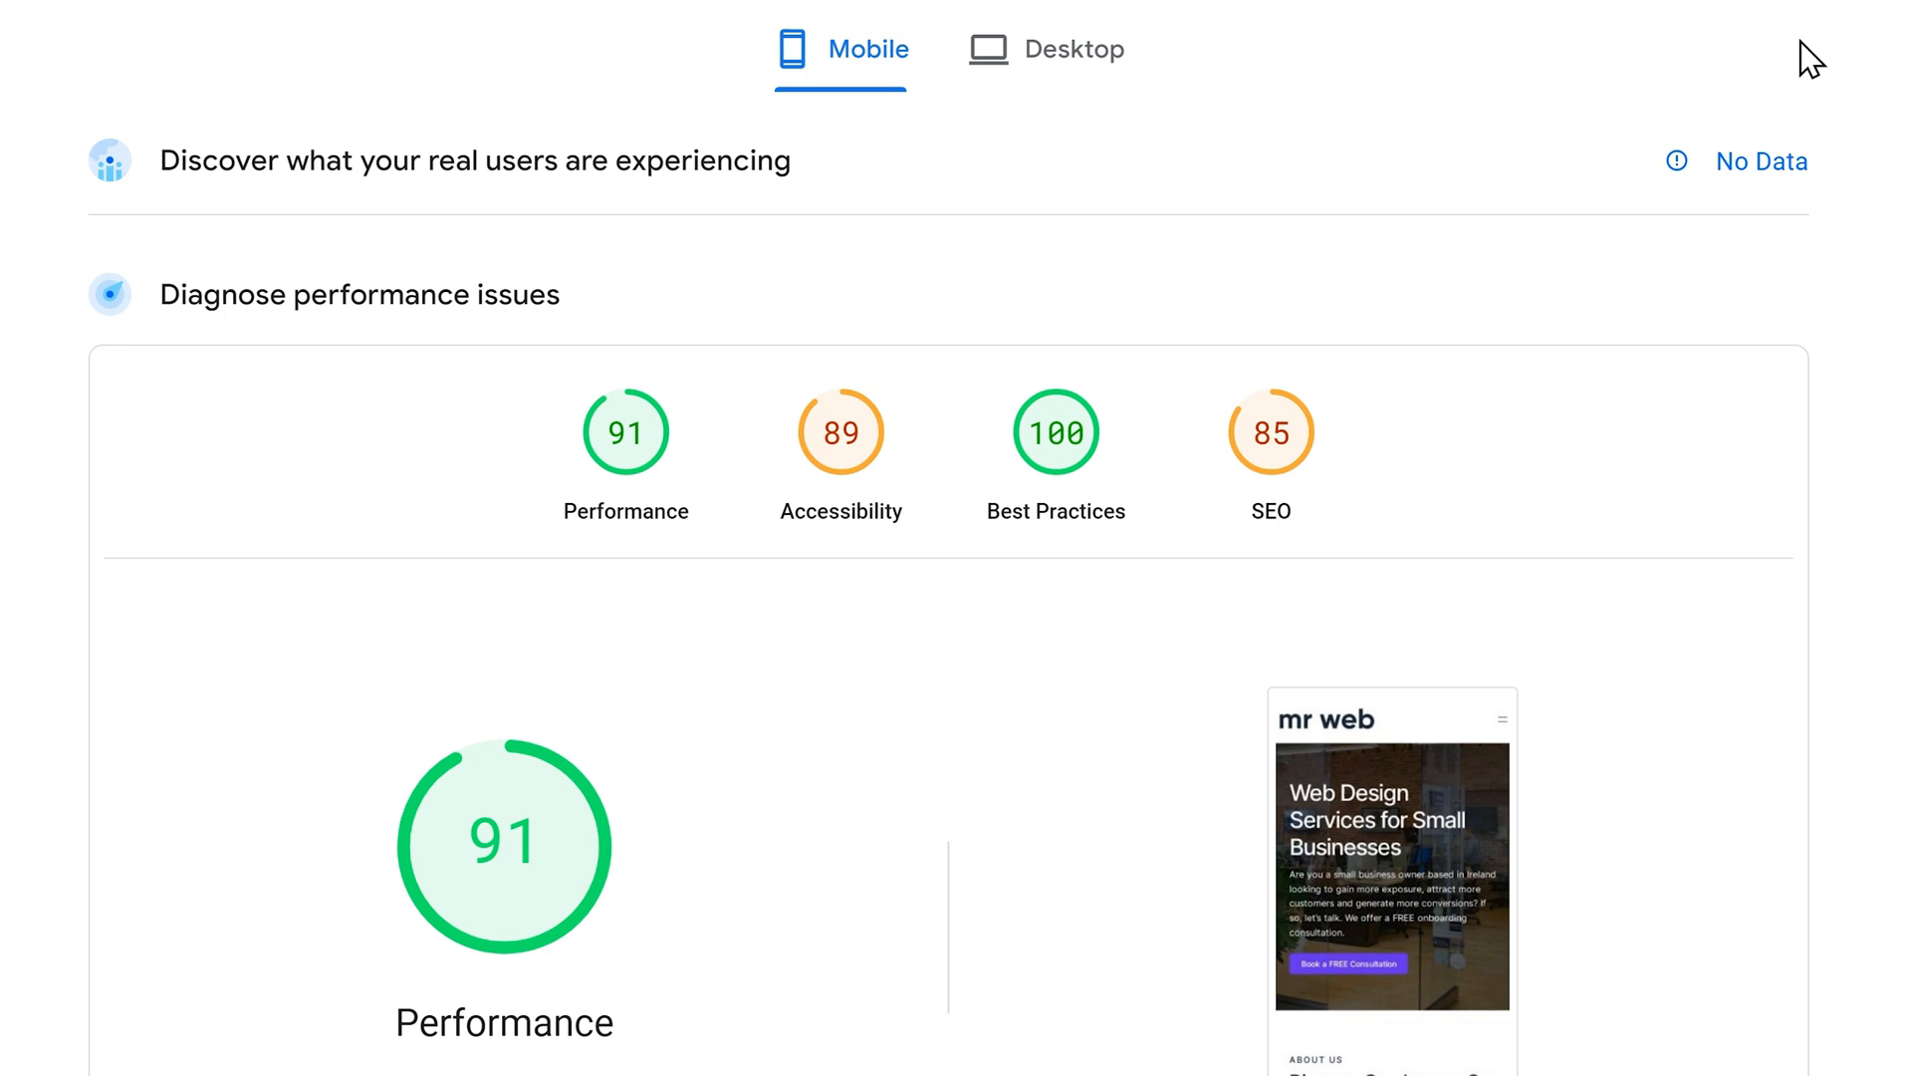
Switch PageSpeed Insights to the Desktop results, showing scores 100, 93, 100 and 85
left_click(1046, 49)
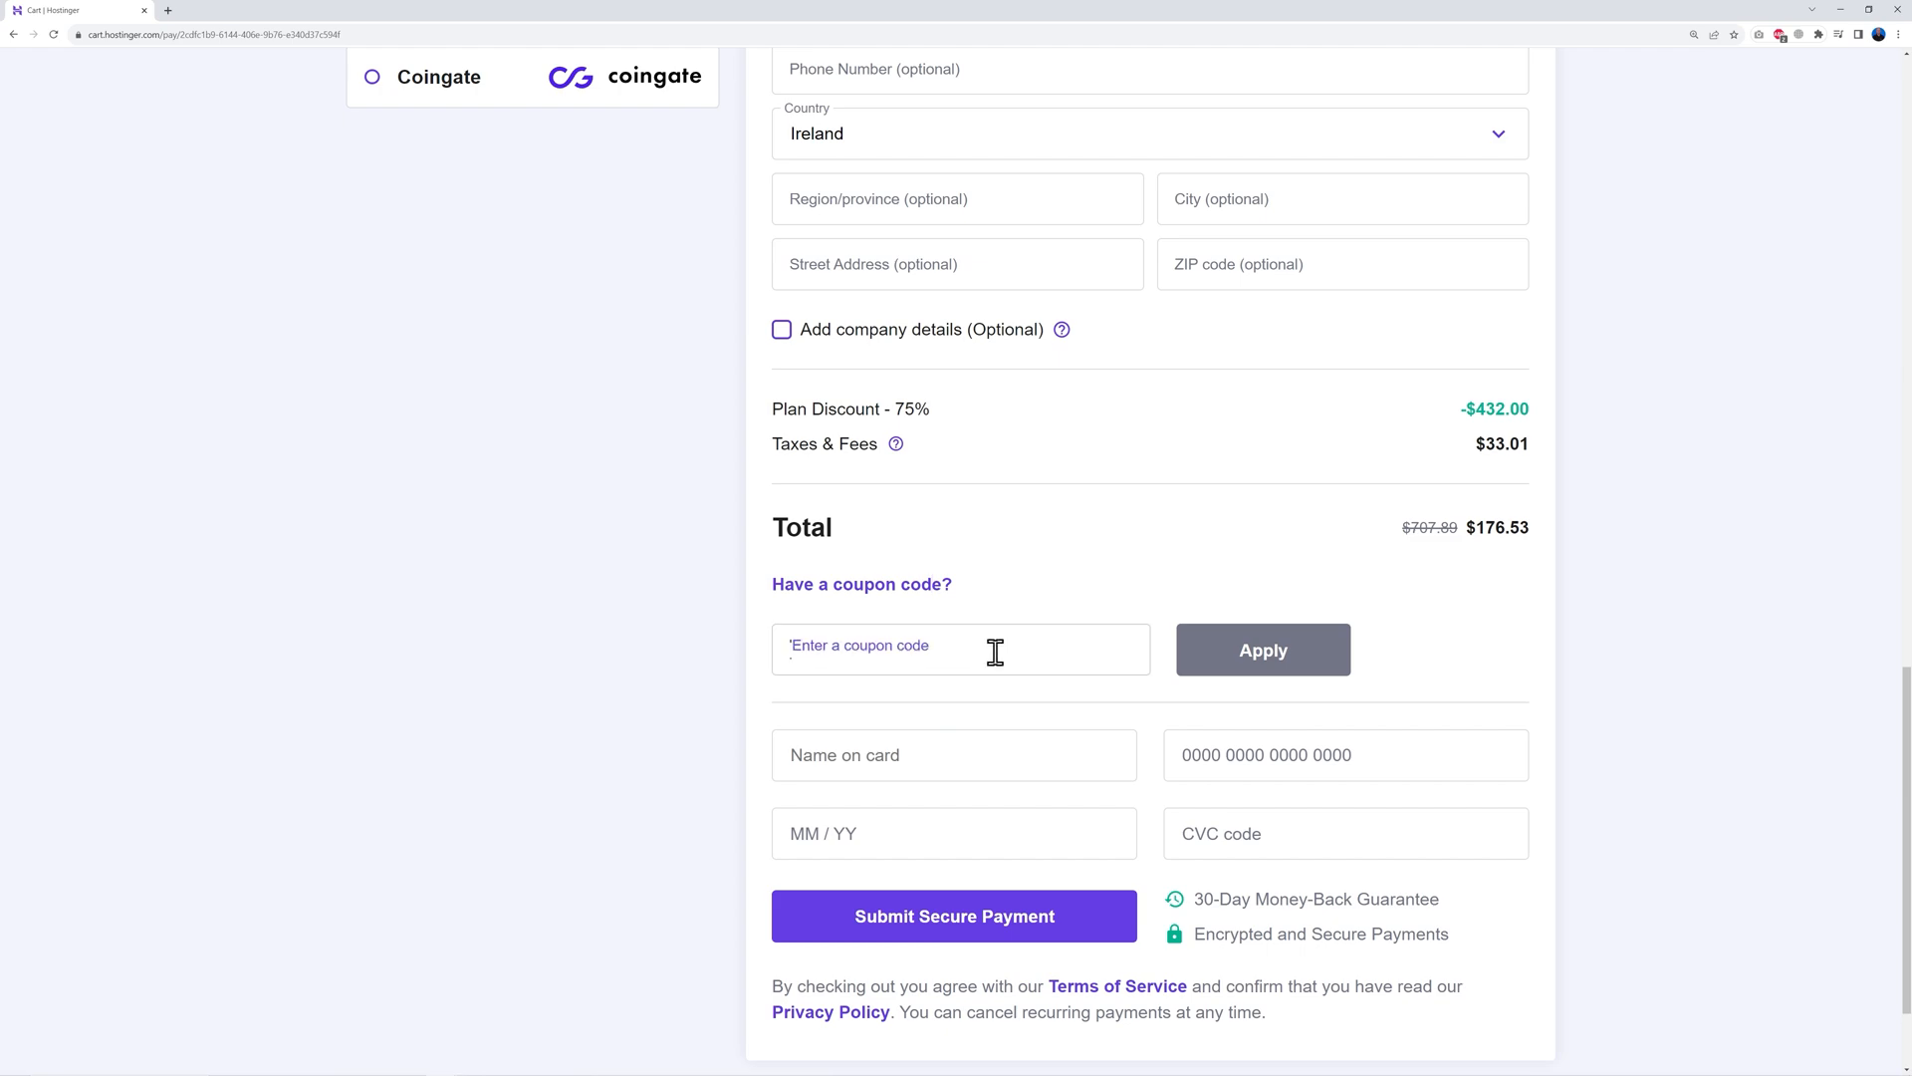
Enter and apply the MRWEB coupon code in the Hostinger checkout
left_click(994, 650)
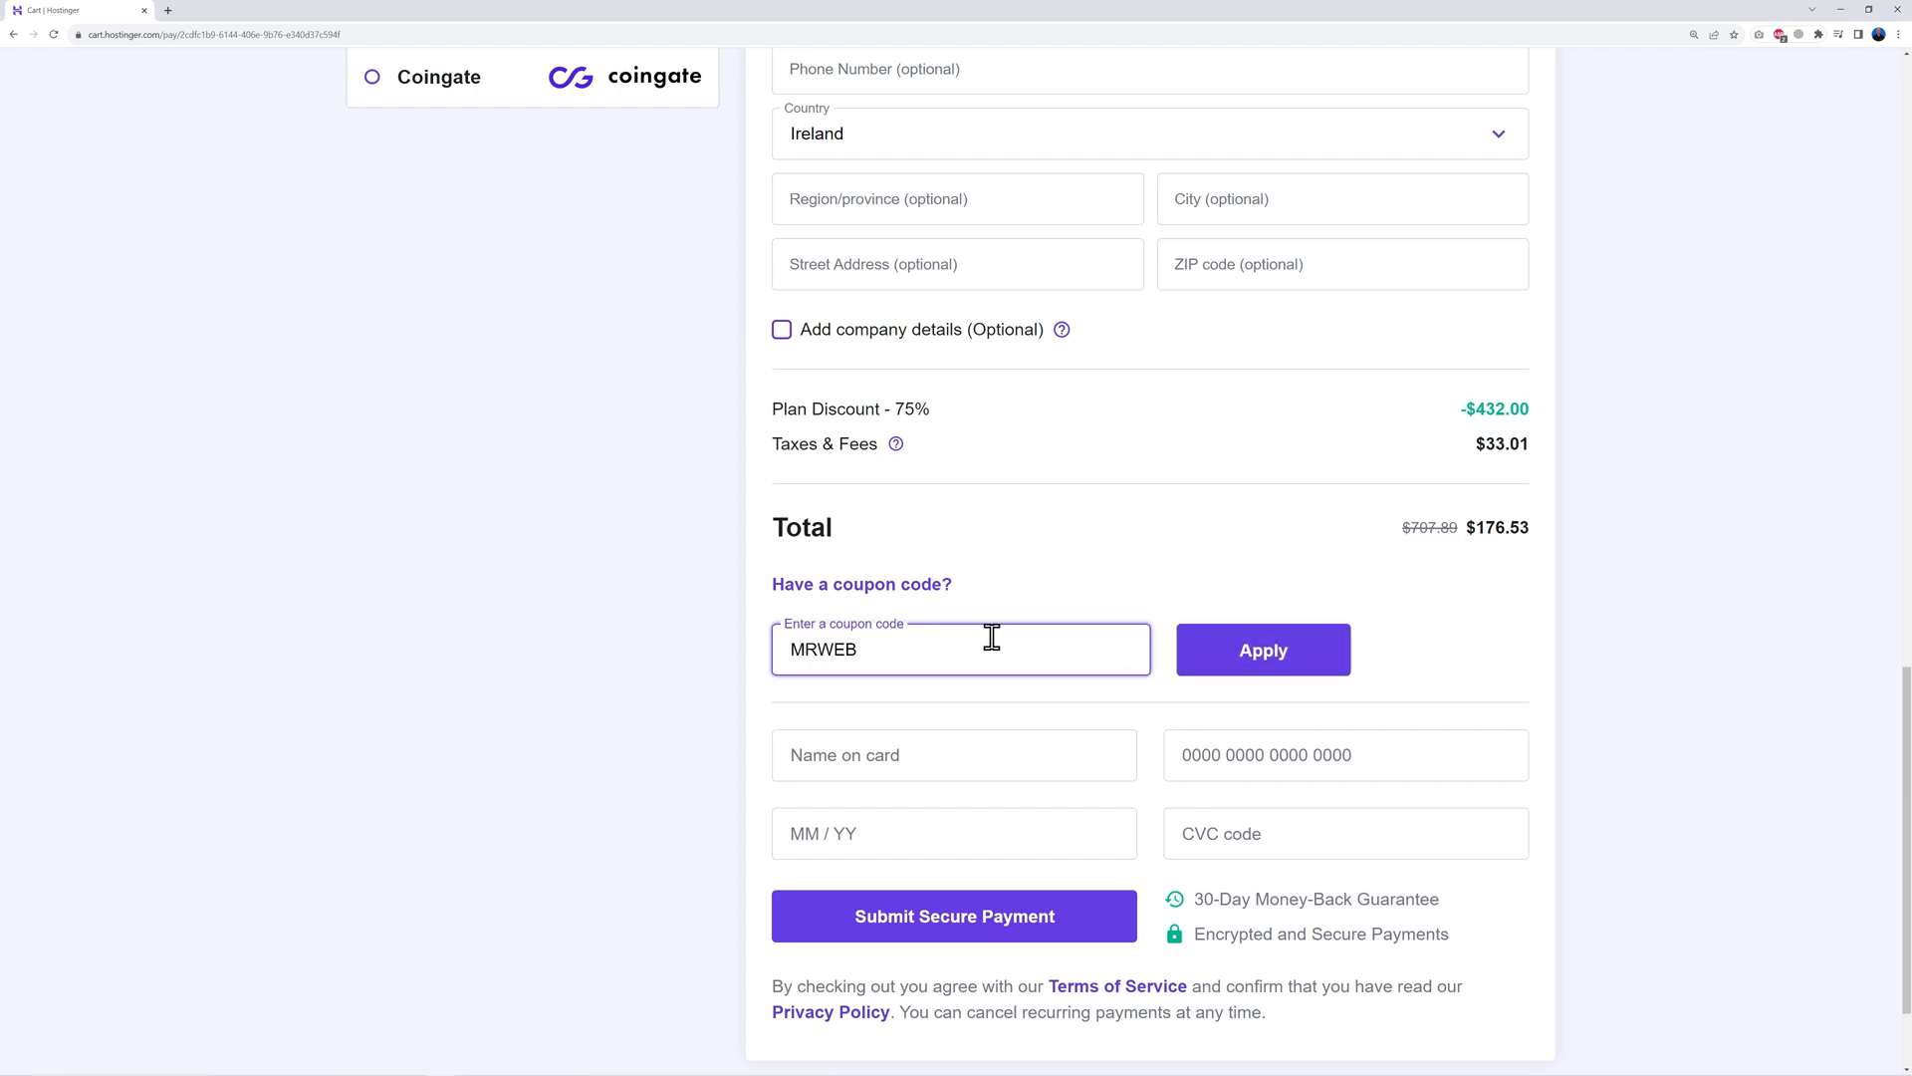
left_click(1264, 665)
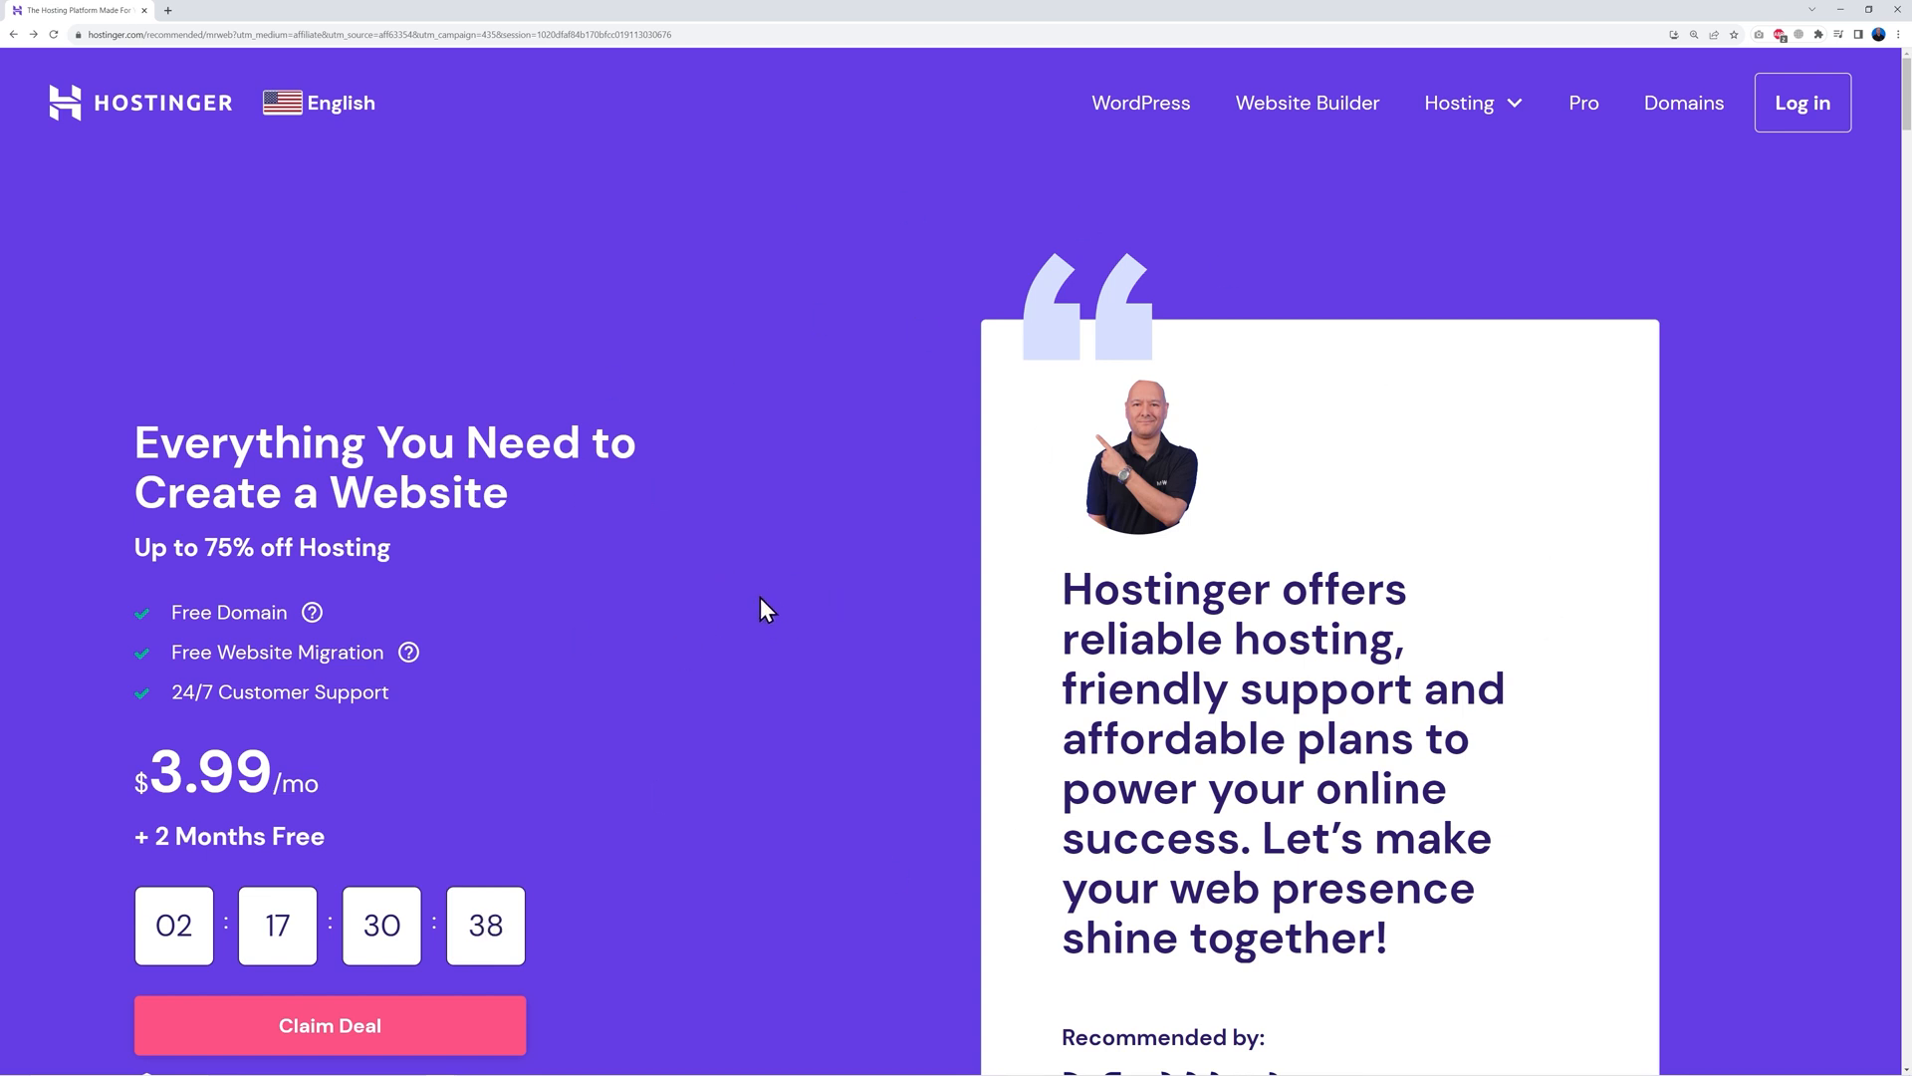
Scroll through the Premium, Business and Cloud Startup plan cards to compare features
scroll(807, 601, "down", 7)
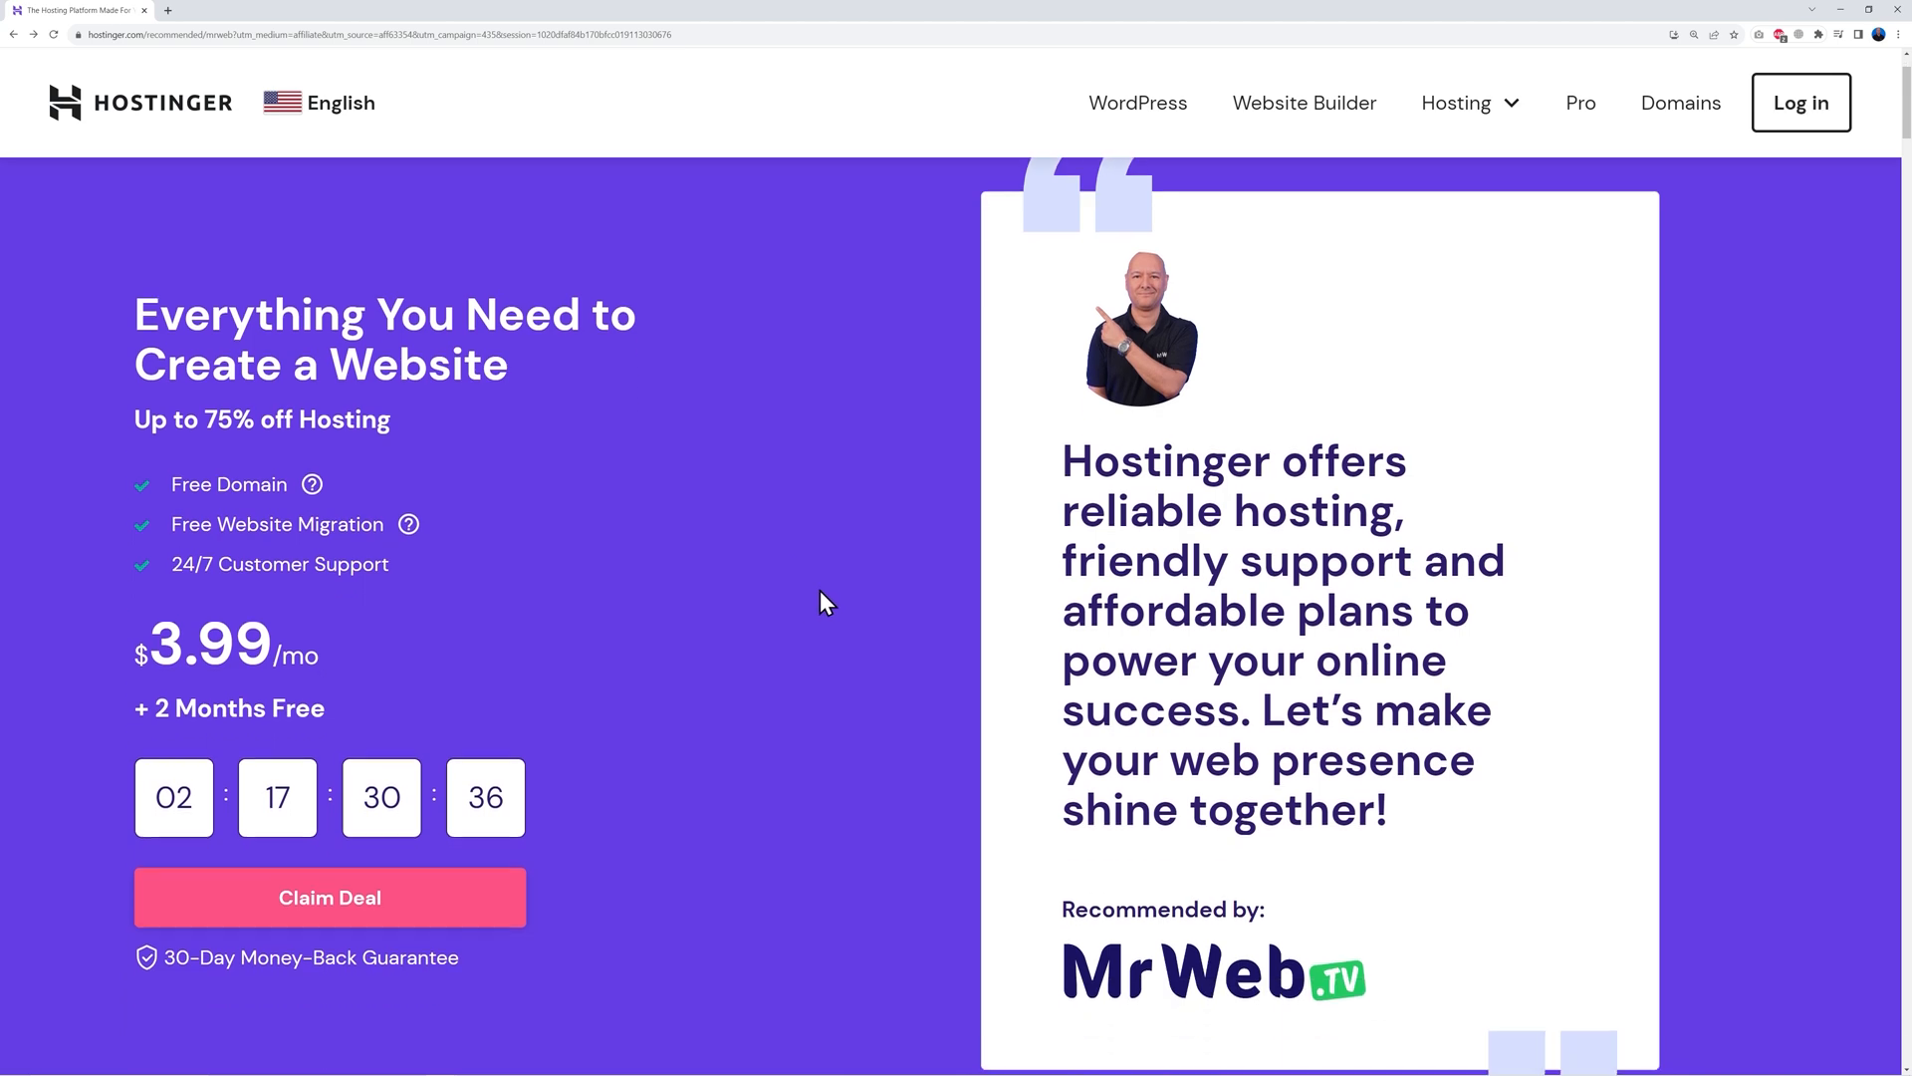
scroll(820, 591, "down", 8)
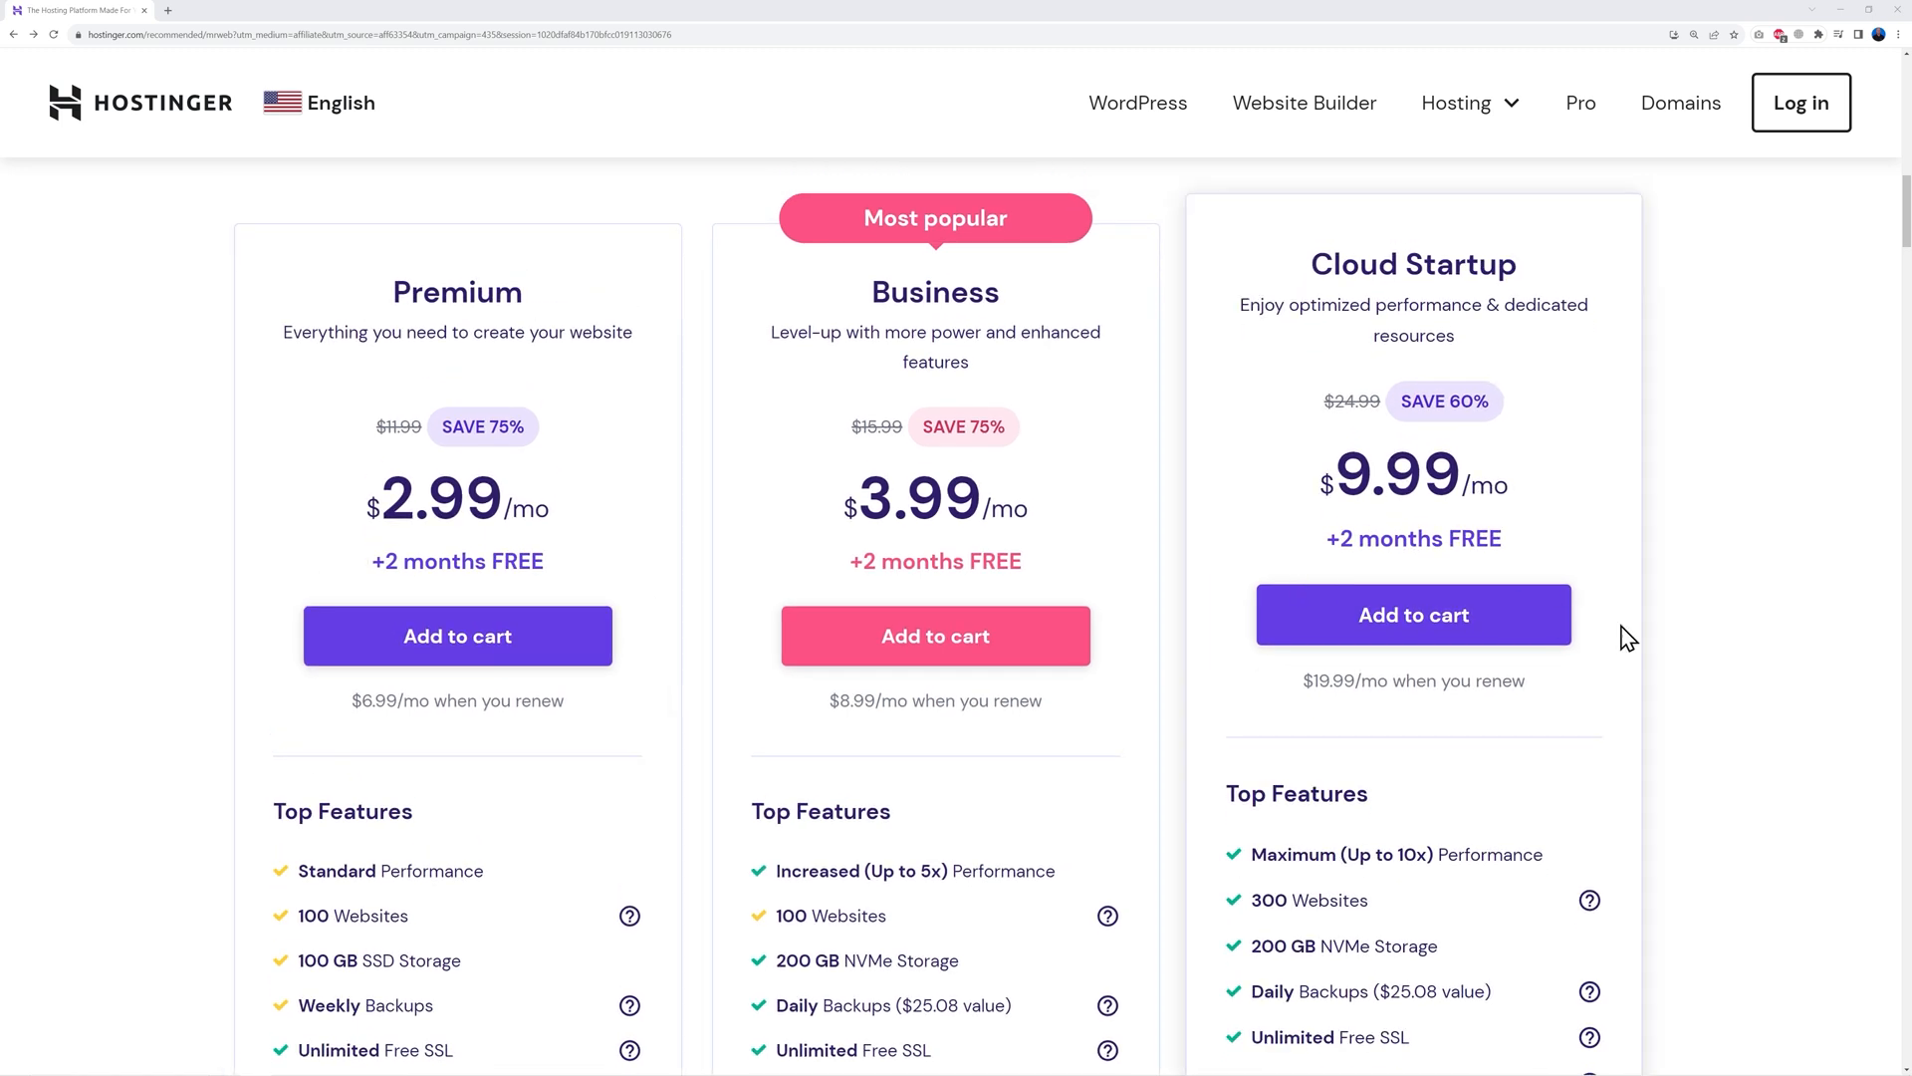
scroll(1693, 658, "down", 5)
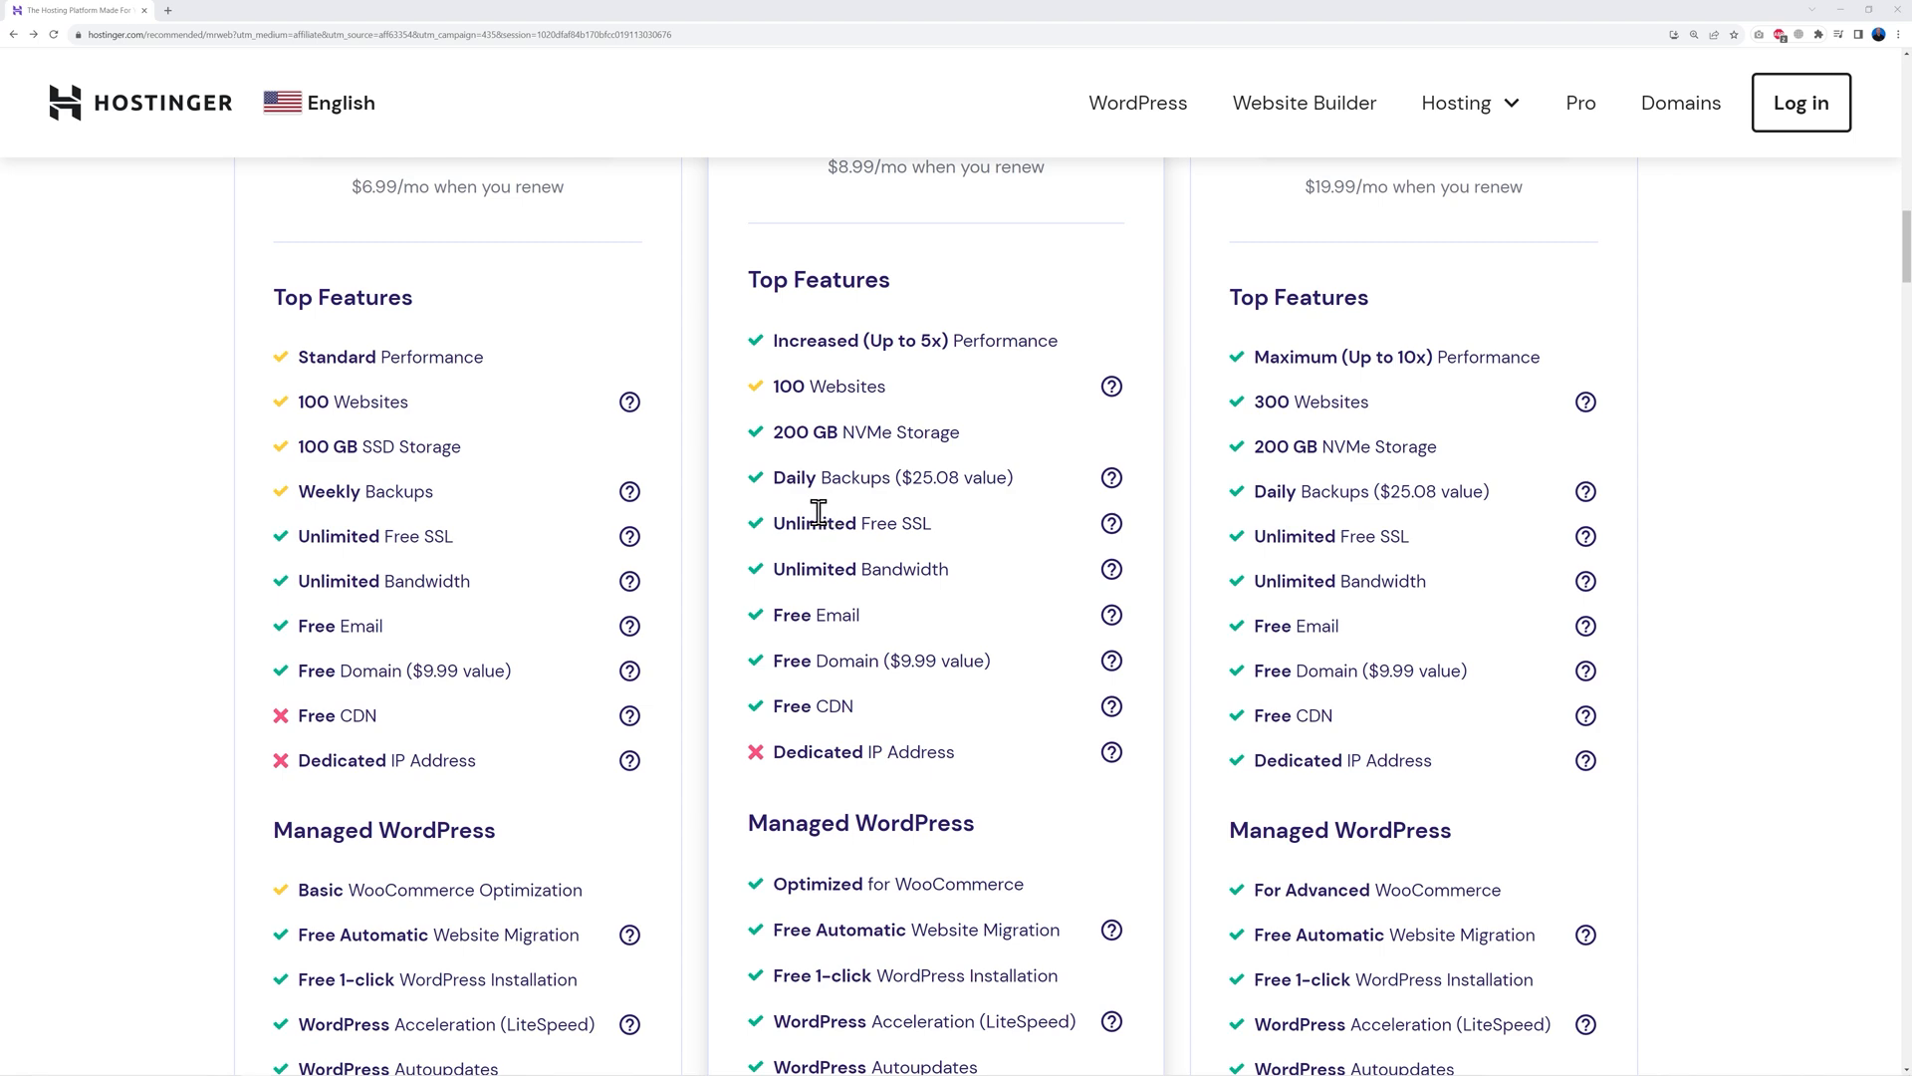
scroll(981, 631, "up", 5)
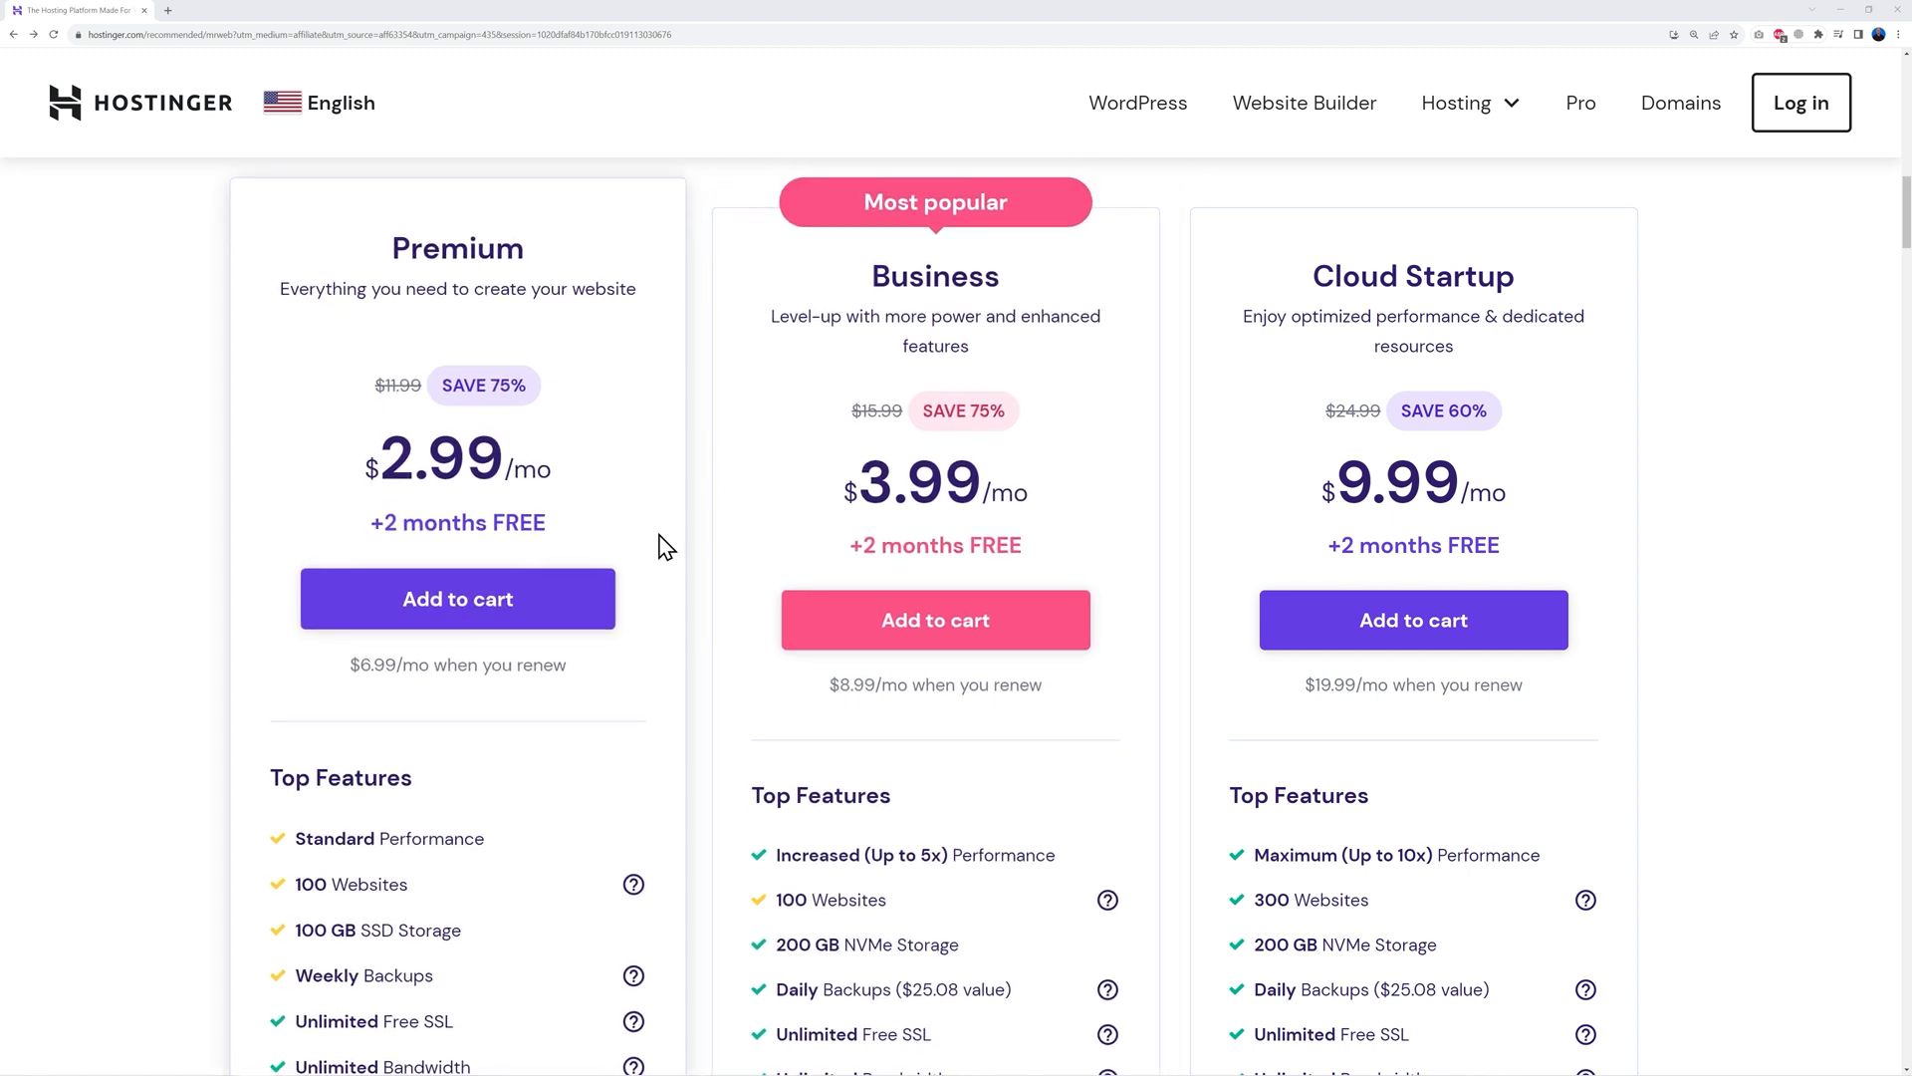
Add the Premium plan to the cart and review the 48-month checkout down to the $176.53 total
left_click(466, 612)
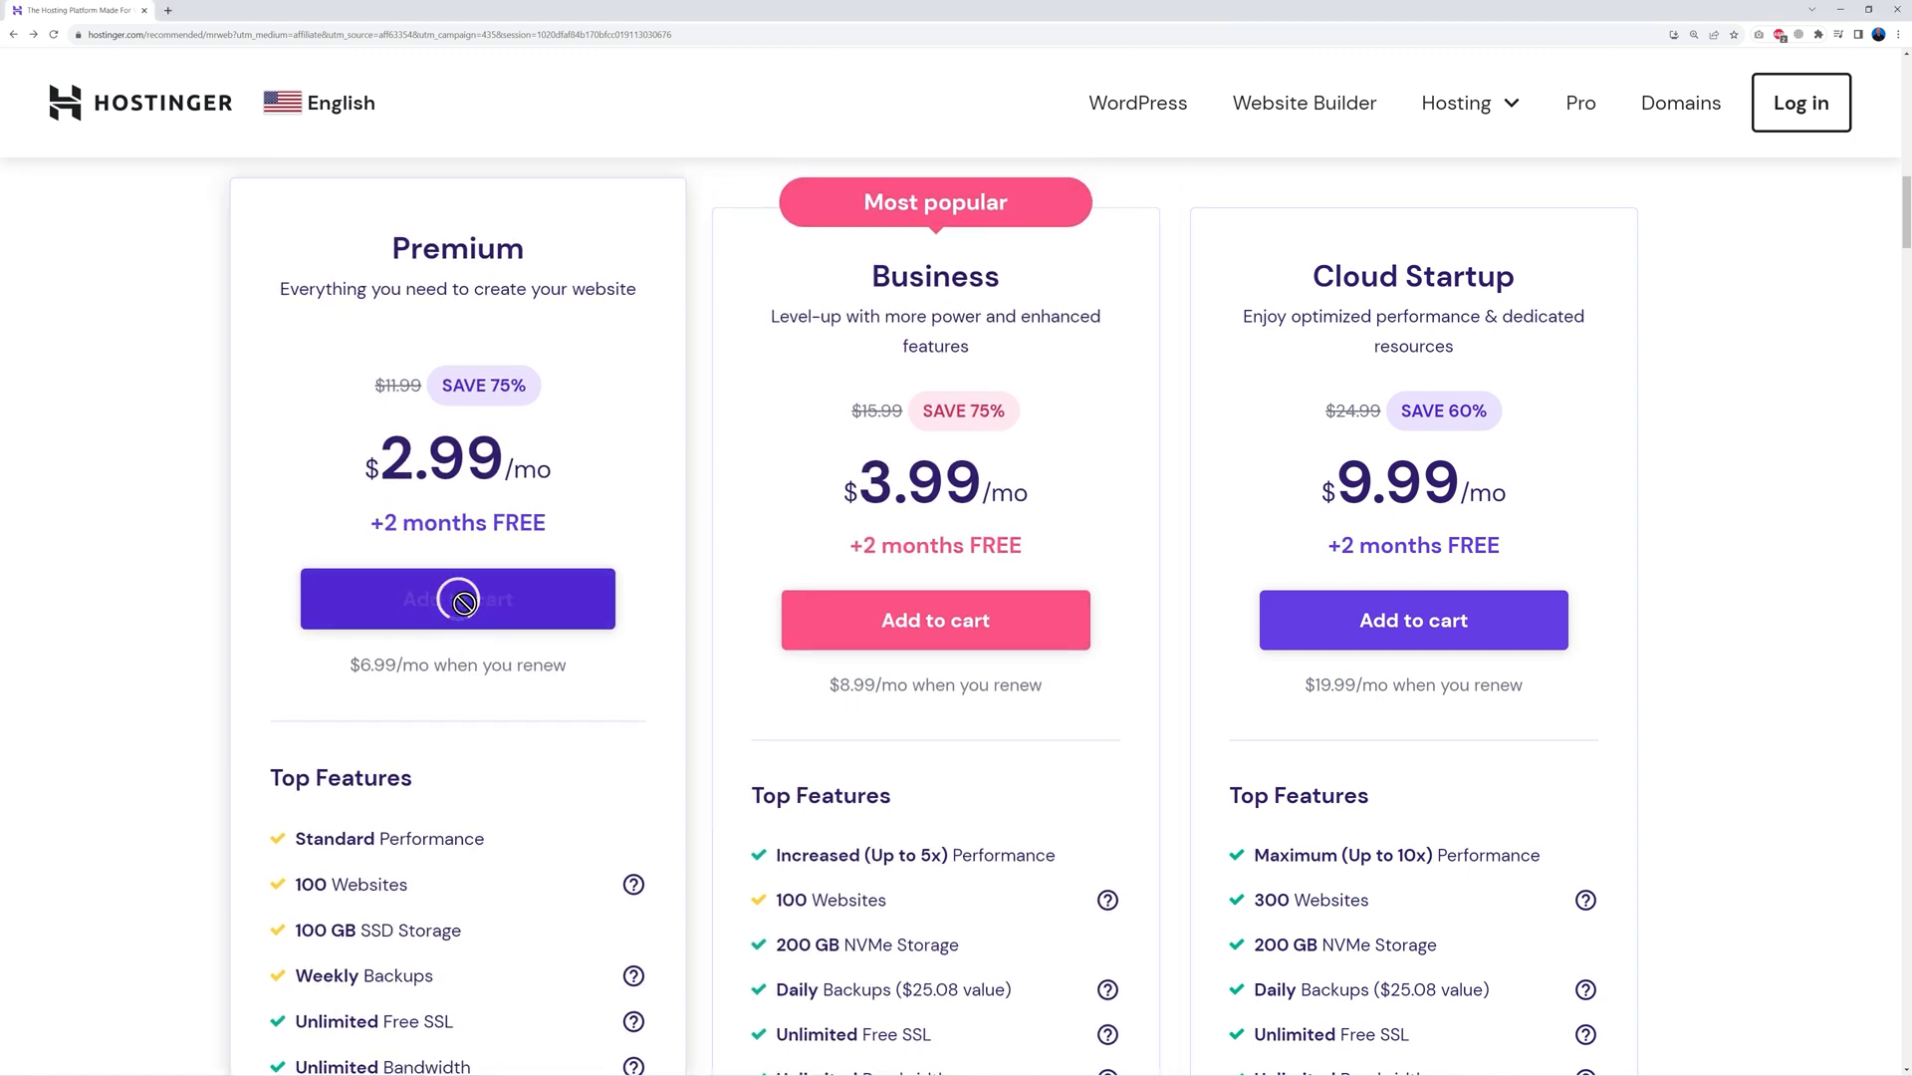
scroll(1642, 688, "down", 3)
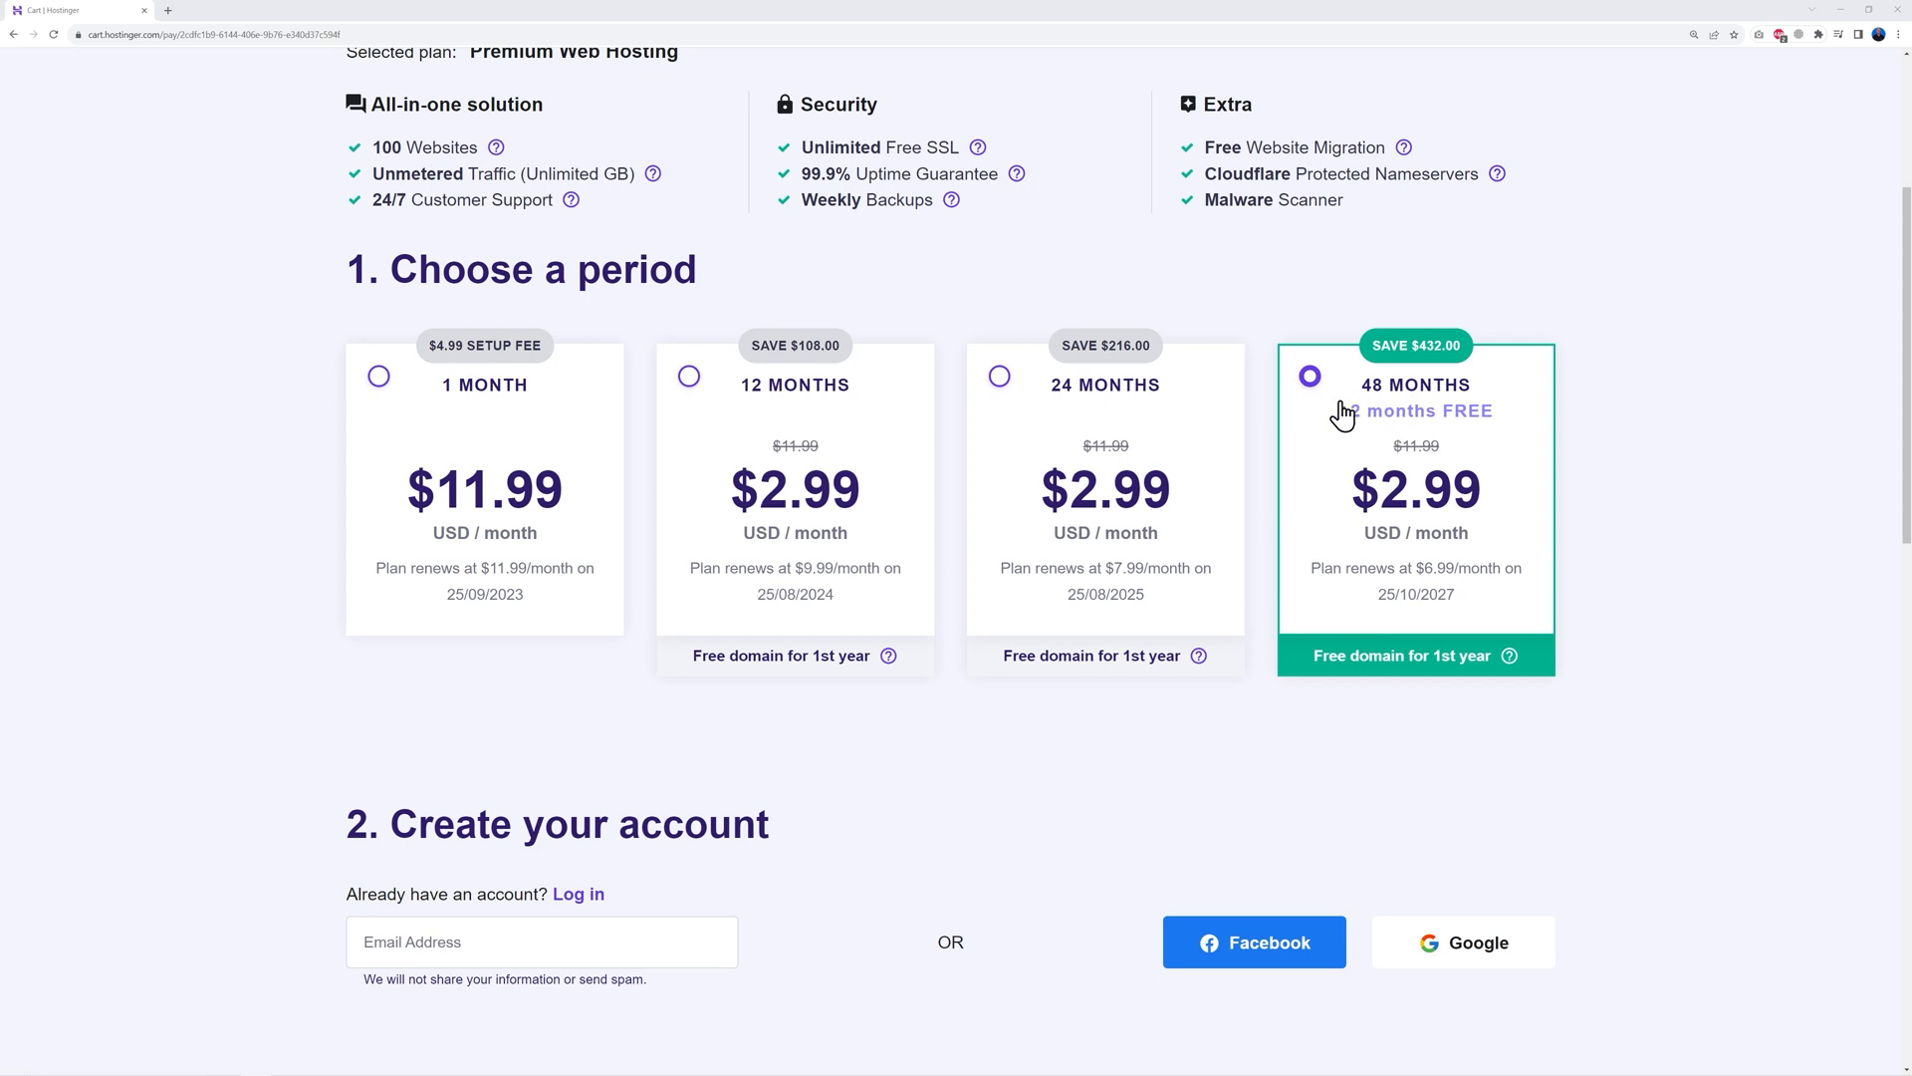
scroll(1633, 521, "down", 6)
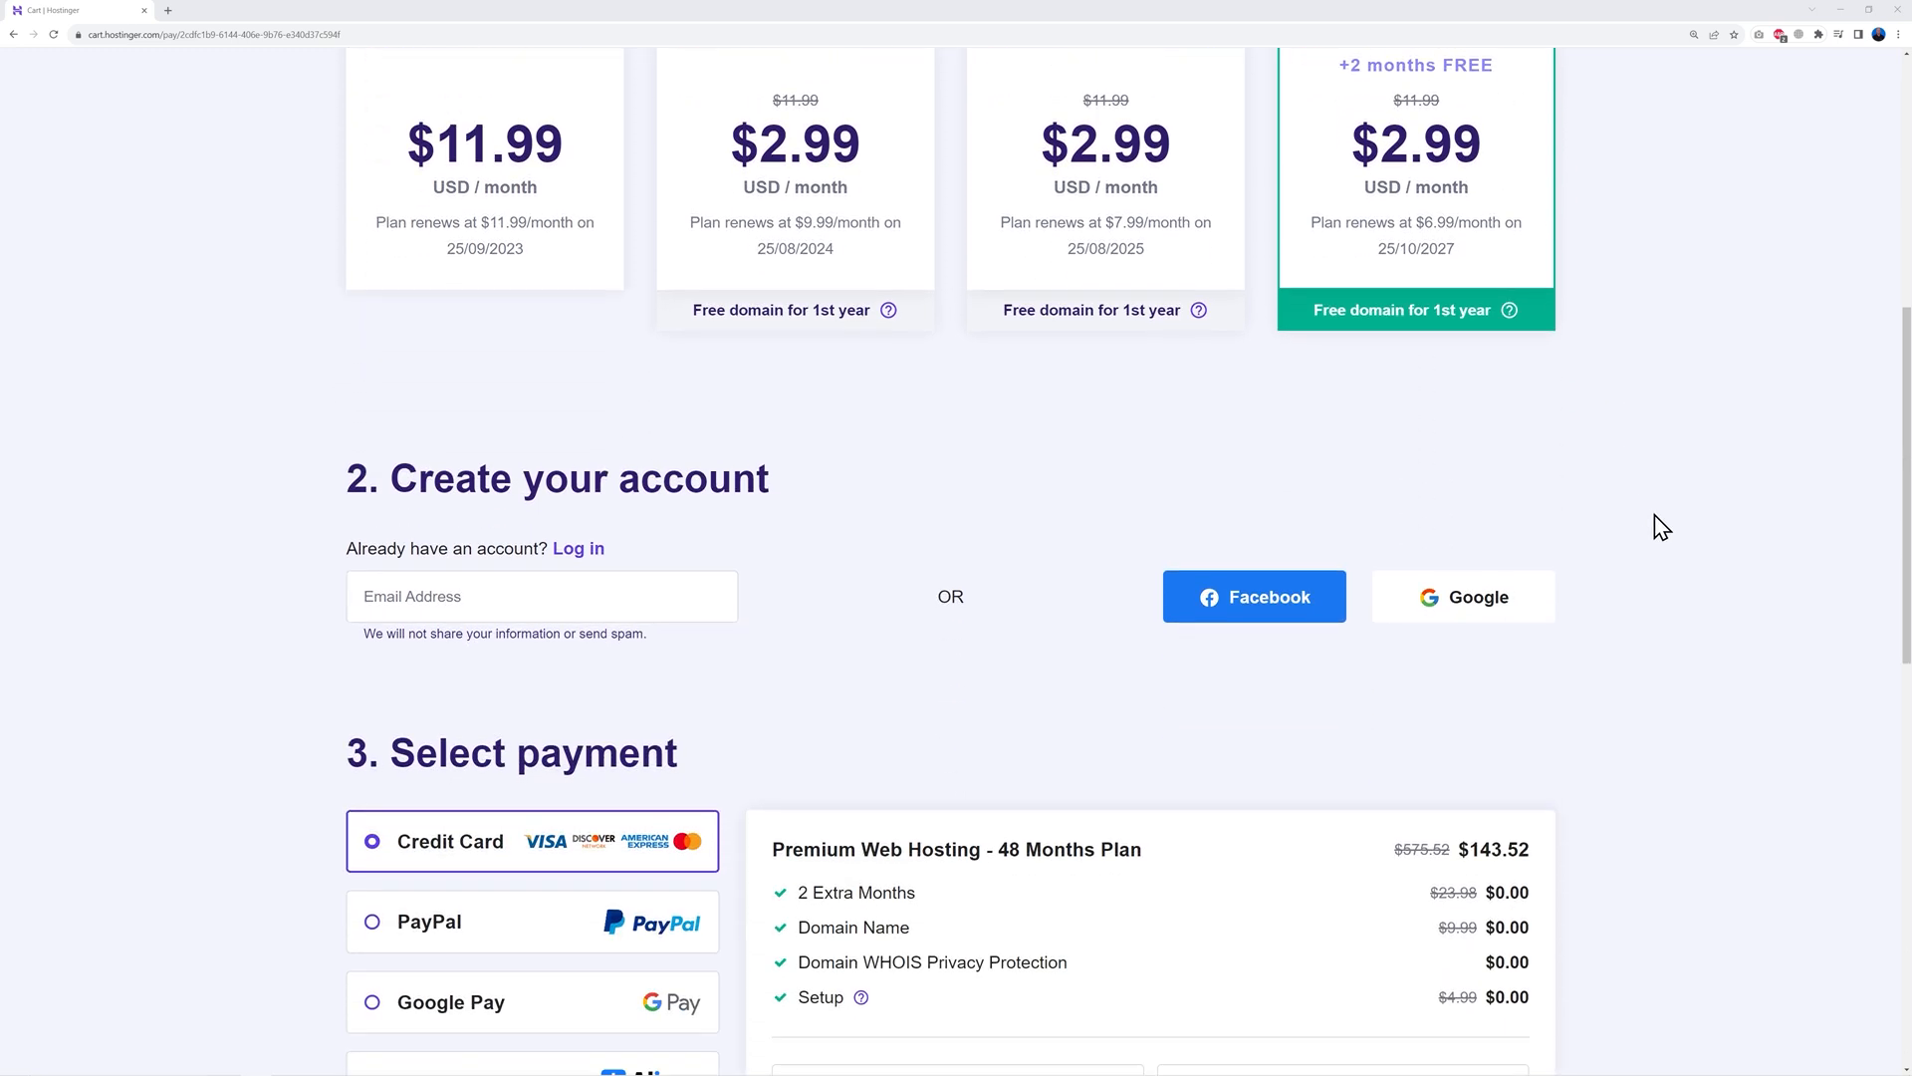
scroll(1026, 448, "down", 1)
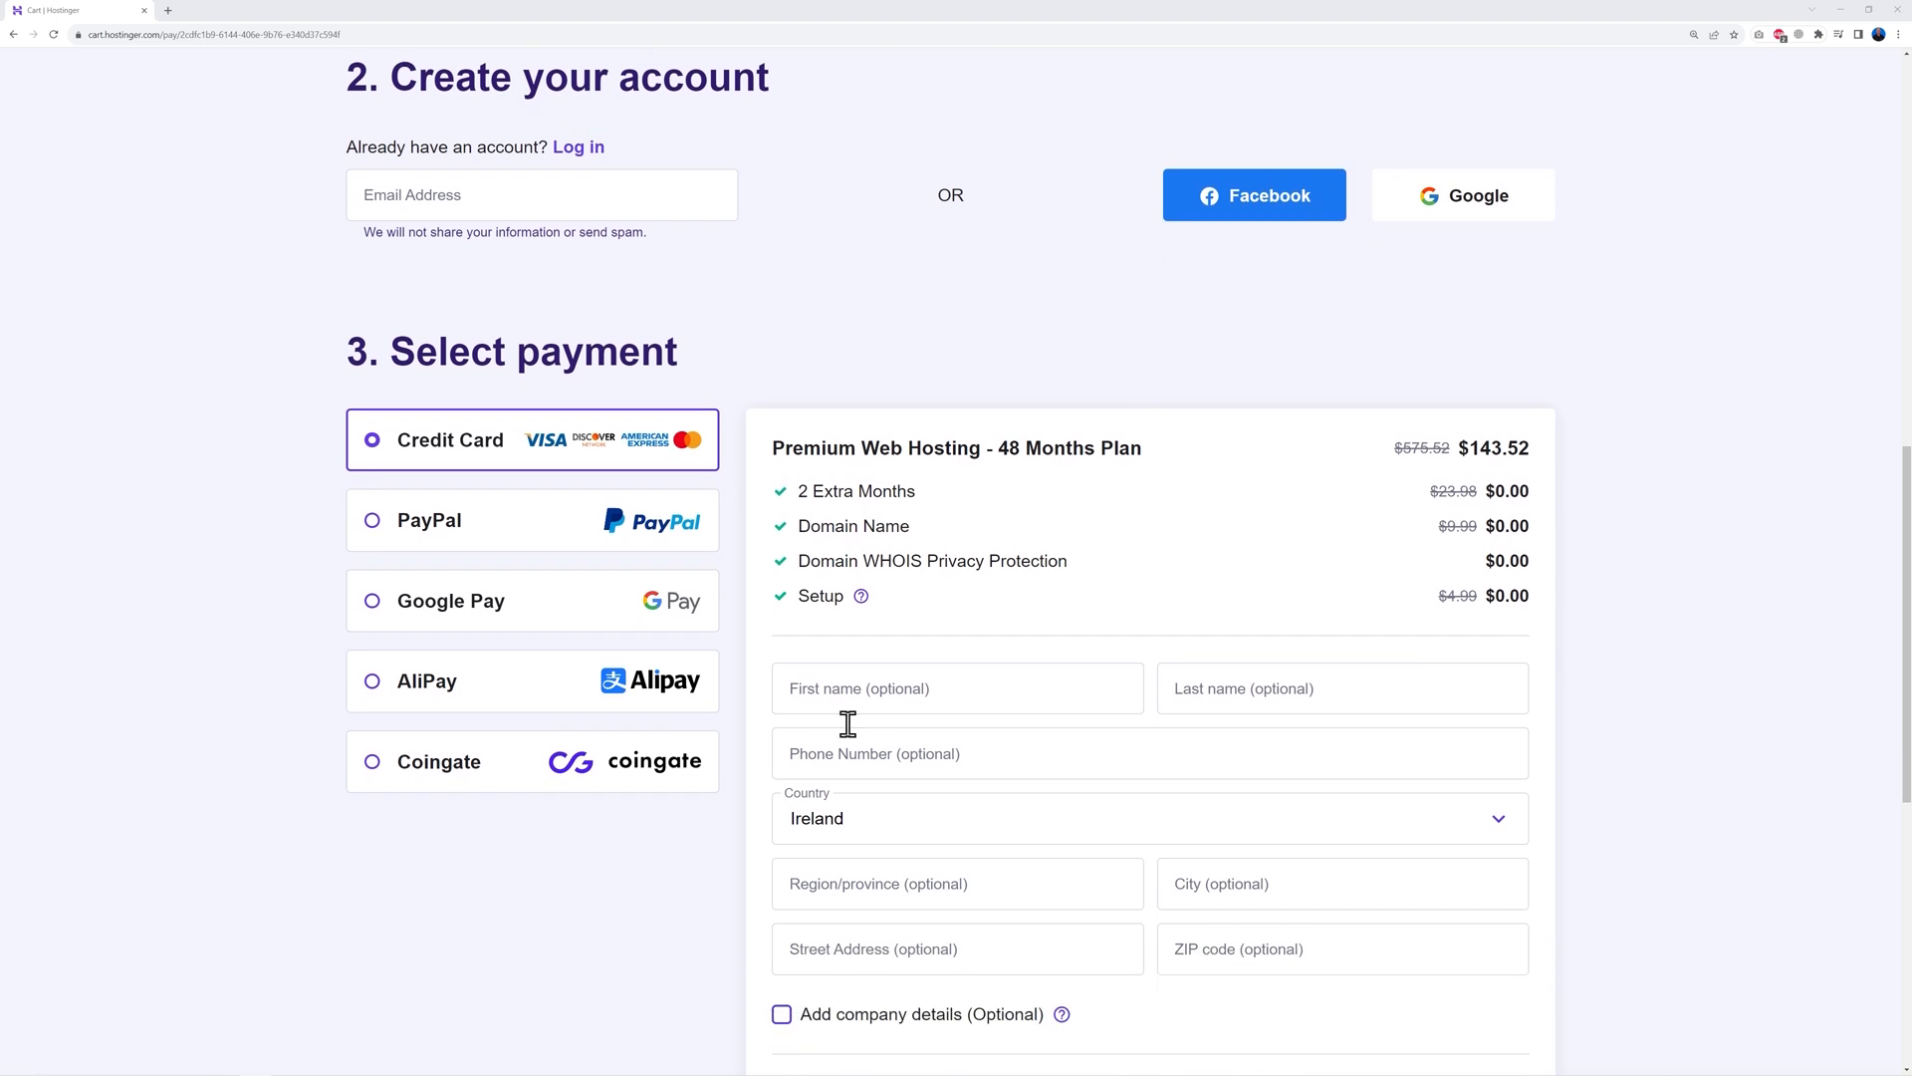
scroll(1590, 786, "down", 1)
scroll(1591, 785, "down", 2)
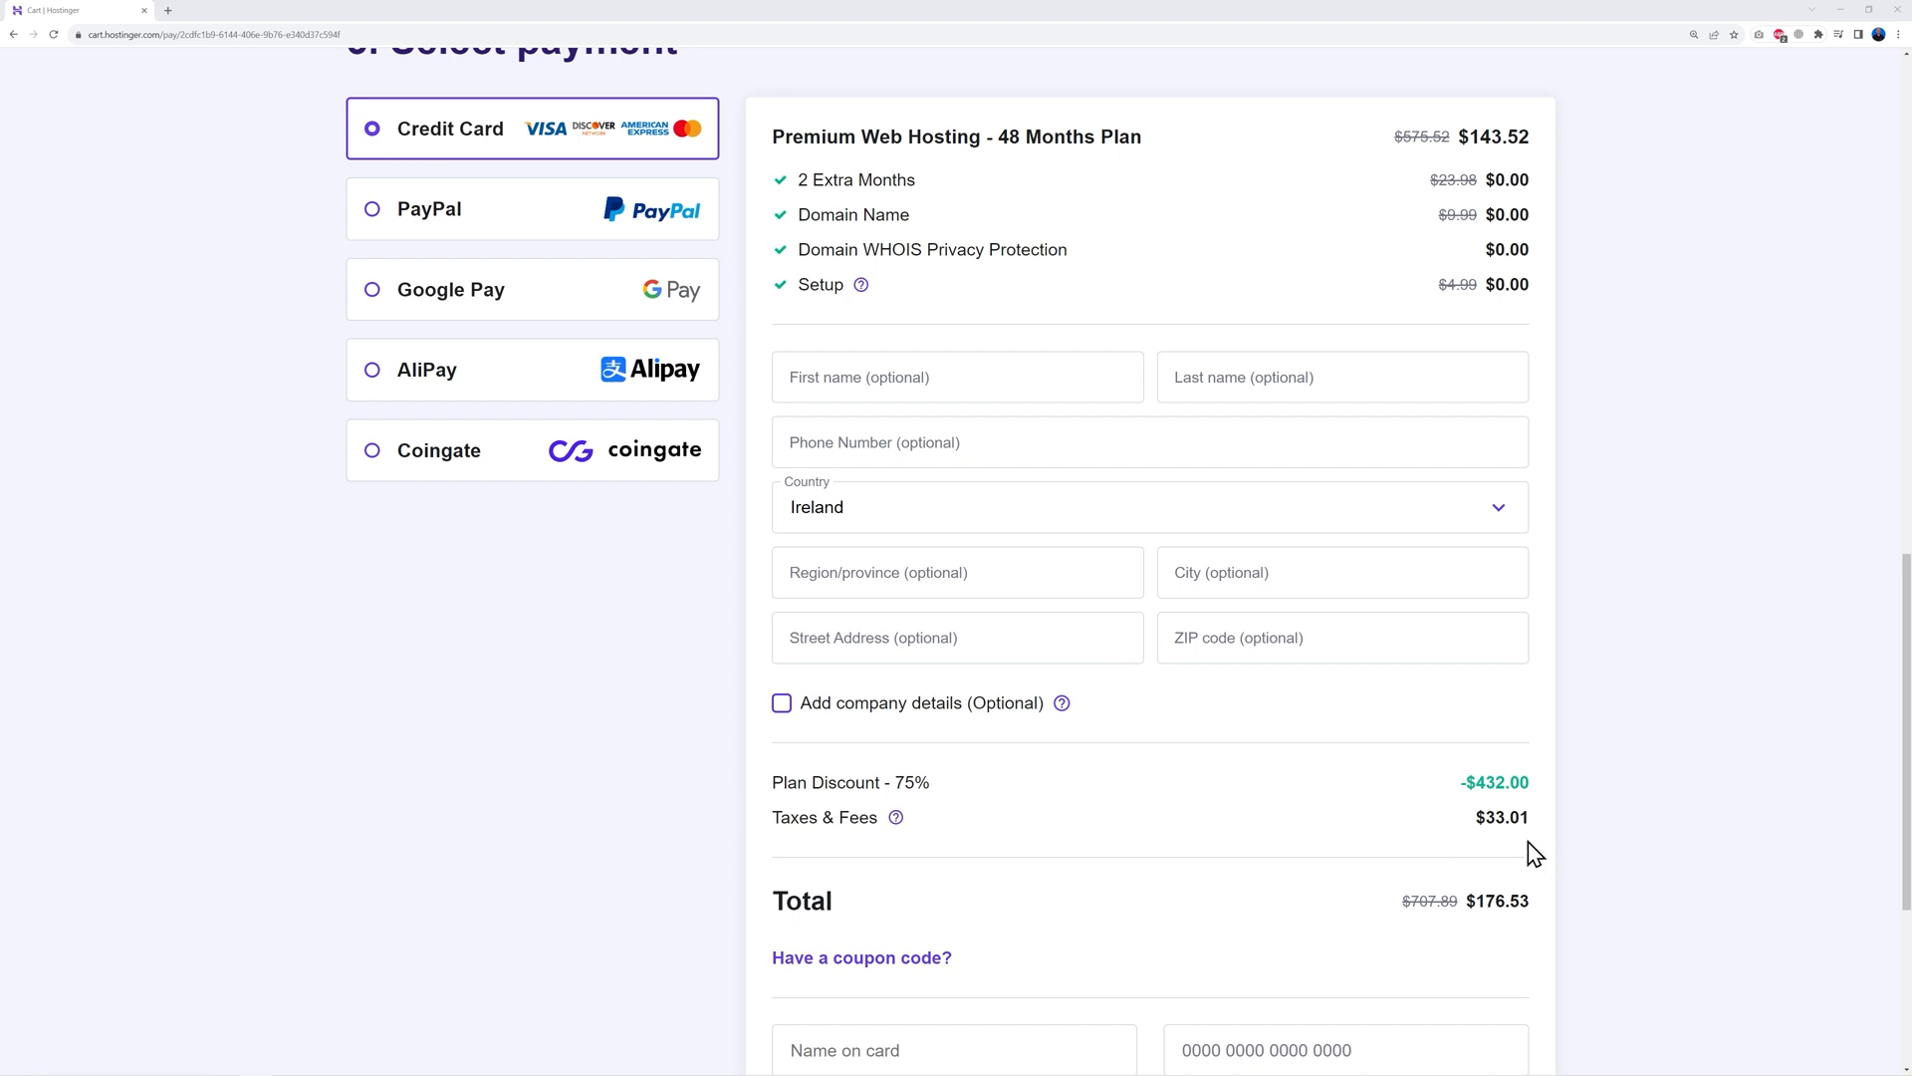
scroll(1605, 764, "down", 4)
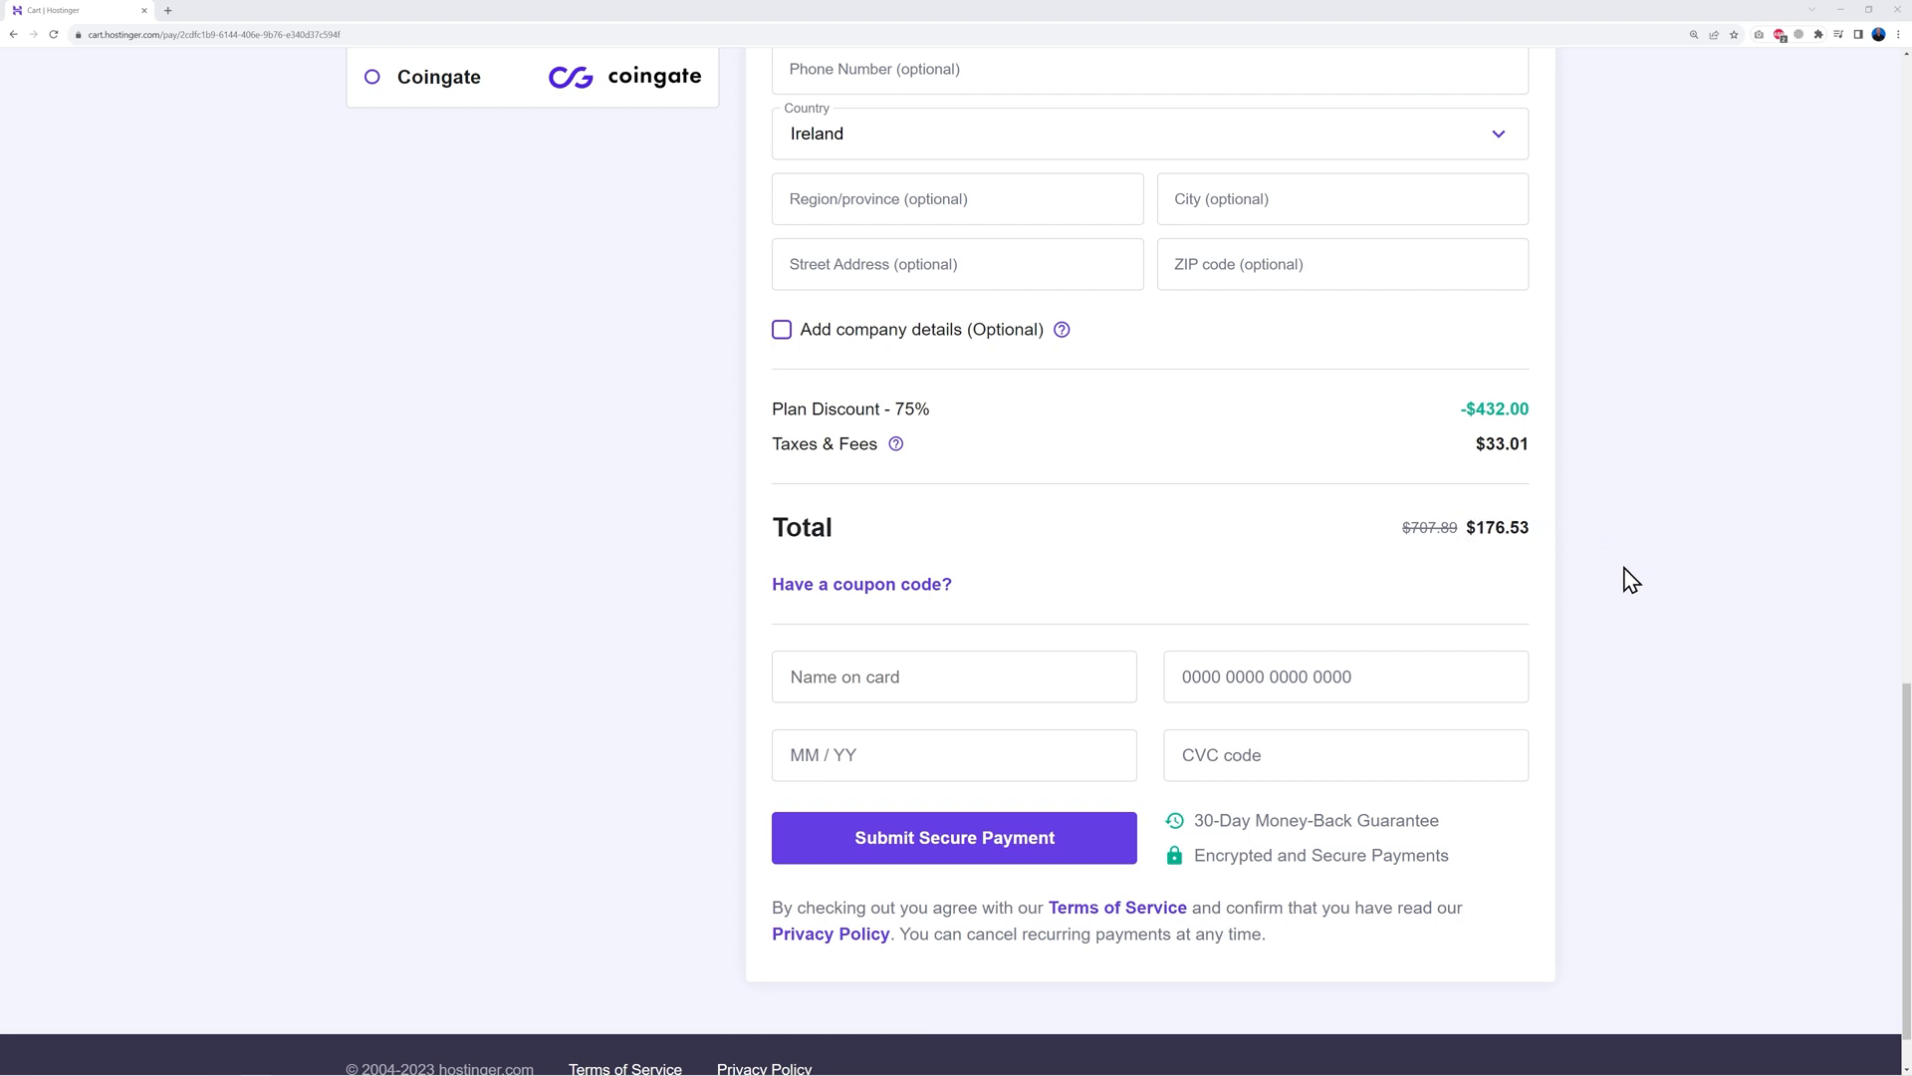
Apply coupon MRWEB, raising the discount to 78% and lowering the total to $158.88
left_click(931, 593)
left_click(993, 650)
type("MRWEB")
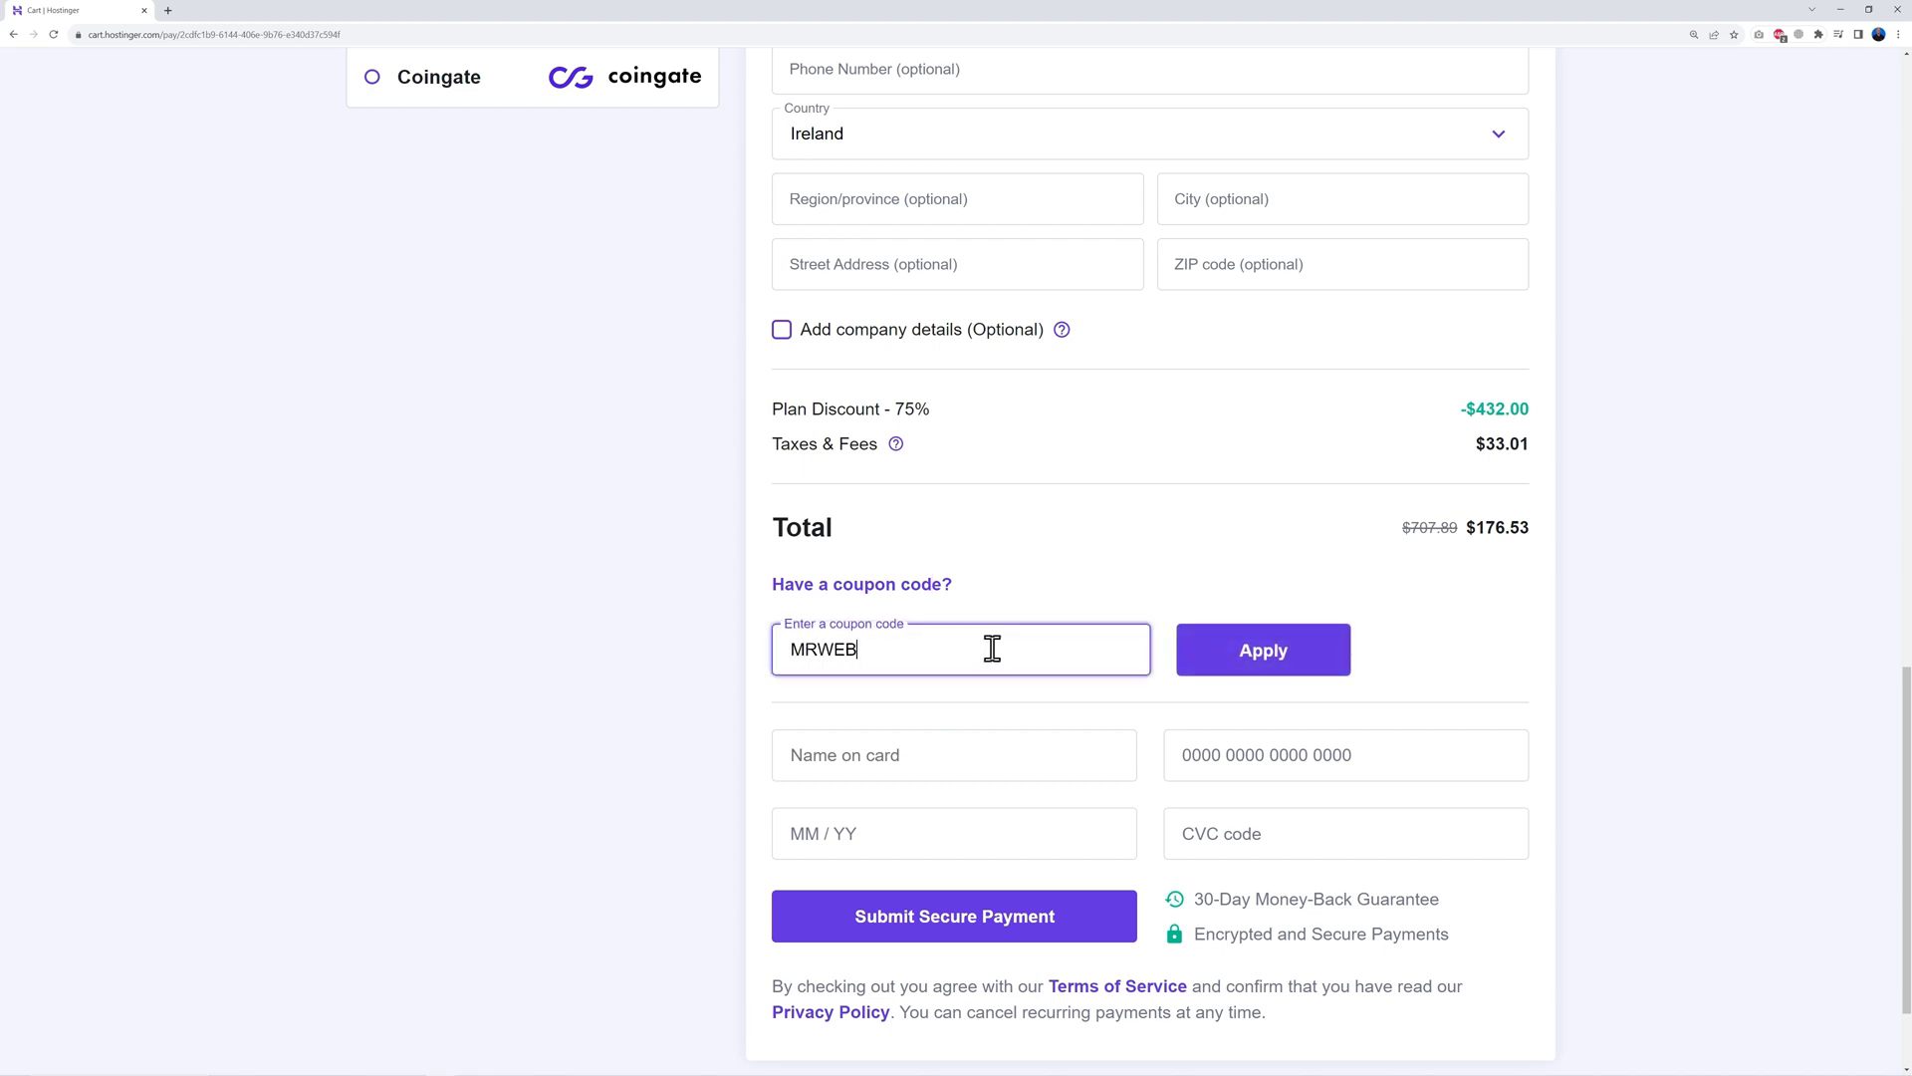
left_click(1263, 667)
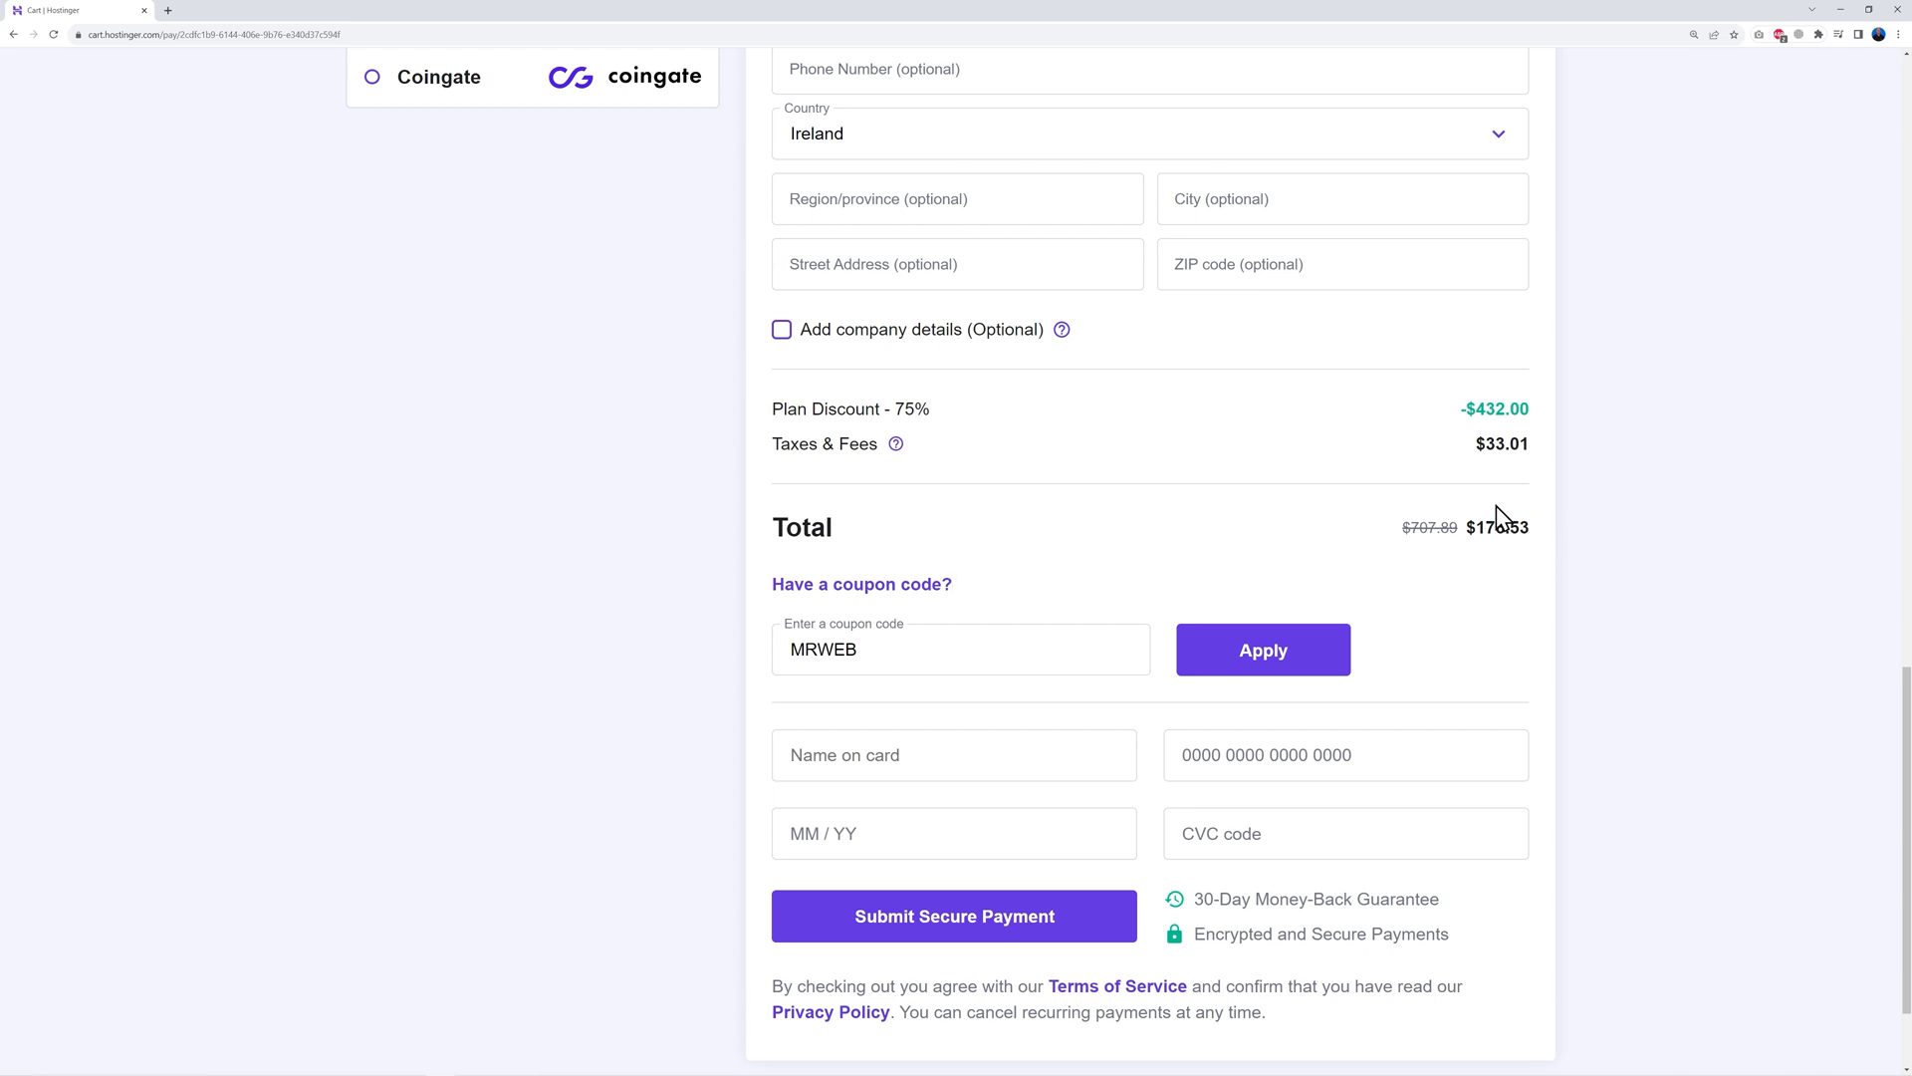
left_click(1267, 658)
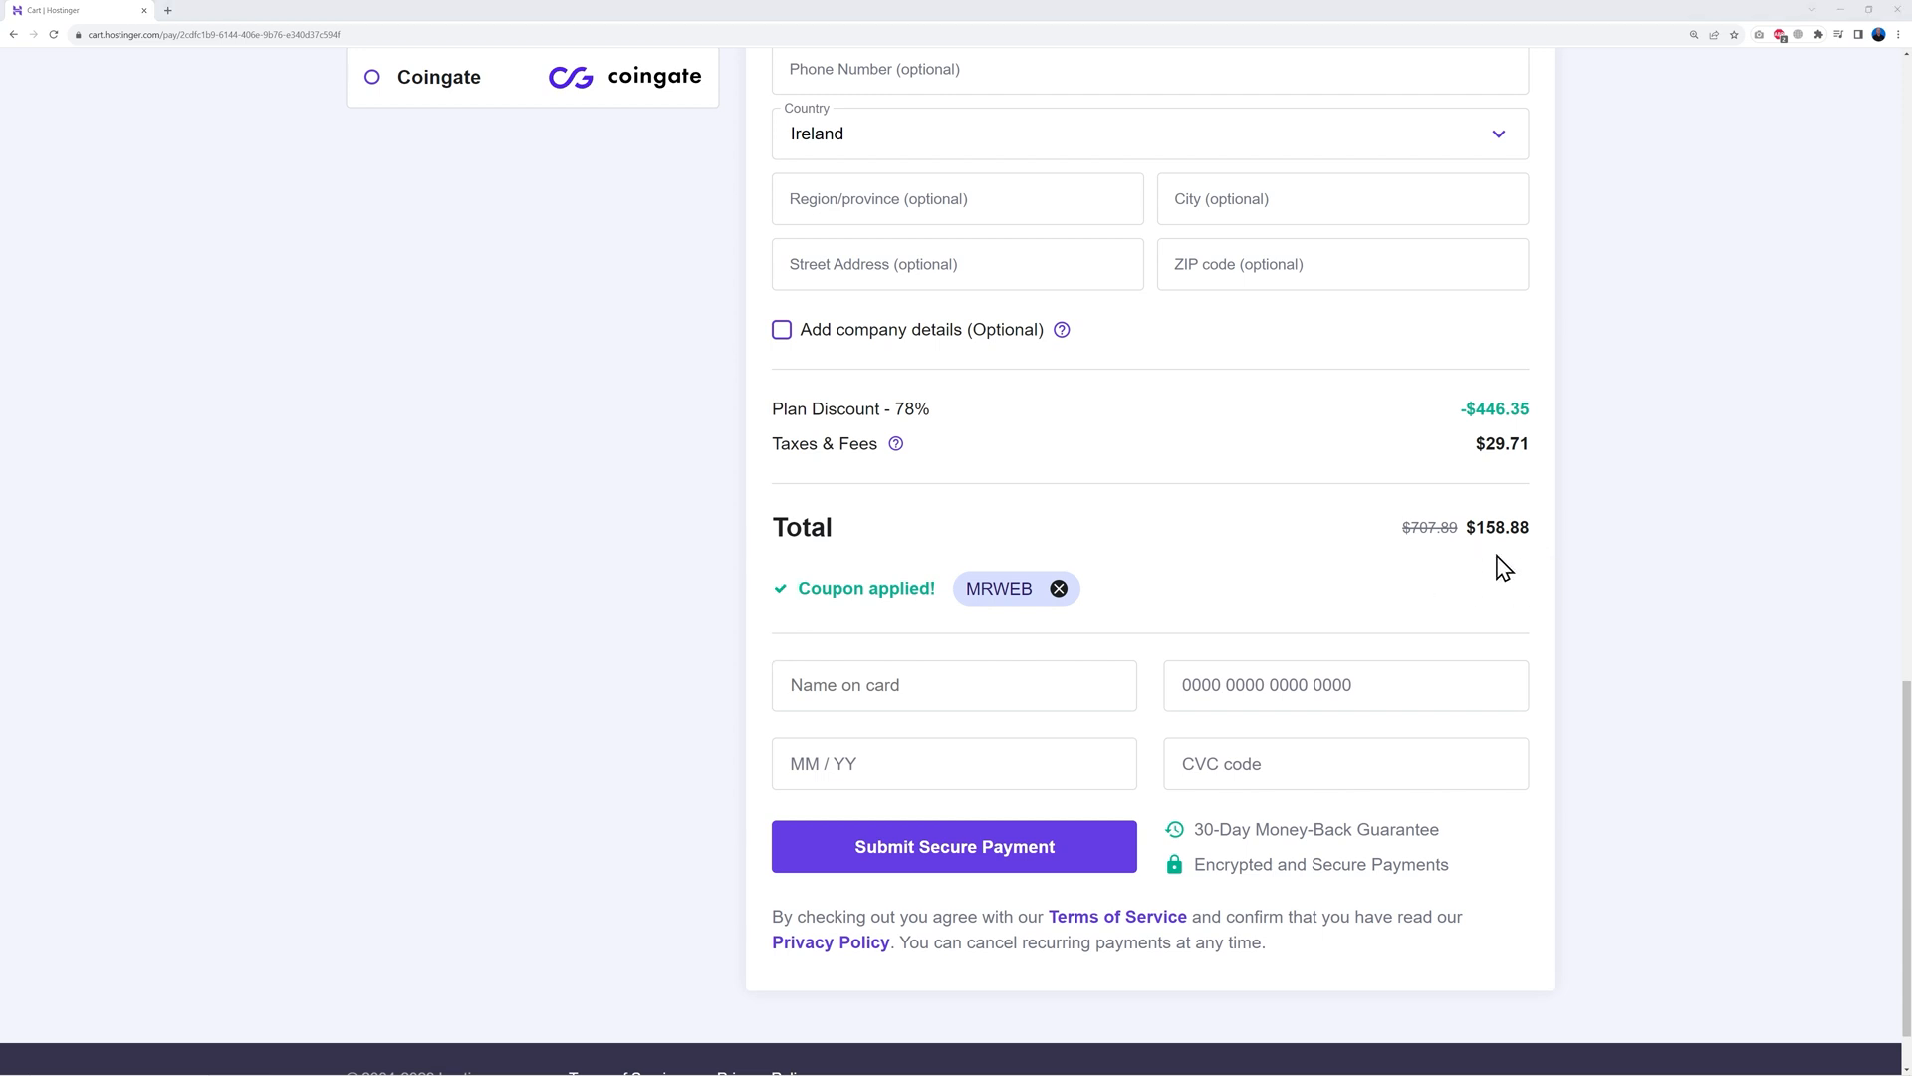
double_click(898, 410)
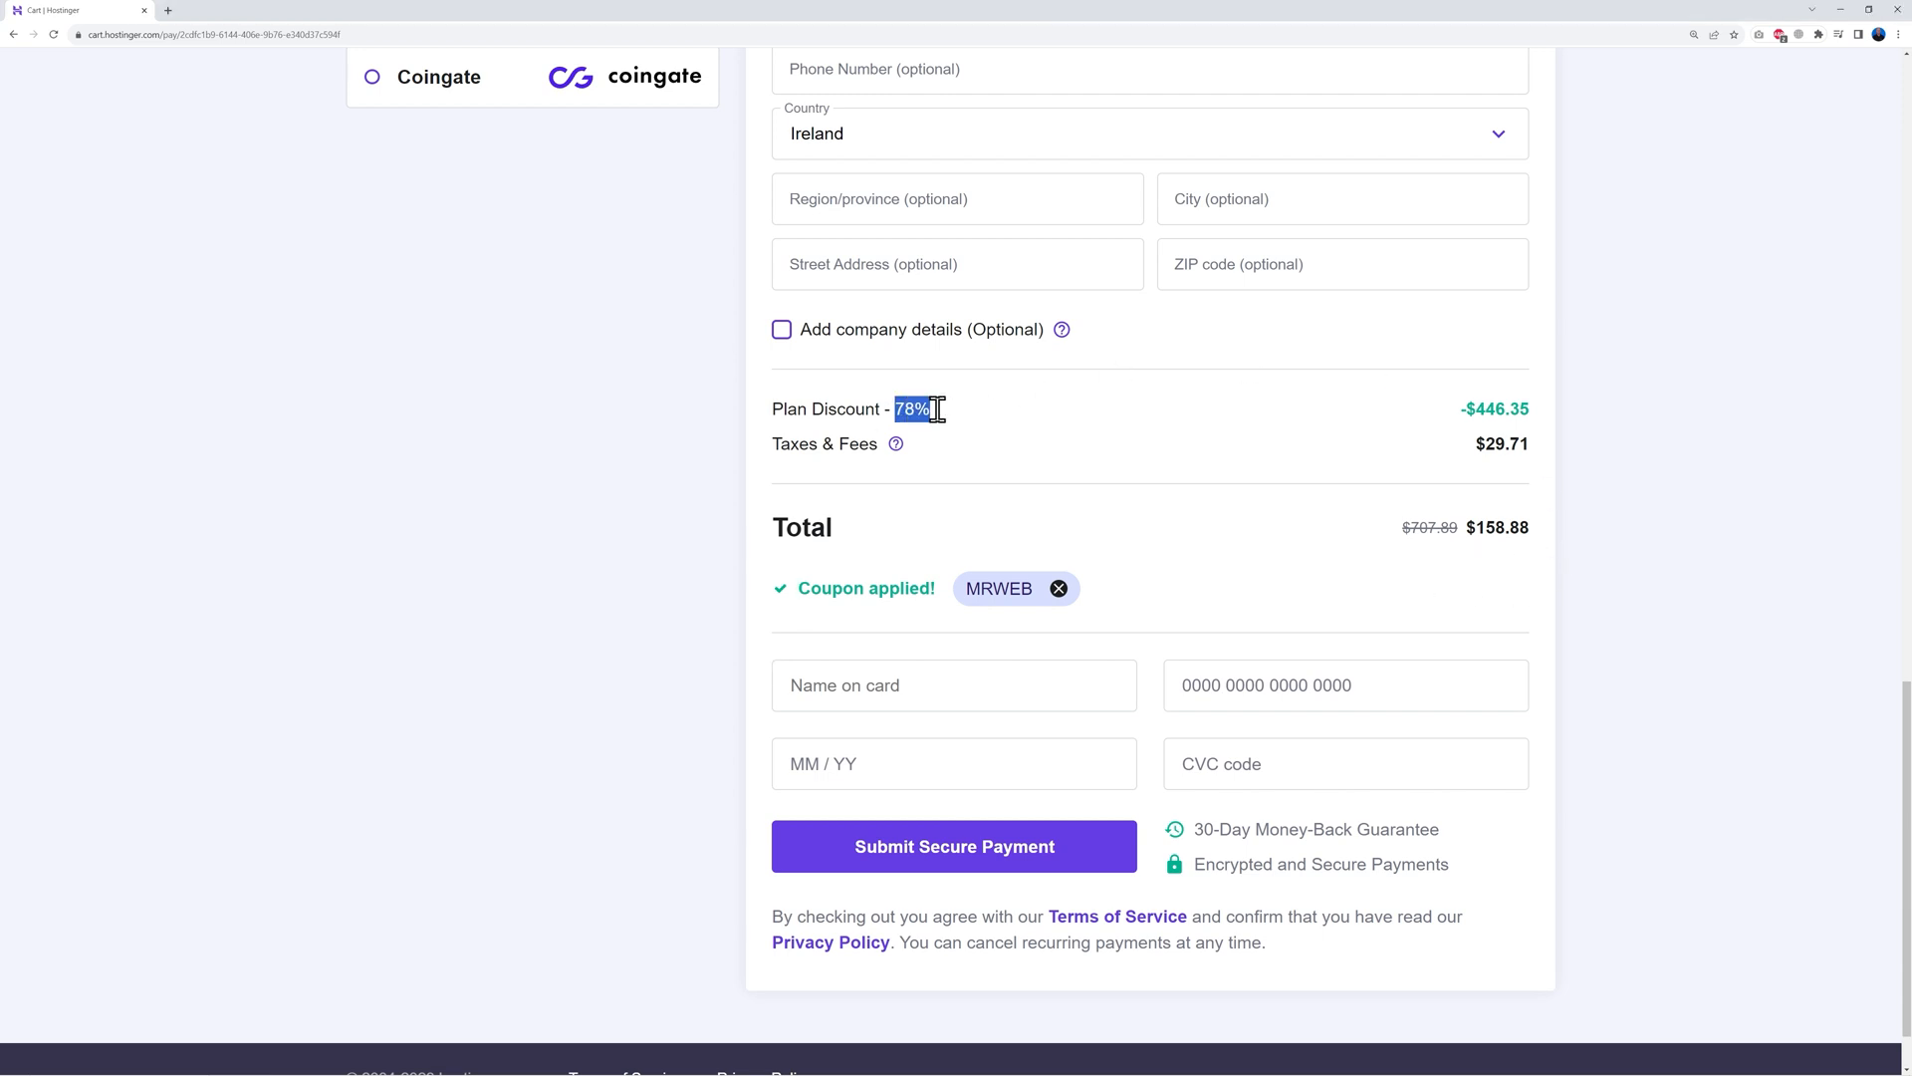
left_click(1030, 449)
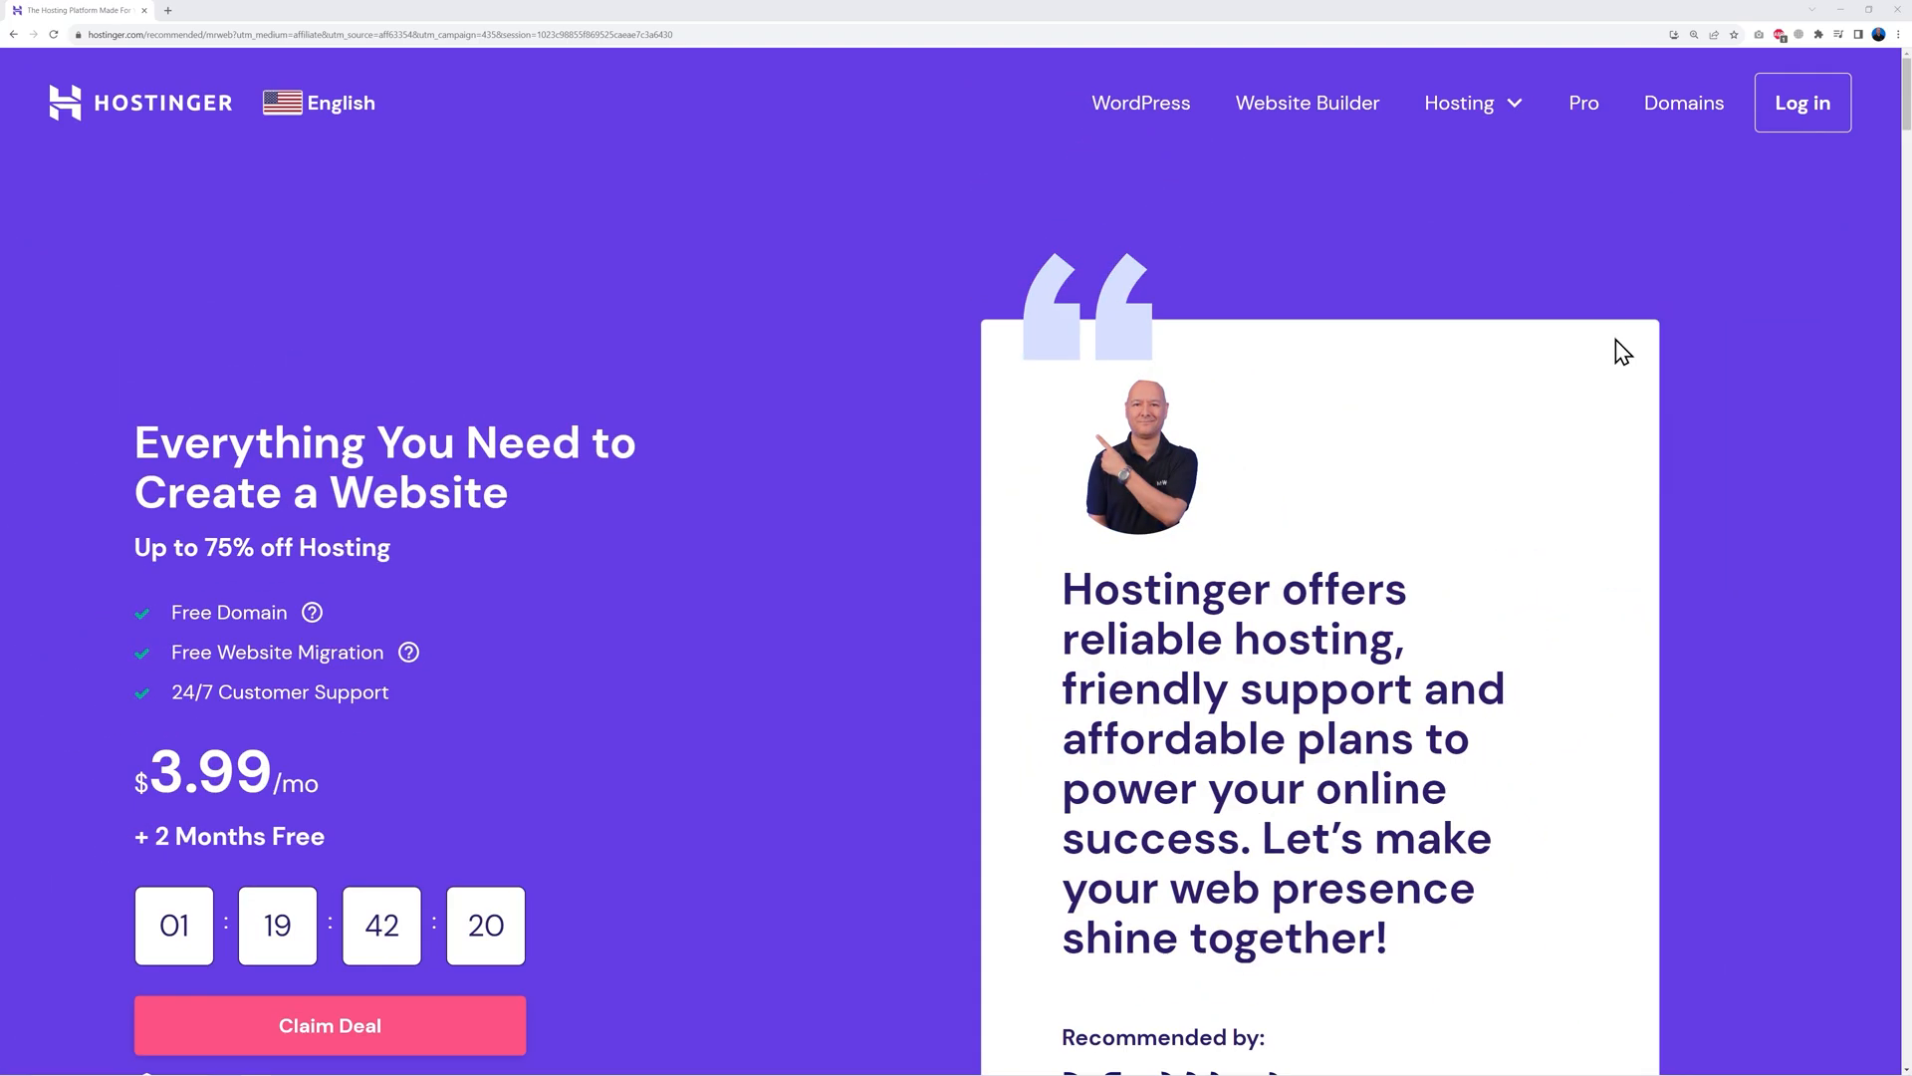
Log in to the Hostinger account to reach the hPanel home dashboard
left_click(1772, 120)
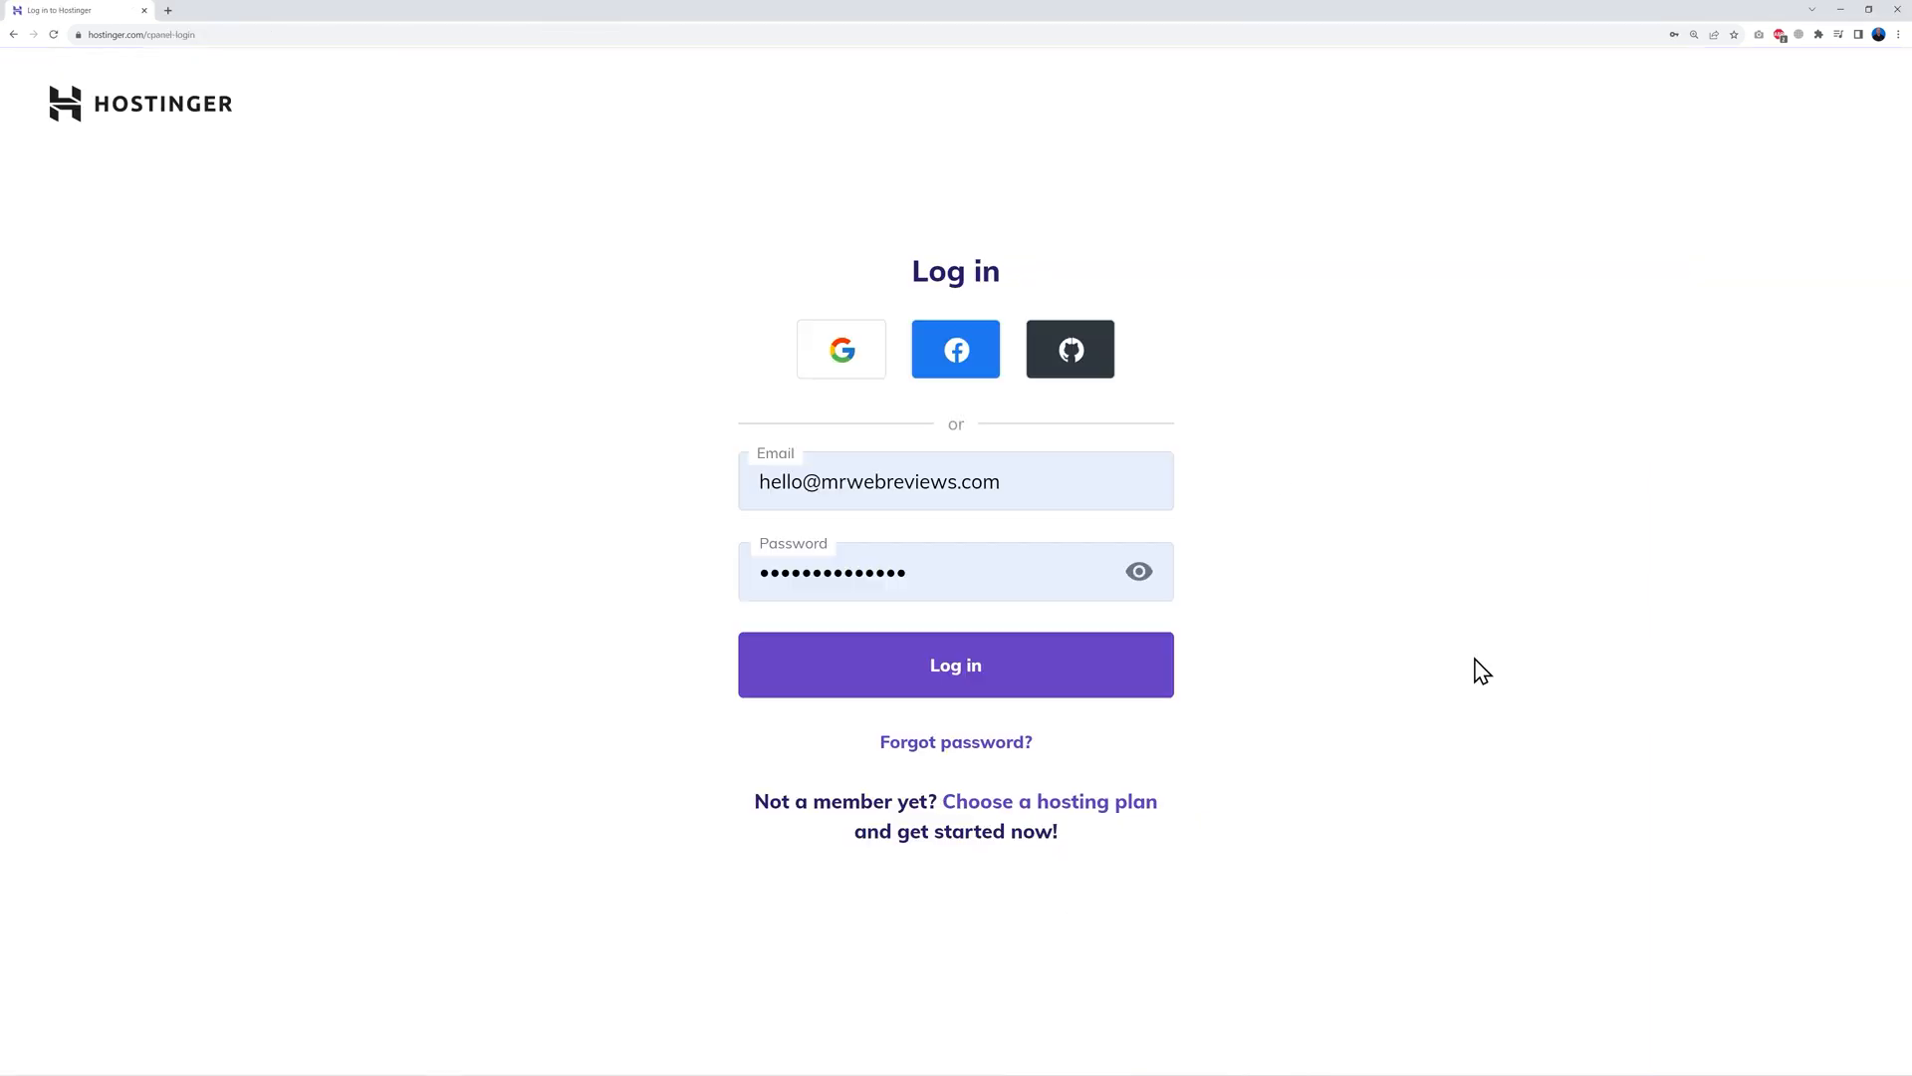
left_click(976, 683)
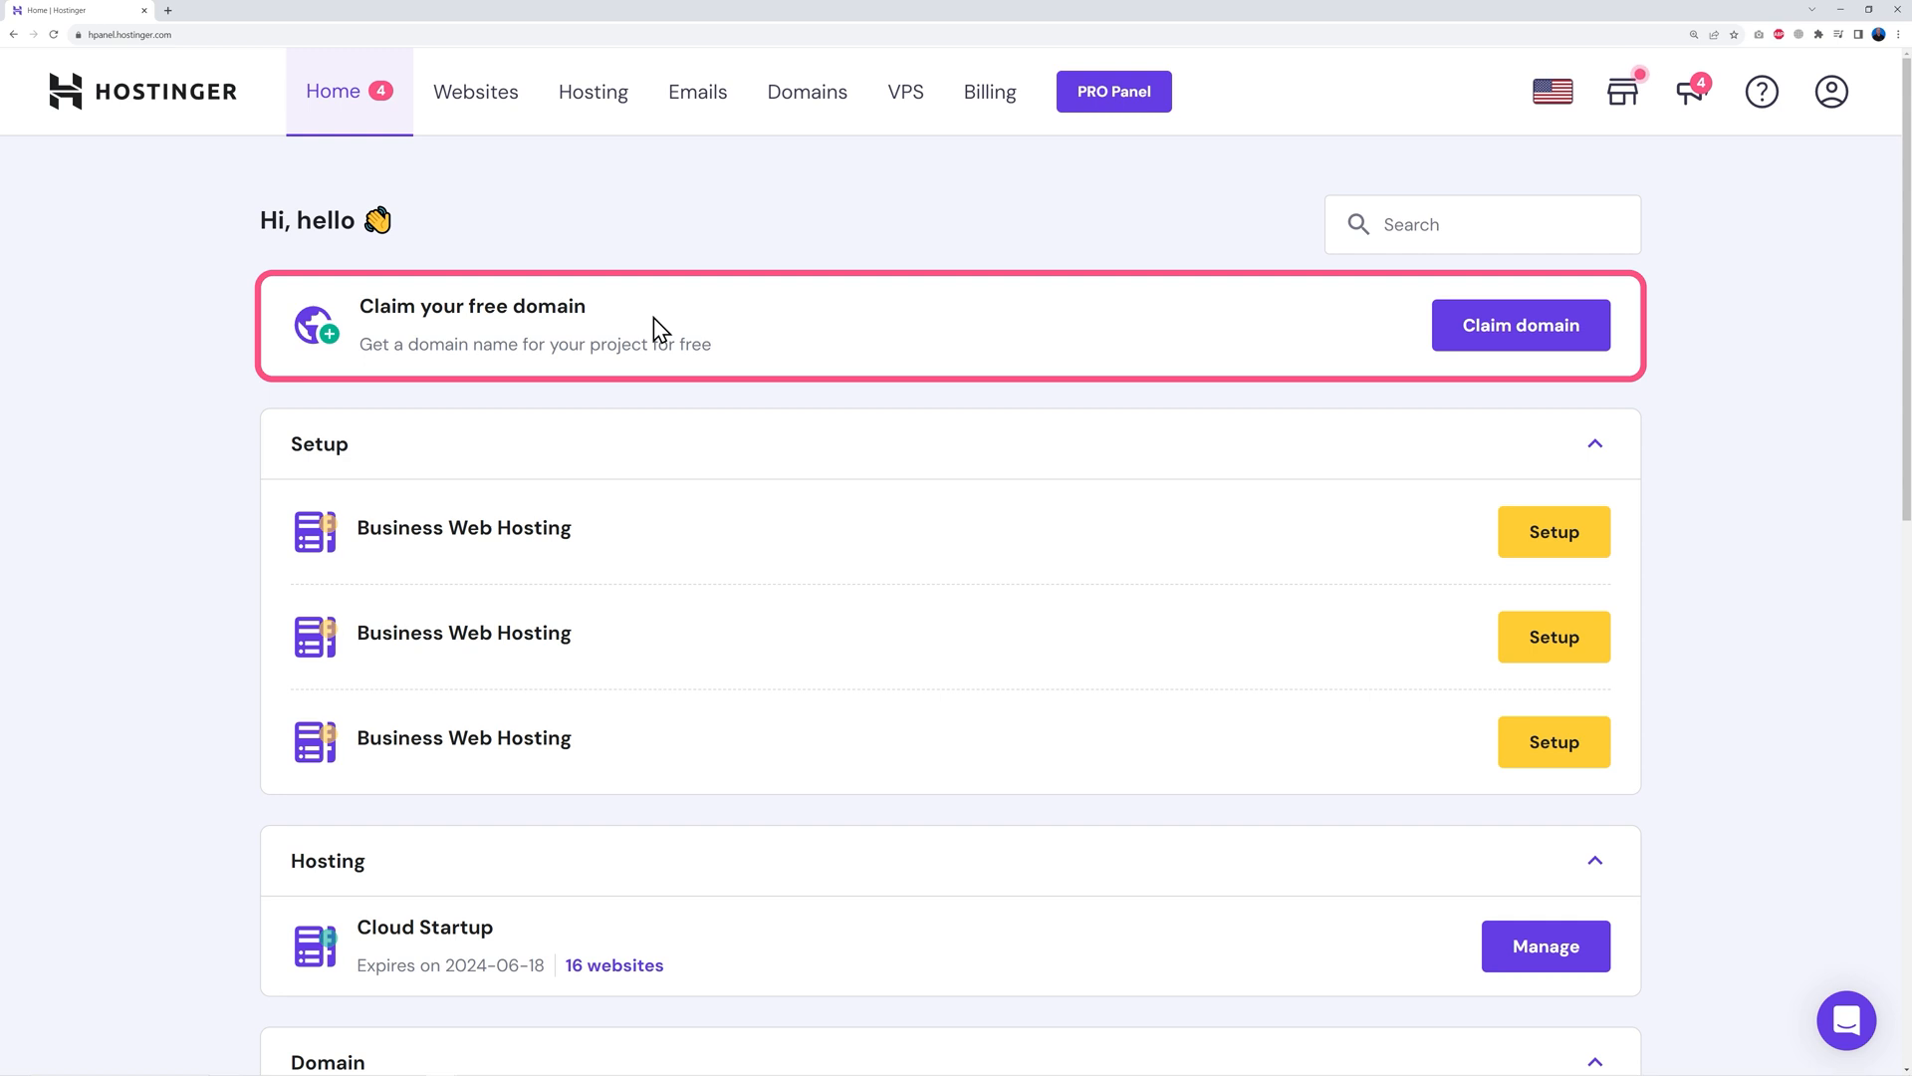
Enter a free domain name with the .com extension and check its availability
left_click(1512, 336)
left_click(802, 560)
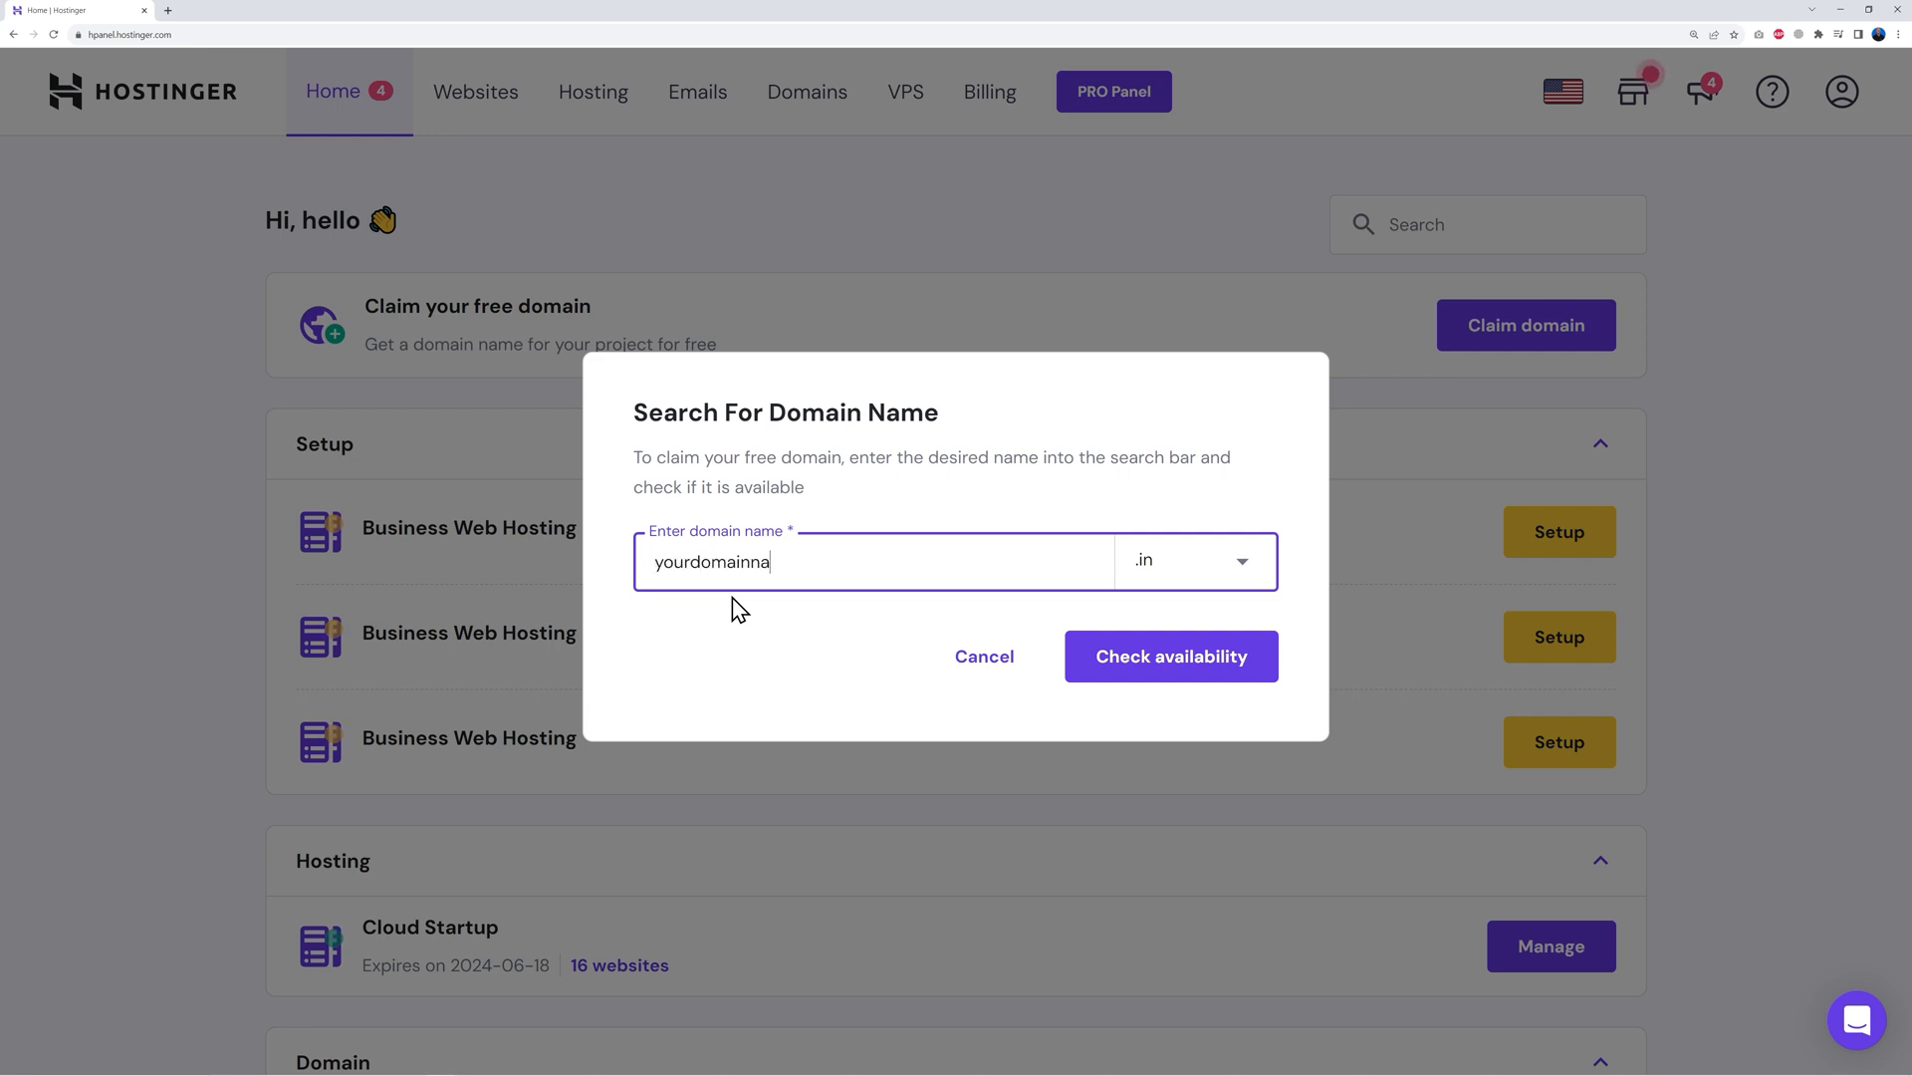
left_click(1188, 575)
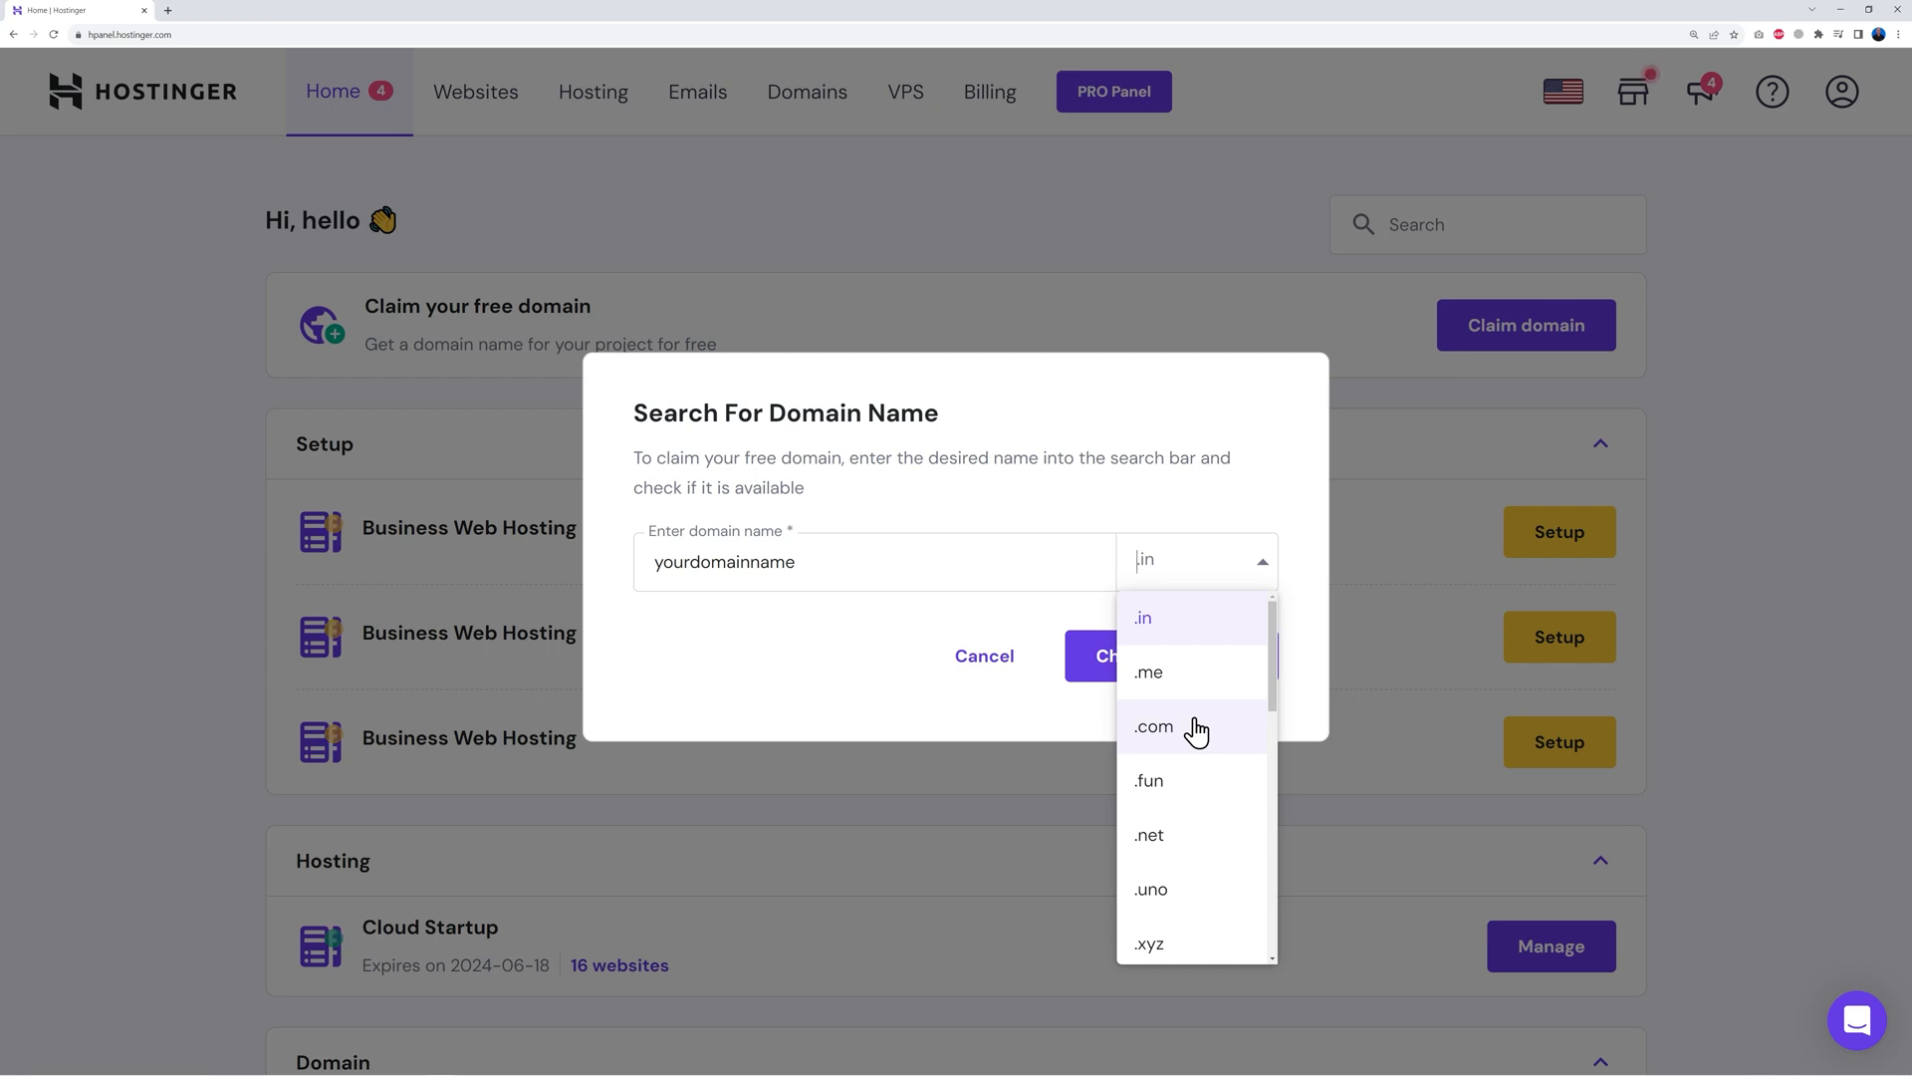
scroll(1207, 822, "down", 2)
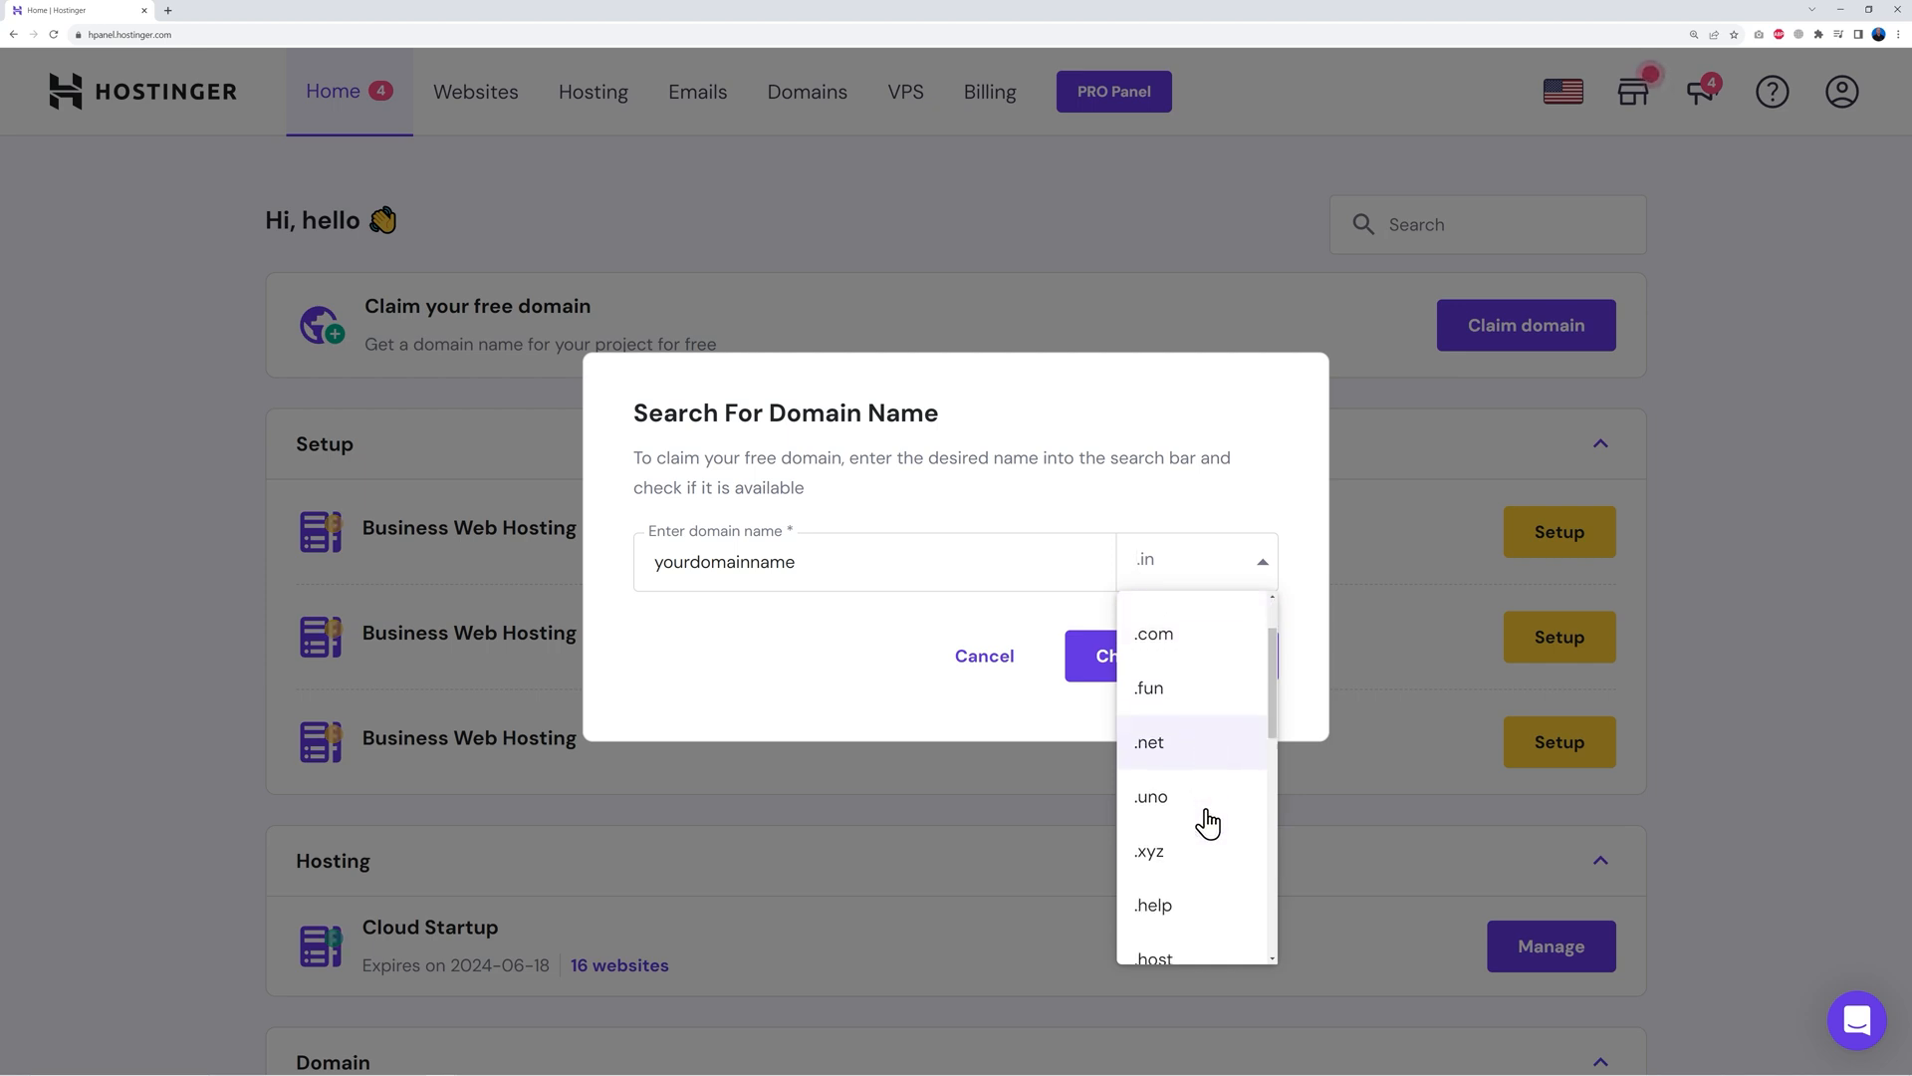
scroll(1207, 823, "down", 5)
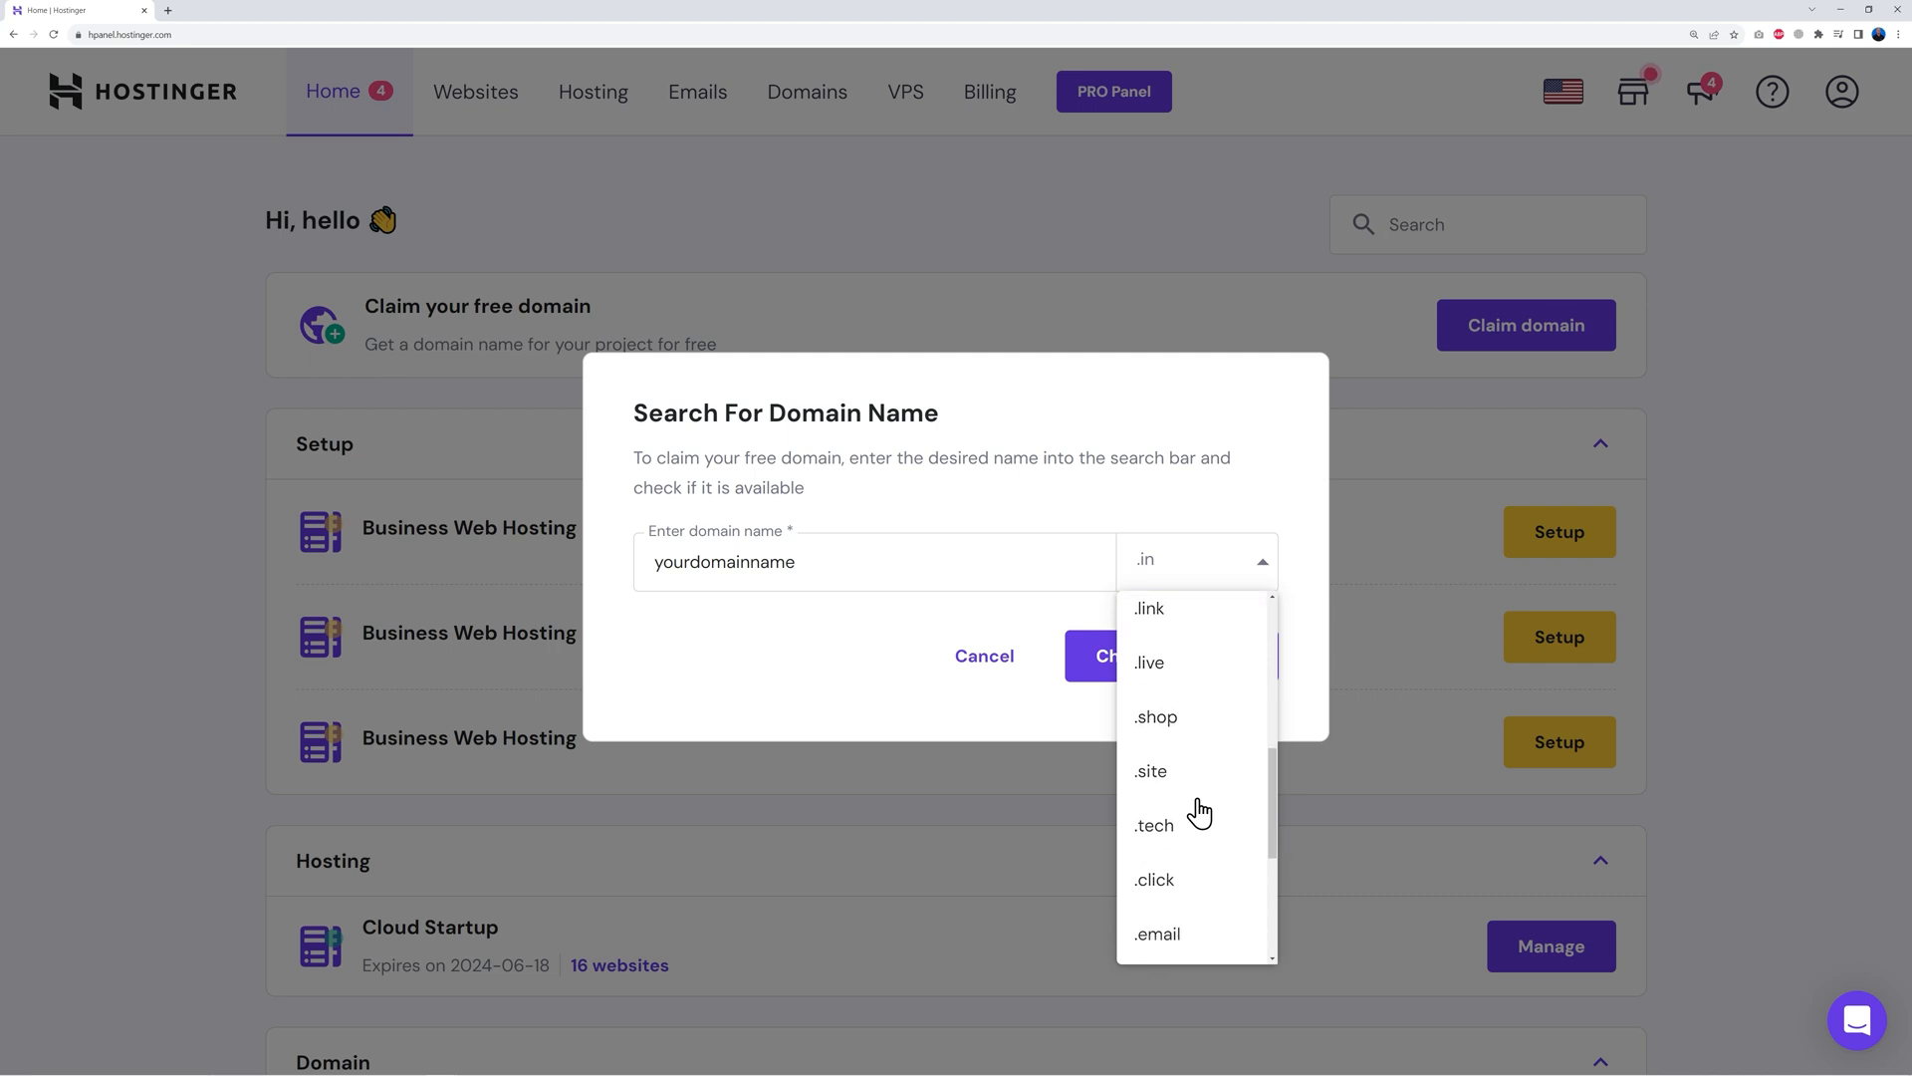
scroll(1206, 847, "down", 2)
scroll(1207, 863, "down", 1)
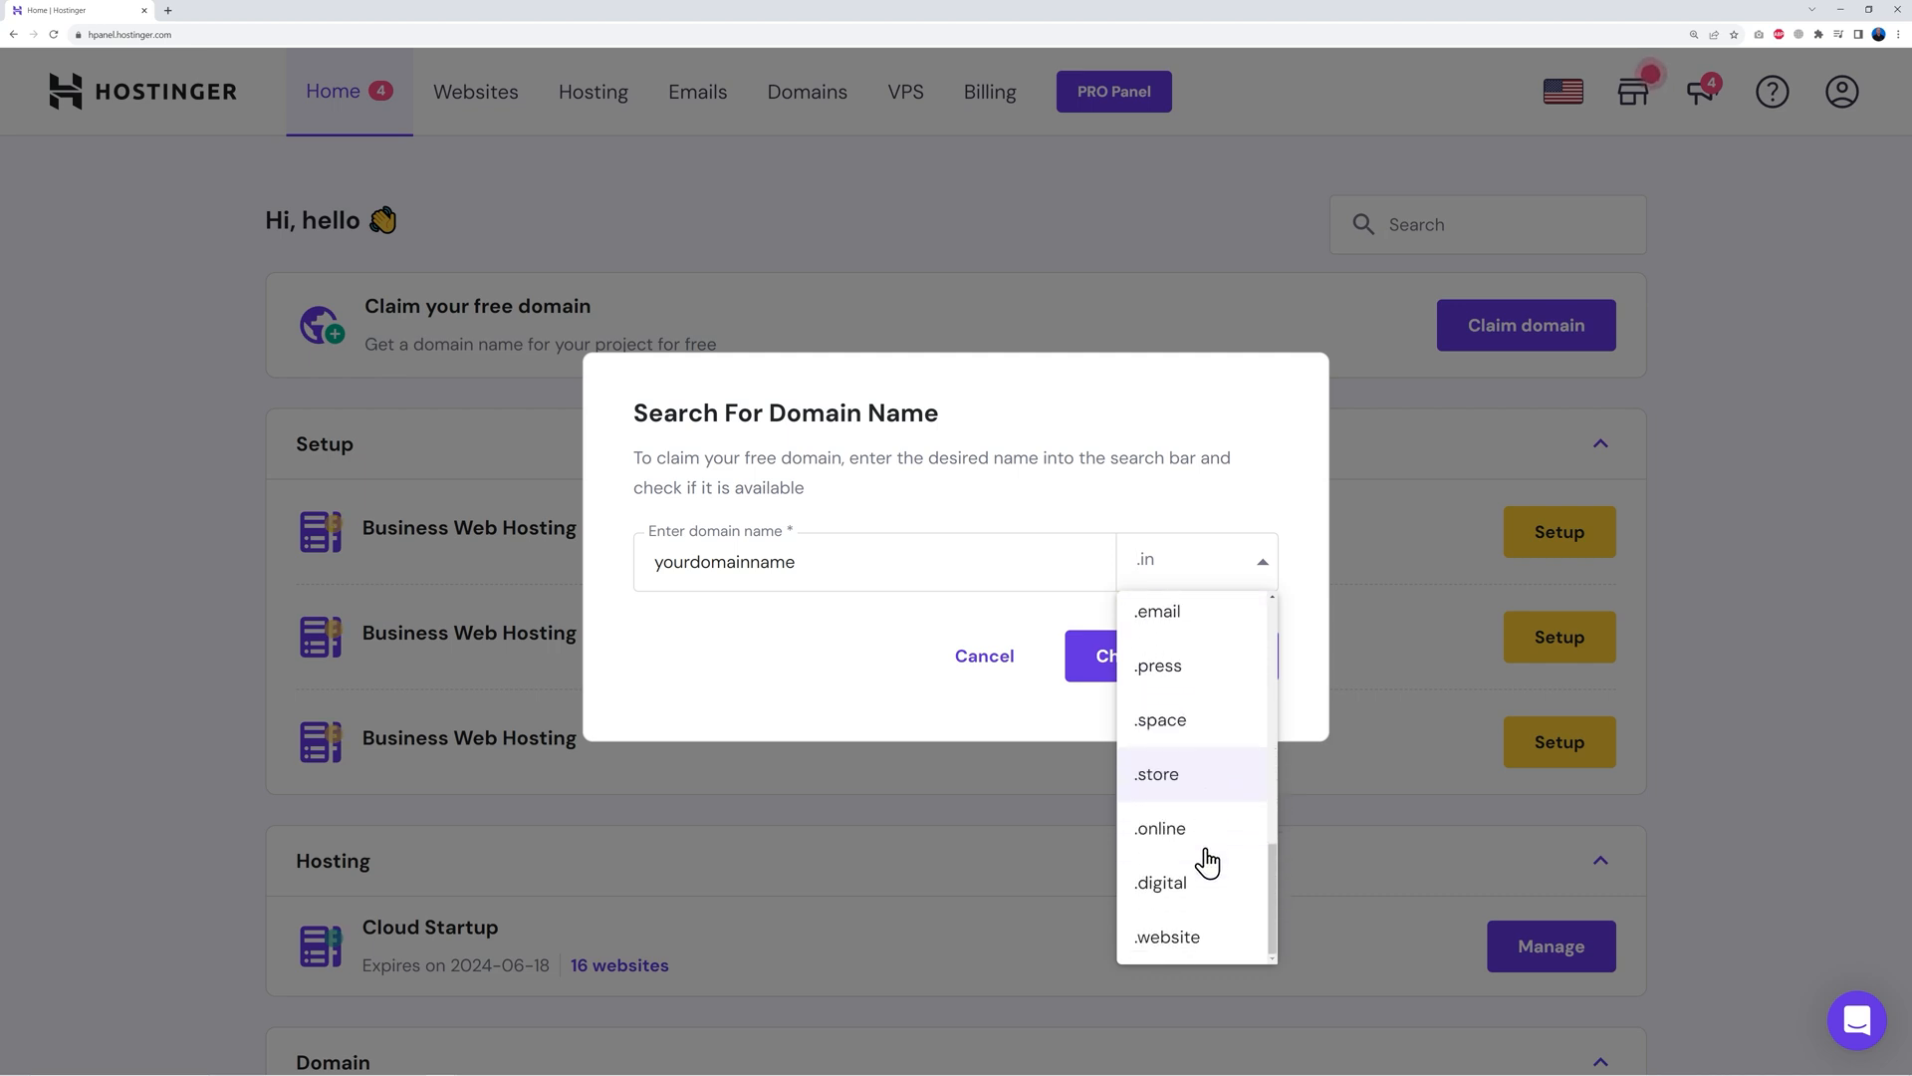
scroll(1207, 862, "up", 8)
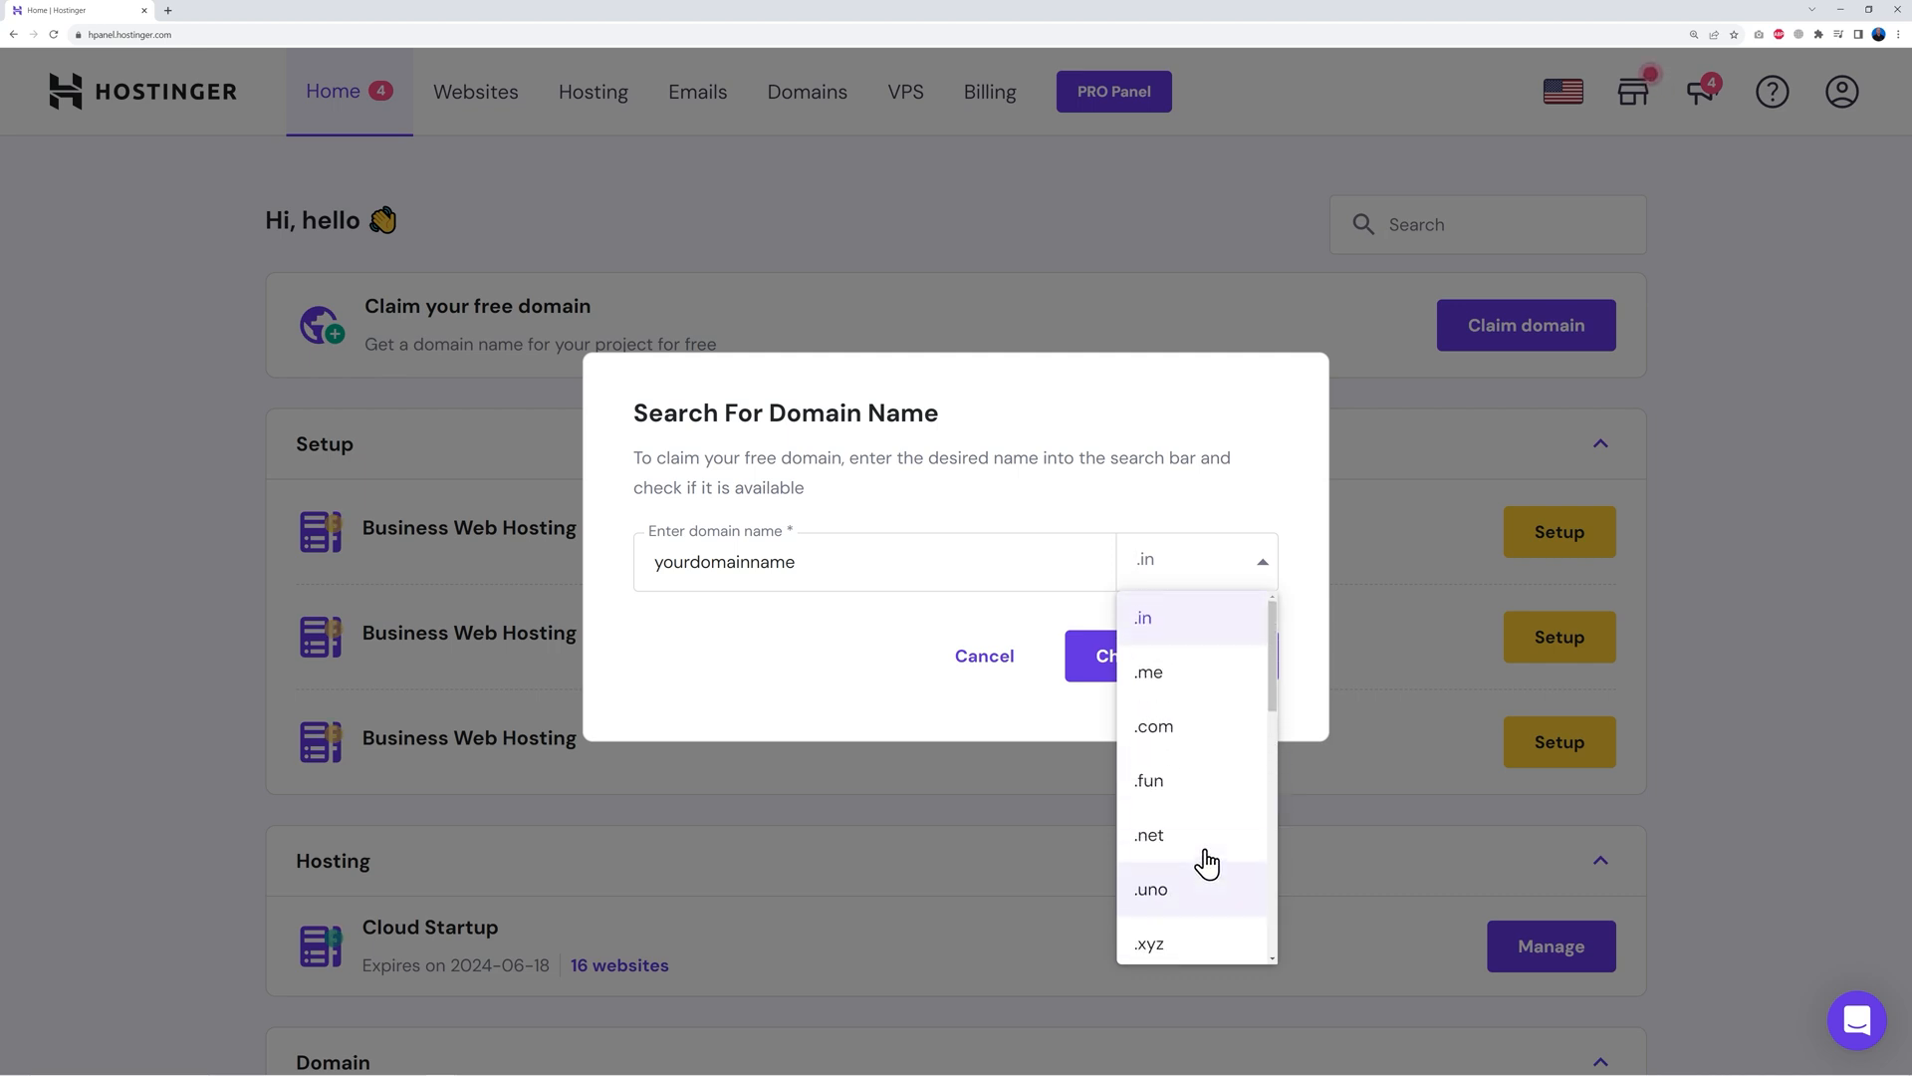
left_click(1188, 742)
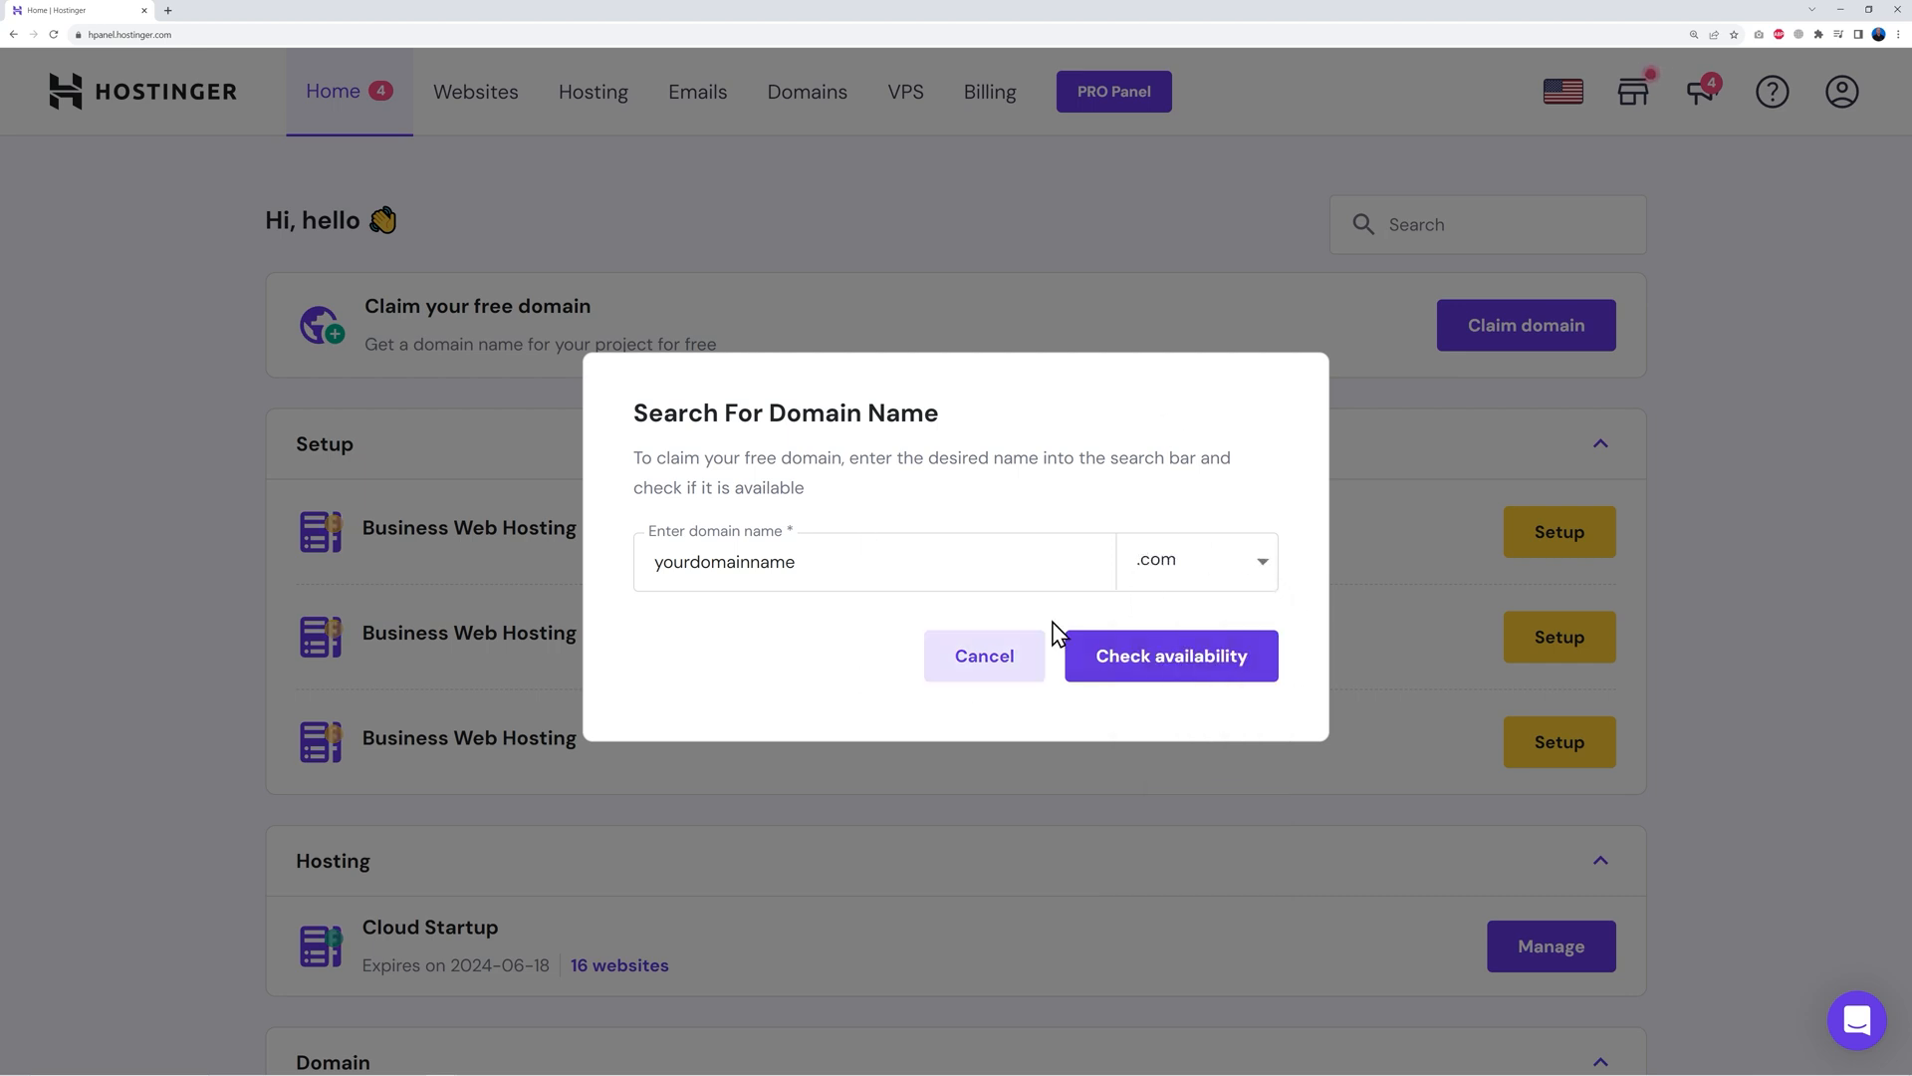
left_click(1177, 685)
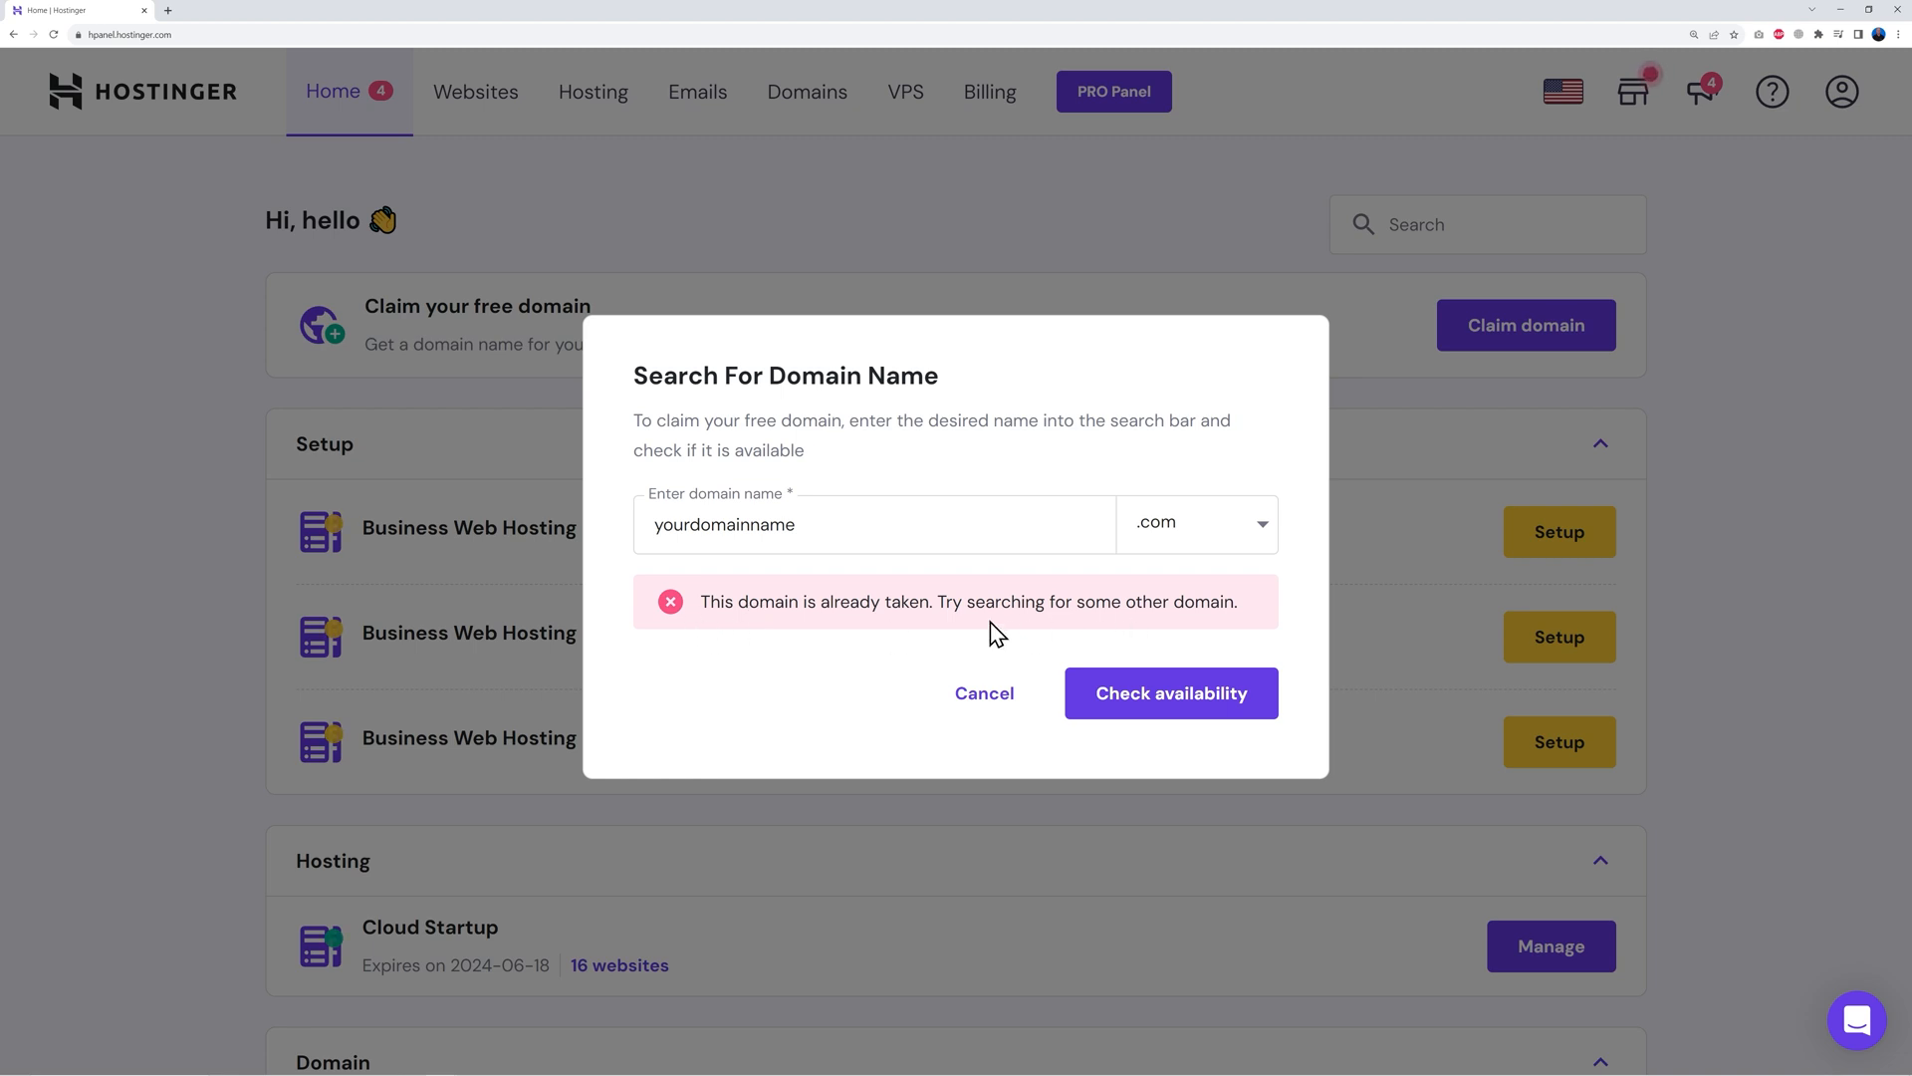
Replace the taken name with learnwithmrweb.com, confirm it is available, and claim it
left_click_drag(654, 529, 875, 532)
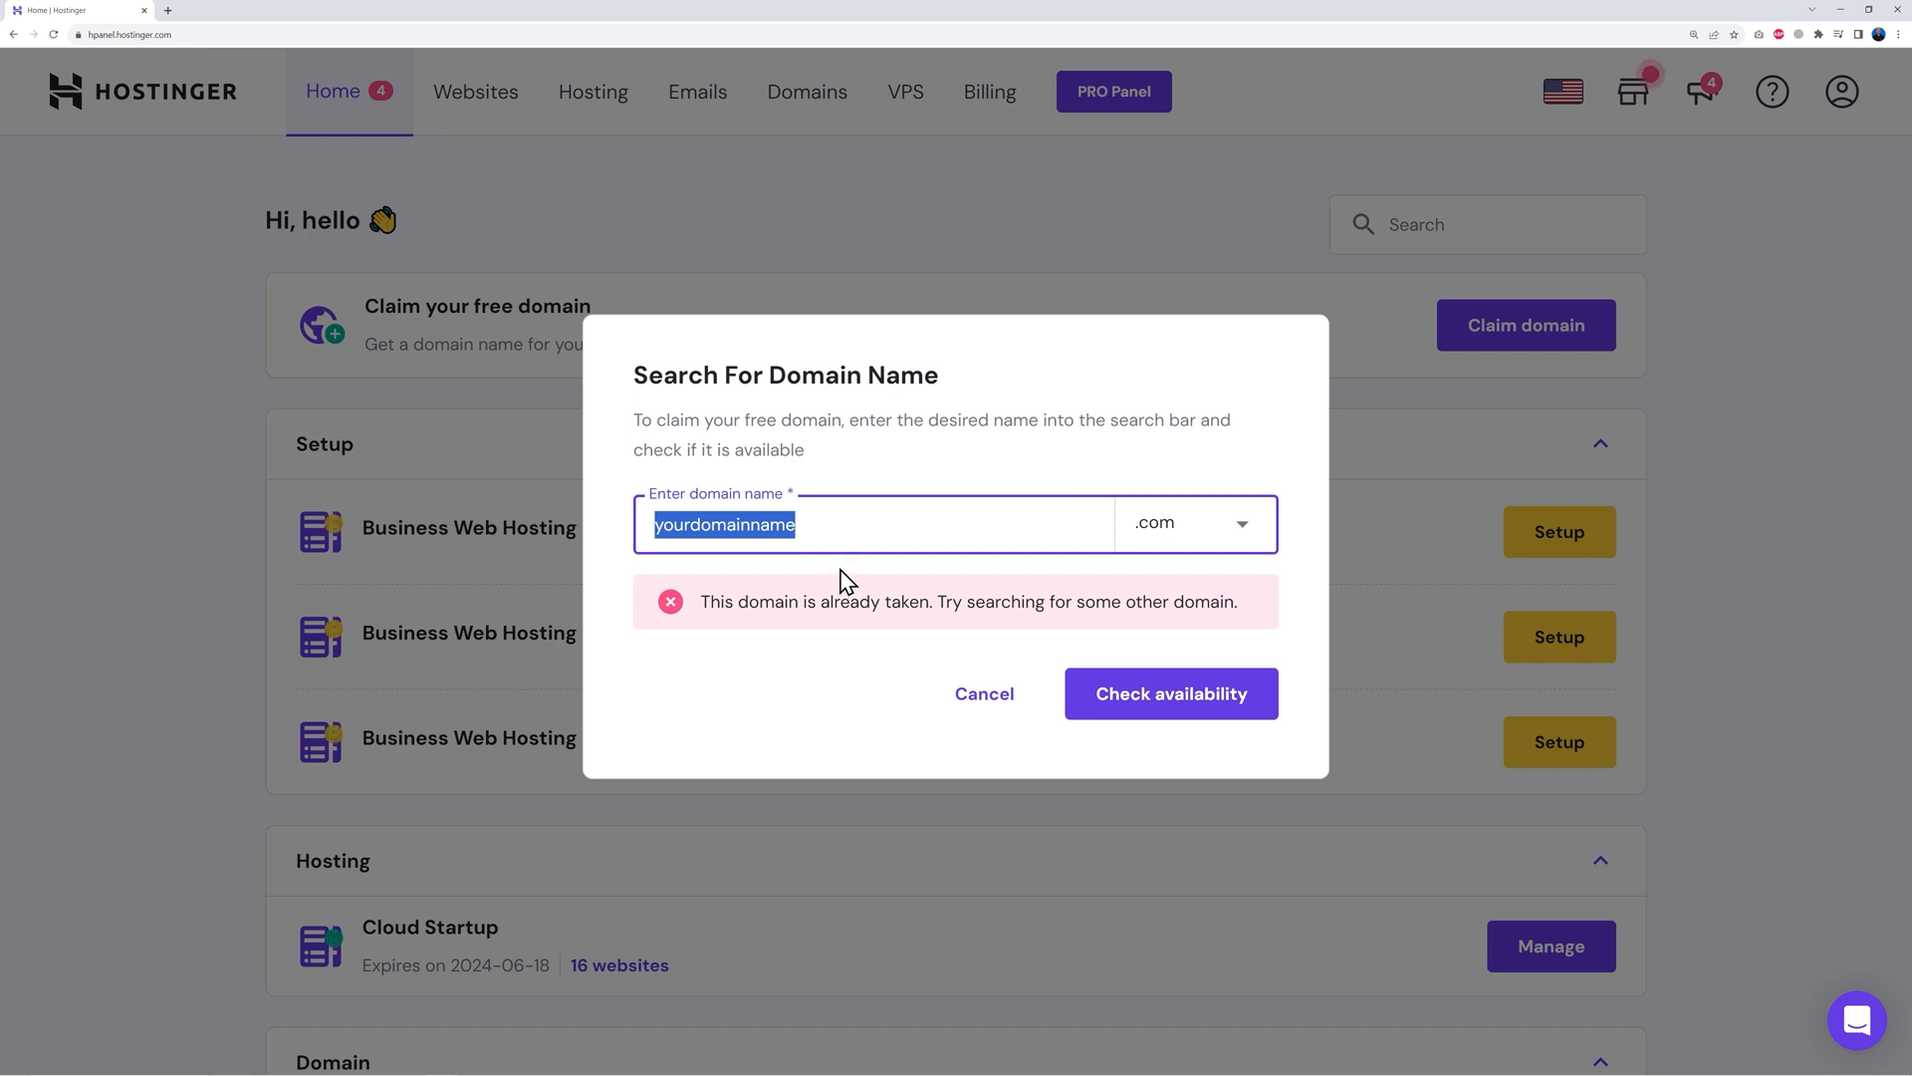
type("learnwithmrweb")
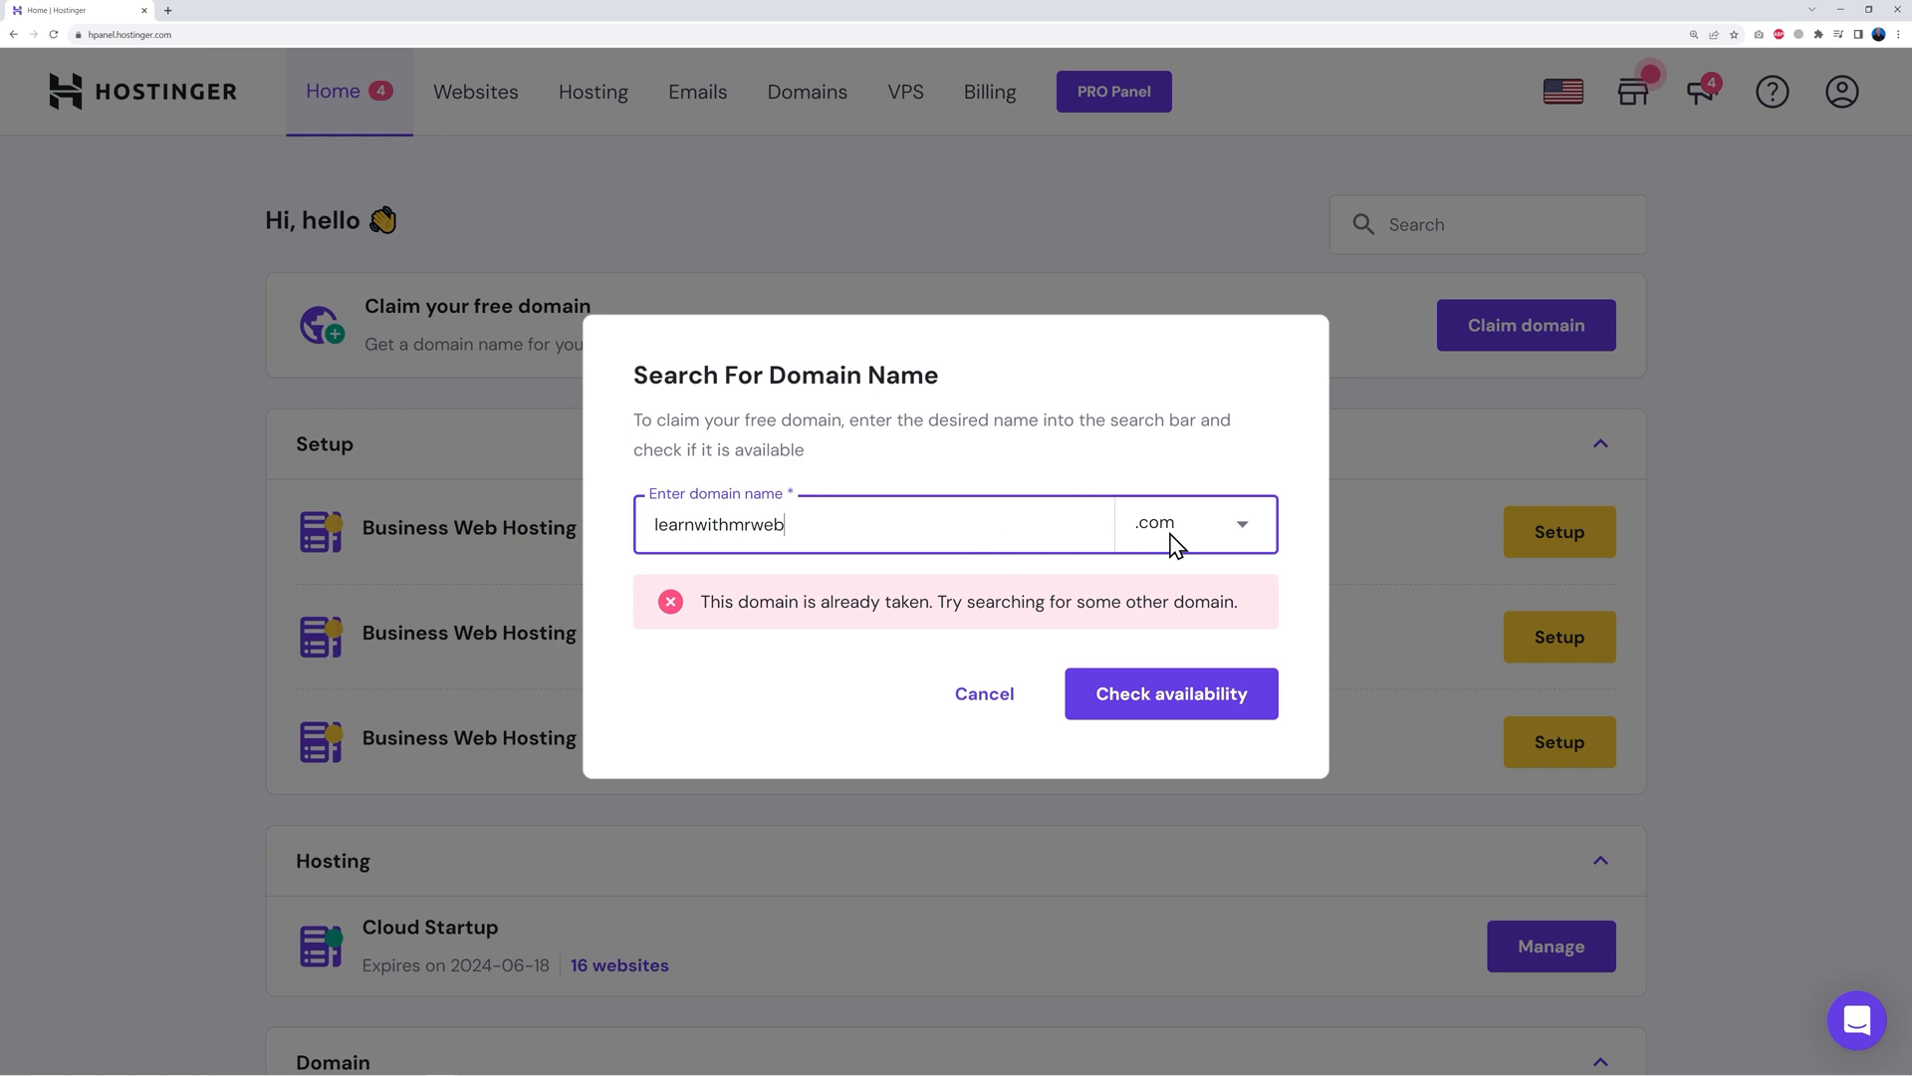
left_click(1160, 706)
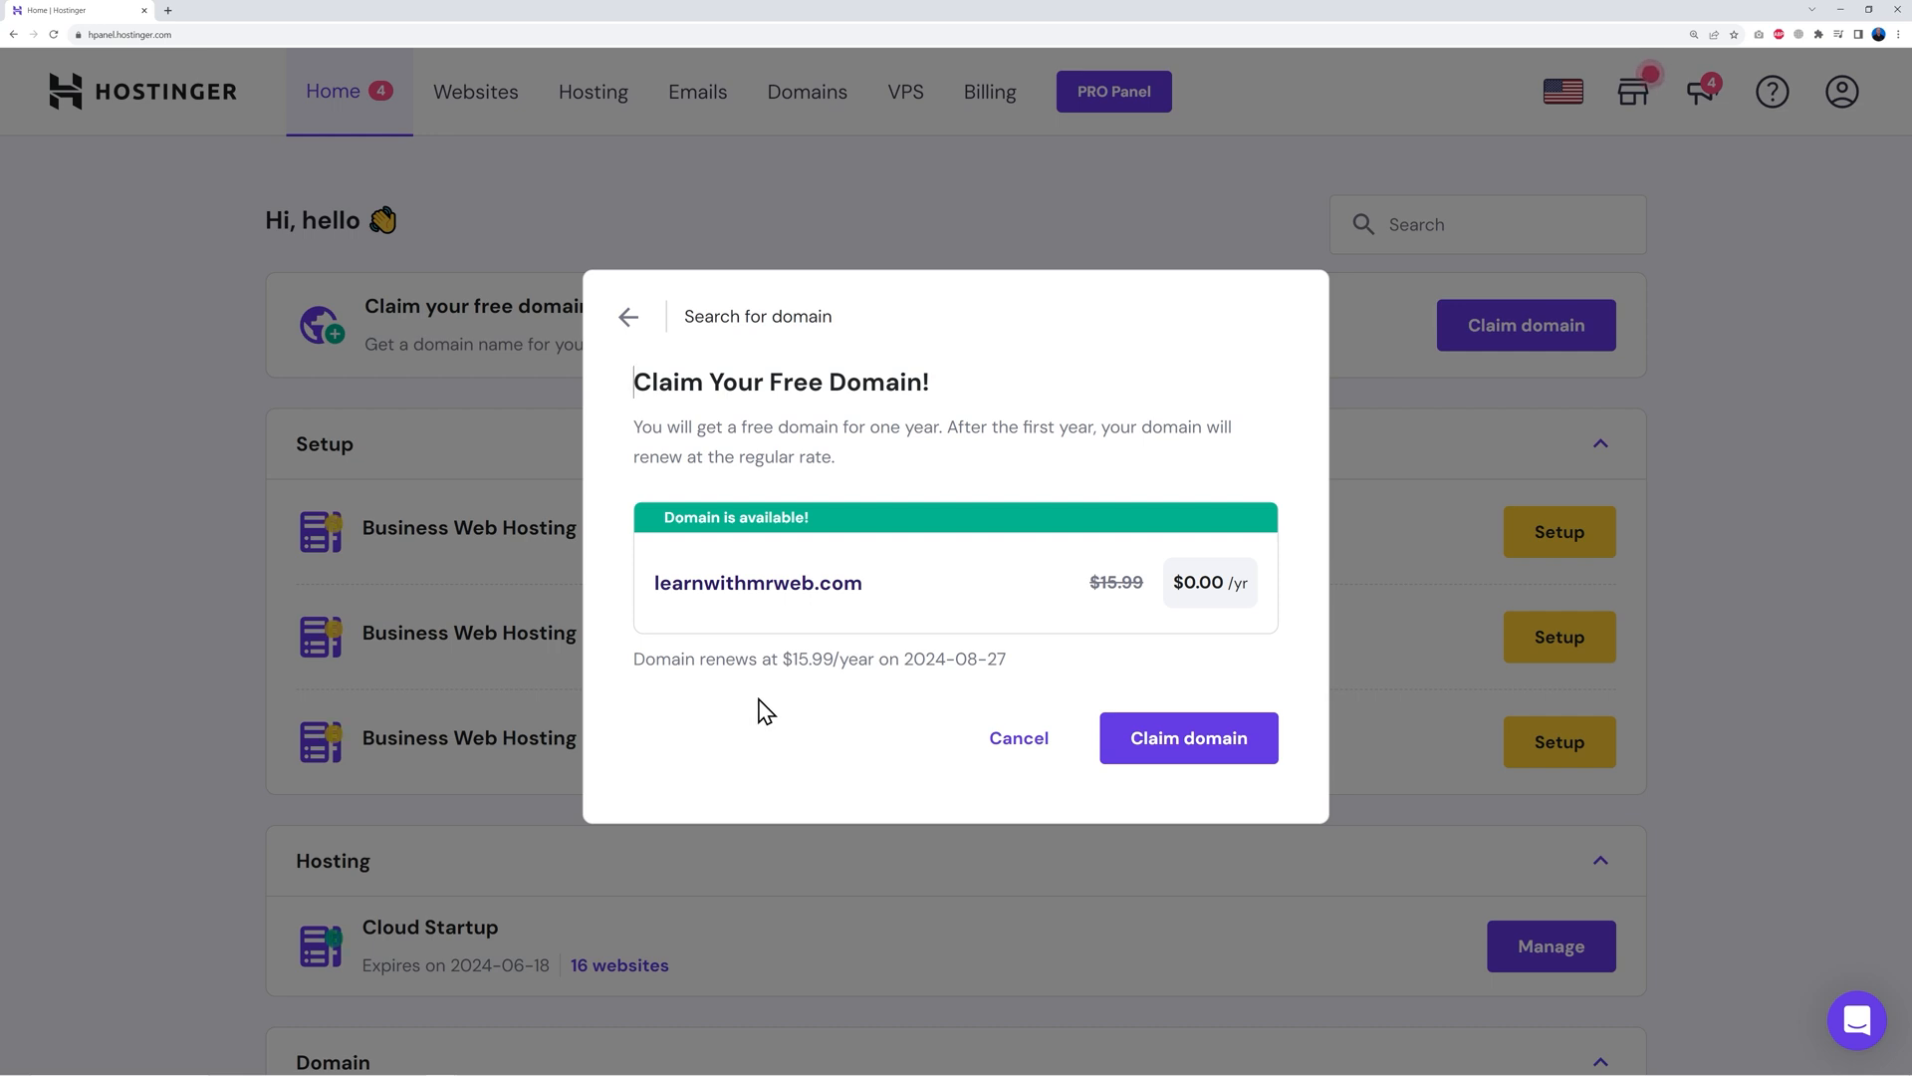
left_click(1187, 759)
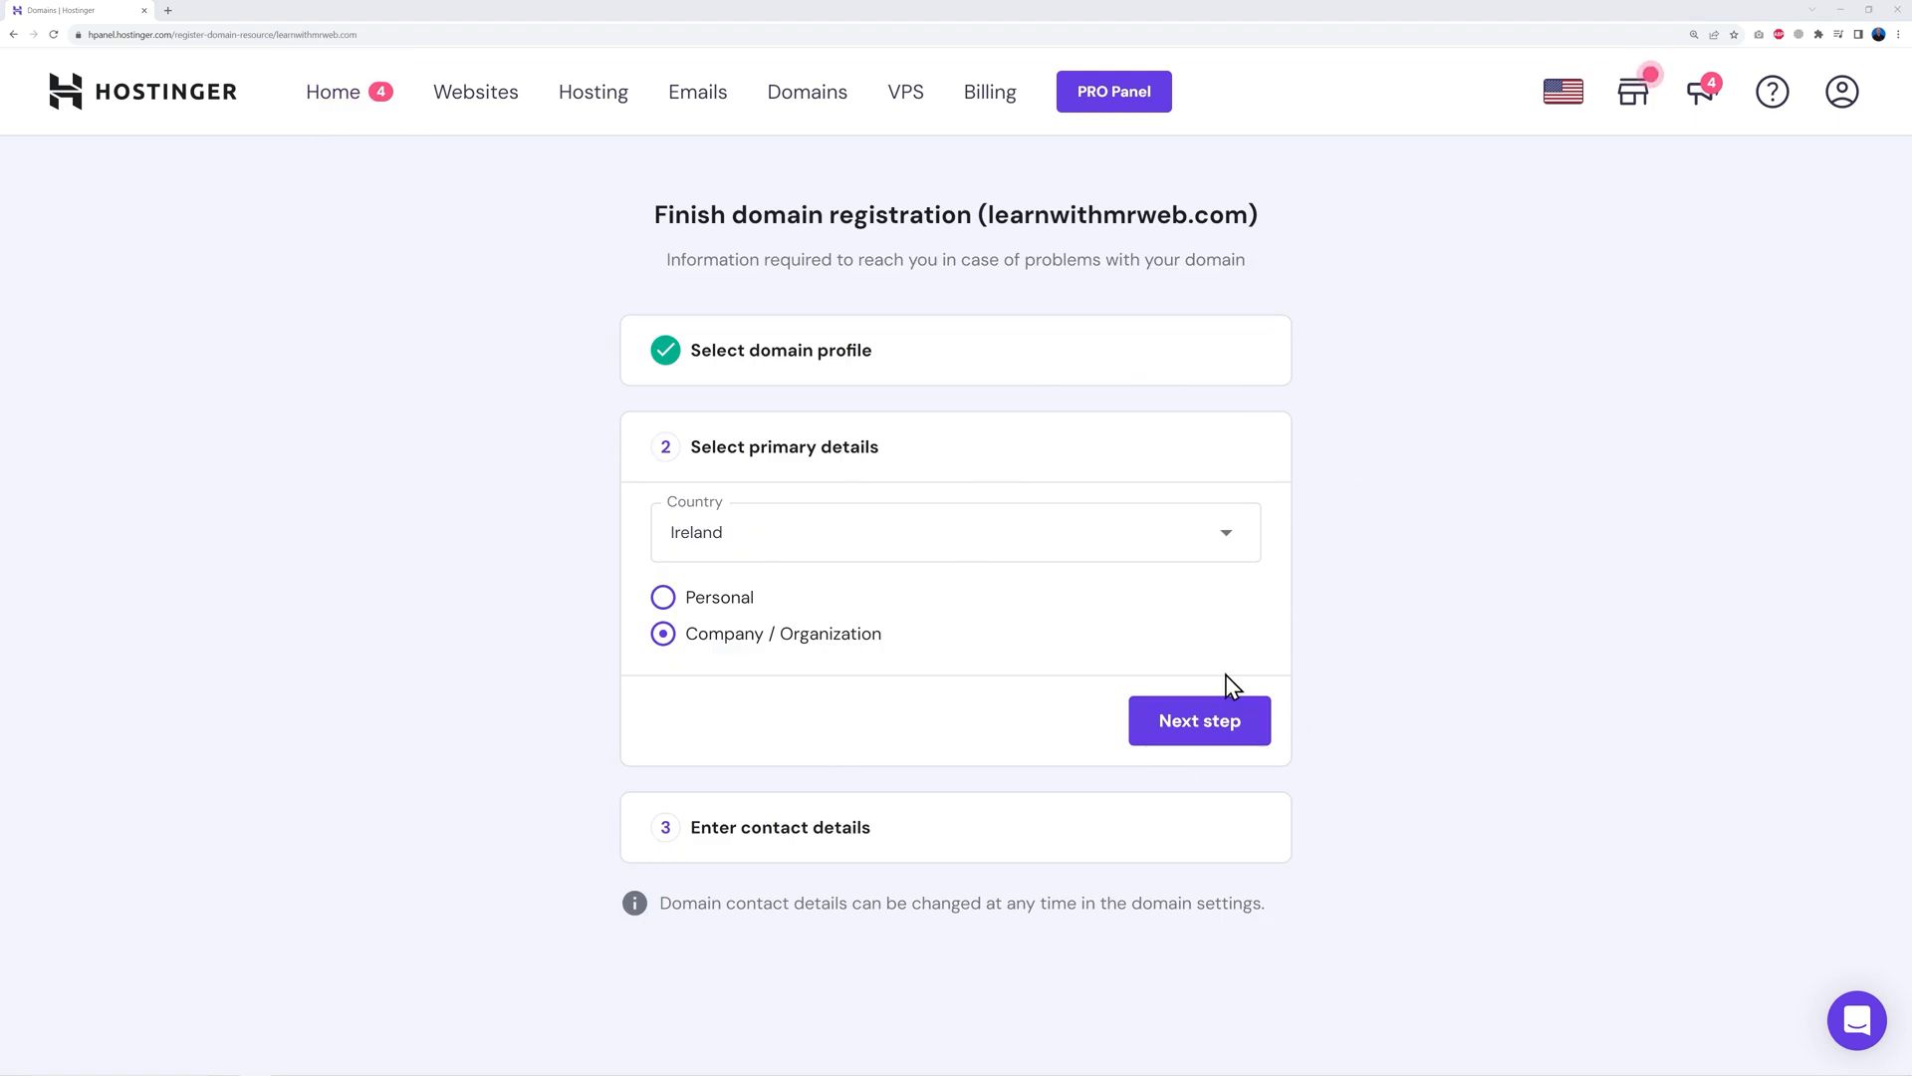
Submit the learnwithmrweb.com registration with contact details and continue to its overview
left_click(1220, 720)
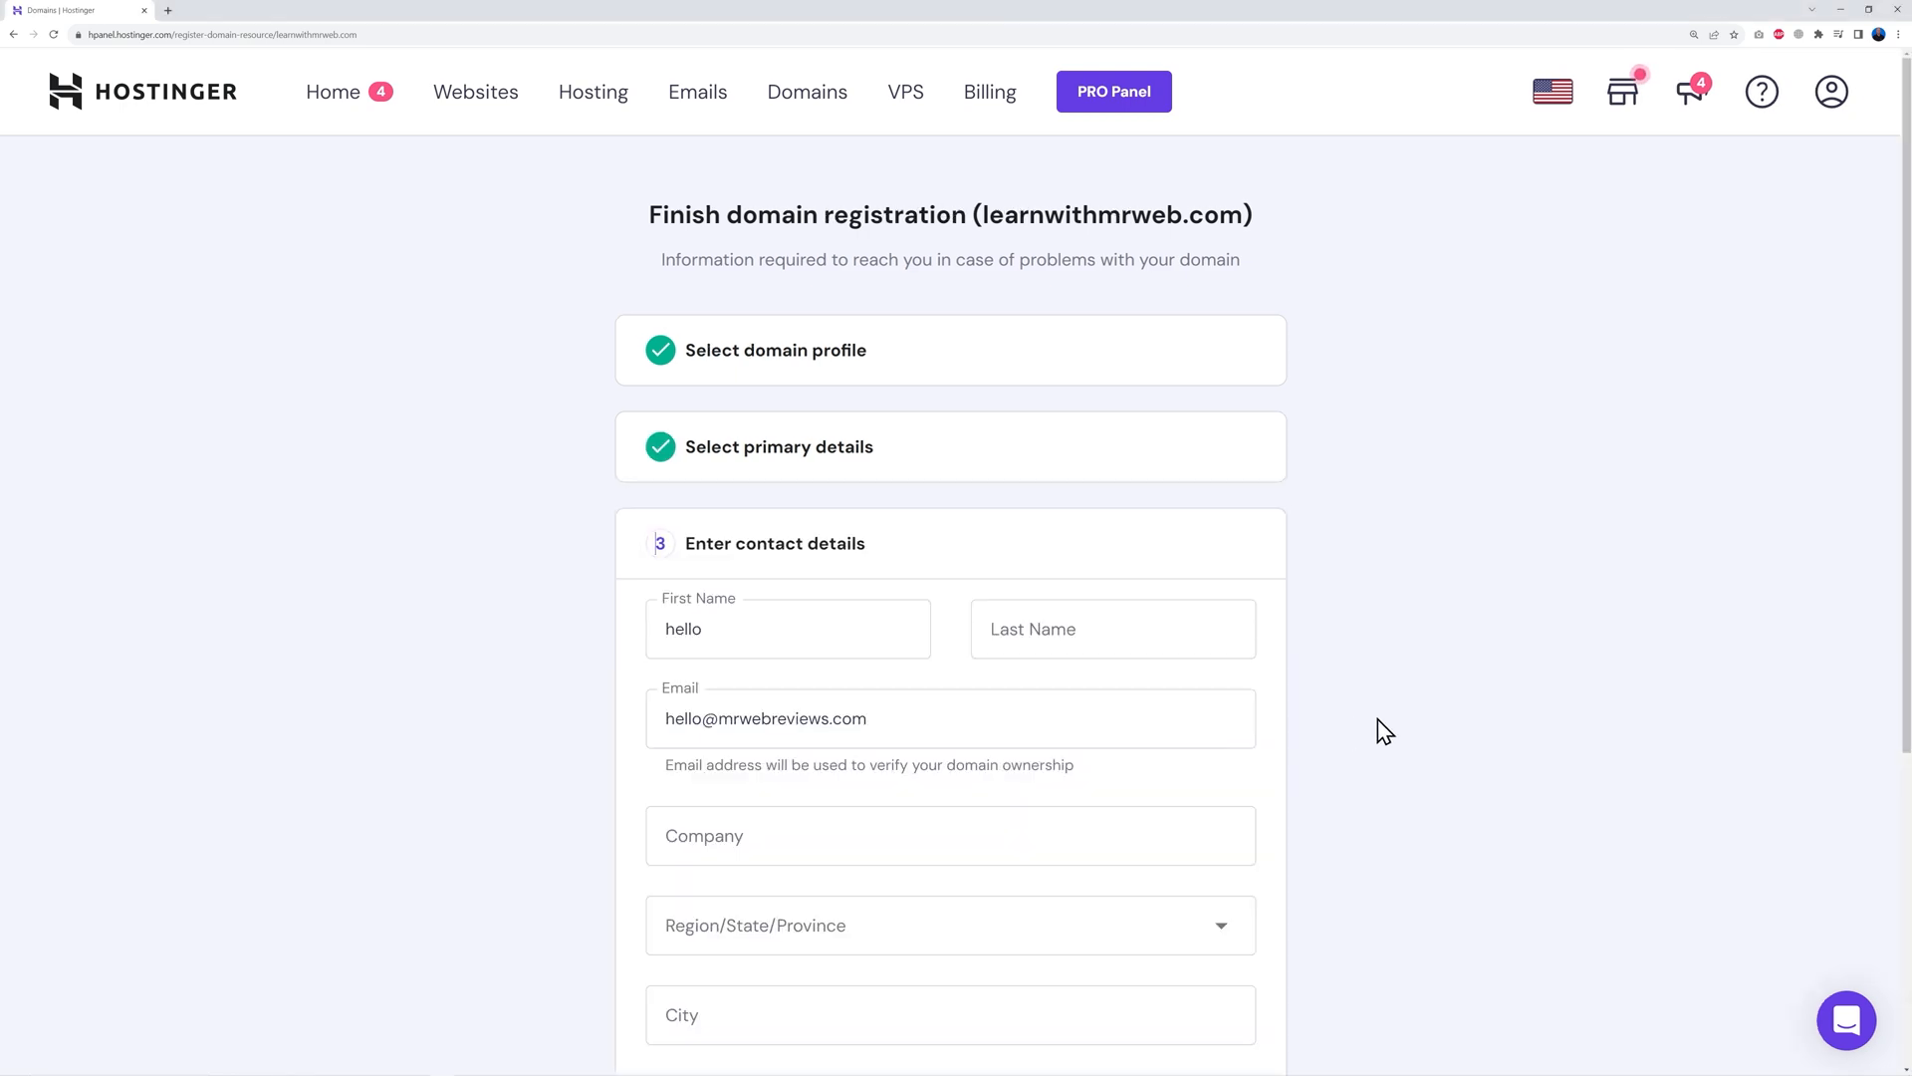
scroll(1395, 727, "down", 3)
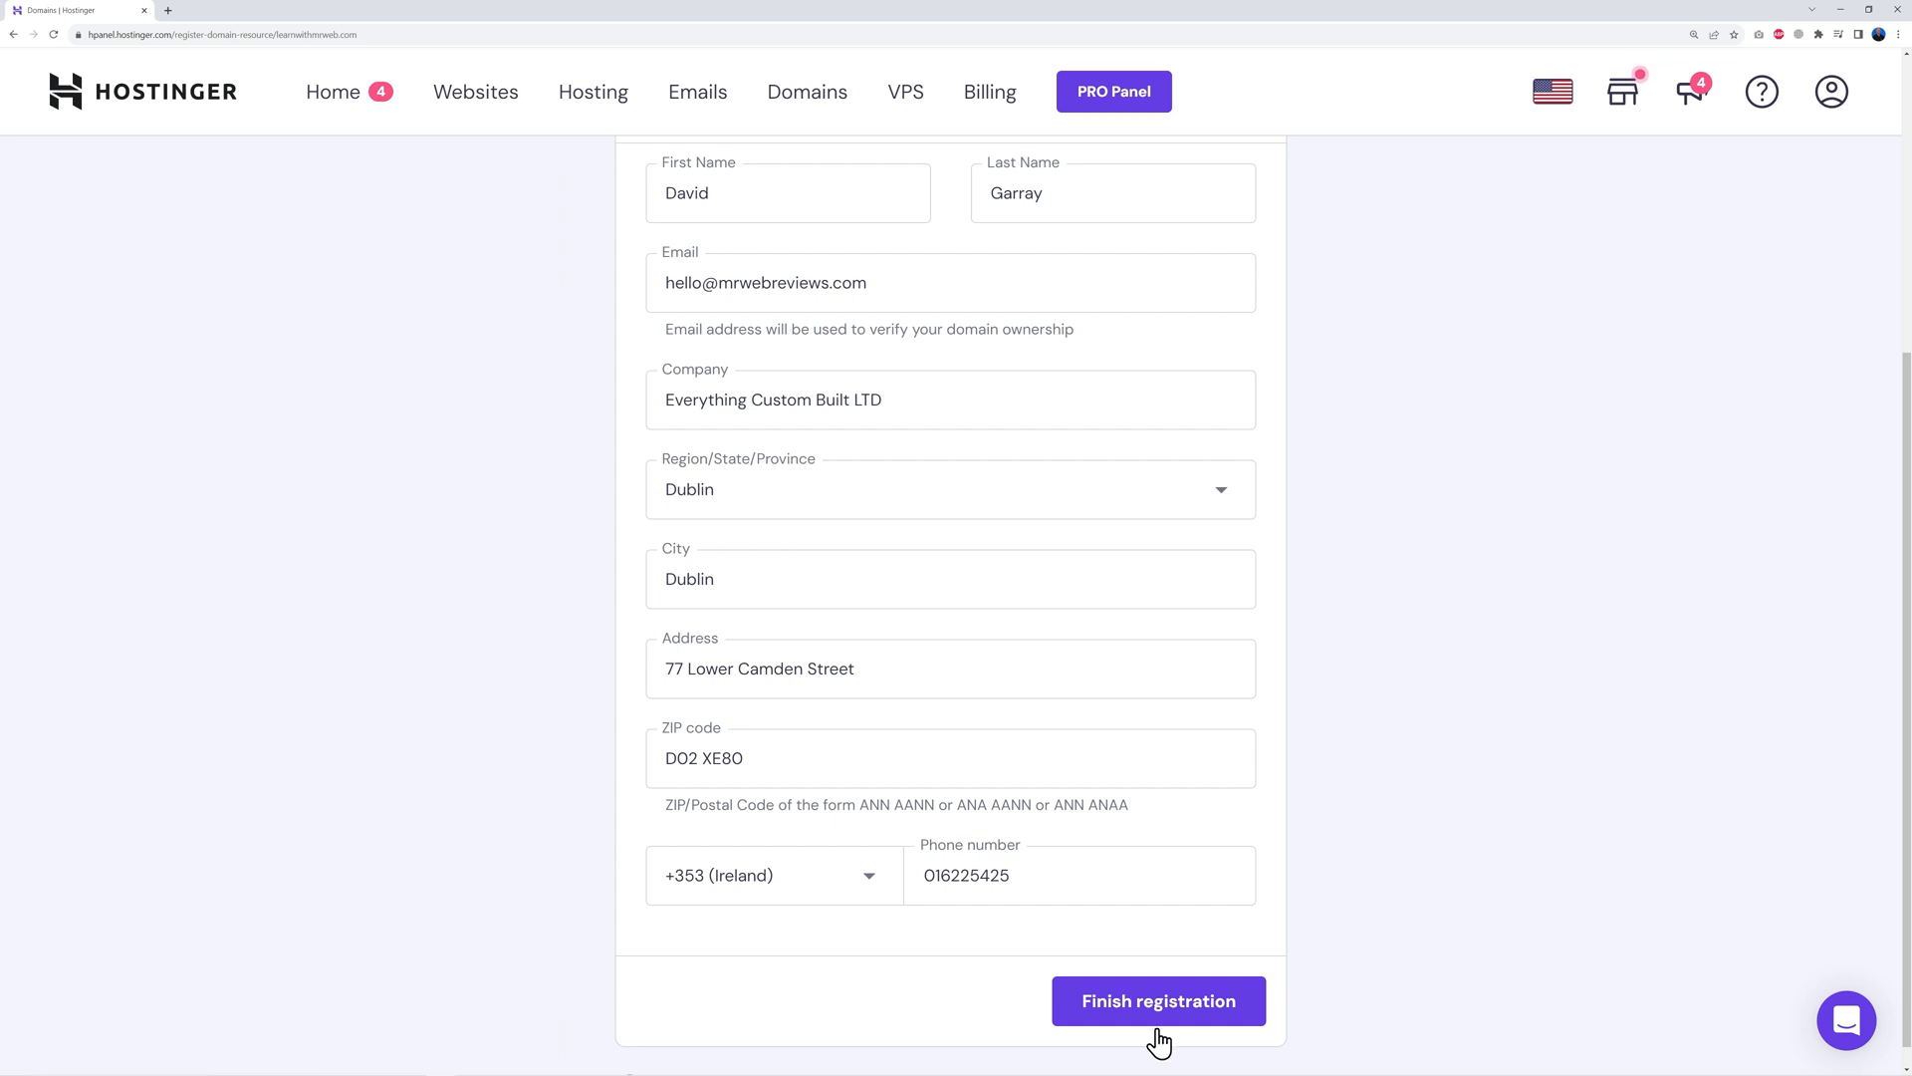
left_click(1155, 1006)
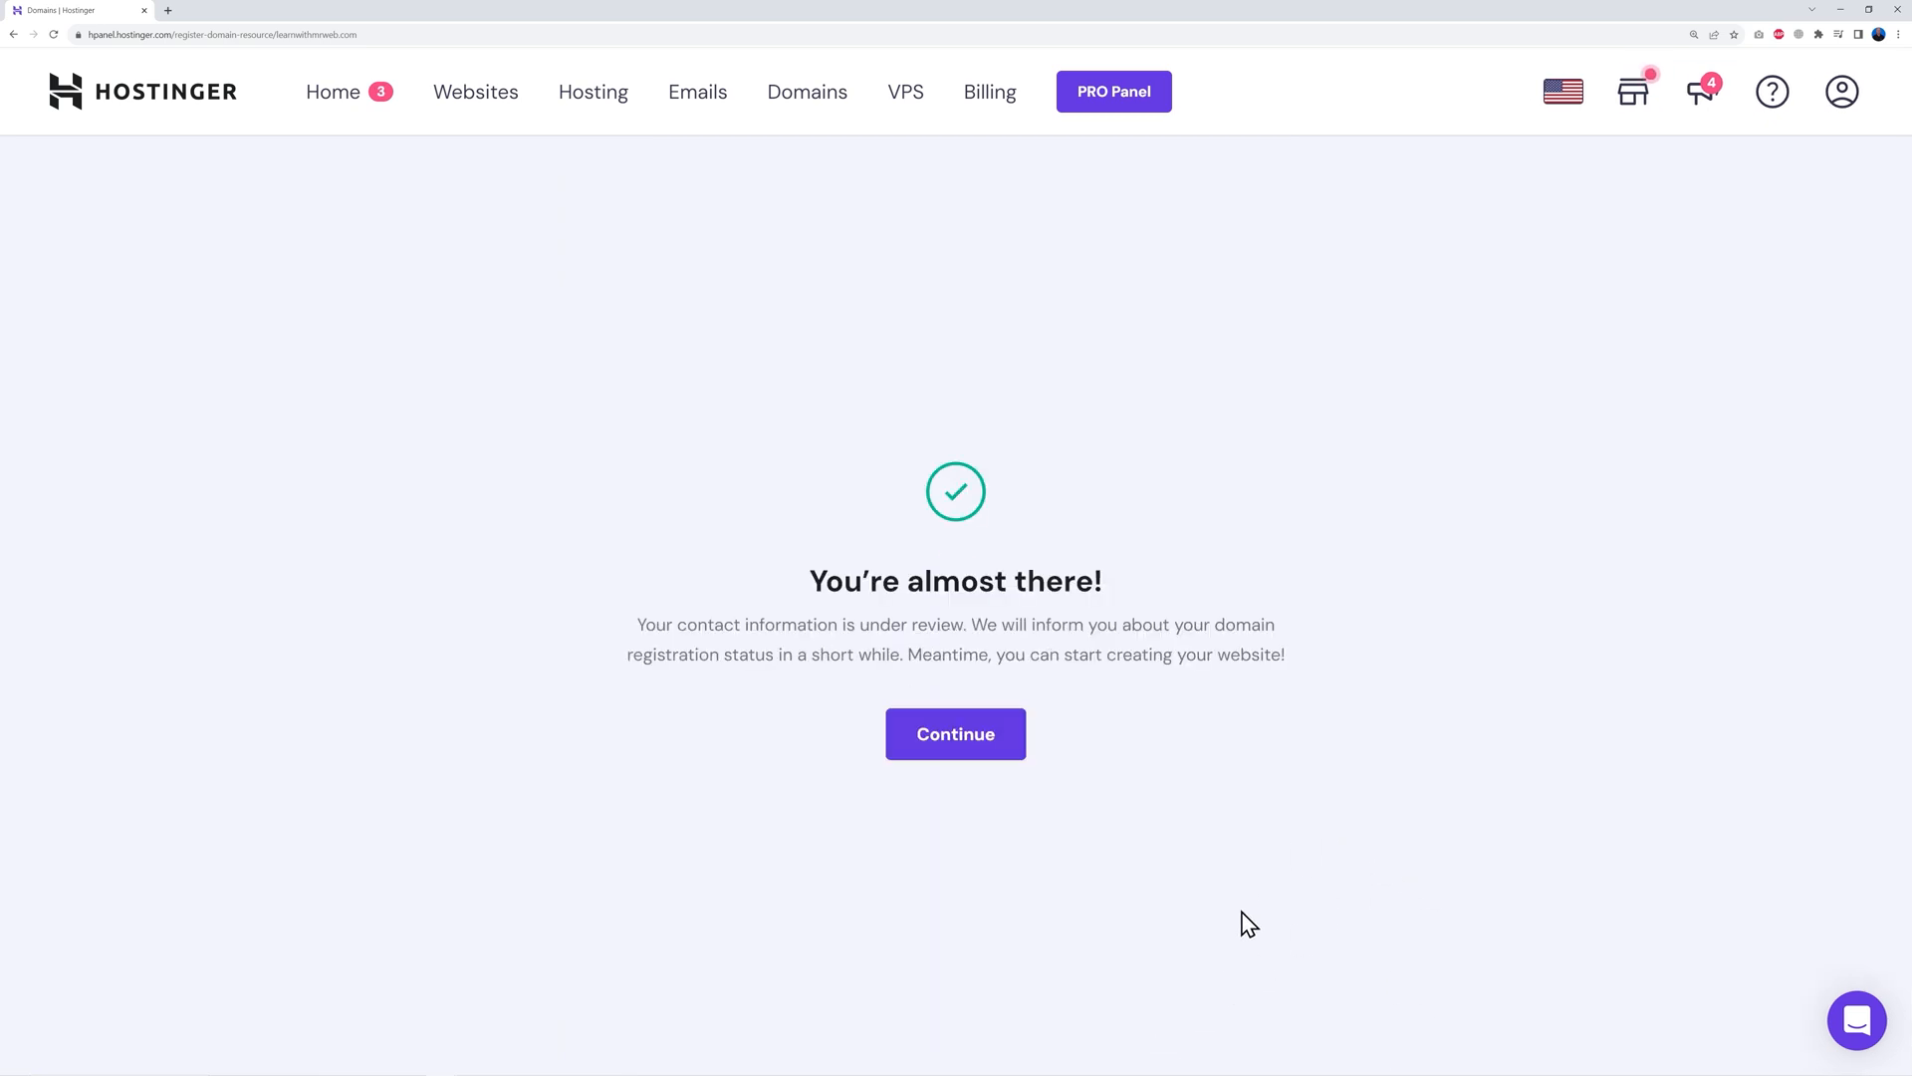
left_click(954, 737)
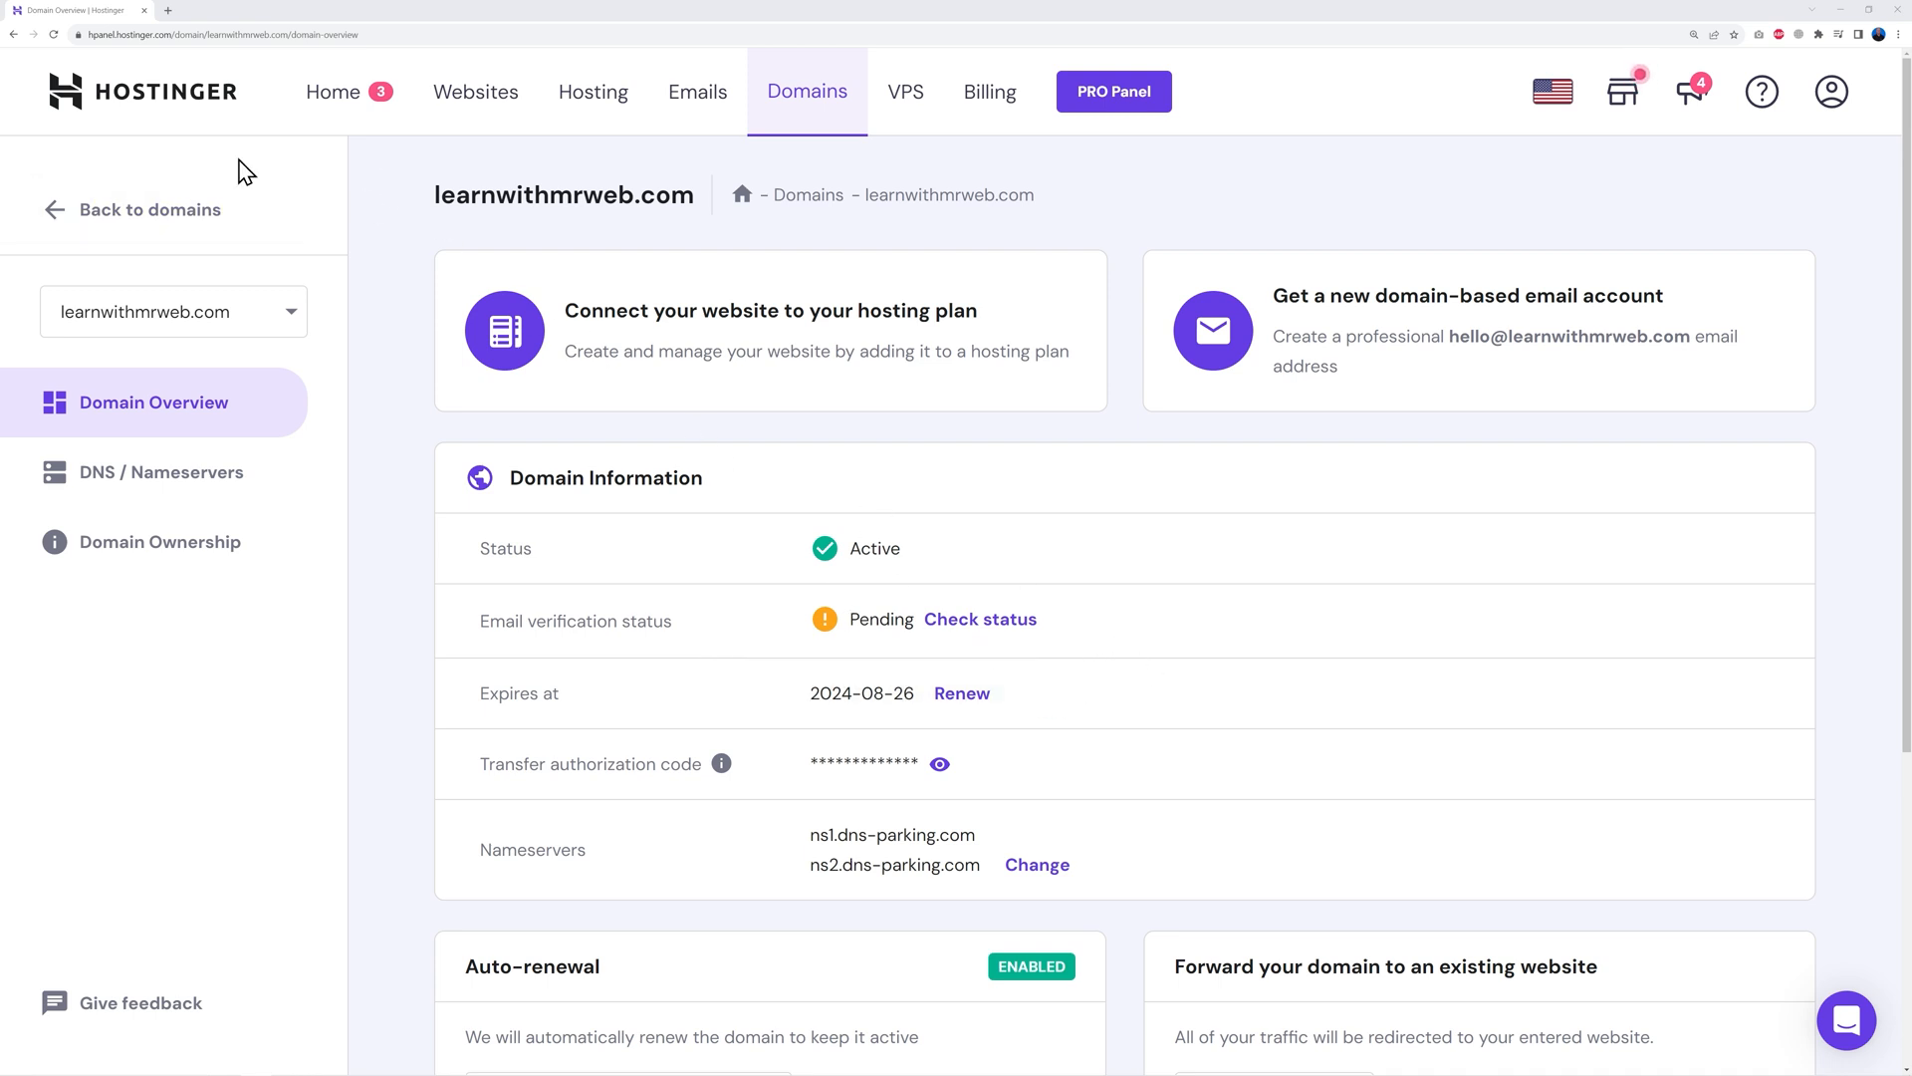
Reload the domain overview to show email verification as Verified, then return Home
left_click(53, 34)
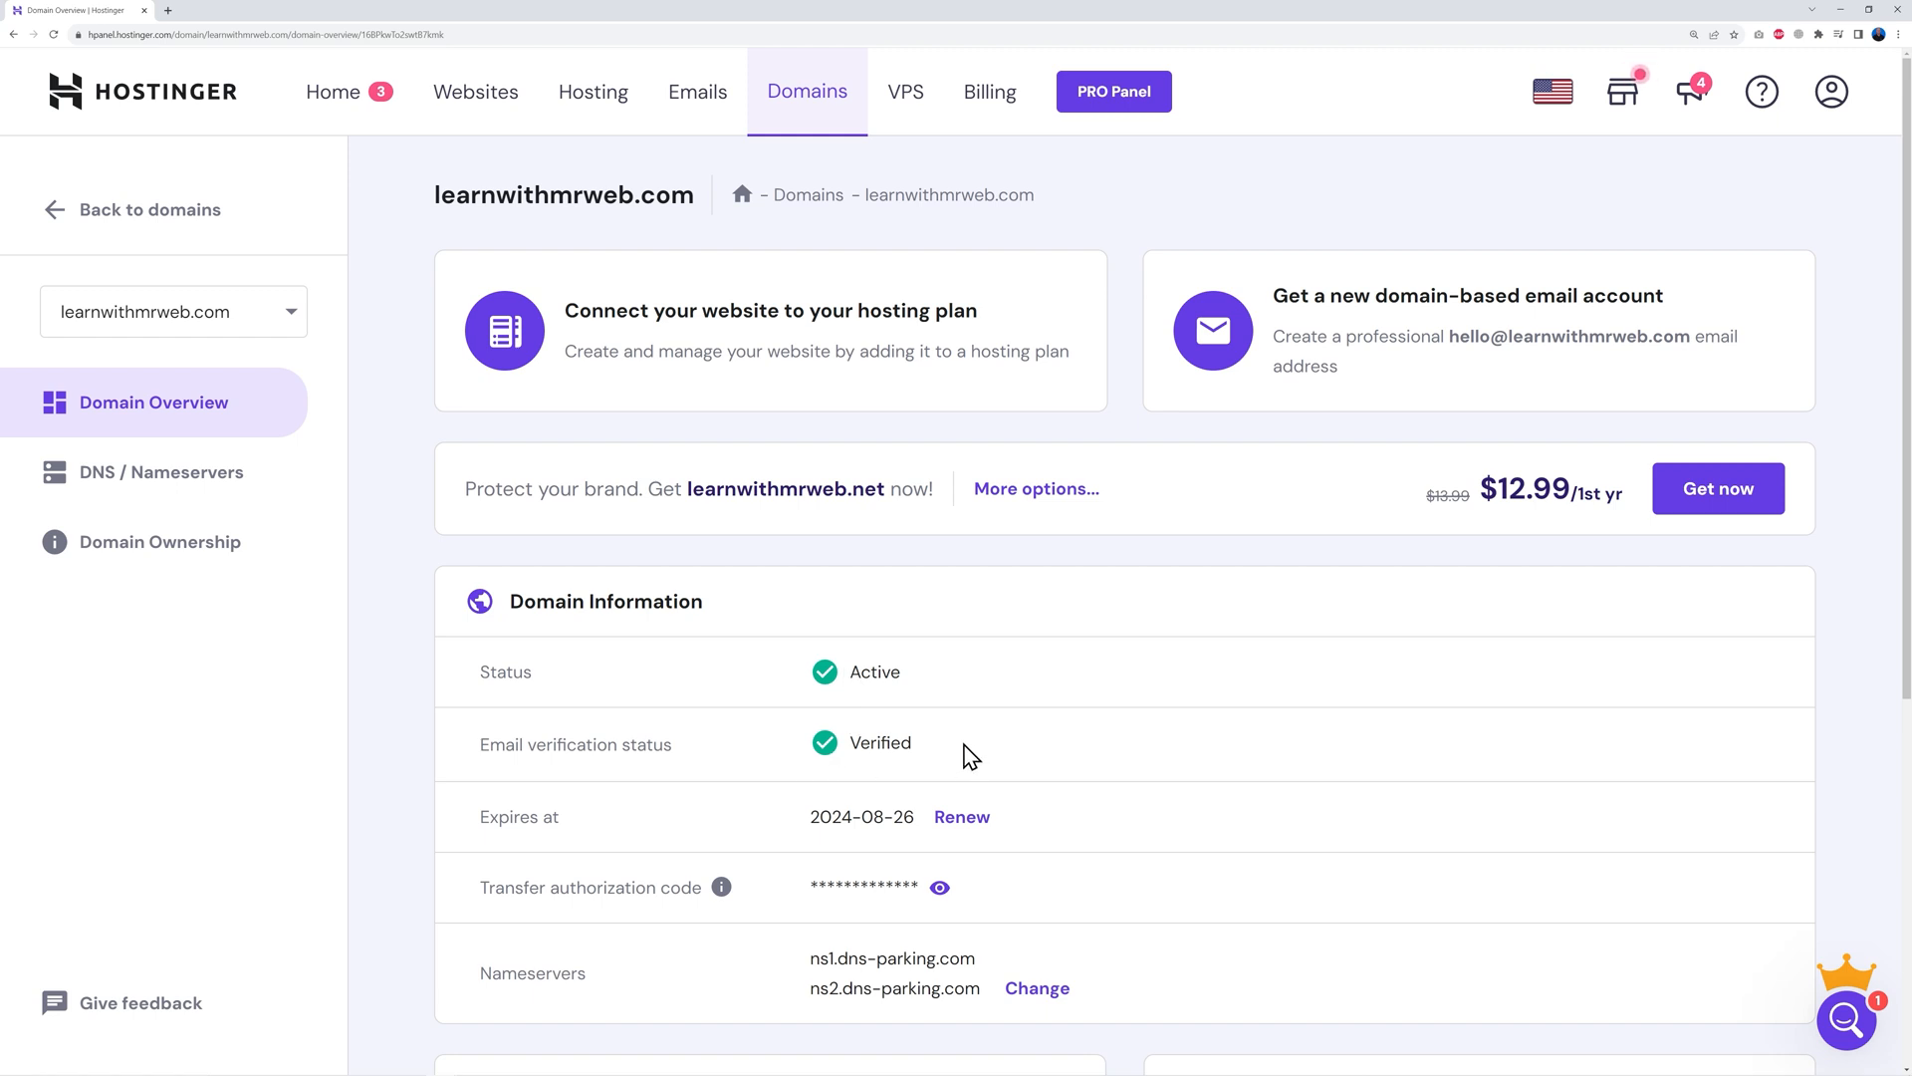
left_click(349, 99)
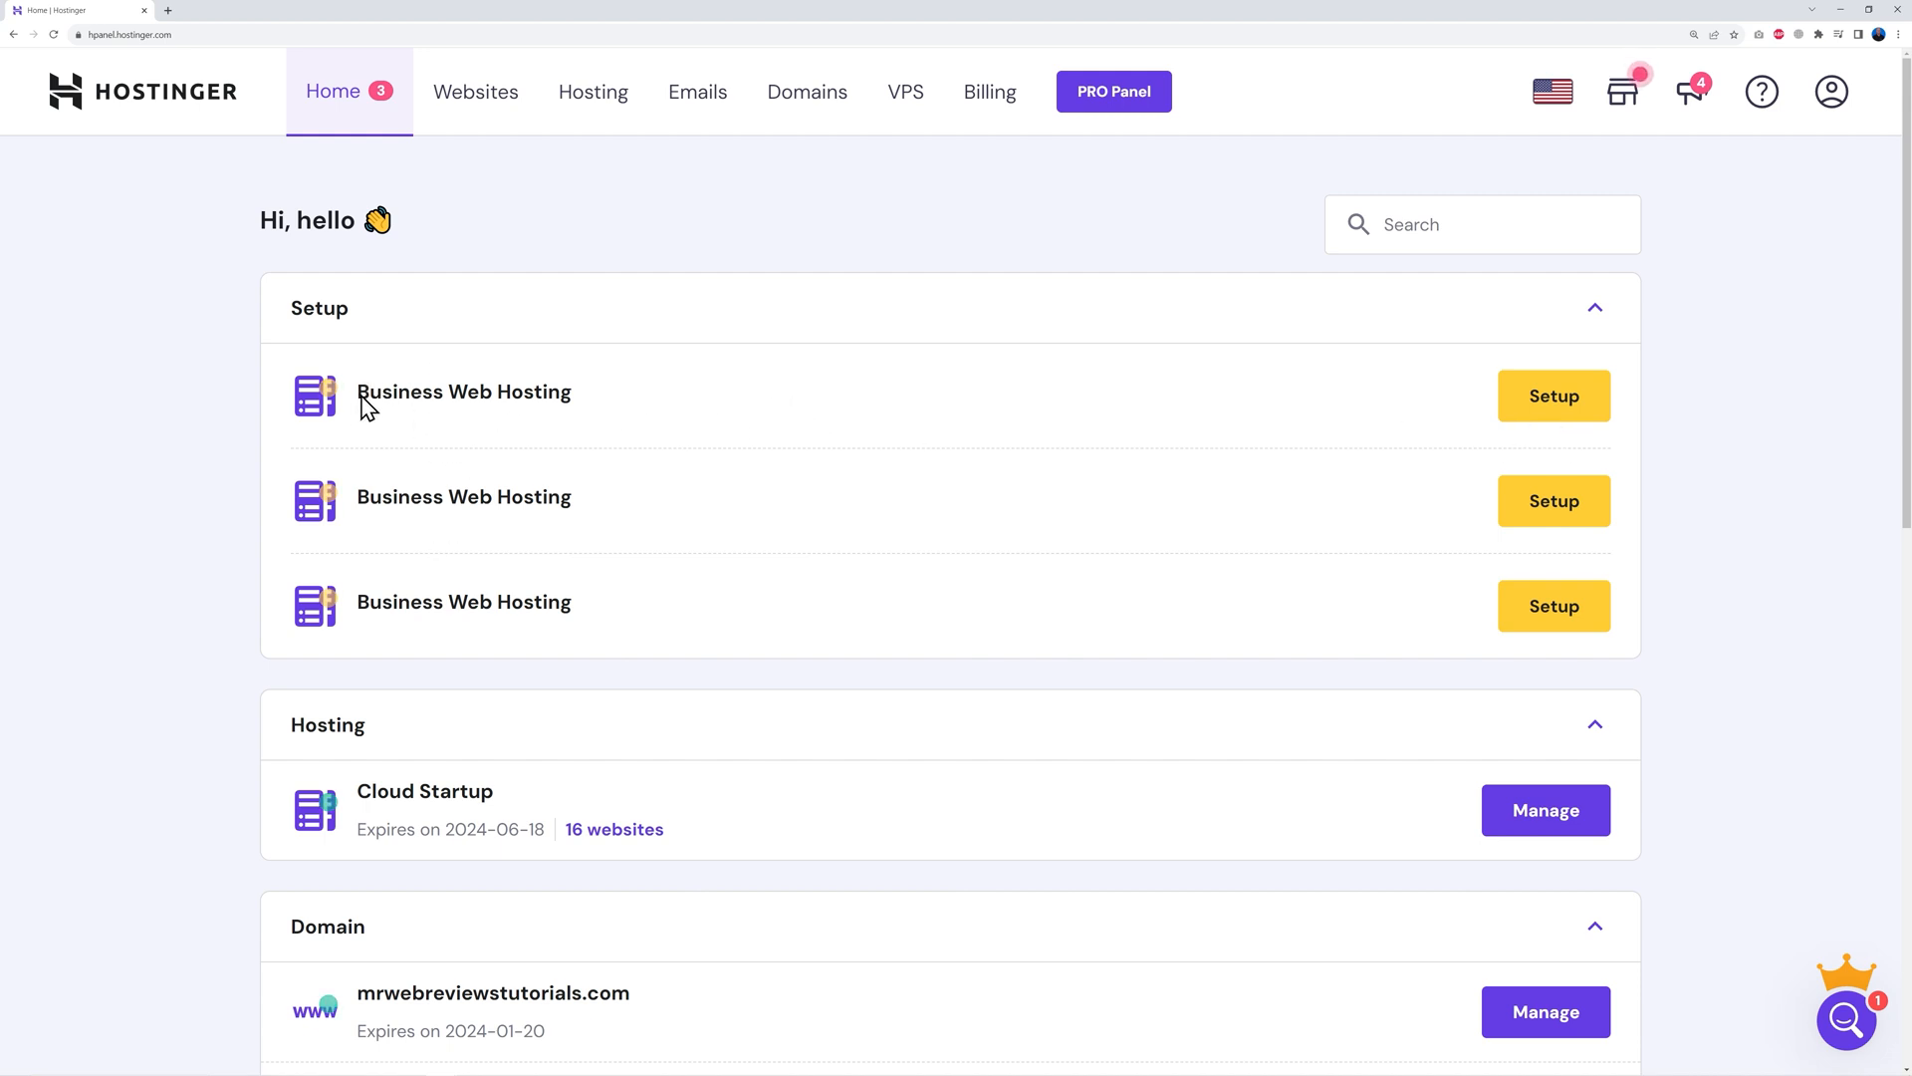
Start the hosting setup, skip the survey, and create a new website from scratch
left_click(1560, 406)
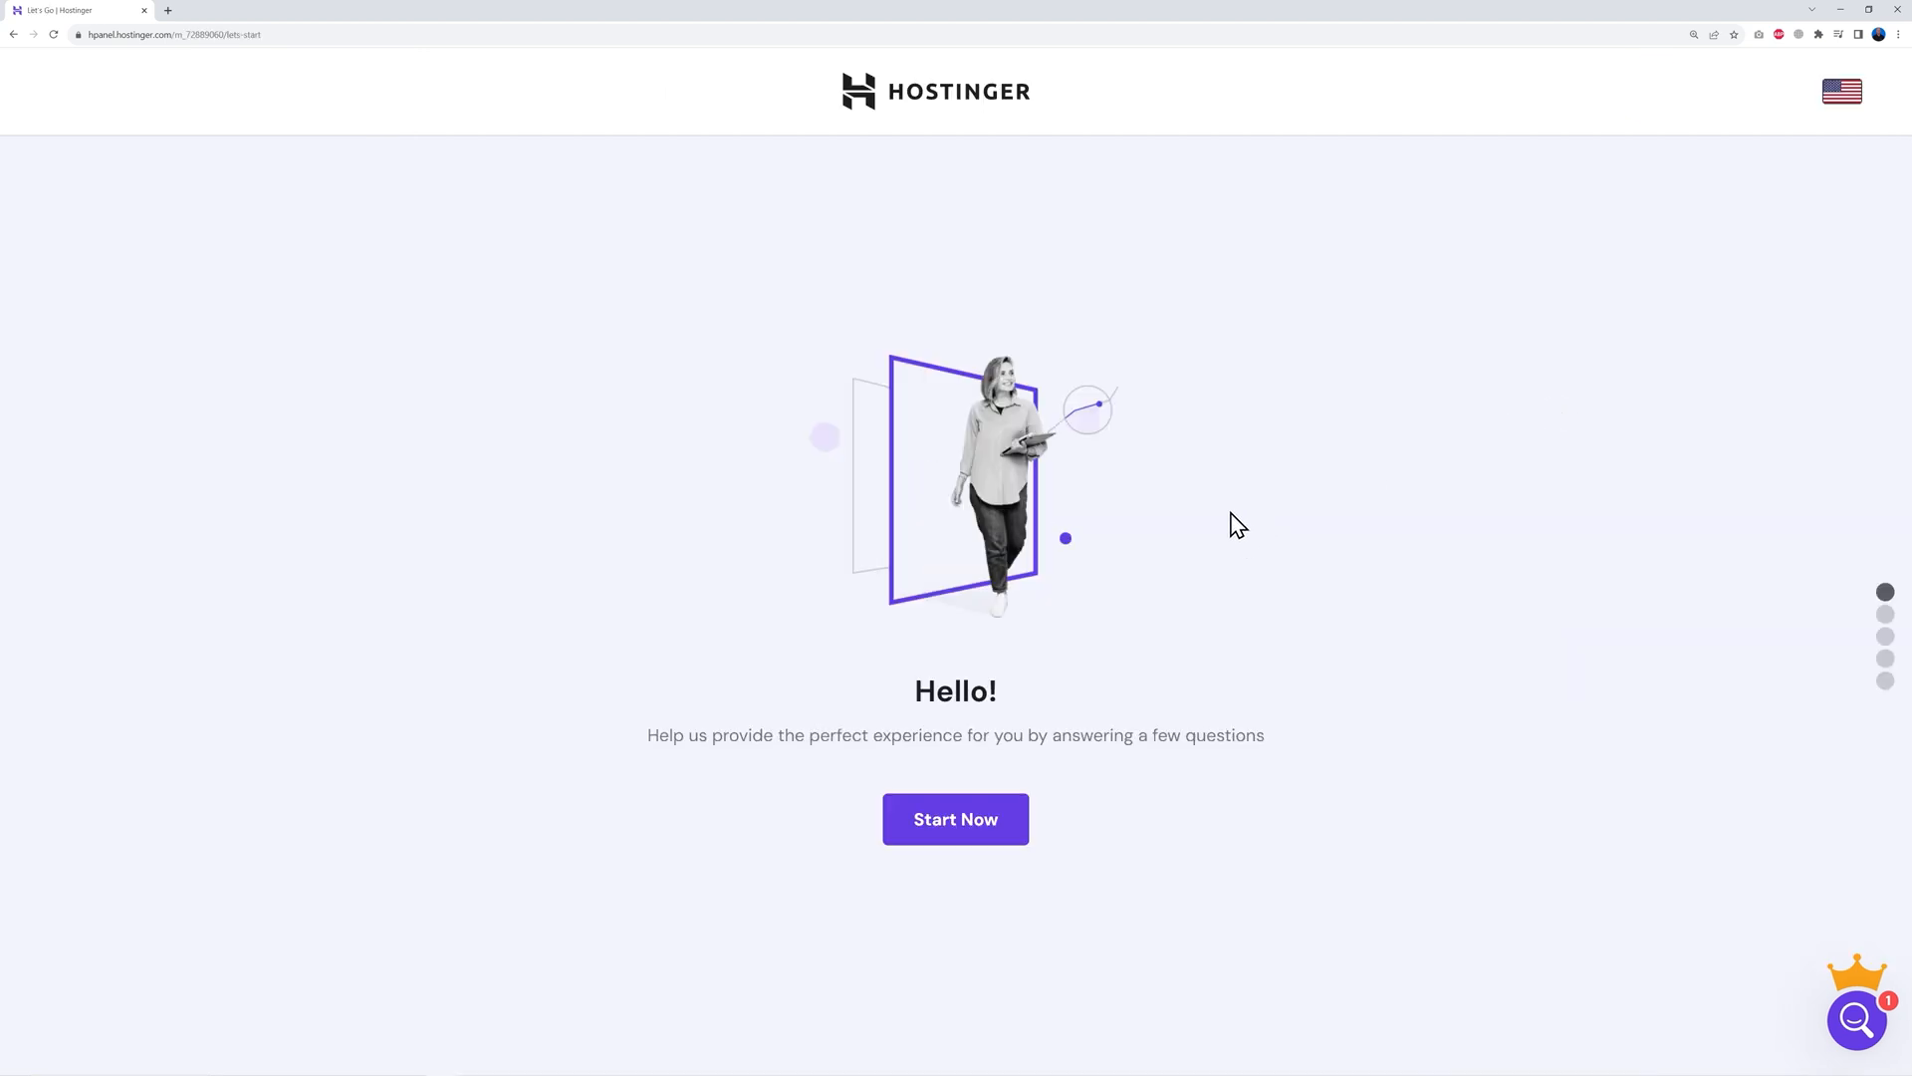
left_click(986, 832)
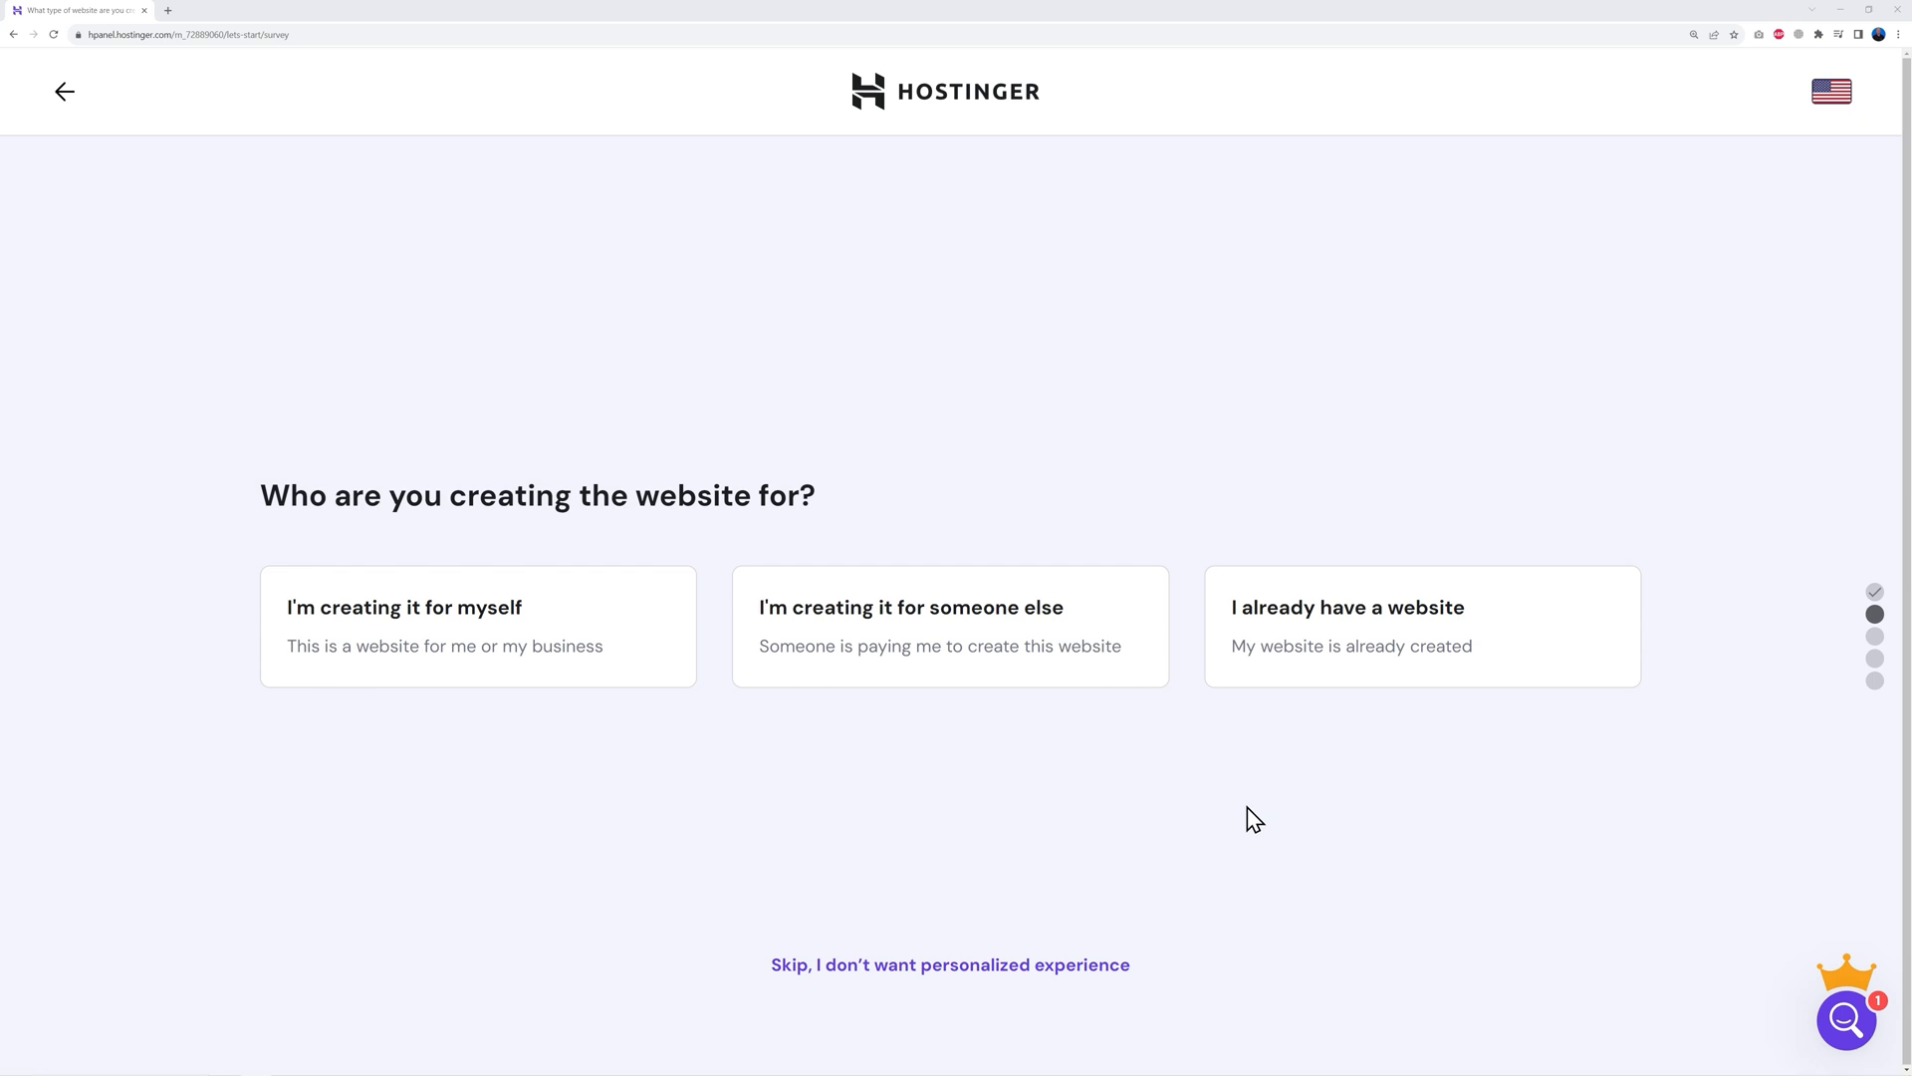
left_click(926, 971)
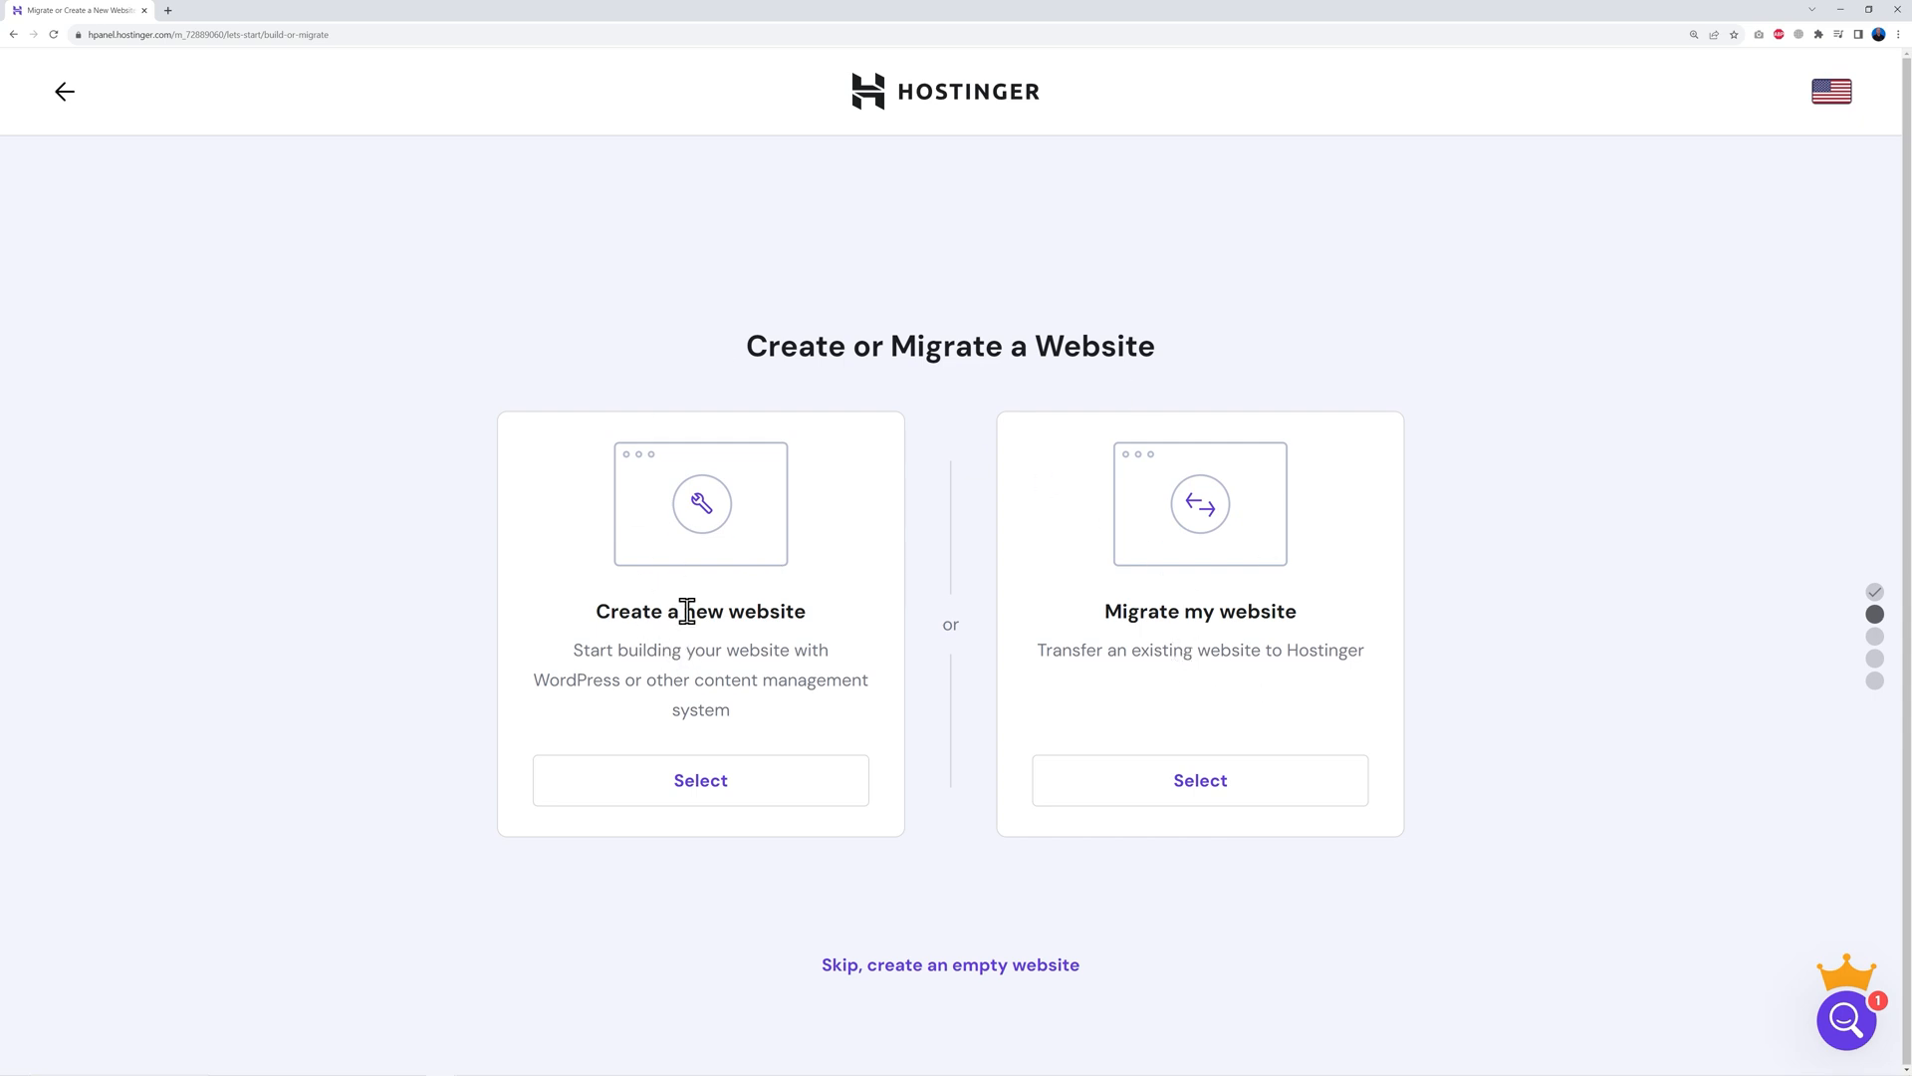
left_click(709, 797)
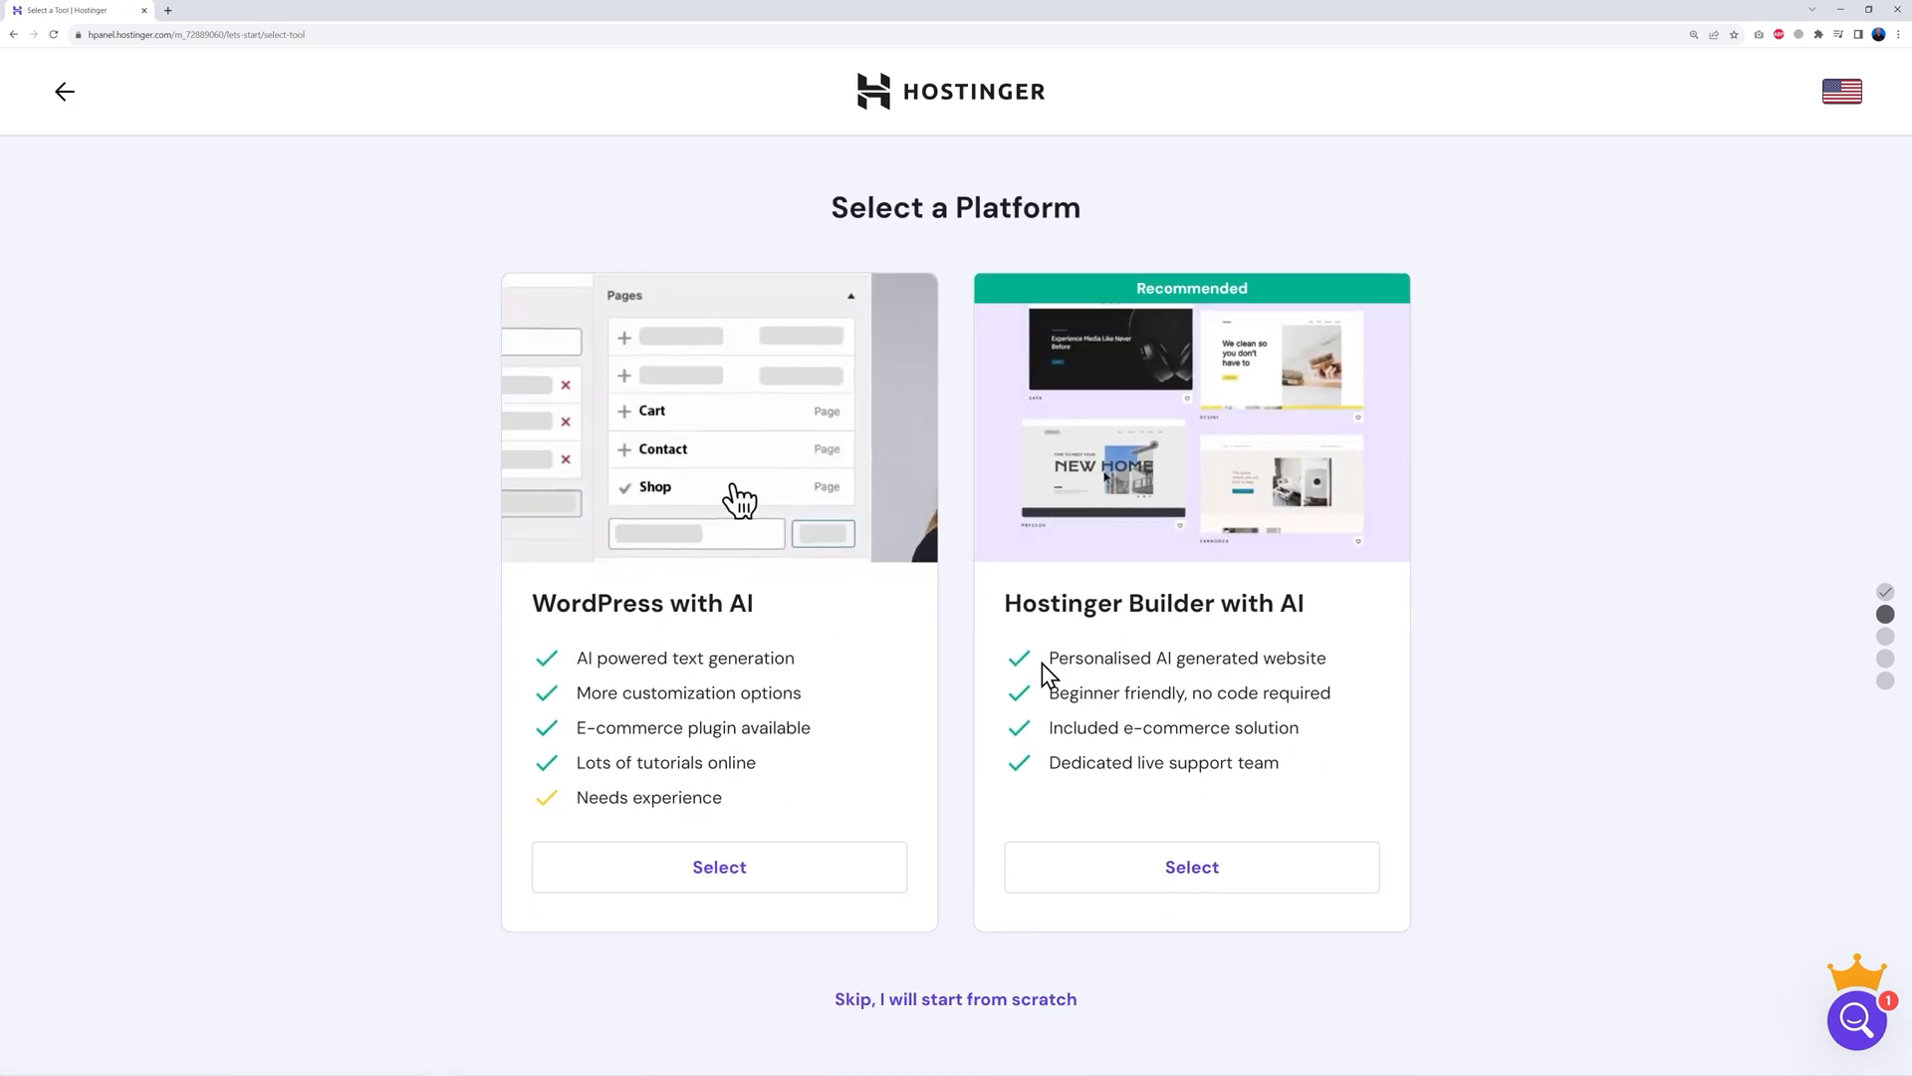
left_click(954, 1000)
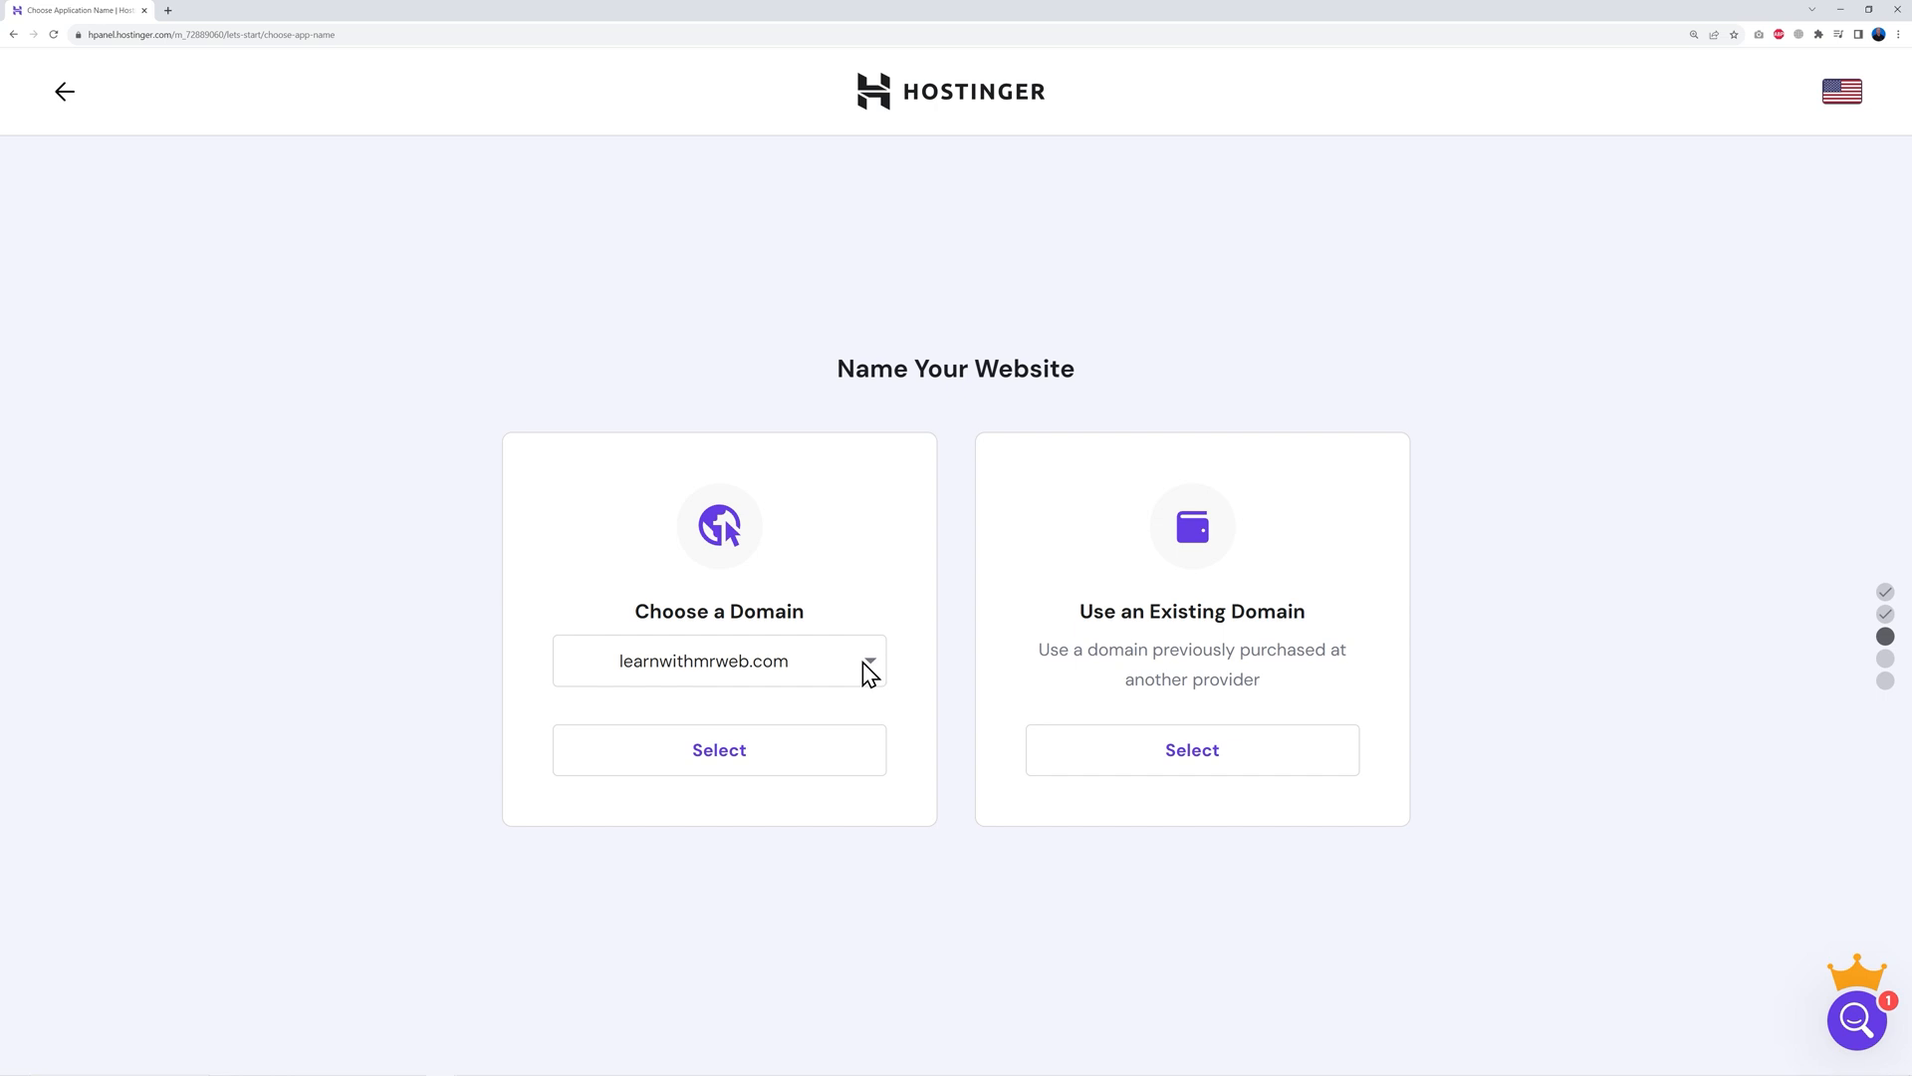
Choose learnwithmrweb.com as the site's domain and bring up the server location choice
left_click(829, 669)
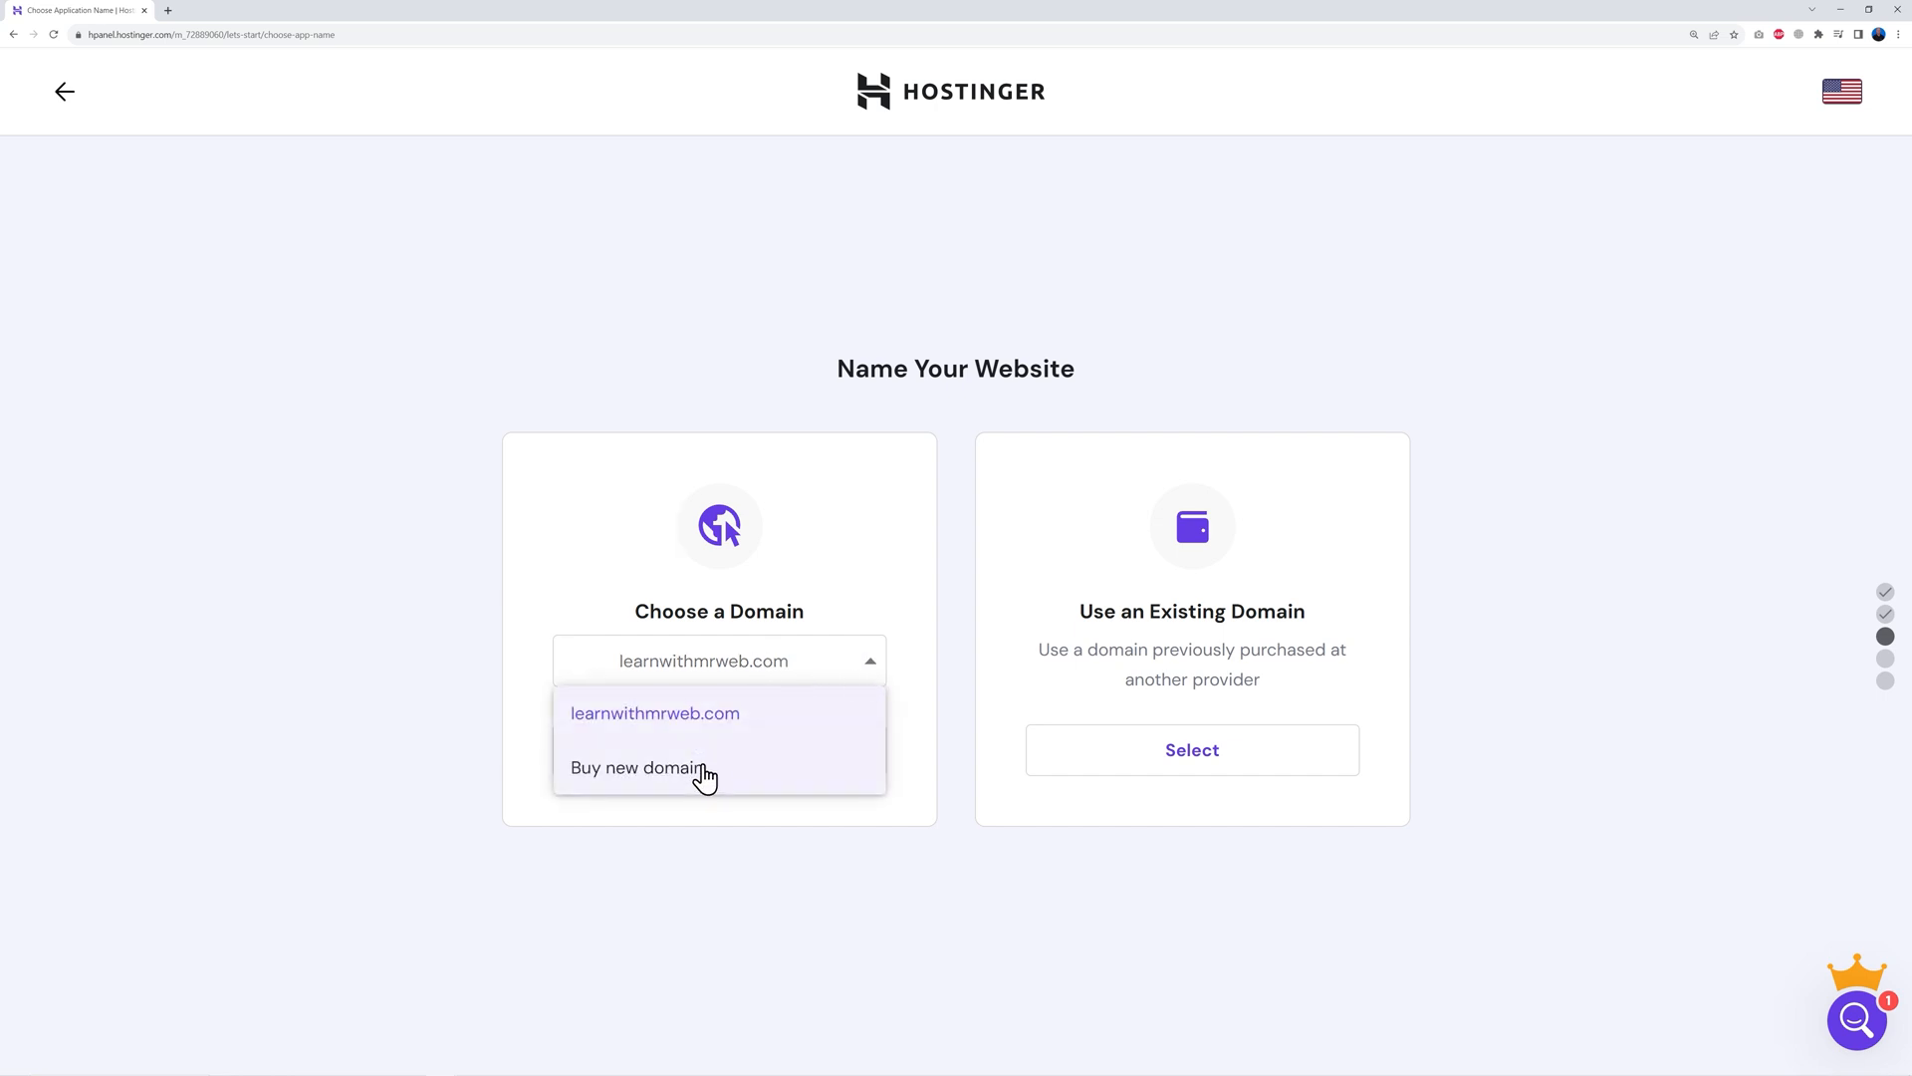
left_click(730, 713)
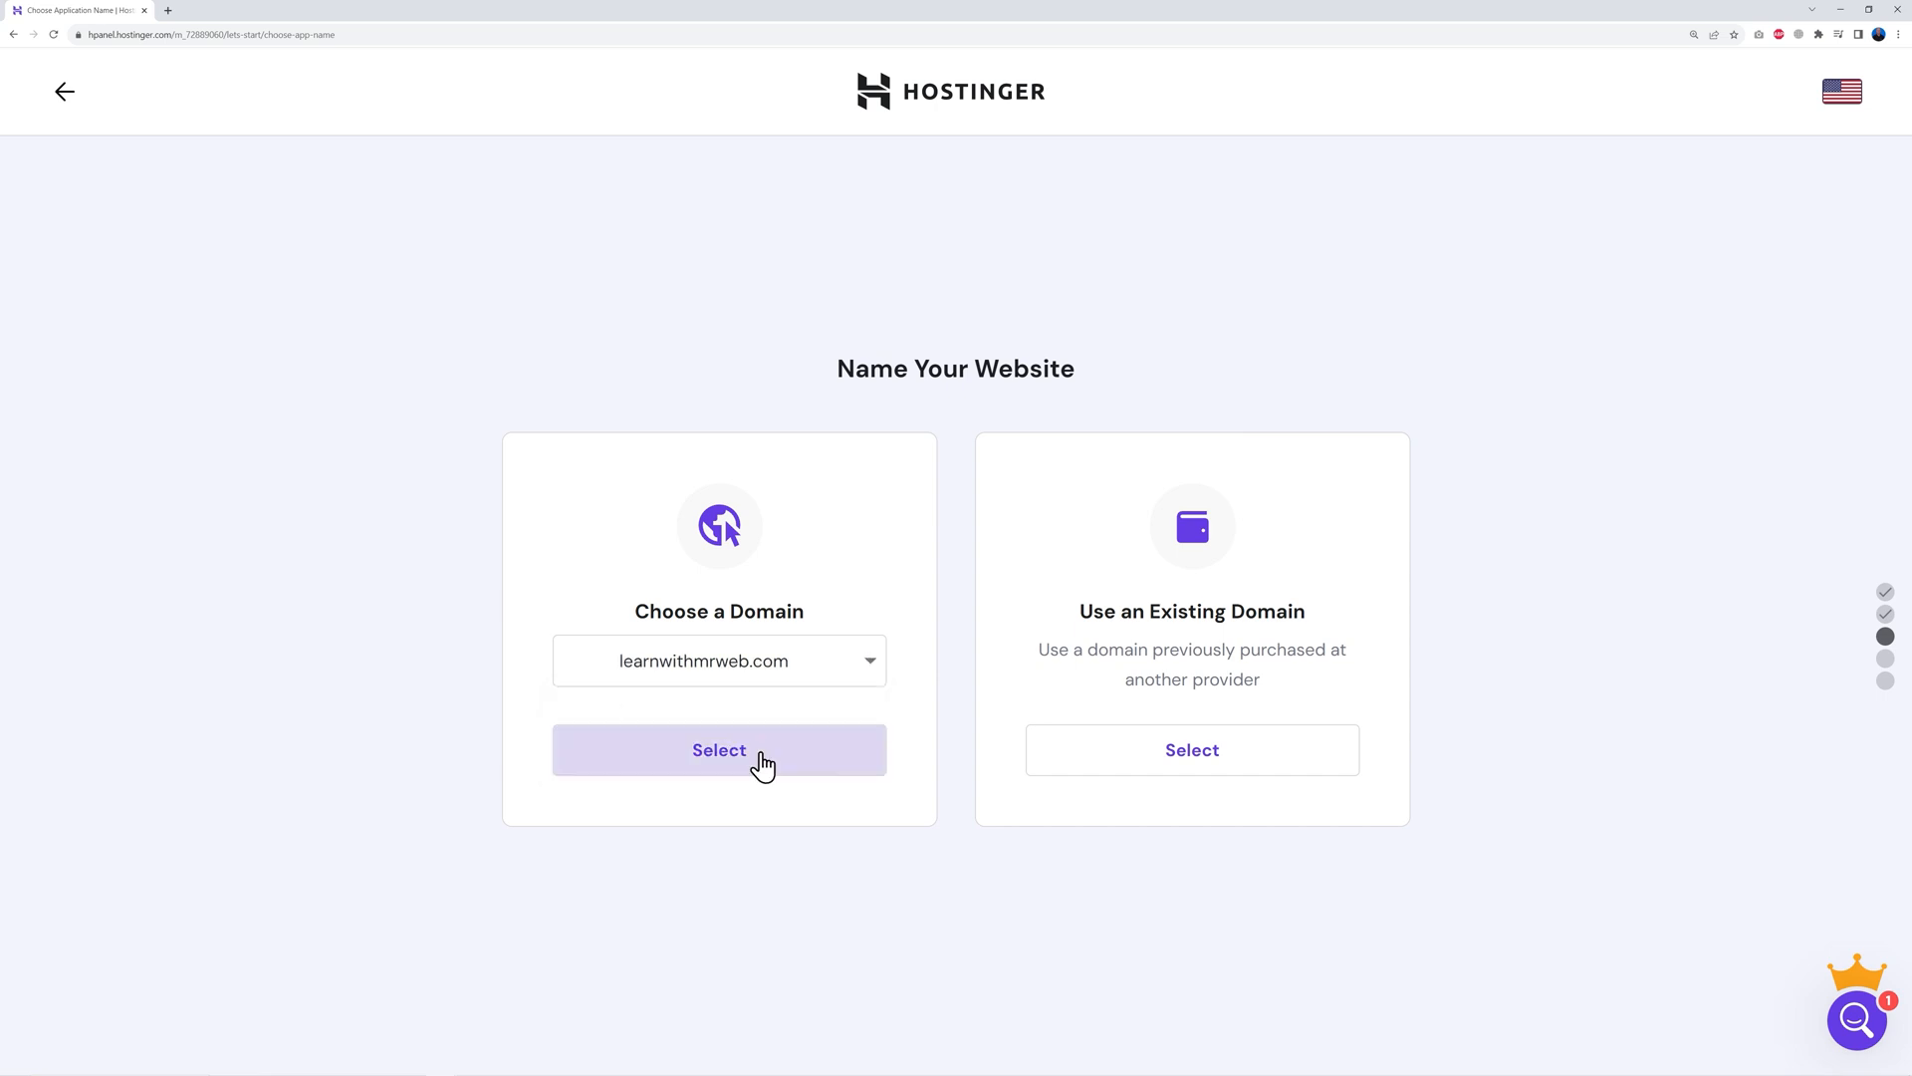
left_click(726, 767)
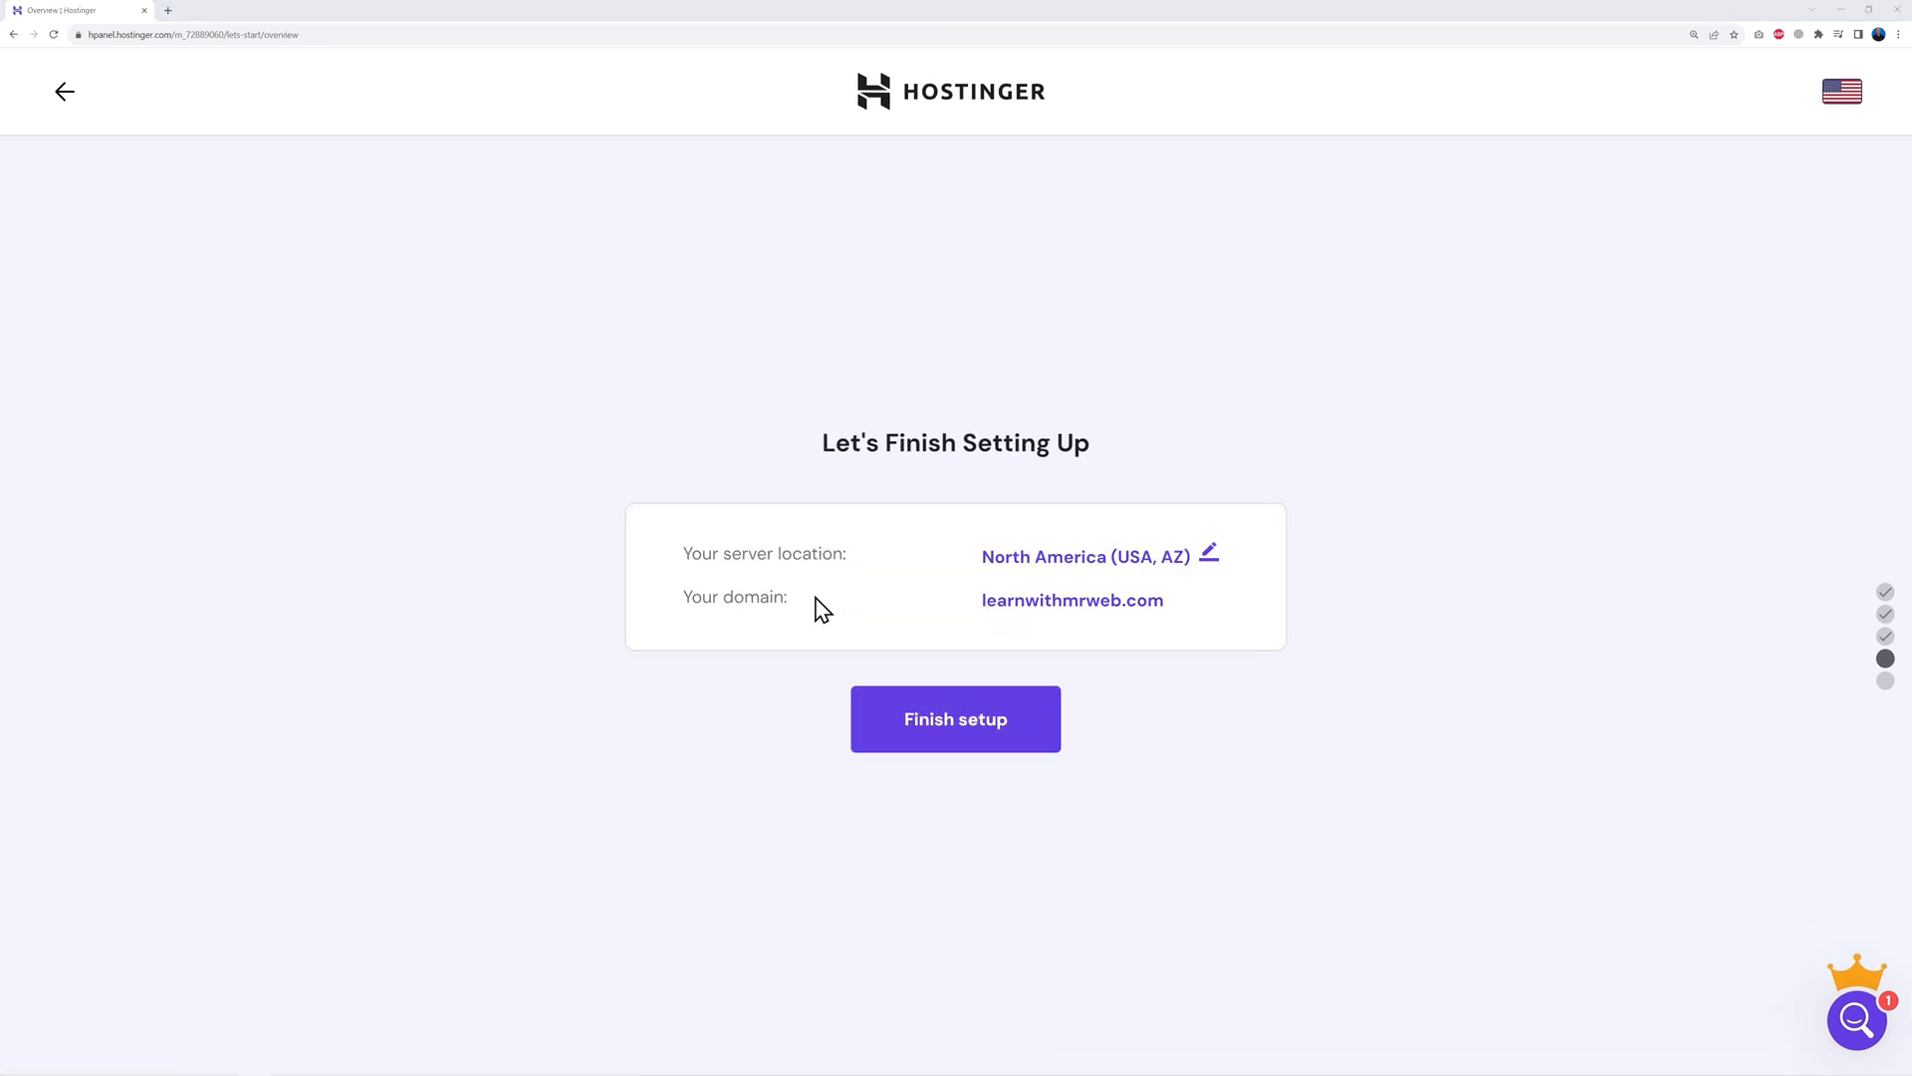
left_click(1209, 554)
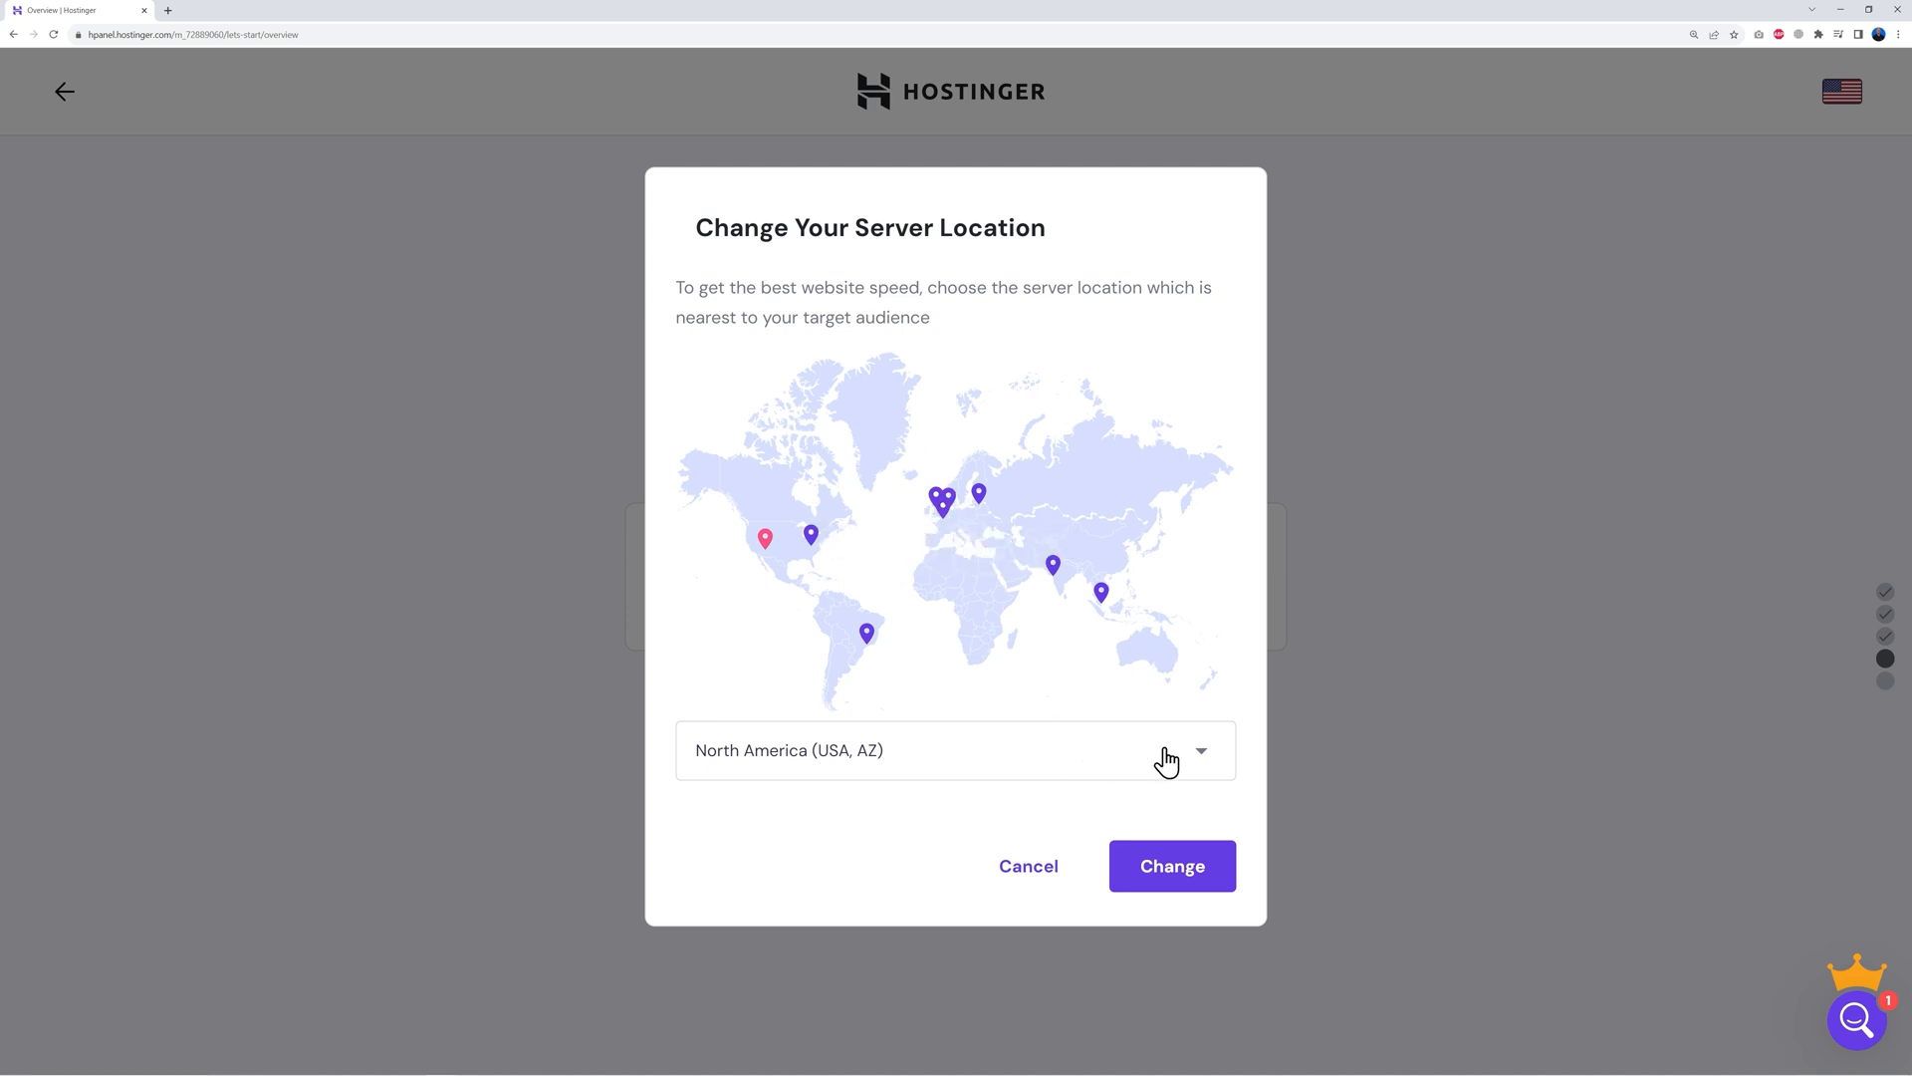
Change the server location to Europe (United Kingdom), confirm the change, and finish the setup
left_click(1200, 754)
scroll(1079, 923, "down", 1)
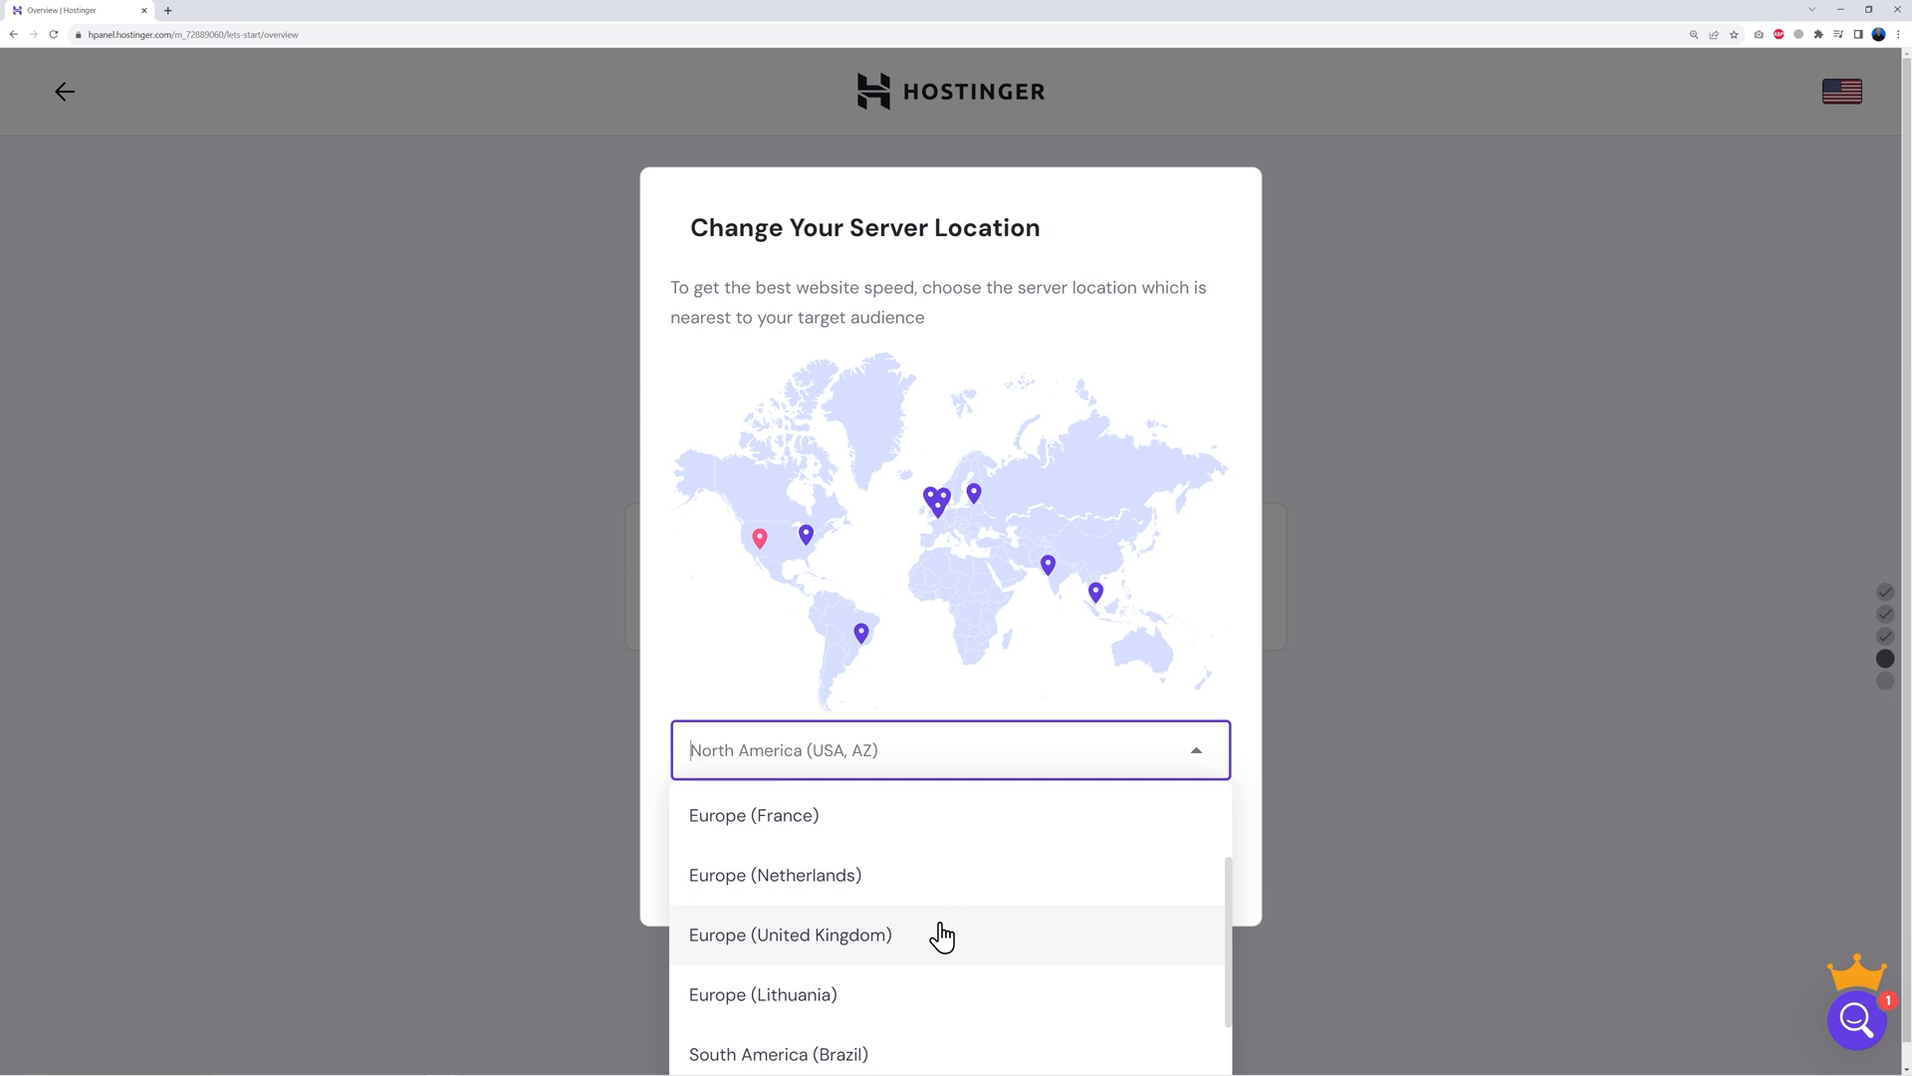
left_click(842, 944)
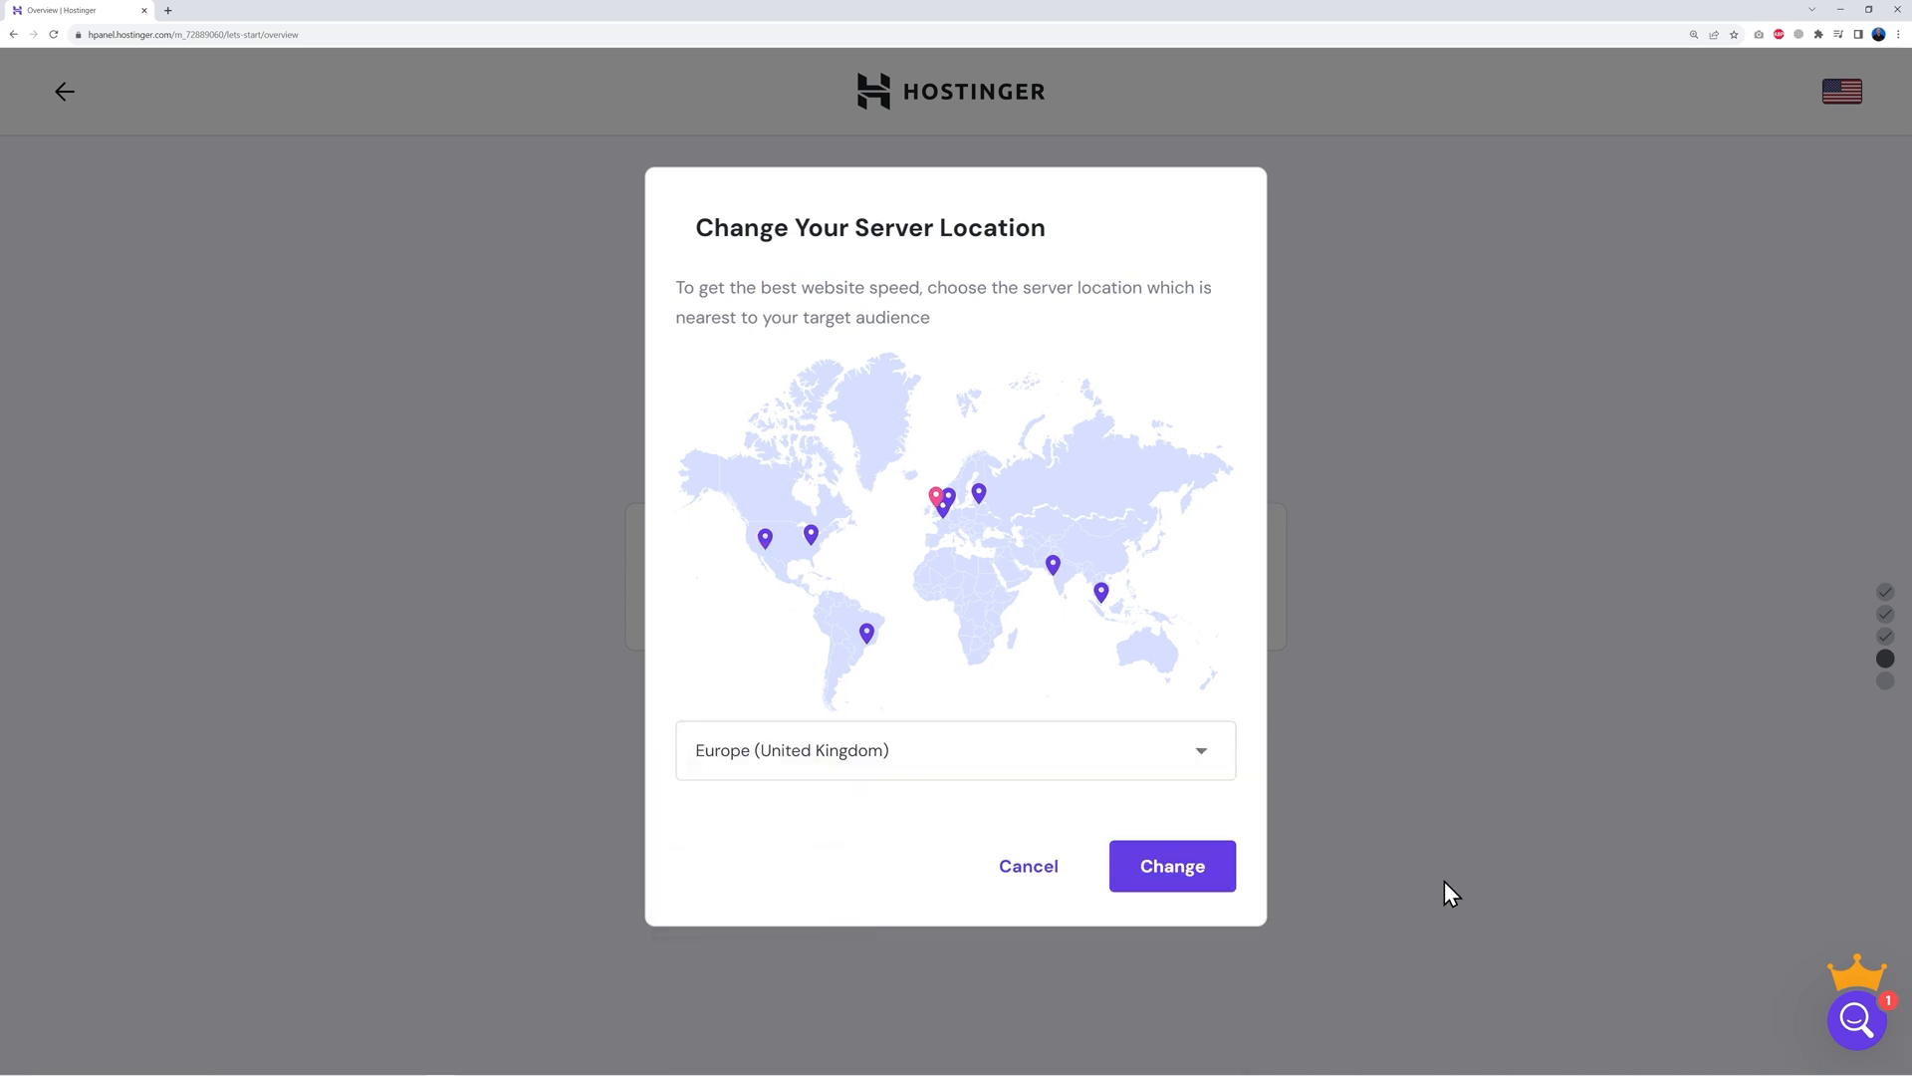
left_click(1173, 882)
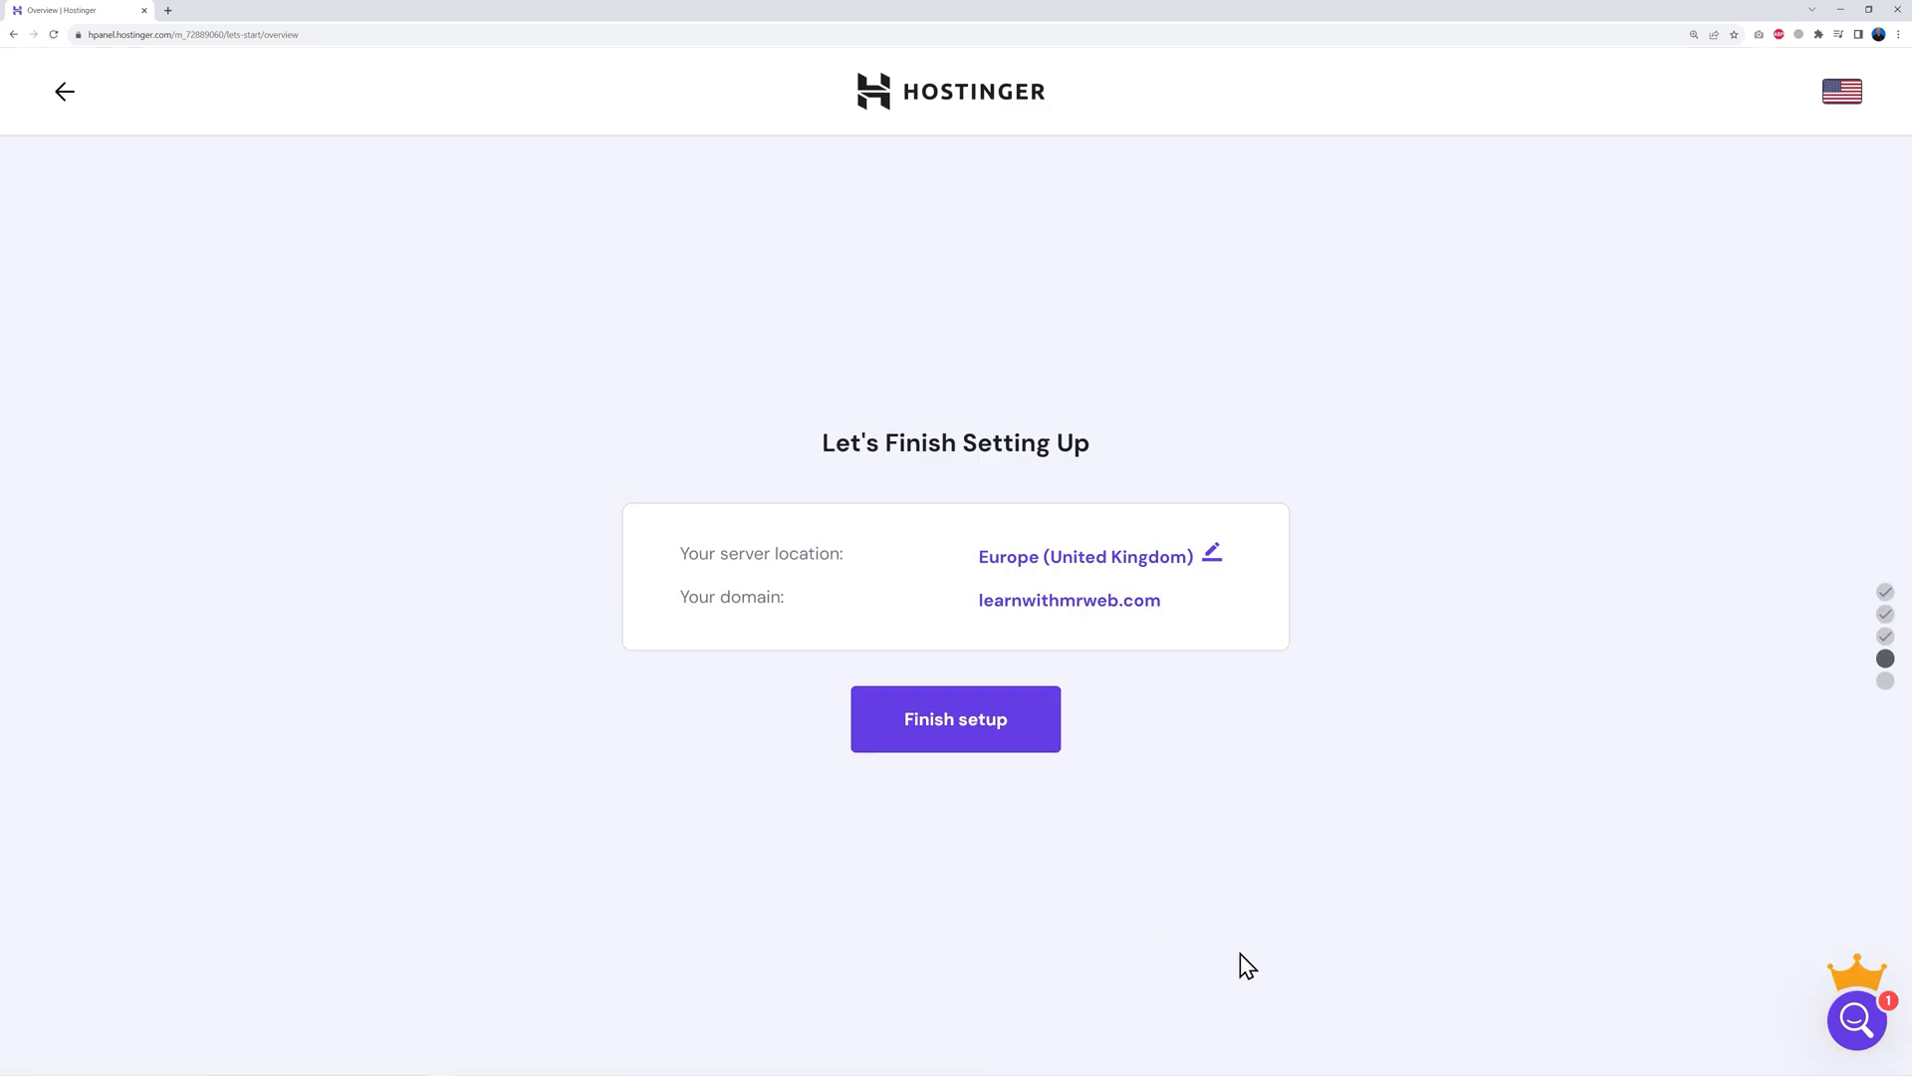
left_click(956, 734)
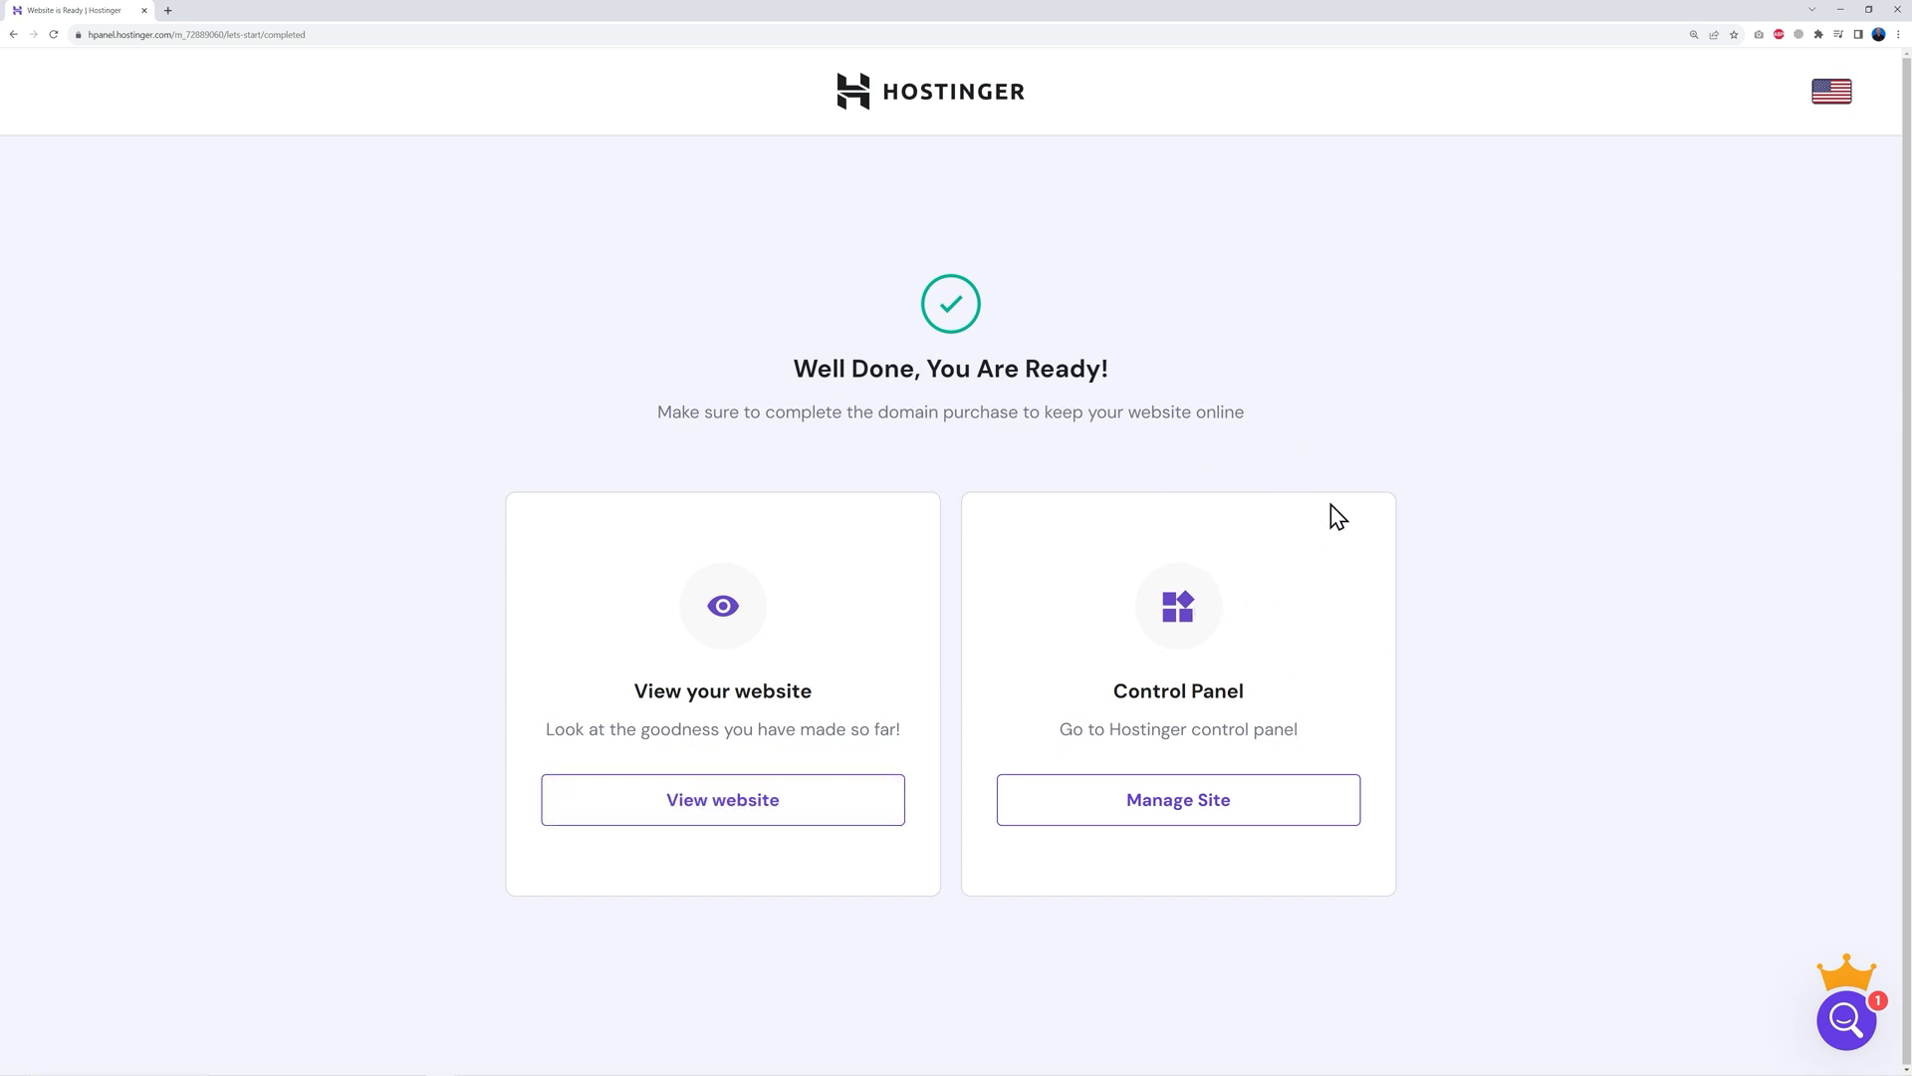
Open the learnwithmrweb.com site dashboard and go to Free Email management
left_click(1191, 809)
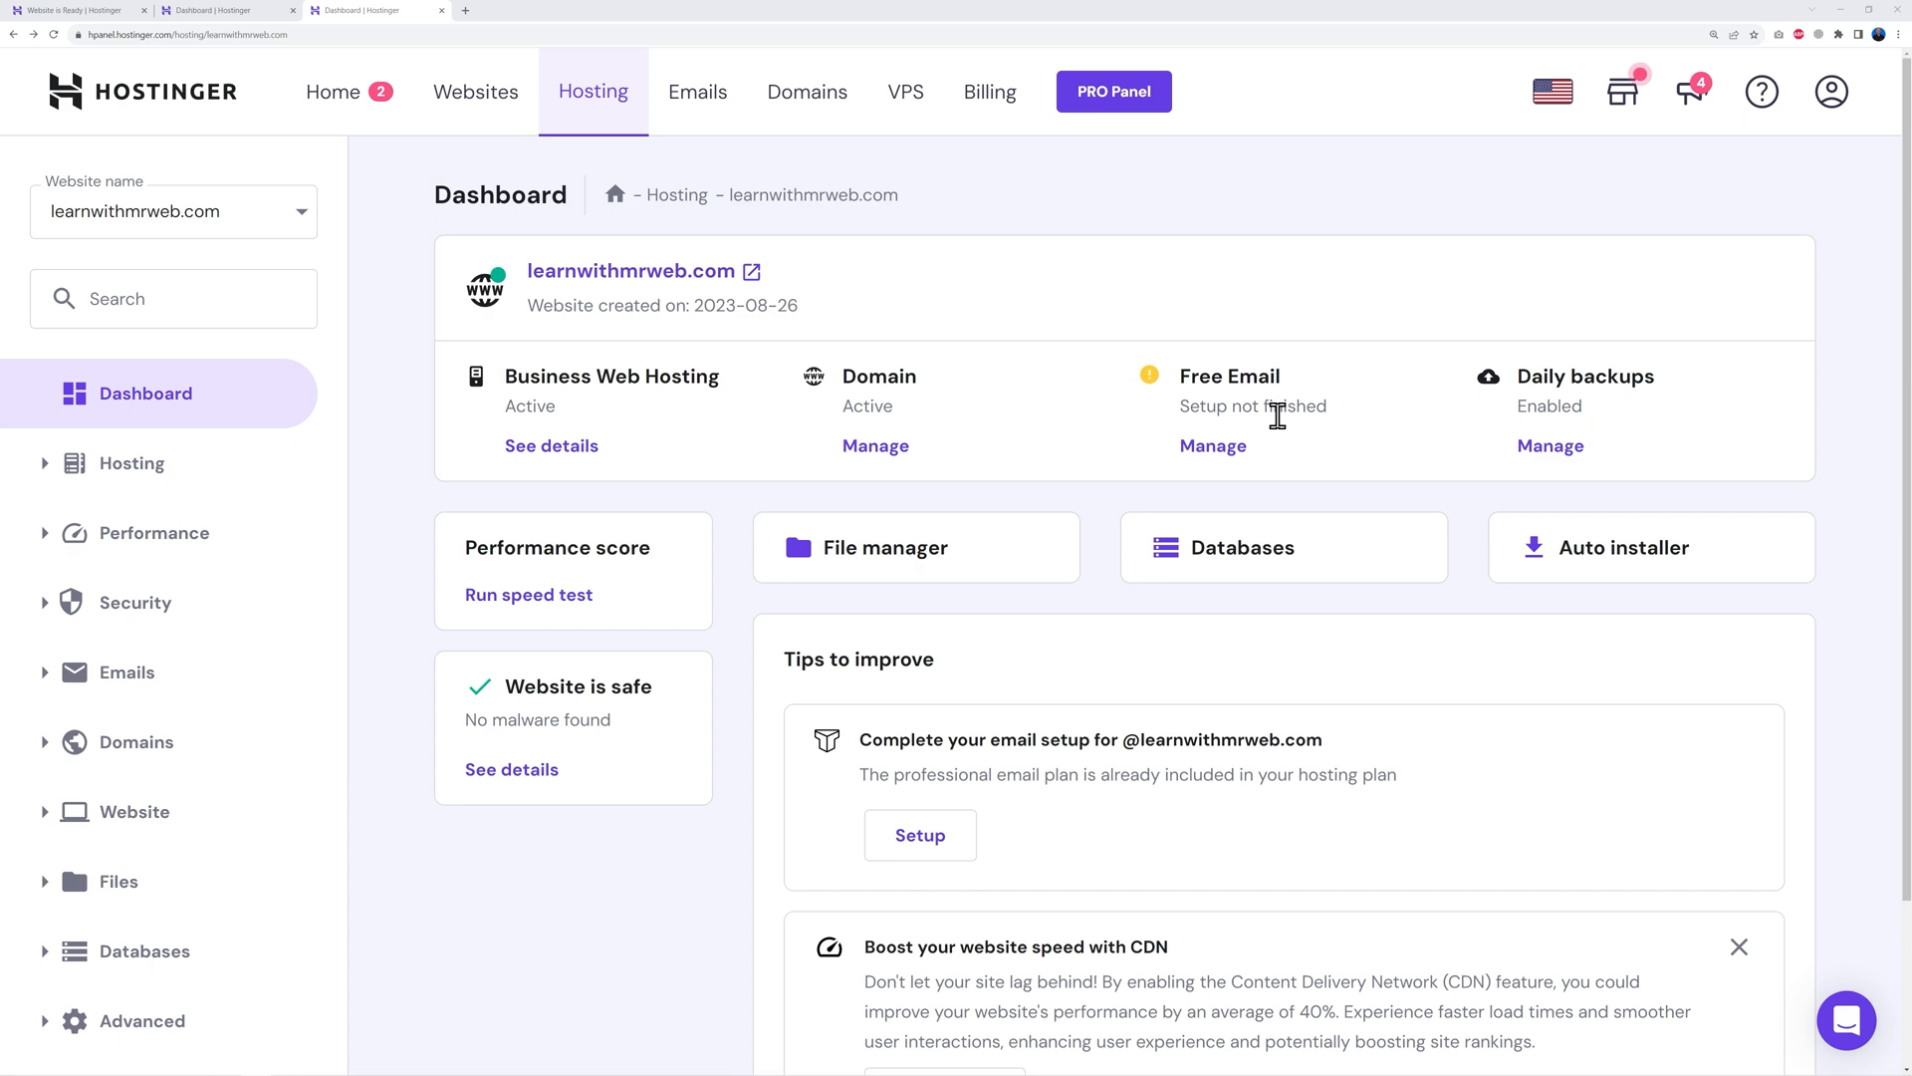
left_click(1216, 450)
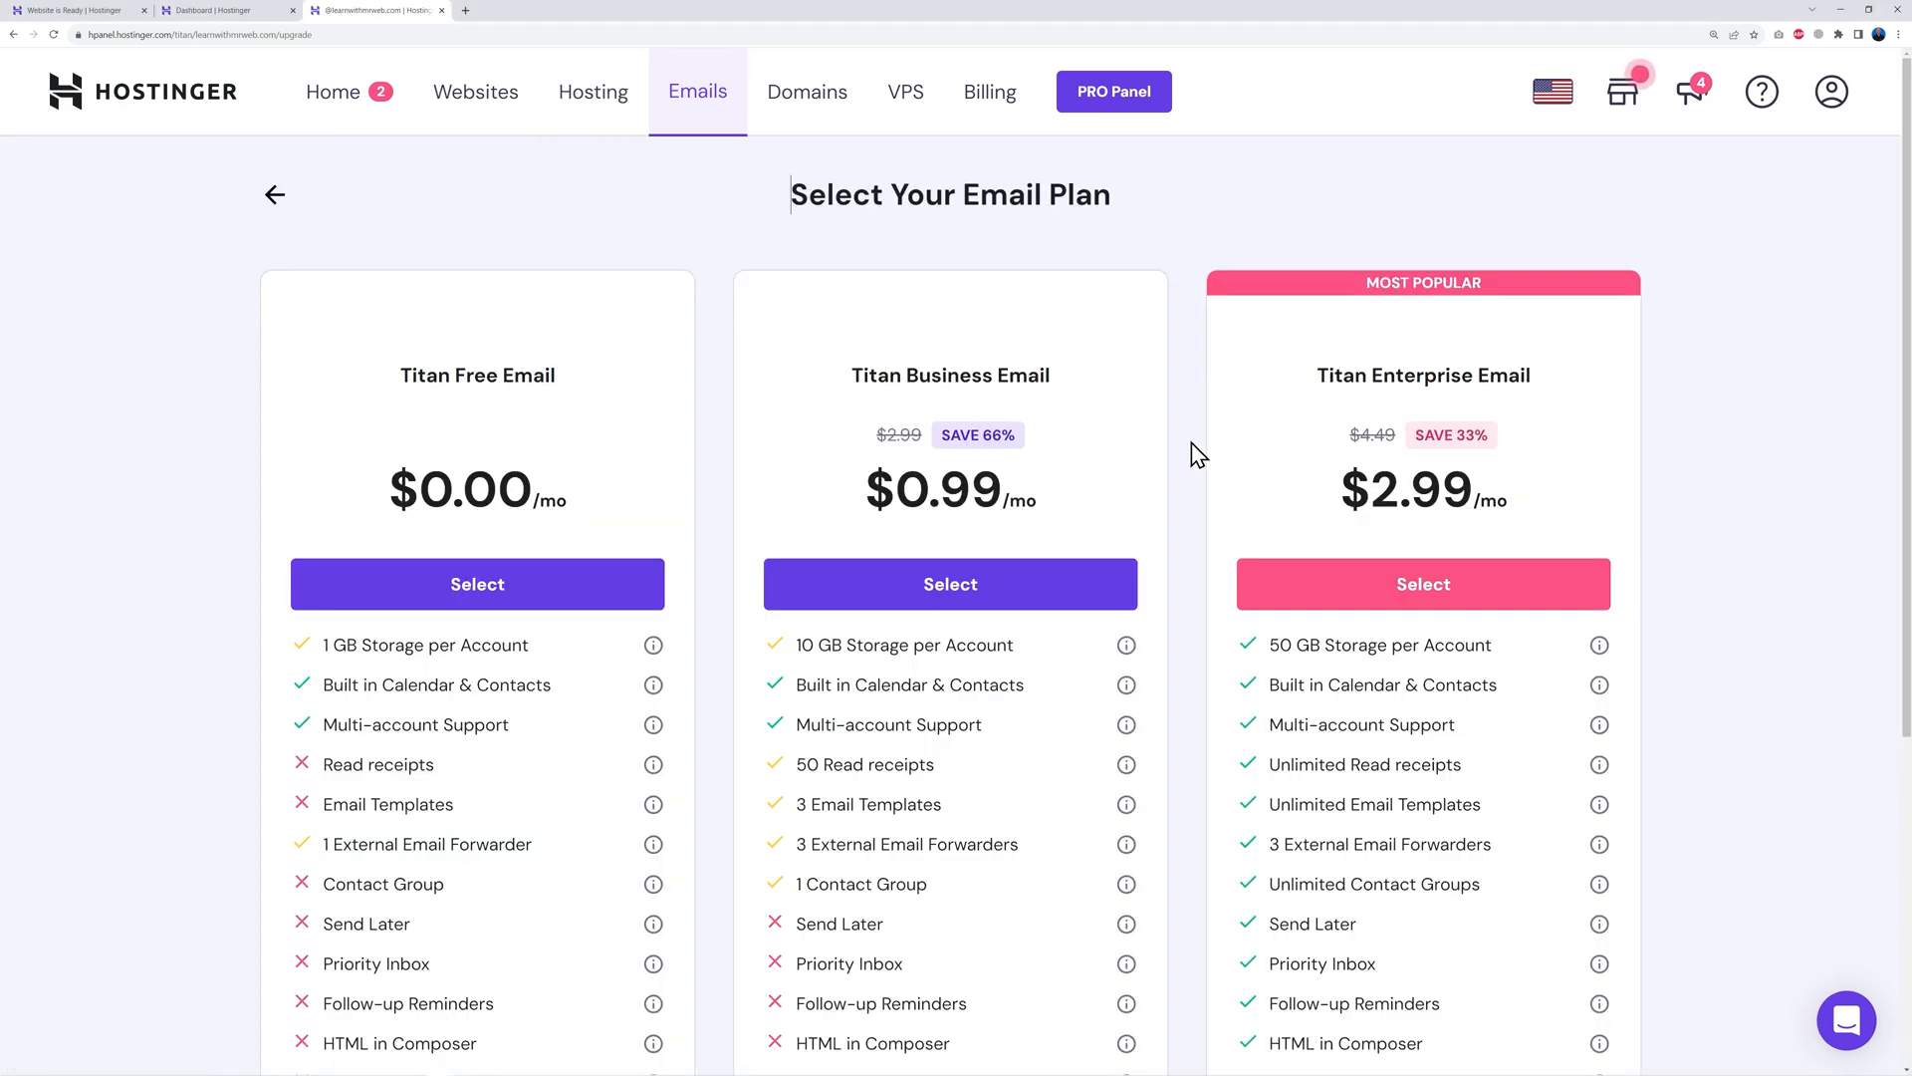
Create an 'info' mailbox on Titan Free Email with a pasted password and a recovery address
left_click(477, 595)
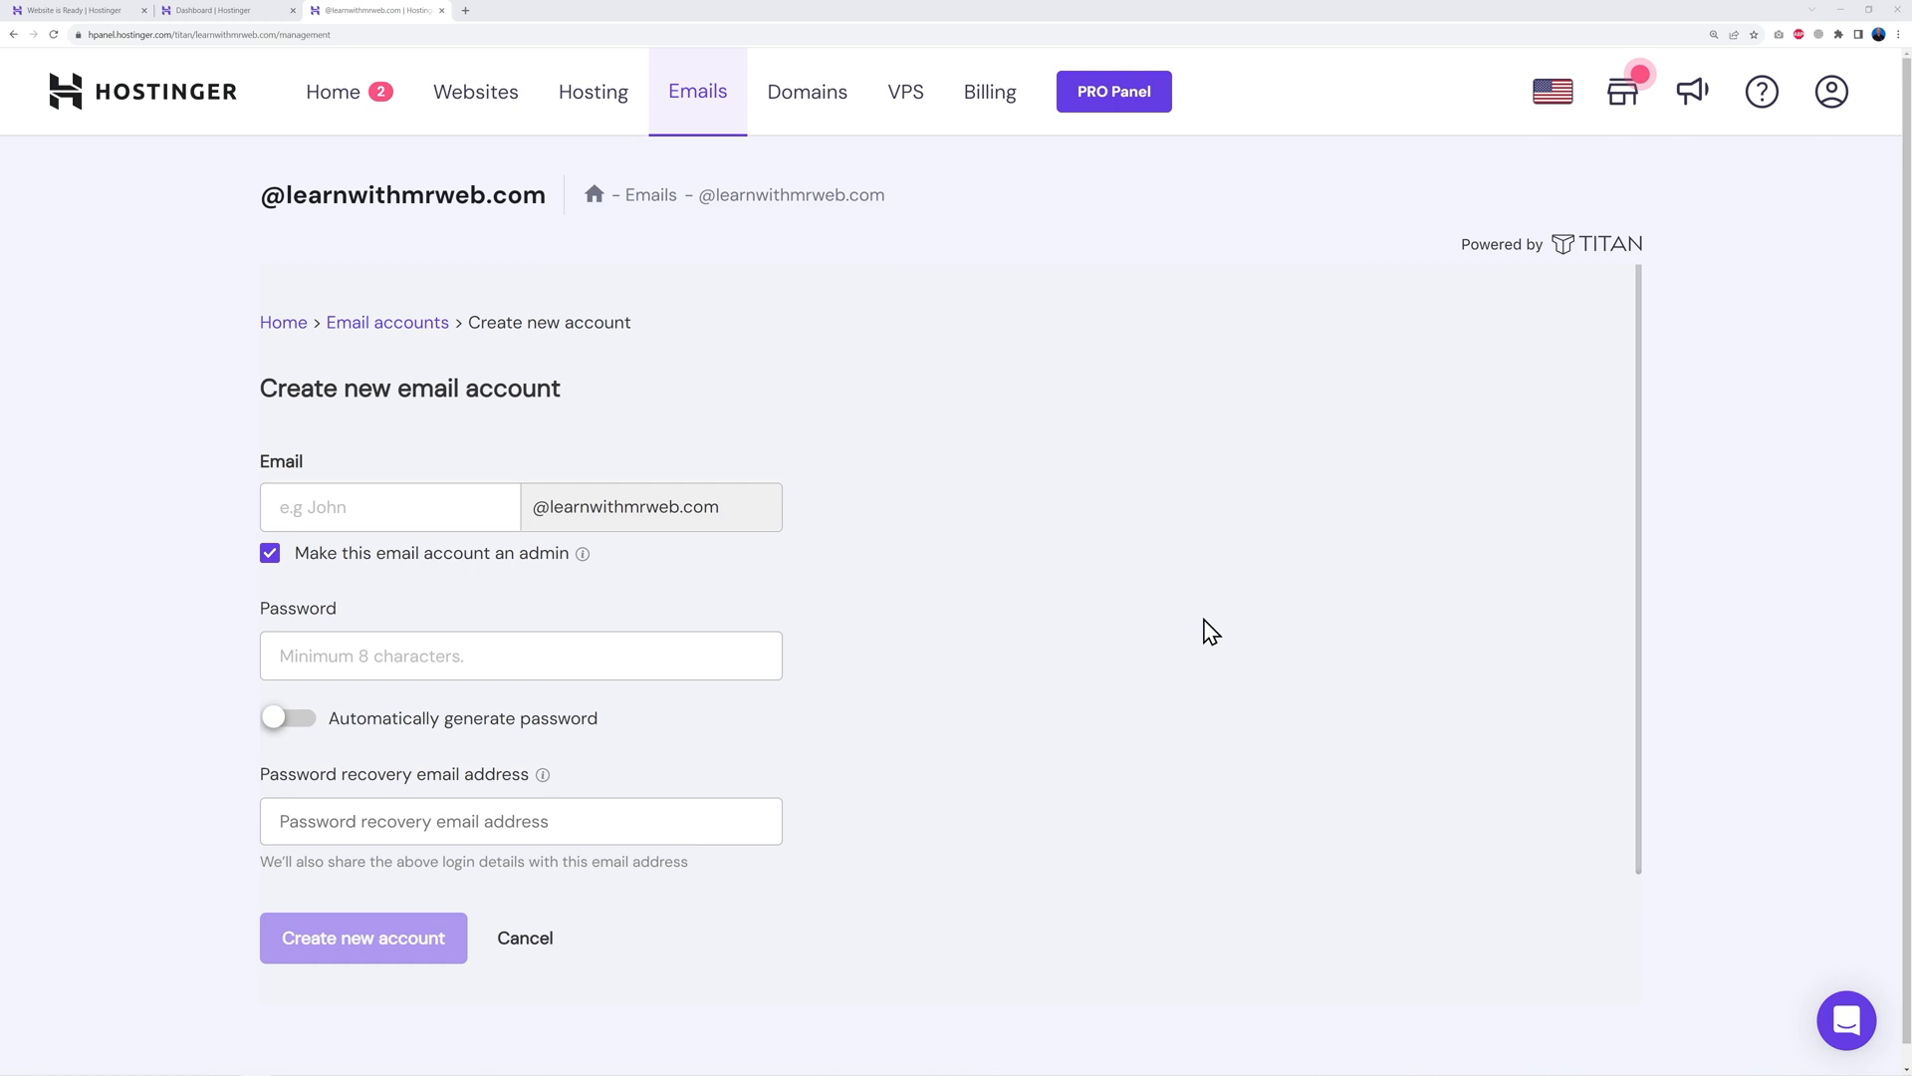
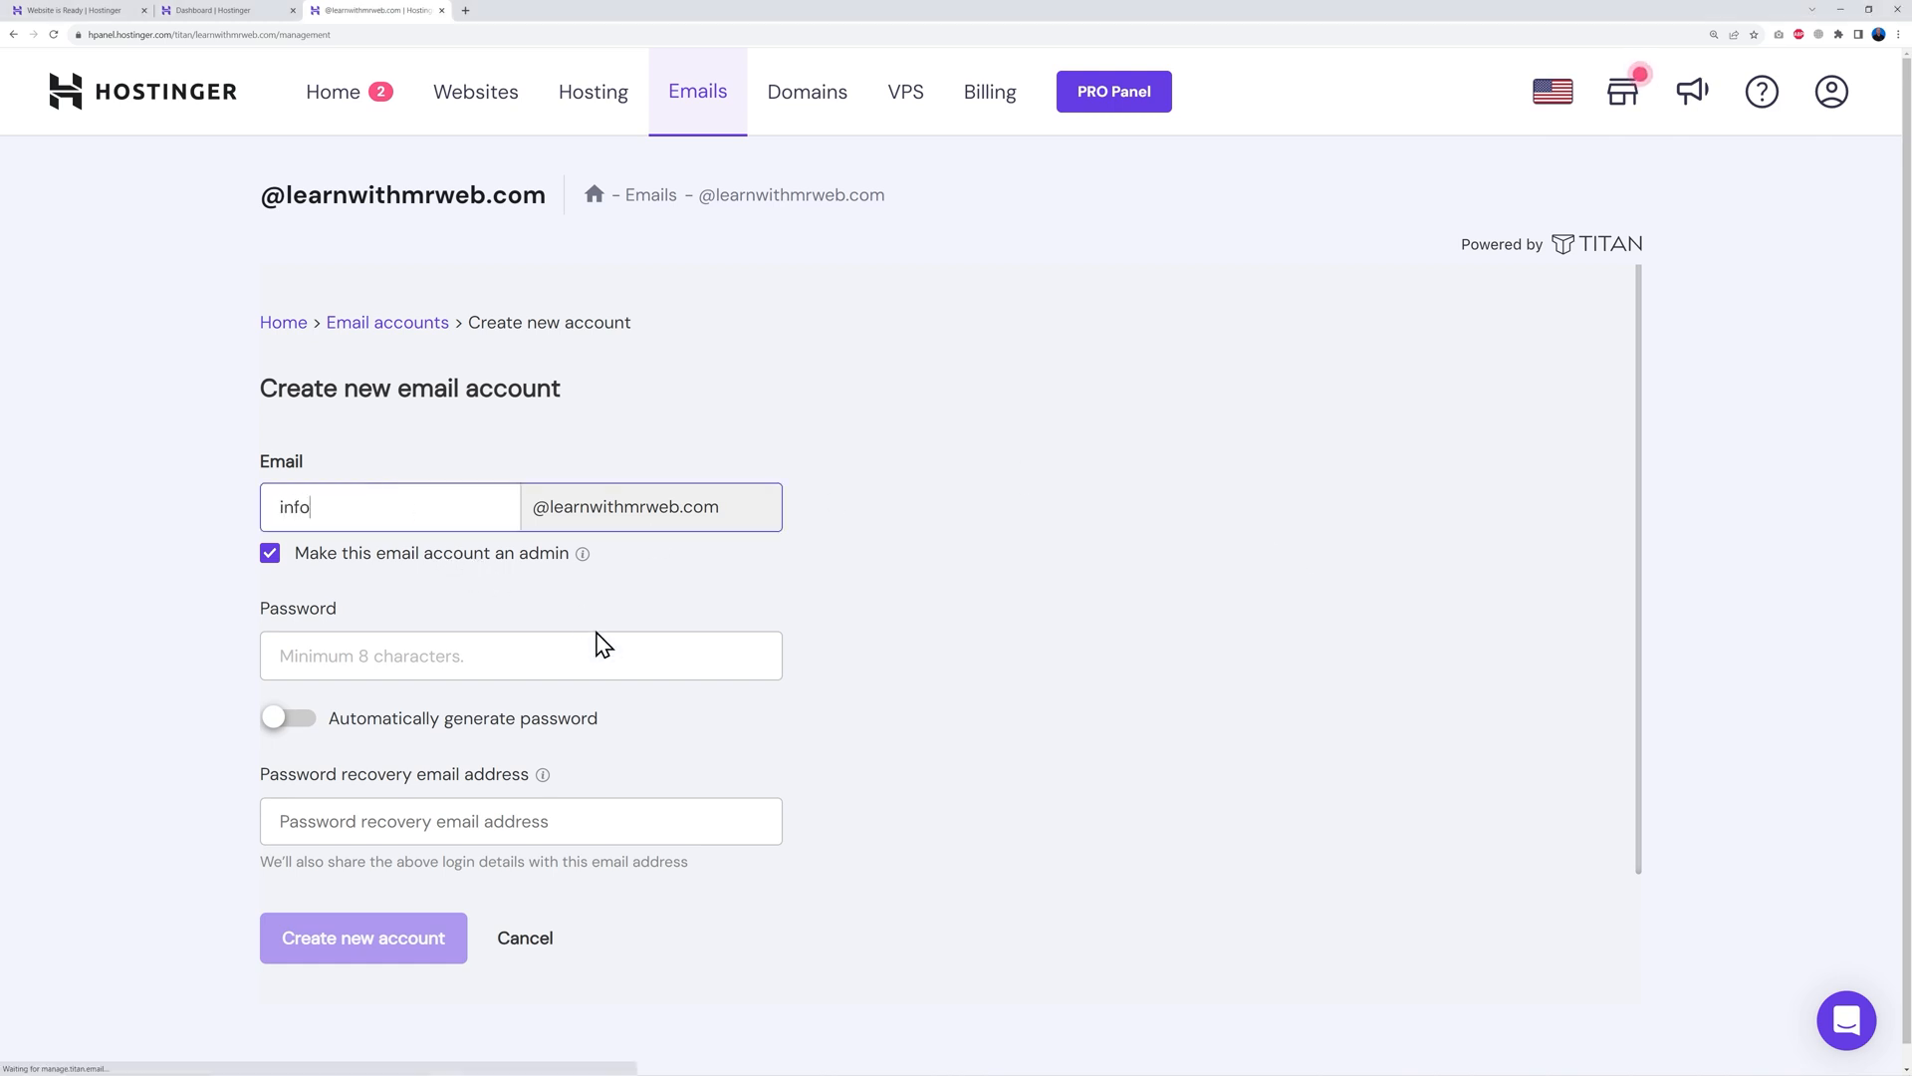
left_click(597, 645)
key("ctrl+v")
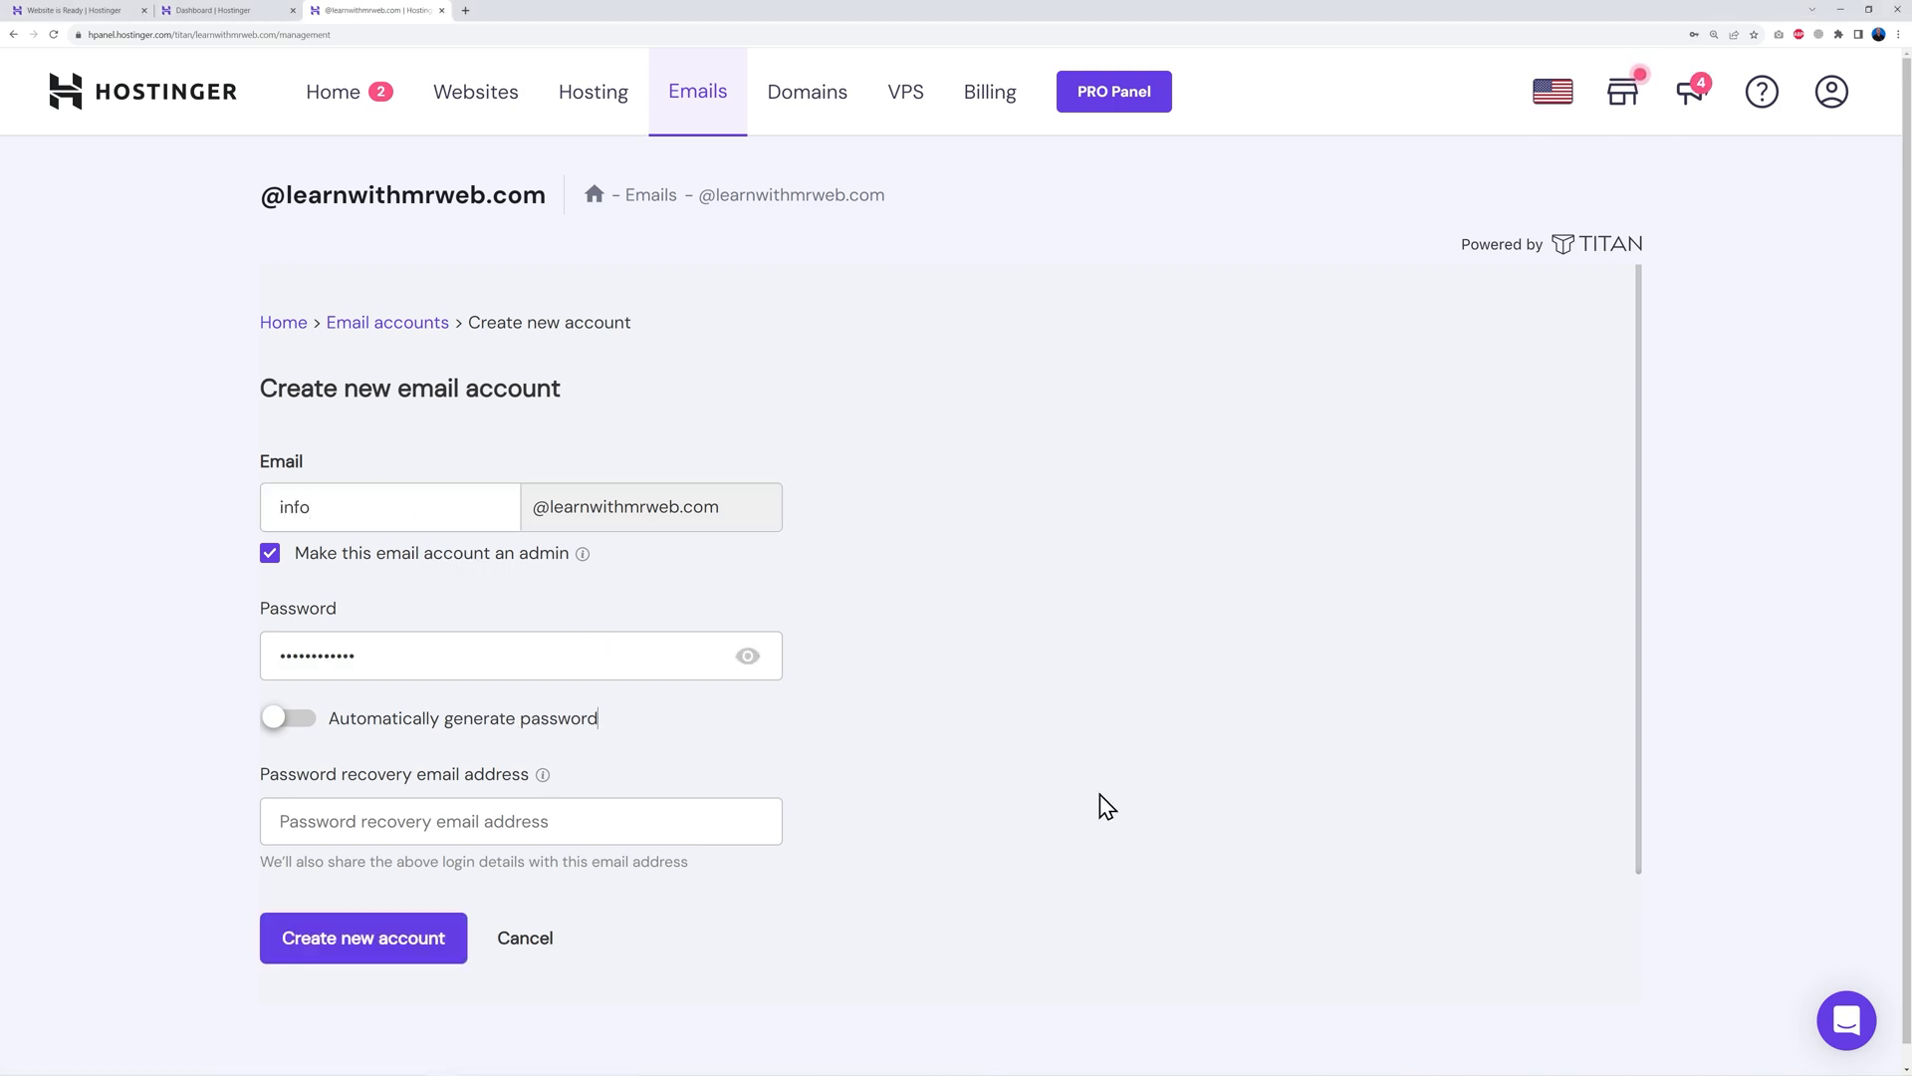
left_click(572, 825)
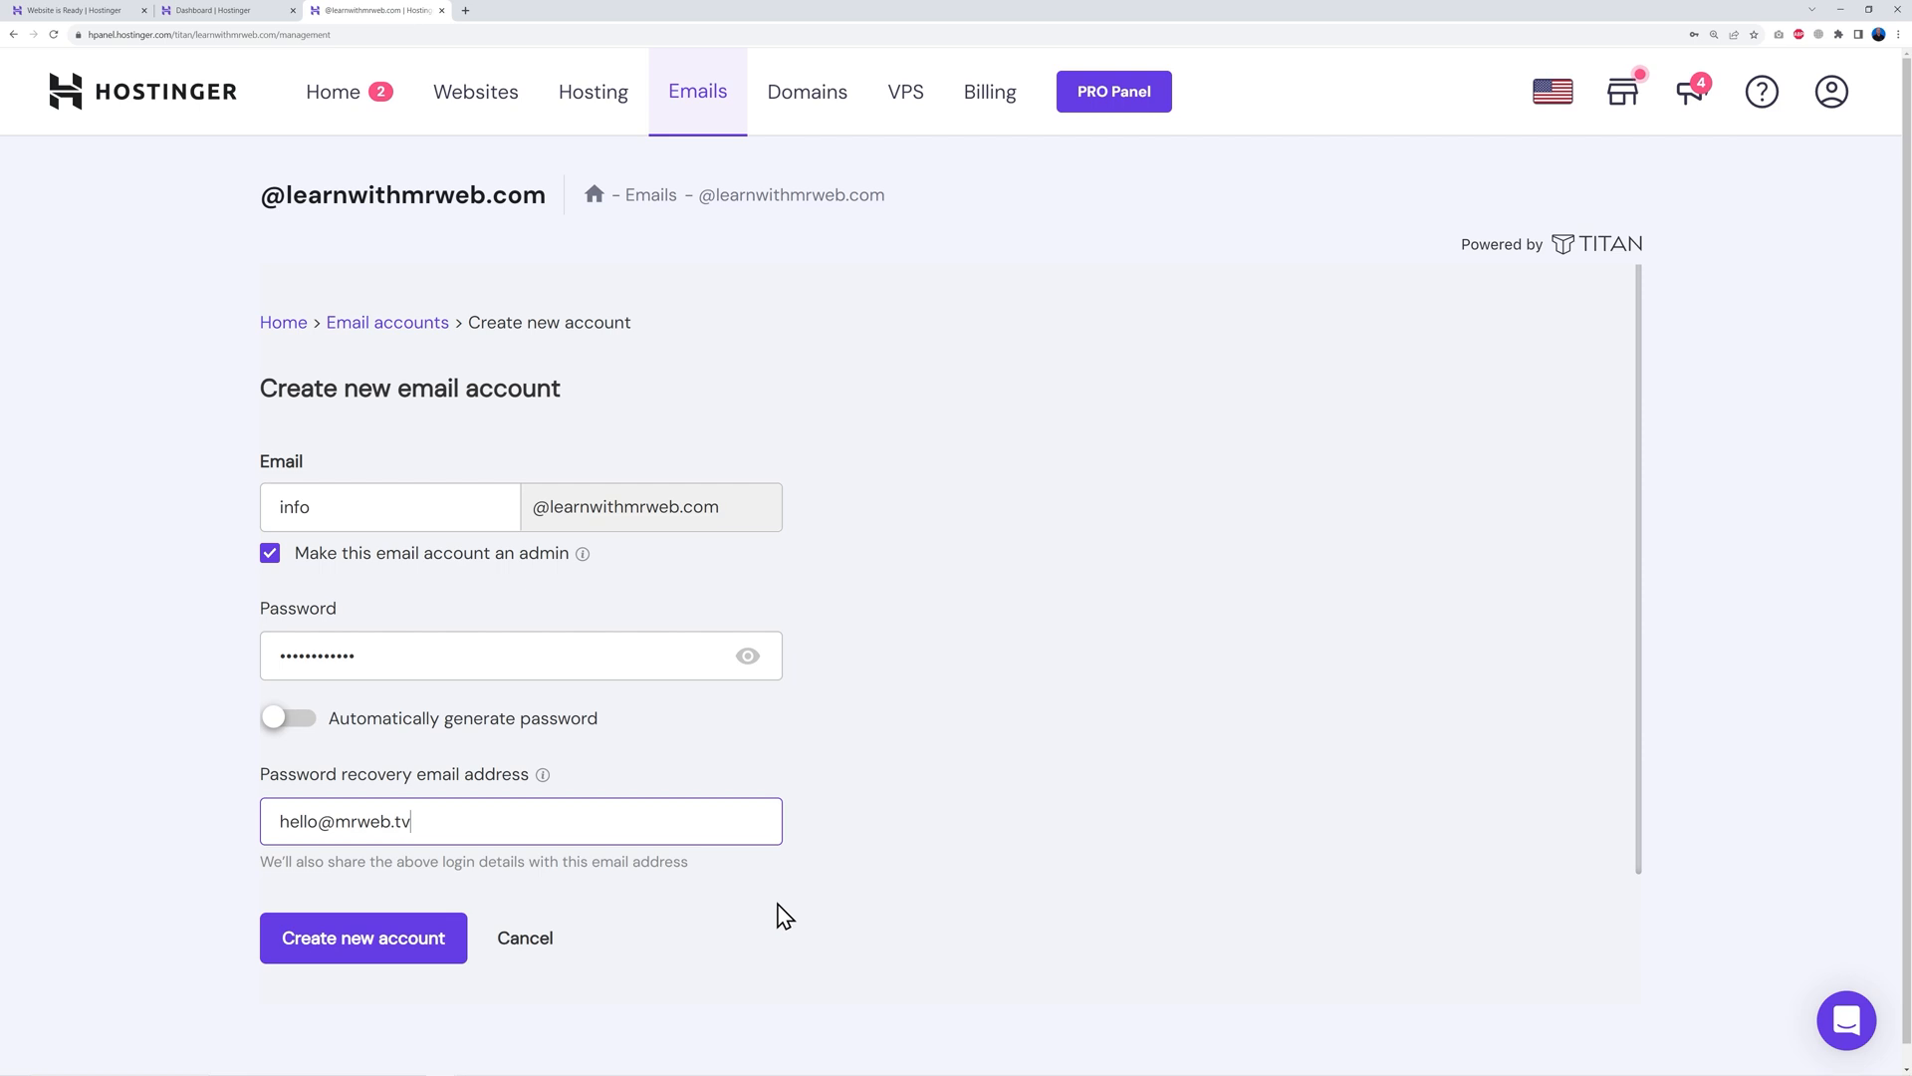
left_click(389, 960)
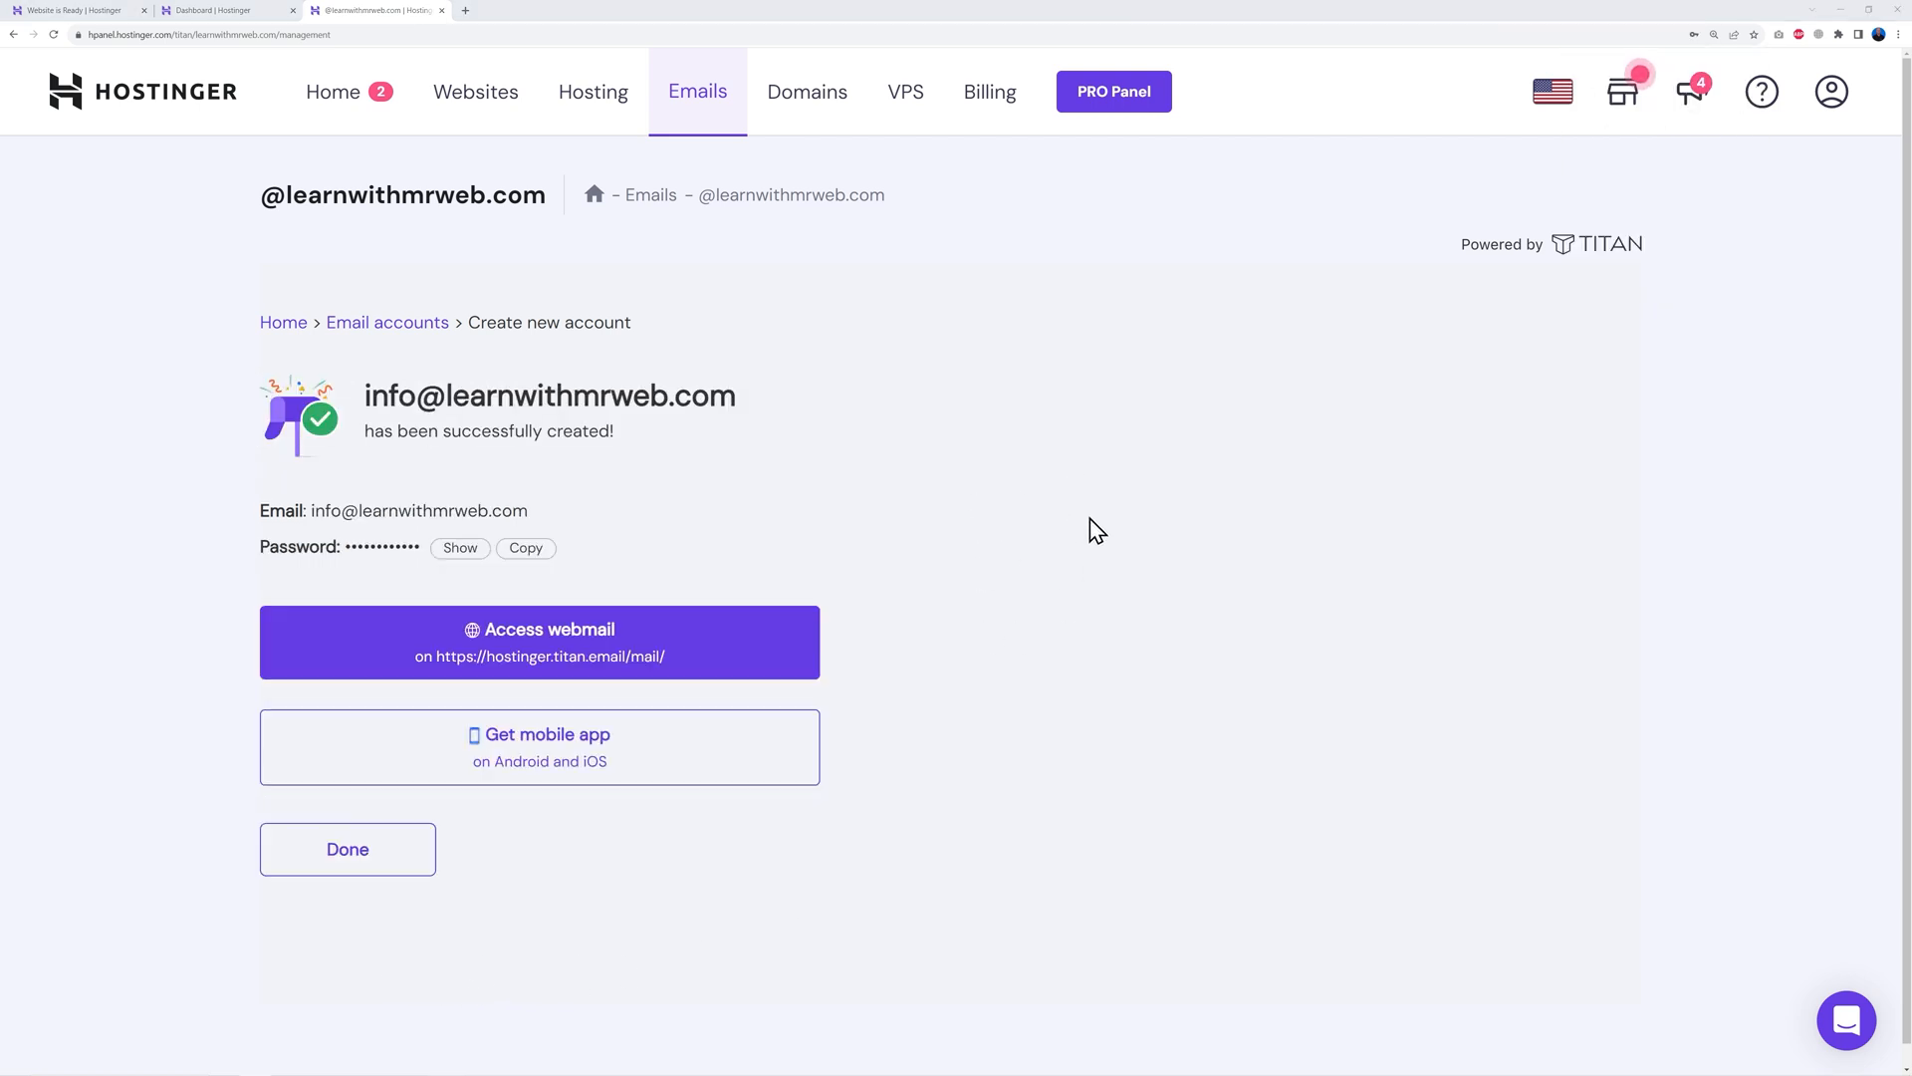
Open Titan webmail and log in to the new mailbox with the saved password
left_click(588, 647)
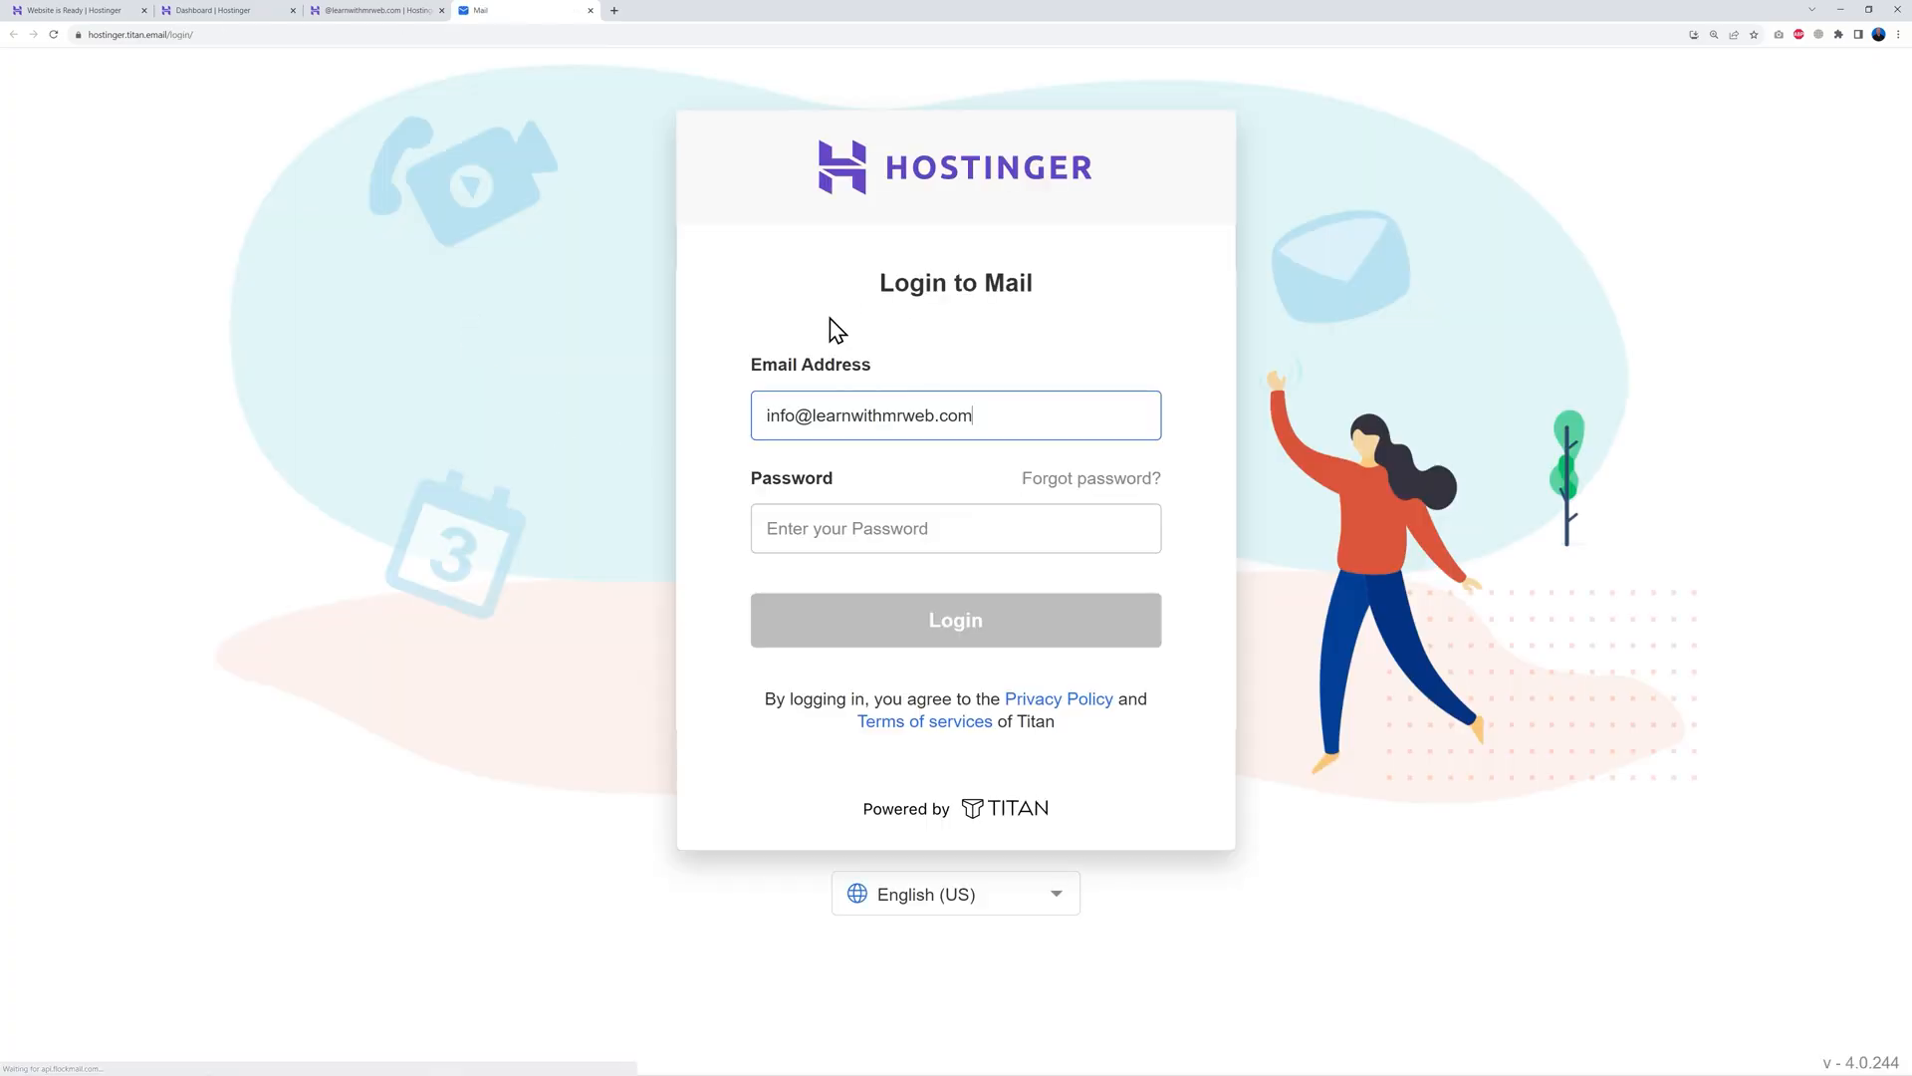
left_click(895, 543)
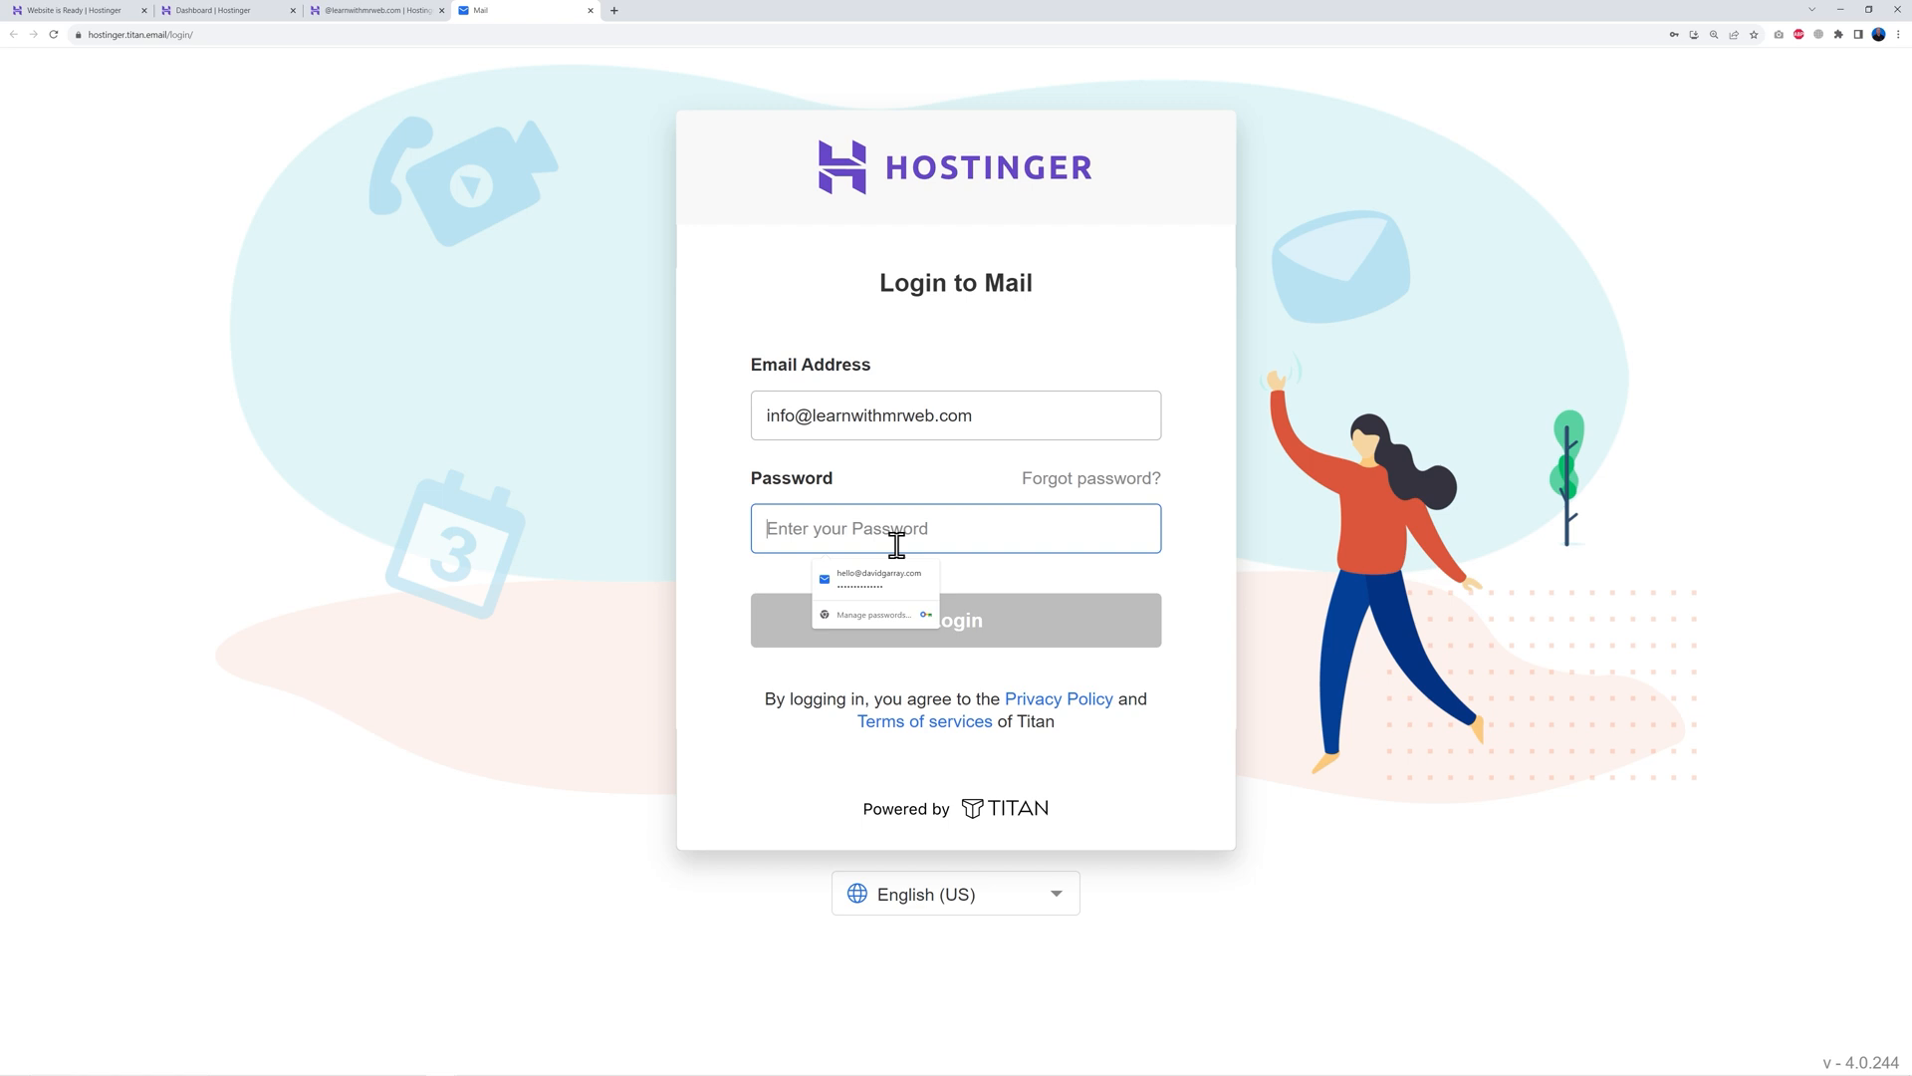
key("ctrl+v")
left_click(996, 632)
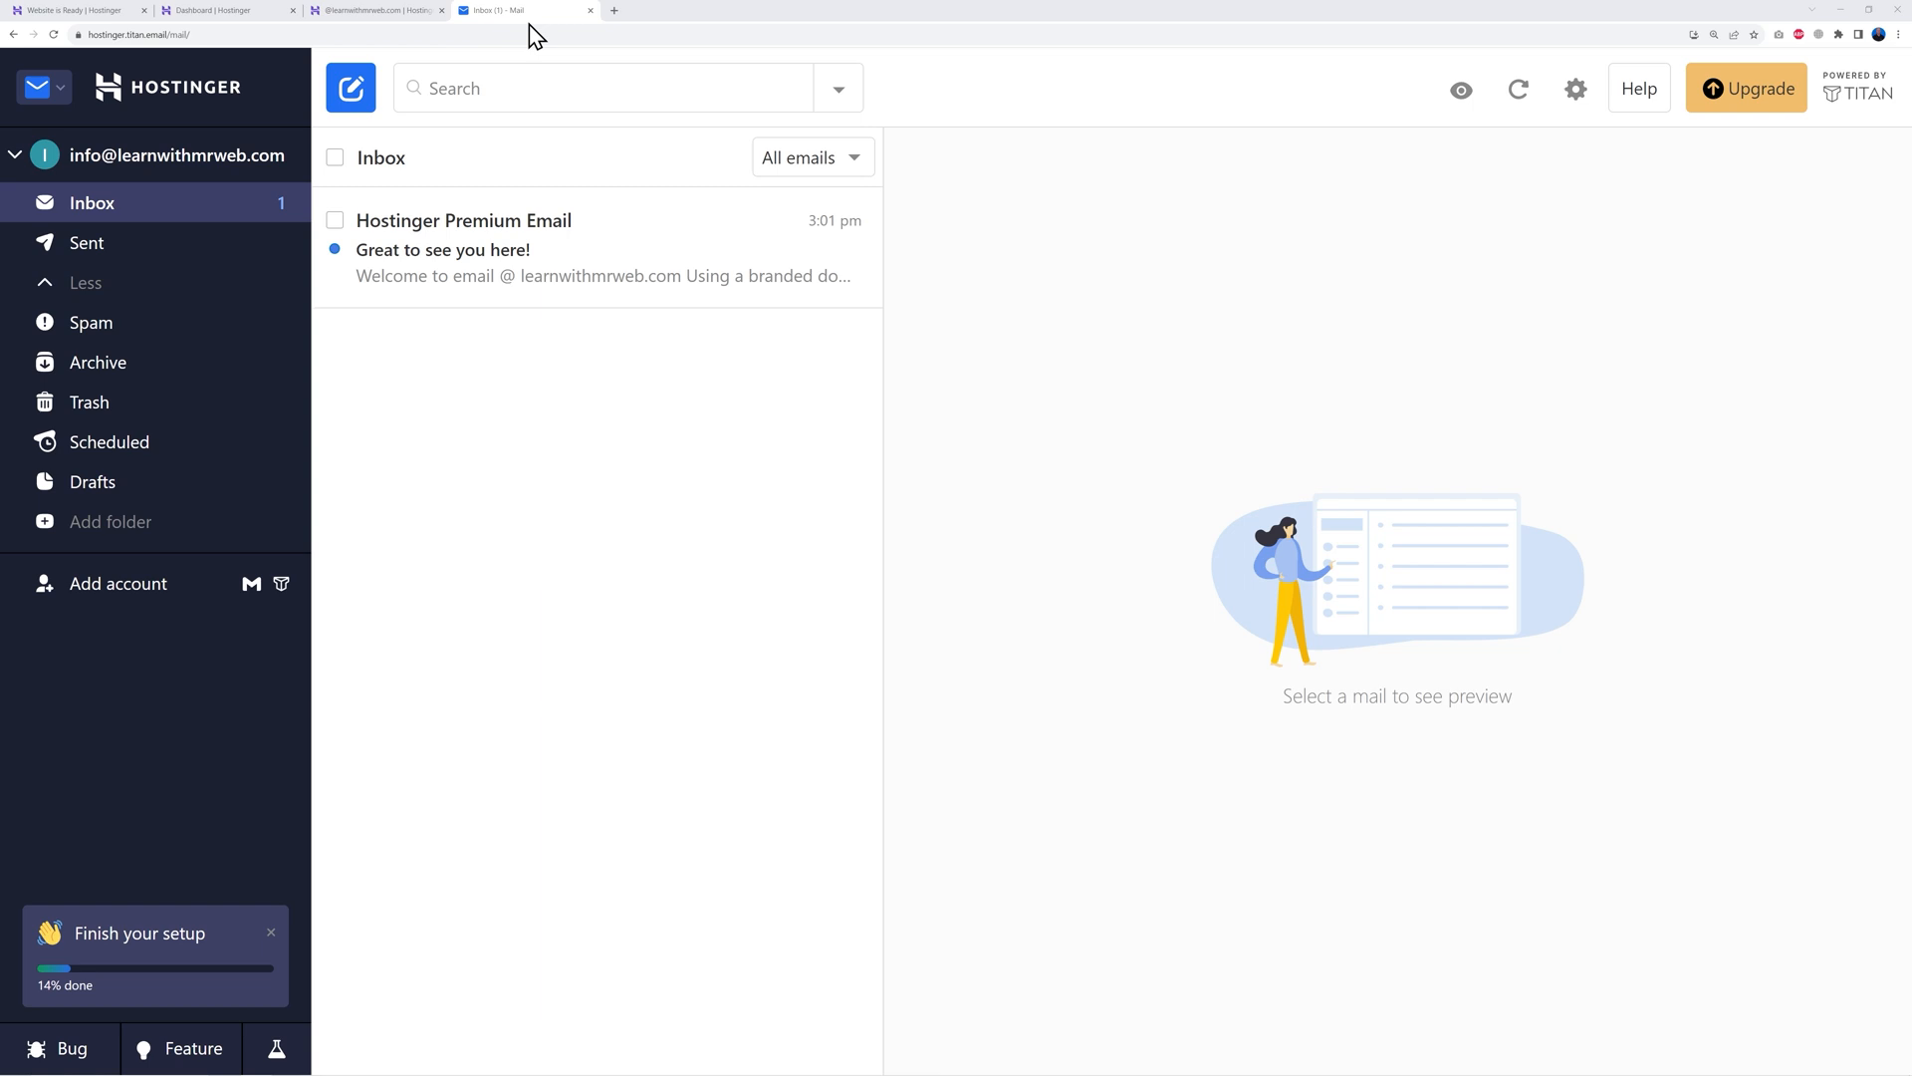
Back on the Hostinger dashboard, expand Website in the sidebar and open Auto Installer
left_click(227, 12)
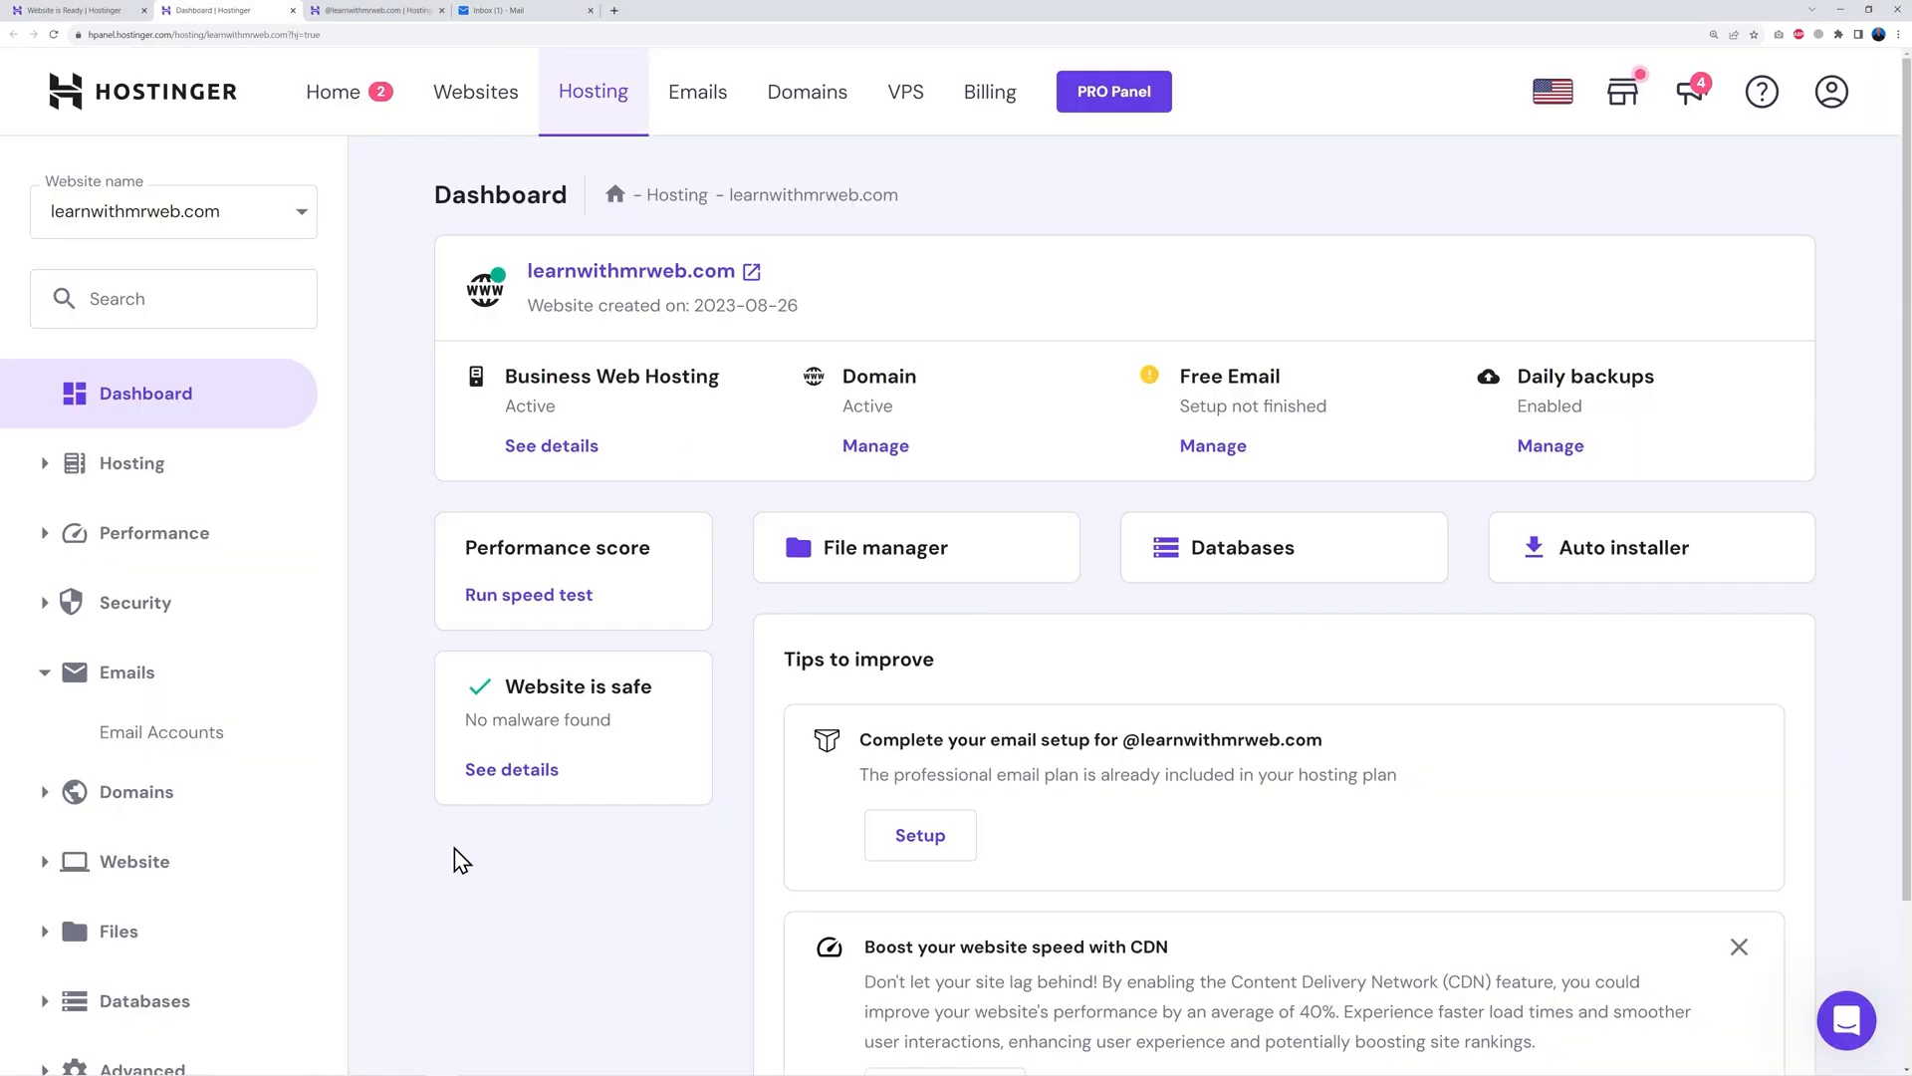
scroll(495, 858, "down", 2)
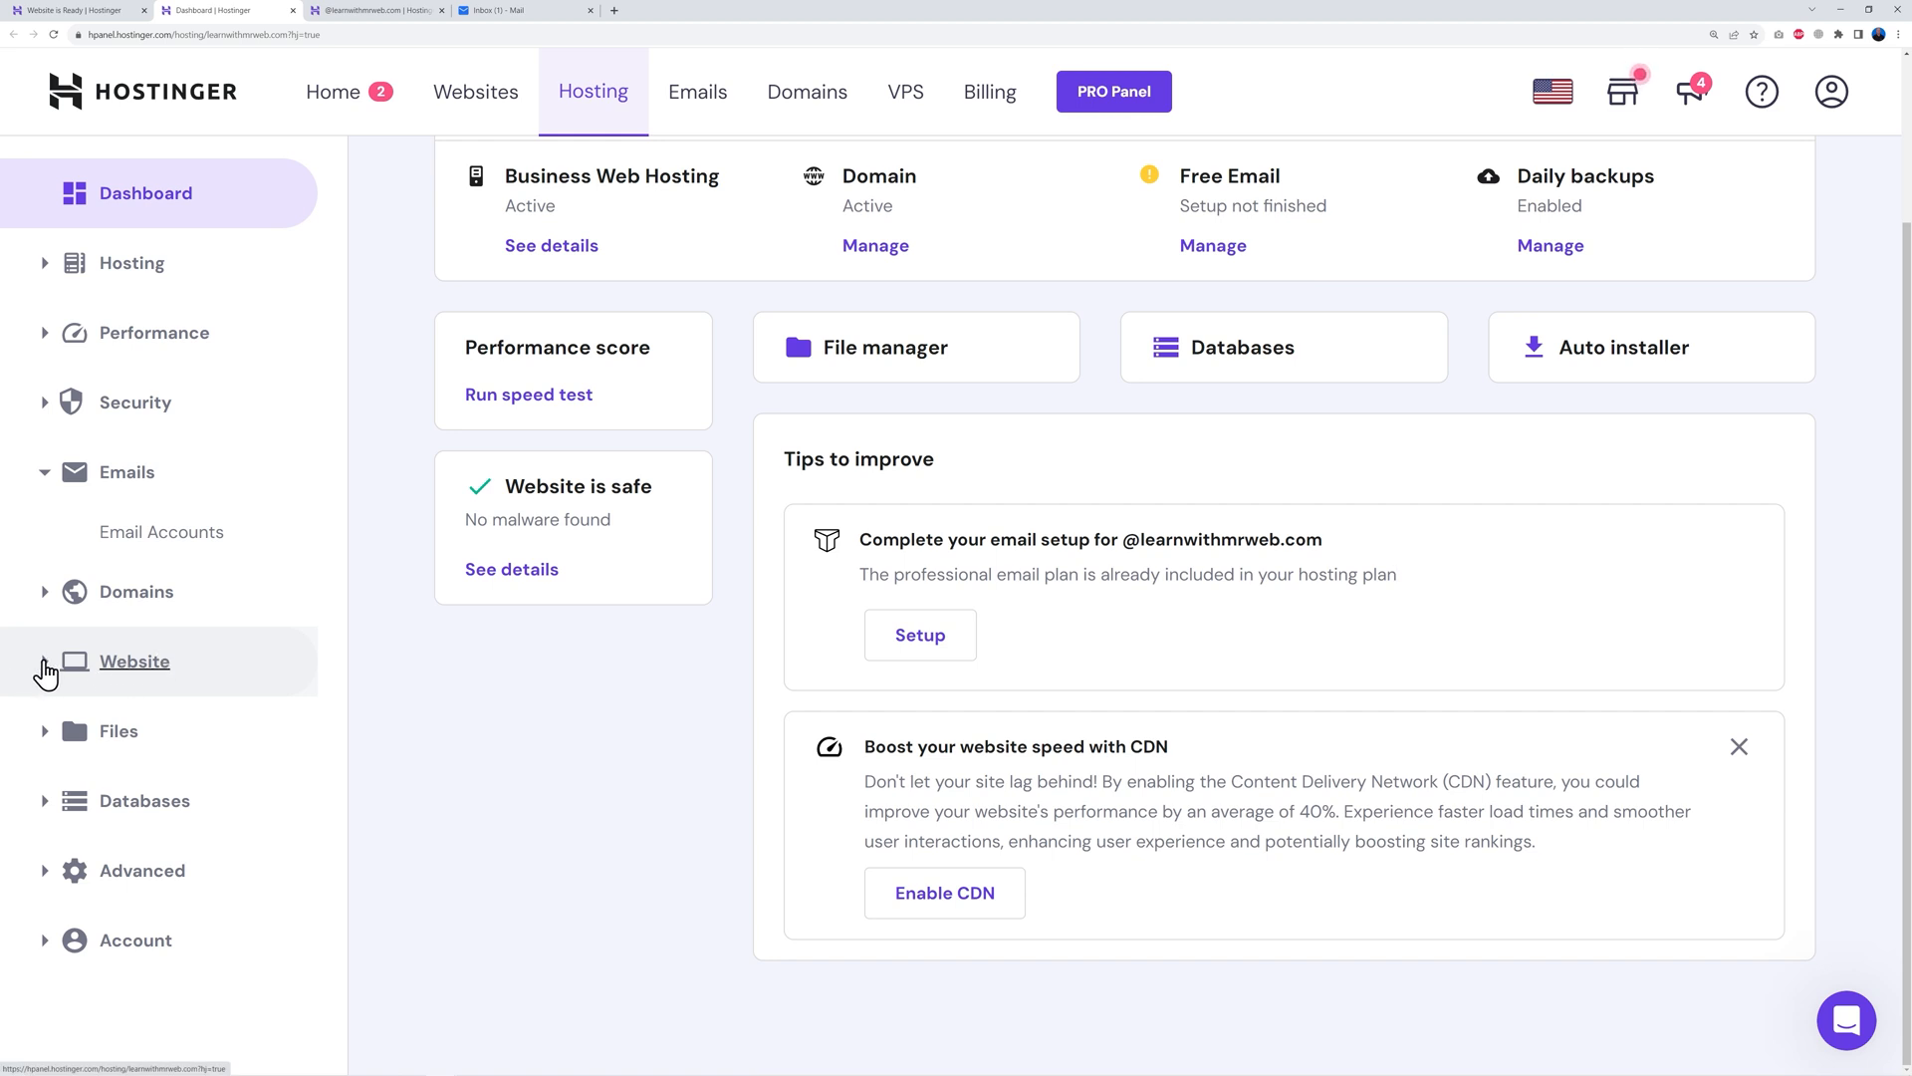
left_click(43, 664)
scroll(450, 704, "down", 1)
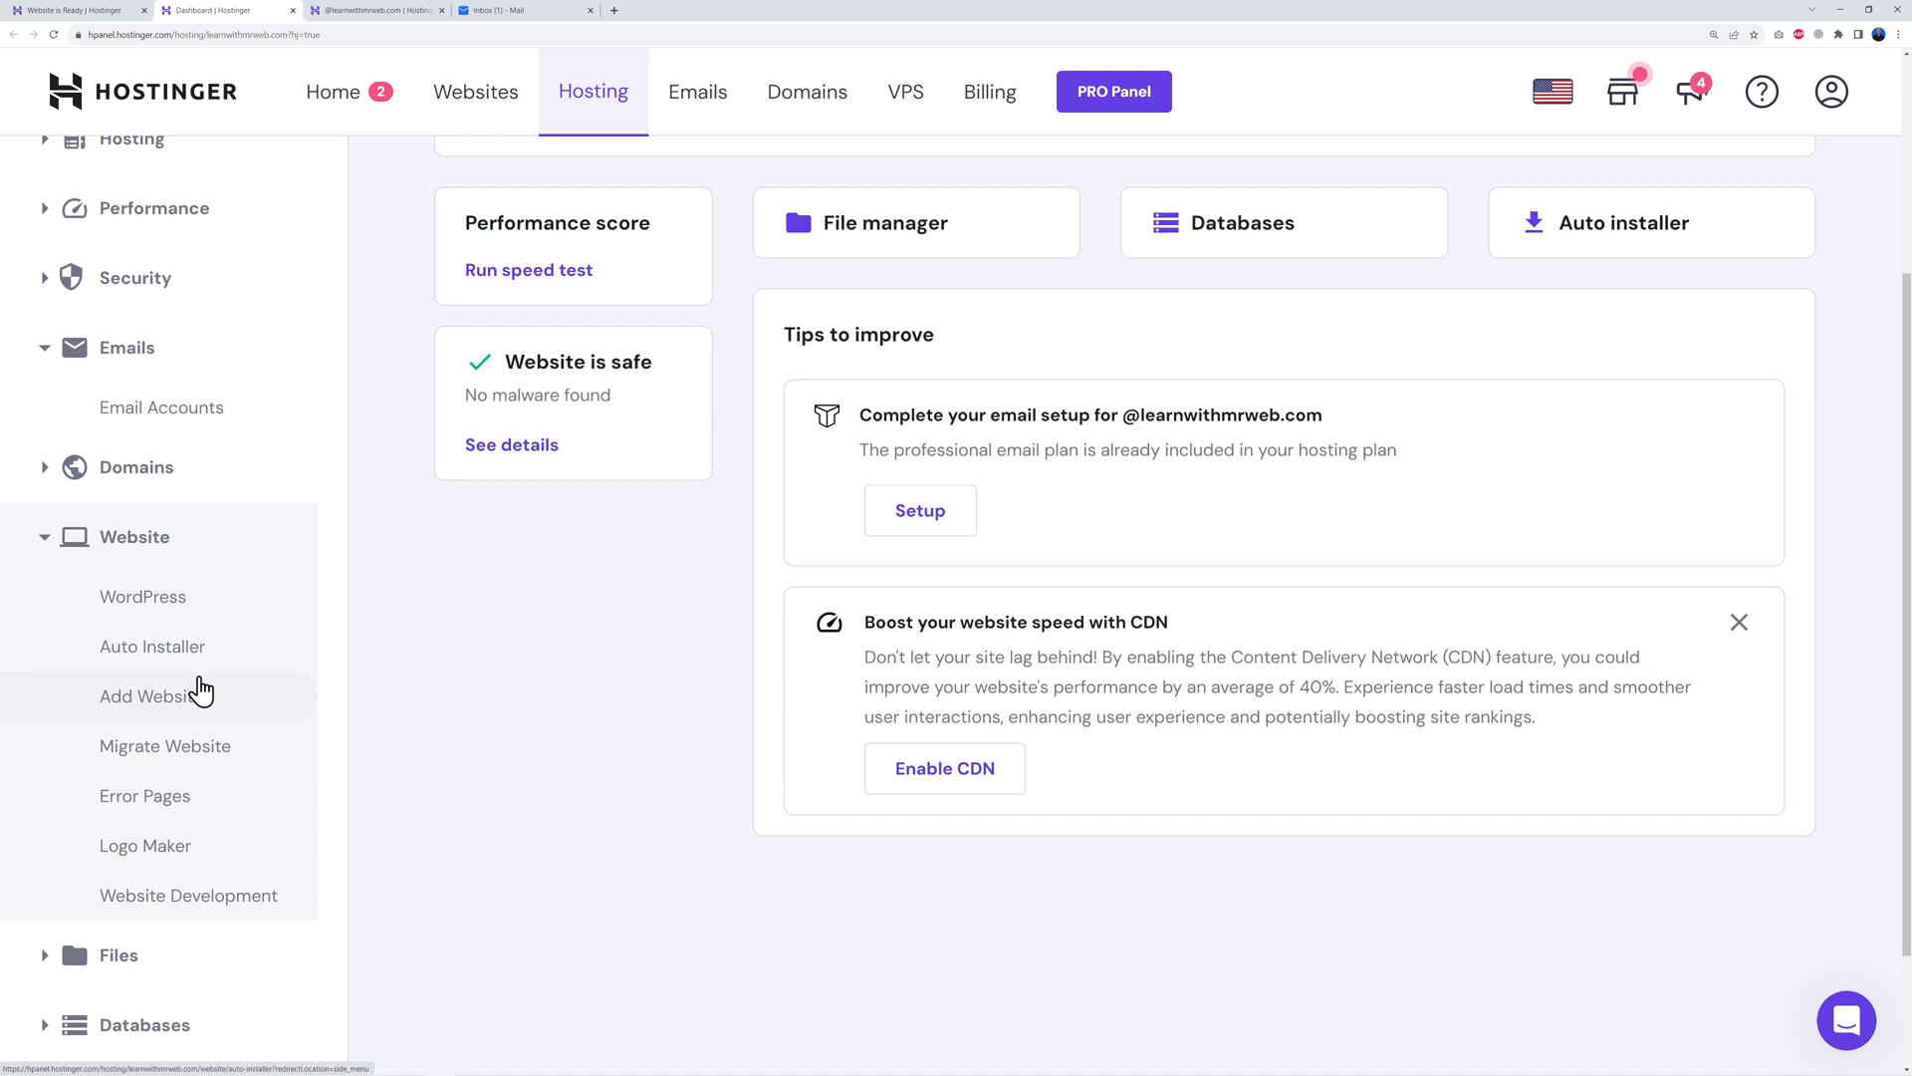
left_click(157, 654)
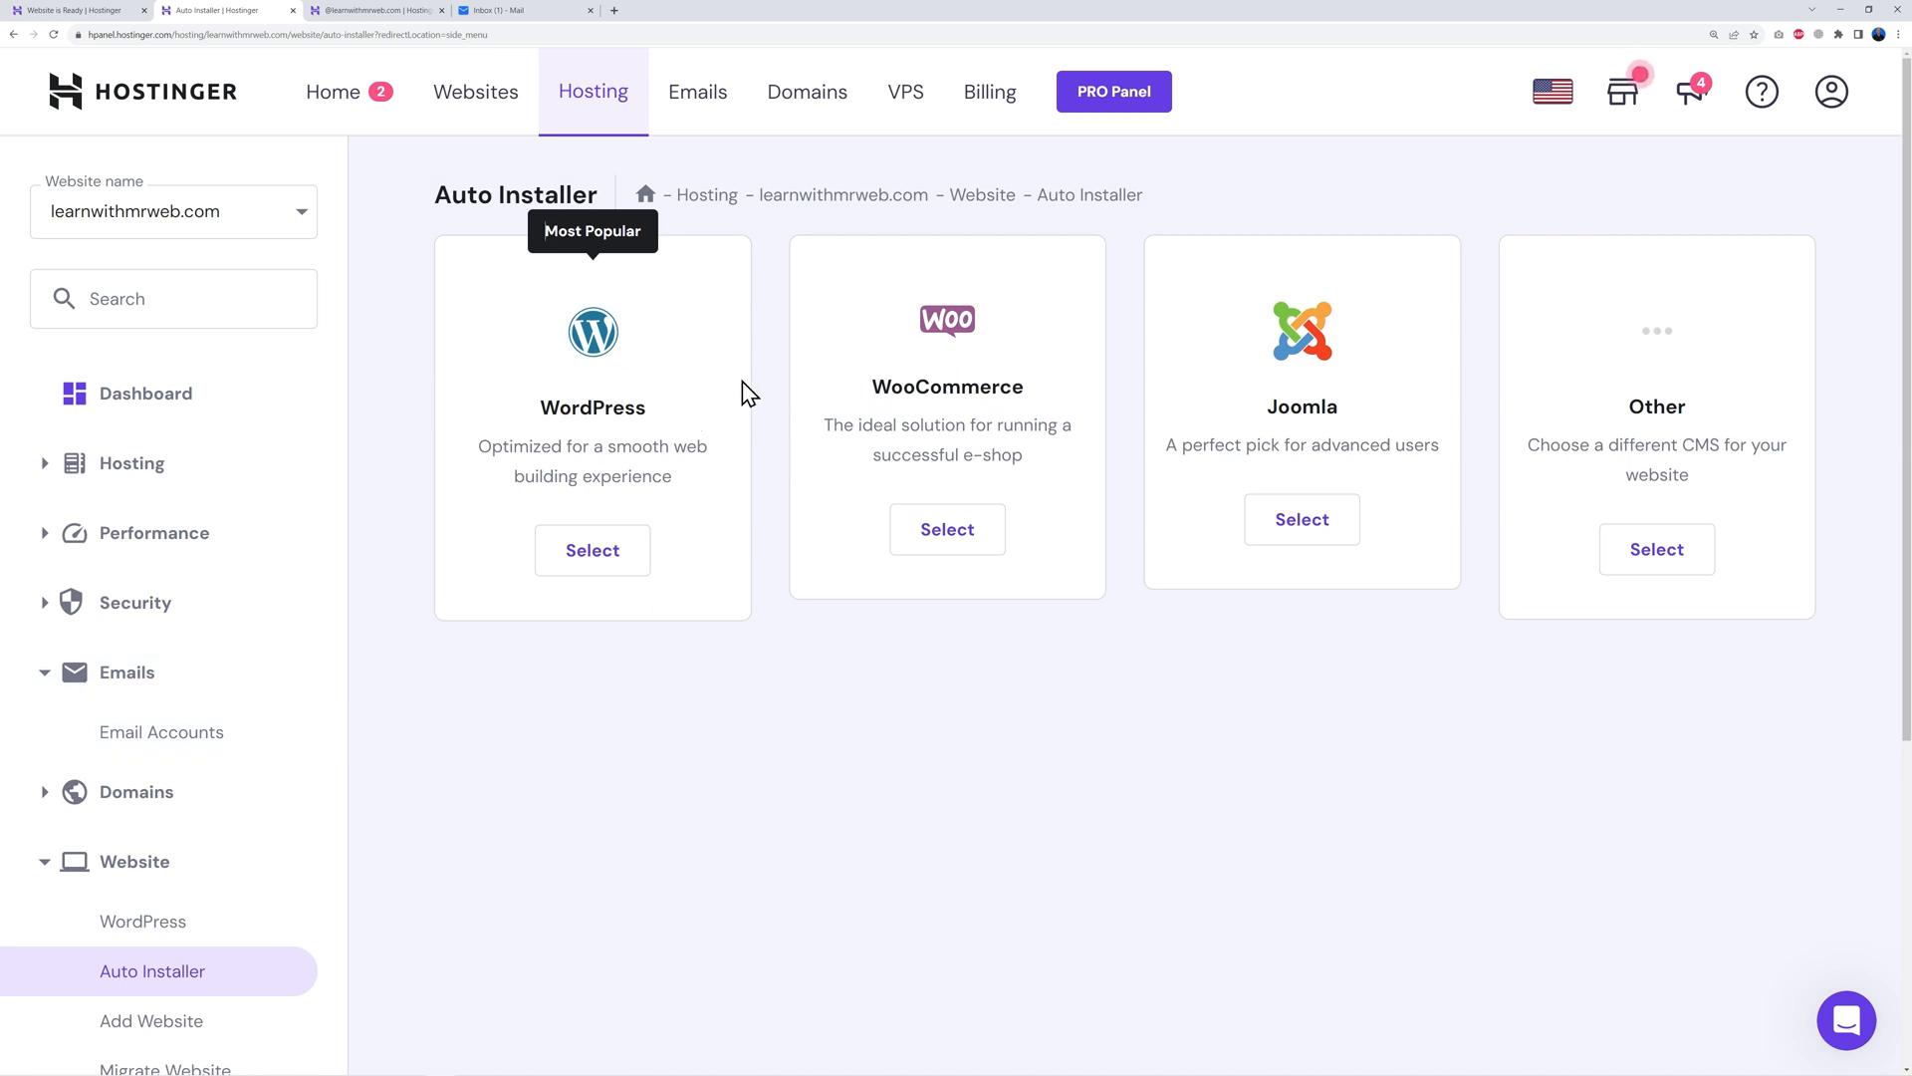
Set up a WordPress install titled 'Learn with Mr Web' that always updates to the latest version
left_click(586, 566)
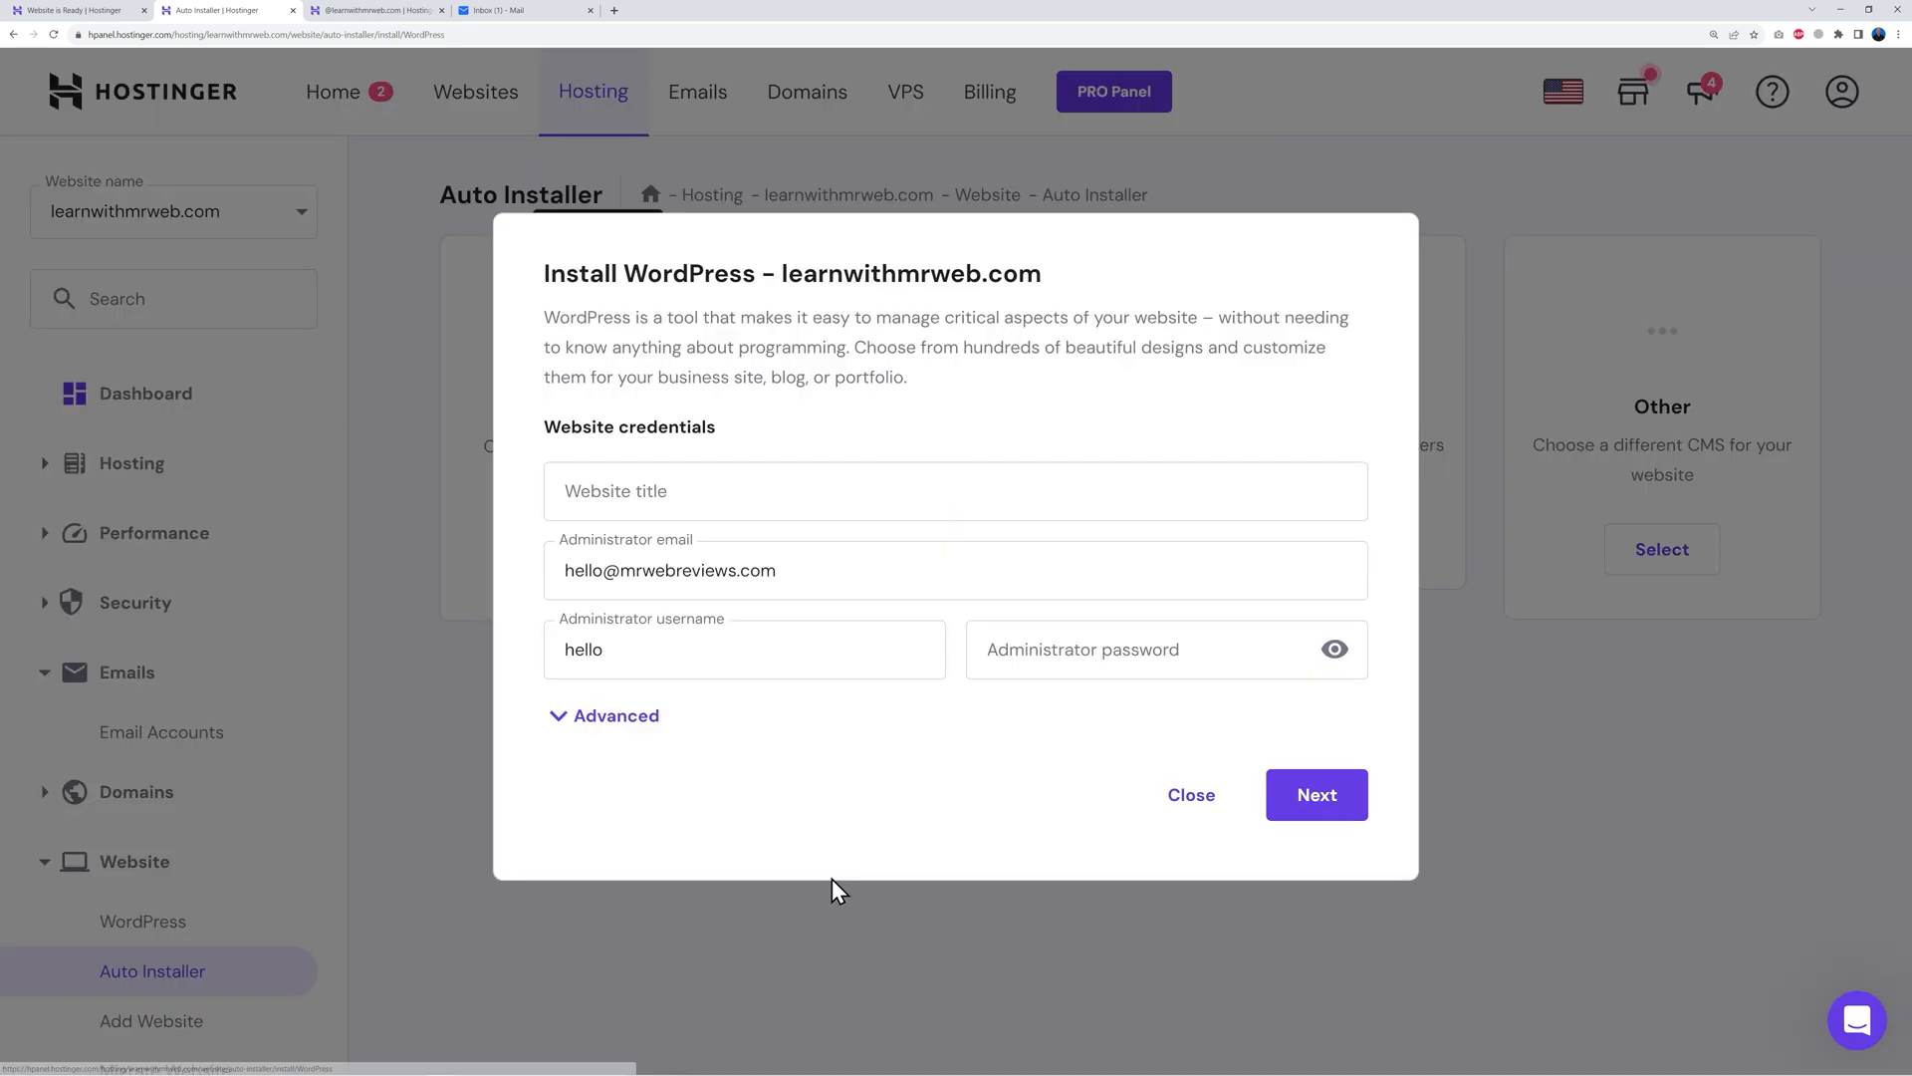
left_click(858, 490)
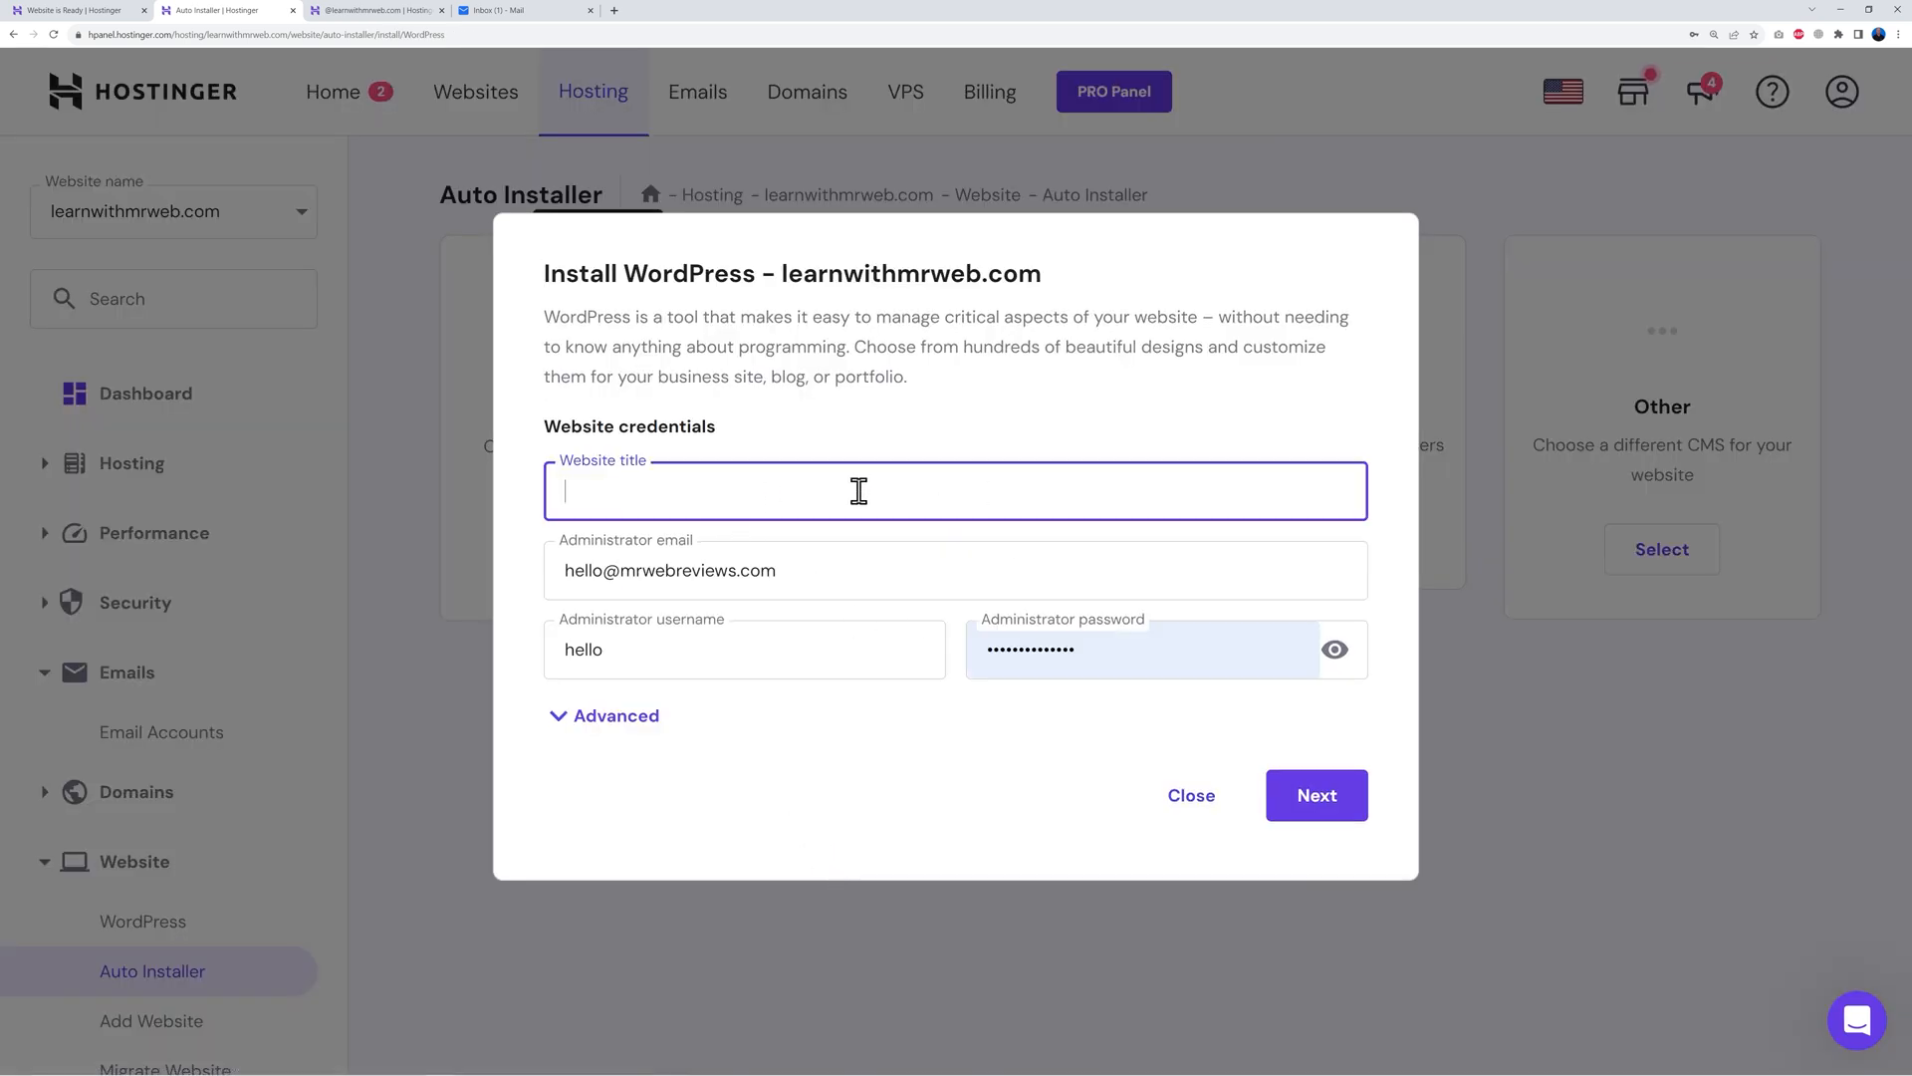
type("Learn with Mr Web")
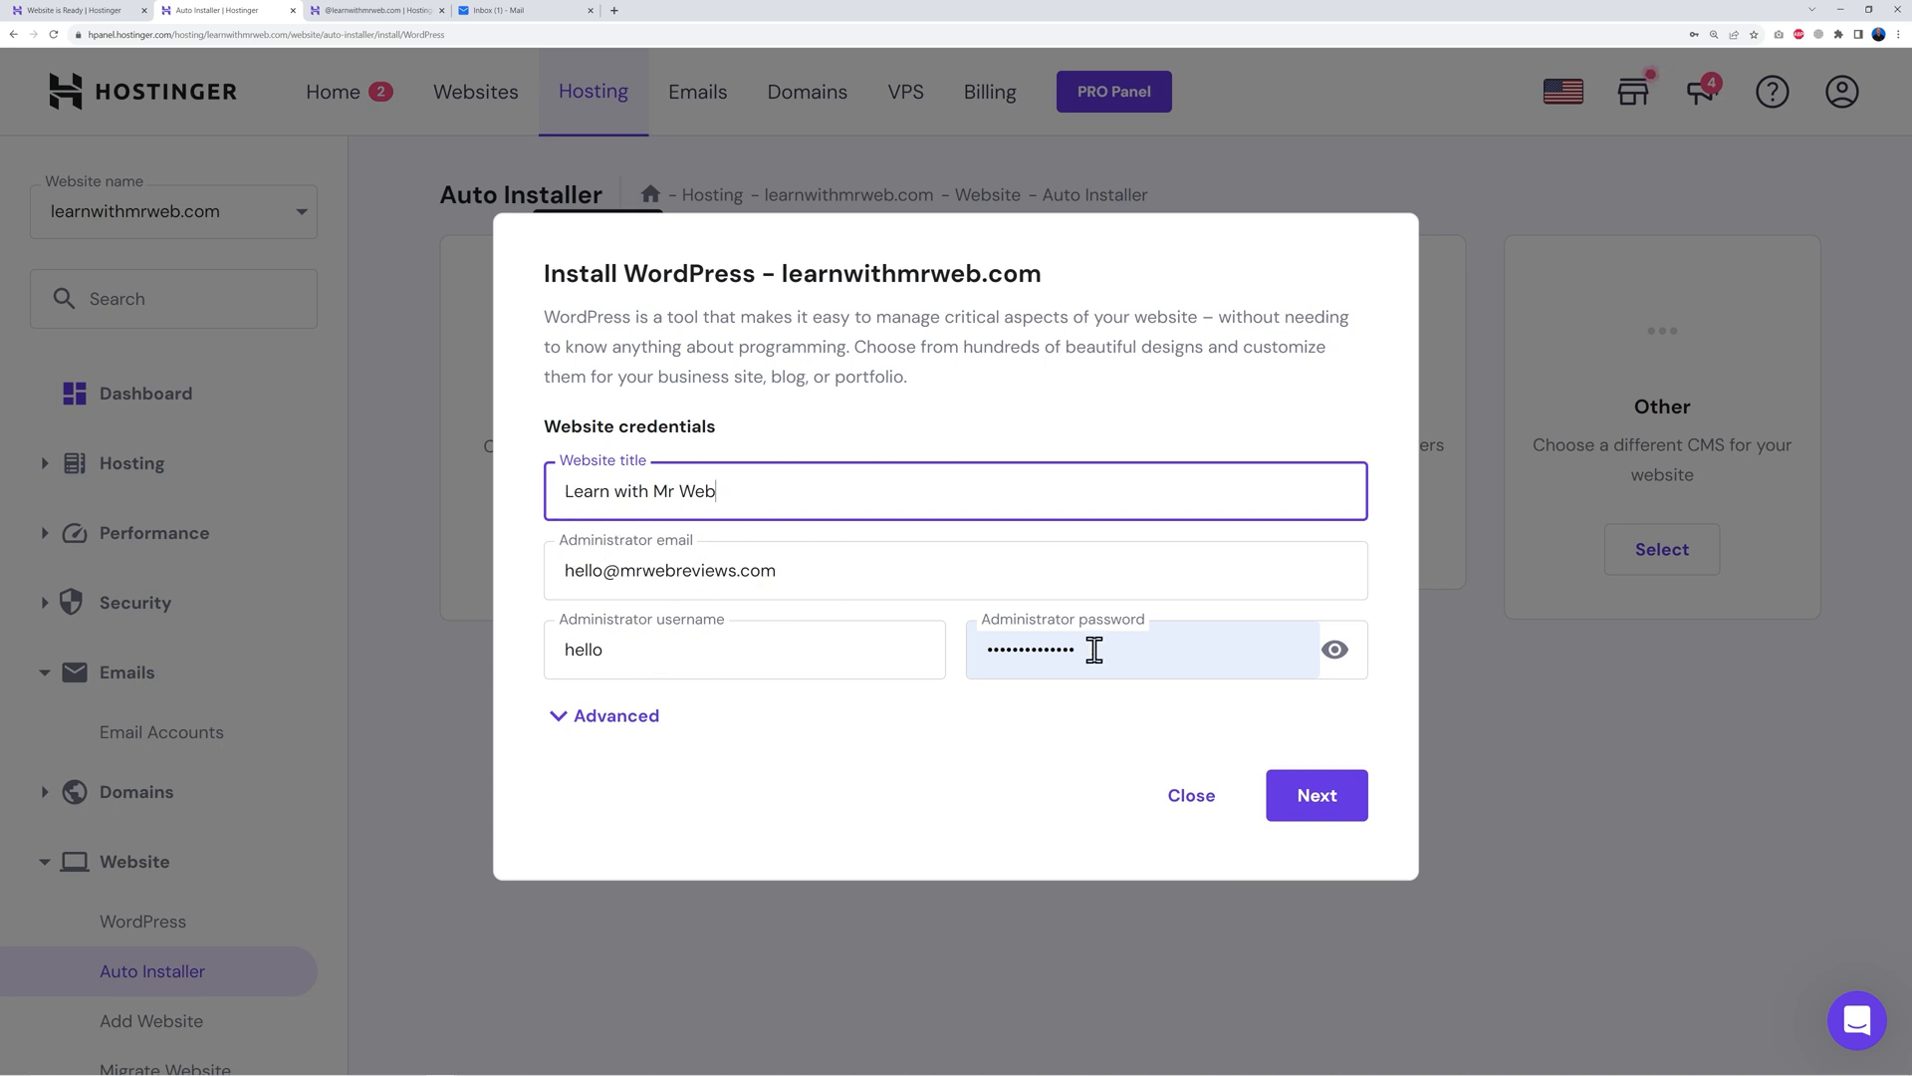
left_click(1320, 802)
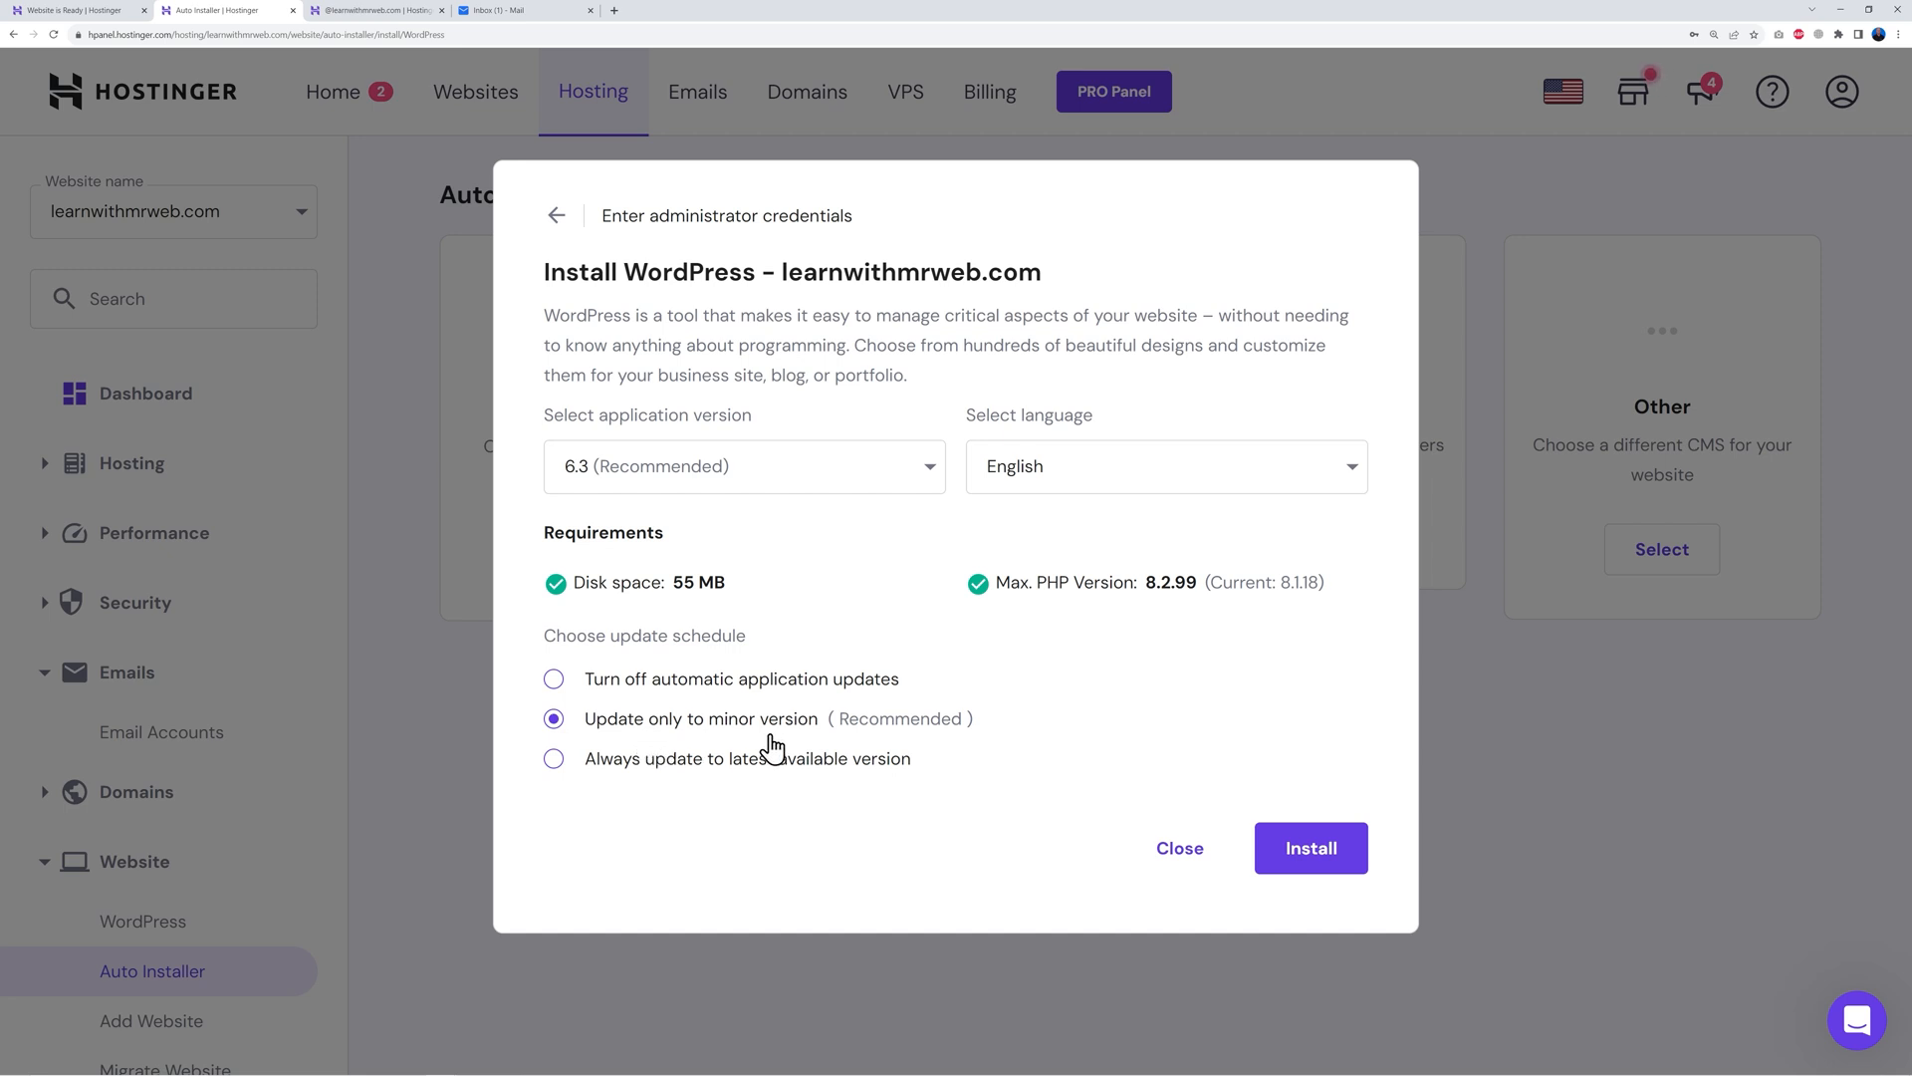
left_click(555, 759)
Run the WordPress install, review the overview page, and open the site's WordPress admin
left_click(1332, 848)
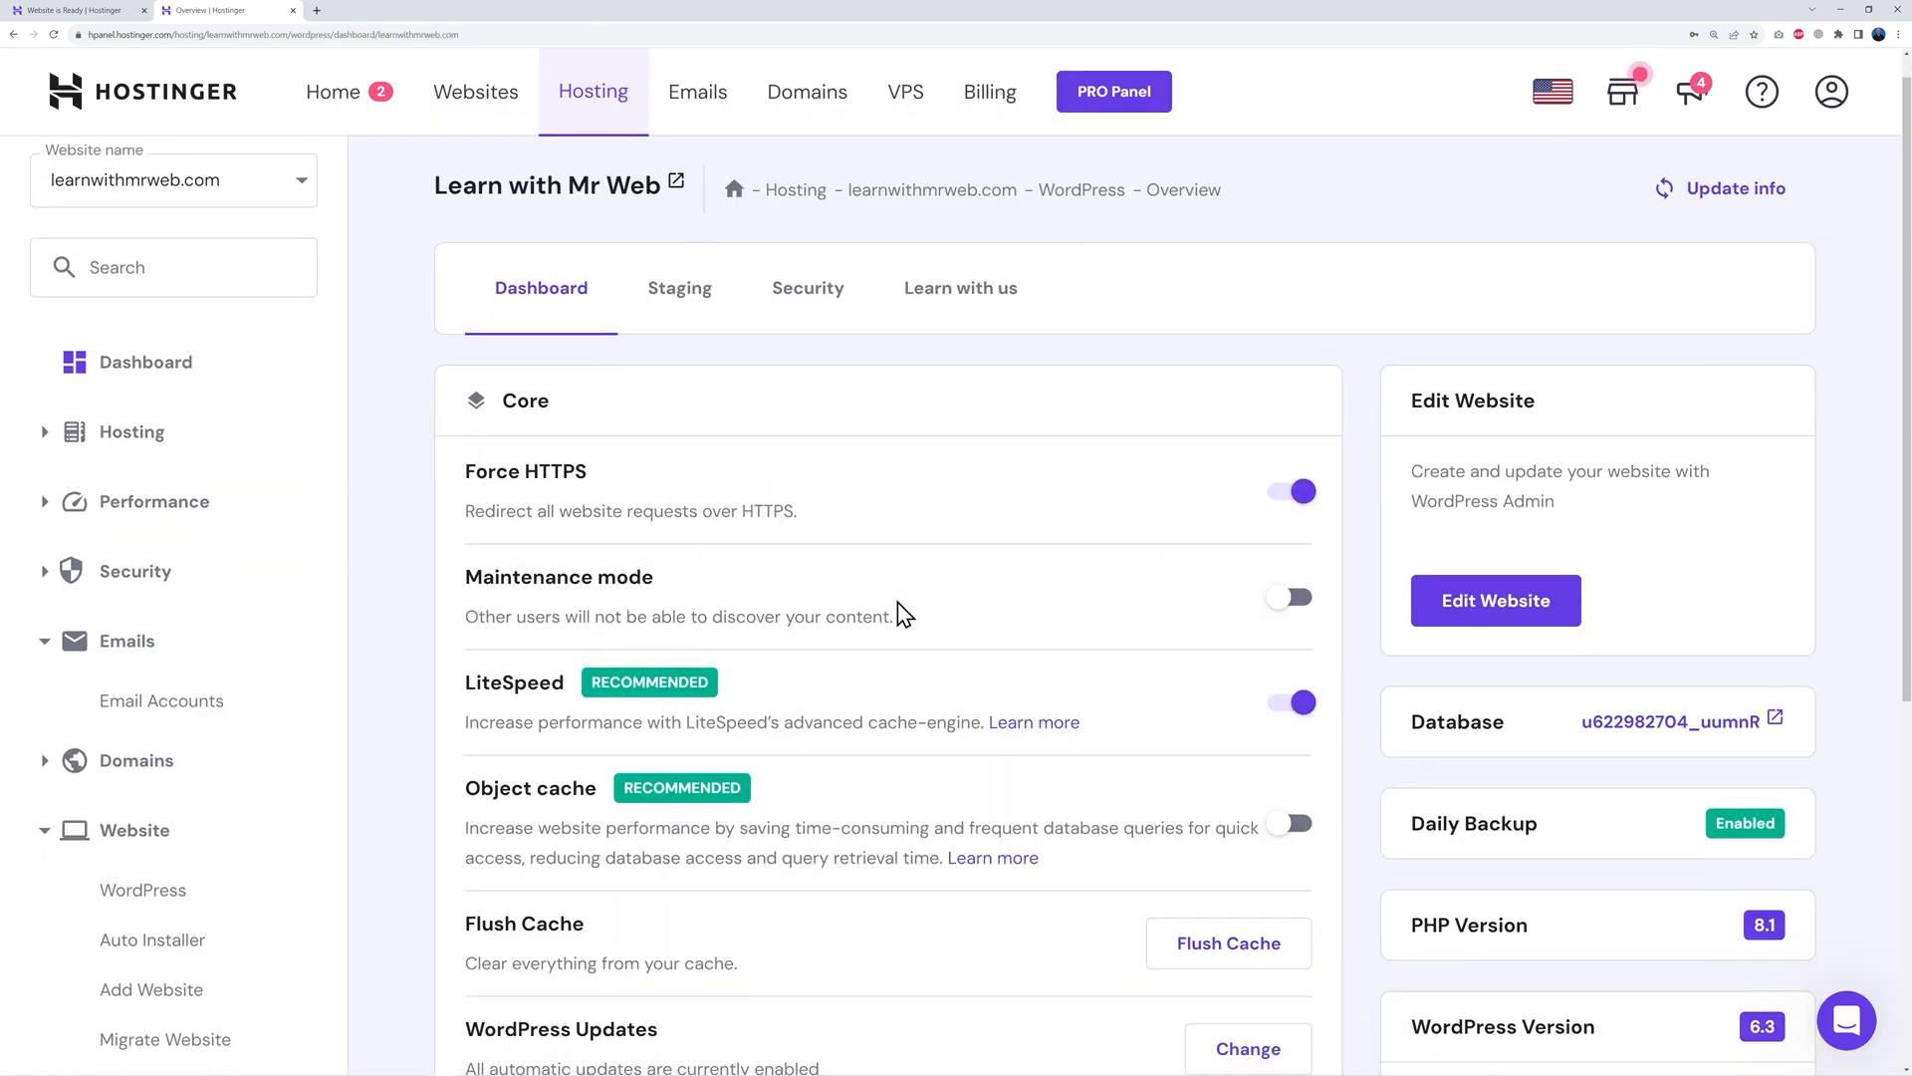
scroll(902, 612, "down", 5)
scroll(936, 636, "up", 2)
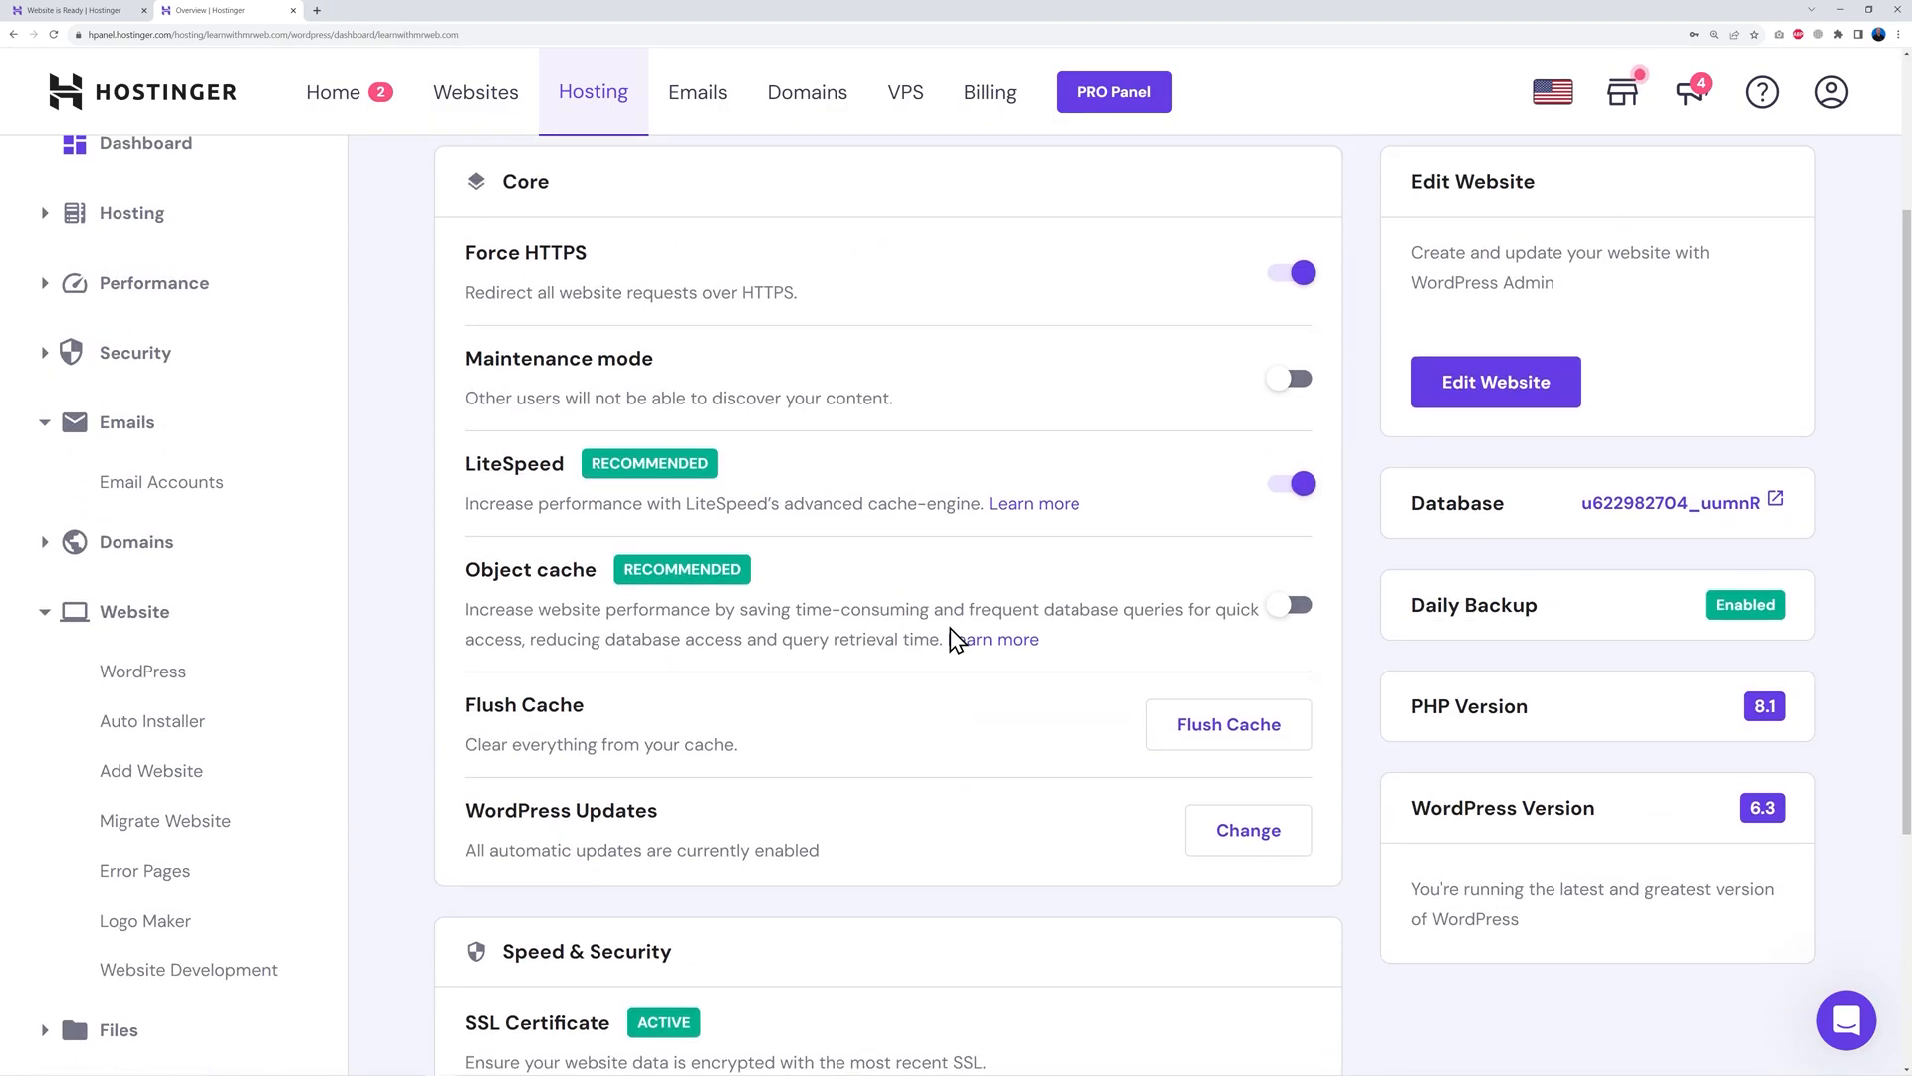
scroll(955, 639, "up", 1)
scroll(955, 638, "down", 5)
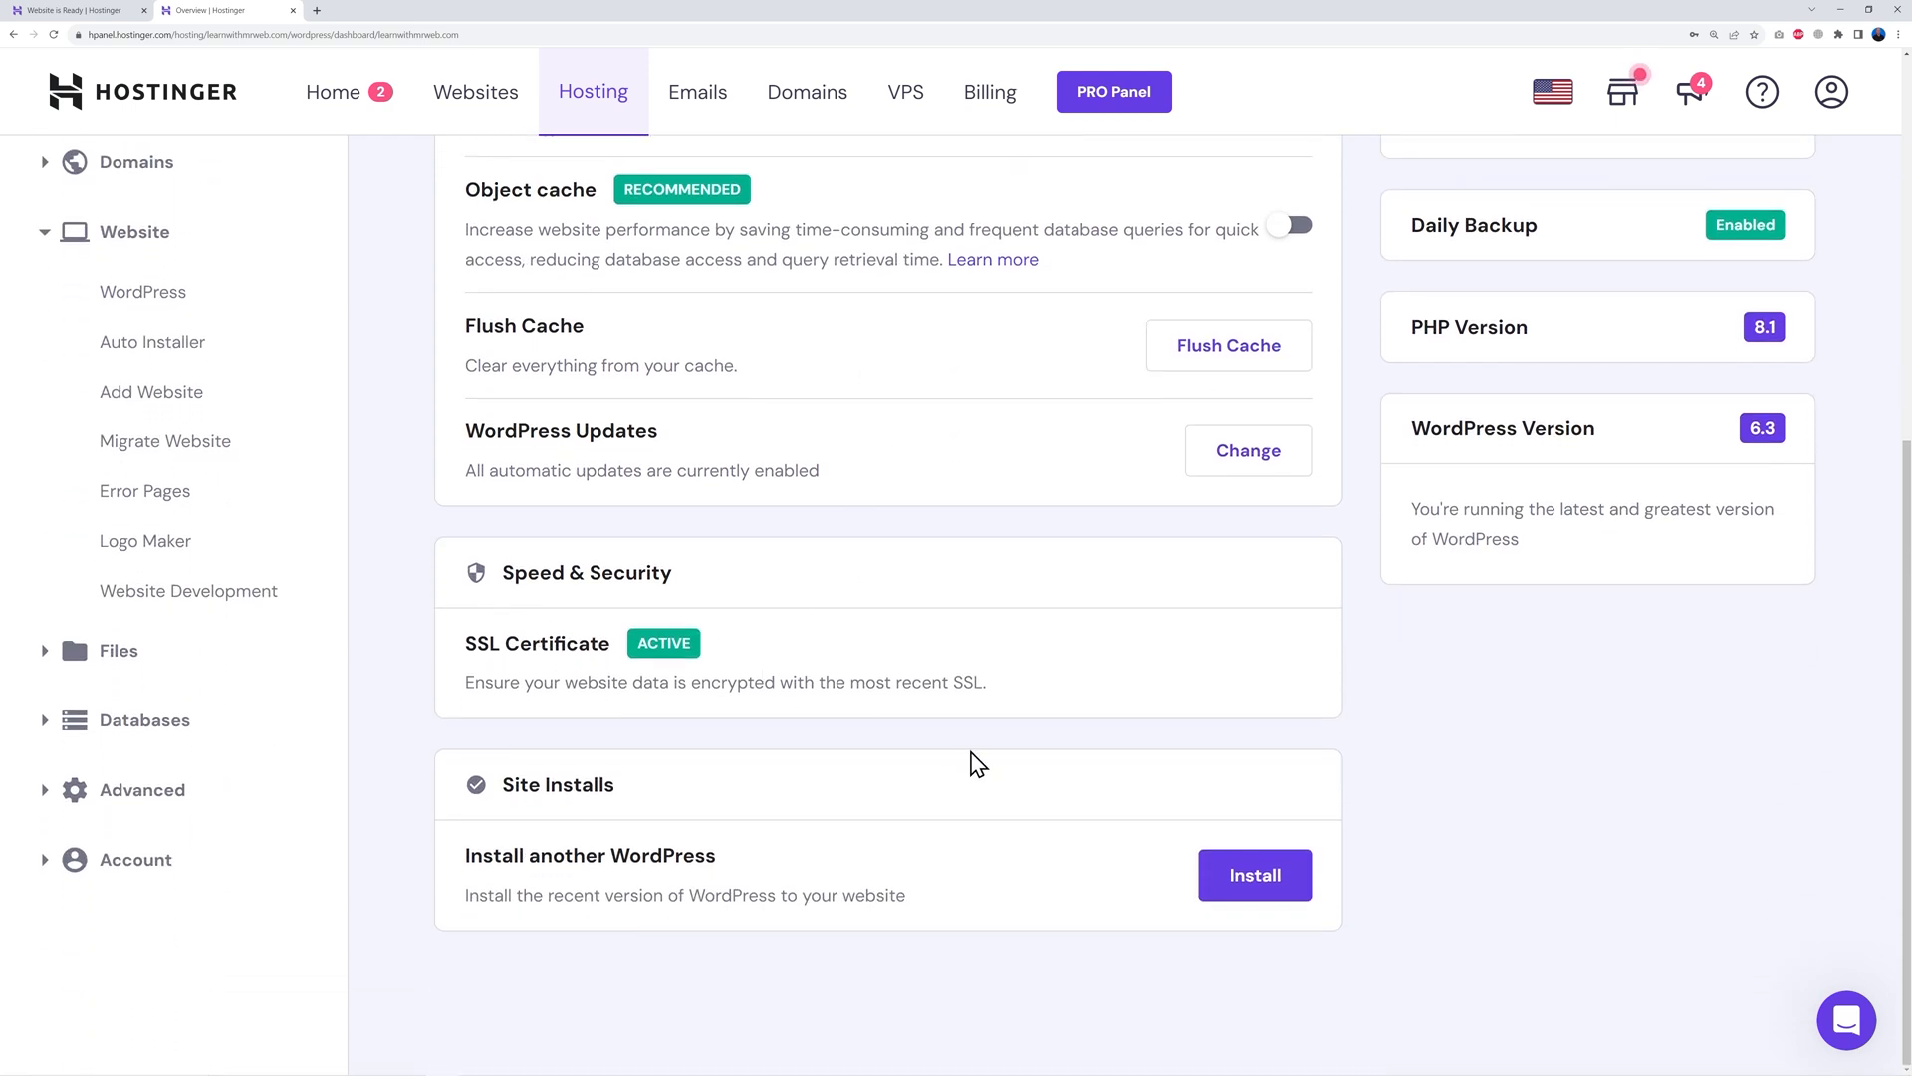
scroll(997, 774, "up", 7)
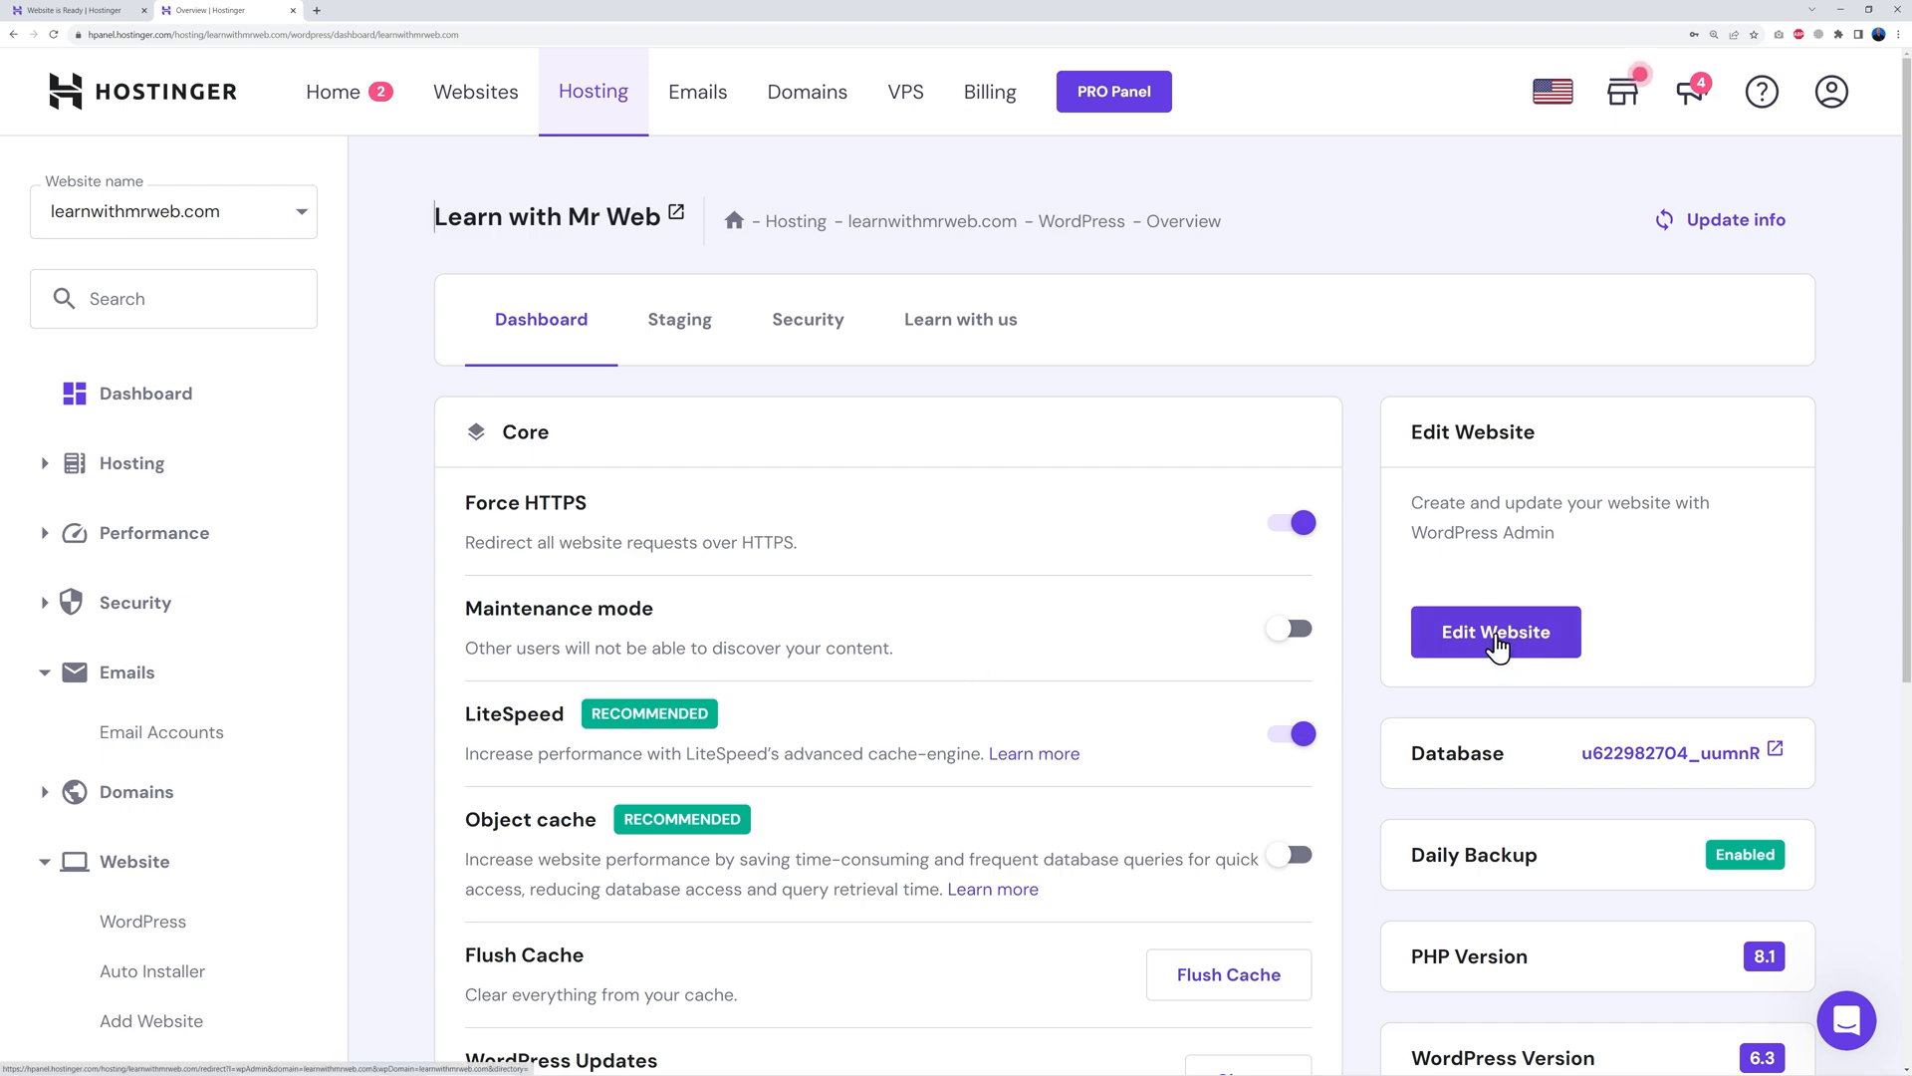
left_click(1495, 638)
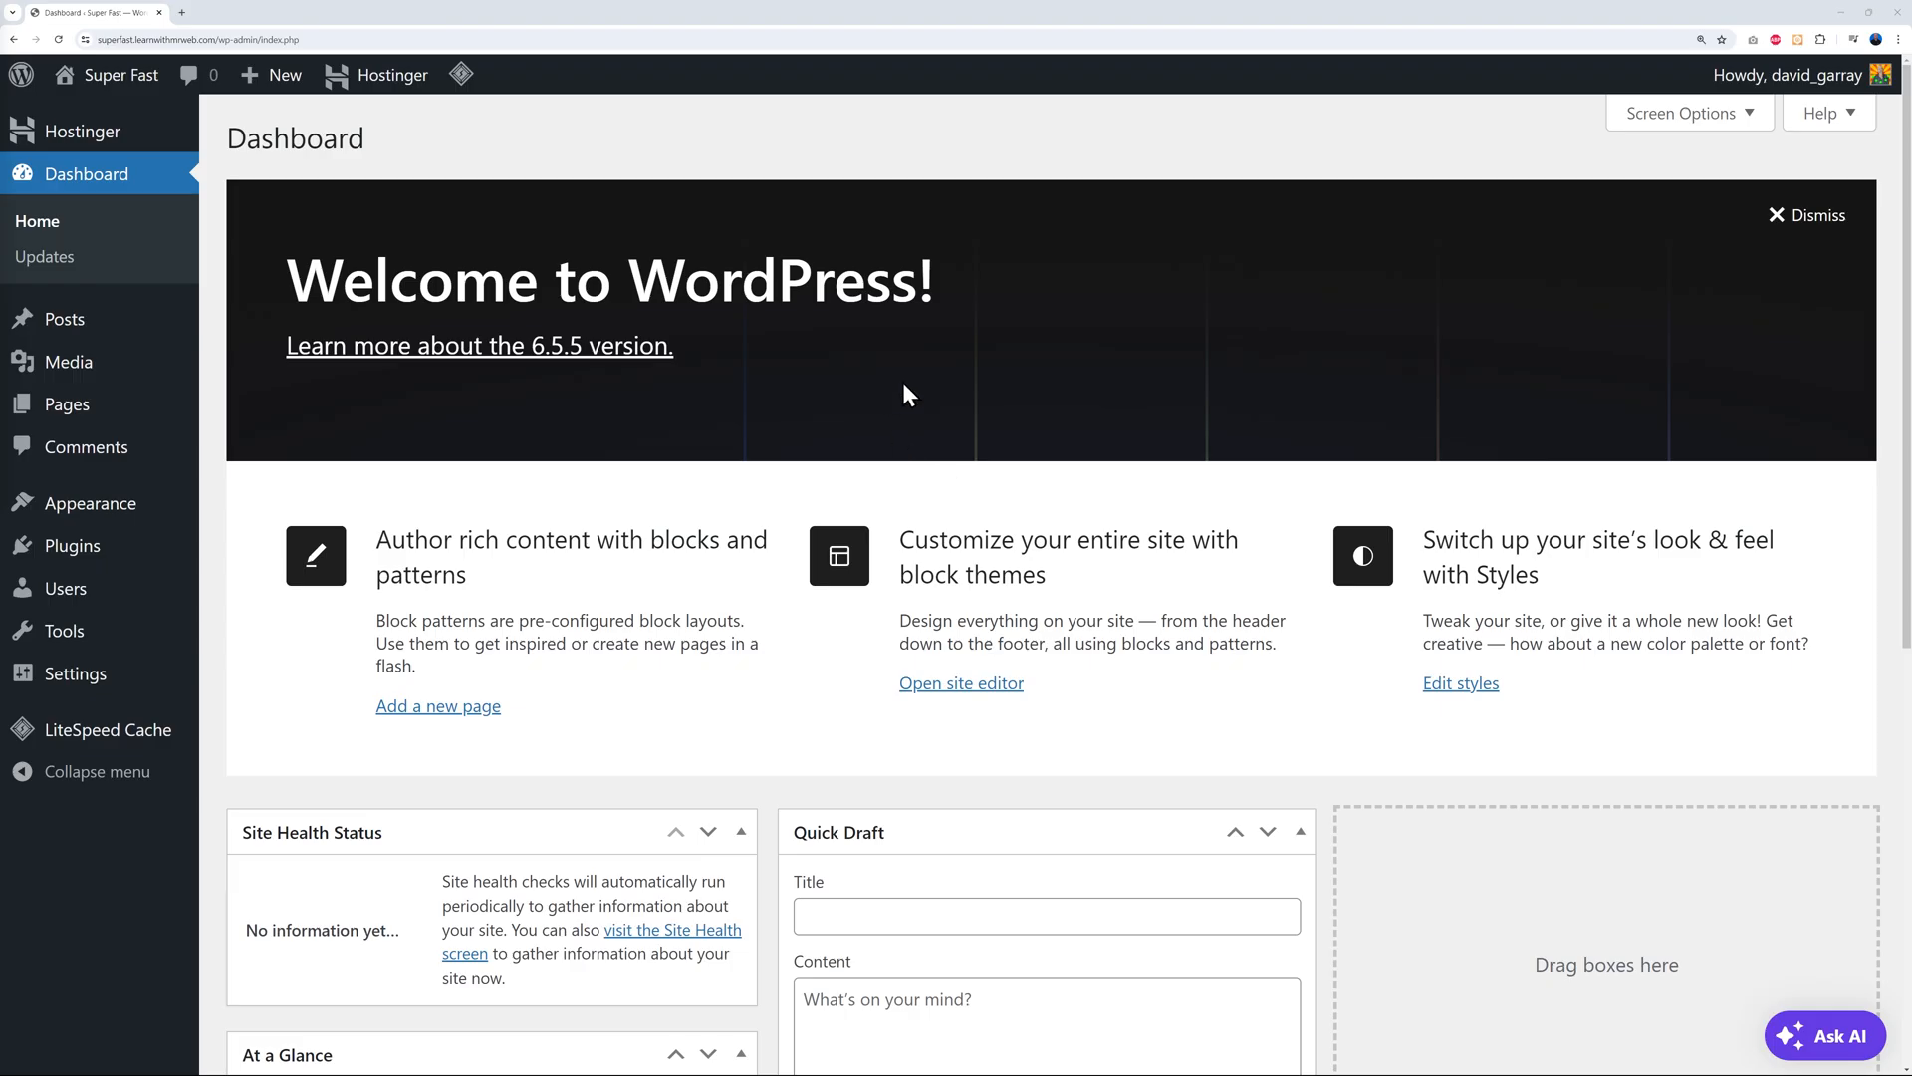
Open Visit Site in a new tab, scroll the default homepage, and return to the Dashboard
mouse_move(80, 77)
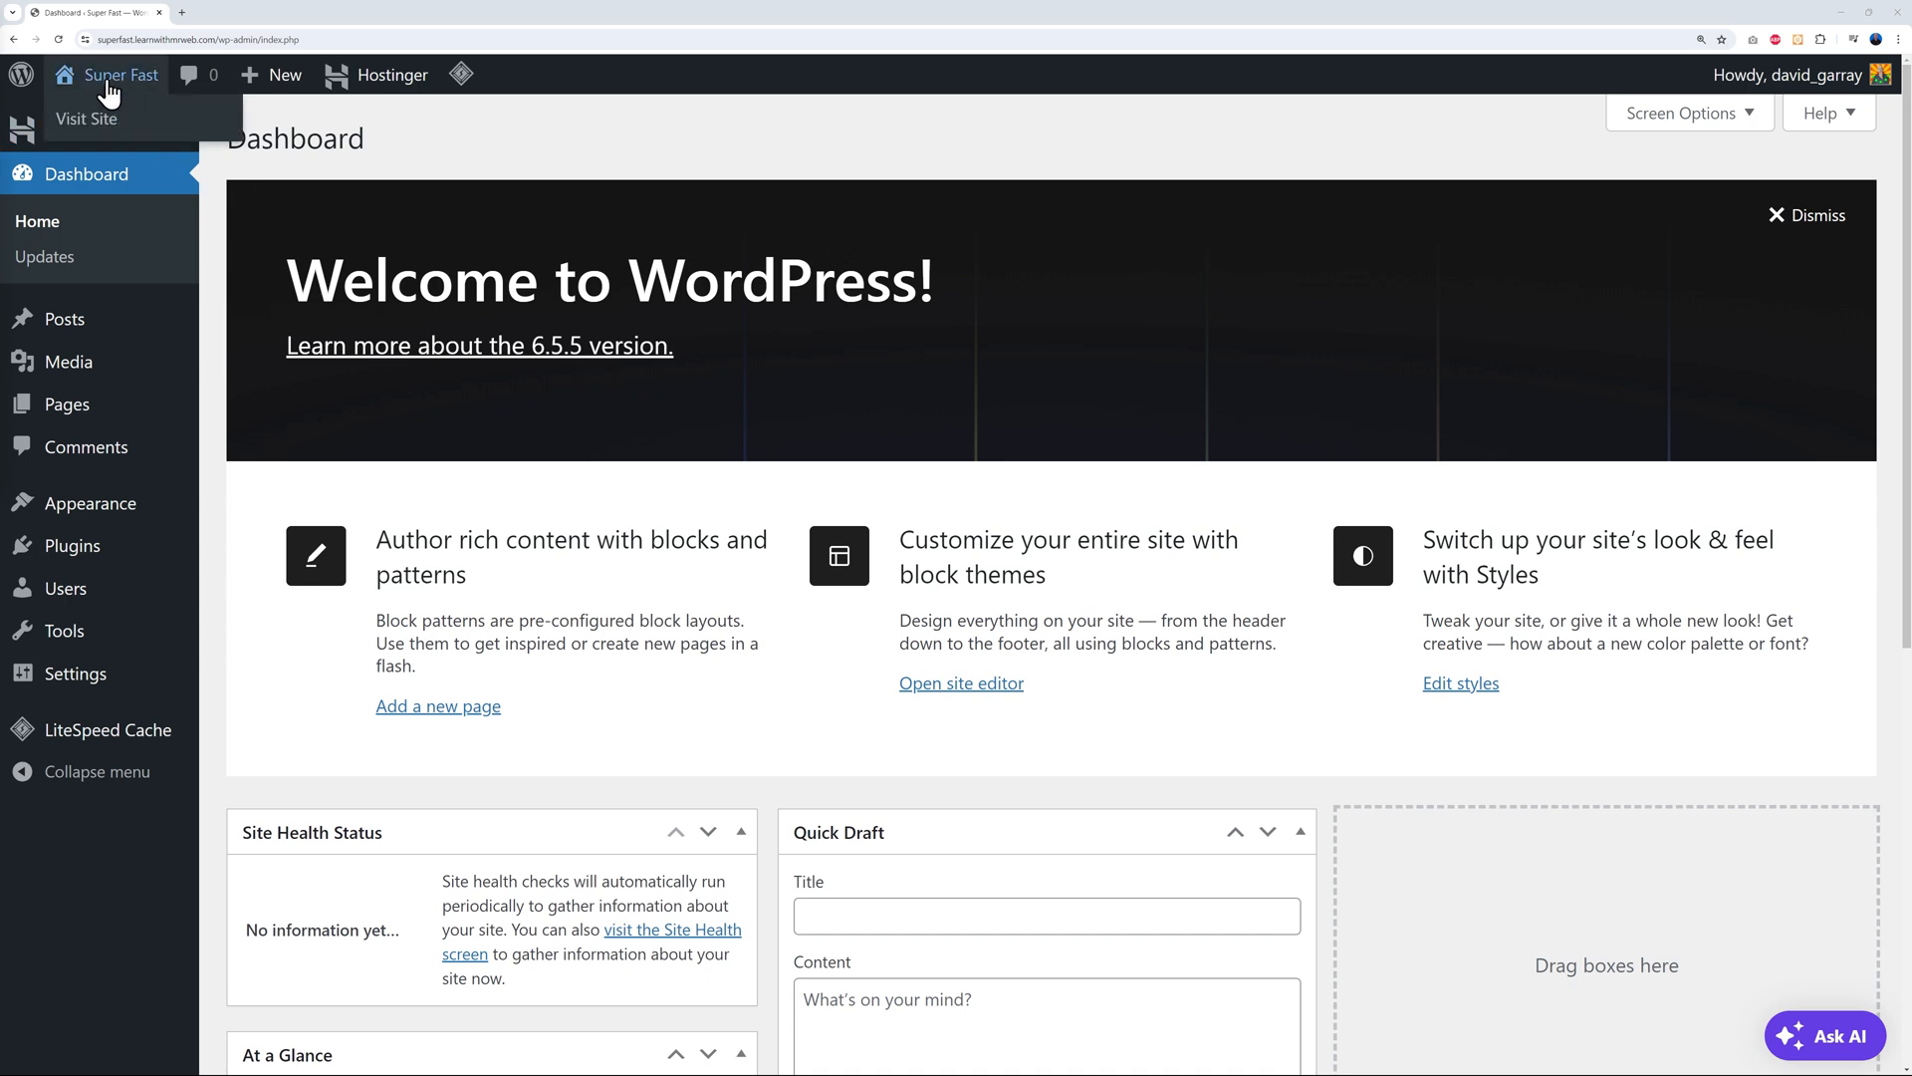
right_click(102, 120)
left_click(117, 130)
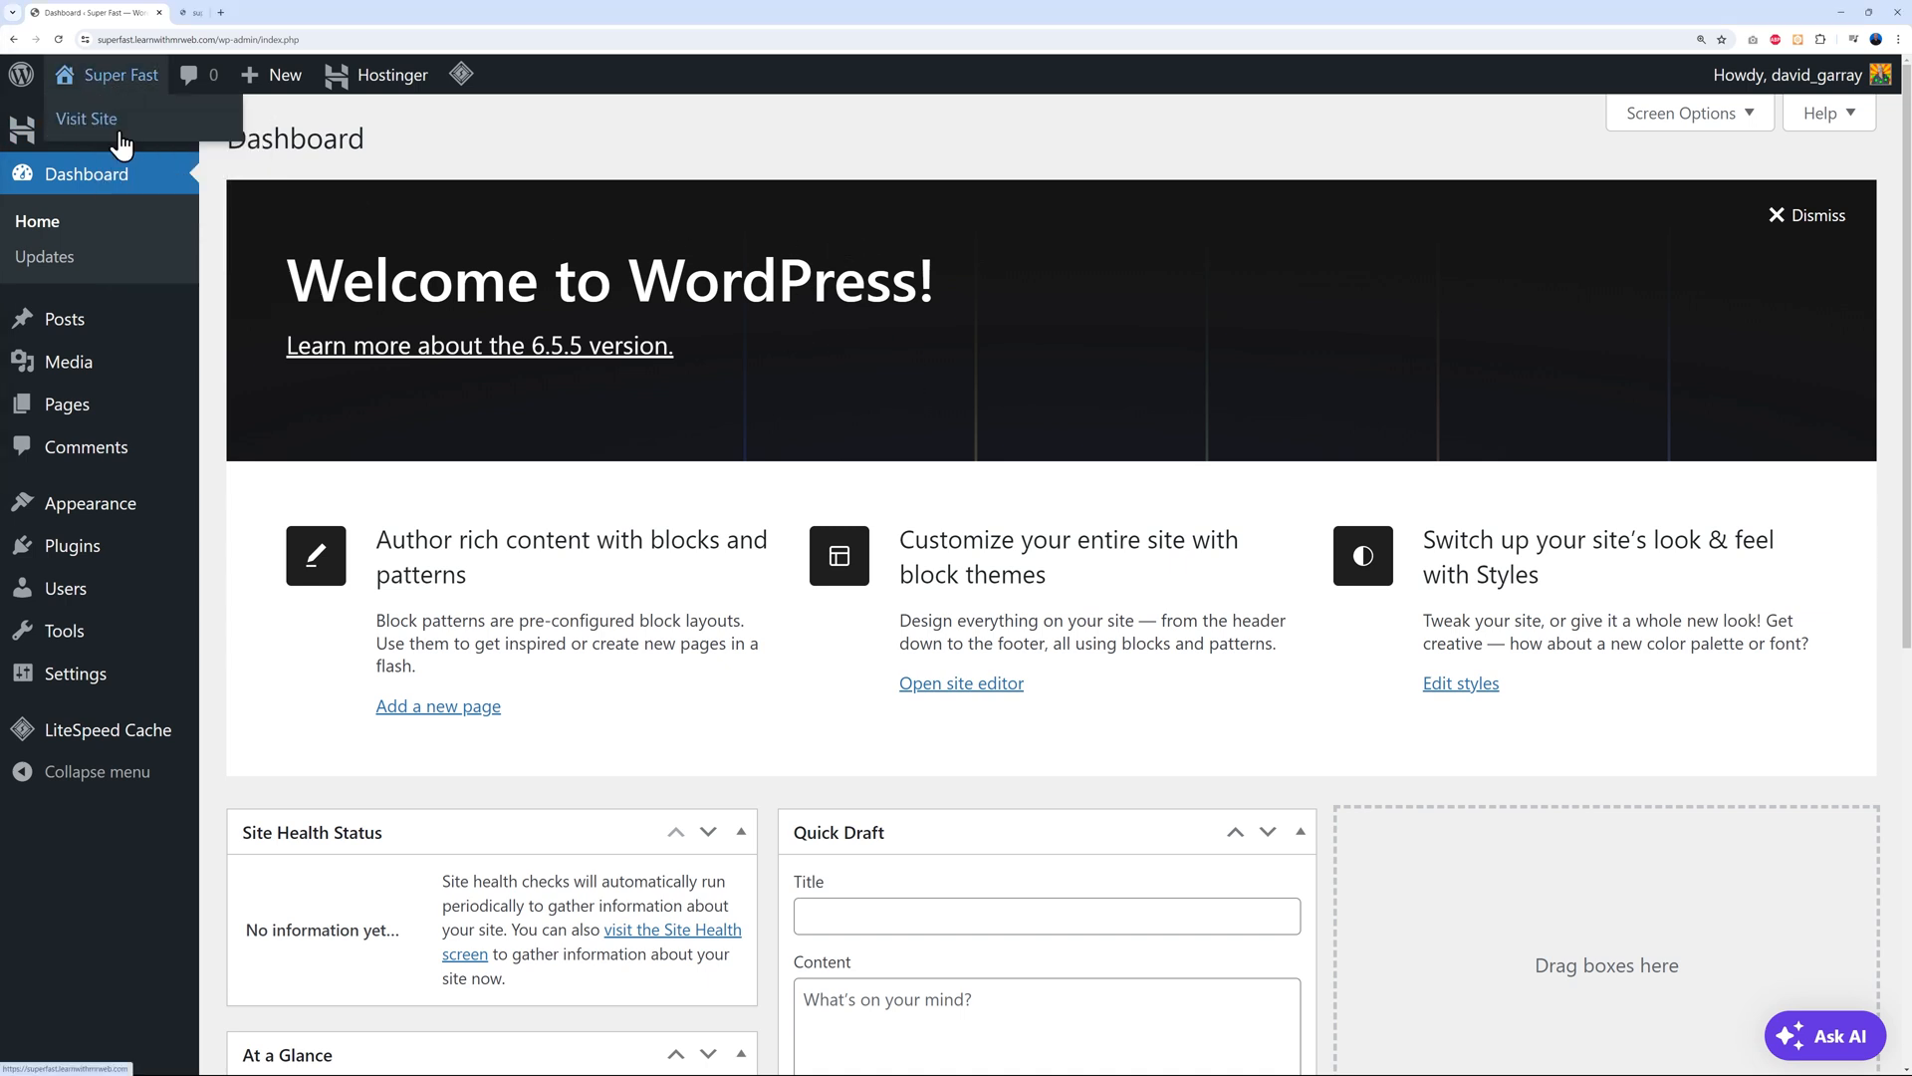
left_click(235, 18)
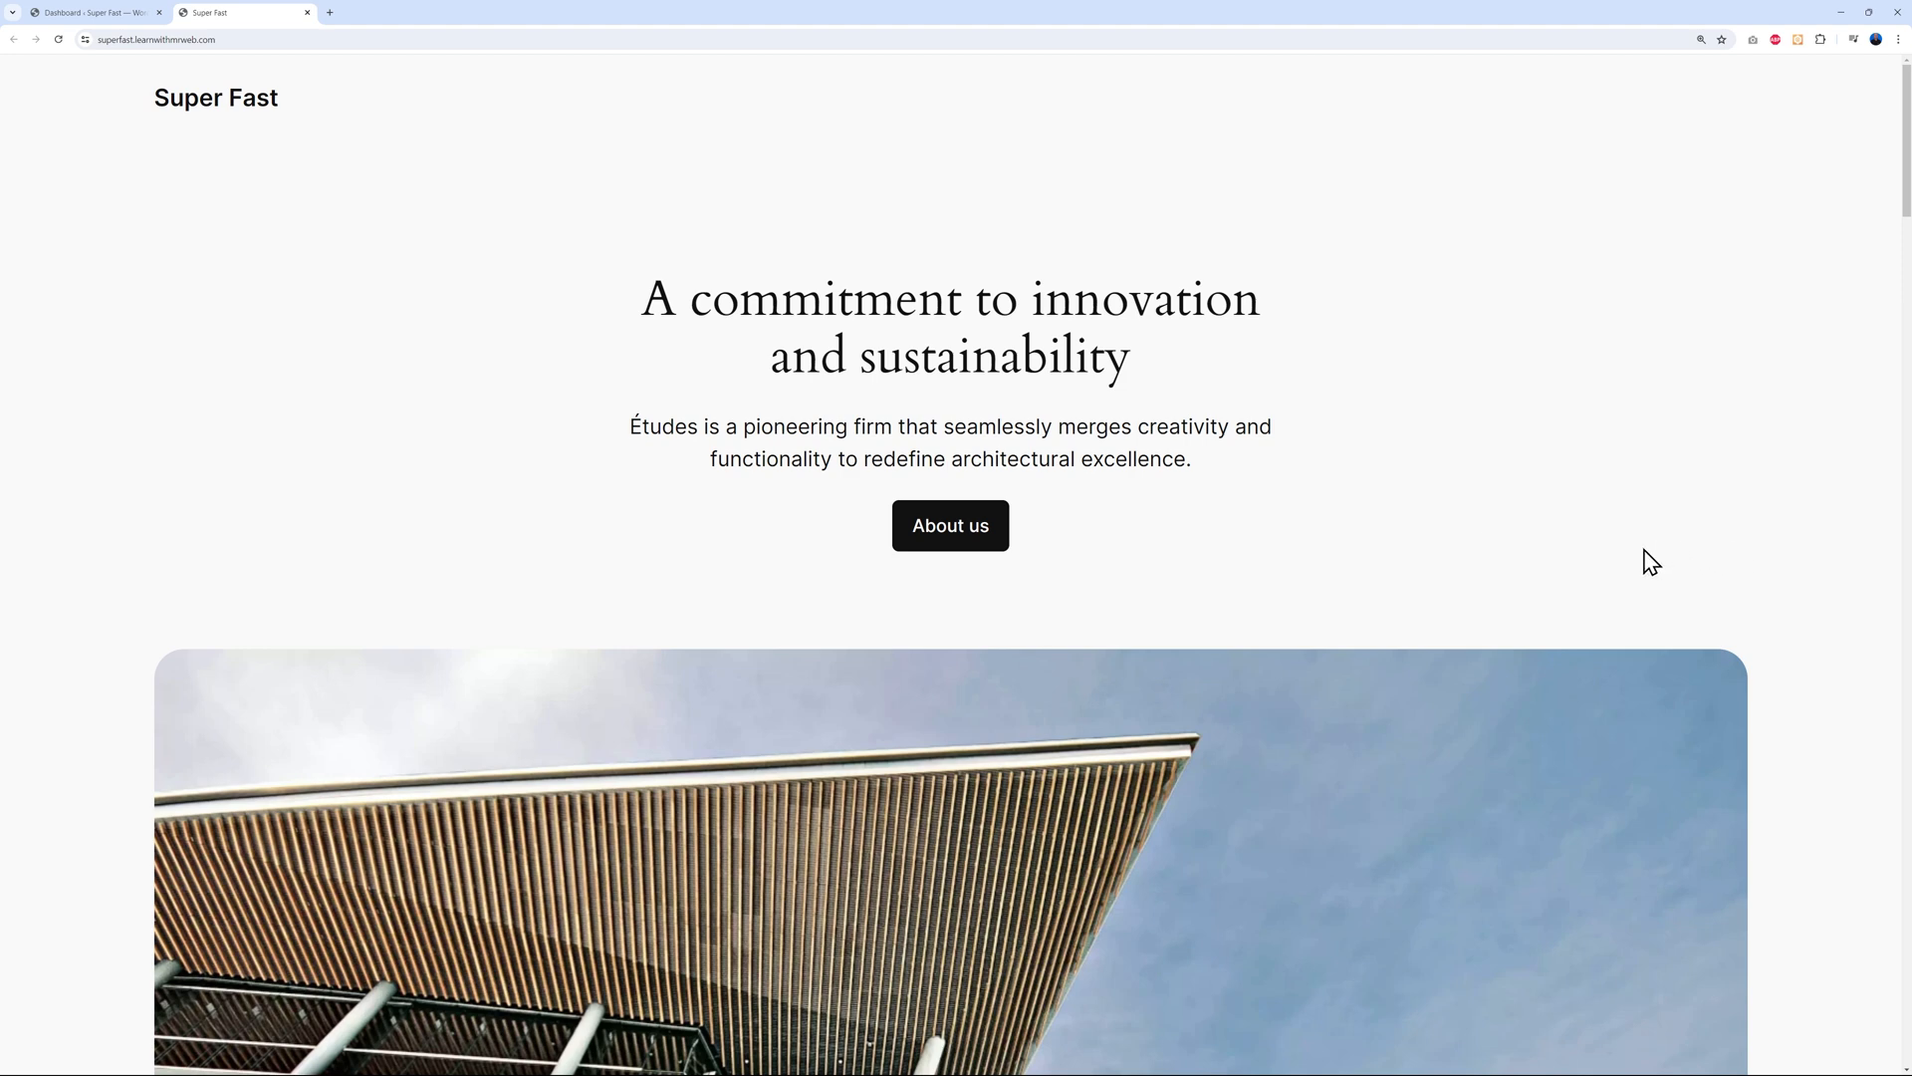
scroll(1651, 562, "down", 10)
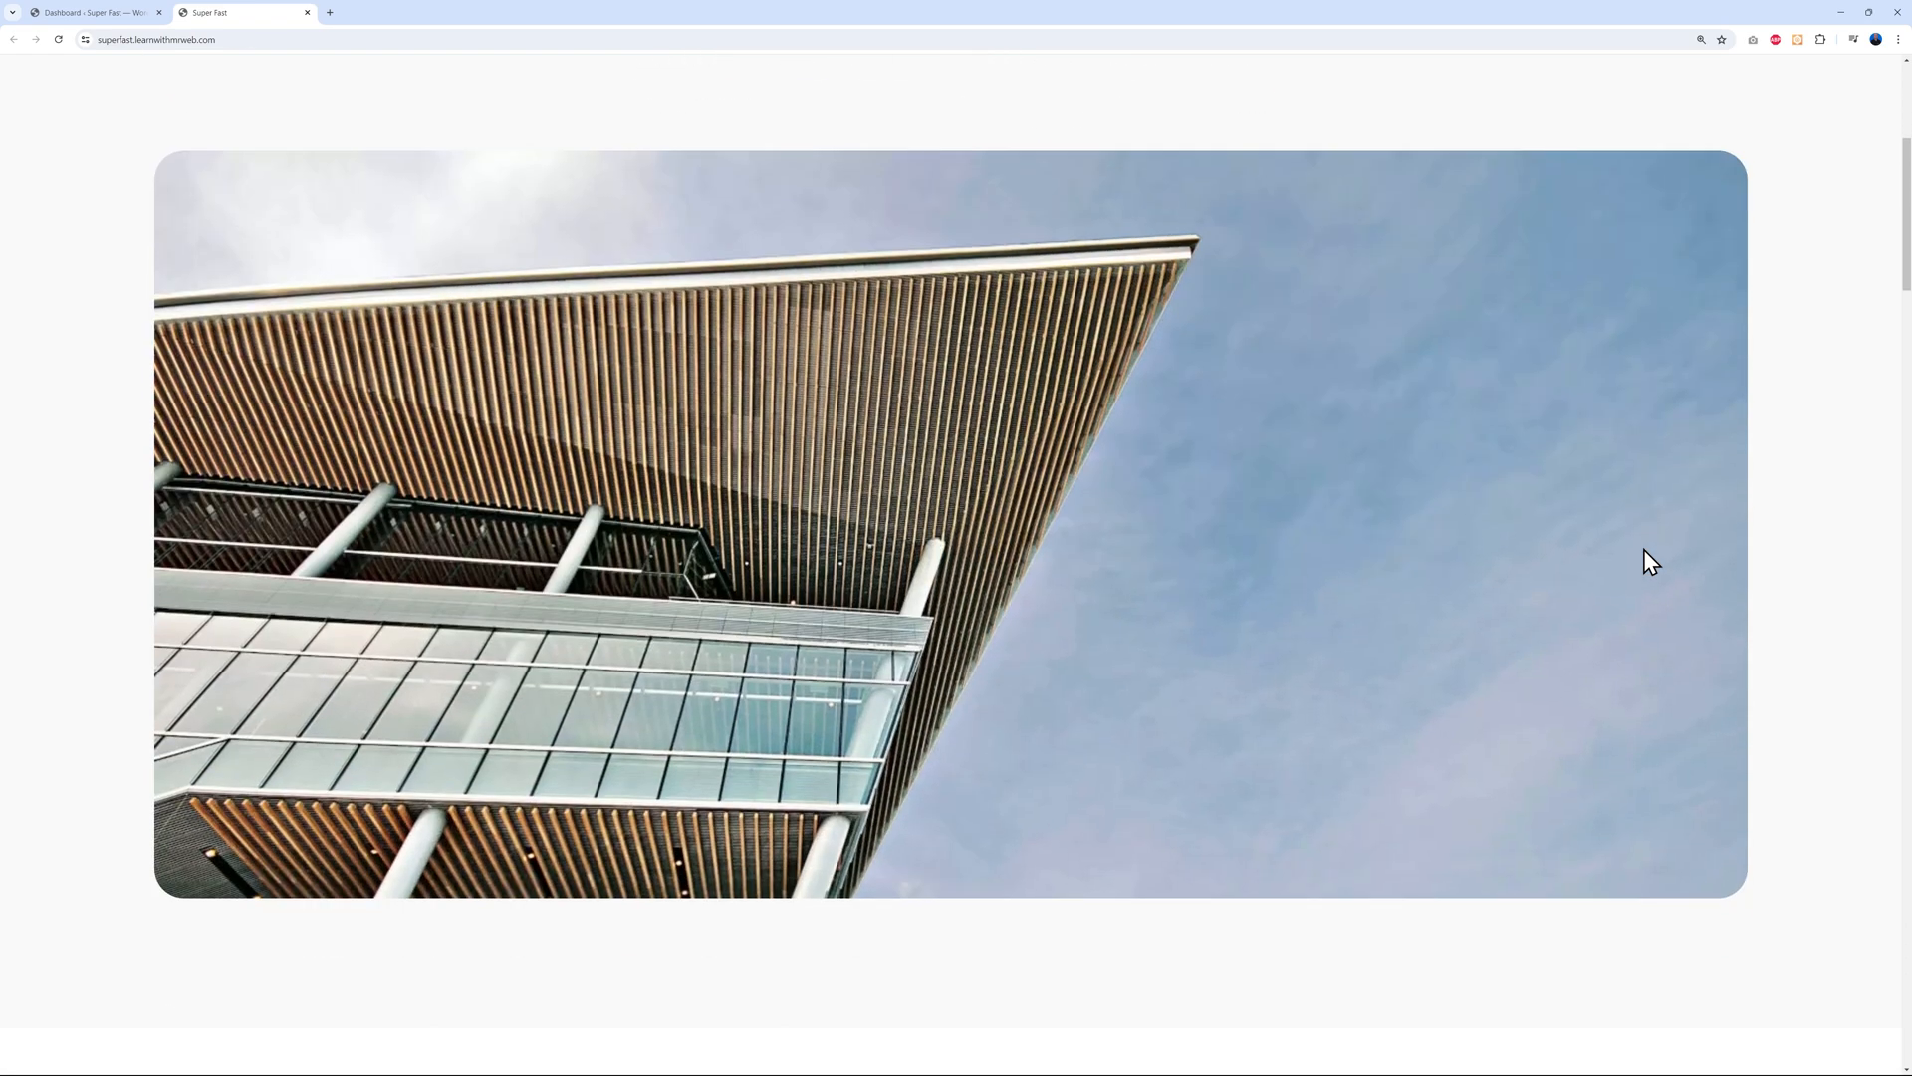
scroll(1651, 563, "down", 3)
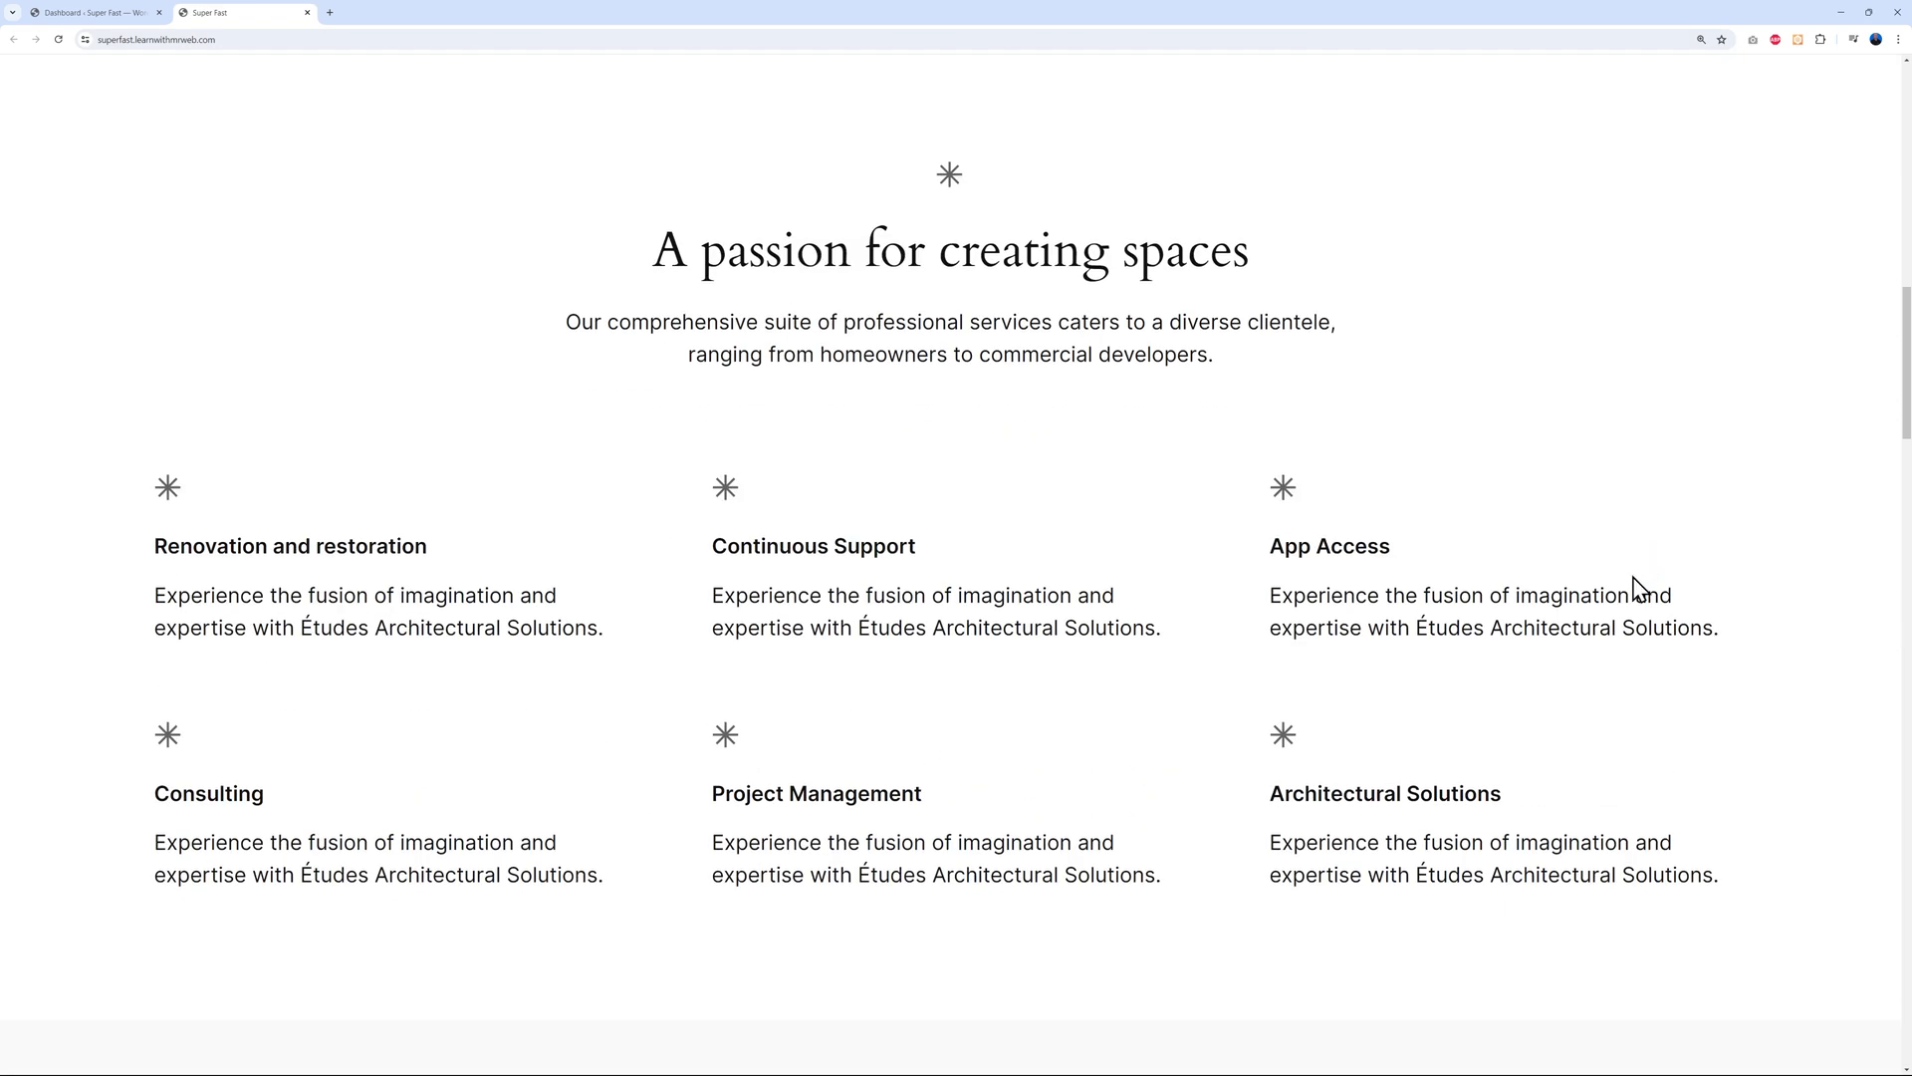
scroll(1636, 619, "up", 13)
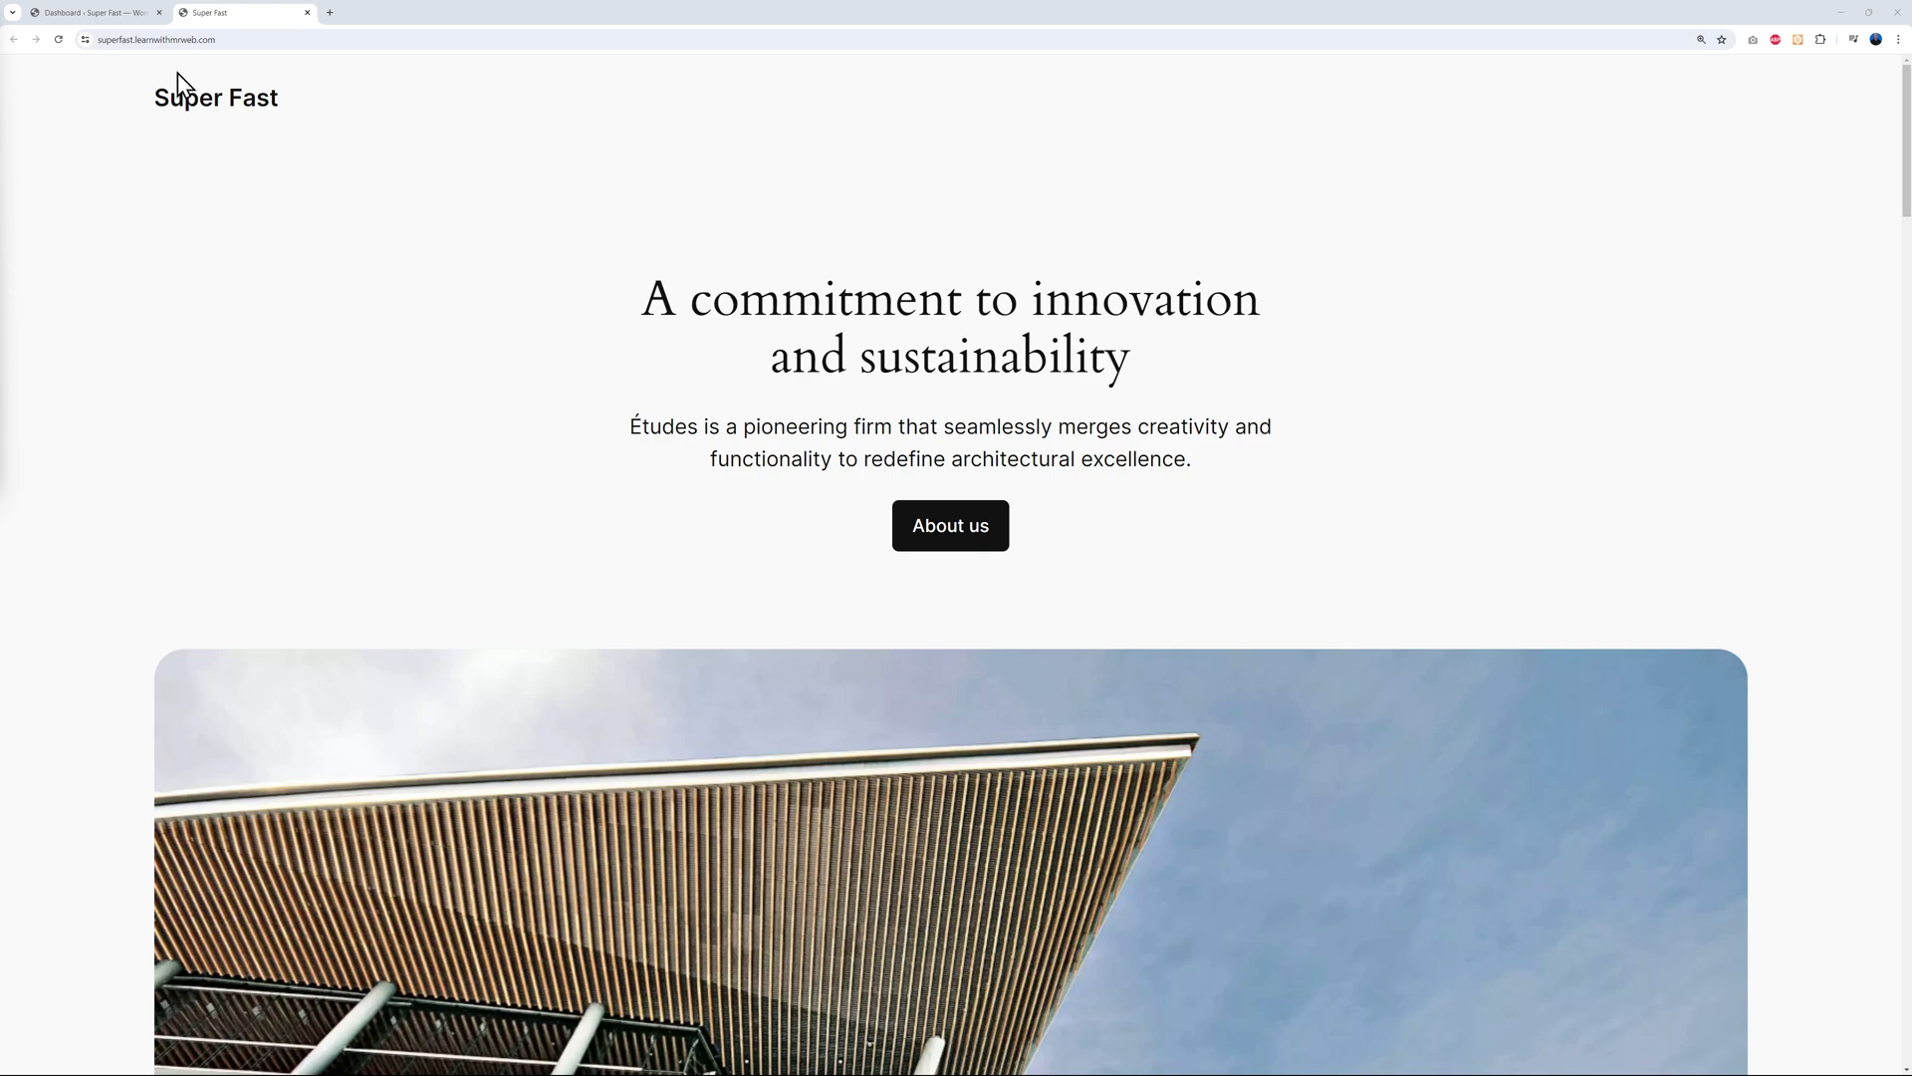
left_click(104, 20)
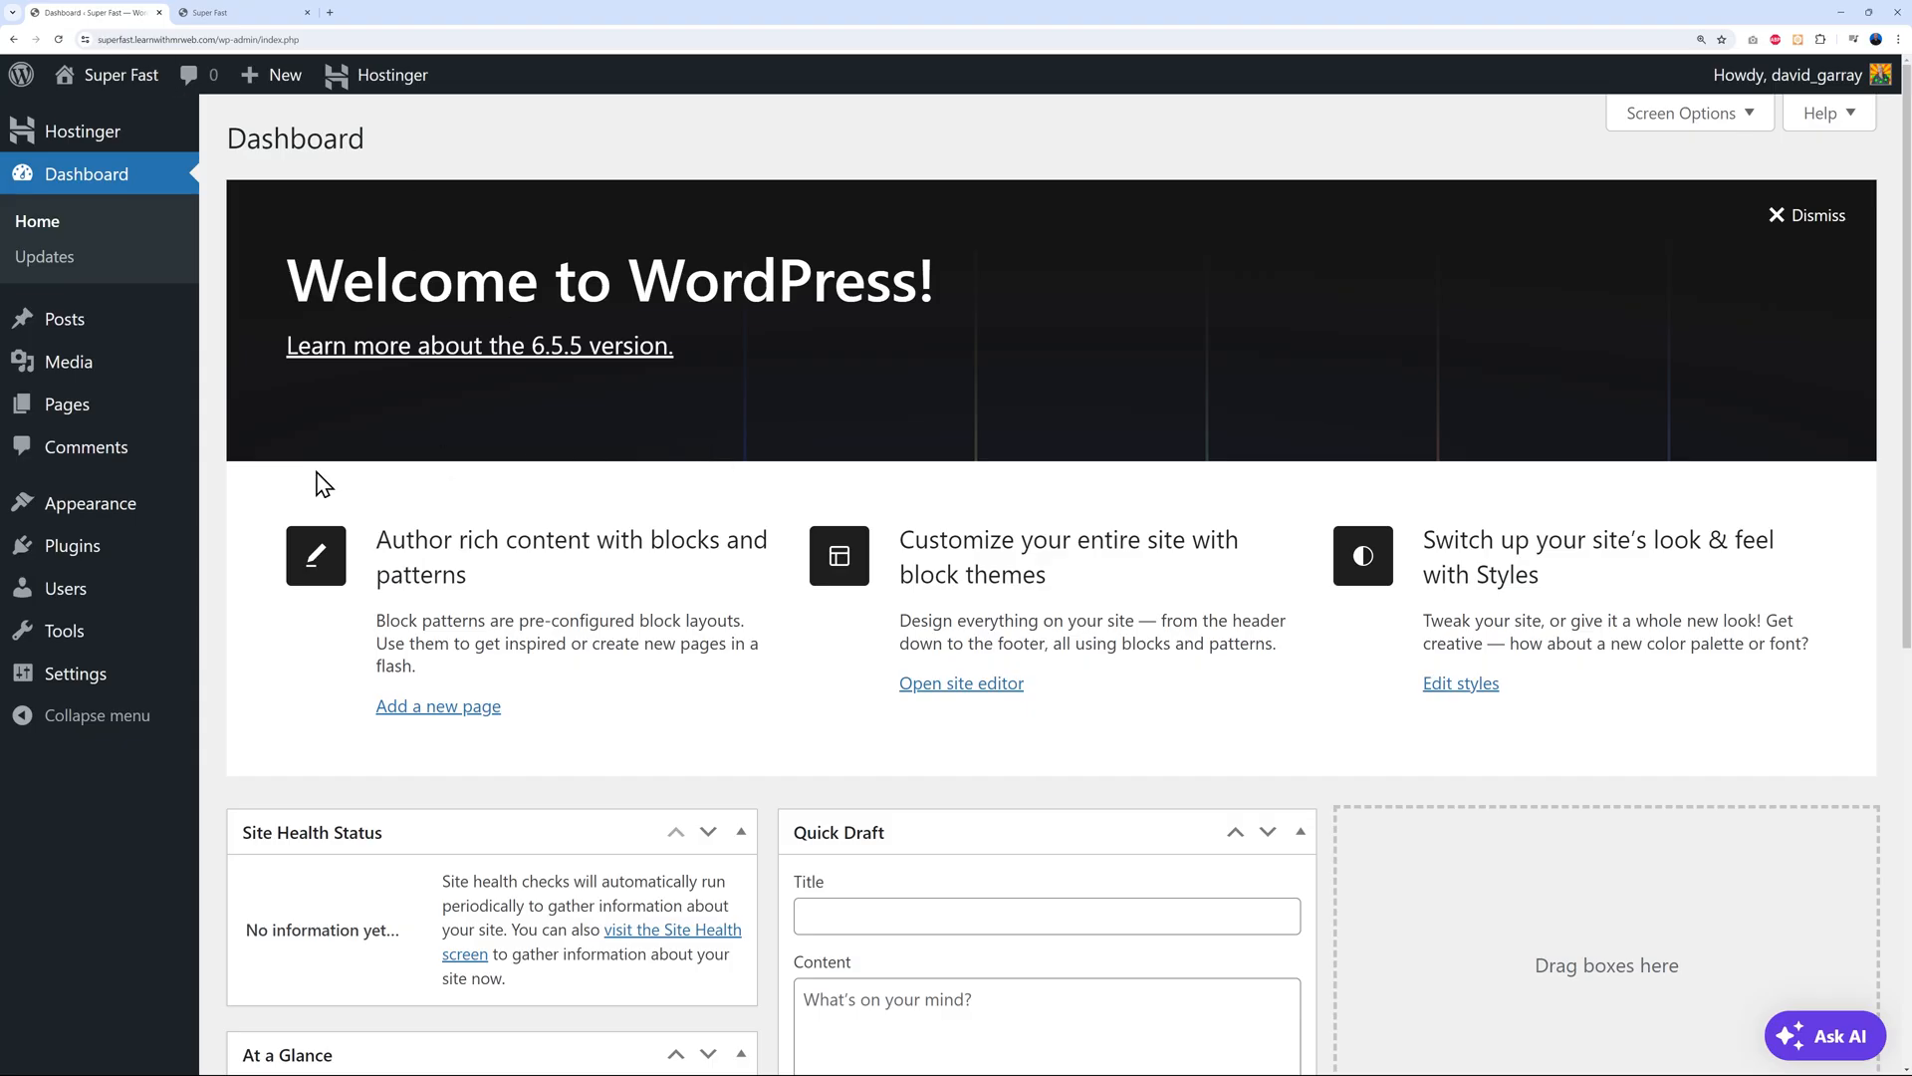
Search Add New Theme for 'spectra one', then install and activate the Spectra One theme
mouse_move(84, 510)
left_click(250, 508)
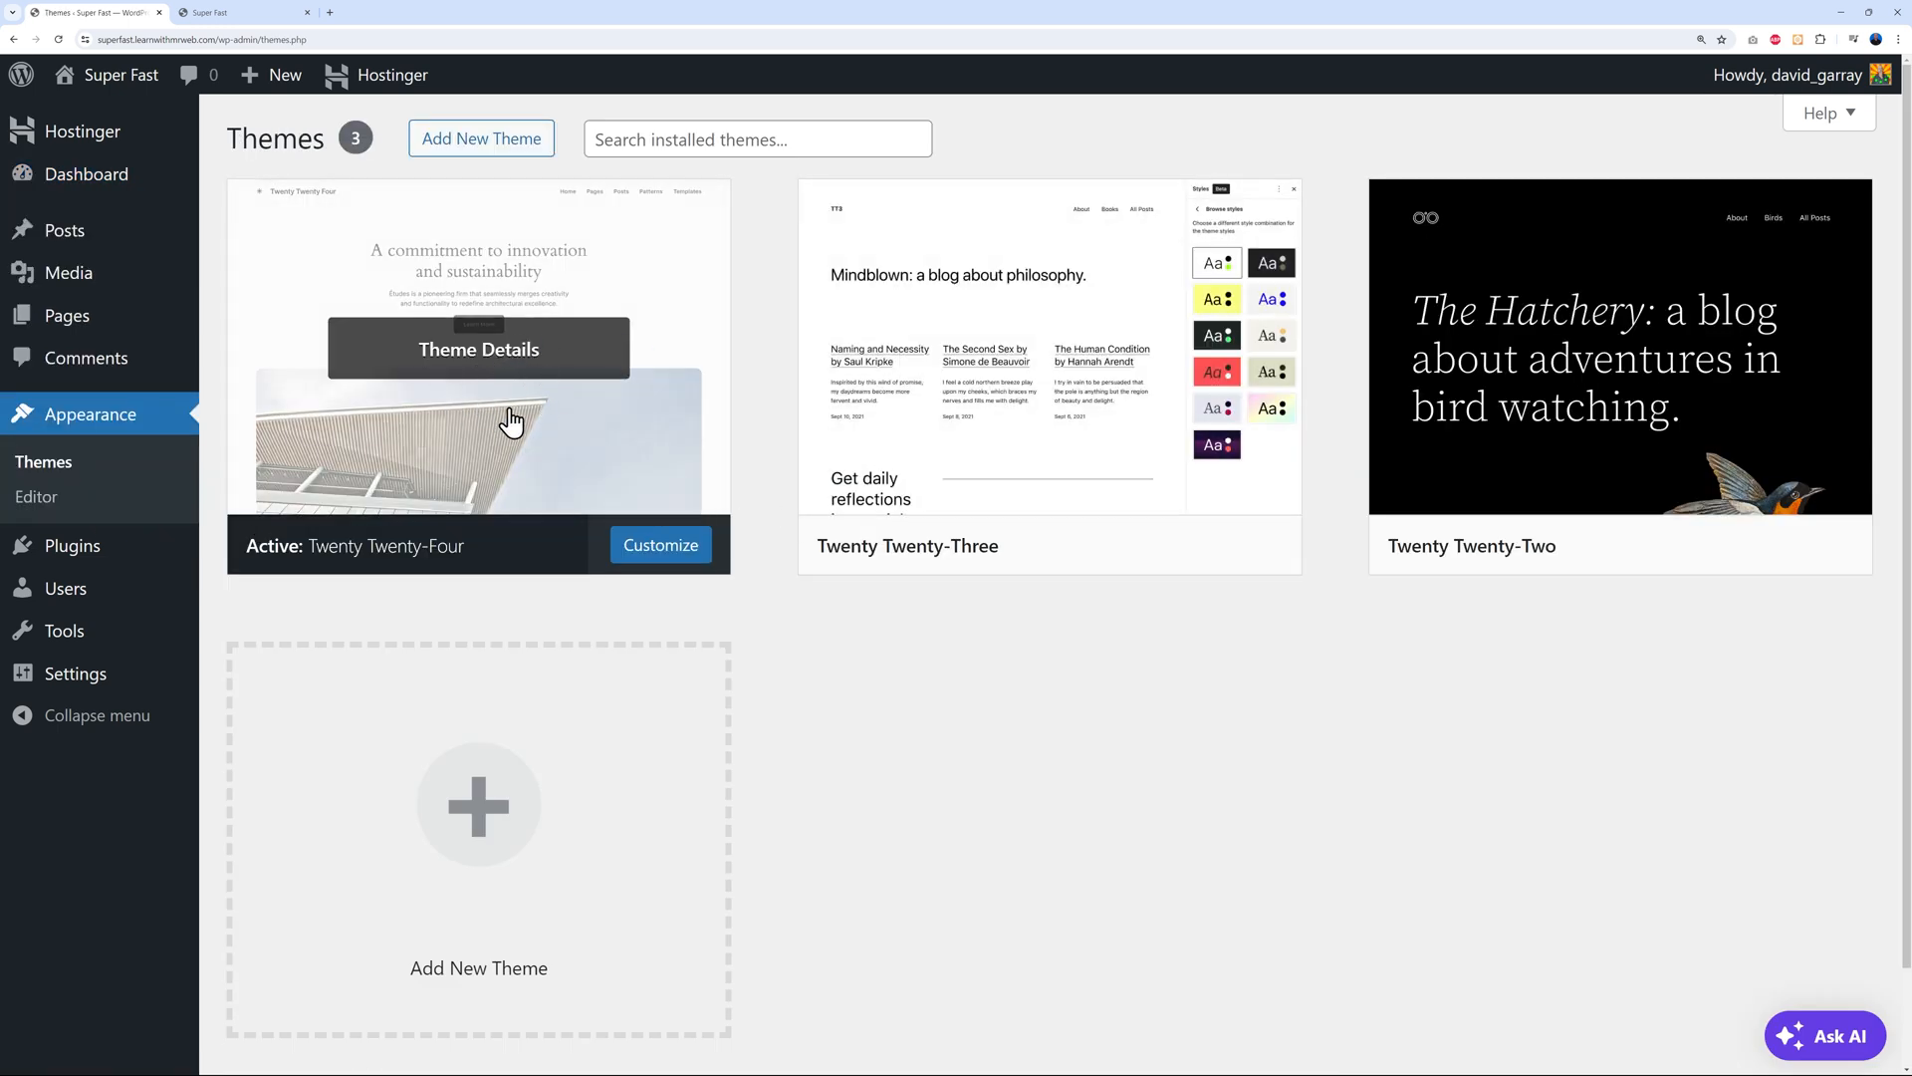
left_click(495, 142)
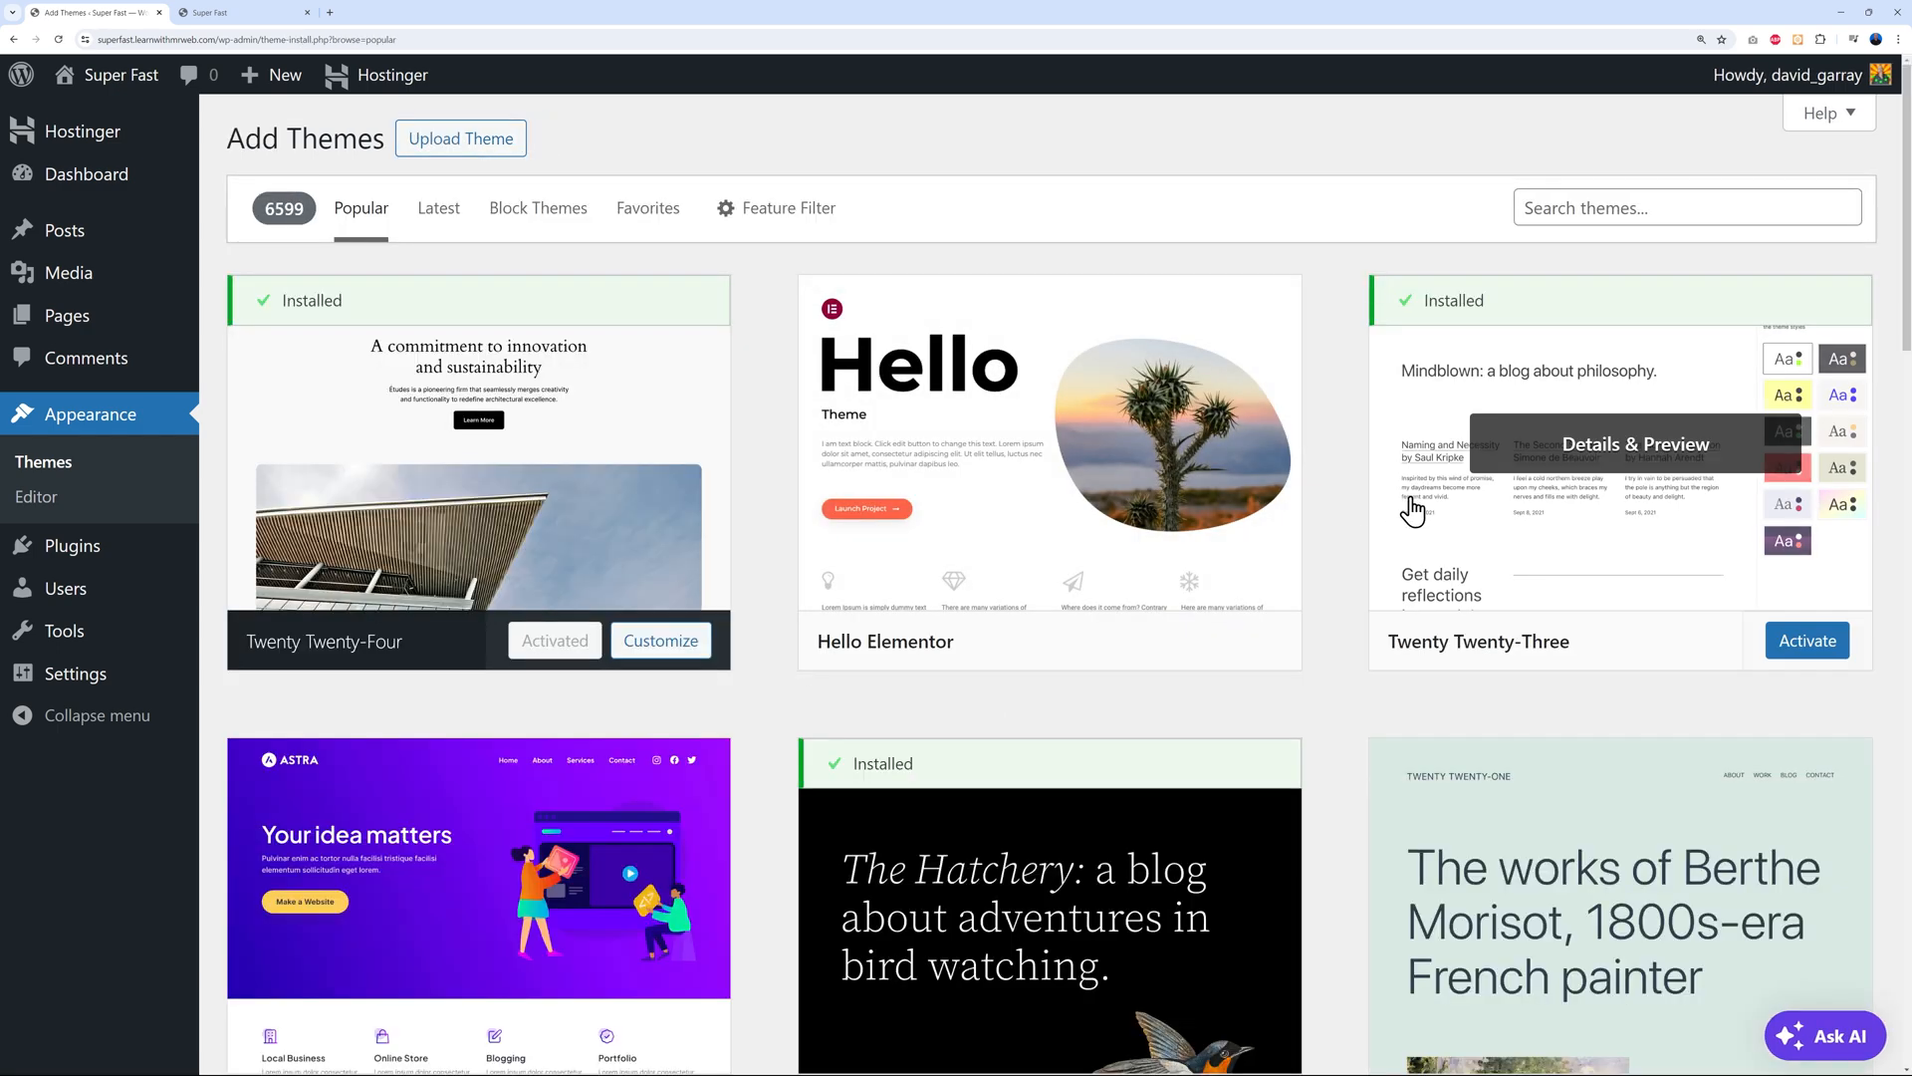
scroll(1348, 519, "down", 2)
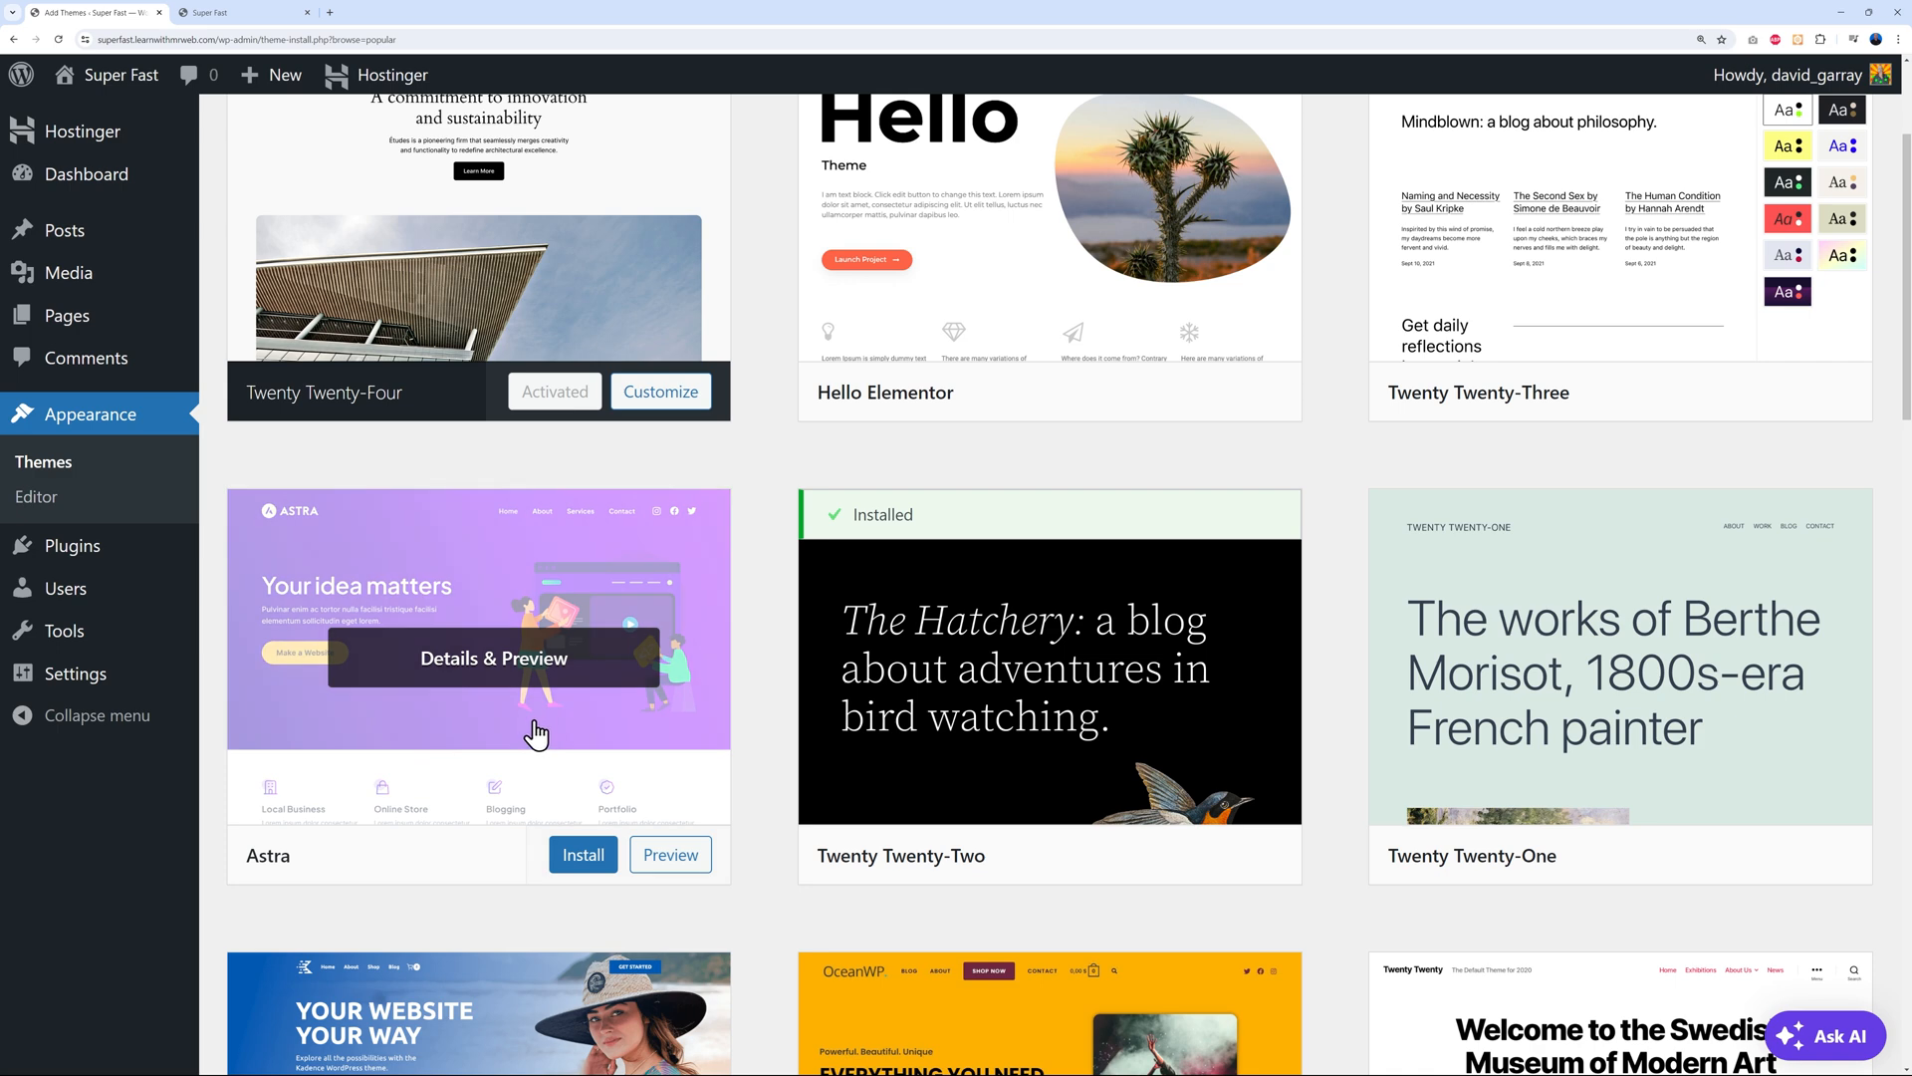
scroll(538, 735, "up", 3)
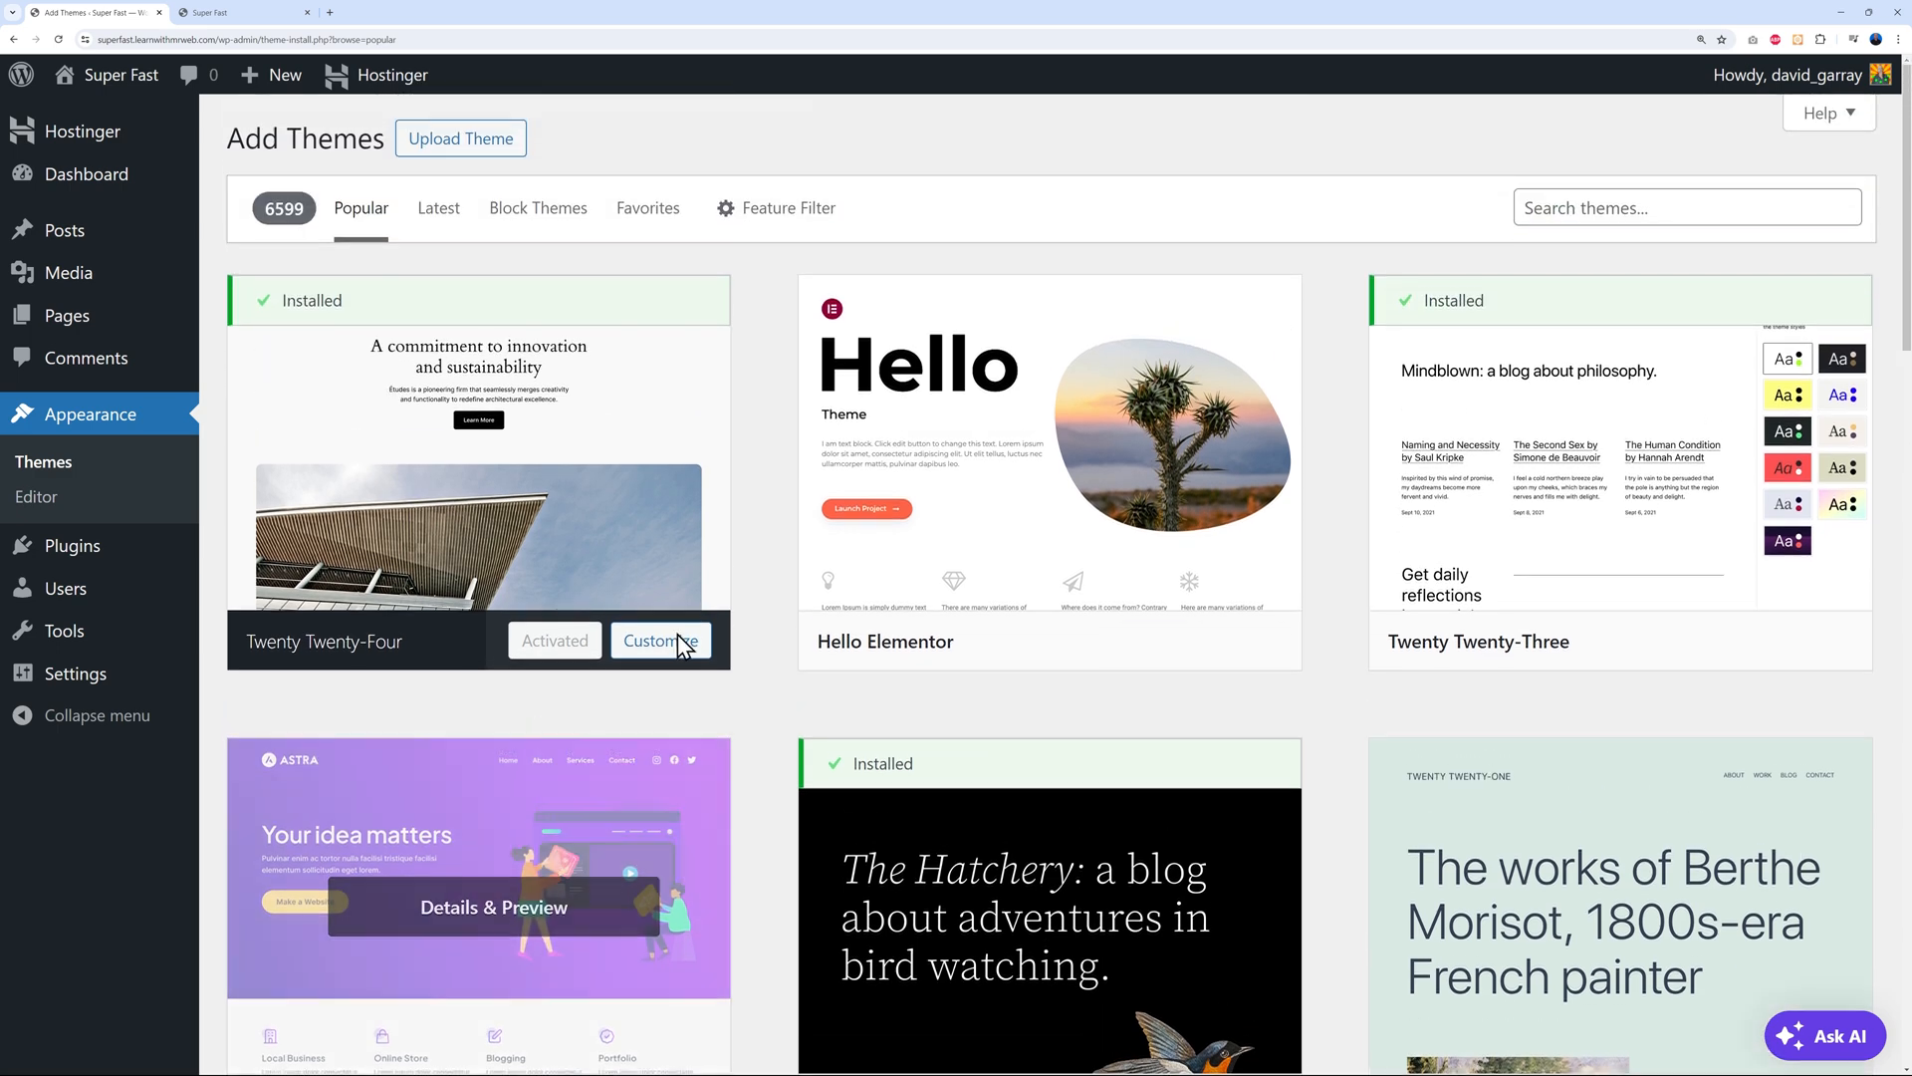
left_click(1544, 214)
type("spectra one")
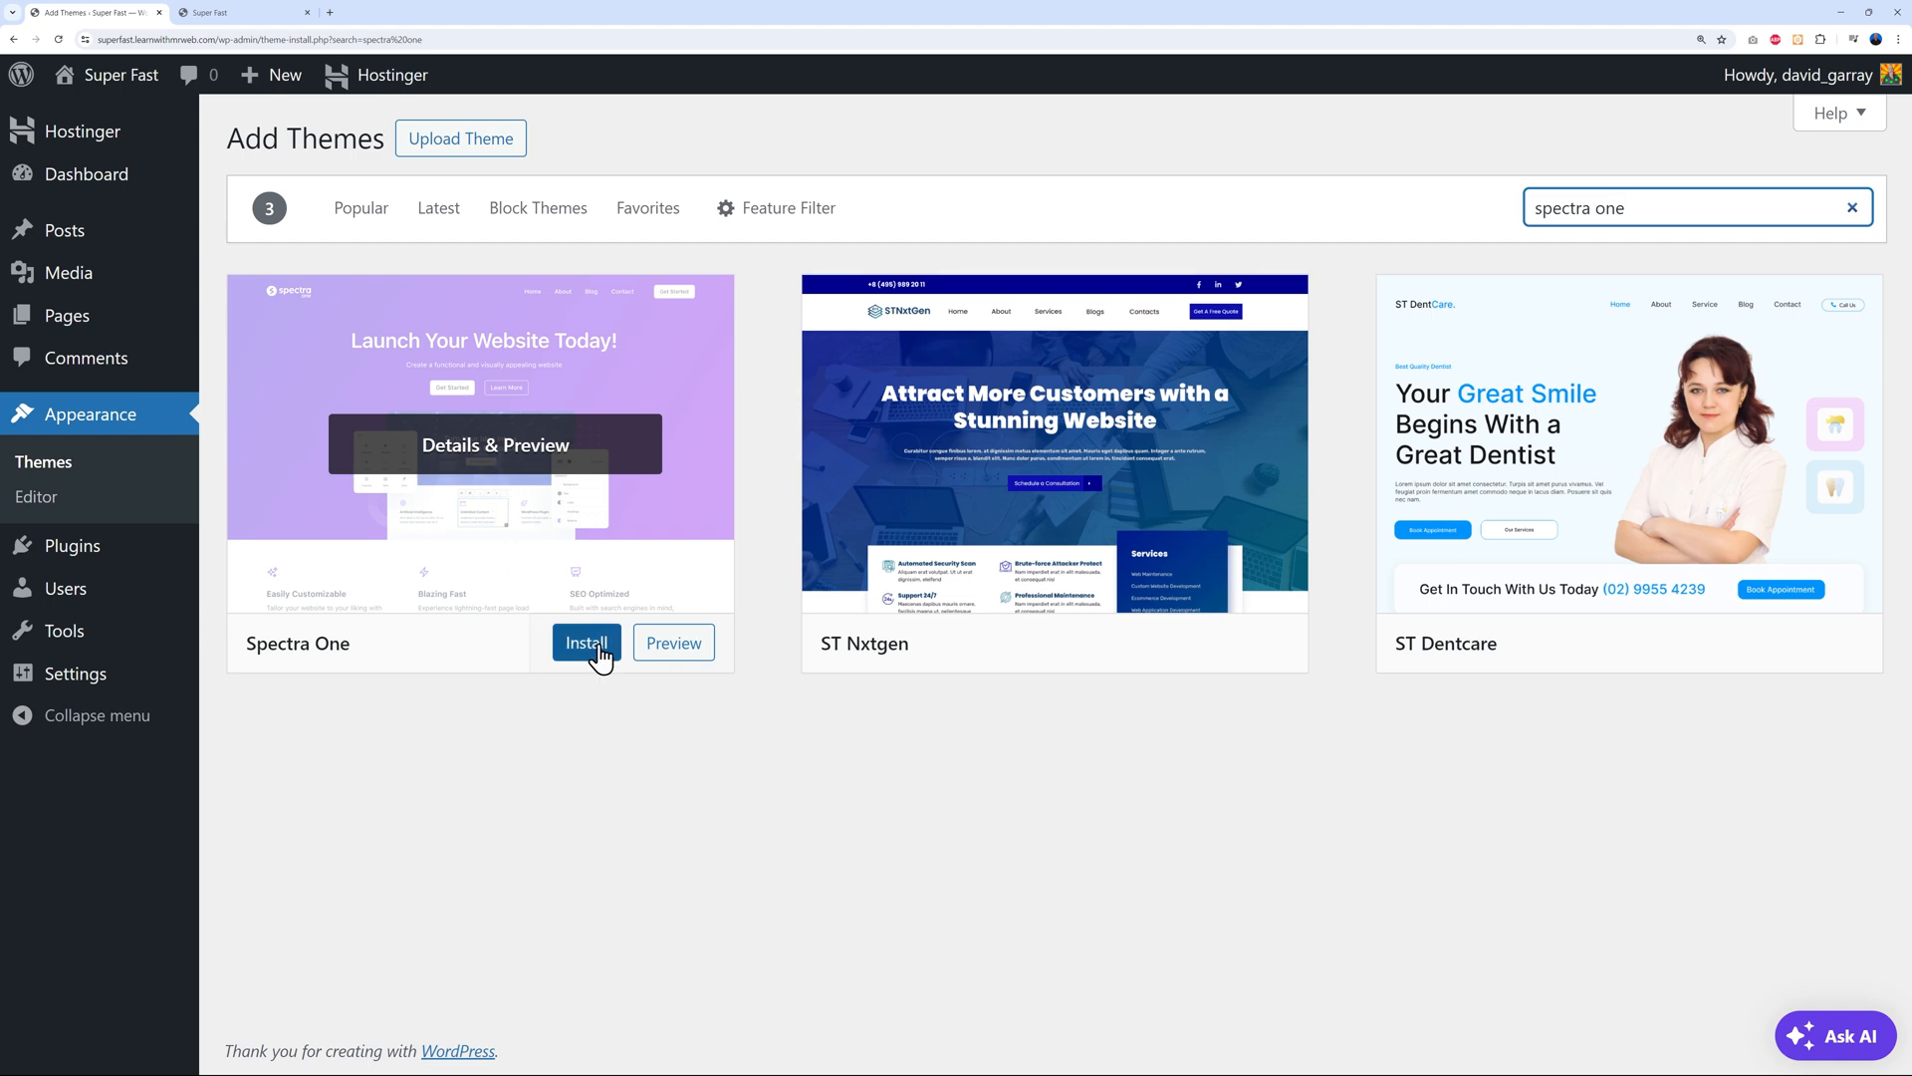
left_click(596, 645)
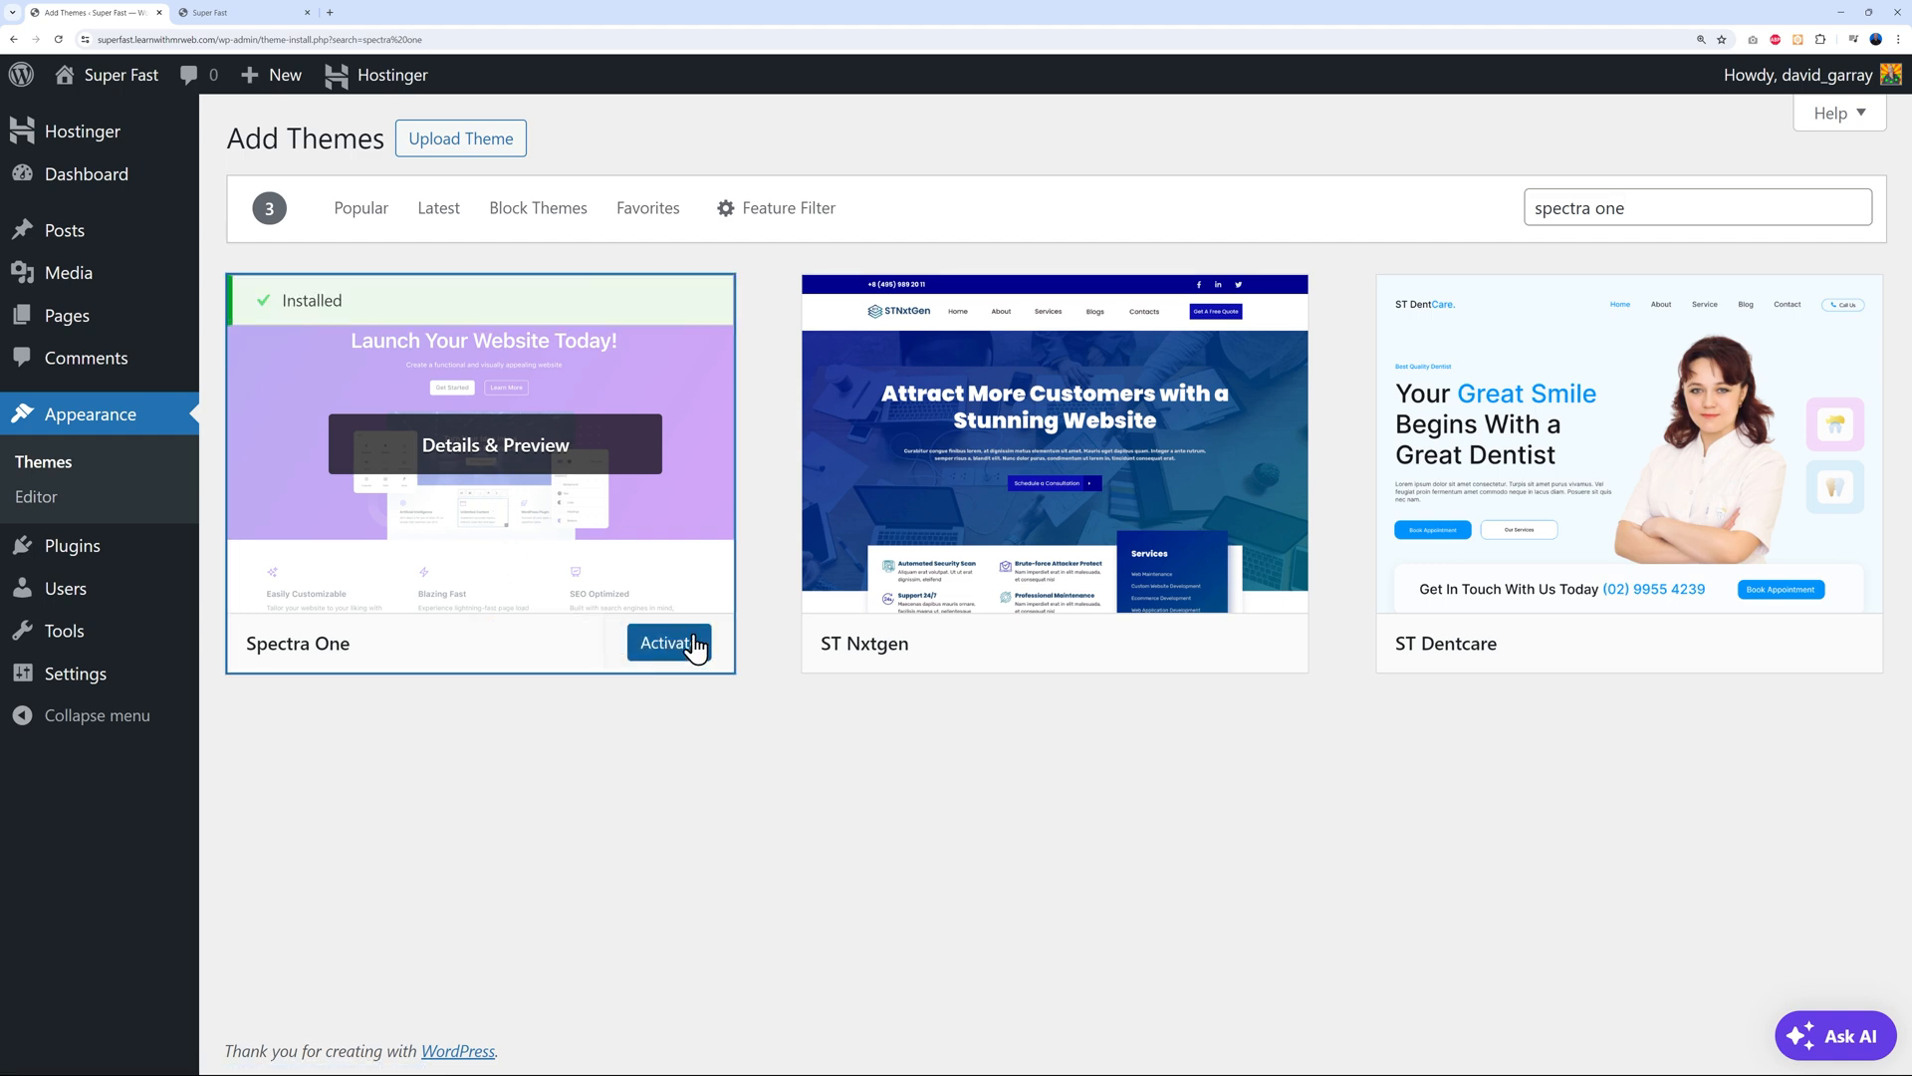
left_click(687, 647)
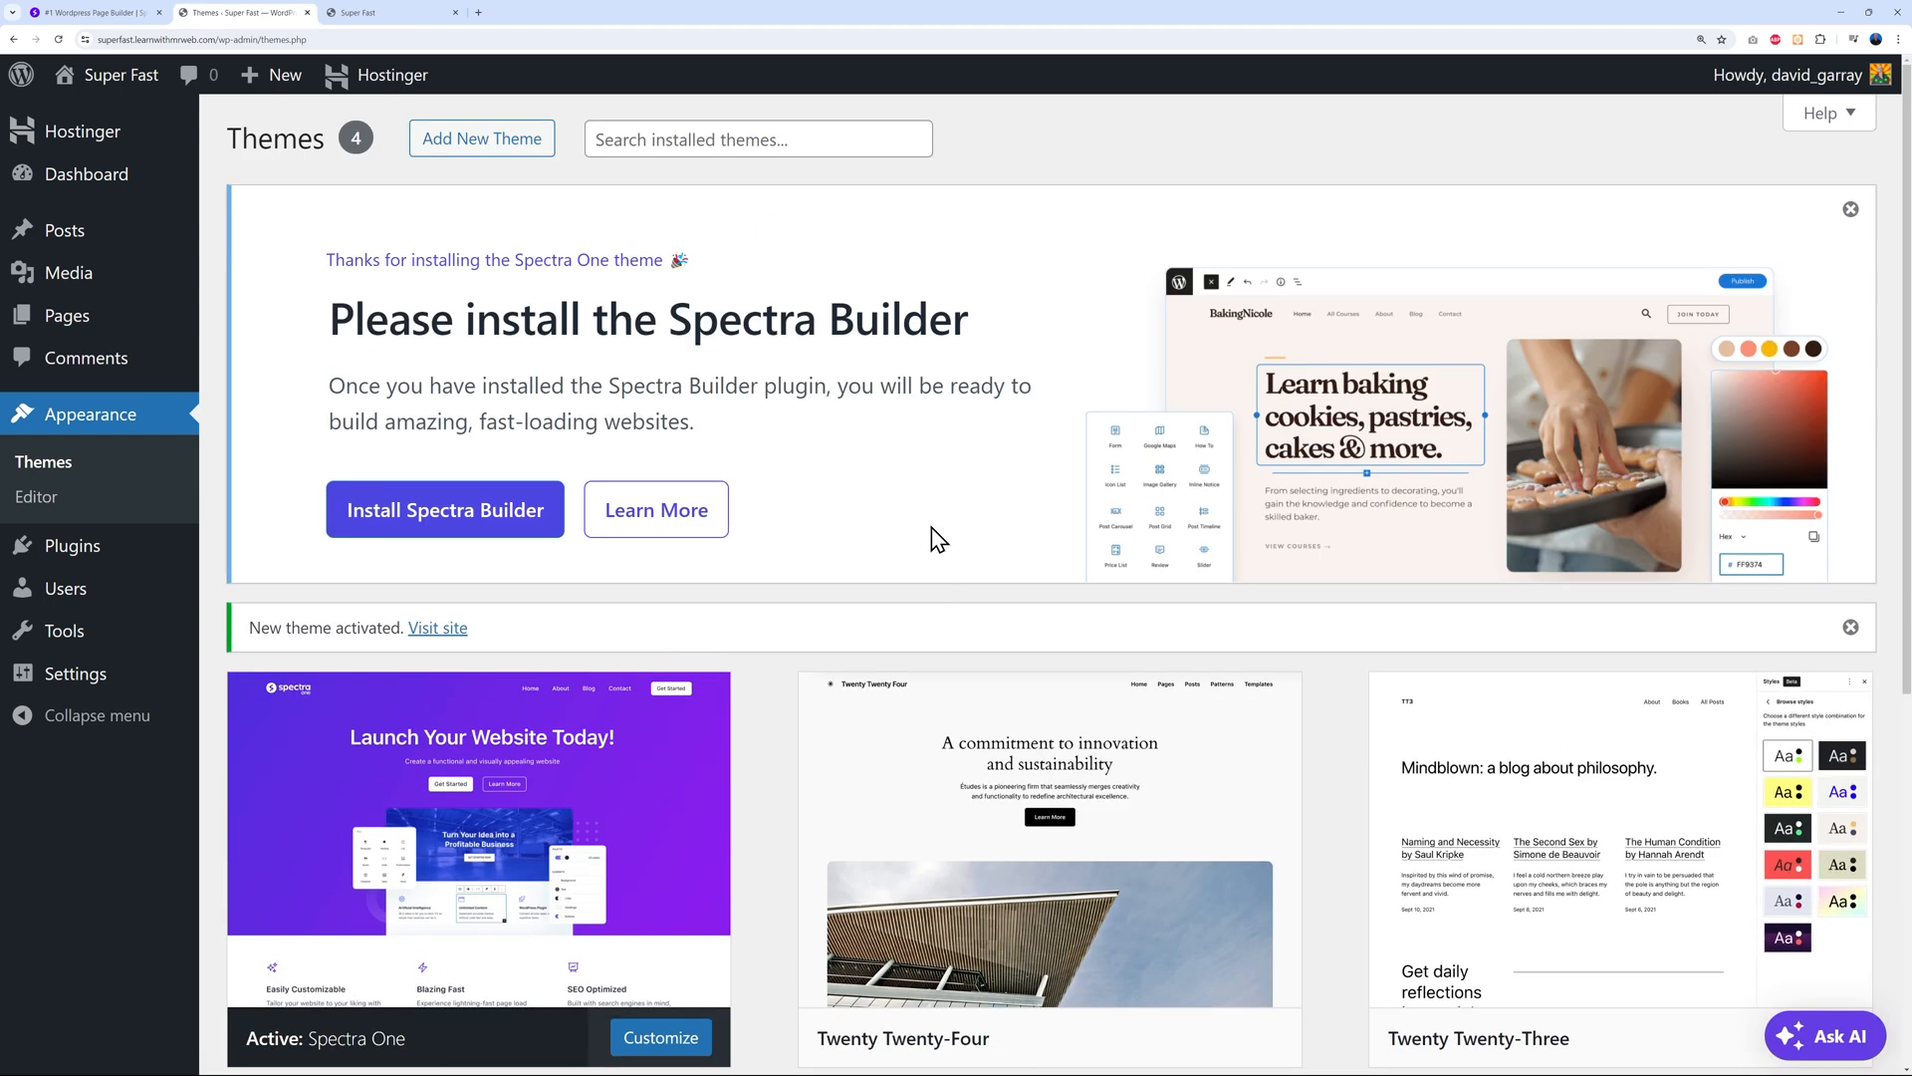
Install the Spectra Builder plugin, check installed plugins, then switch to the wpspectra.com tab
mouse_move(513, 767)
left_click(428, 525)
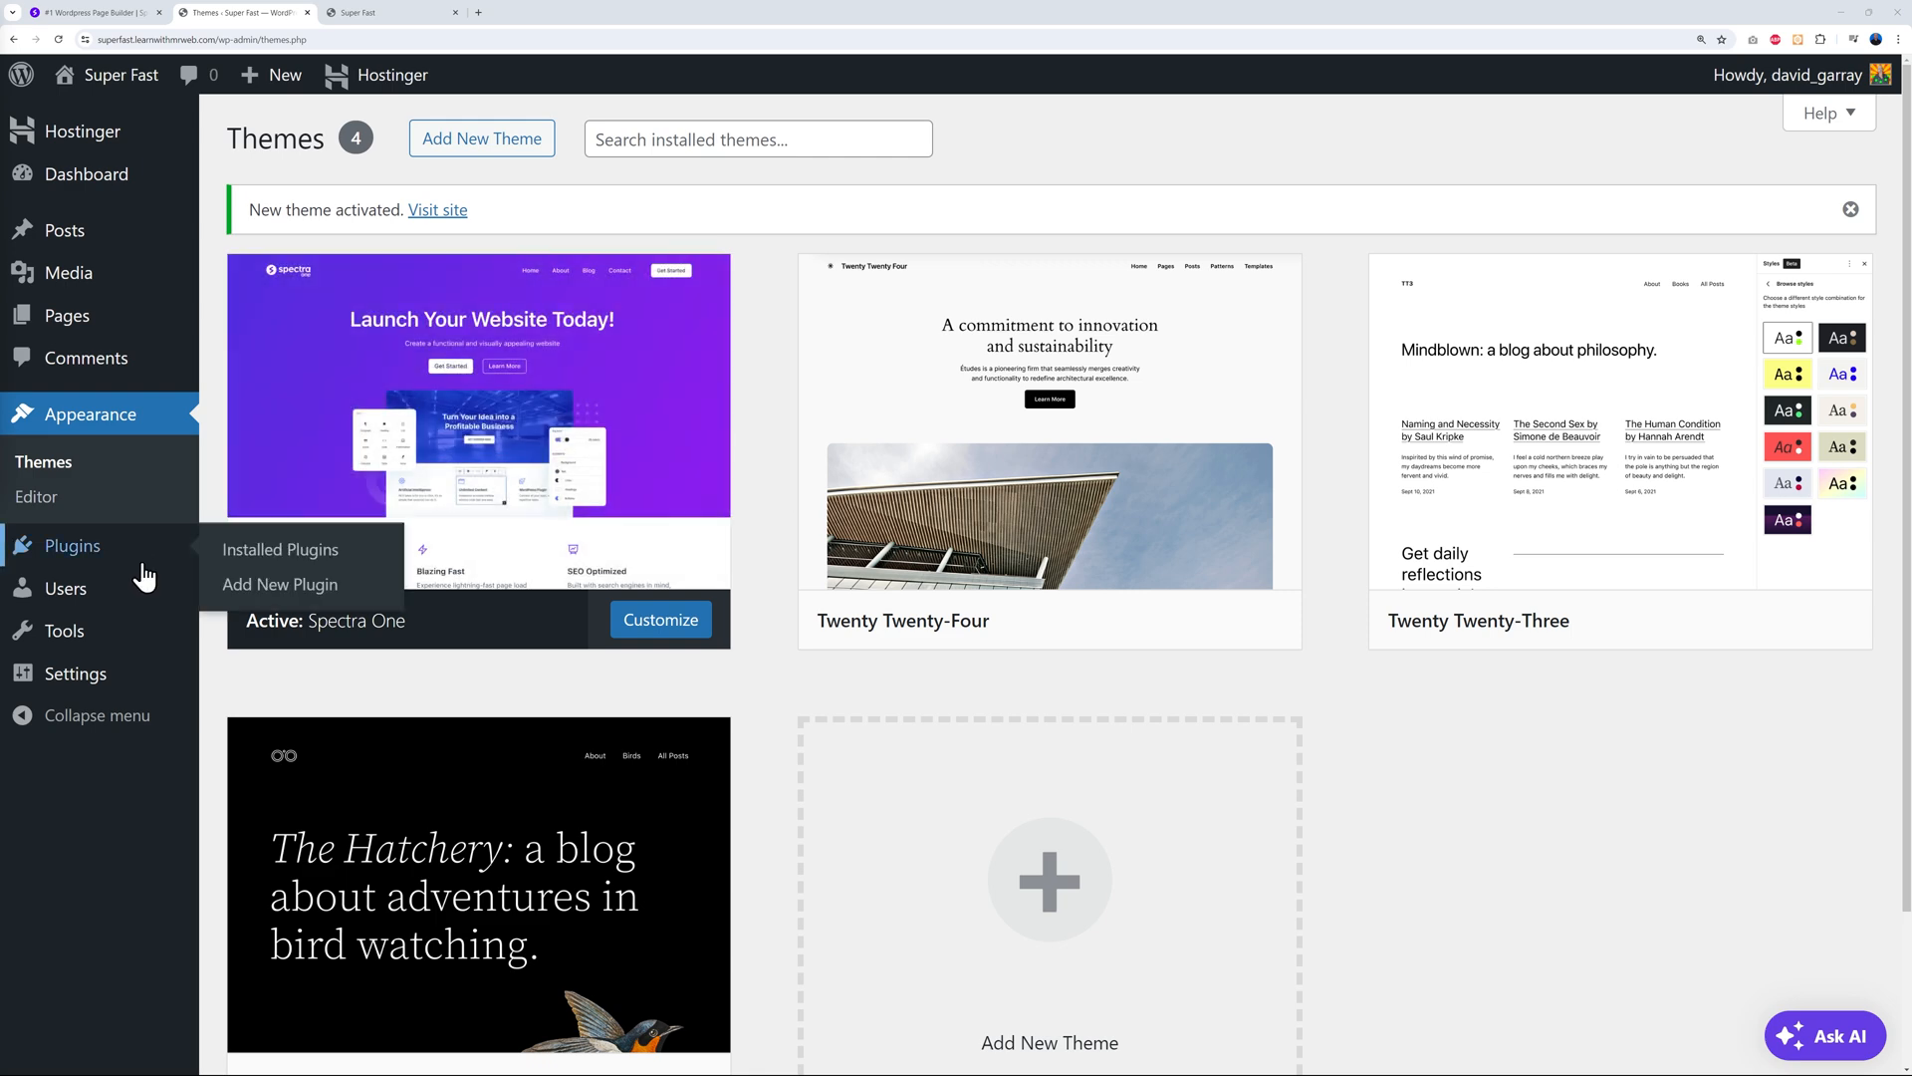
left_click(89, 552)
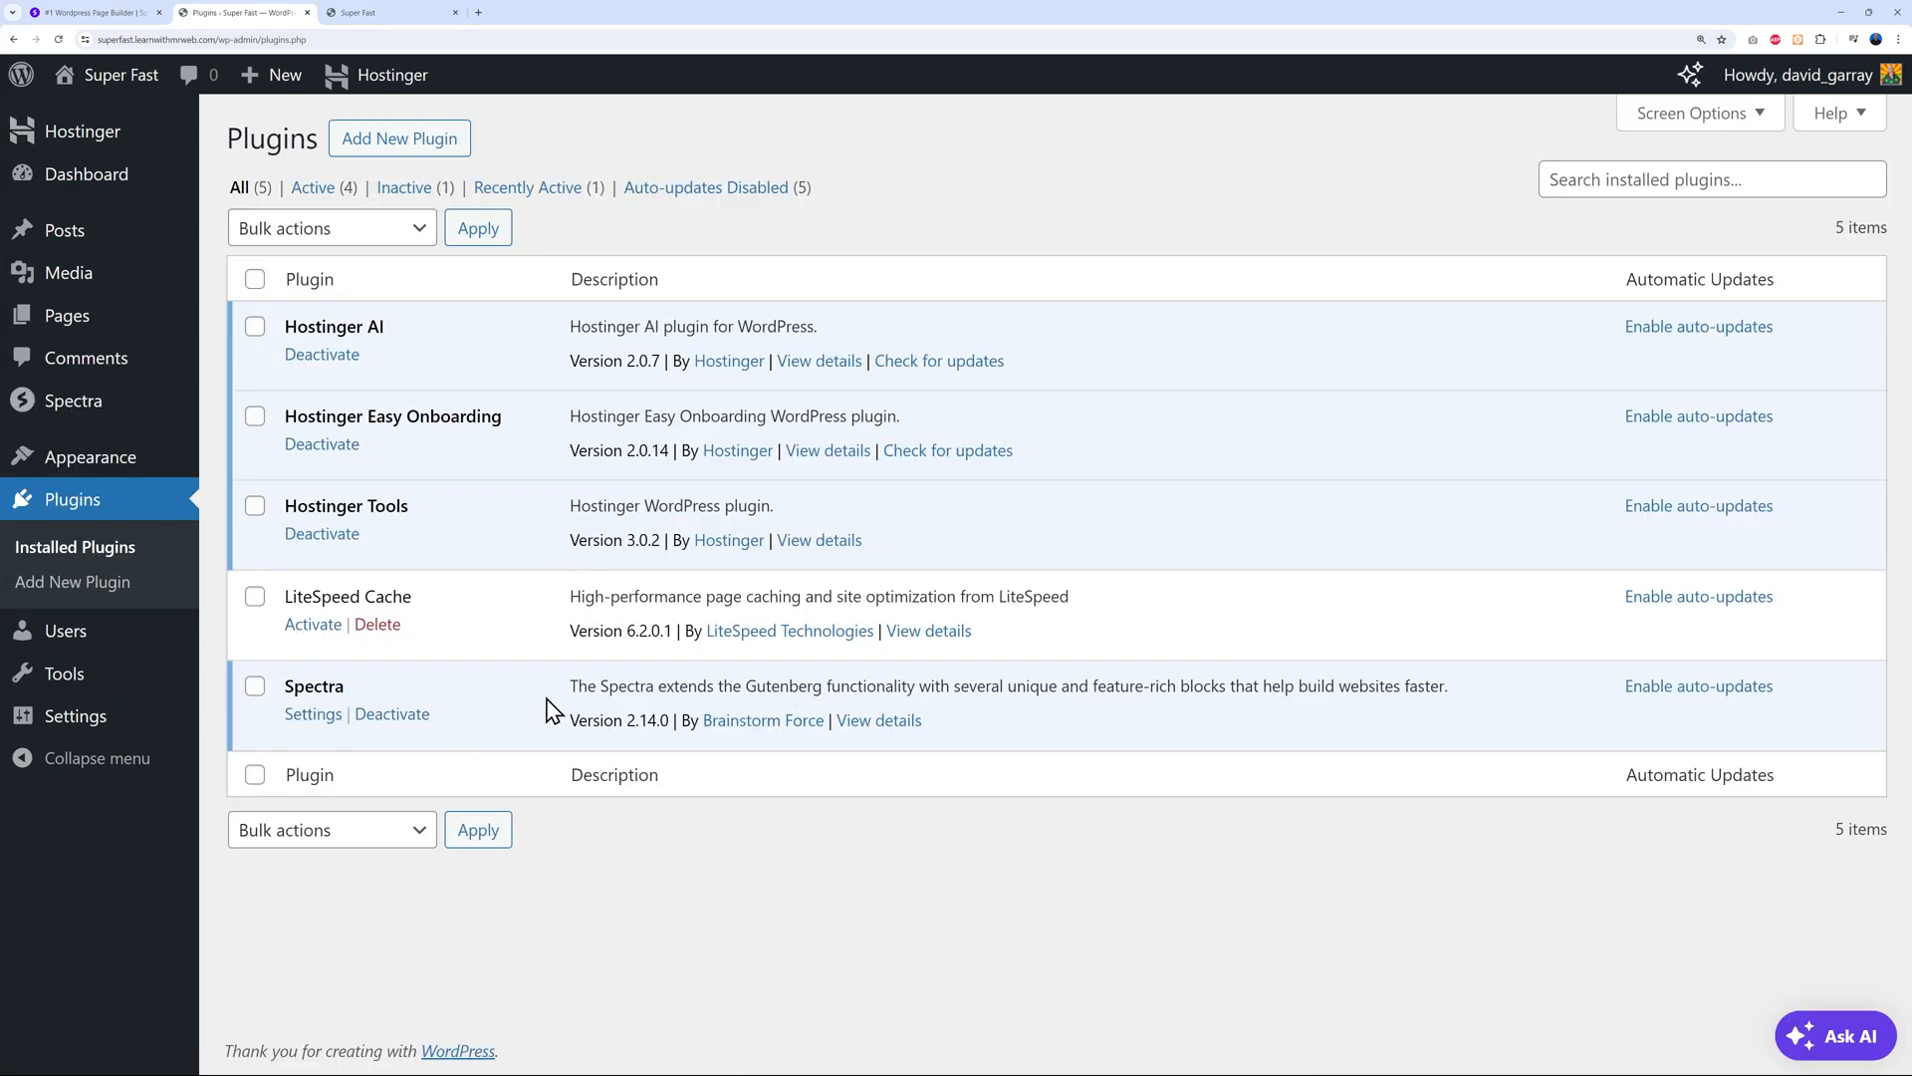
left_click(115, 13)
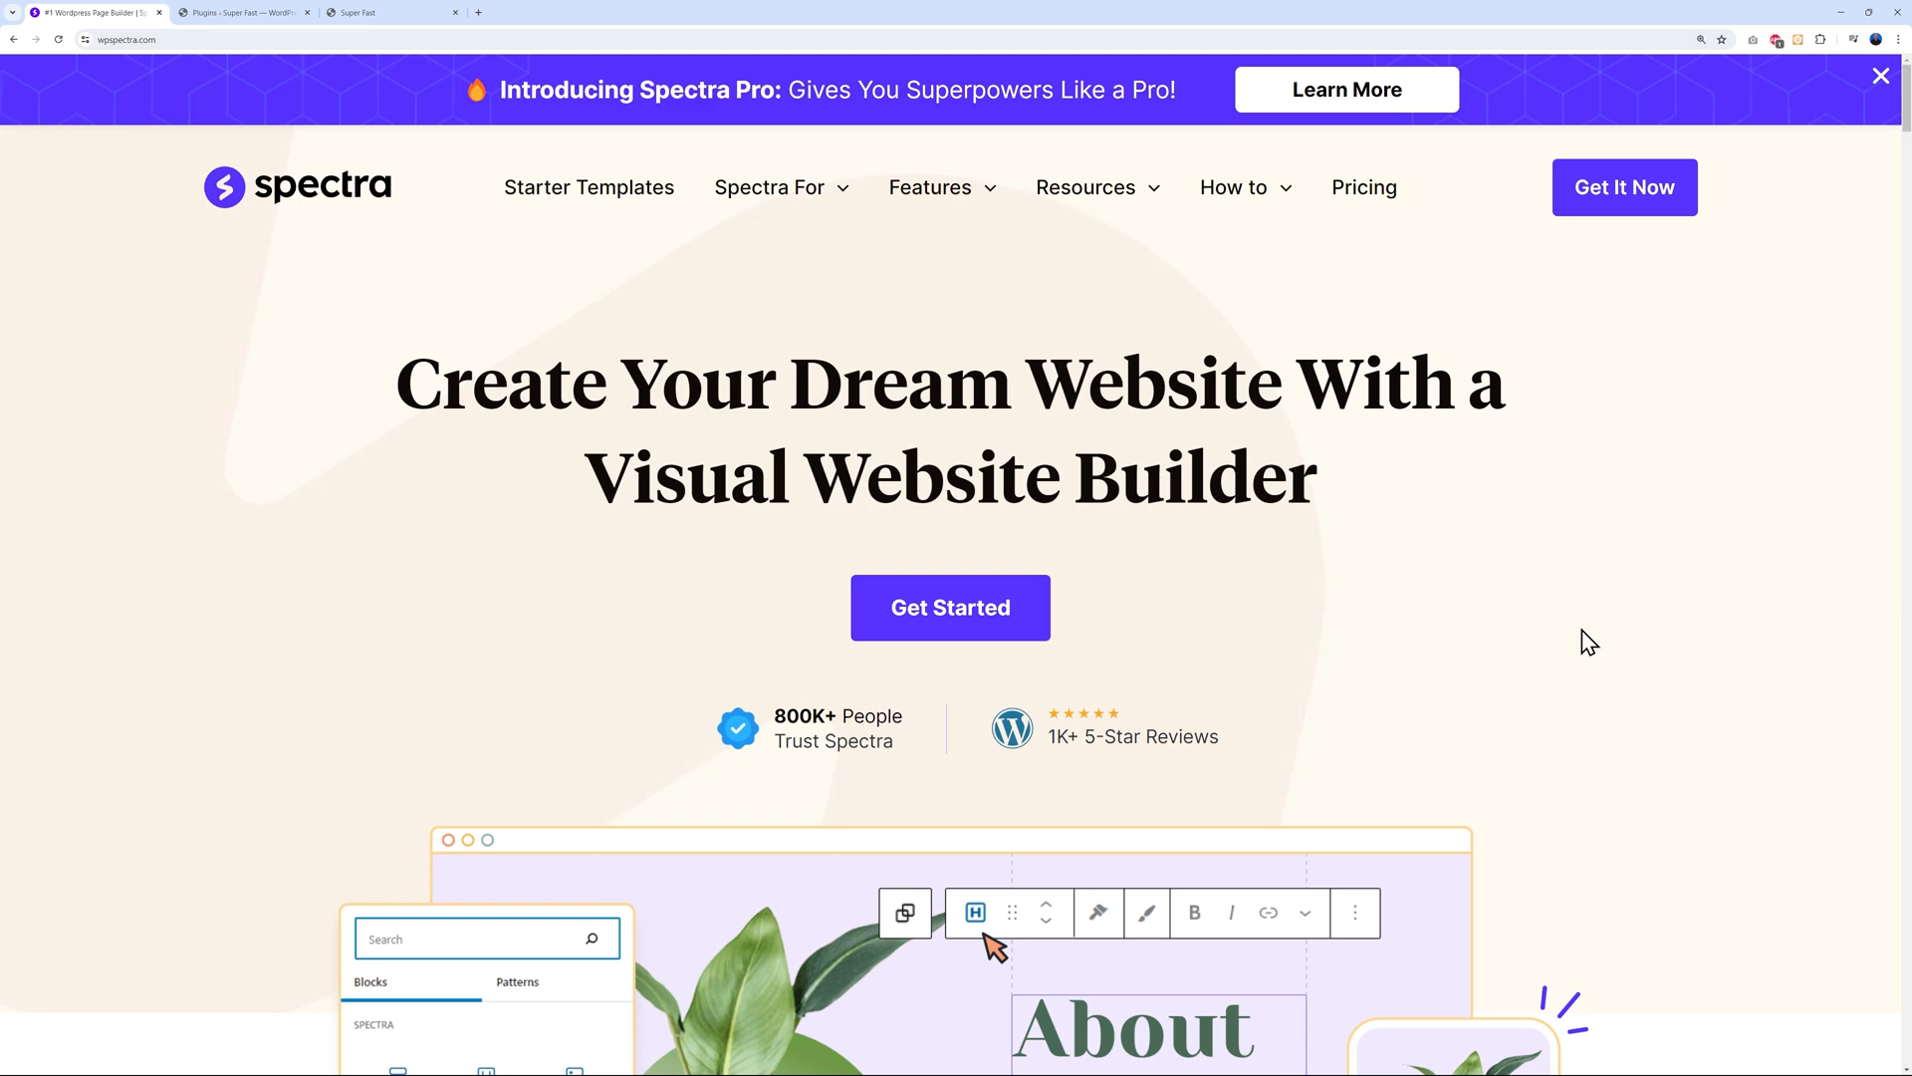
Open the Spectra pricing page and read the Spectra Pro plan description
left_click(1365, 190)
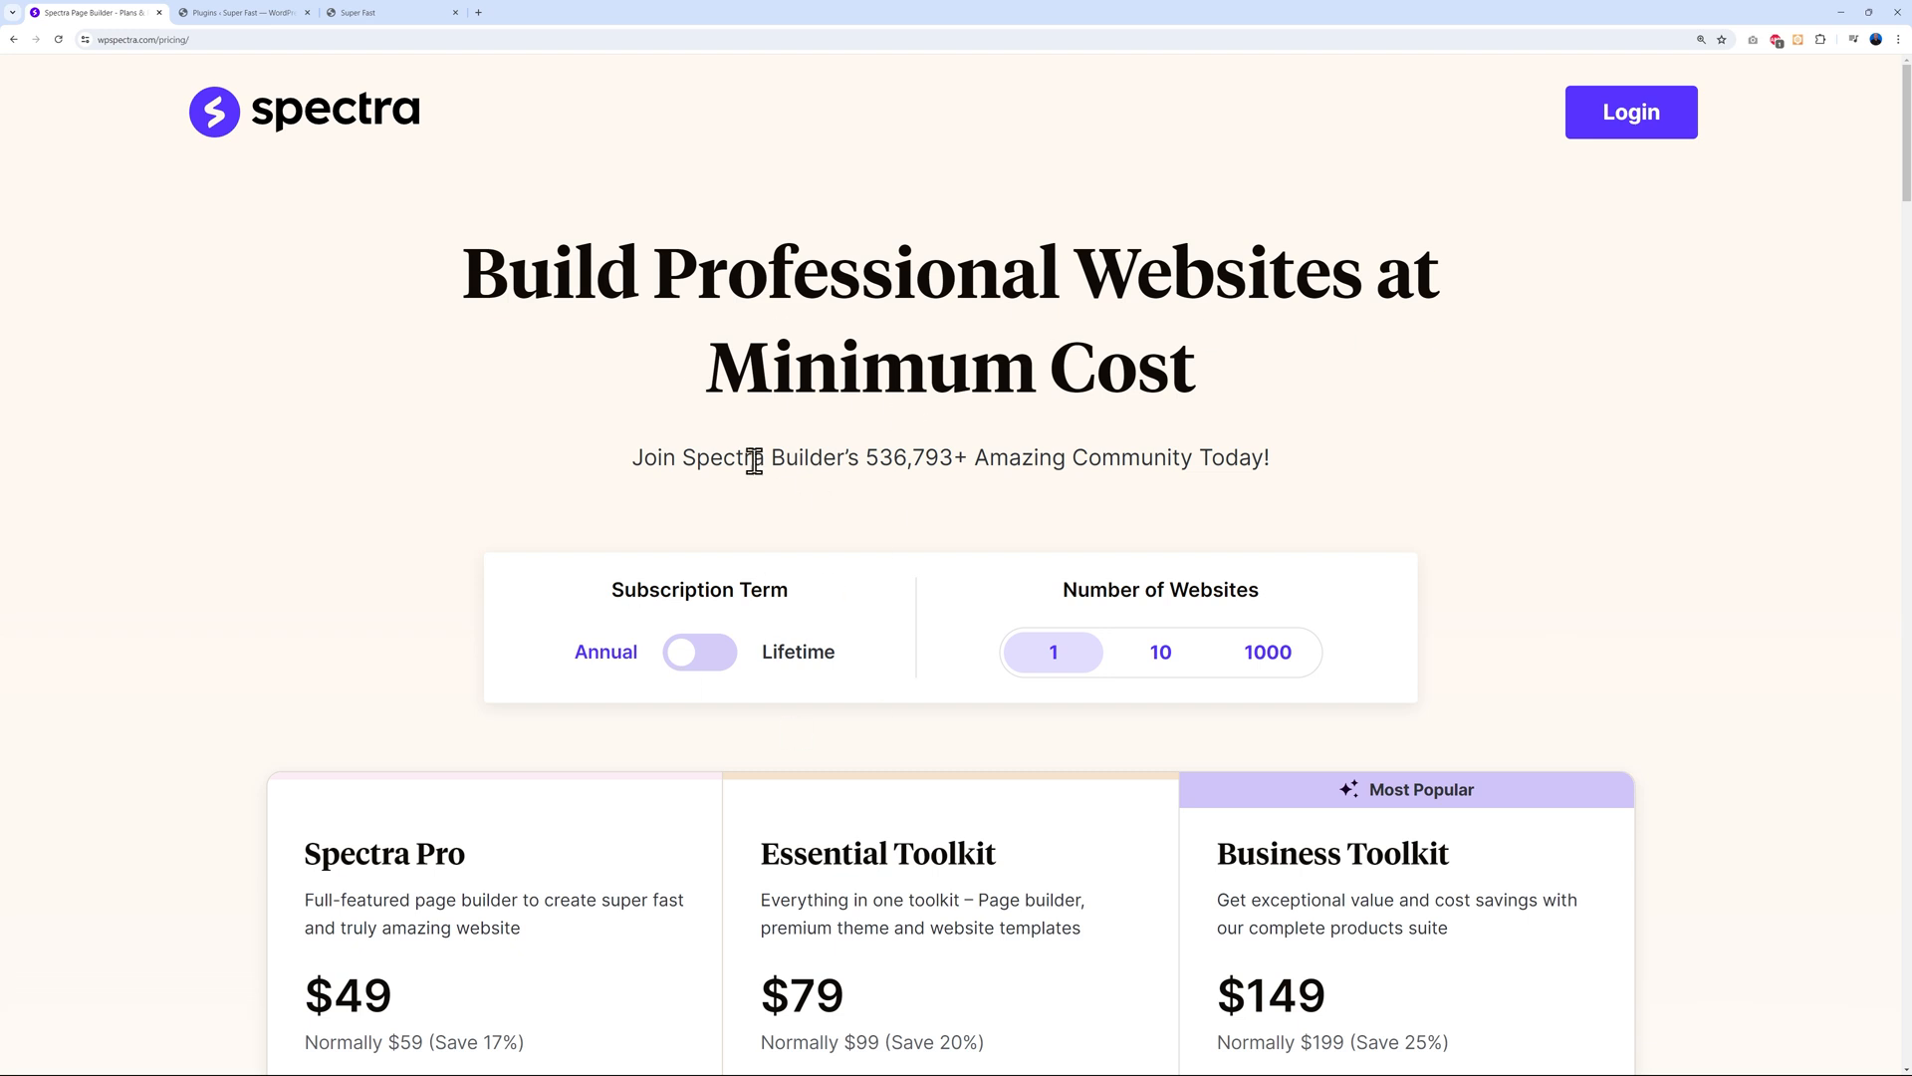
scroll(787, 712, "down", 4)
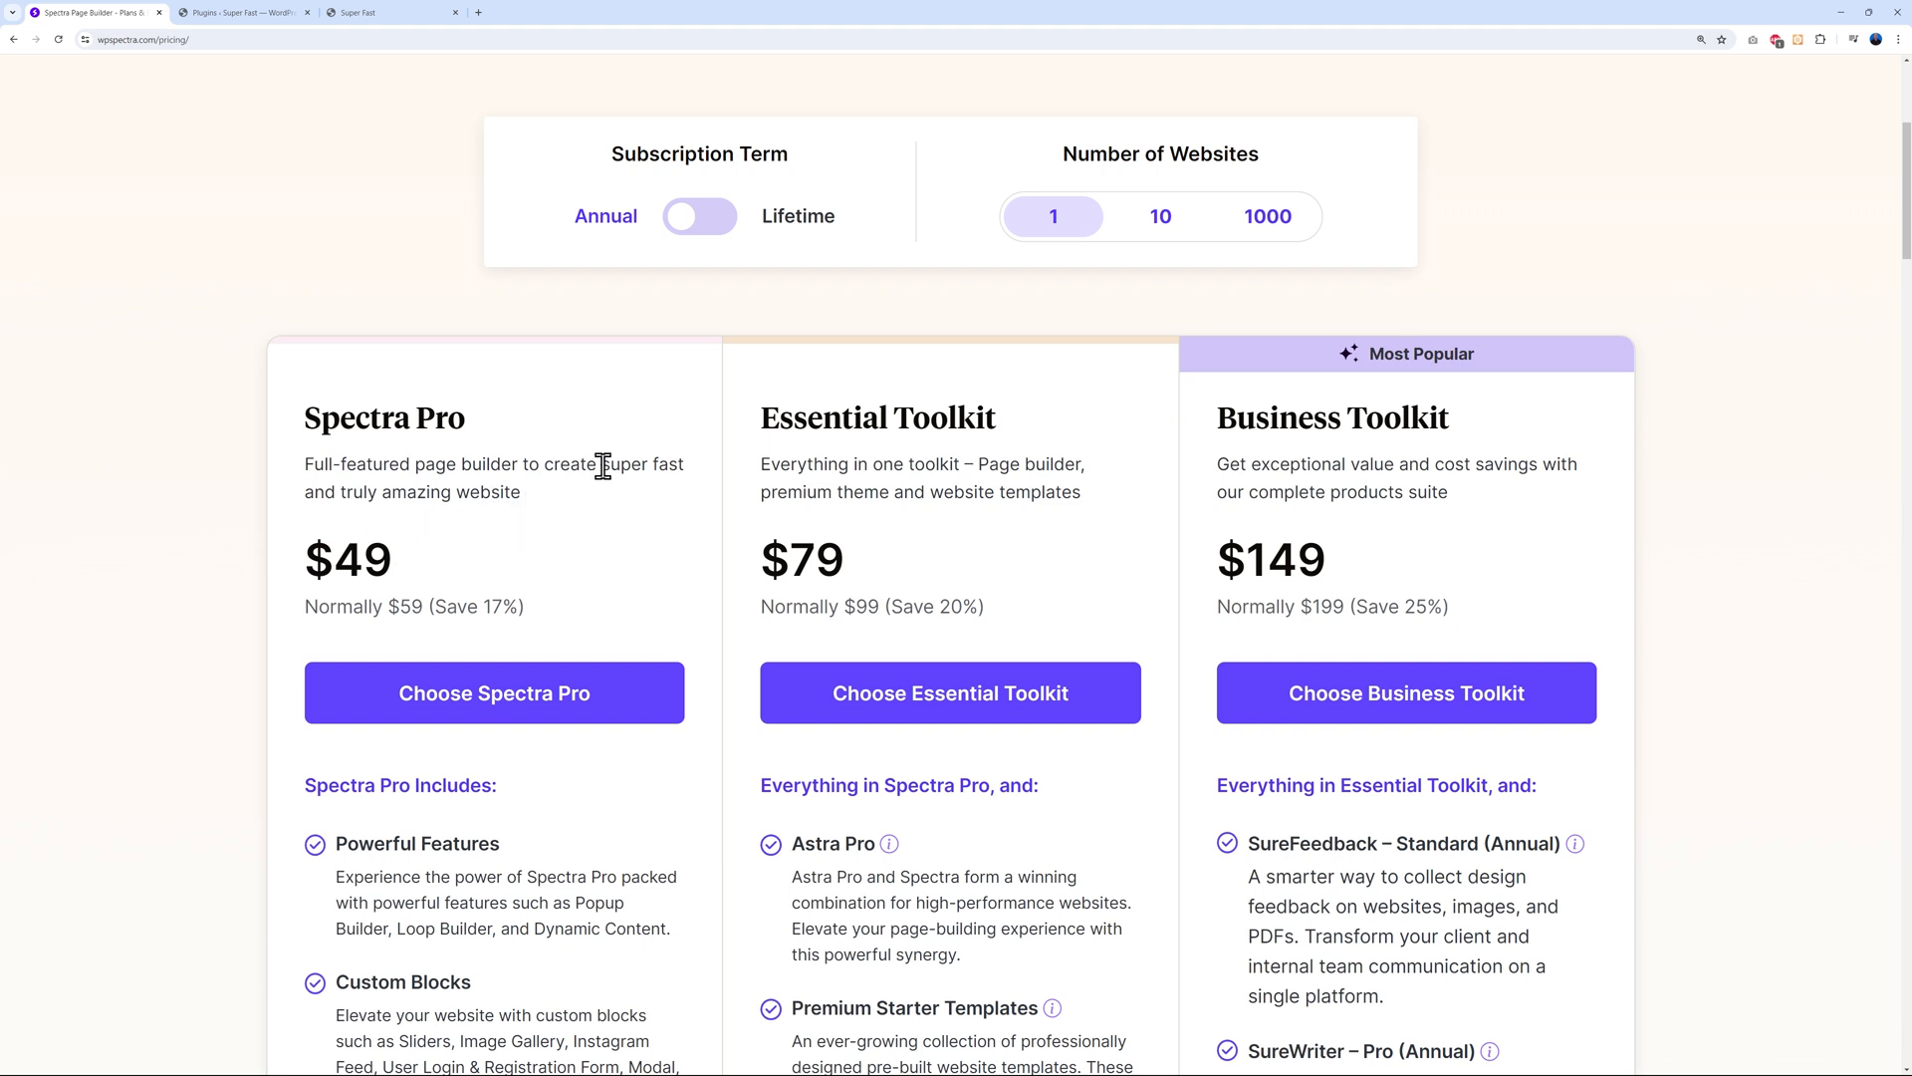
left_click_drag(602, 465, 693, 468)
left_click(662, 520)
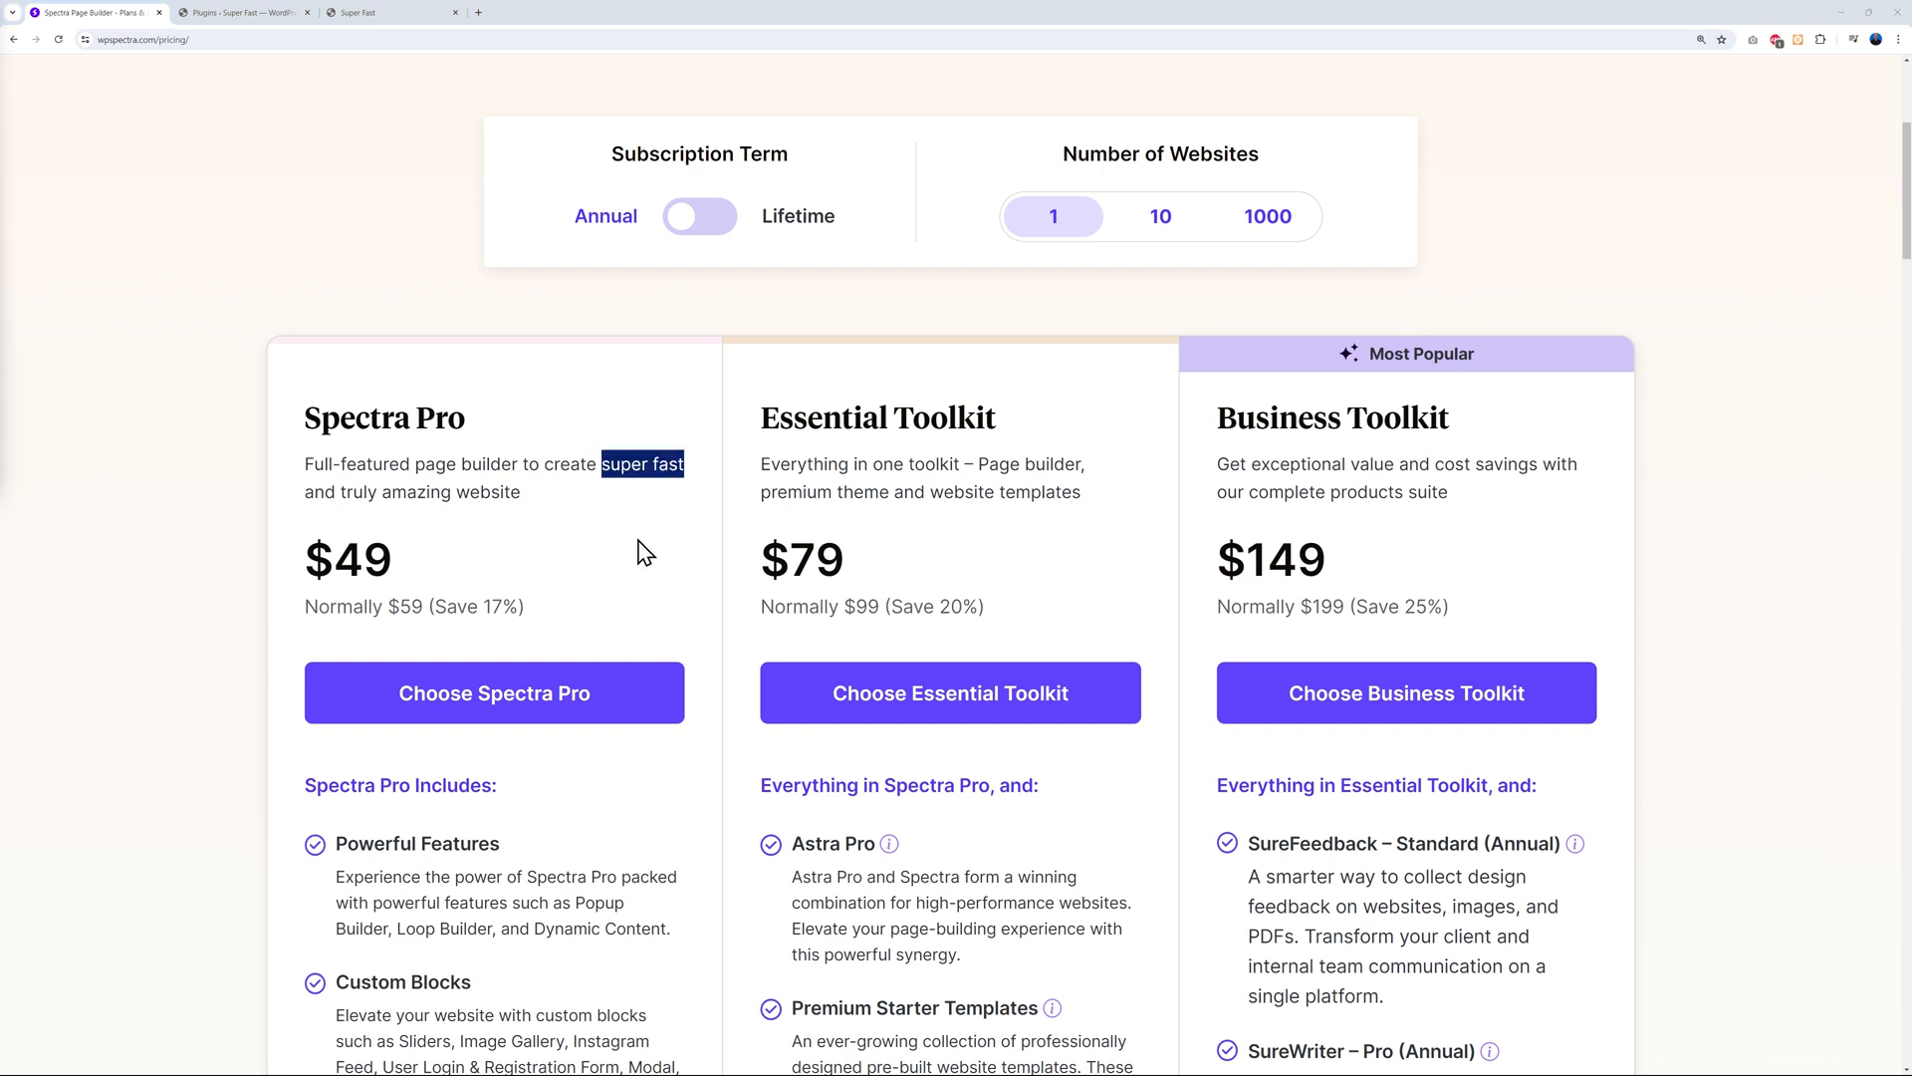
left_click(645, 553)
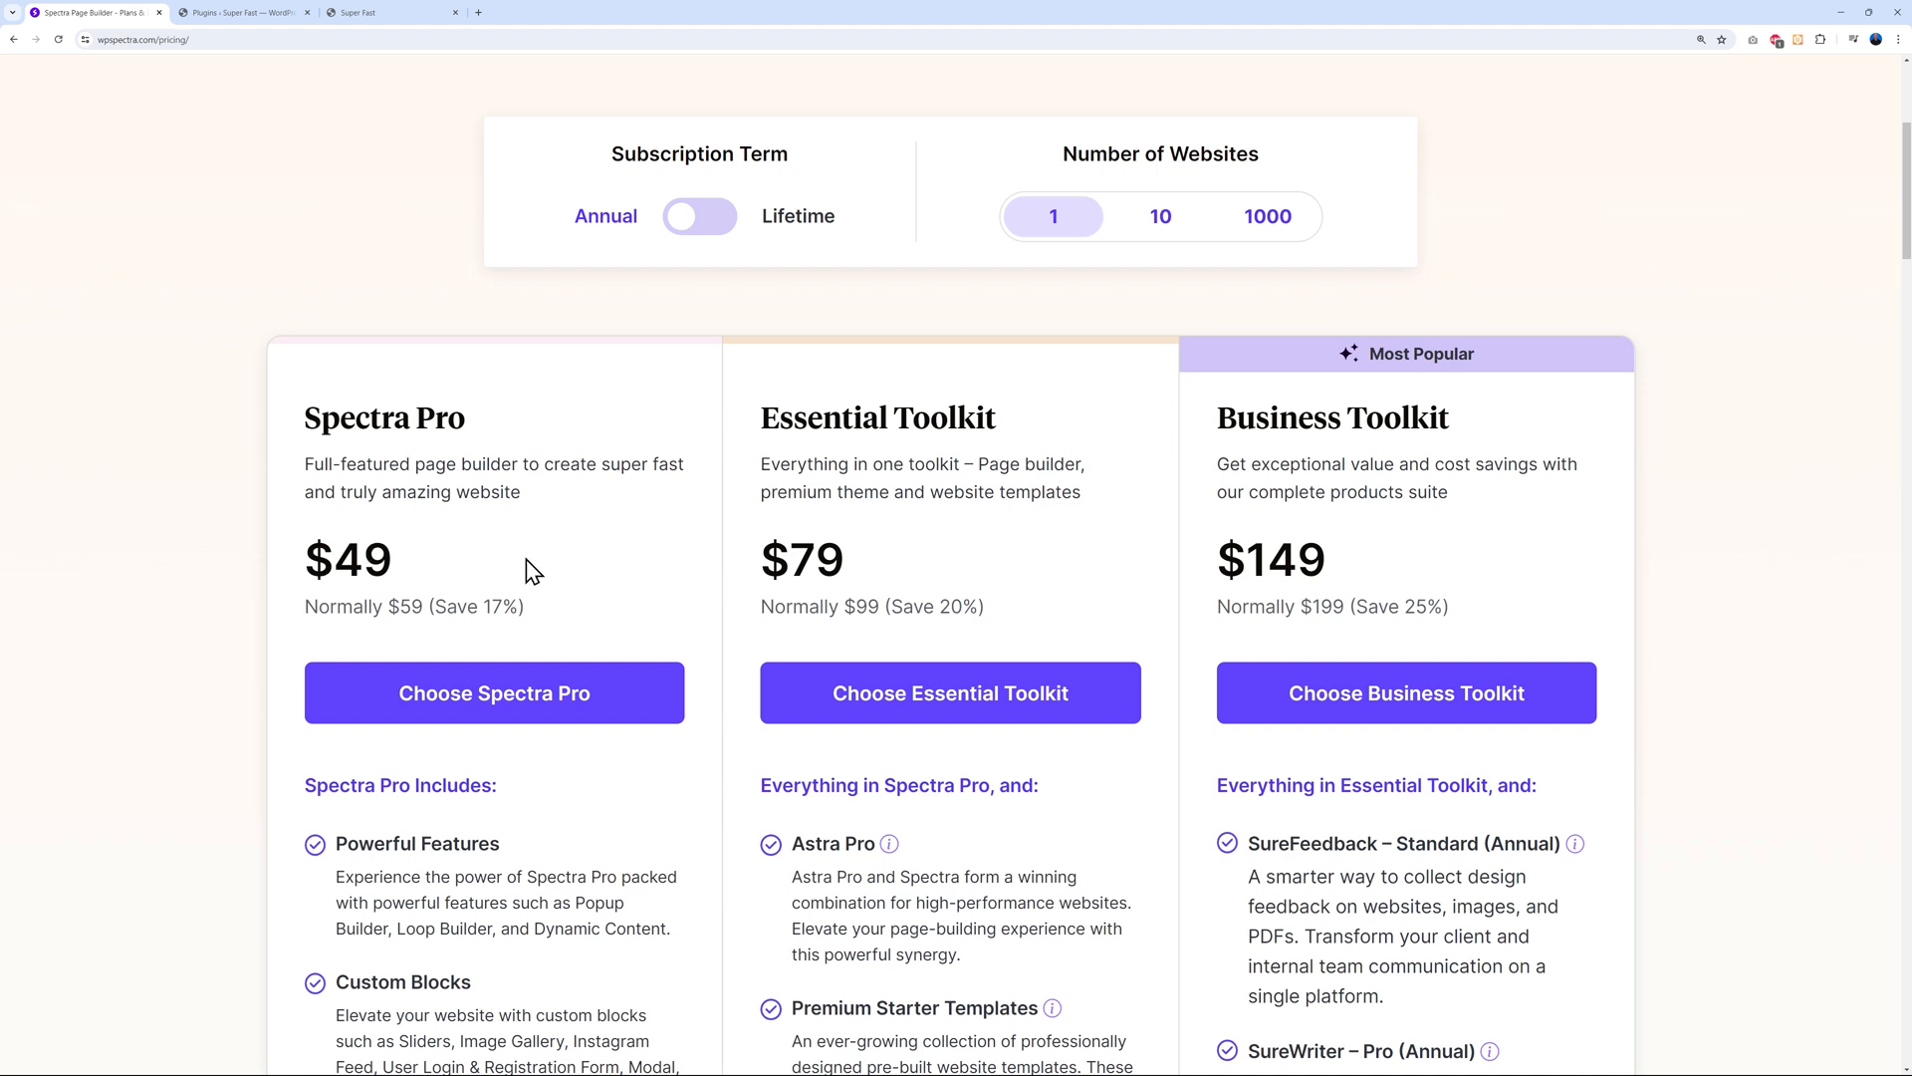
scroll(609, 581, "up", 1)
scroll(610, 580, "up", 2)
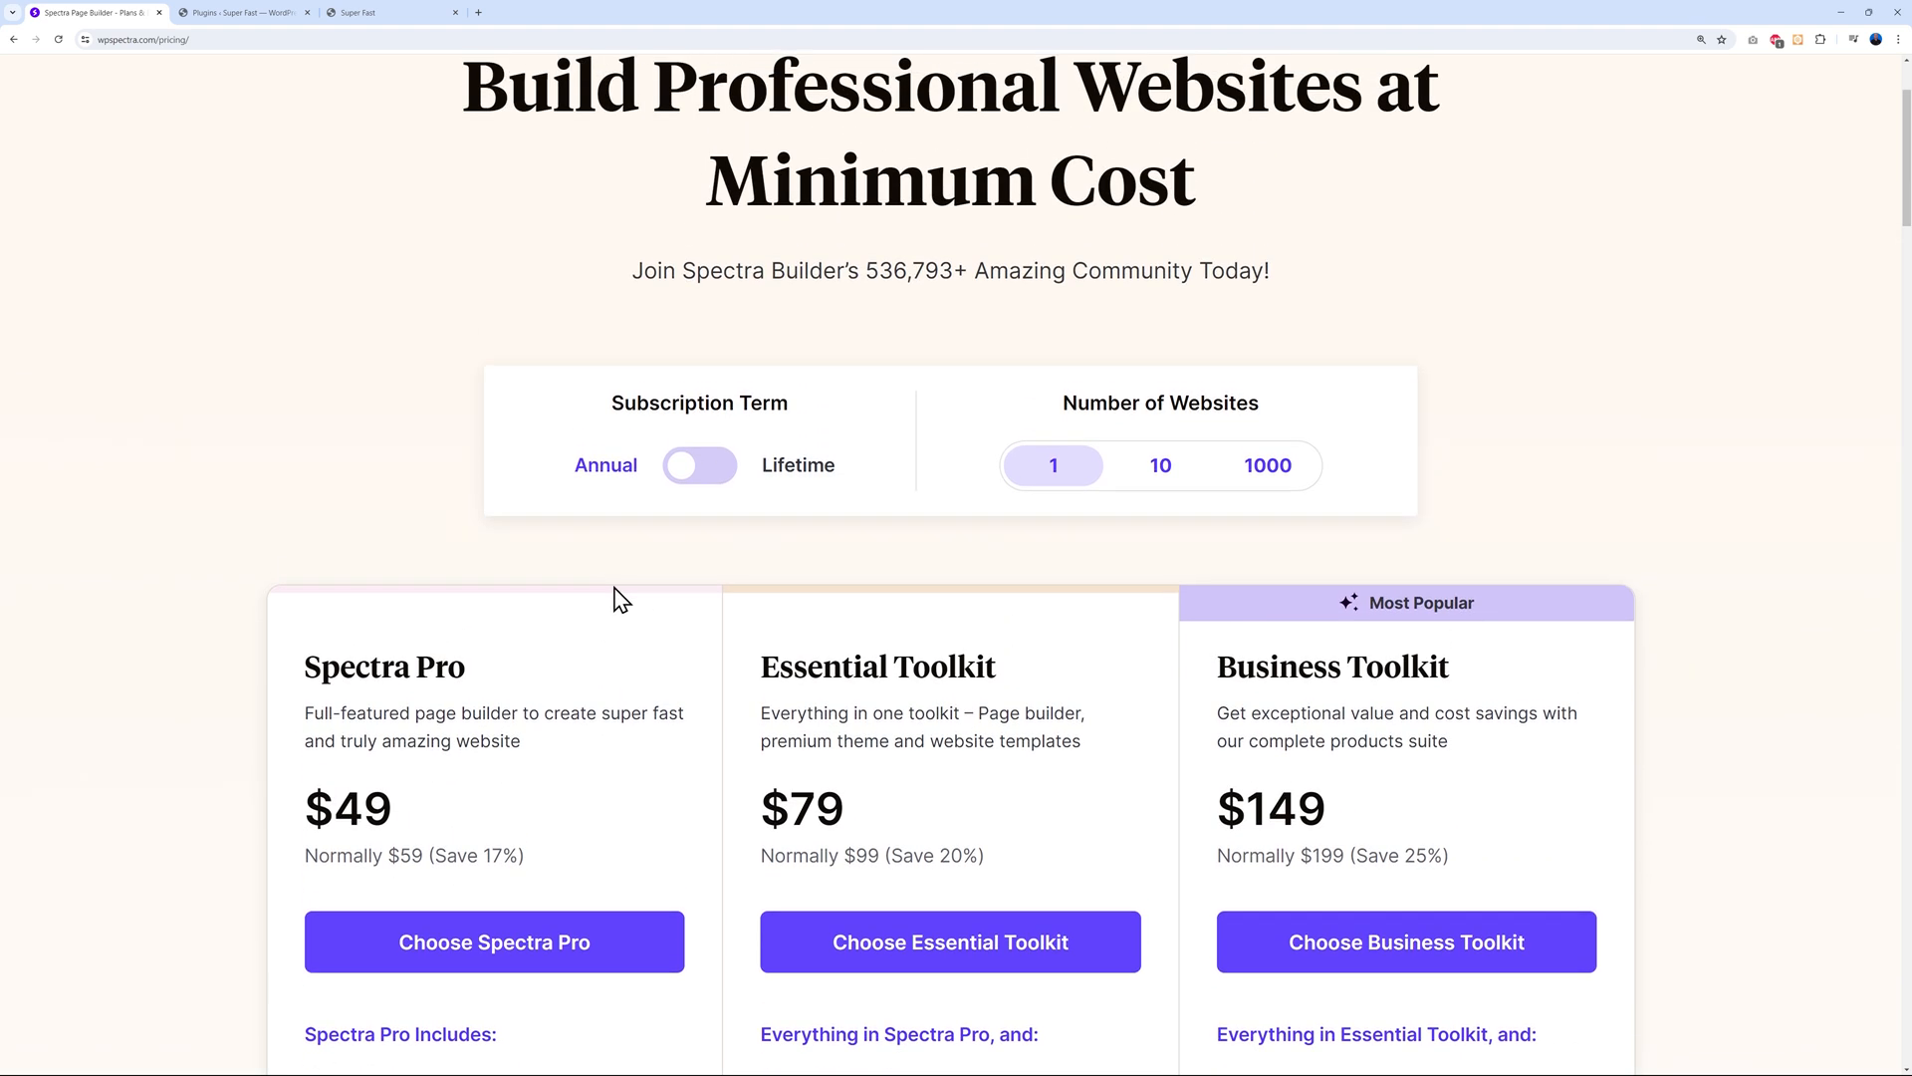
Compare 10- and 1000-site prices, then show single-site lifetime prices: $199, $399, $599
left_click(1163, 478)
left_click(1277, 480)
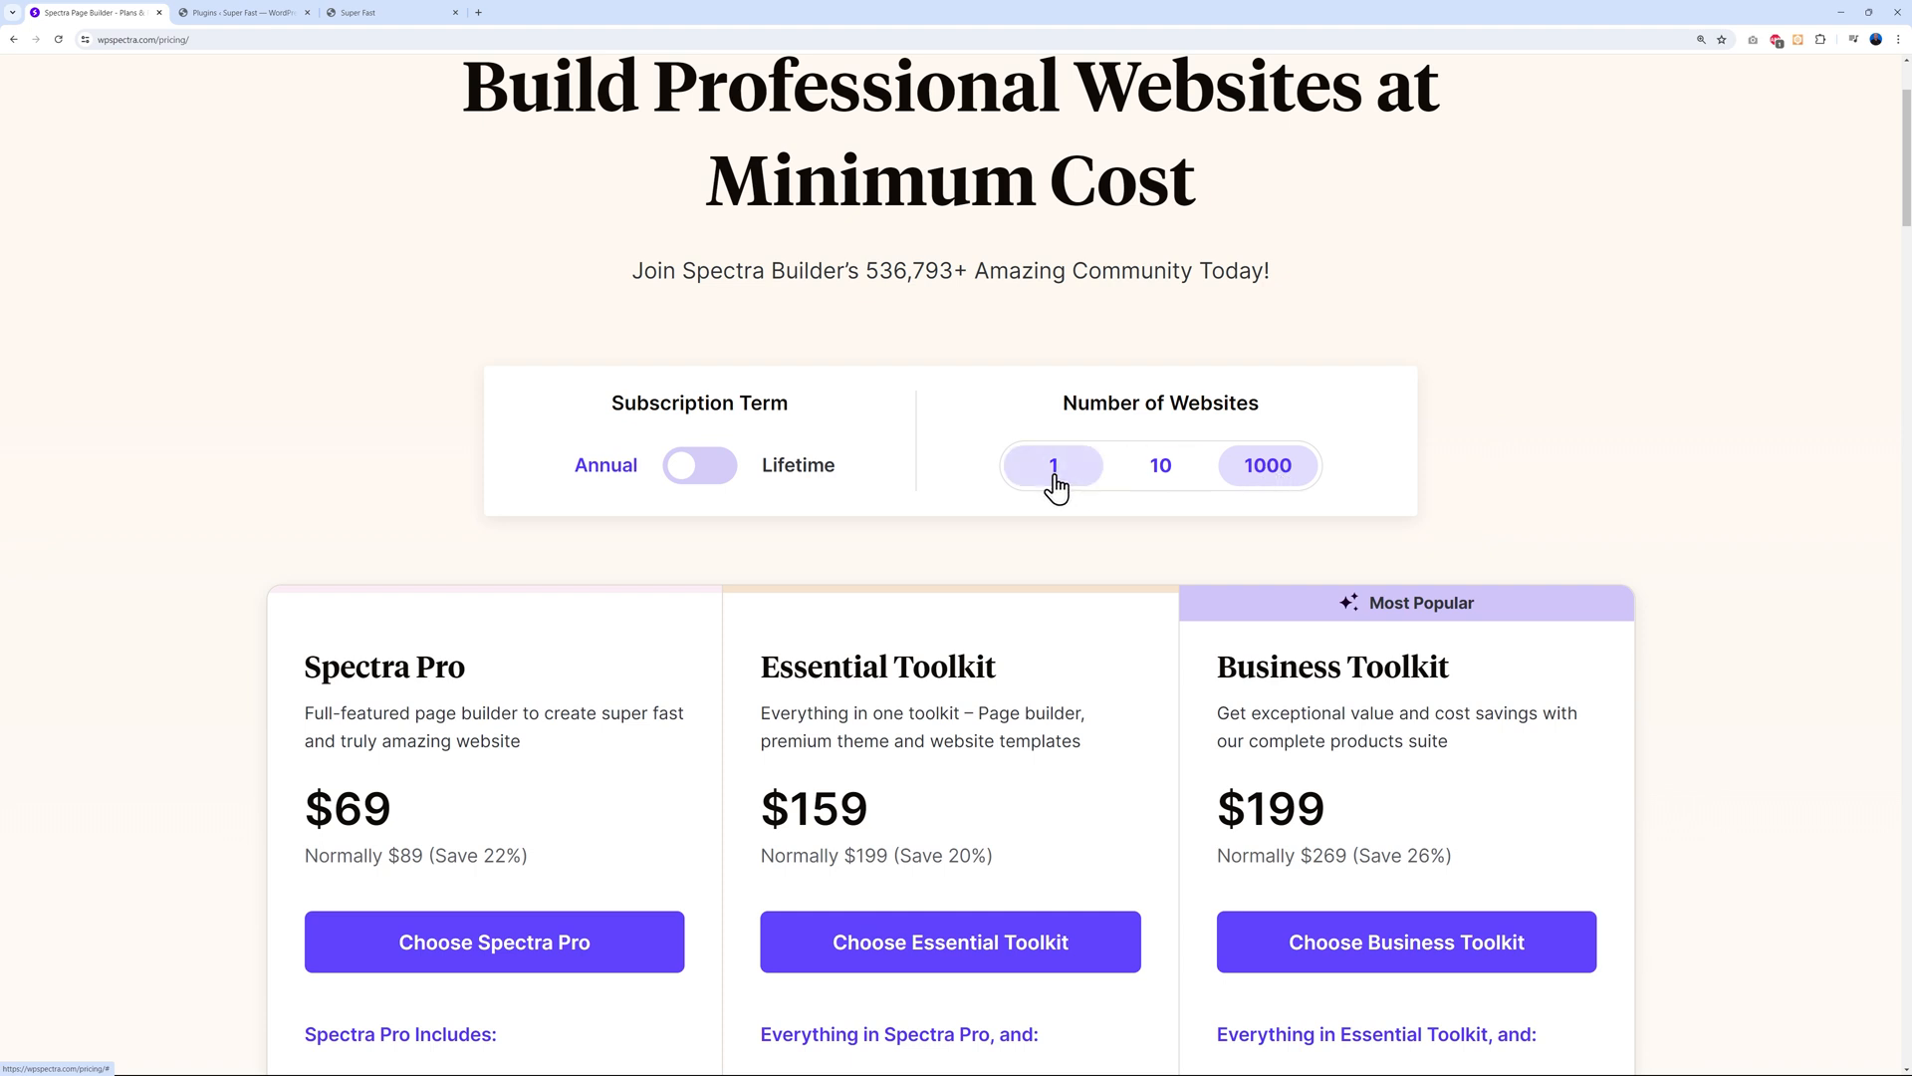
left_click(1054, 478)
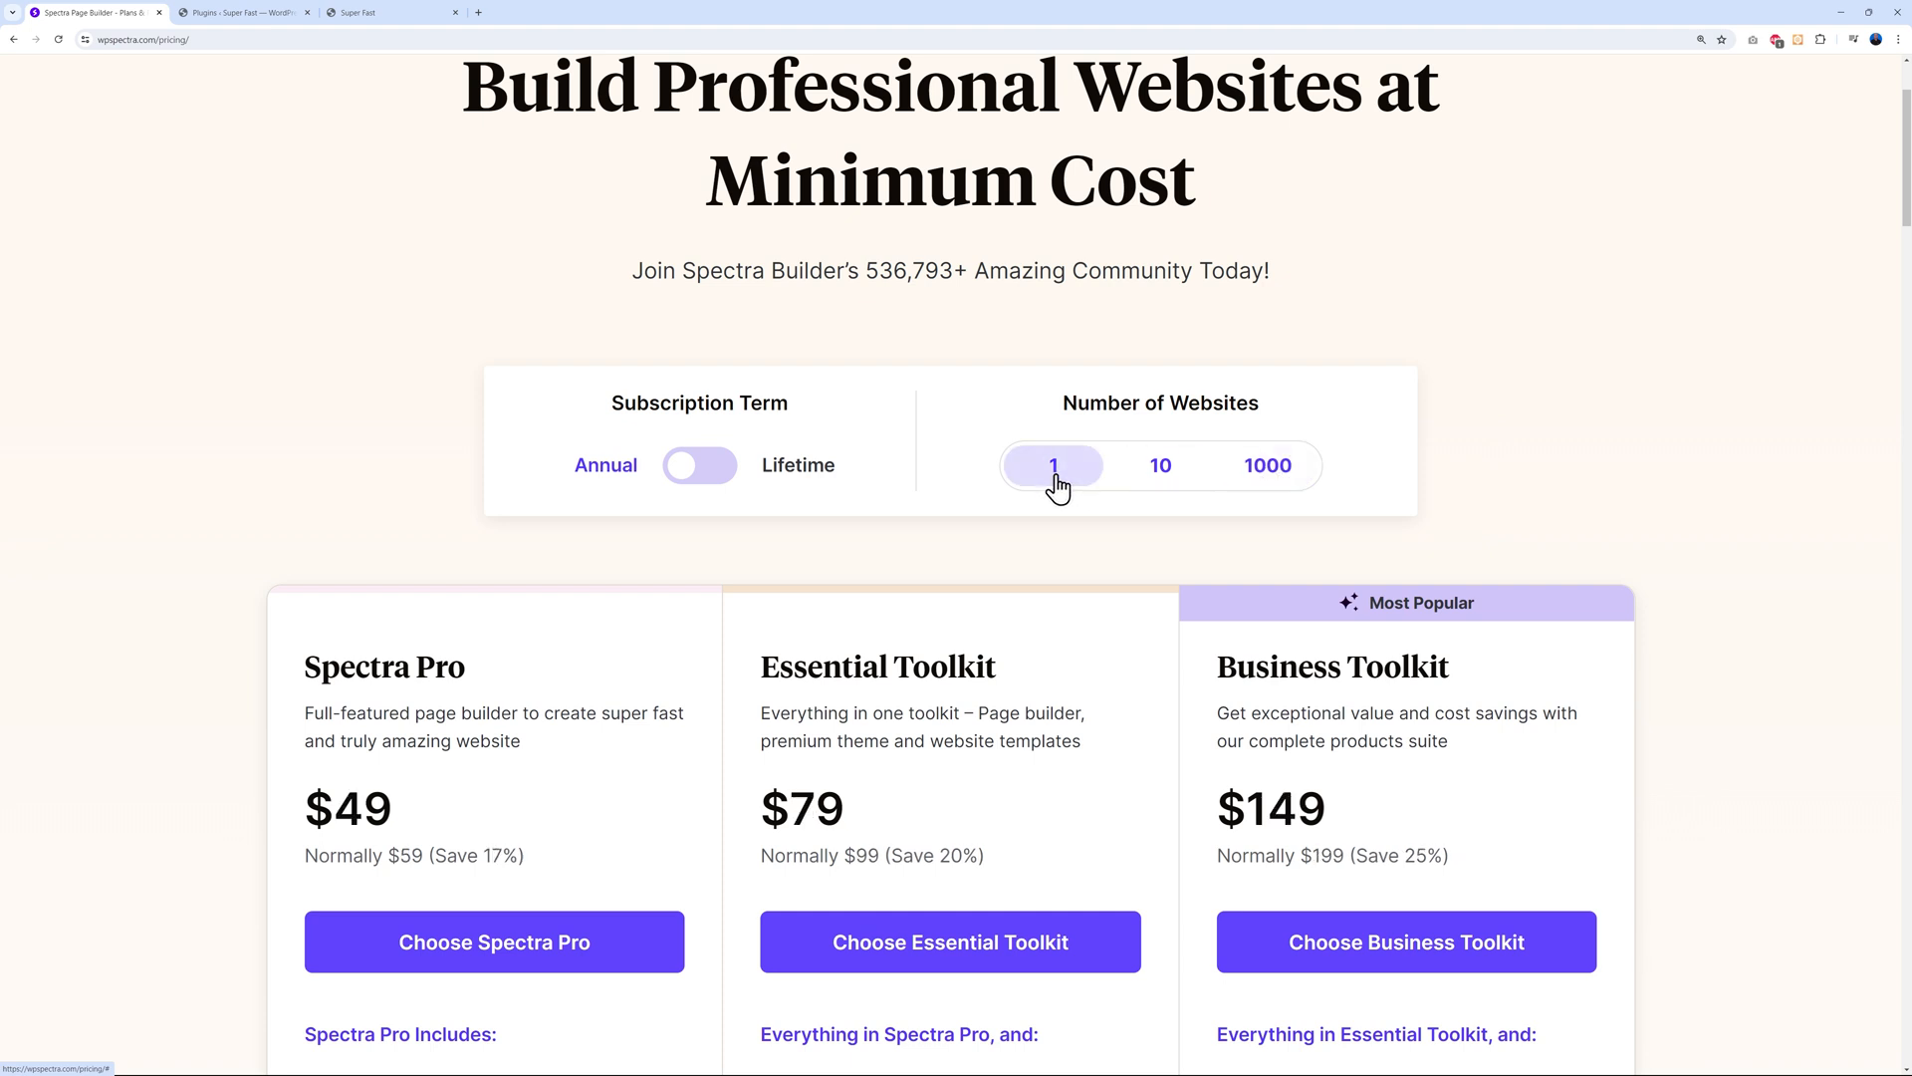
left_click(713, 488)
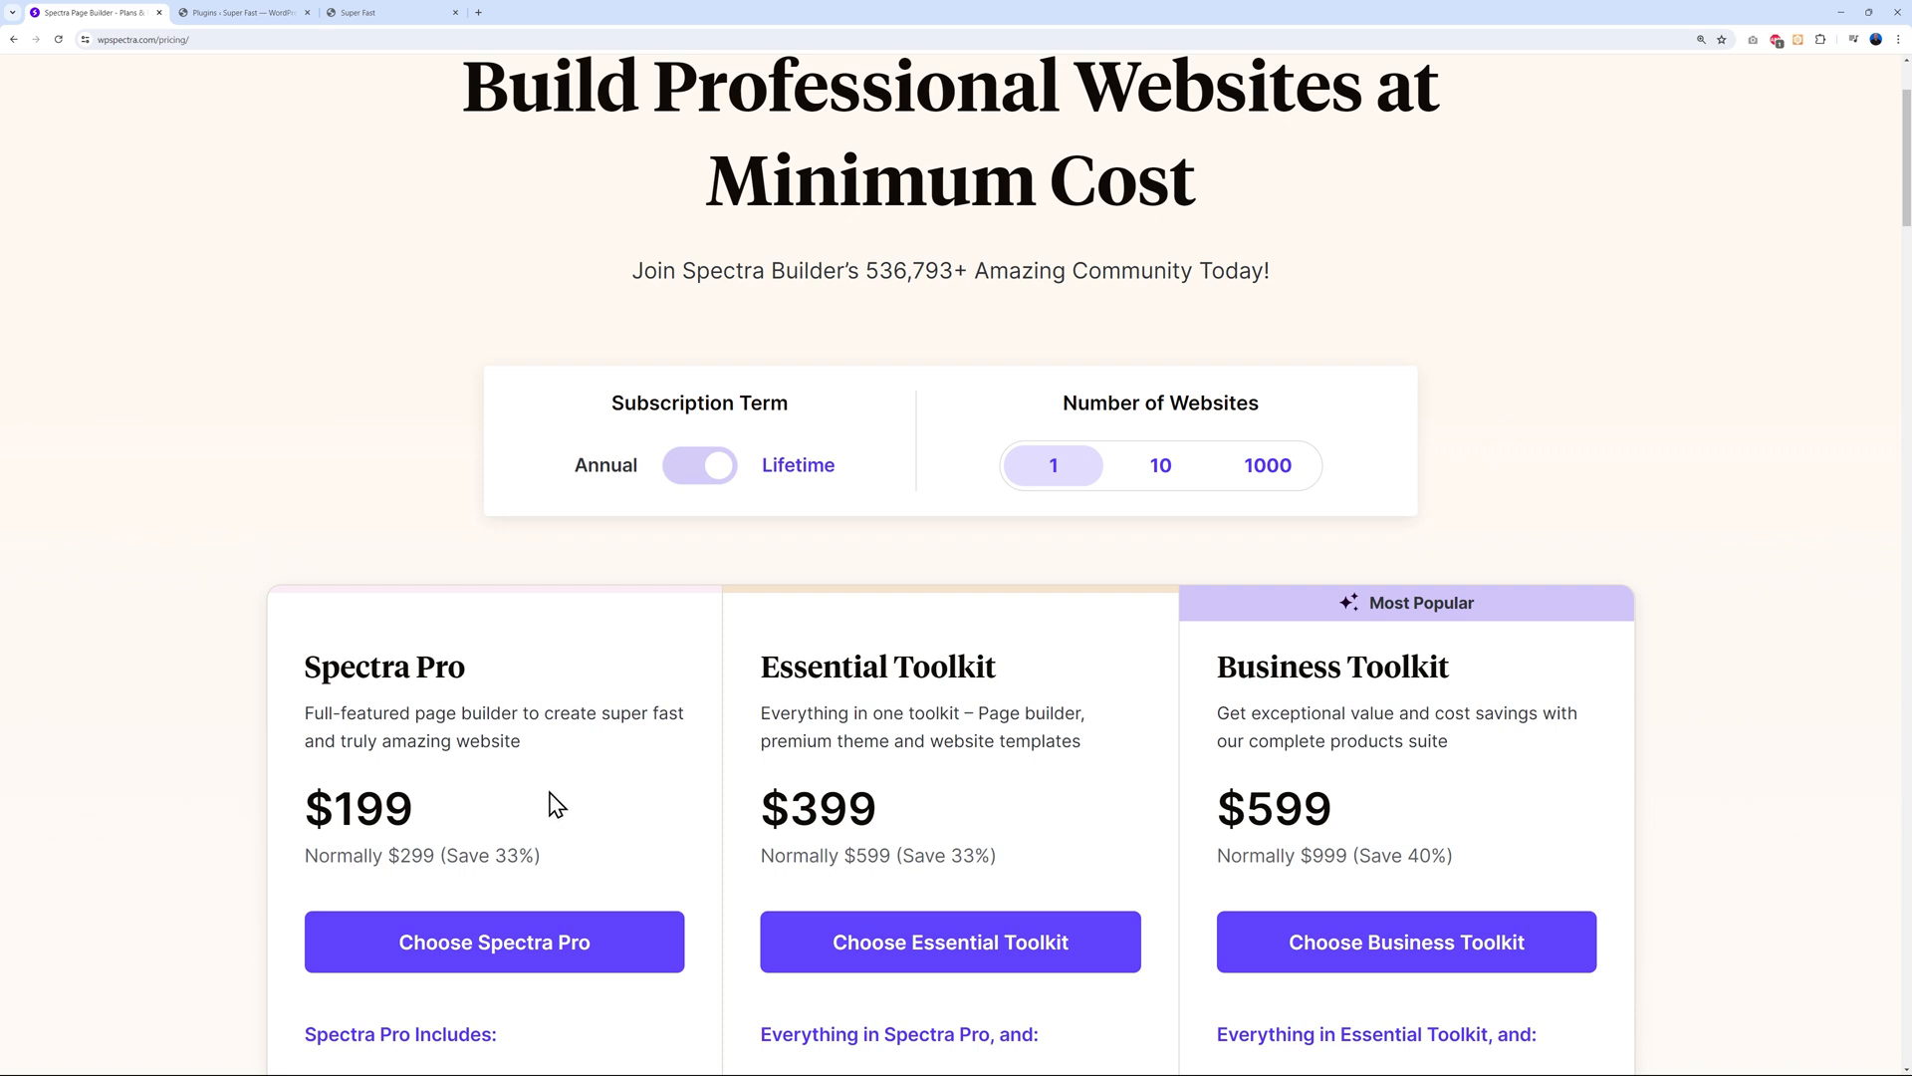
scroll(550, 795, "up", 1)
scroll(553, 793, "down", 1)
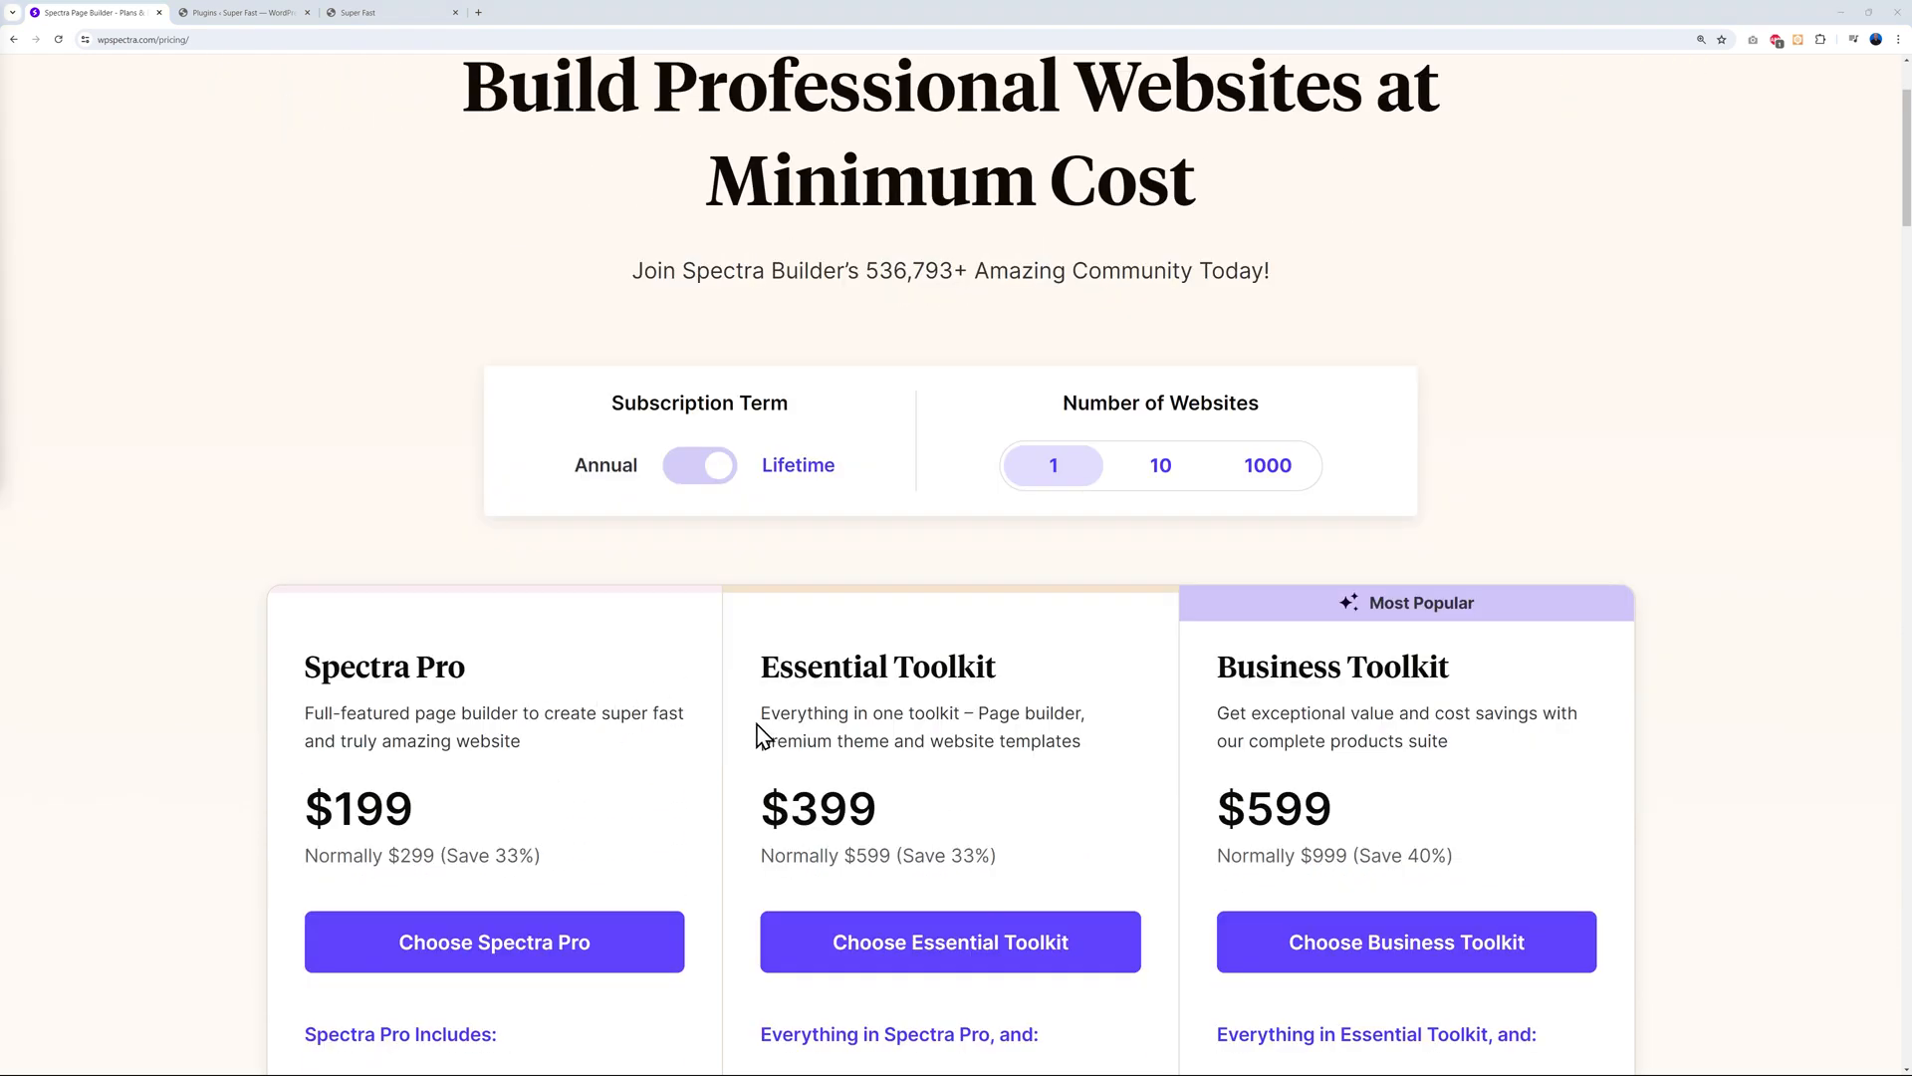
scroll(726, 756, "down", 3)
scroll(726, 756, "down", 3)
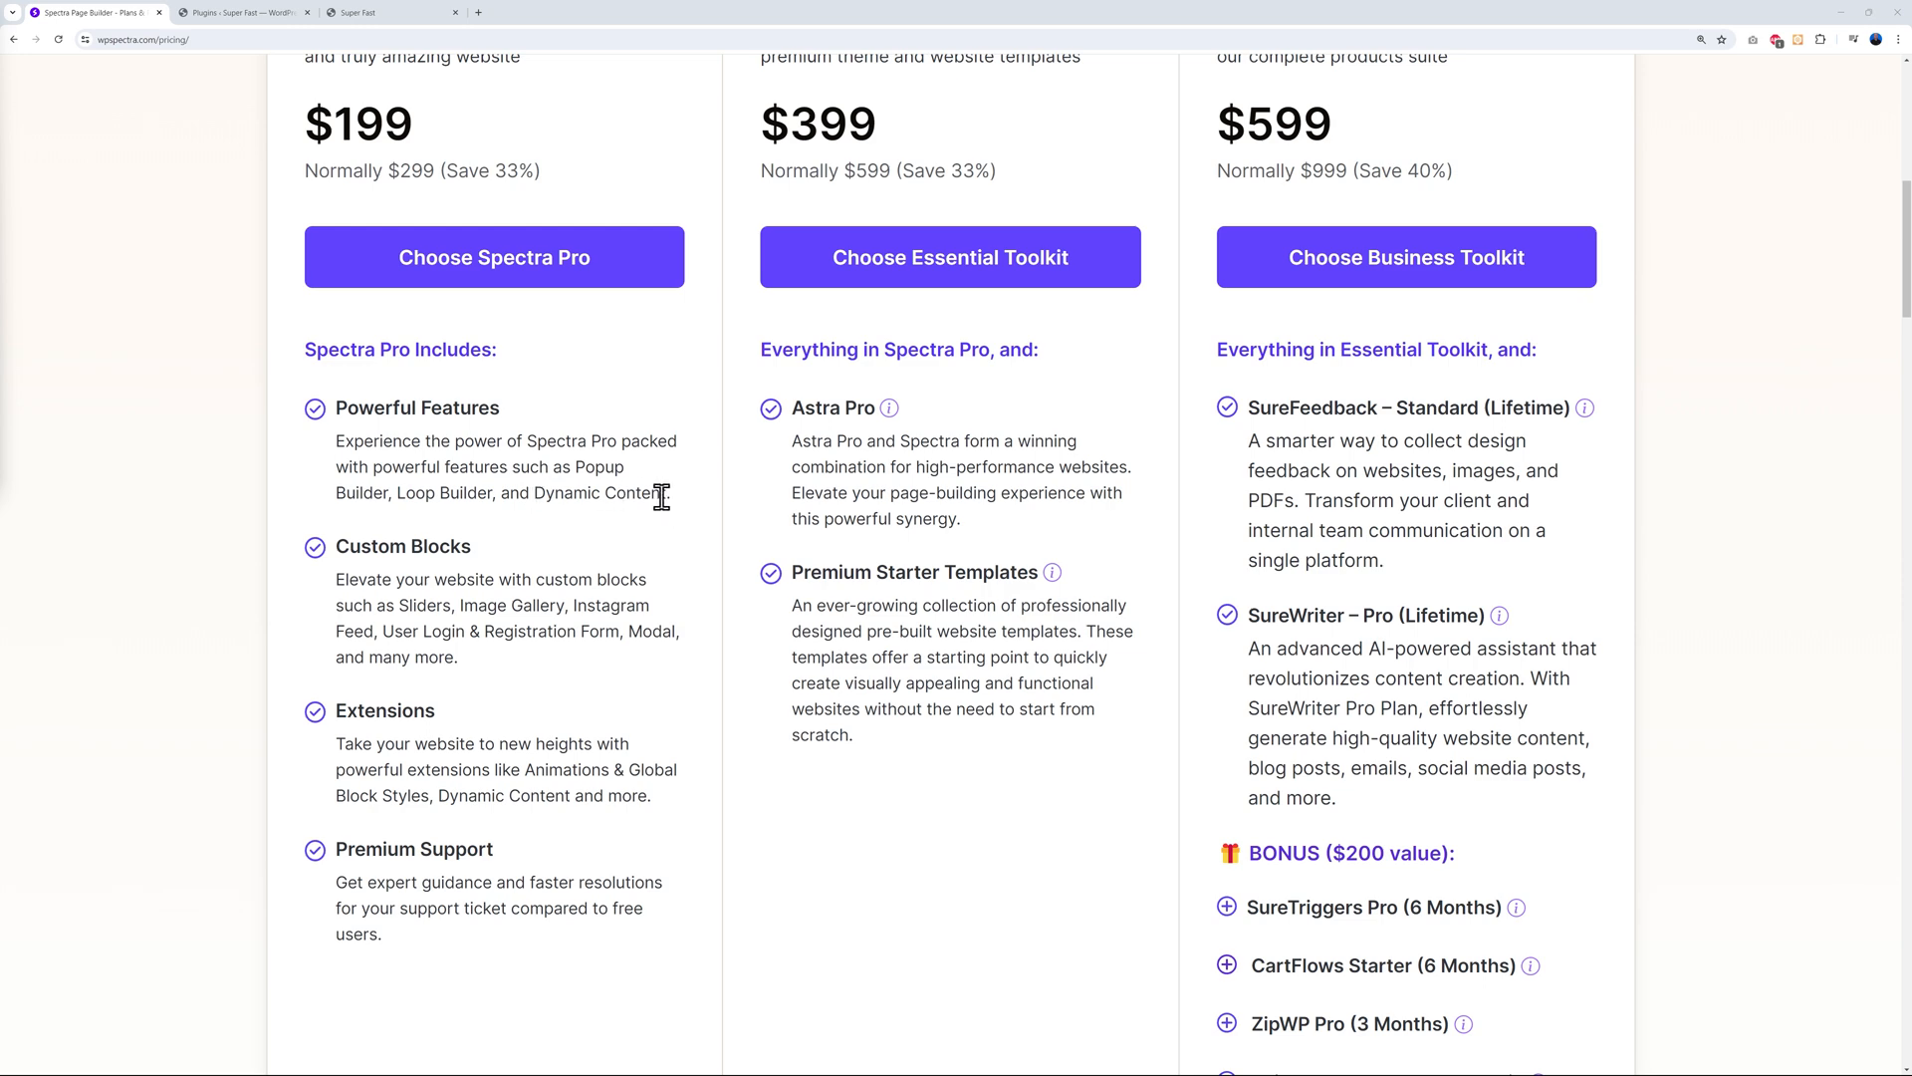
scroll(678, 592, "down", 1)
scroll(611, 584, "up", 1)
Upload, install and activate Spectra Pro from spectra-pro-1.1.5-1.zip
left_click(244, 13)
left_click(384, 157)
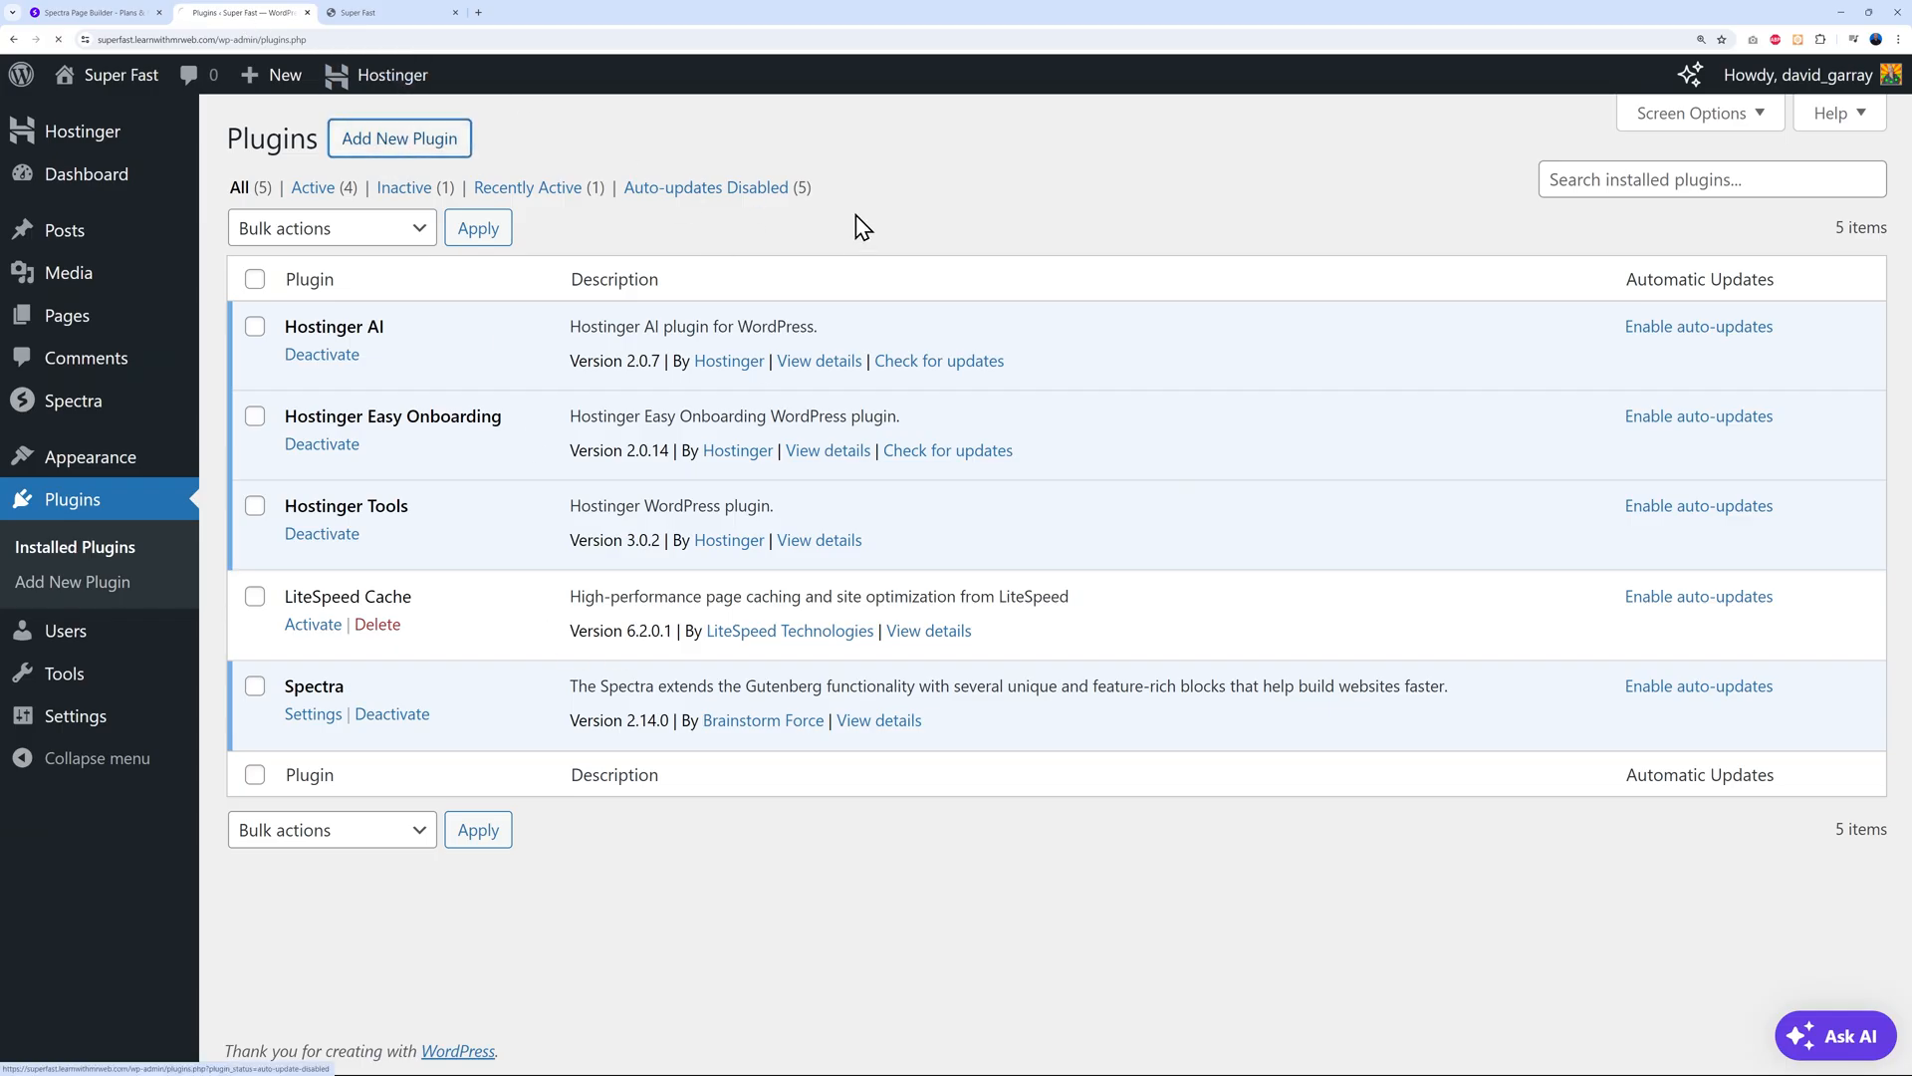
left_click(469, 161)
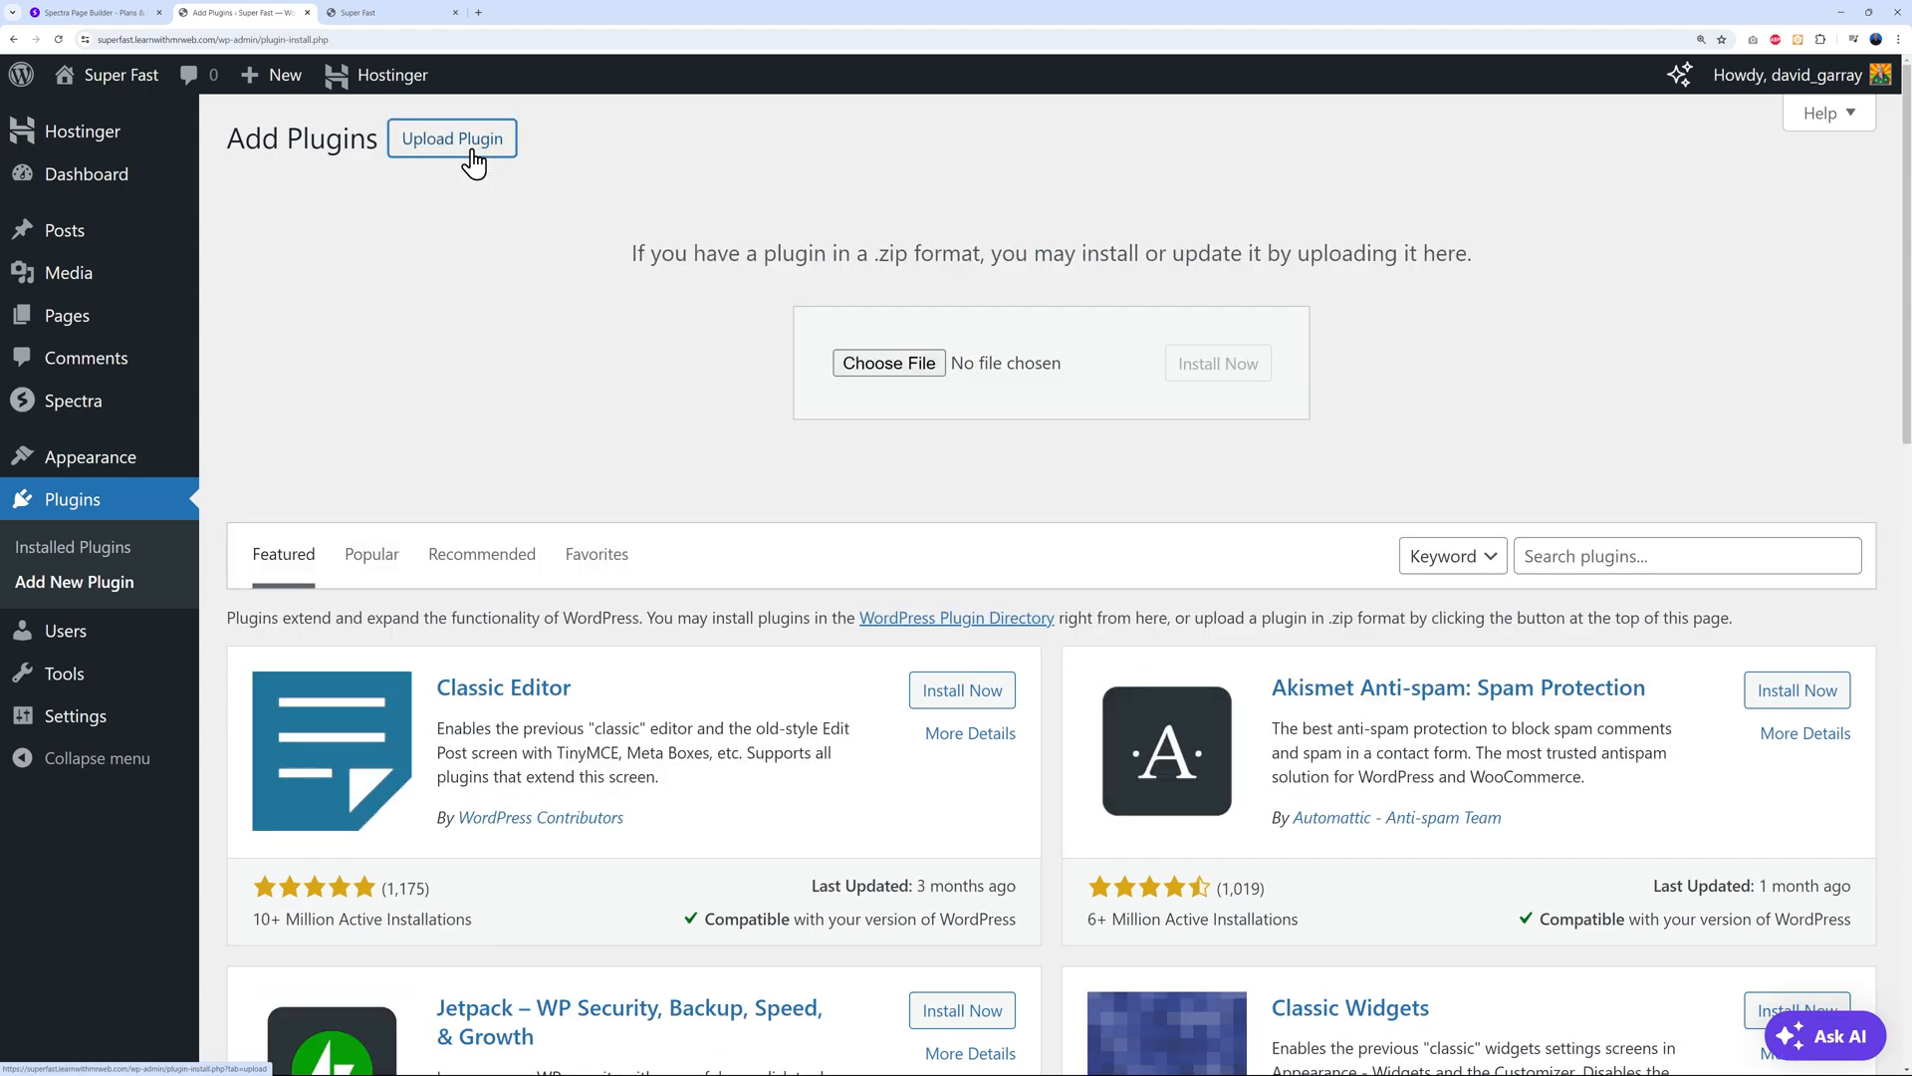
left_click(912, 367)
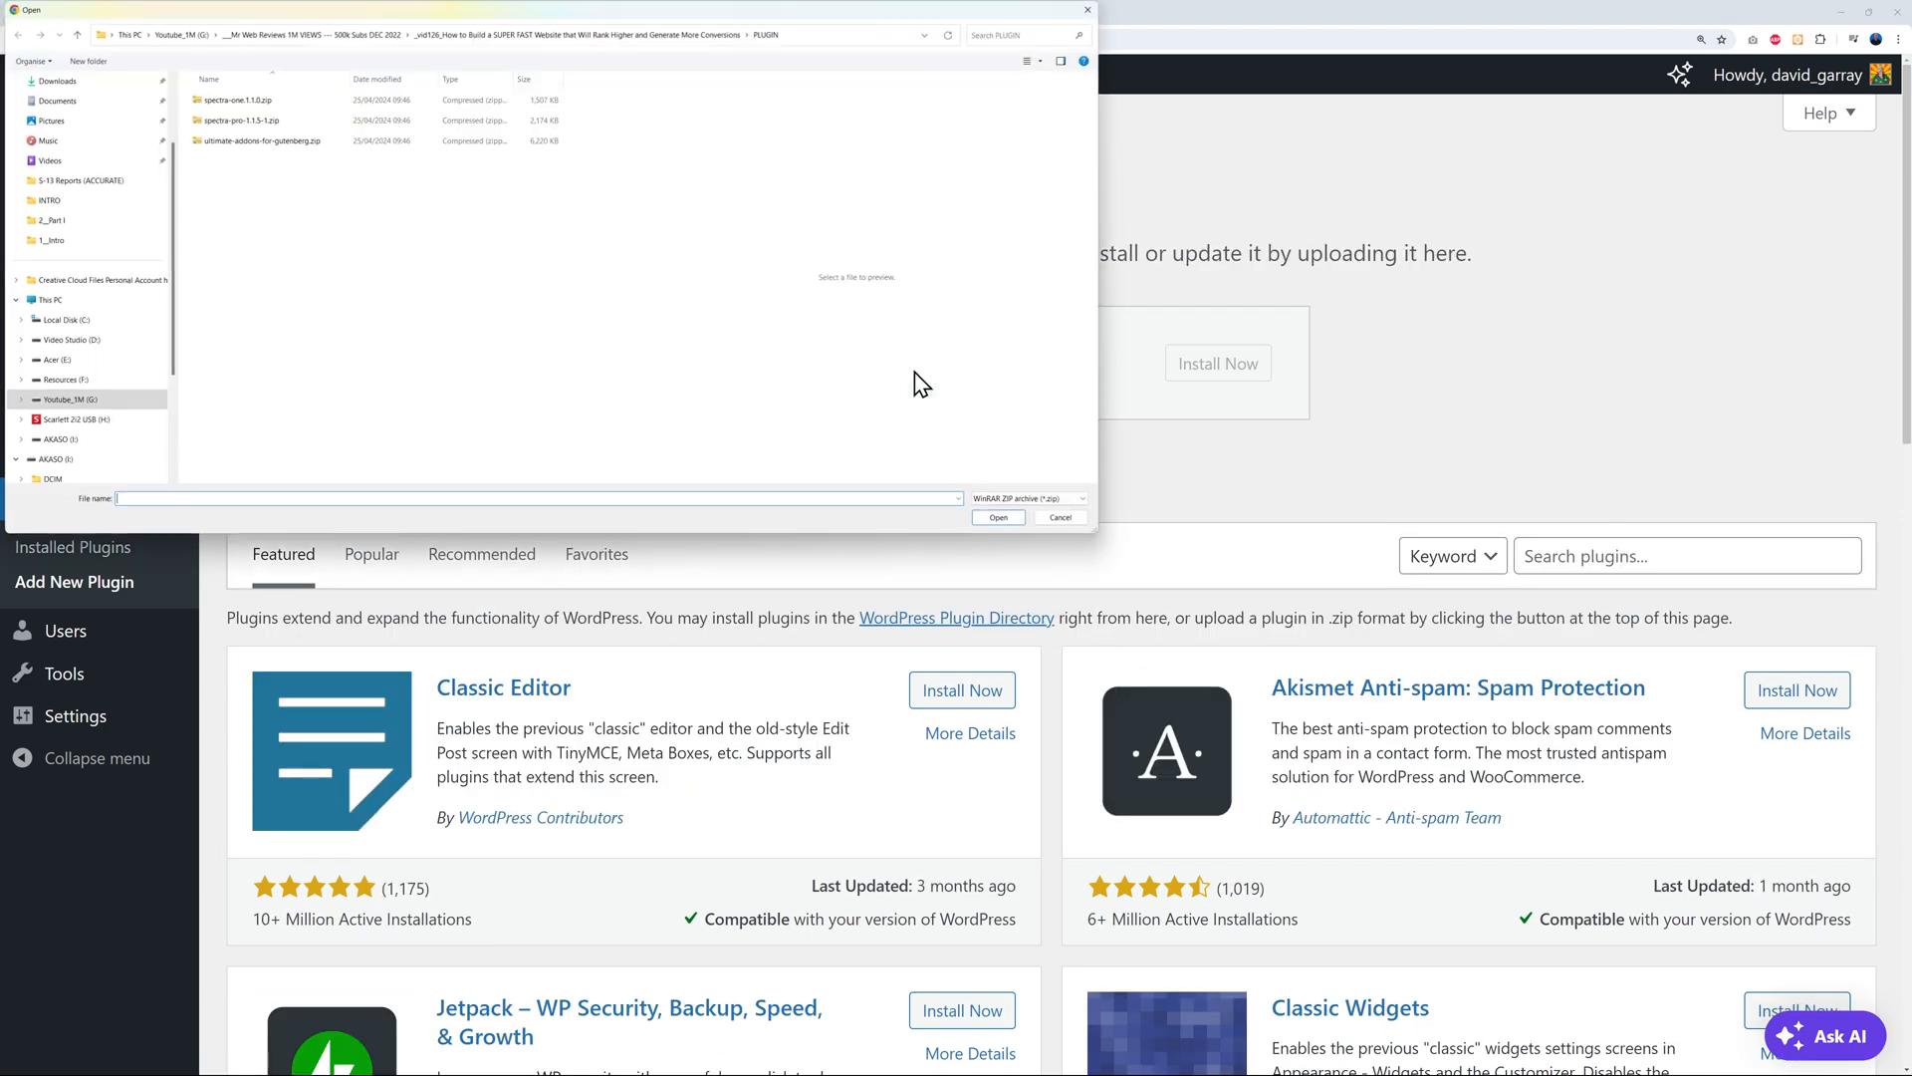
left_click(251, 120)
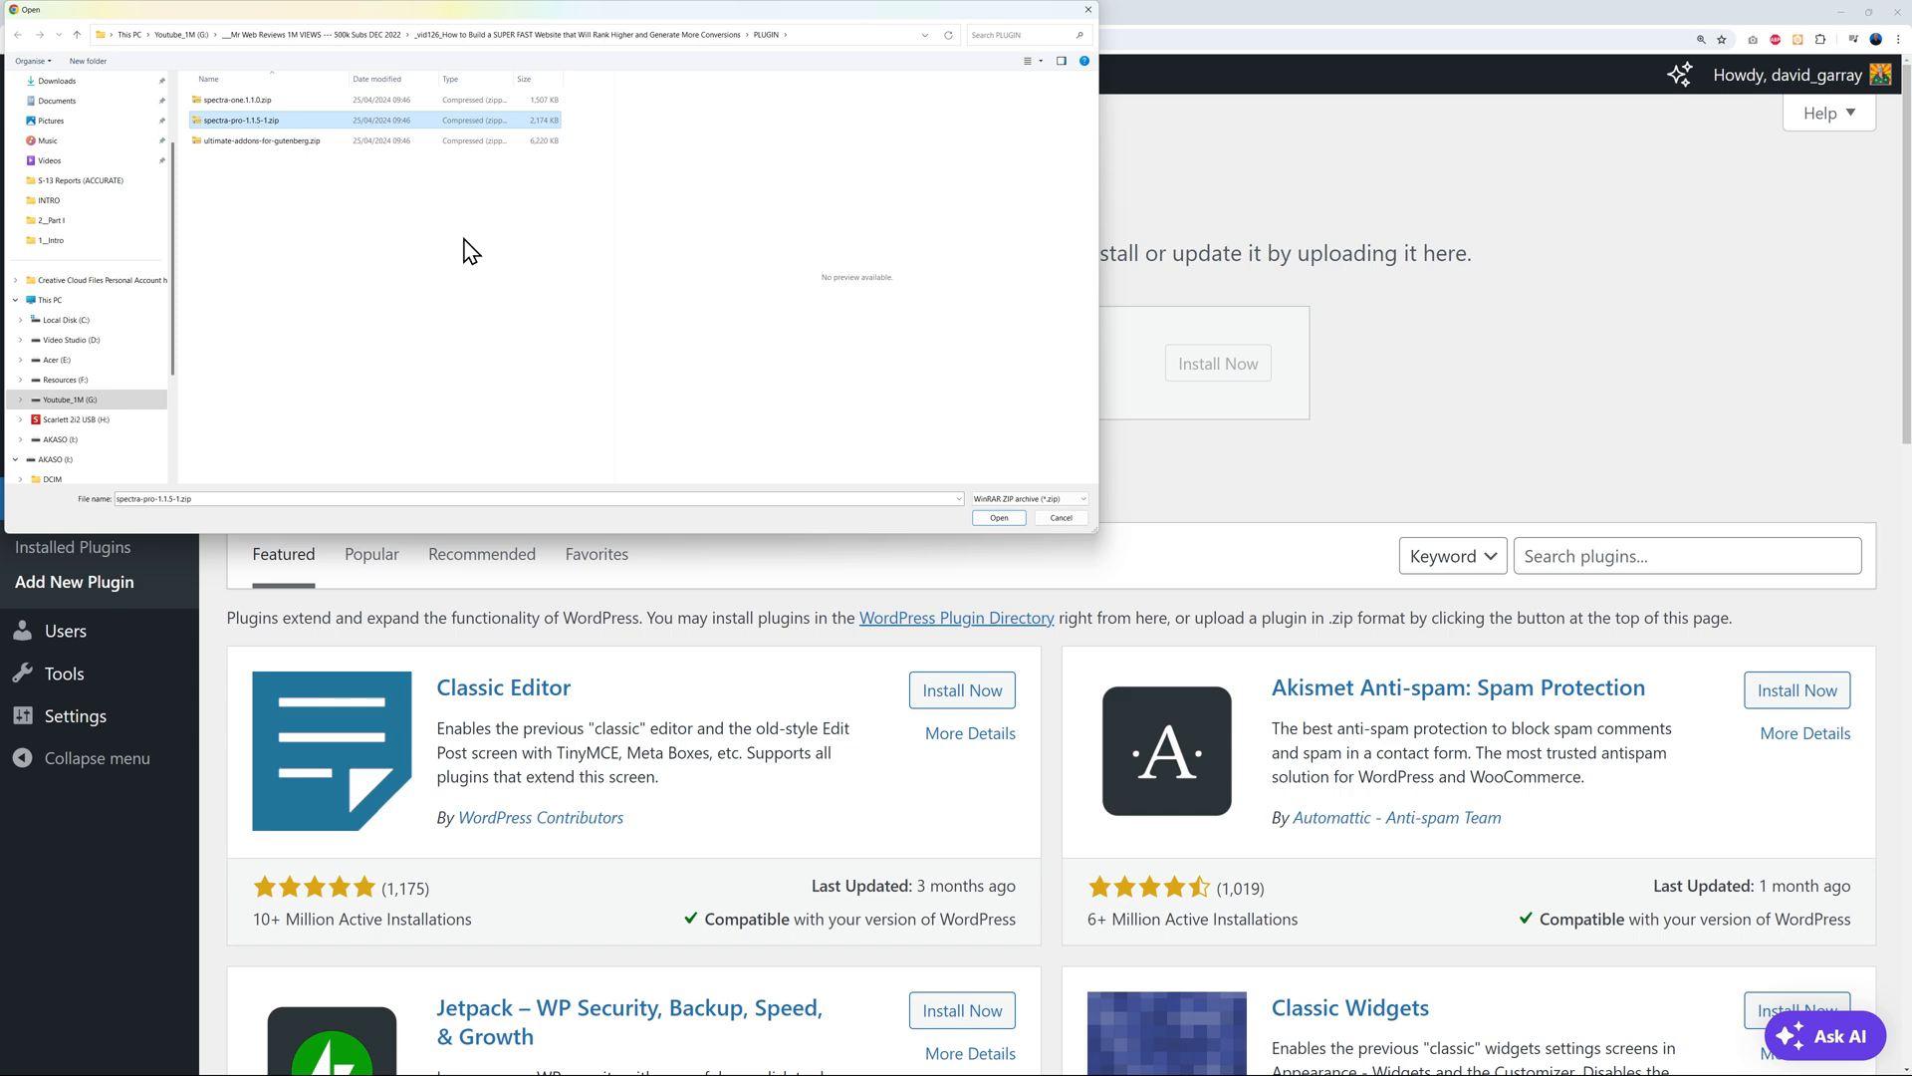
left_click(999, 517)
left_click(1255, 375)
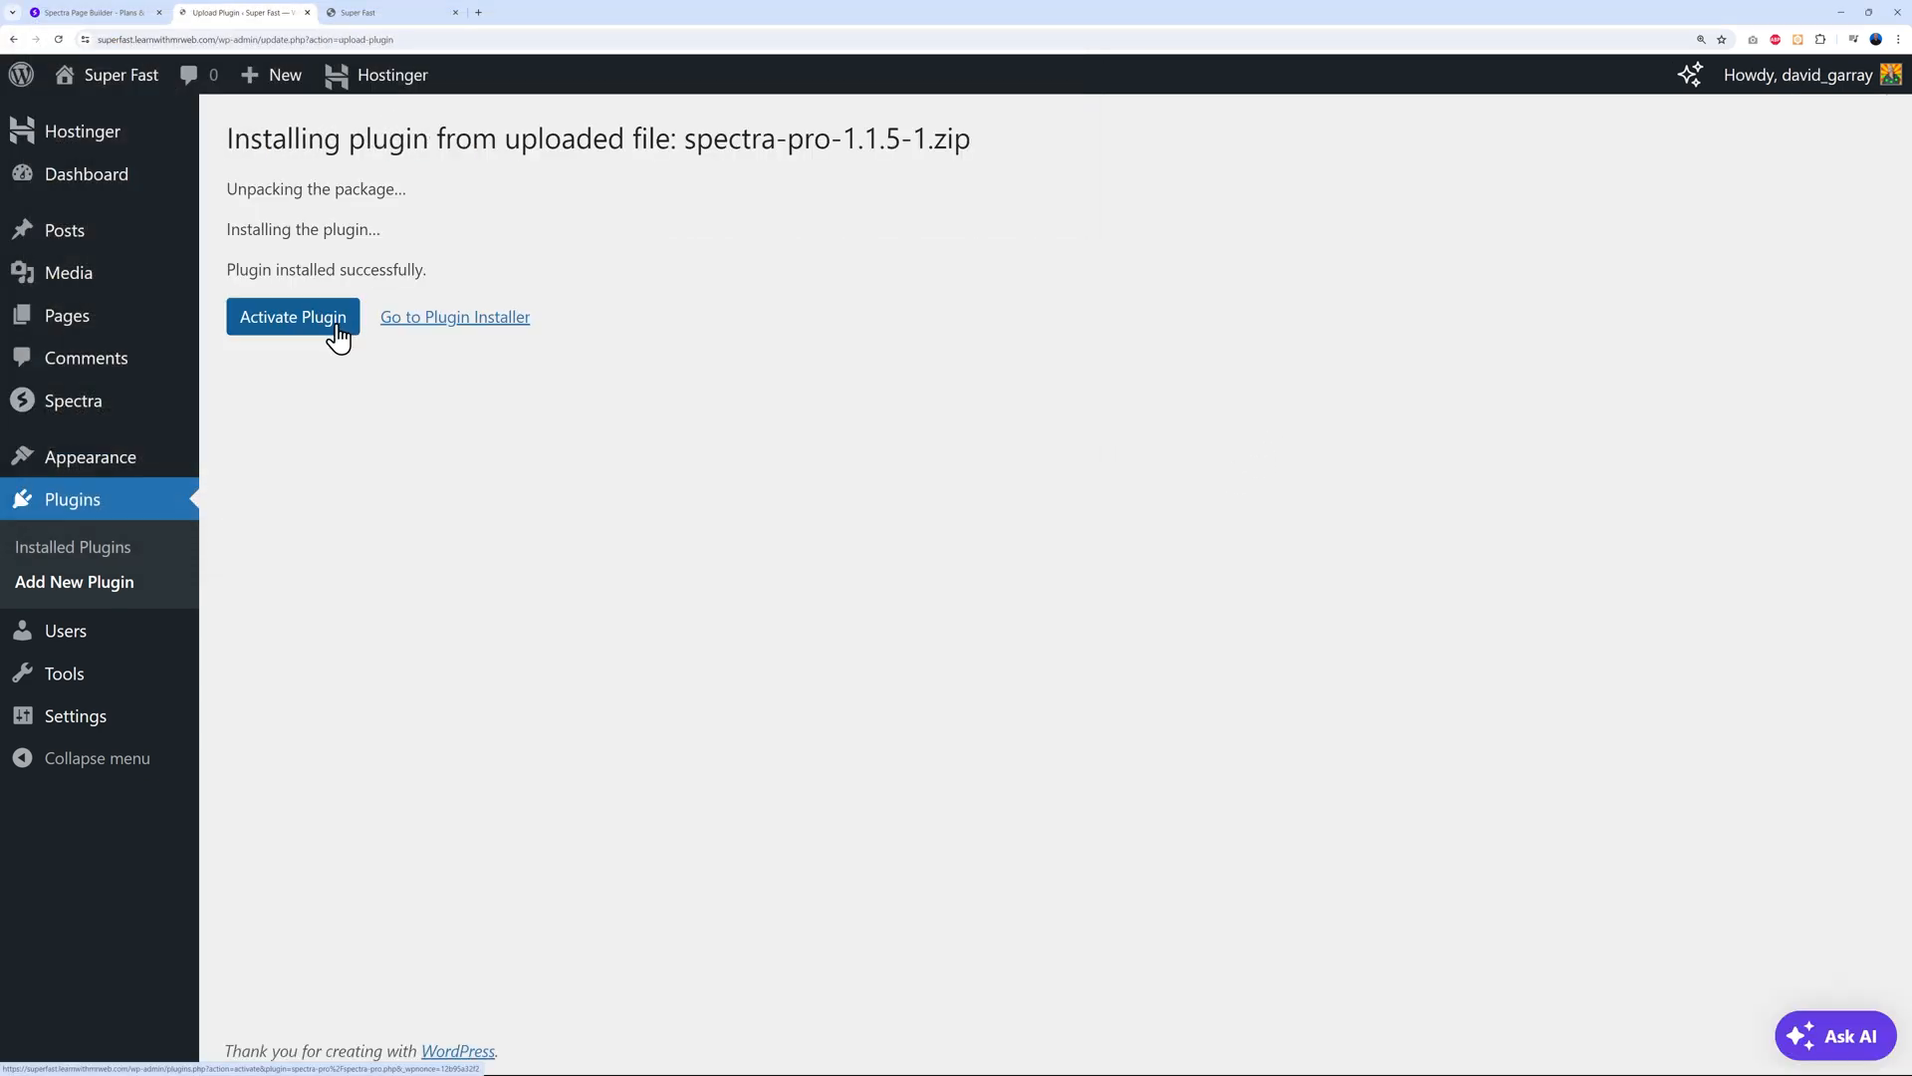
left_click(333, 327)
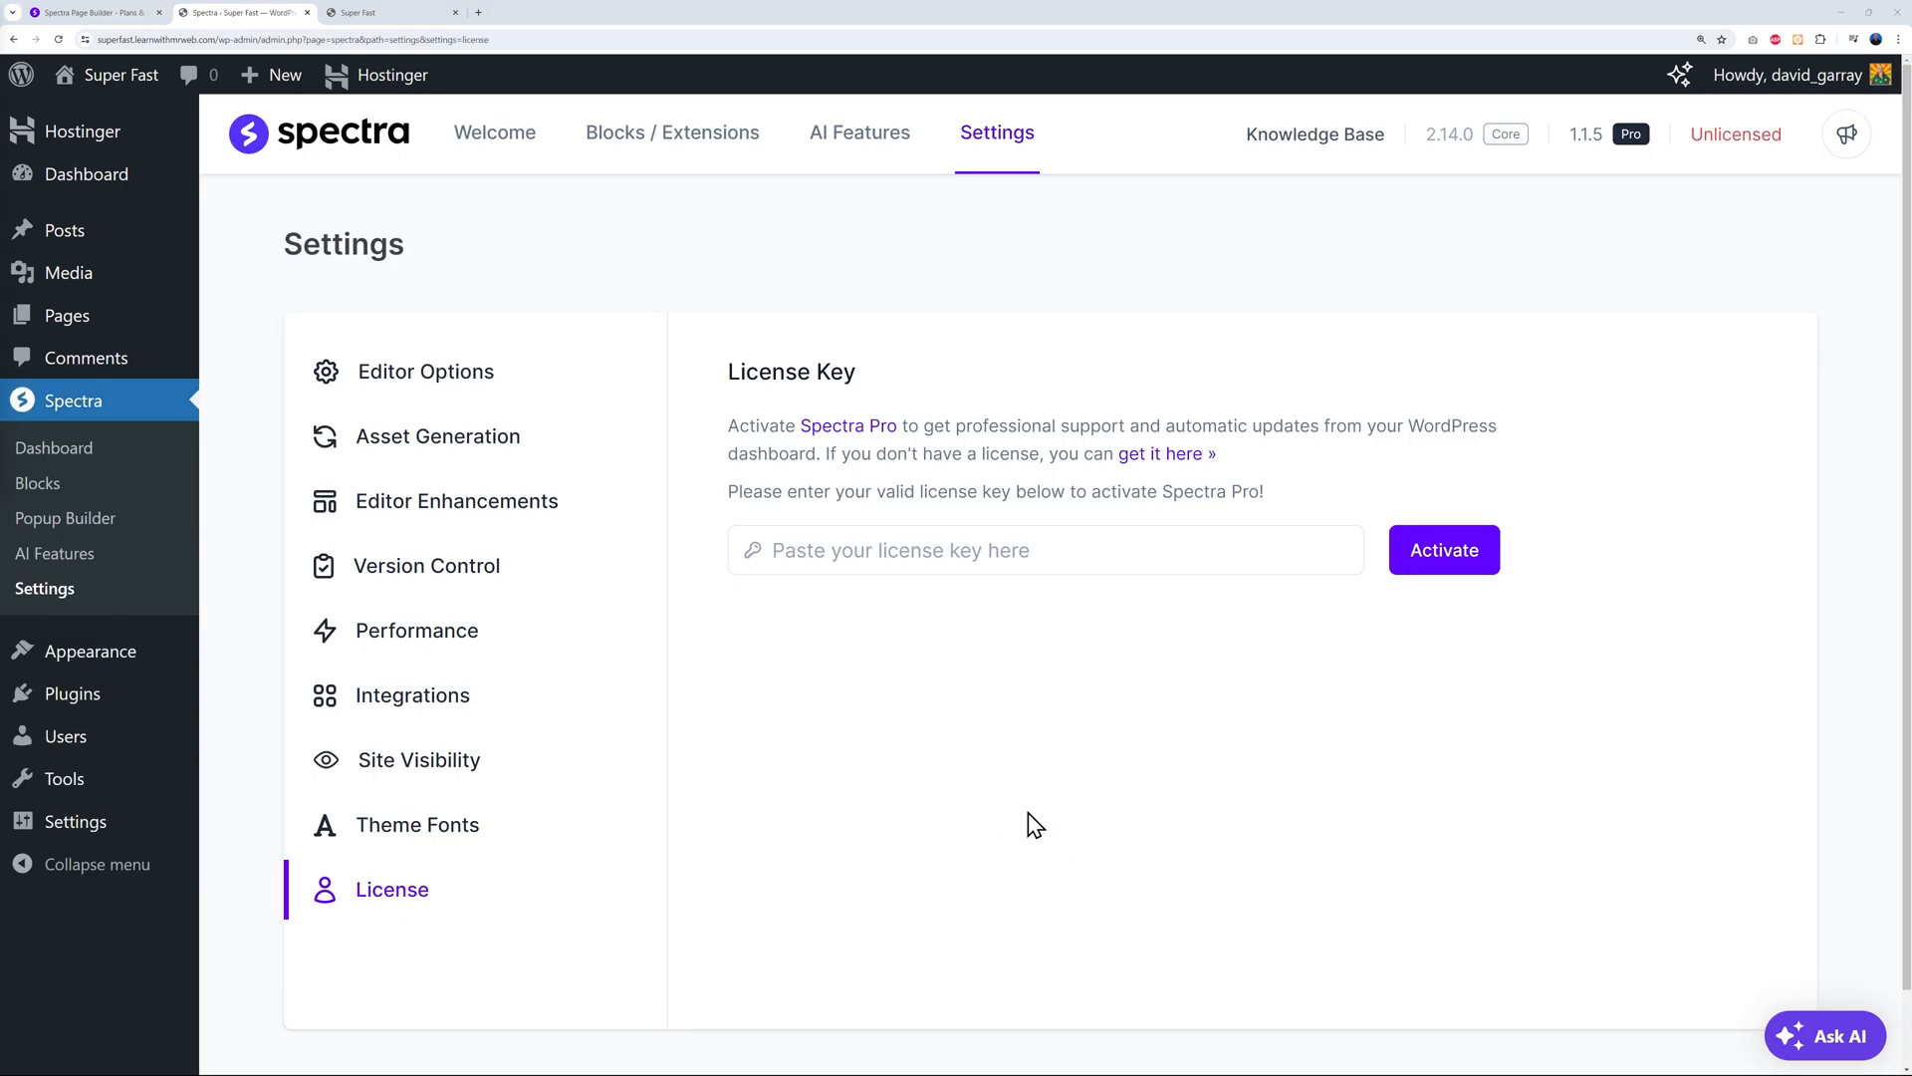
Paste the Spectra Pro license key, activate the license, and go to Pages
left_click(859, 556)
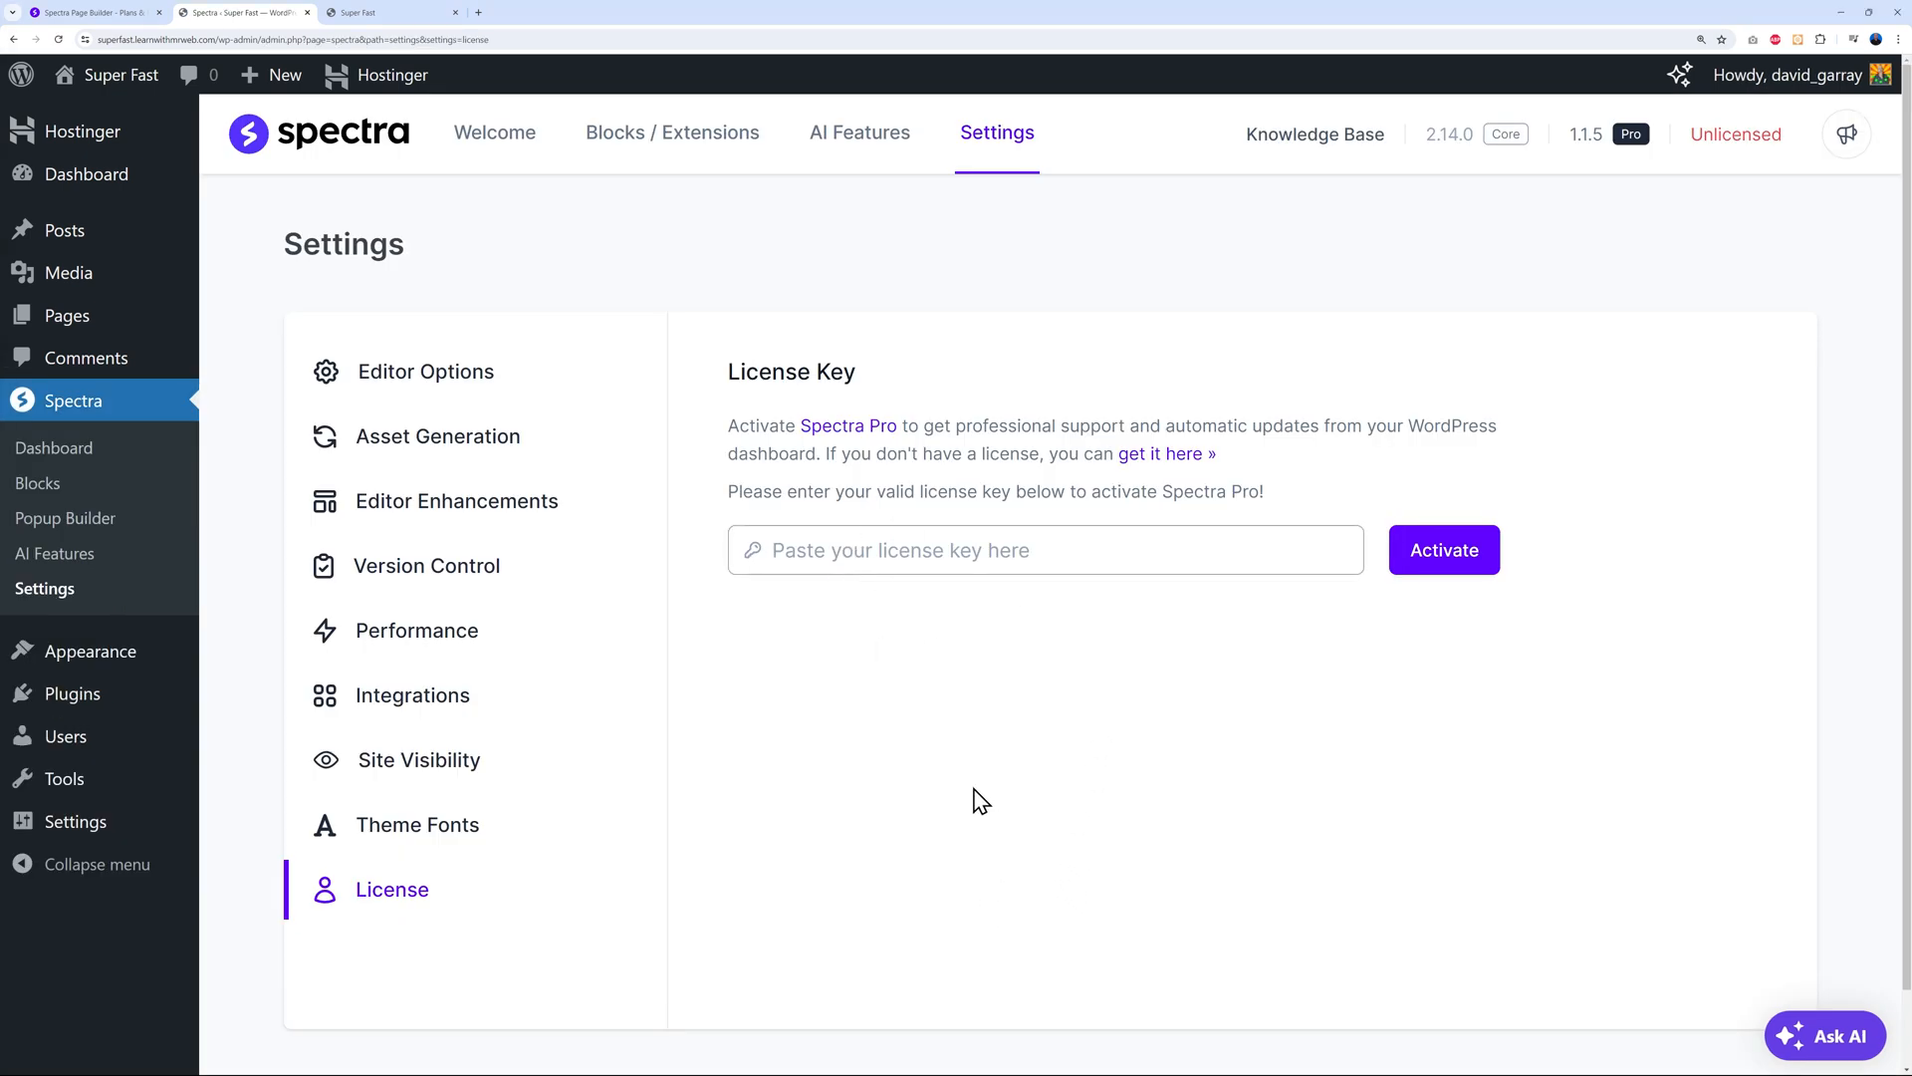
key("ctrl+v")
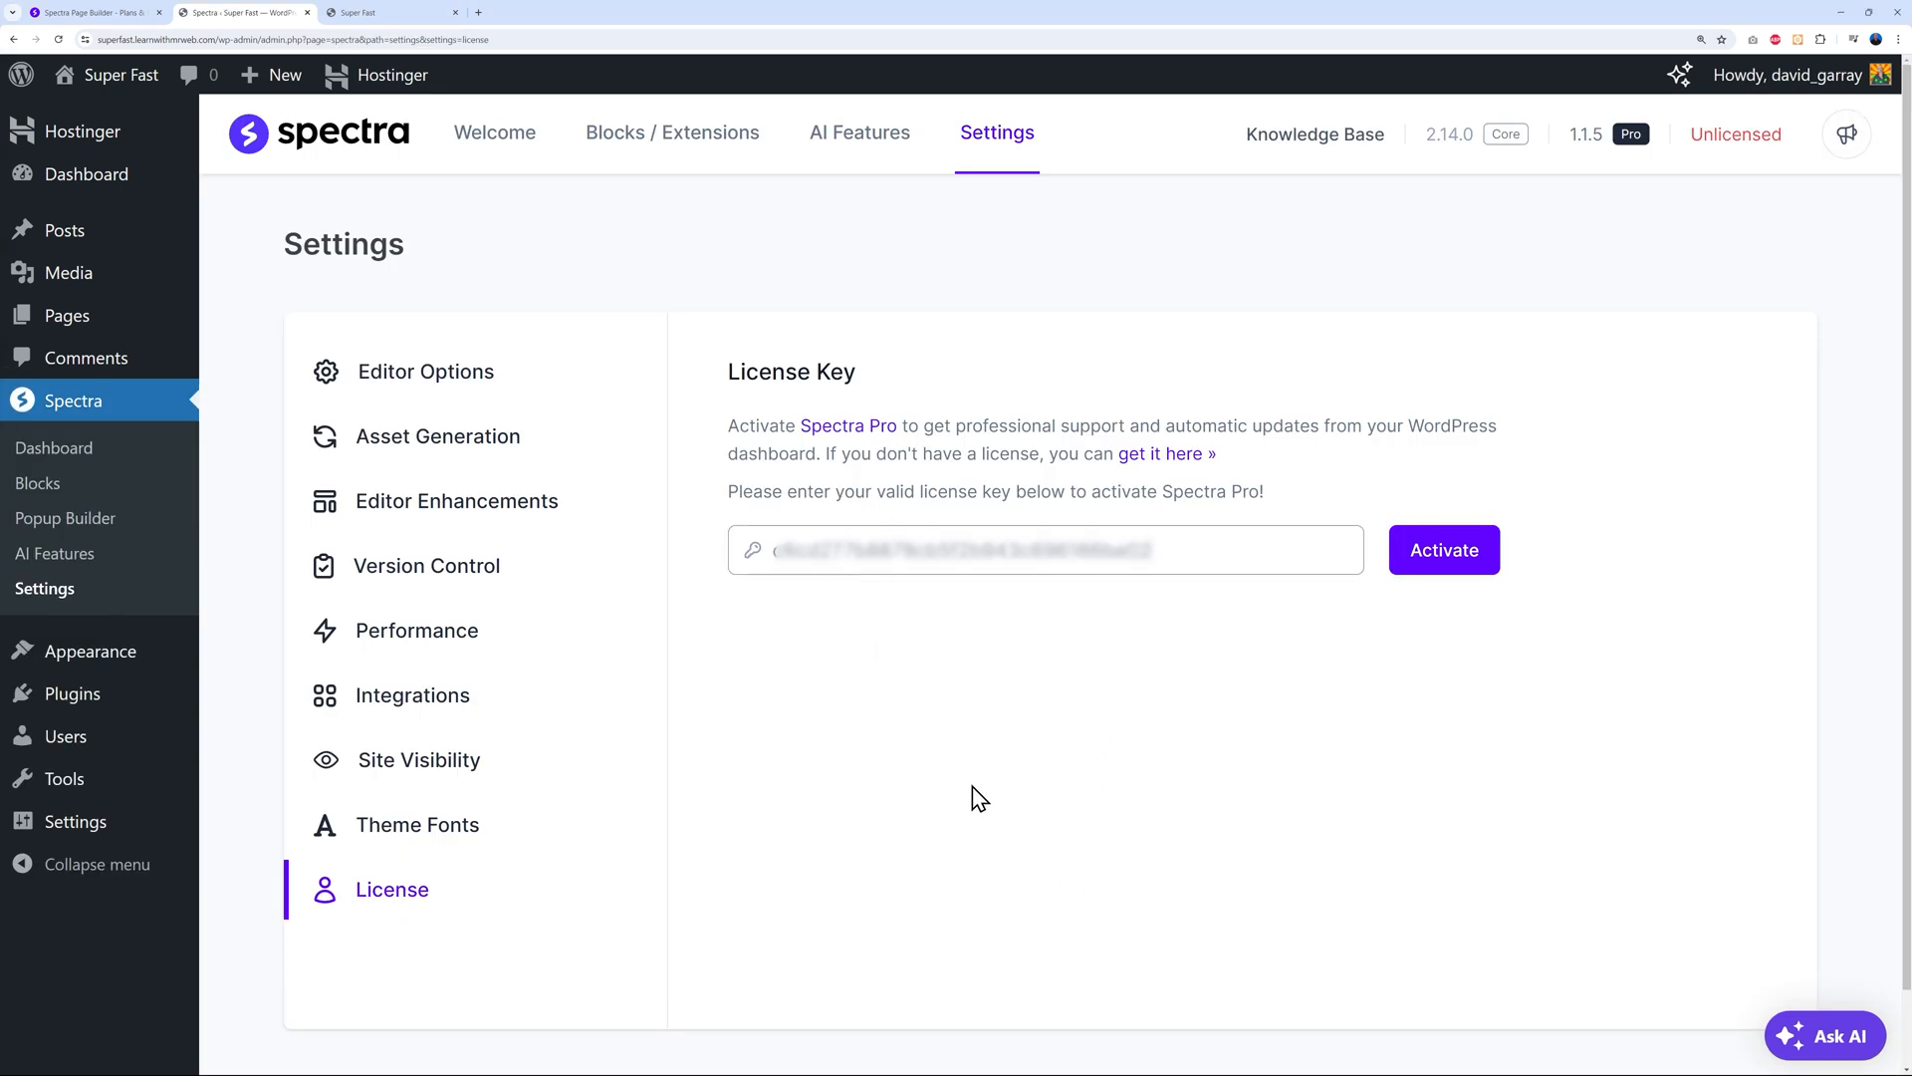
left_click(1417, 572)
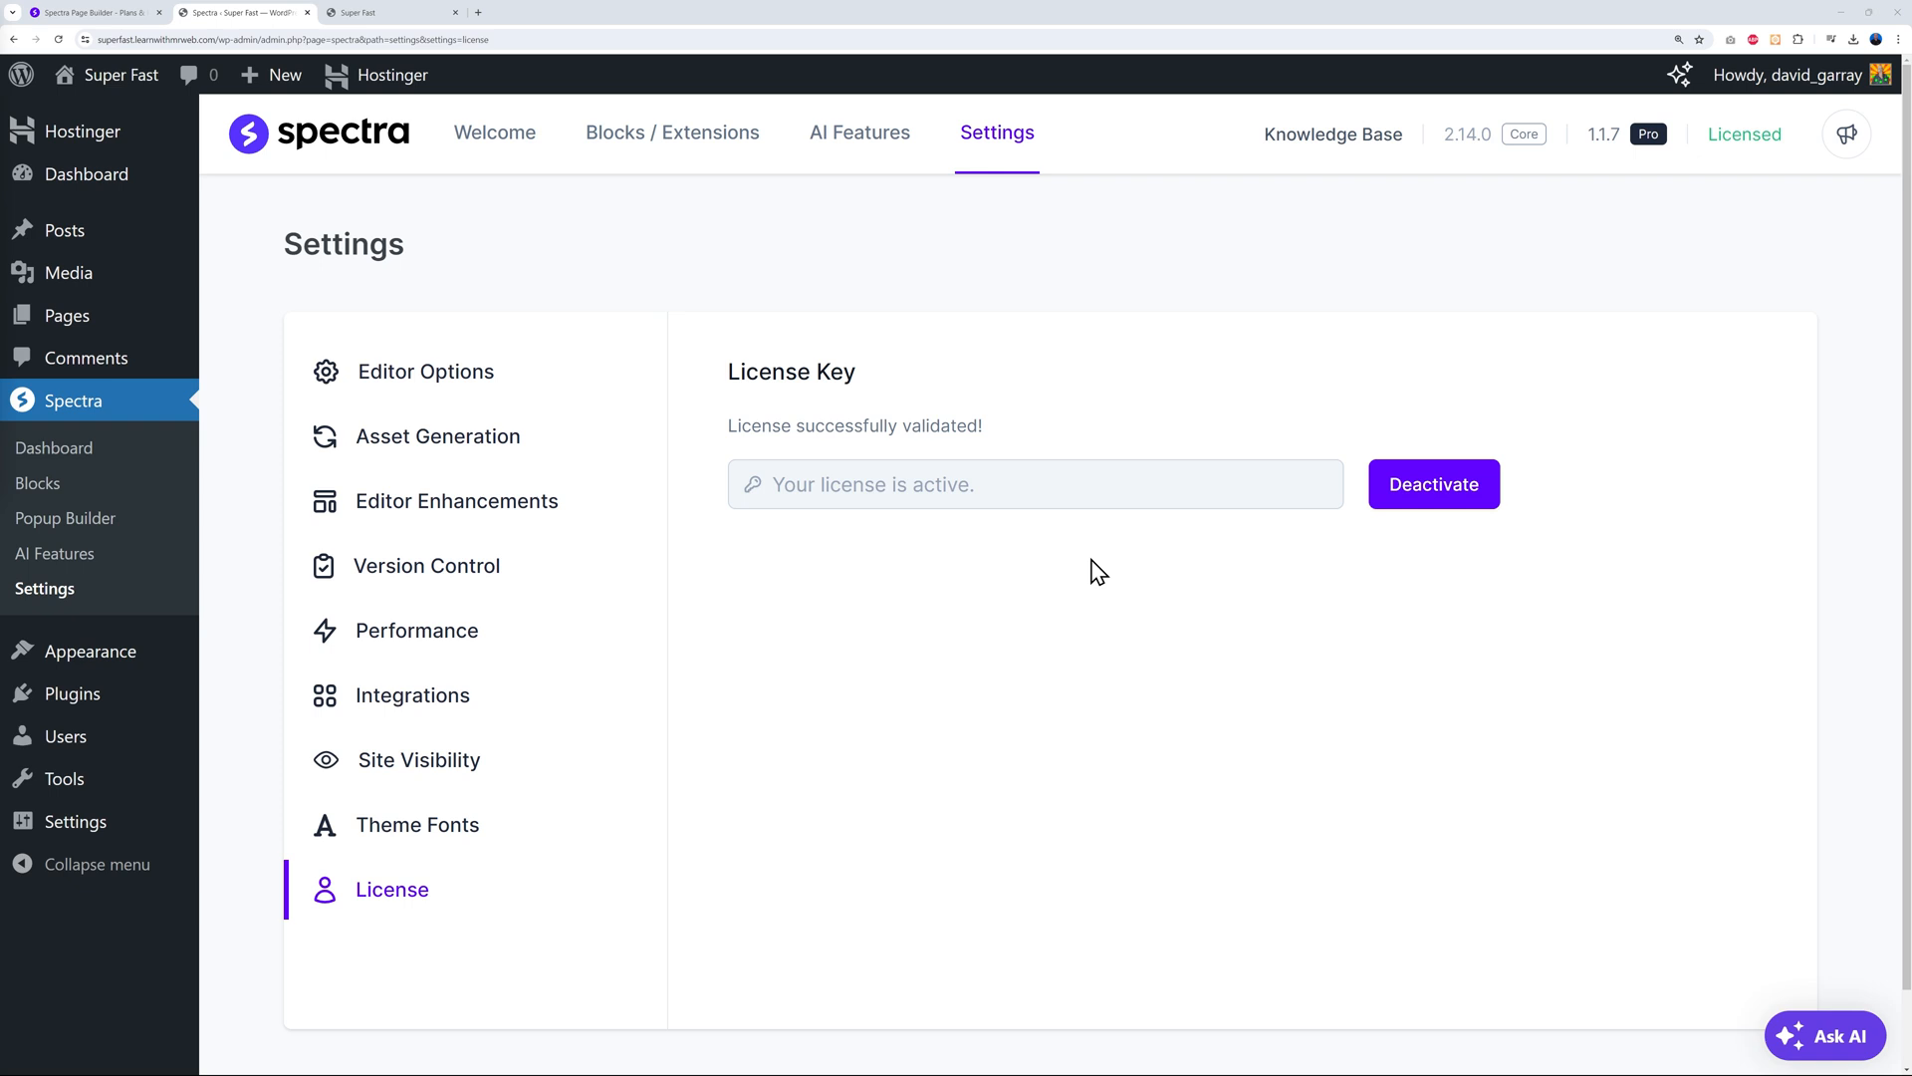
left_click(70, 319)
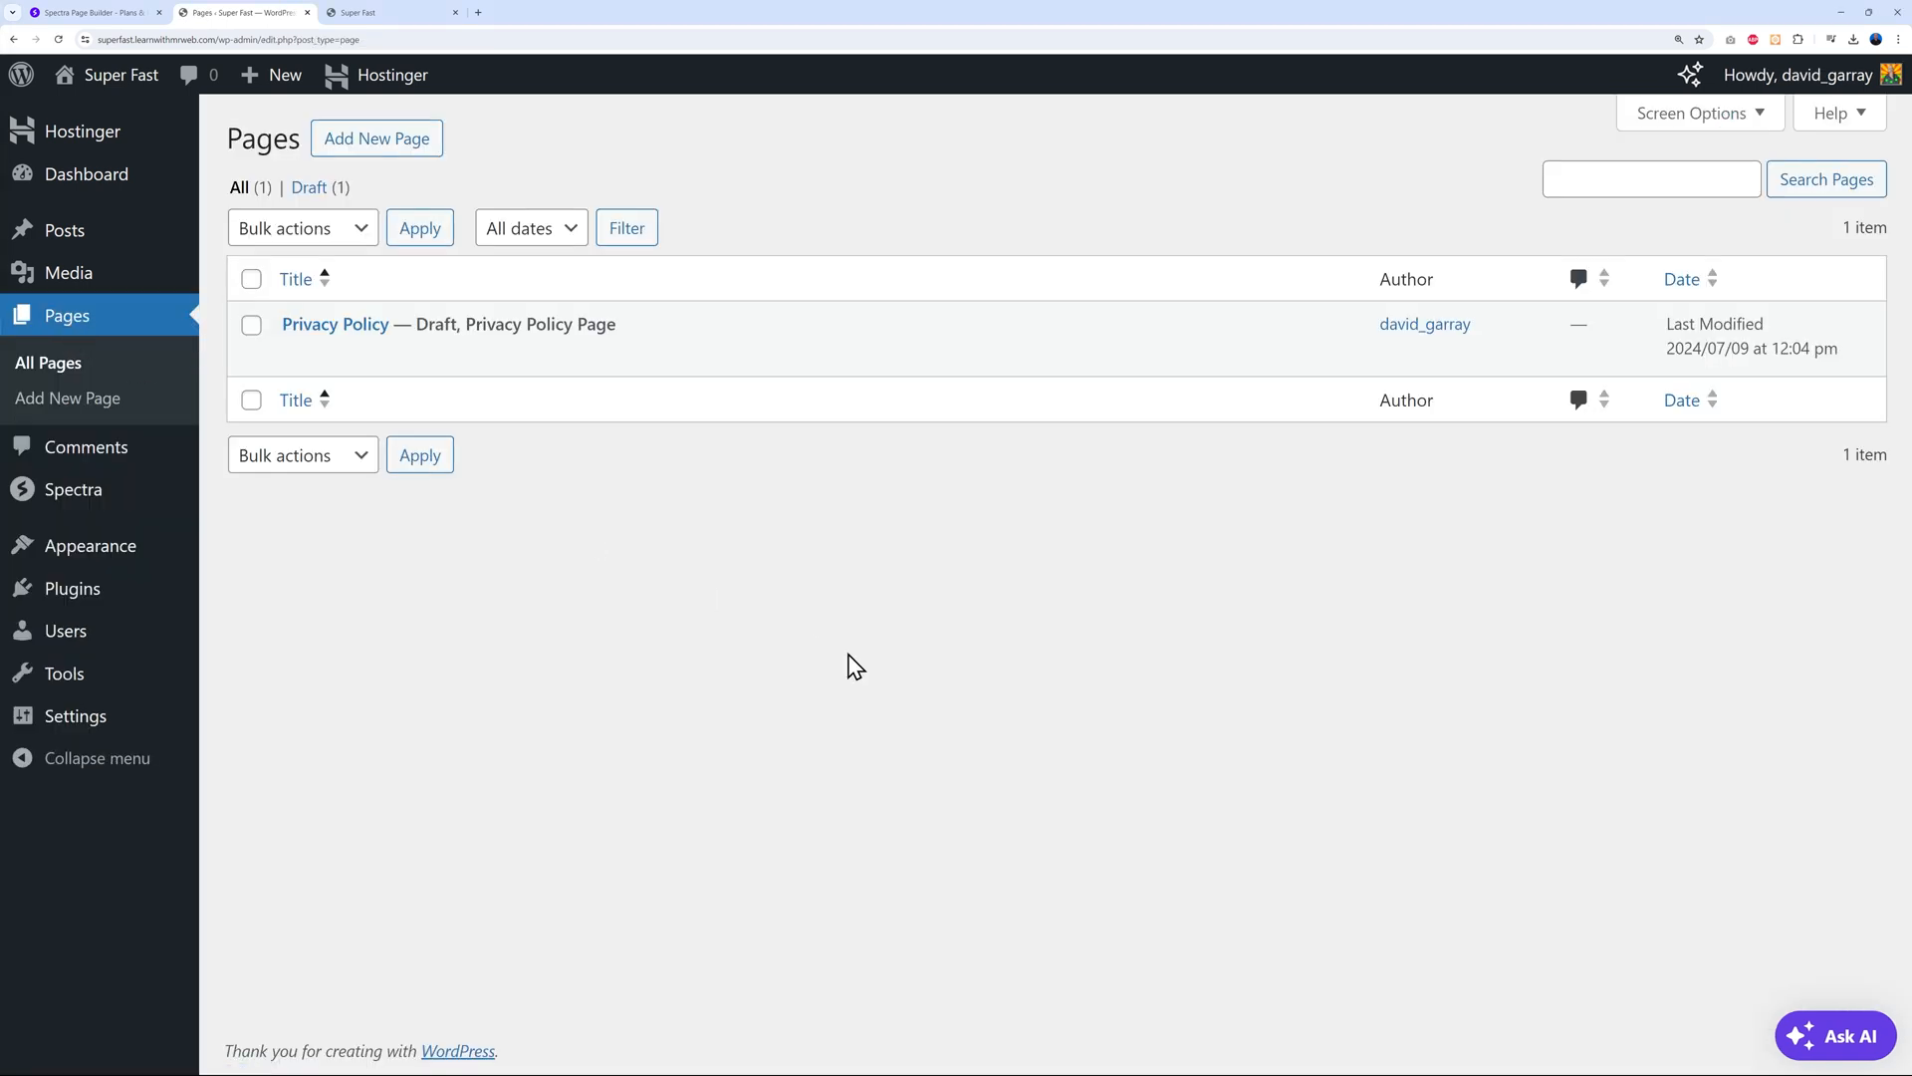
Move the Privacy Policy draft to the trash and dismiss the notice
mouse_move(410, 349)
left_click(425, 357)
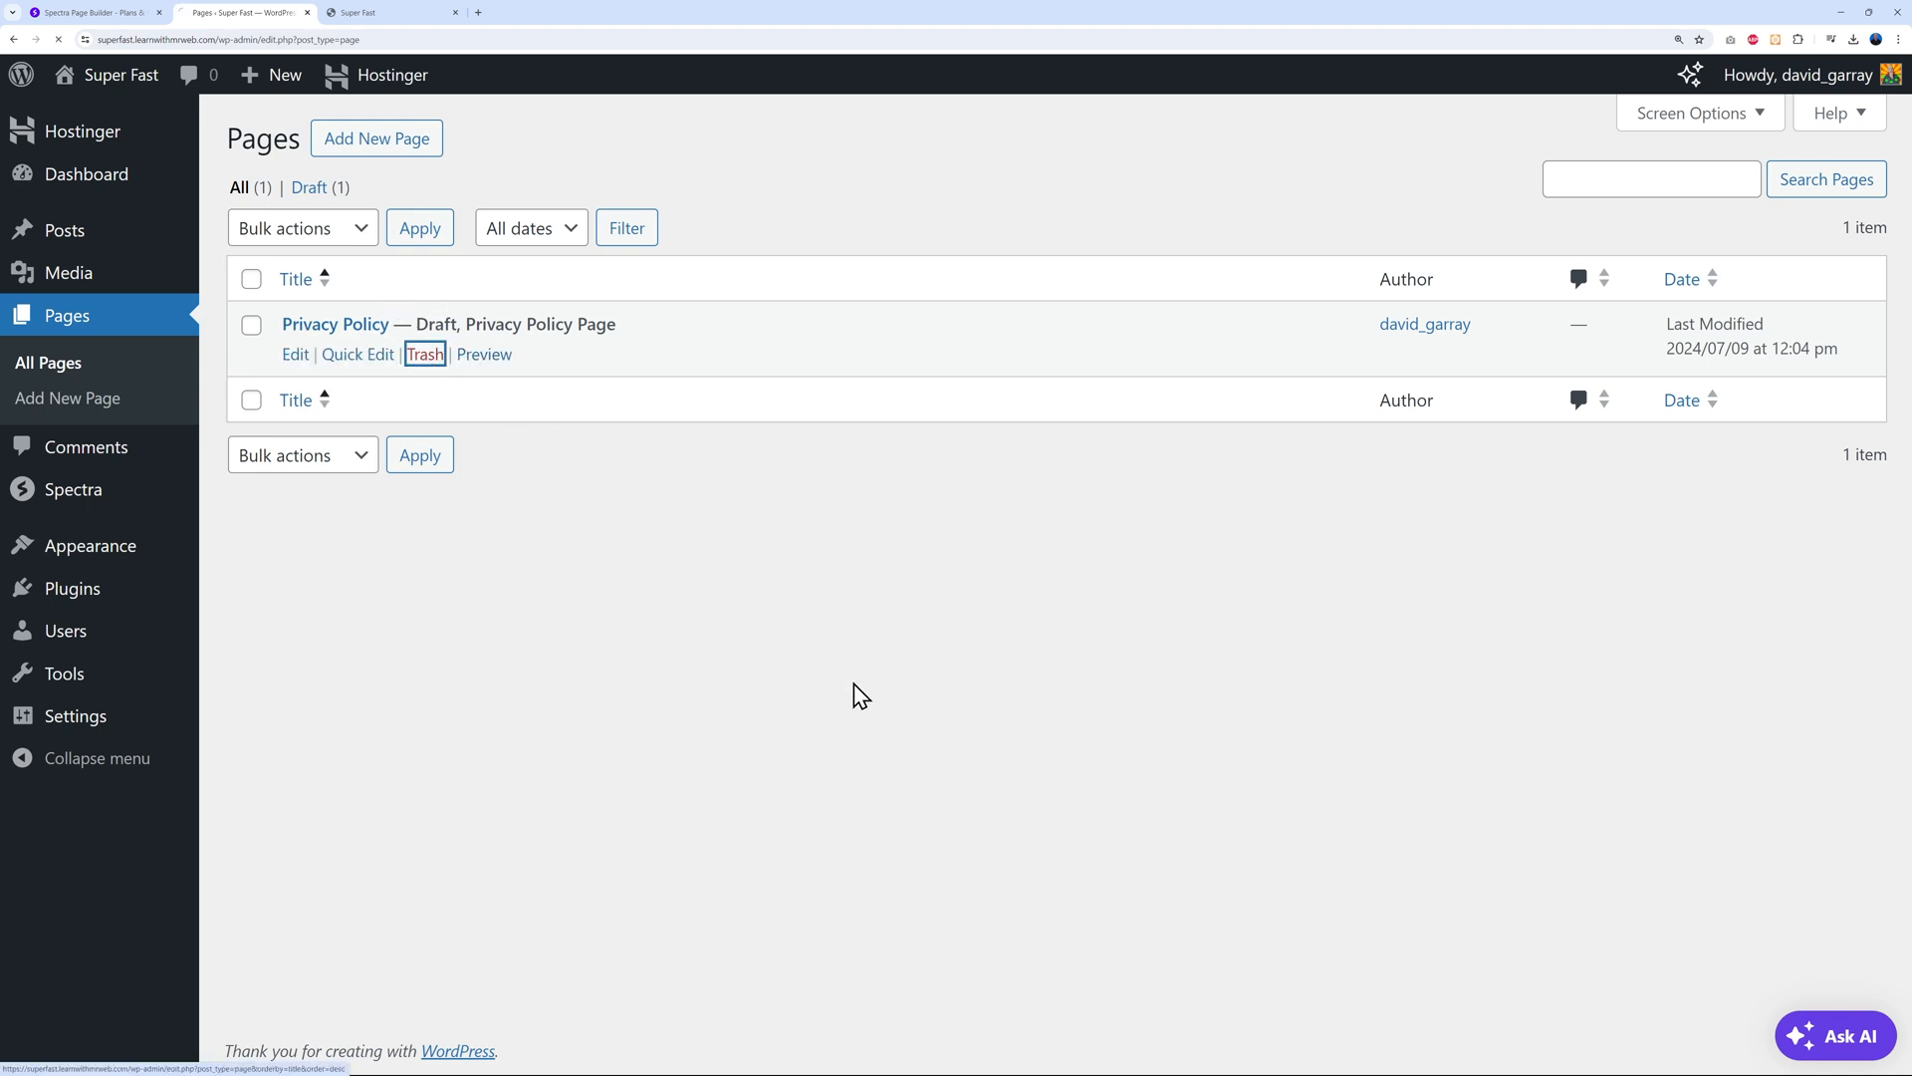
left_click(1858, 192)
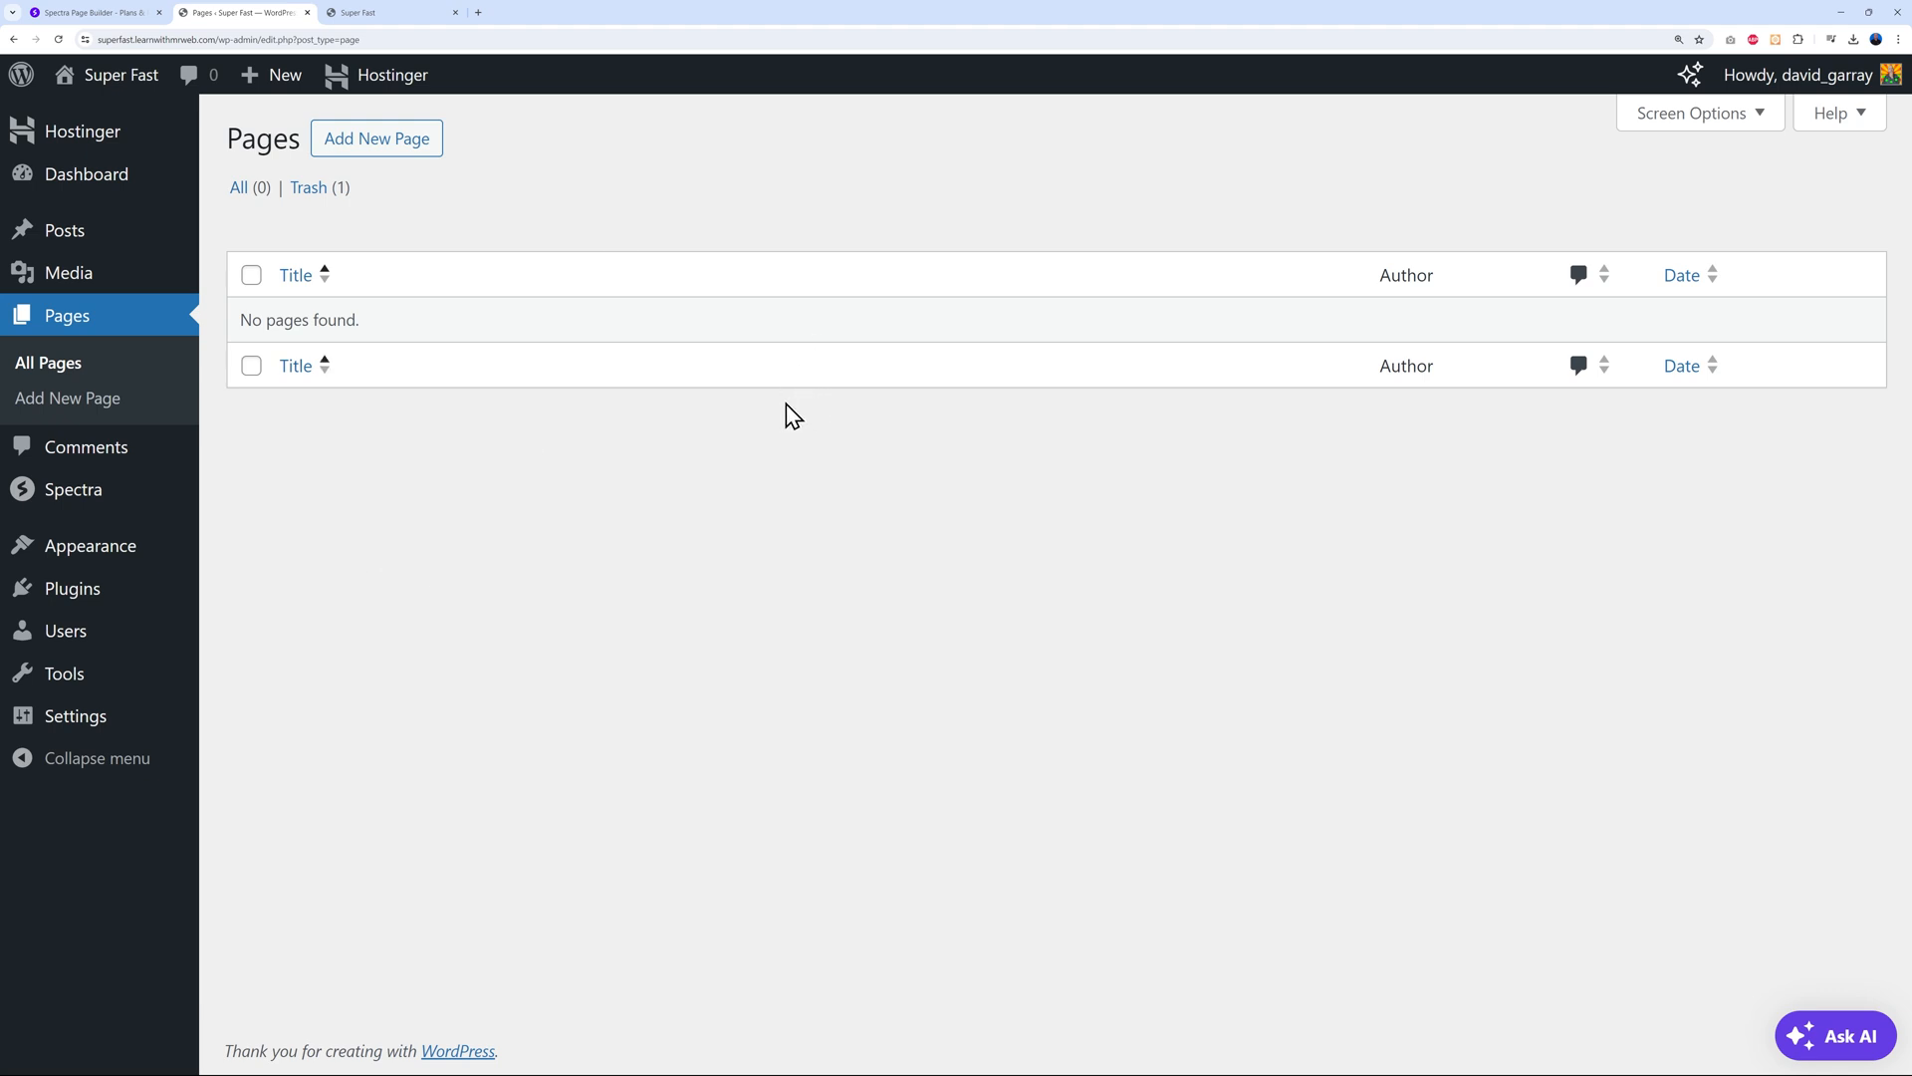
Create a new page titled 'Home Page'
left_click(413, 154)
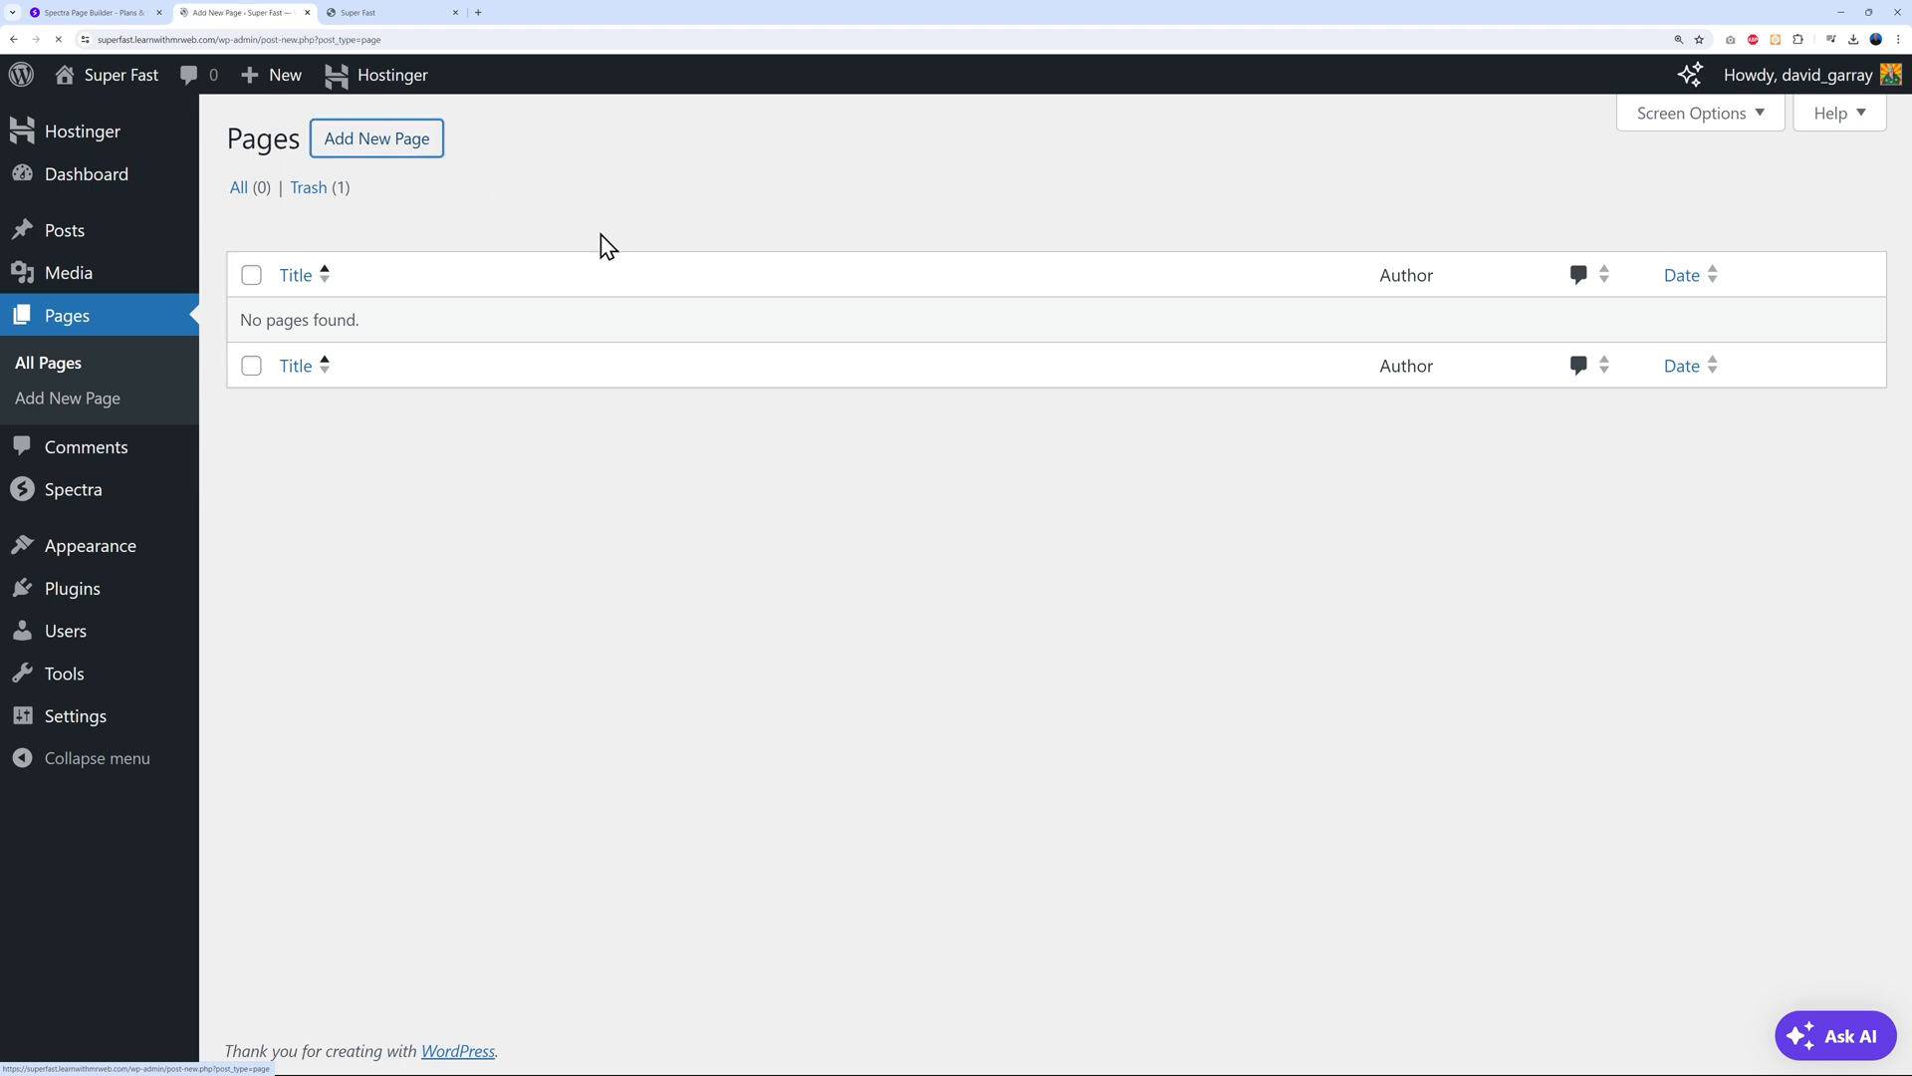
left_click(803, 94)
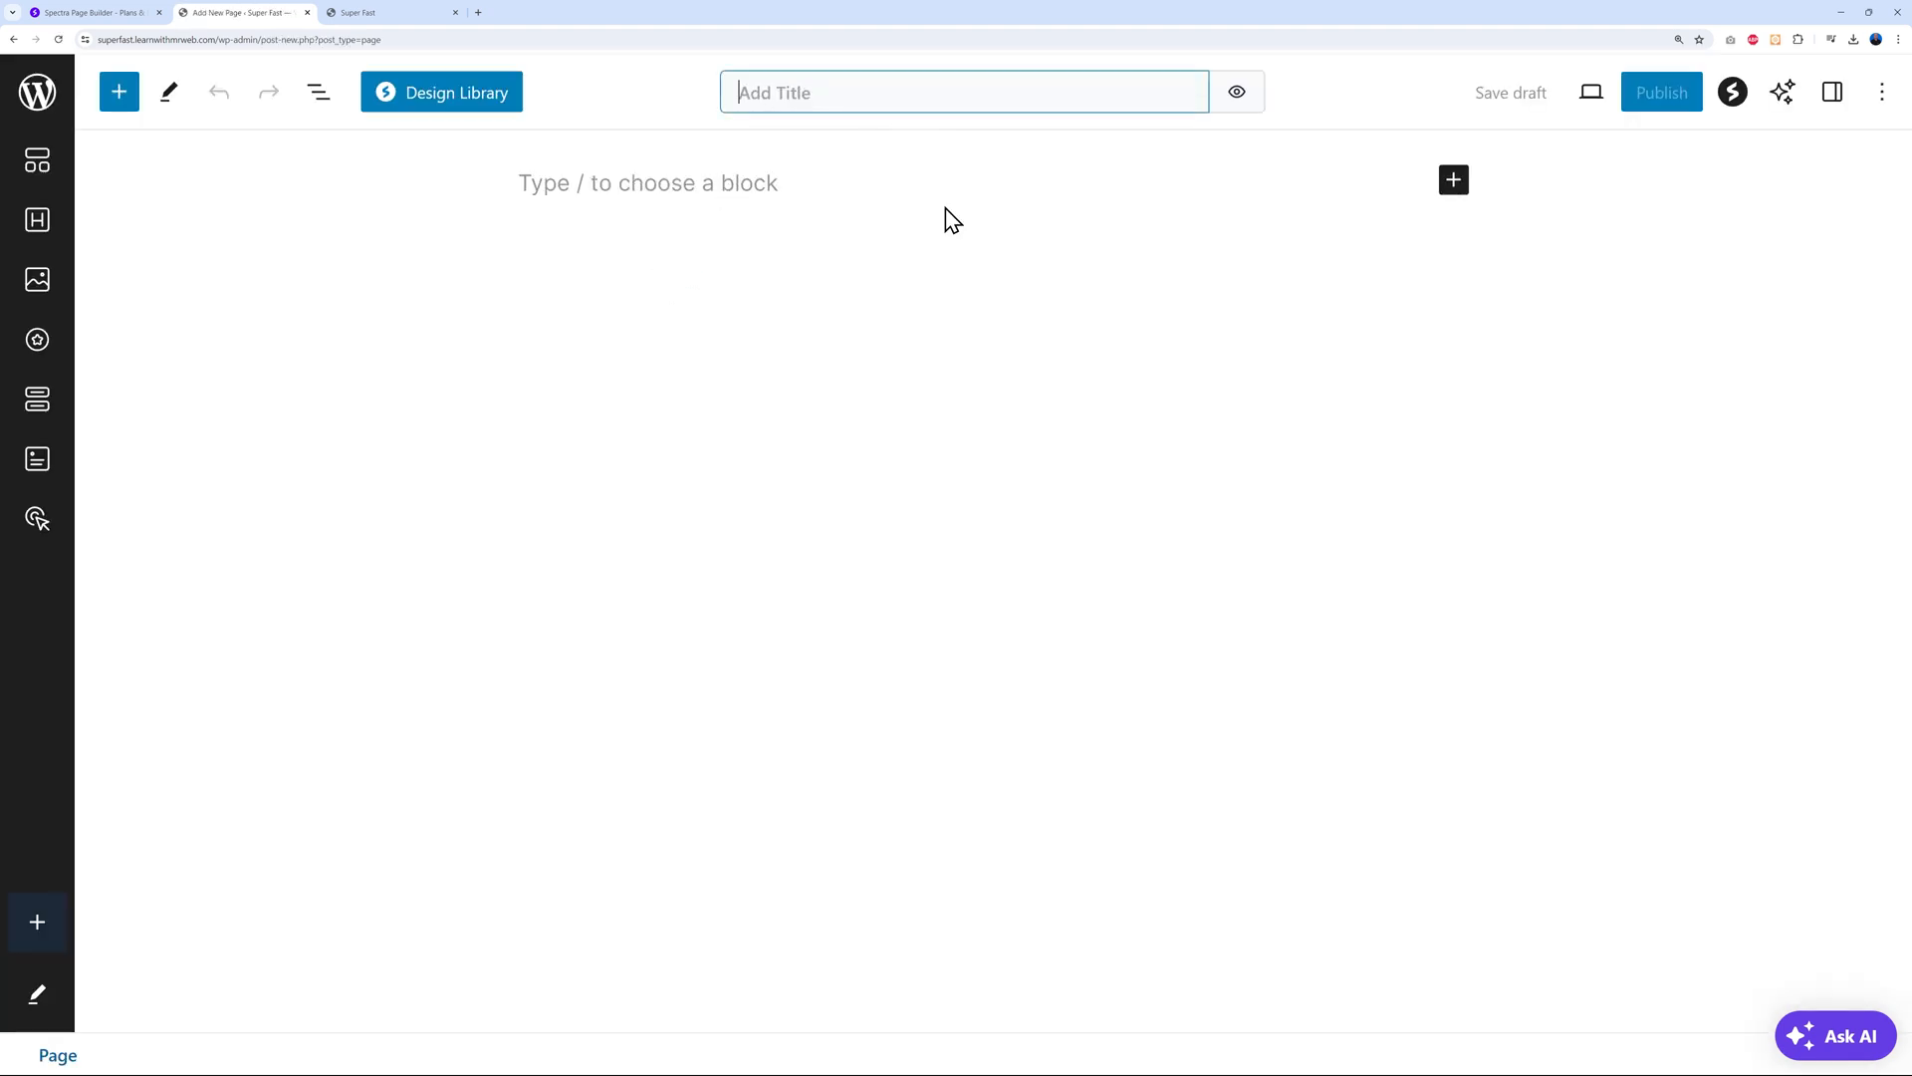
type("Home")
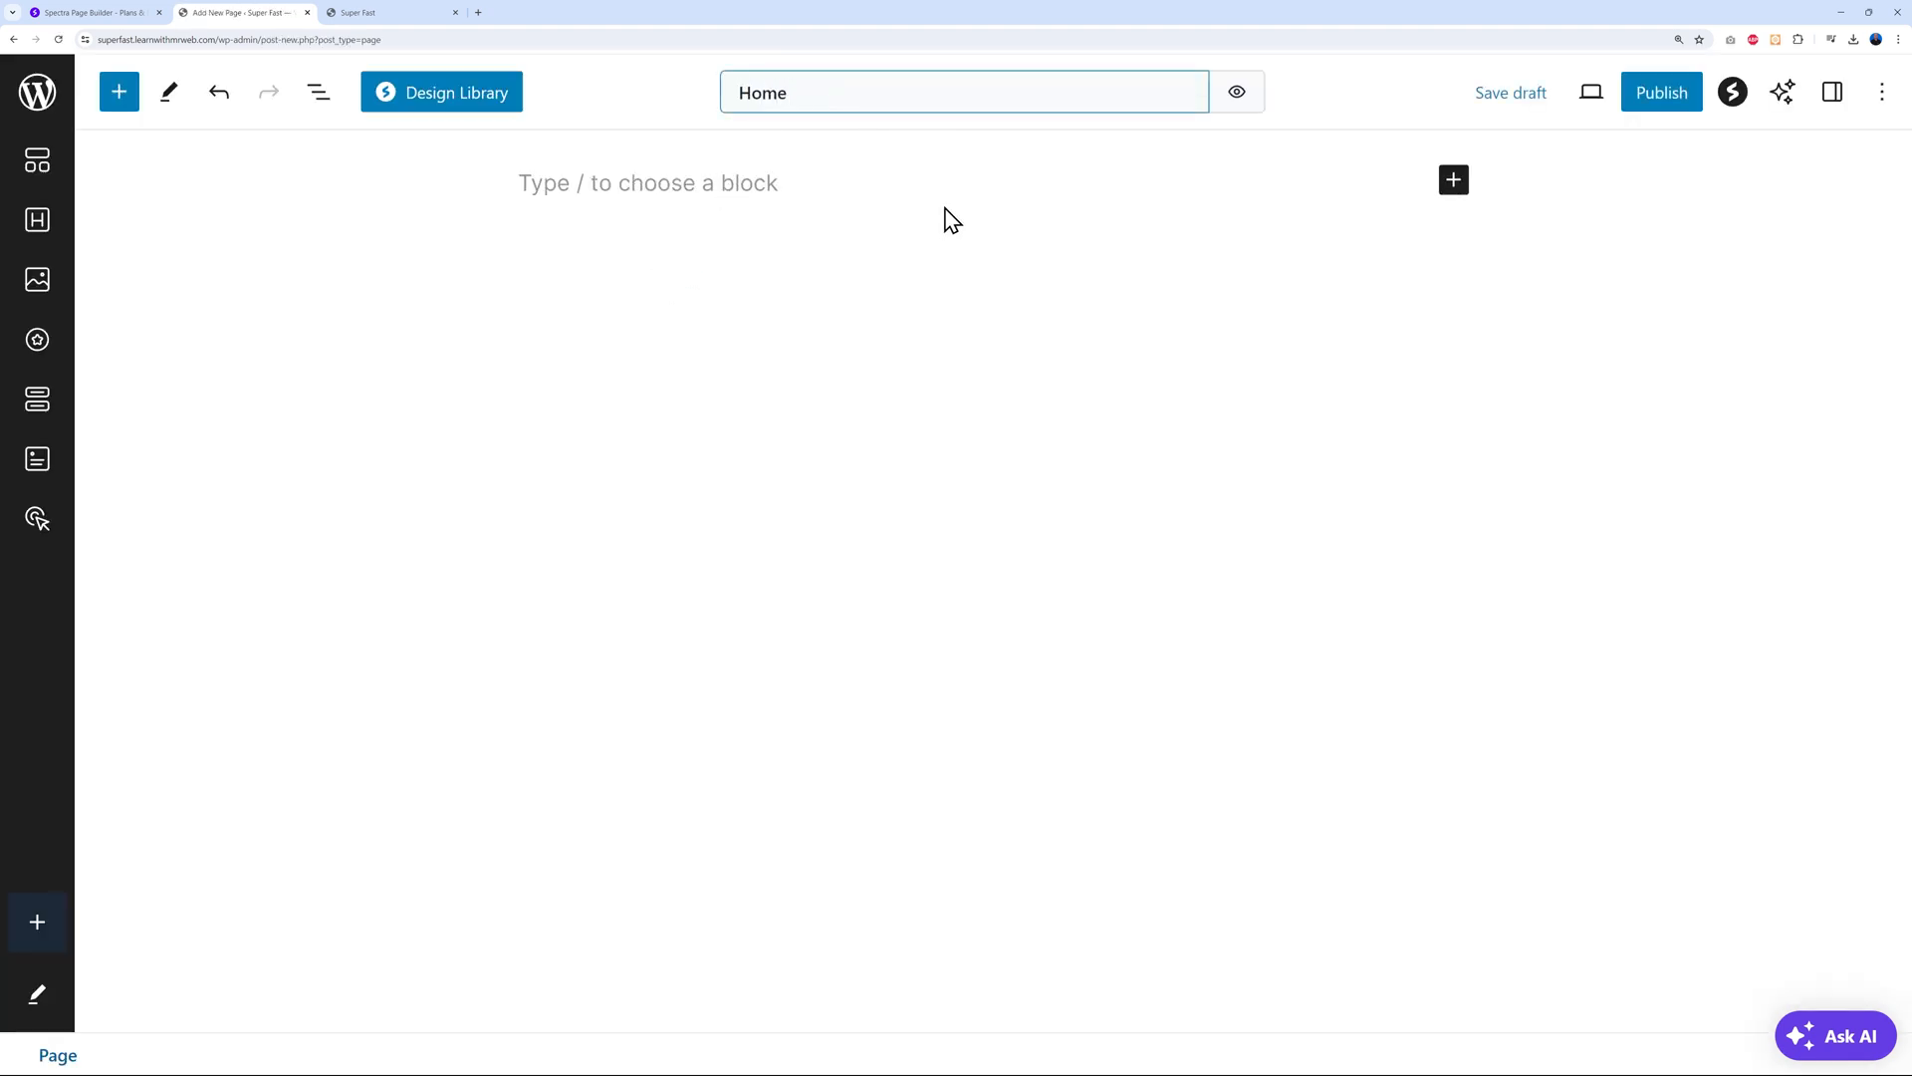
type(" Page")
left_click(964, 327)
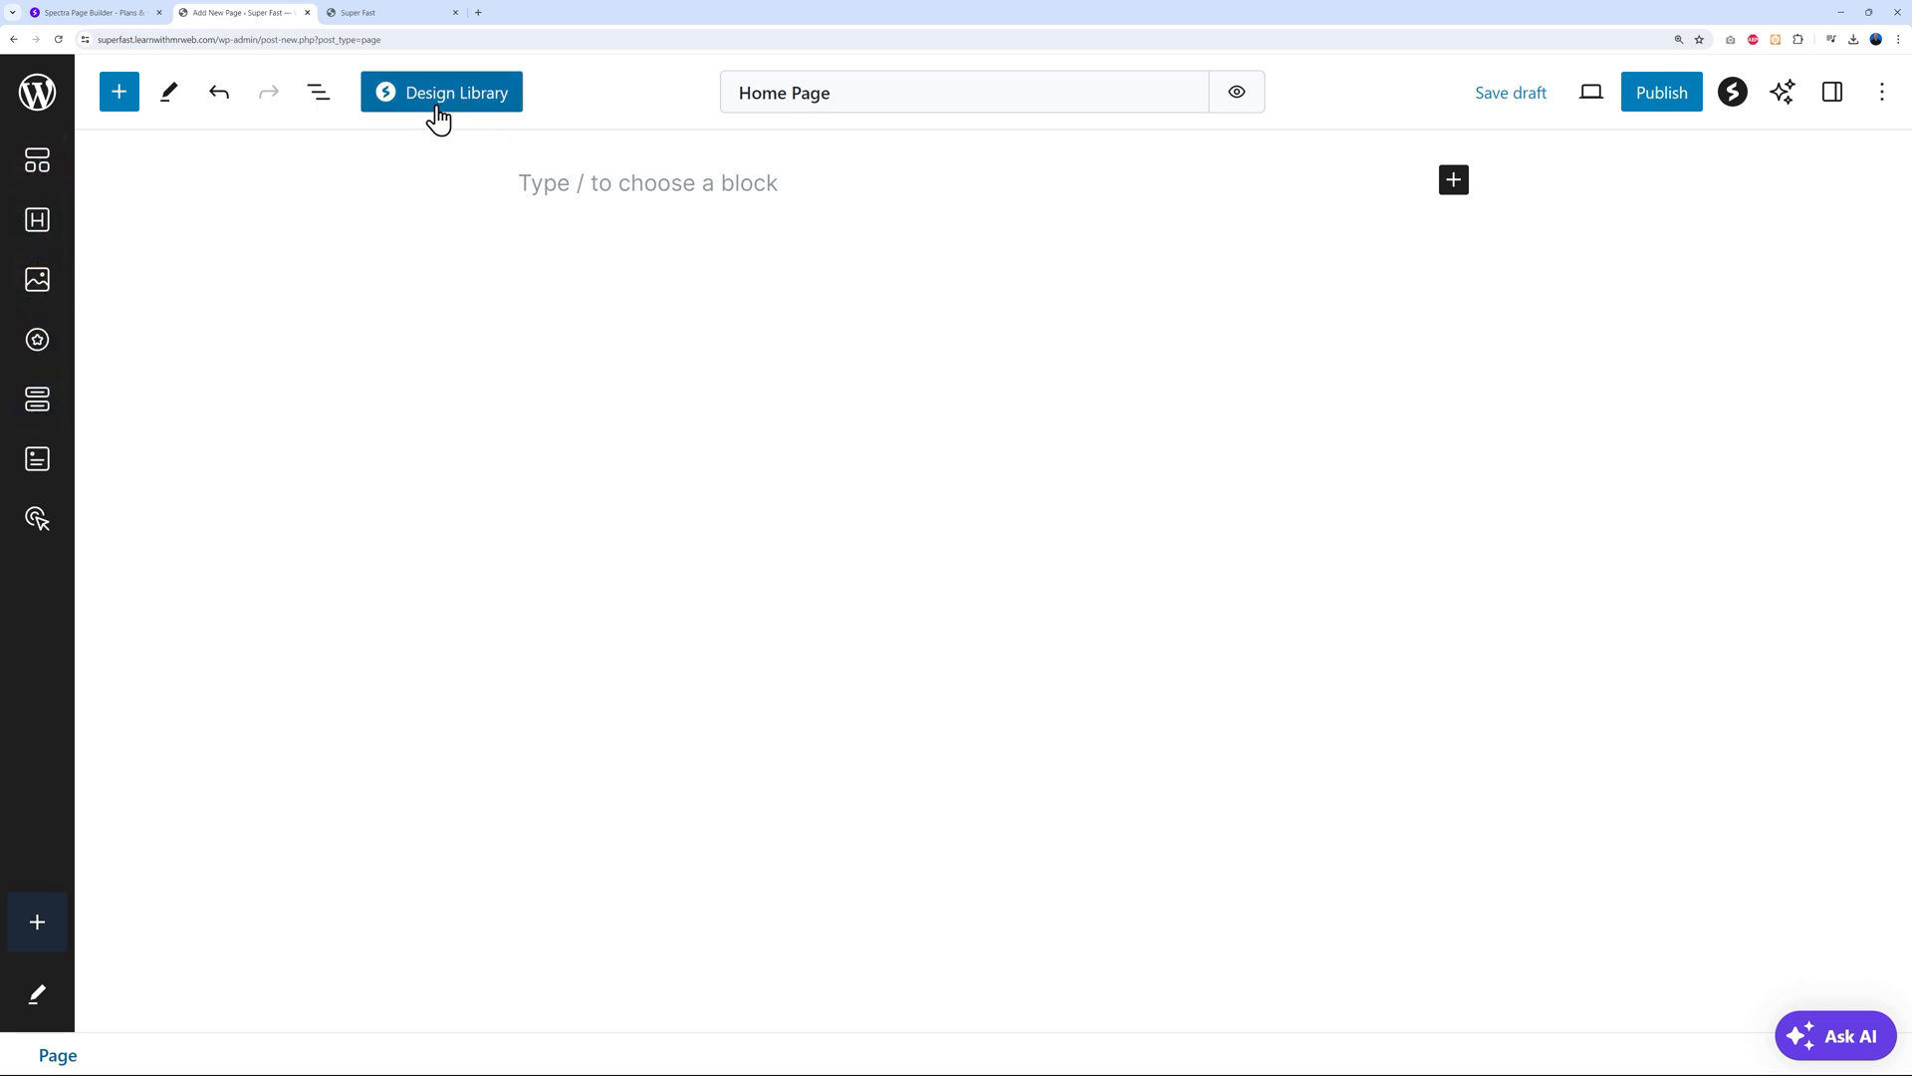
left_click(1783, 99)
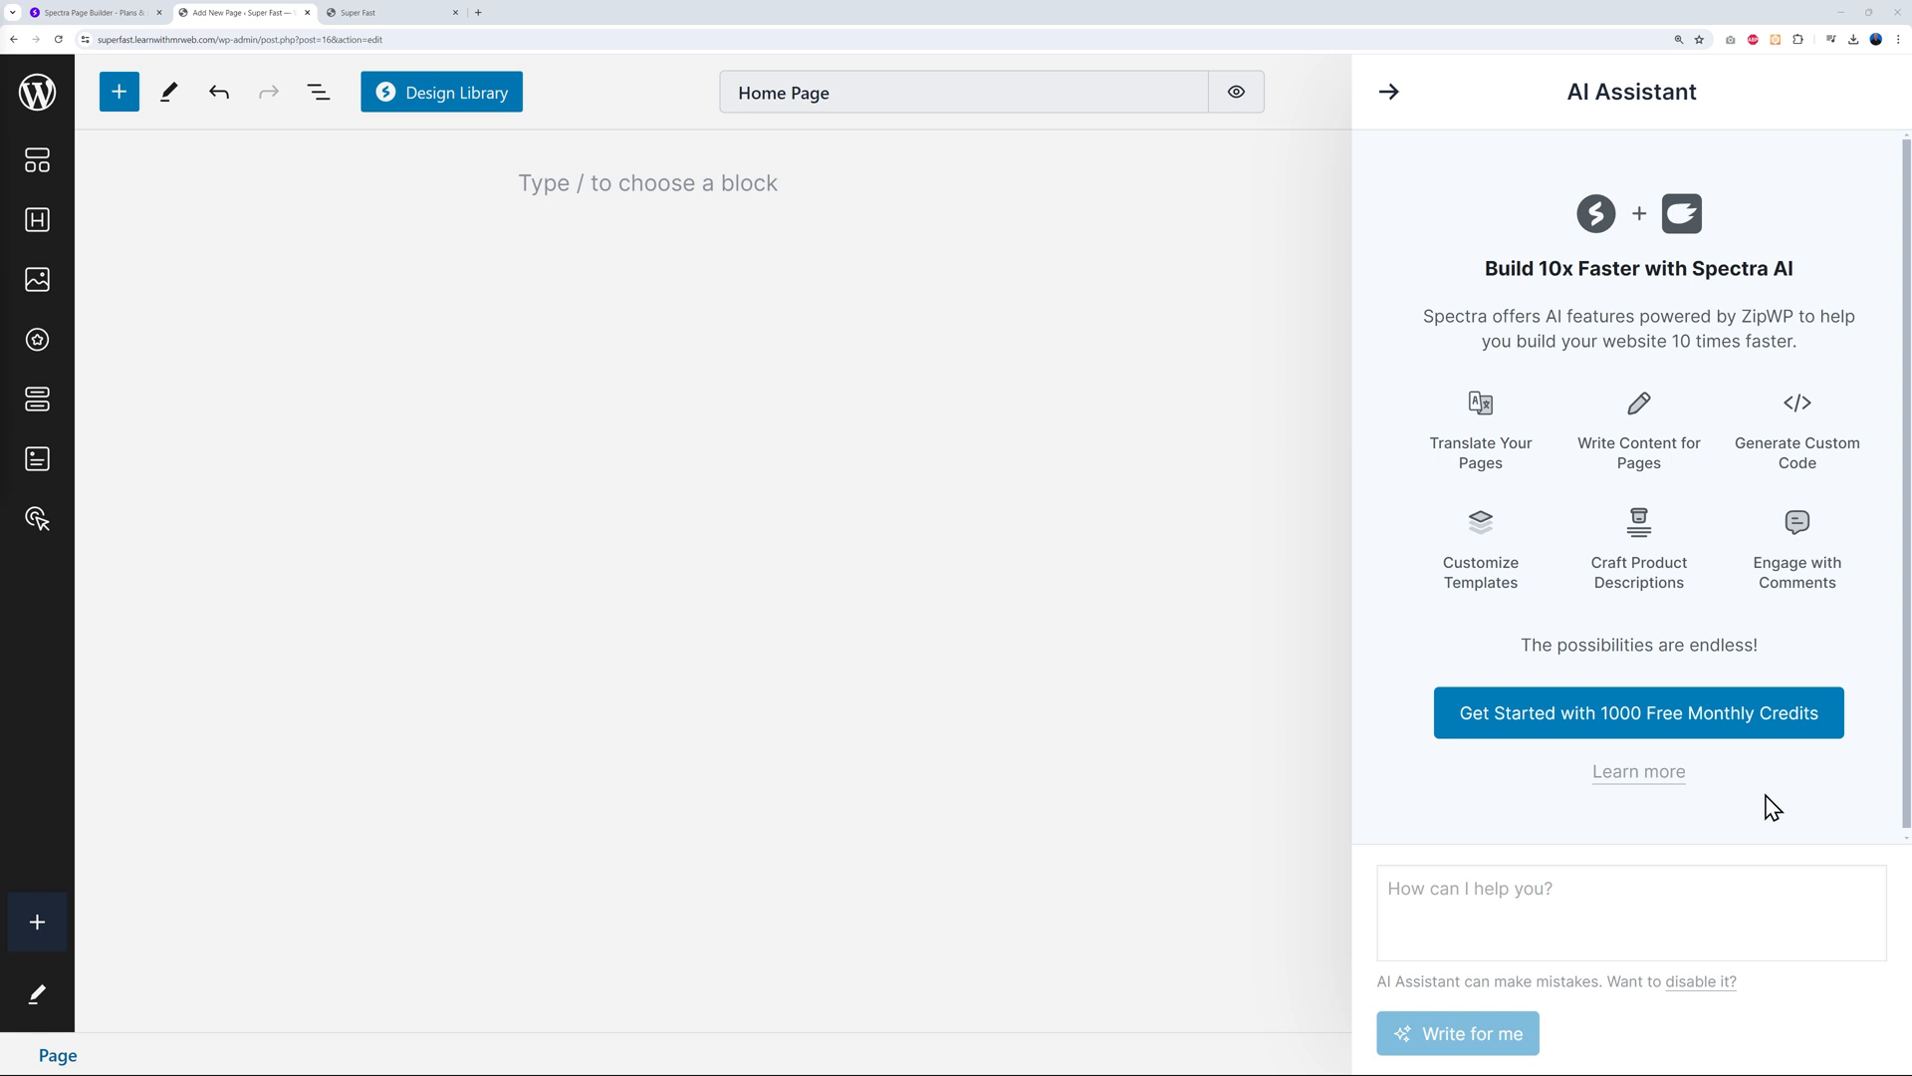
left_click(1390, 92)
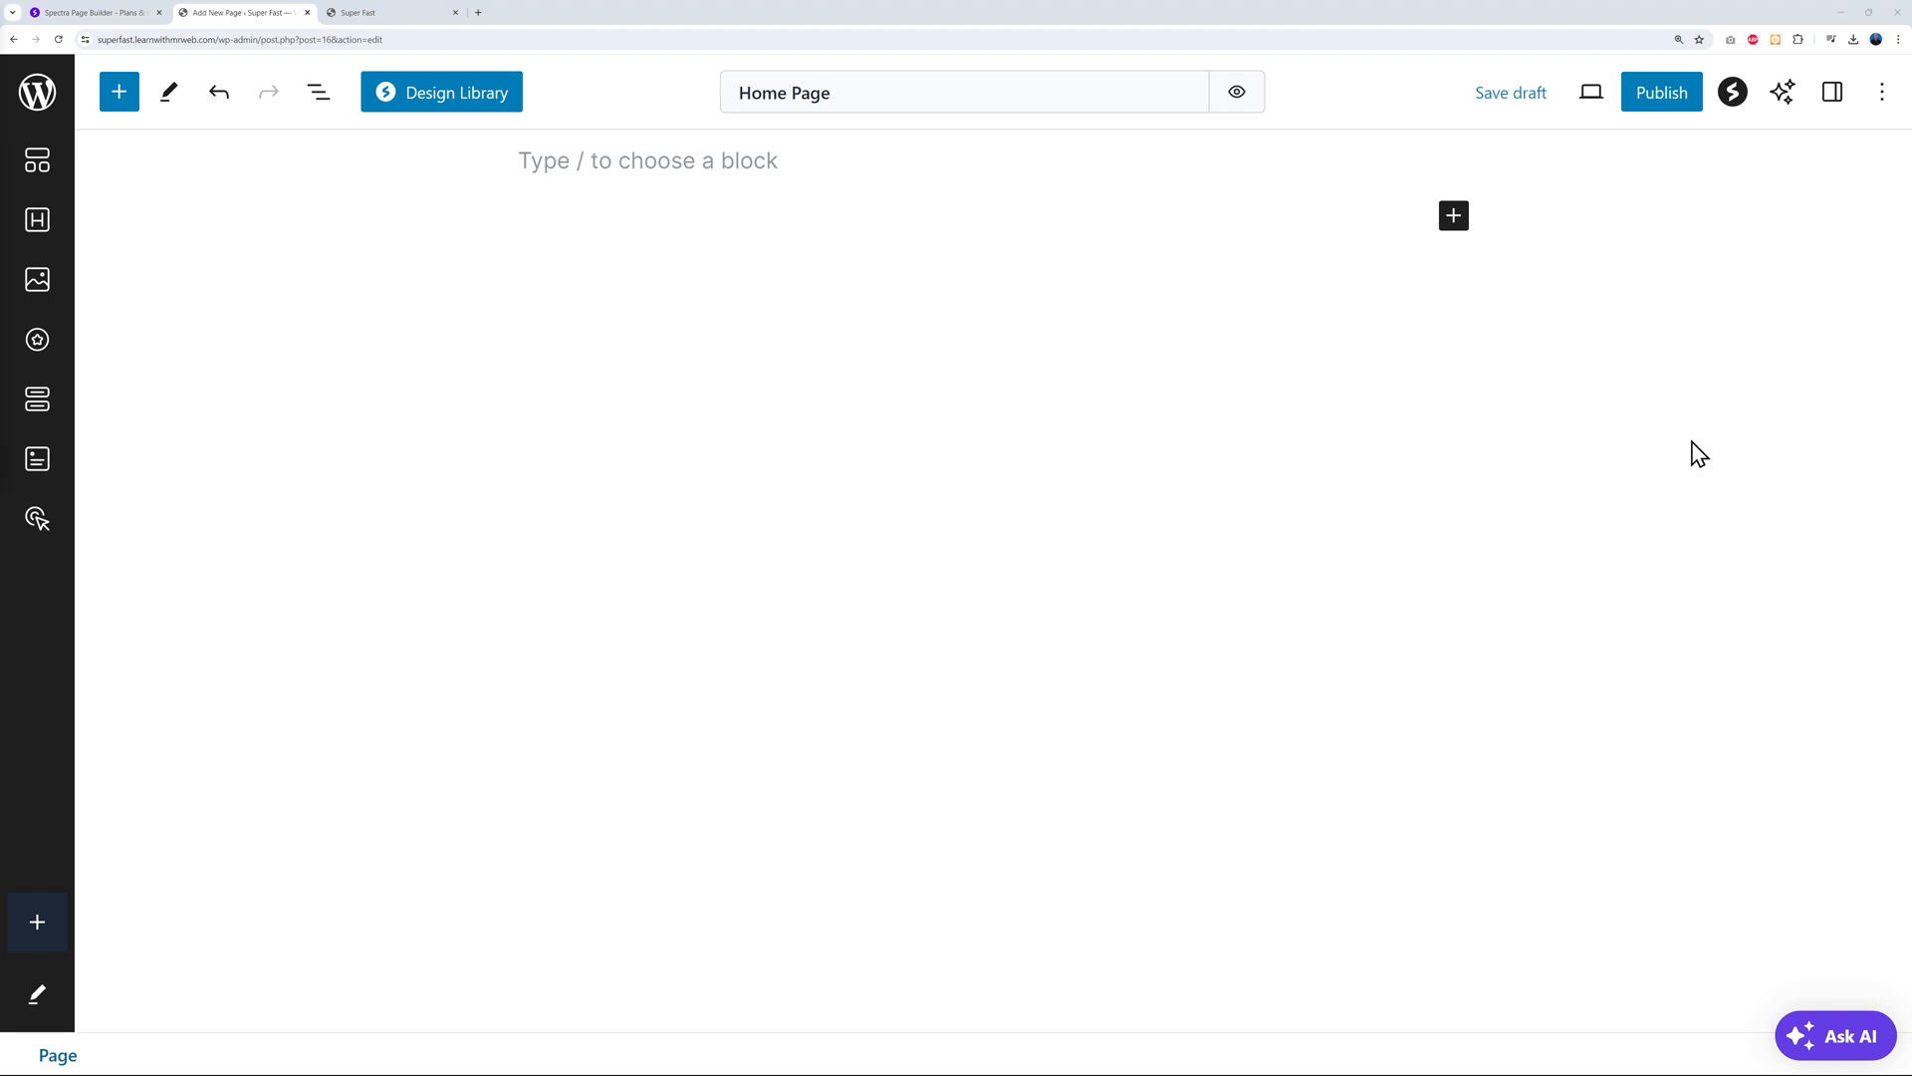
Insert a Spectra Container block with a two-column layout
left_click(111, 99)
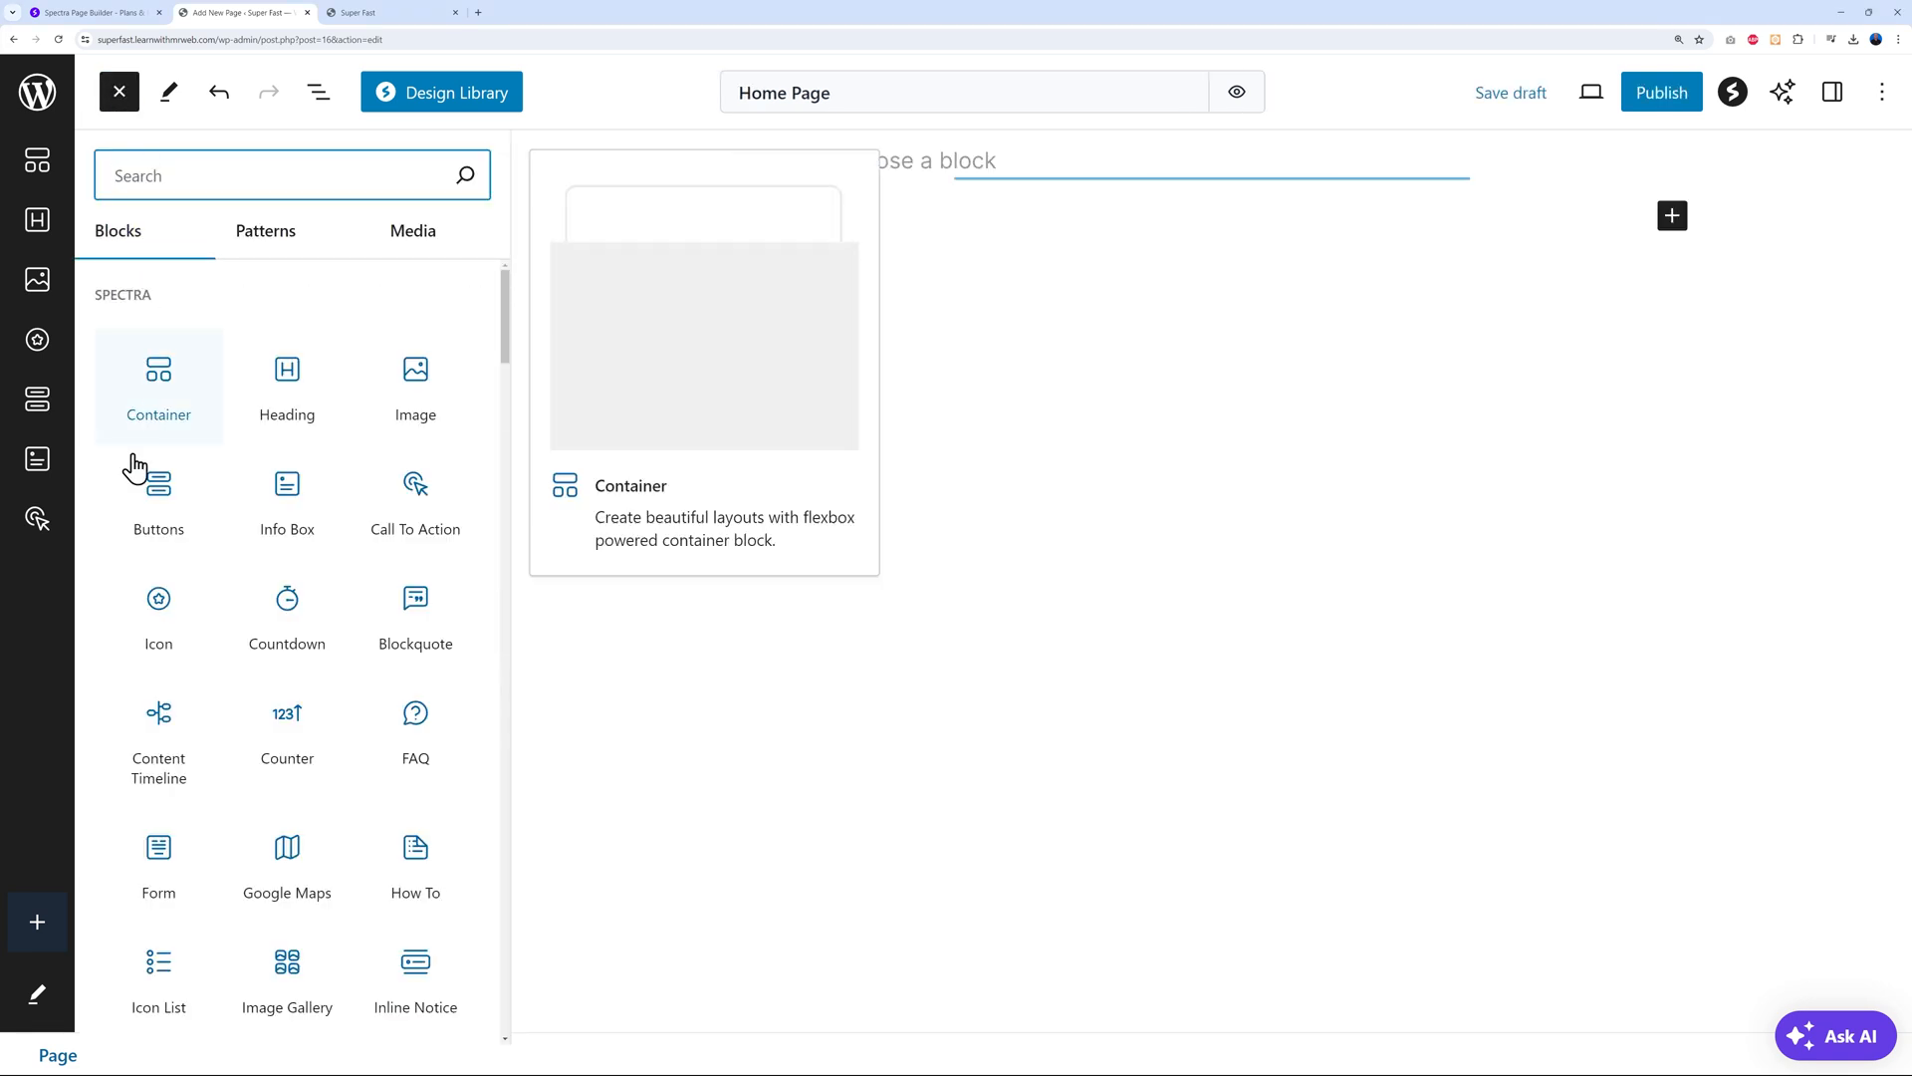
left_click(299, 230)
left_click(406, 239)
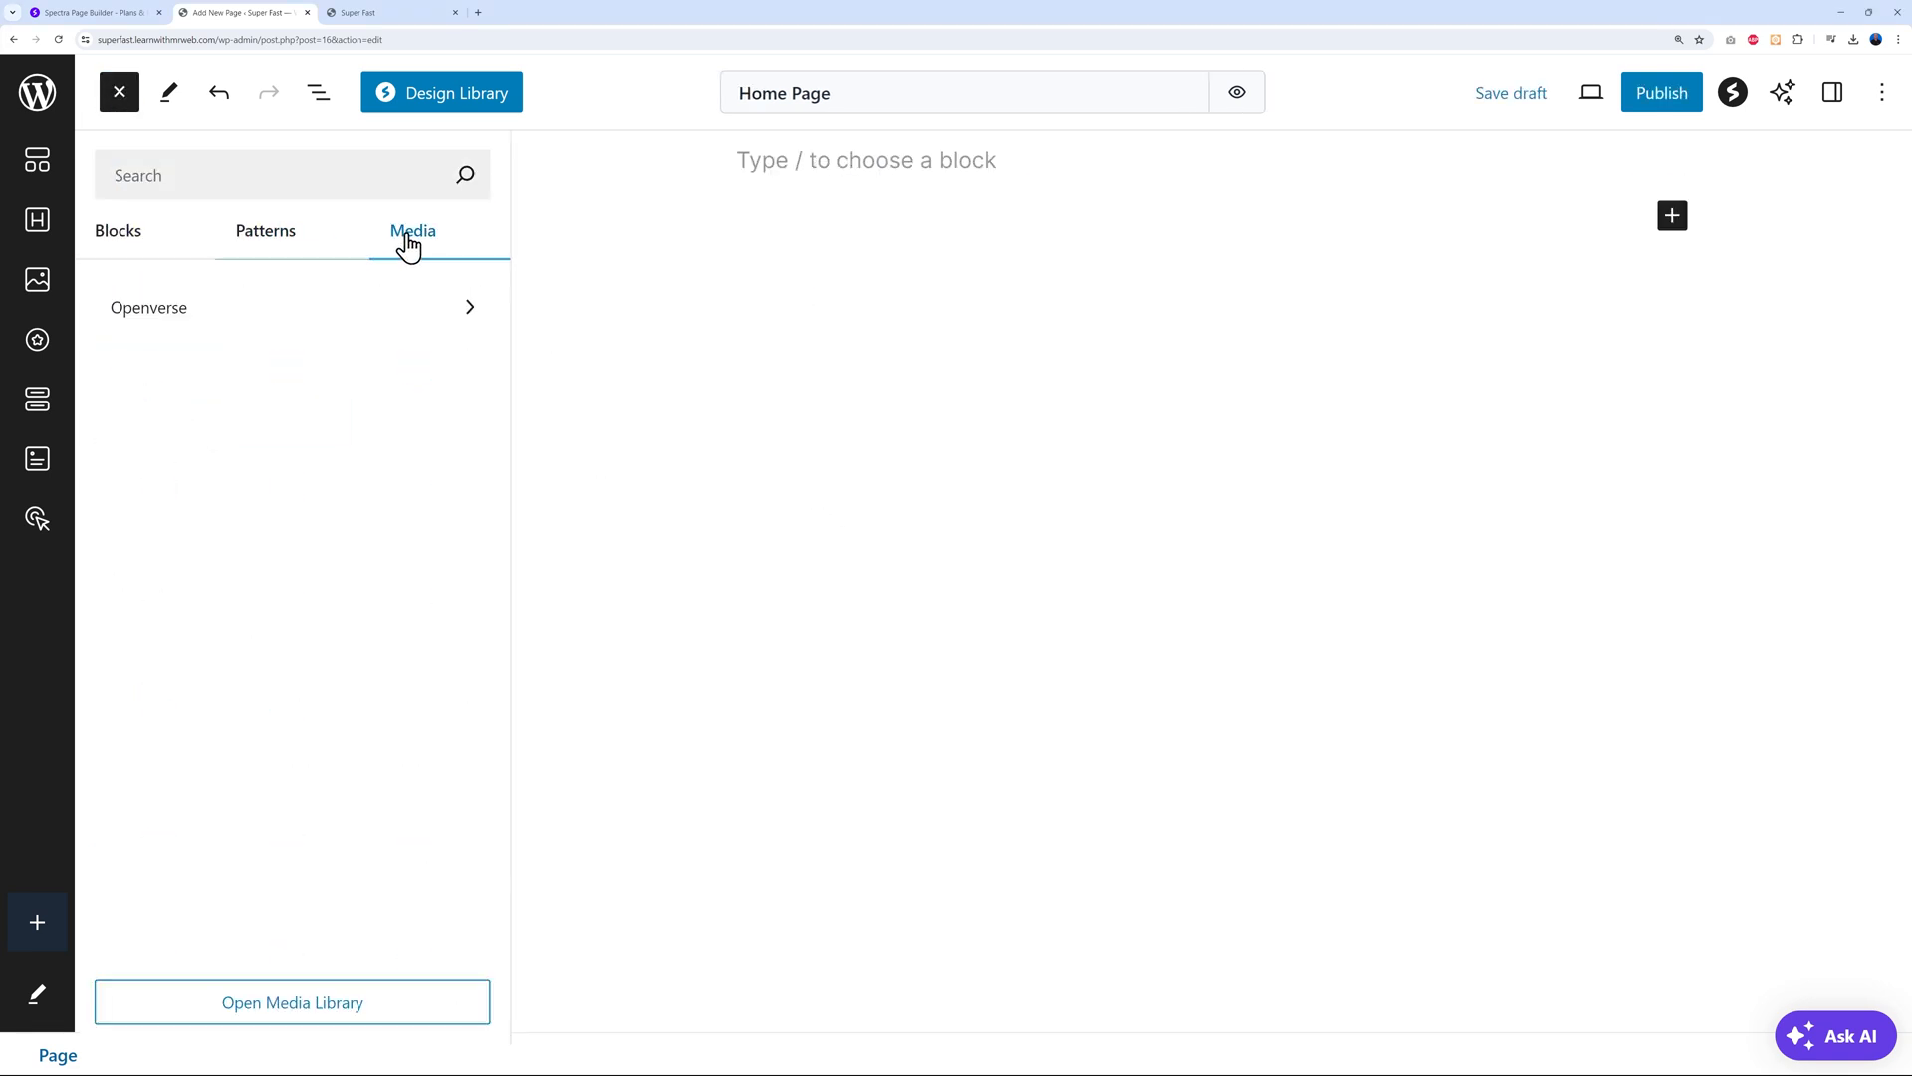
left_click(129, 249)
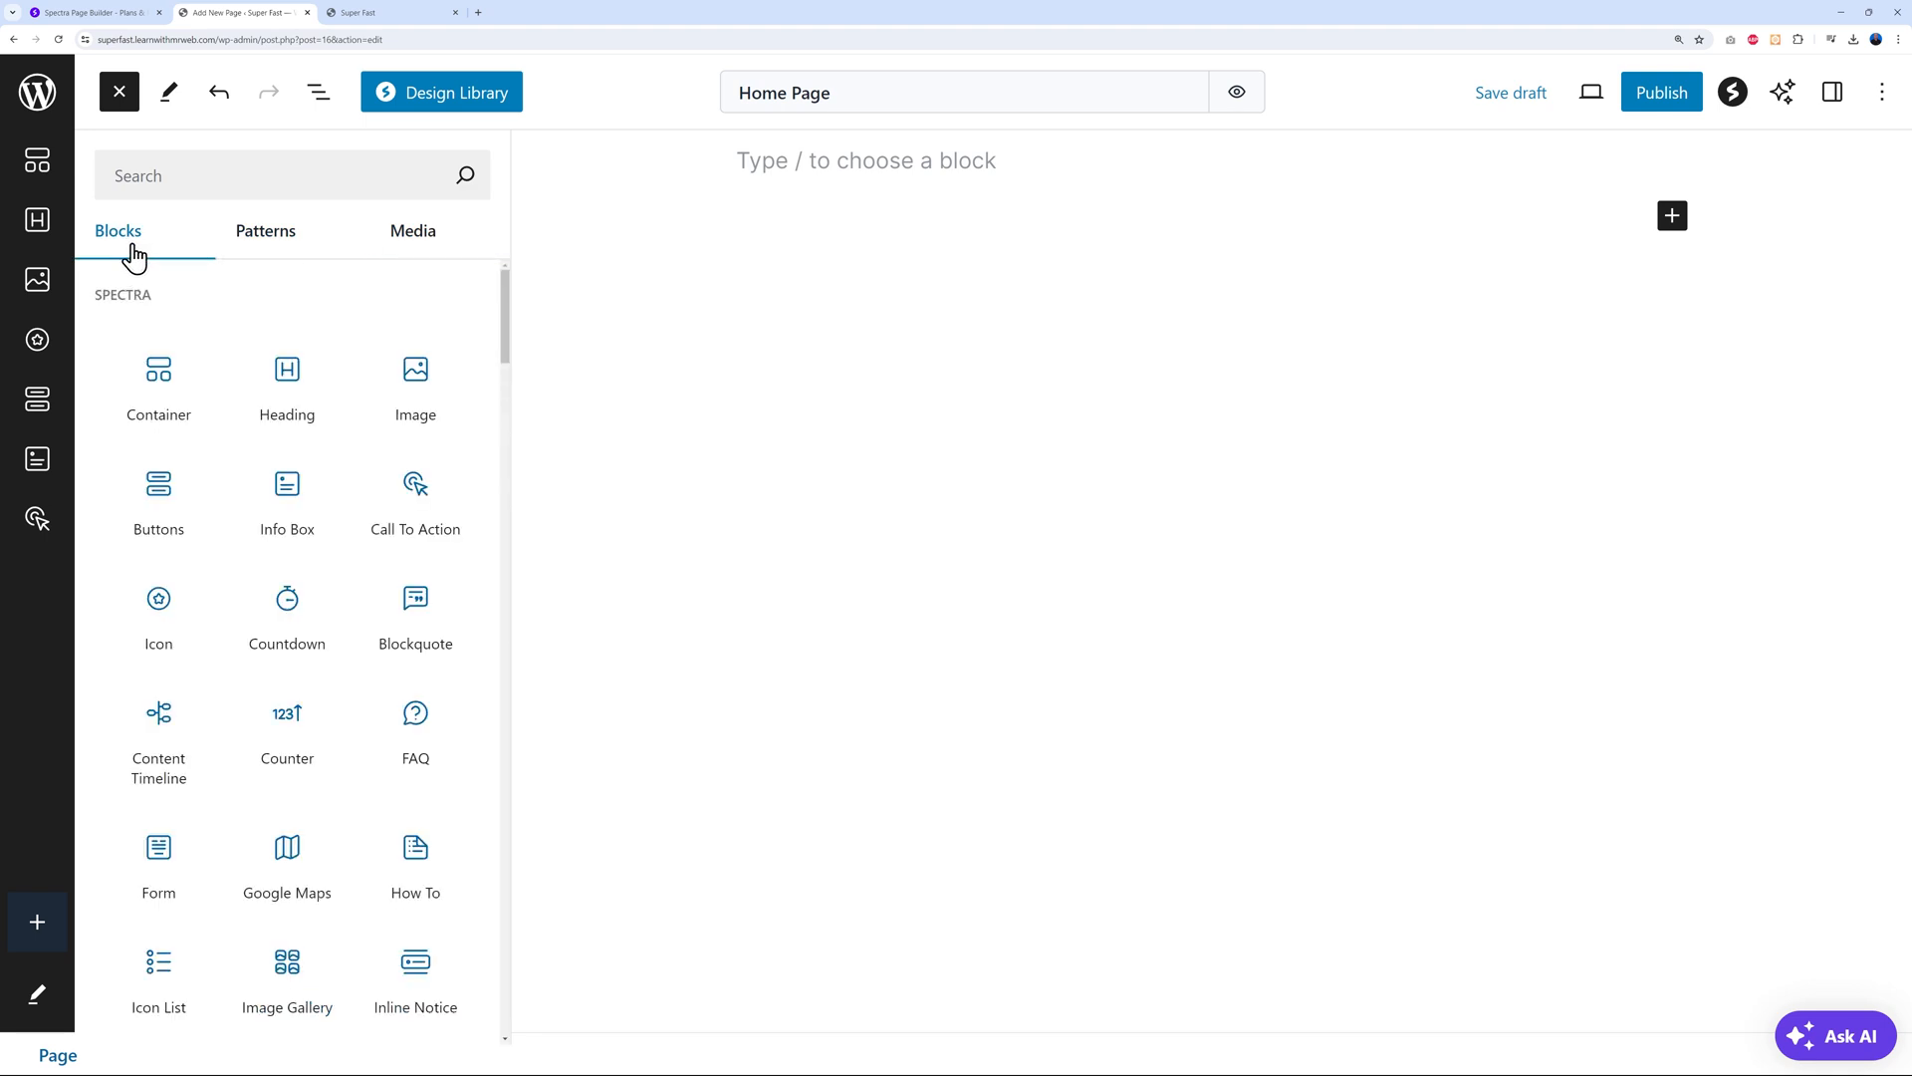
left_click(173, 378)
left_click(1129, 372)
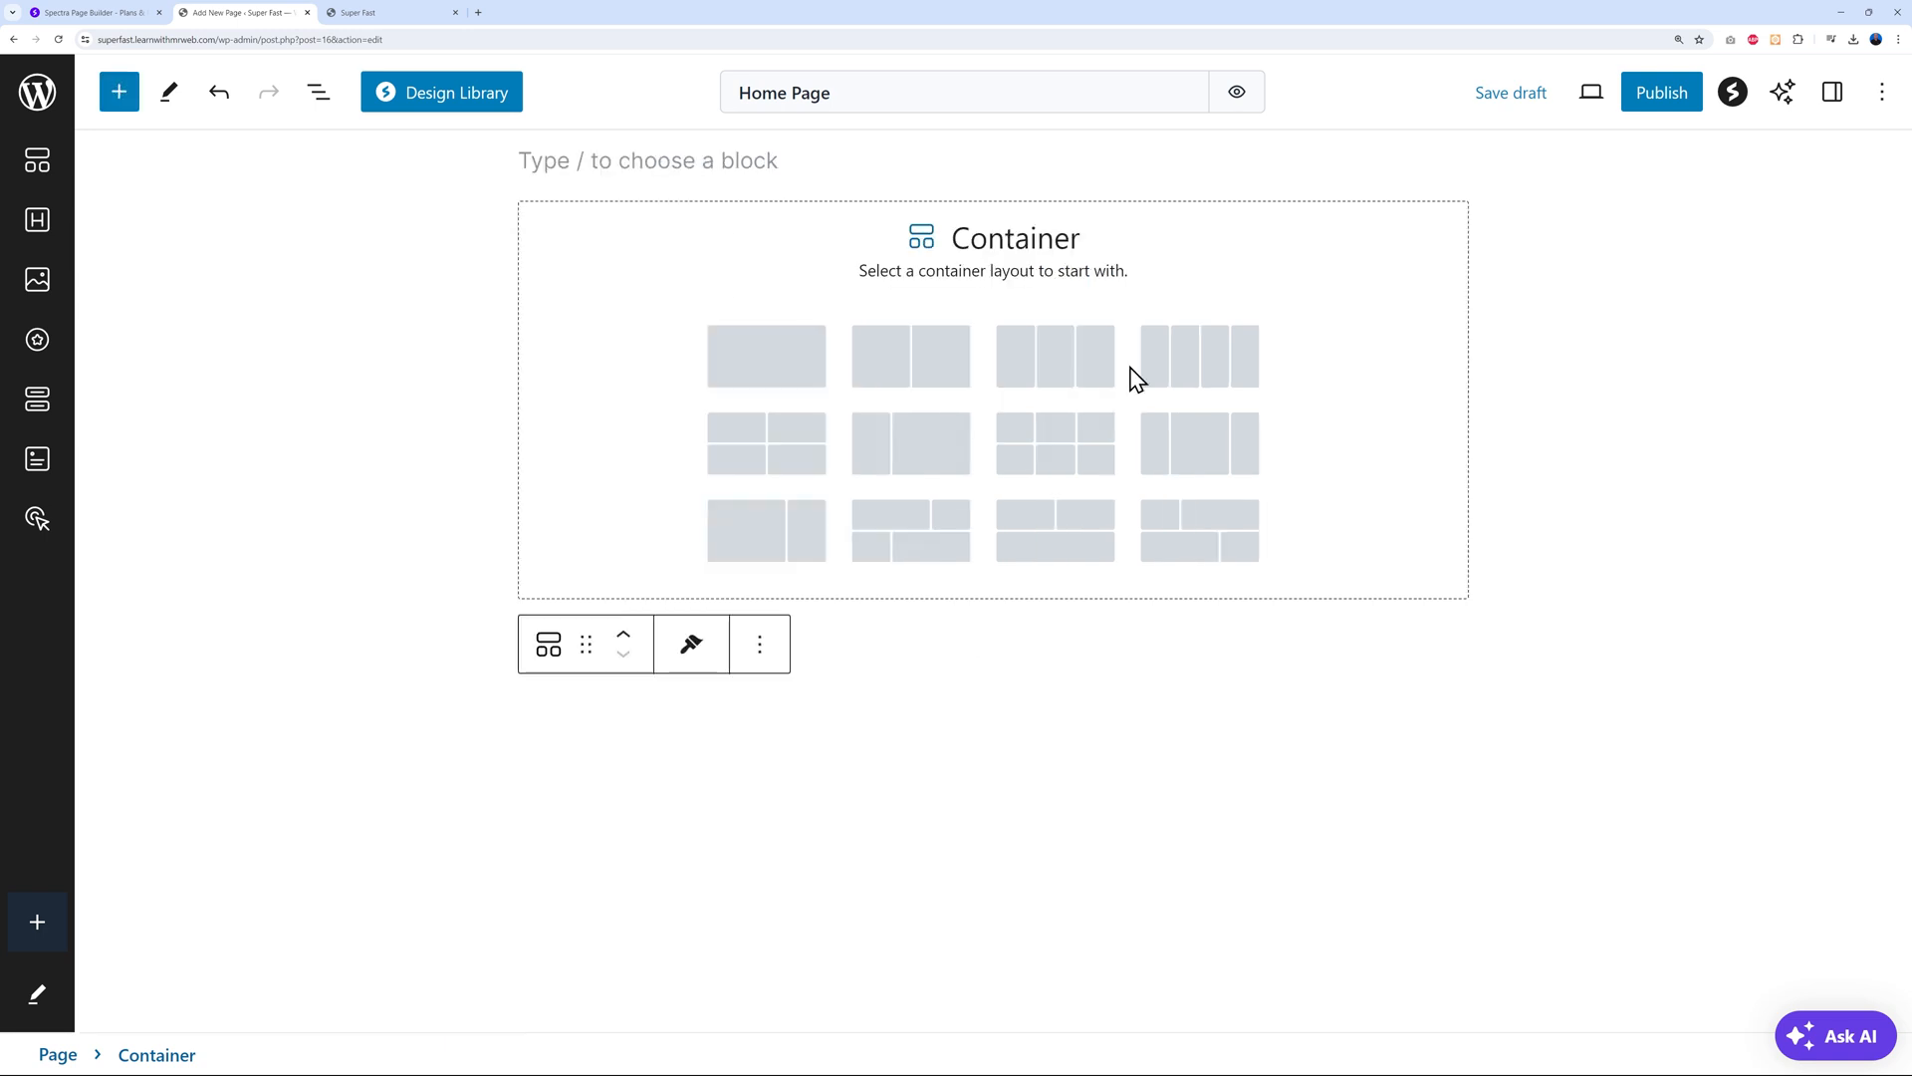
left_click(951, 367)
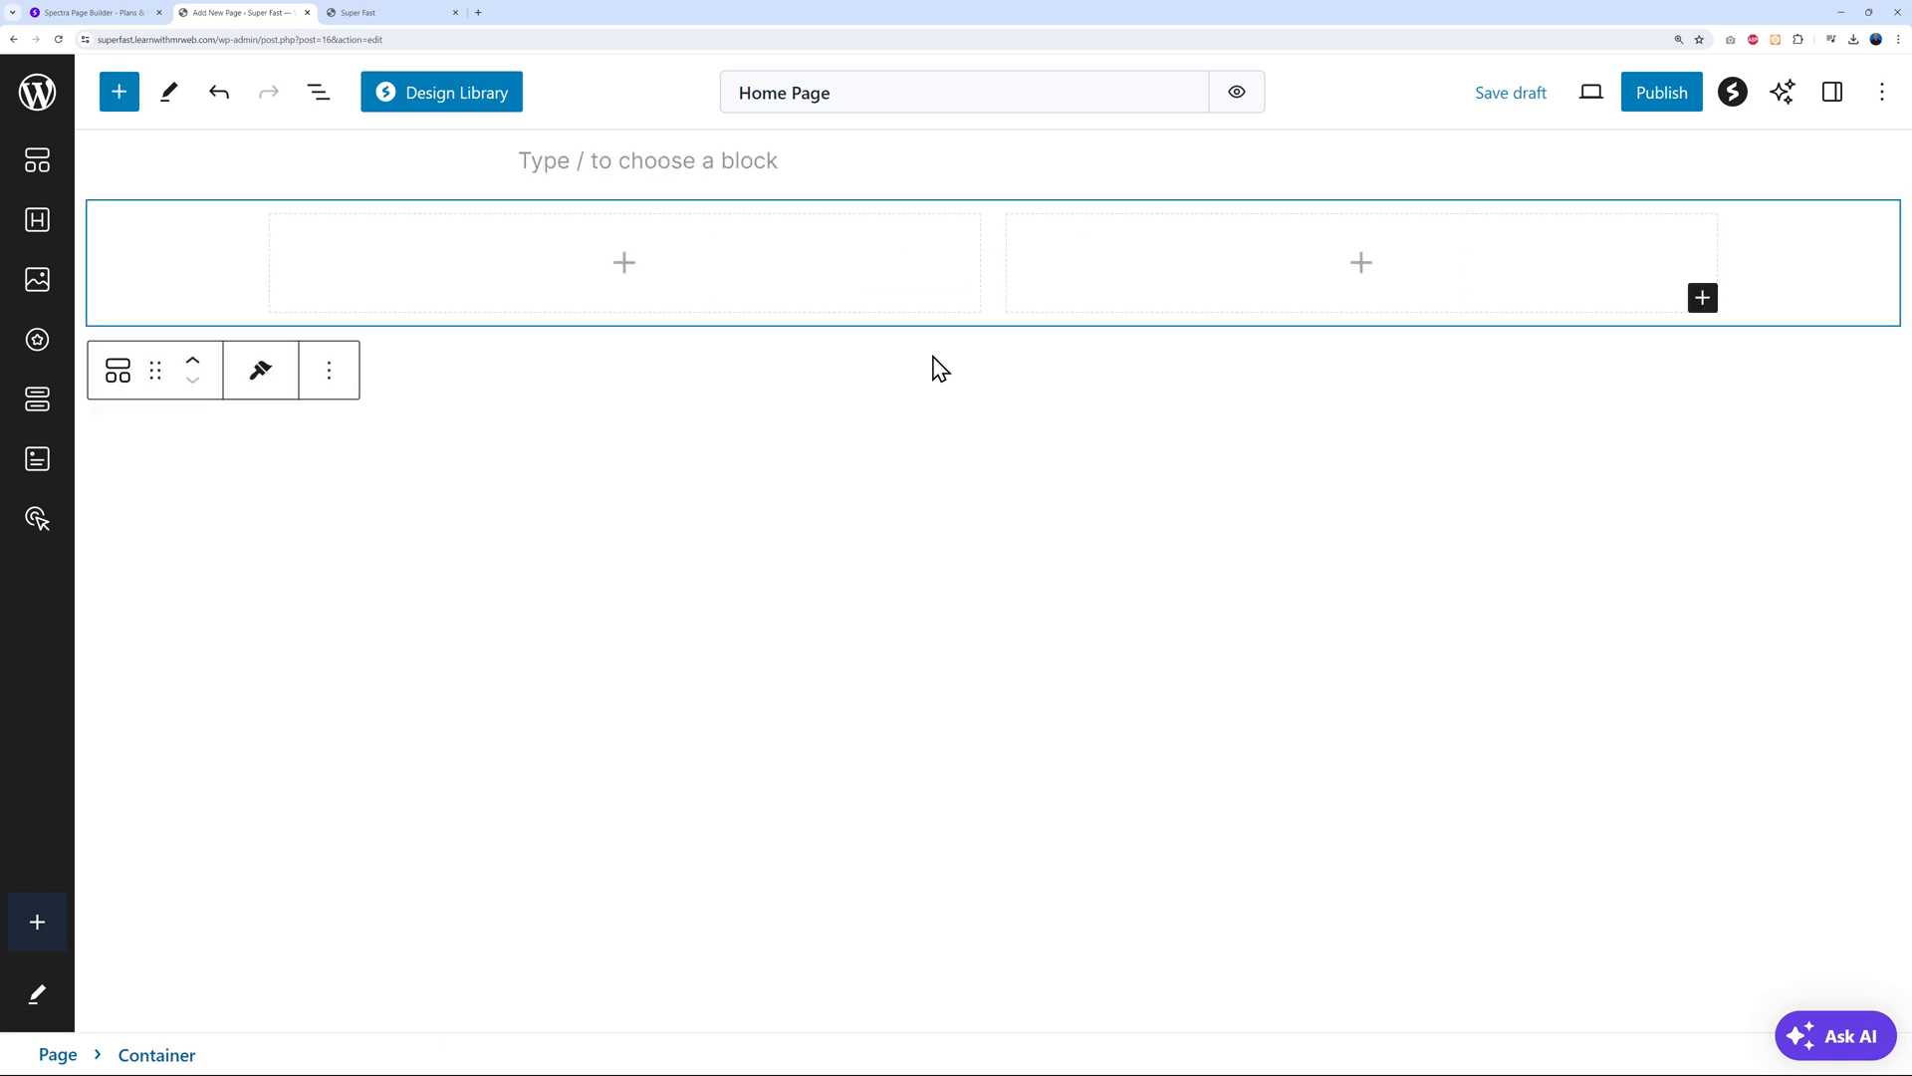
Add a Heading and a Paragraph to the container's left column
left_click(624, 269)
left_click(749, 506)
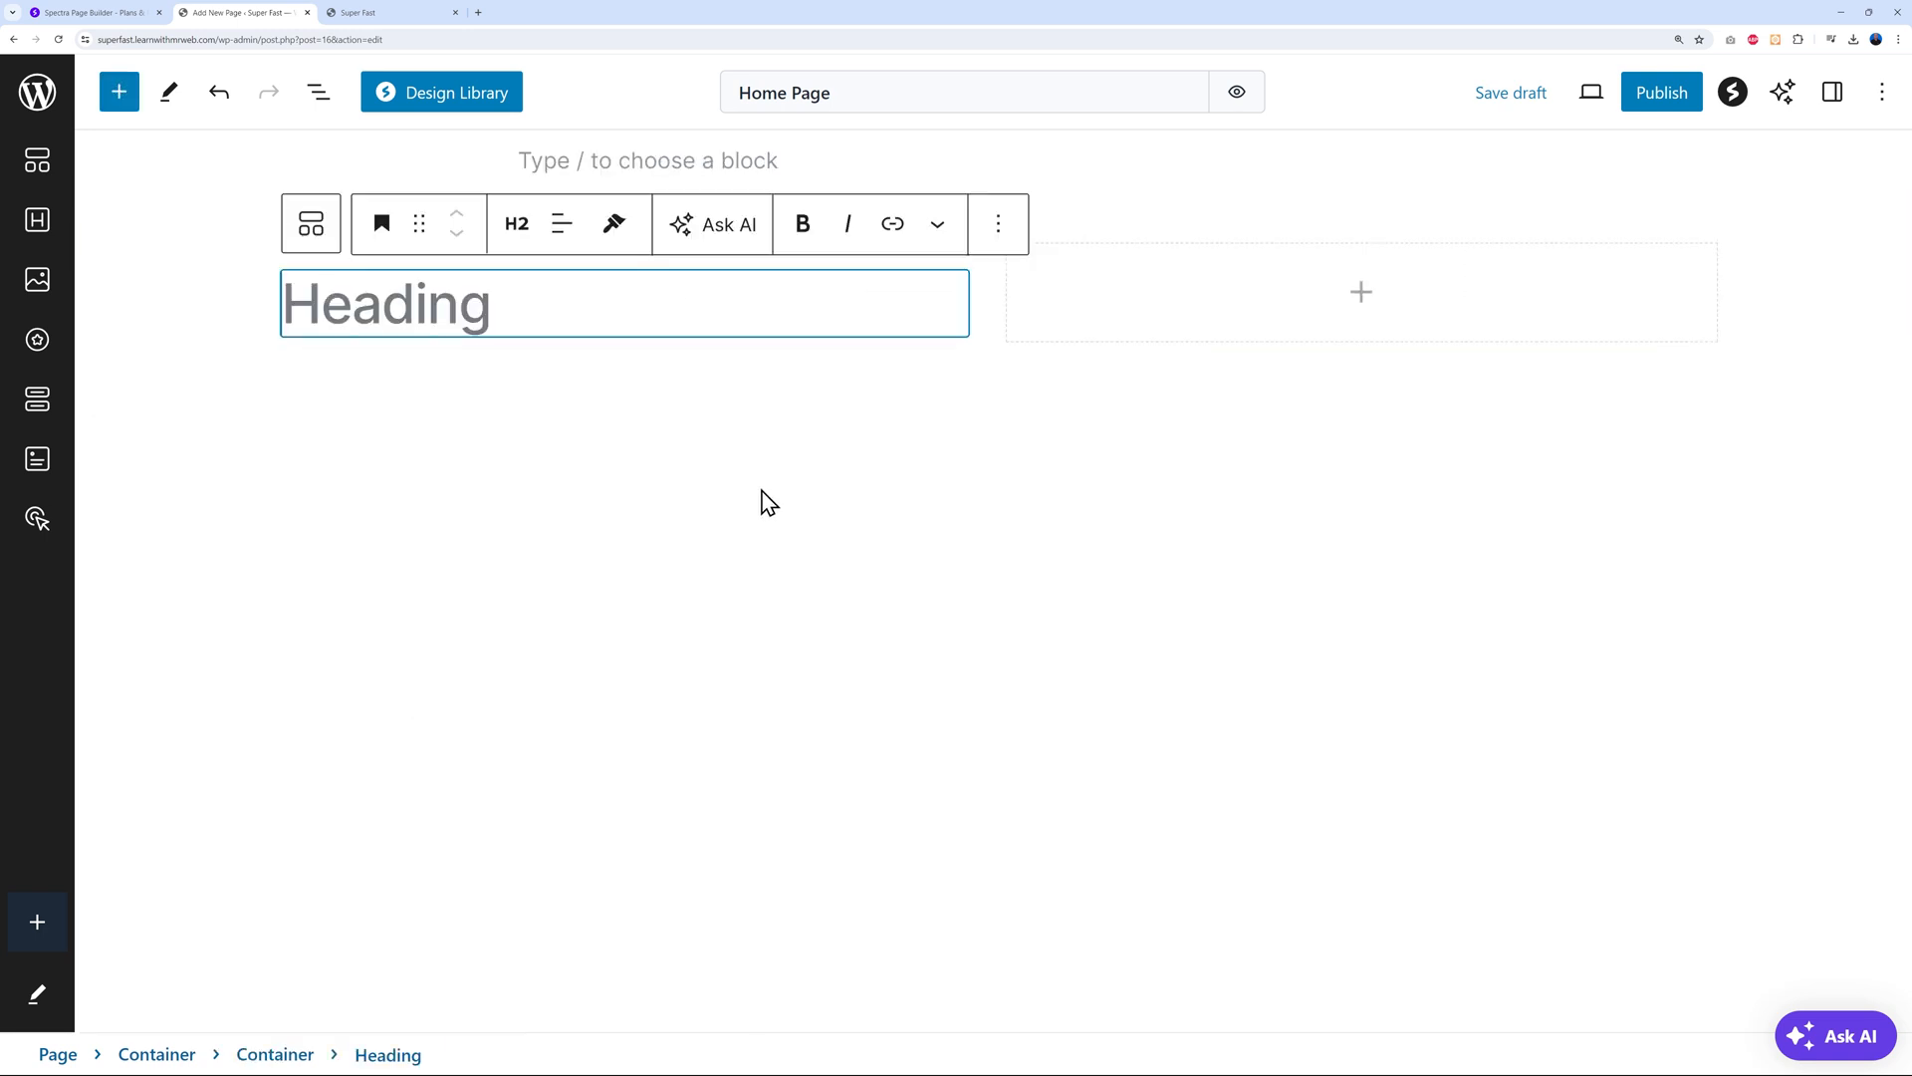
left_click(823, 365)
left_click(952, 342)
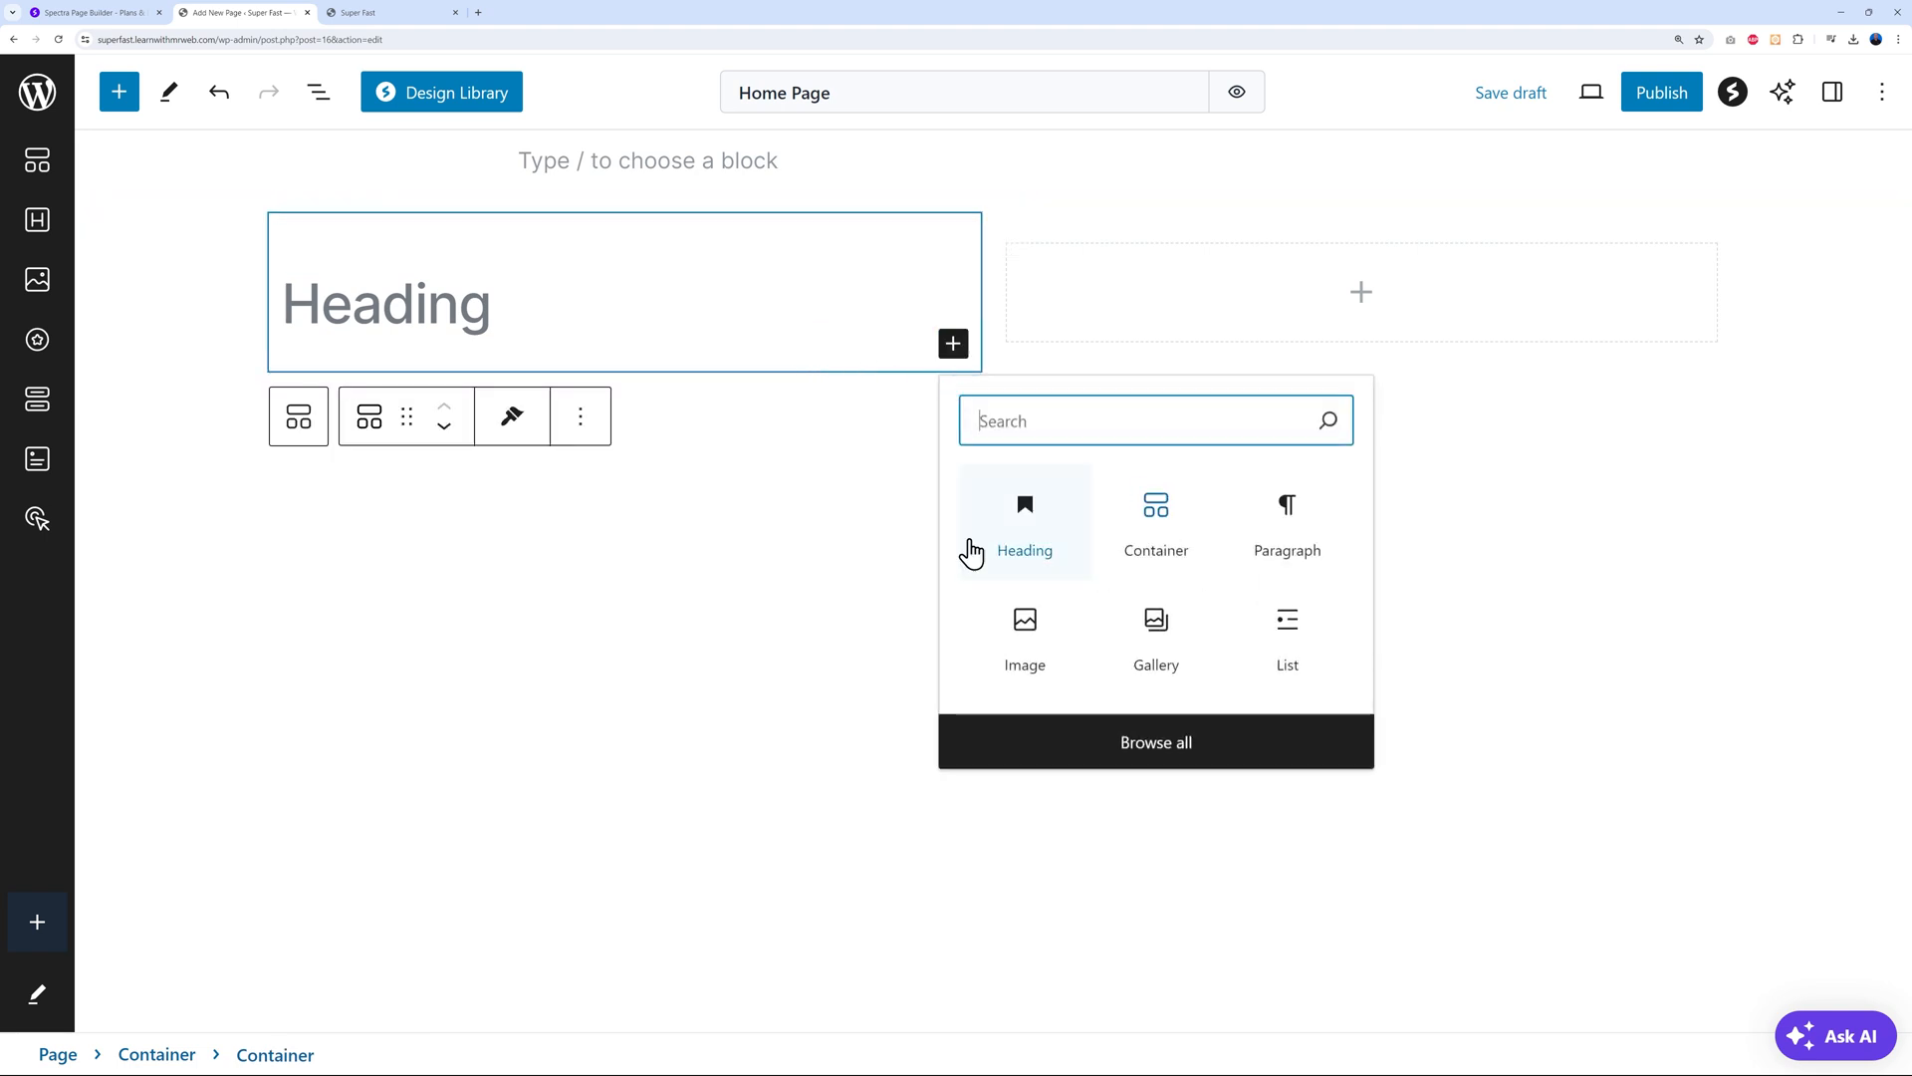
left_click(1272, 561)
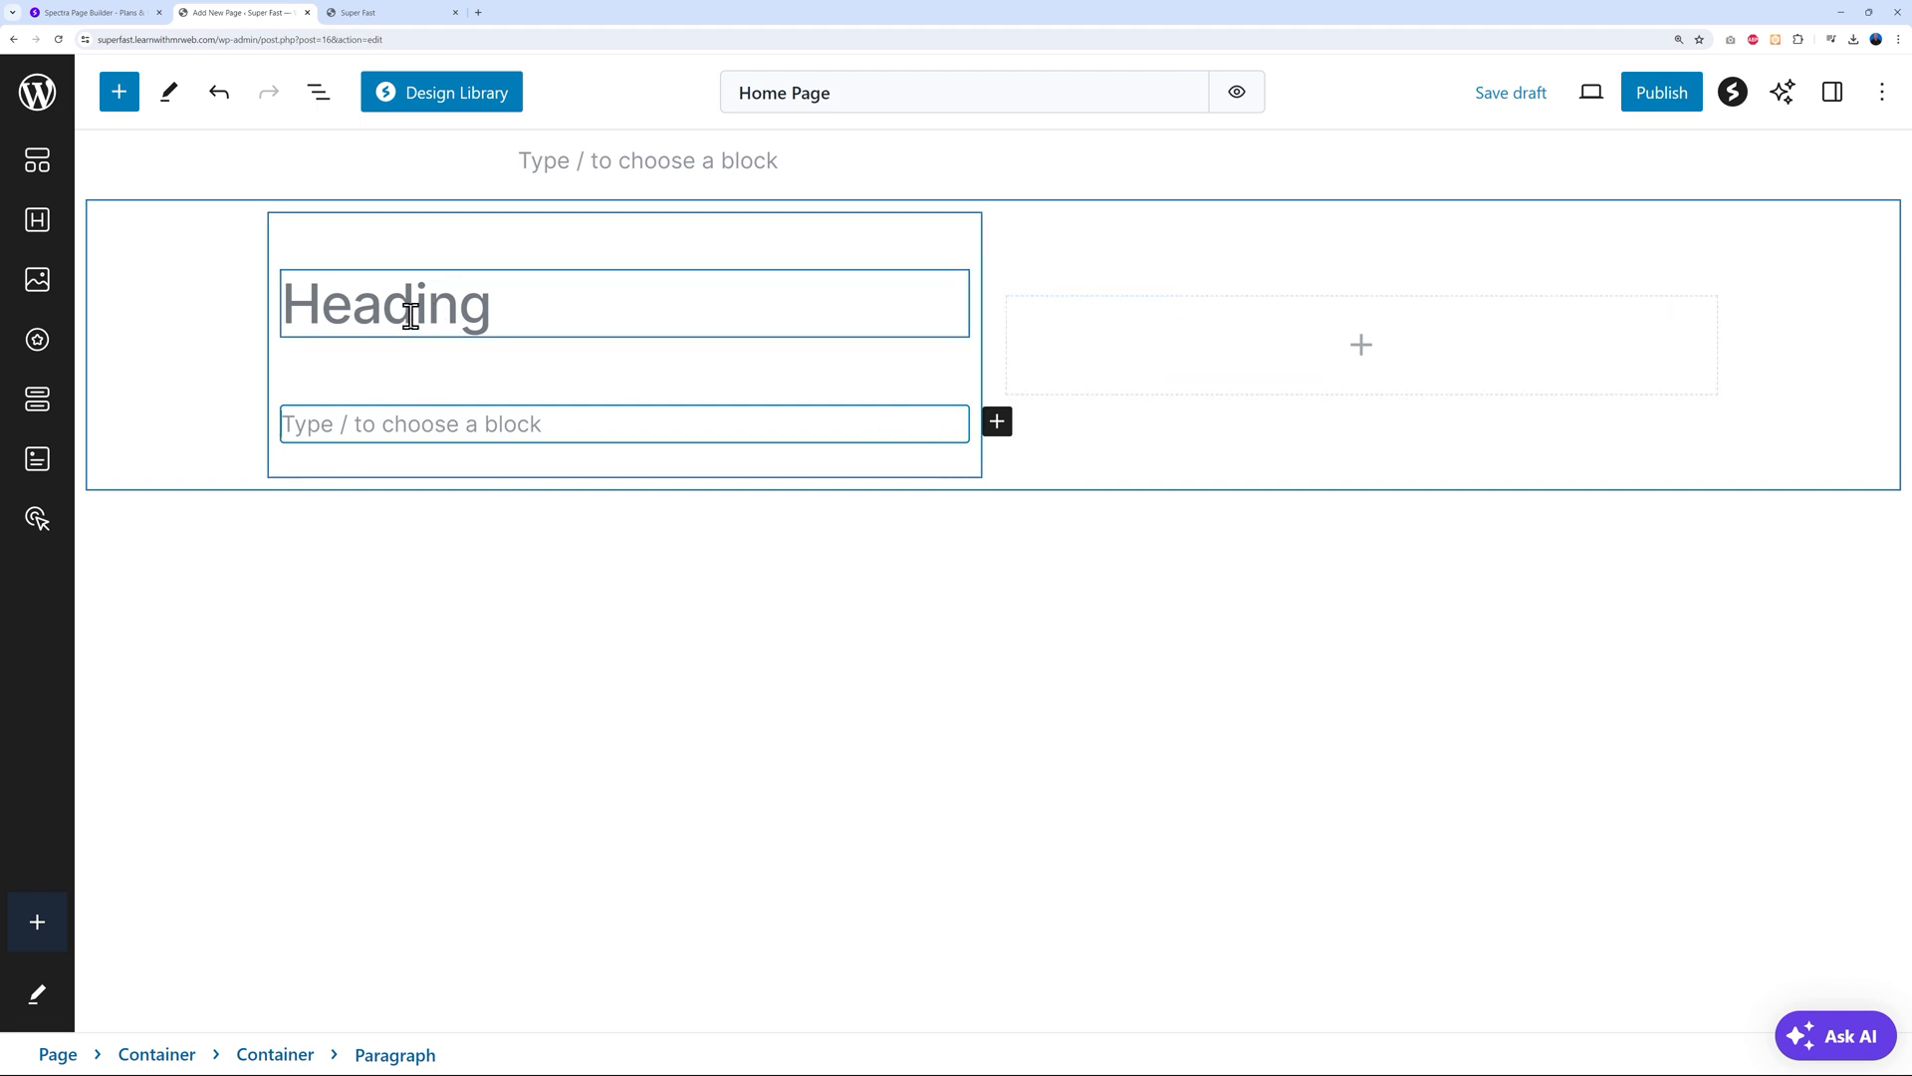
Delete the two-column test container from the page
left_click(181, 235)
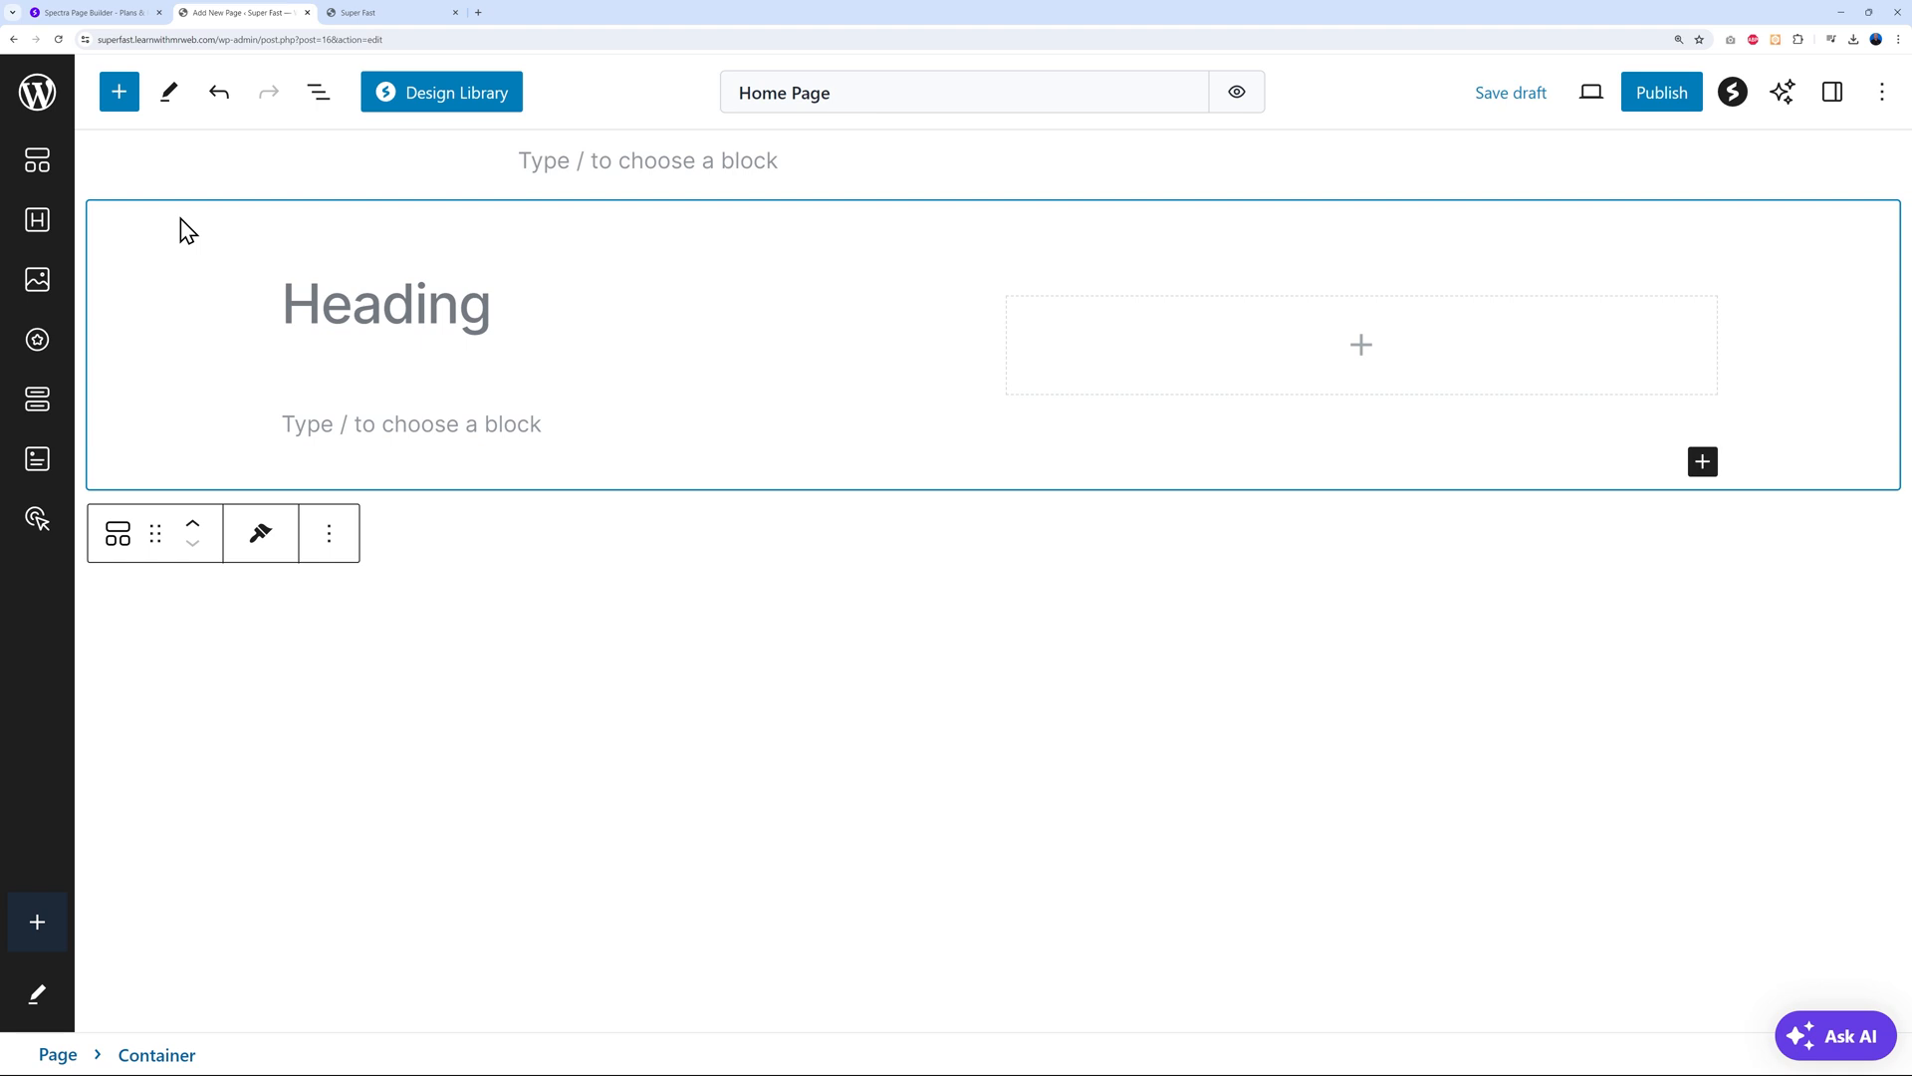
left_click(329, 543)
left_click(430, 1048)
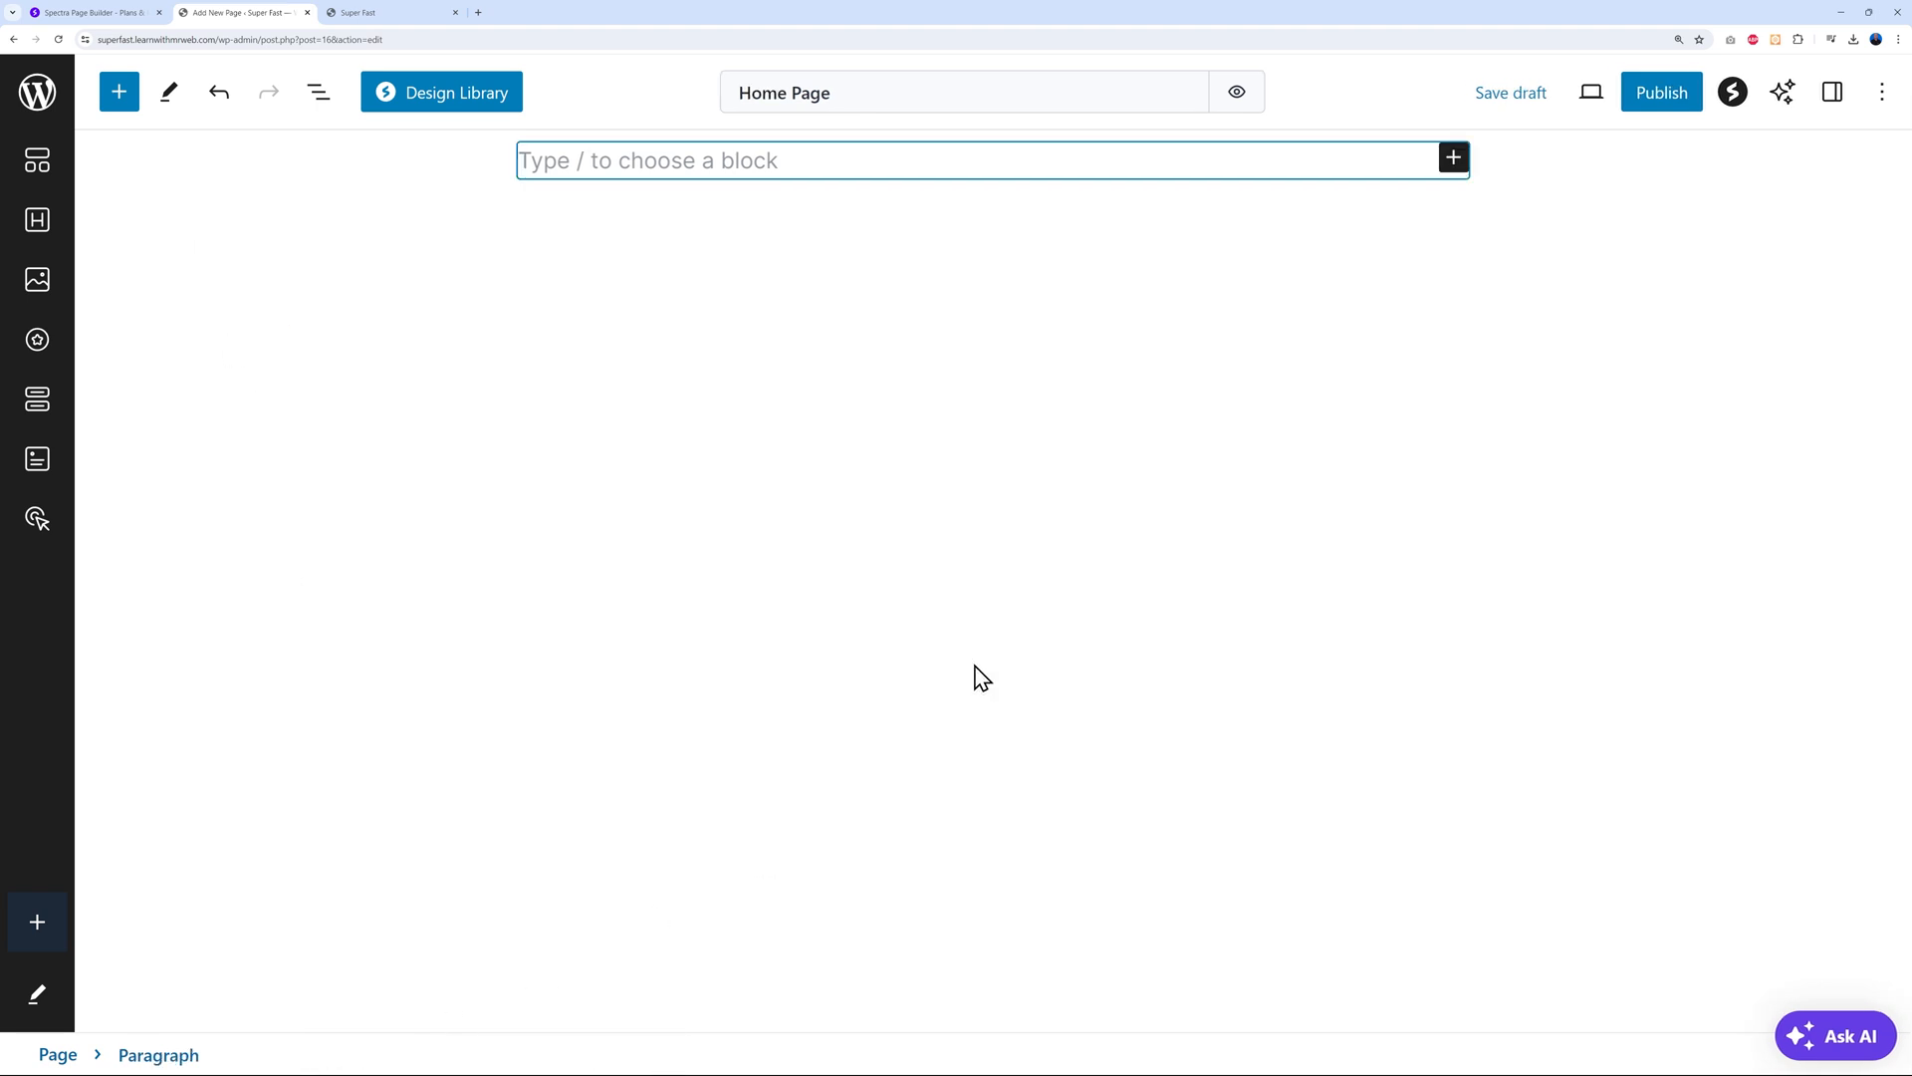
left_click(1200, 539)
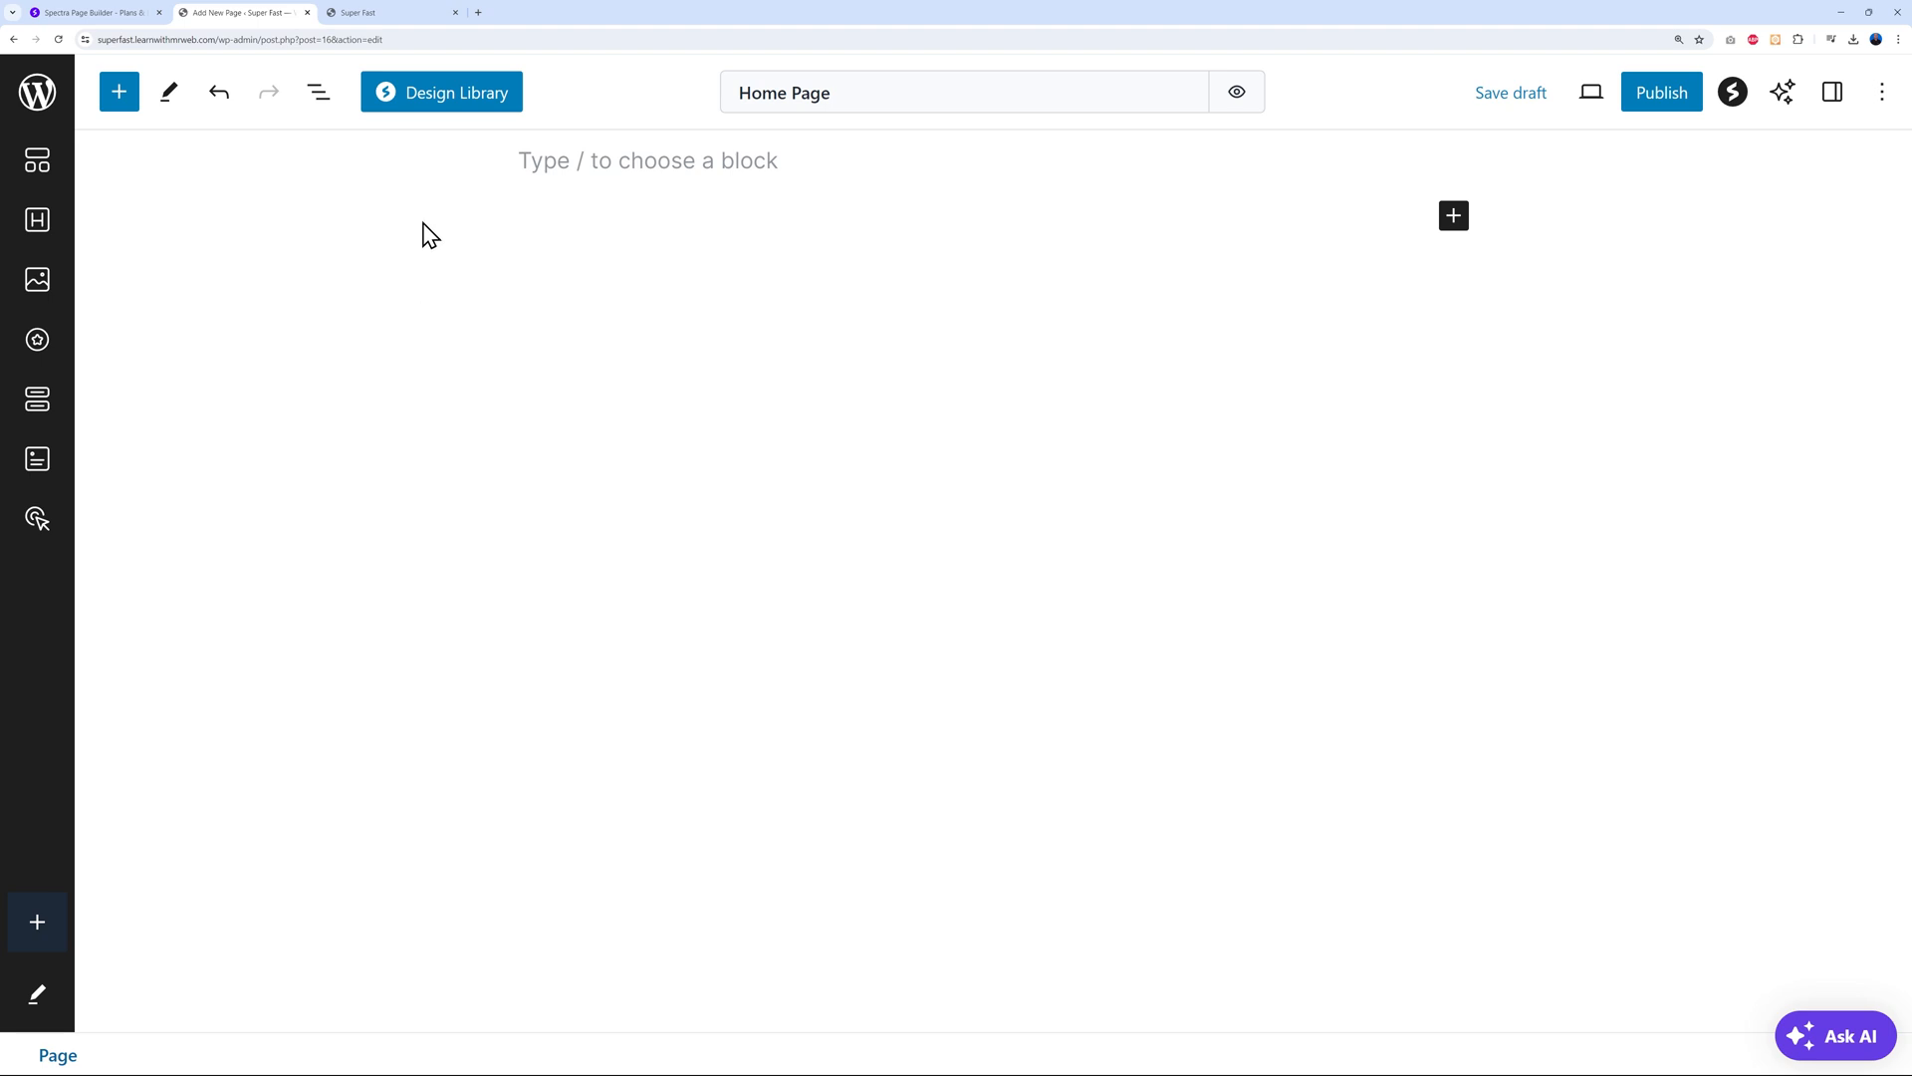
Open the Spectra Design Library and browse Hero, About, Services and Features patterns
left_click(445, 111)
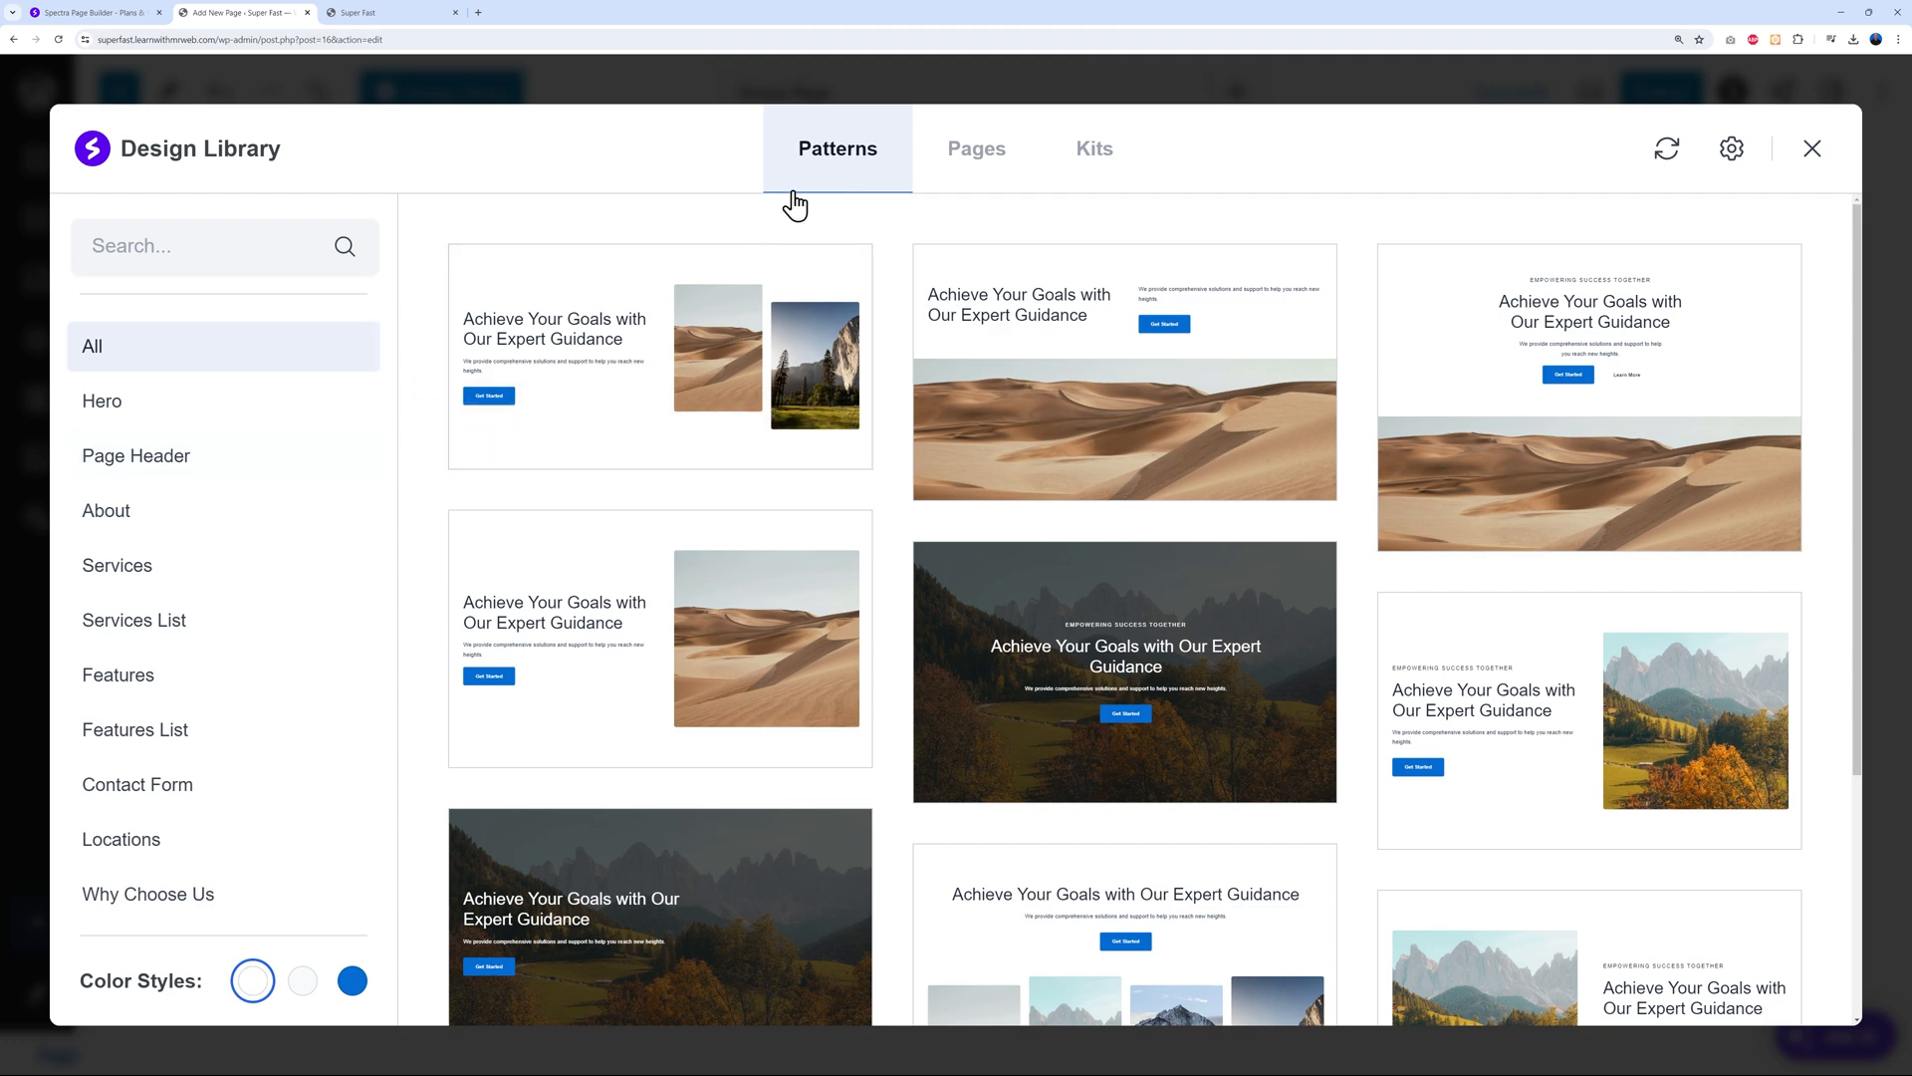
left_click(97, 403)
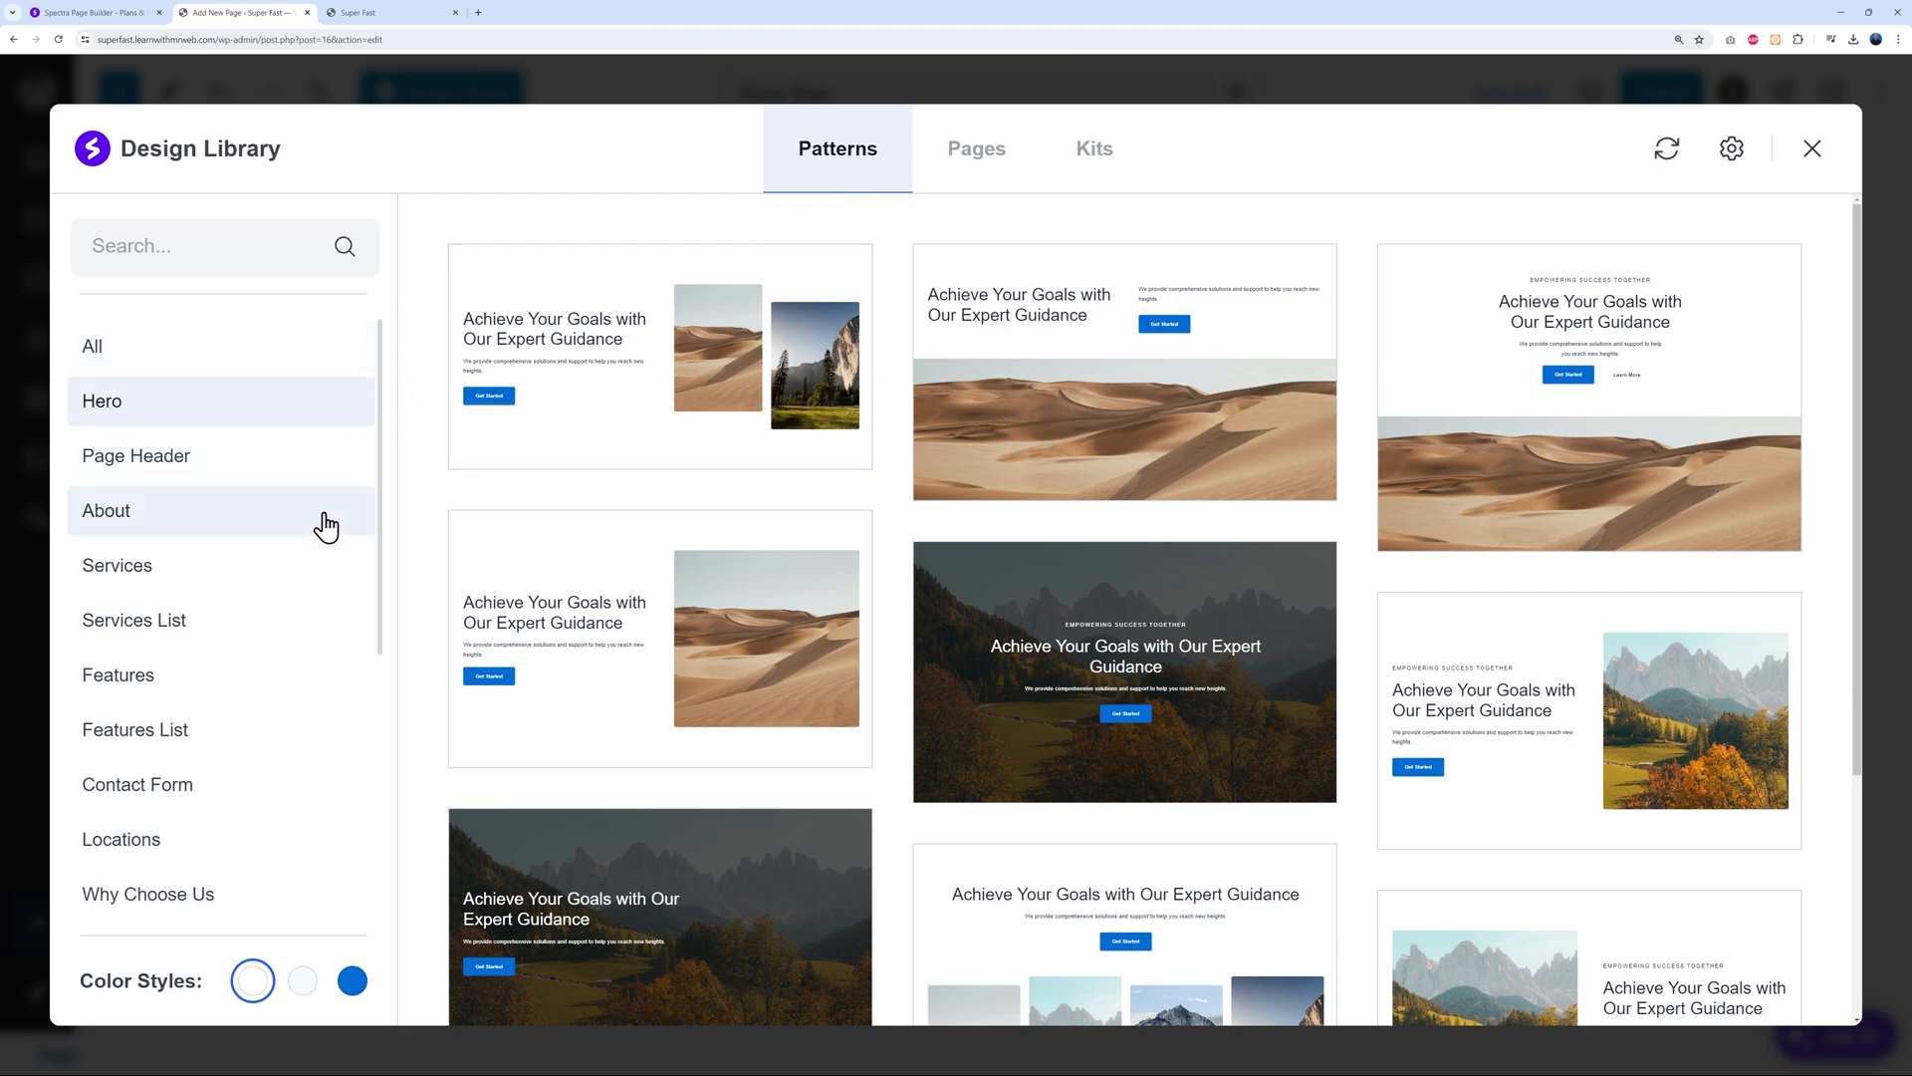
scroll(325, 518, "down", 1)
left_click(164, 461)
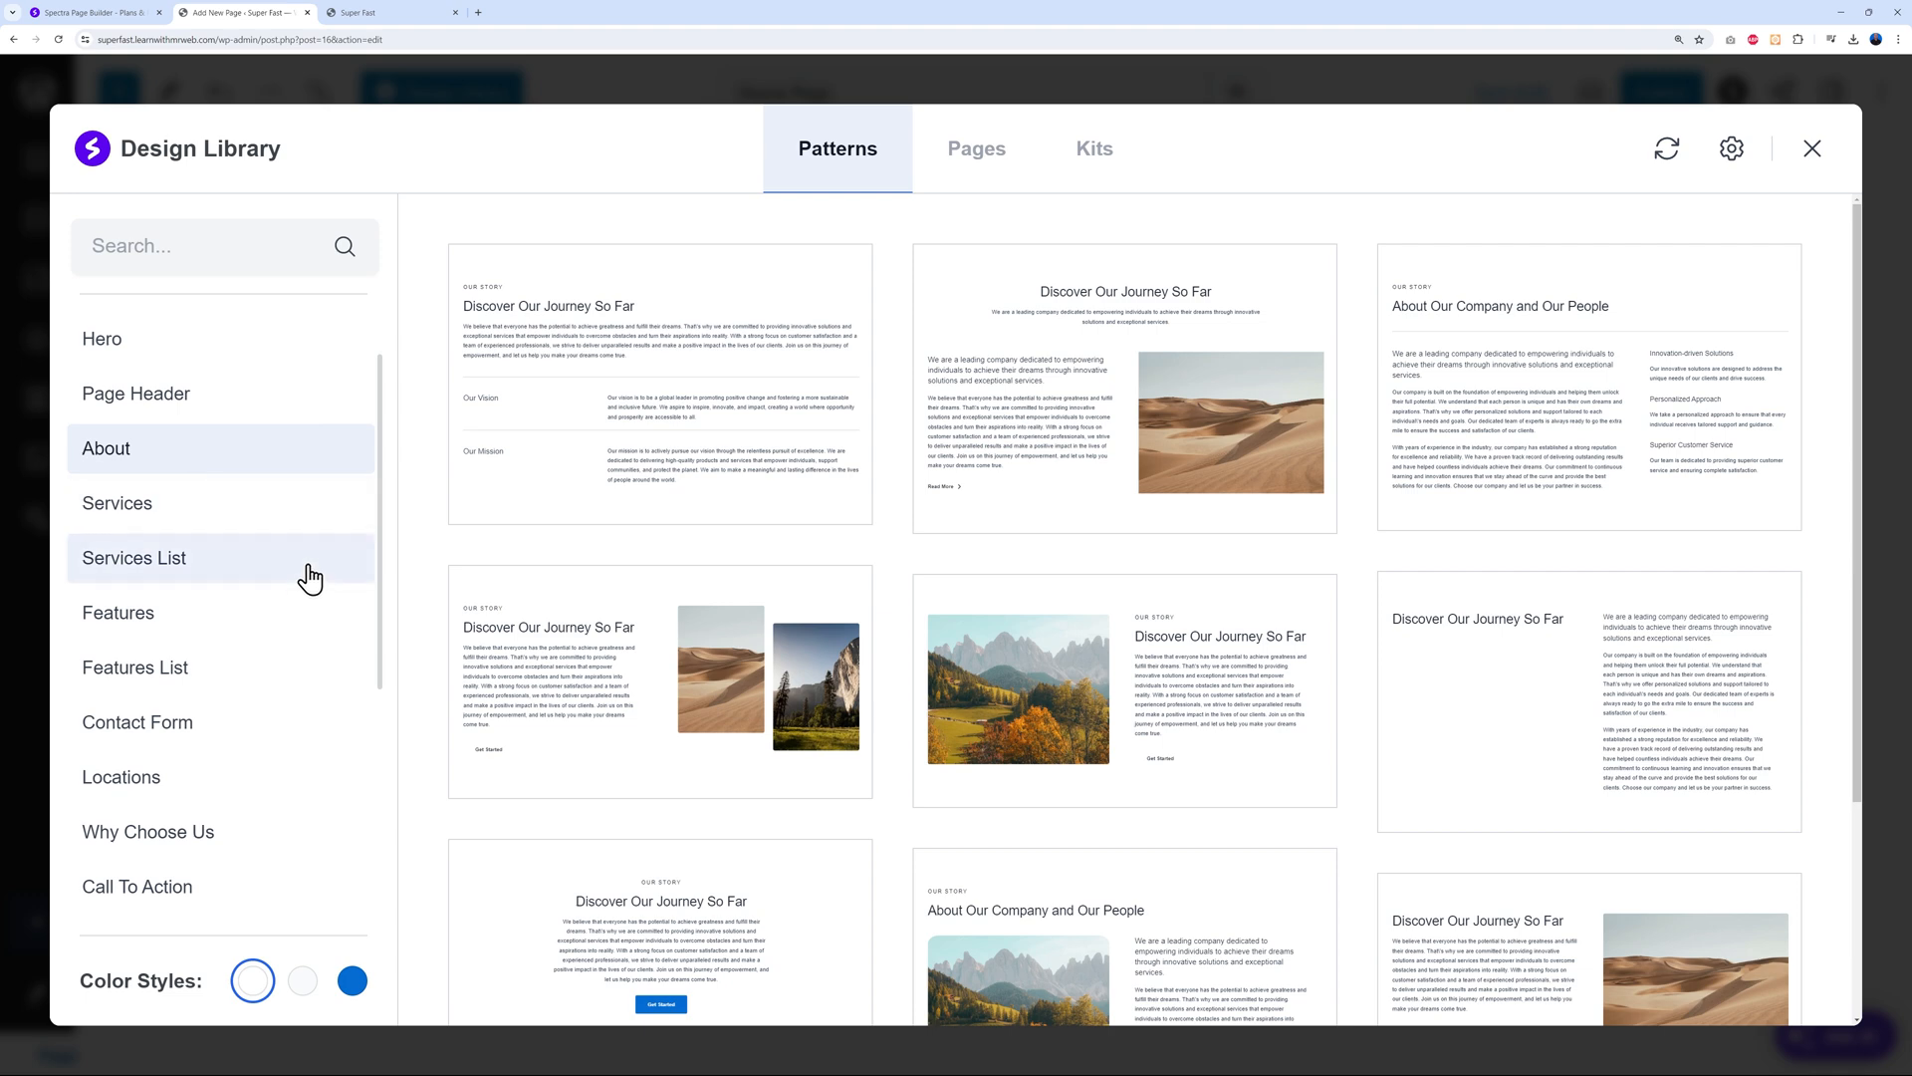
left_click(164, 518)
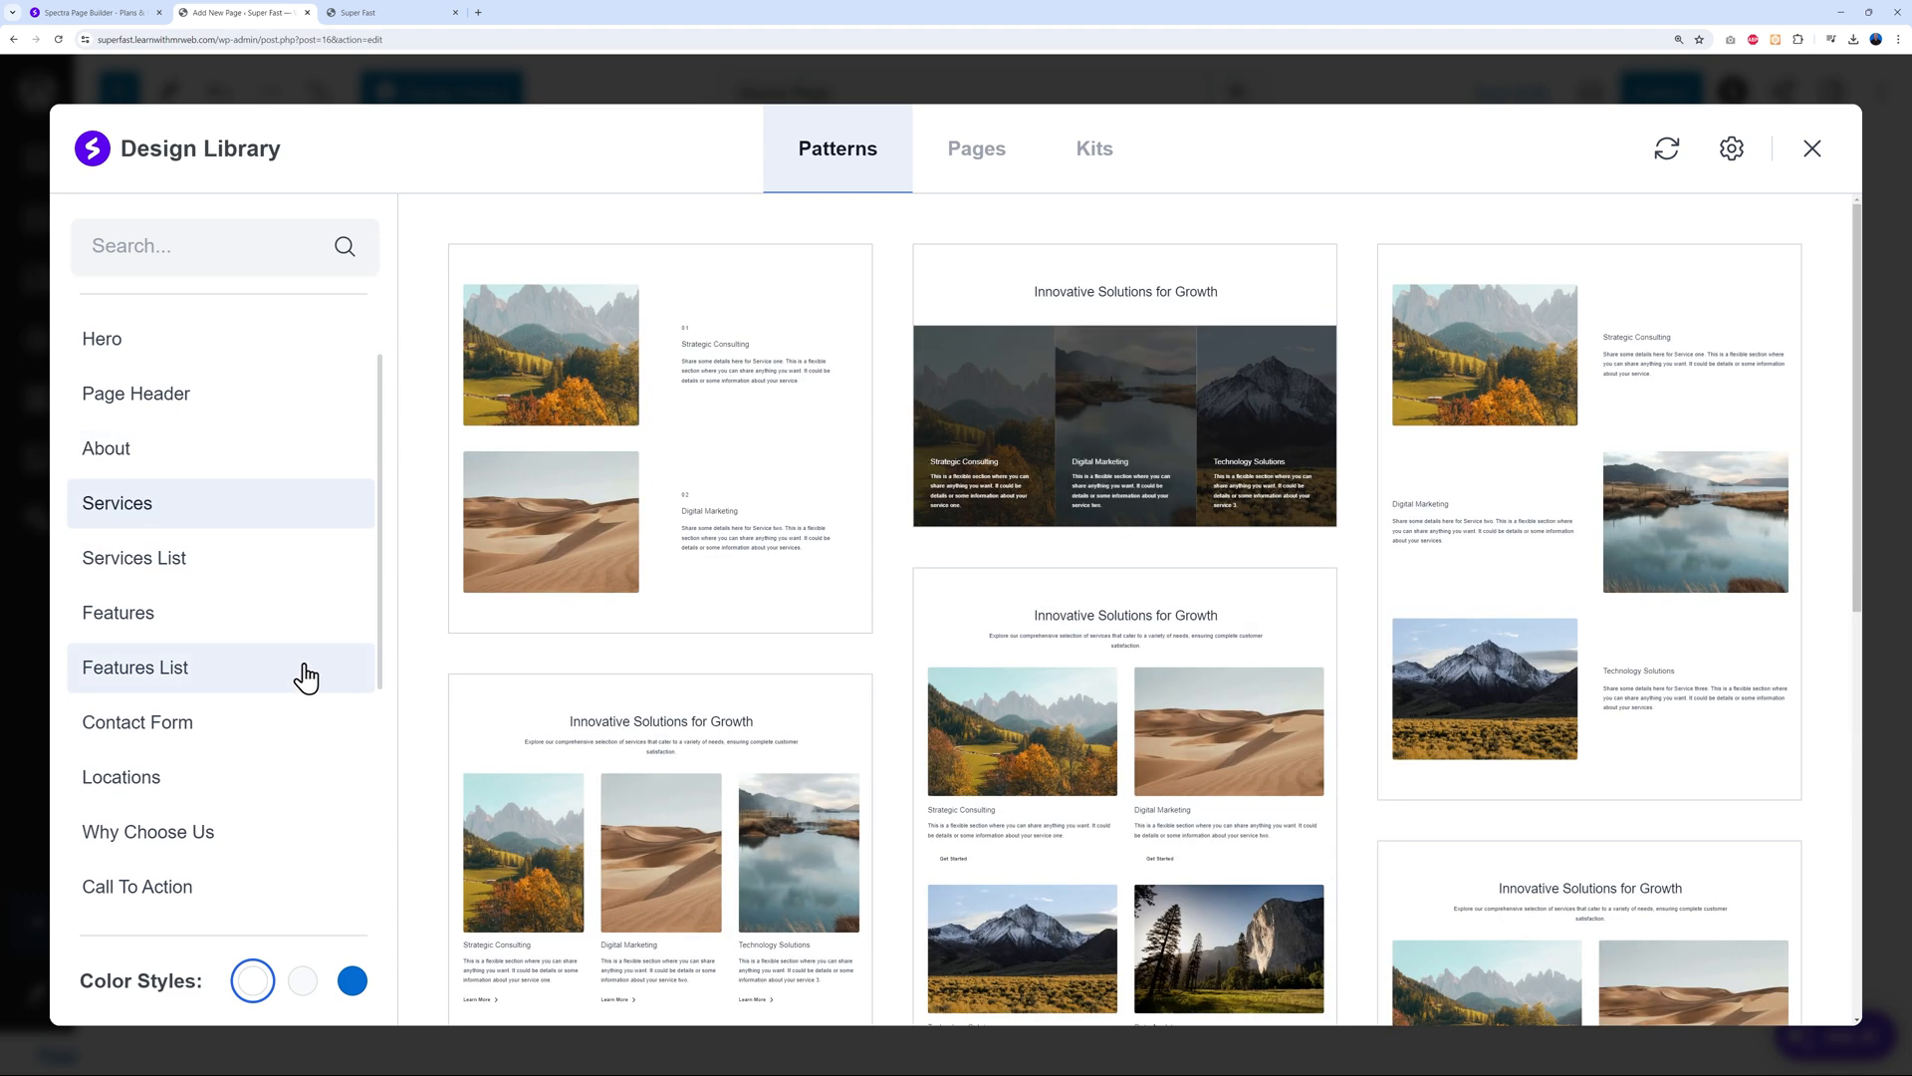
left_click(192, 628)
Browse the Contact Form patterns, then switch to full-page templates
scroll(264, 687, "down", 1)
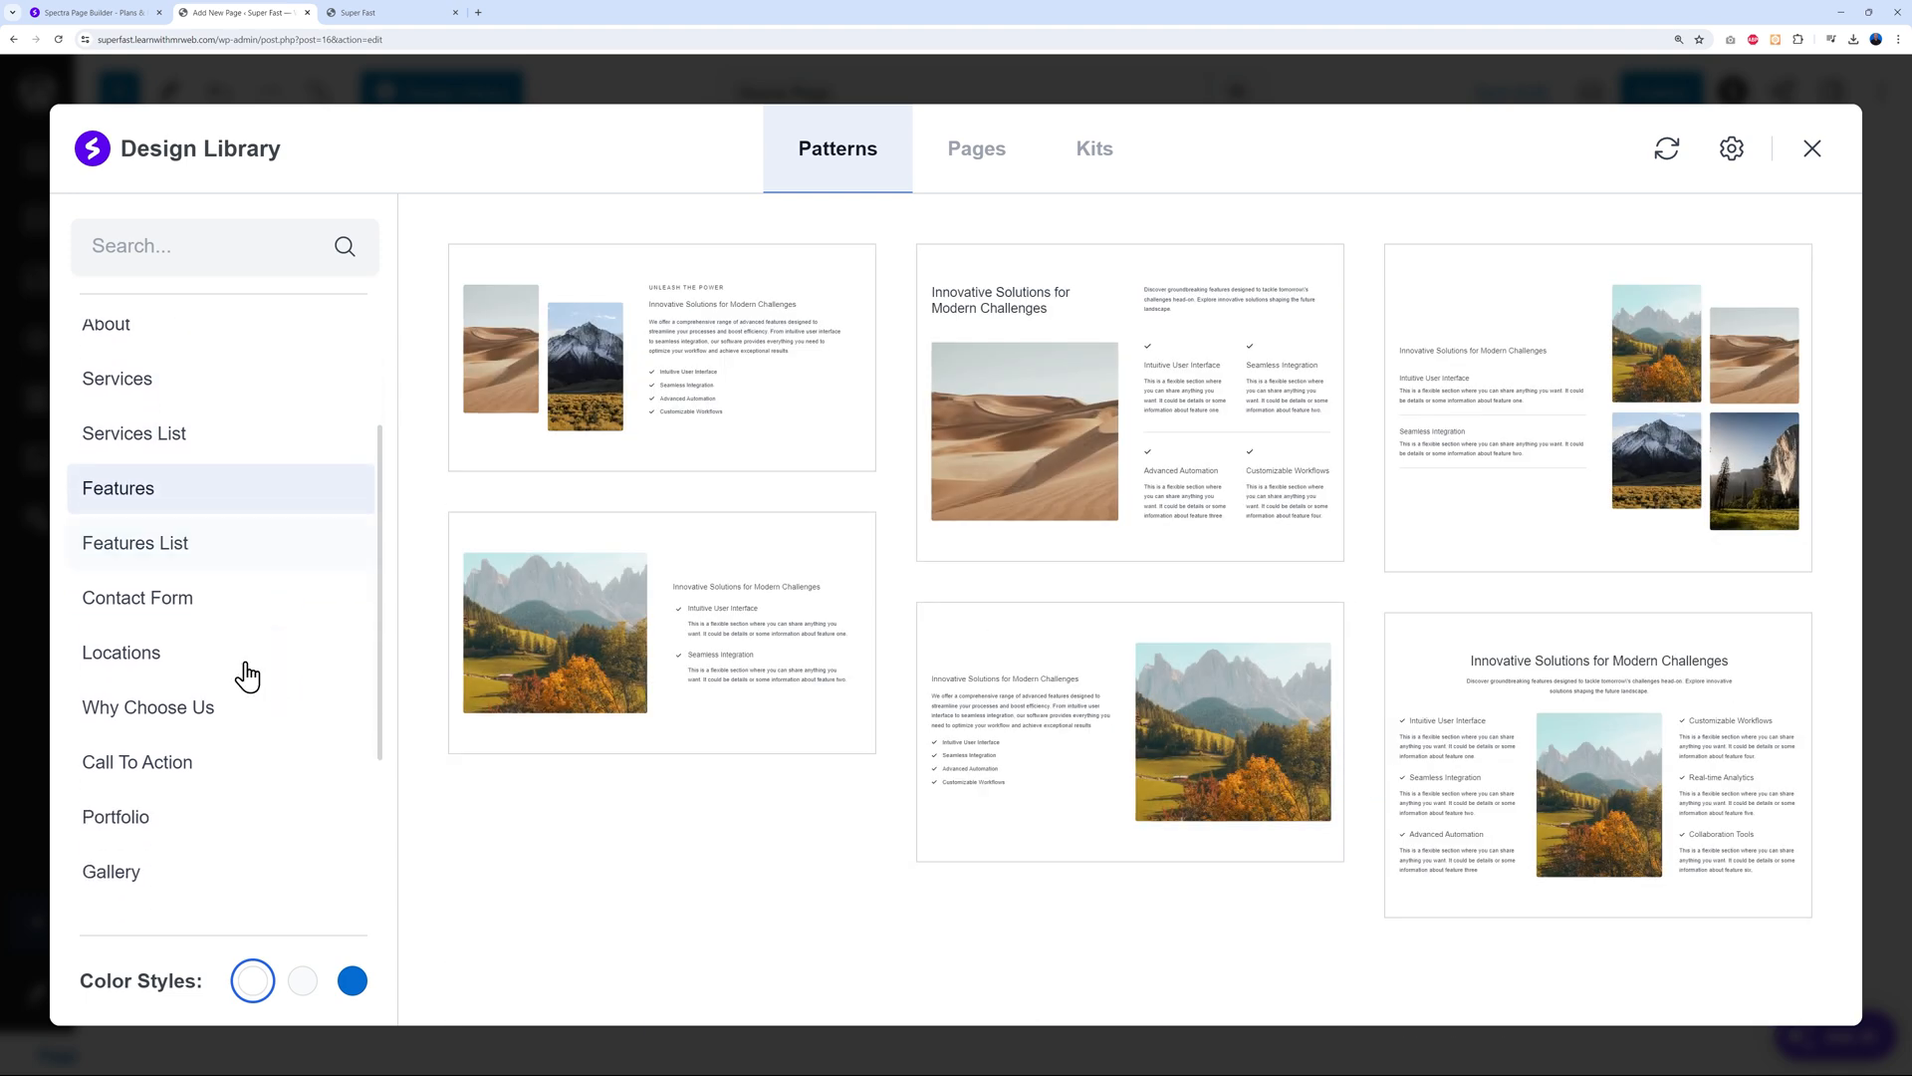
left_click(199, 610)
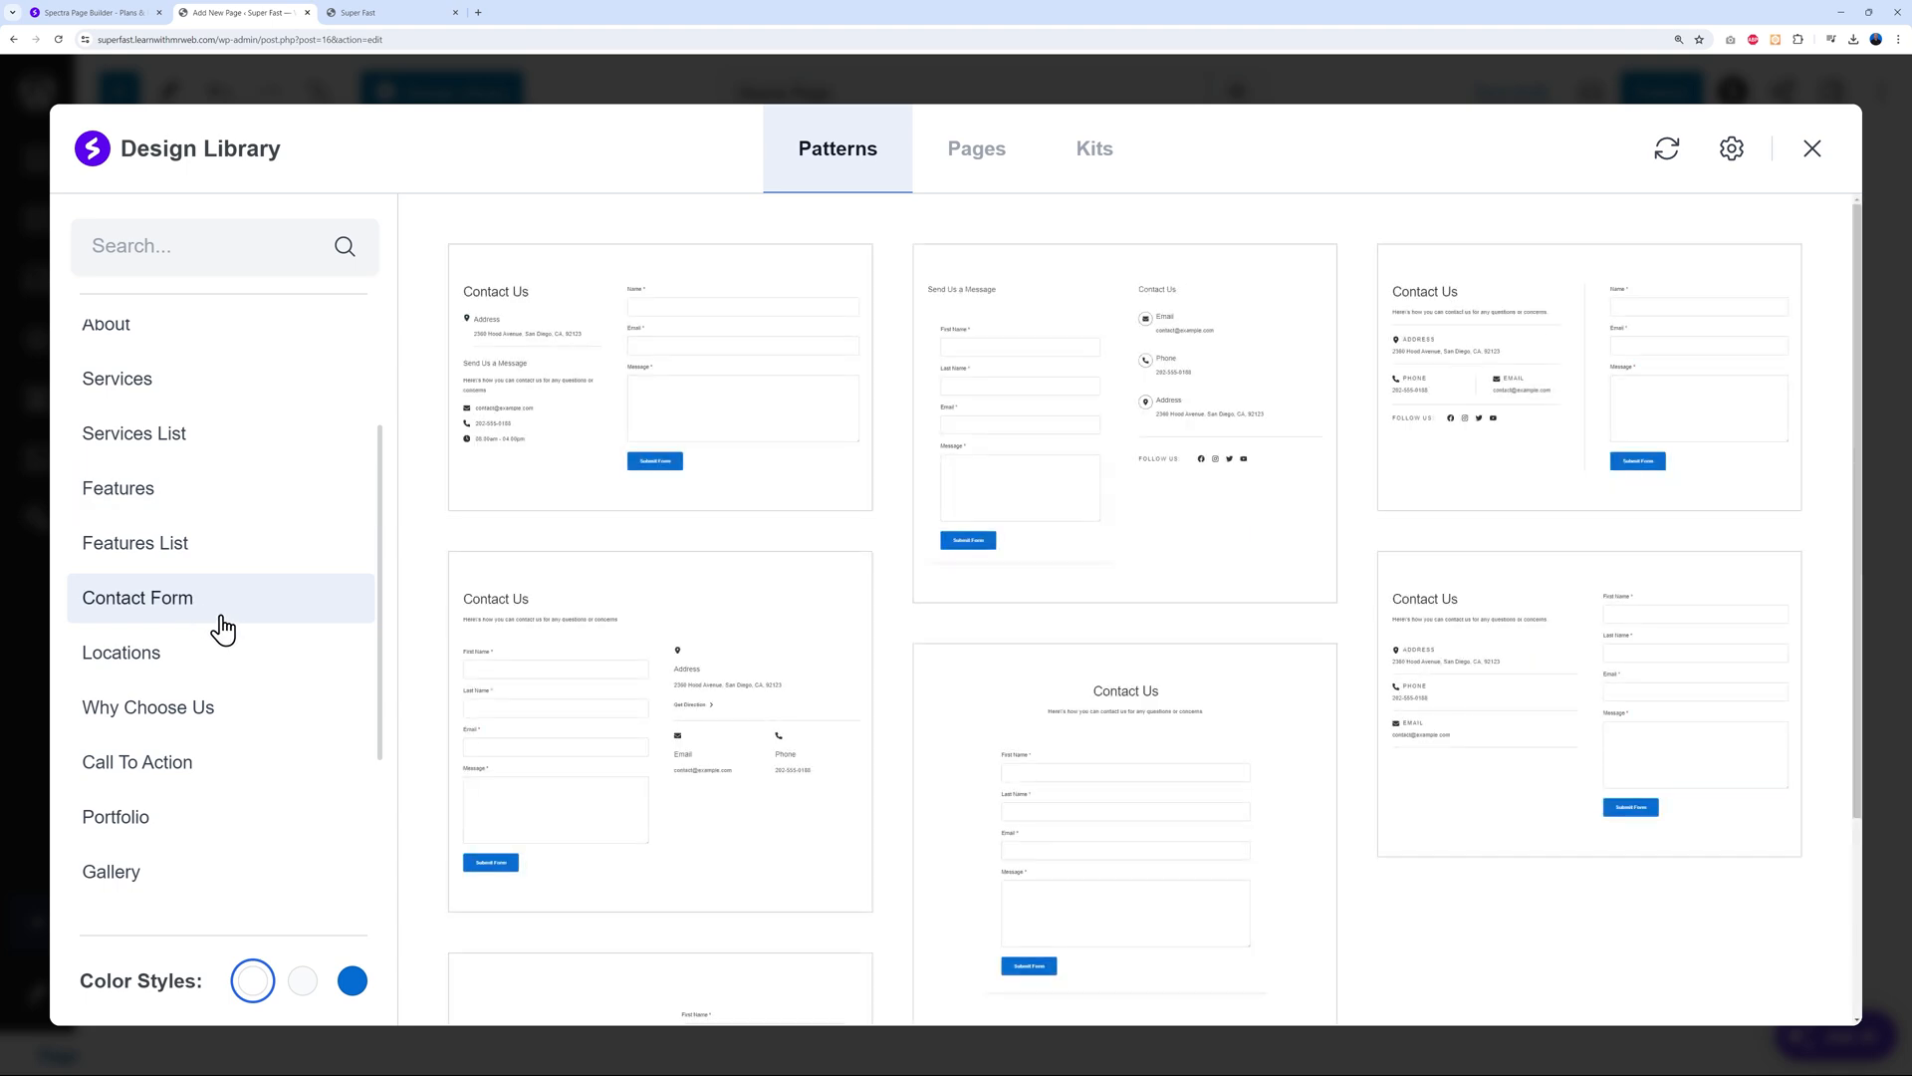
scroll(239, 642, "down", 1)
scroll(264, 735, "down", 1)
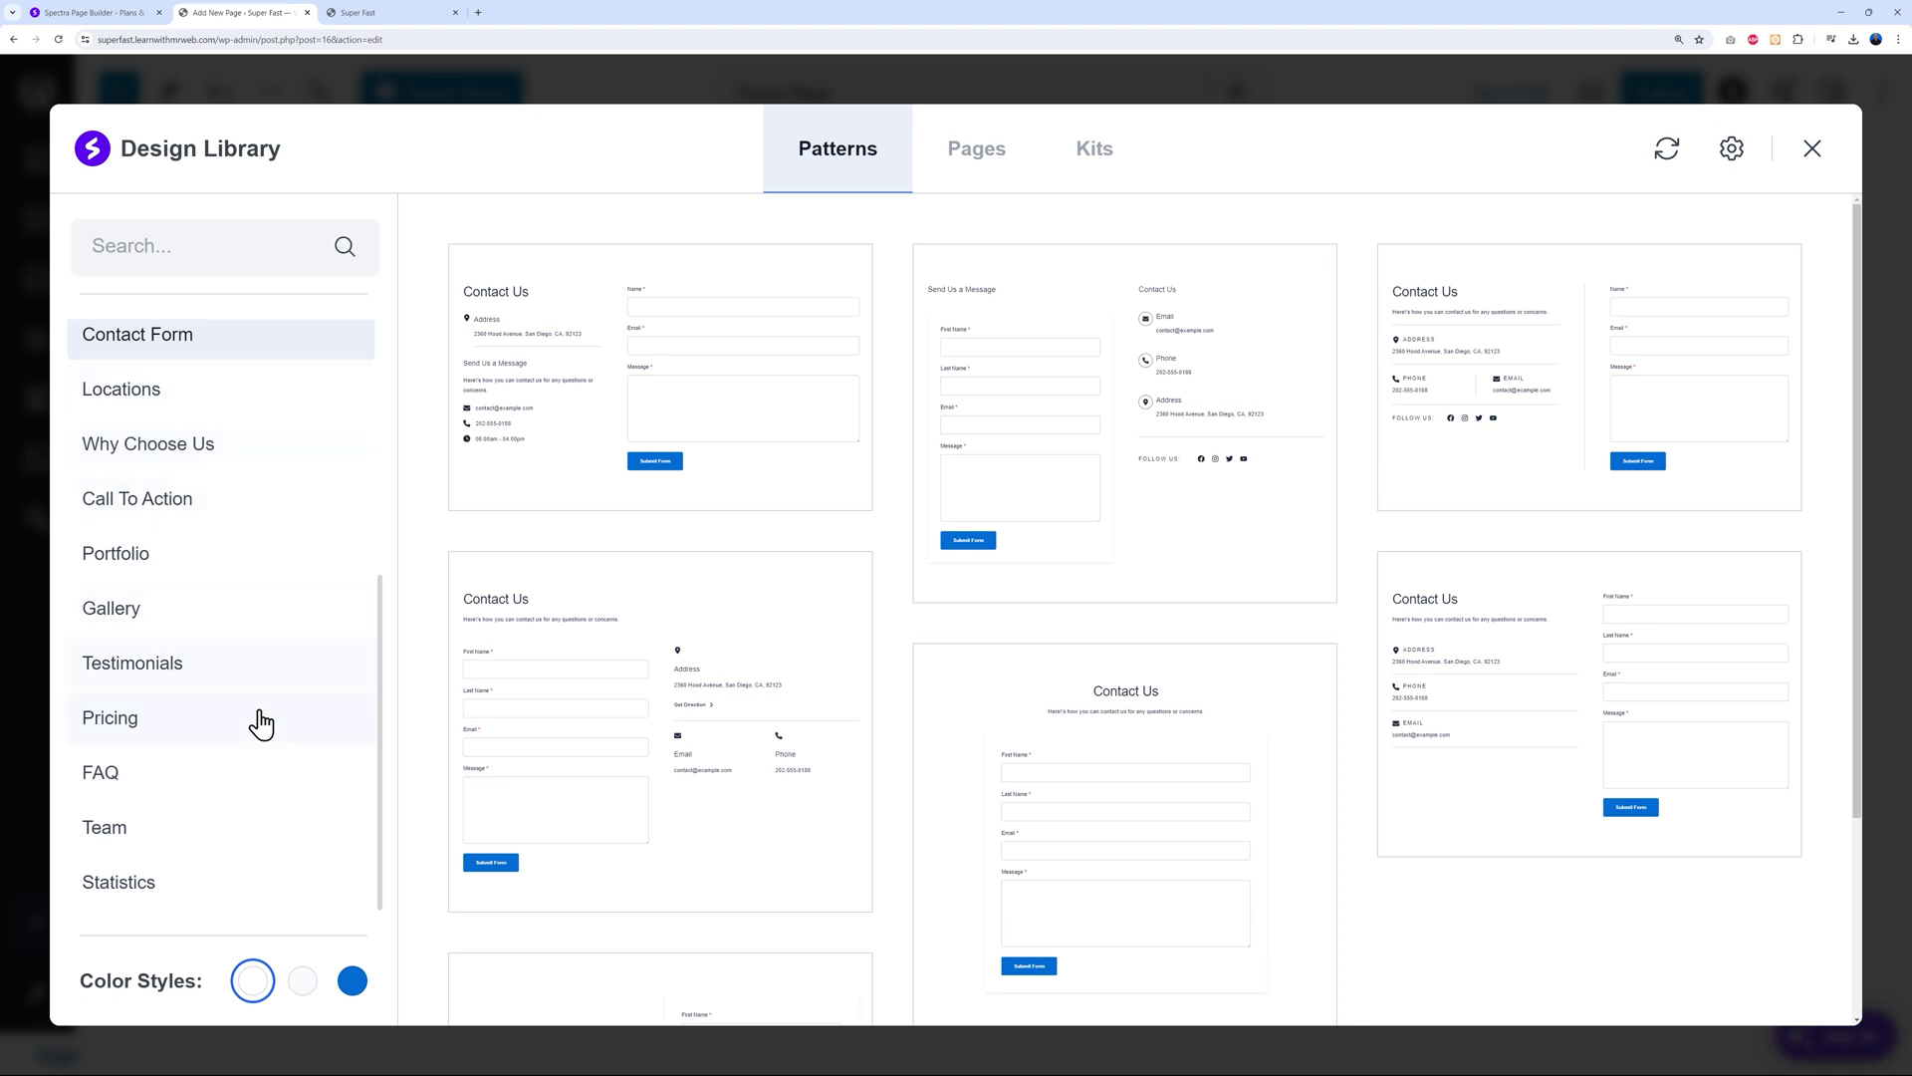
scroll(250, 732, "up", 5)
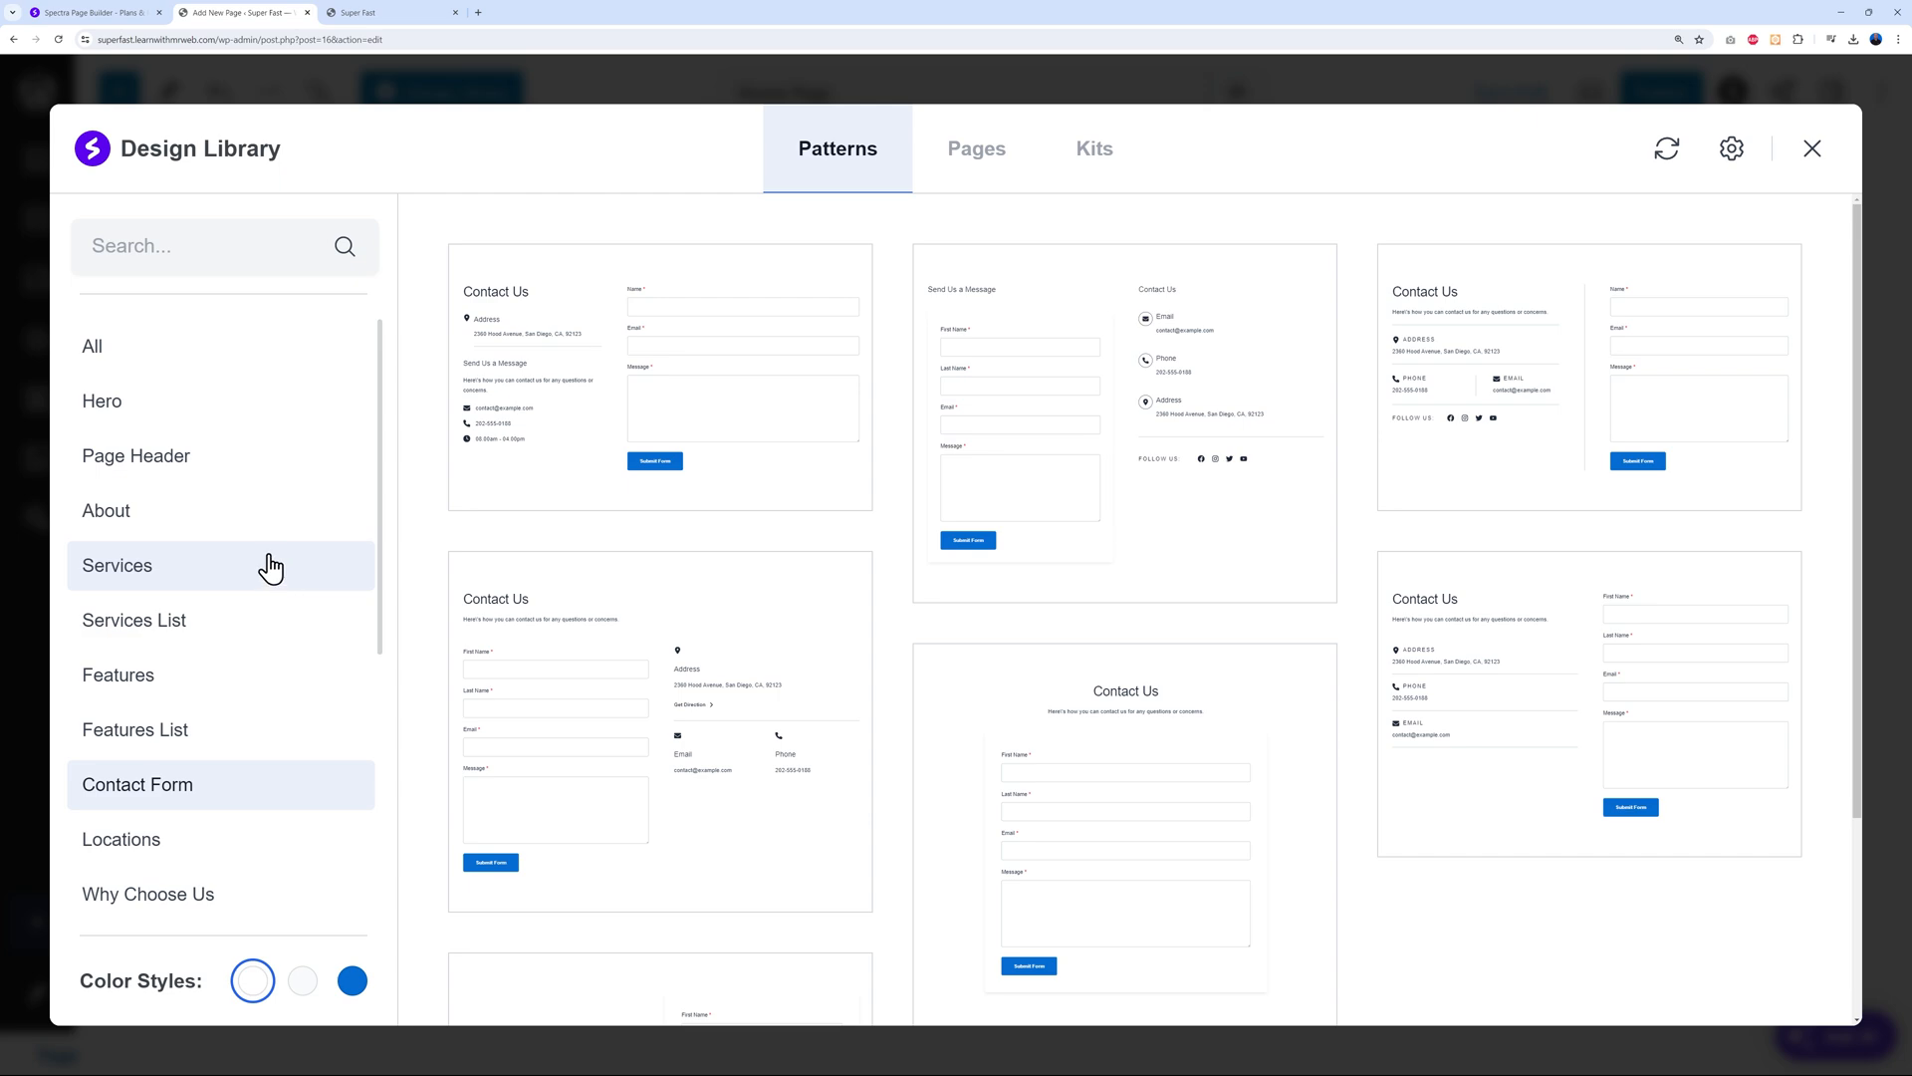
left_click(1001, 173)
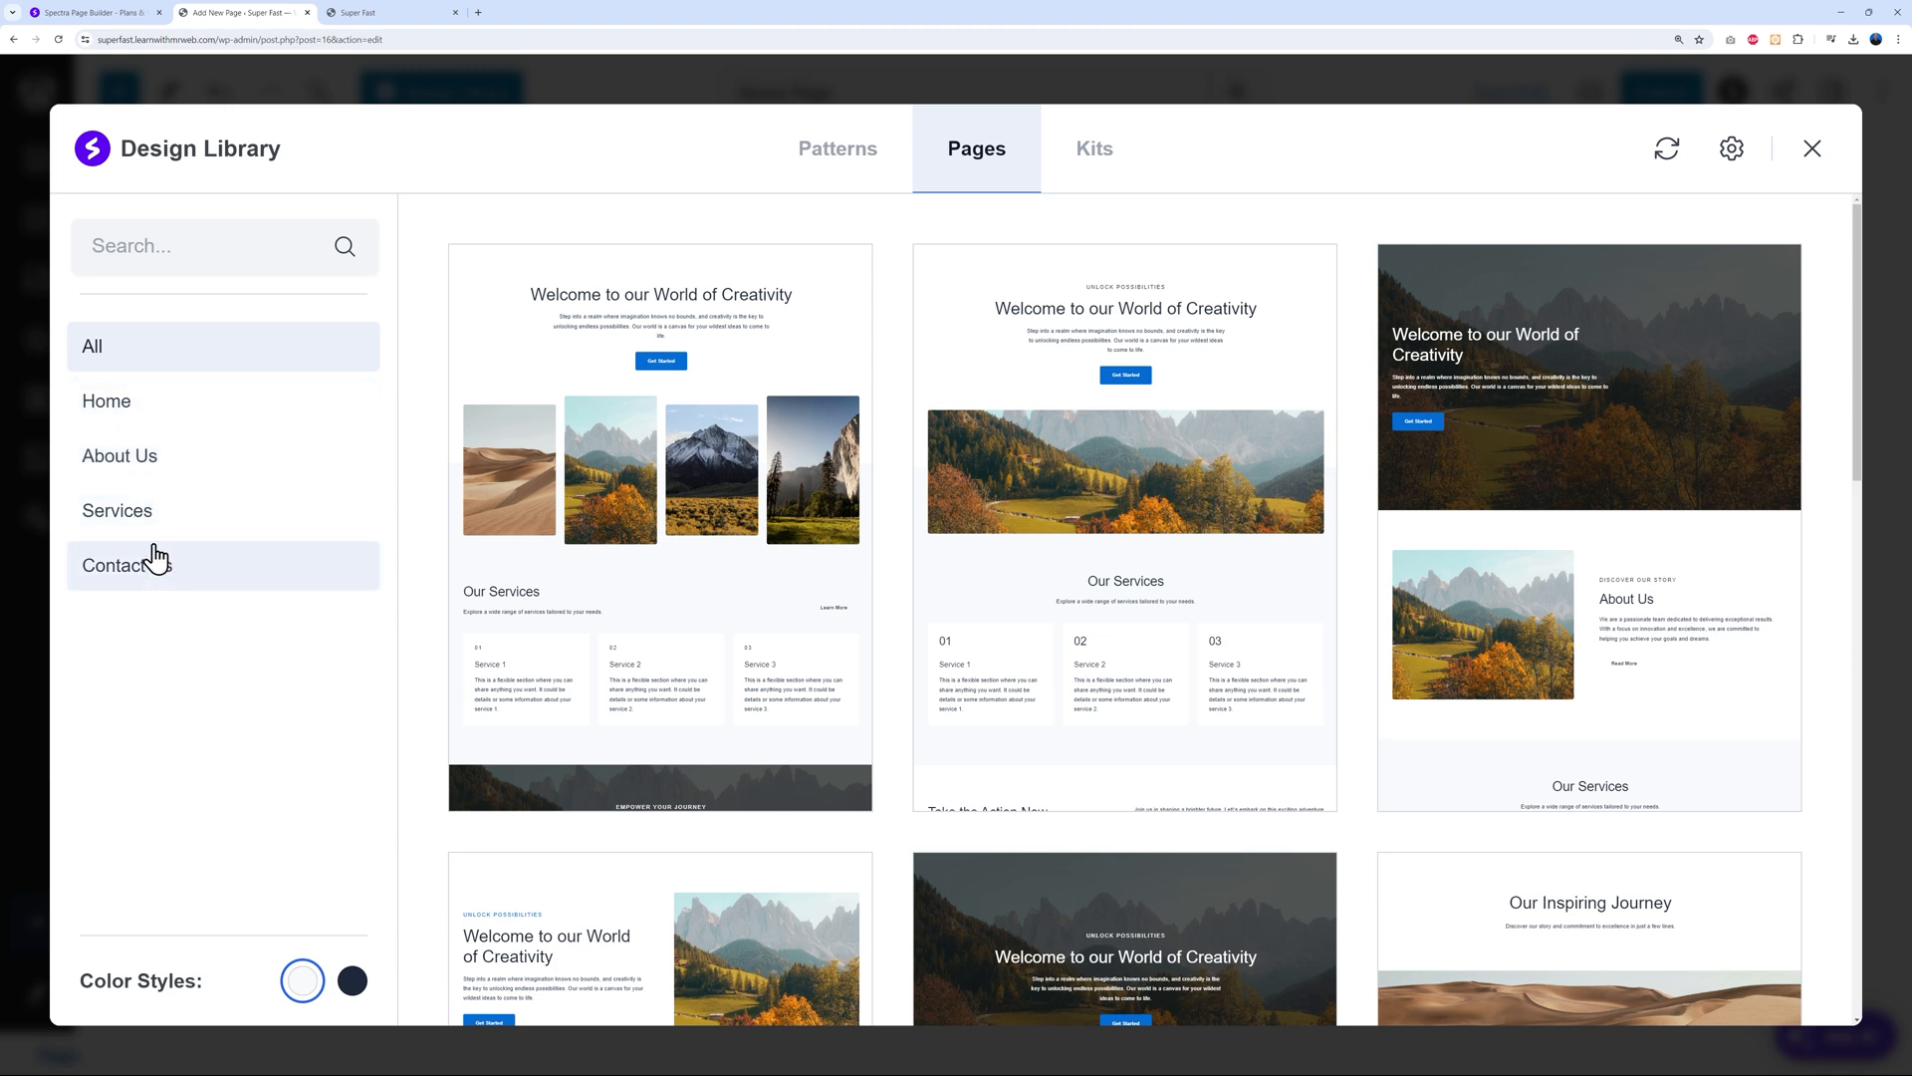
Filter page templates to Home, look through them, then show template kits like Love Nature
left_click(112, 411)
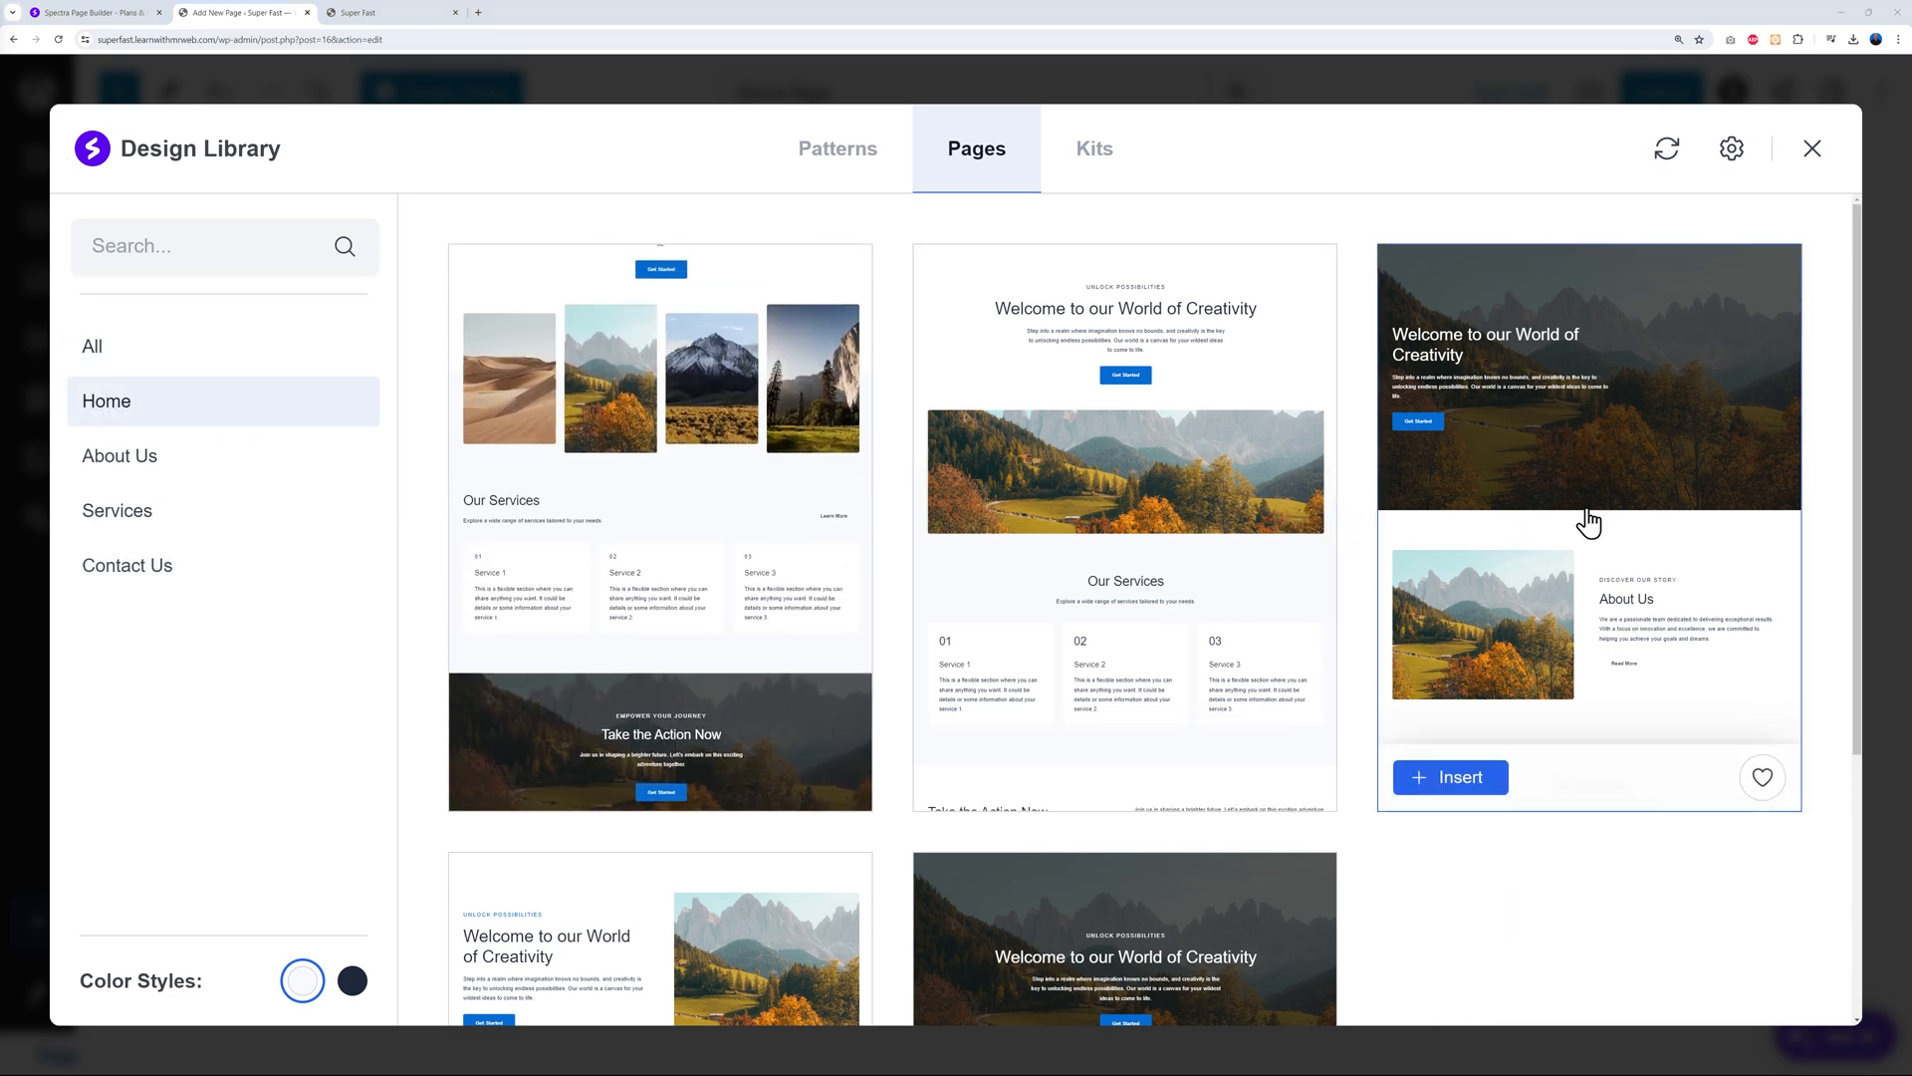
scroll(1588, 514, "down", 5)
scroll(1594, 688, "up", 4)
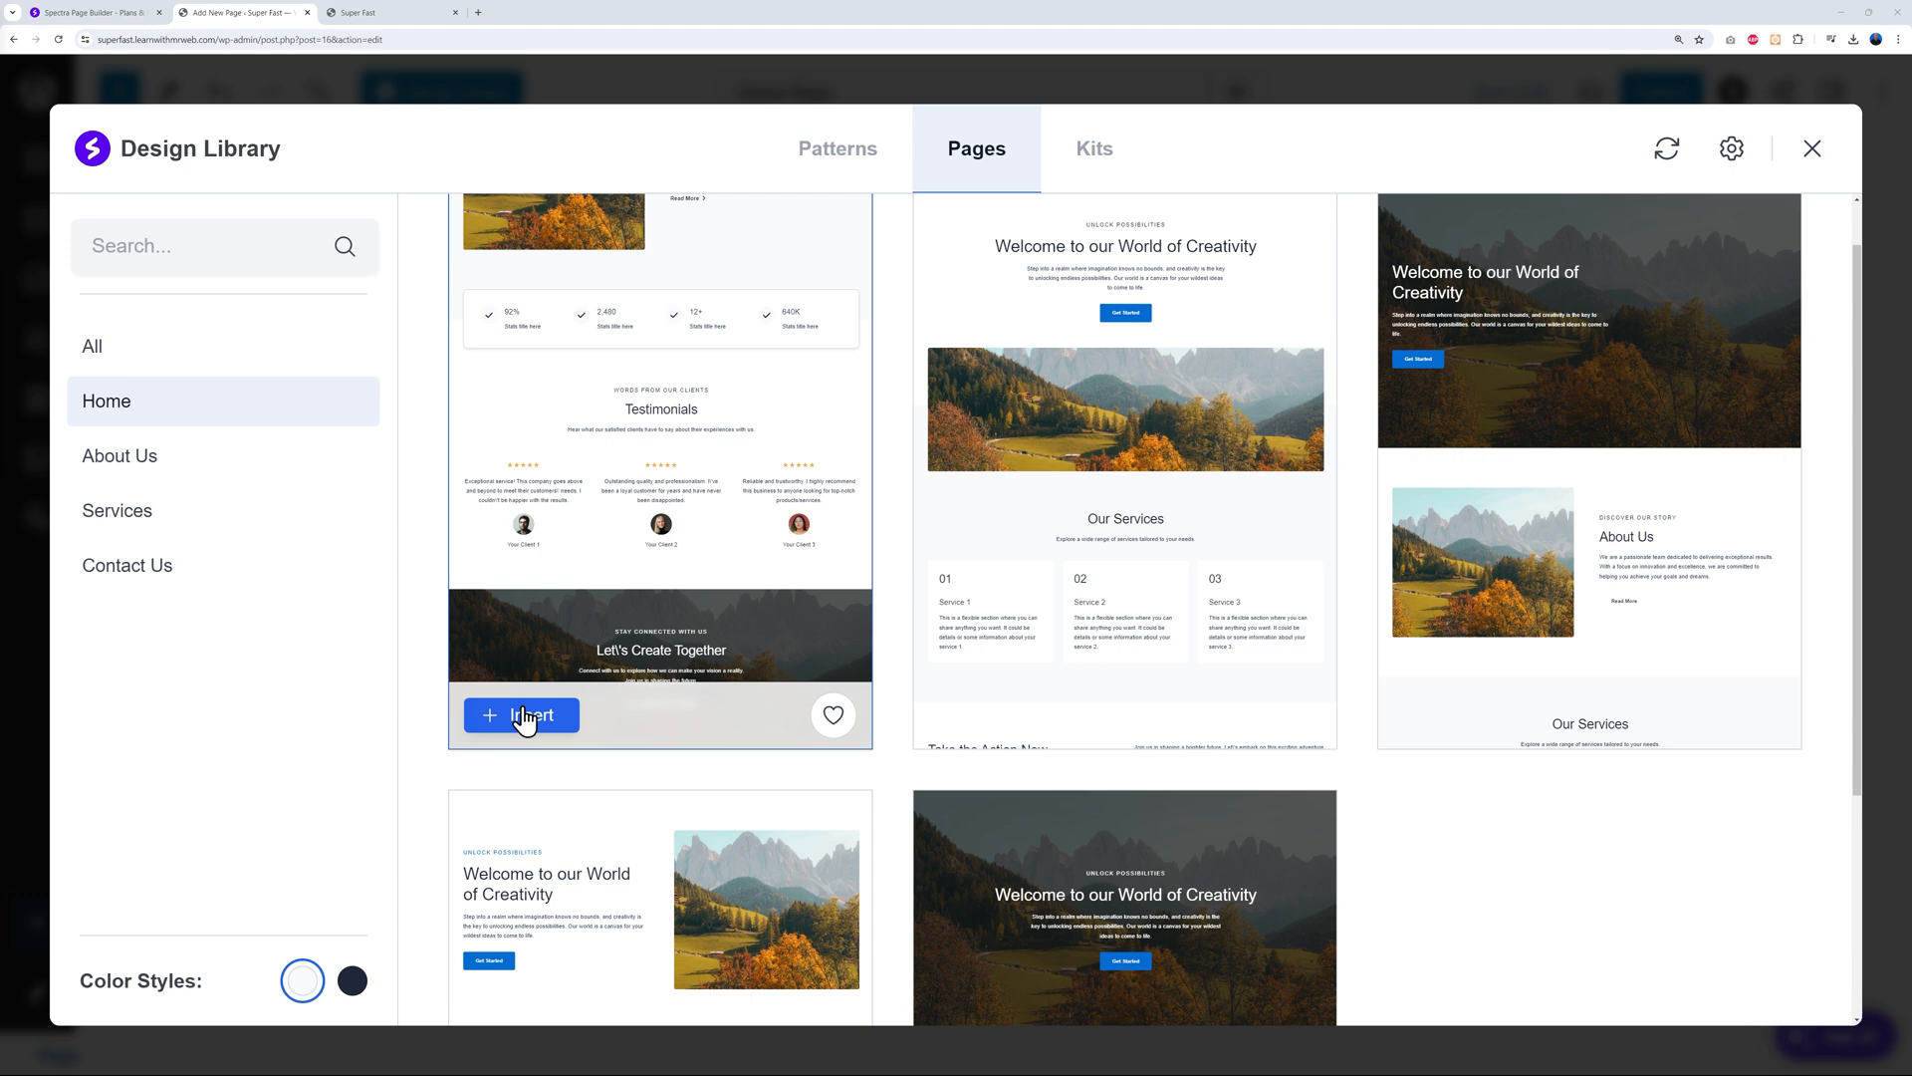
left_click(1097, 160)
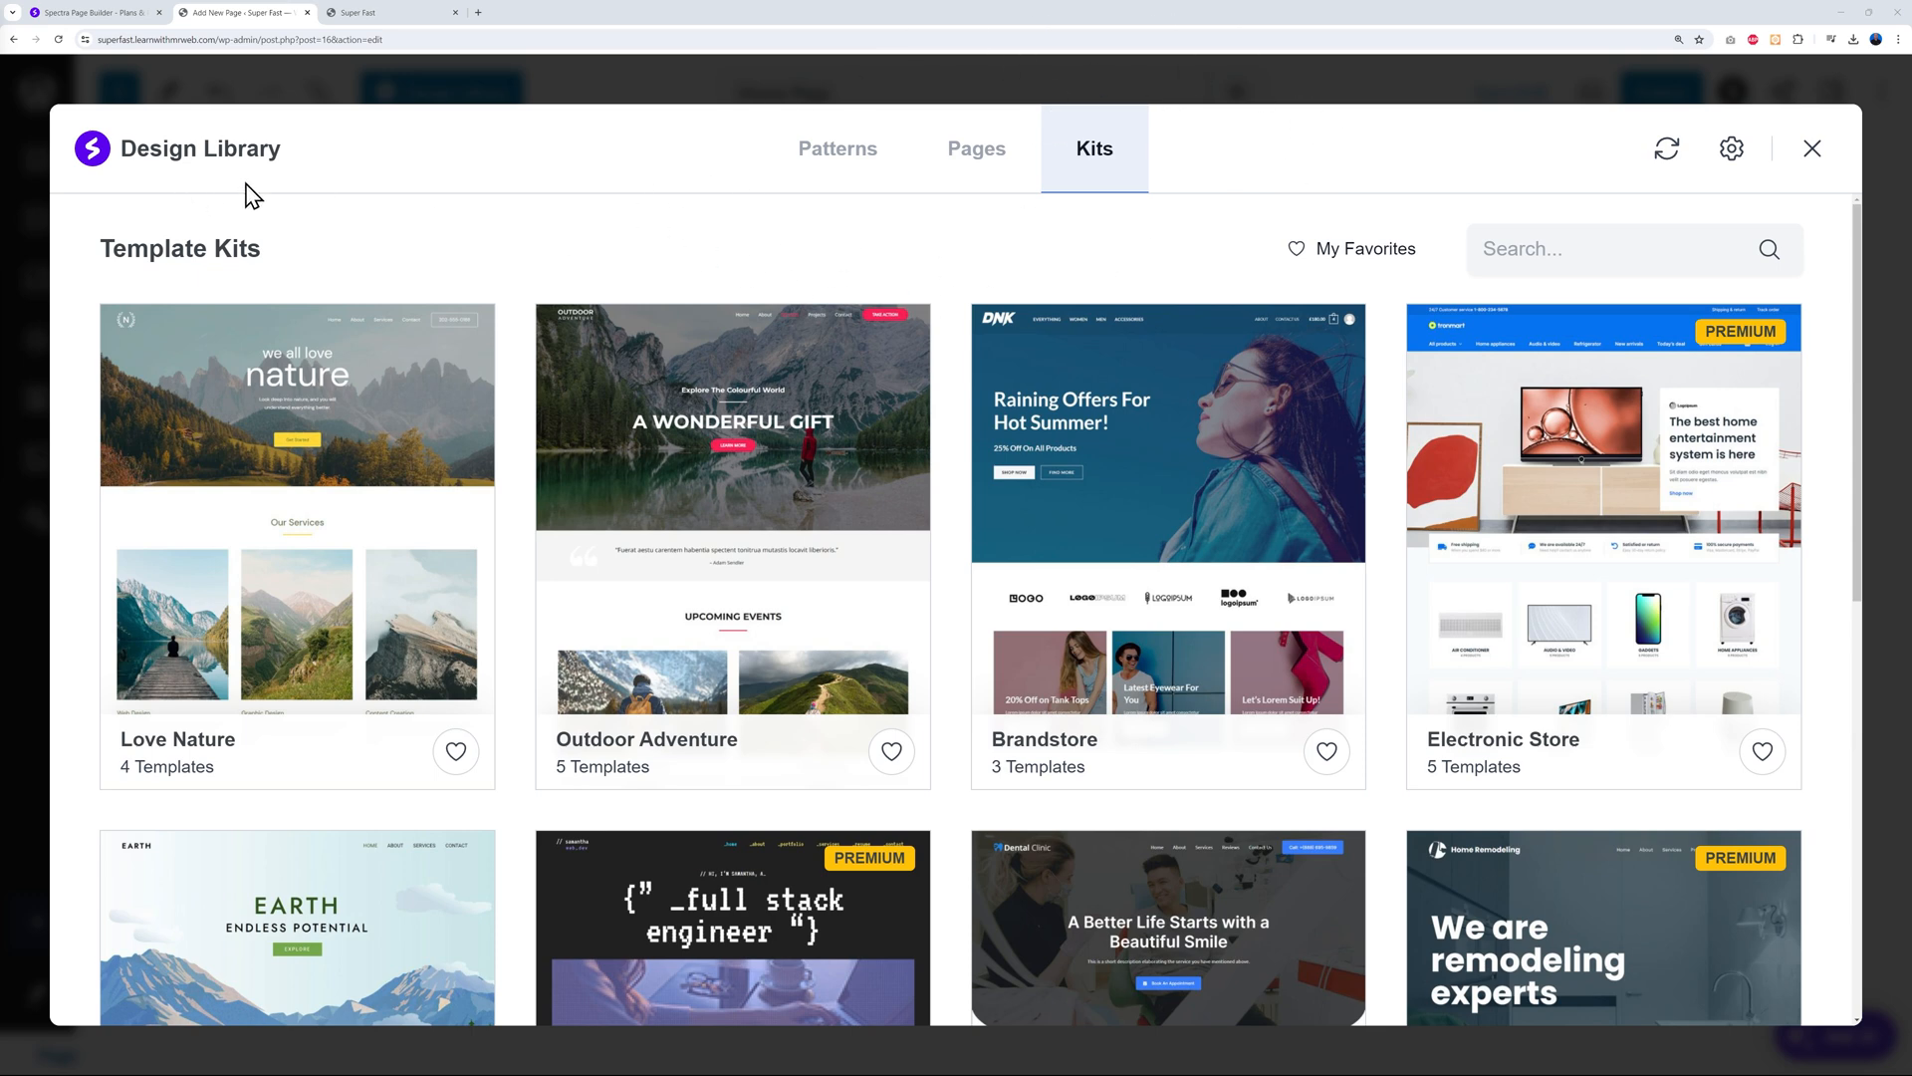
Switch the Design Library back to its Patterns collection
left_click(811, 168)
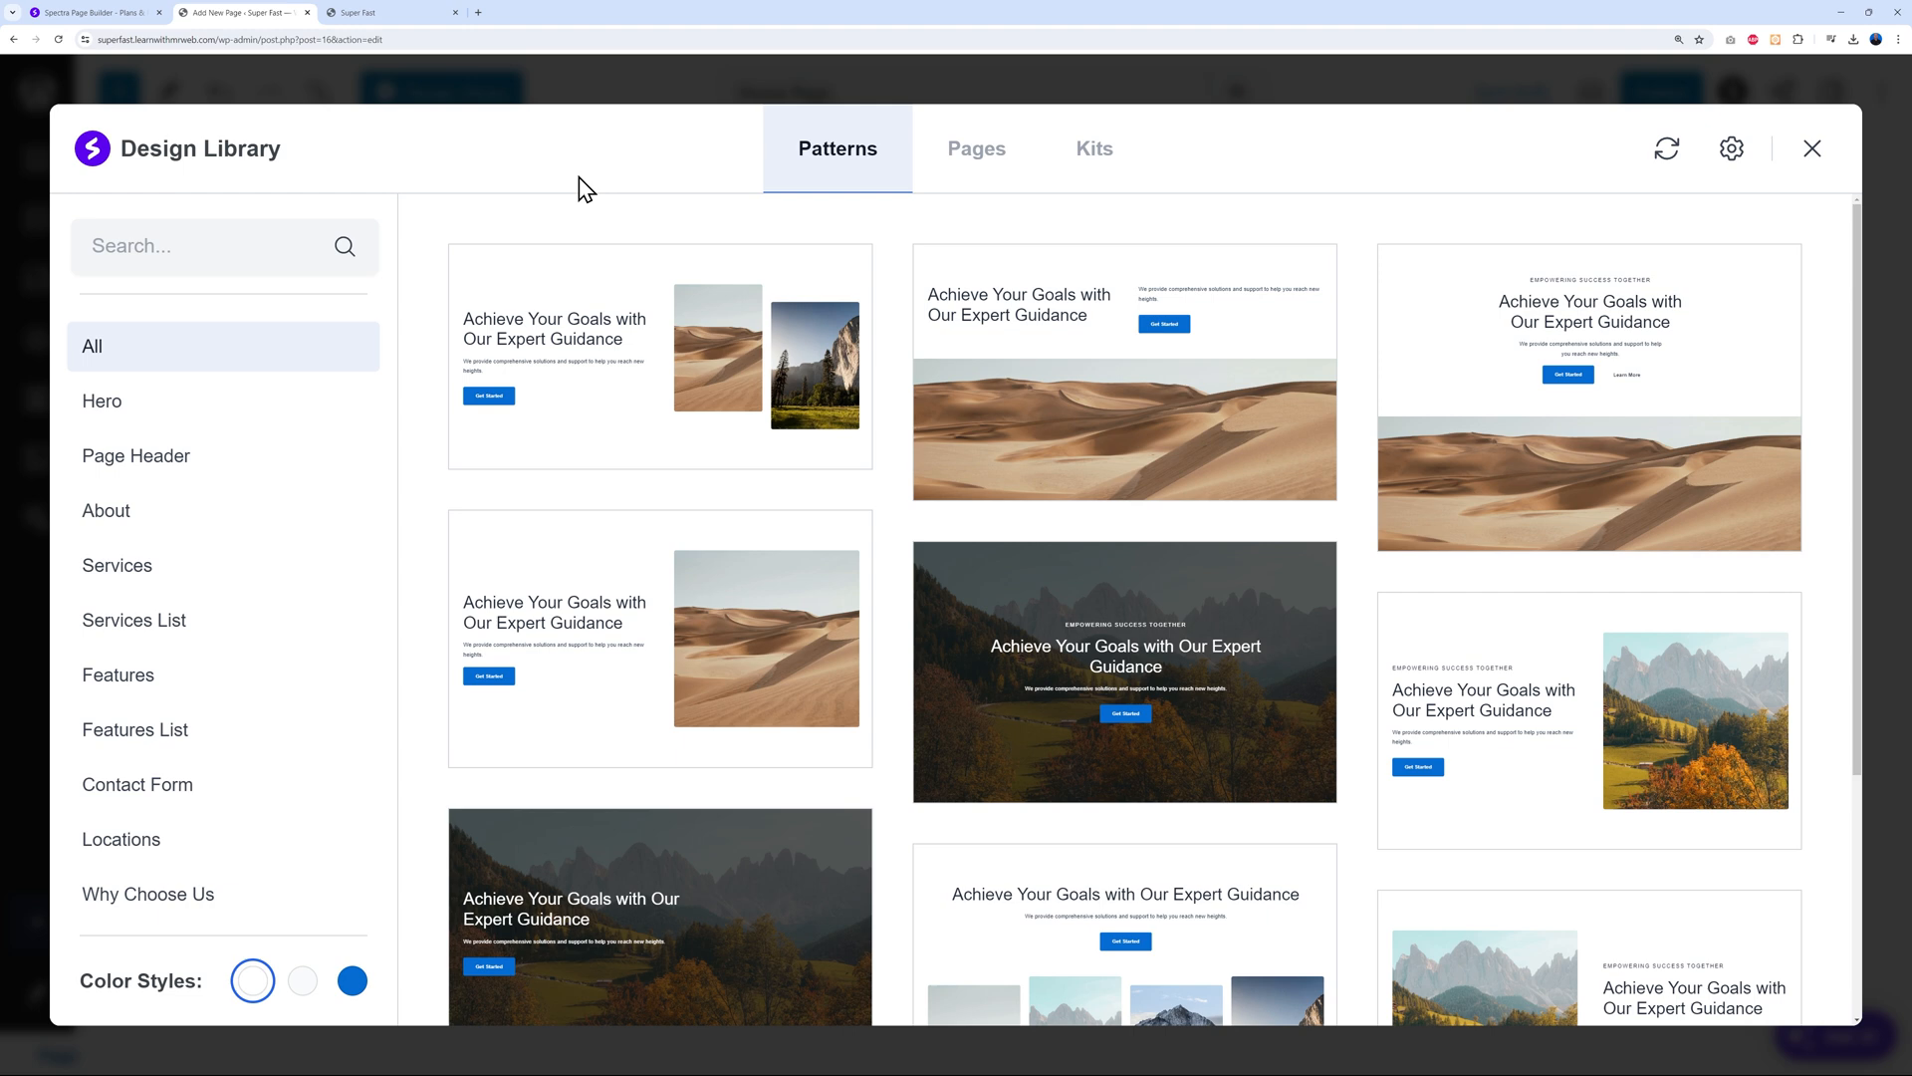
Filter patterns to Hero and insert the dark mountain-photo hero
left_click(137, 425)
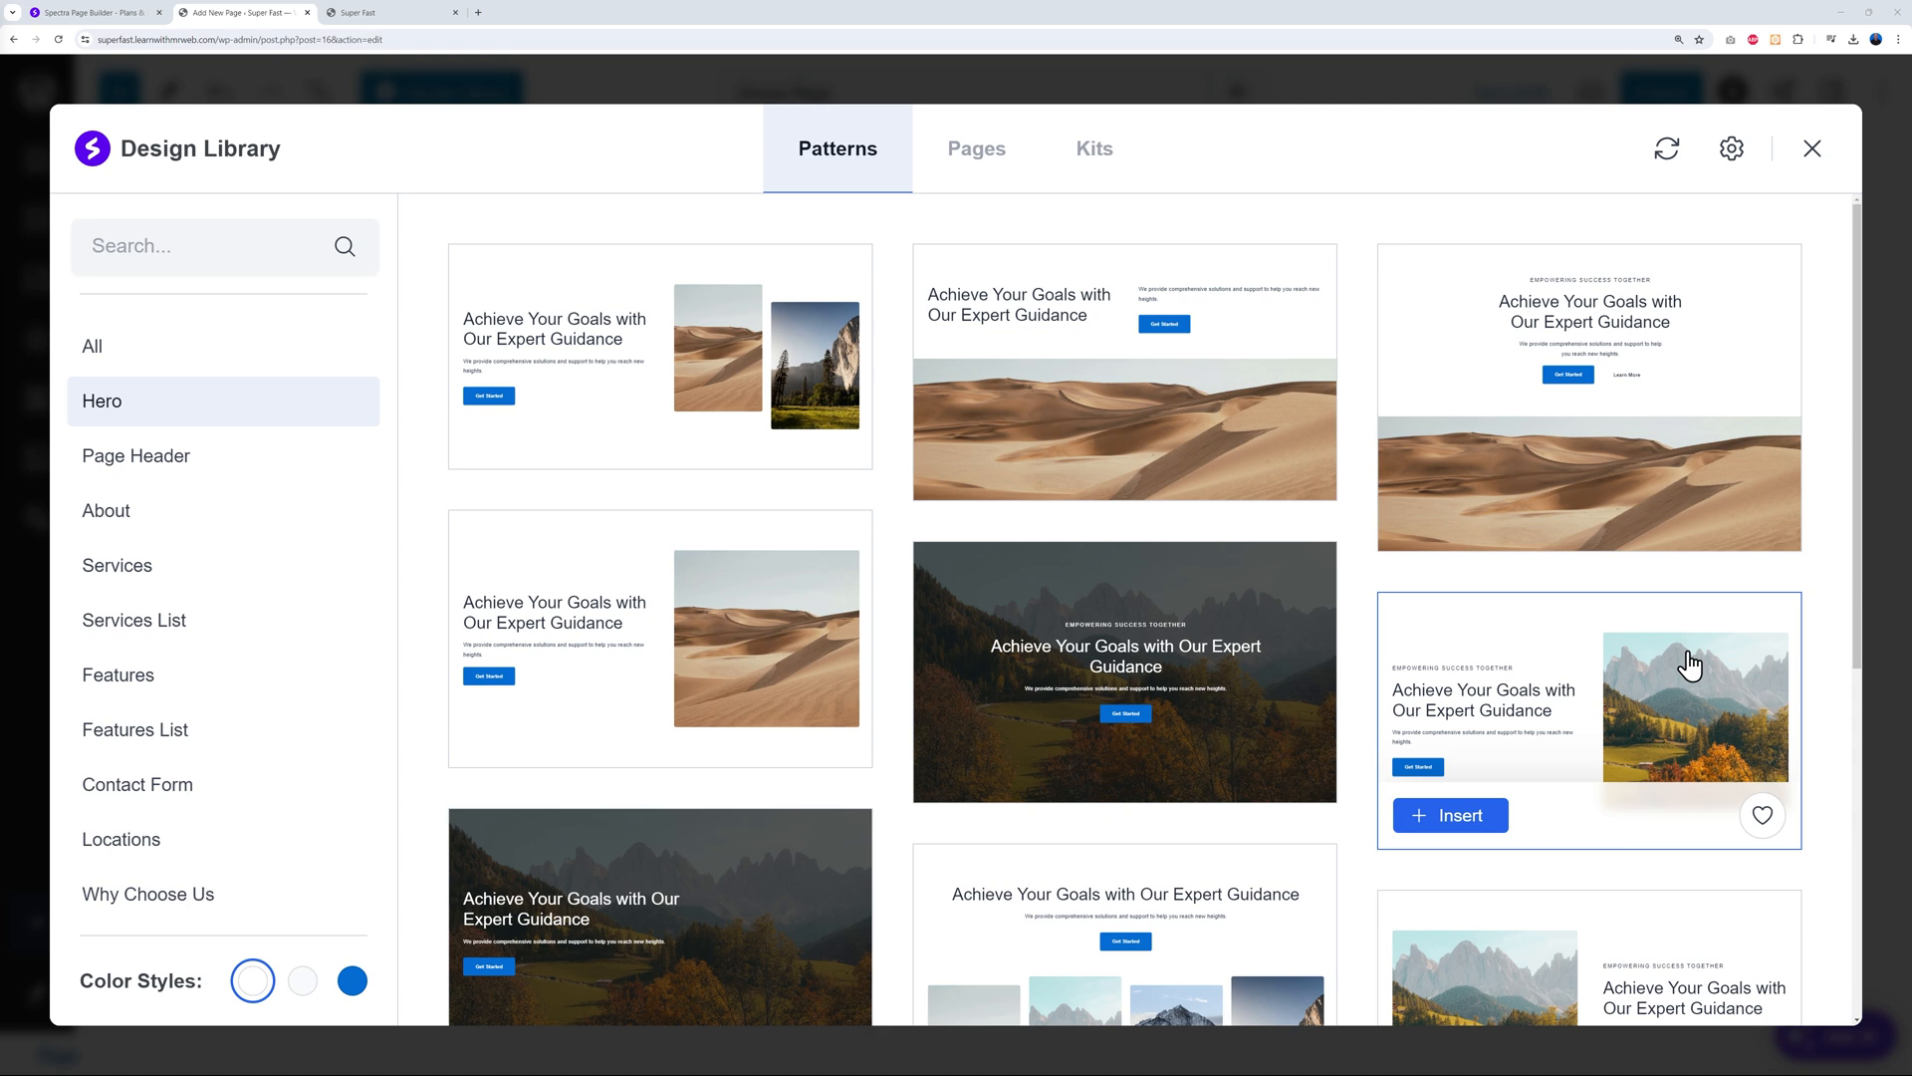
scroll(1688, 662, "down", 3)
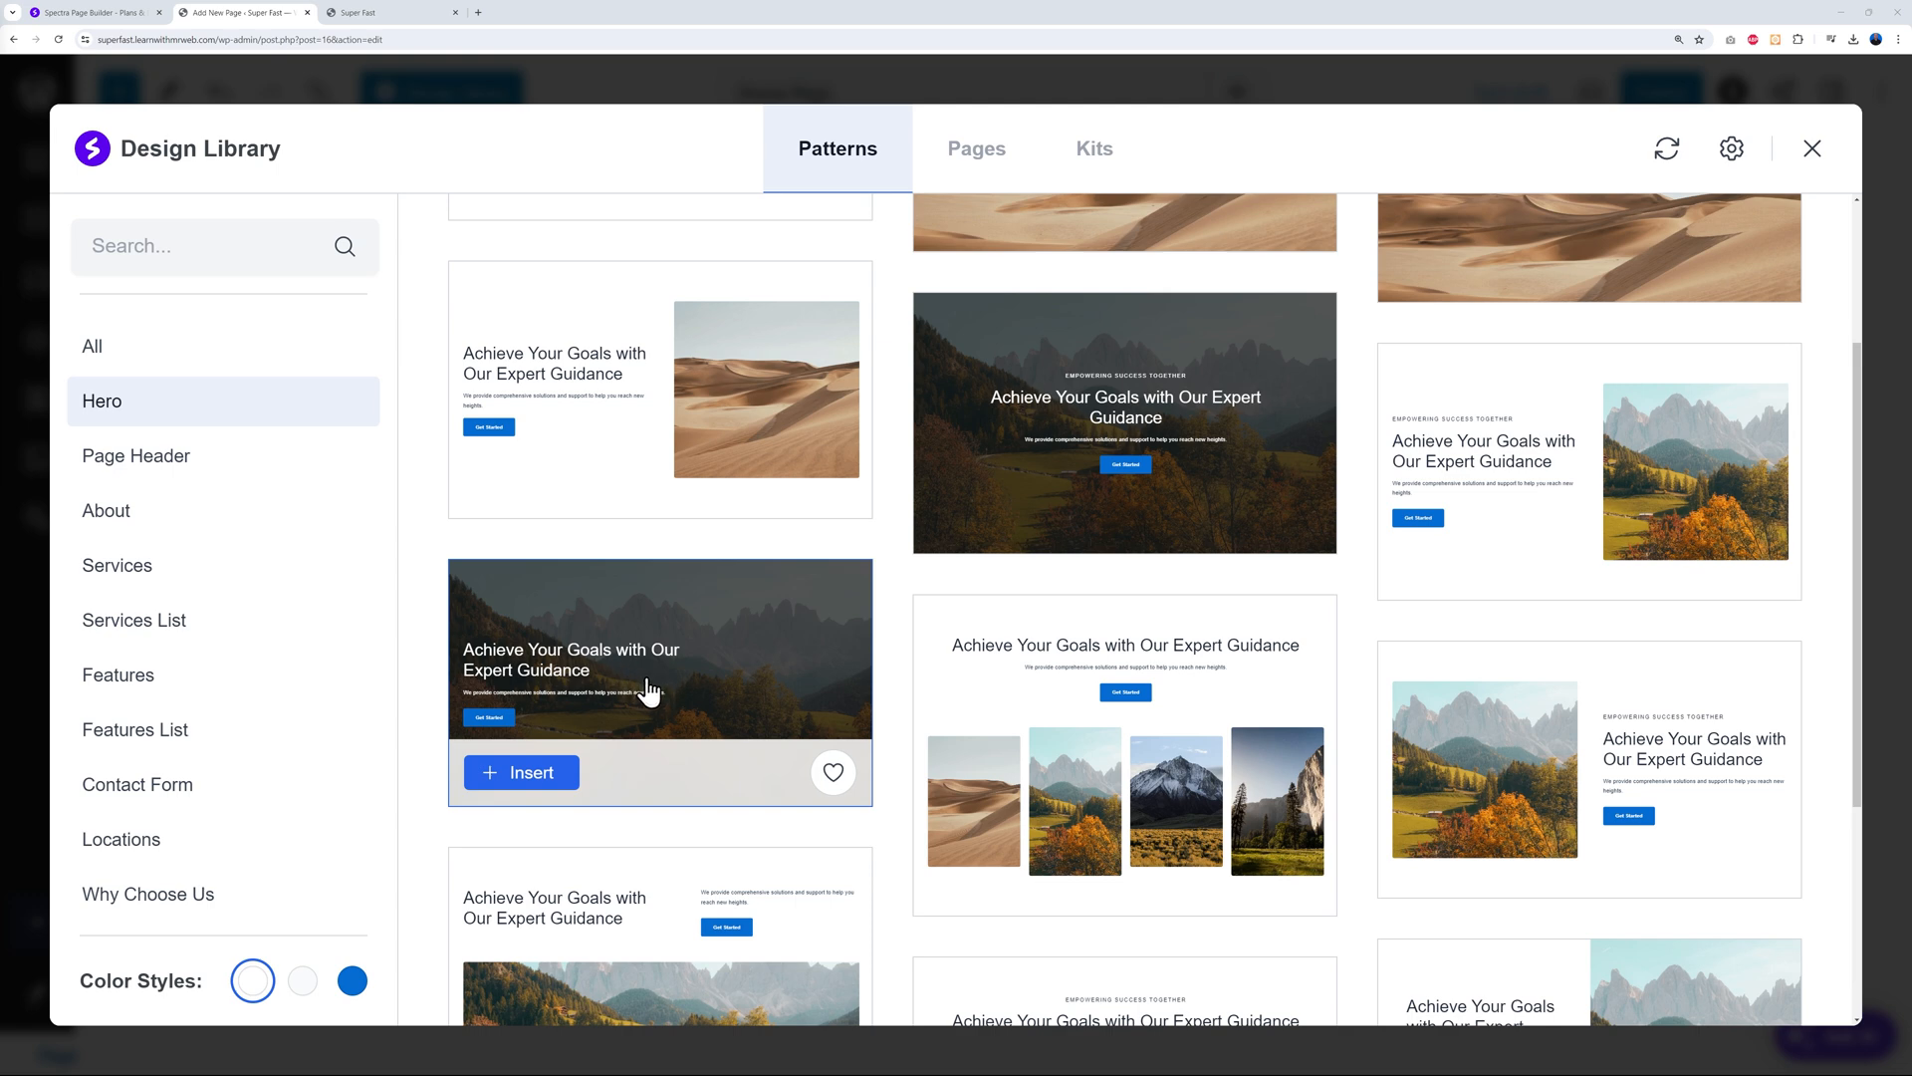
left_click(524, 774)
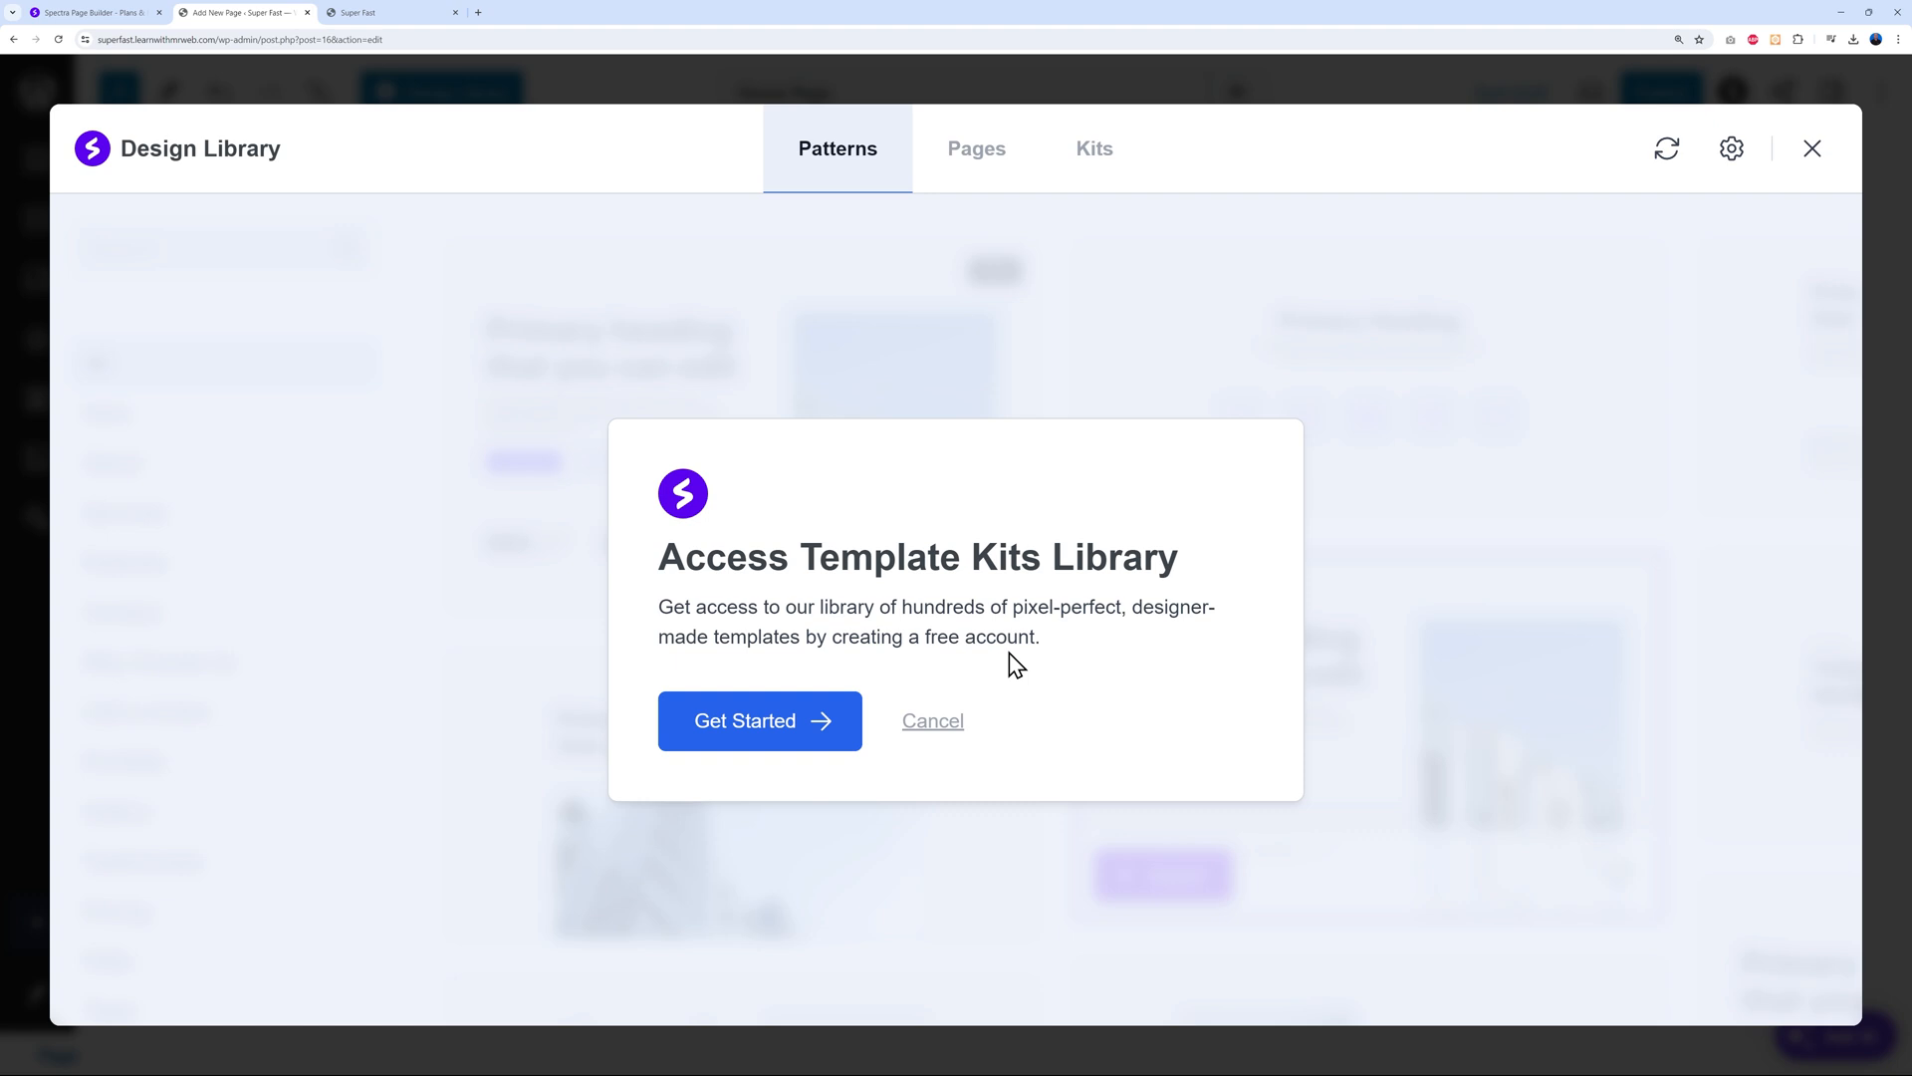
Create the free ZipWP account and authorize it to import the 'Achieve Your Goals' hero
left_click(755, 721)
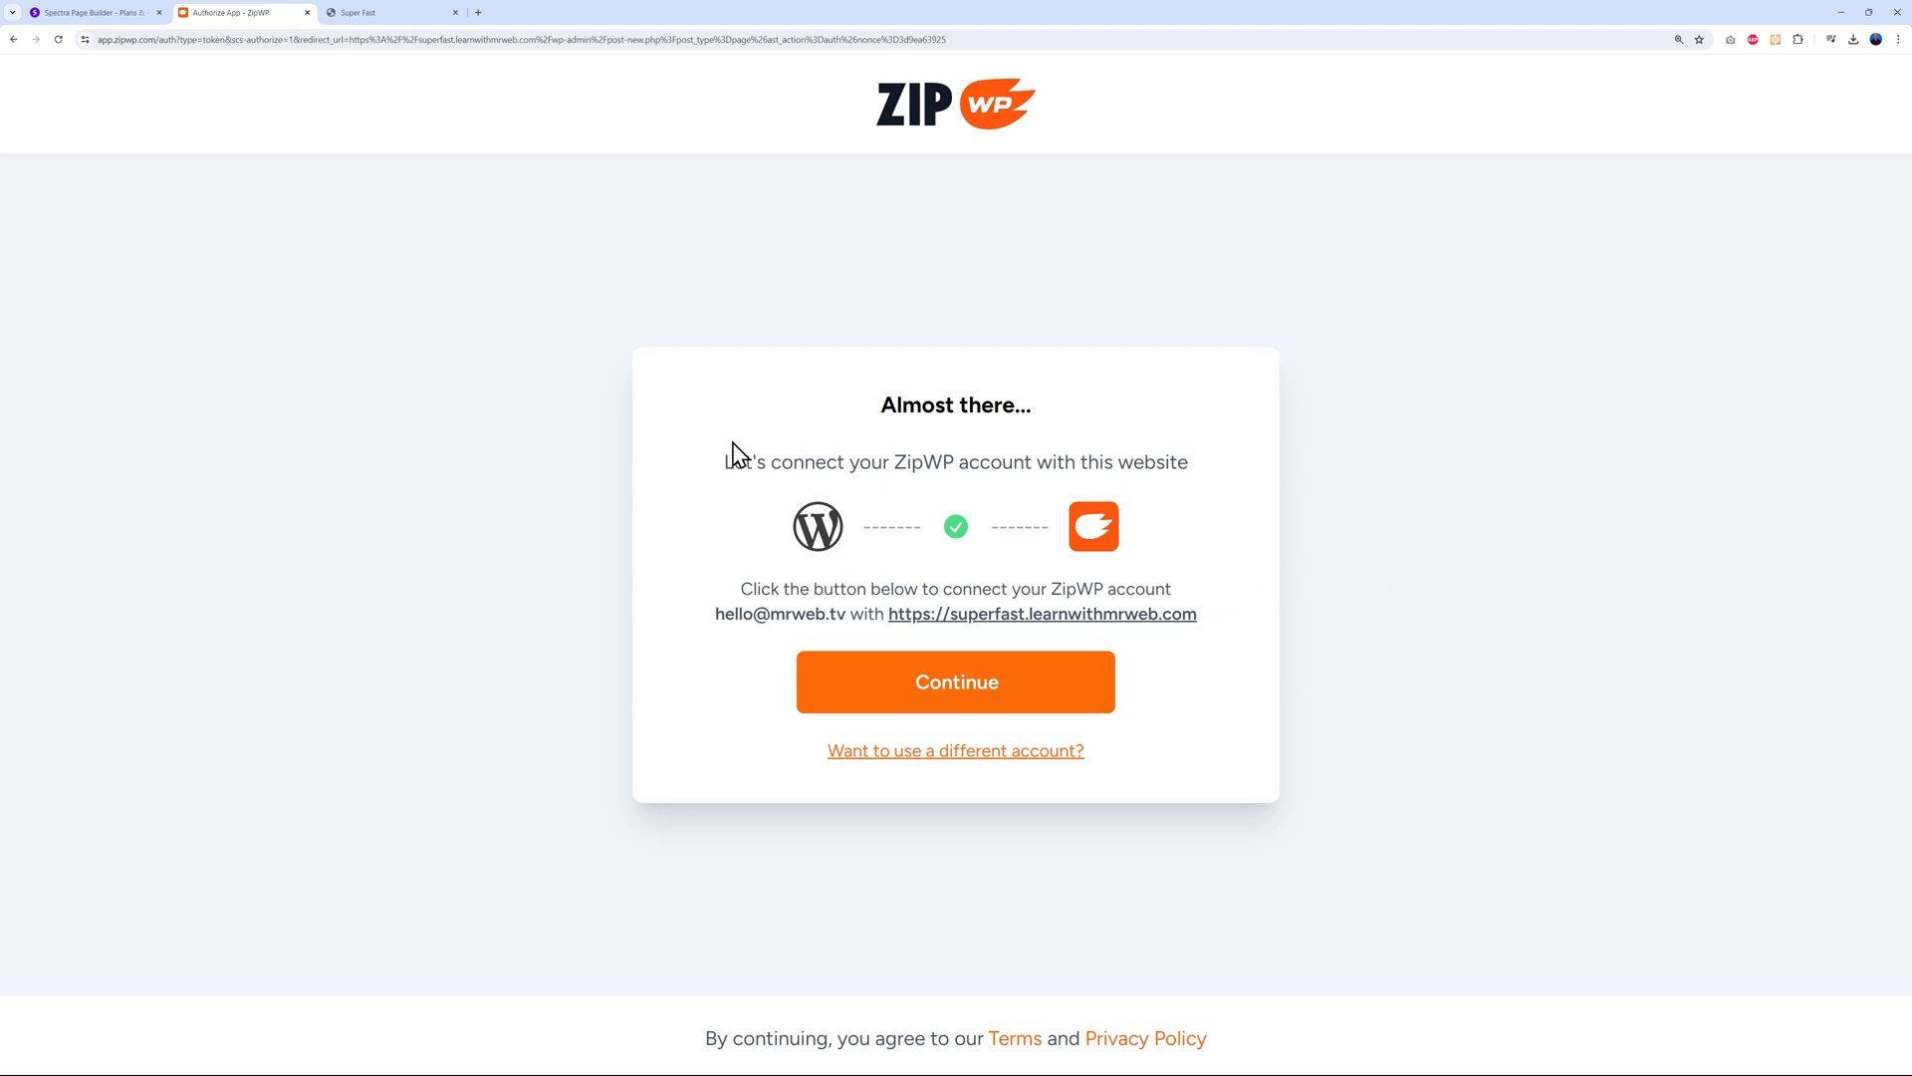
left_click(961, 700)
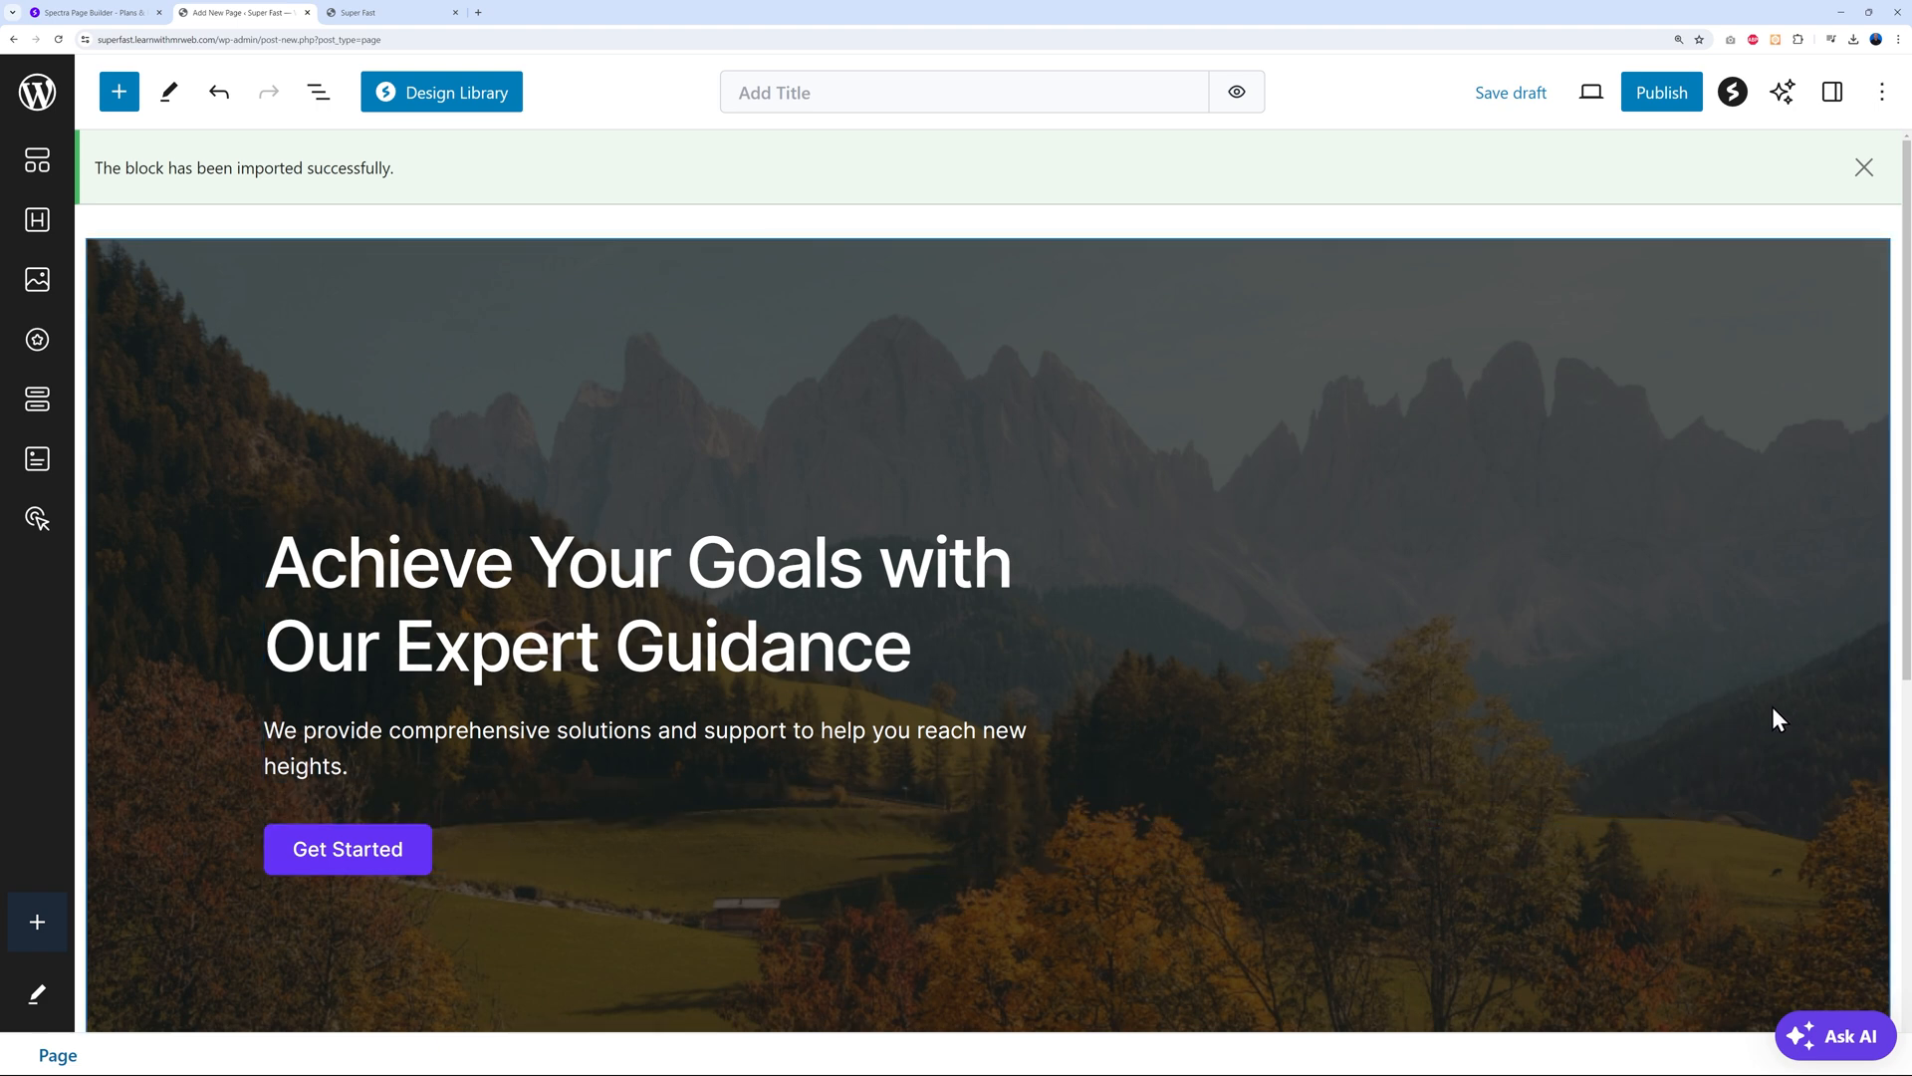
Add an empty block below the mountain hero and reopen the Spectra Design Library
scroll(1735, 725, "down", 3)
scroll(1735, 725, "up", 2)
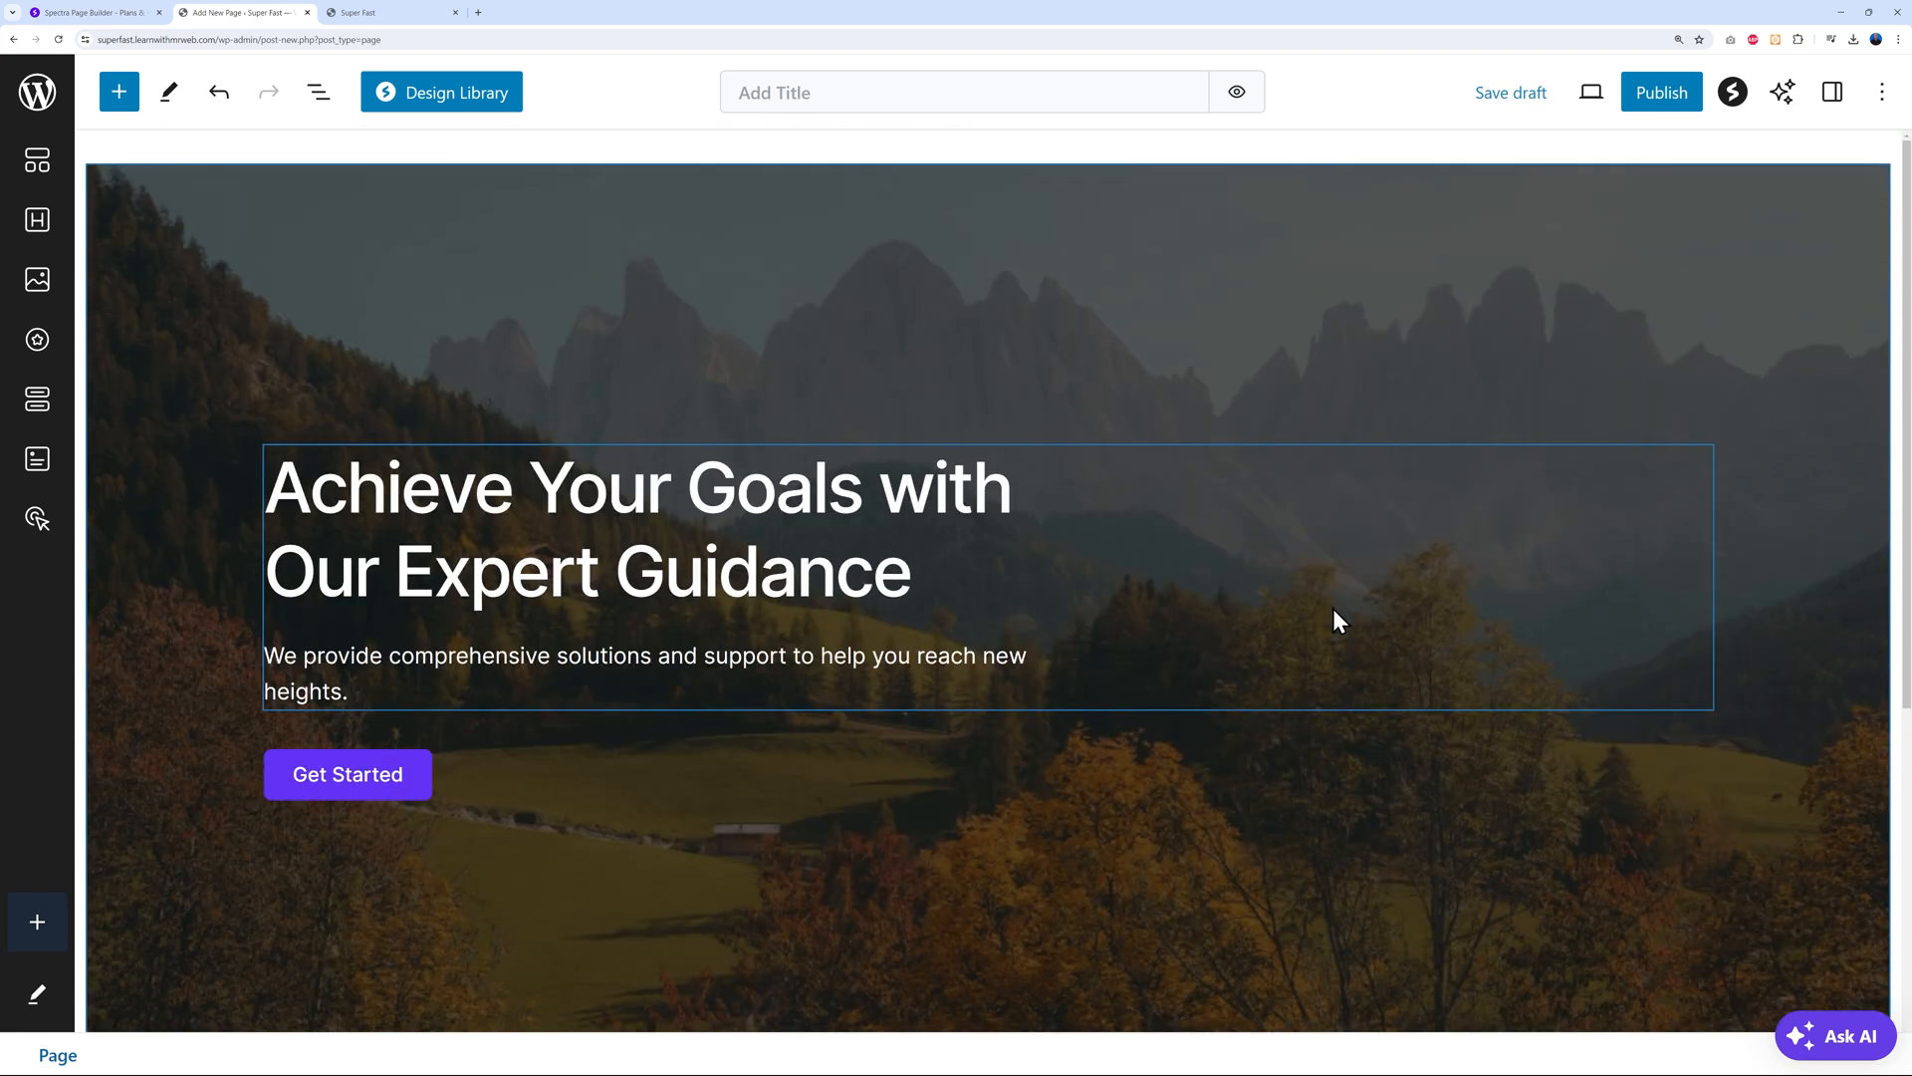
mouse_move(575, 732)
scroll(794, 635, "down", 3)
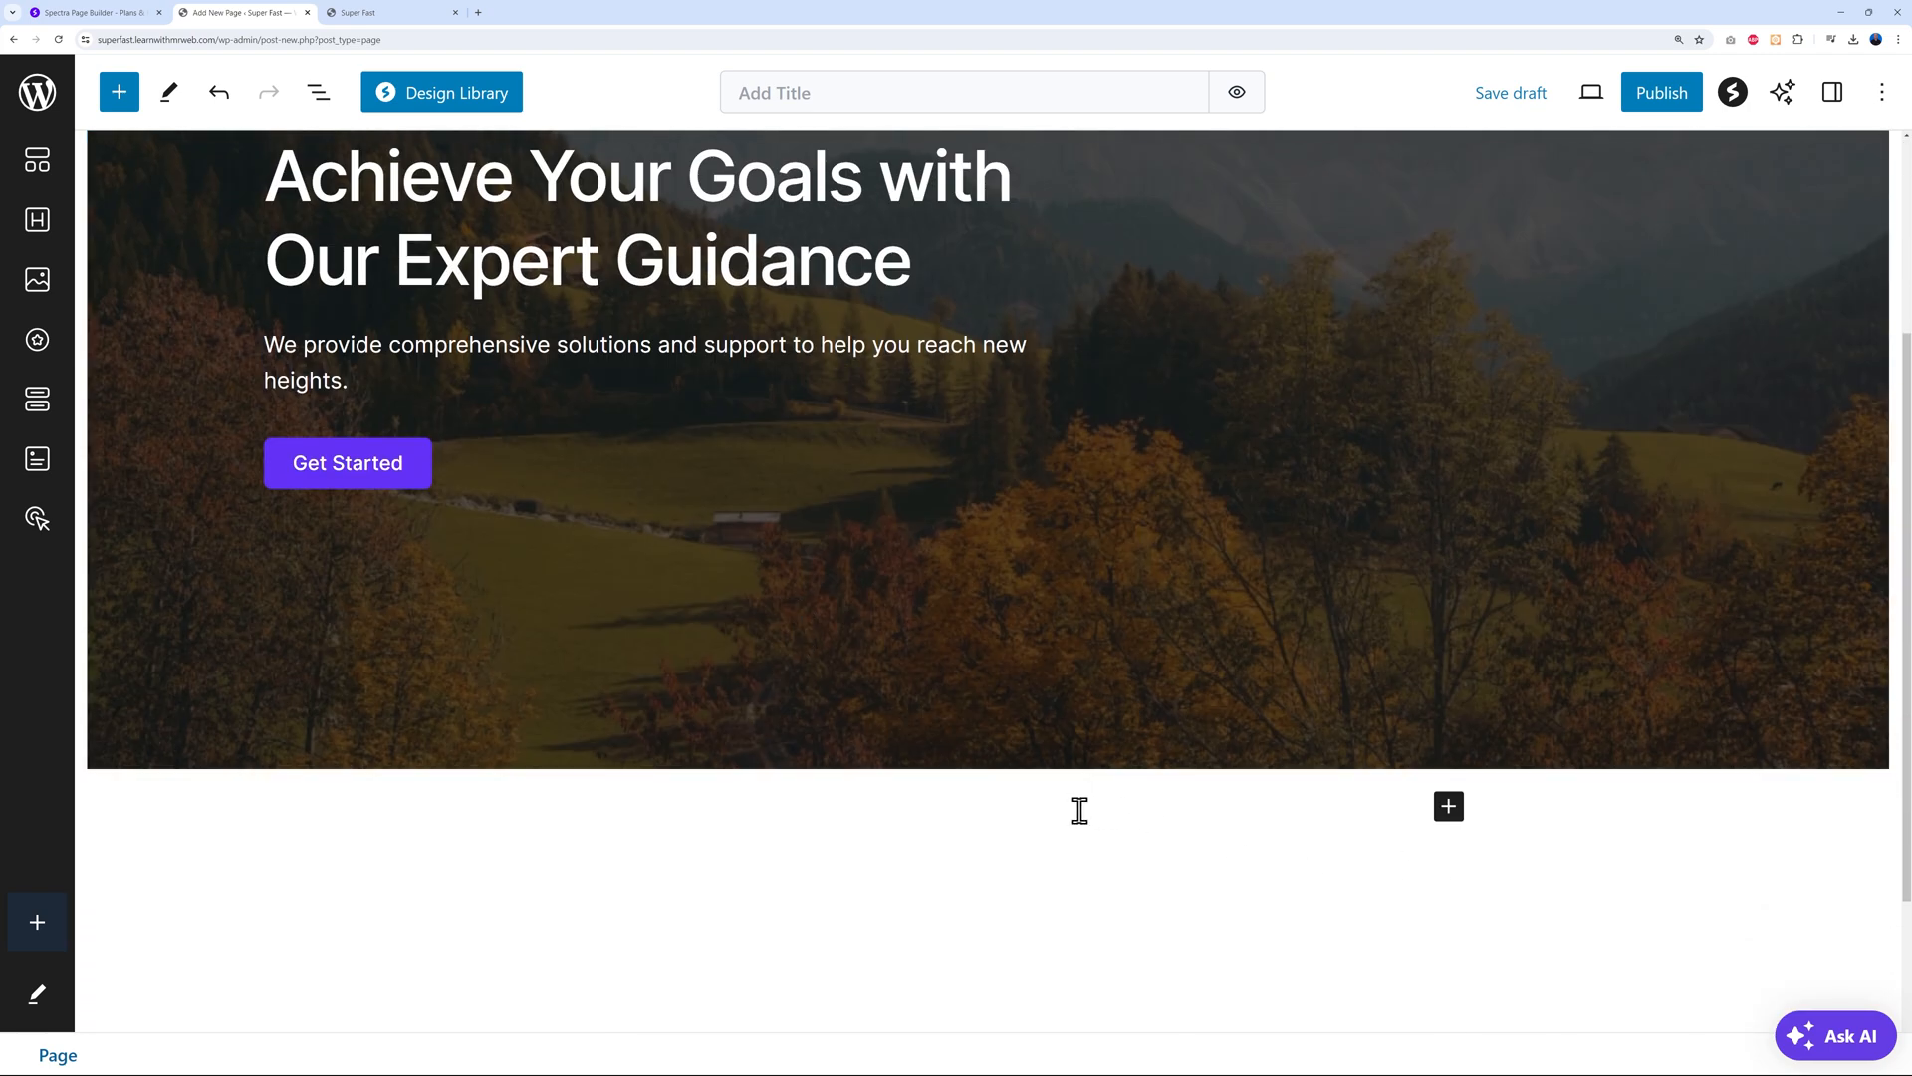
left_click(1080, 809)
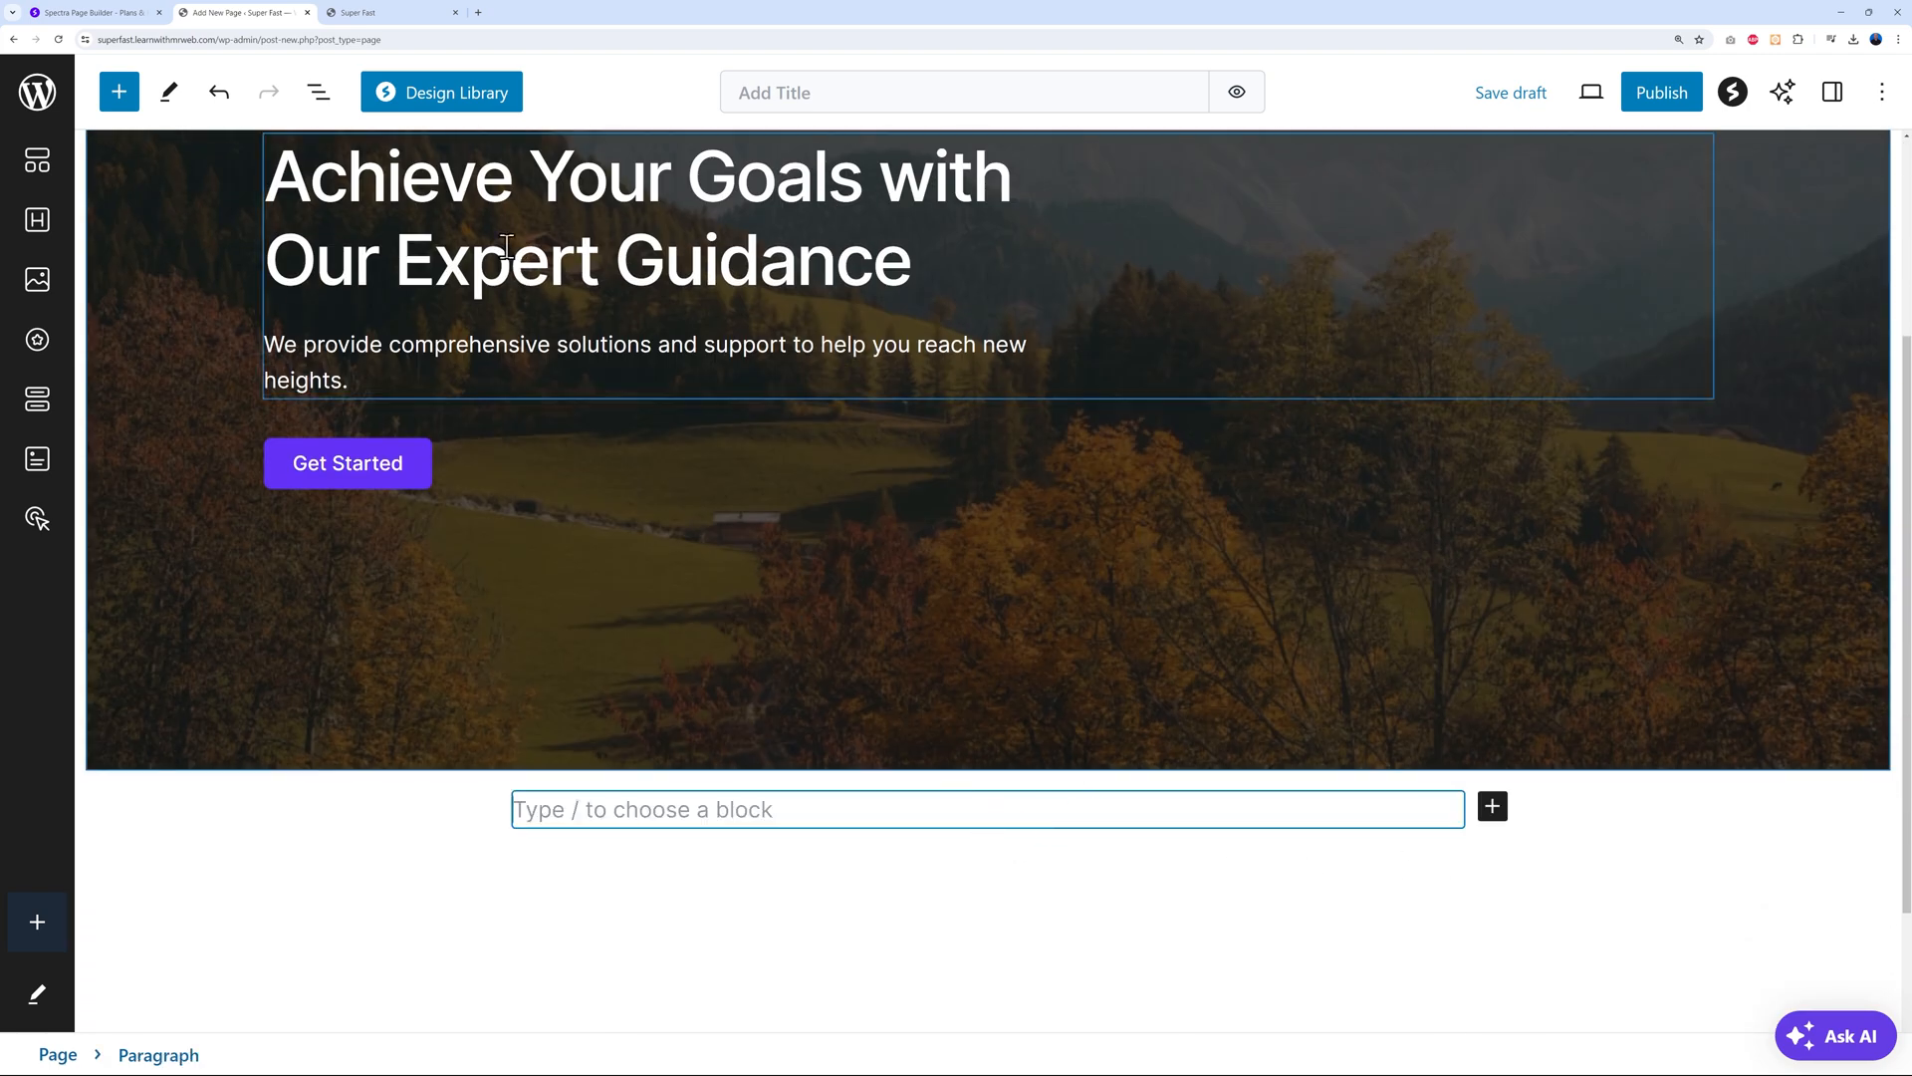
left_click(465, 111)
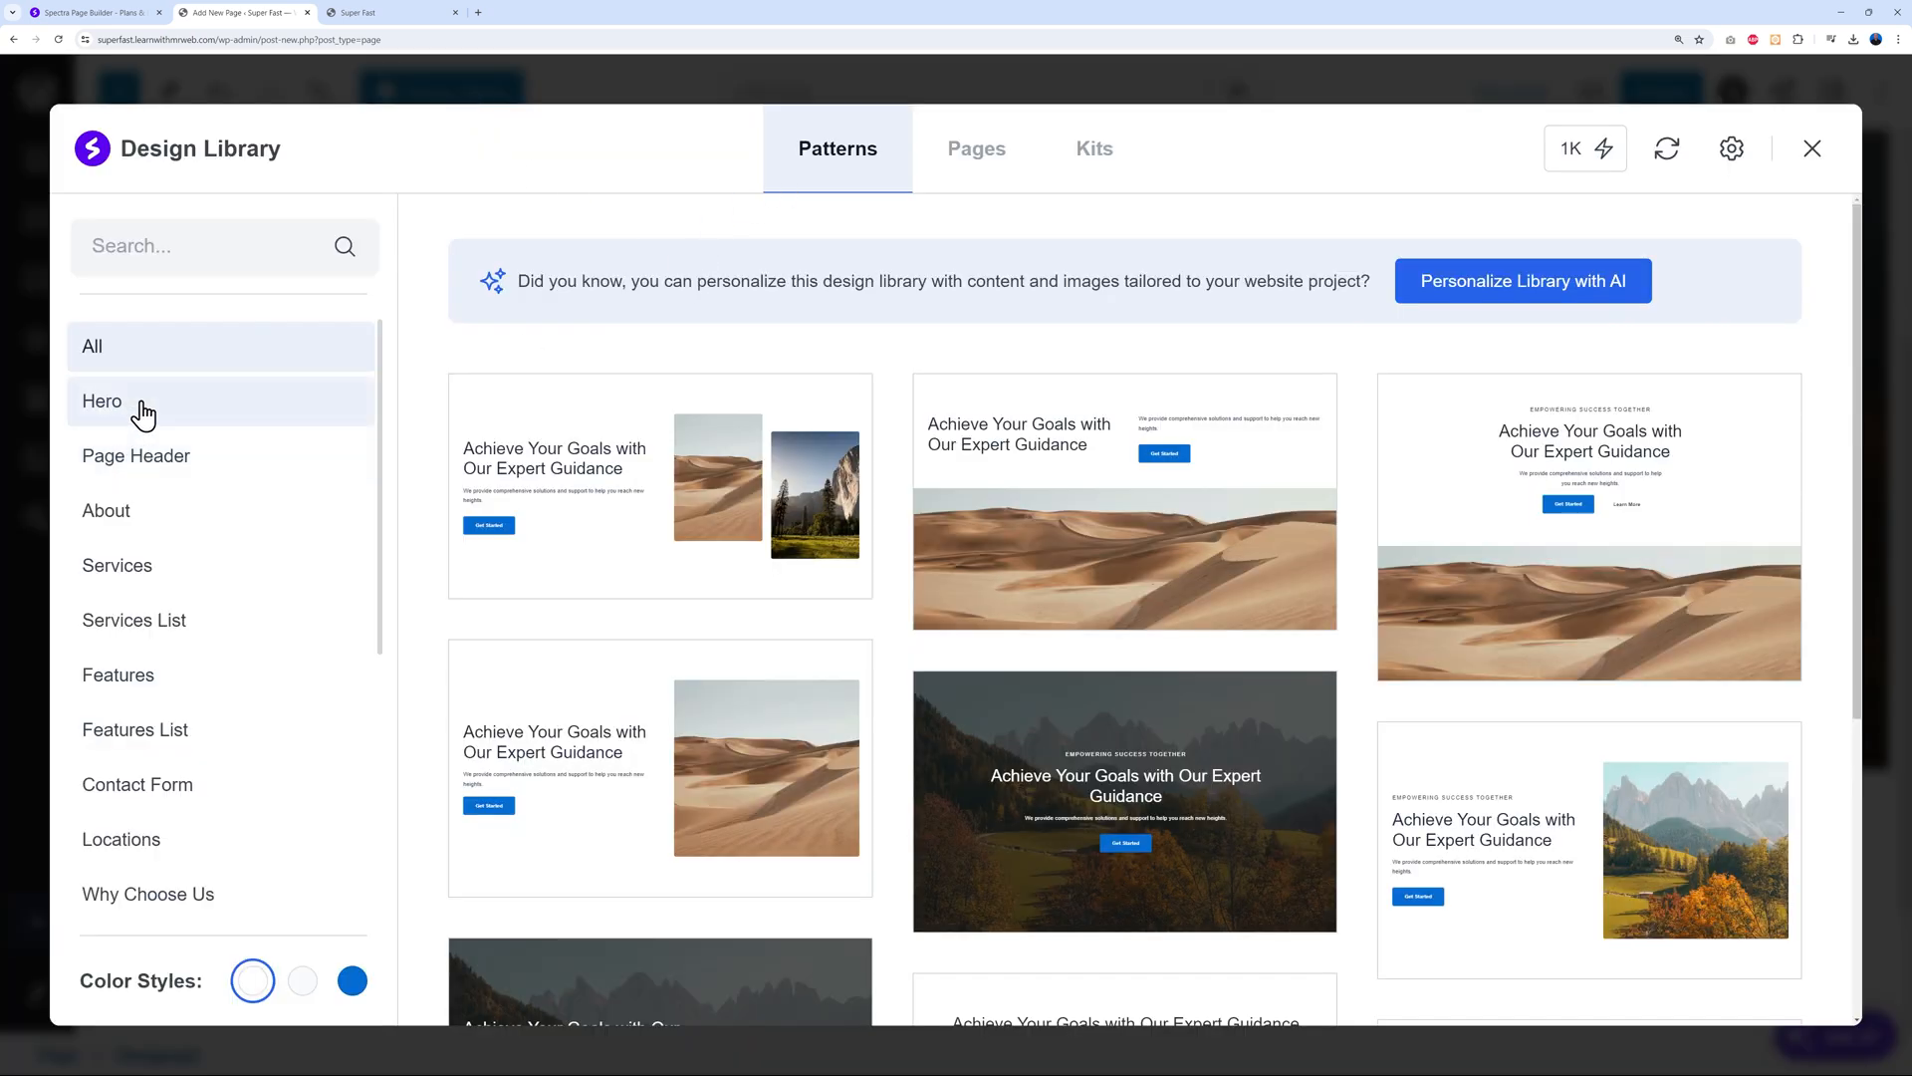
From the About category, insert the first 'Discover Our Journey So Far' pattern with Our Vision and Our Mission
left_click(156, 531)
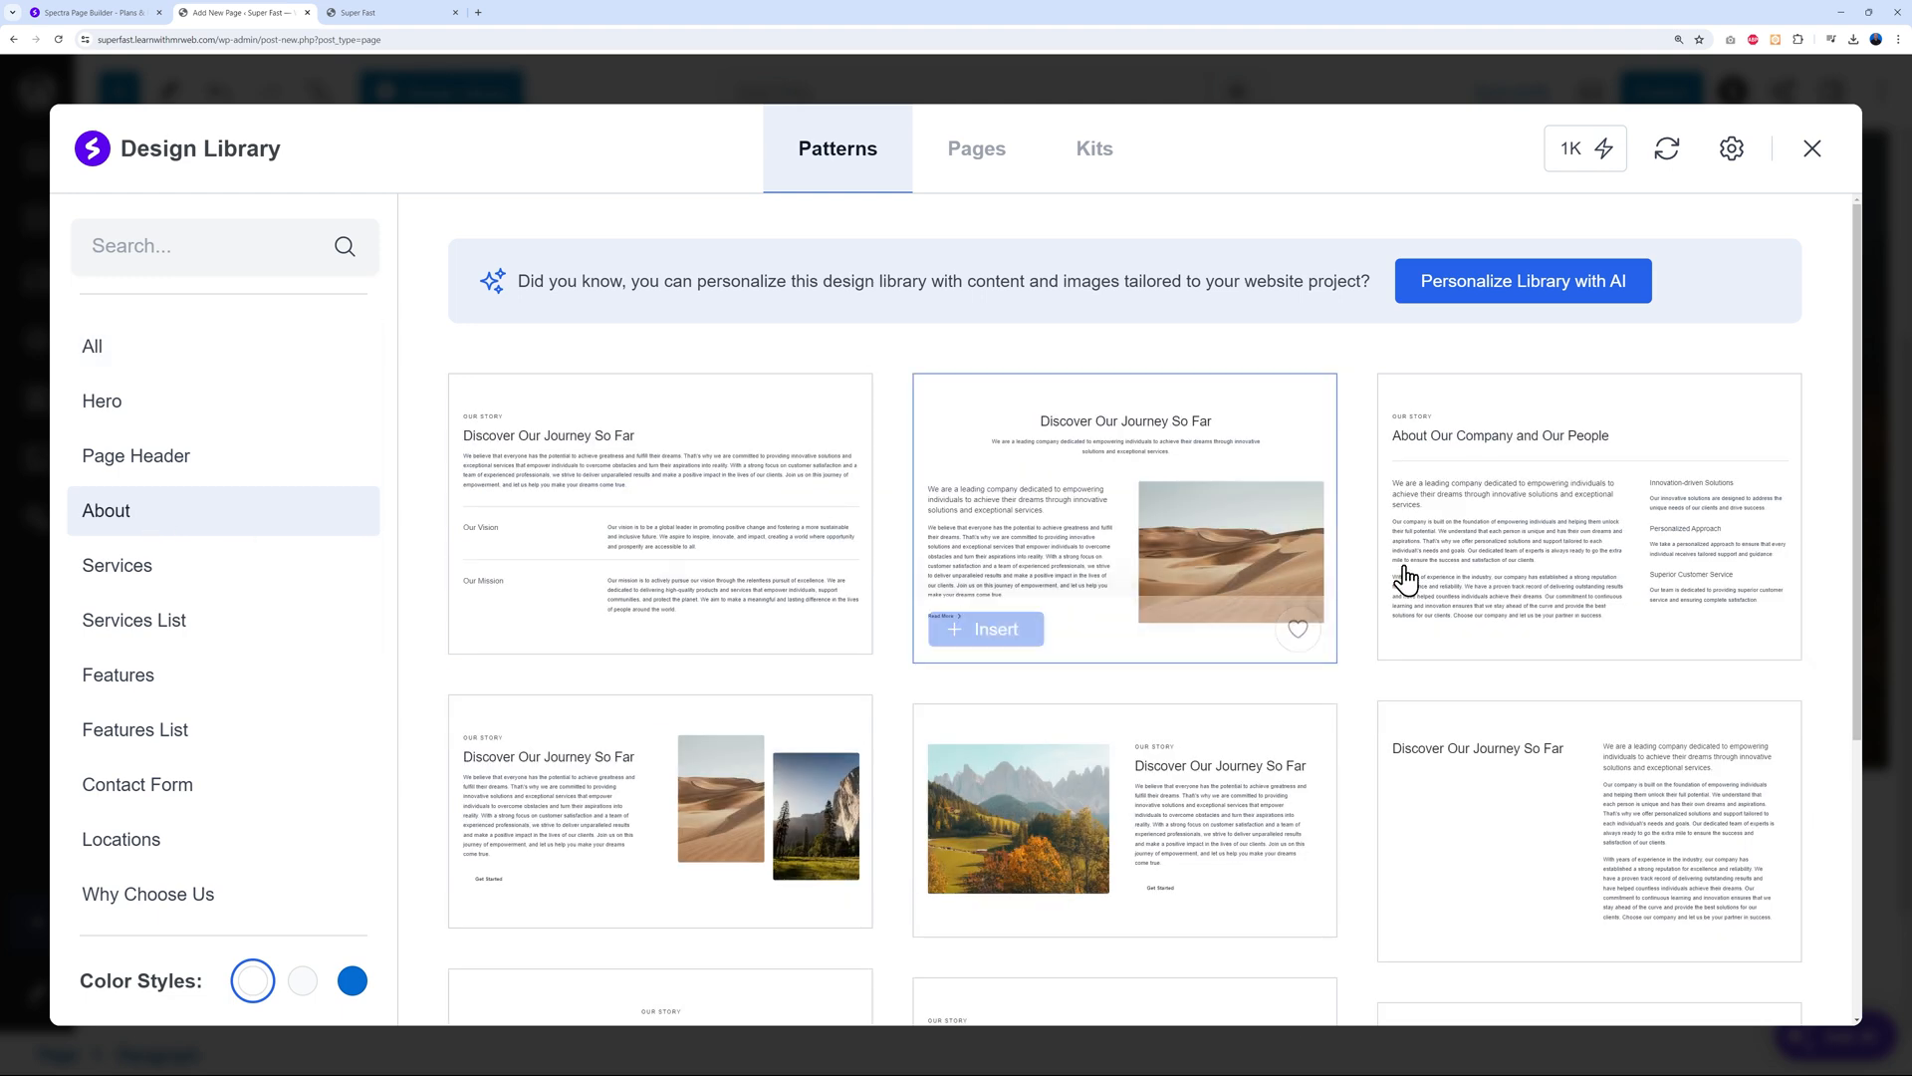
mouse_move(1559, 792)
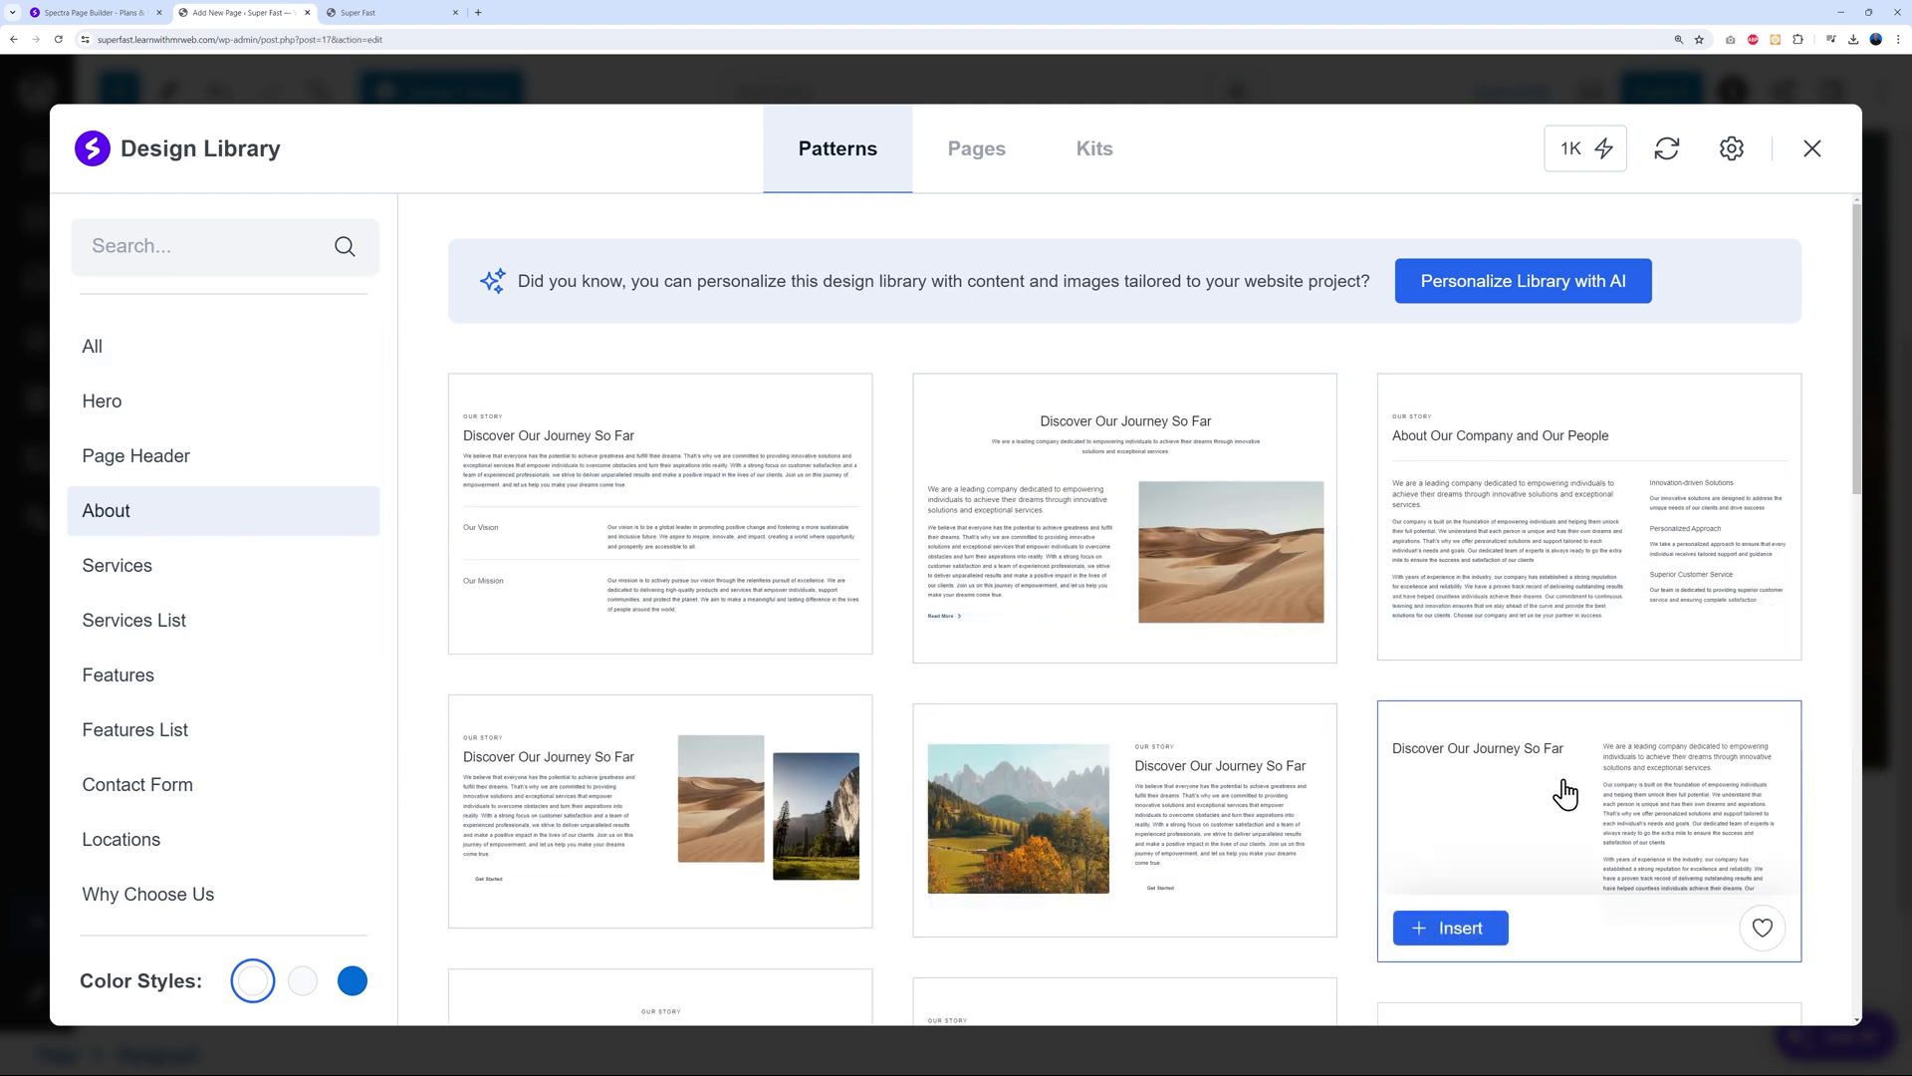
mouse_move(768, 555)
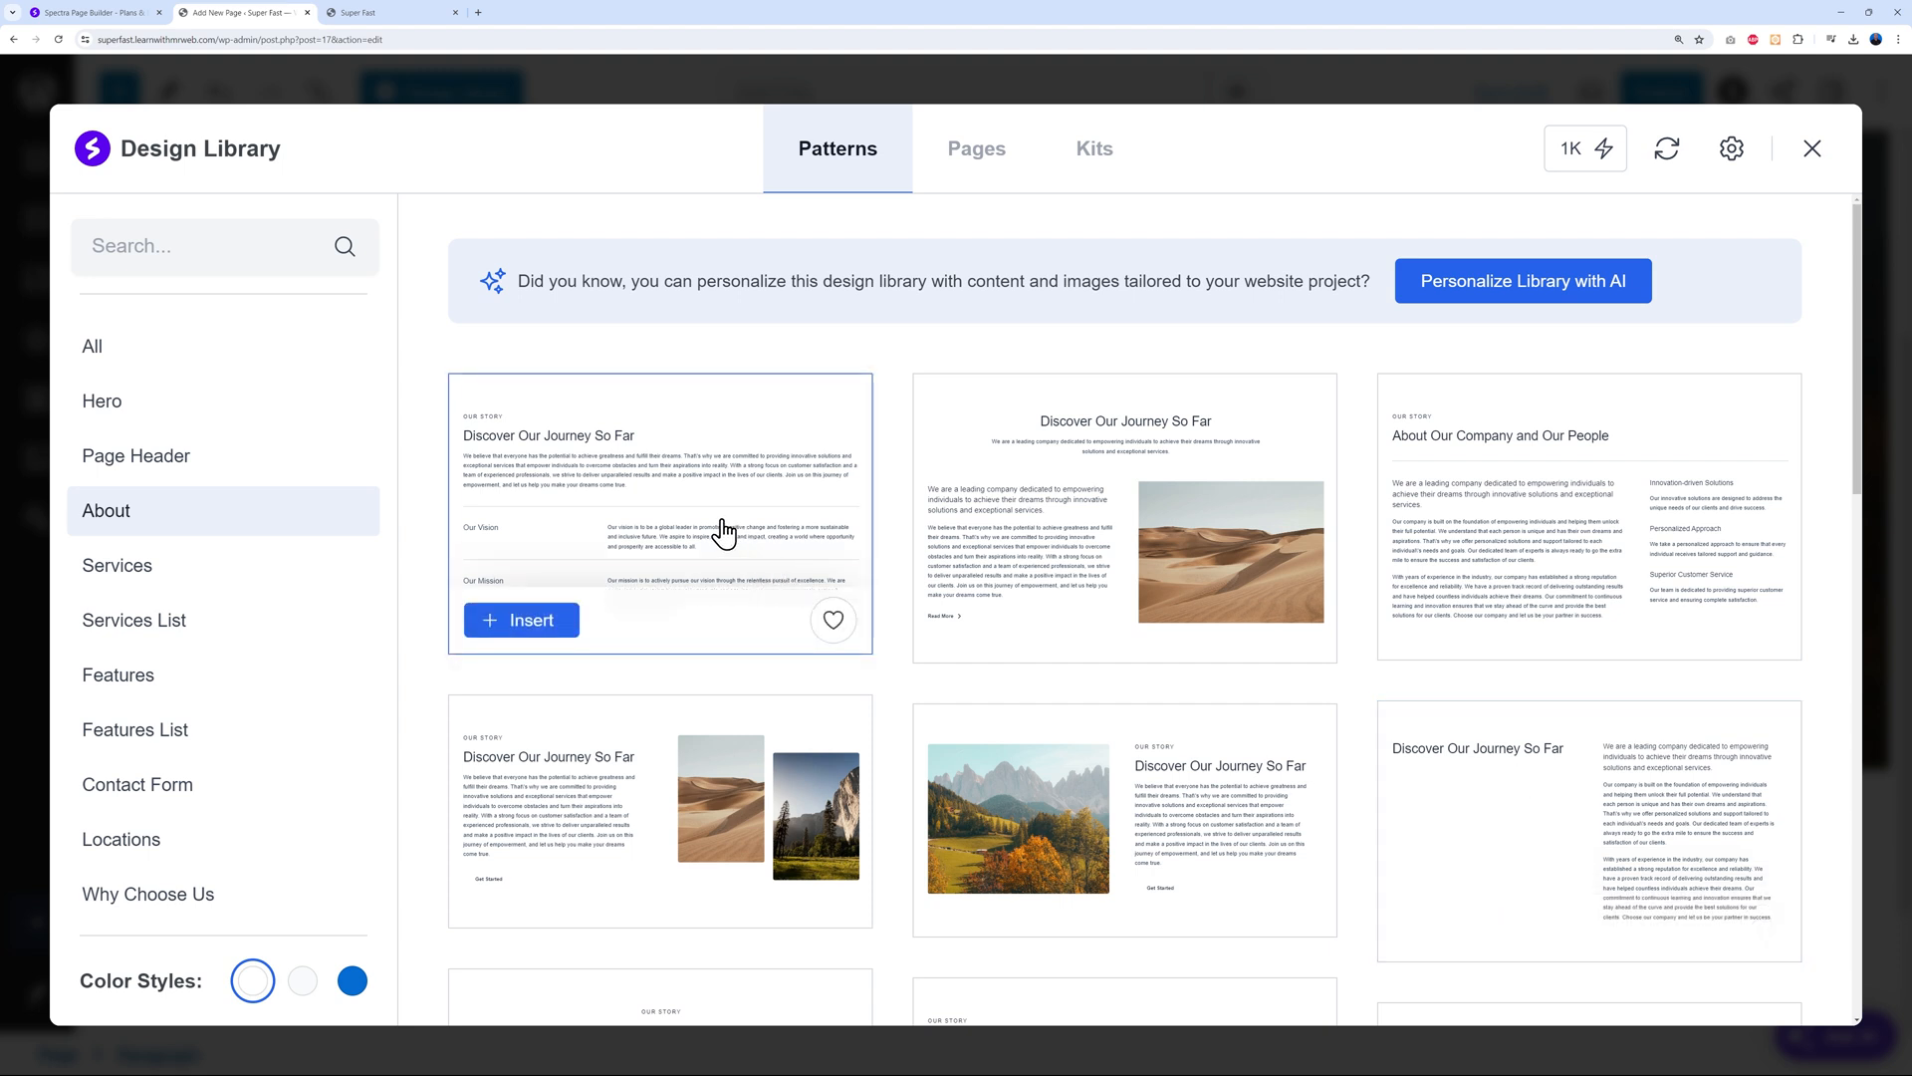
left_click(547, 627)
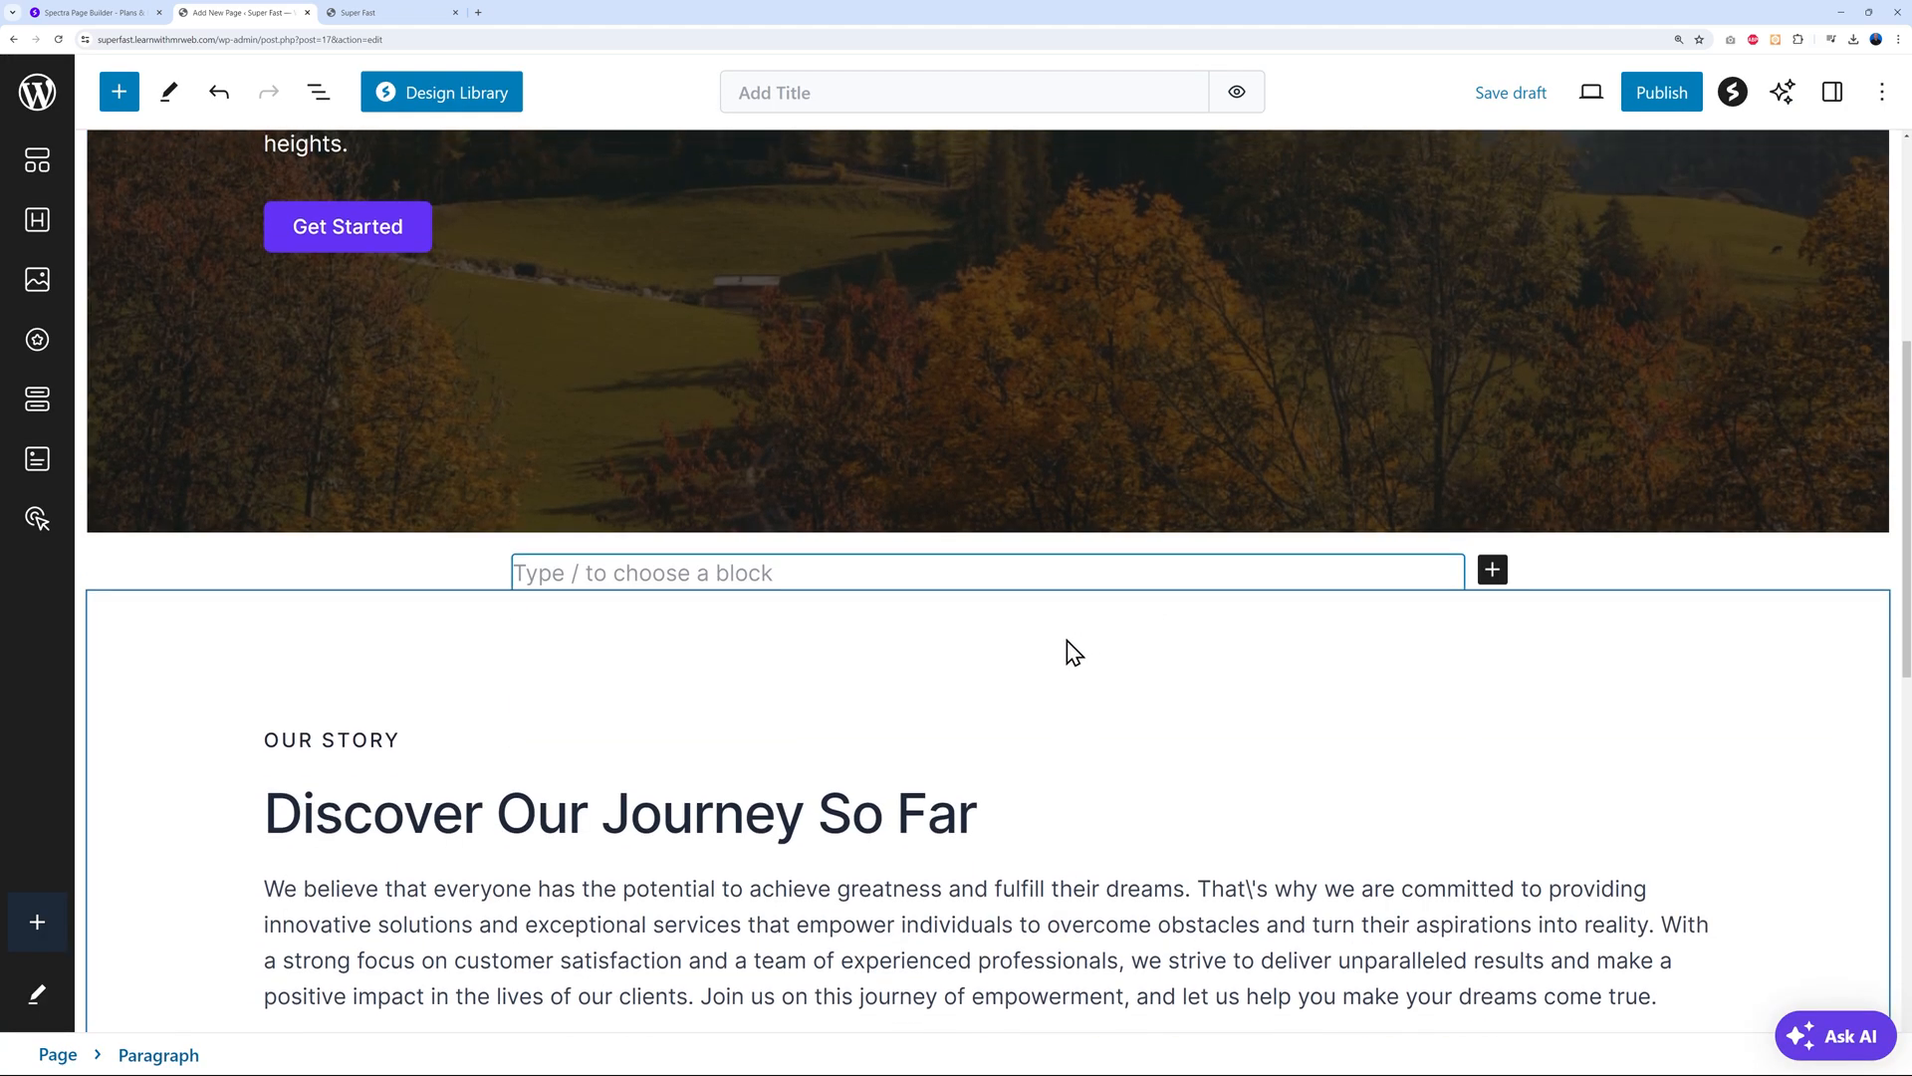
scroll(996, 636, "up", 4)
scroll(1094, 495, "down", 8)
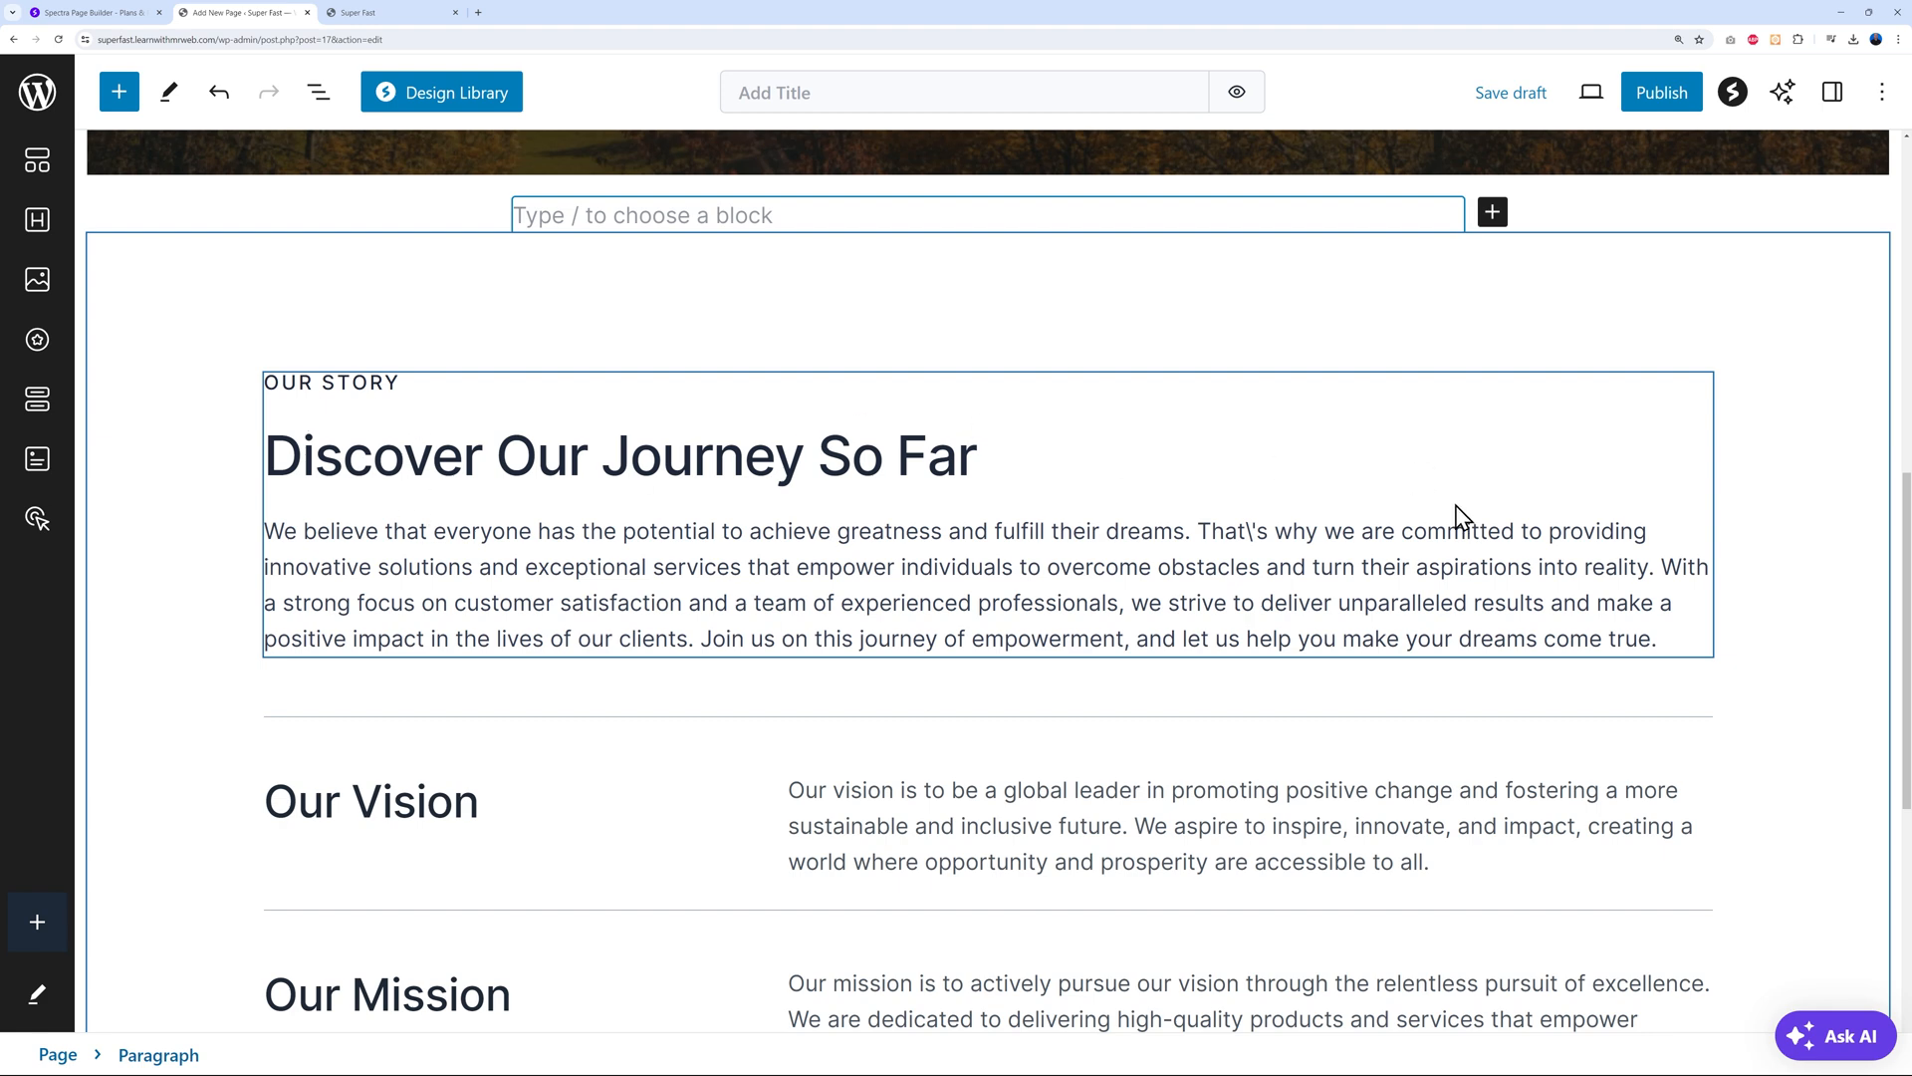
scroll(1462, 515, "down", 3)
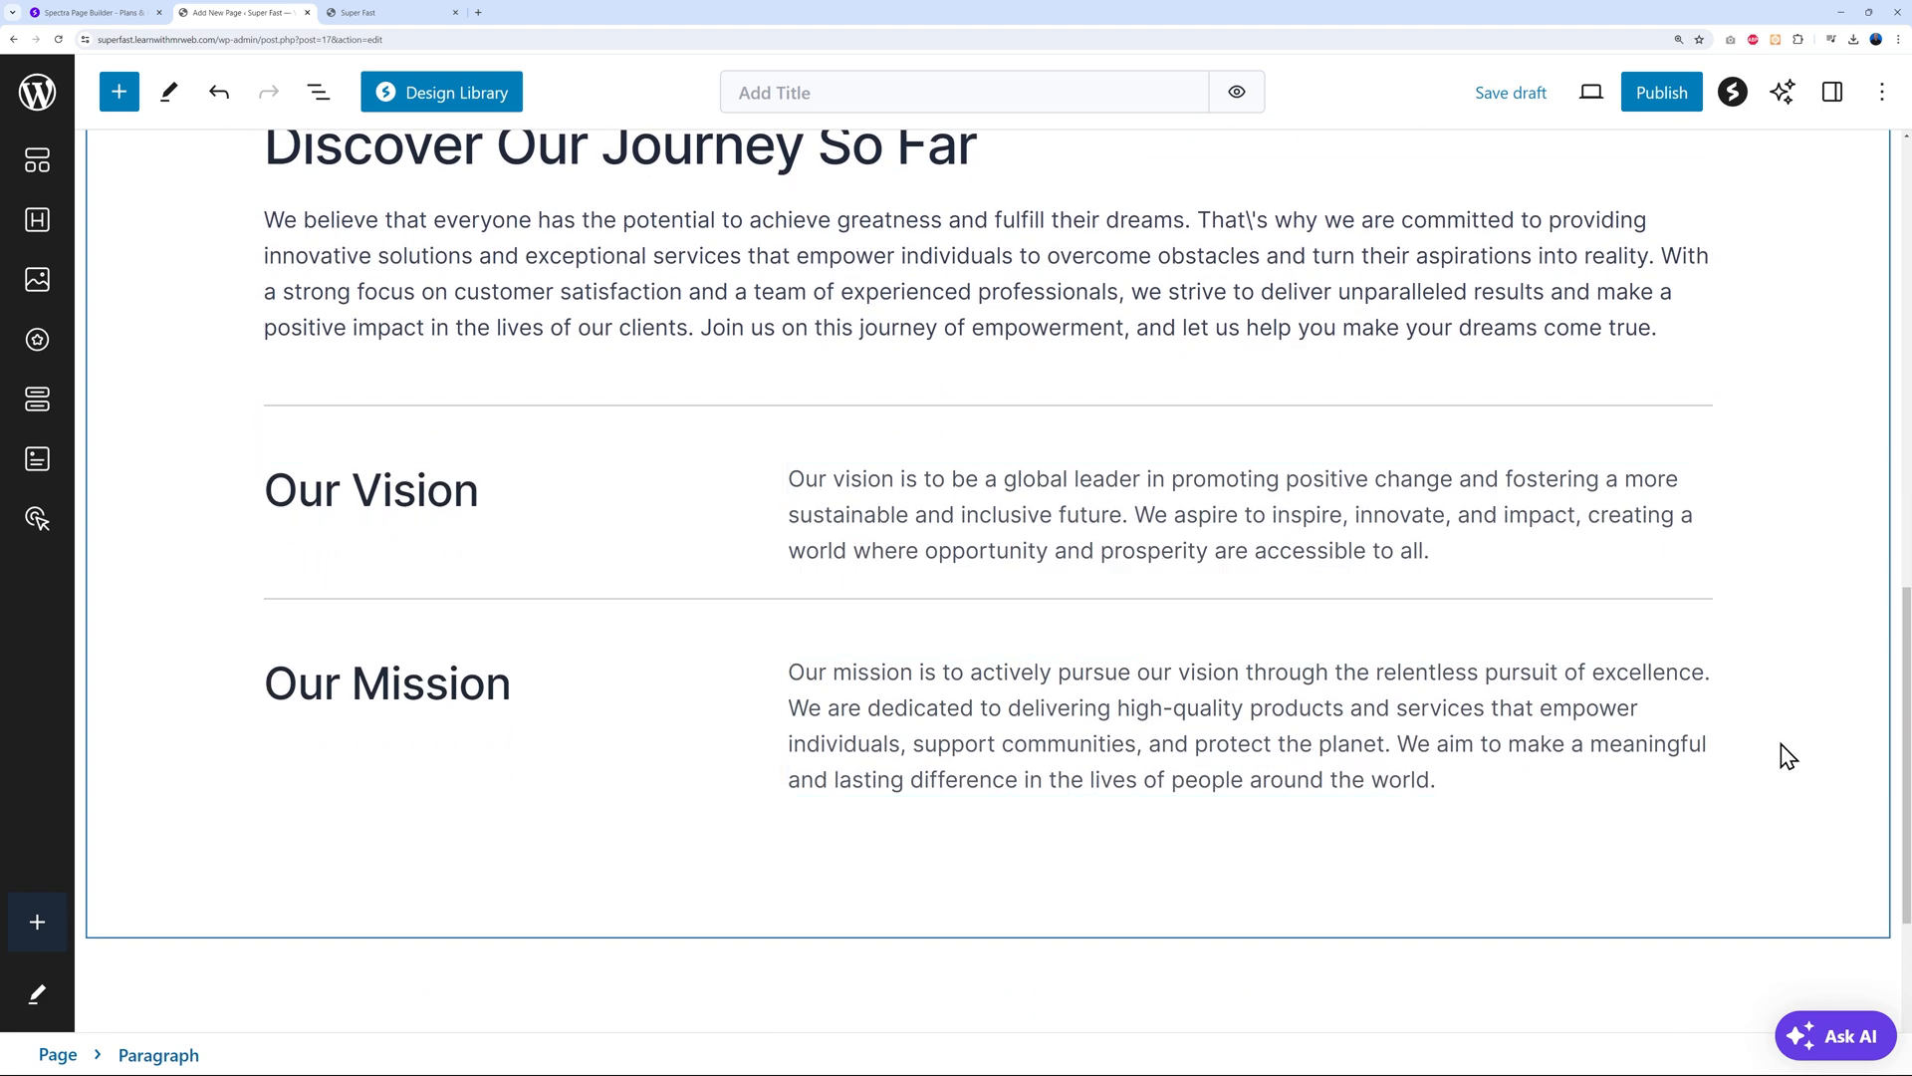
scroll(1781, 737, "up", 1)
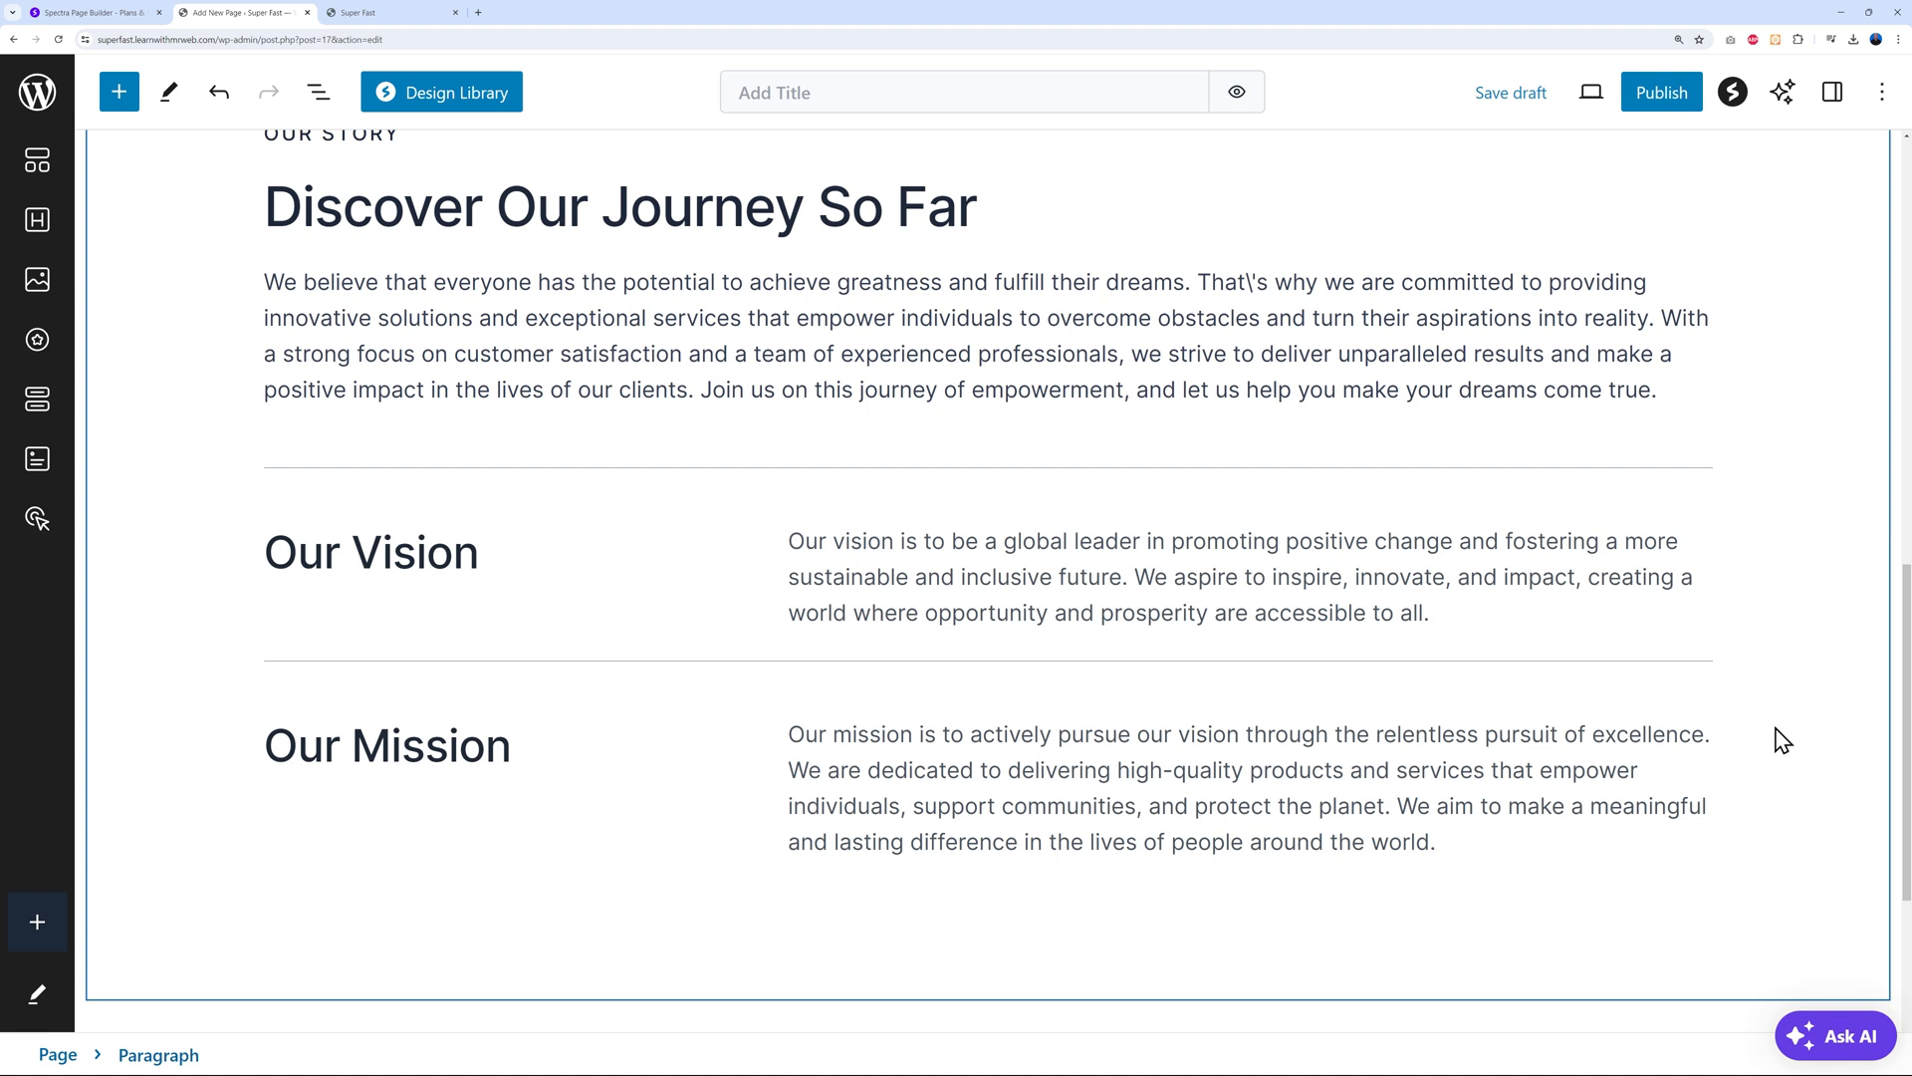
scroll(1778, 737, "up", 3)
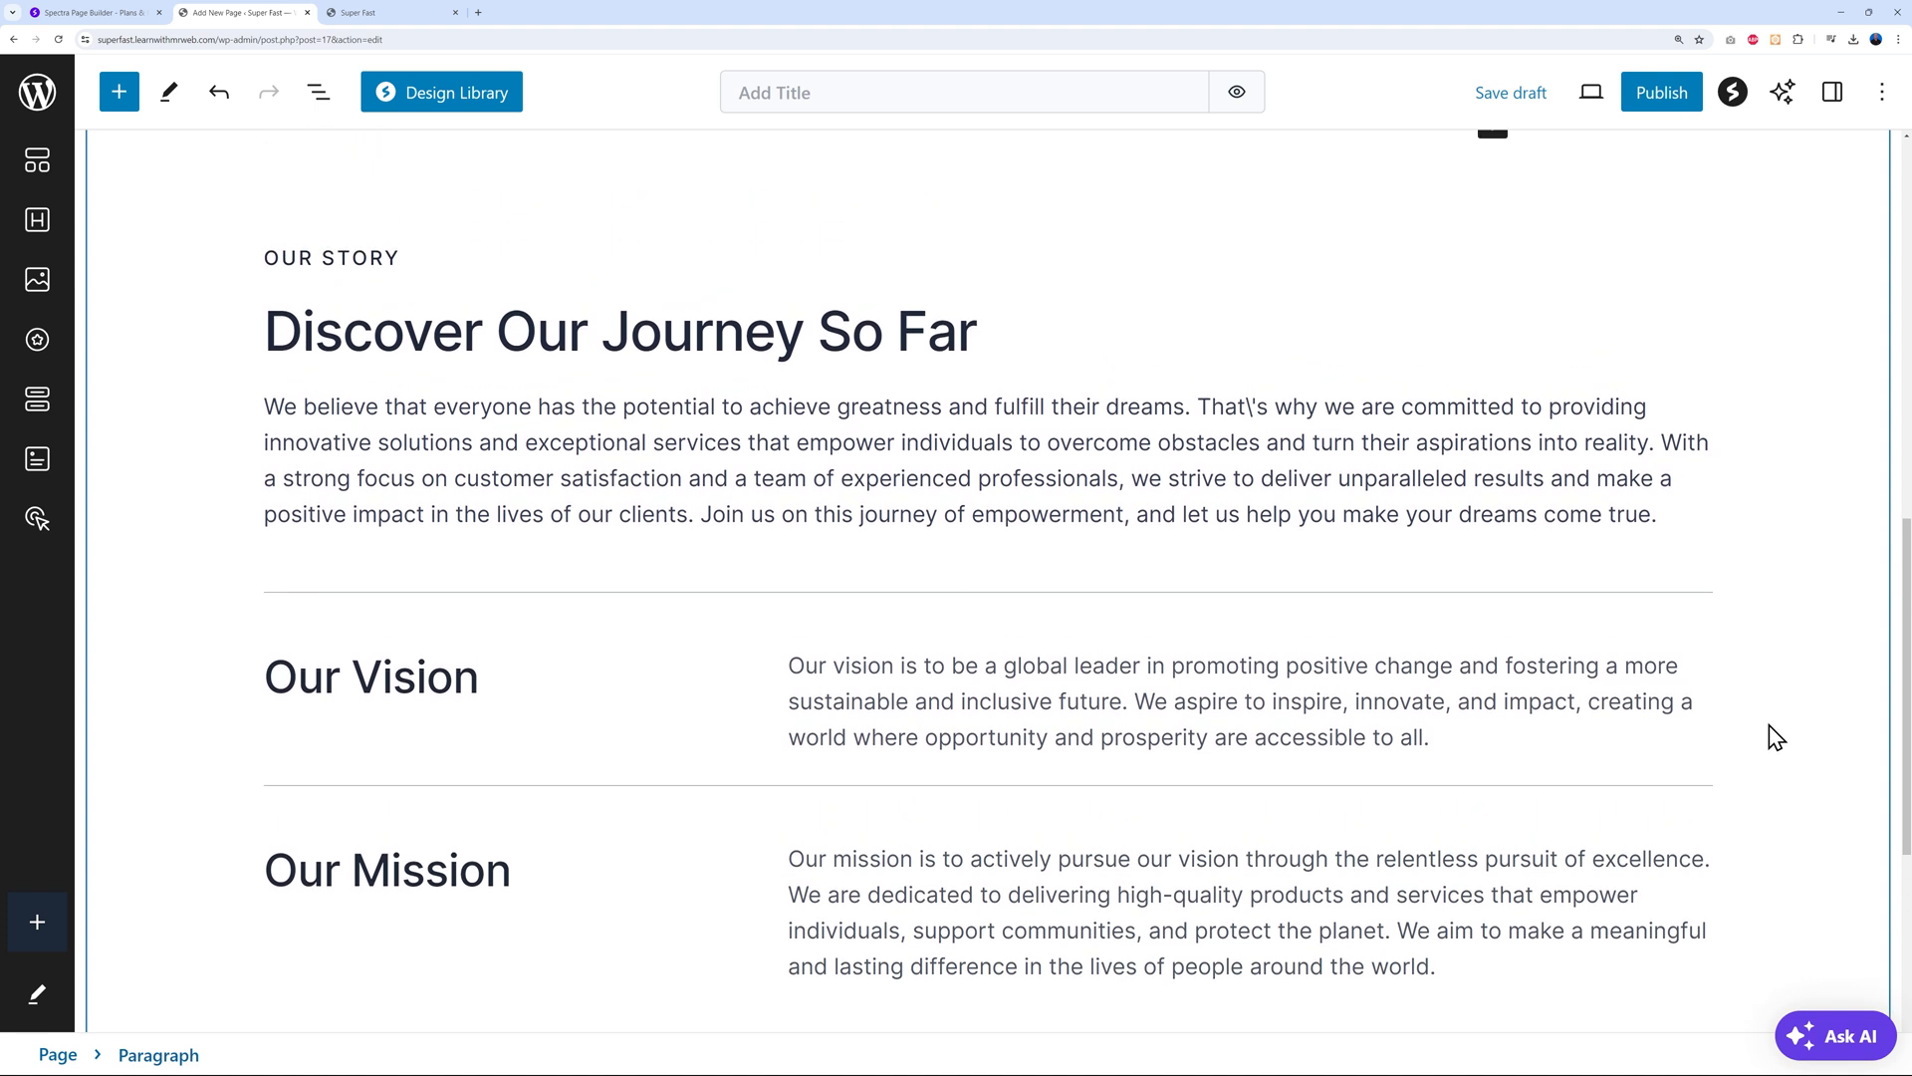
scroll(1776, 737, "down", 2)
scroll(1771, 729, "down", 3)
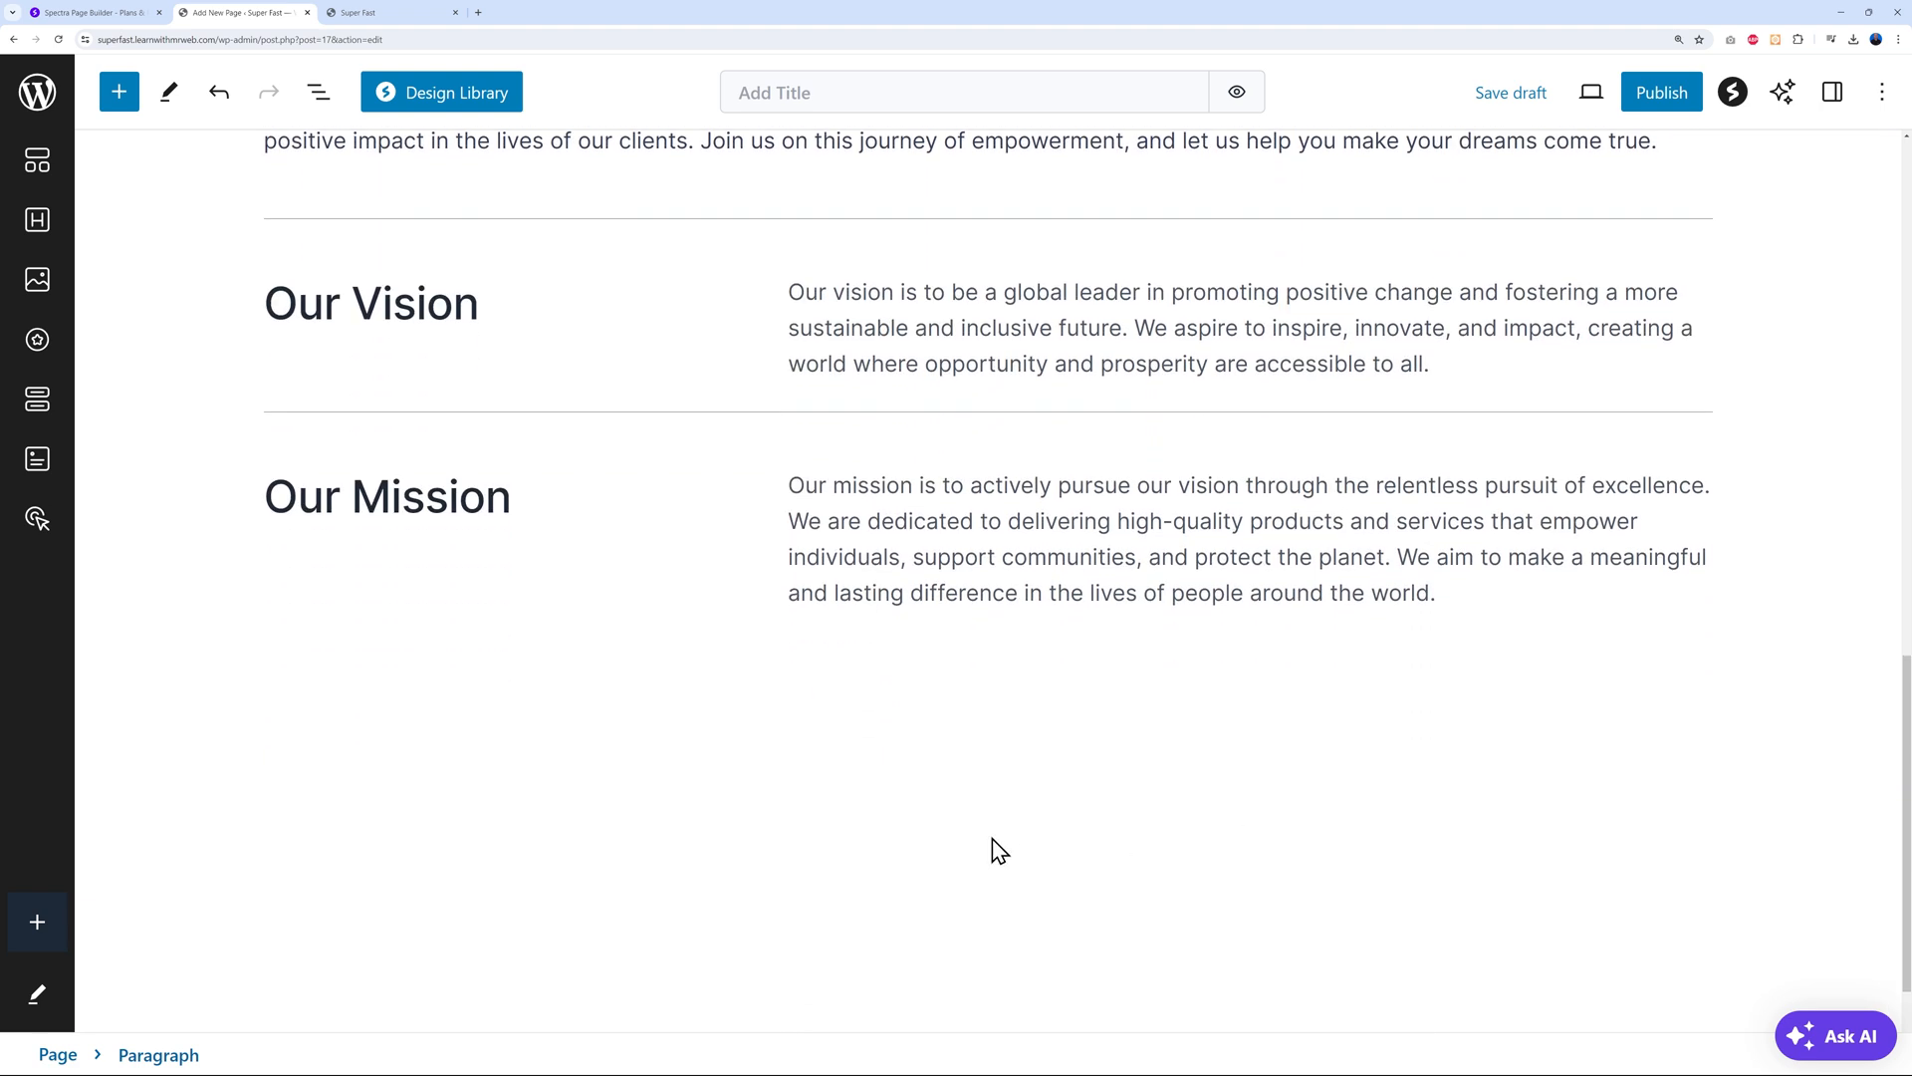
left_click(992, 840)
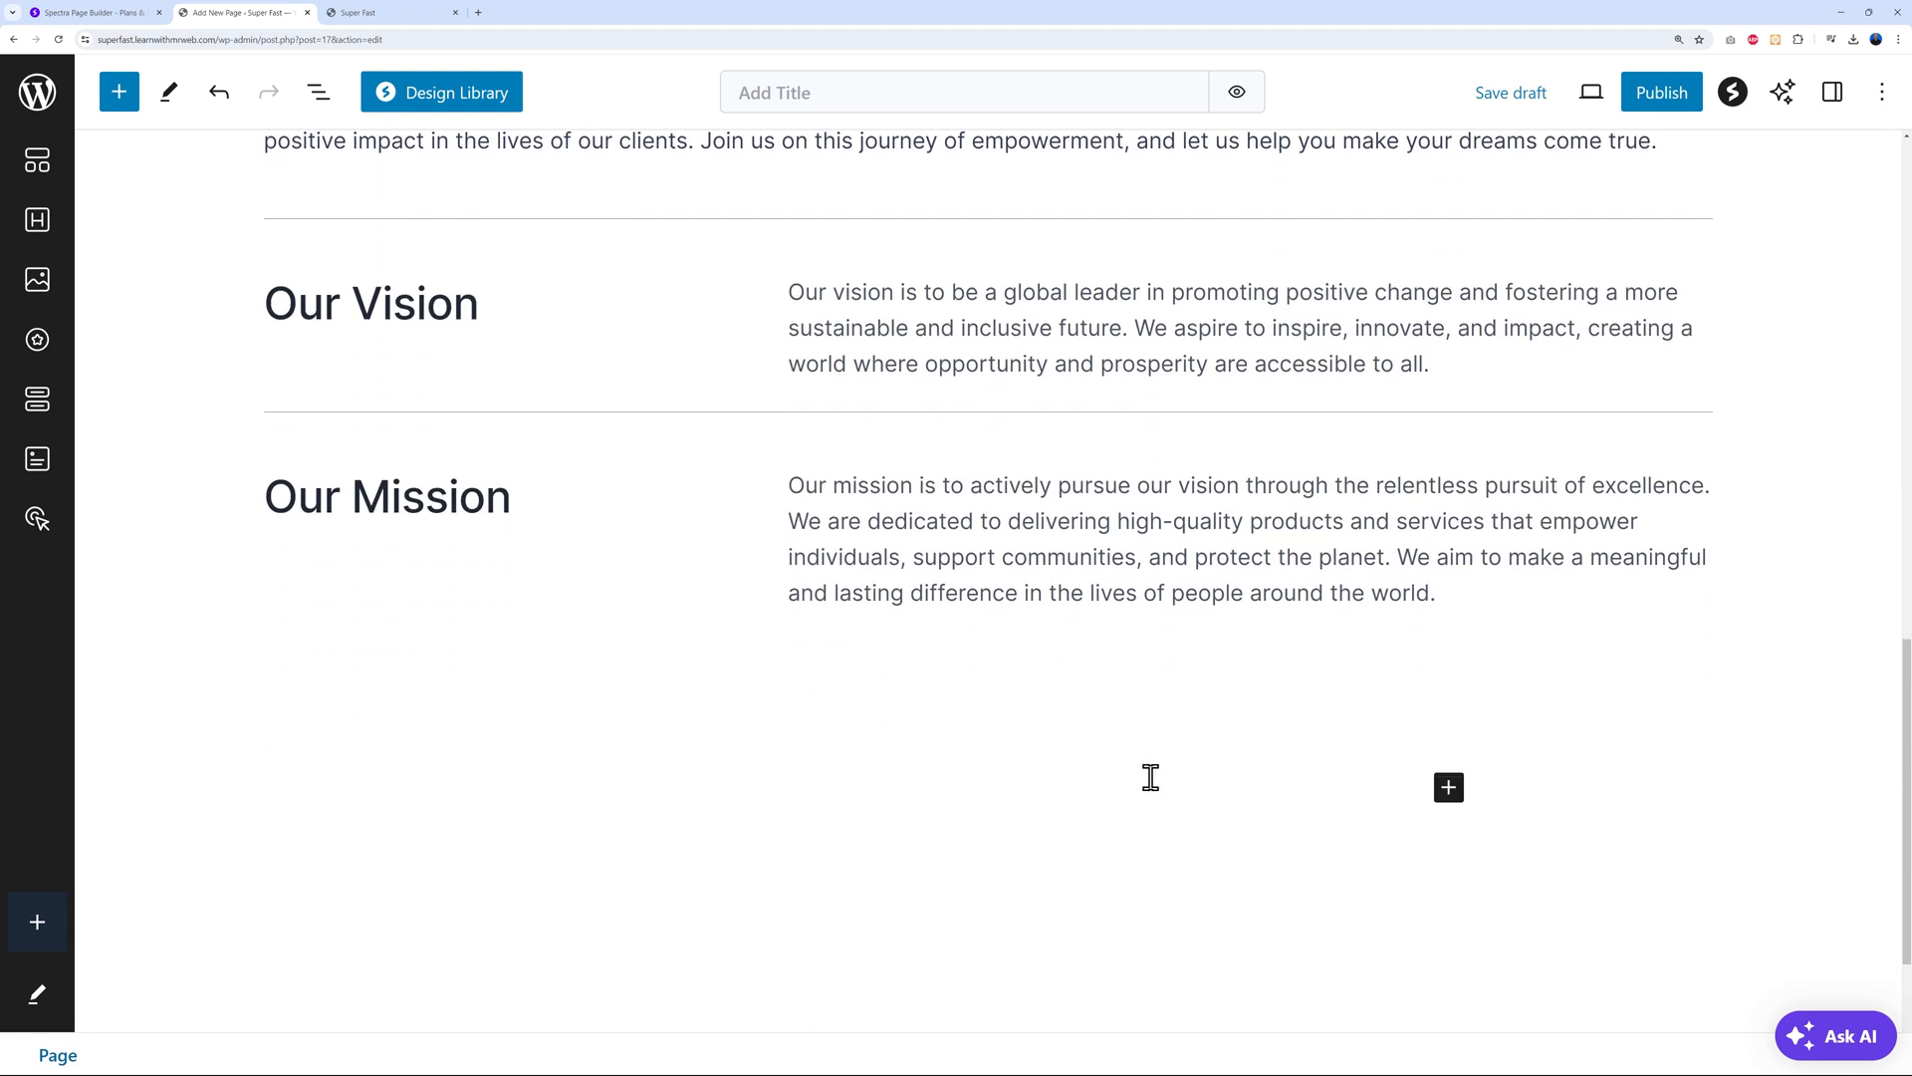
From Services List, insert the numbered three-card 'Our Services Empower Your Brand' pattern, e.g. Strategic Consulting
left_click(469, 99)
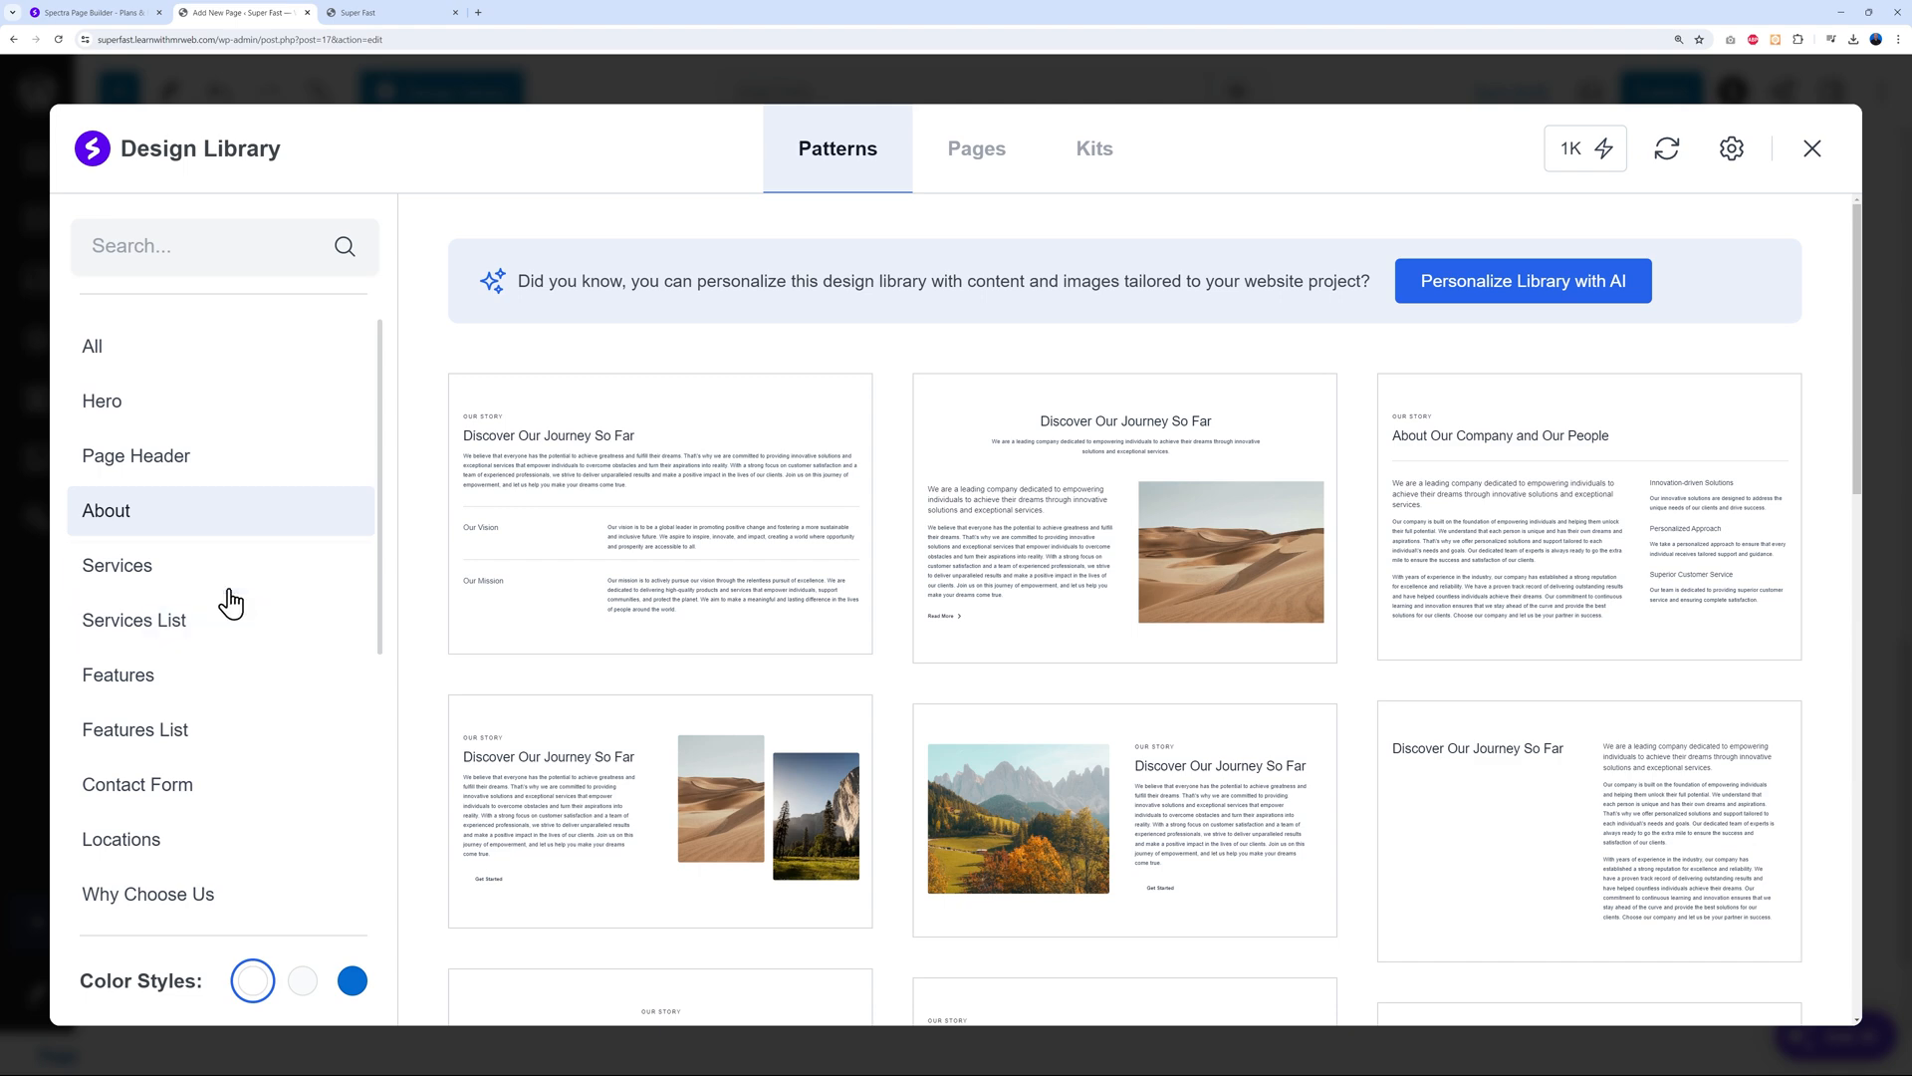
left_click(186, 627)
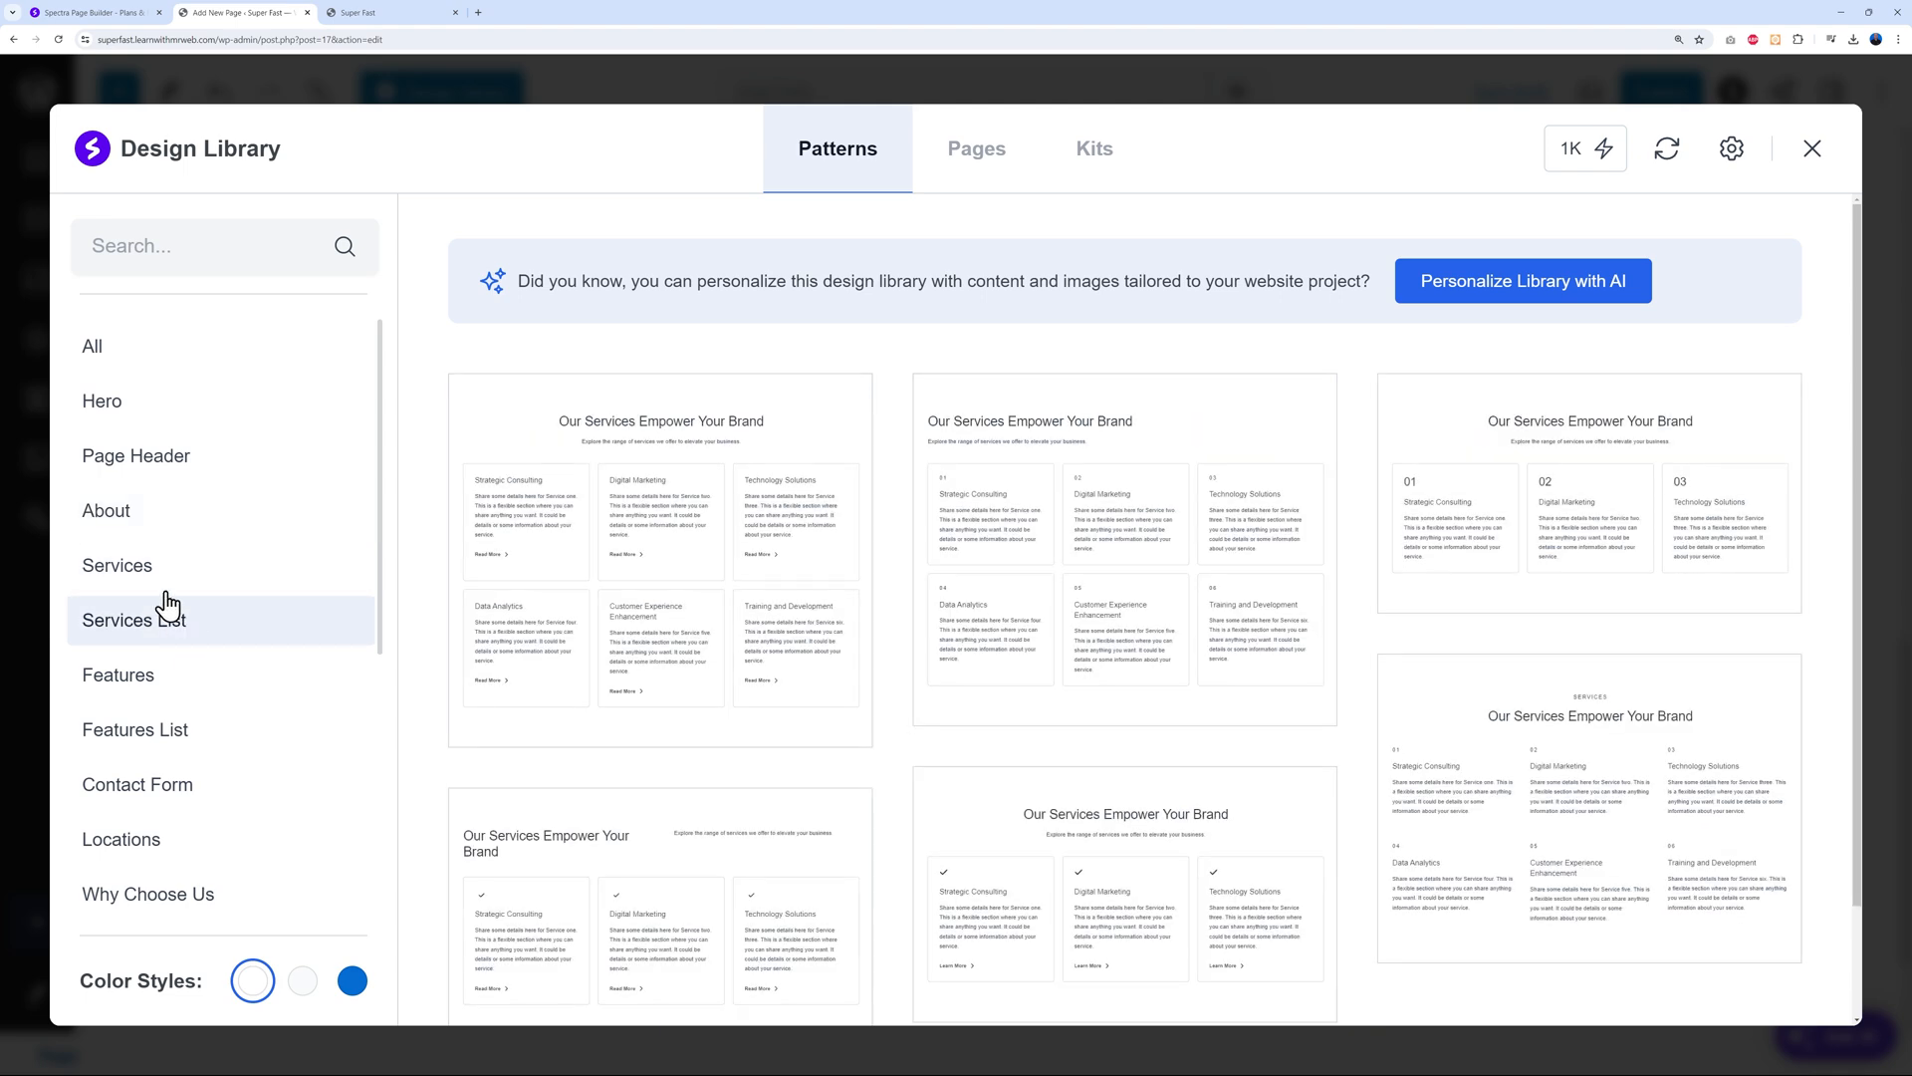
left_click(127, 564)
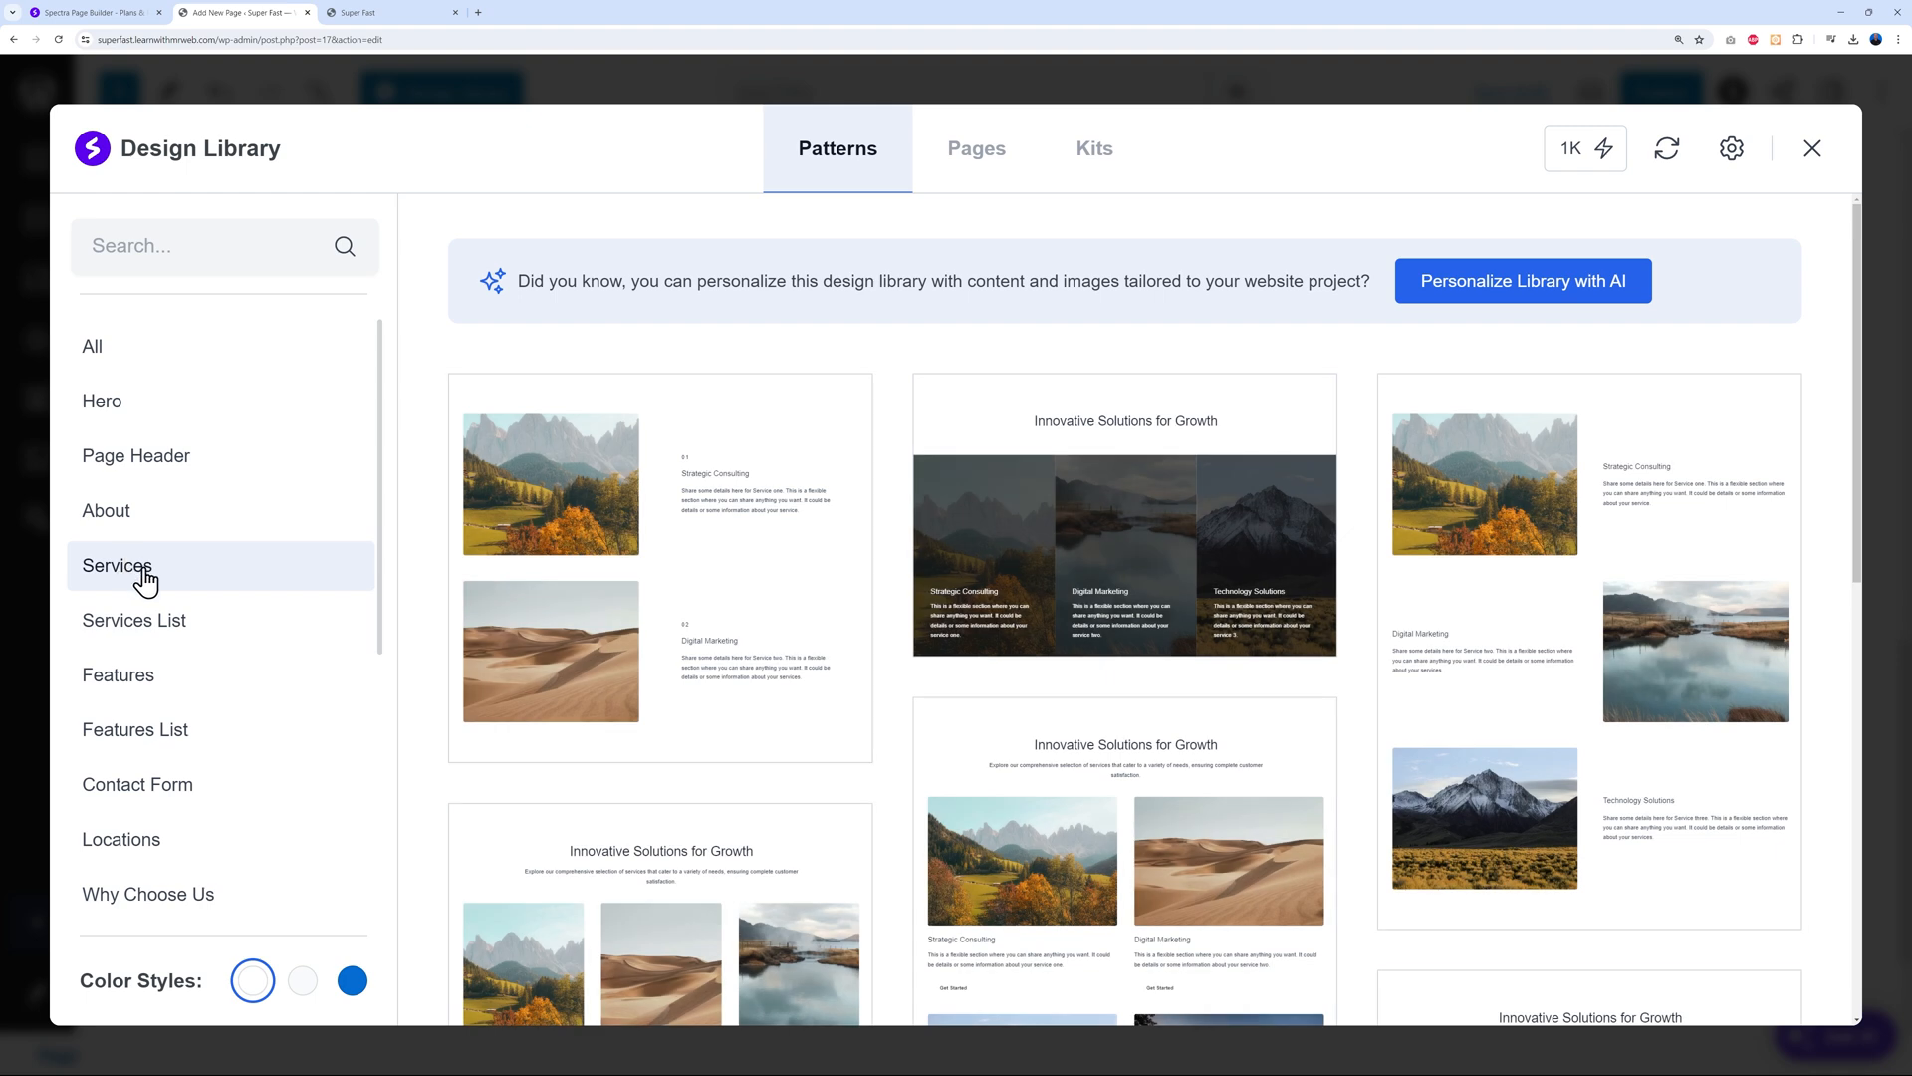
left_click(161, 631)
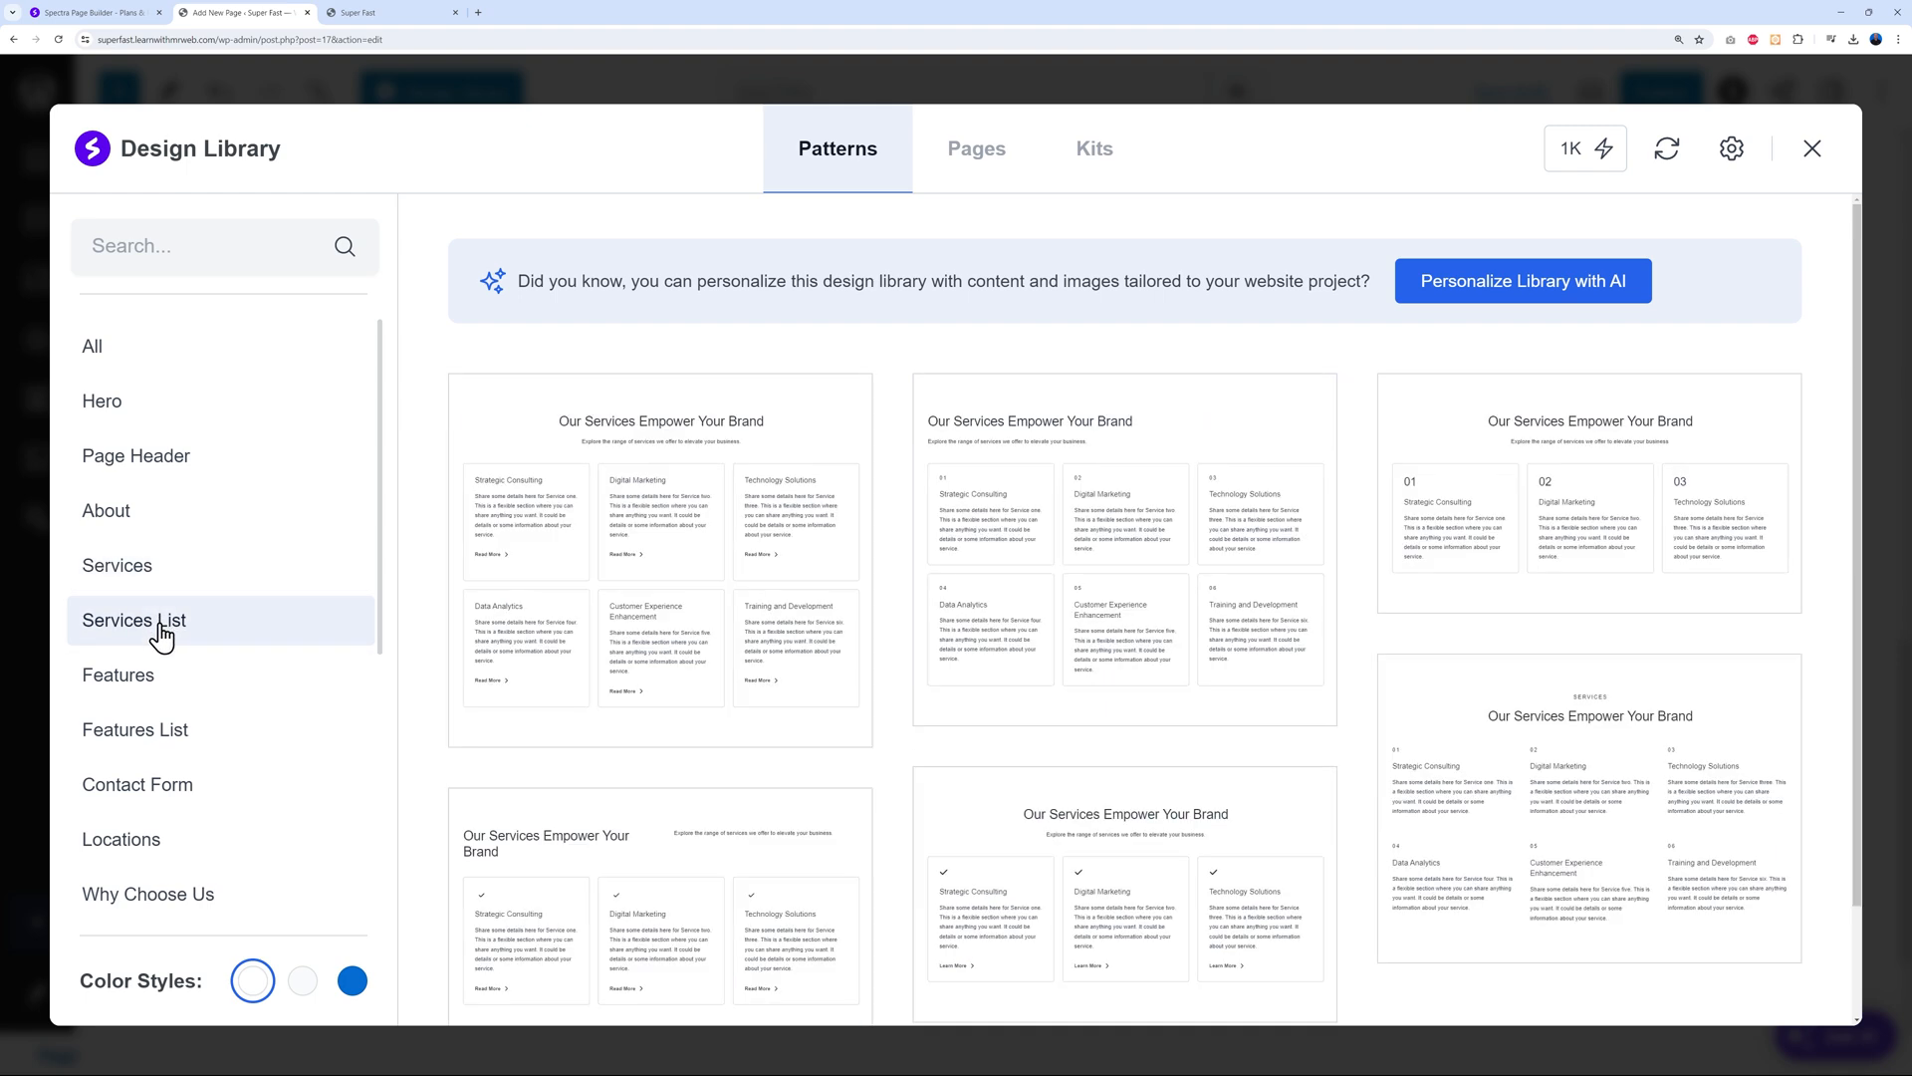
scroll(1494, 558, "down", 1)
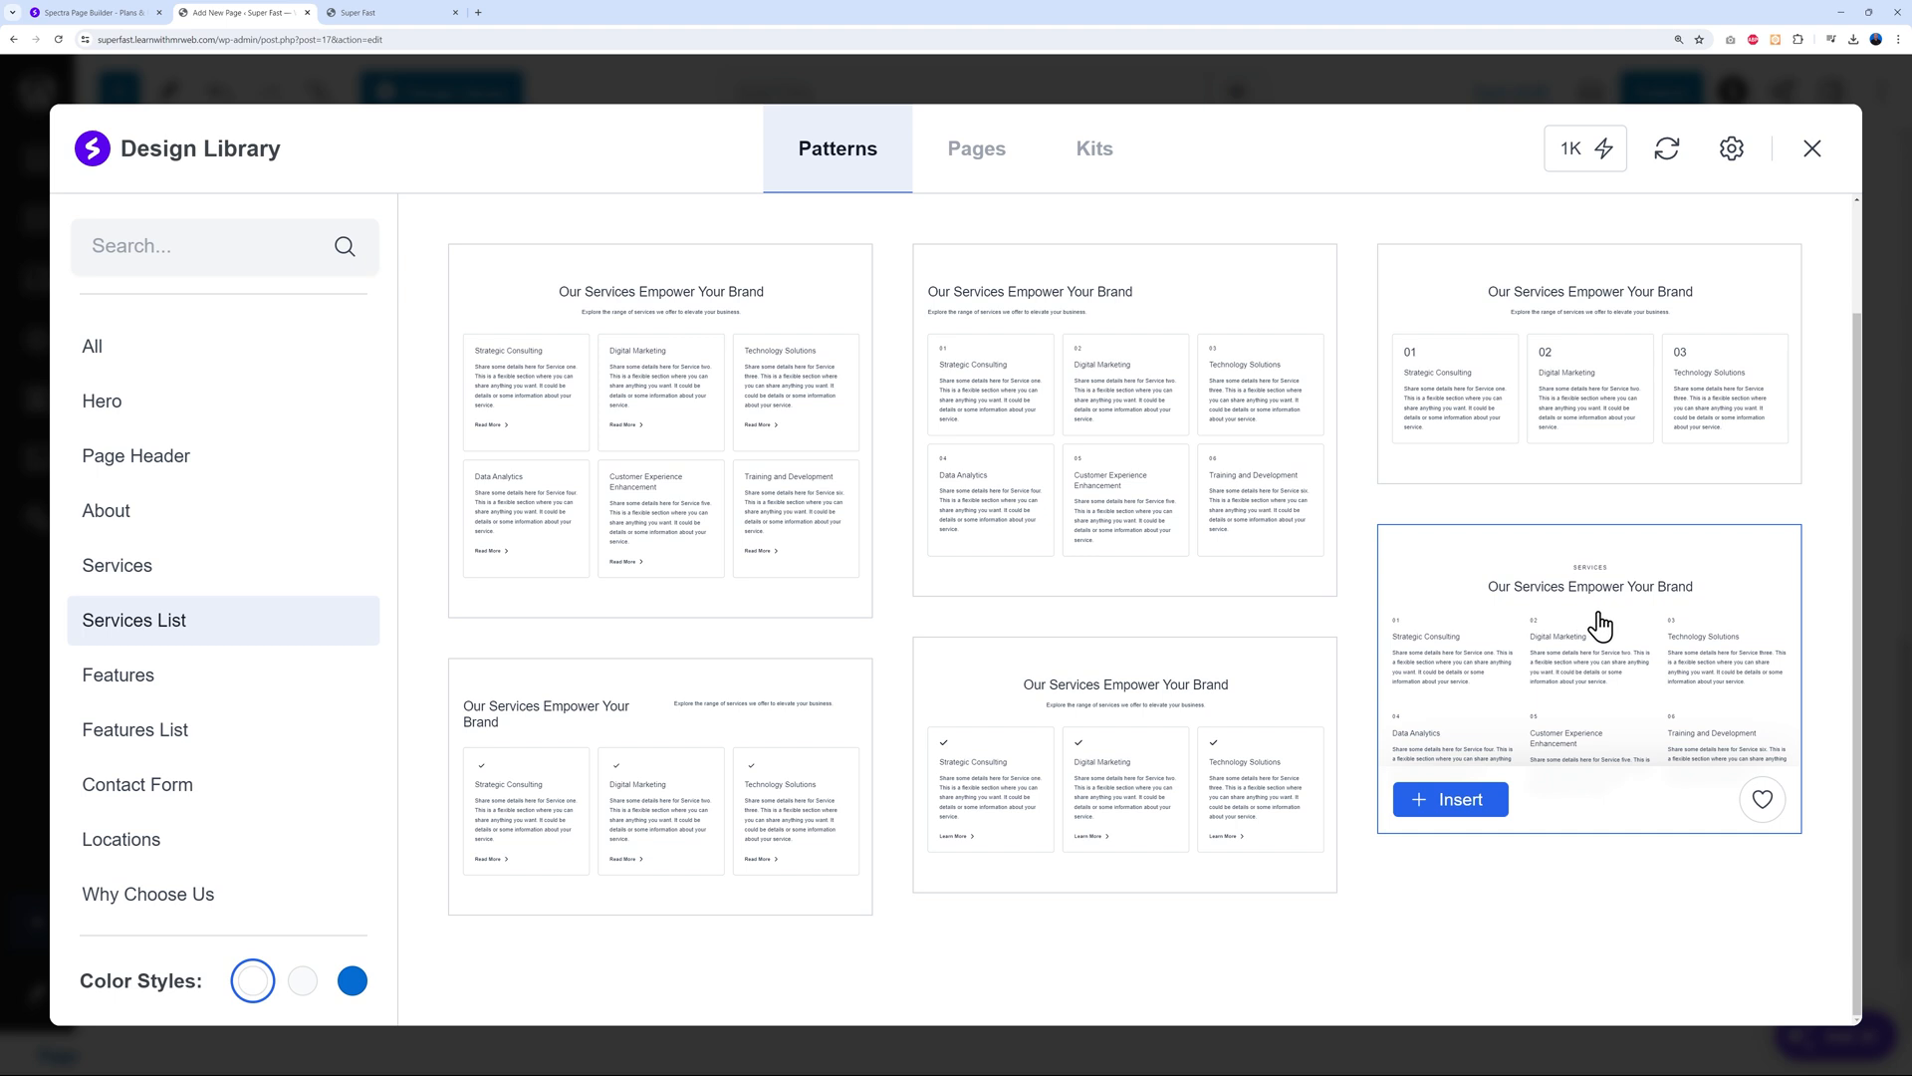
scroll(1661, 702, "up", 1)
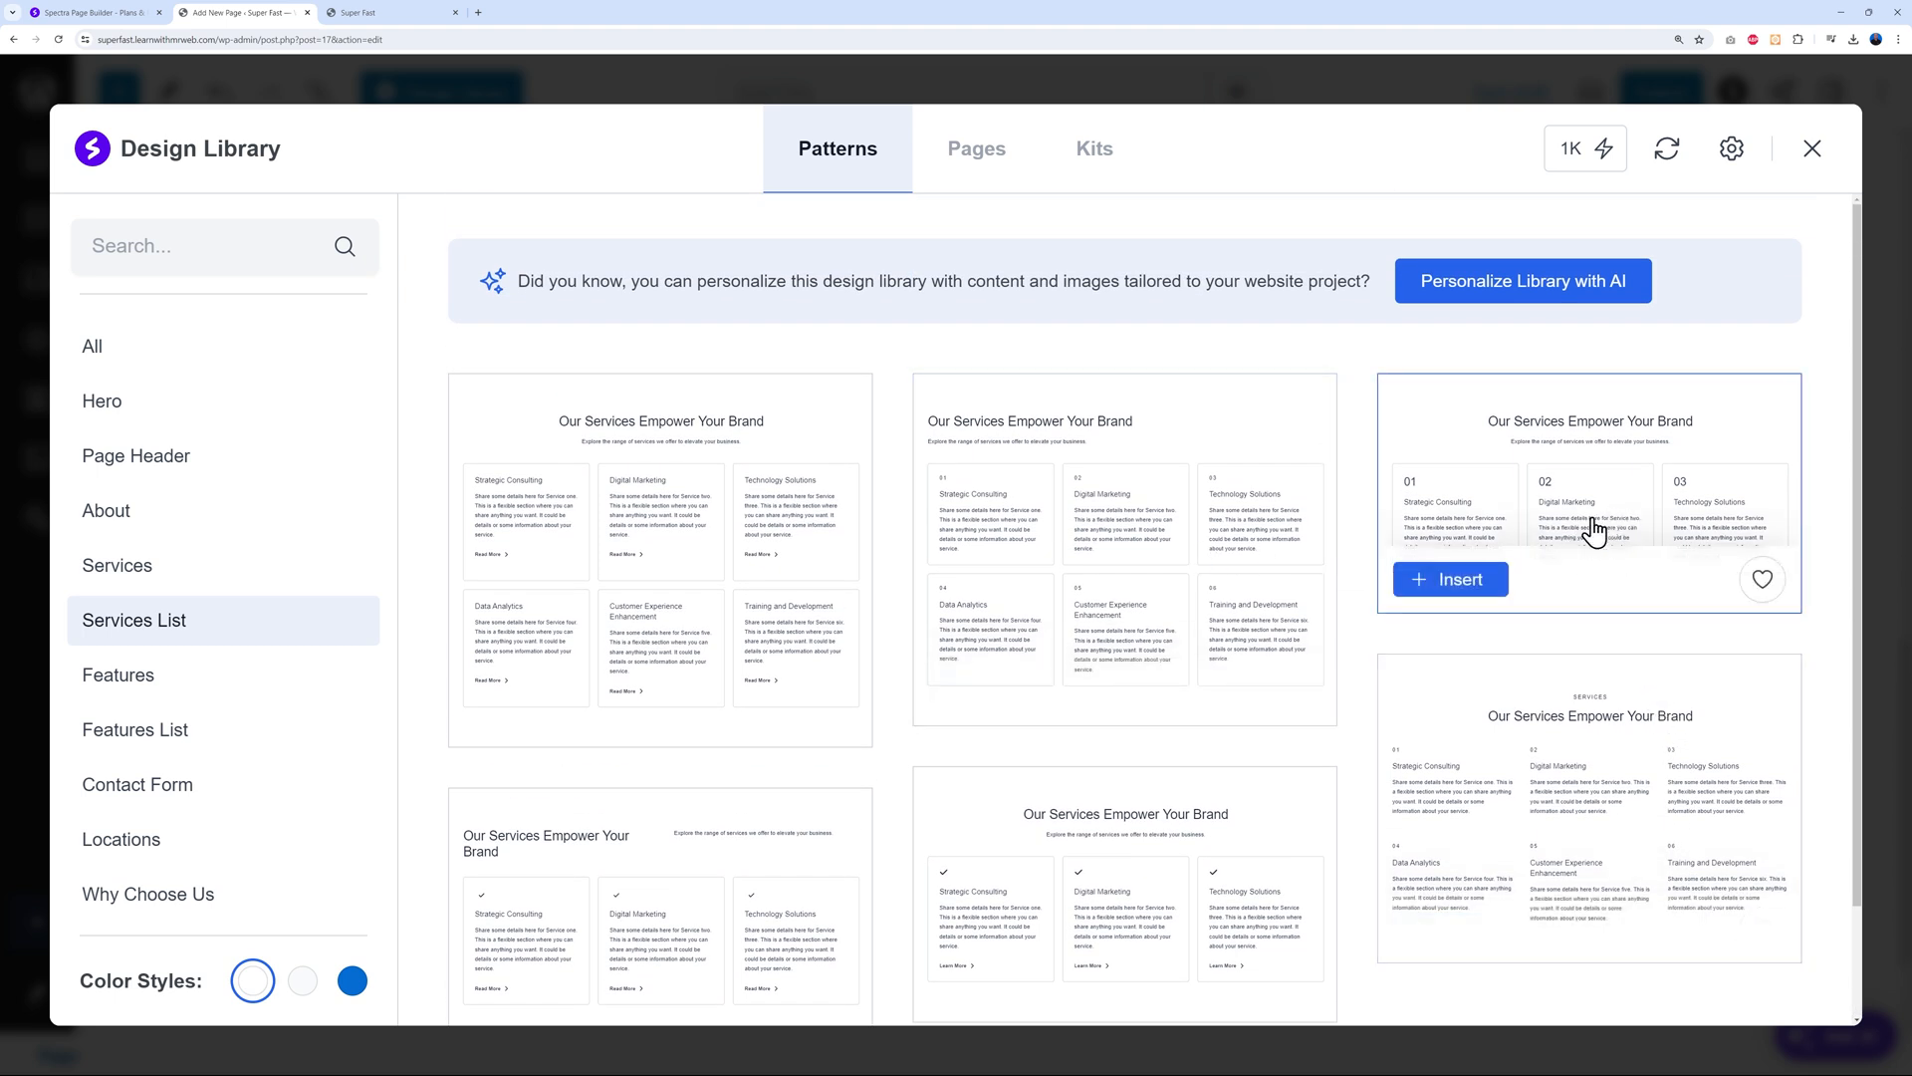
left_click(1480, 585)
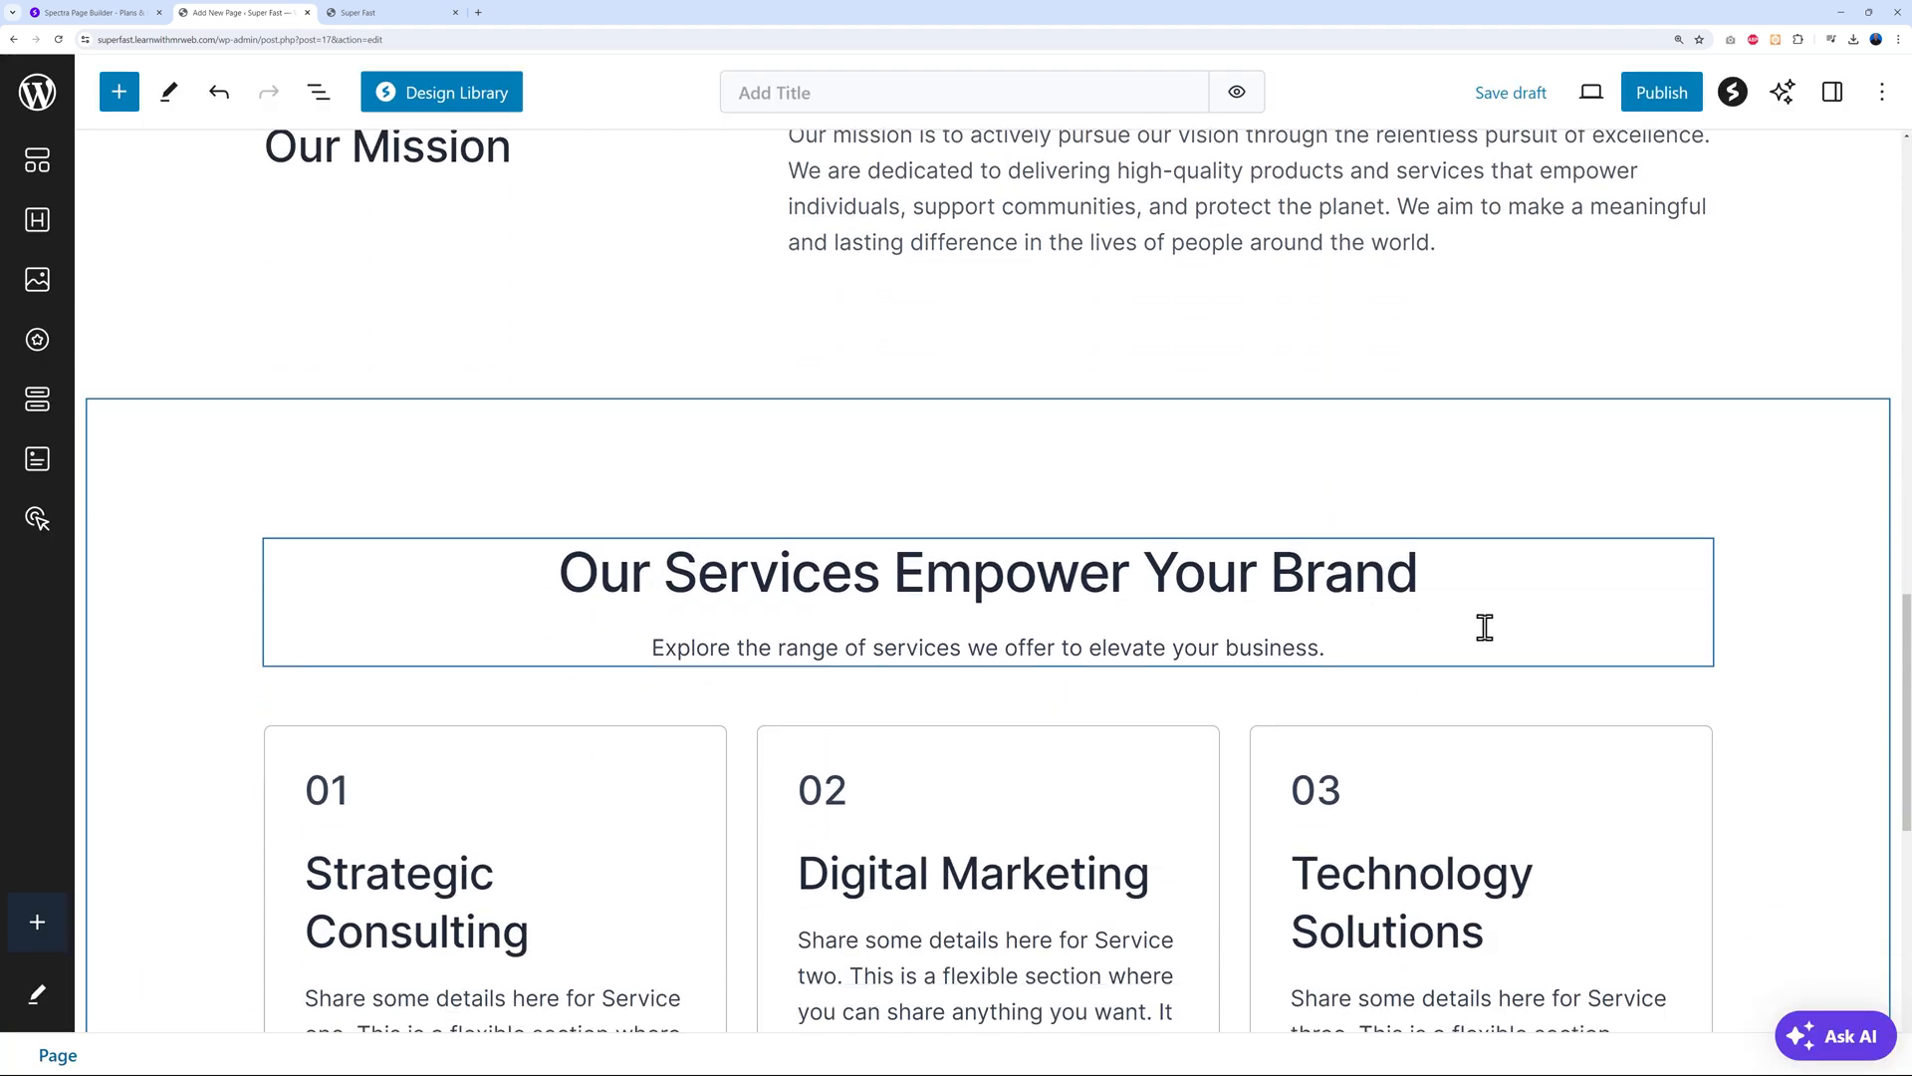
scroll(1174, 372, "up", 5)
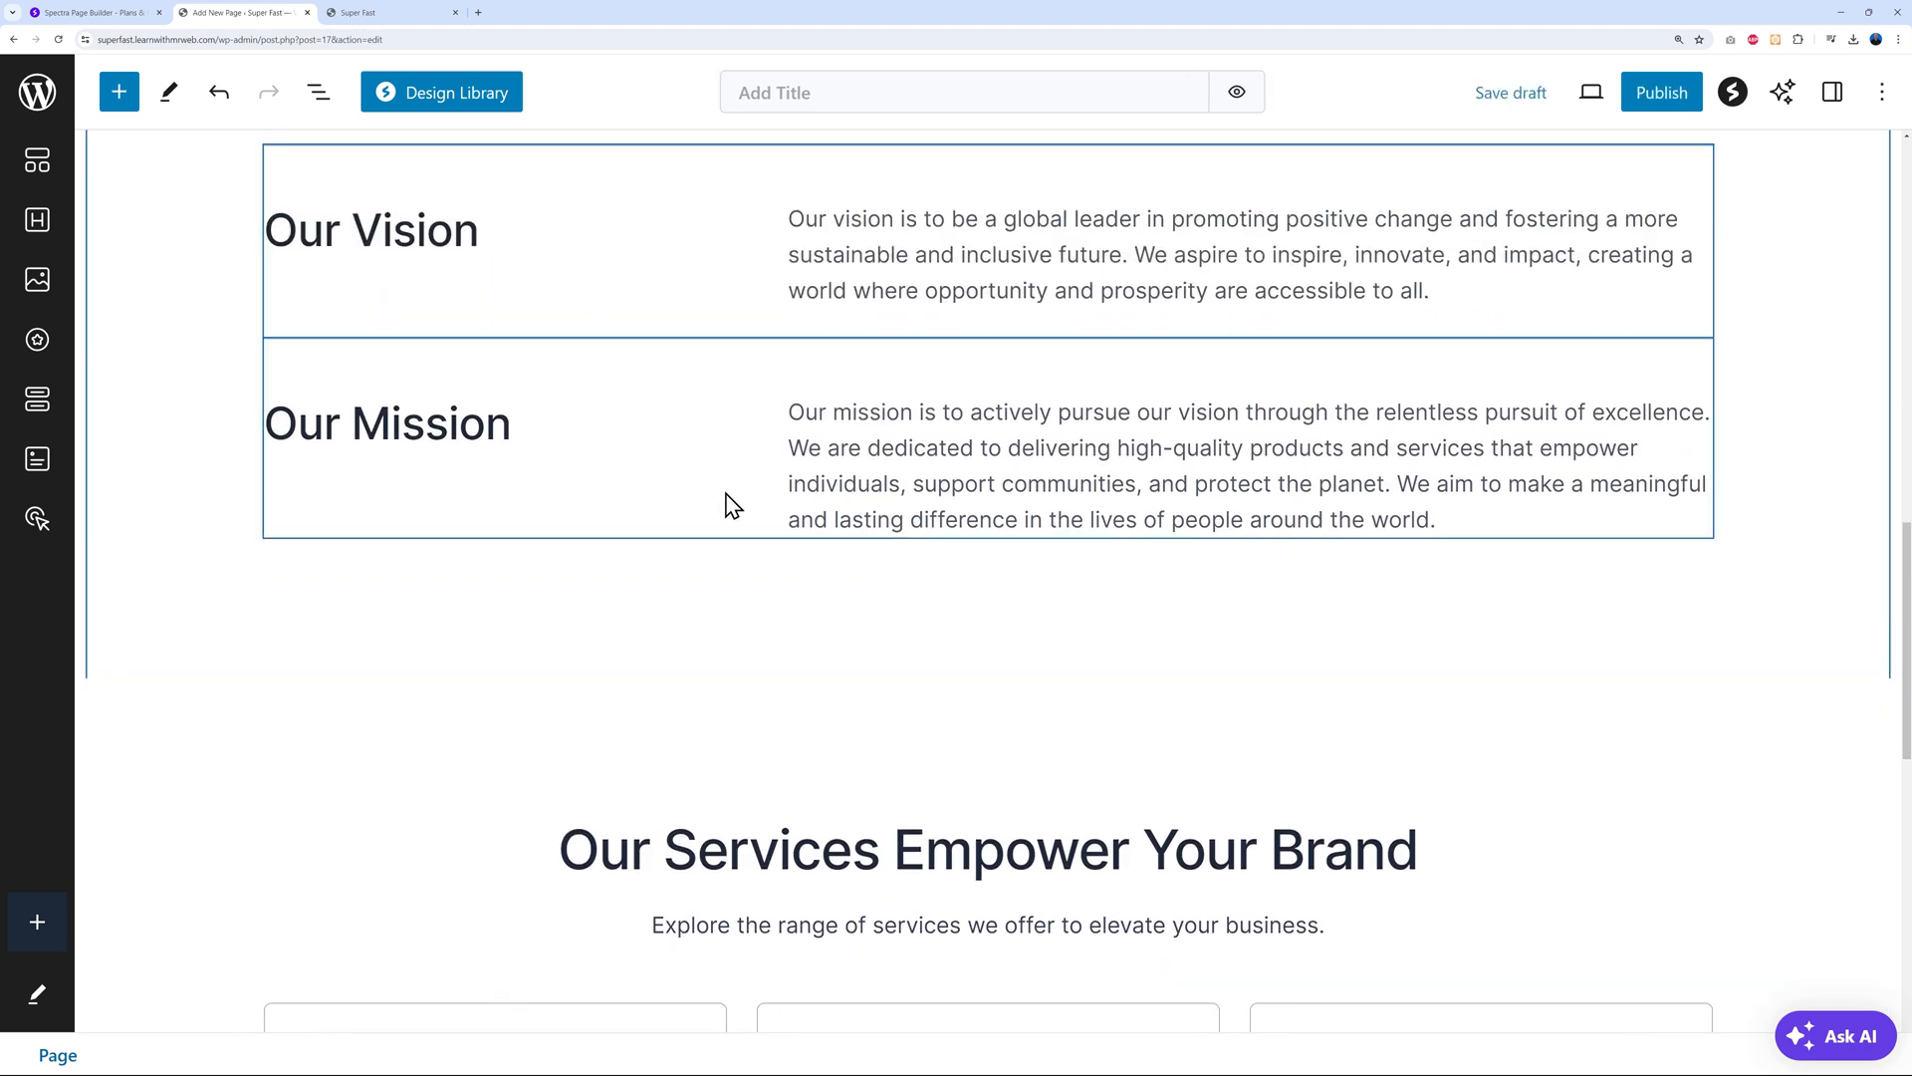
scroll(610, 754, "down", 2)
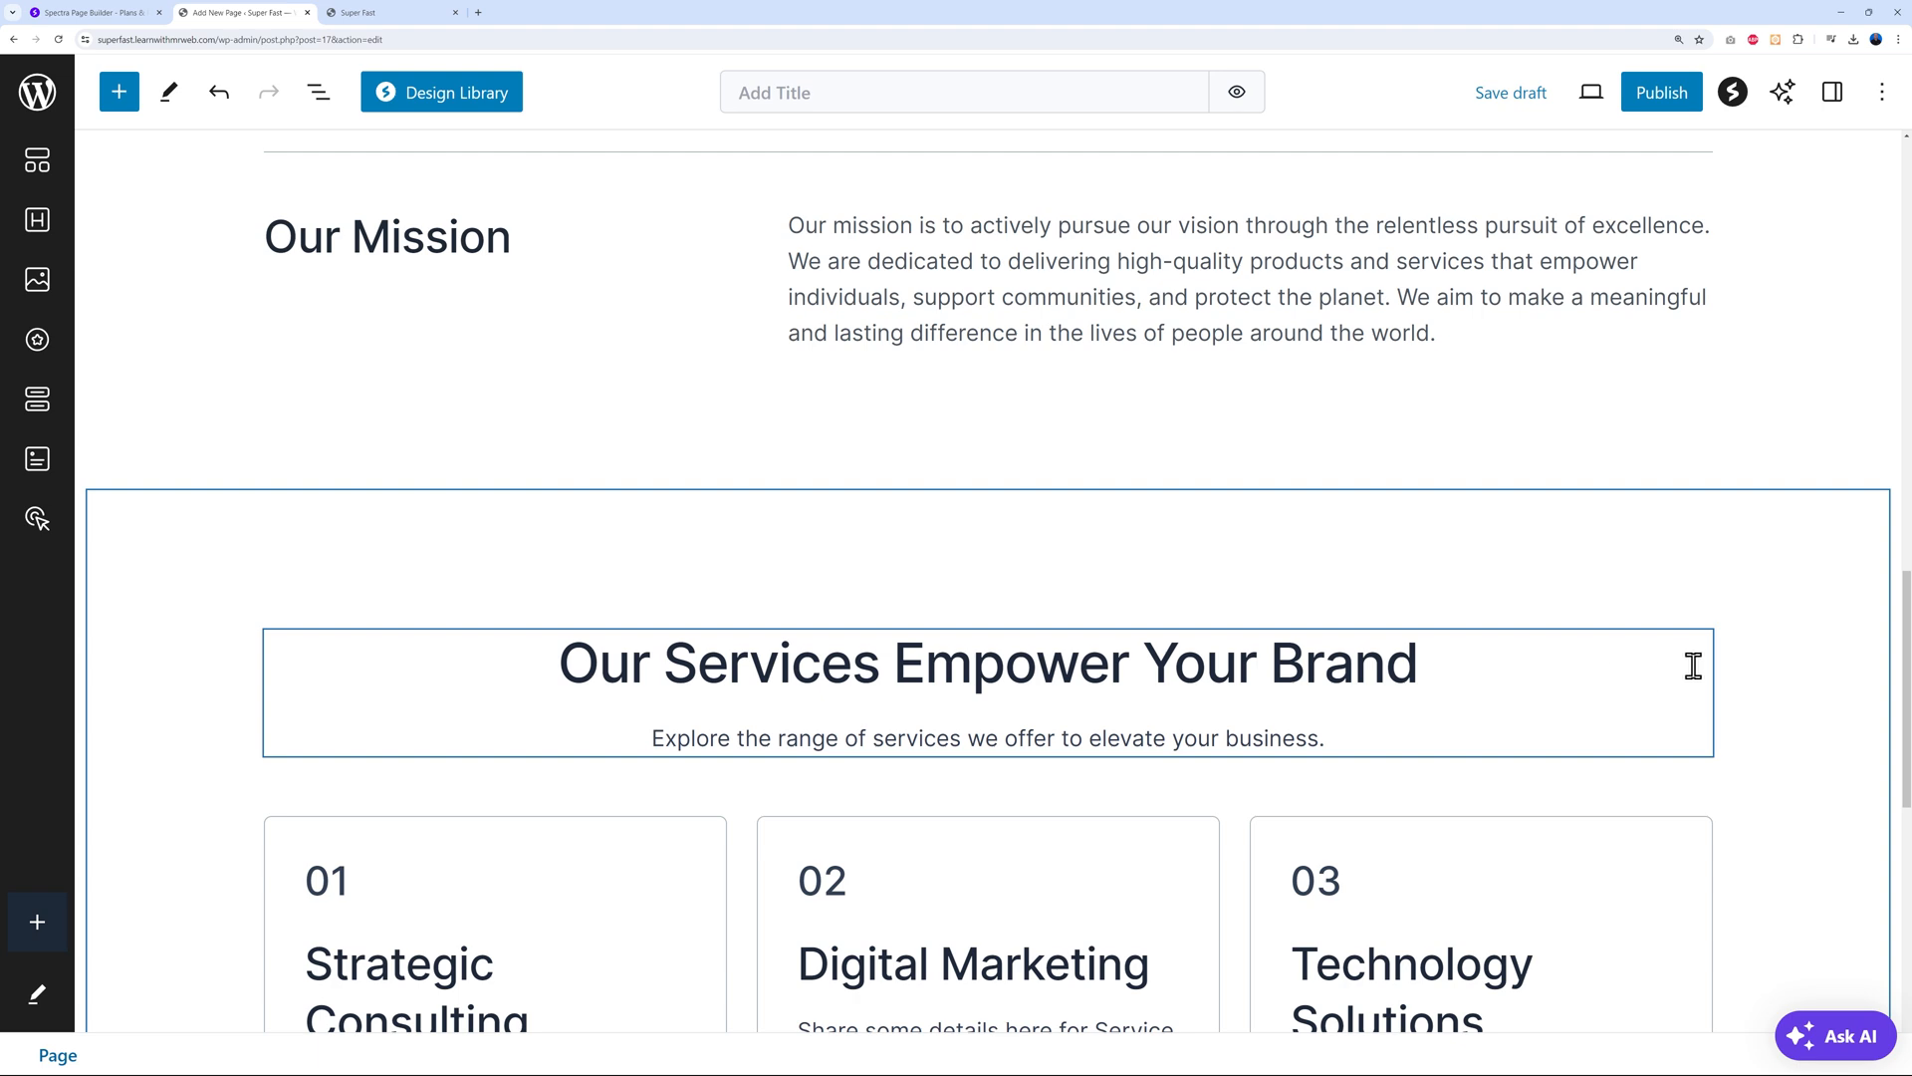
scroll(1763, 662, "down", 8)
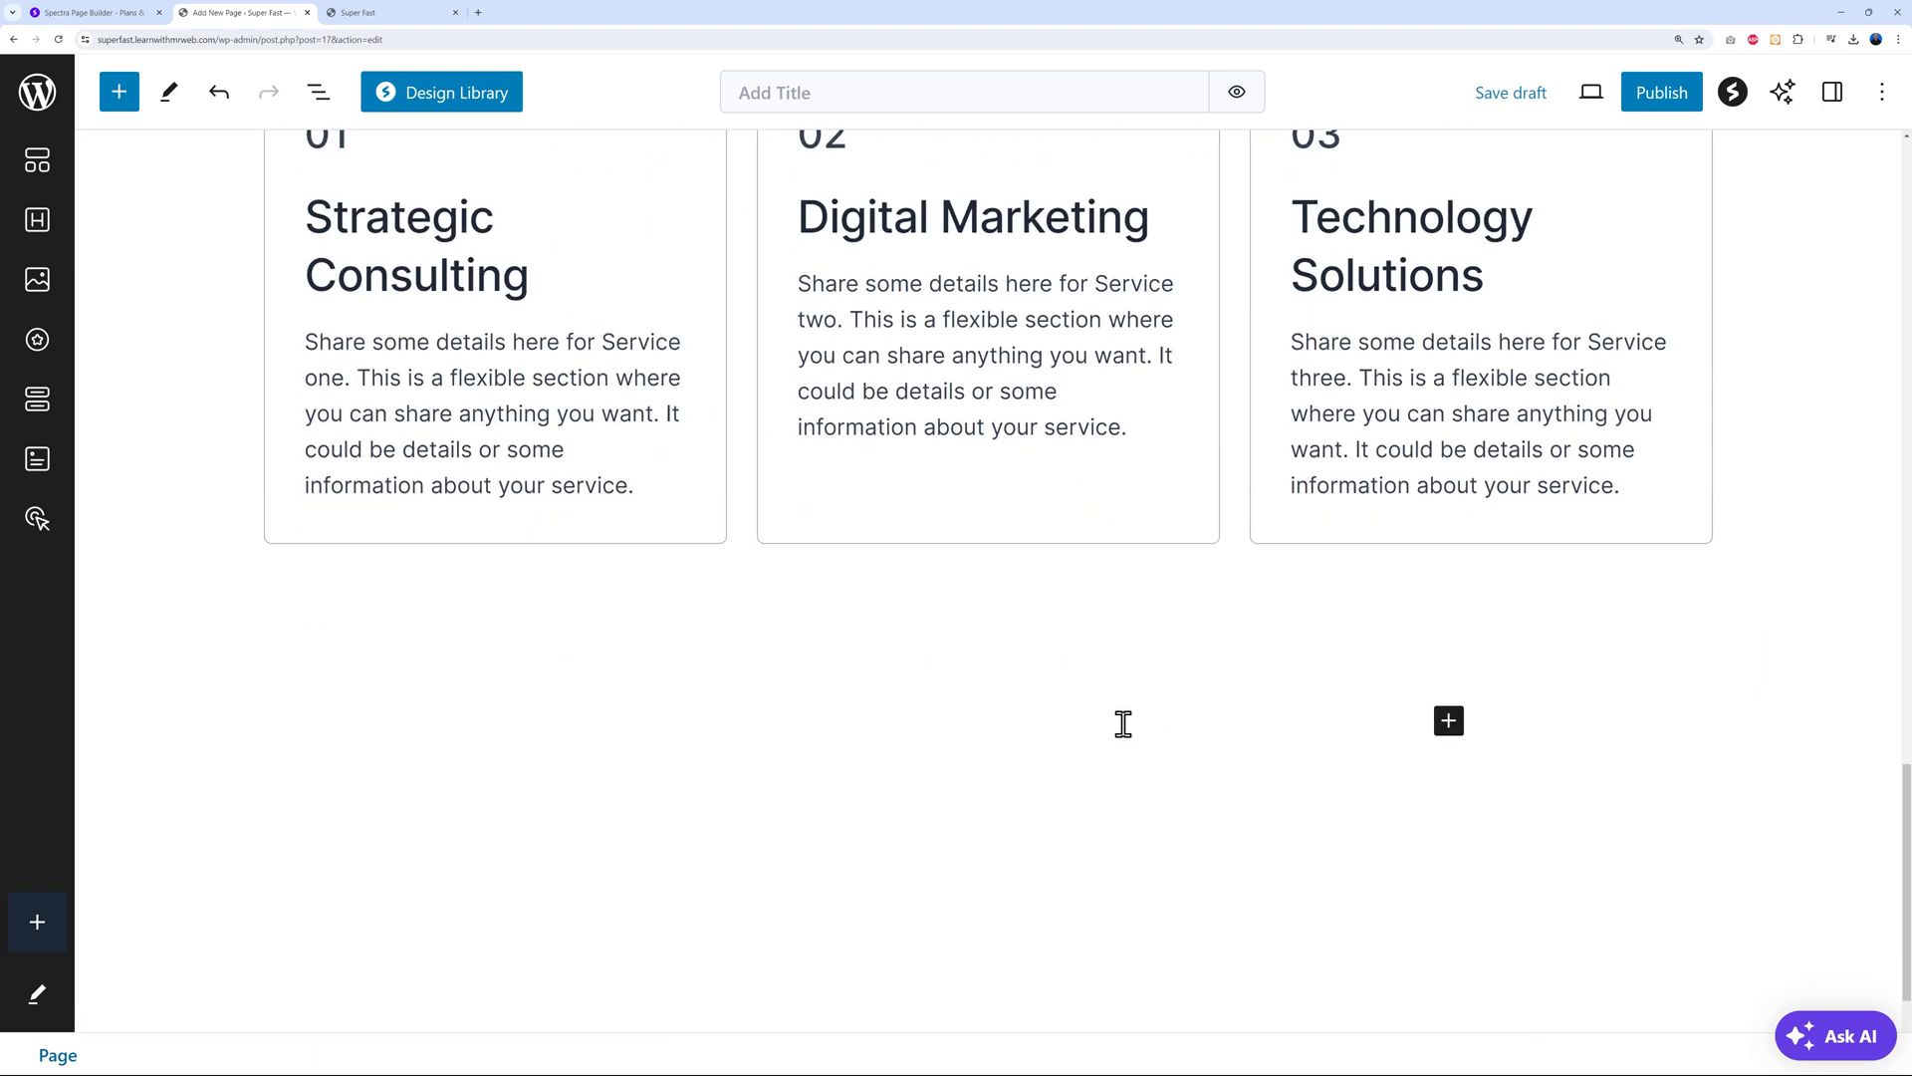
left_click(1133, 720)
From the Contact Form category, insert the first Contact Us pattern with Name, Email and Message fields
left_click(474, 105)
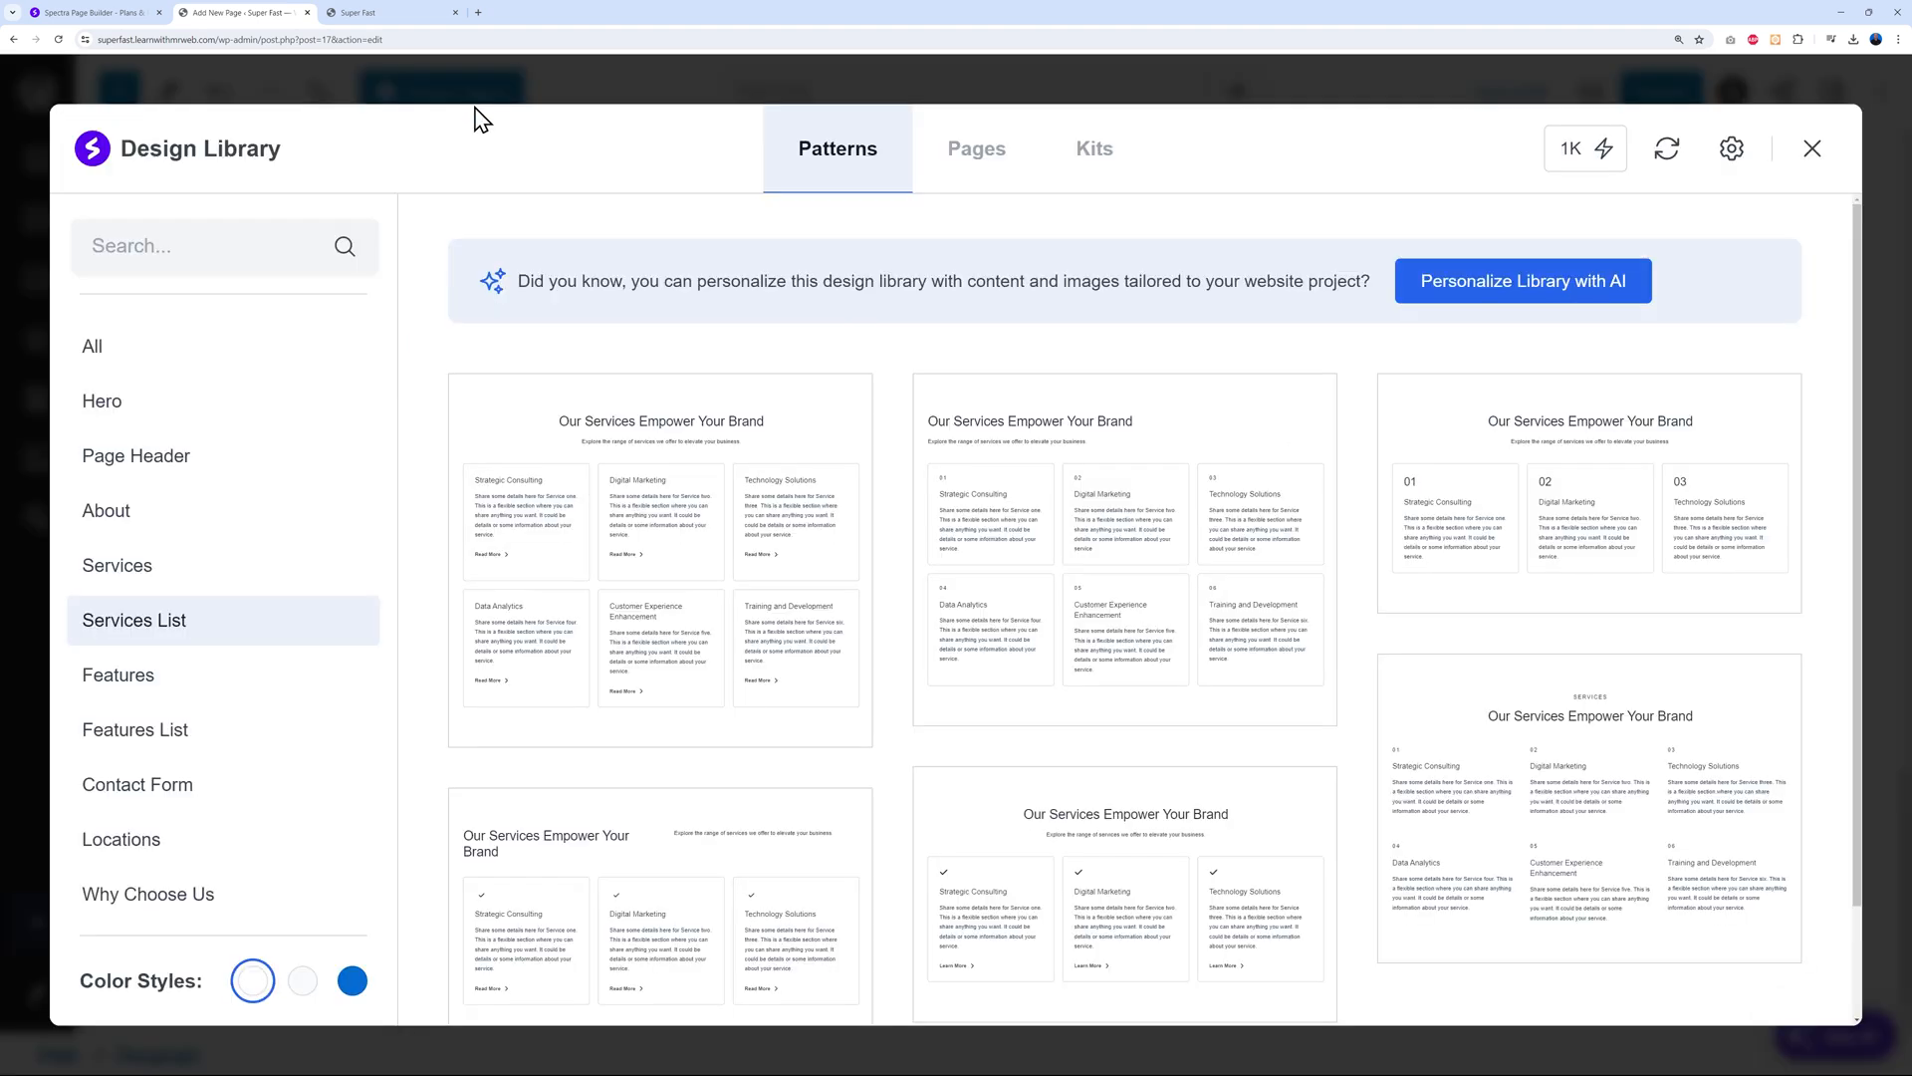
scroll(298, 648, "down", 5)
scroll(299, 786, "down", 2)
scroll(297, 786, "up", 4)
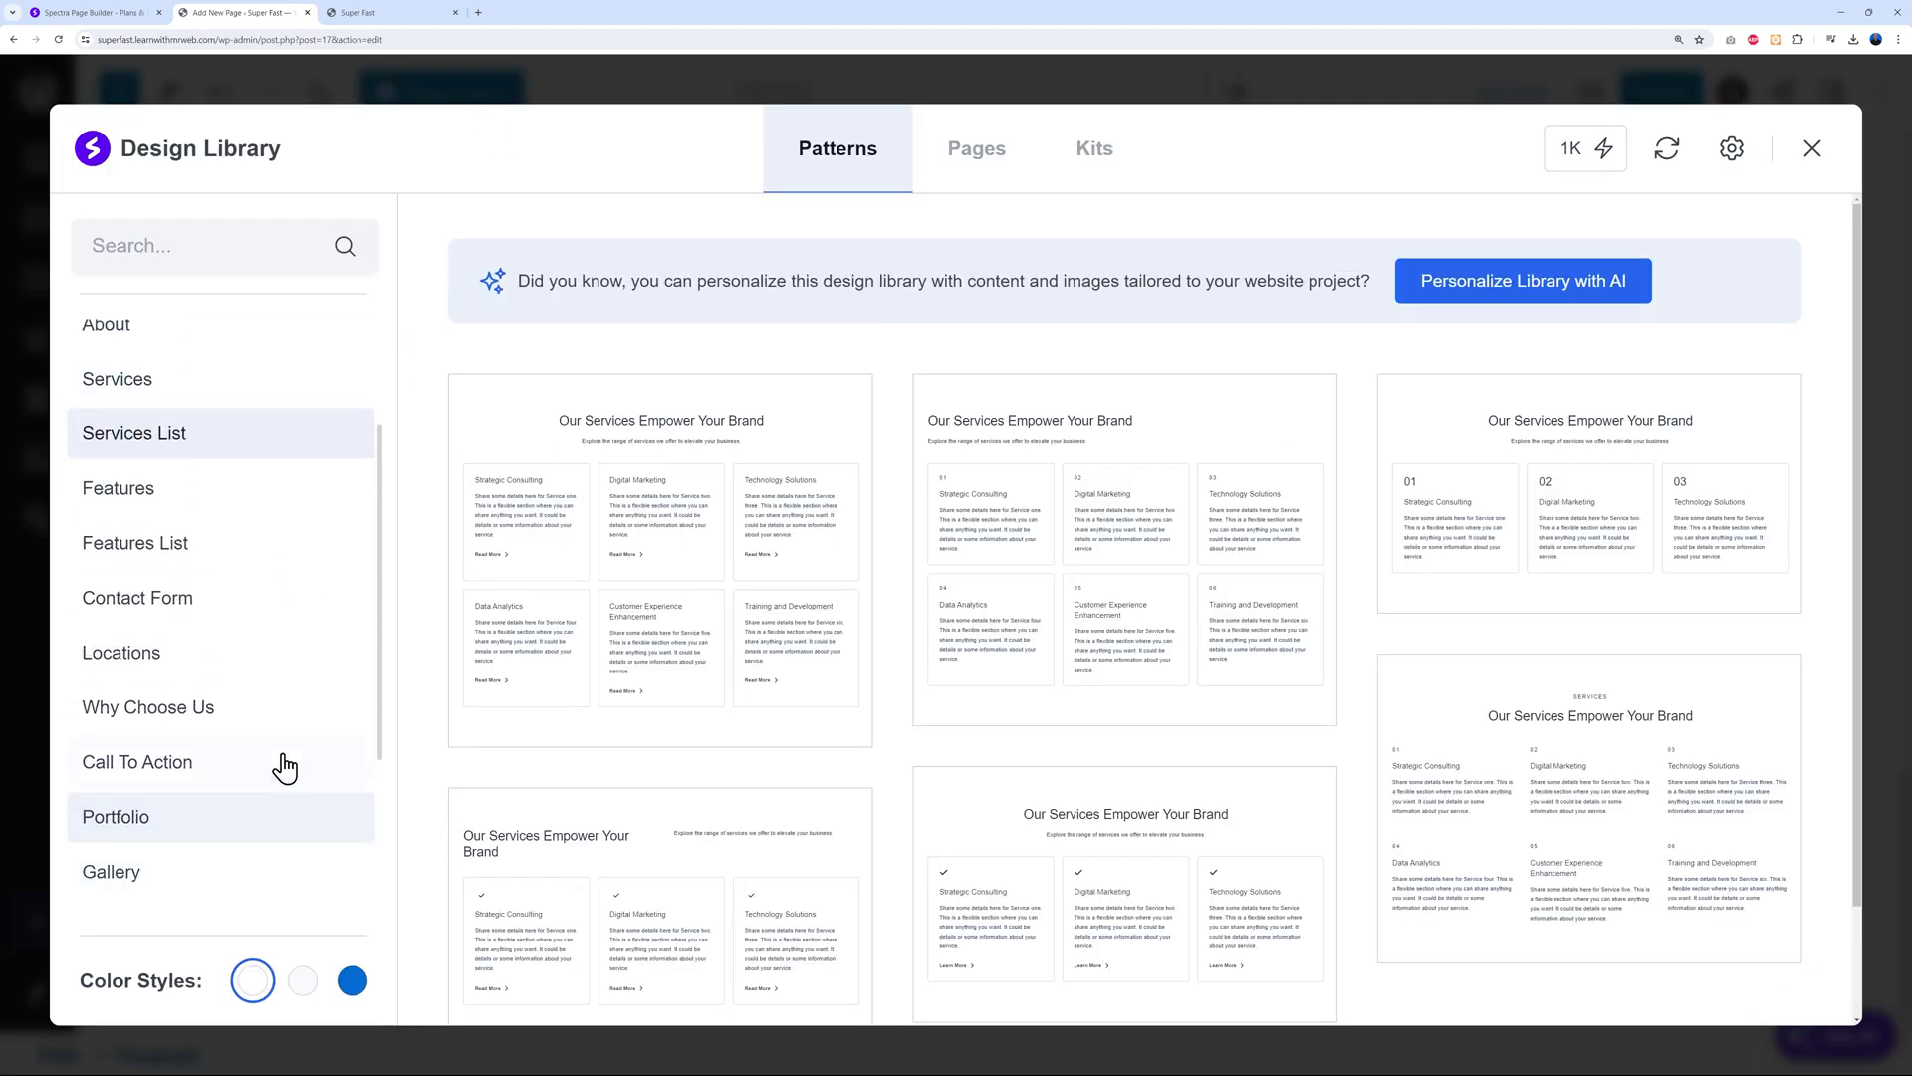
left_click(159, 599)
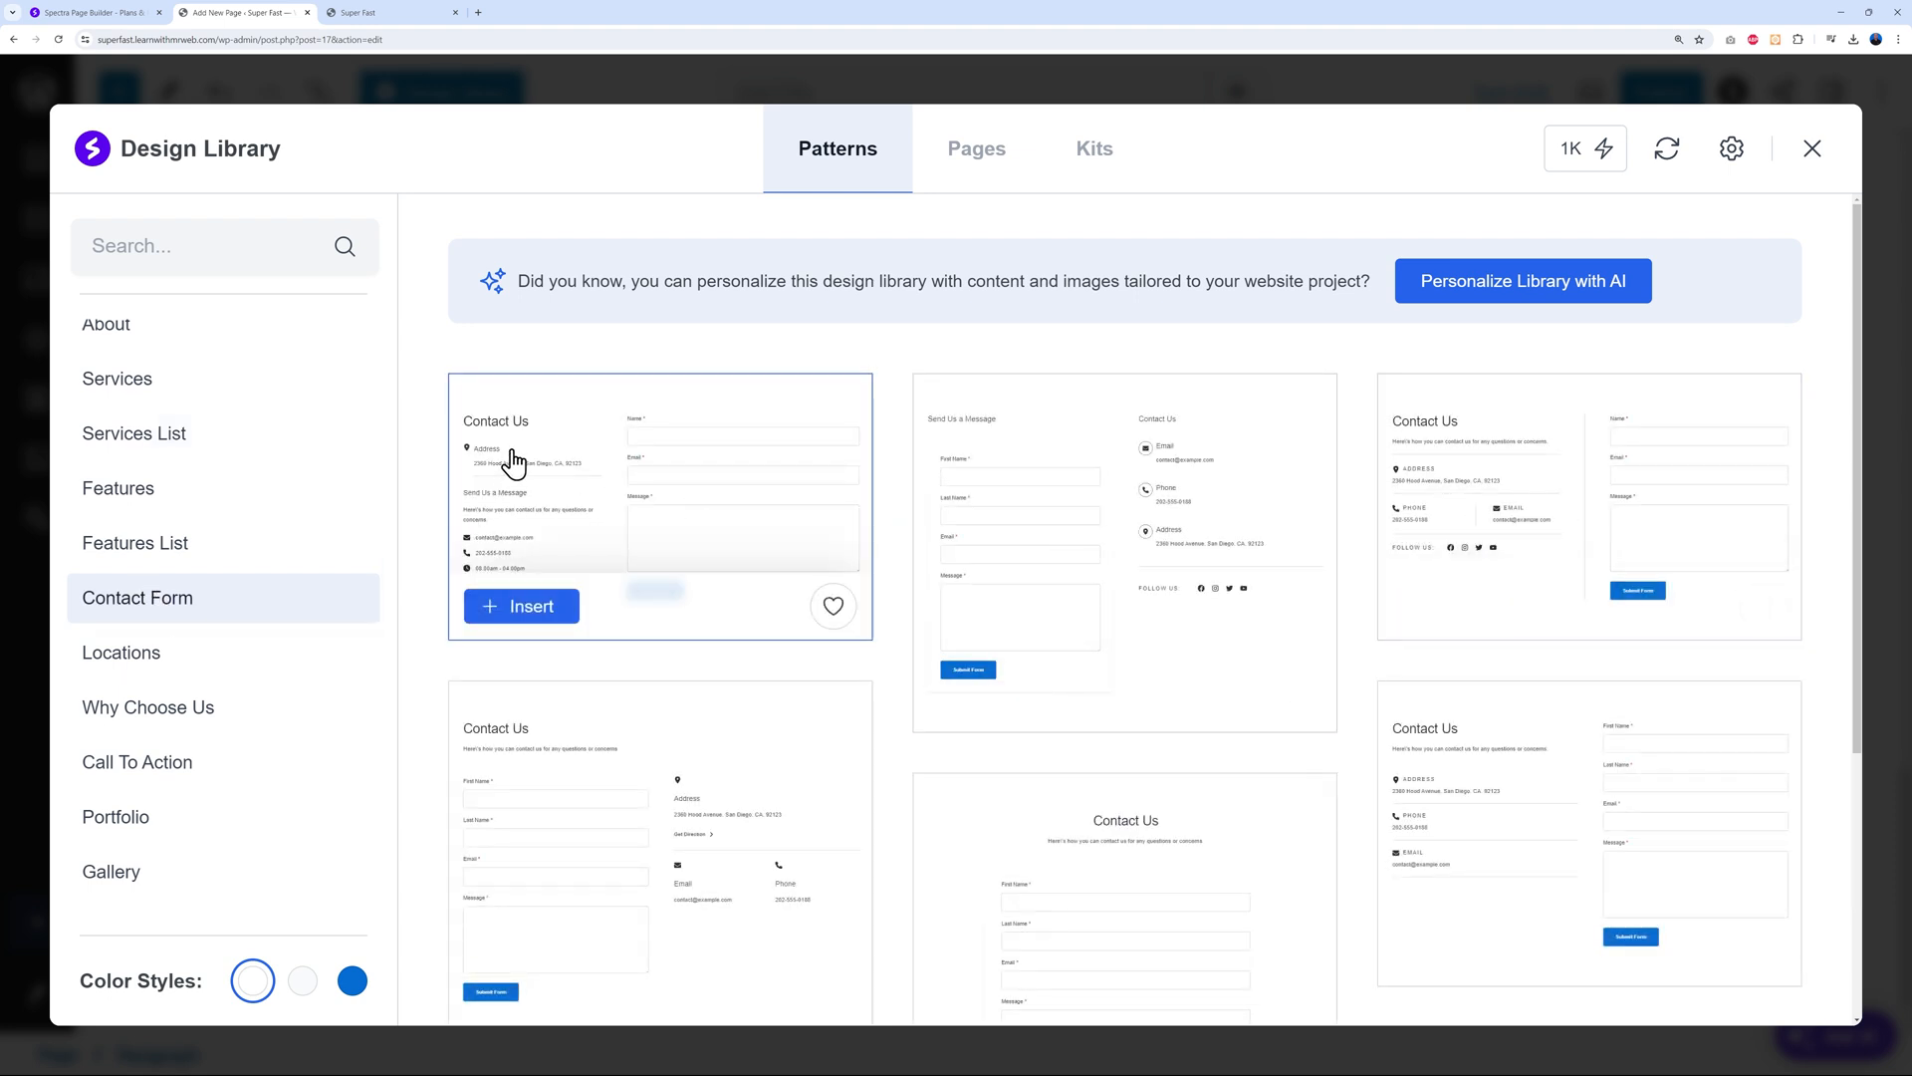
scroll(1504, 567, "down", 1)
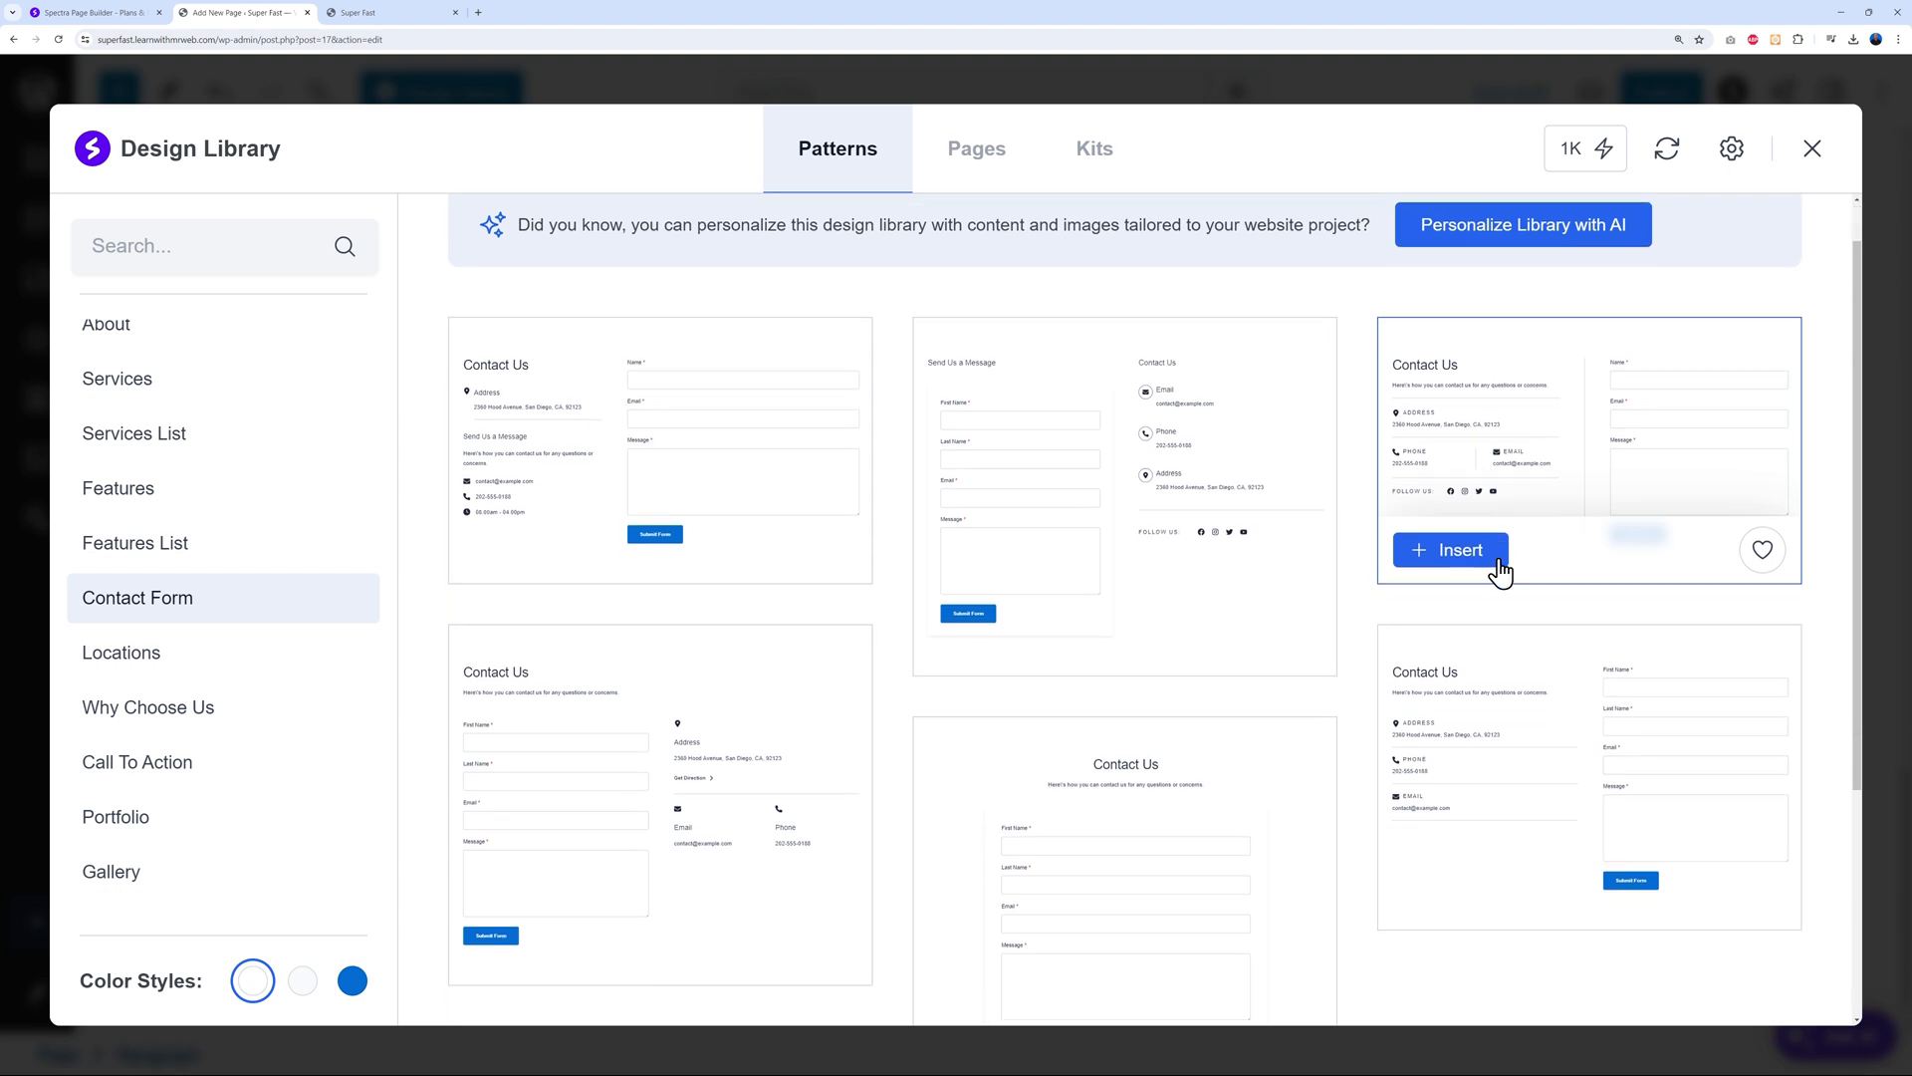
scroll(1501, 570, "down", 1)
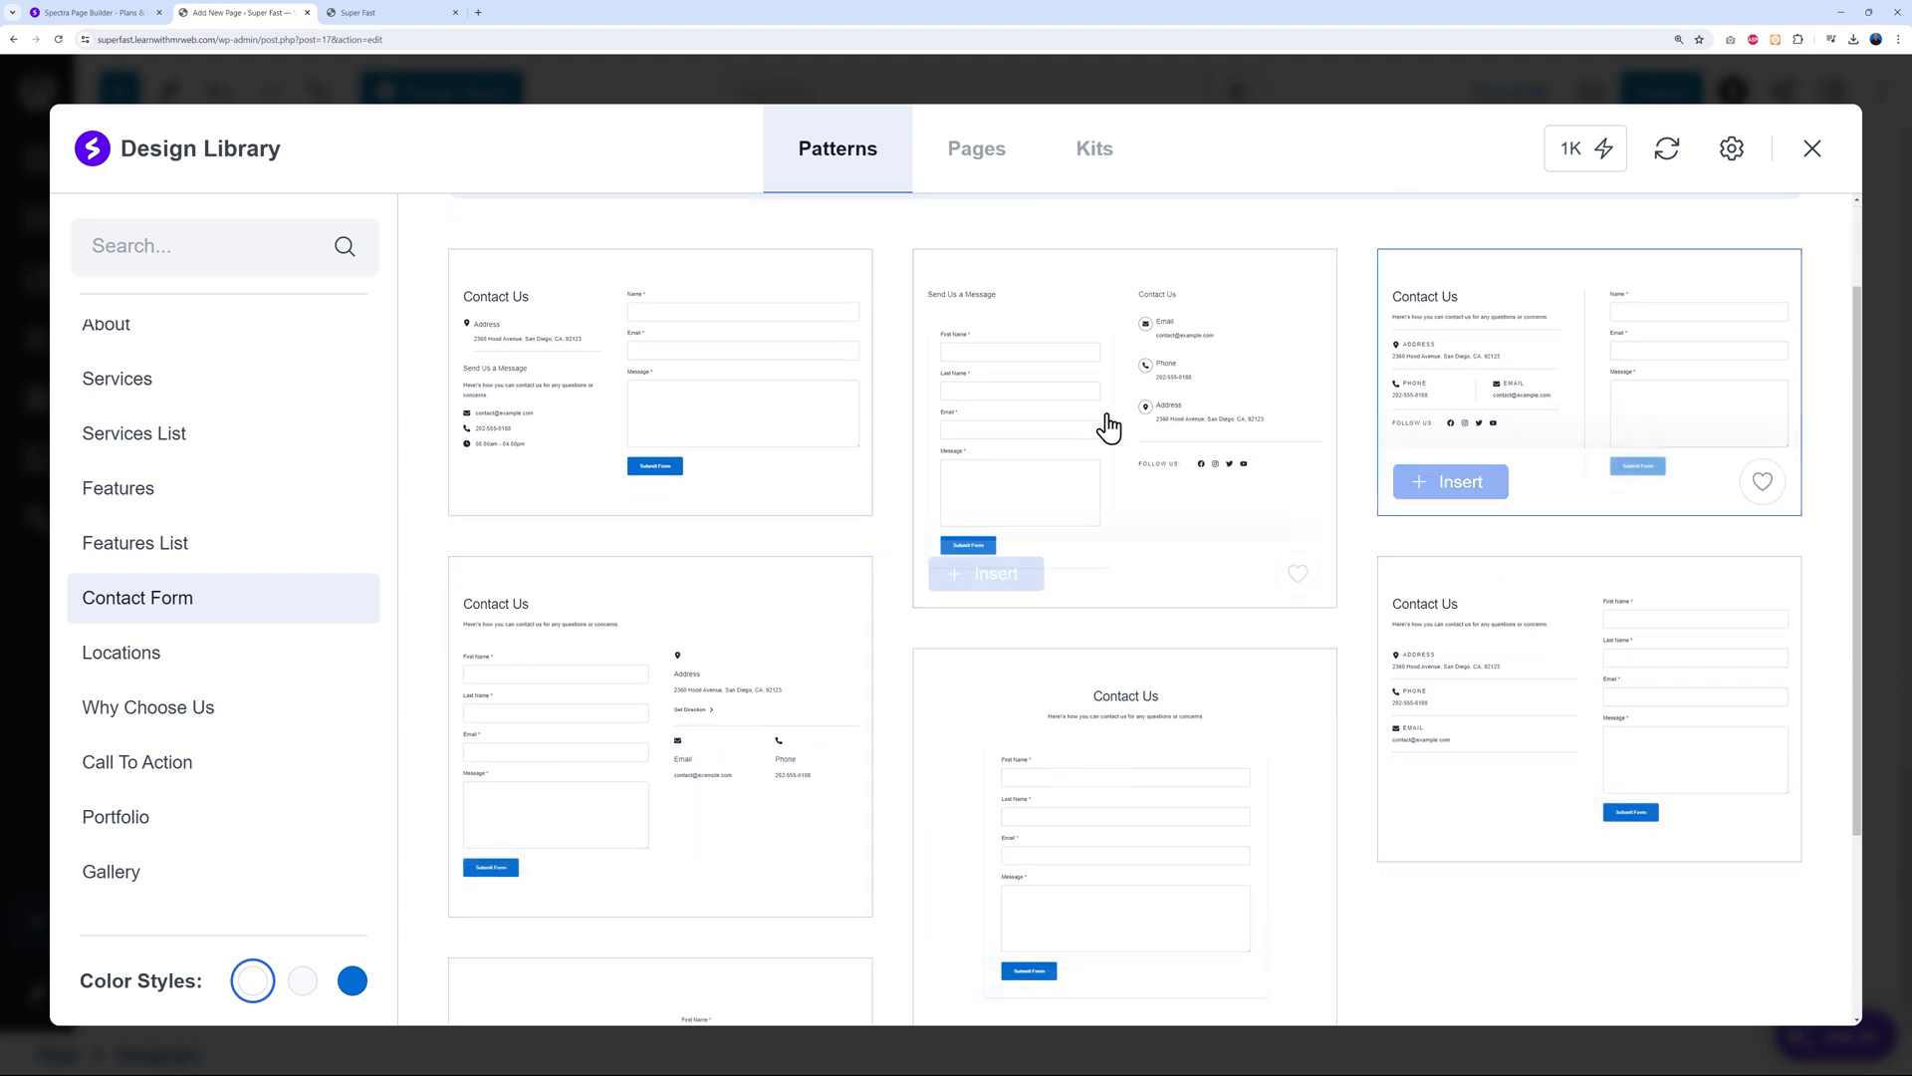
left_click(538, 486)
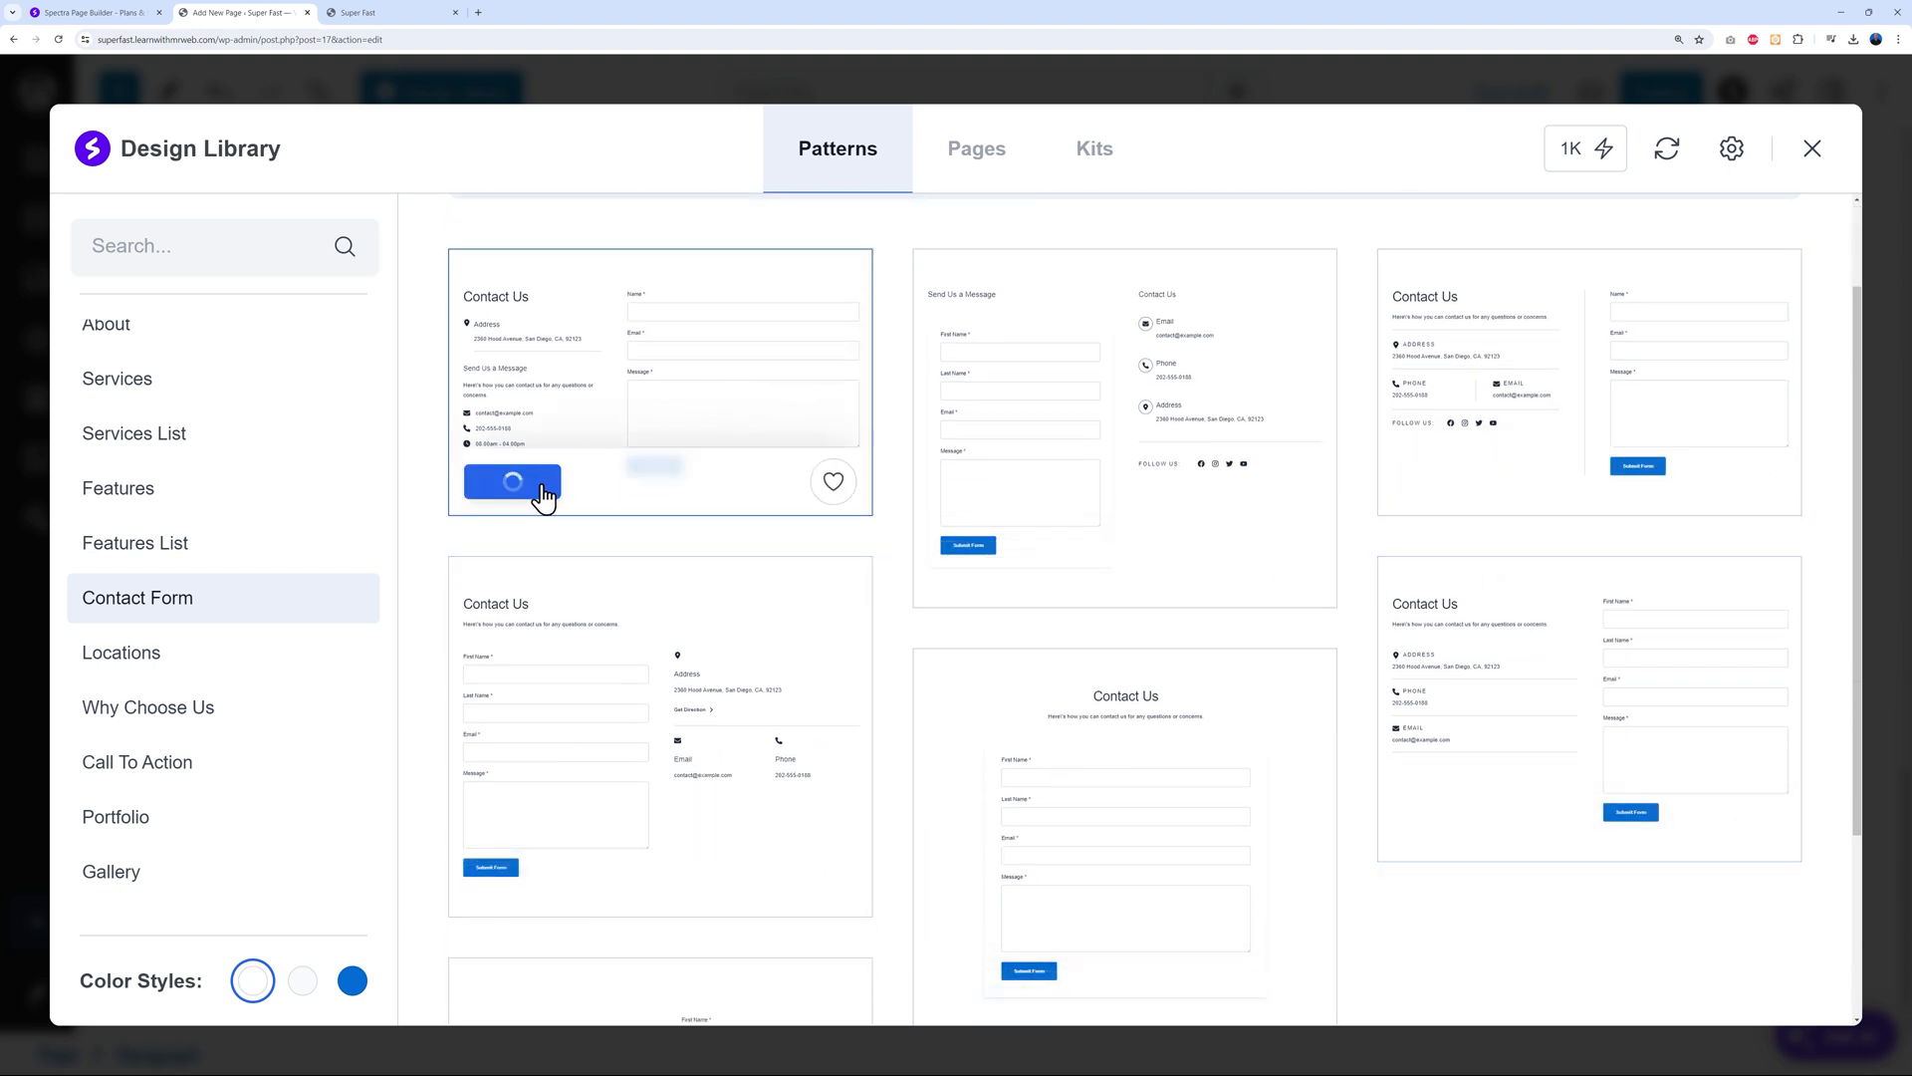
scroll(961, 675, "down", 8)
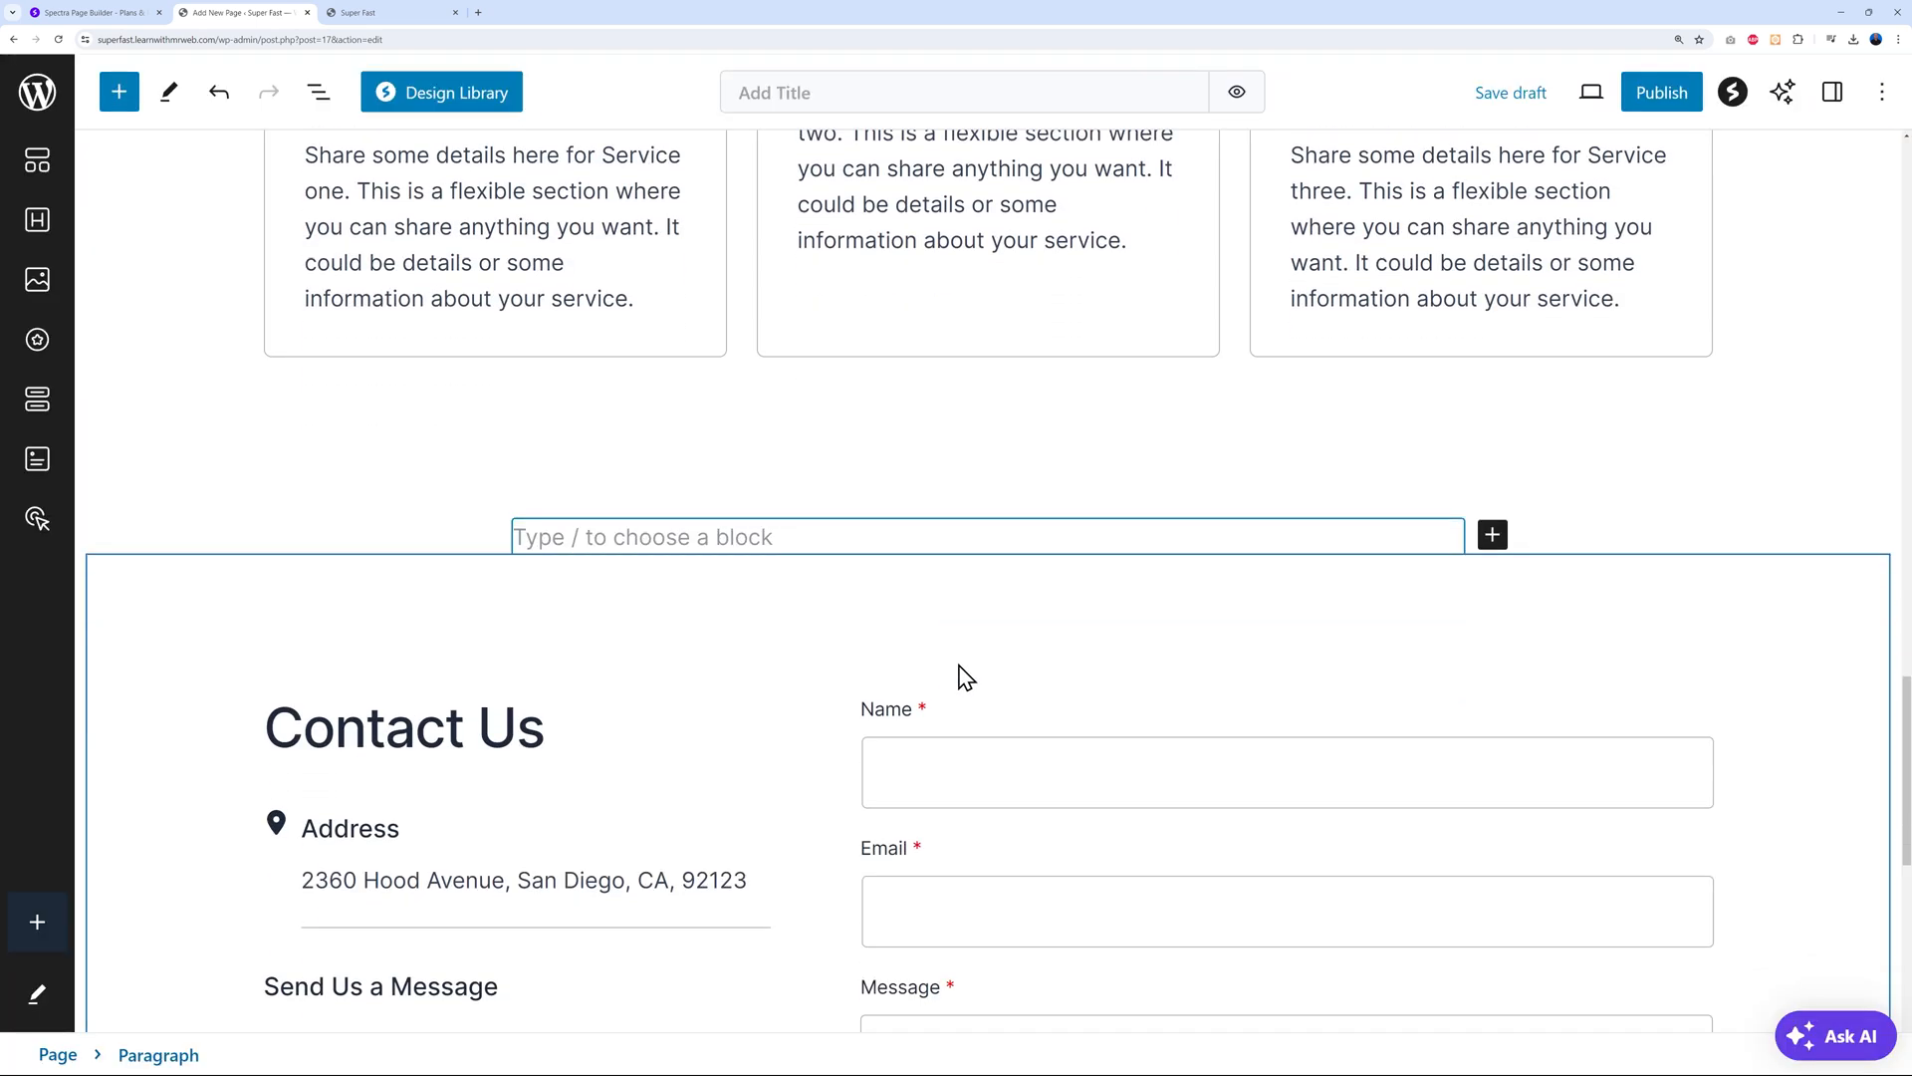
scroll(787, 752, "up", 5)
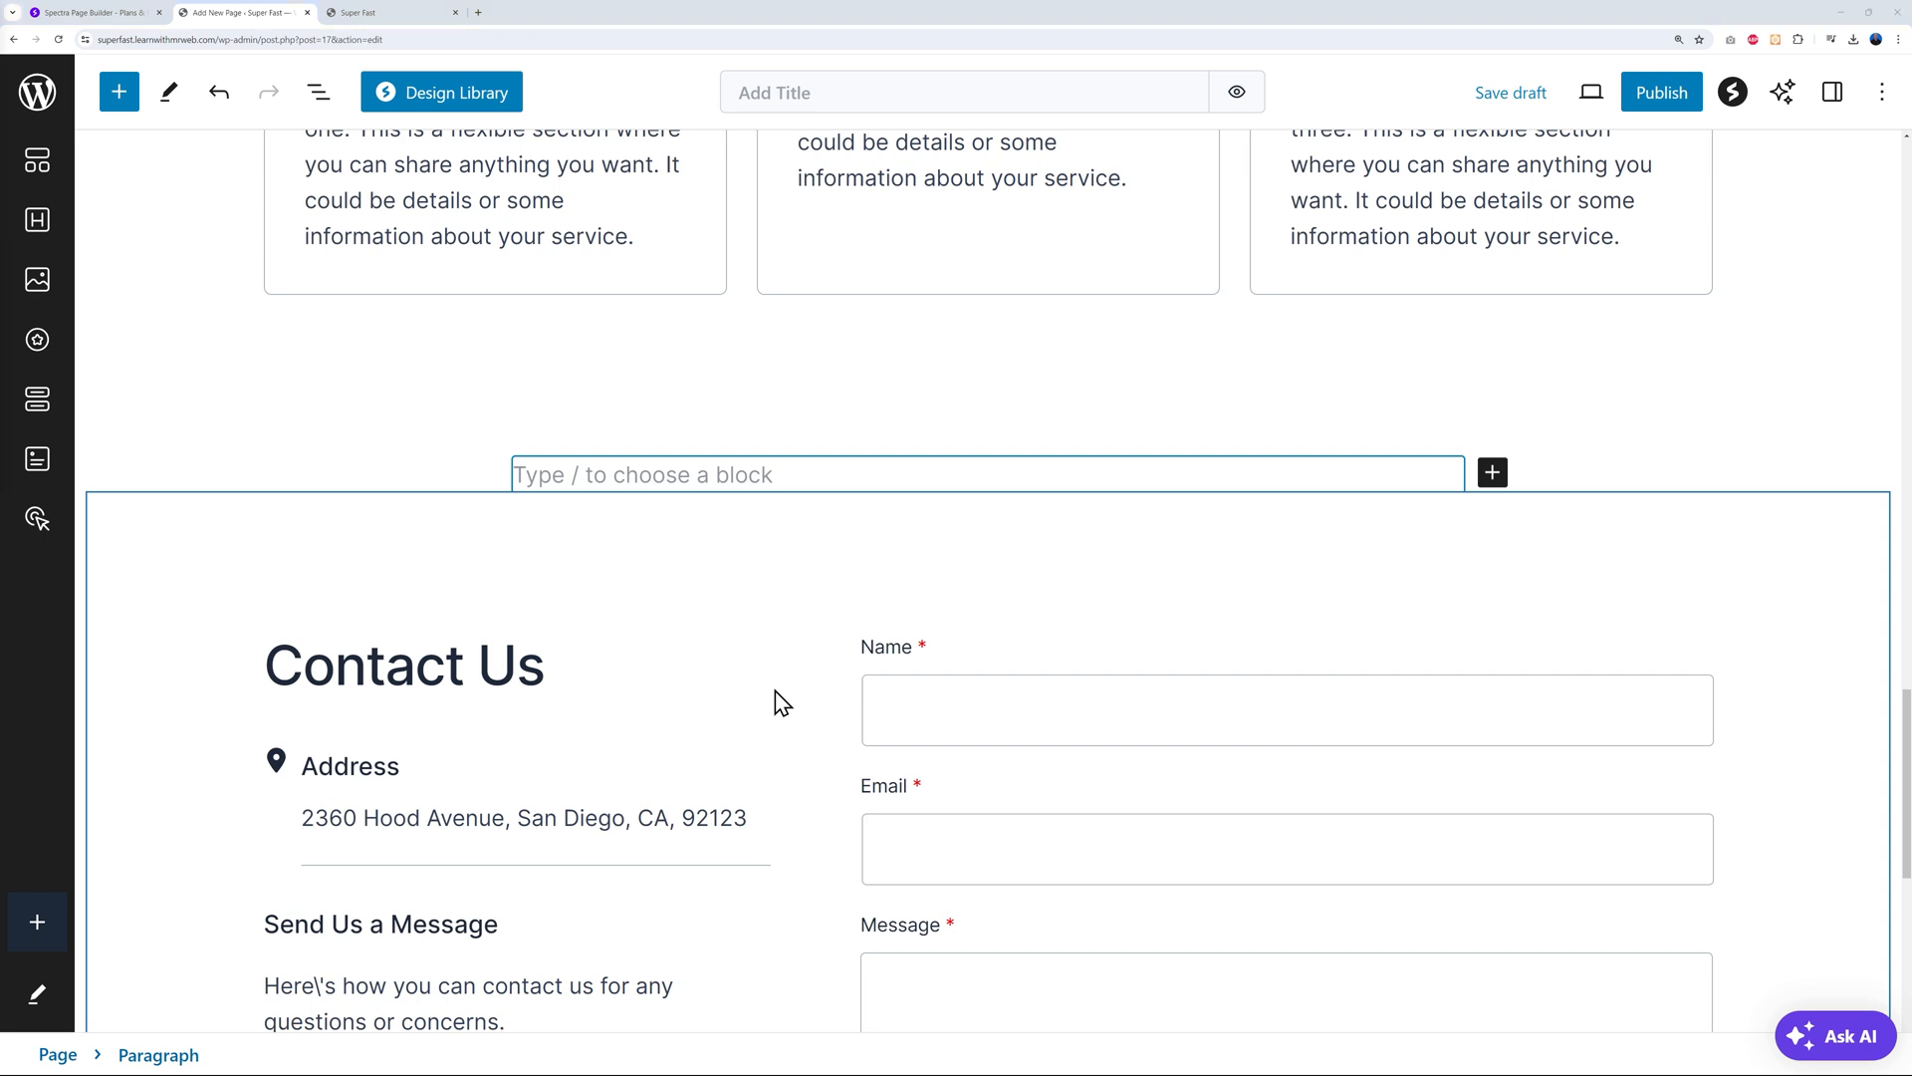
left_click(1673, 91)
Confirm publishing the home page and open its live view in a new tab
left_click(1662, 101)
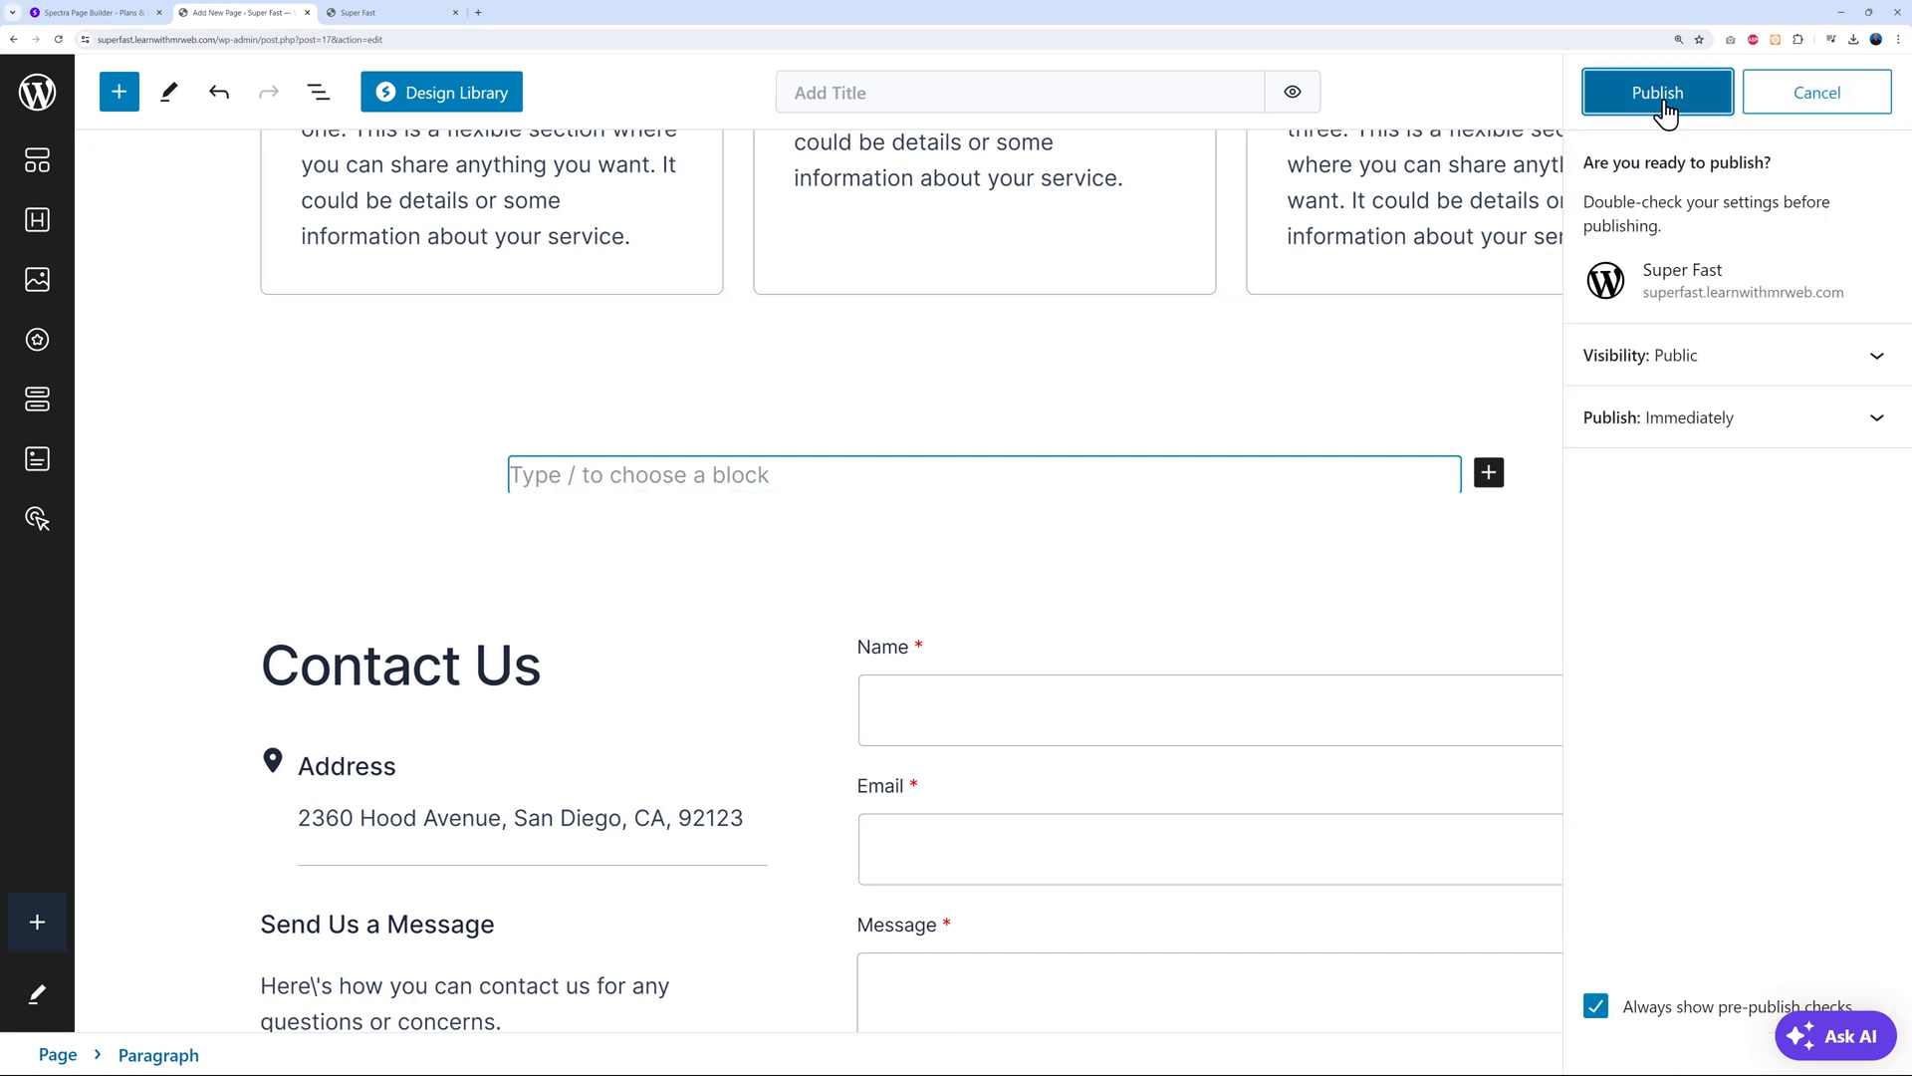
left_click(1869, 92)
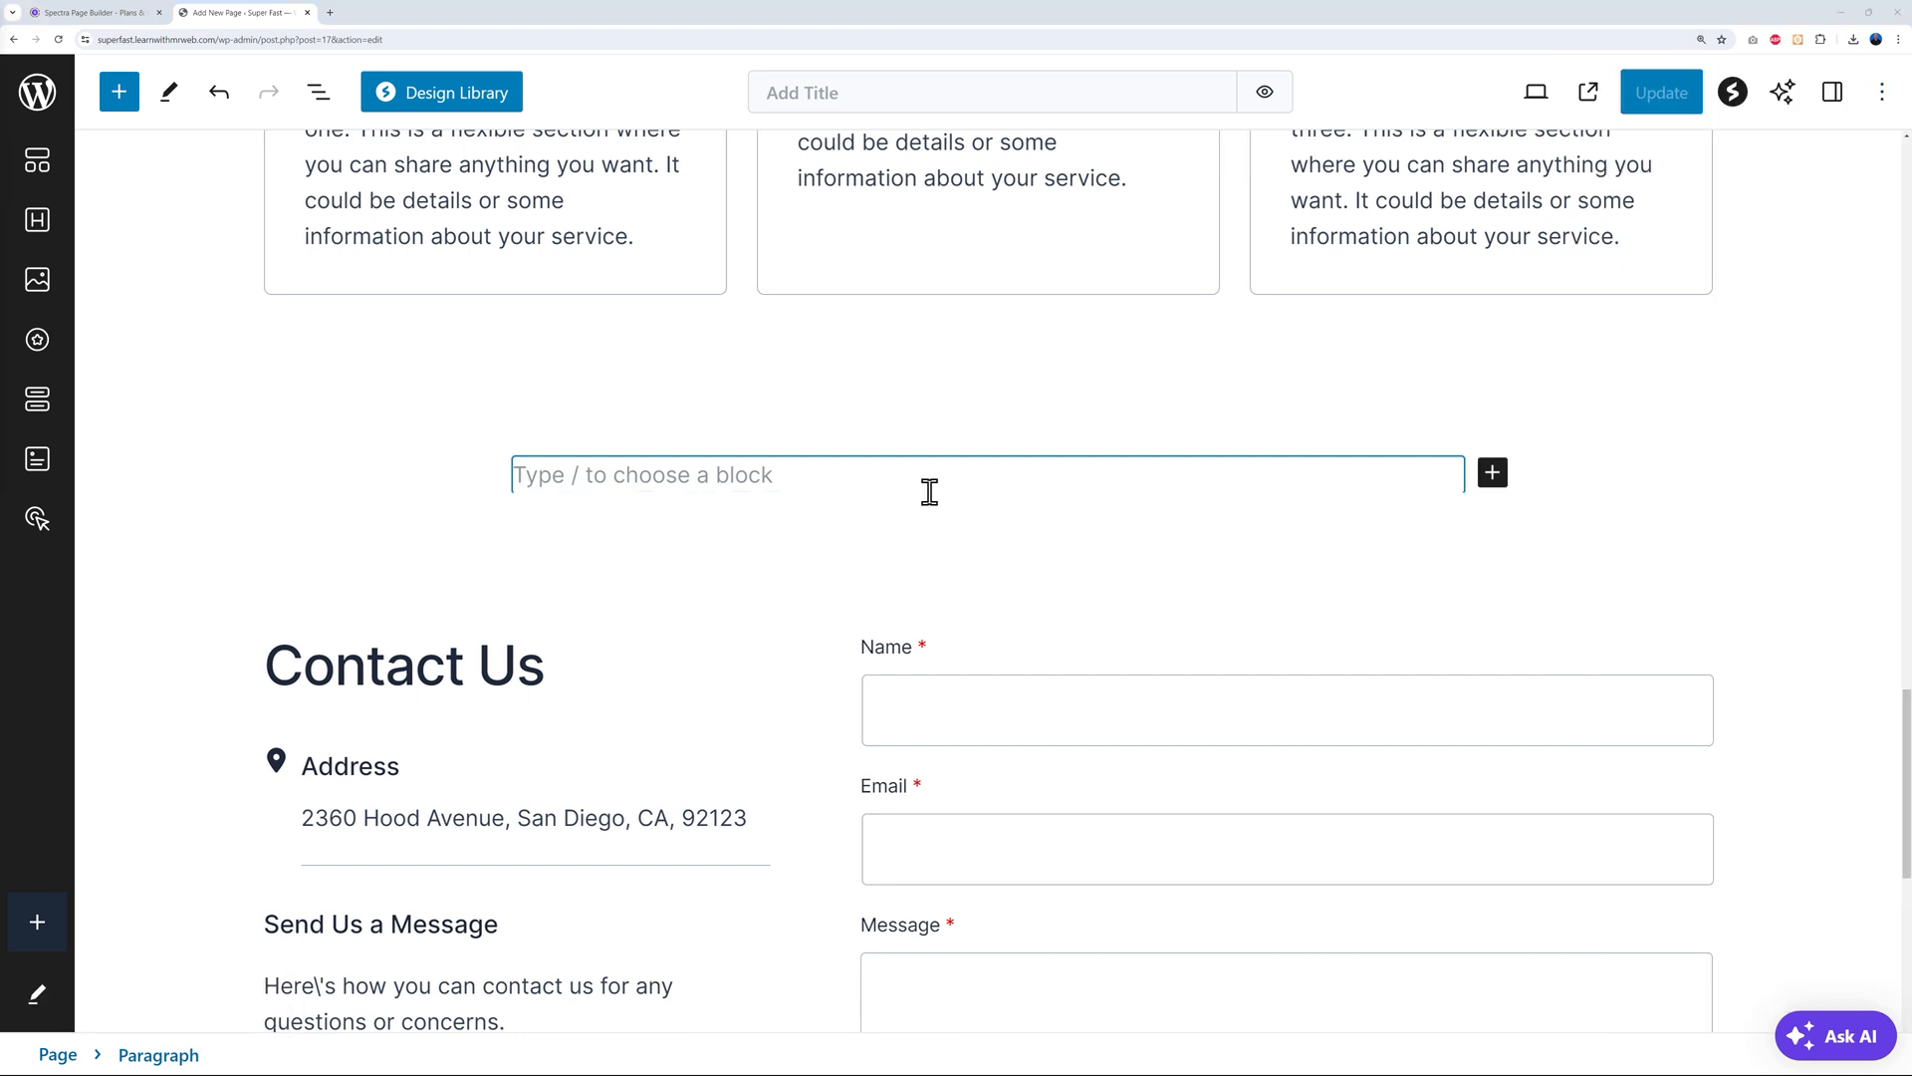
left_click(1590, 93)
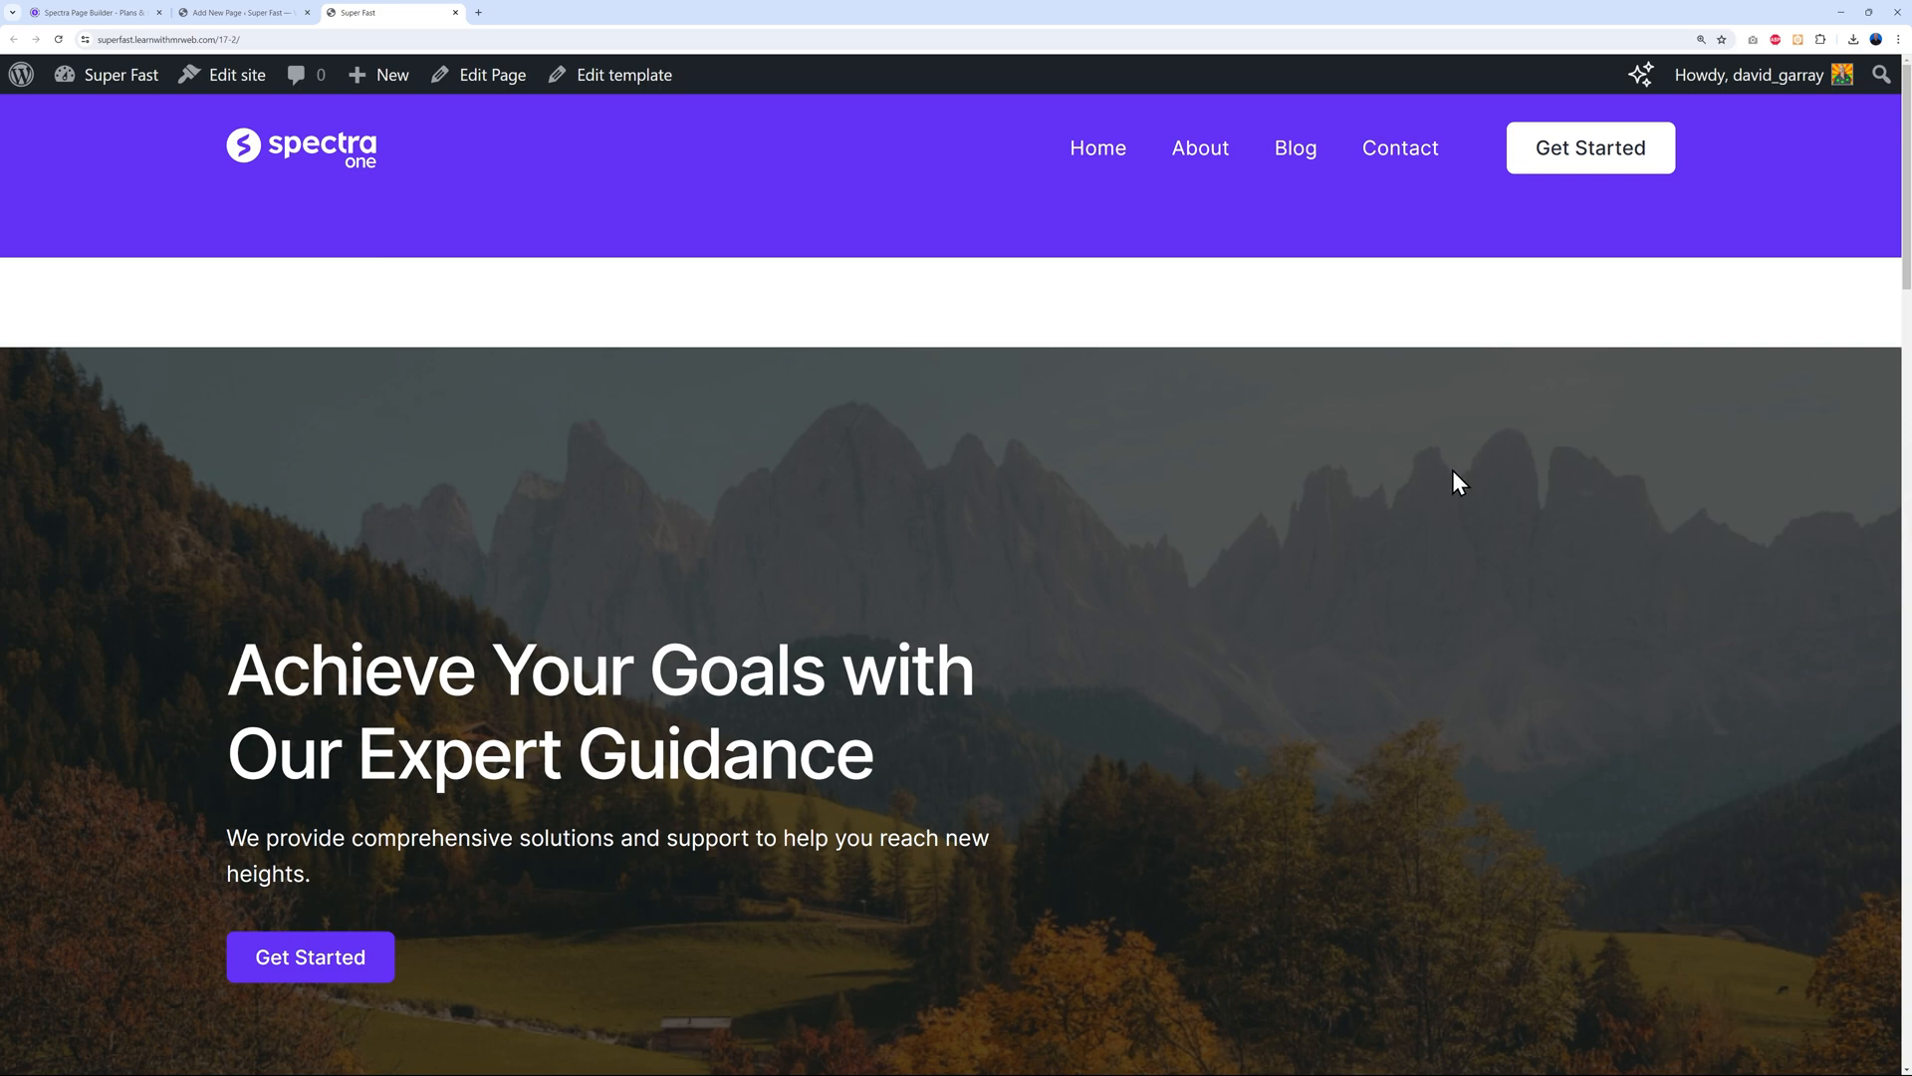
Scroll the live page from the mountain hero down to the footer and back, then return to the editor
scroll(1683, 631, "down", 10)
scroll(1753, 638, "down", 15)
scroll(1750, 643, "down", 3)
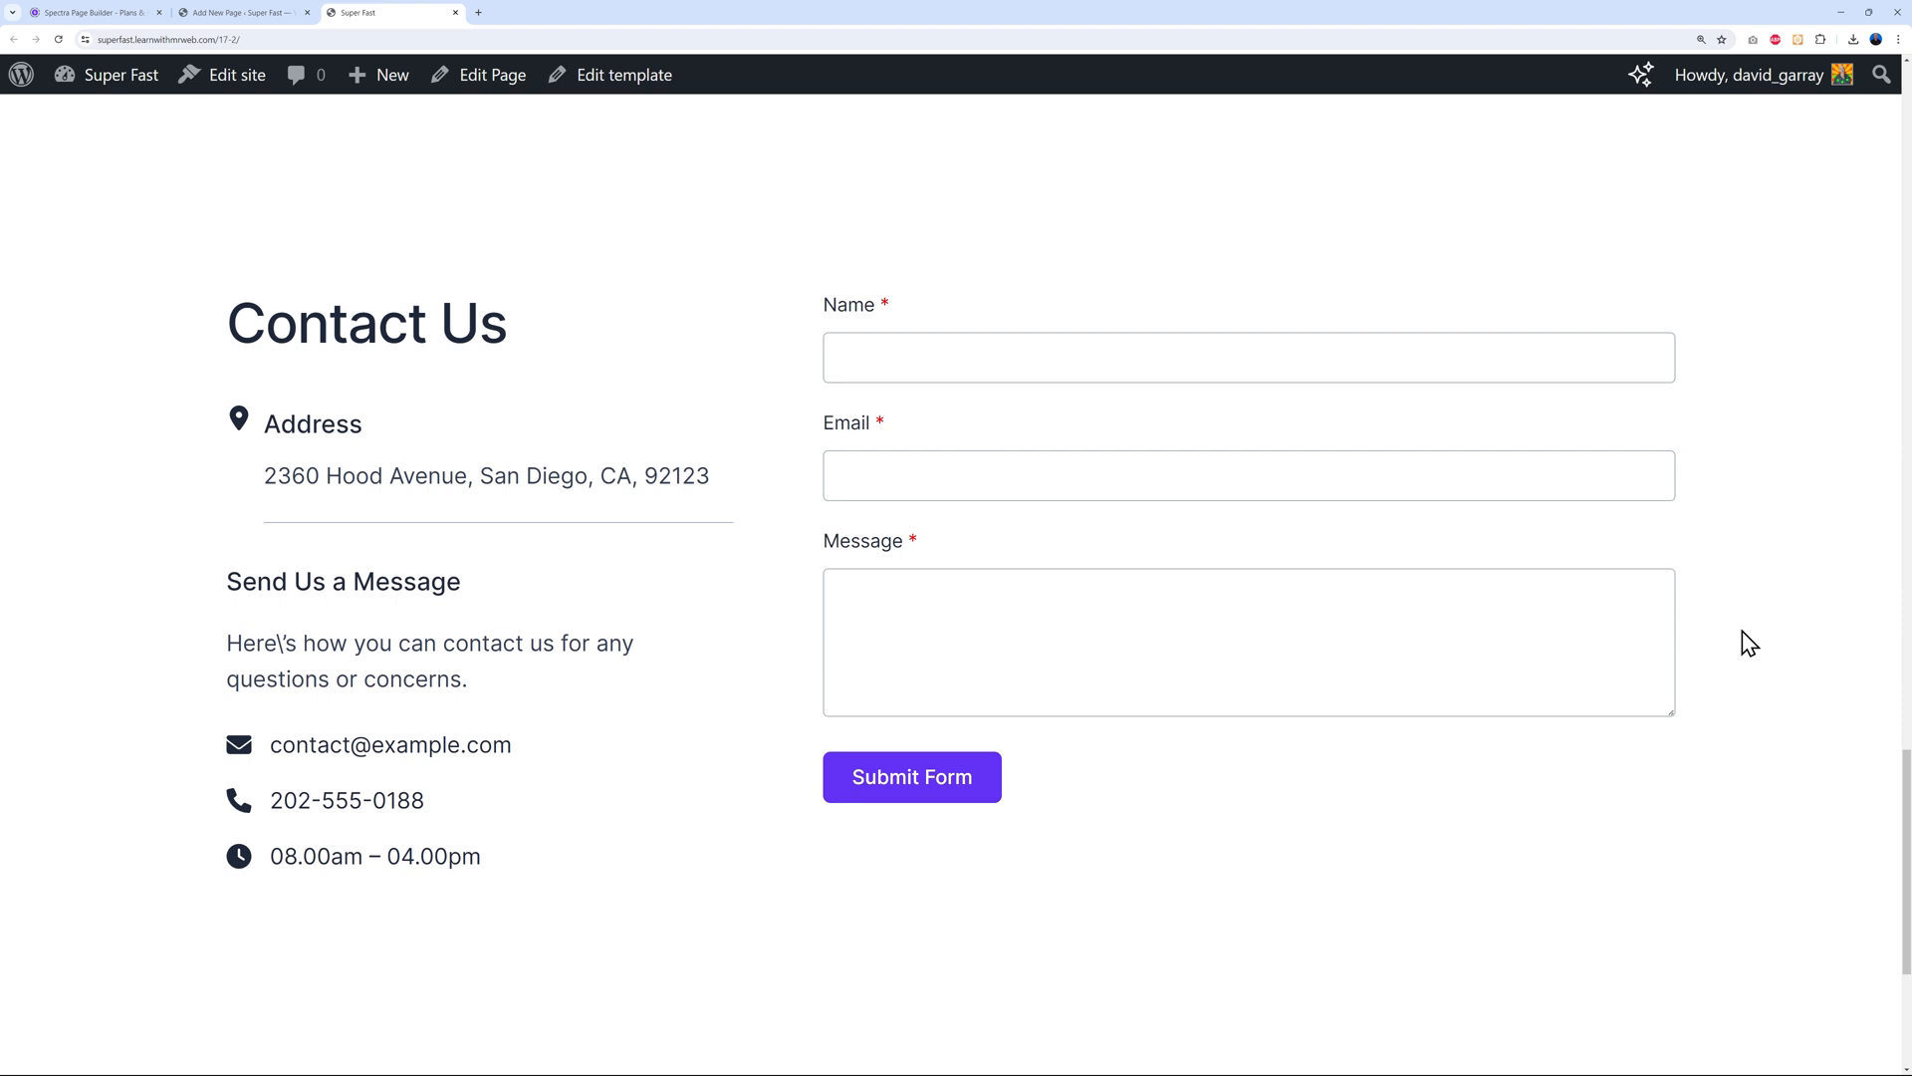
scroll(1750, 642, "down", 4)
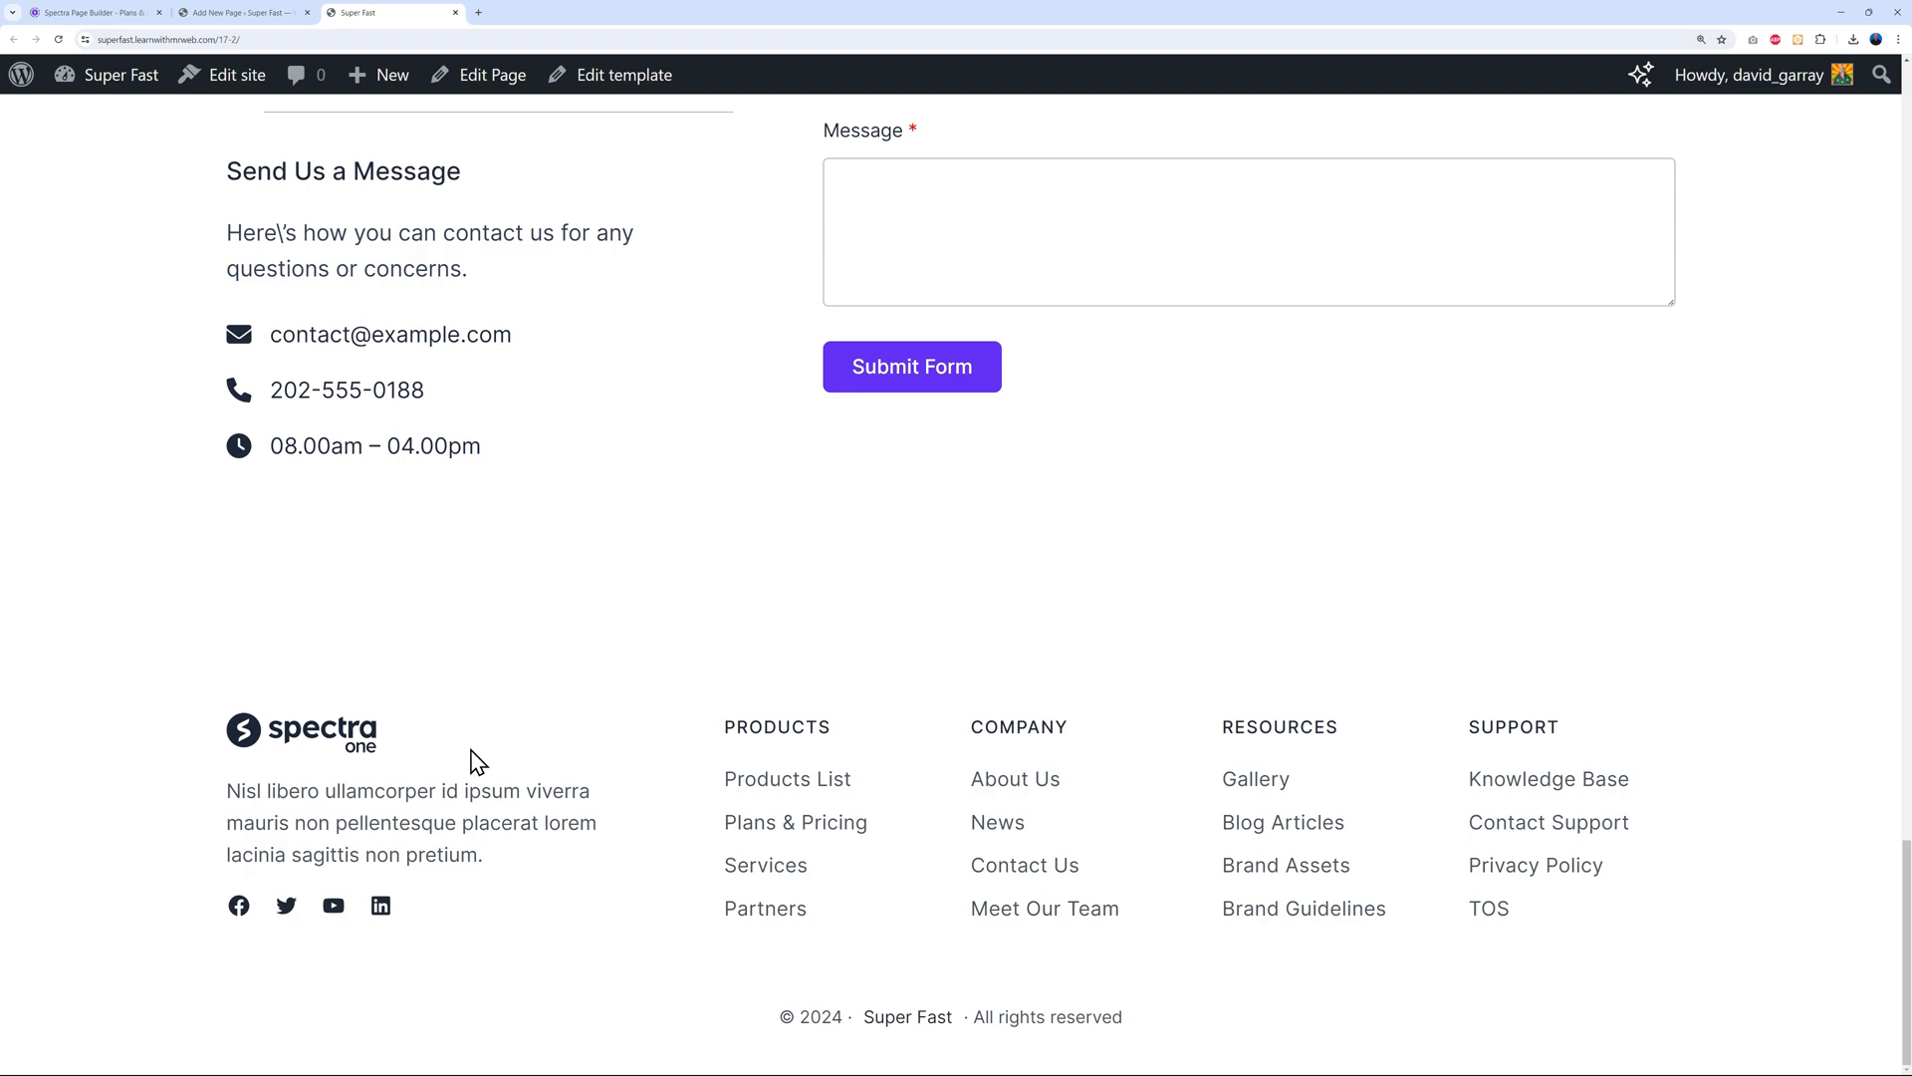
scroll(1859, 679, "up", 20)
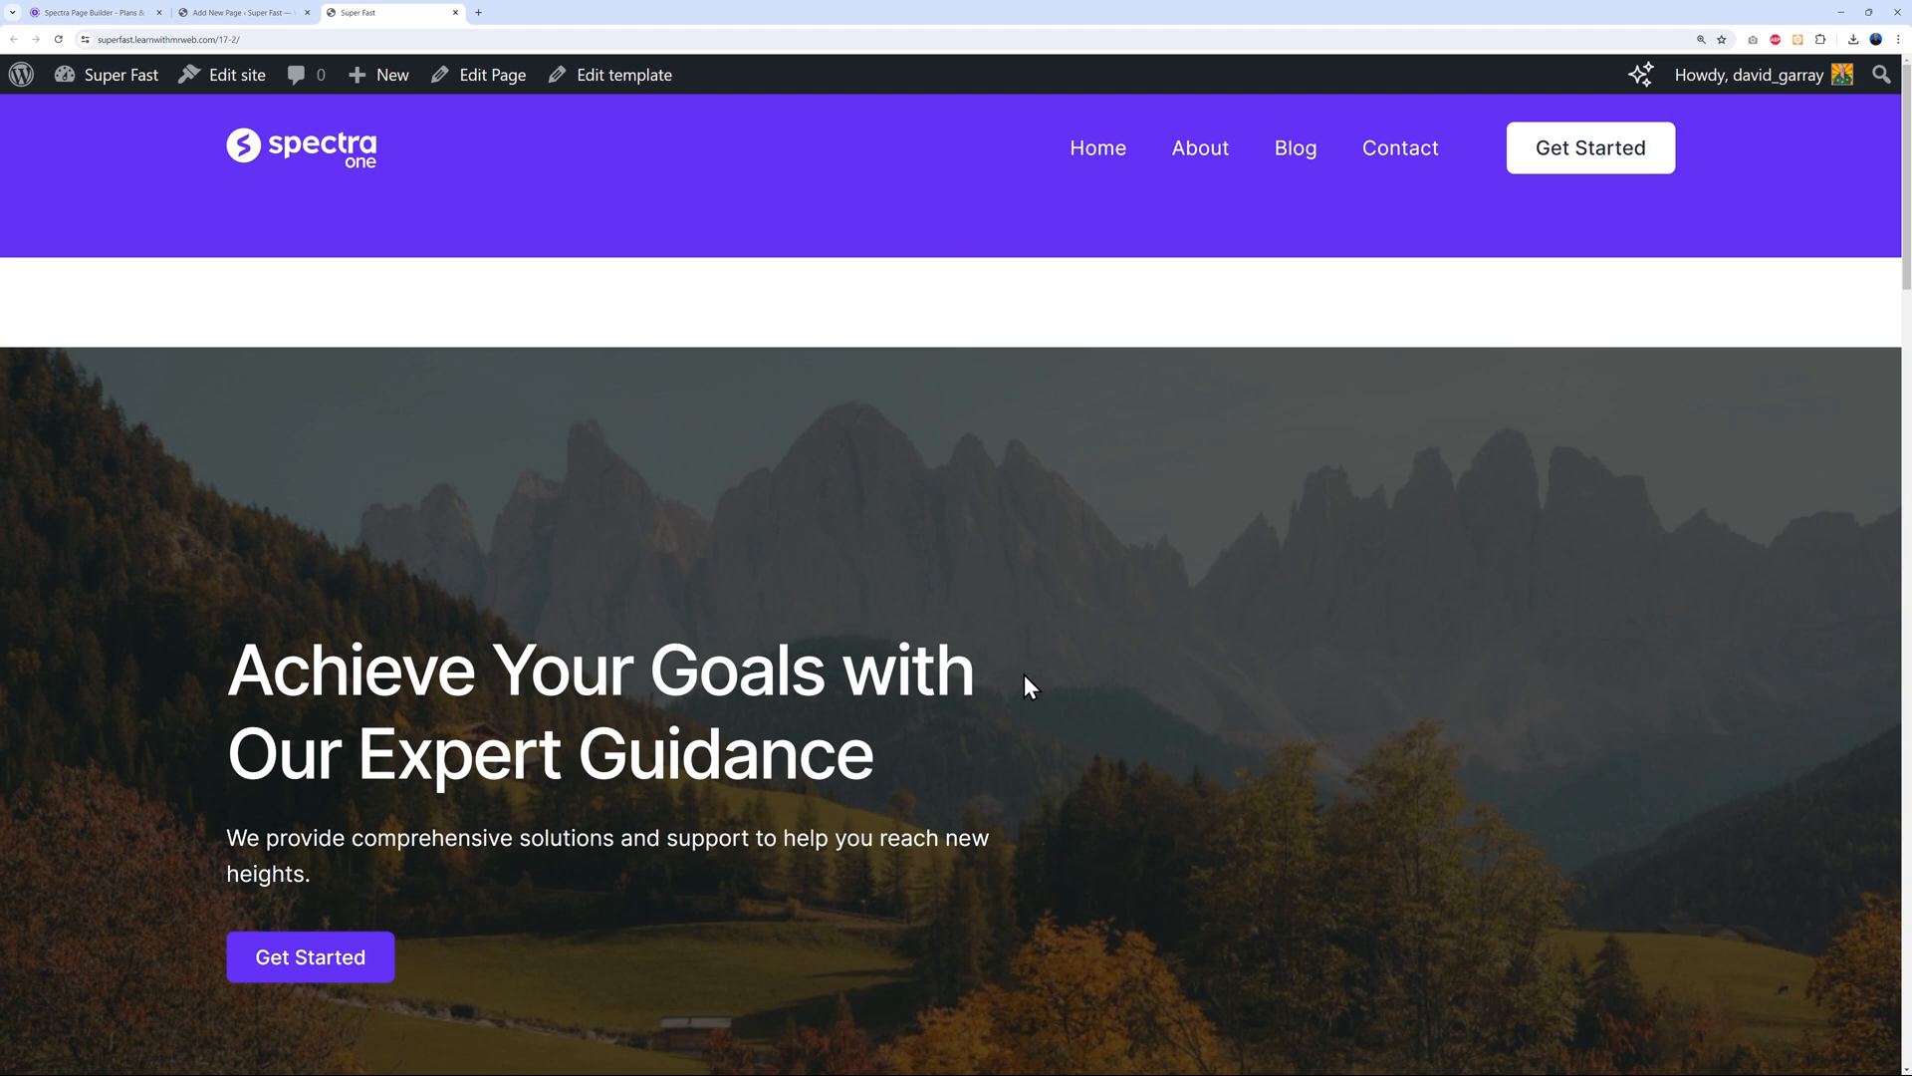
left_click(243, 12)
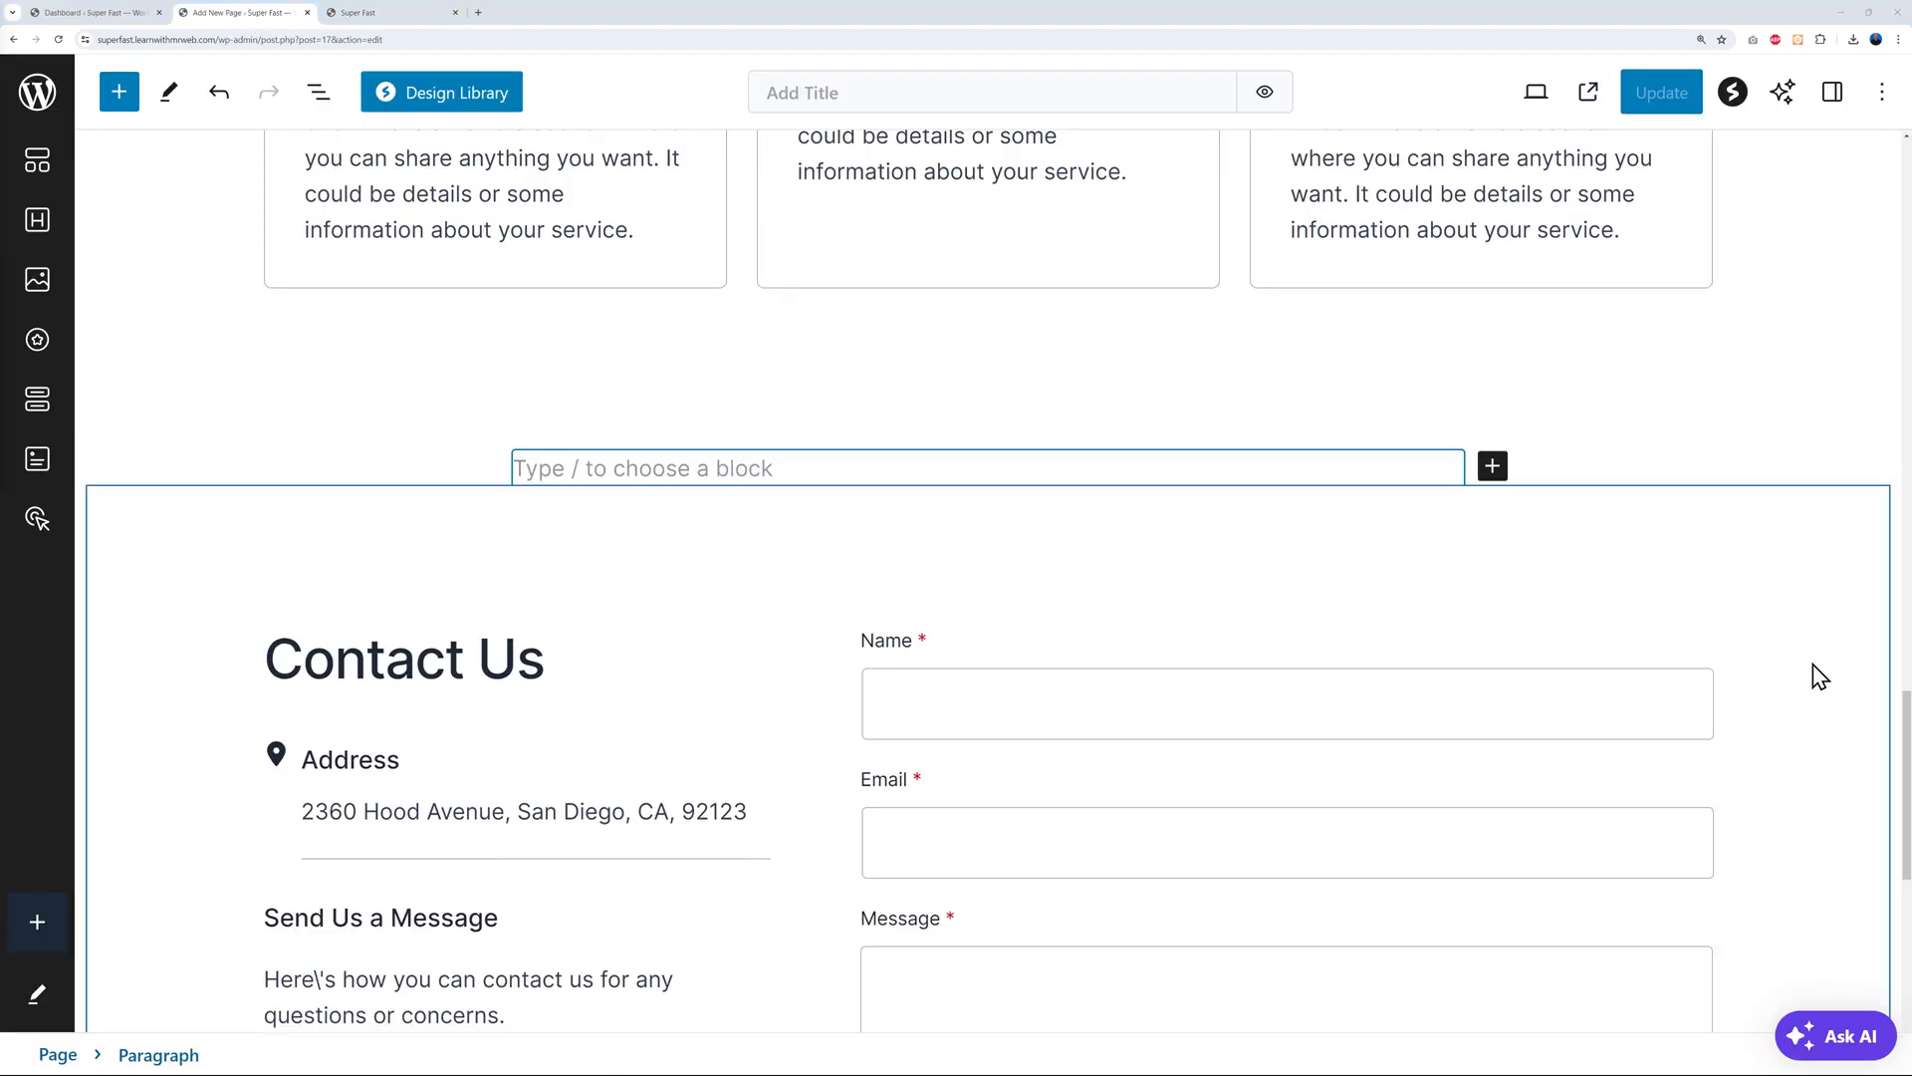
Select the hero's Info Box heading and browse its title, description and spacing Style options
scroll(1832, 714, "up", 15)
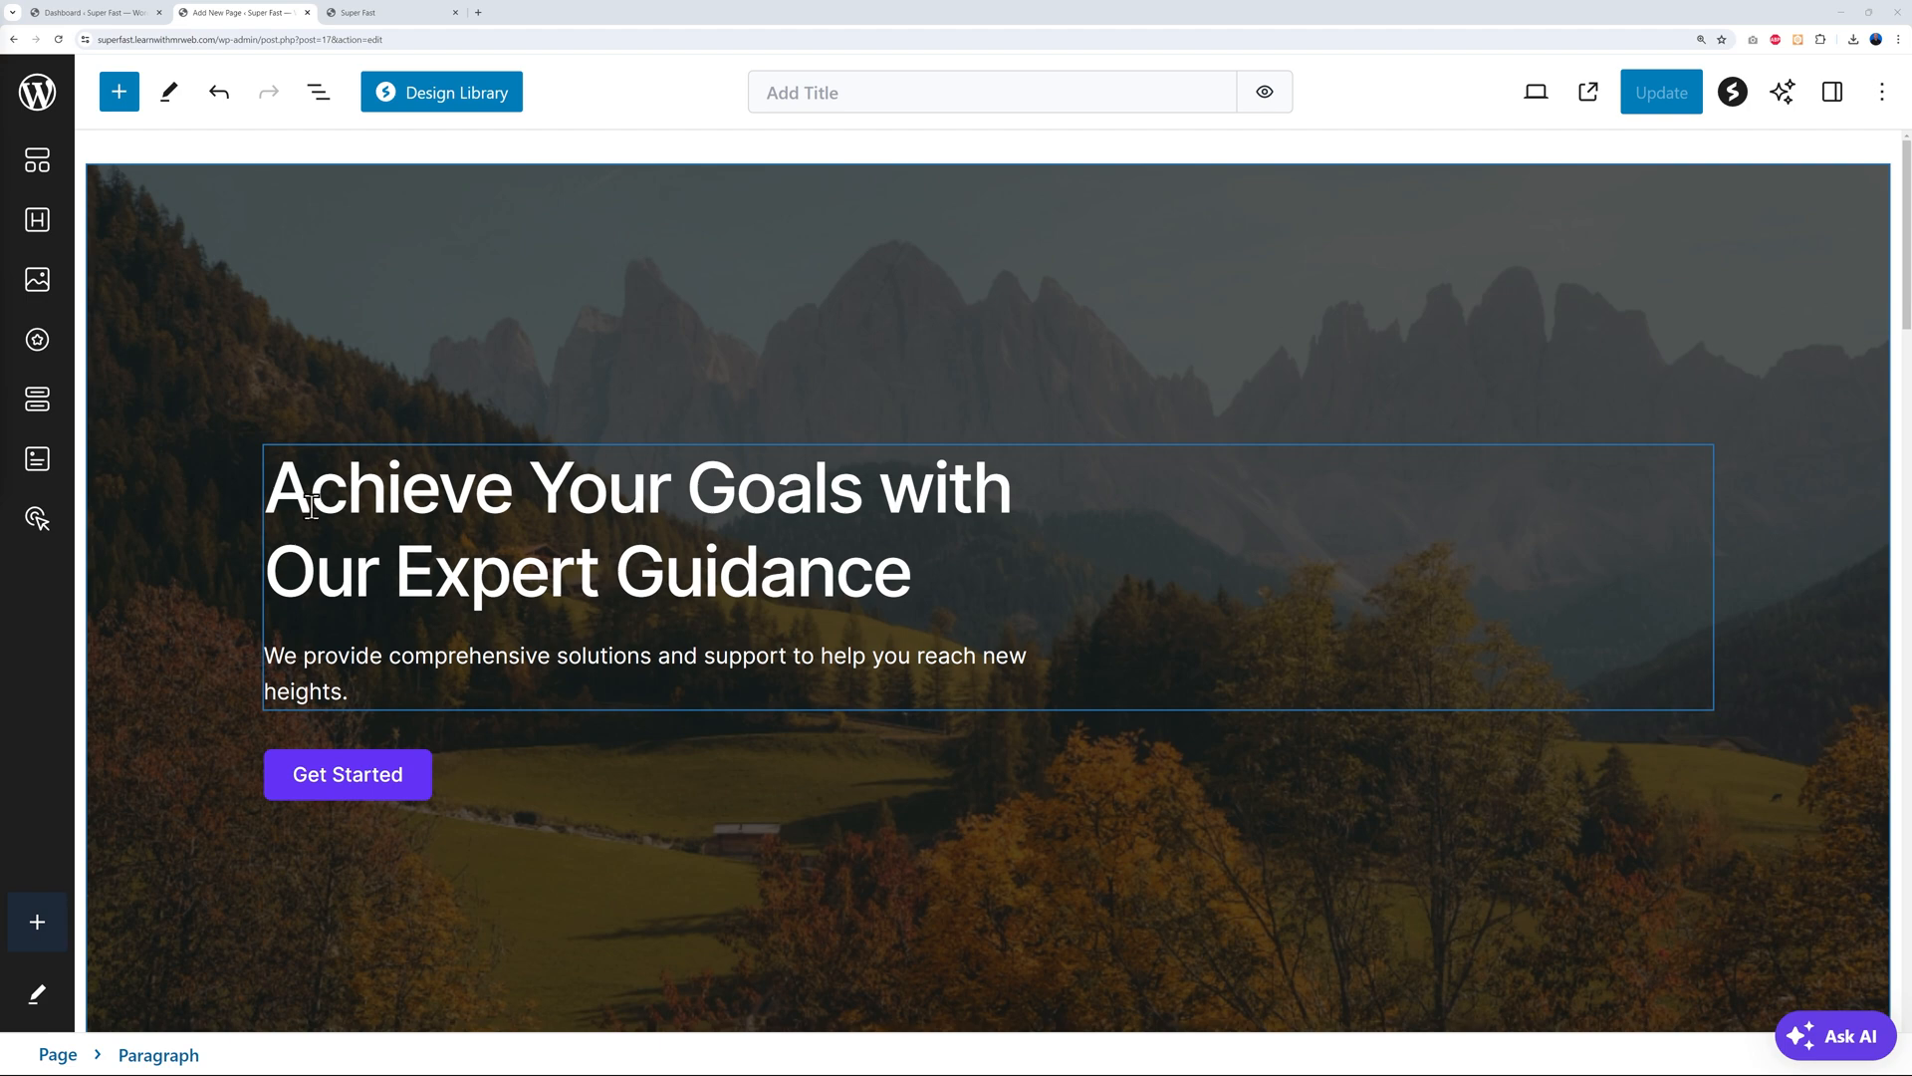
left_click(282, 491)
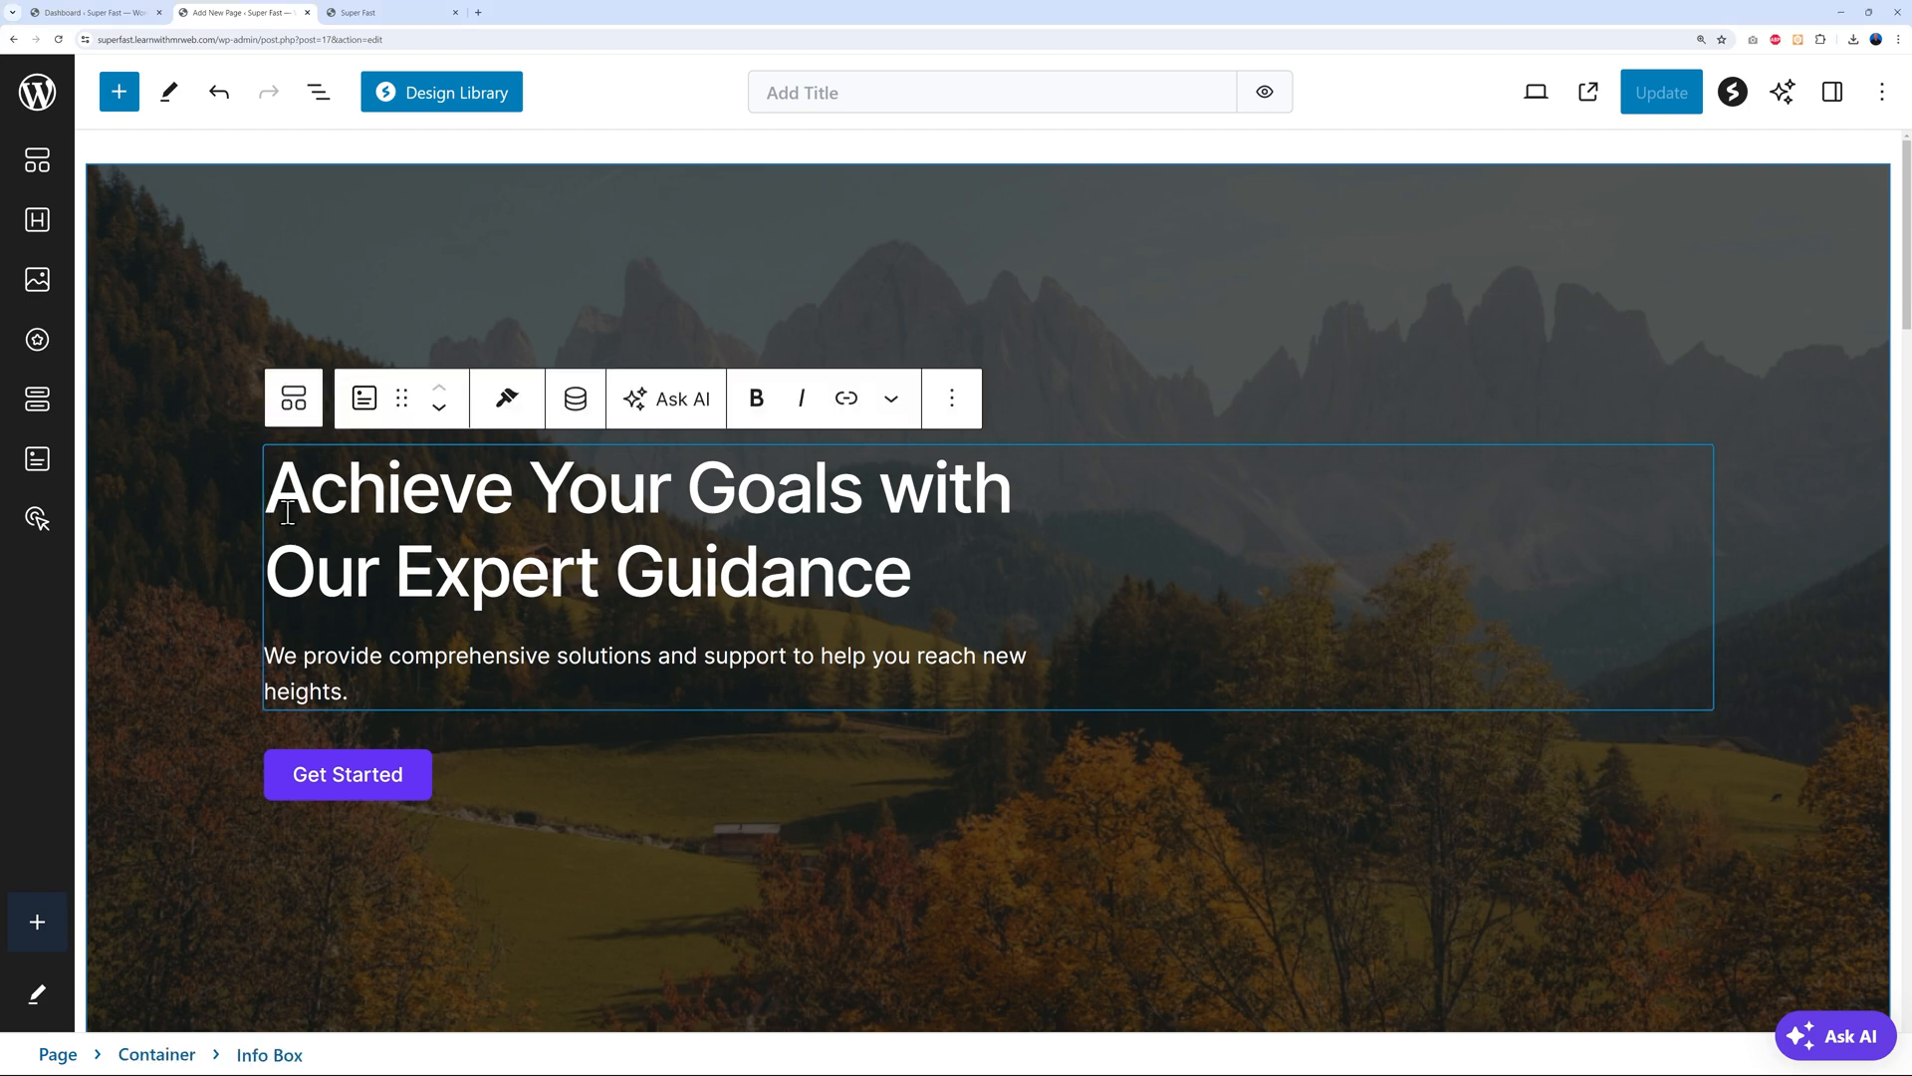
left_click(1832, 92)
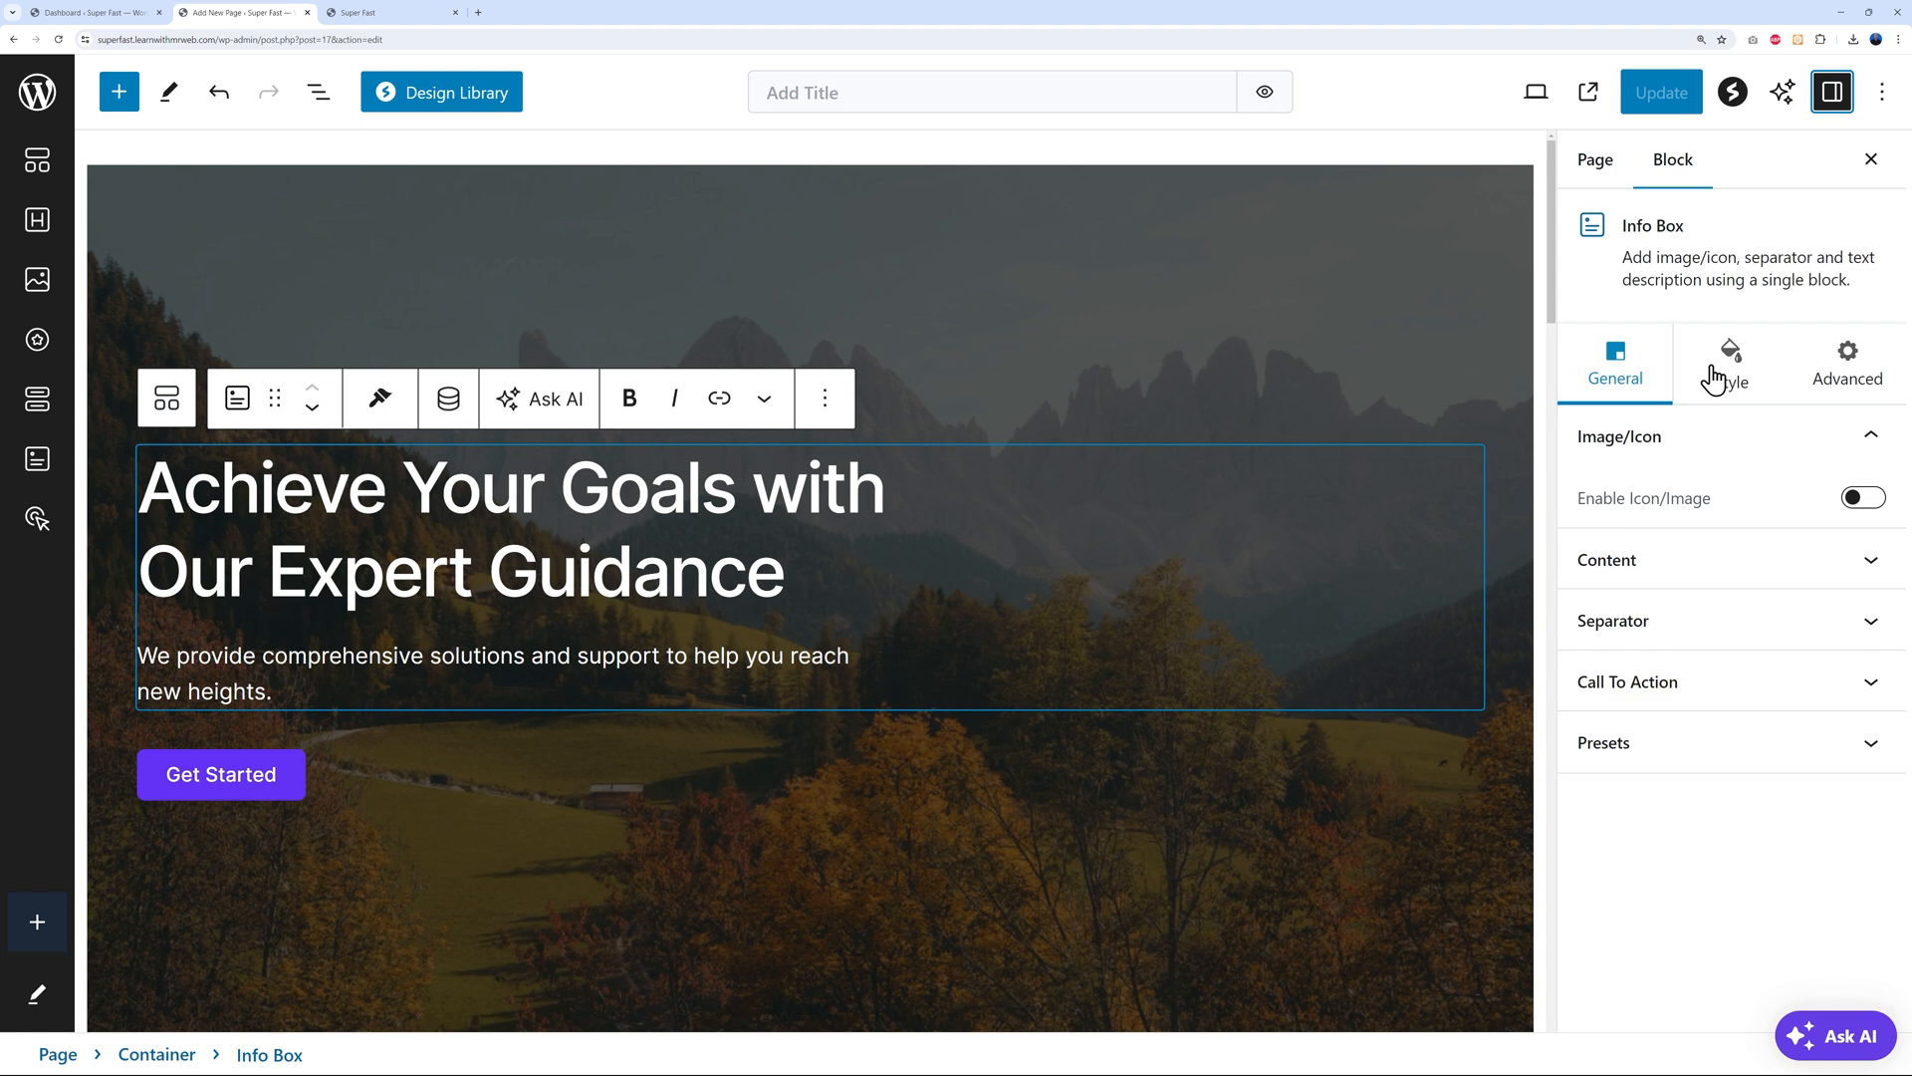
left_click(1719, 374)
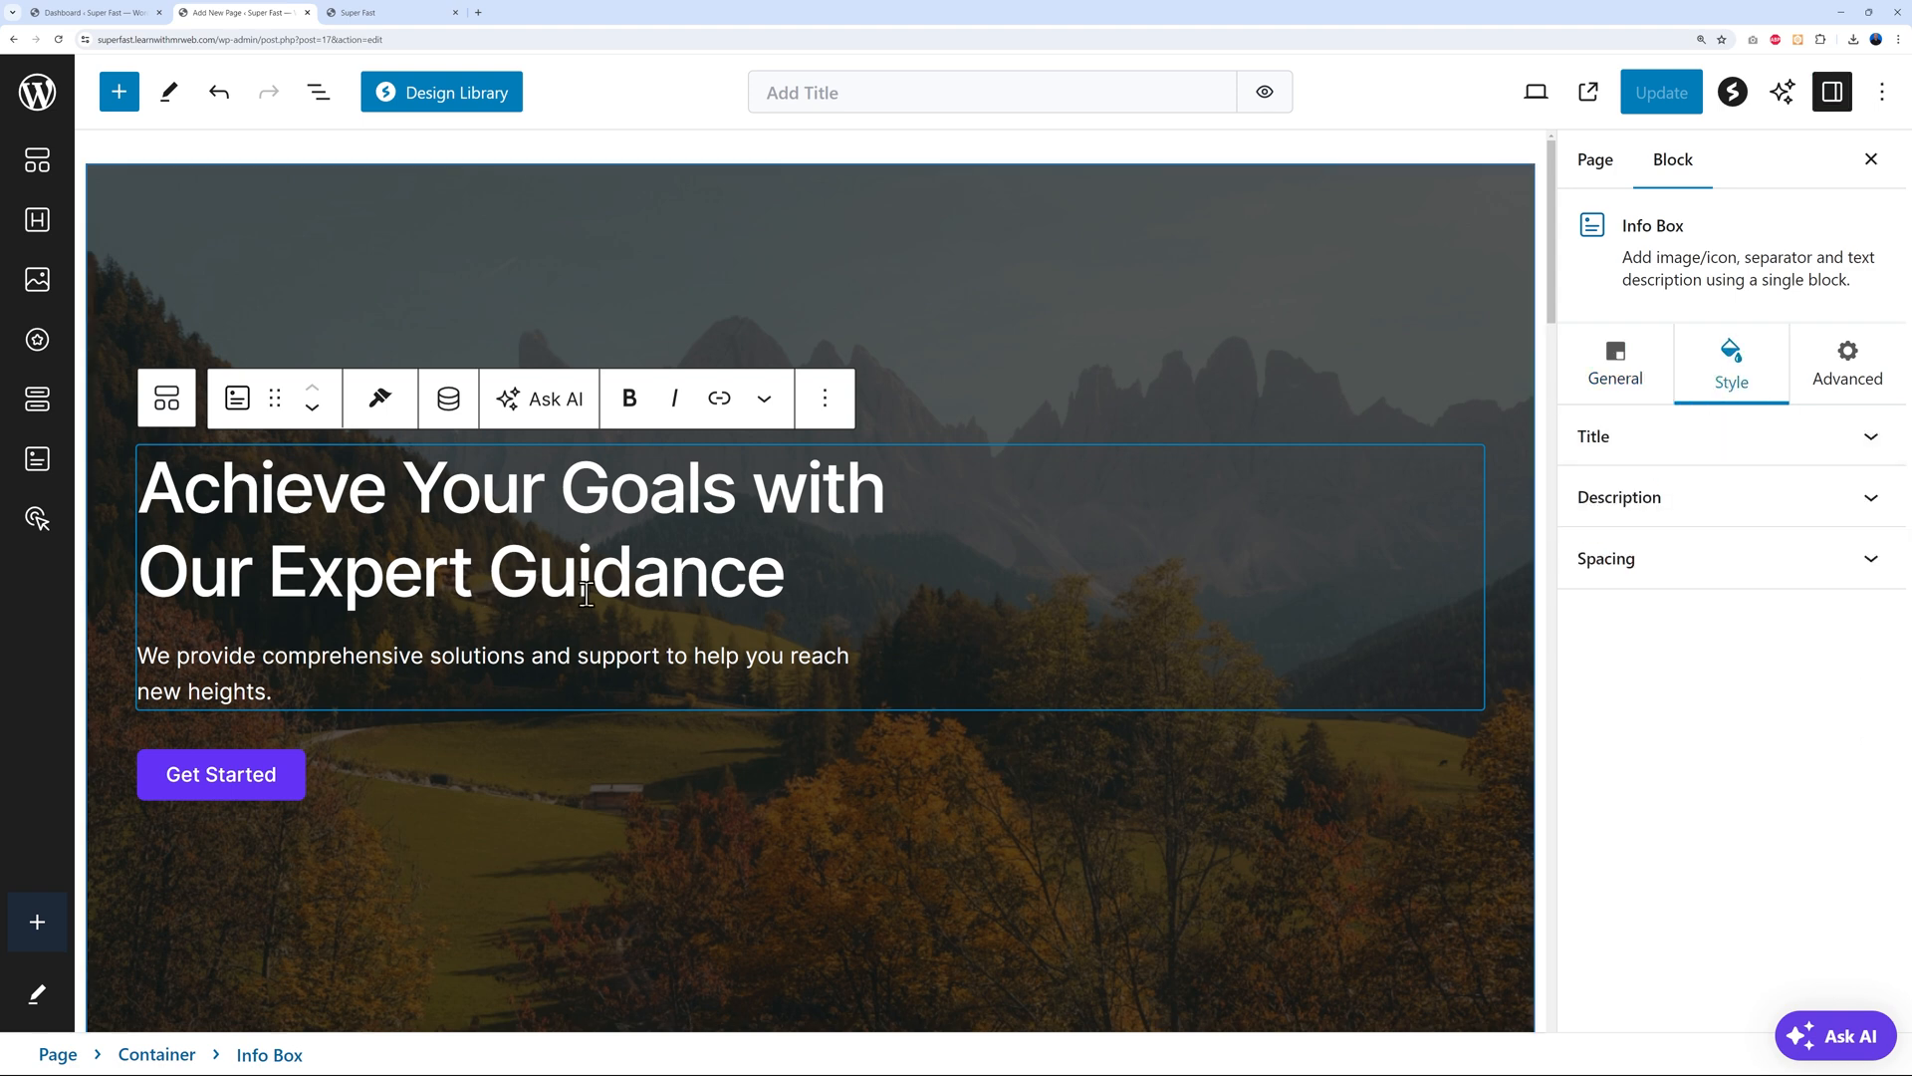
left_click(1869, 439)
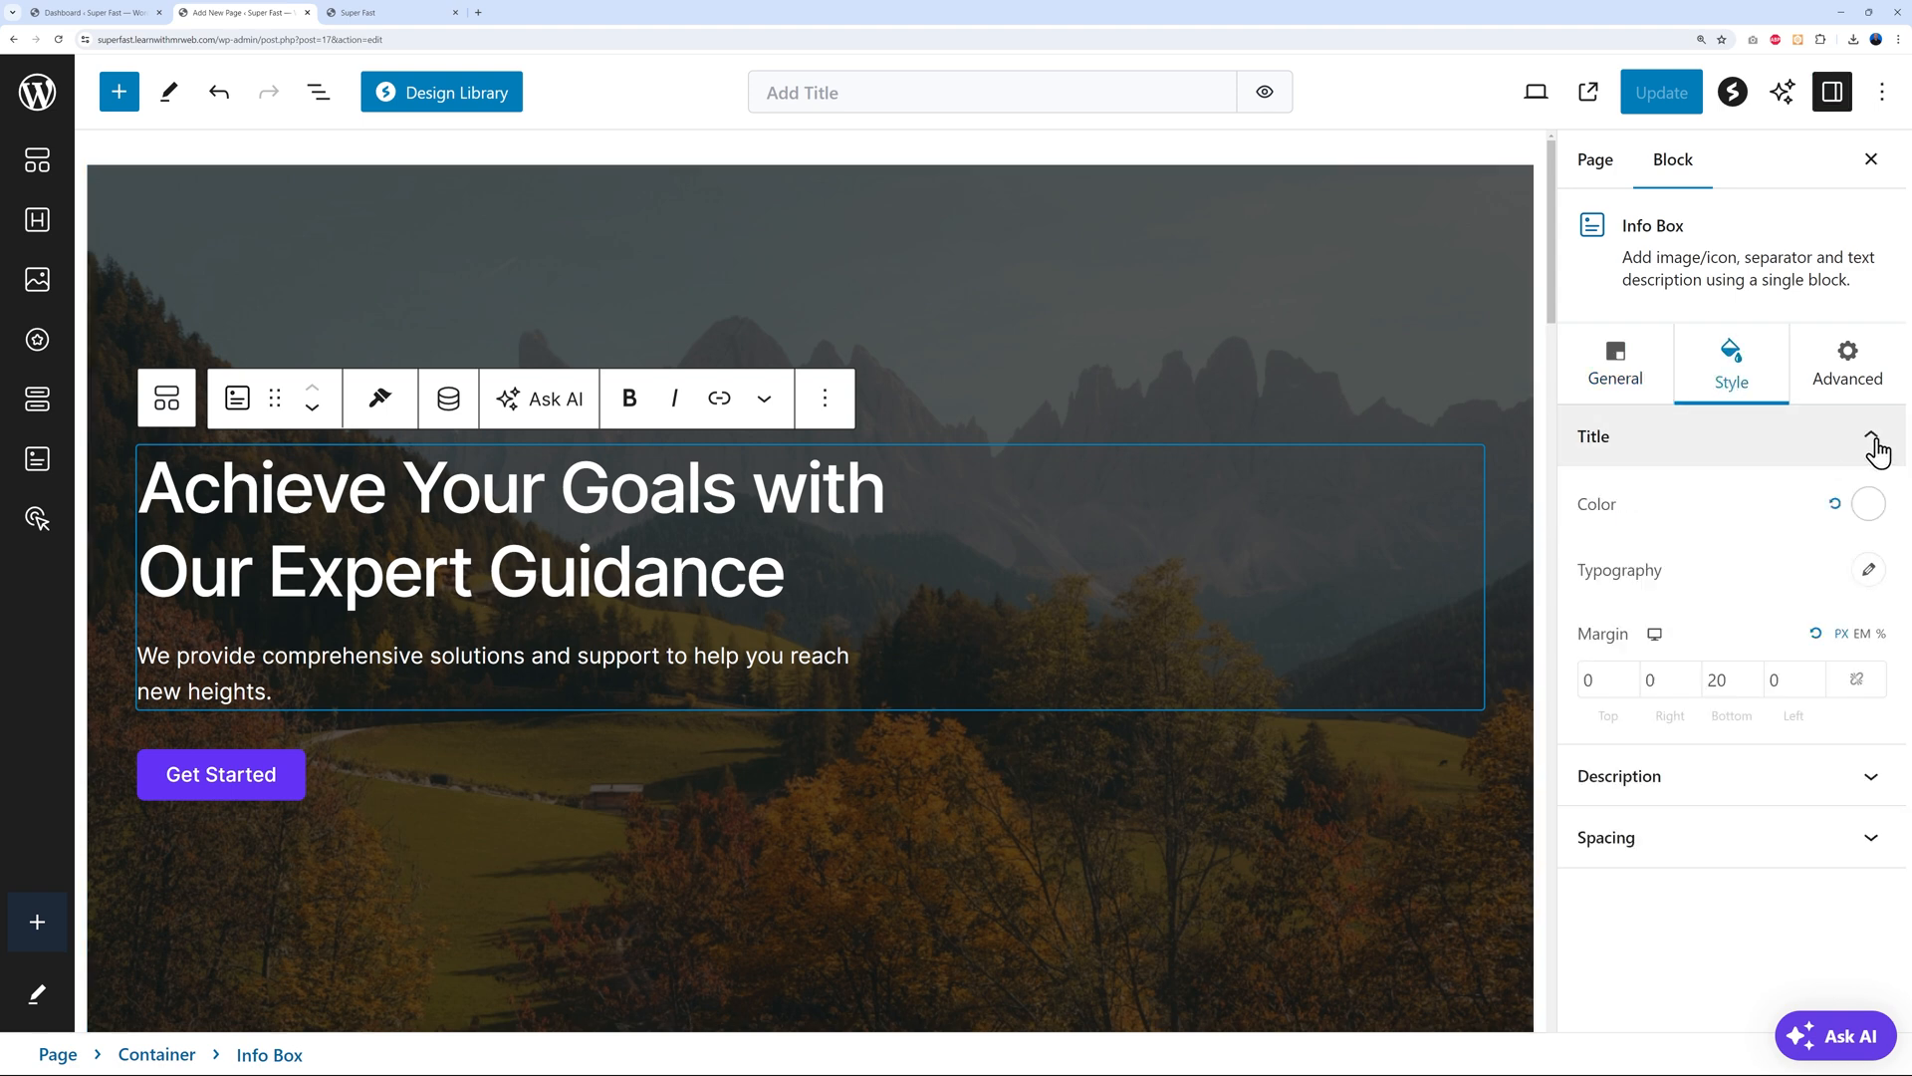
left_click(1870, 439)
left_click(1877, 503)
left_click(1876, 503)
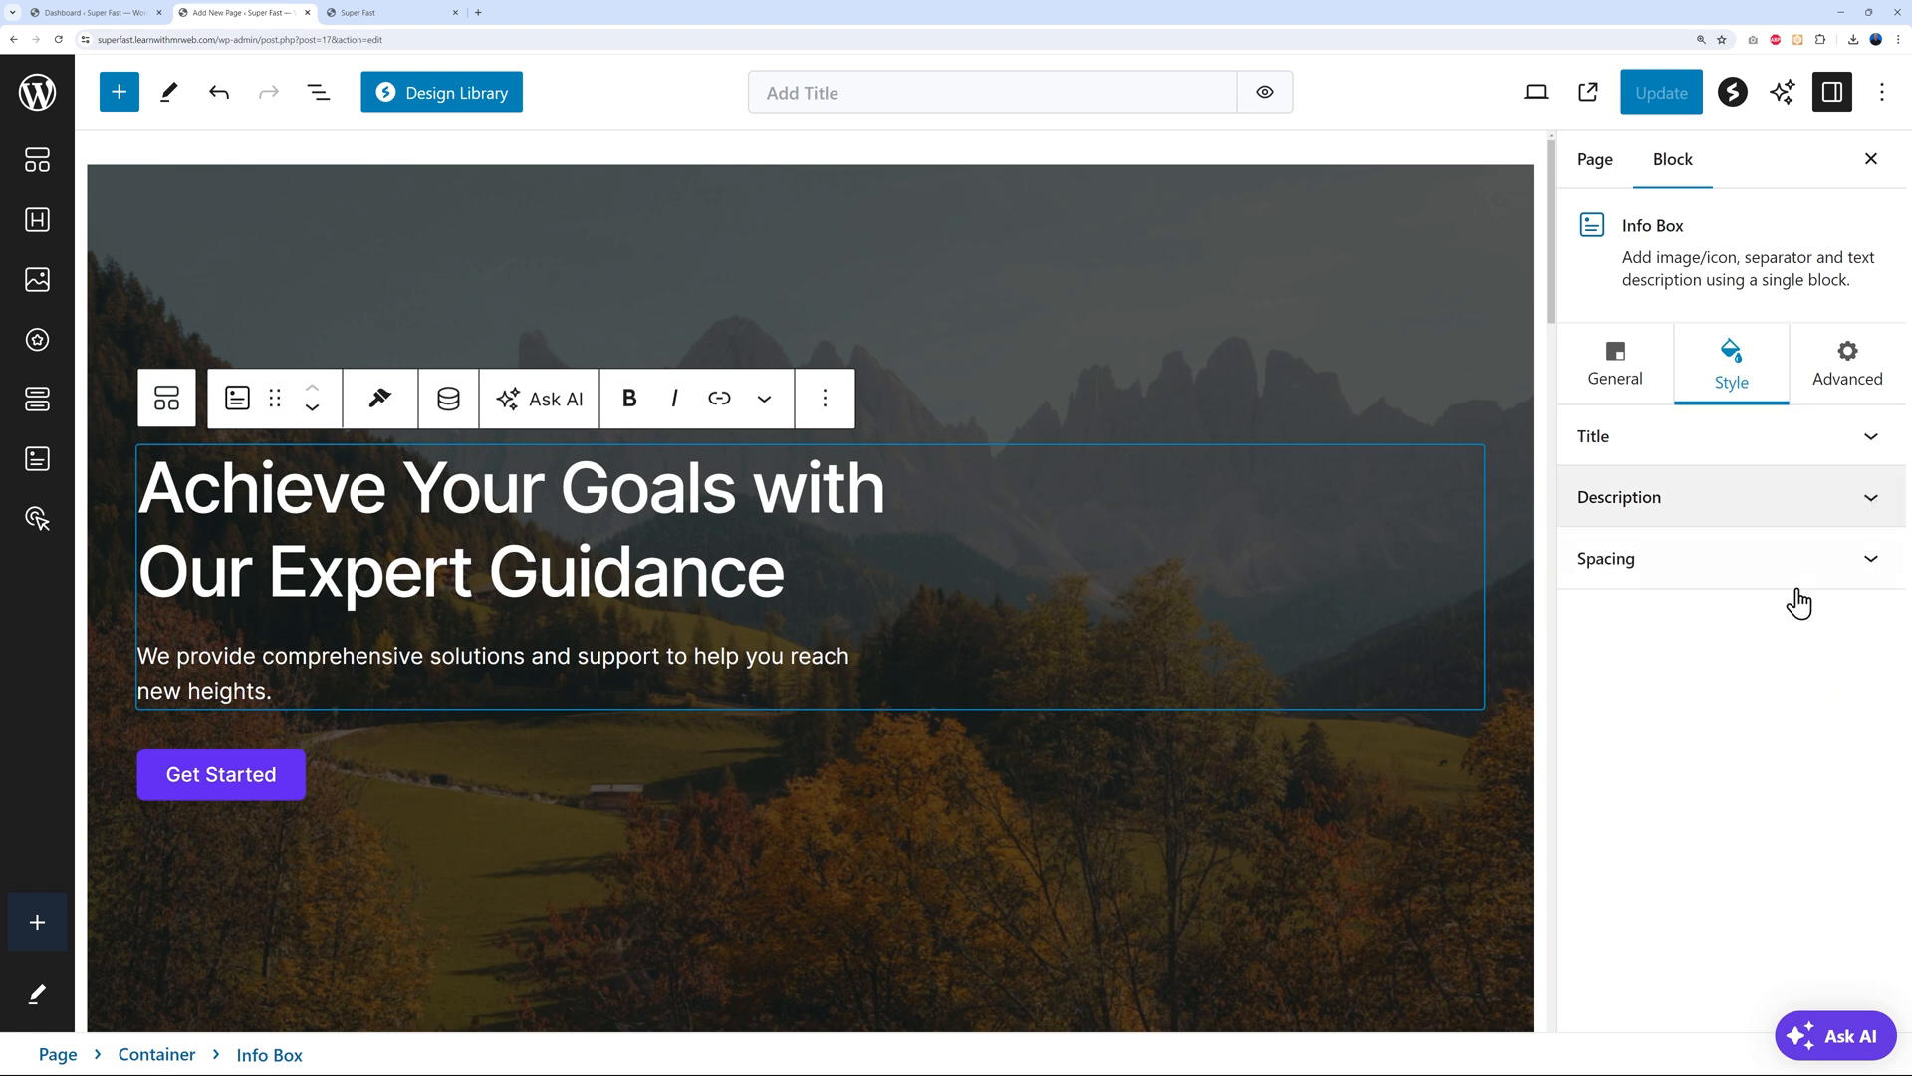
left_click(1874, 564)
left_click(1875, 566)
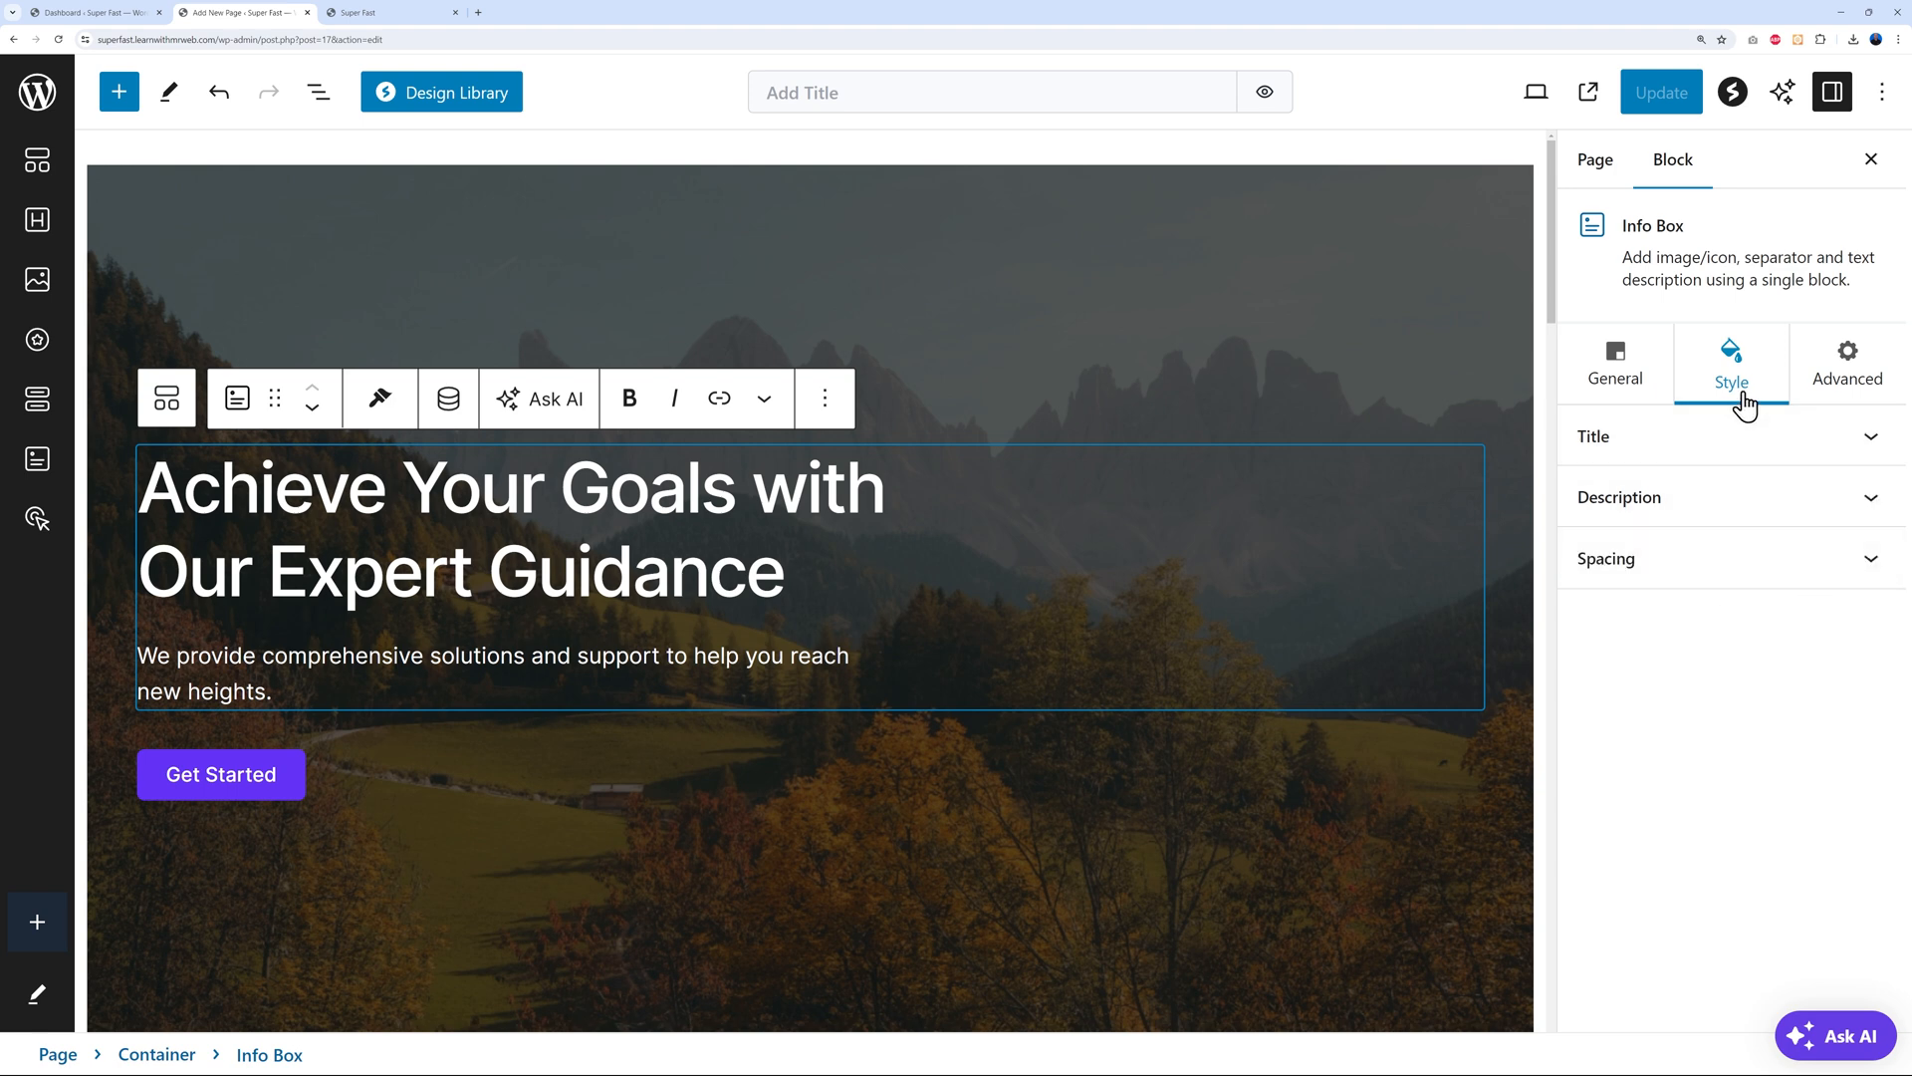
left_click(1626, 380)
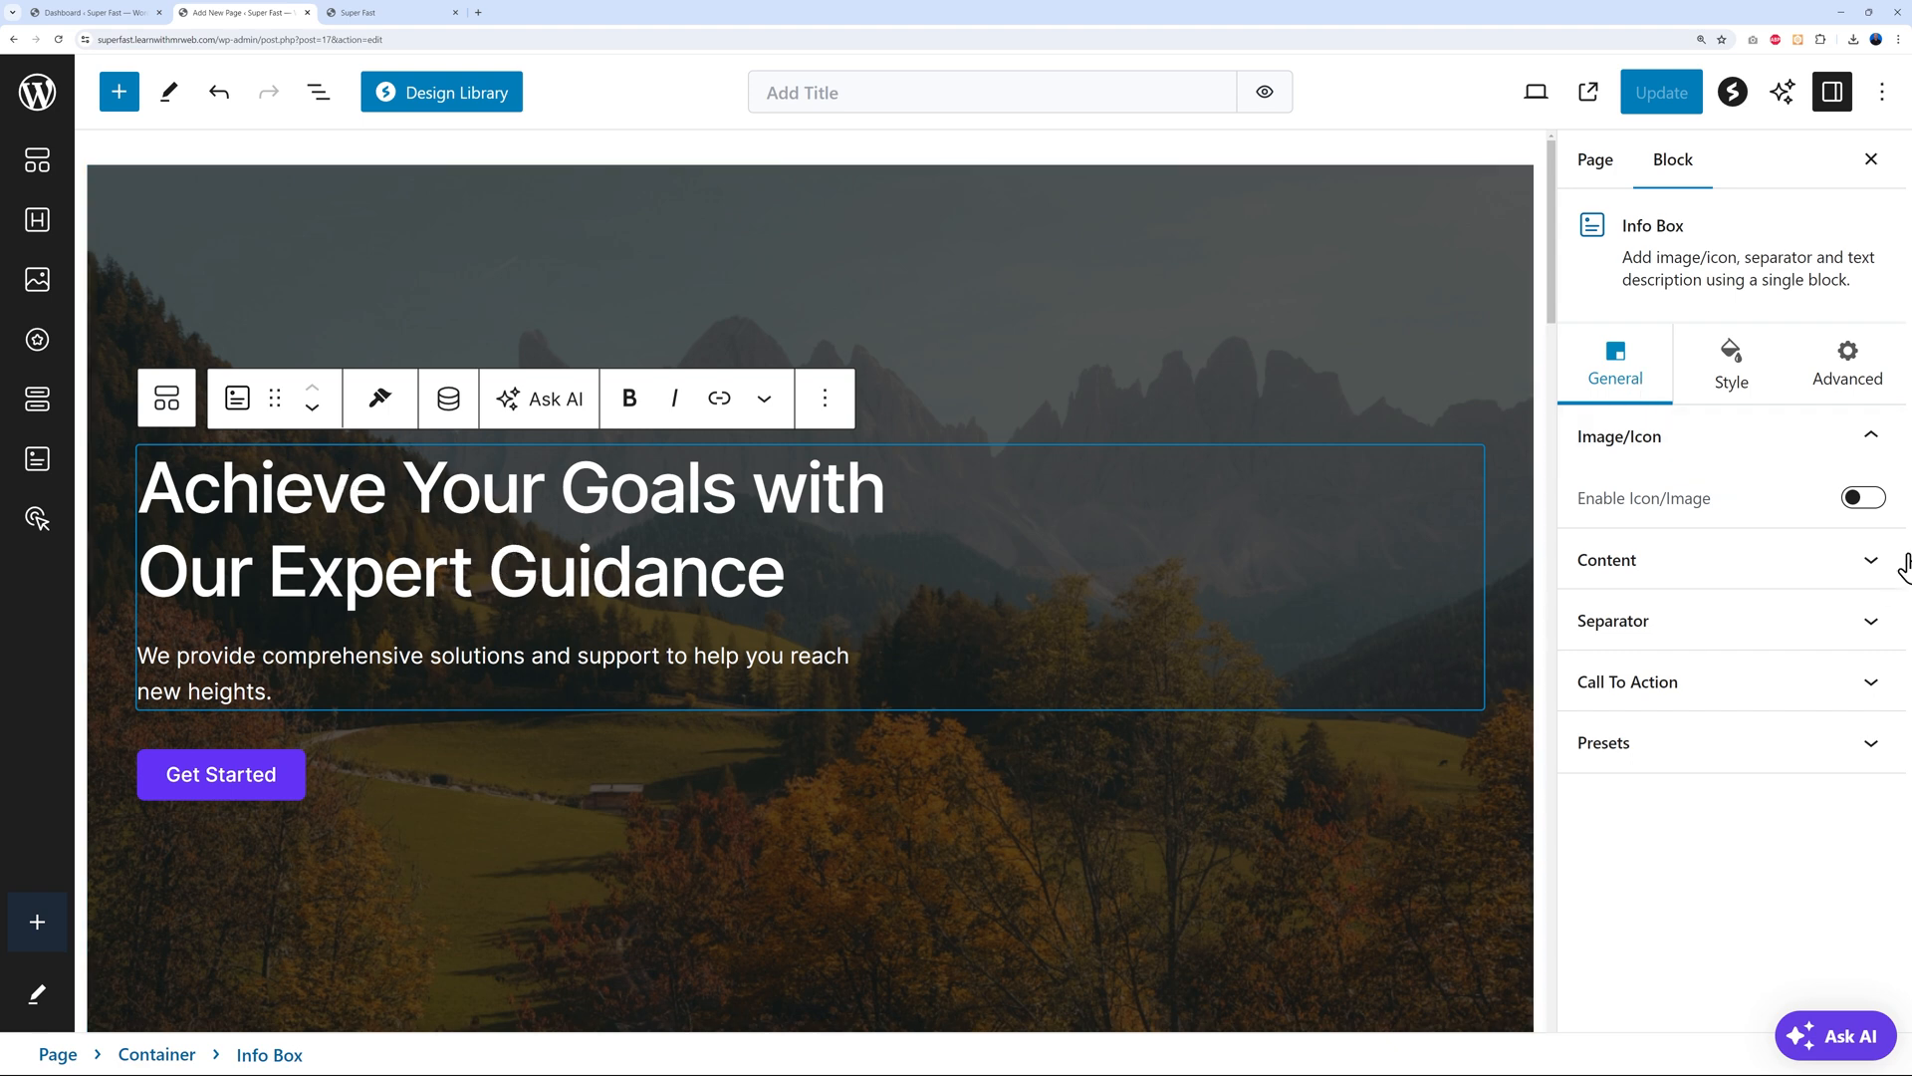
Check the Info Box Style and General tabs again, then the Get Started button group's settings
left_click(1710, 396)
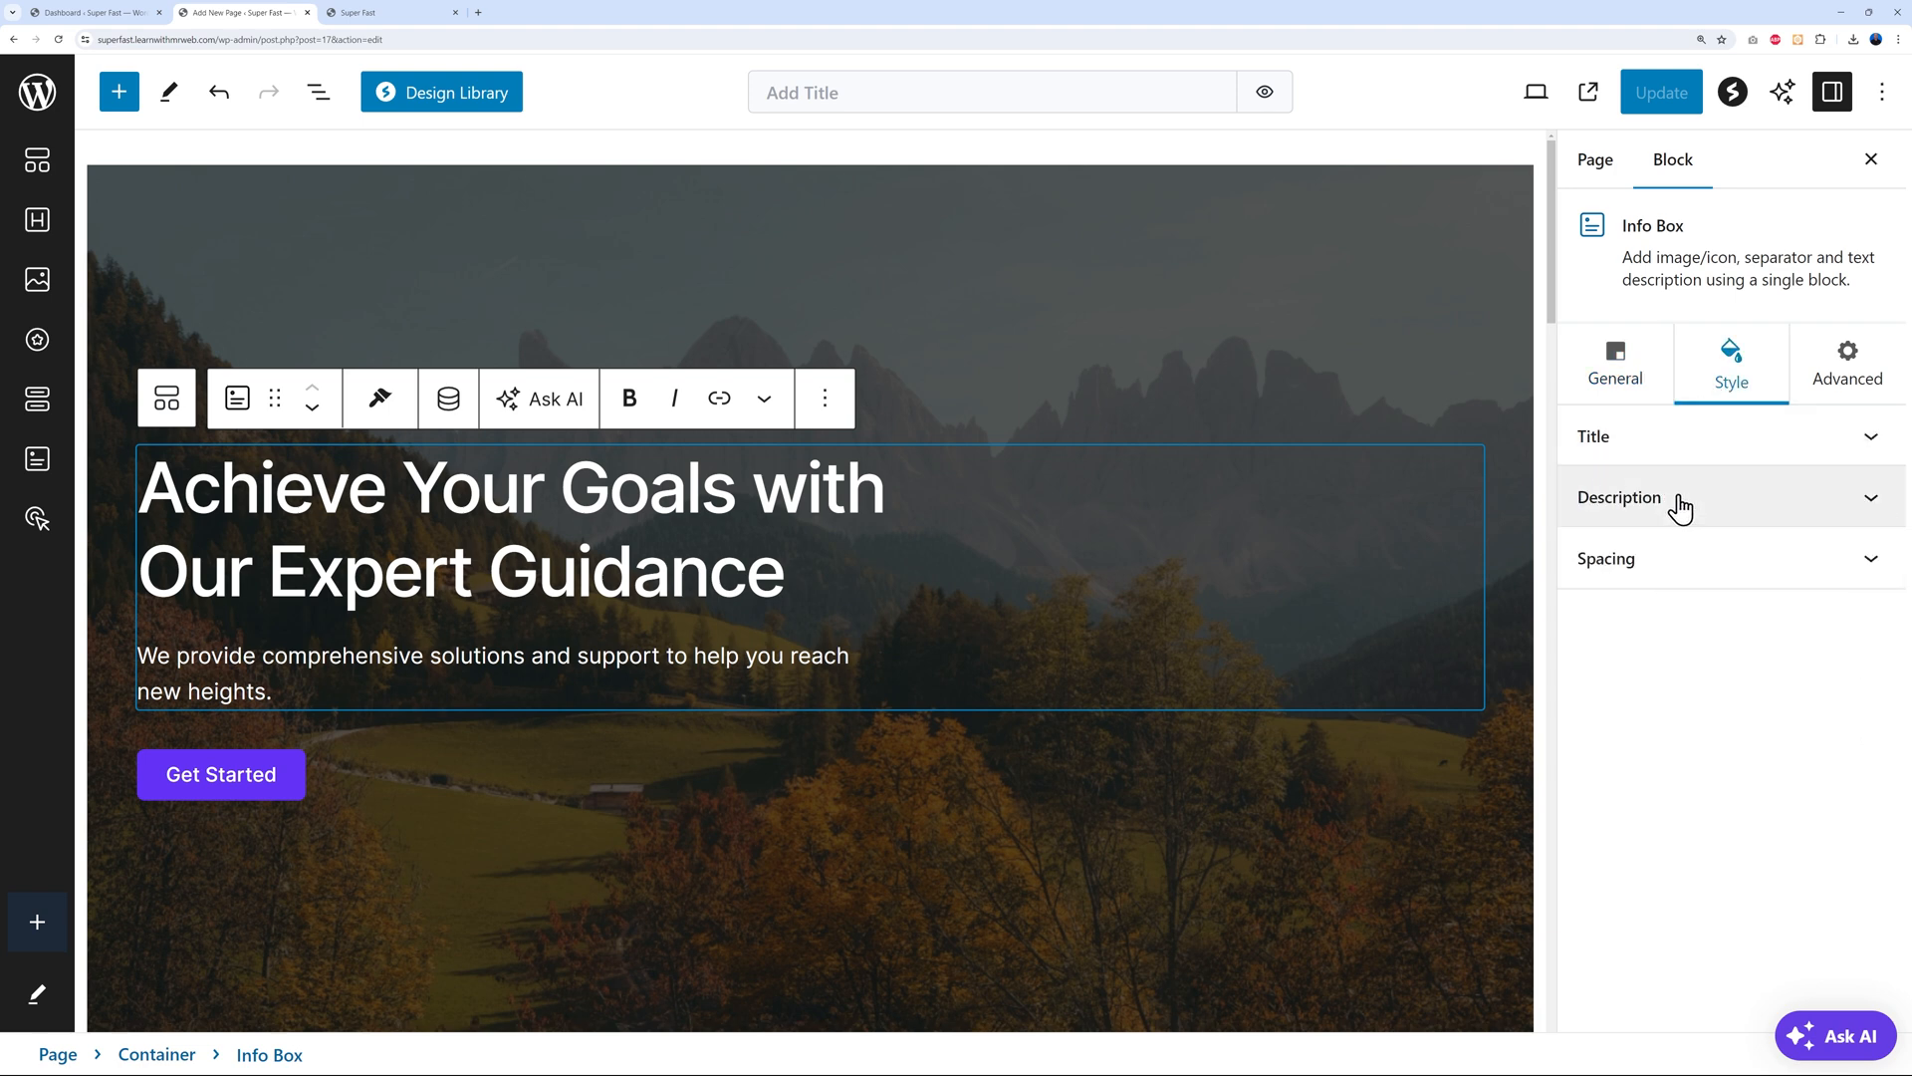
left_click(1621, 398)
left_click(343, 775)
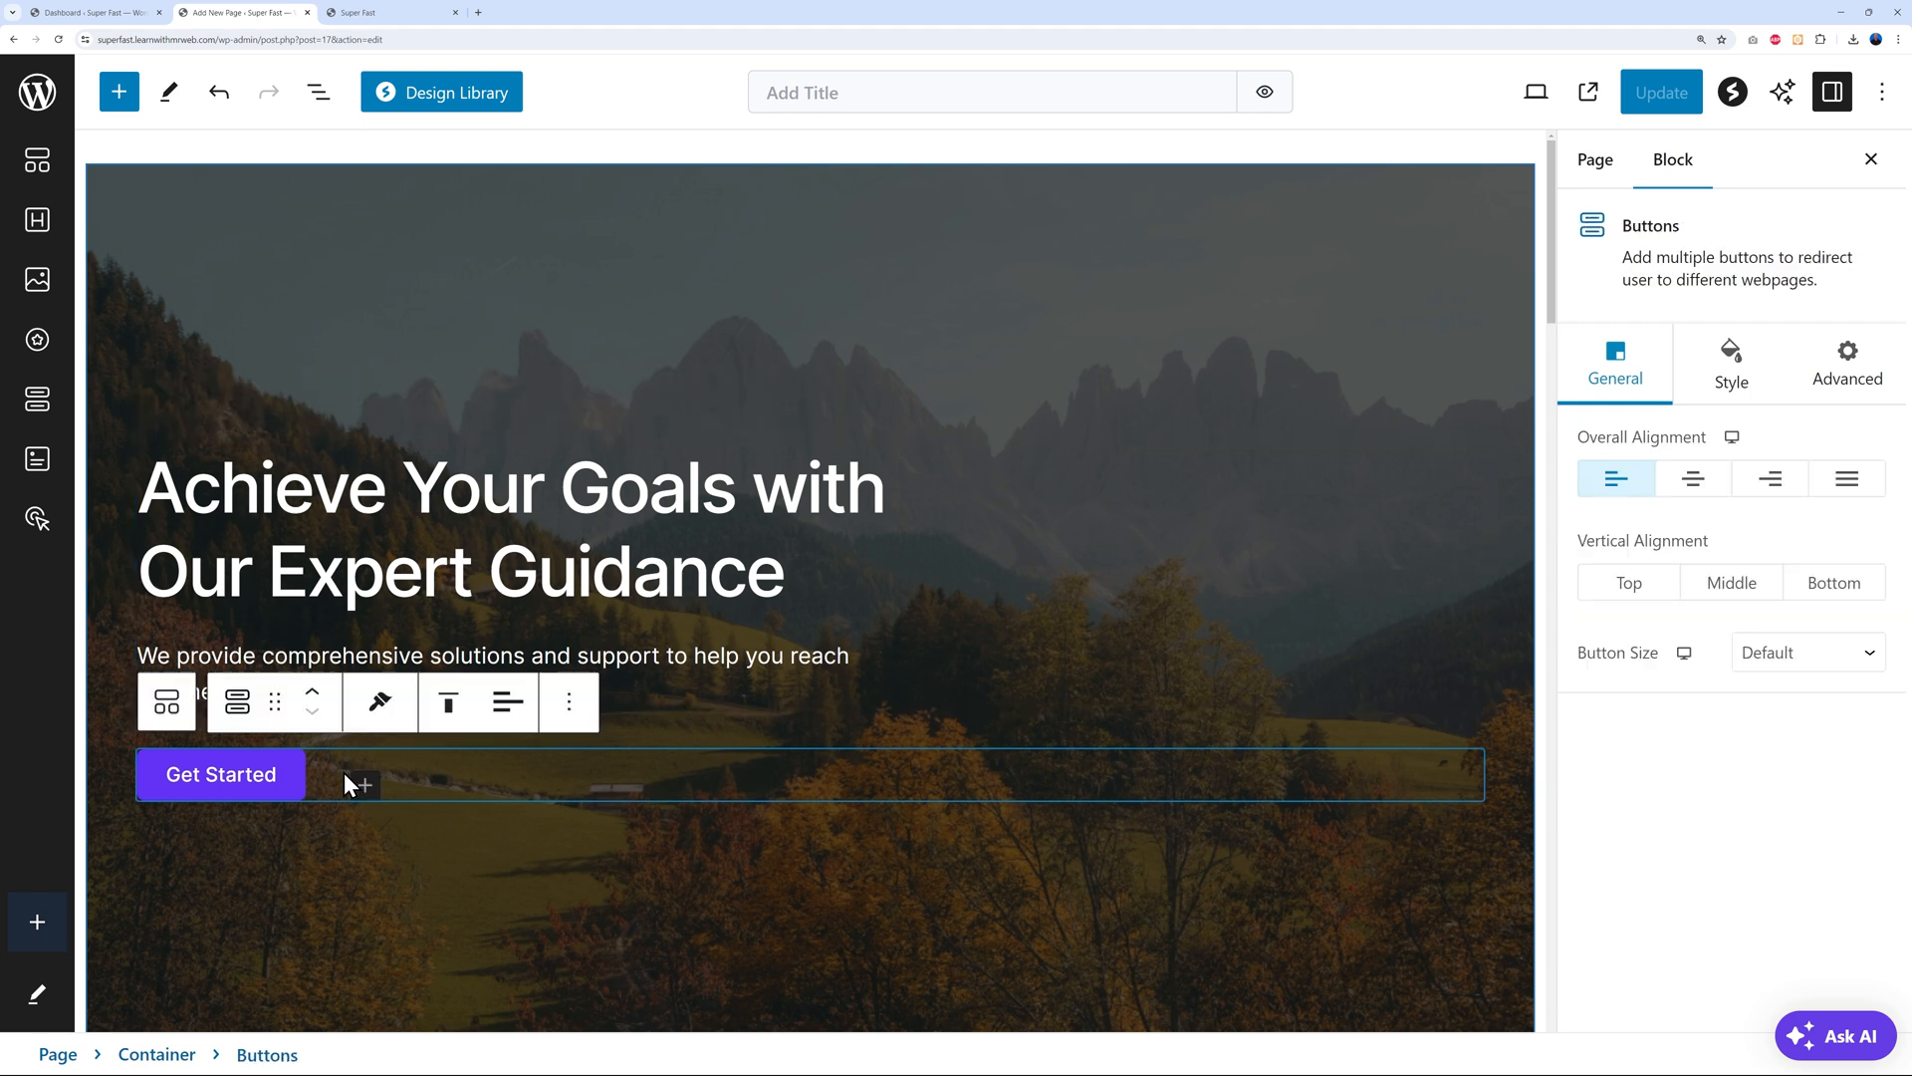
left_click(1733, 396)
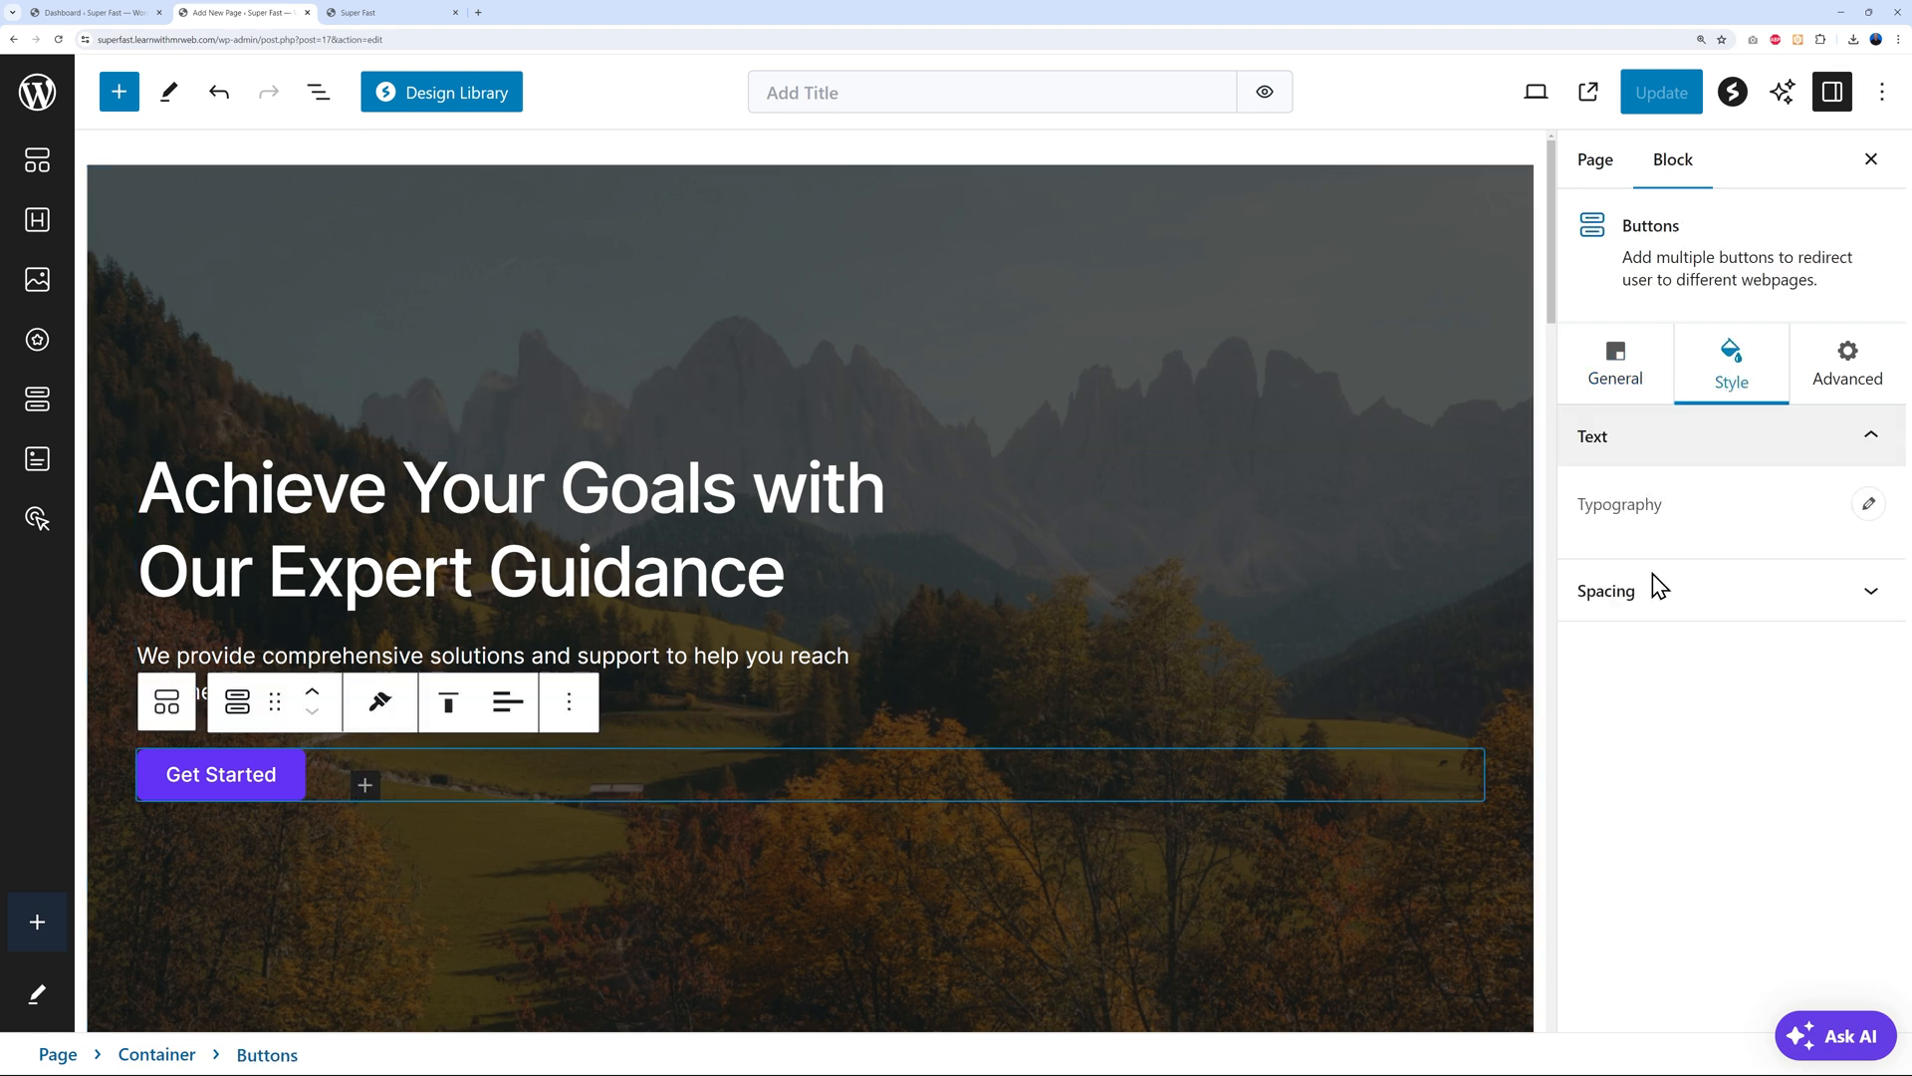
left_click(1622, 380)
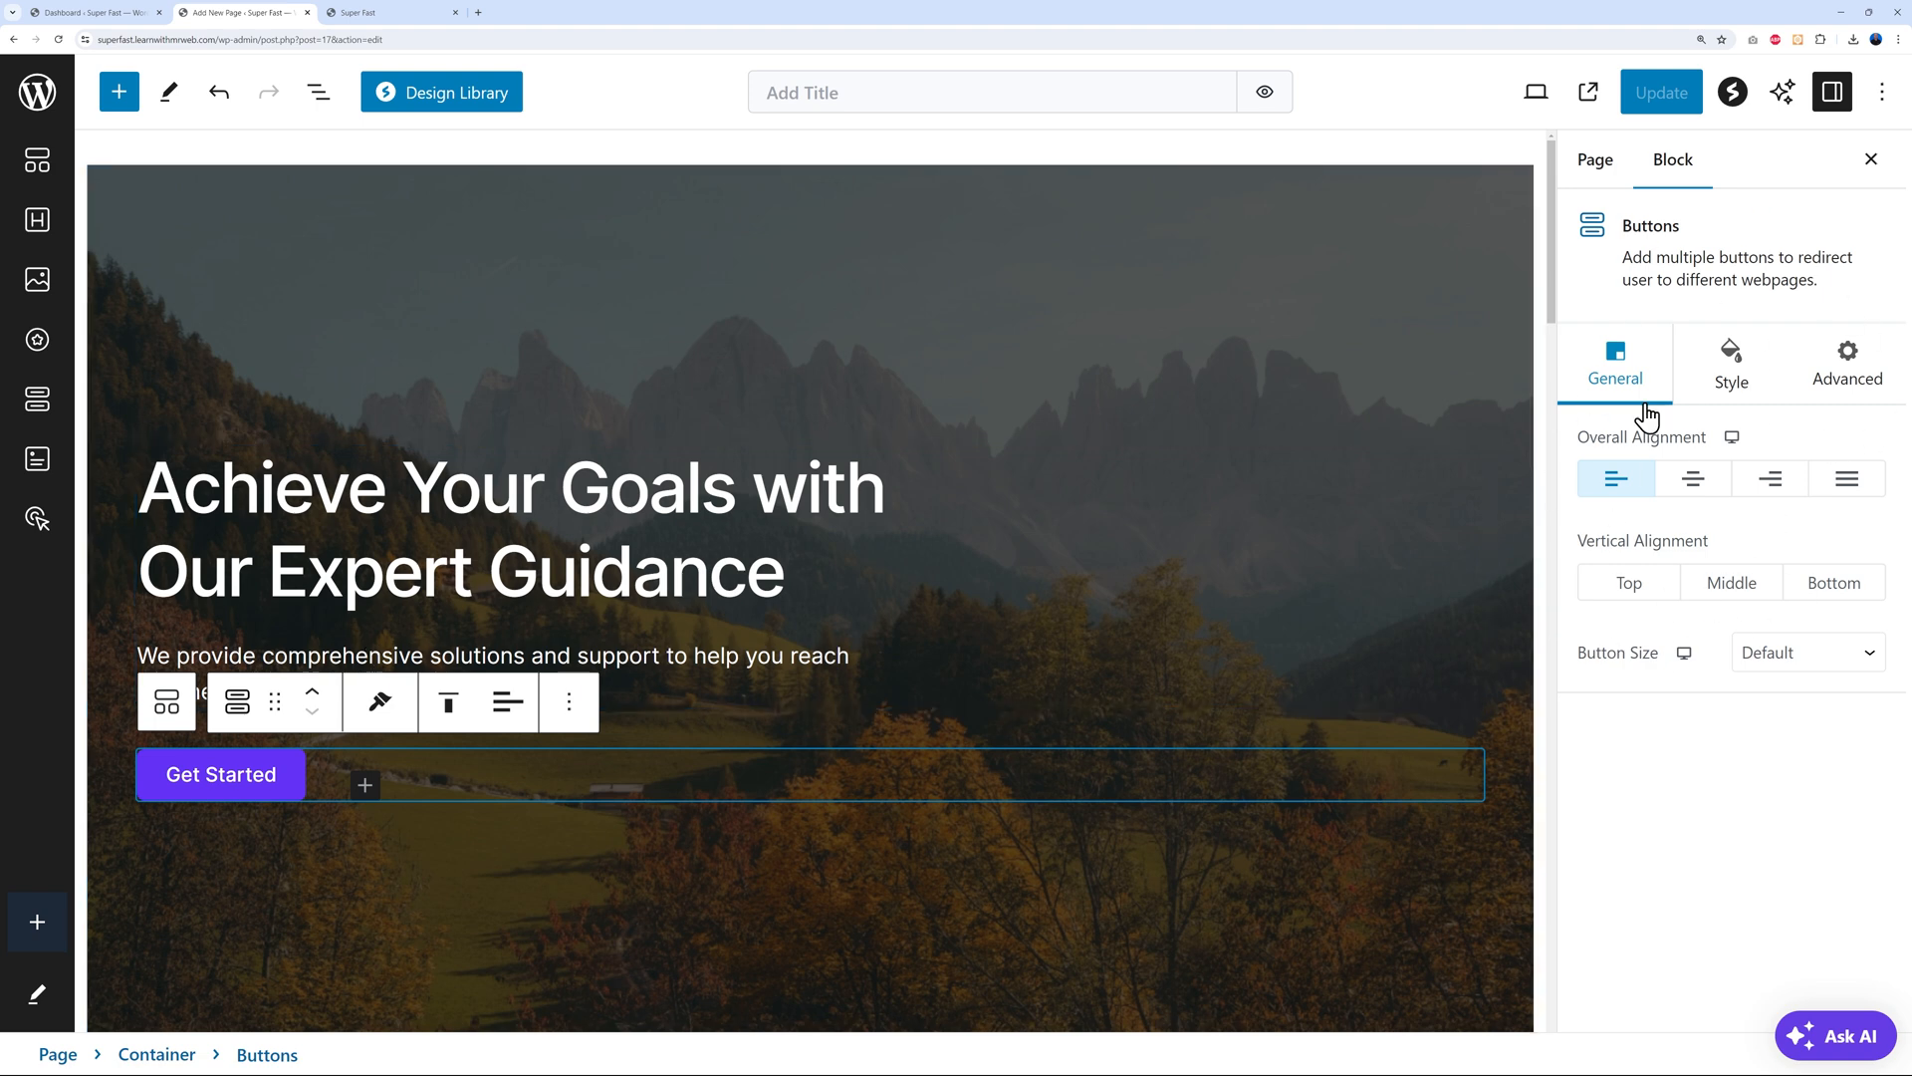
Replace the hero heading with 'Web Design Services for Small Businesses' and rewrite the description as a FREE-consultation pitch
left_click(257, 493)
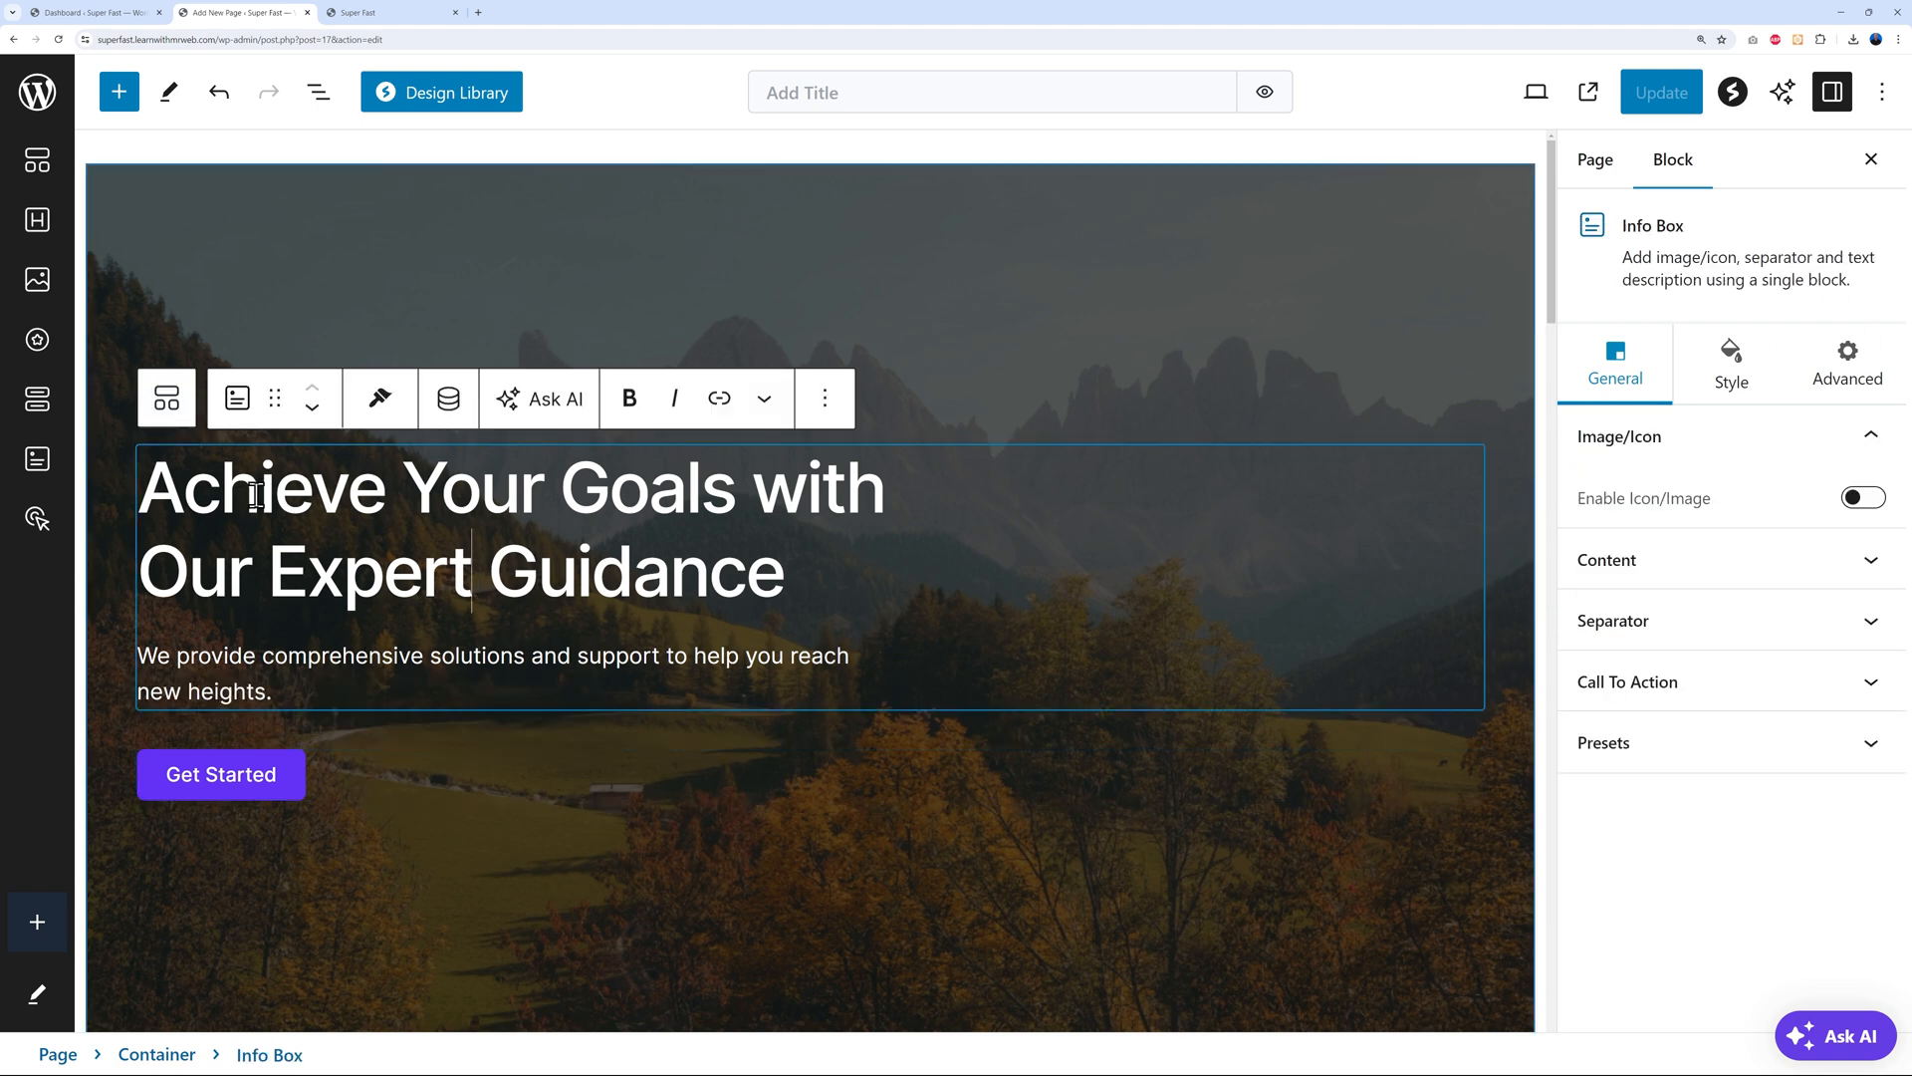
left_click_drag(141, 488, 770, 555)
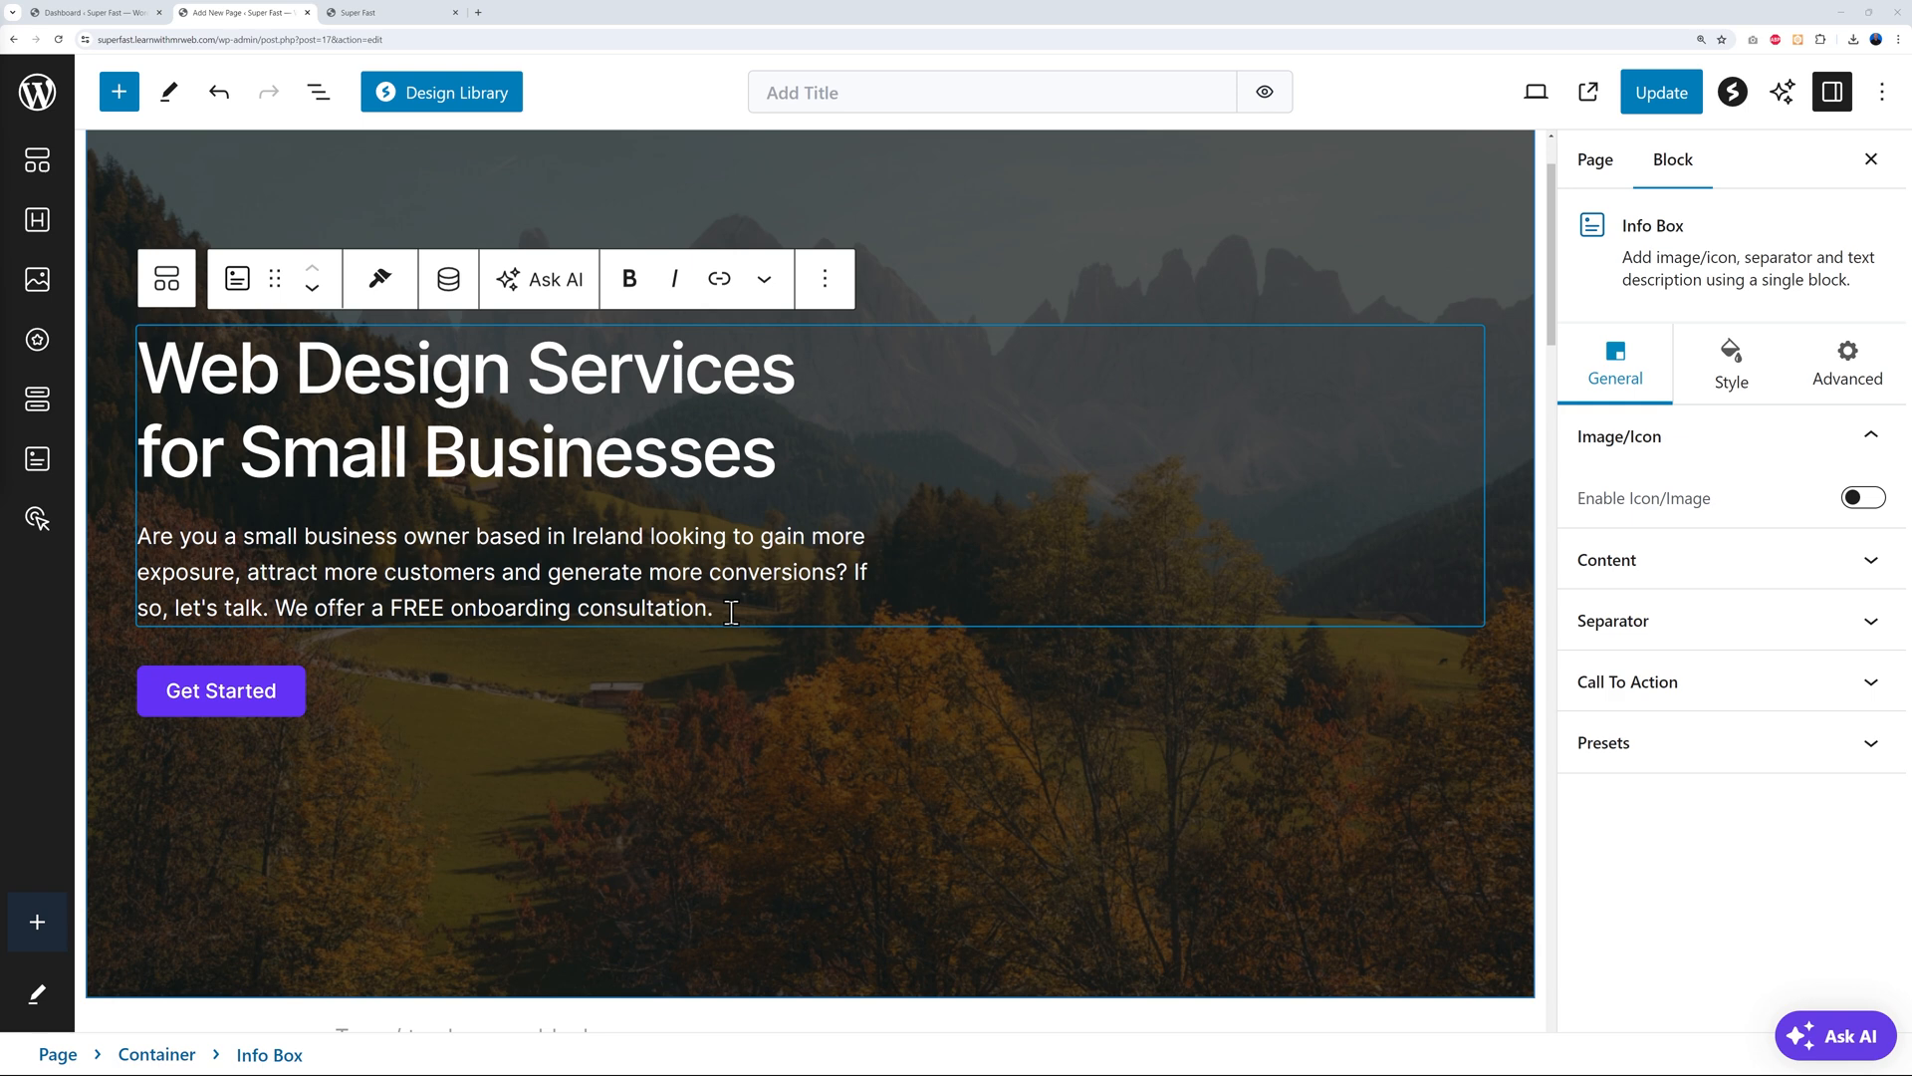
left_click(281, 692)
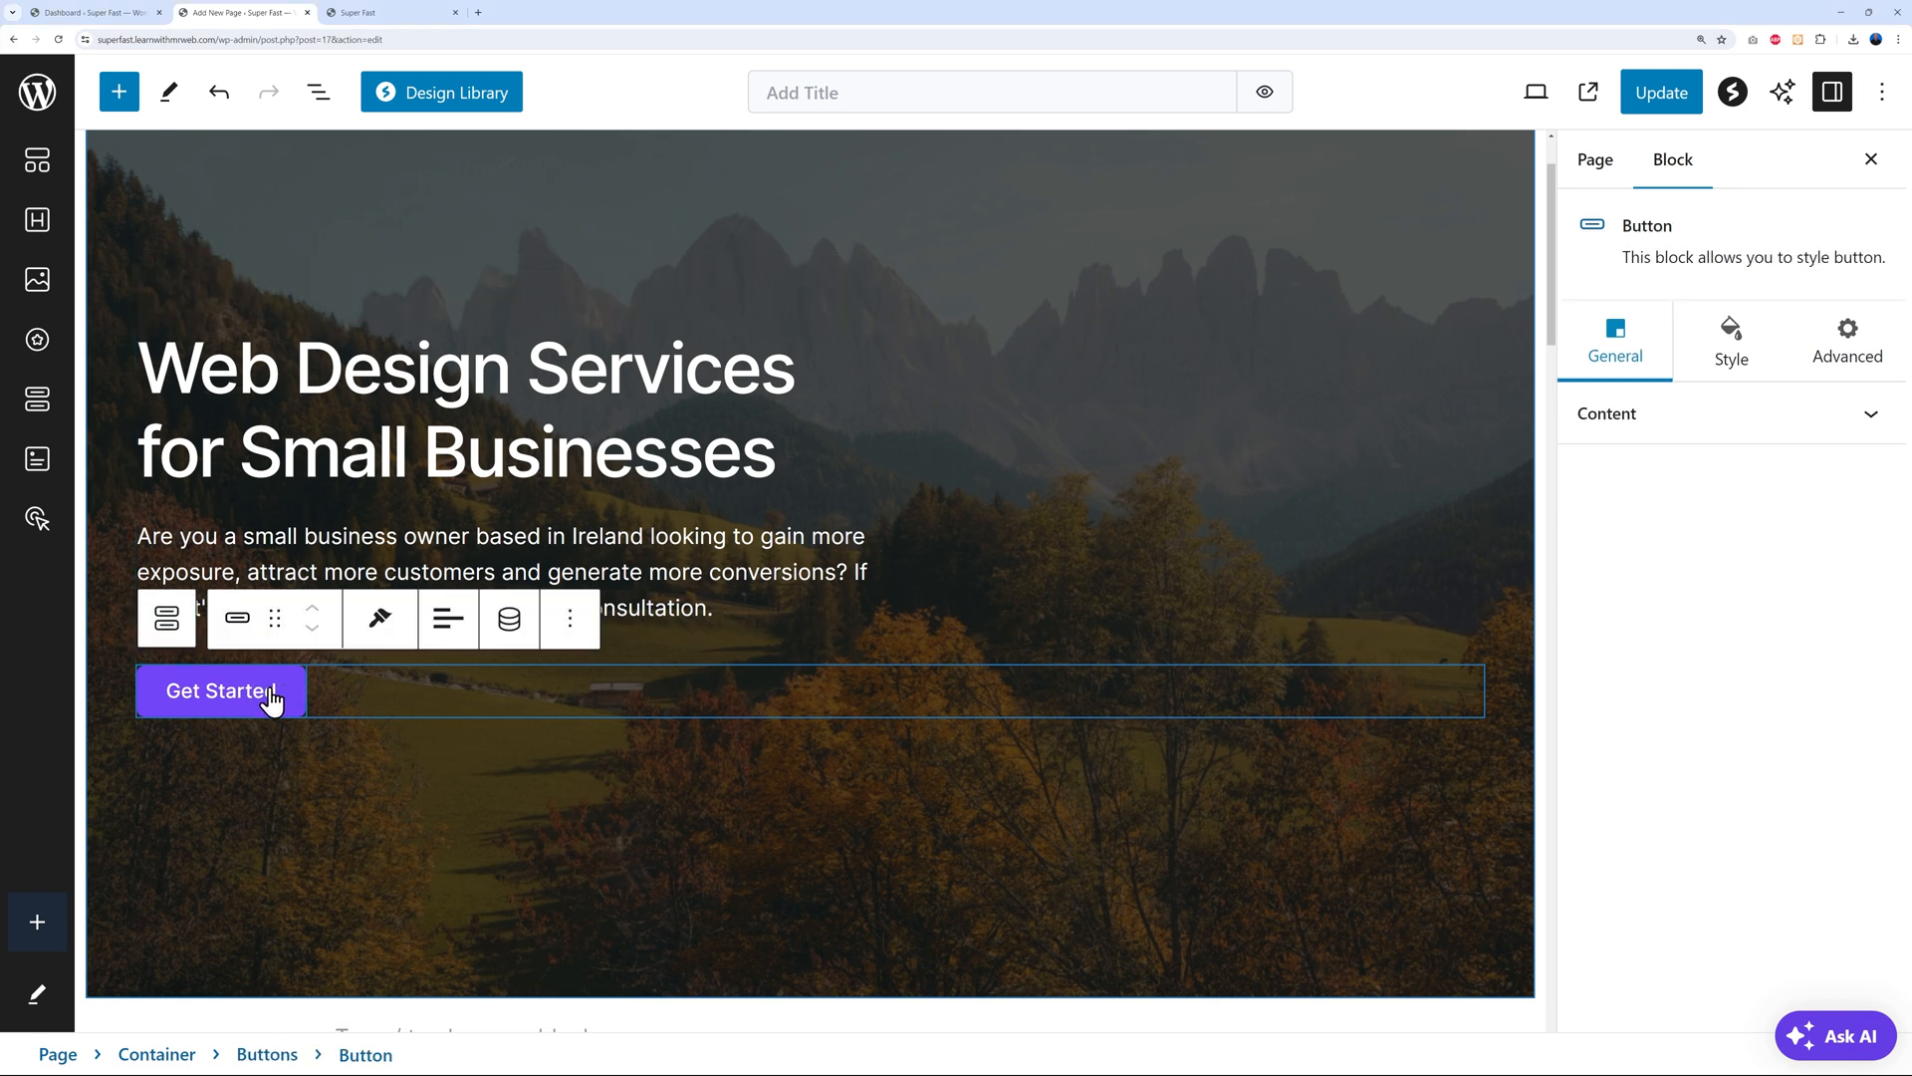
Replace the button's Get Started label with 'Book a FREE Consultation'
key("ctrl+a")
type("Book a FREE Consultation")
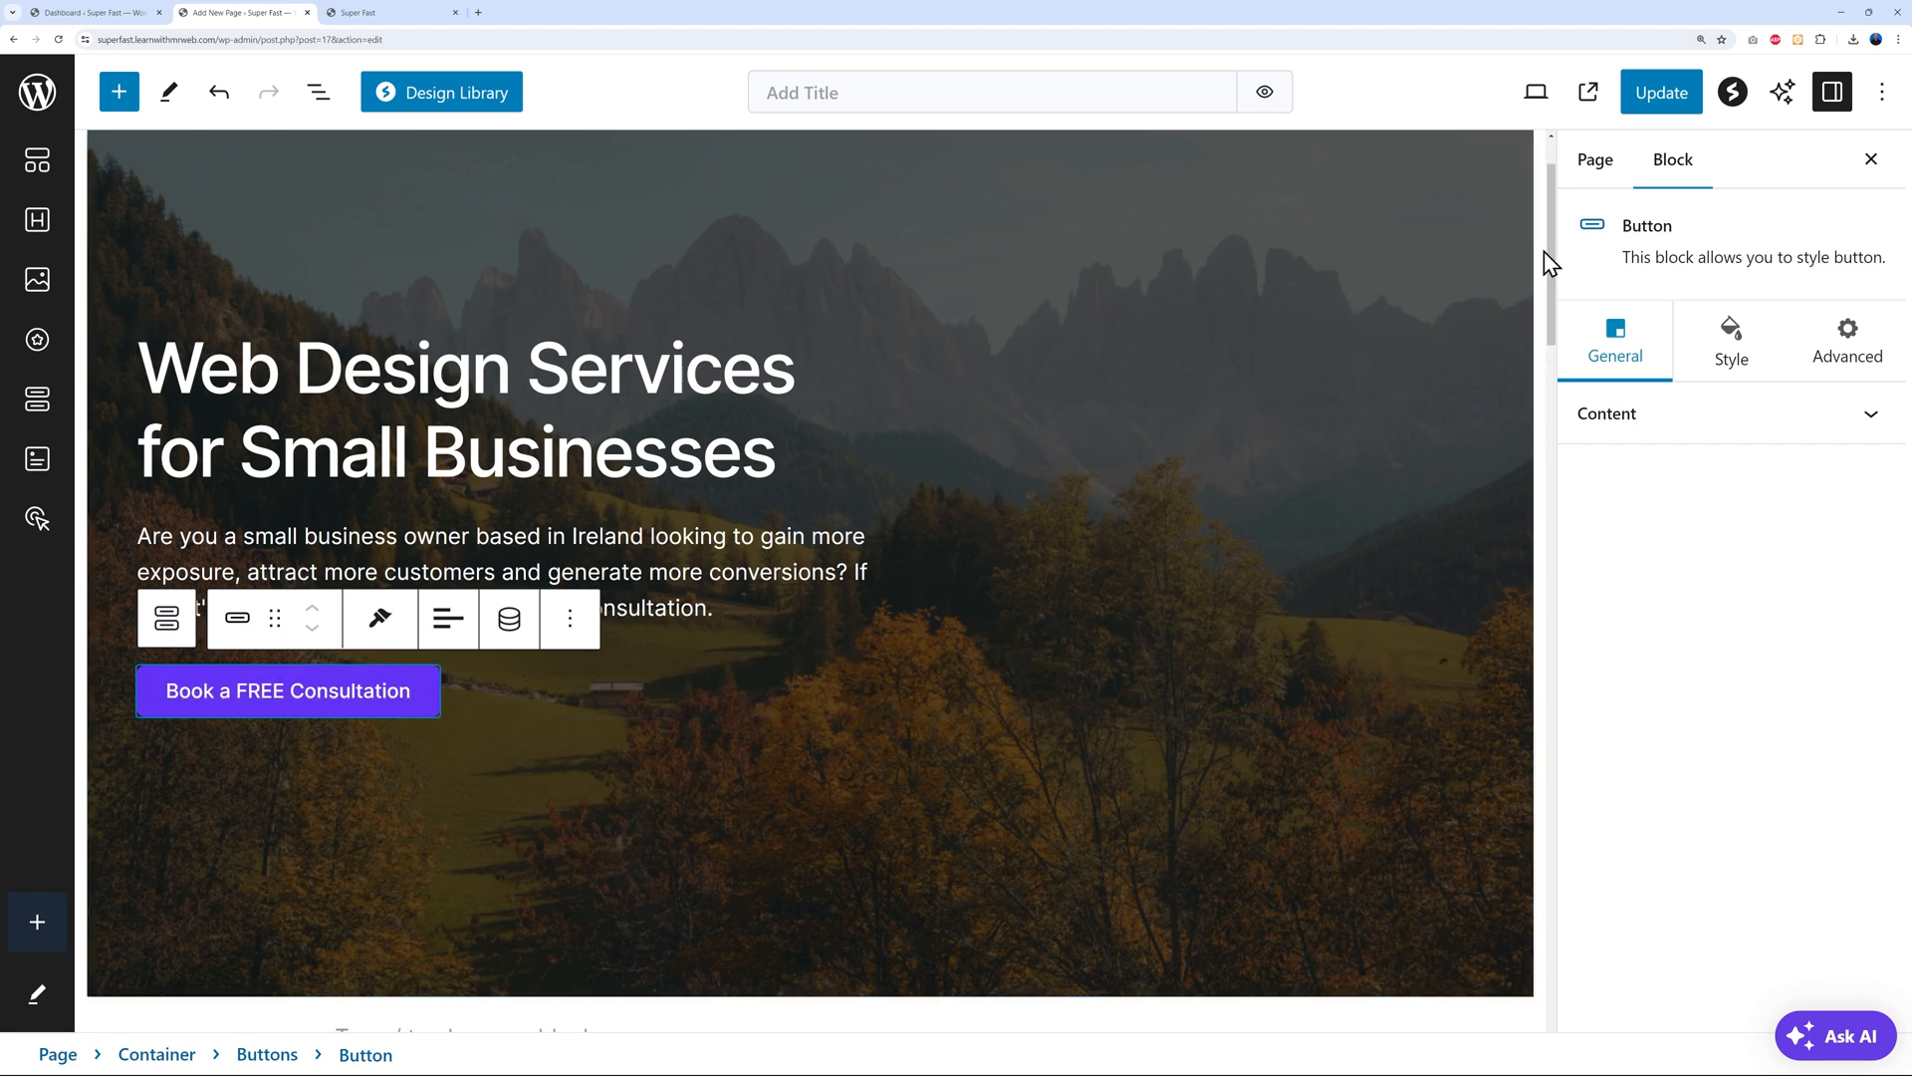
left_click_drag(1550, 243, 1563, 858)
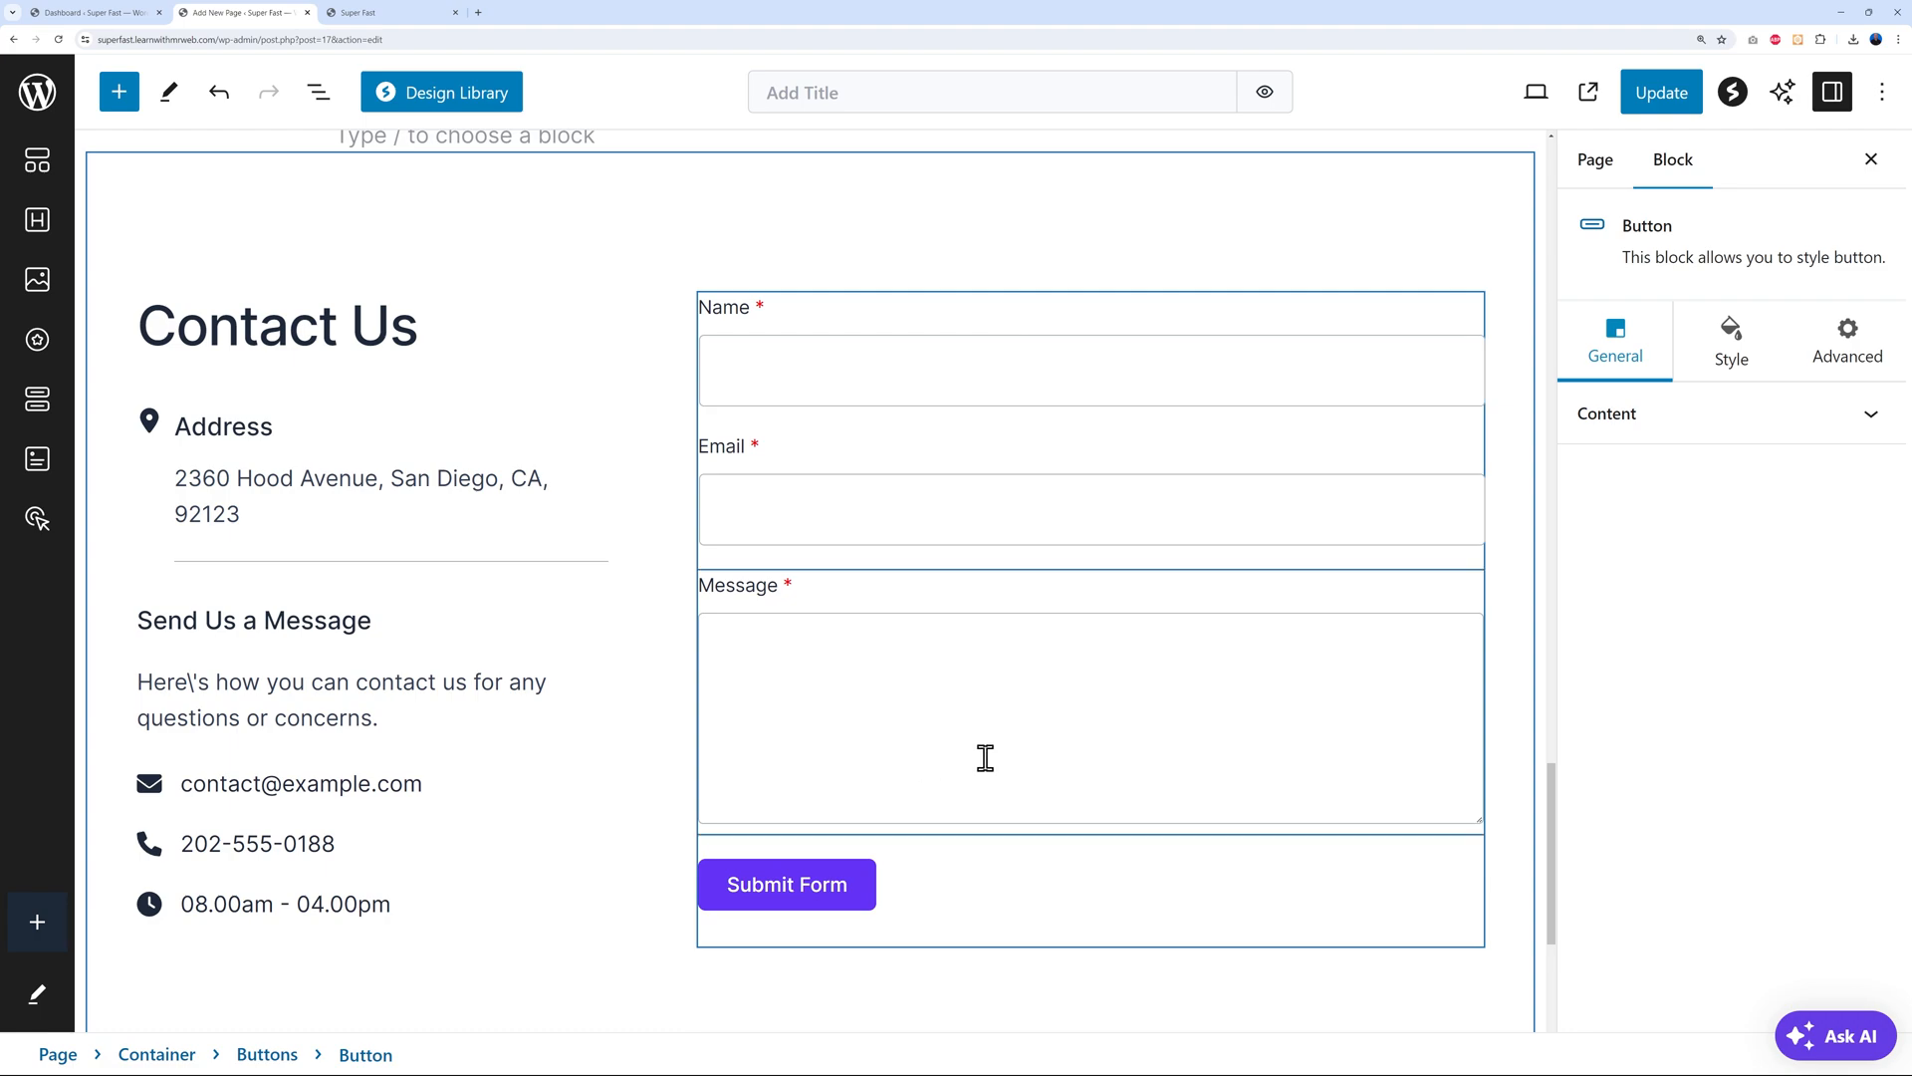
left_click_drag(1554, 888, 1496, 303)
Give the contact form's Name field the HTML anchor request-a-quote
left_click(411, 654)
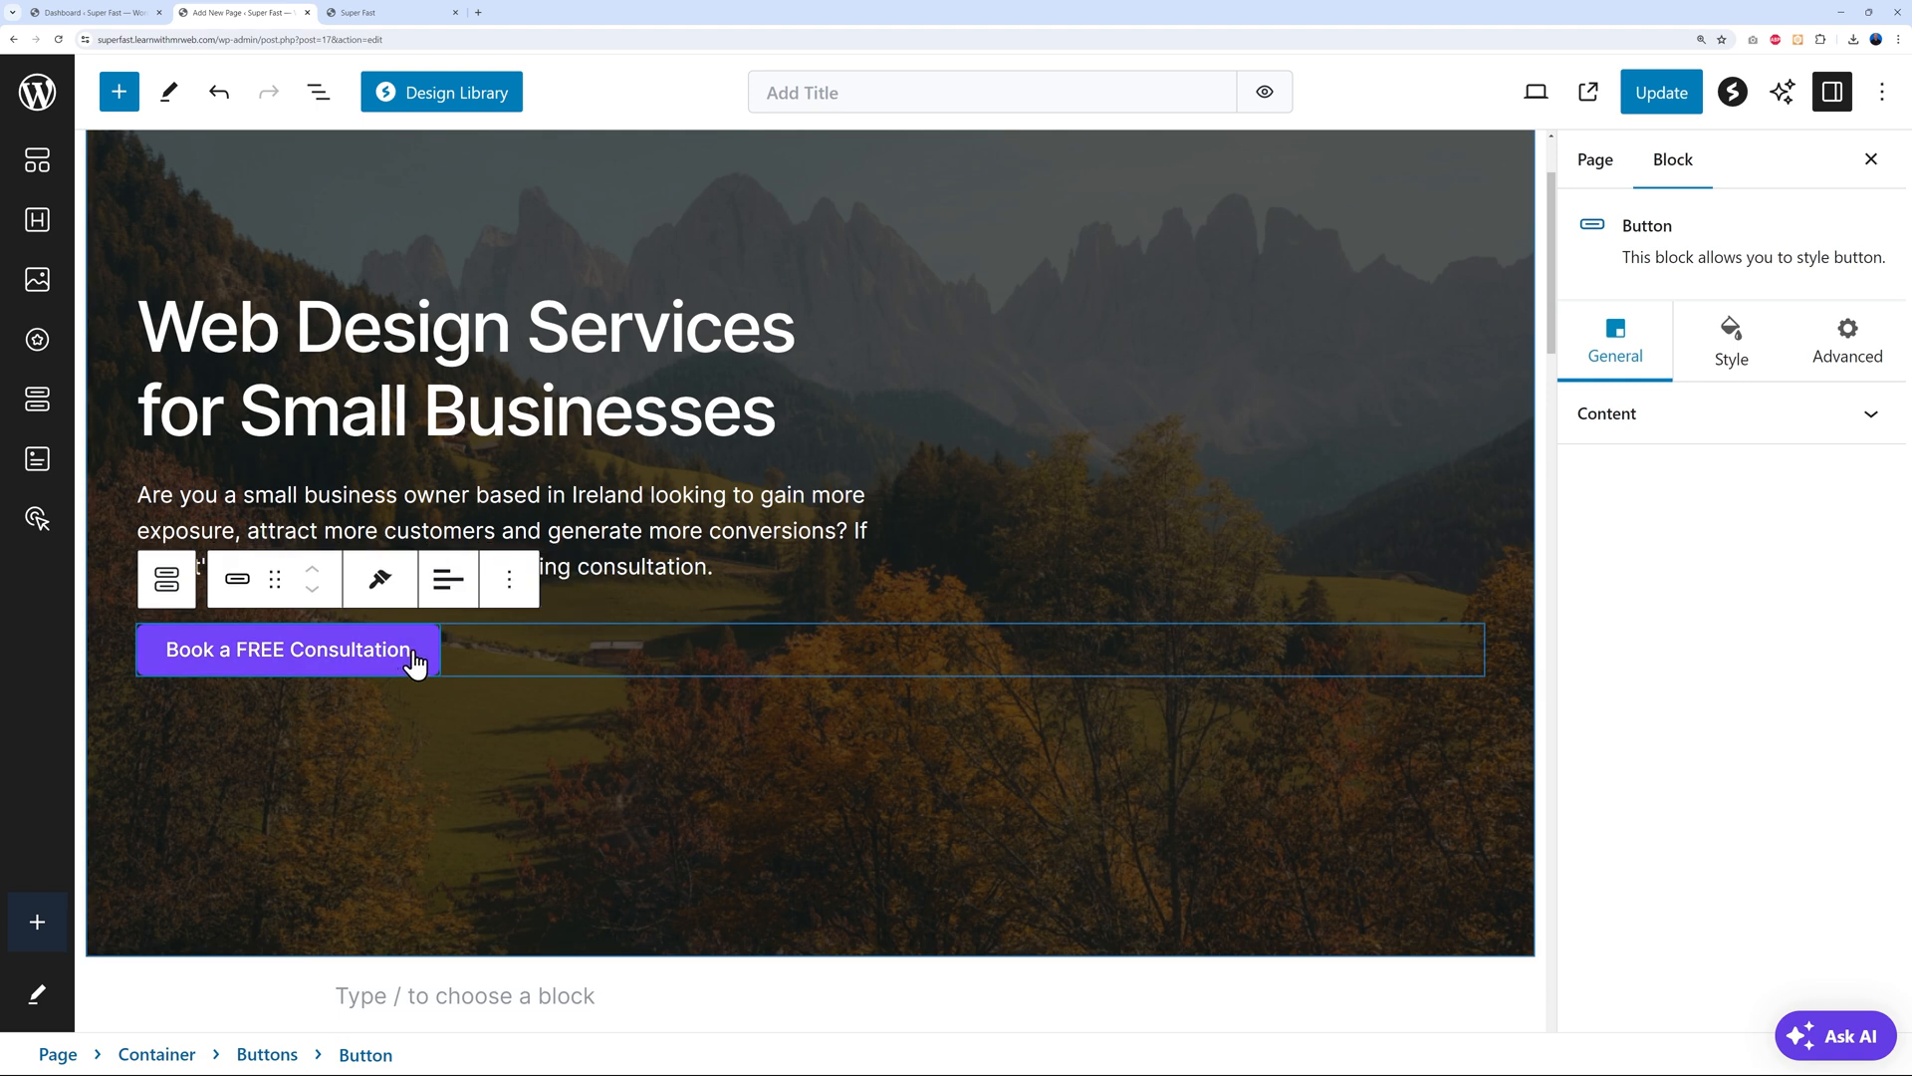
left_click(1869, 416)
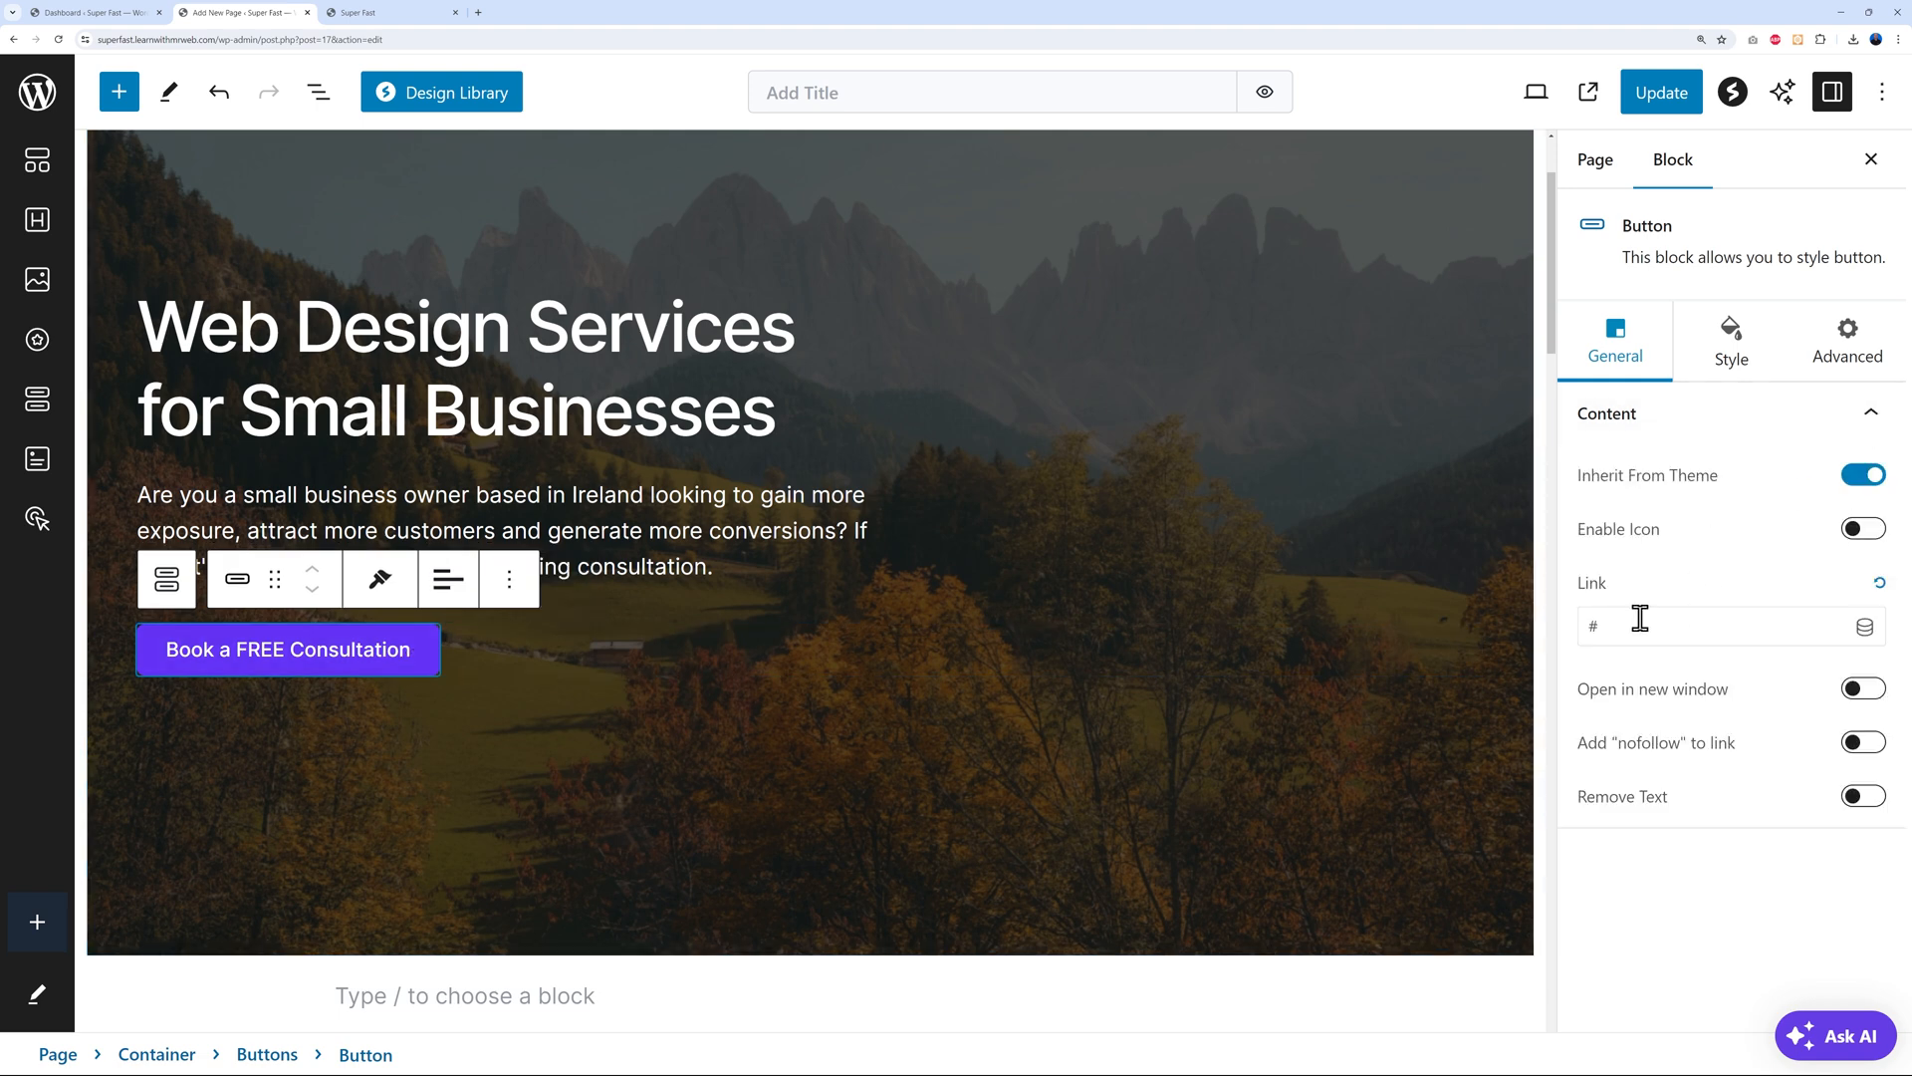
left_click_drag(1589, 628, 1642, 624)
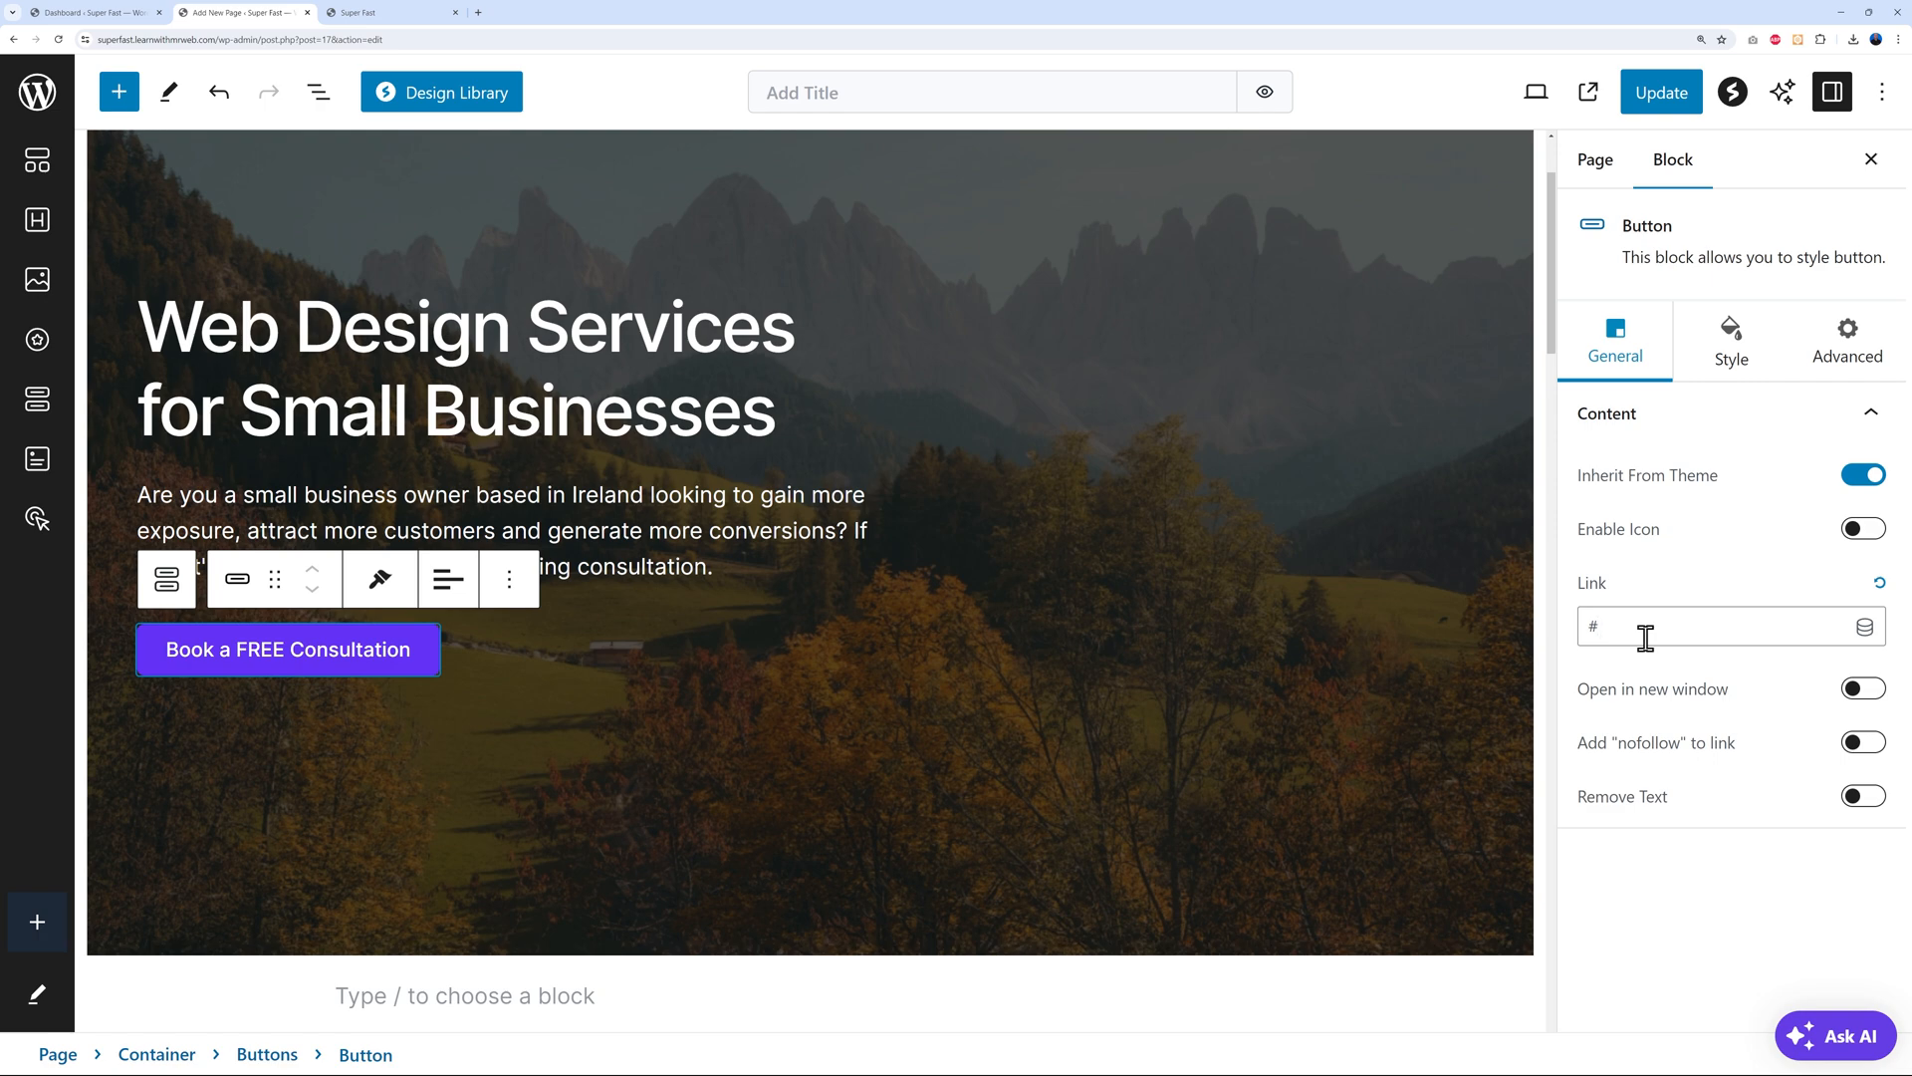
scroll(1229, 675, "down", 12)
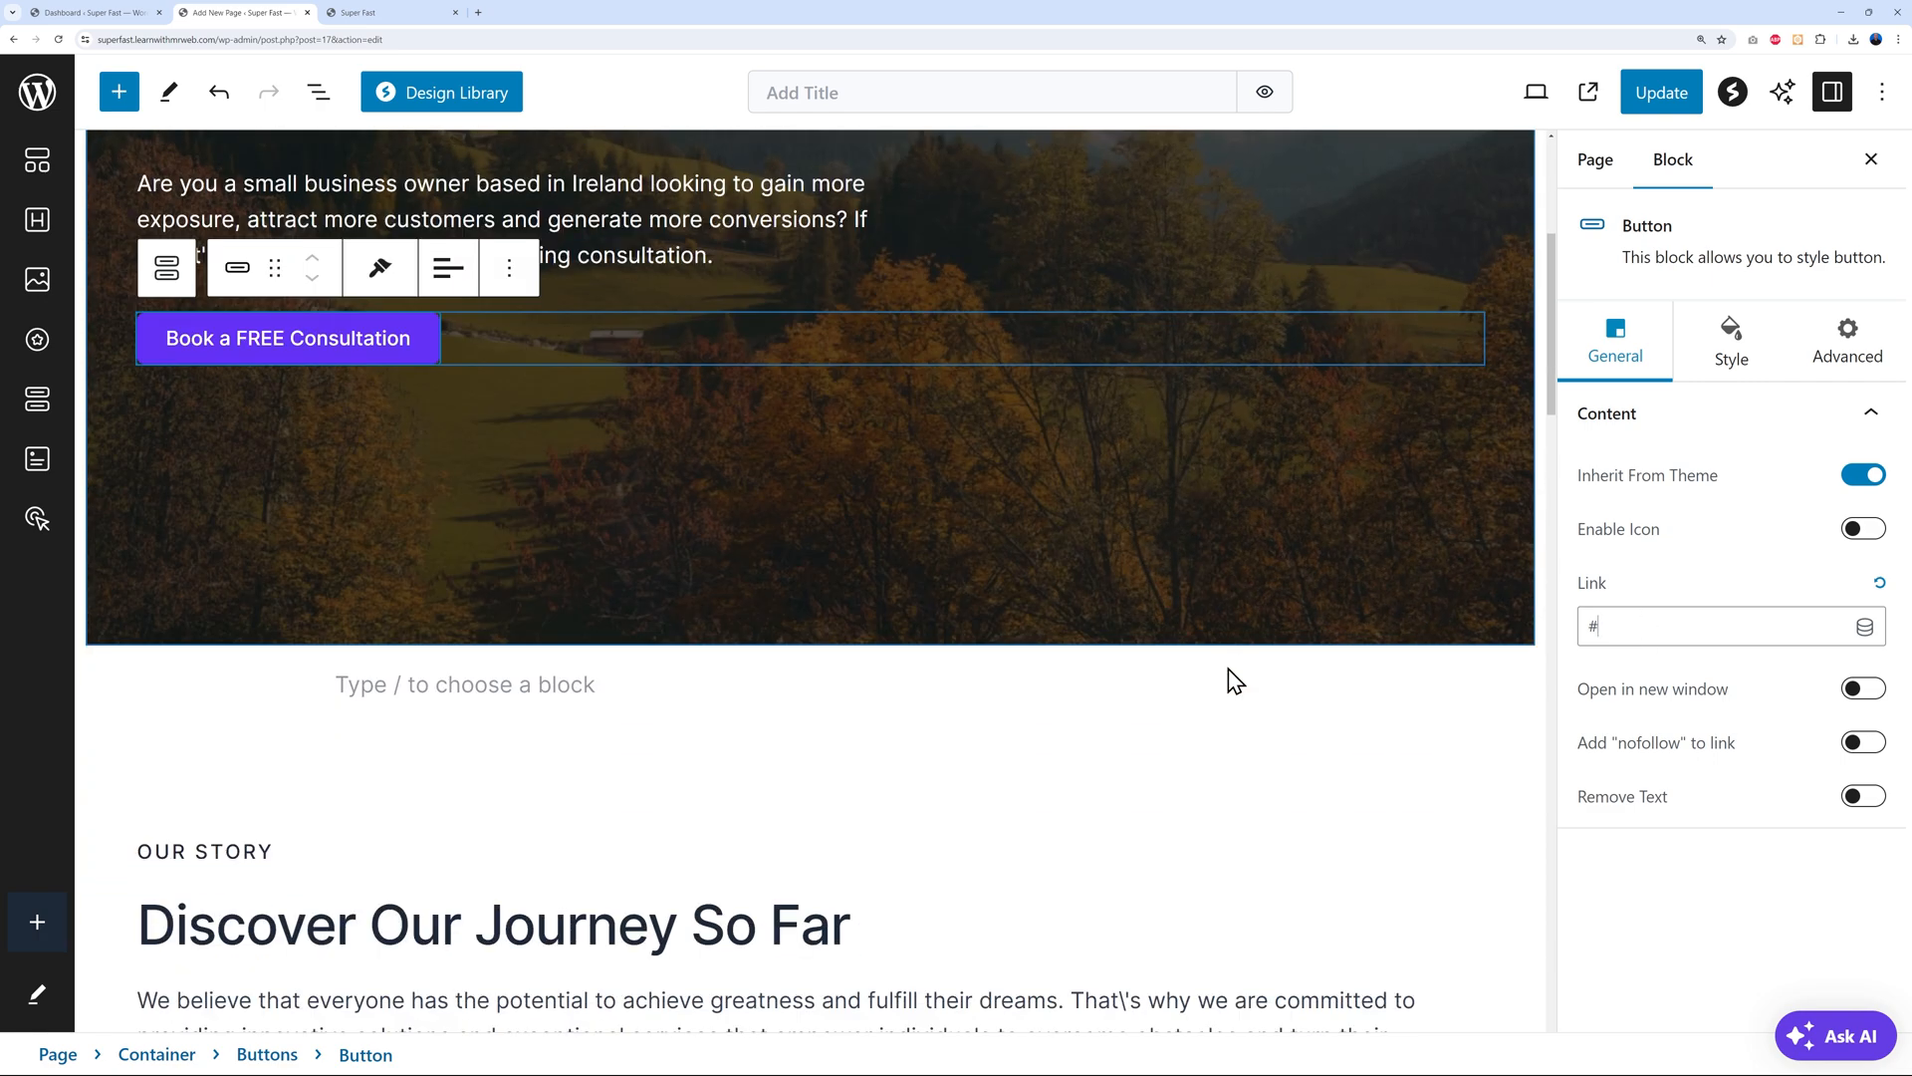
scroll(1231, 692, "down", 15)
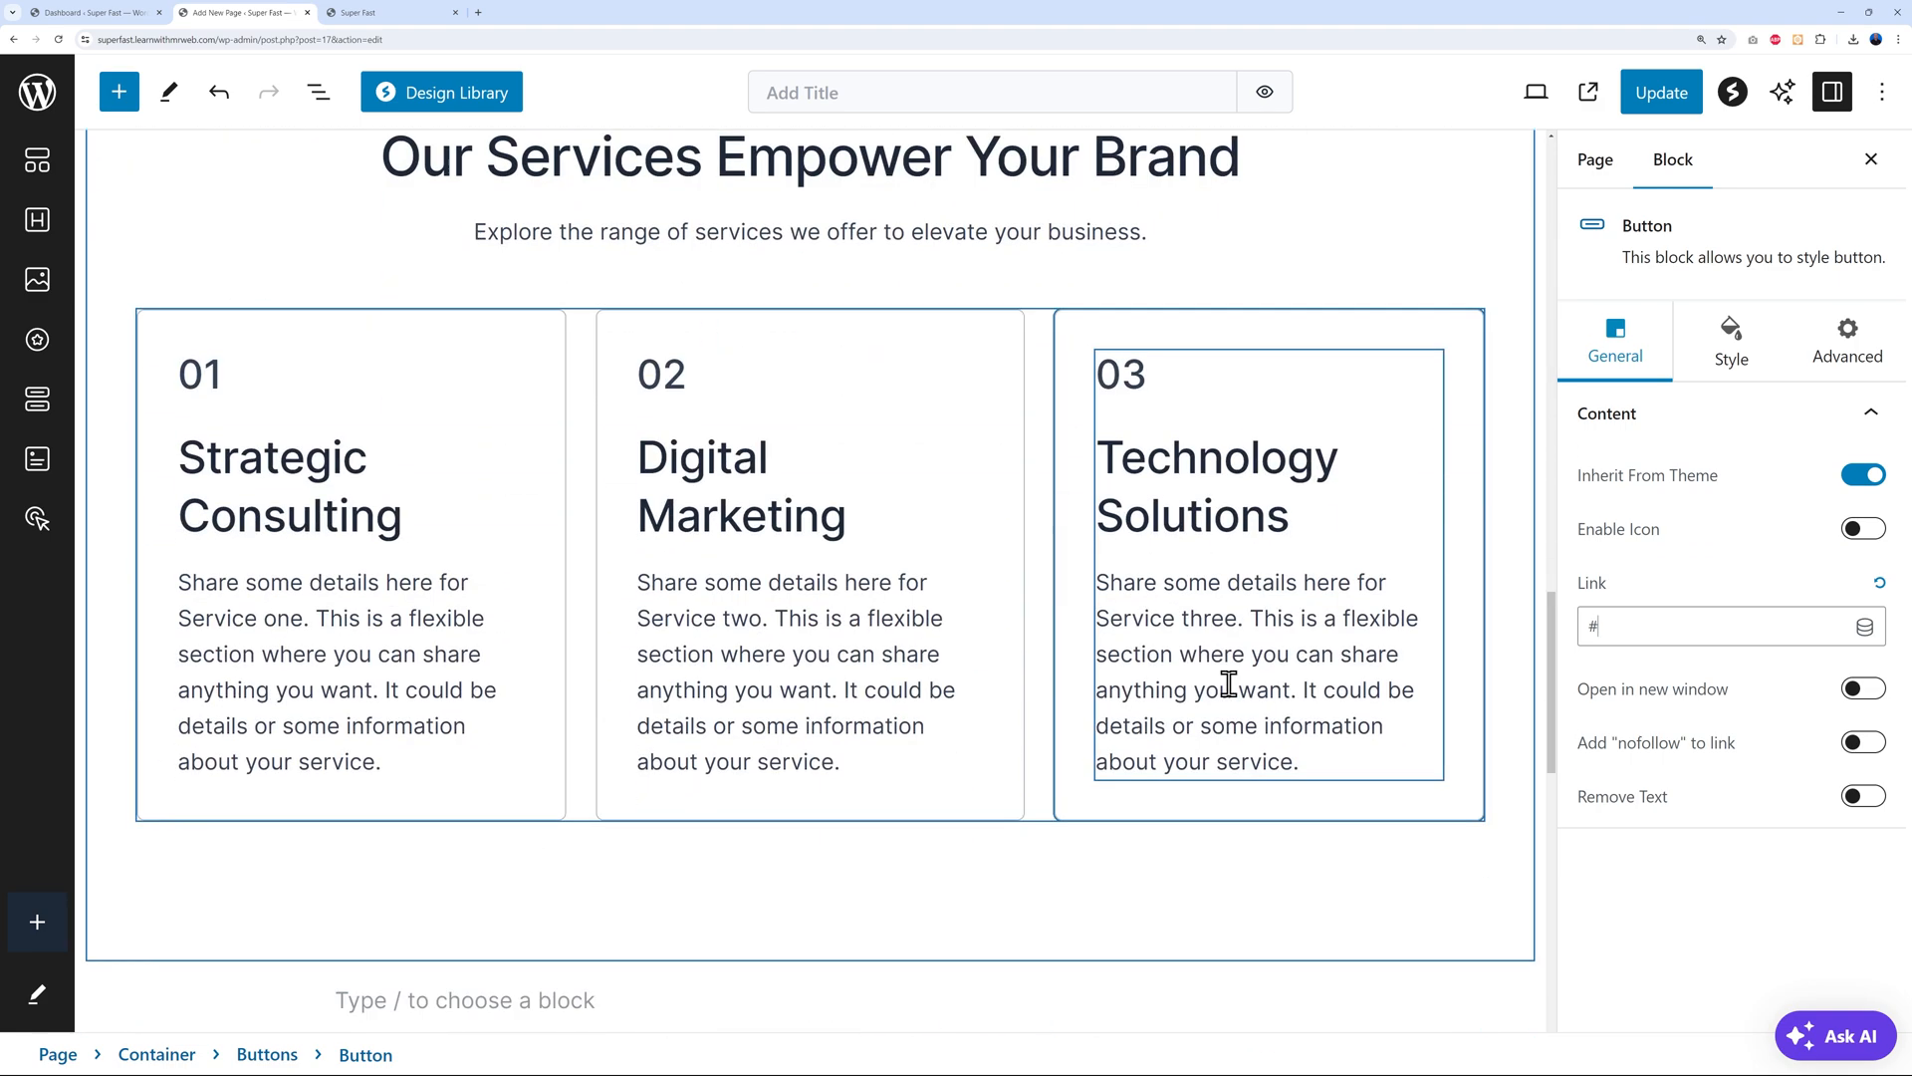
left_click(879, 554)
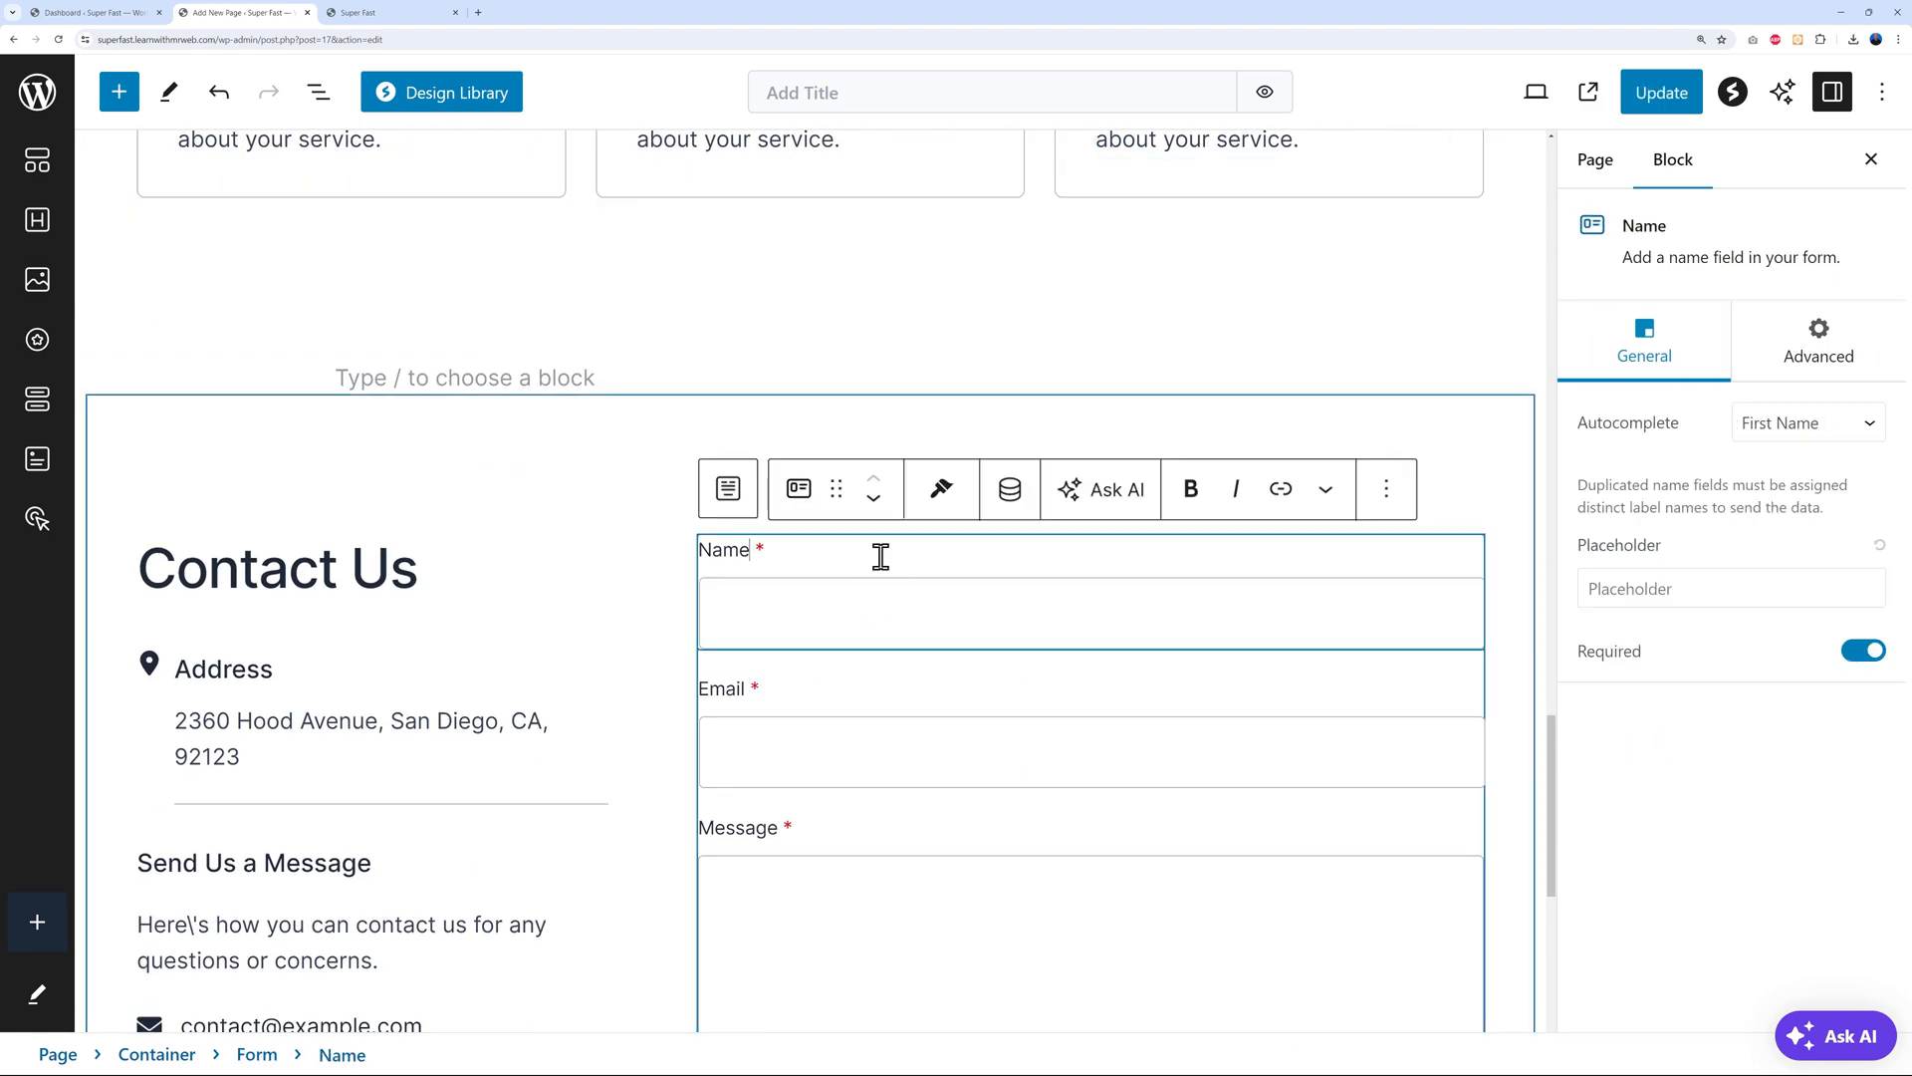
left_click(1831, 361)
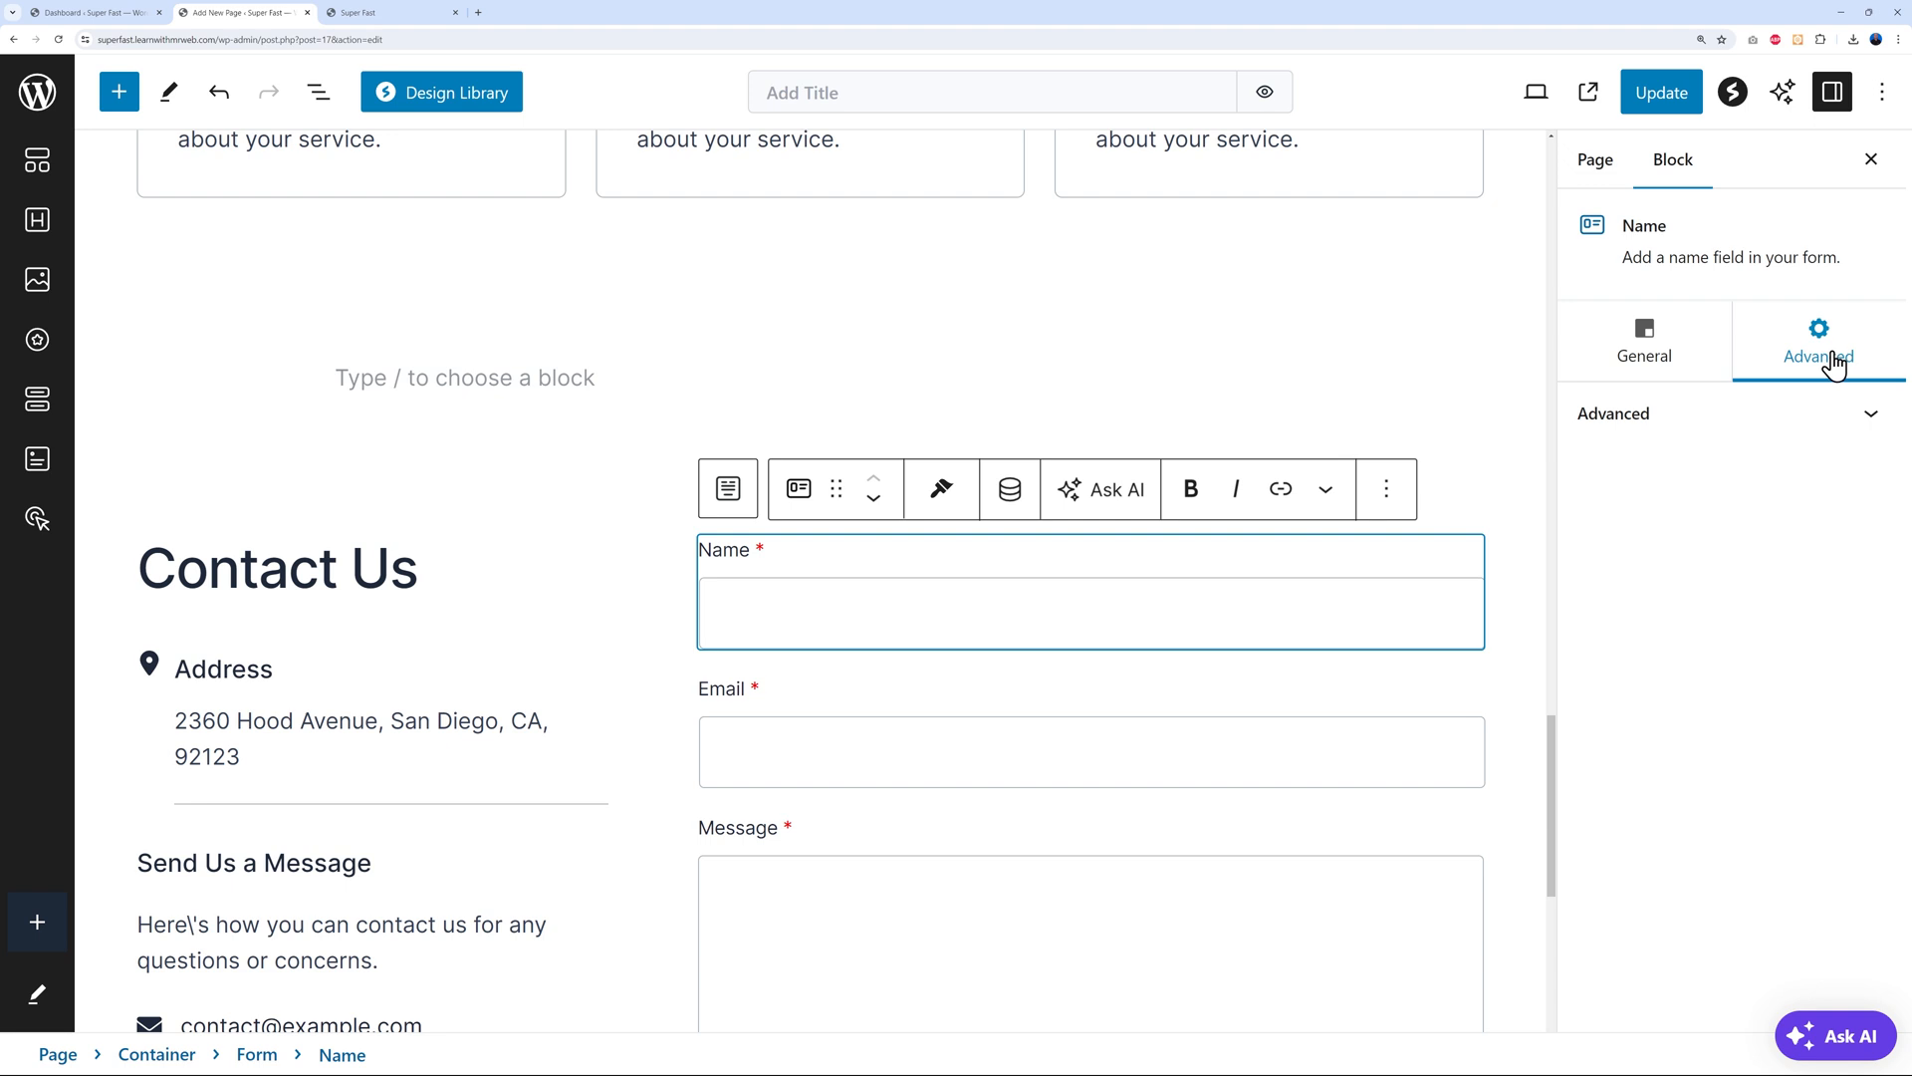
left_click(1845, 431)
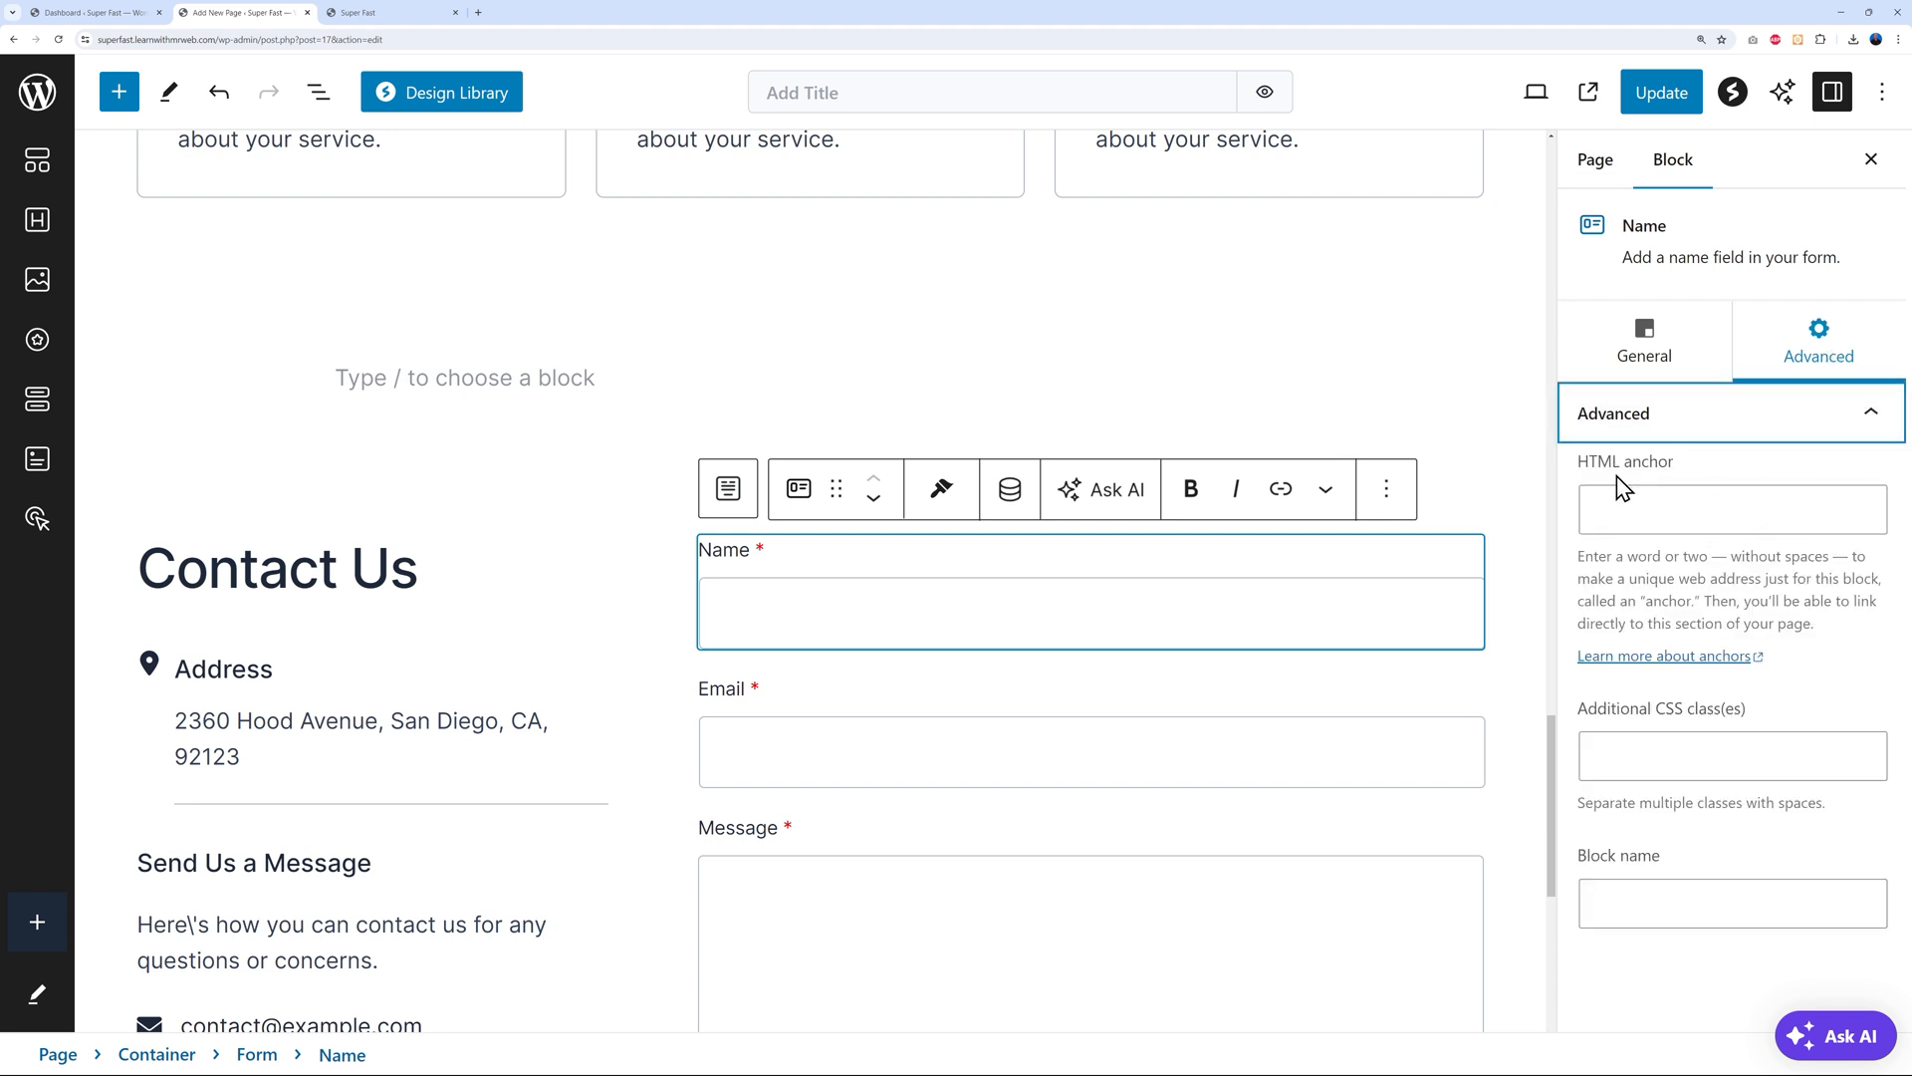
left_click(1638, 509)
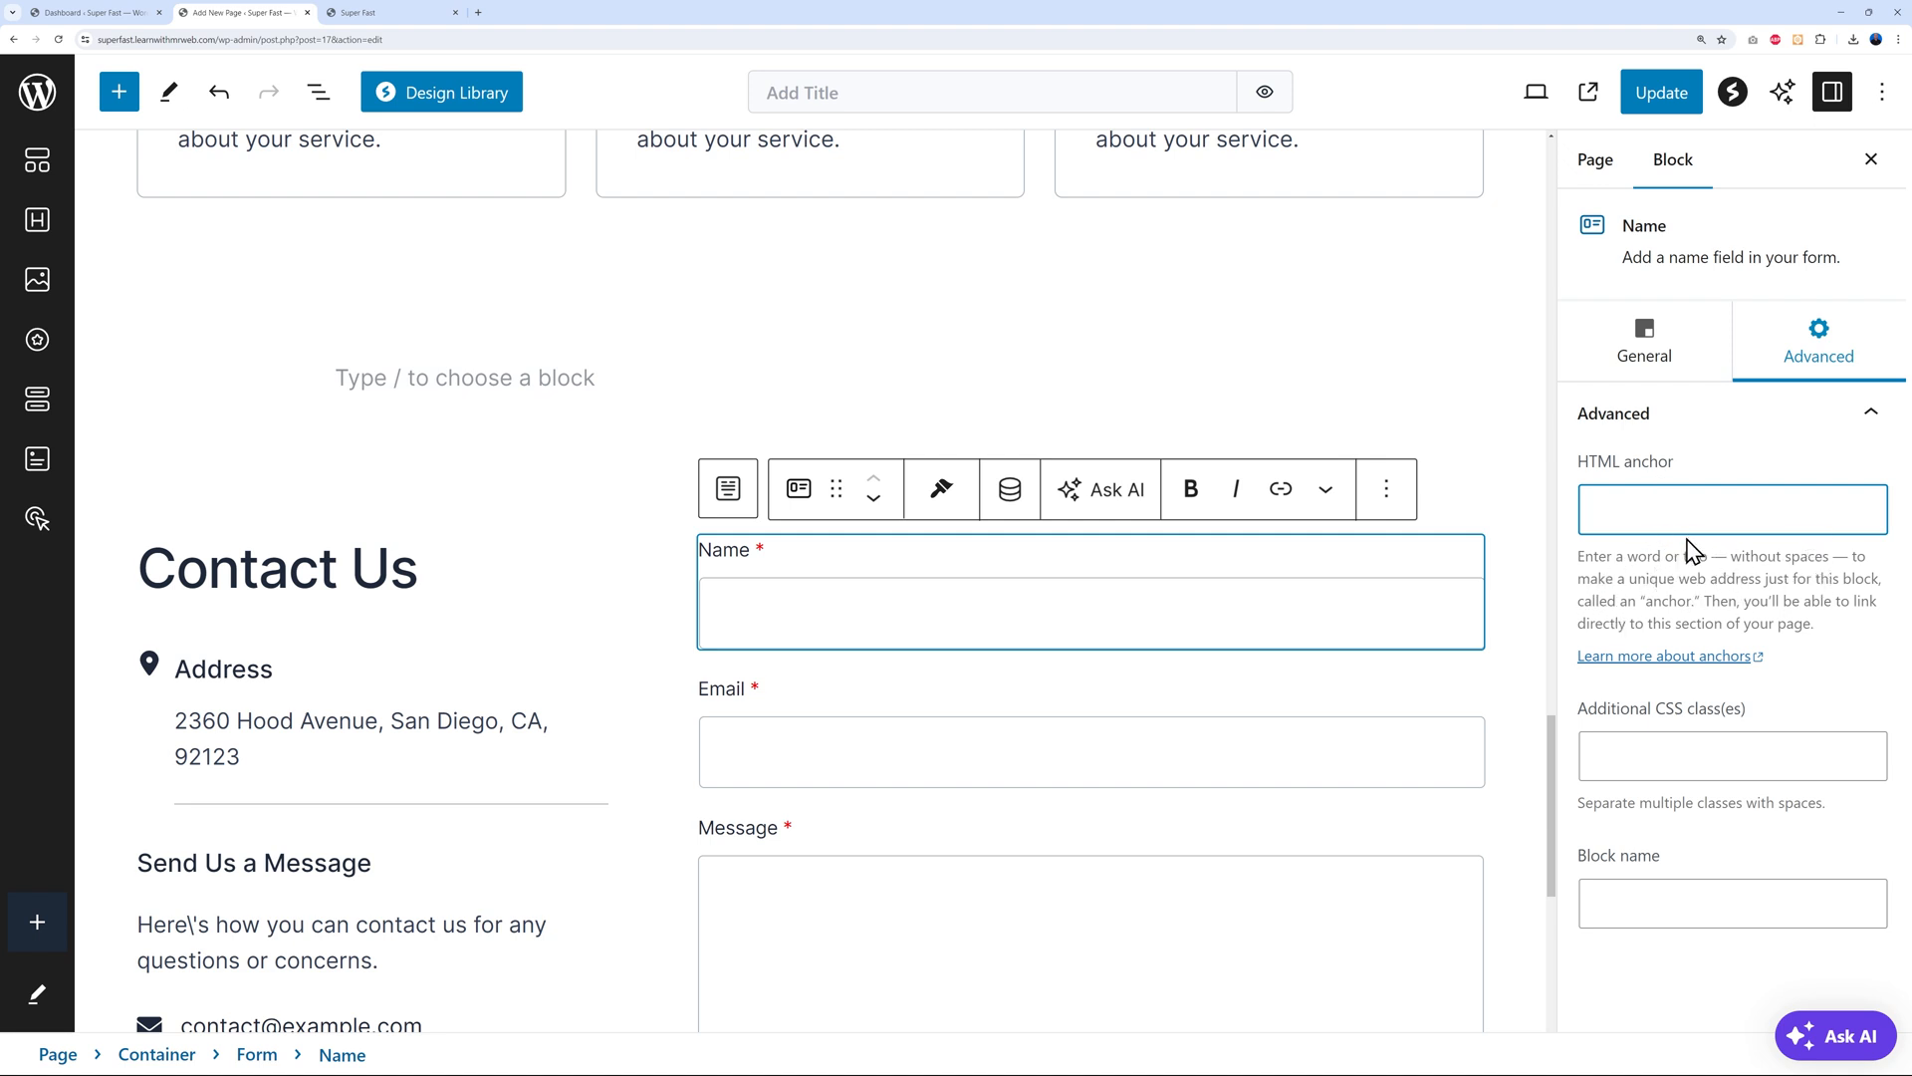
type("request")
key("ctrl+a")
key("ctrl+c")
Link the Book a FREE Consultation button to #request-a-quote and update the page
left_click(1526, 652)
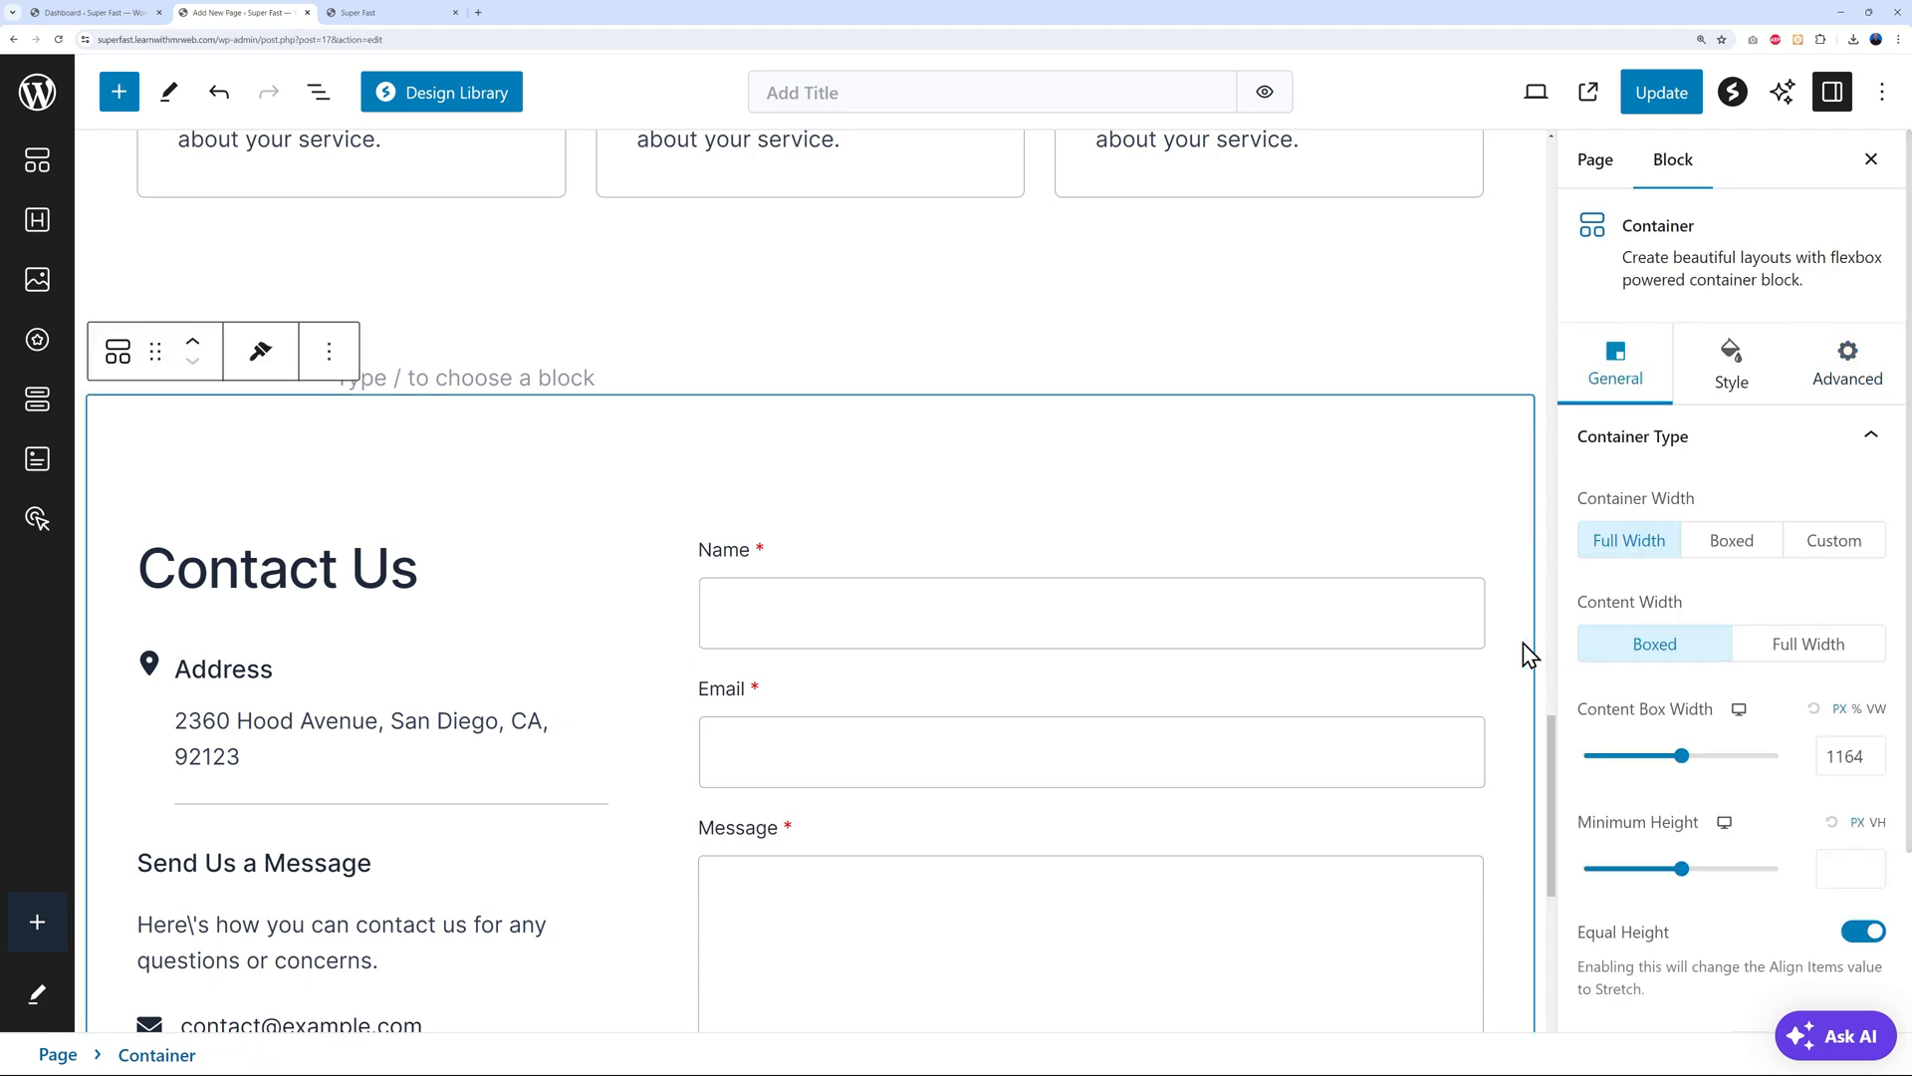
scroll(1528, 653, "up", 10)
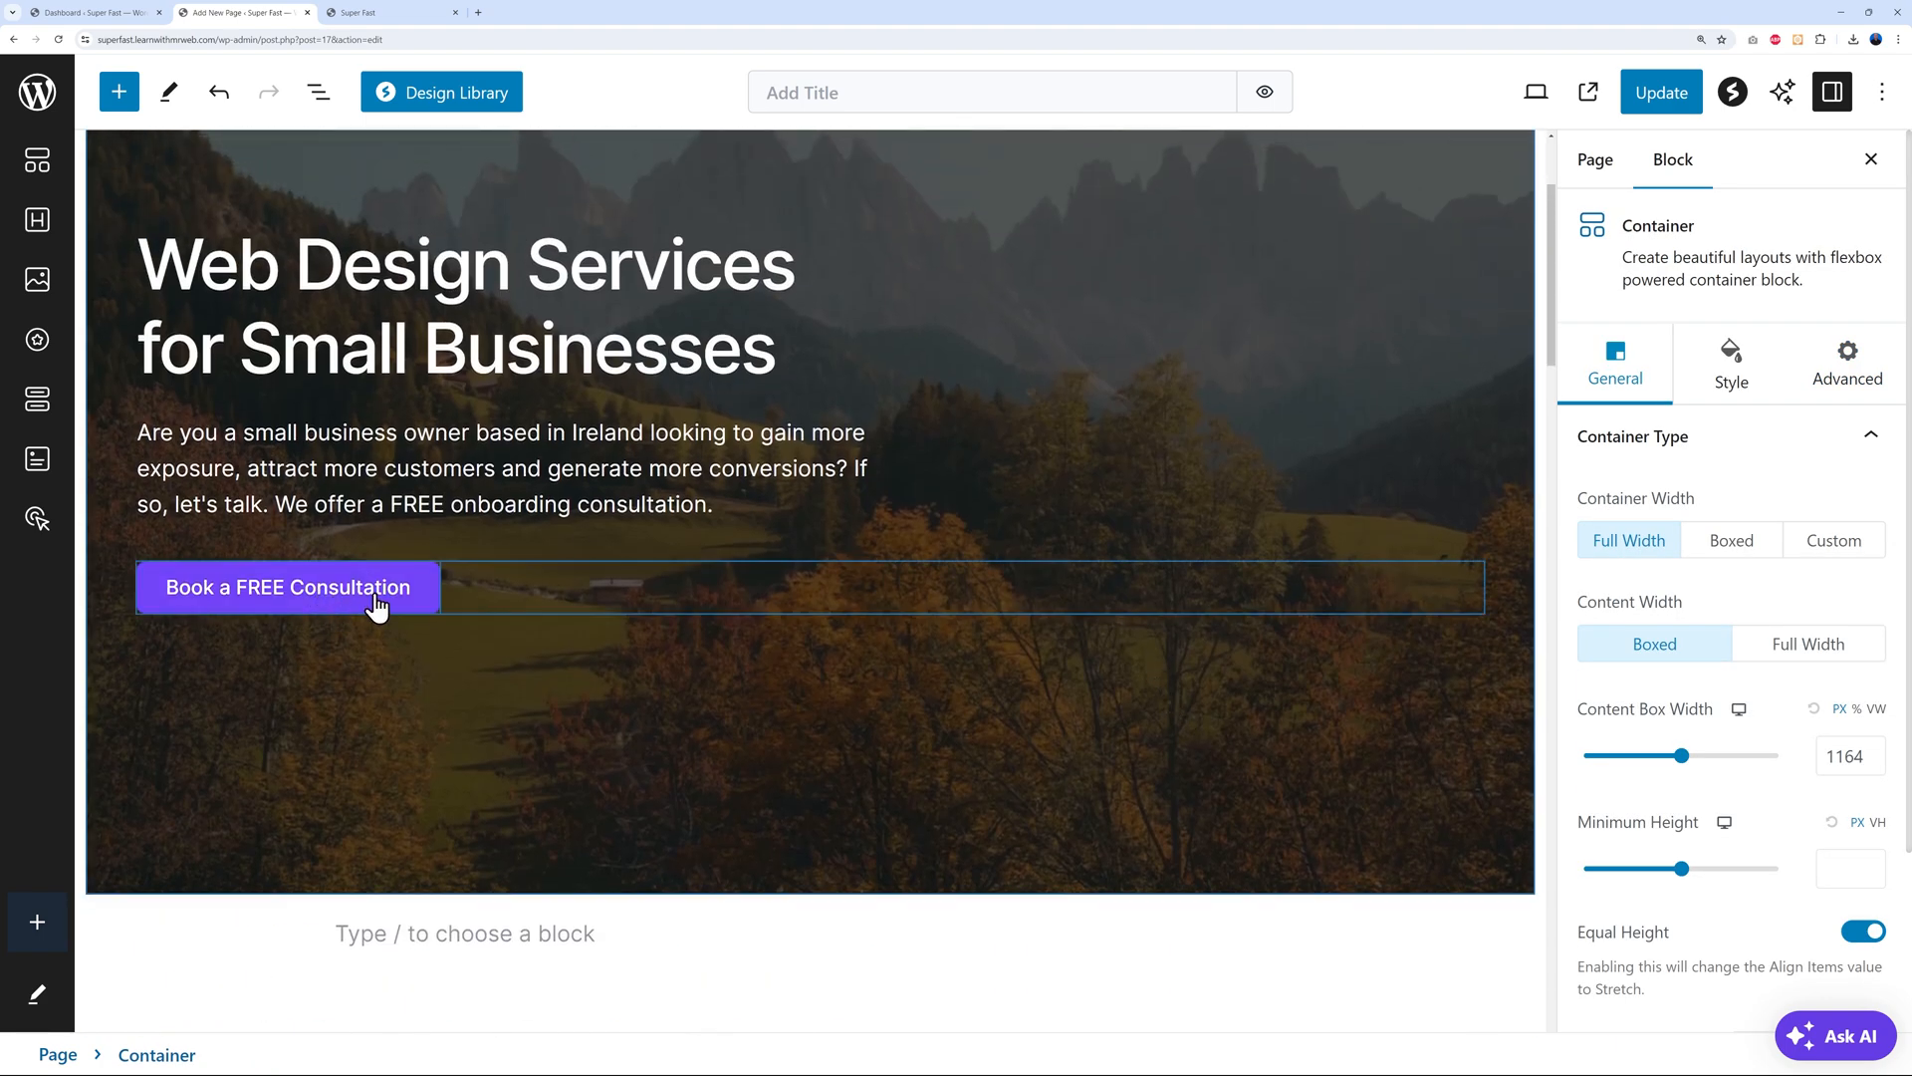
left_click(376, 598)
left_click(1626, 630)
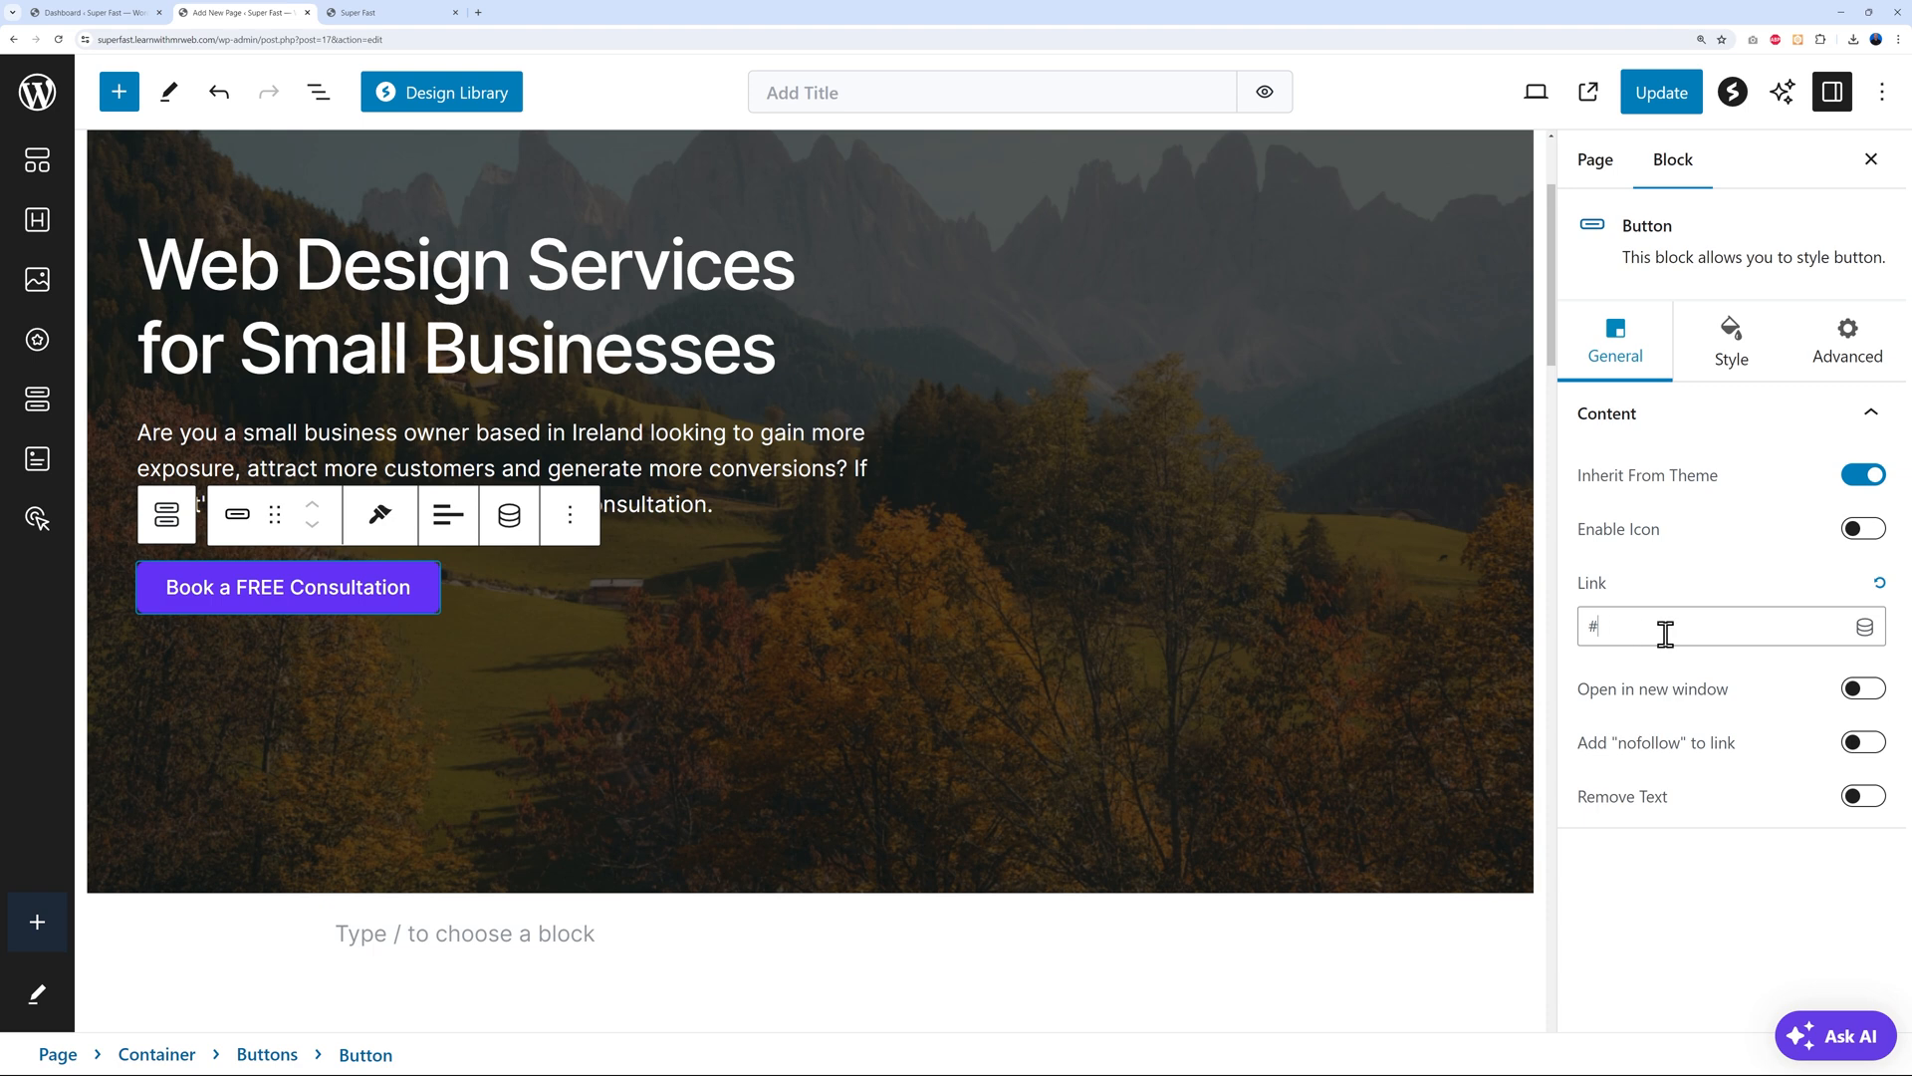
key("ctrl+v")
left_click(1678, 103)
Reload the live page and verify Book a FREE Consultation jumps to the Contact Us form
left_click(363, 13)
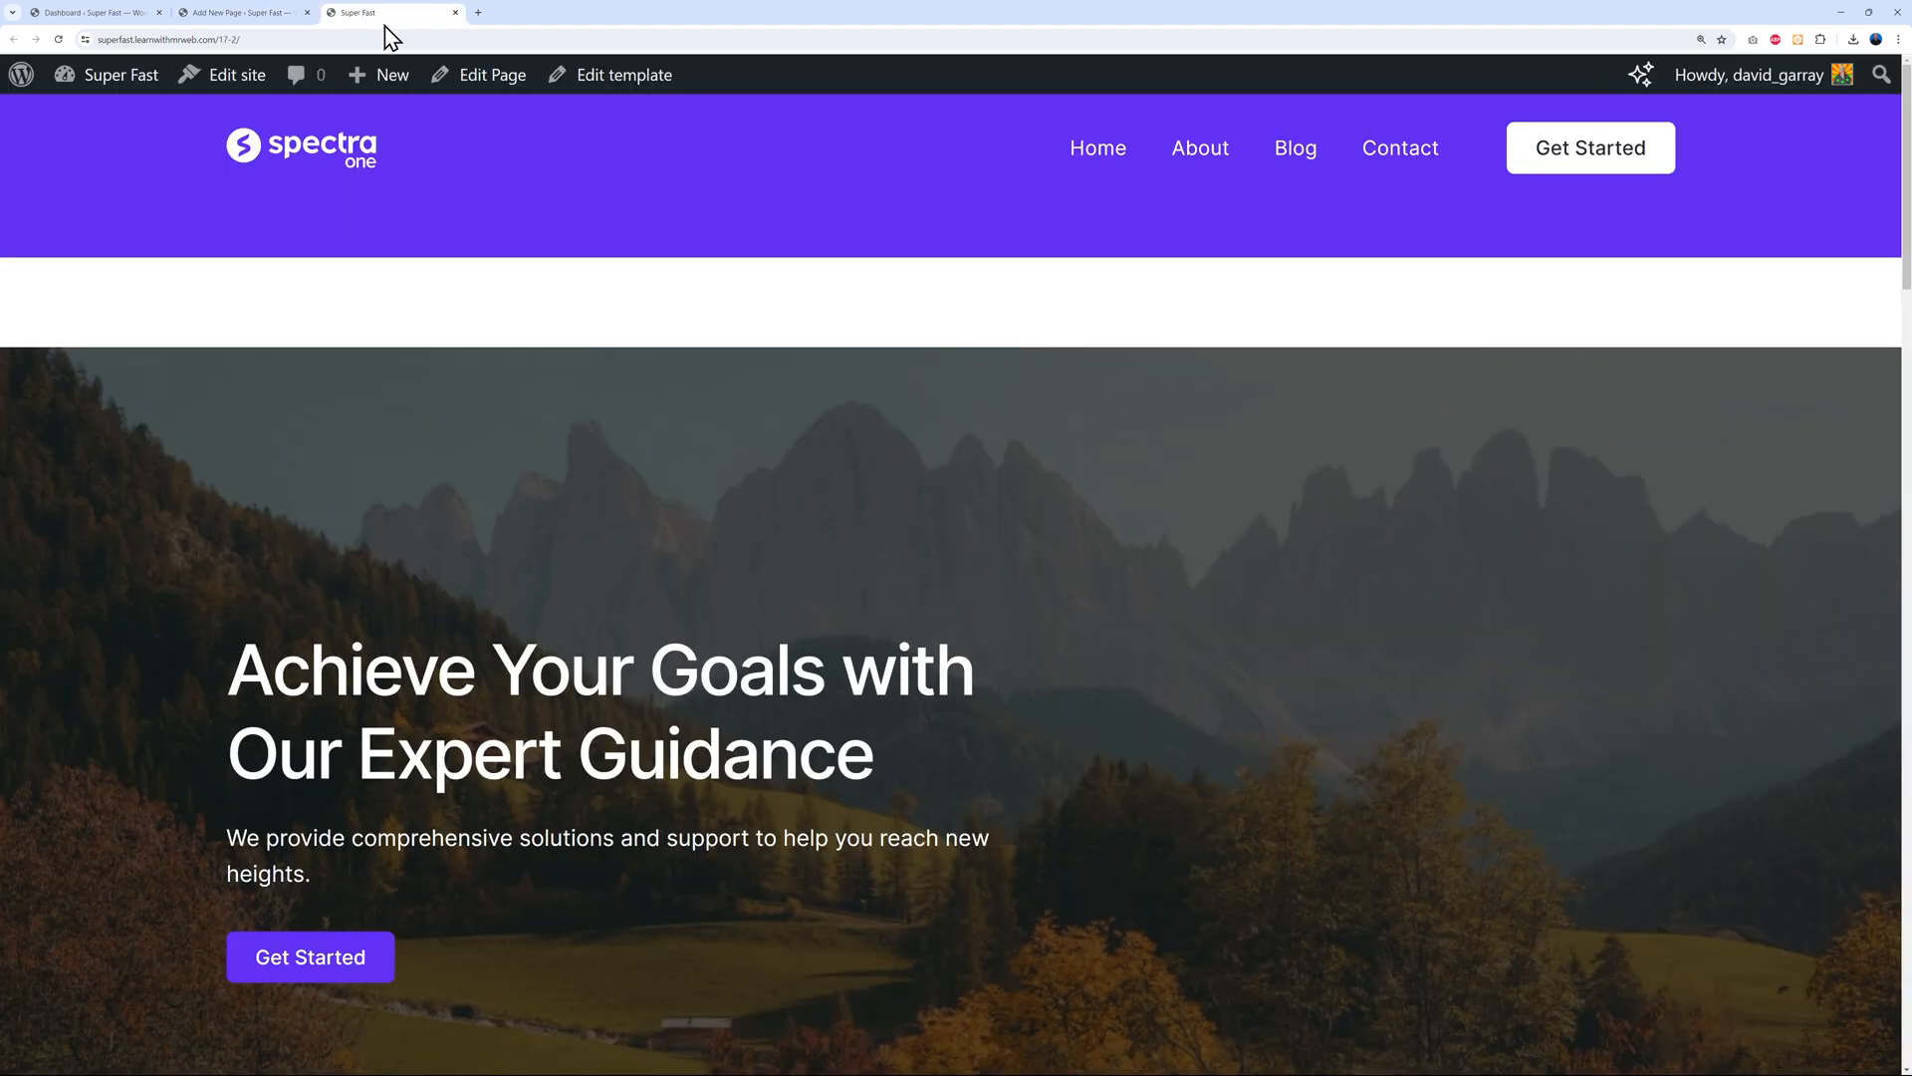
left_click(58, 39)
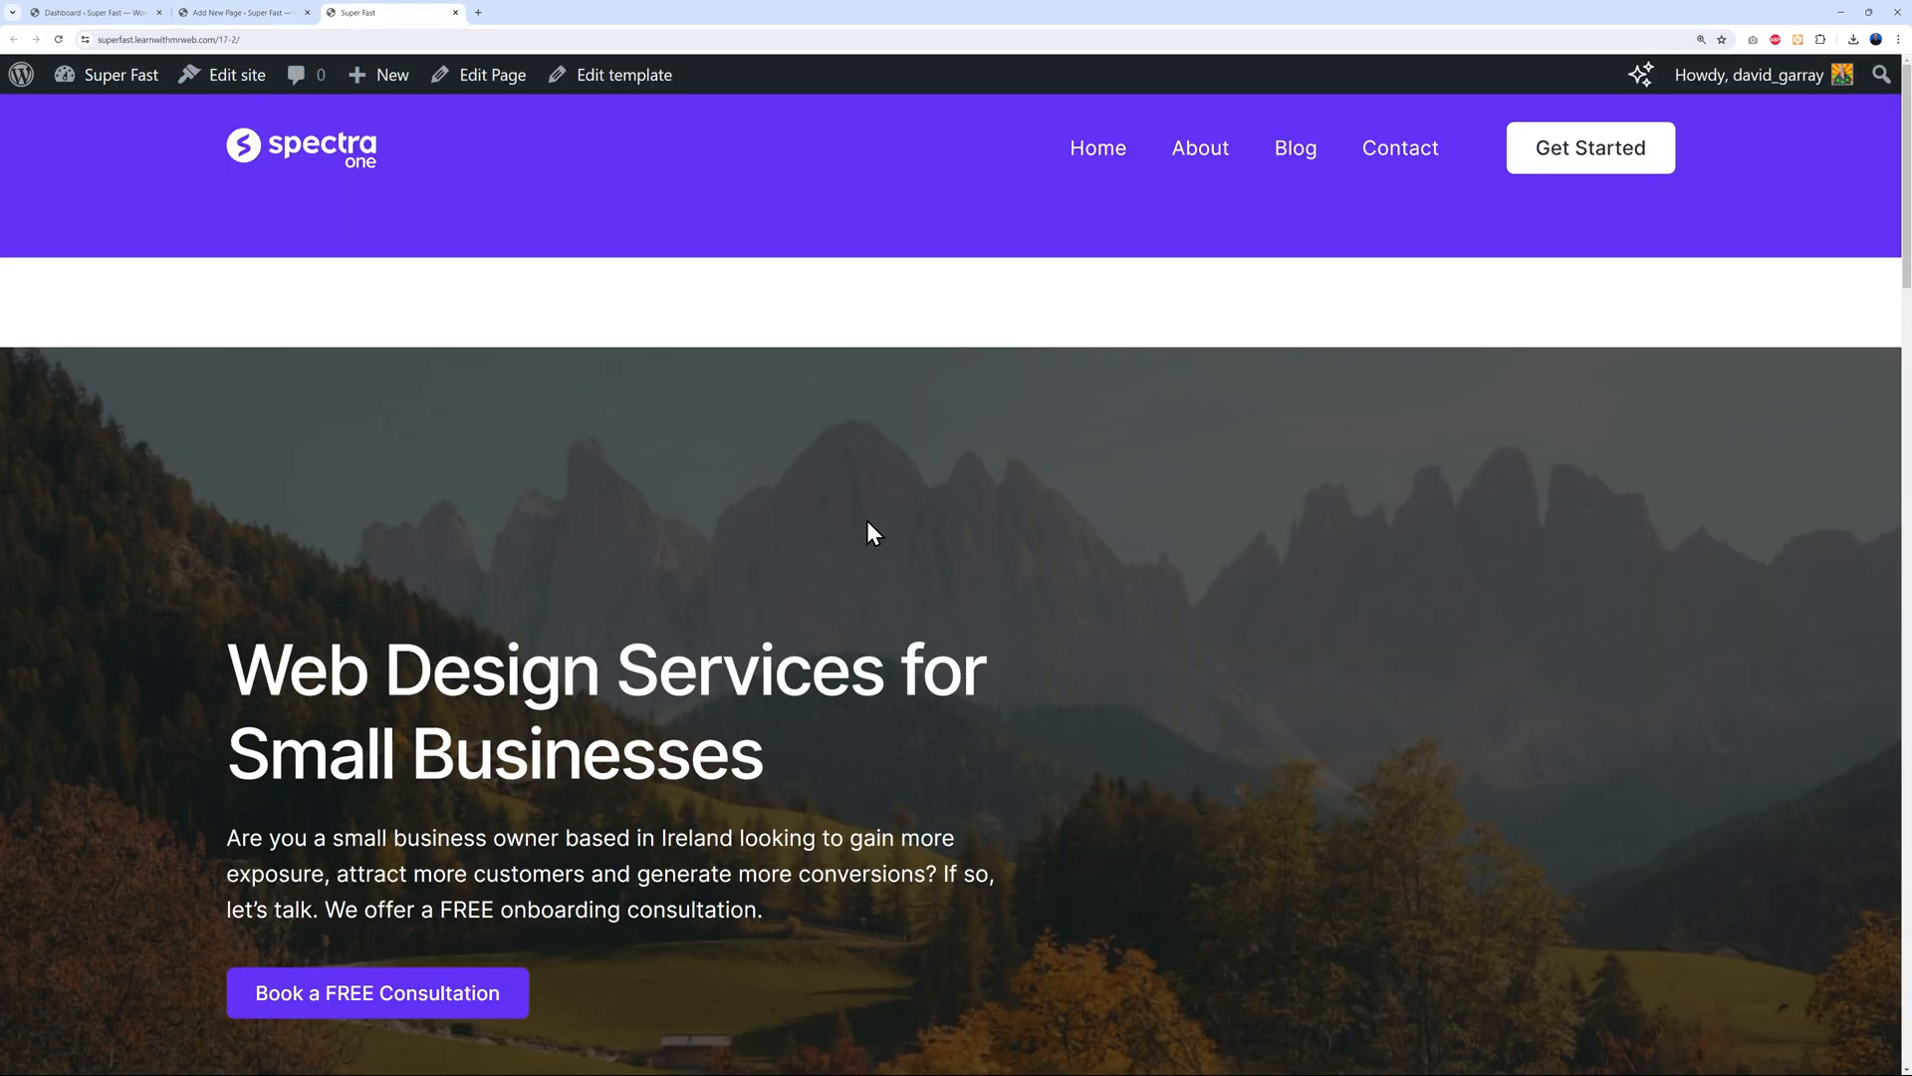
scroll(1121, 592, "down", 3)
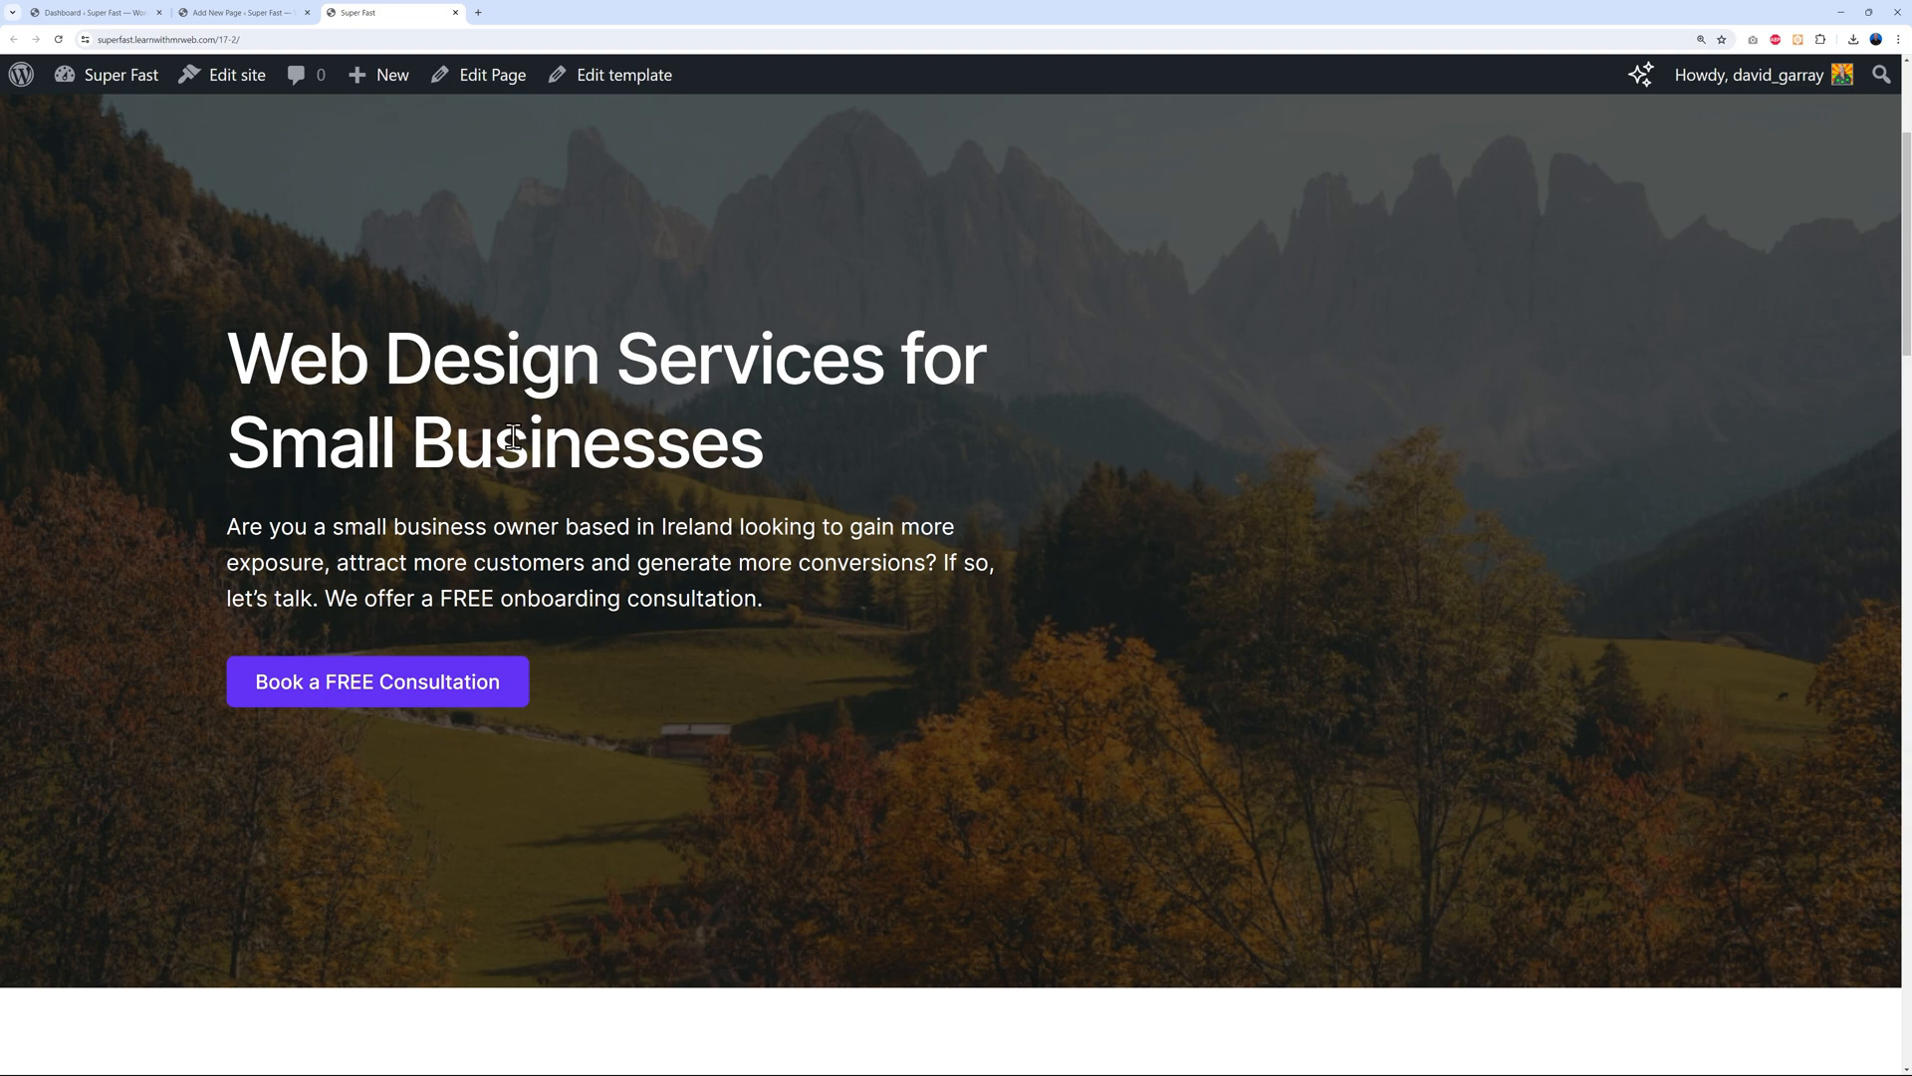
scroll(905, 436, "down", 1)
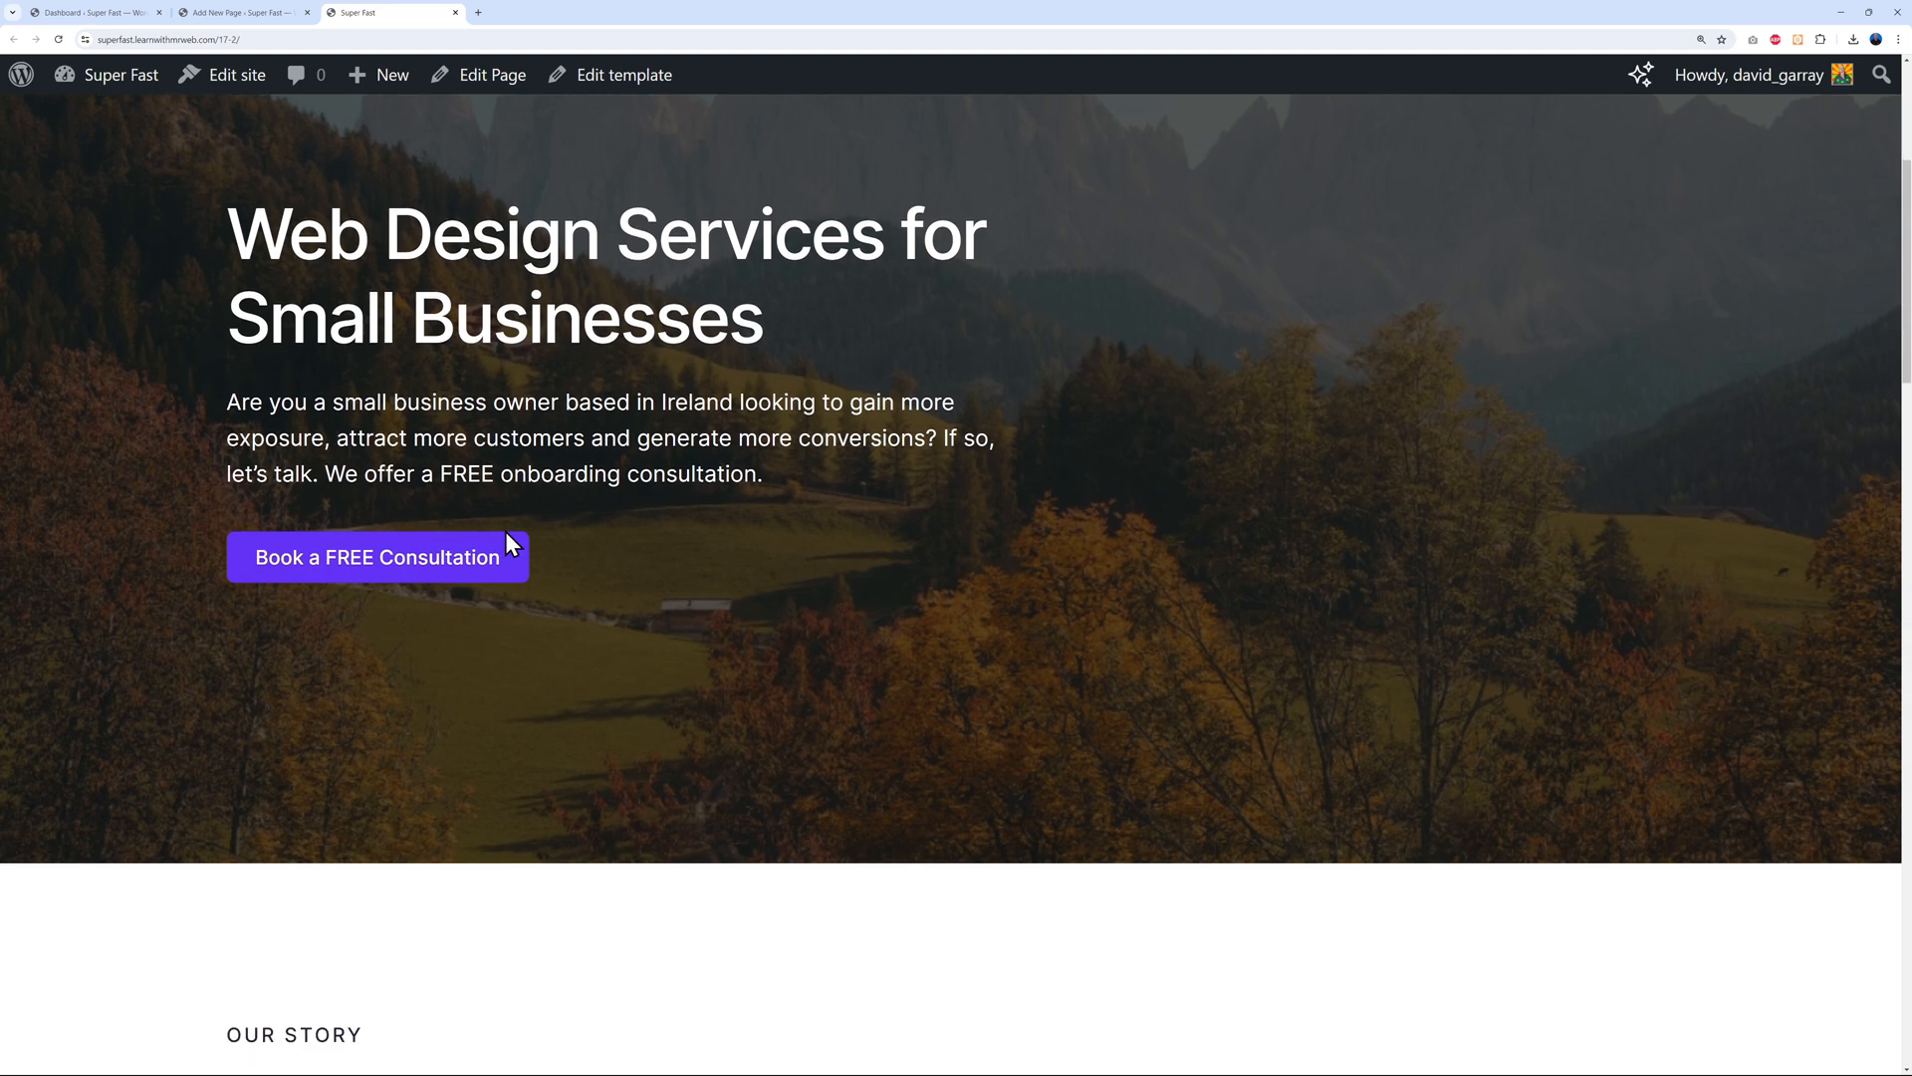
left_click(439, 573)
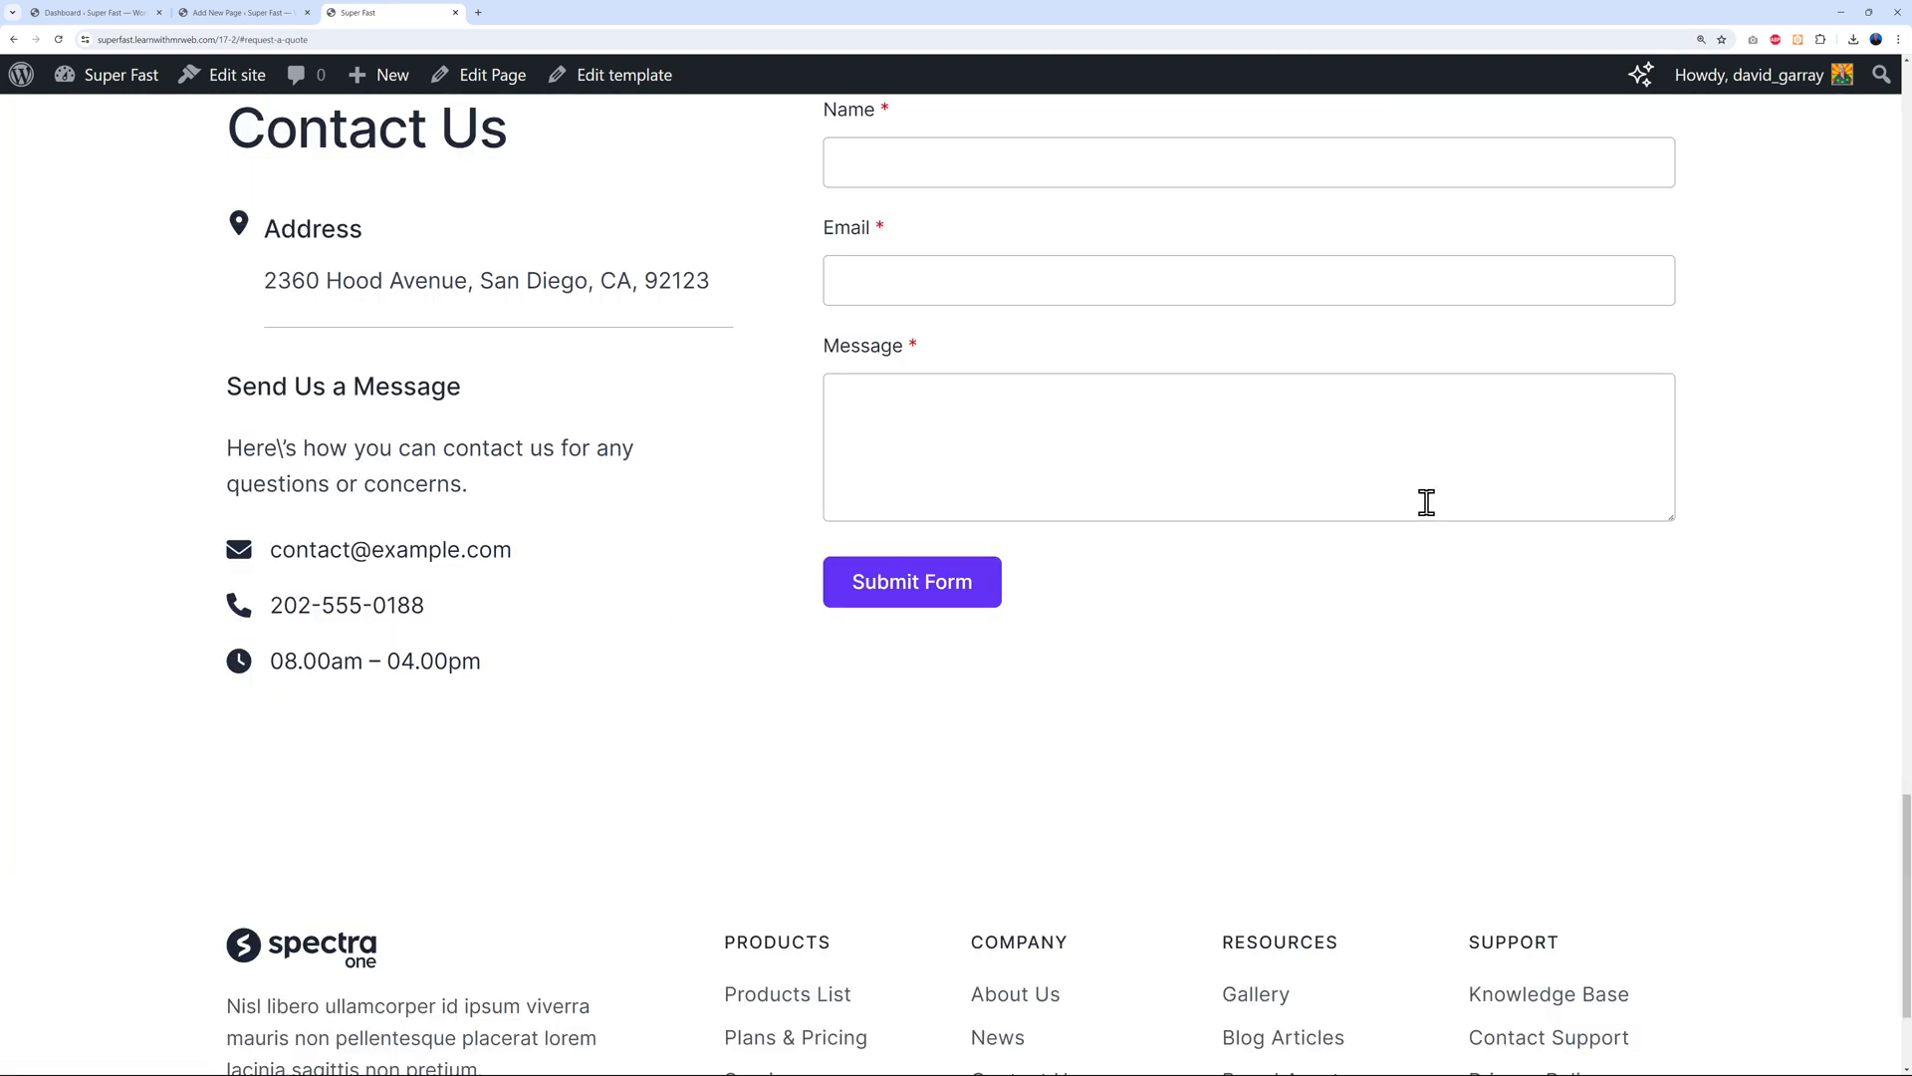
scroll(1425, 499, "up", 2)
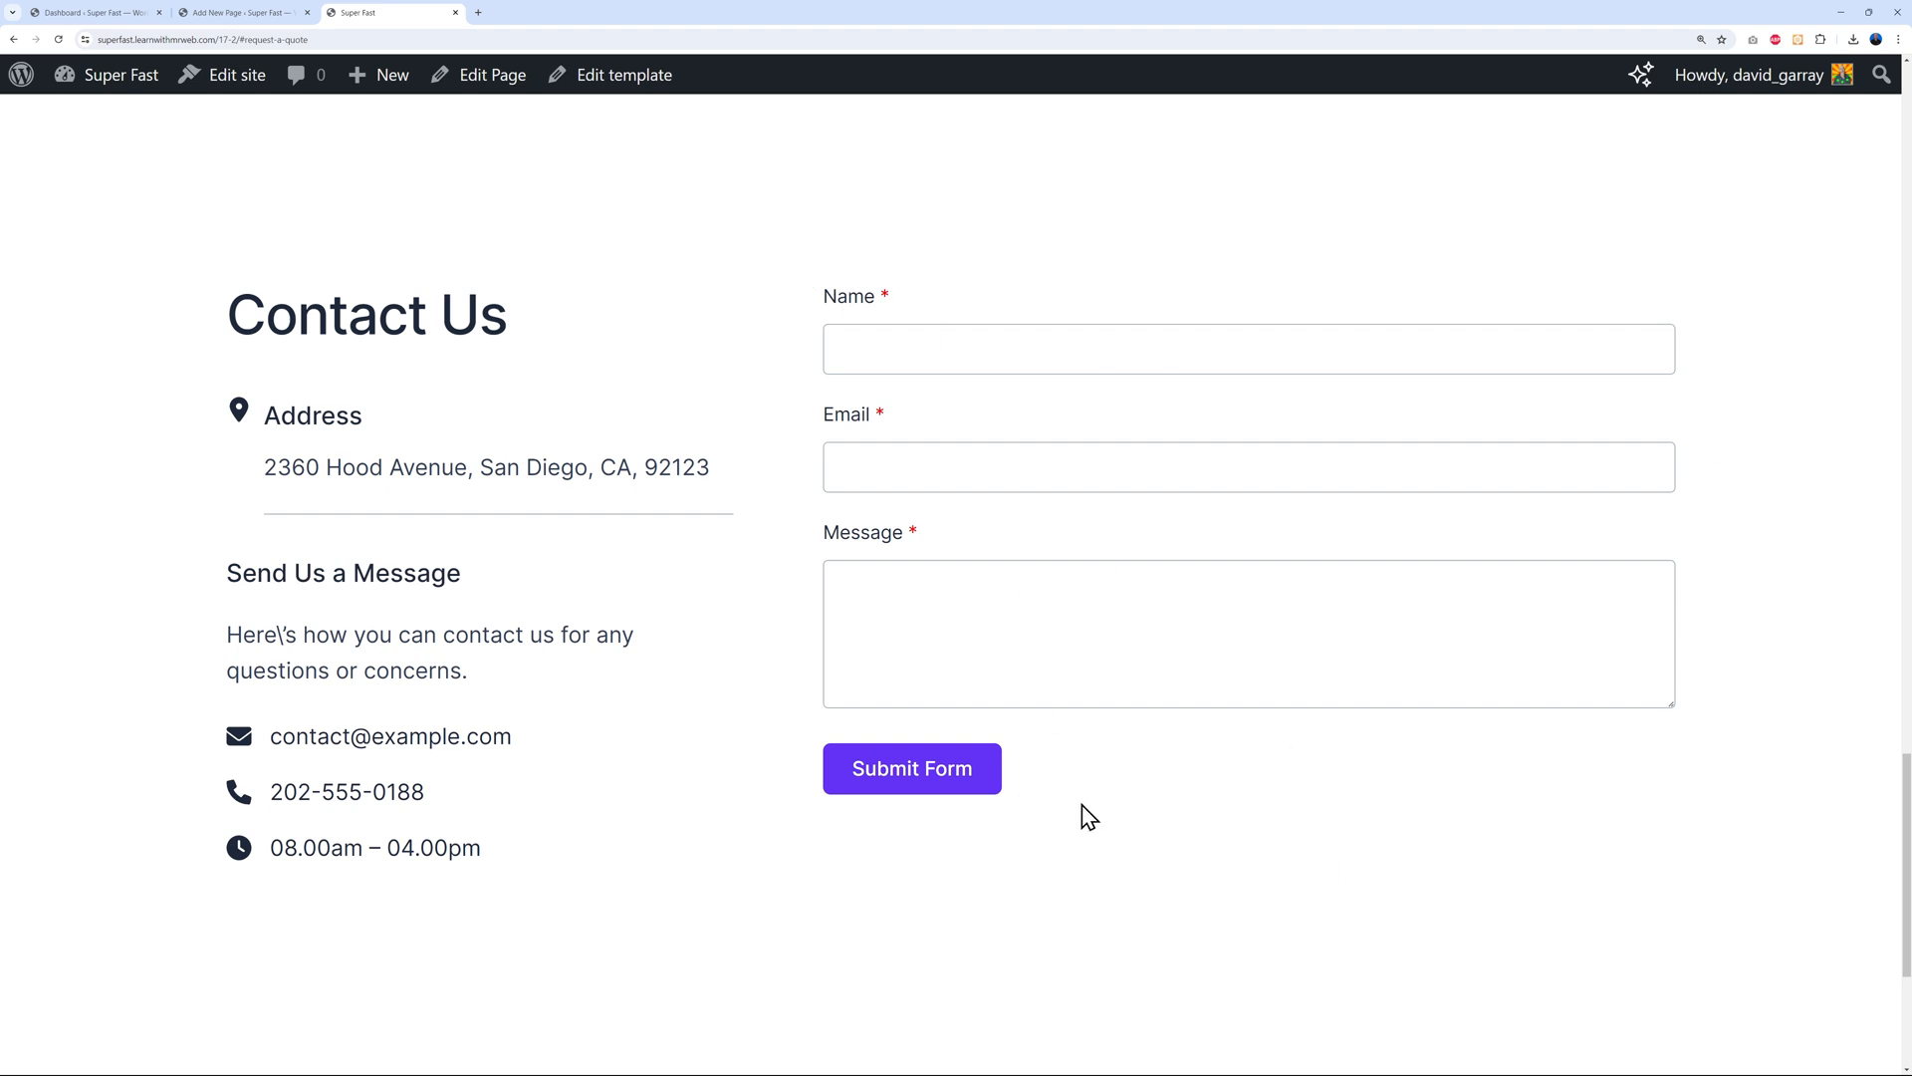
left_click(287, 20)
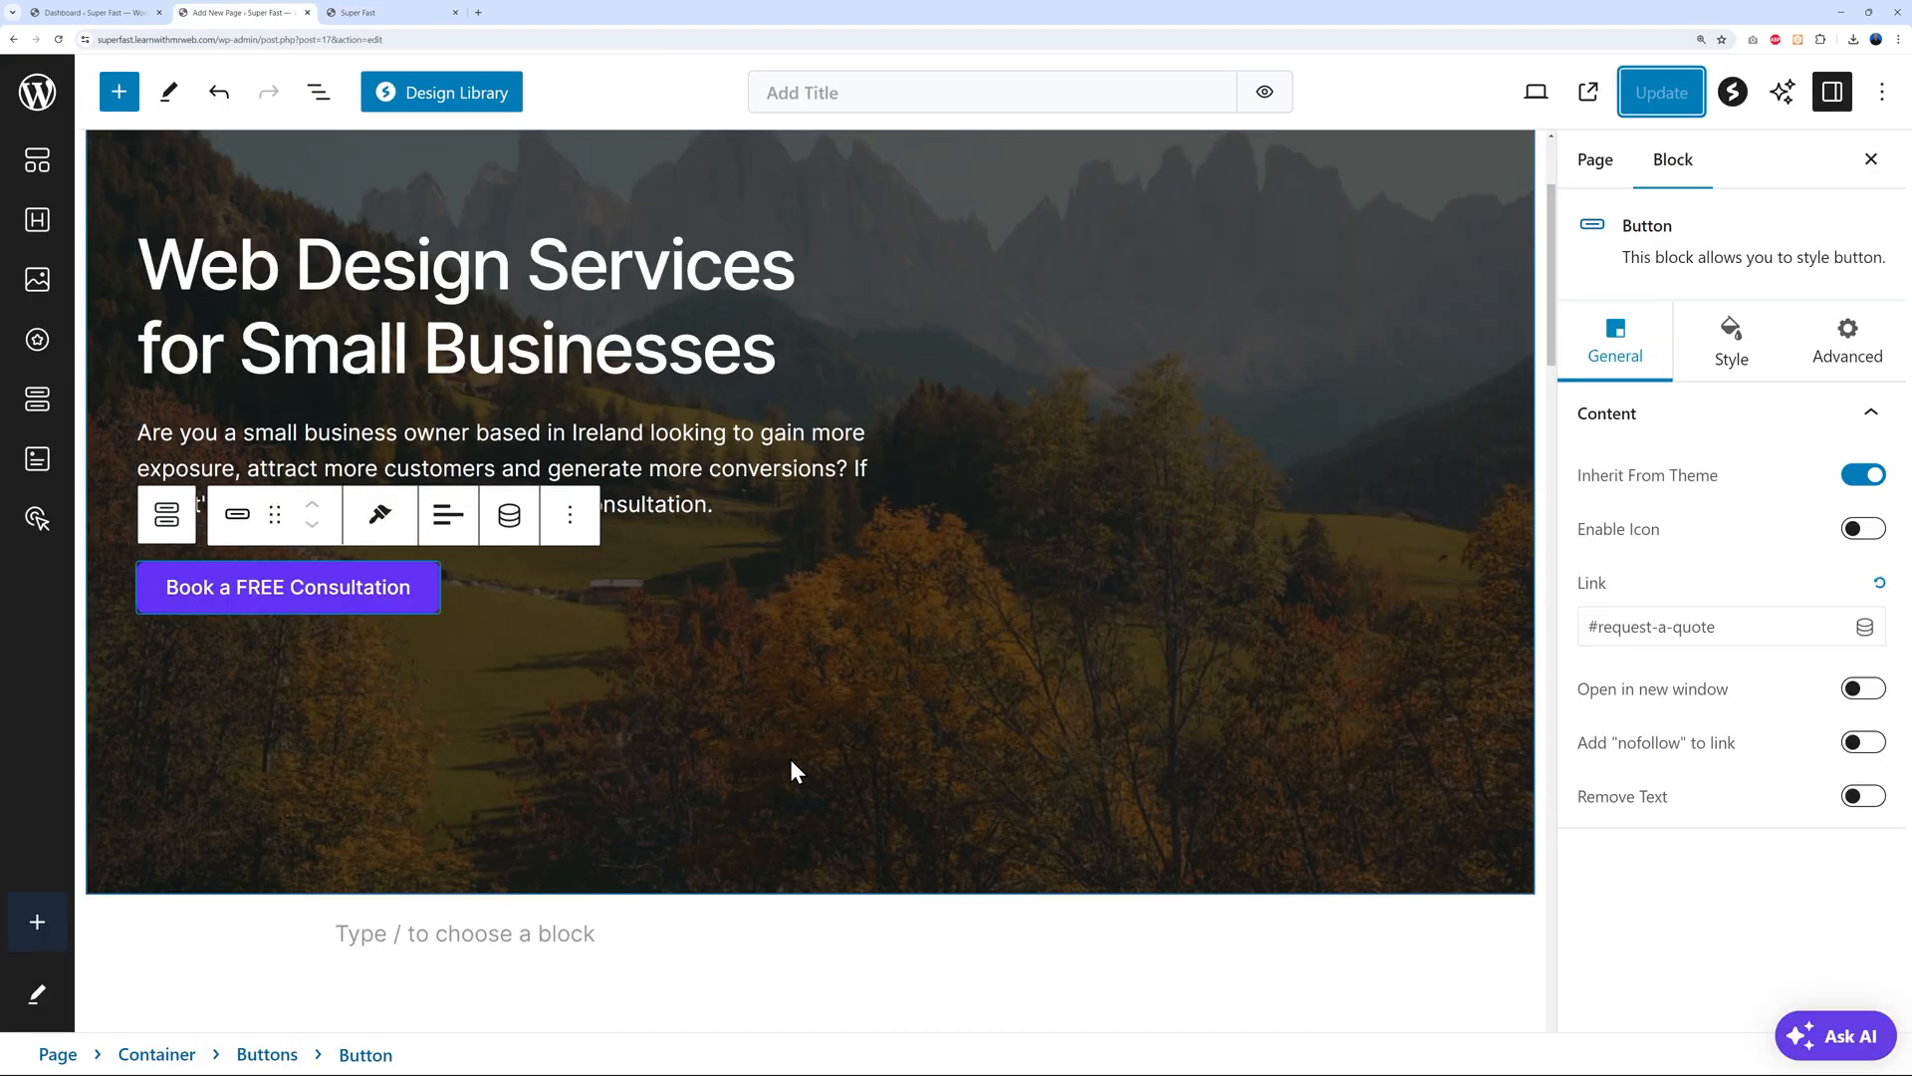
Select the hero Container and clear its mountain background image in the Style settings
scroll(1036, 351, "up", 2)
scroll(520, 279, "up", 1)
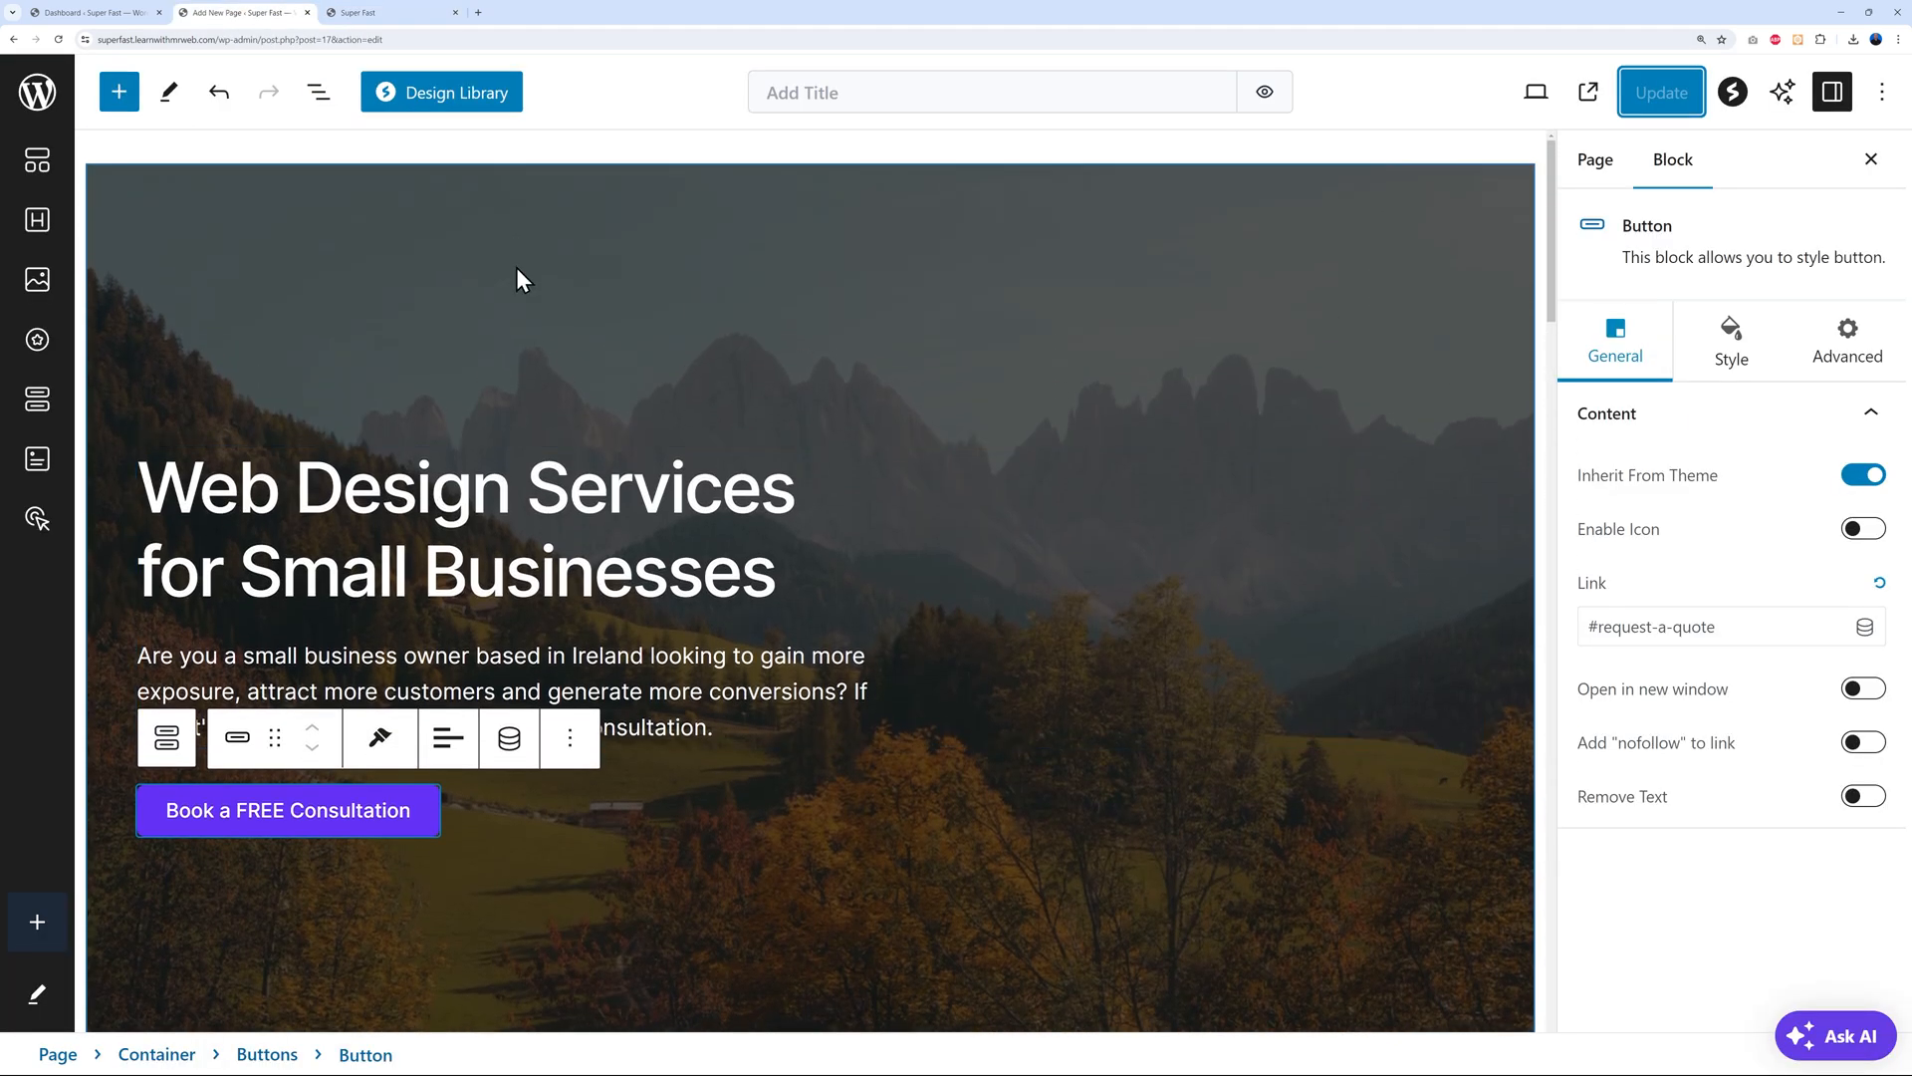
left_click(249, 227)
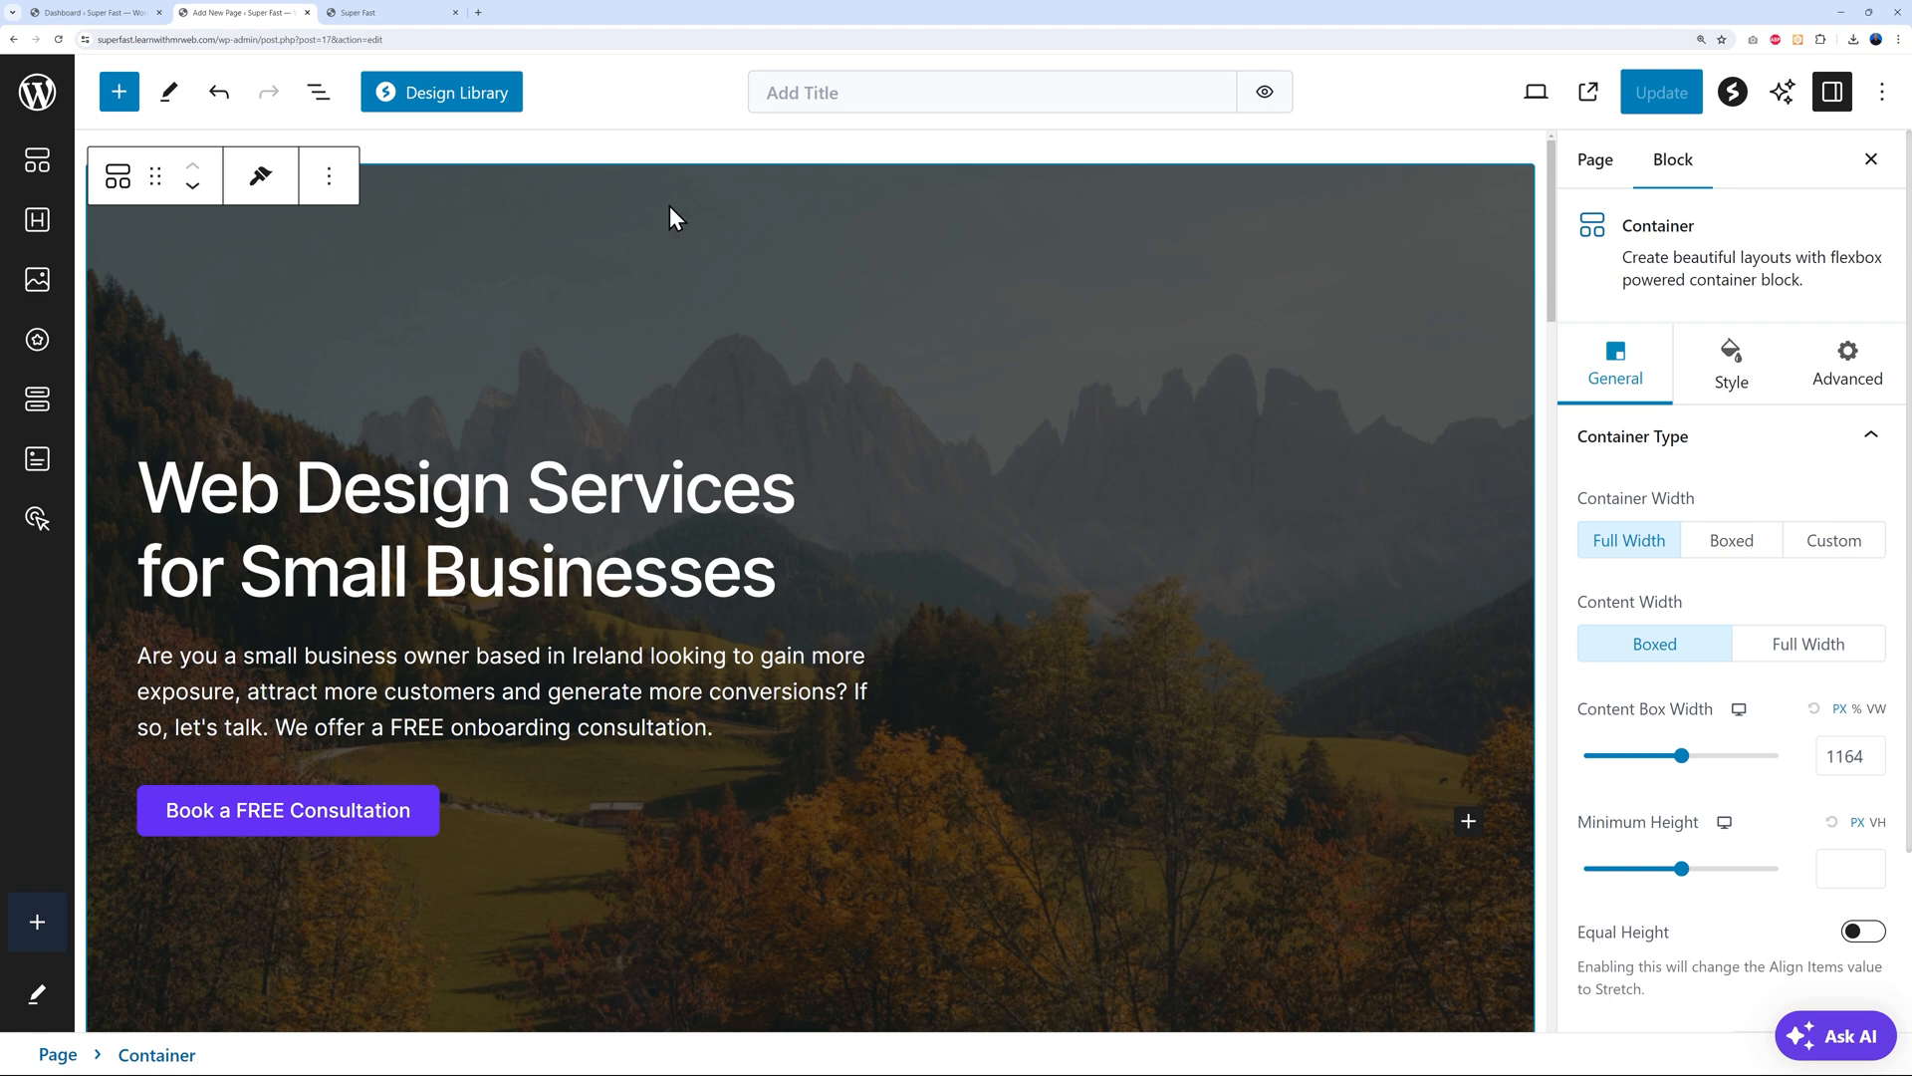
left_click(1733, 383)
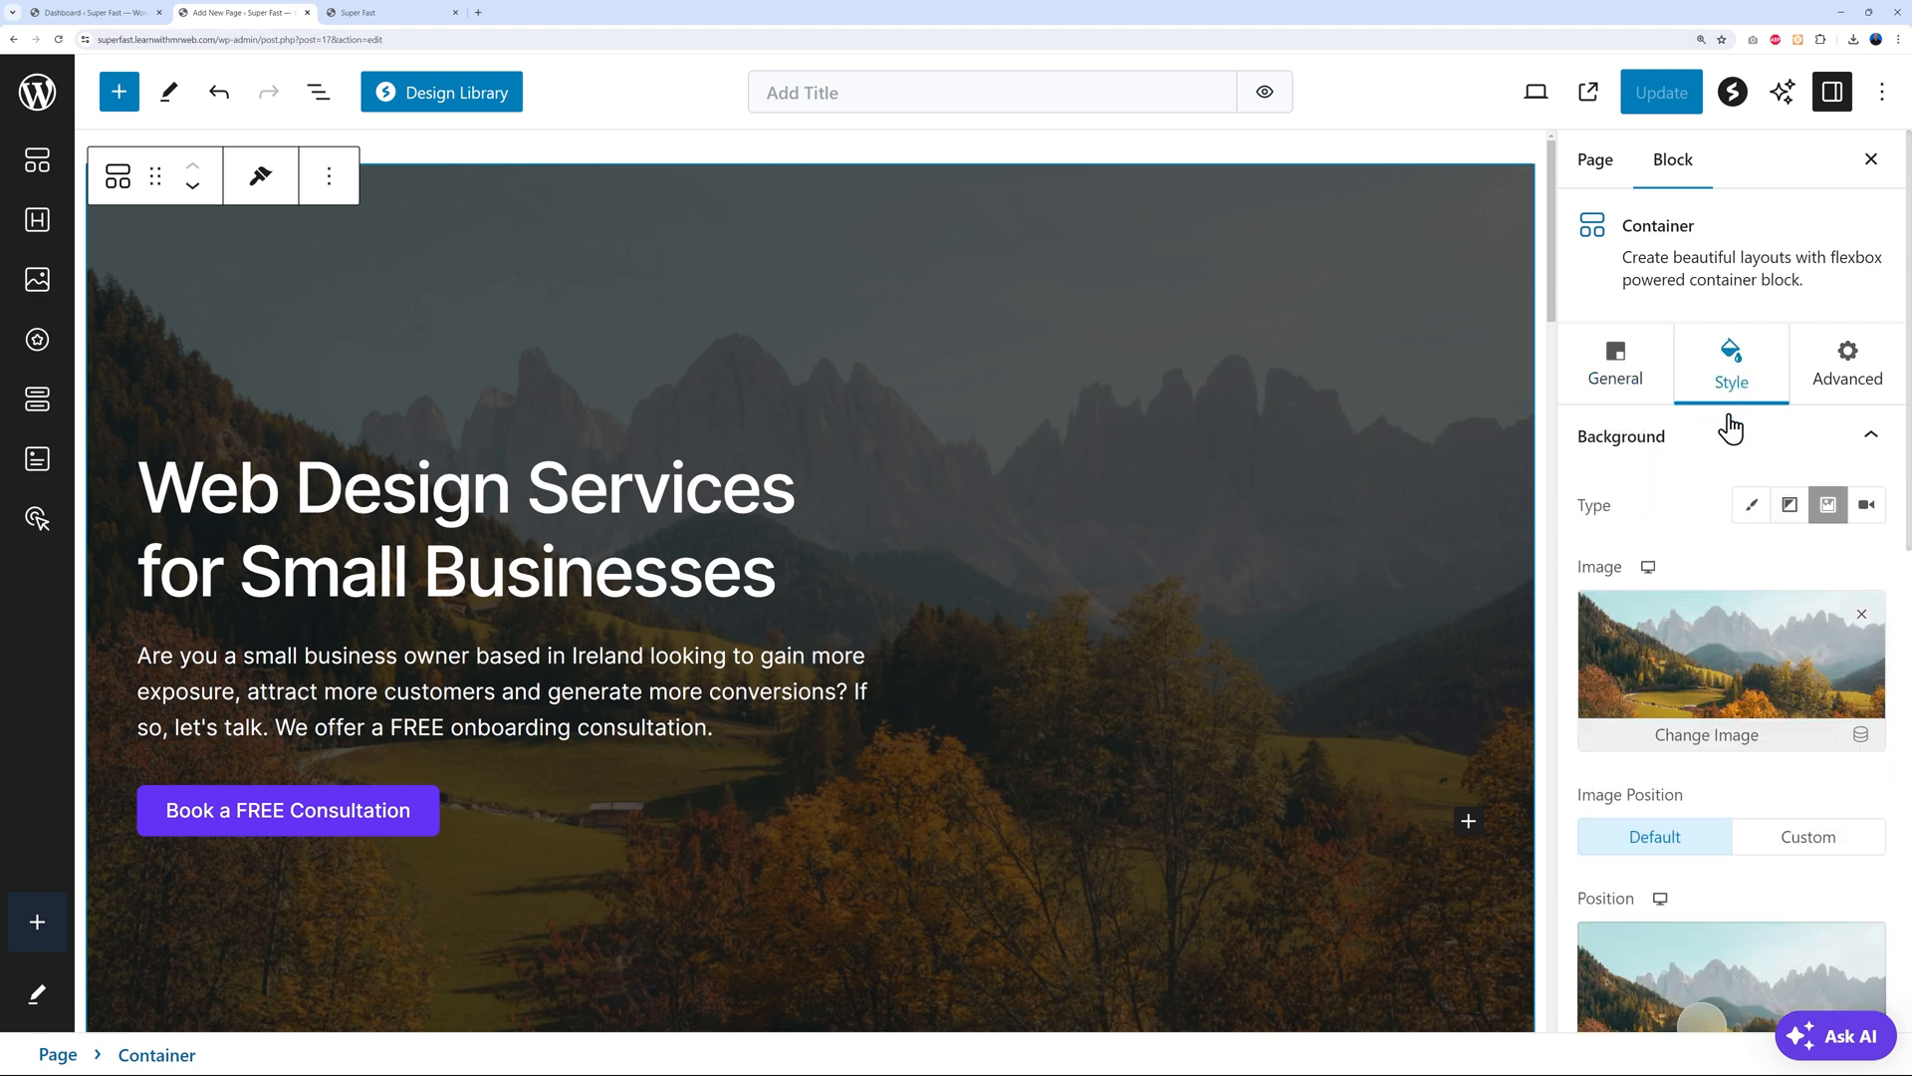
scroll(1768, 705, "down", 2)
scroll(1721, 717, "up", 2)
left_click(1857, 618)
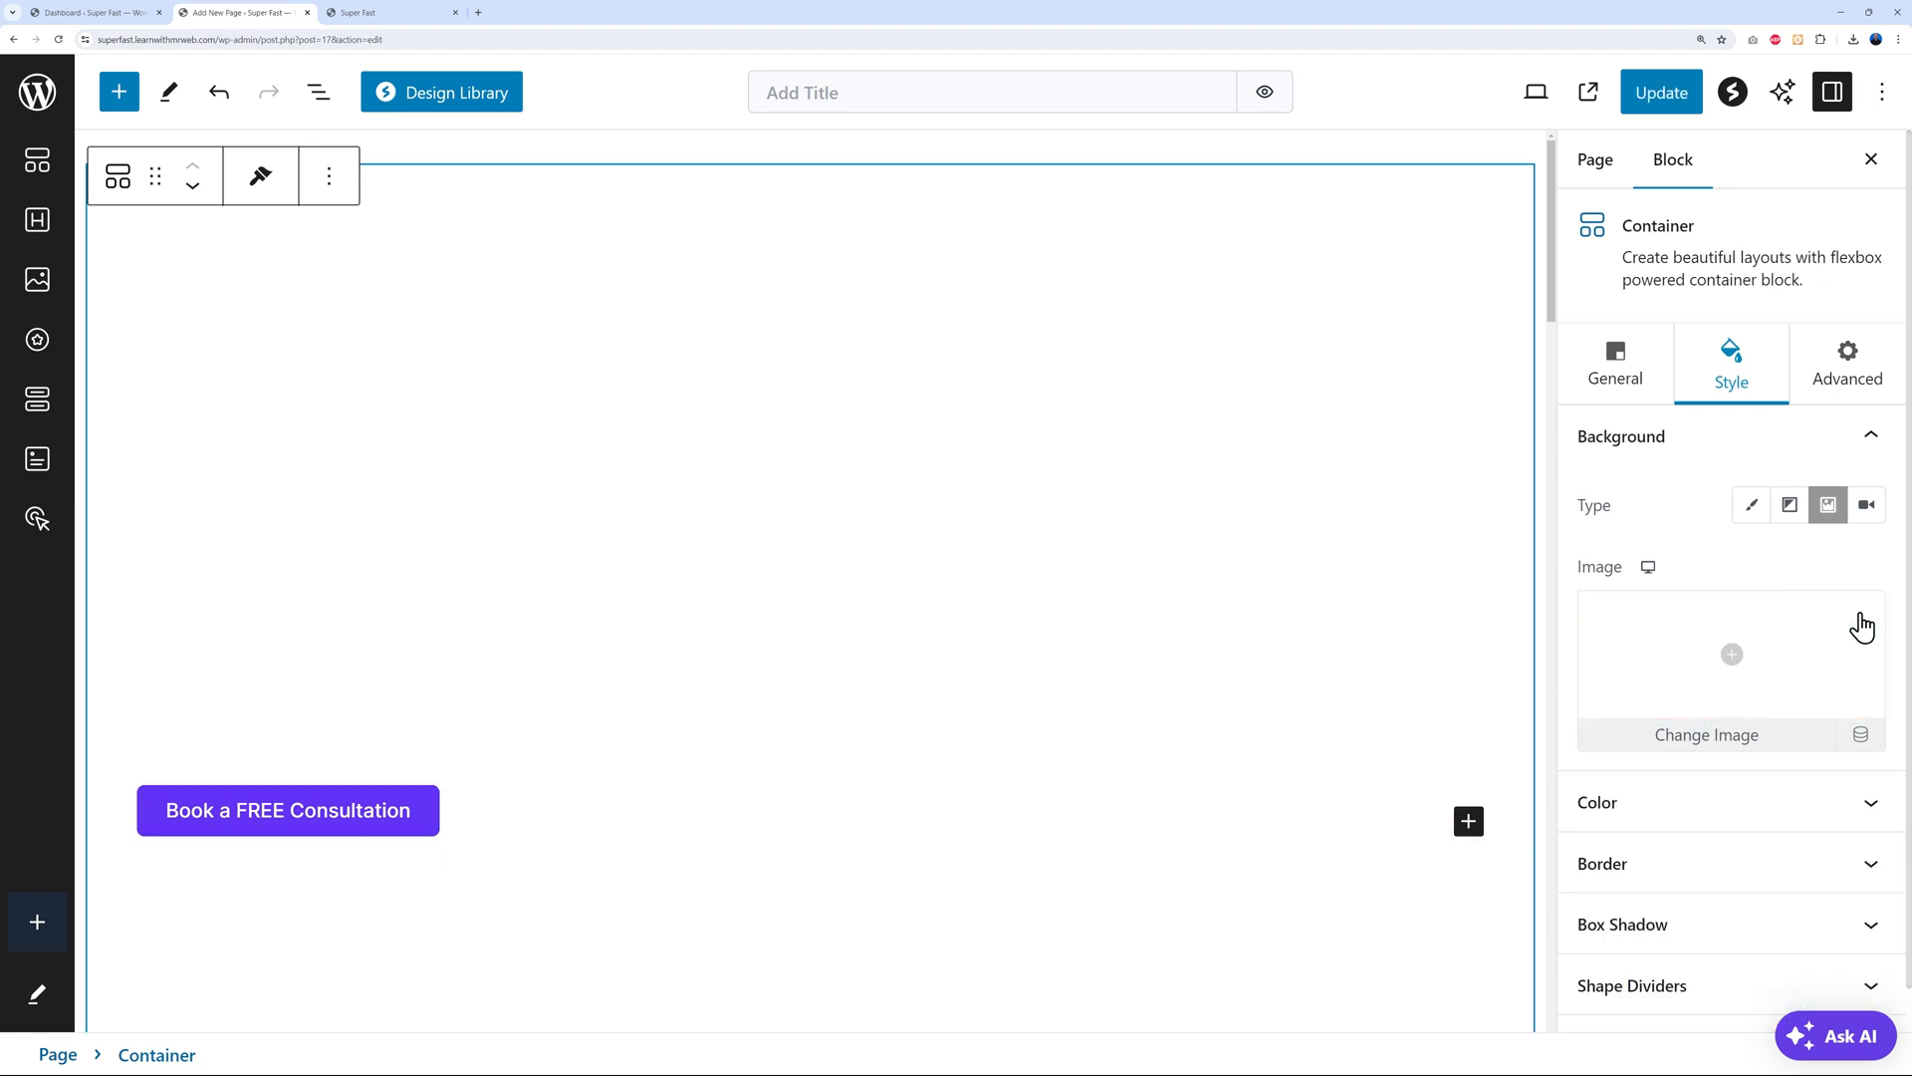
Upload hero-bullpen-3.jpg from the computer and set it as the hero background
left_click(1731, 666)
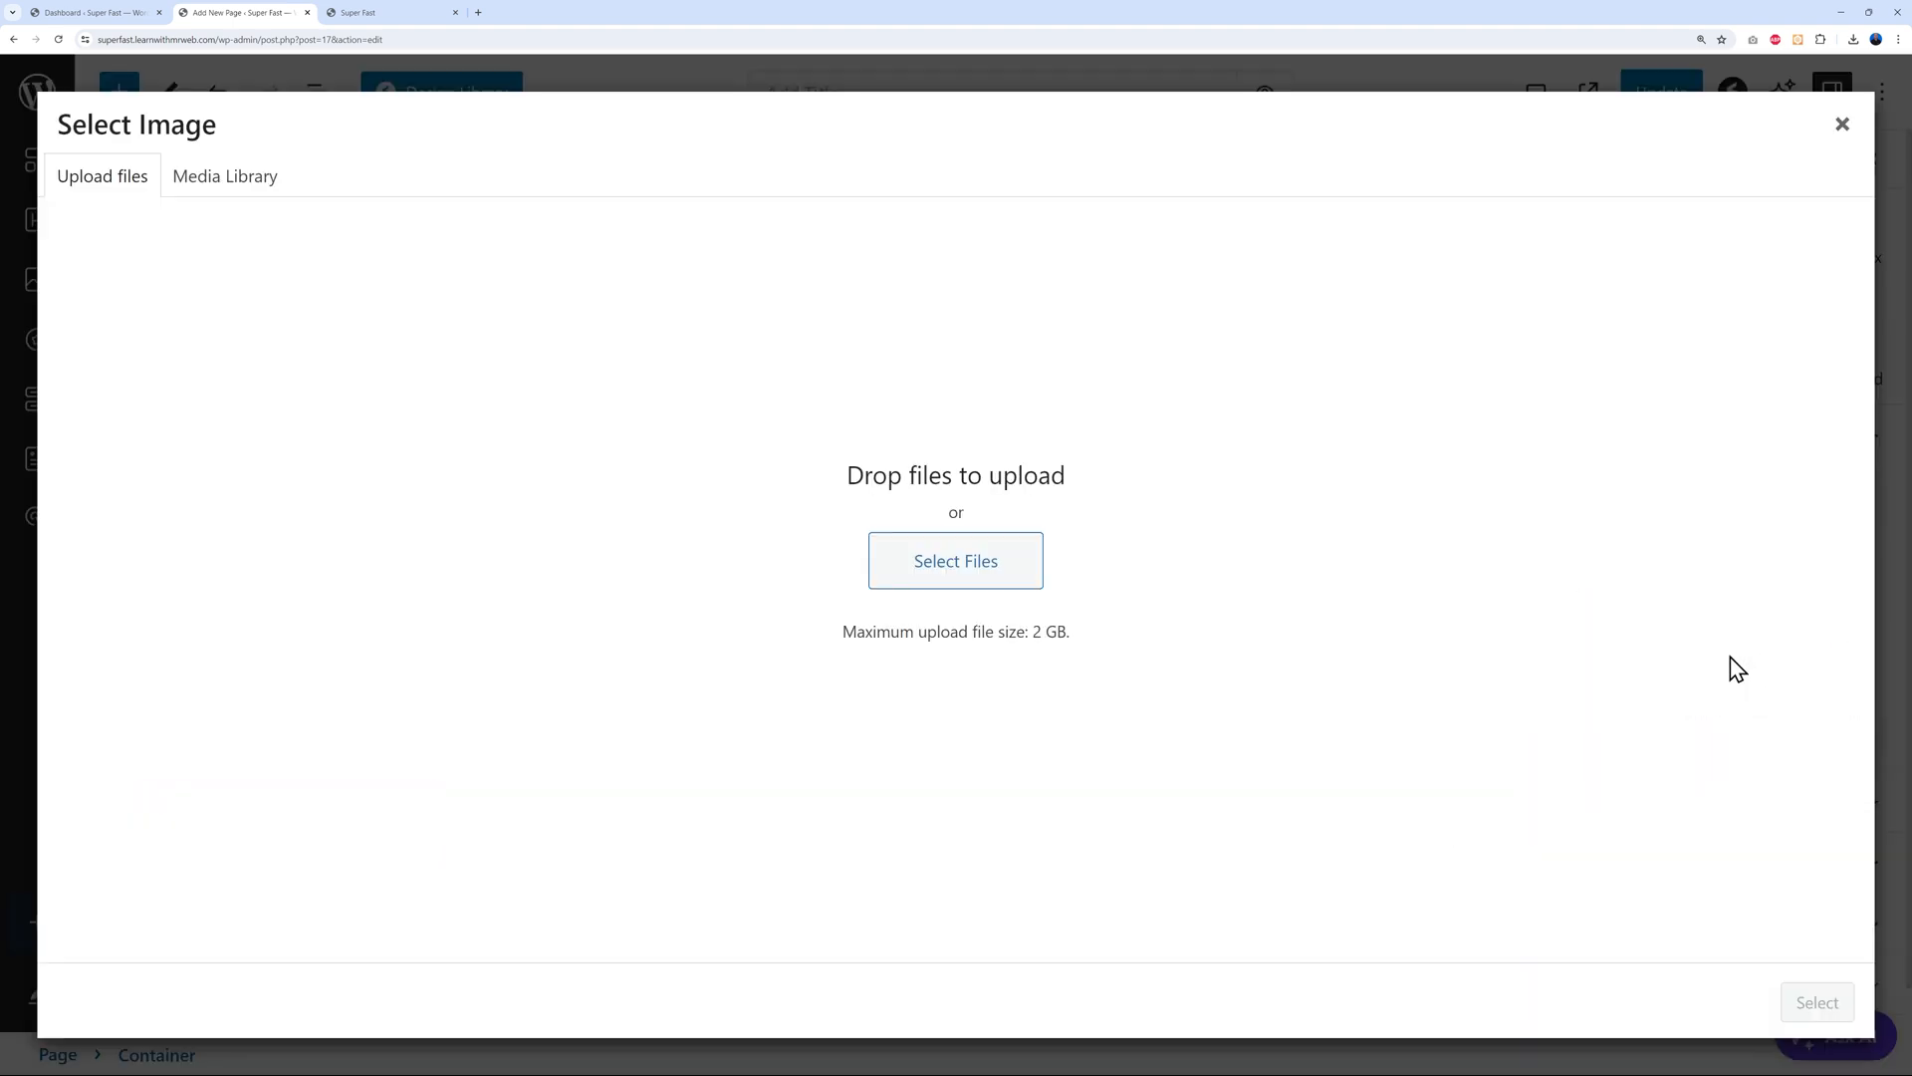
left_click(961, 583)
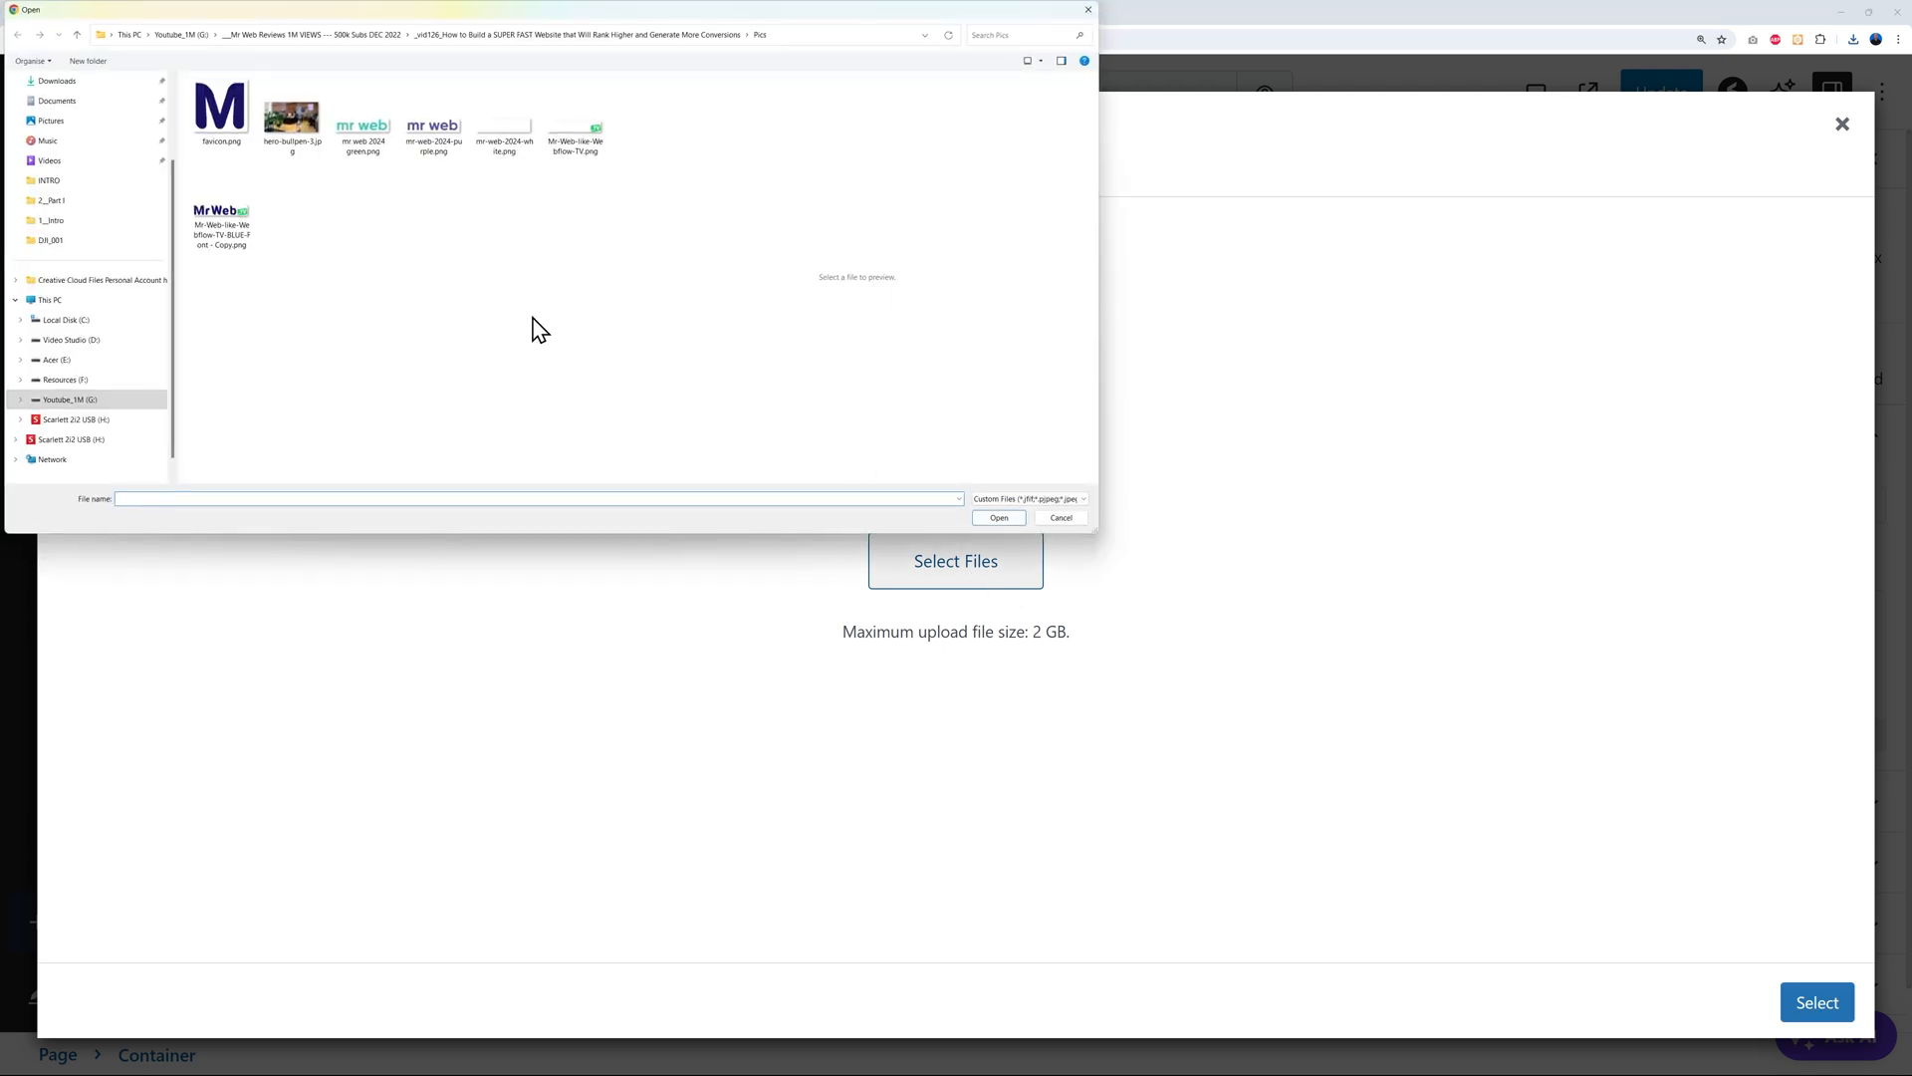
left_click(294, 129)
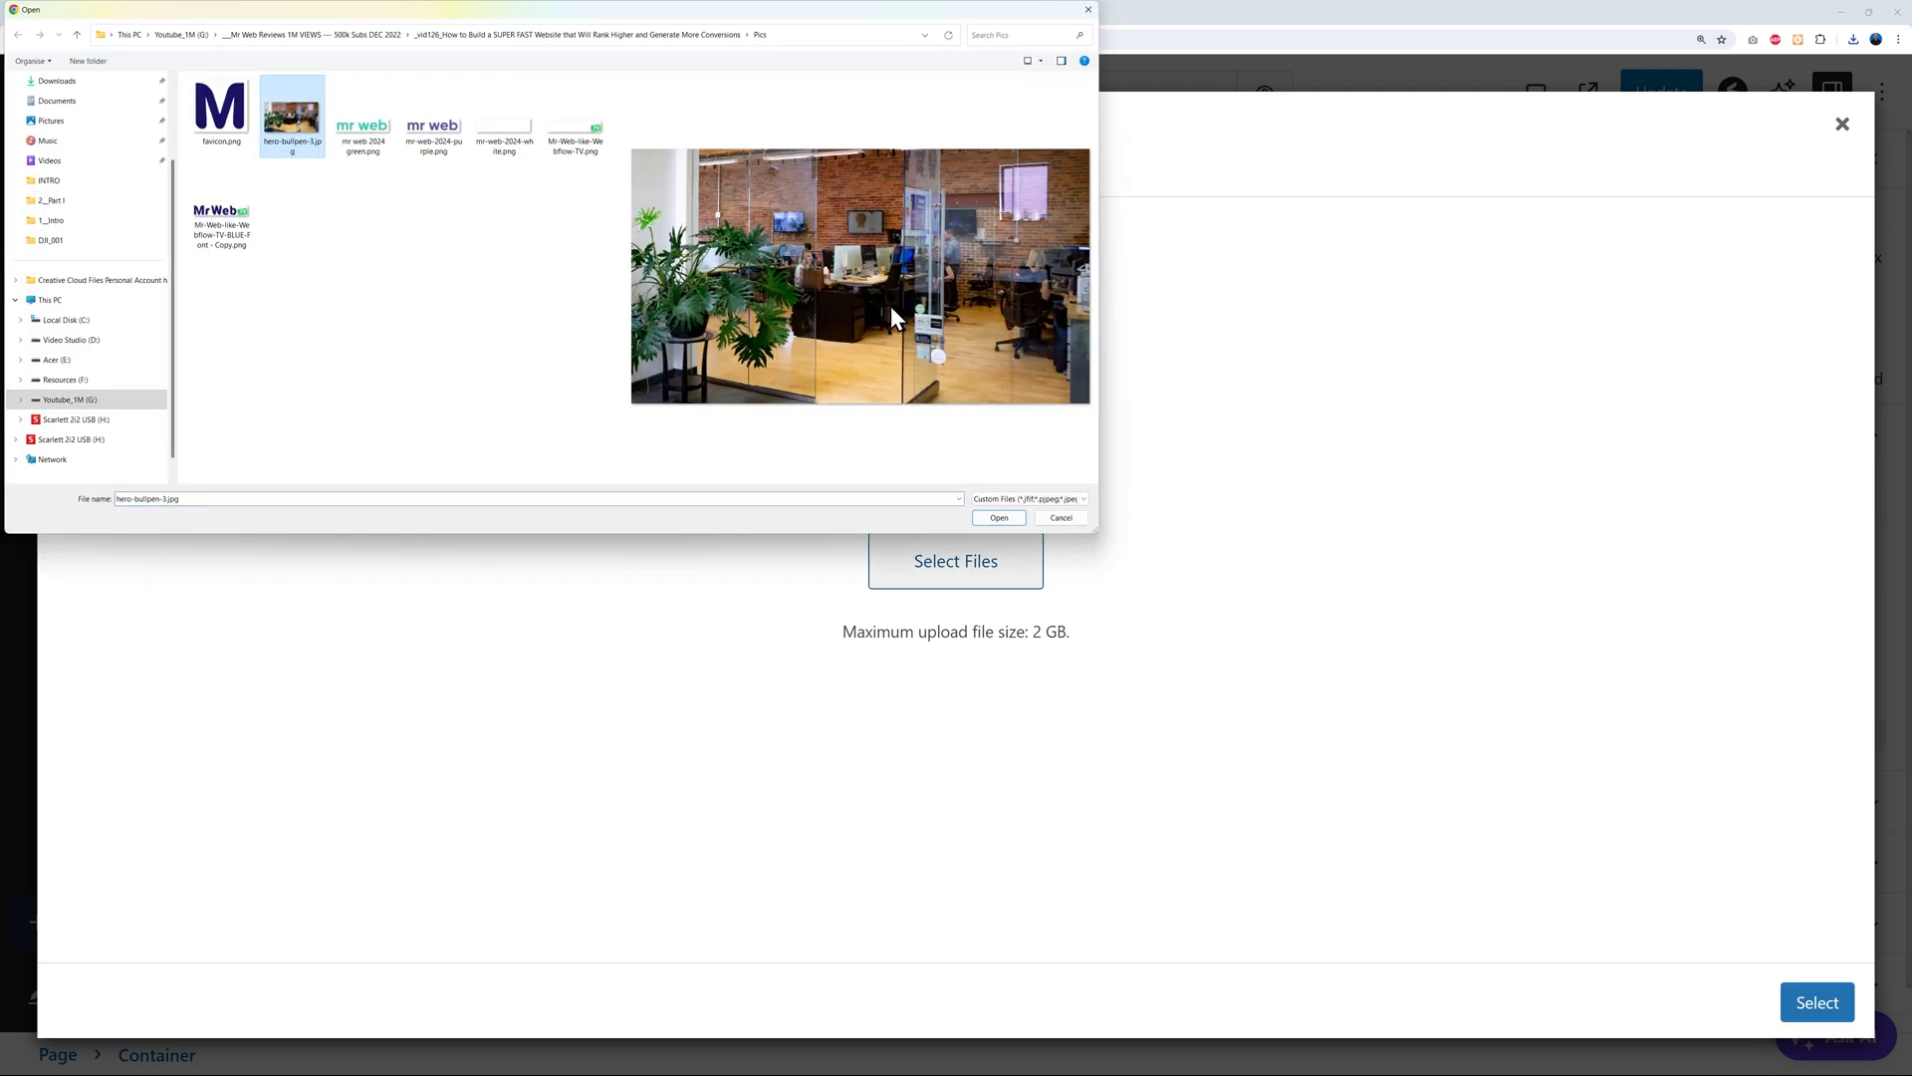
left_click(999, 518)
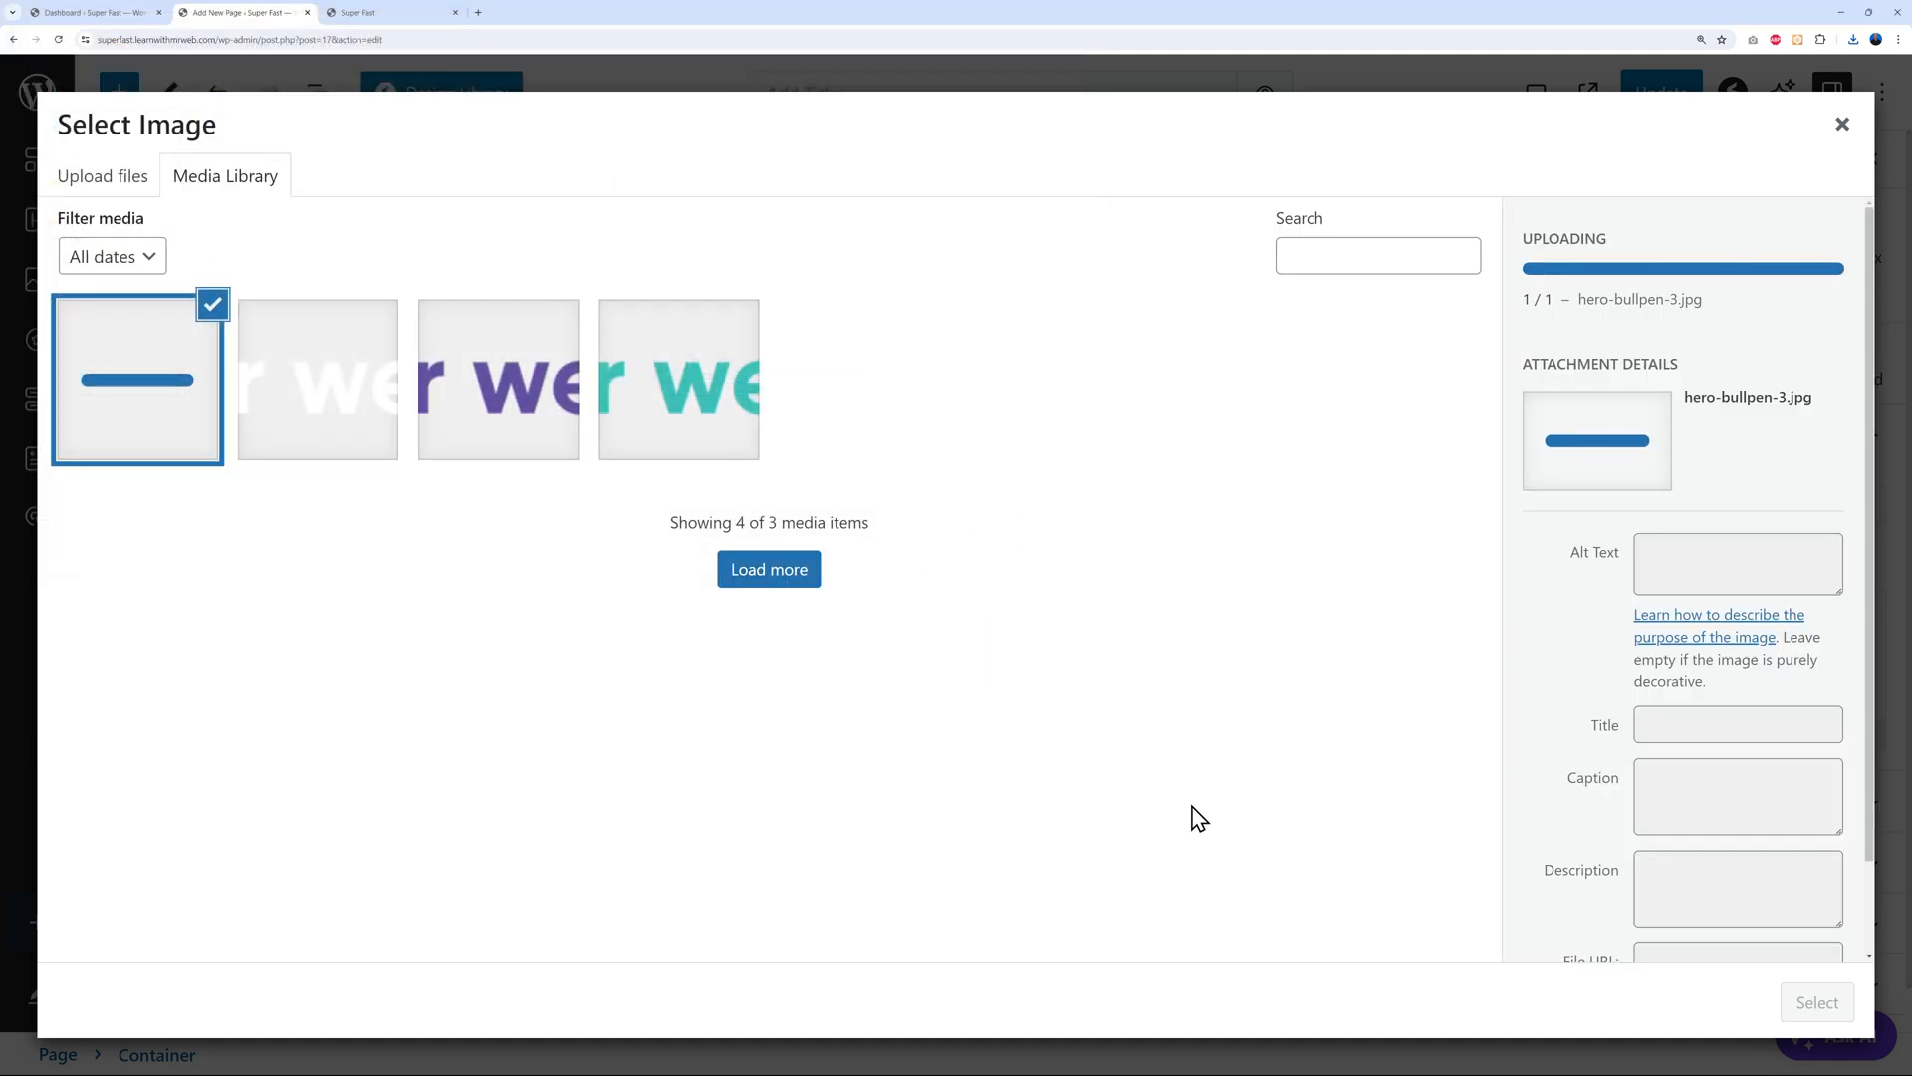
left_click(1799, 1002)
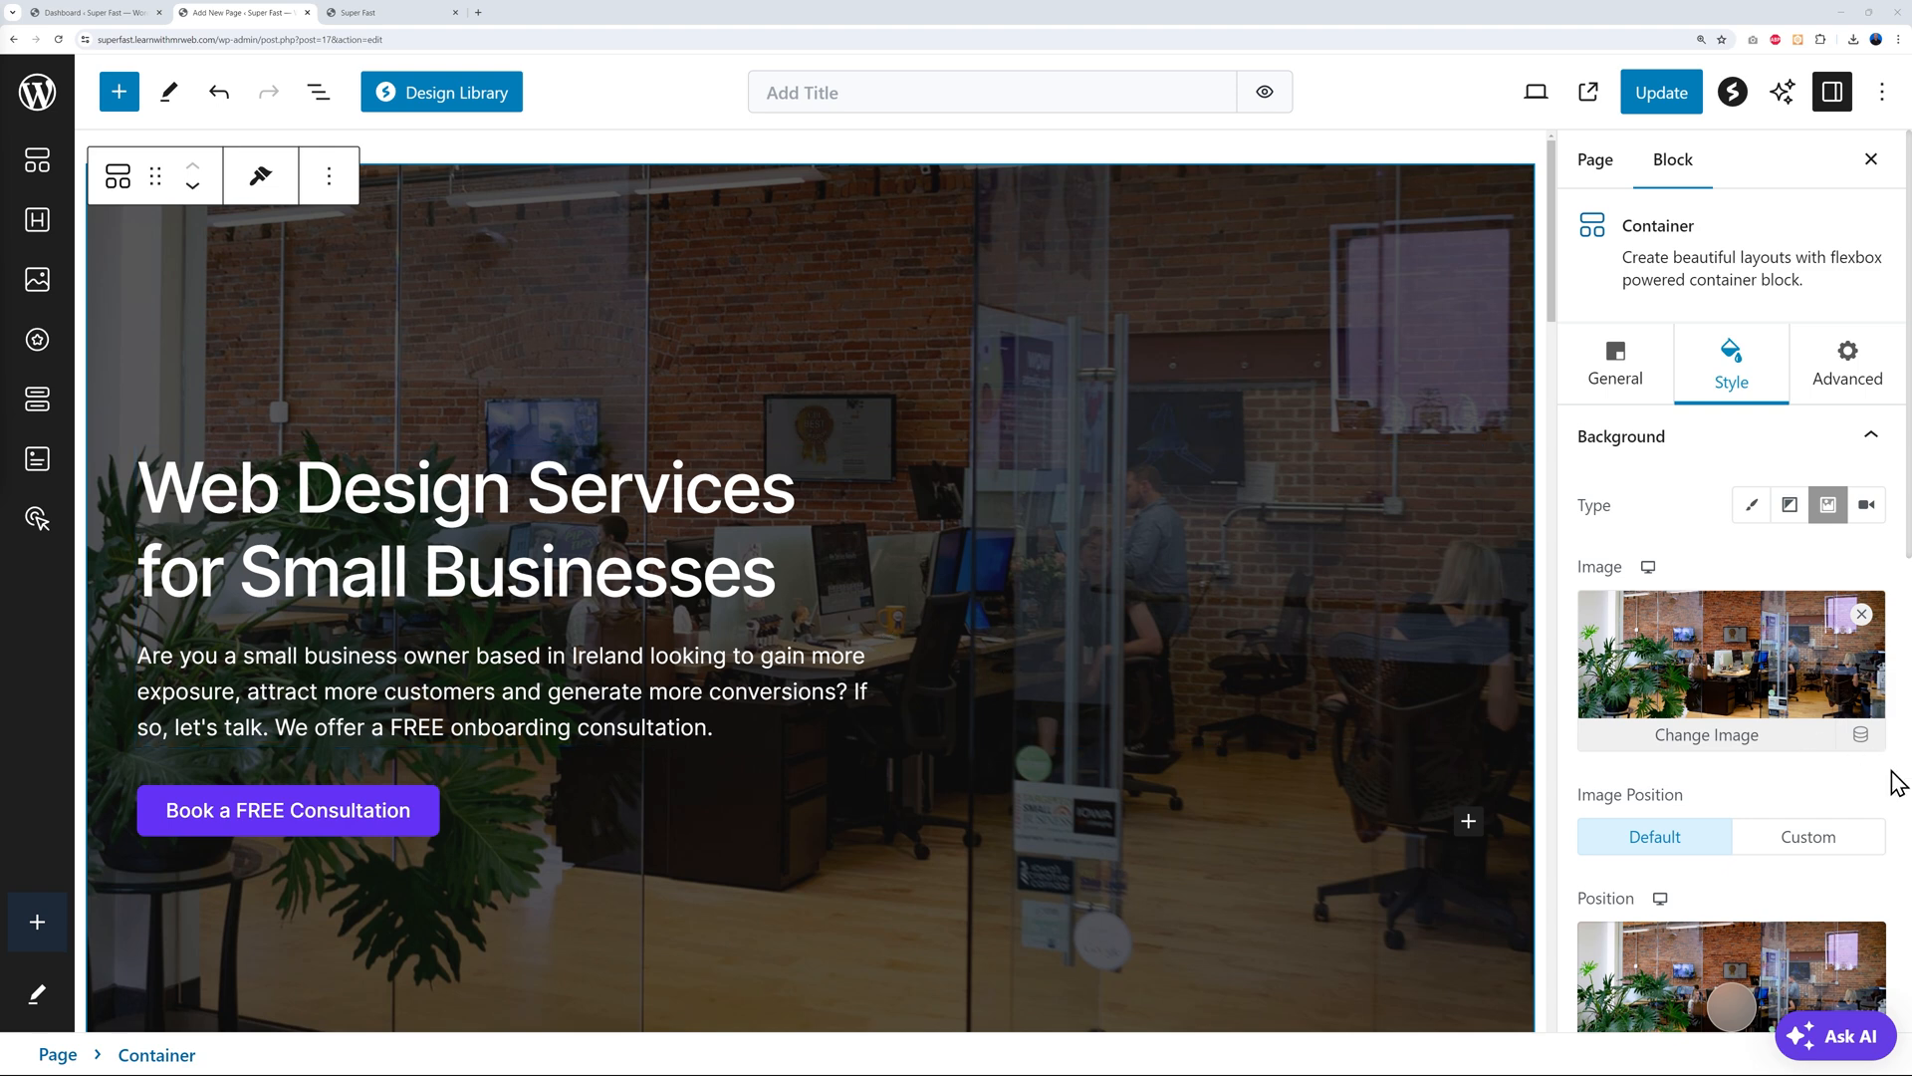
Drag the hero background's focal point to about 57% left and 49% top
scroll(1890, 775, "down", 3)
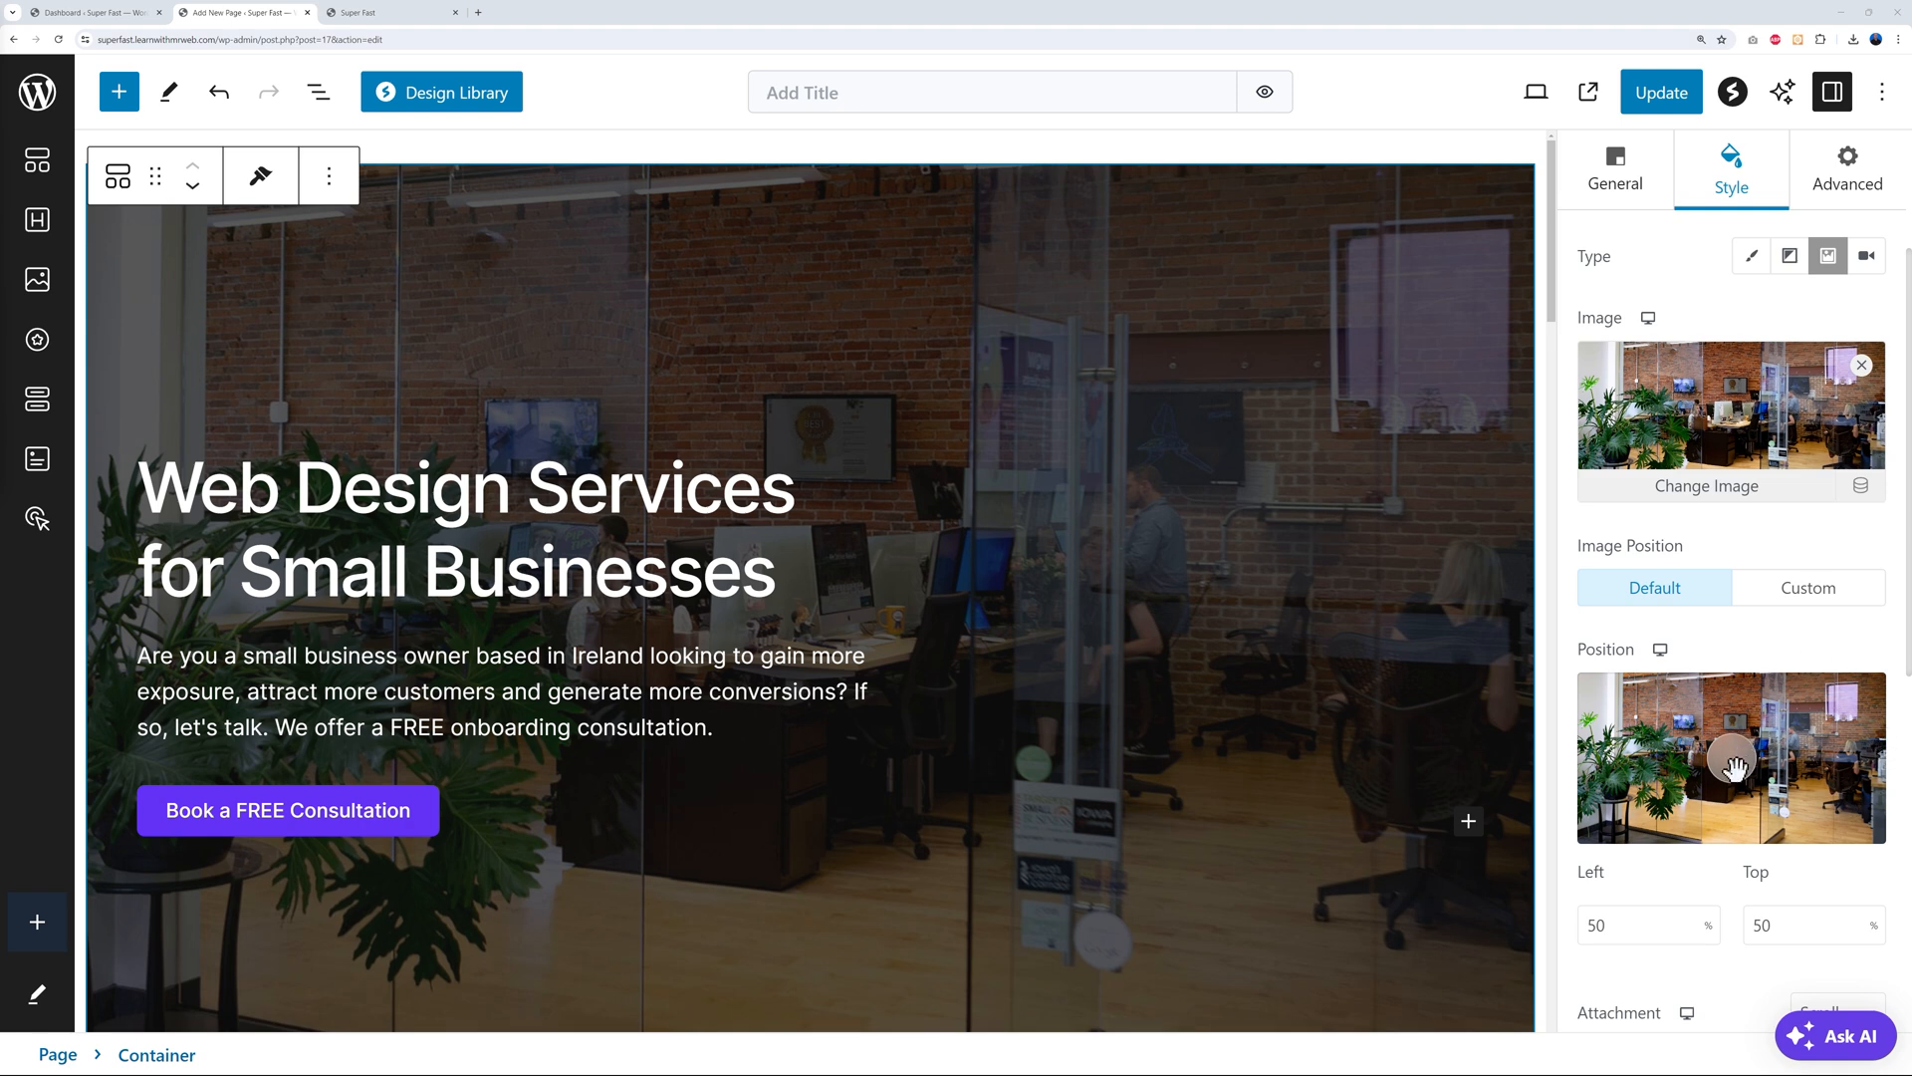
mouse_move(1728, 769)
left_mouse_down()
mouse_move(1861, 773)
mouse_move(1673, 769)
mouse_move(1773, 757)
mouse_move(1692, 723)
mouse_move(1731, 775)
mouse_move(1759, 762)
left_mouse_up()
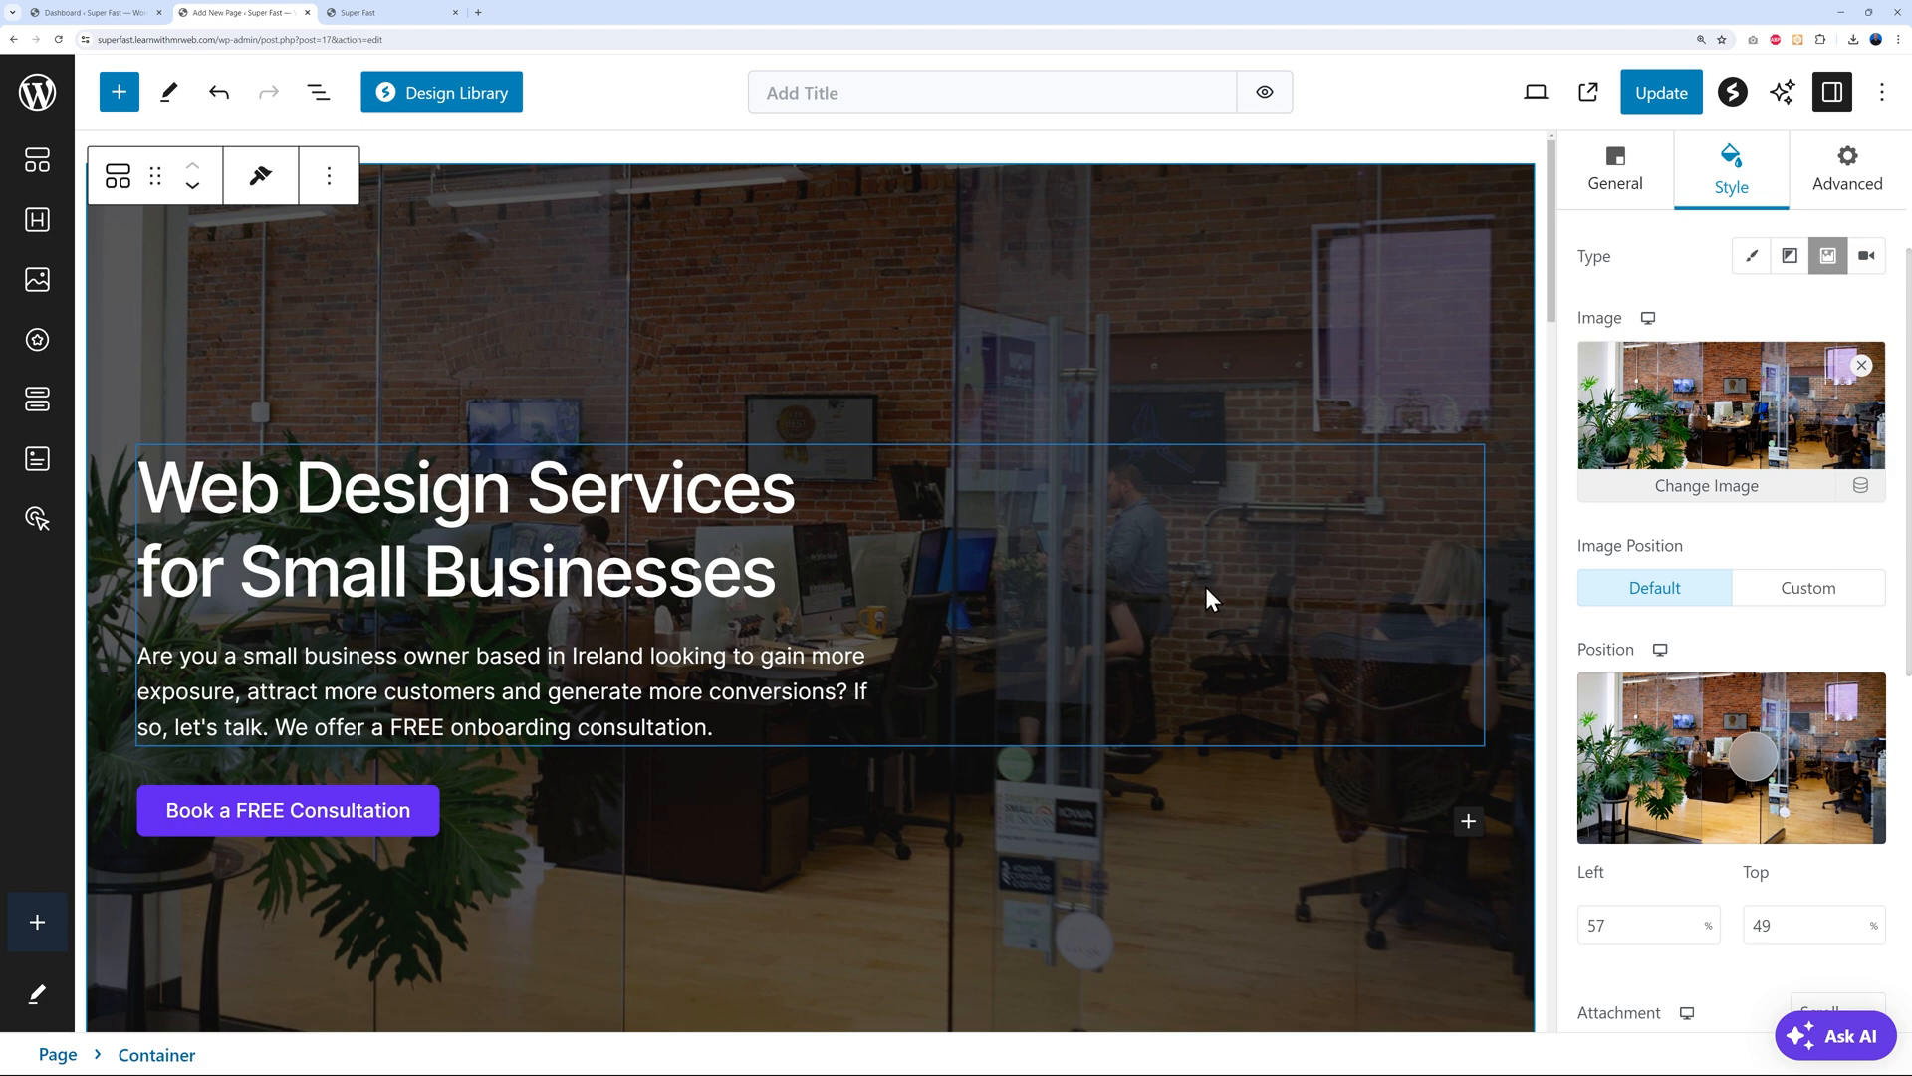
scroll(1207, 589, "down", 9)
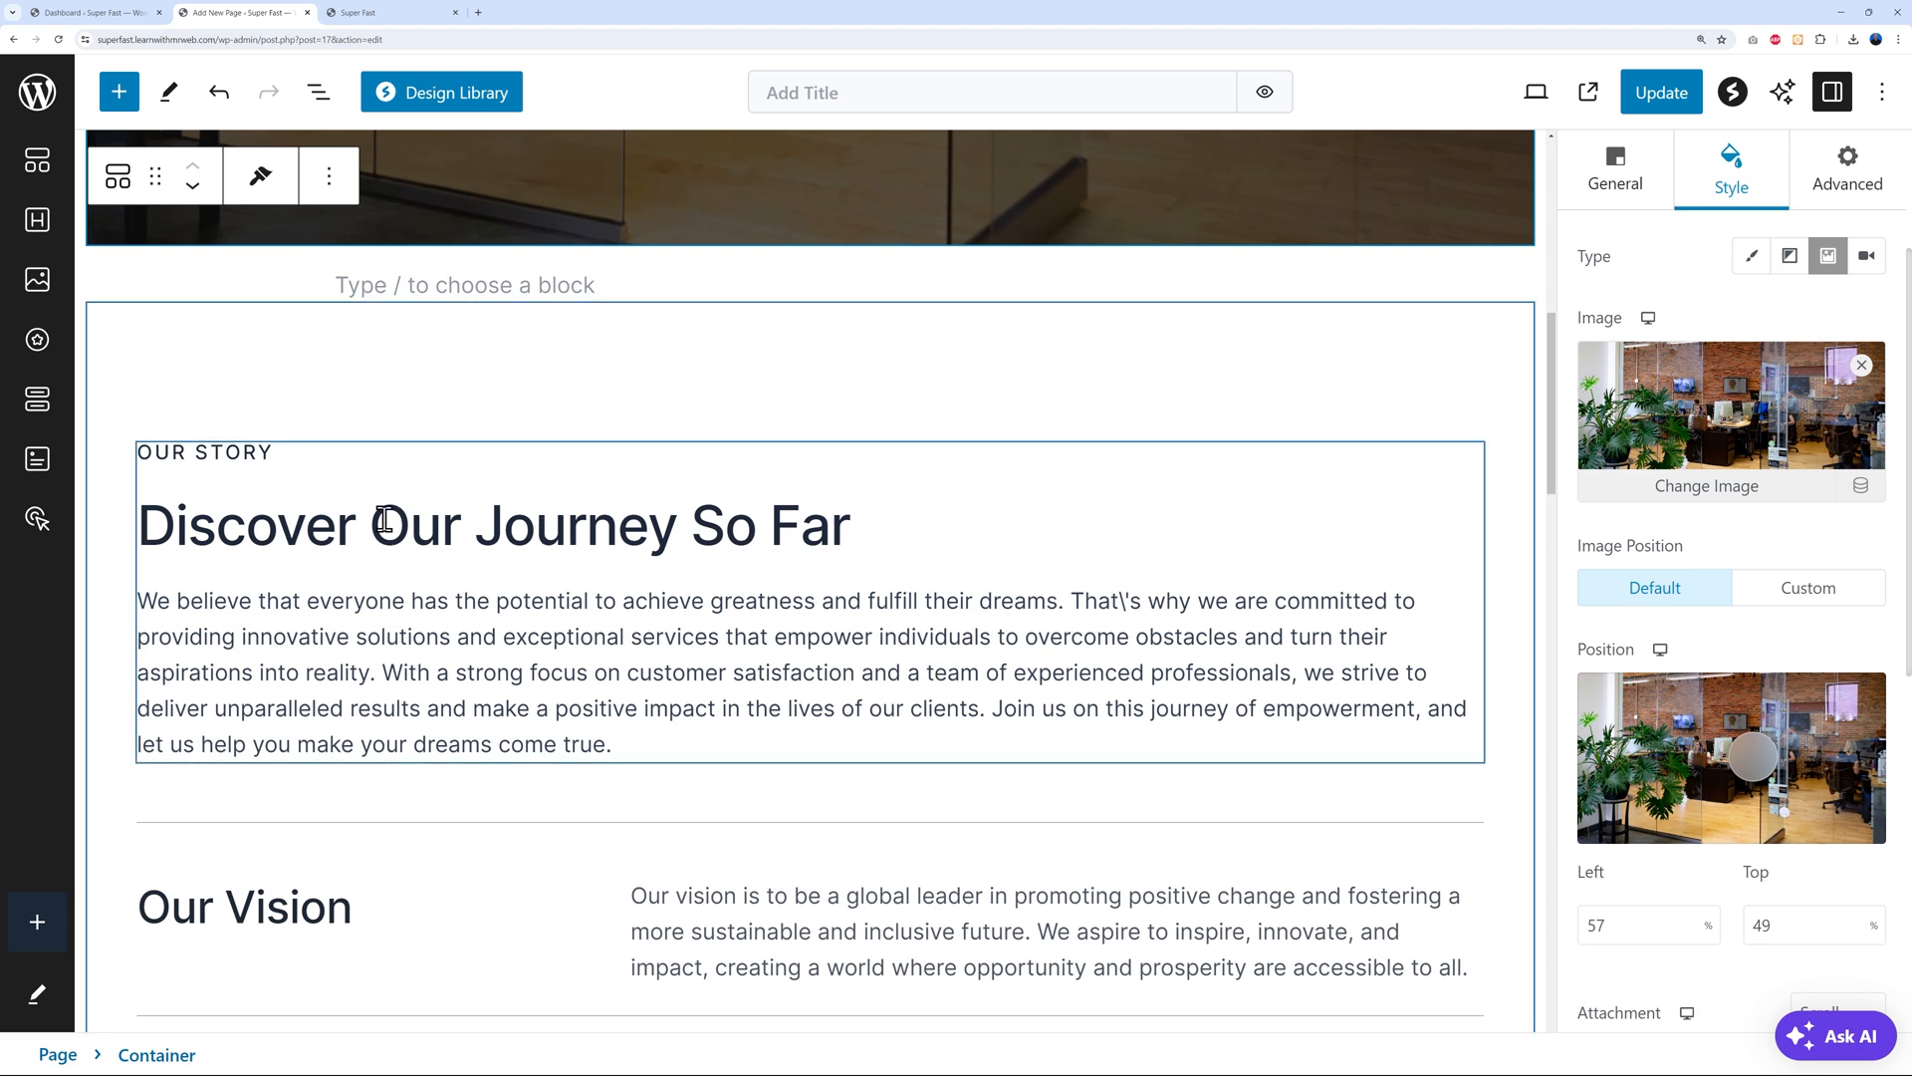
Replace the Our Story info box's OUR STORY label with About Us
left_click(248, 454)
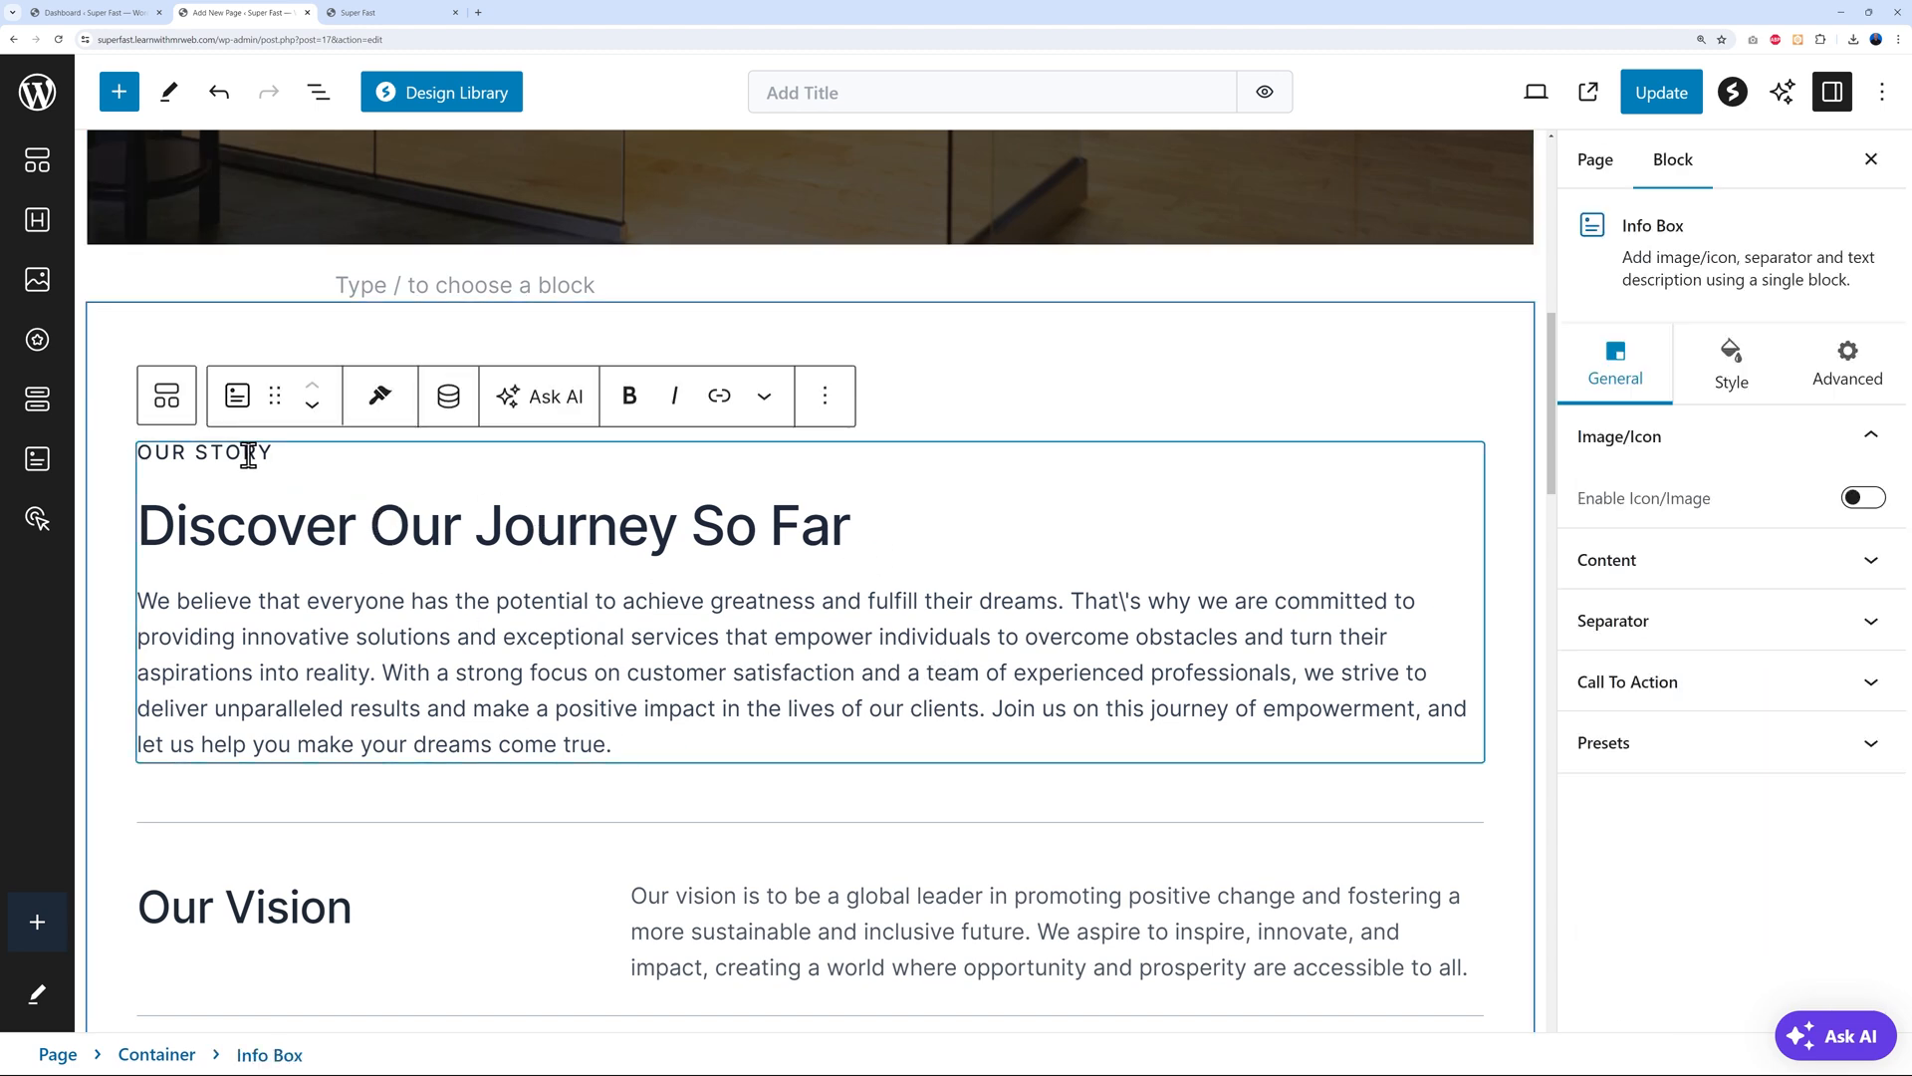
triple_click(298, 456)
type("ABOUT US")
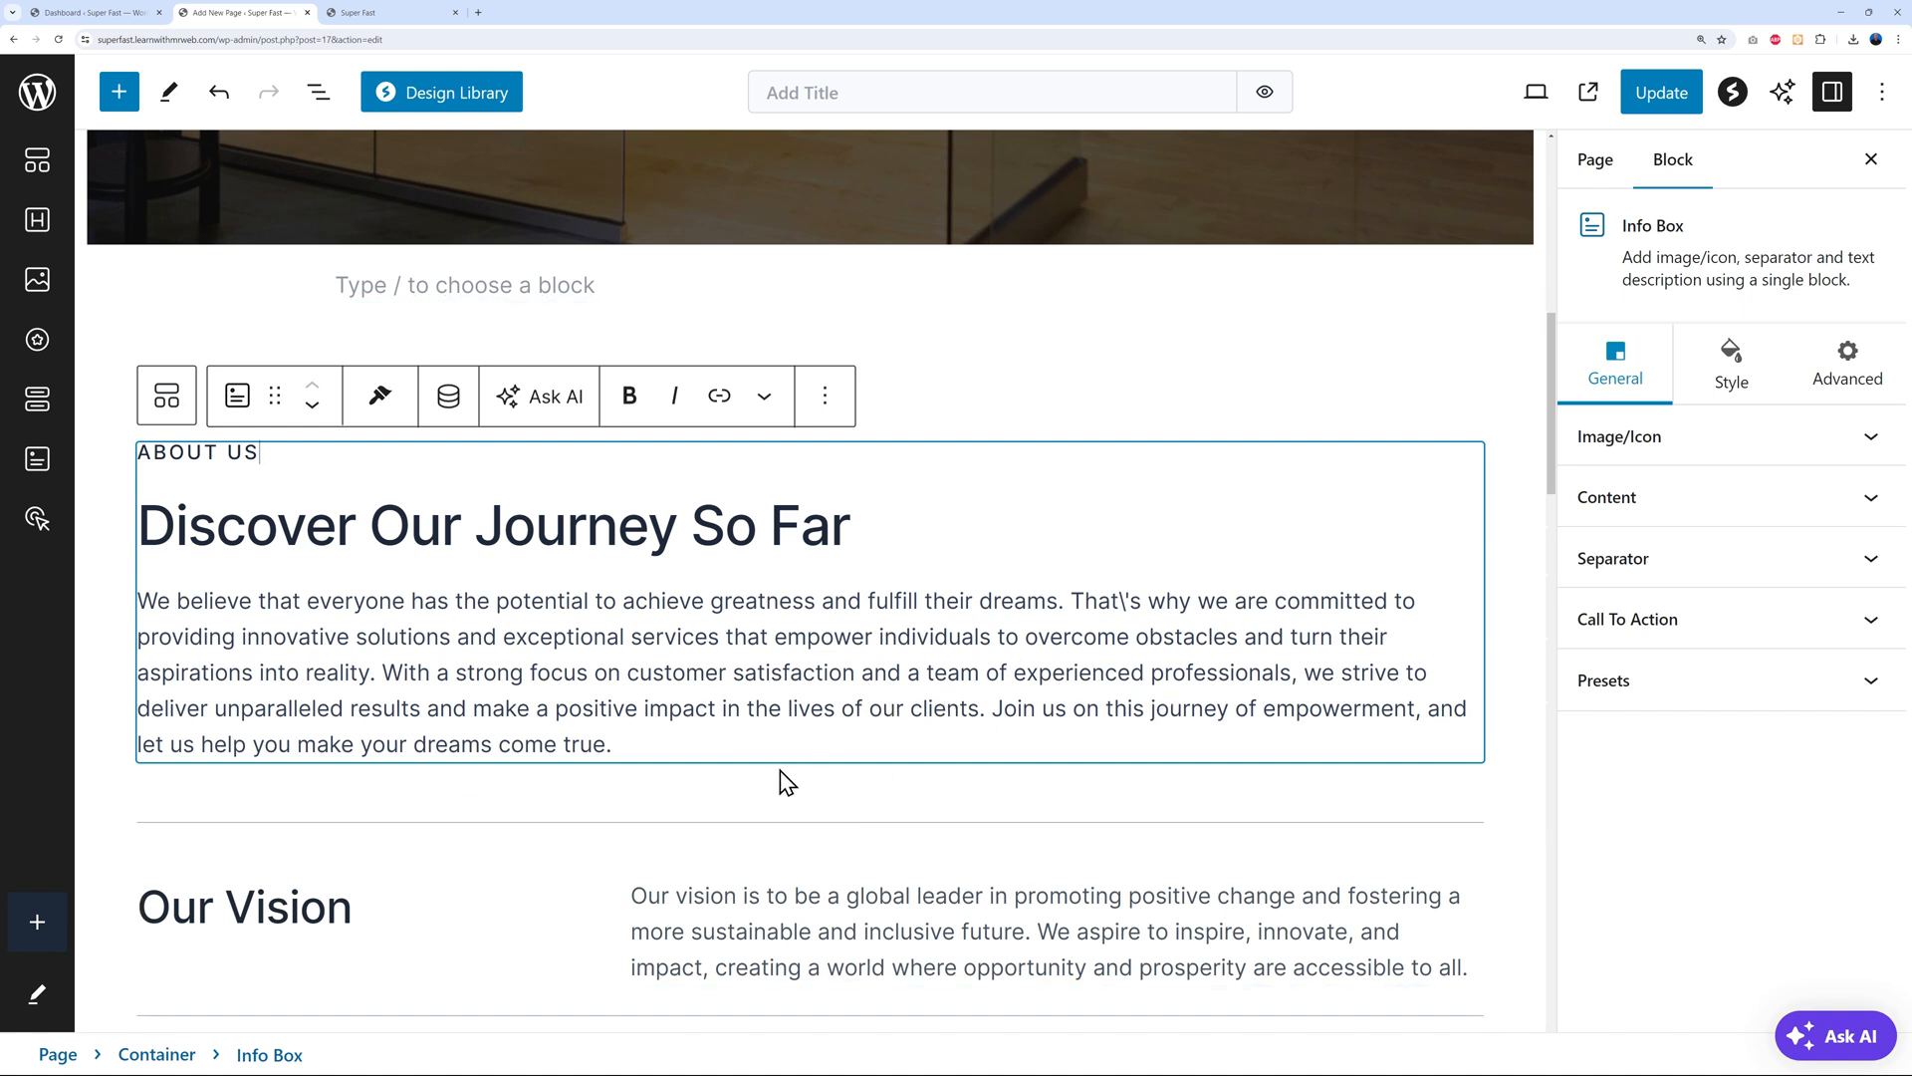
scroll(852, 762, "down", 5)
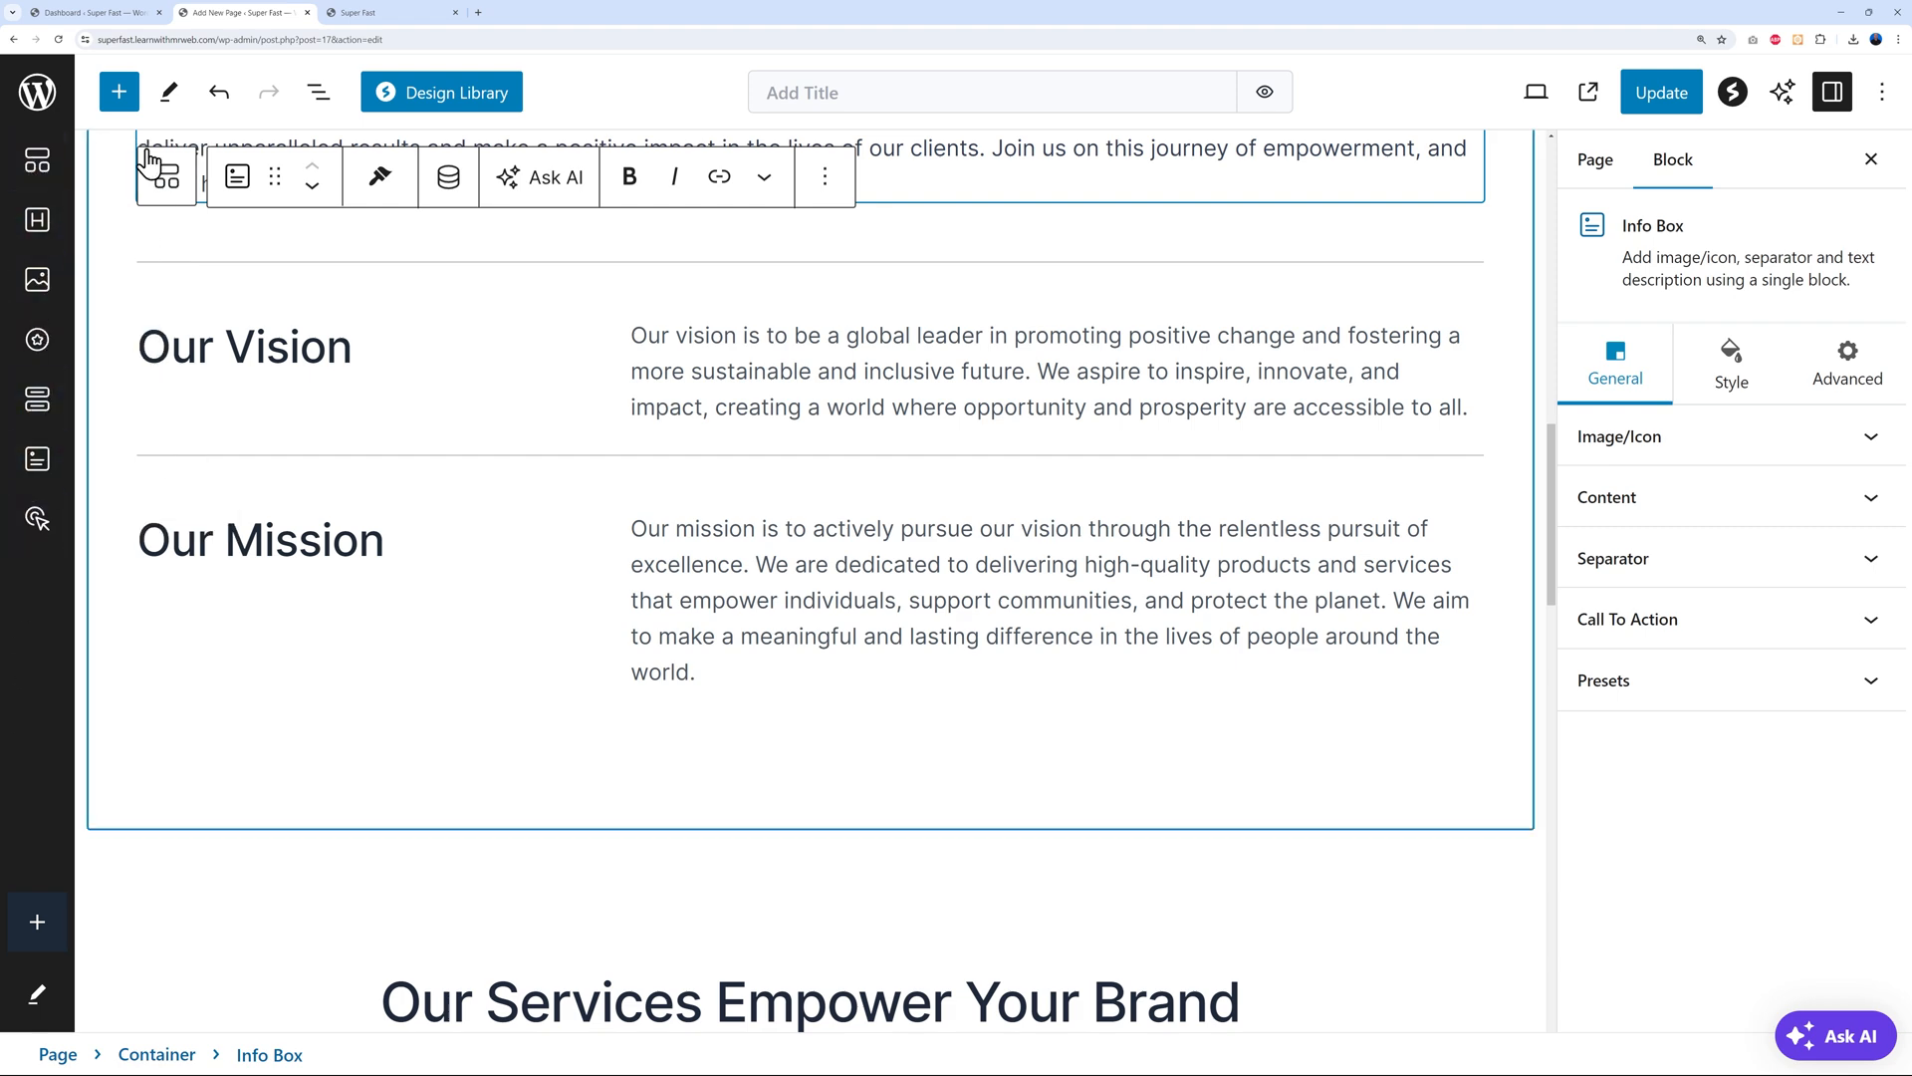
left_click(122, 104)
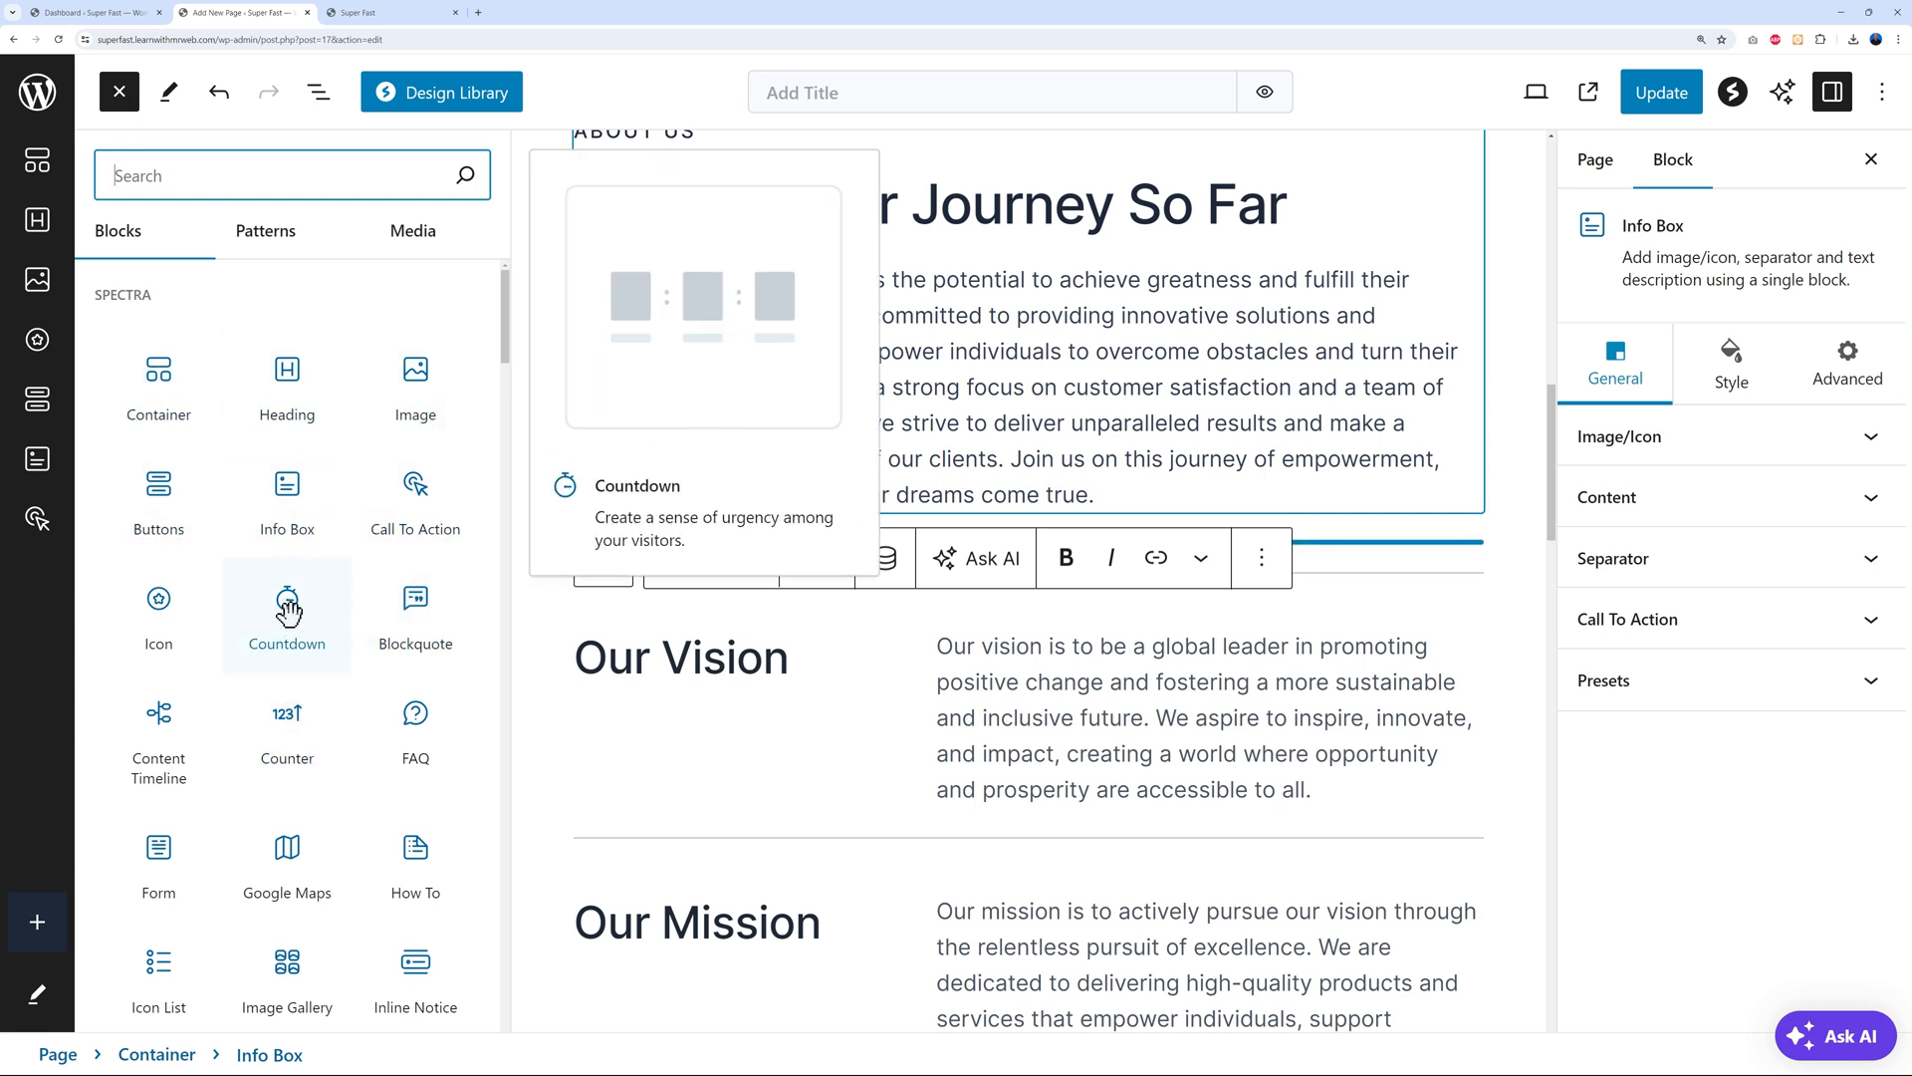
scroll(302, 541, "down", 1)
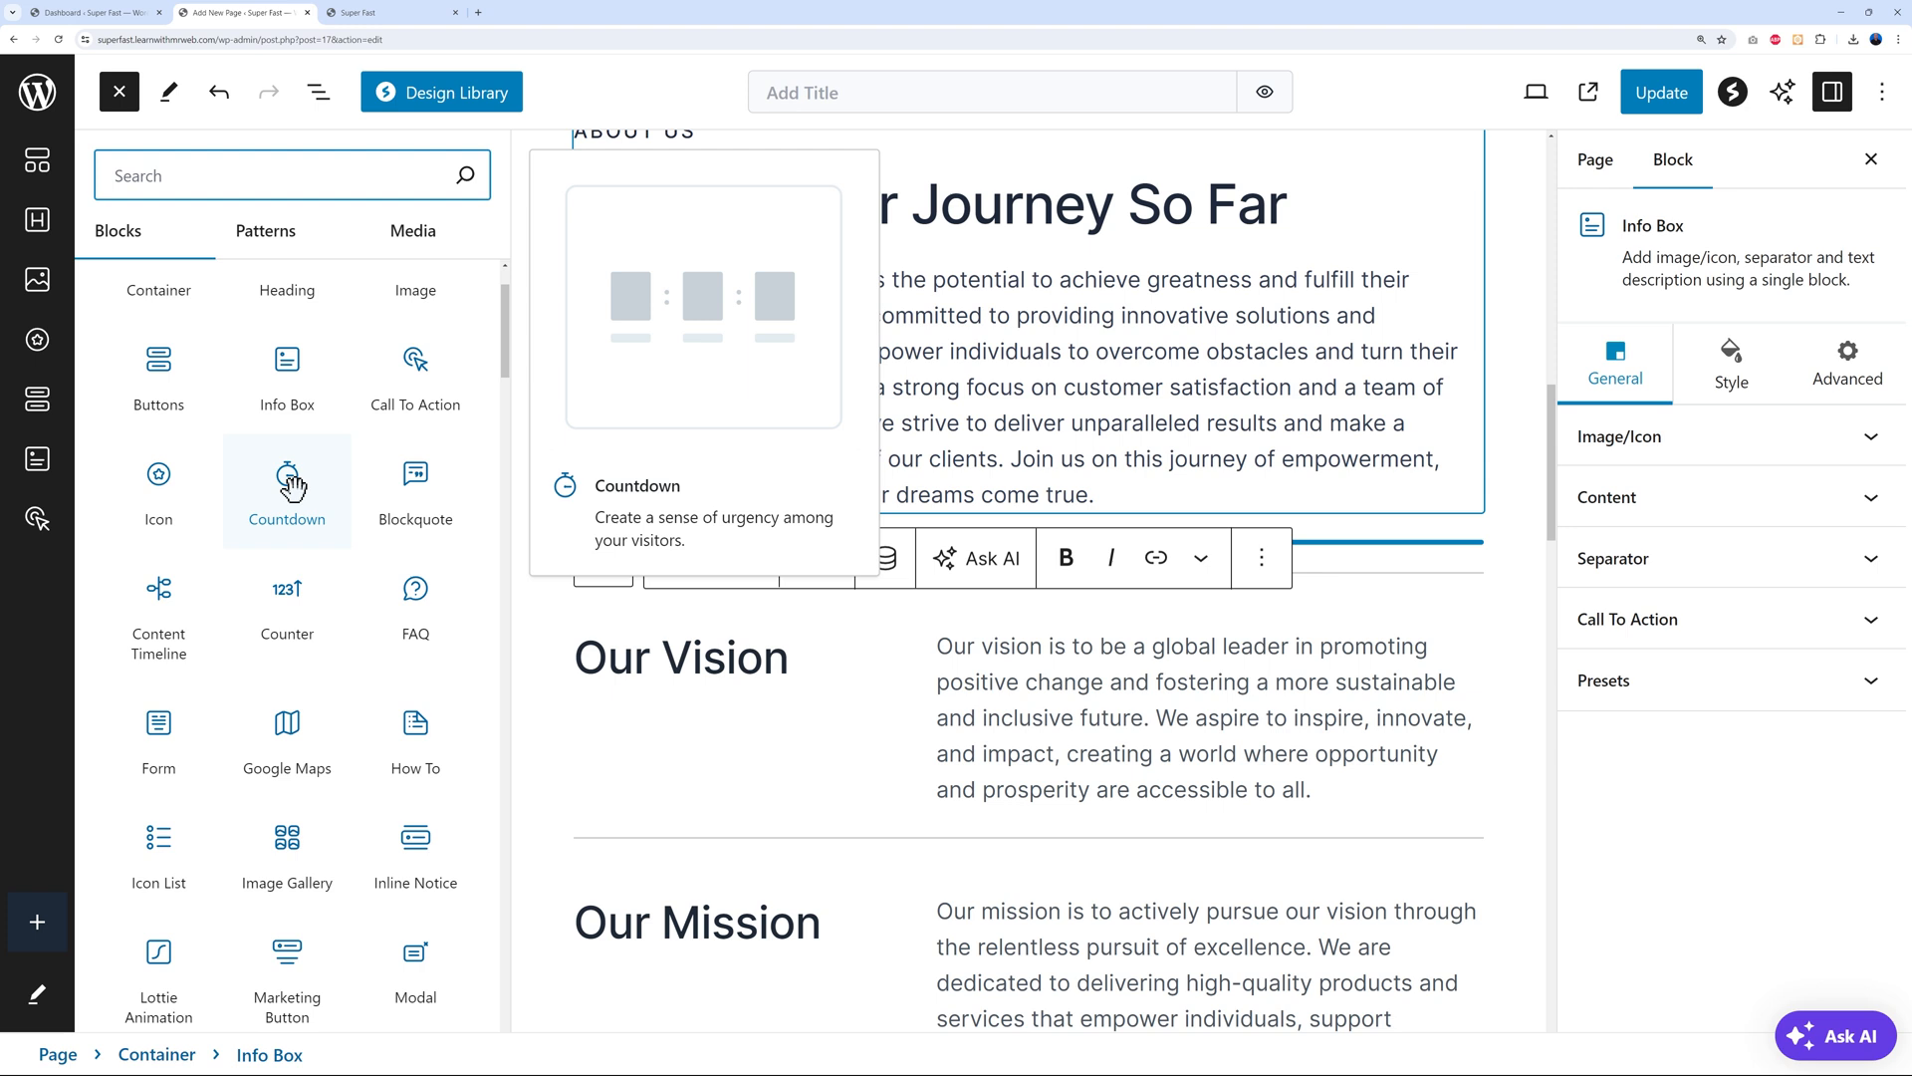
scroll(175, 492, "down", 1)
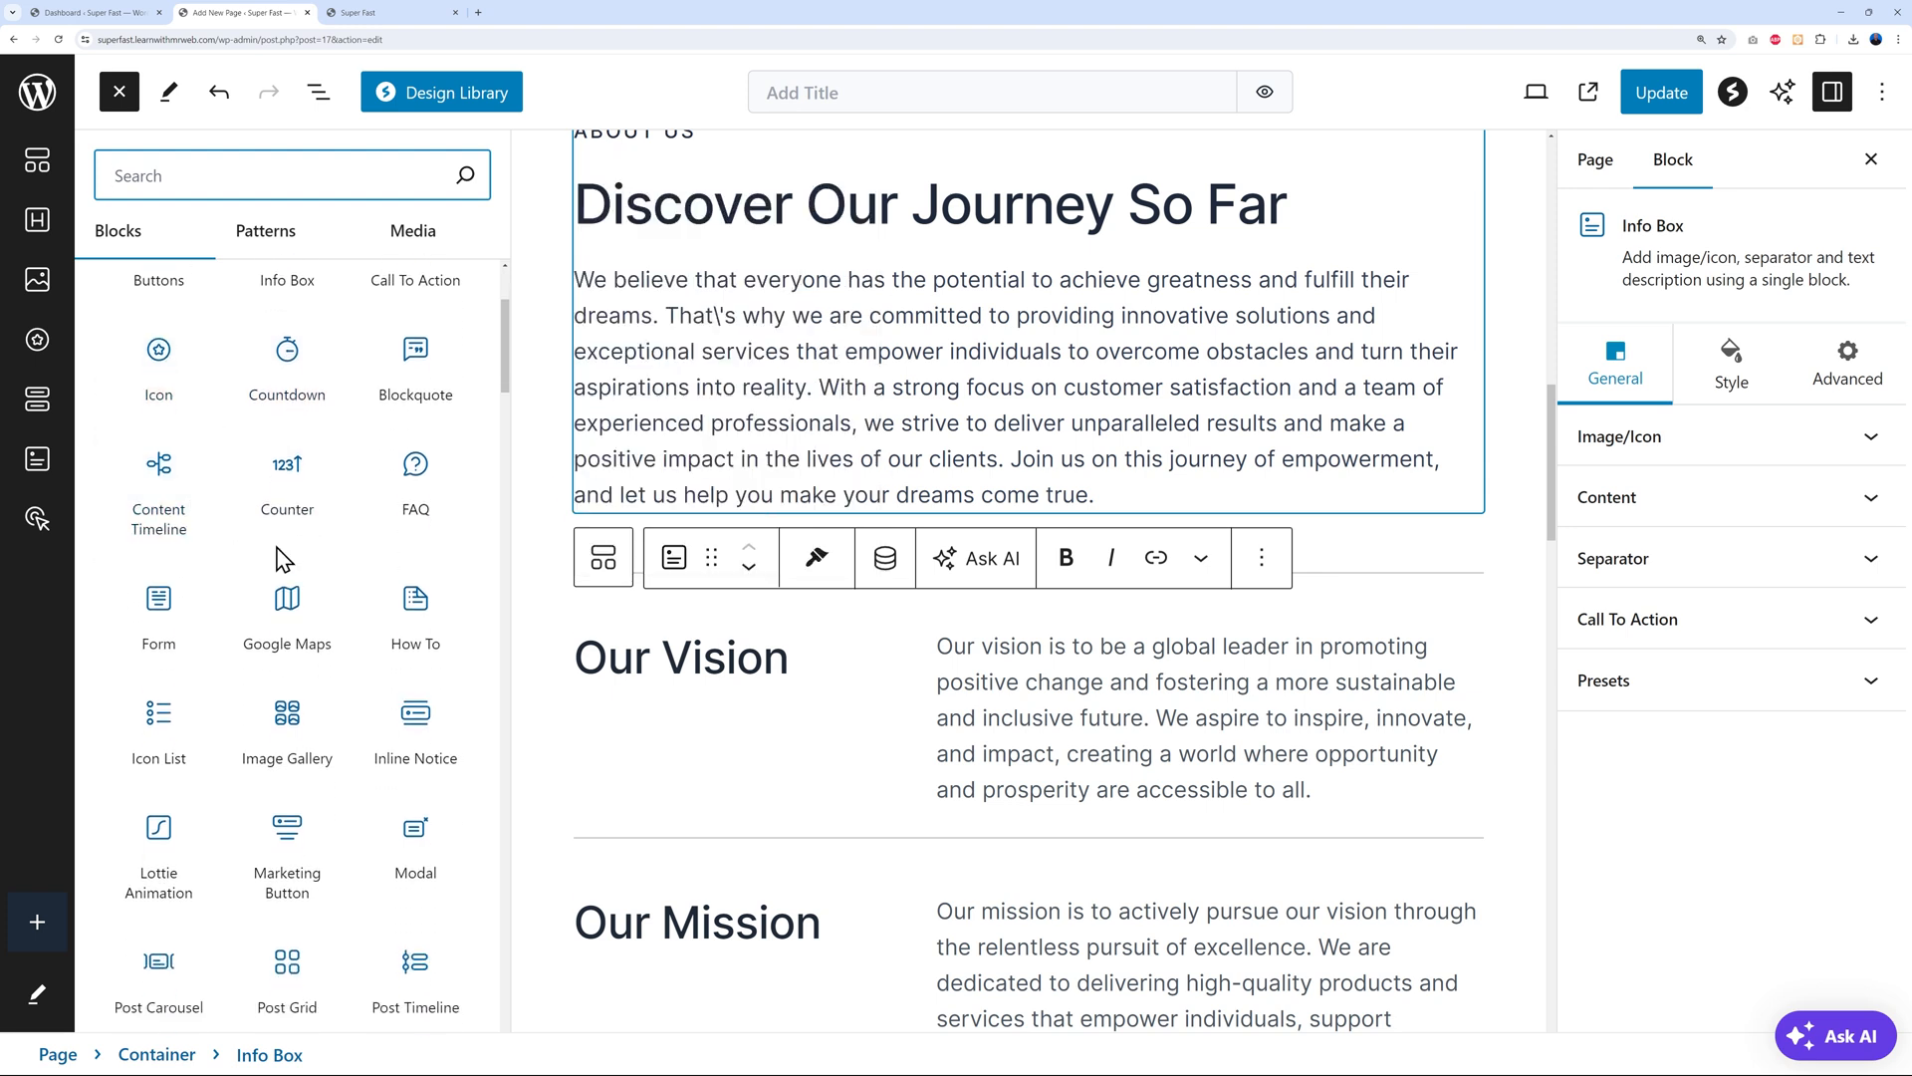
scroll(421, 513, "down", 1)
scroll(421, 513, "down", 1)
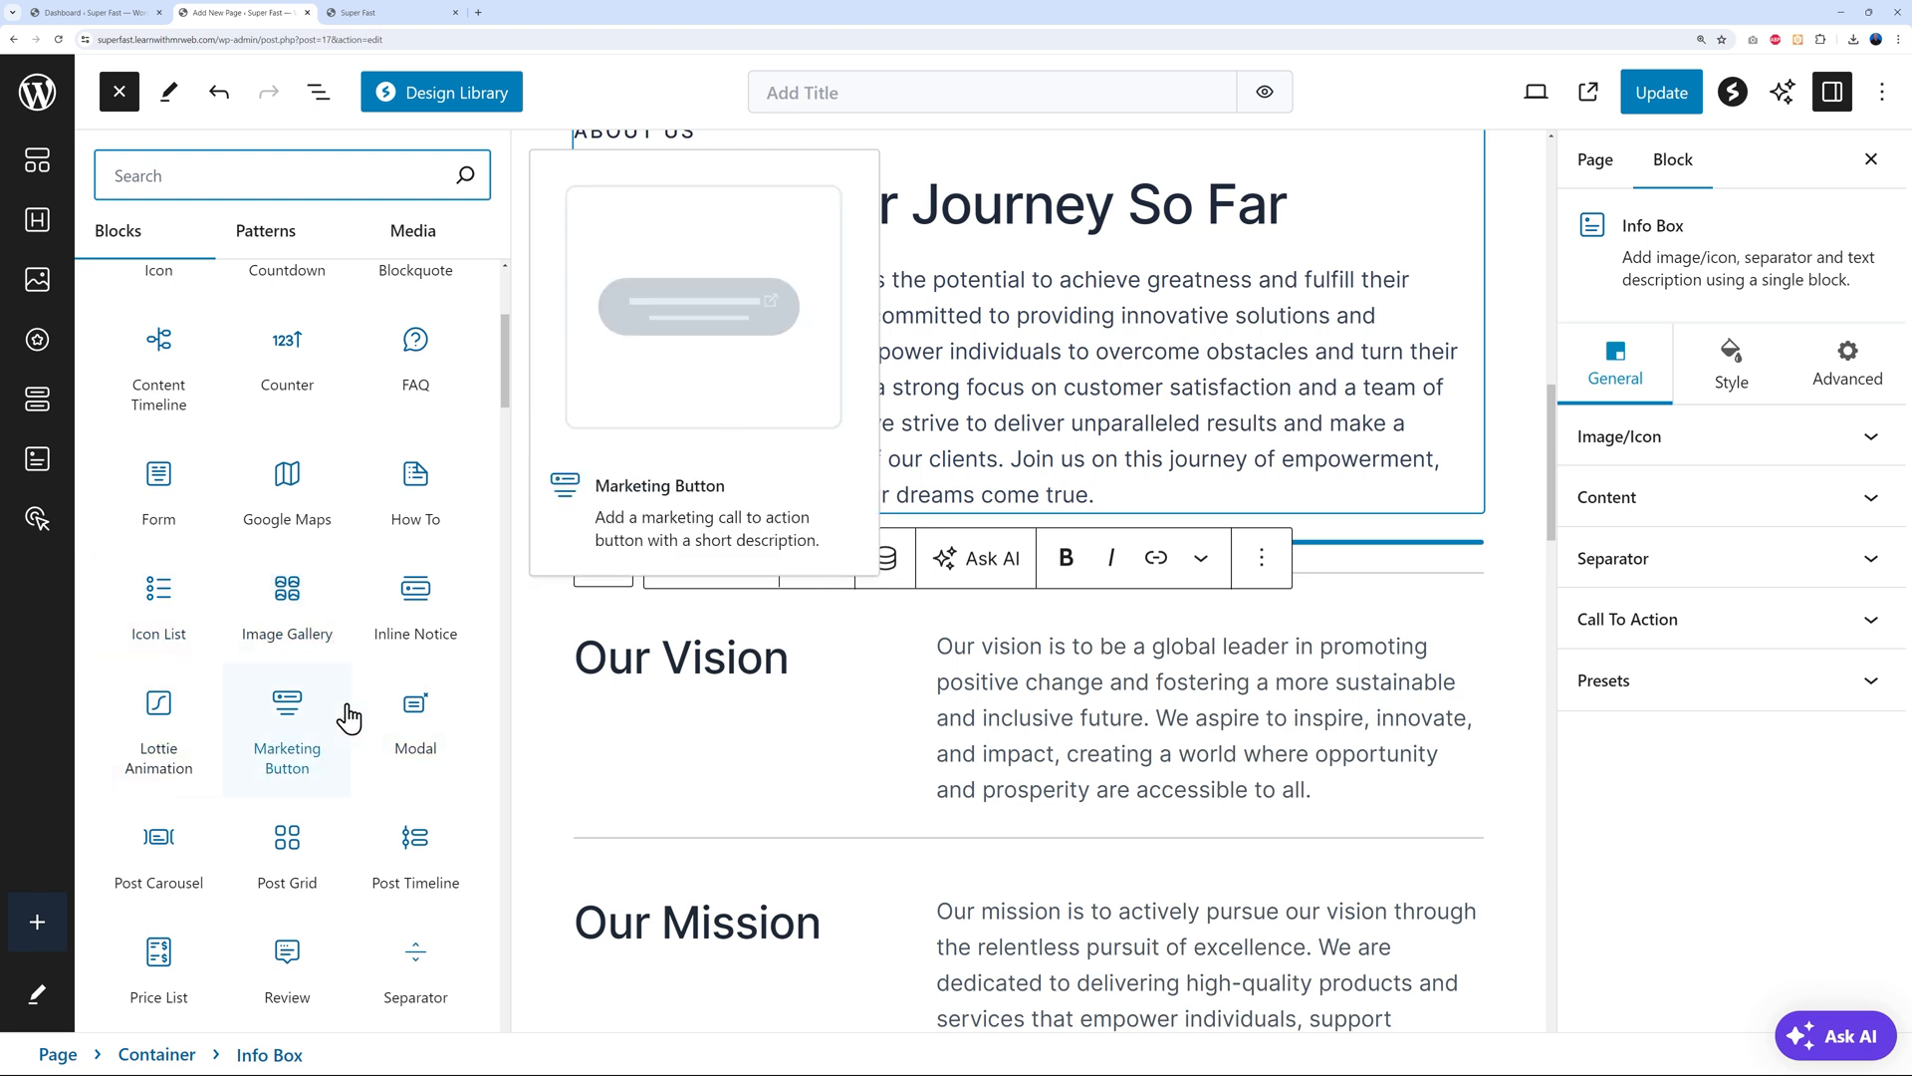
scroll(447, 702, "down", 3)
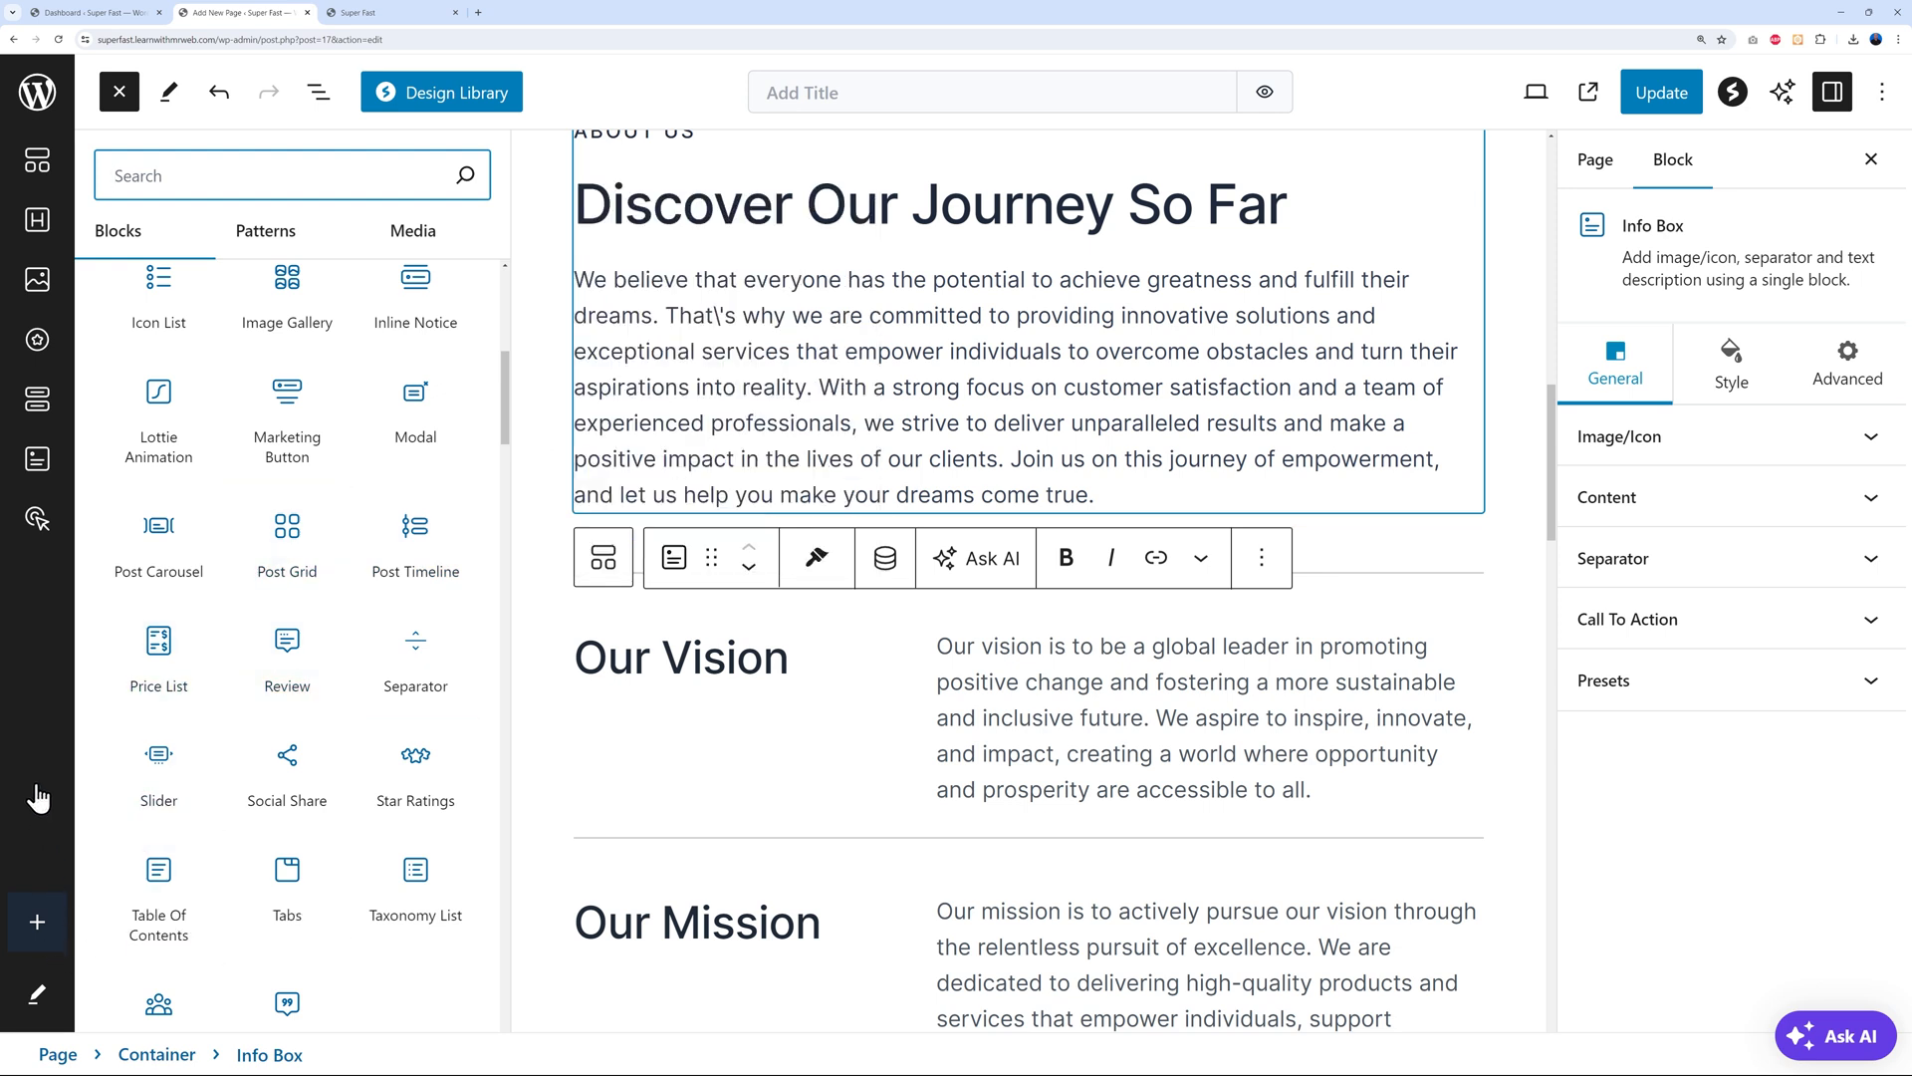
mouse_move(153, 643)
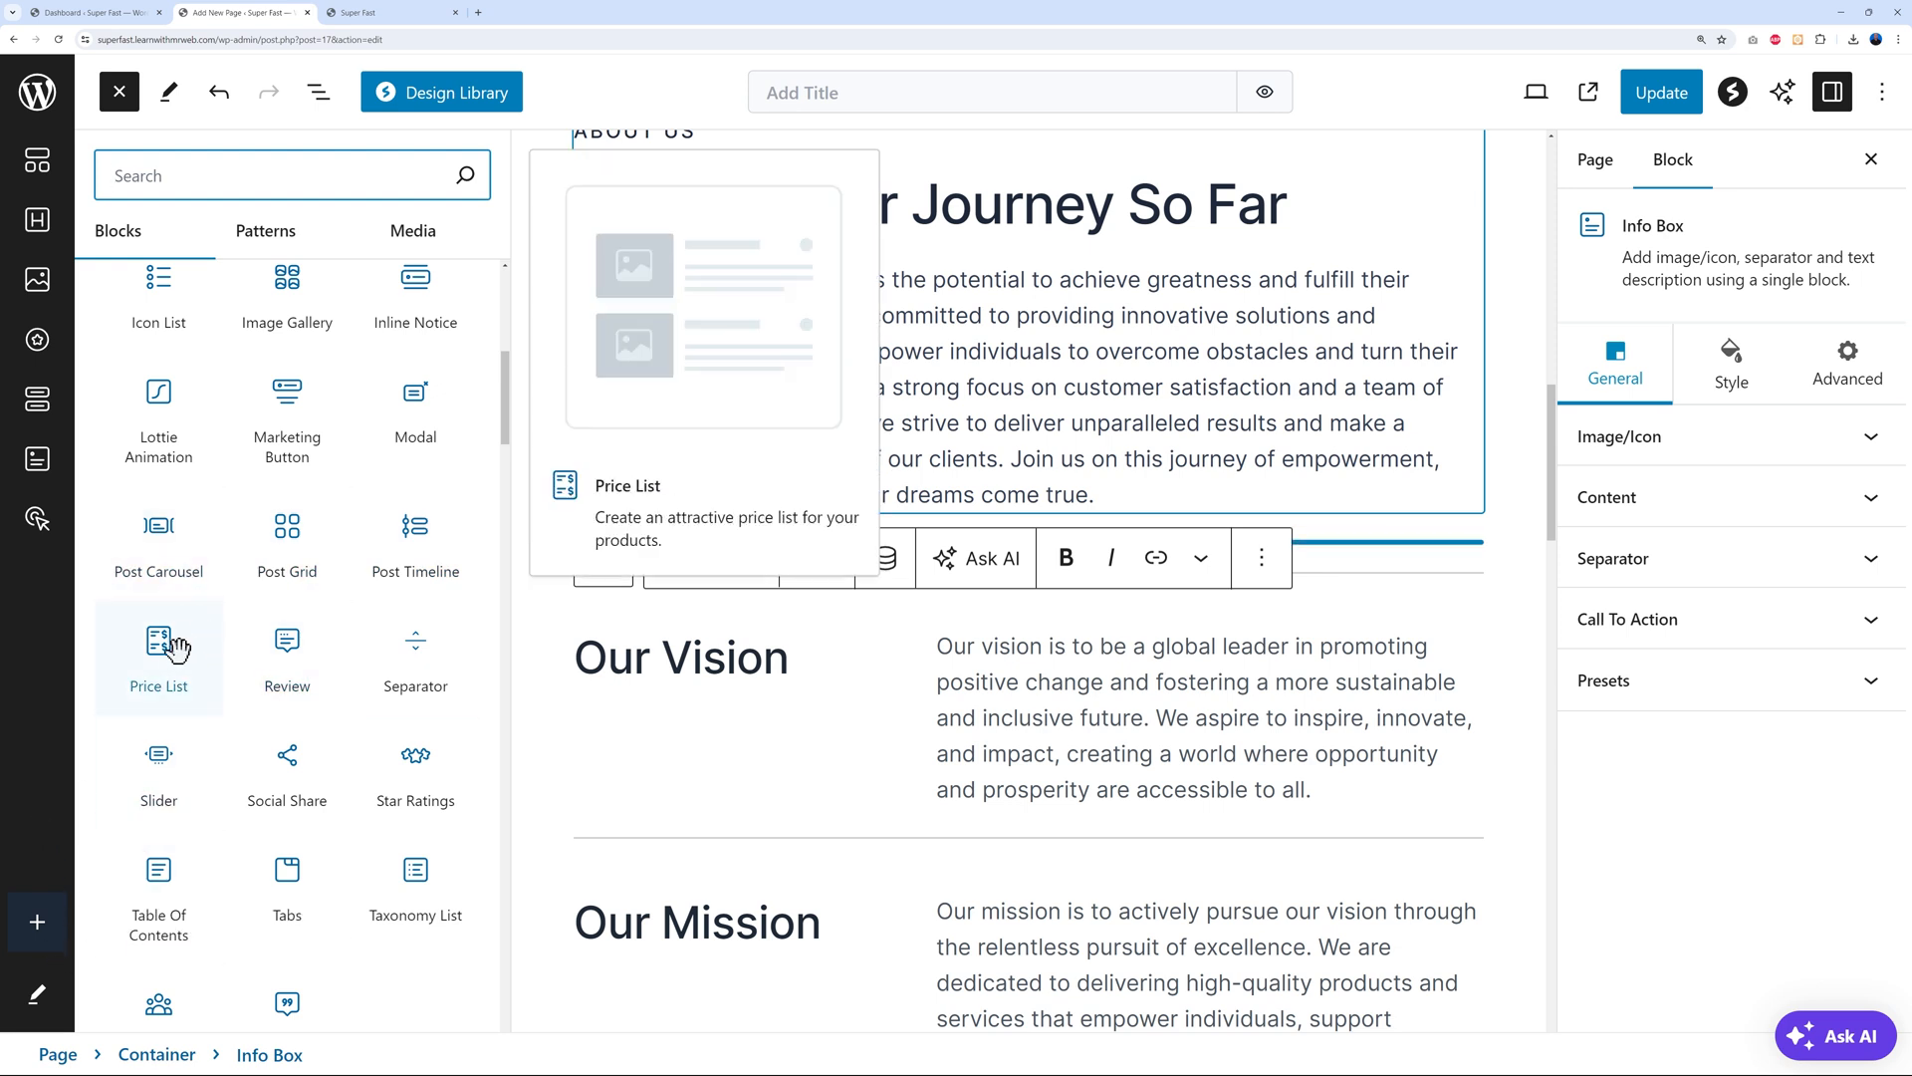
scroll(287, 637, "up", 1)
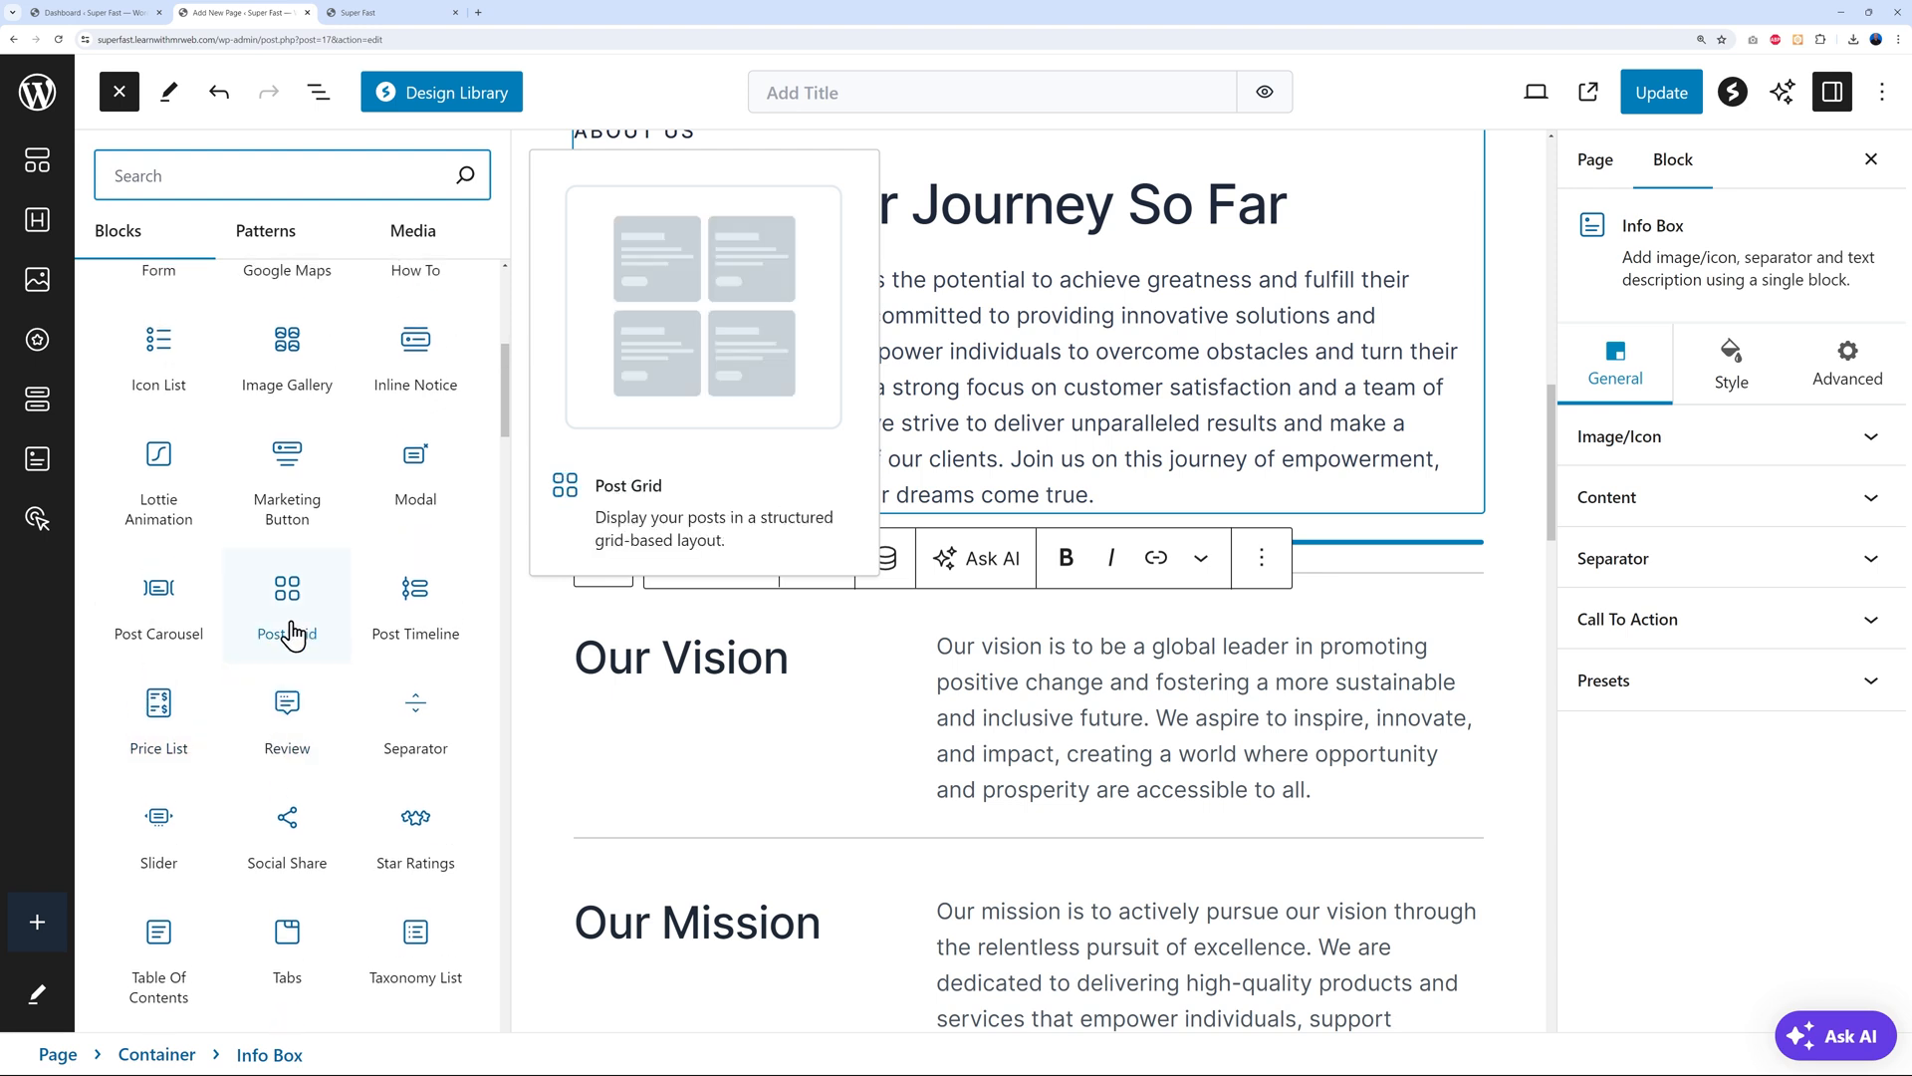
scroll(324, 538, "up", 1)
scroll(298, 448, "down", 1)
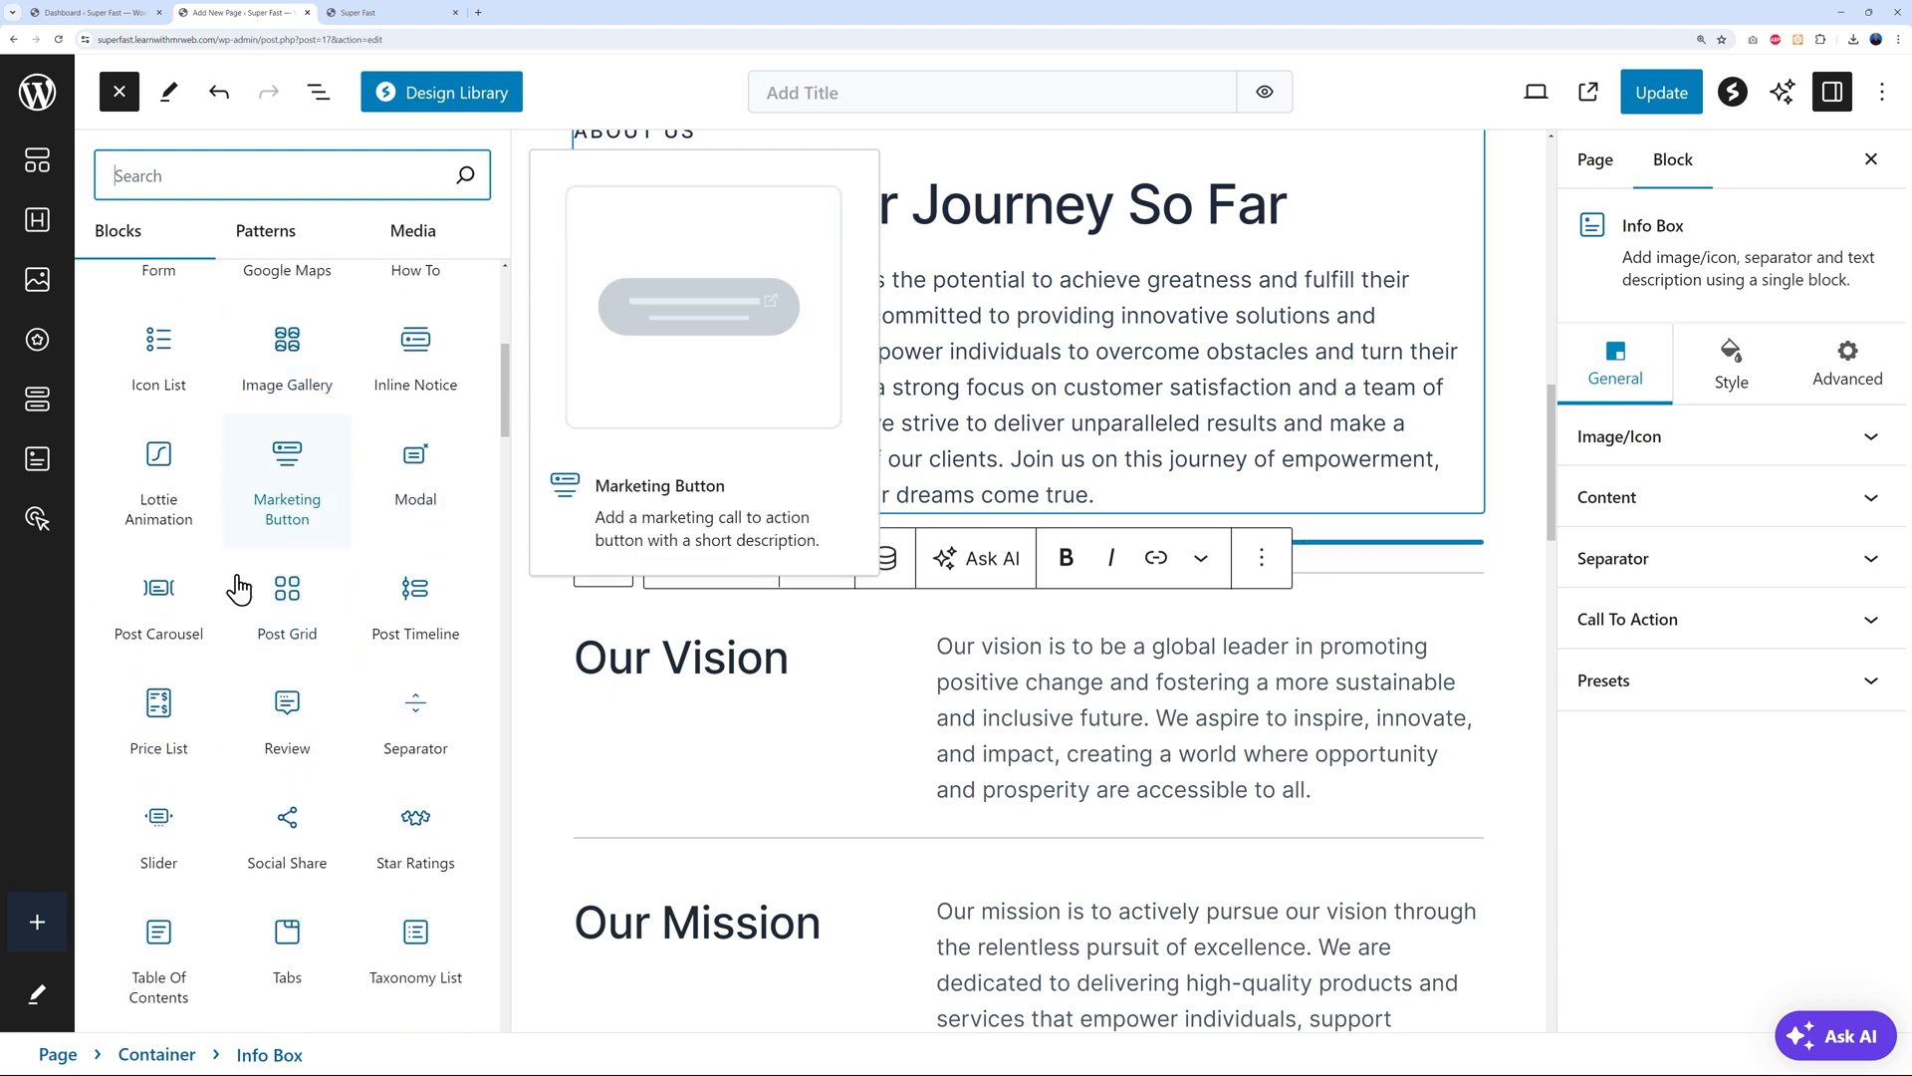
mouse_move(142, 914)
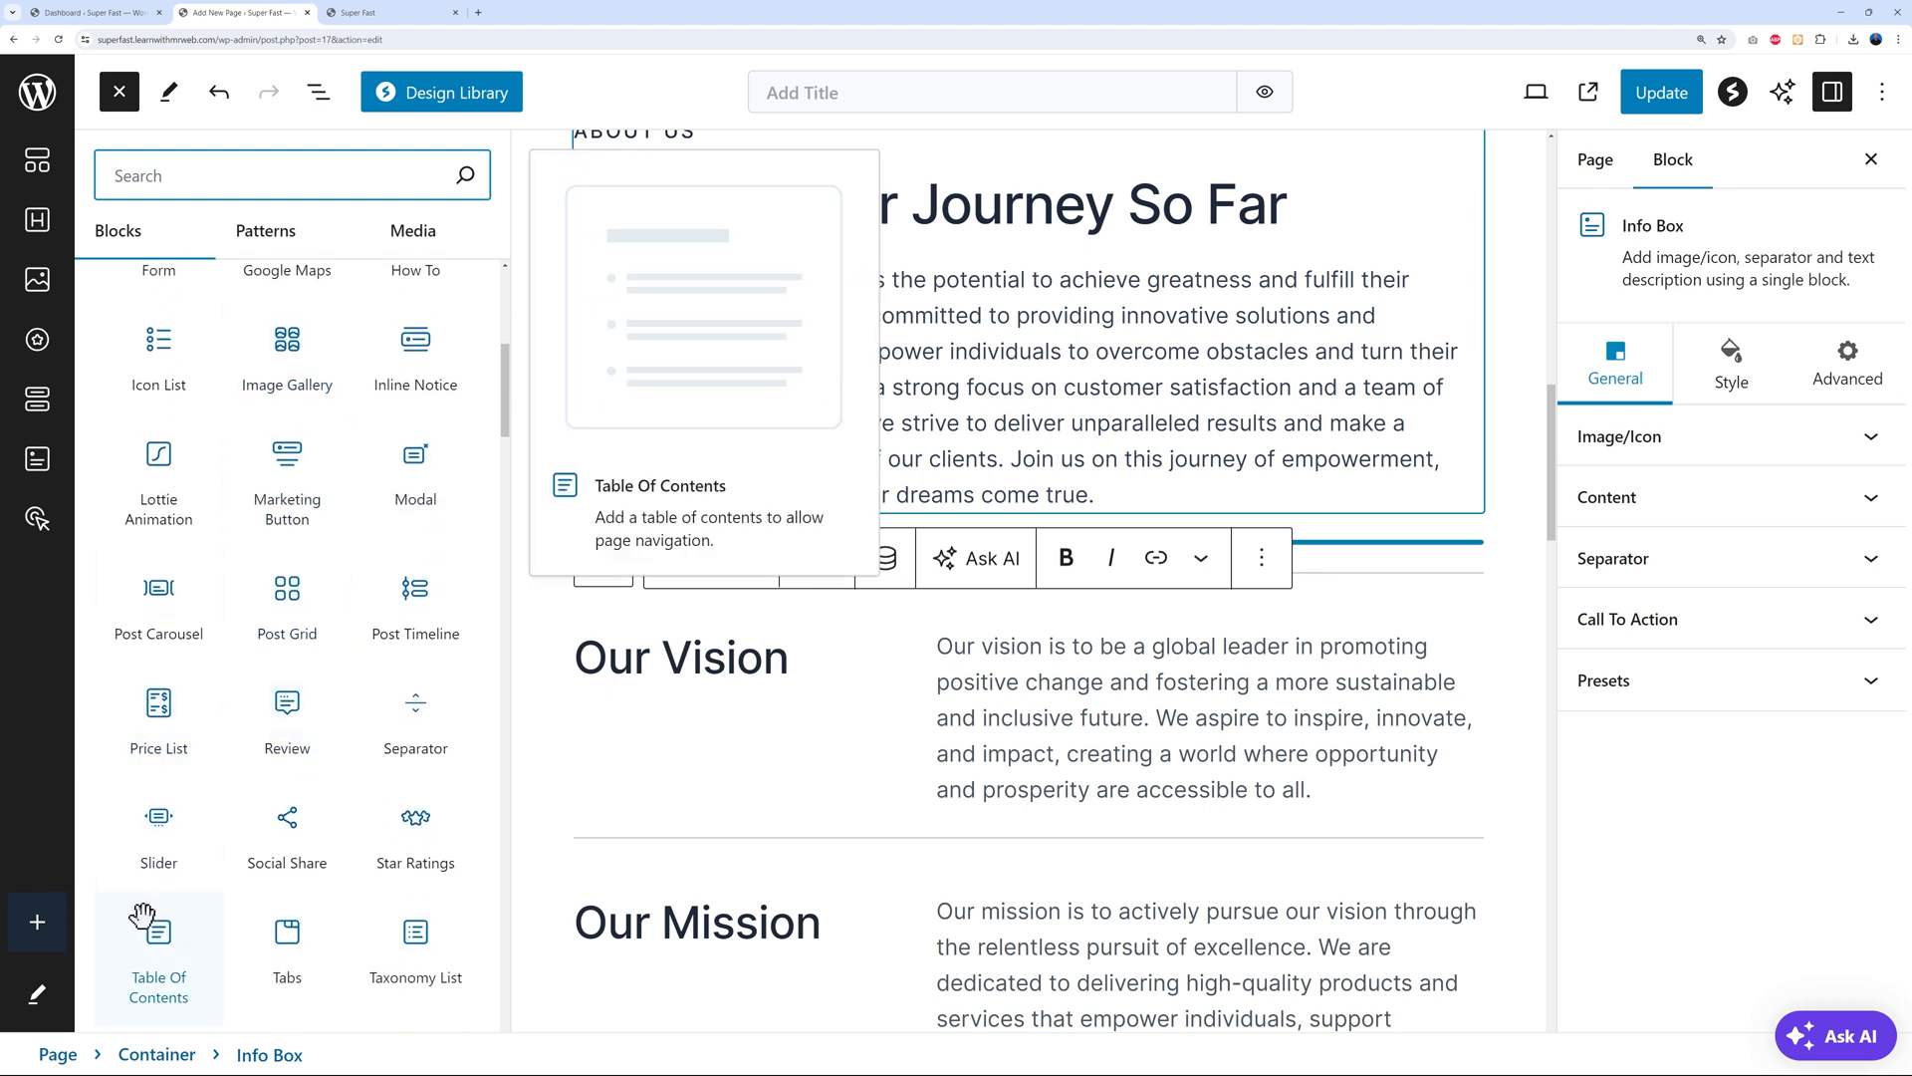
Add the Google Maps block to Spectra's quick action bar
left_click(40, 928)
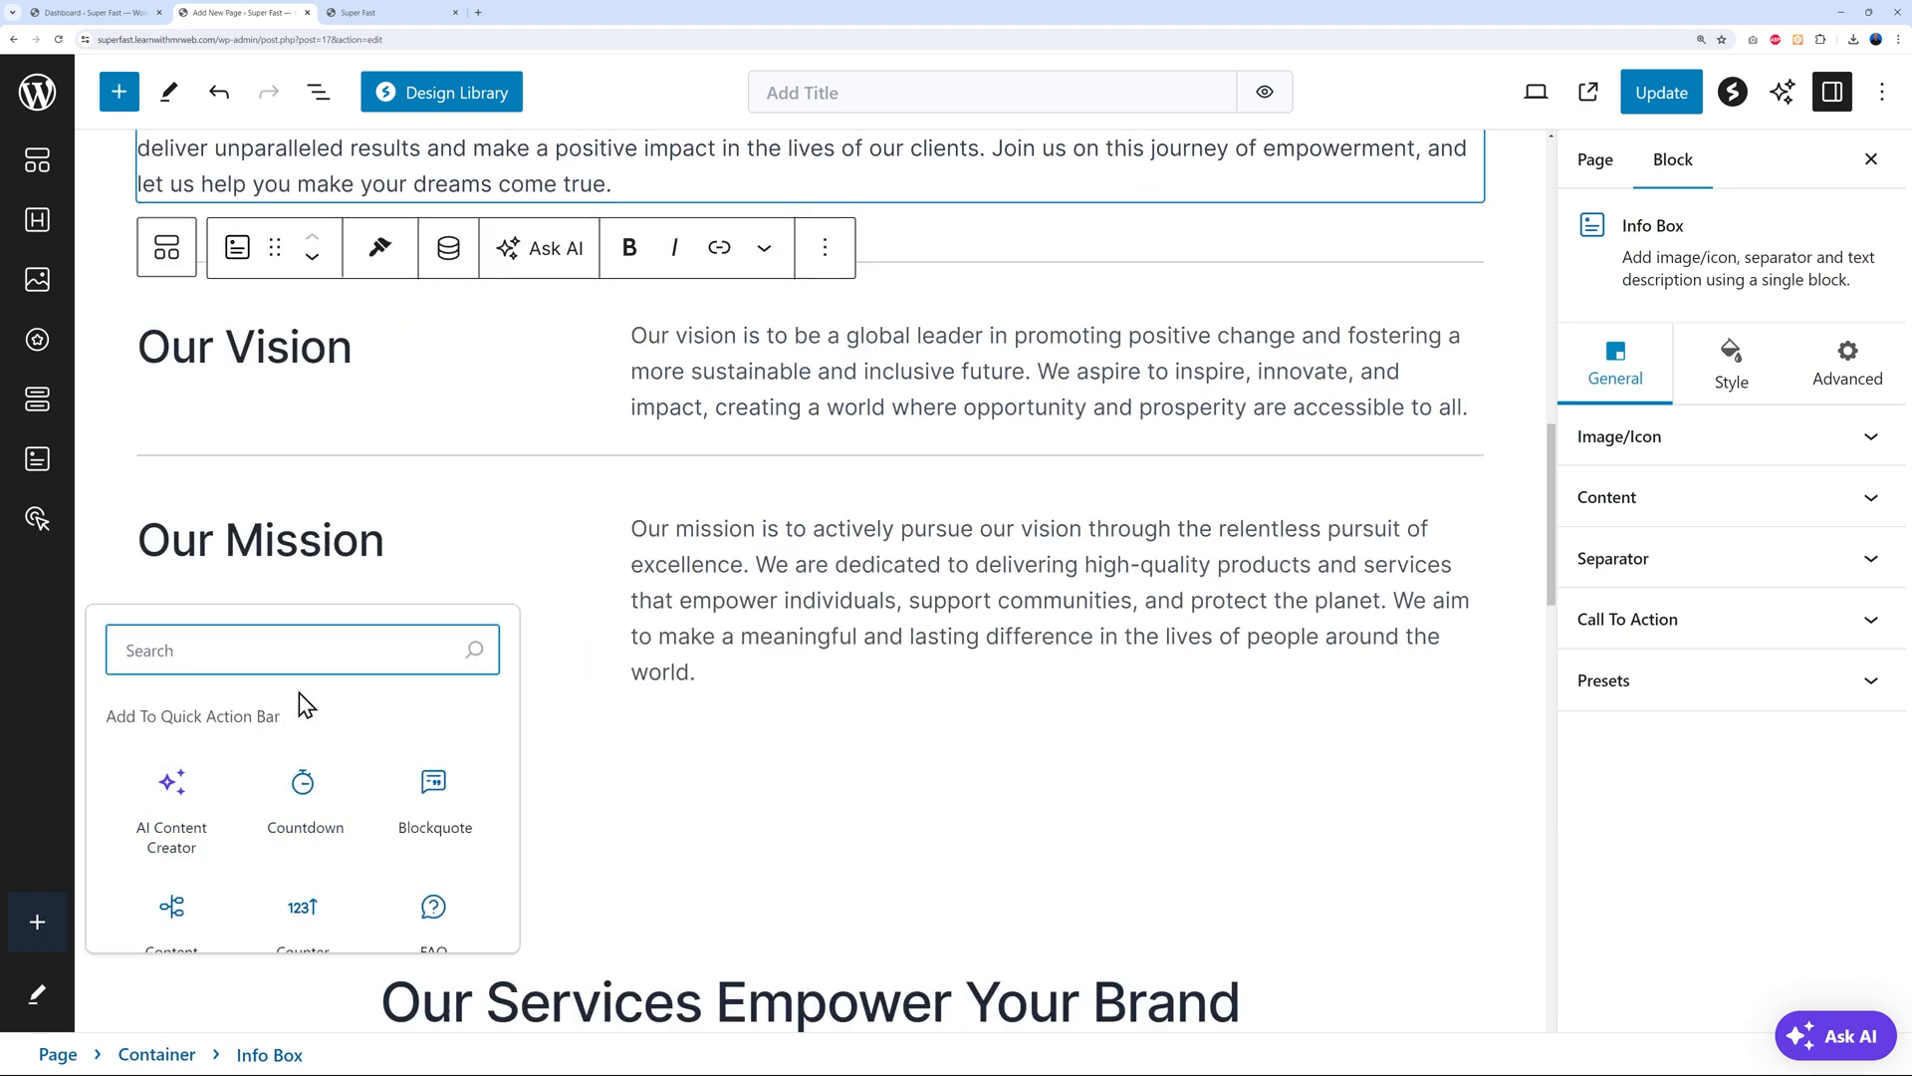
scroll(320, 803, "down", 2)
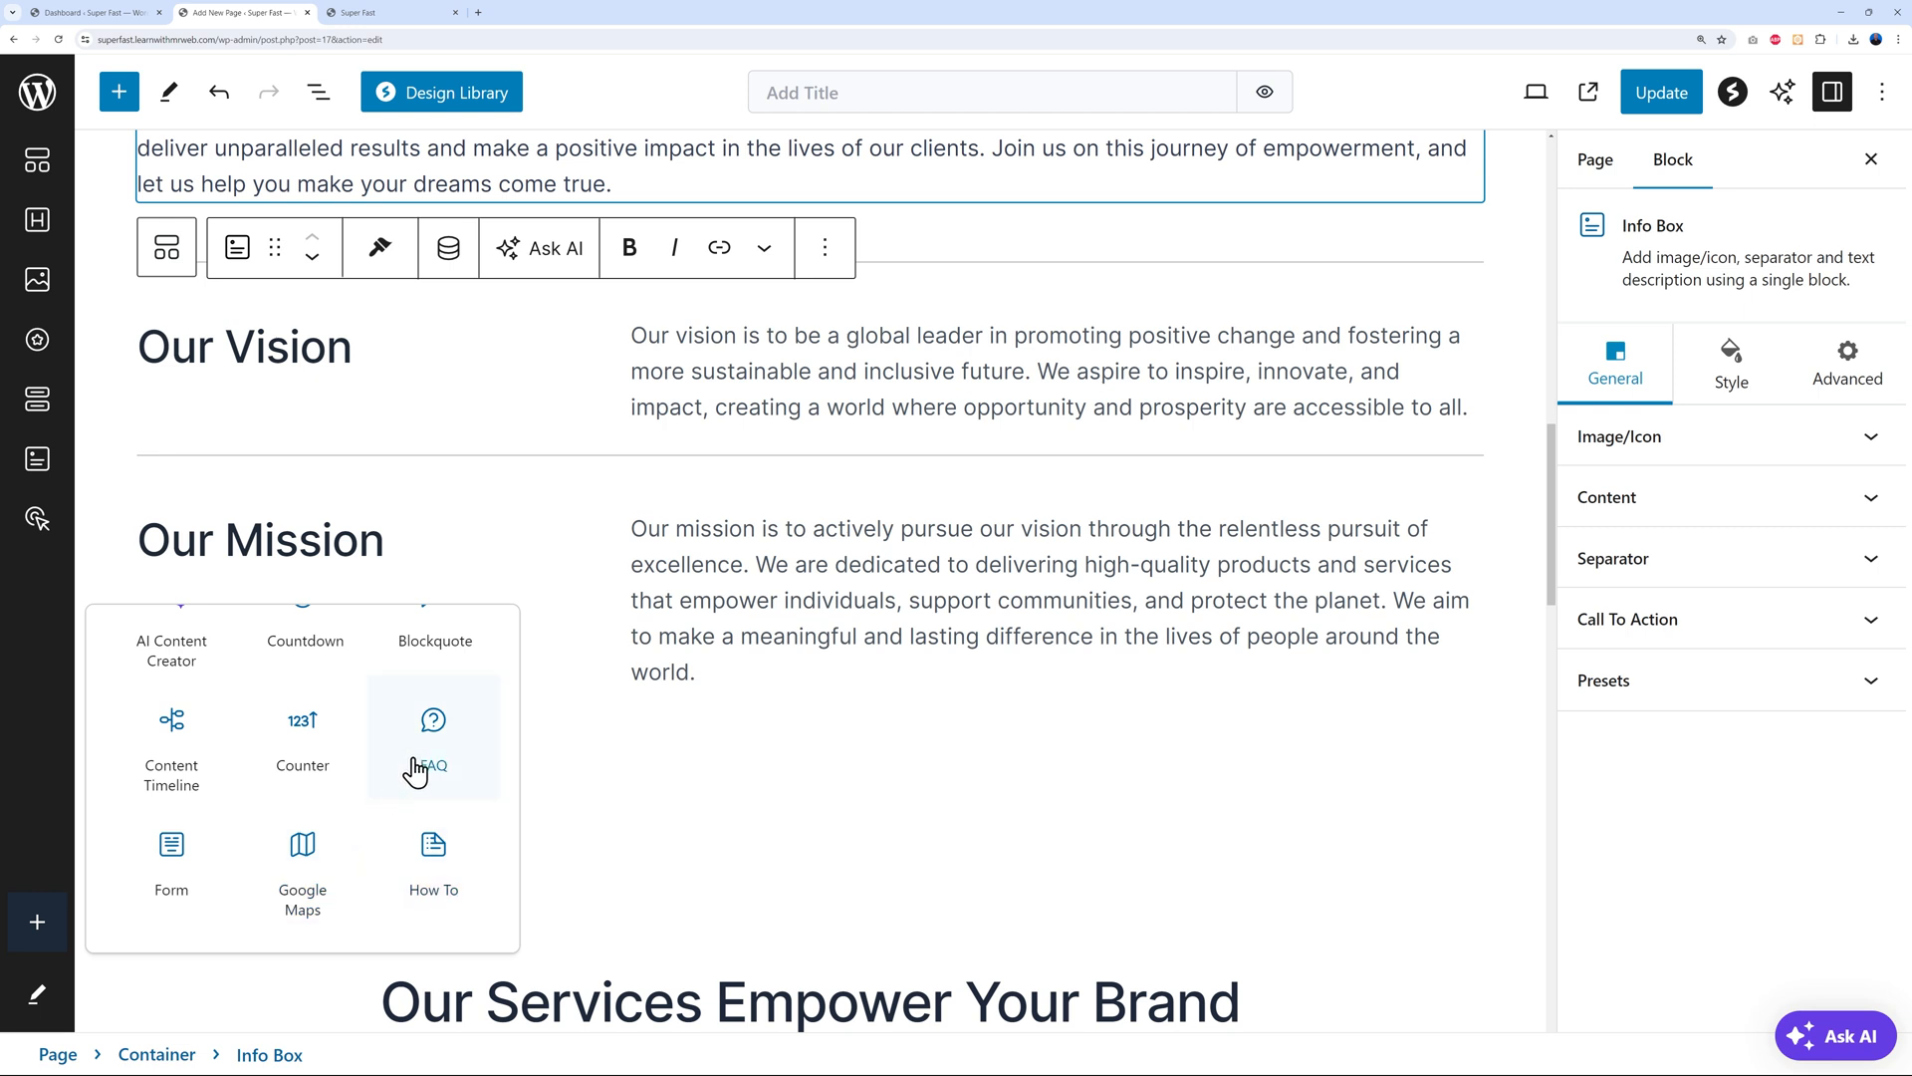
scroll(338, 836, "down", 1)
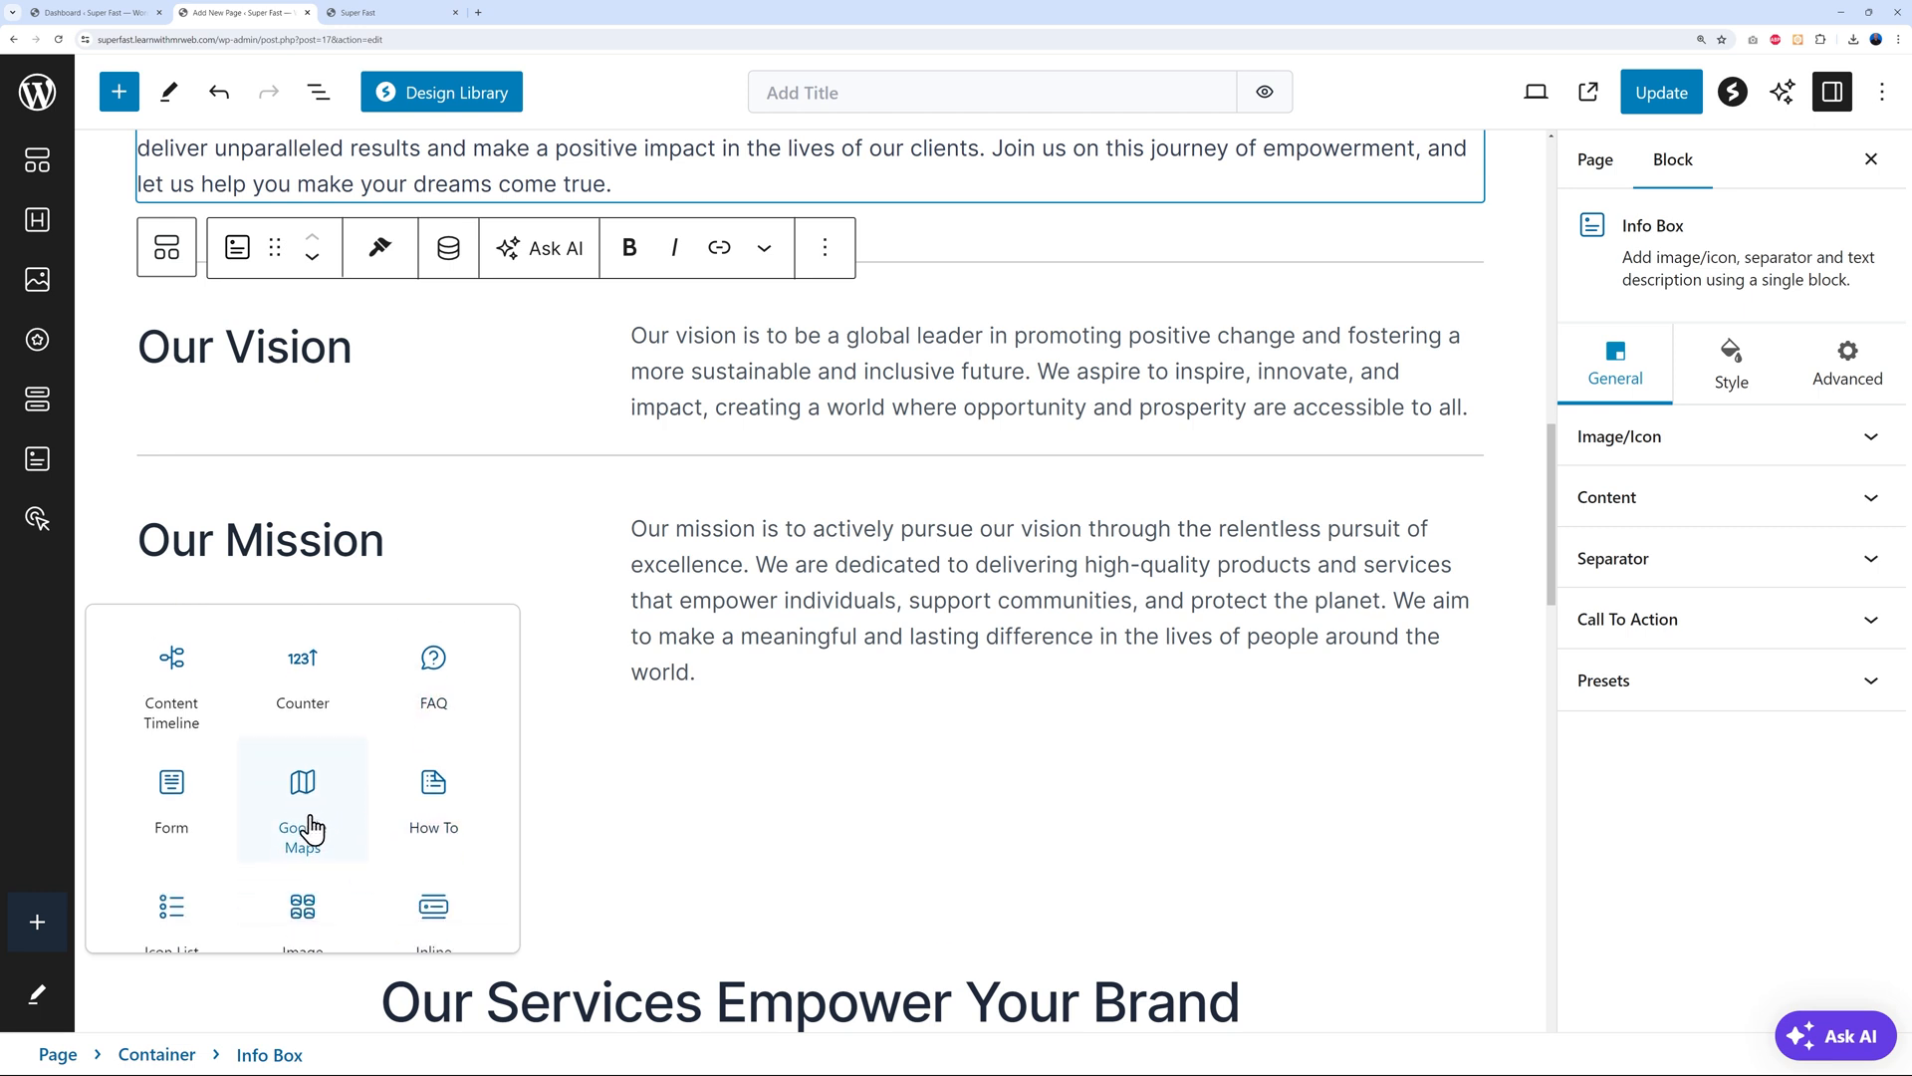
left_click(311, 826)
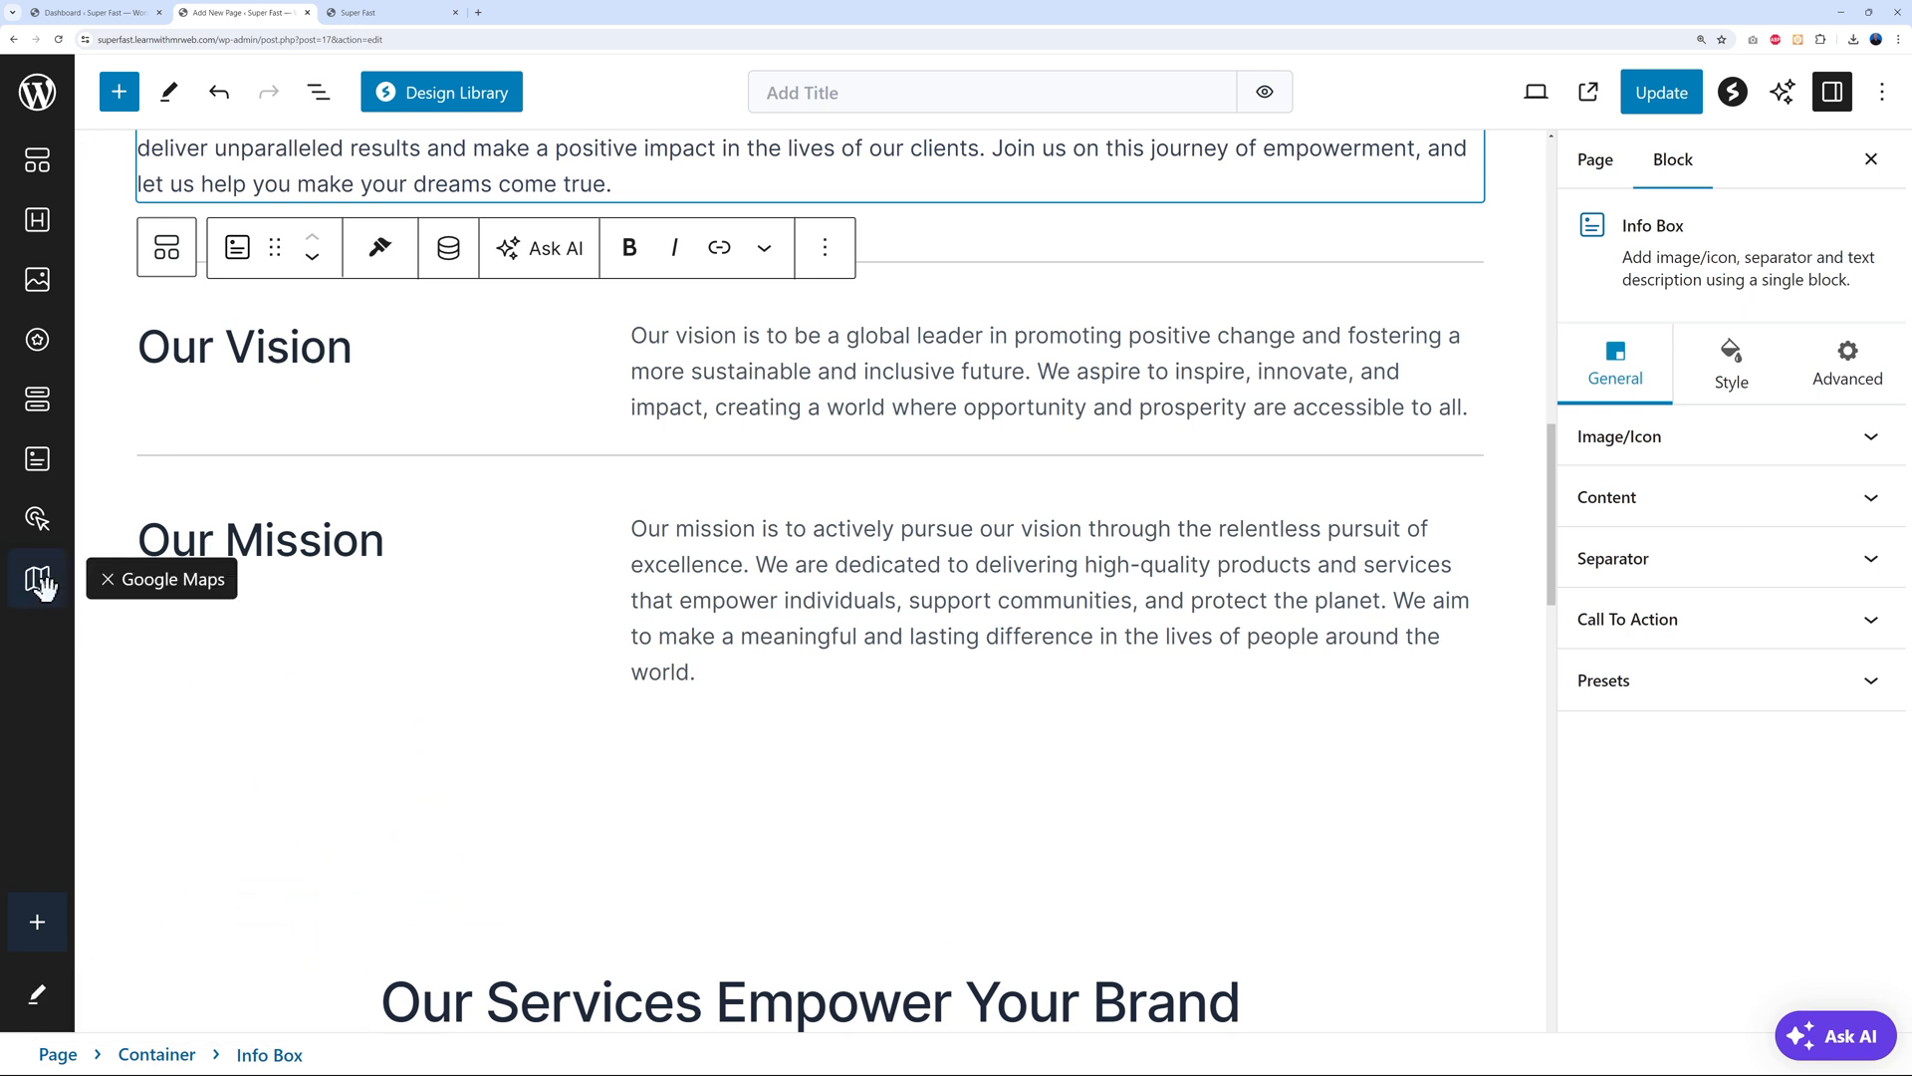
Update the page to save the changes and go to the live site tab
left_click(117, 105)
left_click(117, 99)
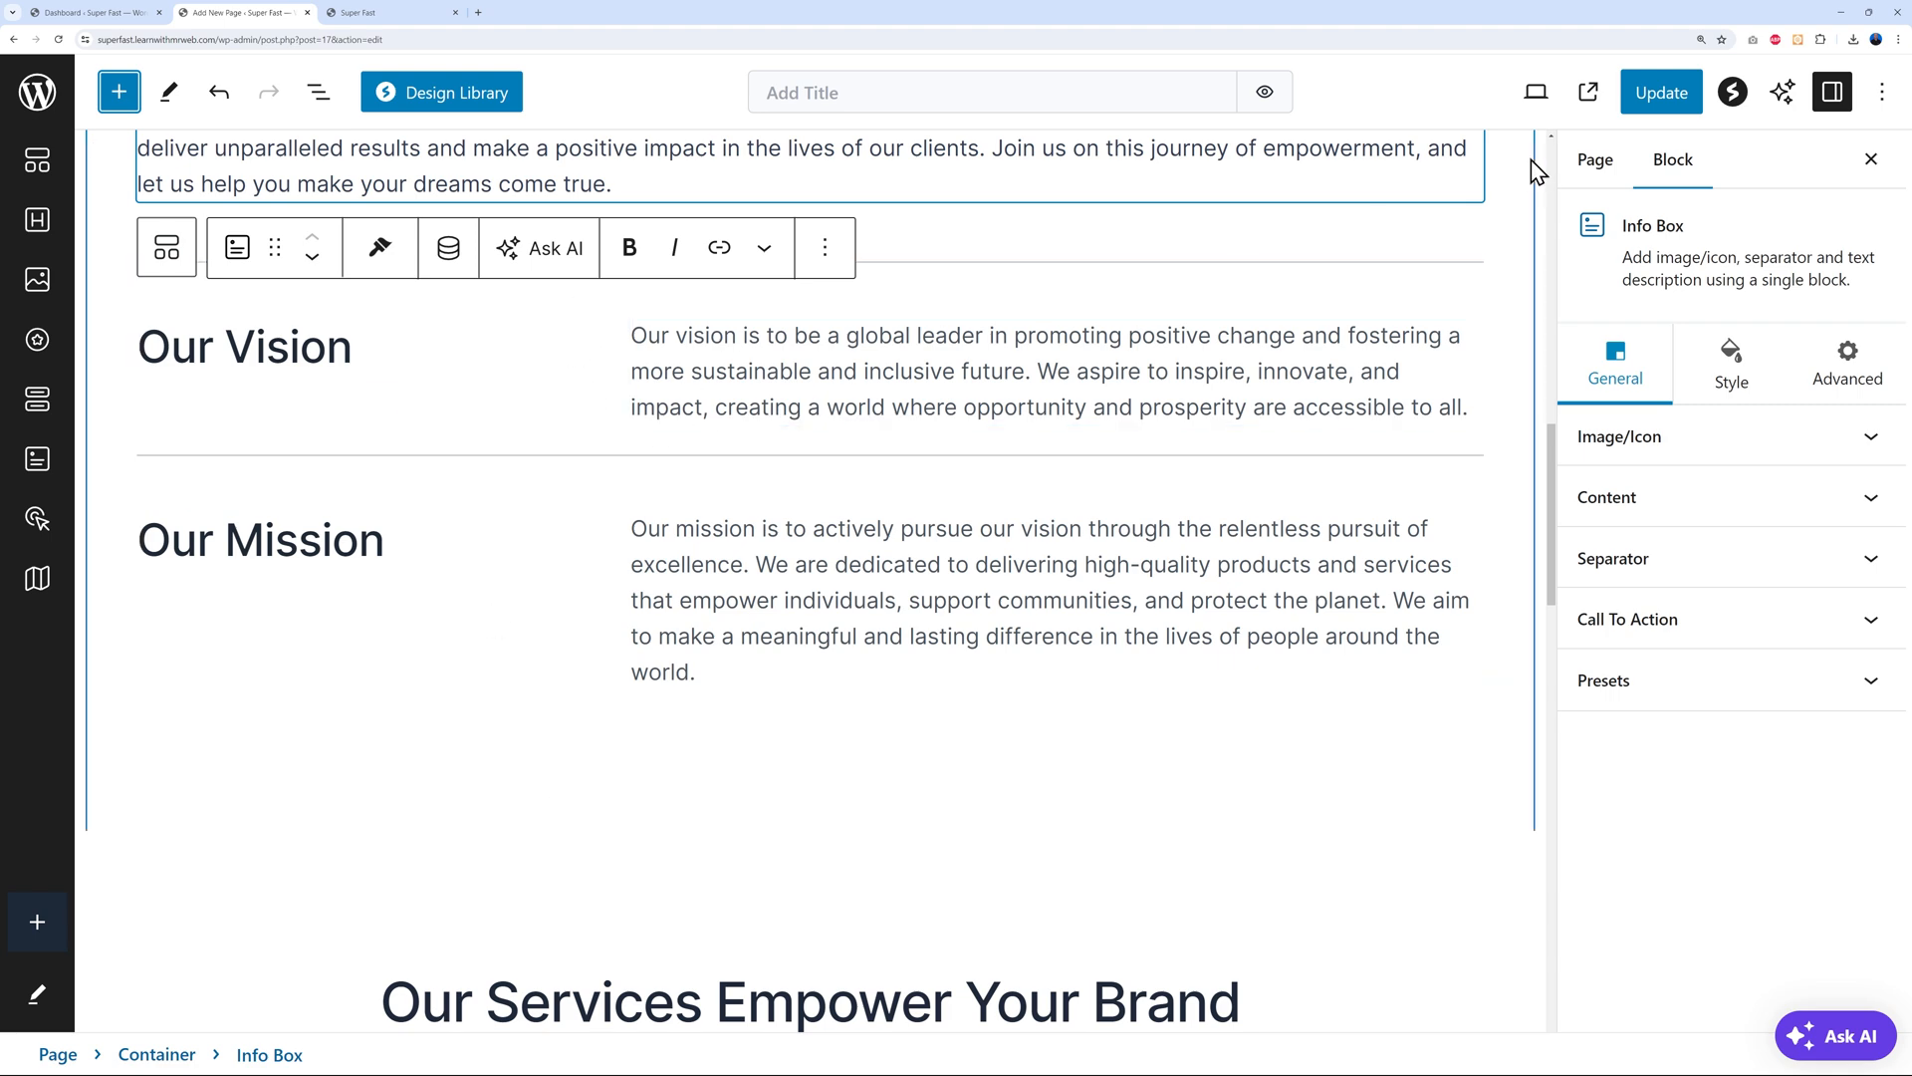
left_click(1658, 100)
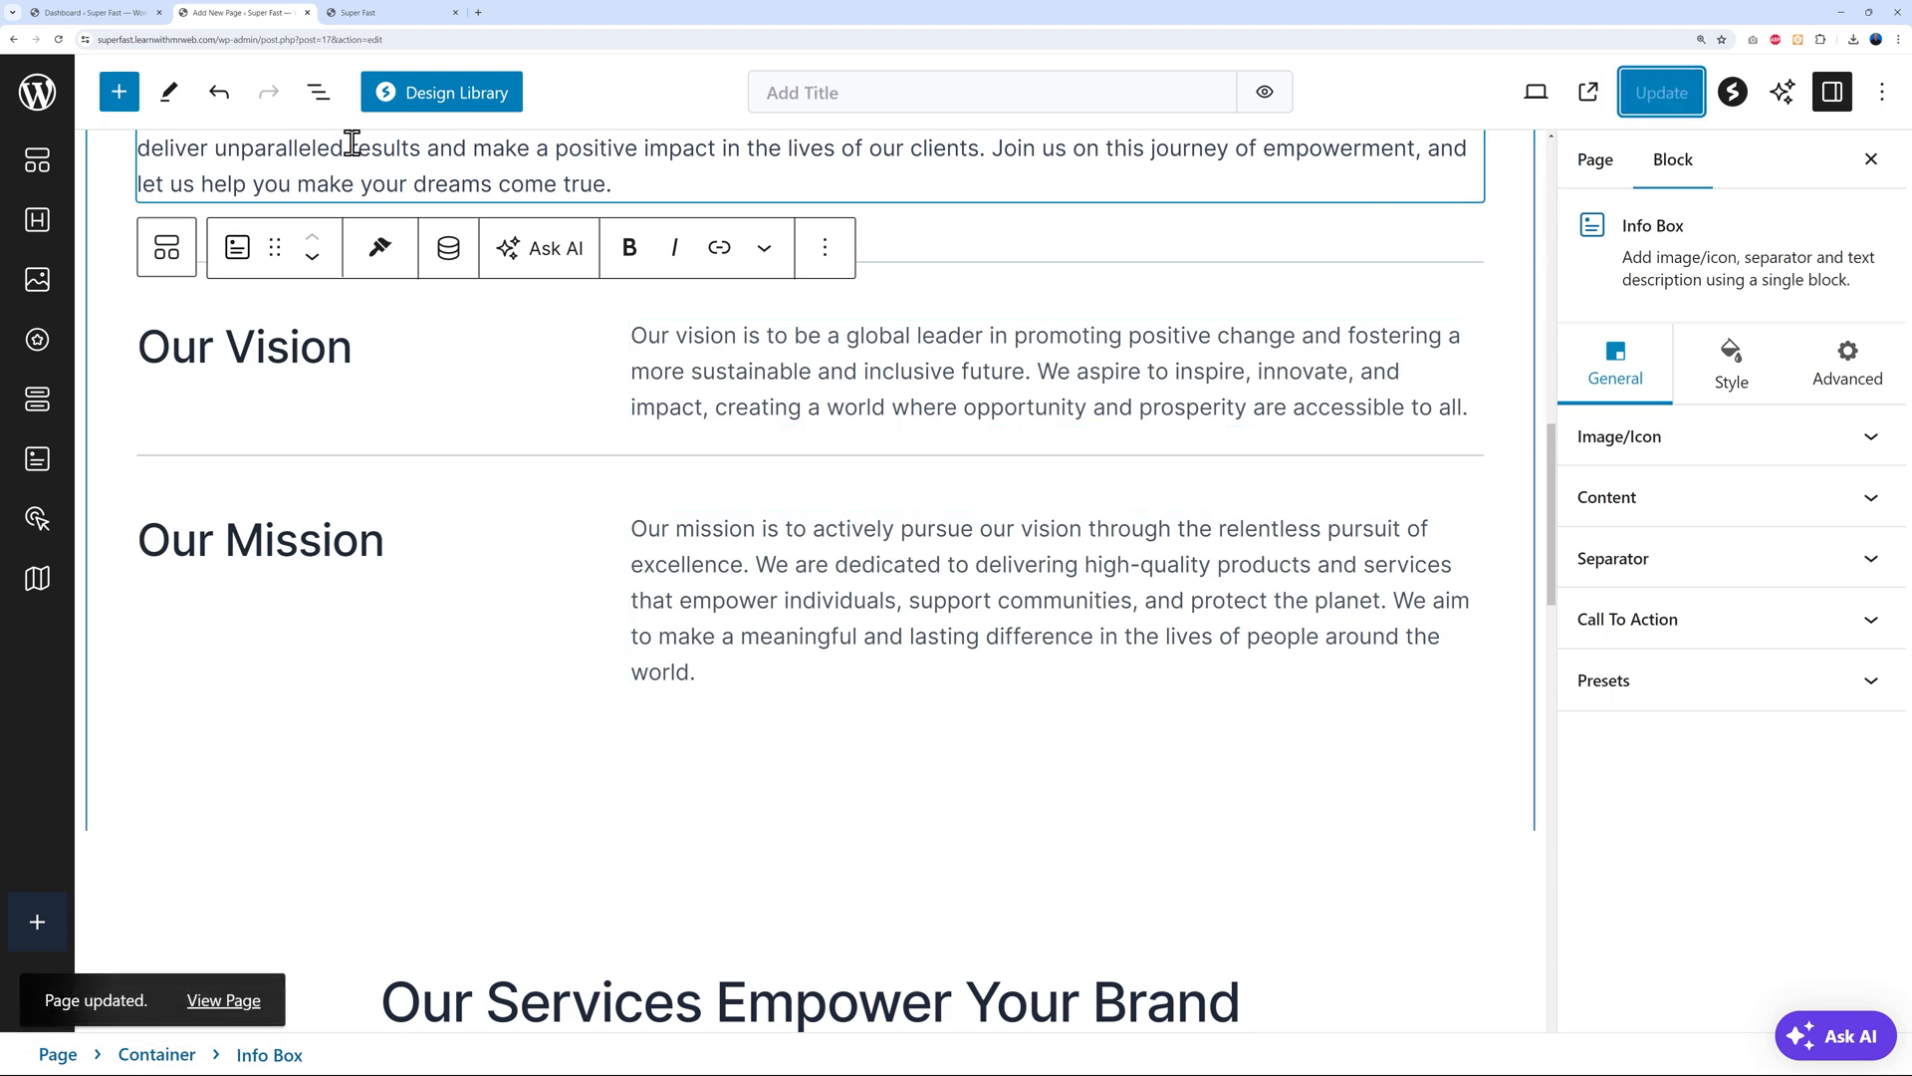
left_click(386, 22)
Reload the live page and check that Book a FREE Consultation jumps to the Contact Us form
left_click(58, 40)
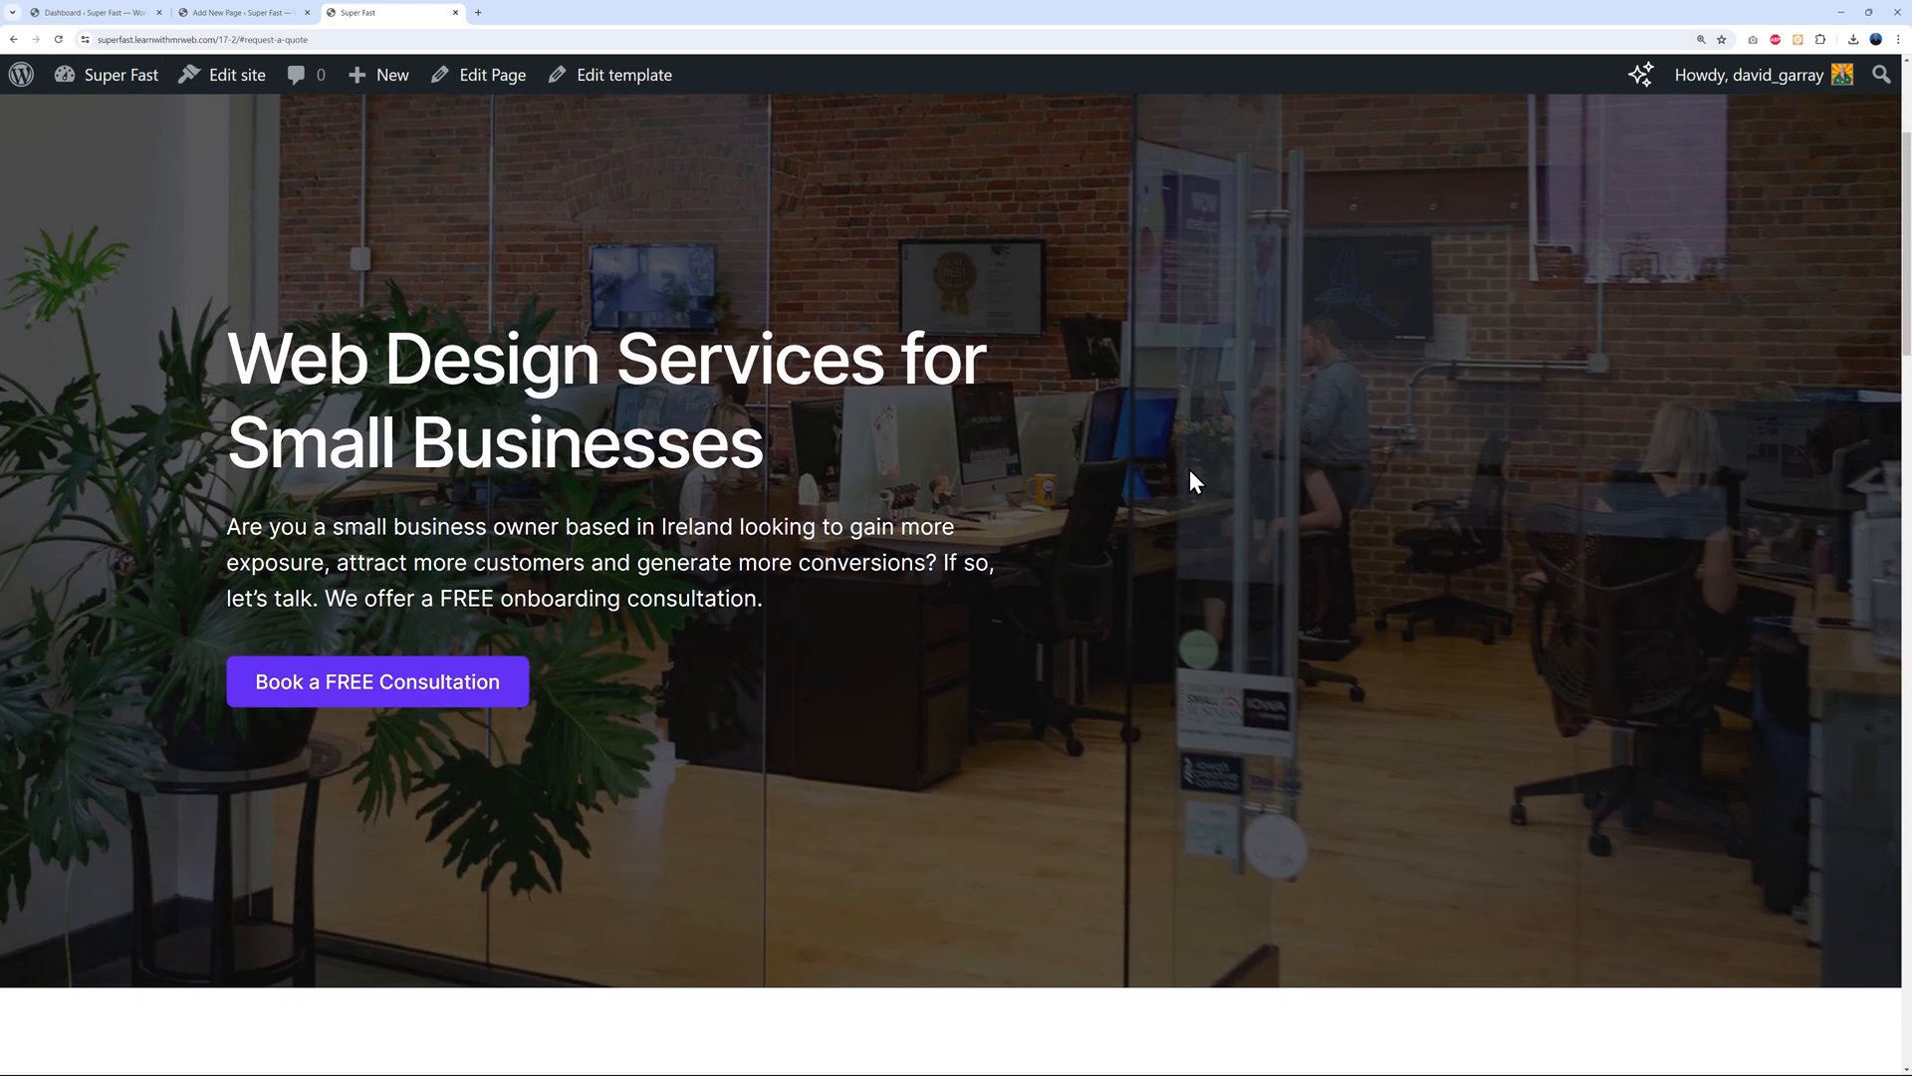
scroll(267, 598, "down", 1)
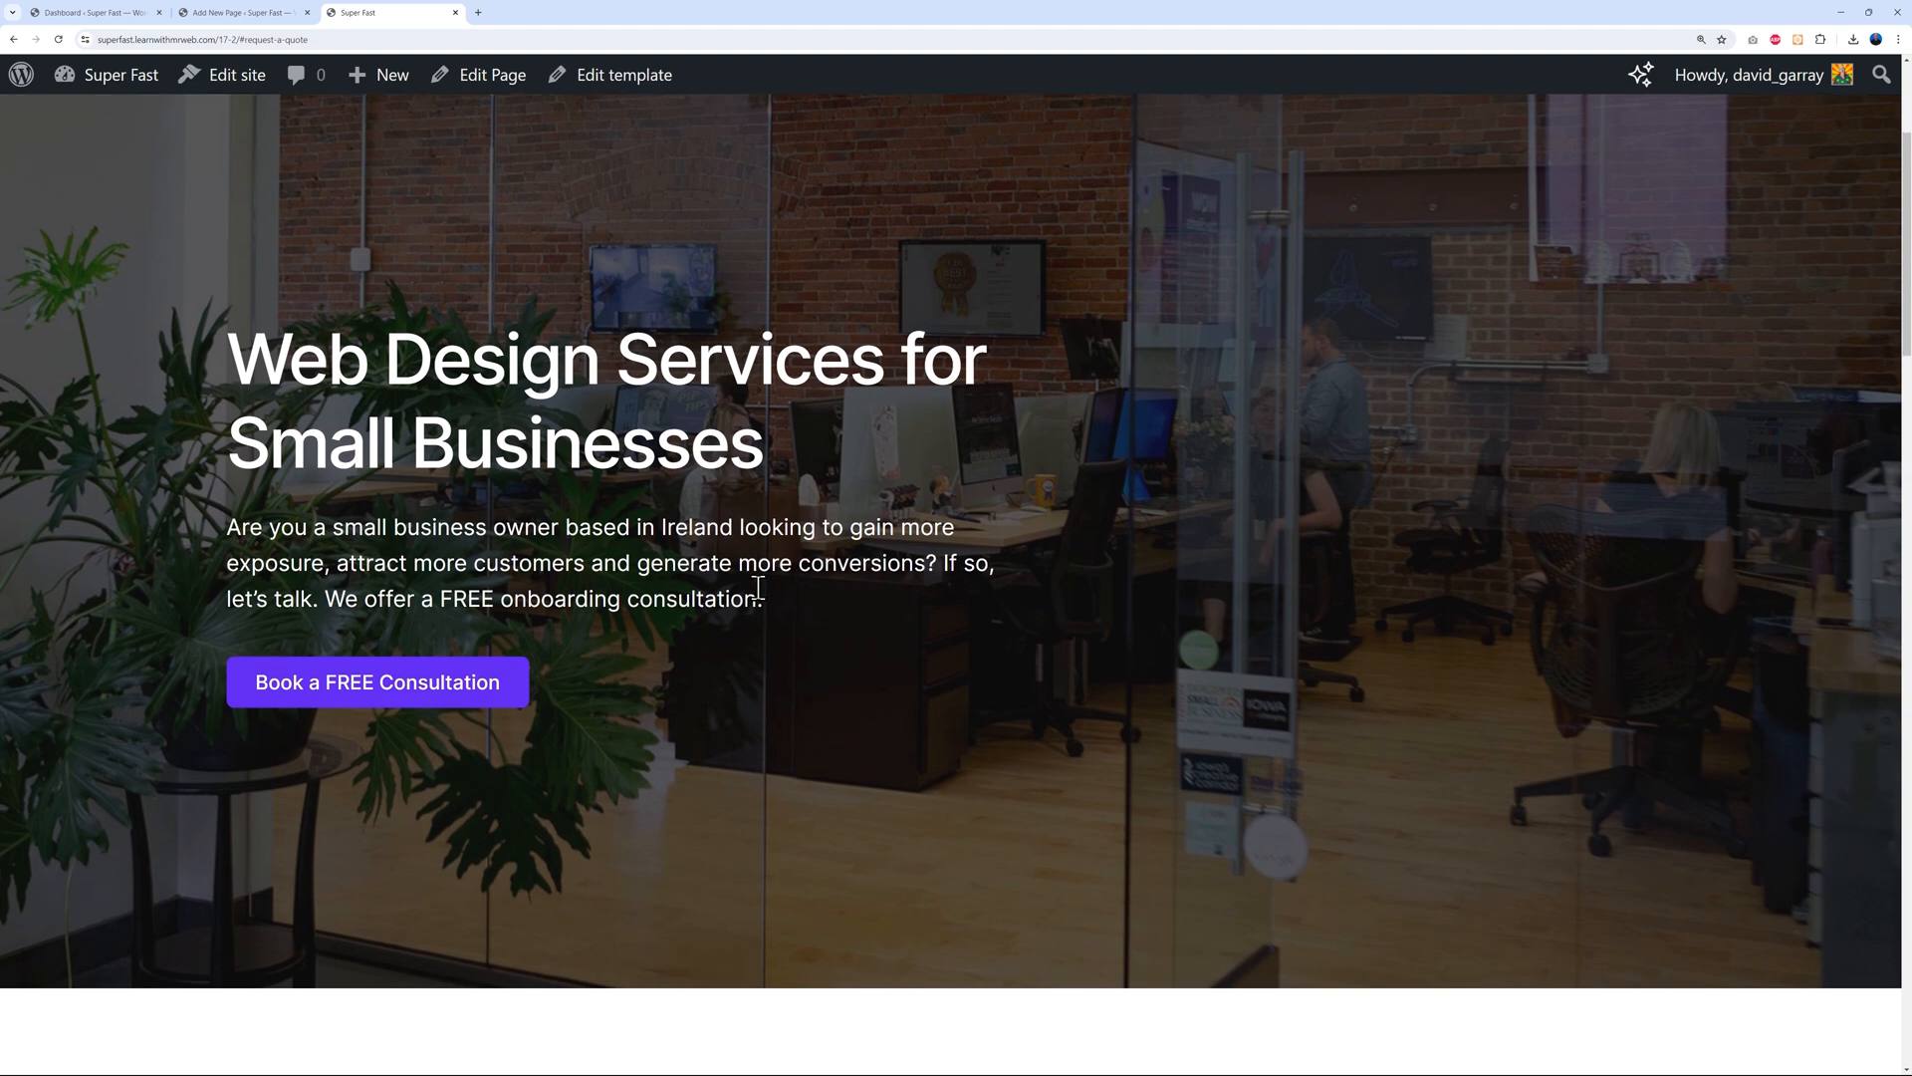
left_click(483, 630)
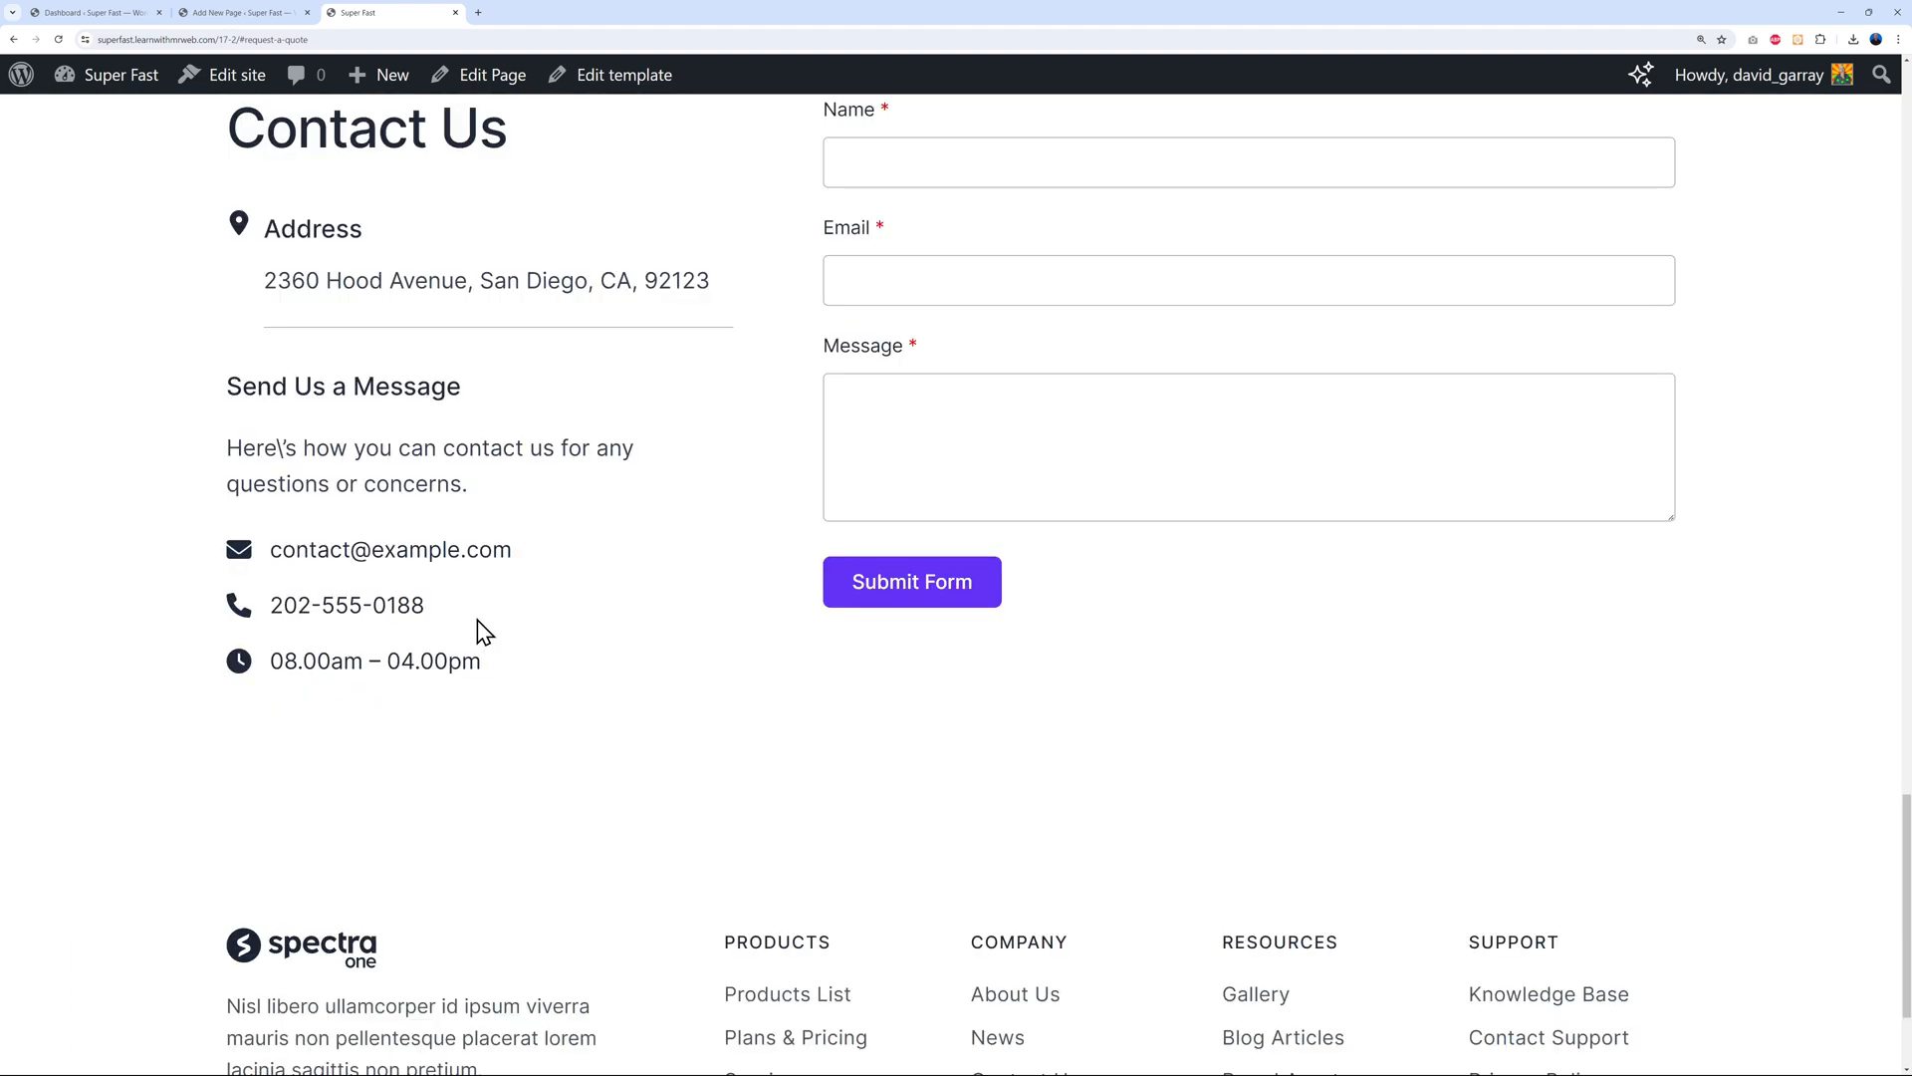
scroll(1087, 557, "up", 3)
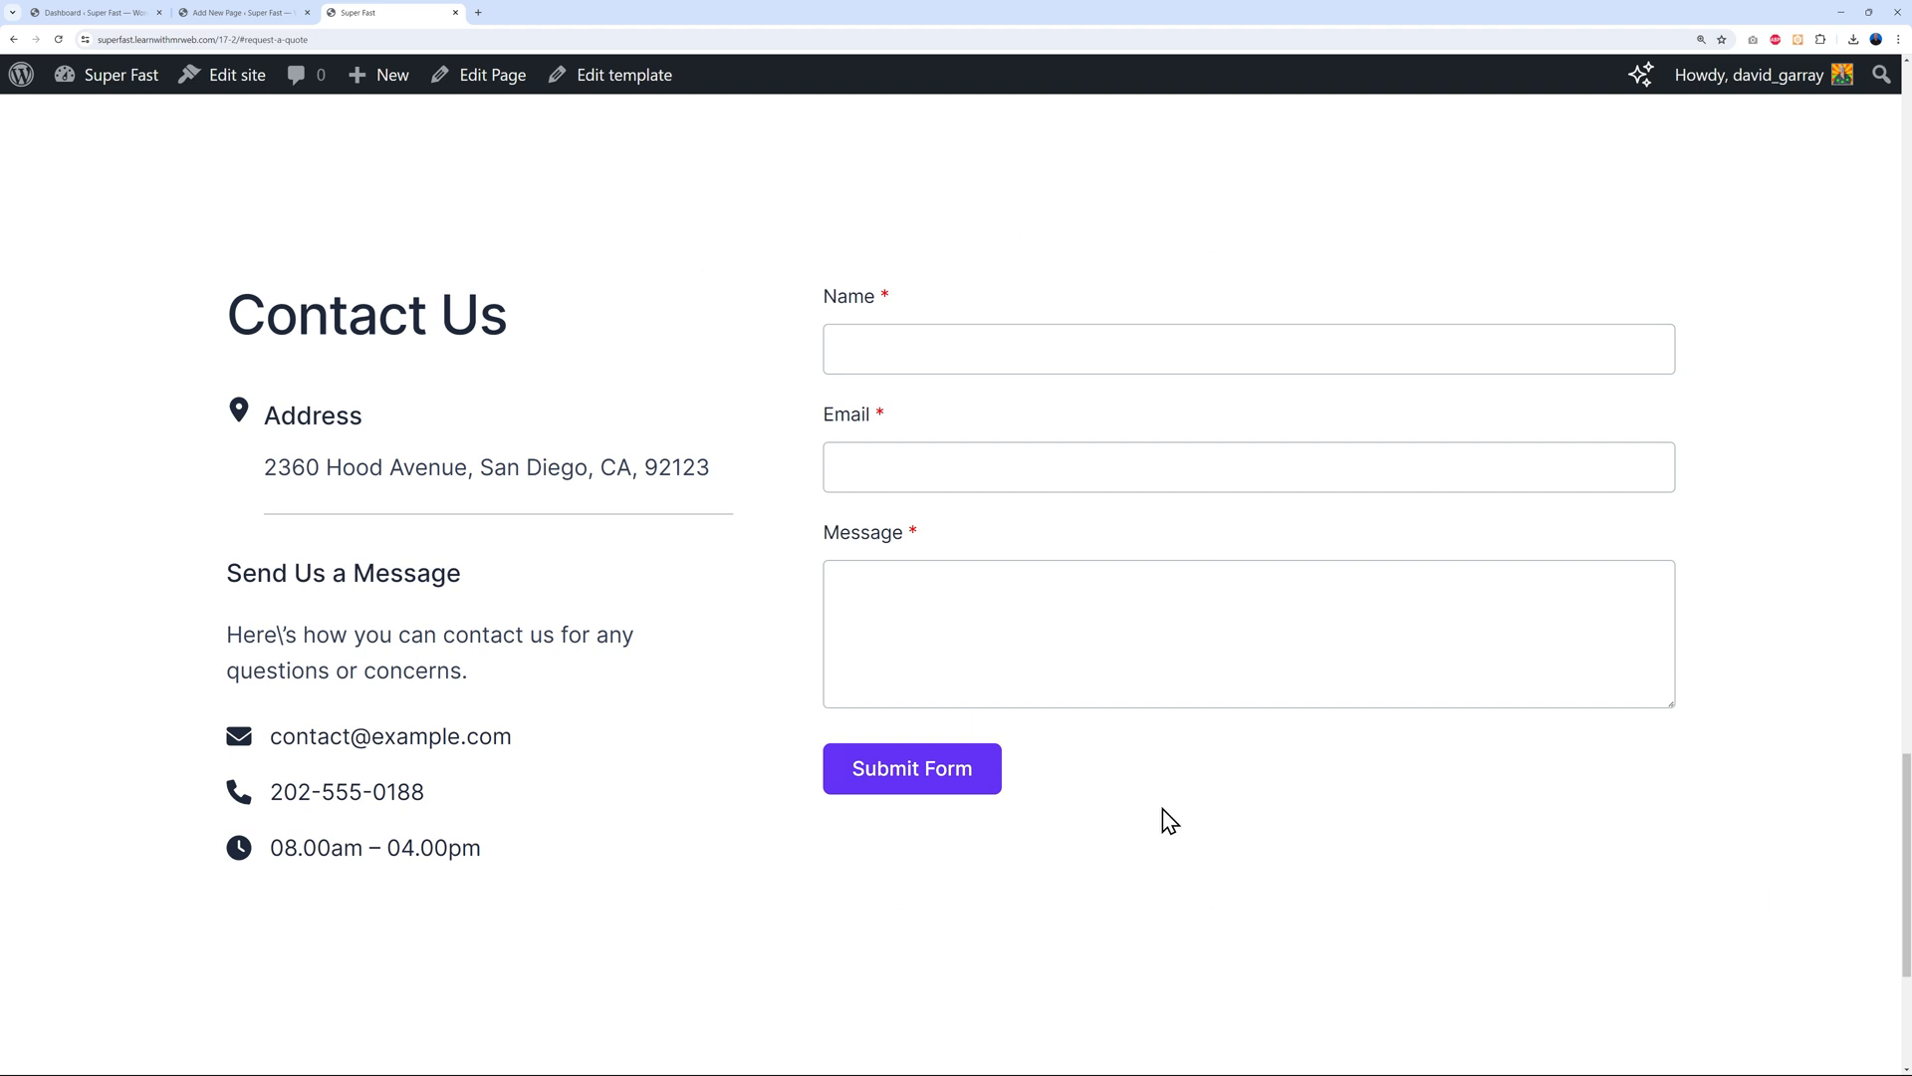
Go back to the page editor and scroll down to the Contact Us section
left_click(267, 14)
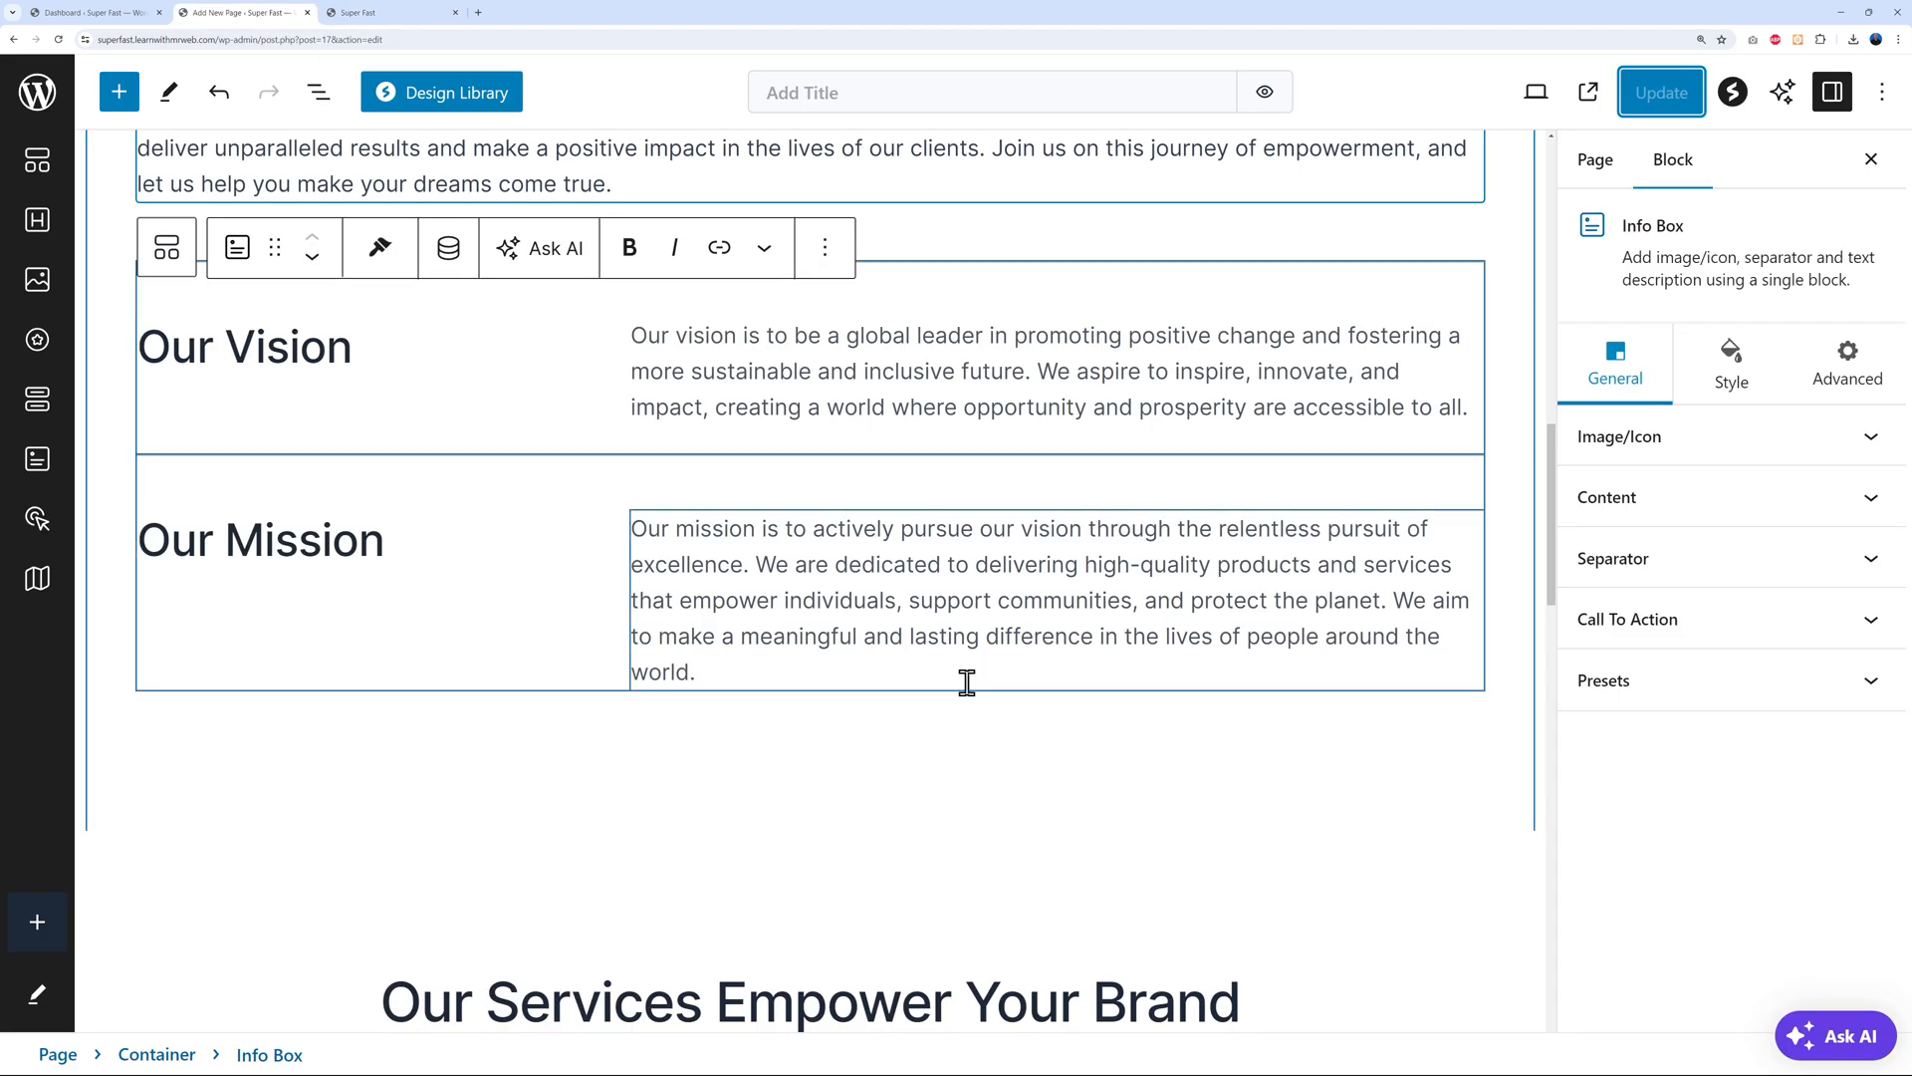
scroll(1181, 645, "down", 5)
scroll(1181, 645, "up", 5)
scroll(1328, 684, "down", 6)
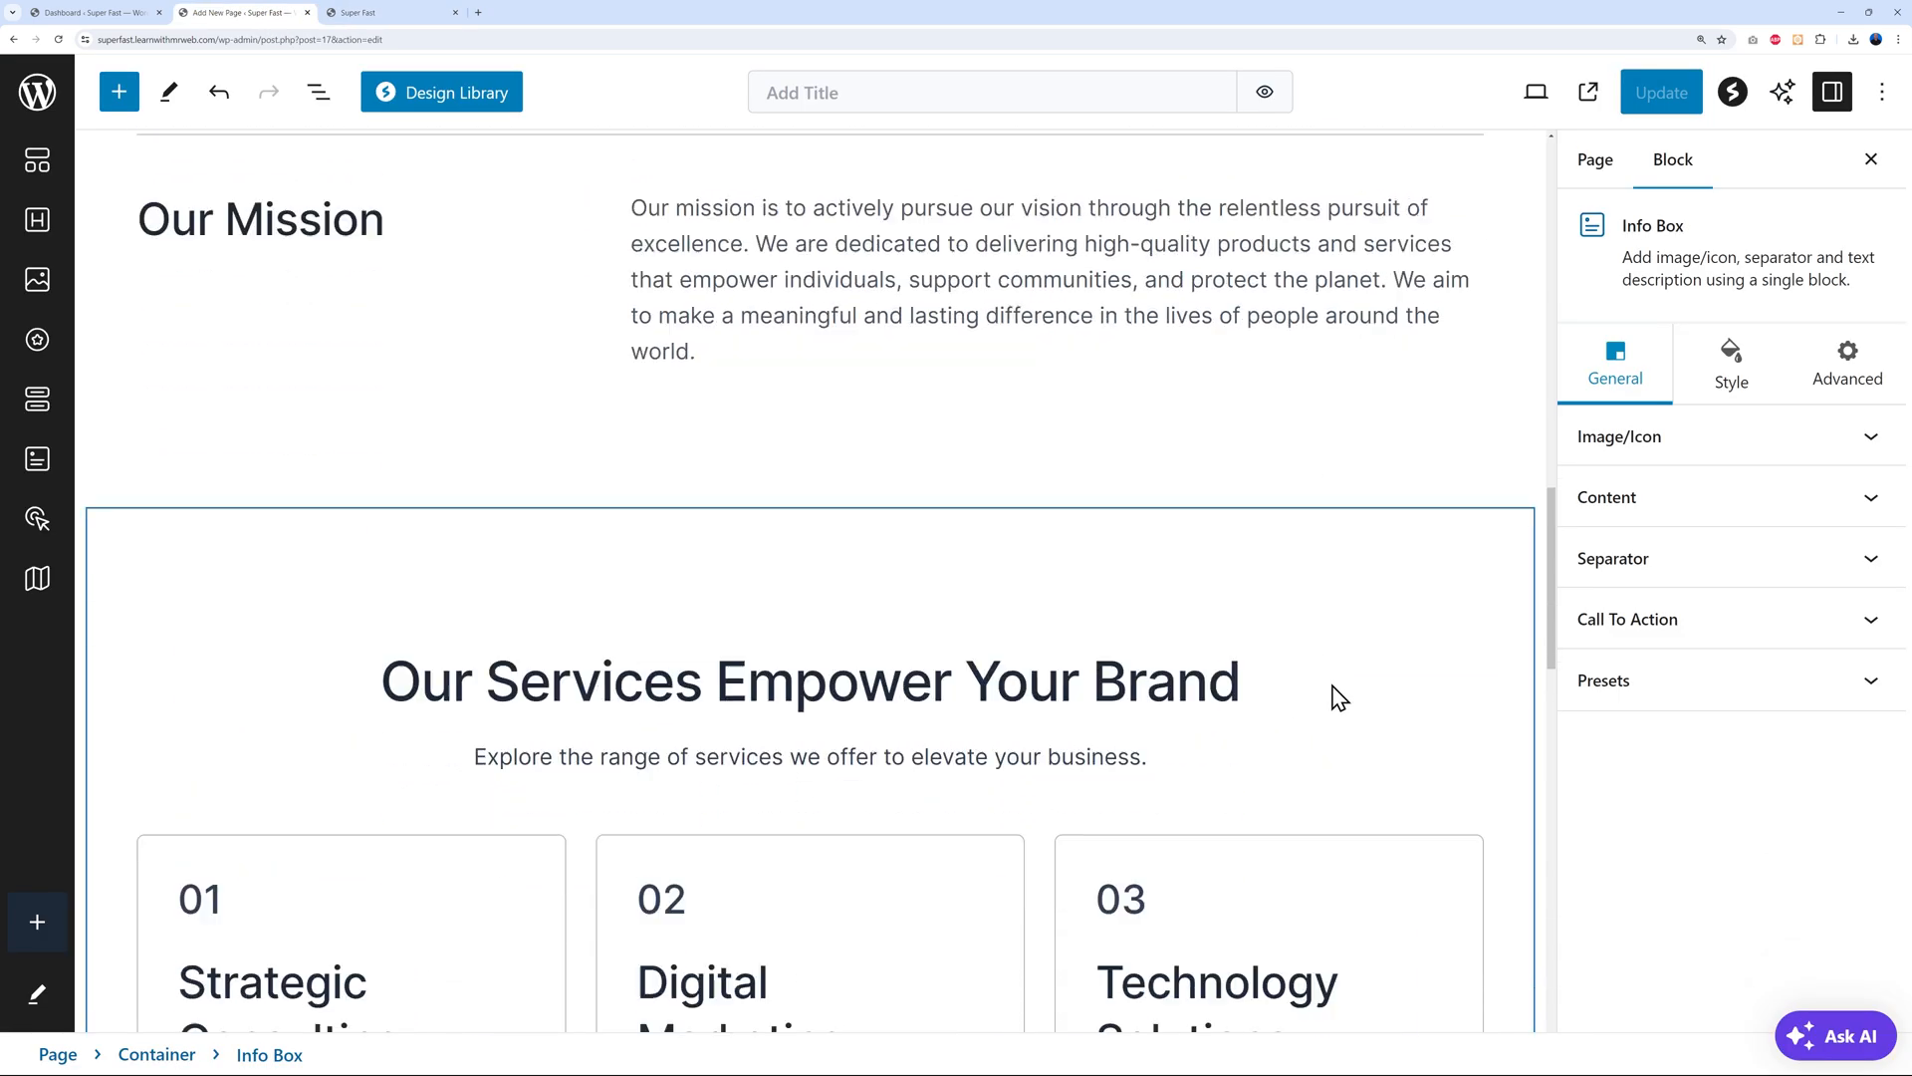
scroll(1332, 683, "down", 8)
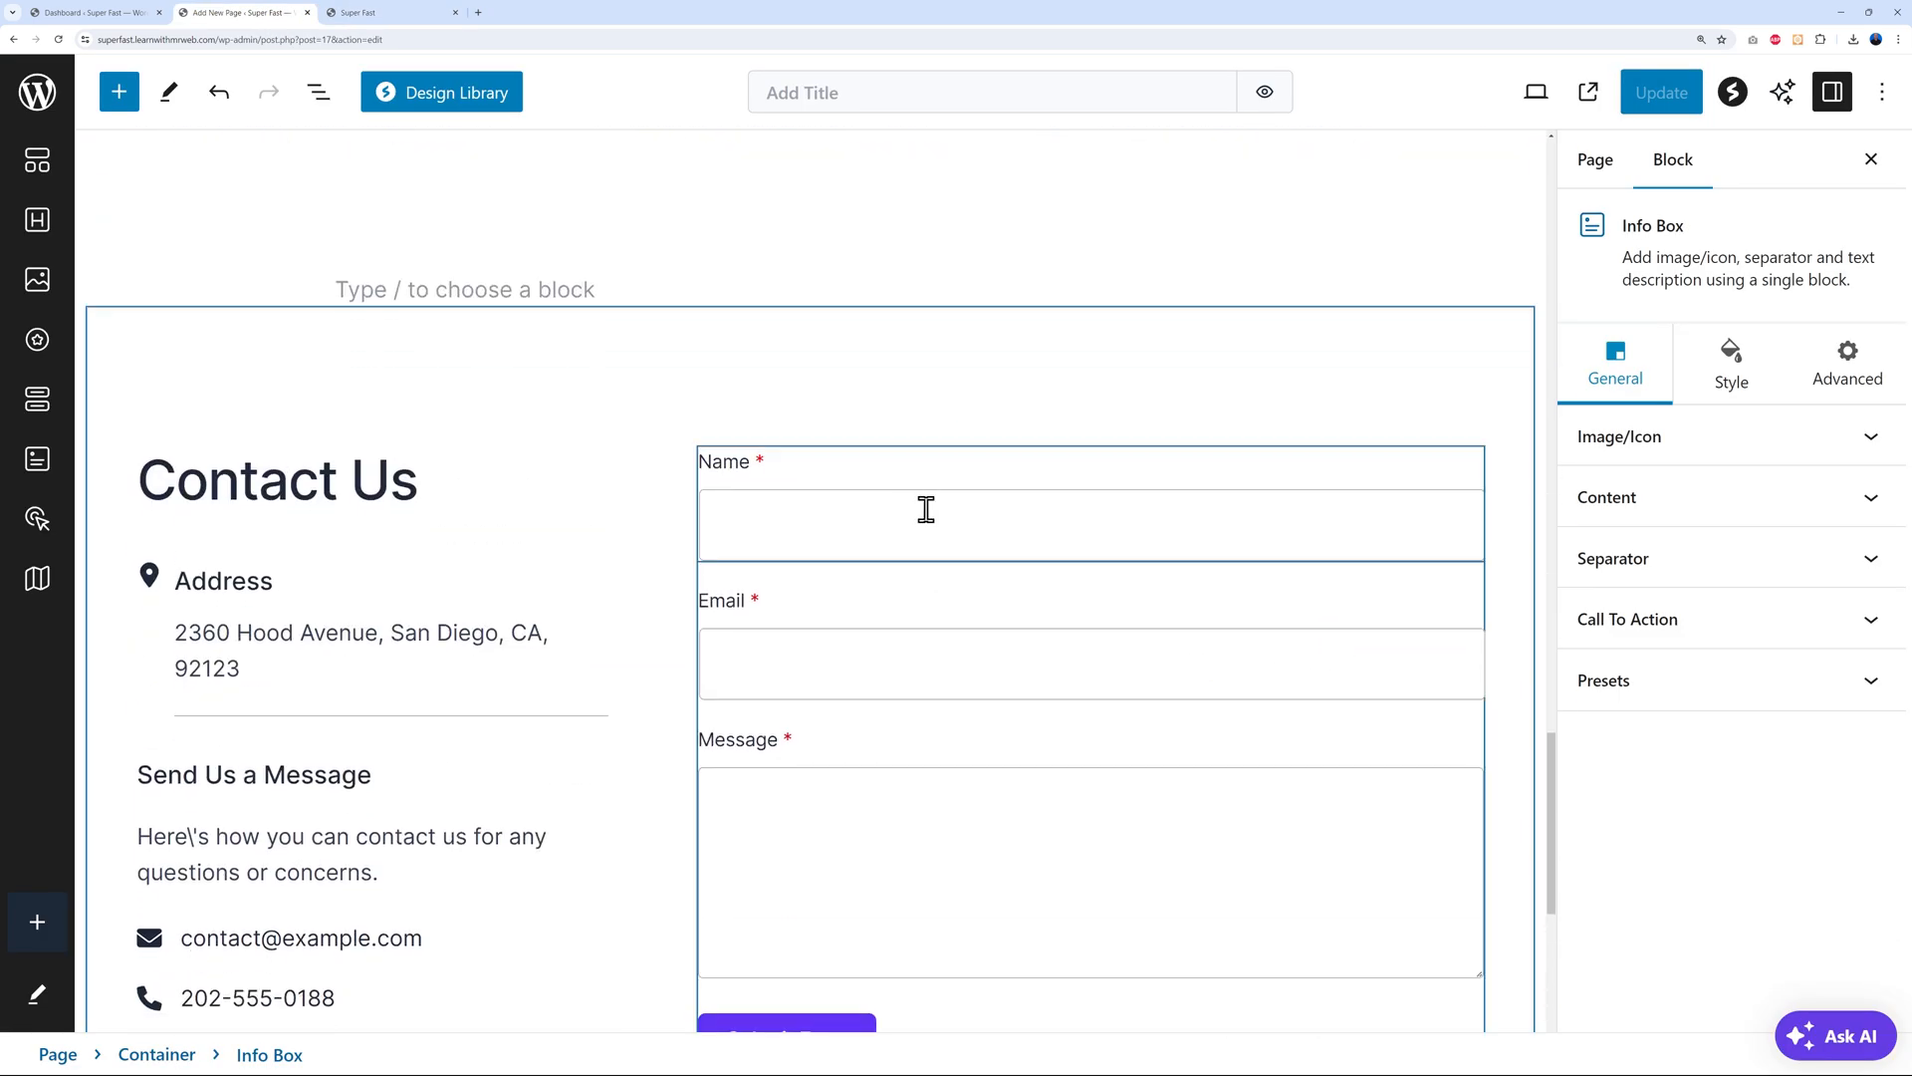
scroll(991, 732, "down", 2)
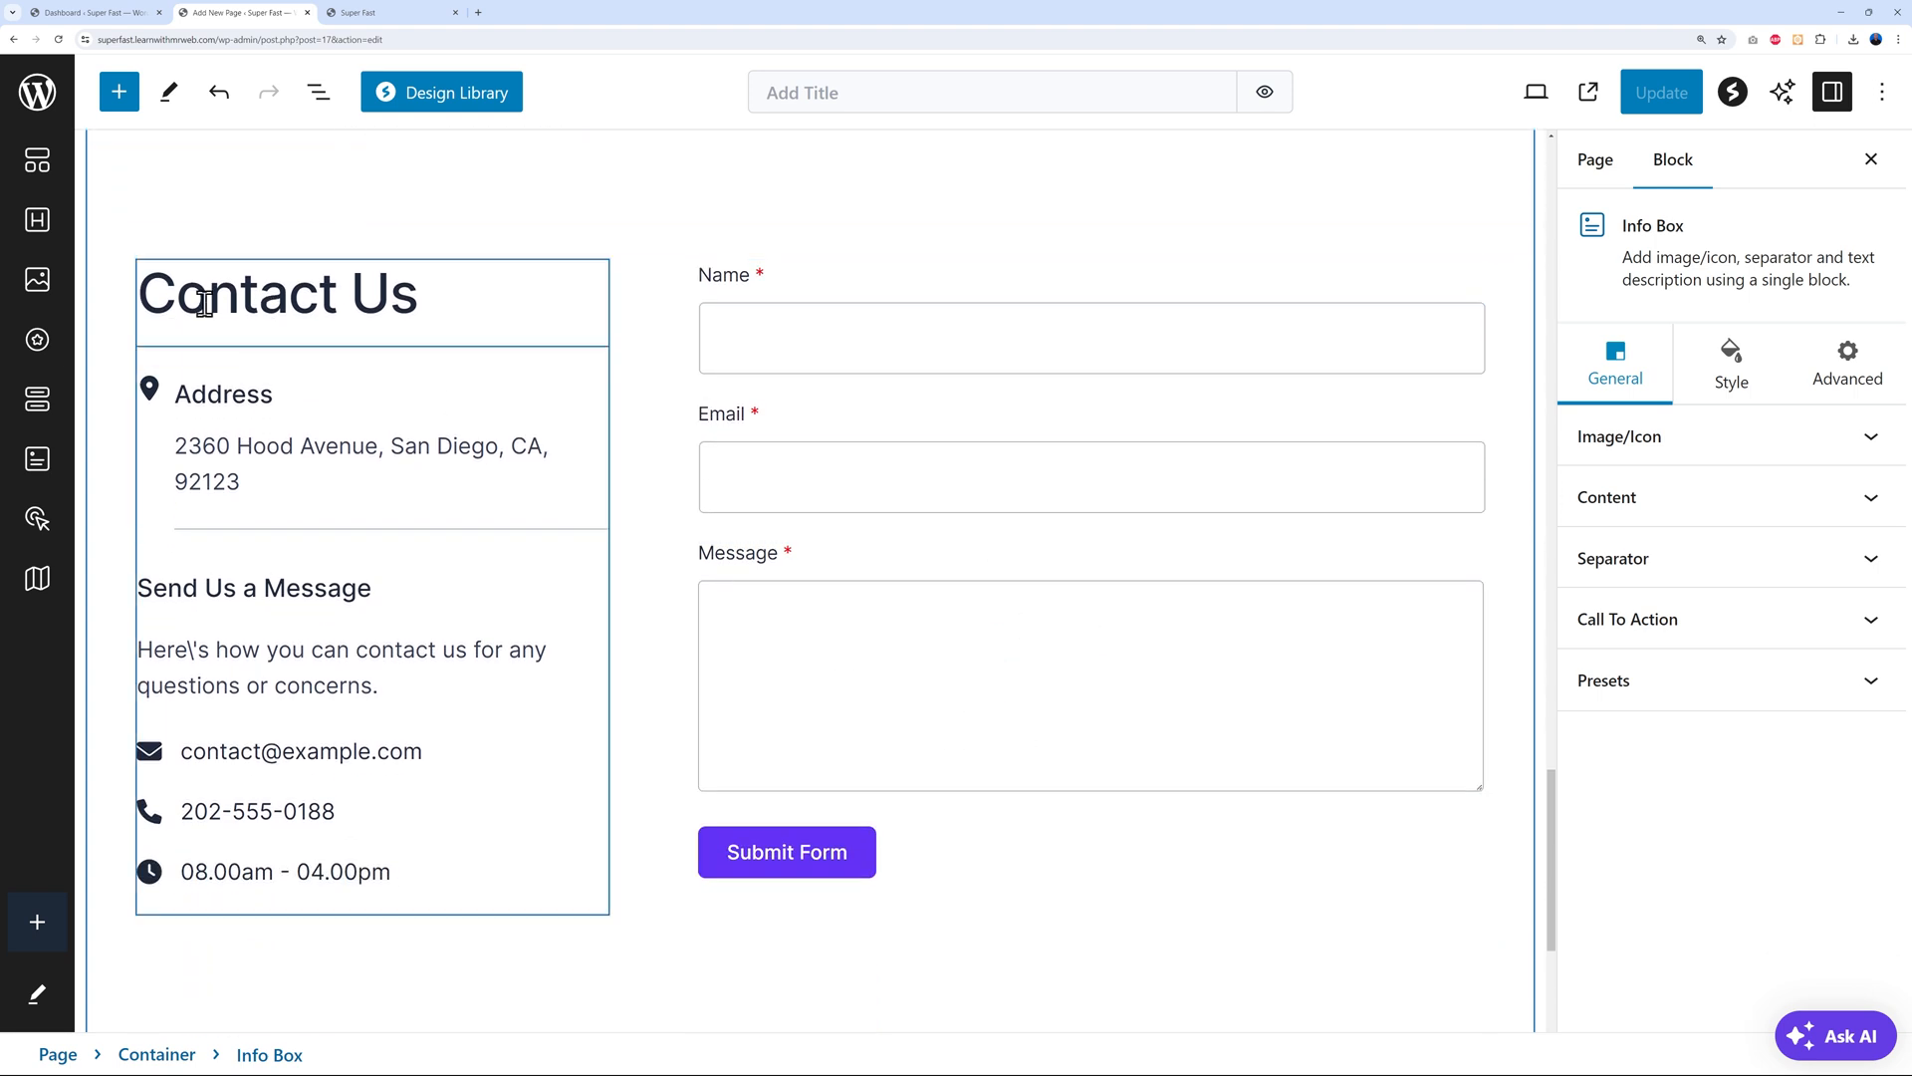
Select the Address info box text, then the contact form's Name field
left_click(279, 399)
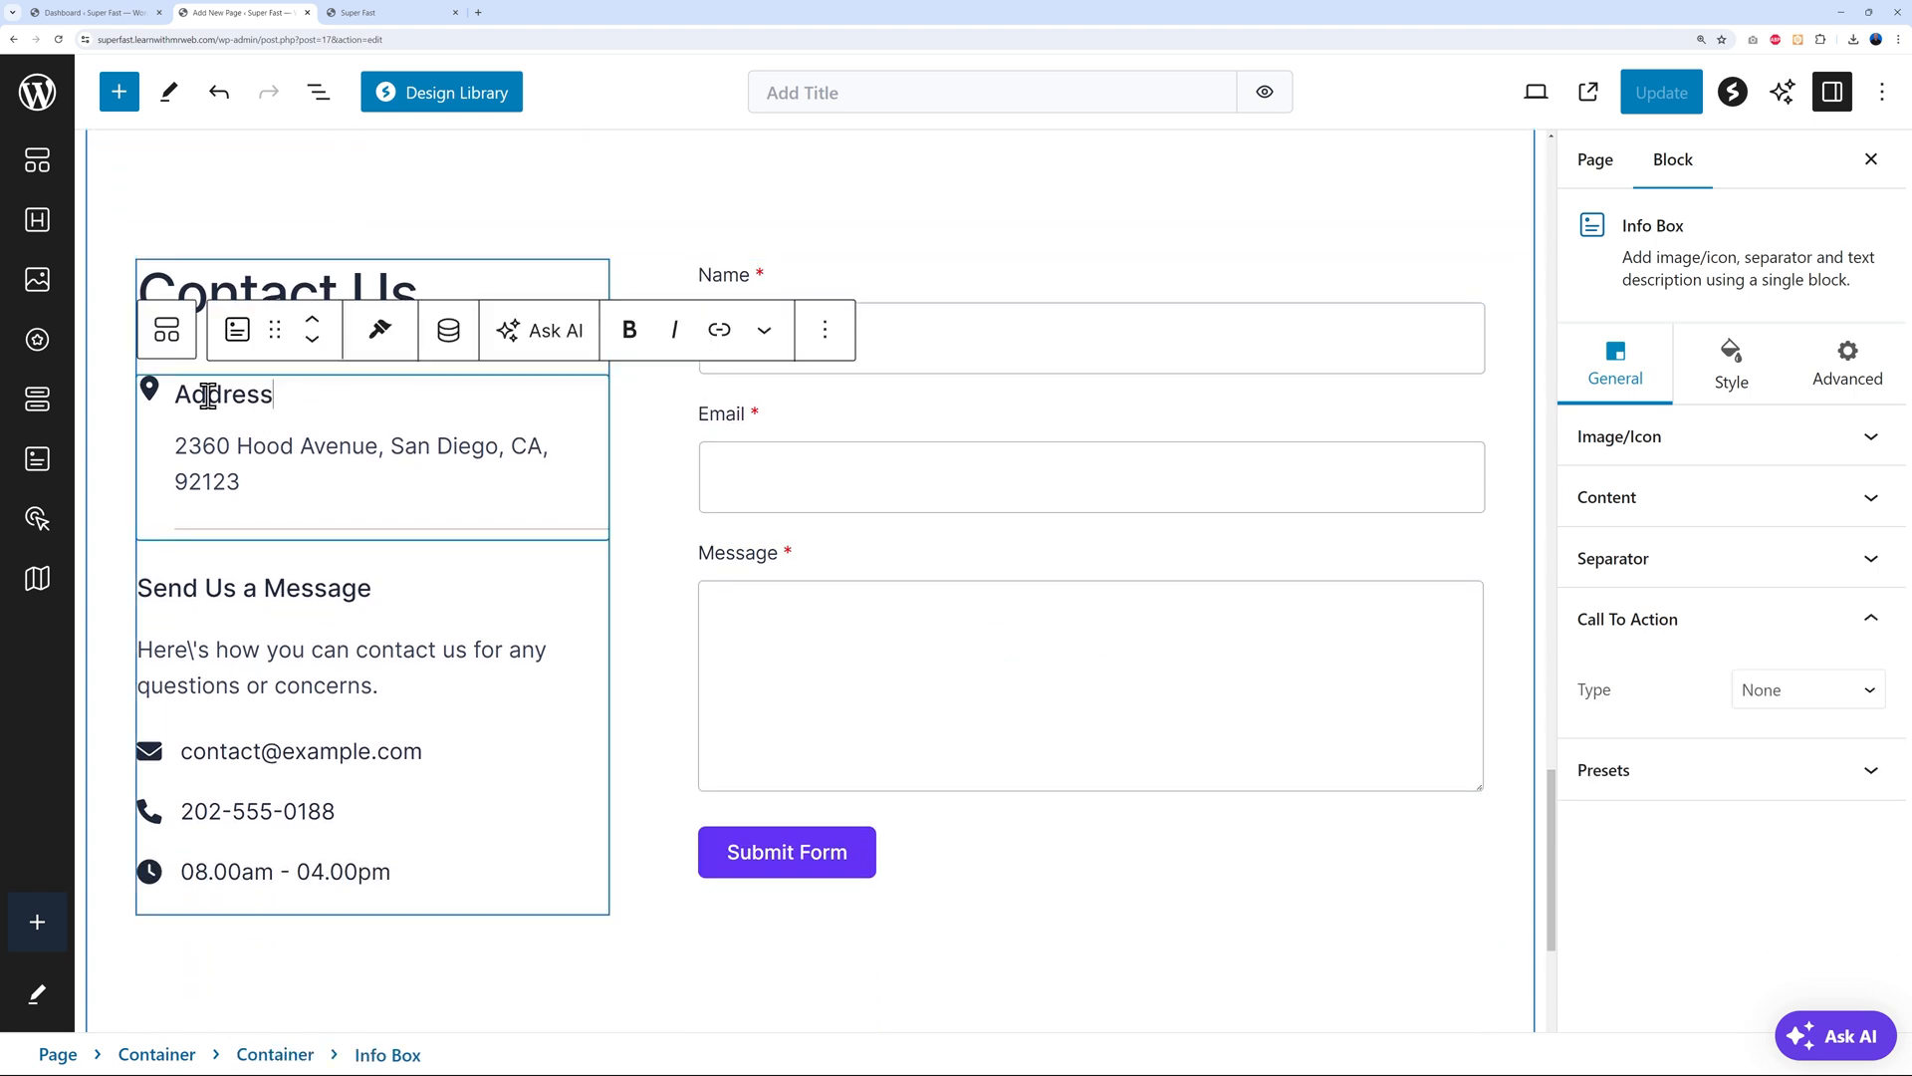
left_click_drag(179, 395, 280, 396)
left_click(280, 399)
left_click_drag(174, 441, 248, 479)
left_click(269, 534)
scroll(845, 354, "up", 1)
left_click(844, 353)
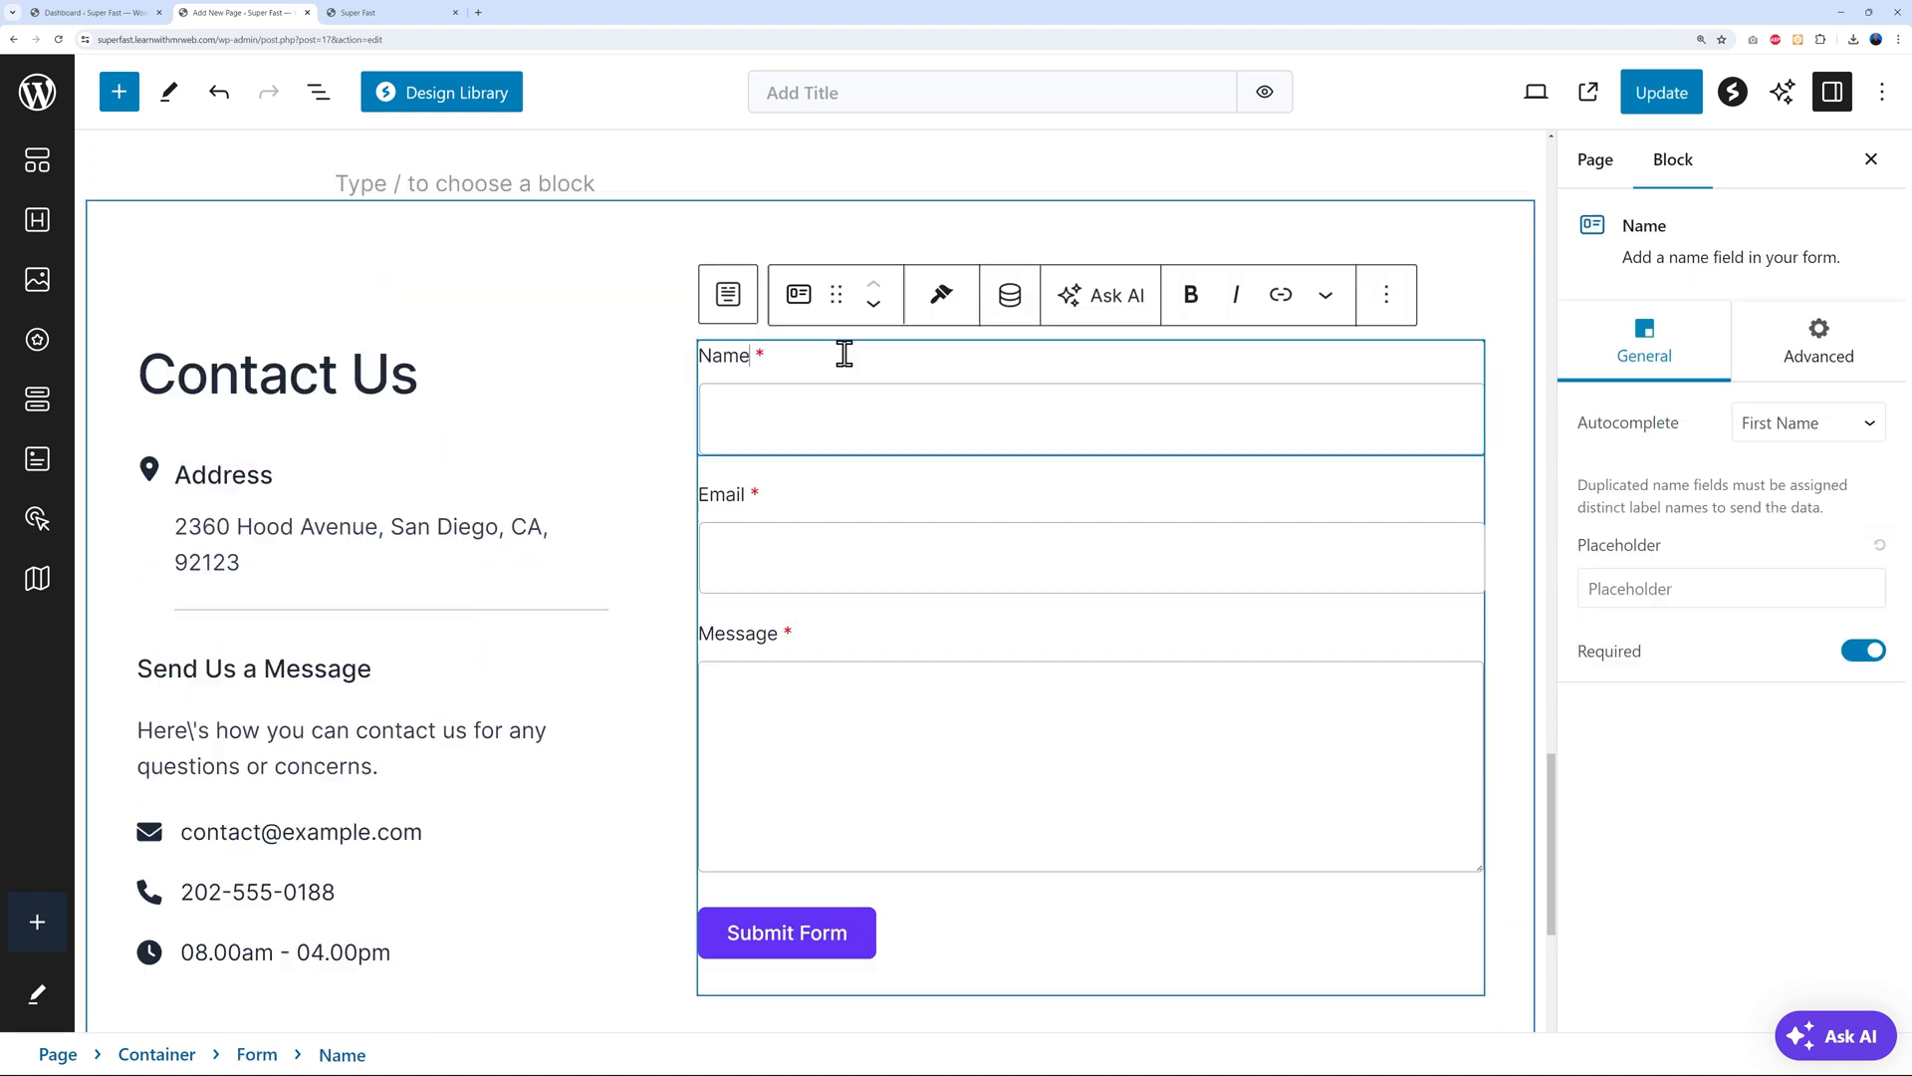
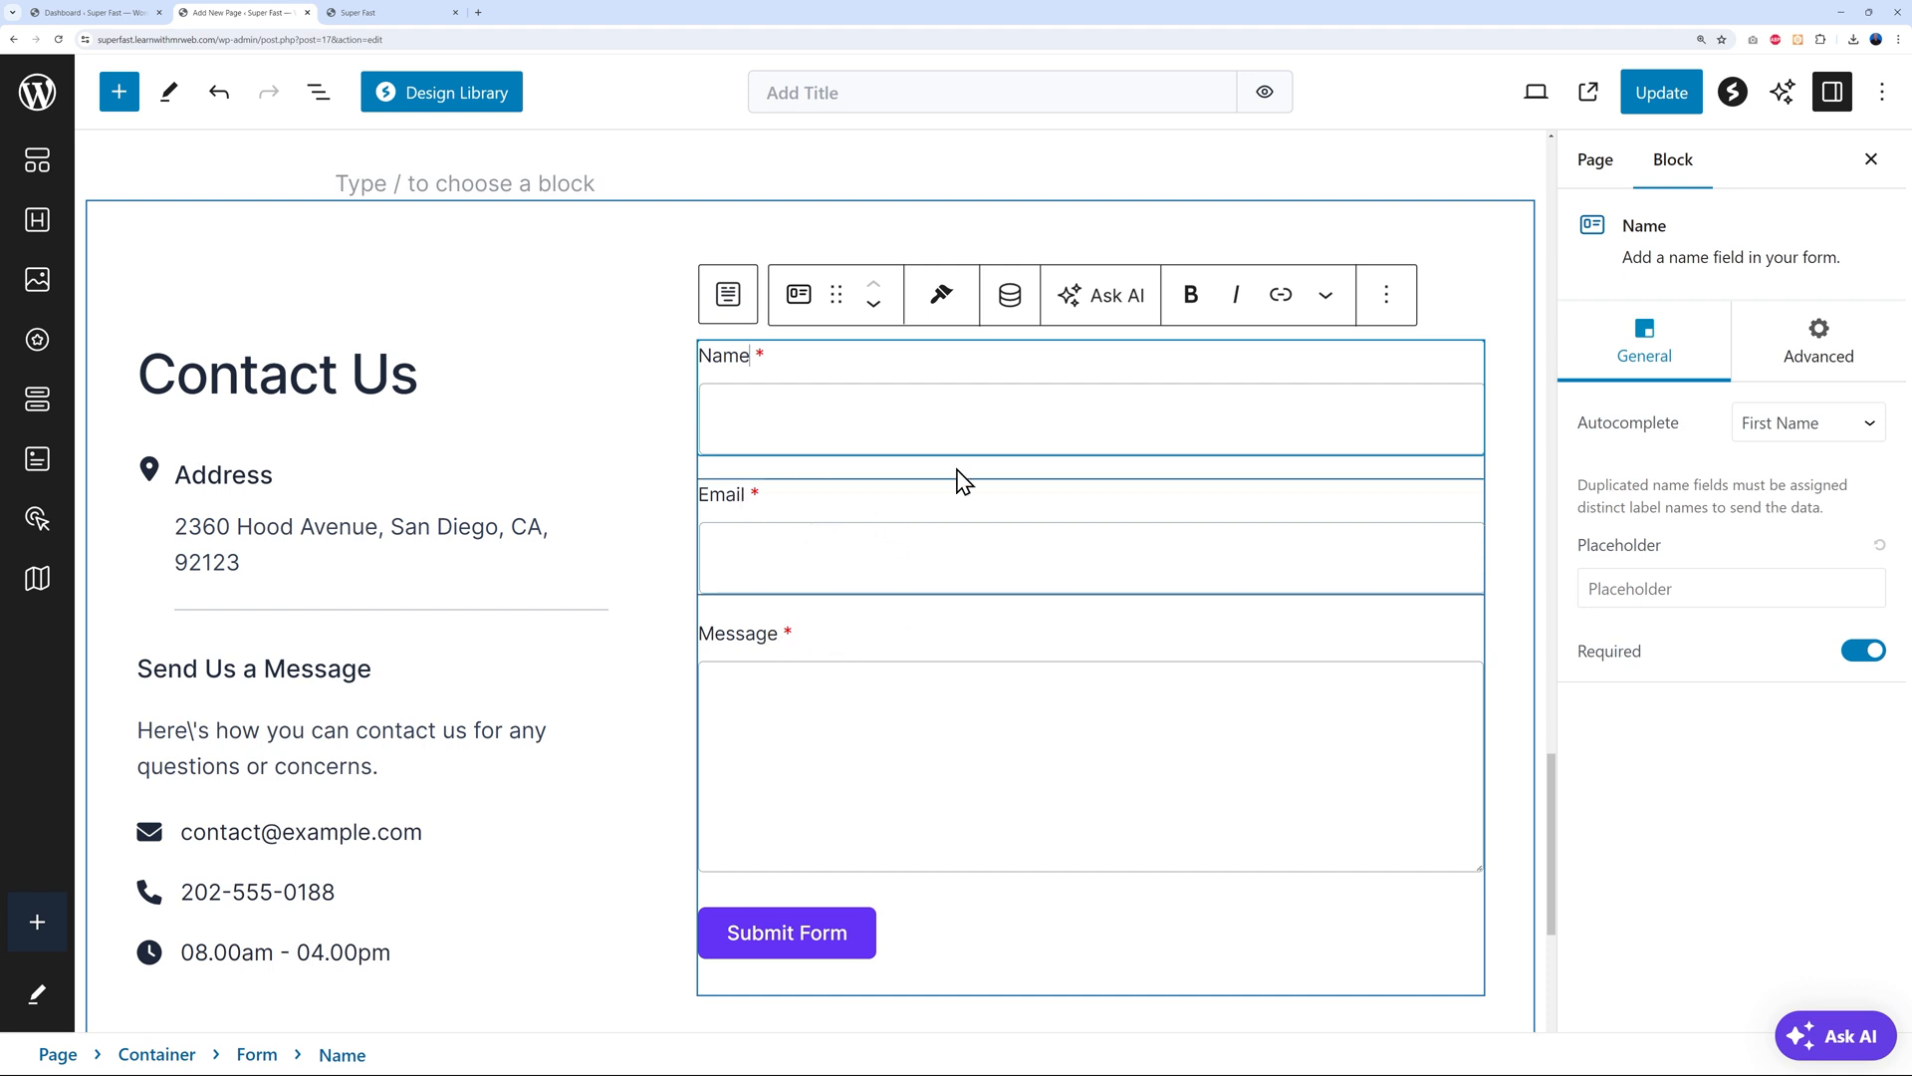
Select the form's Email field and bring up the quick block inserter above it
left_click(841, 478)
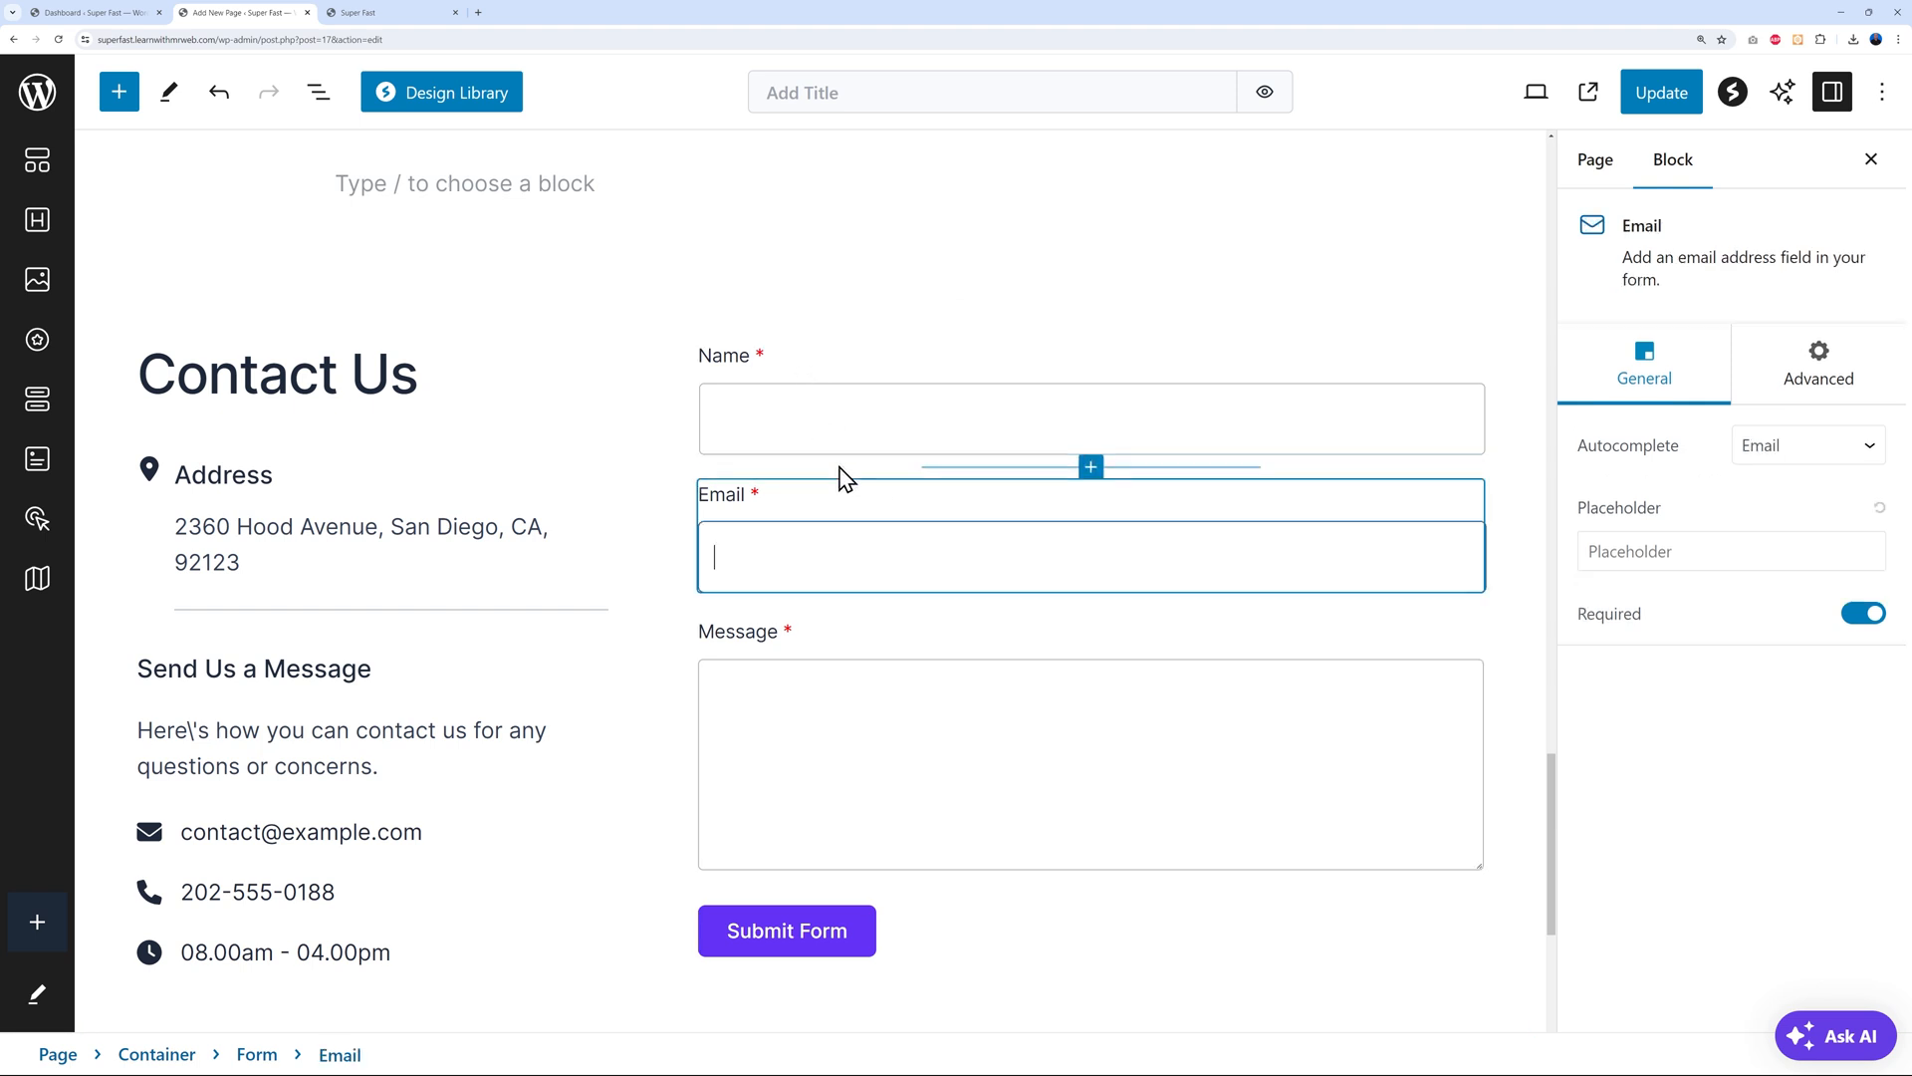
left_click(1090, 467)
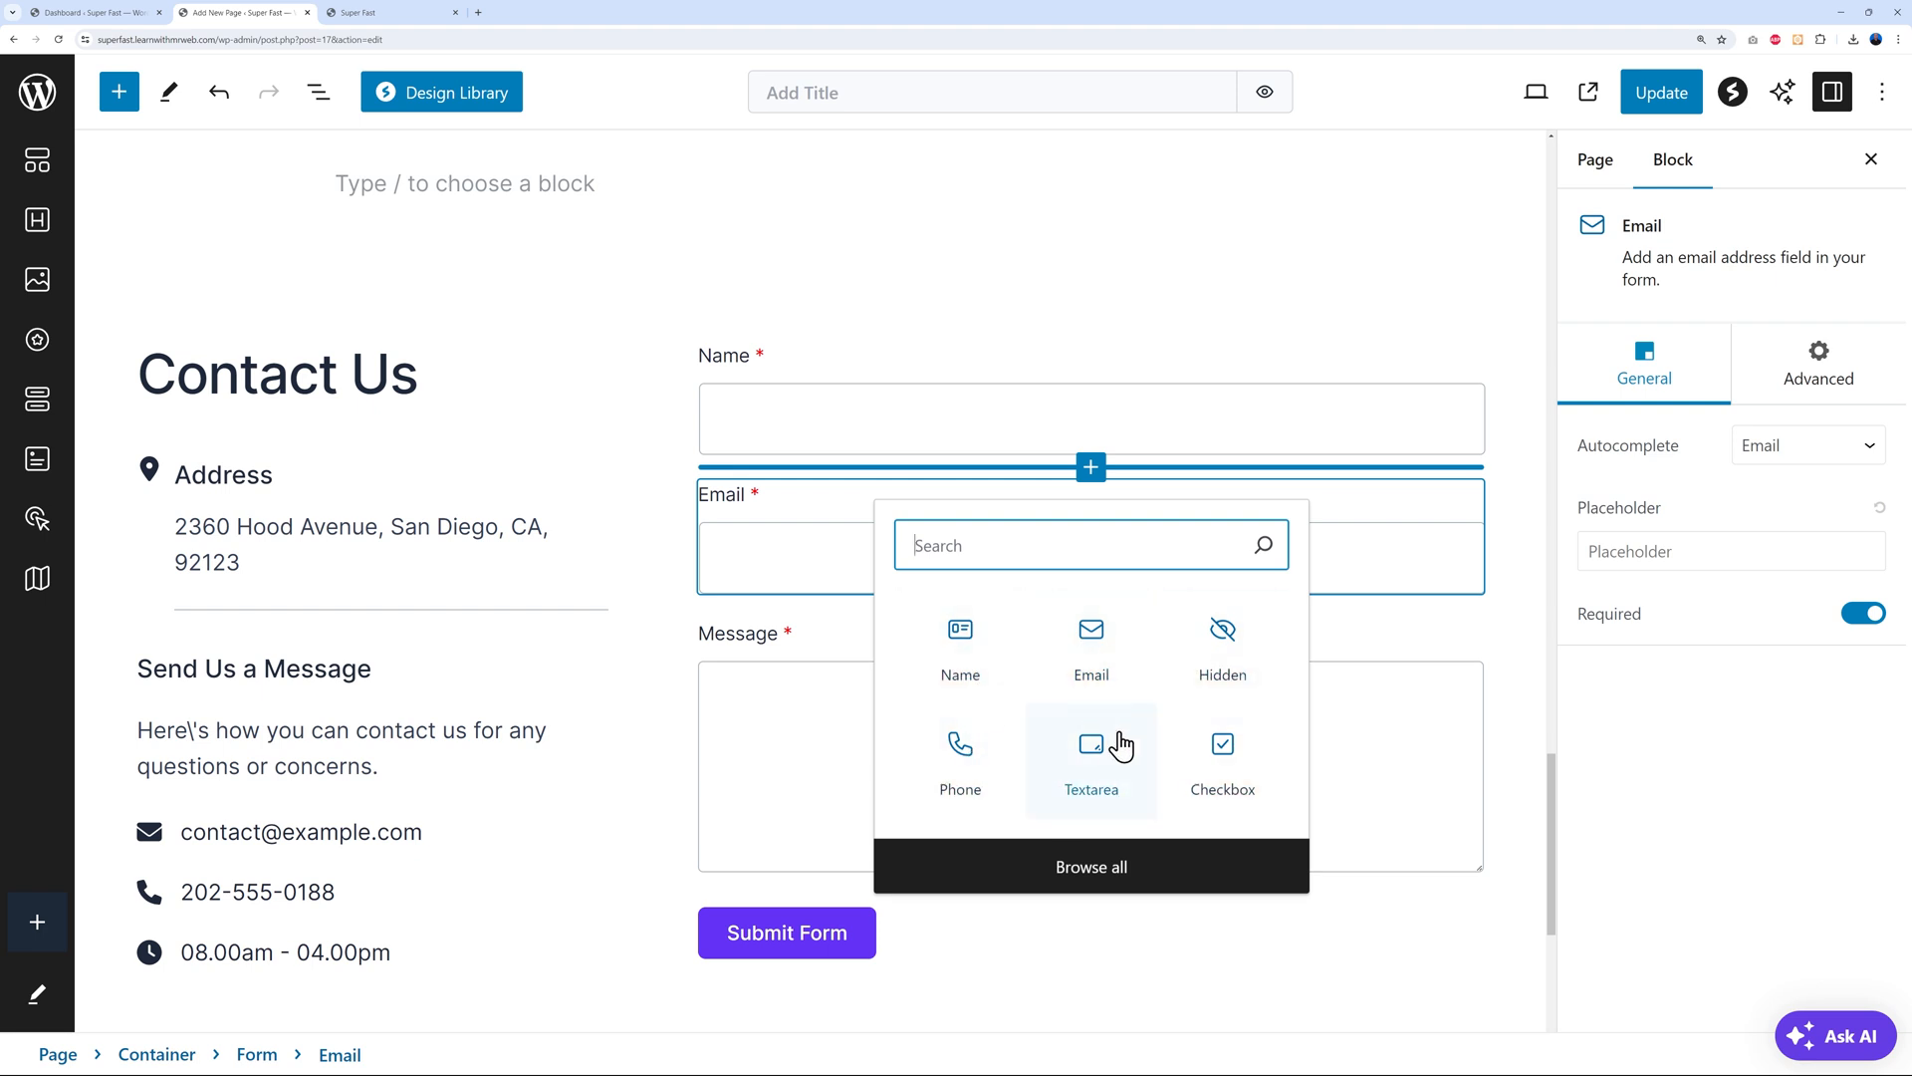
Insert a Spectra Phone field block into the contact form from the full block list
left_click(1120, 871)
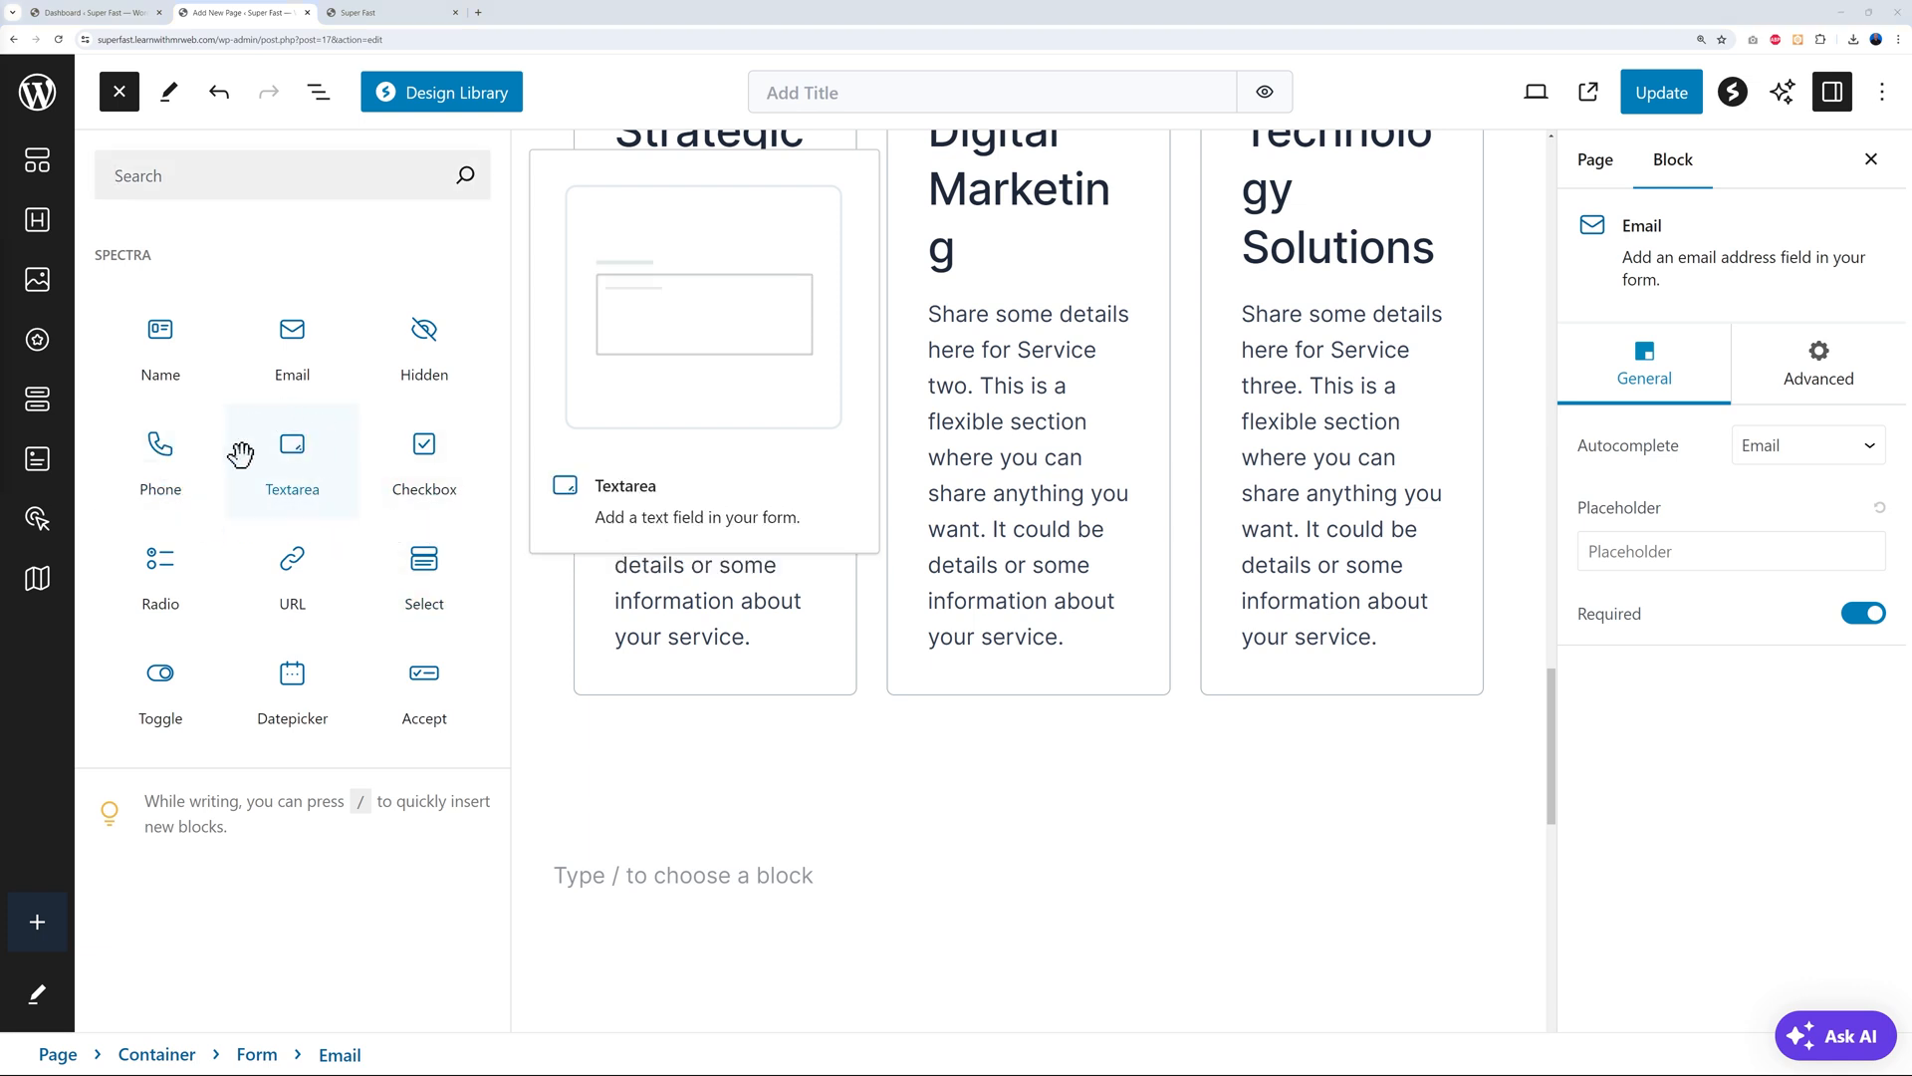
left_click(161, 449)
scroll(1046, 380, "down", 2)
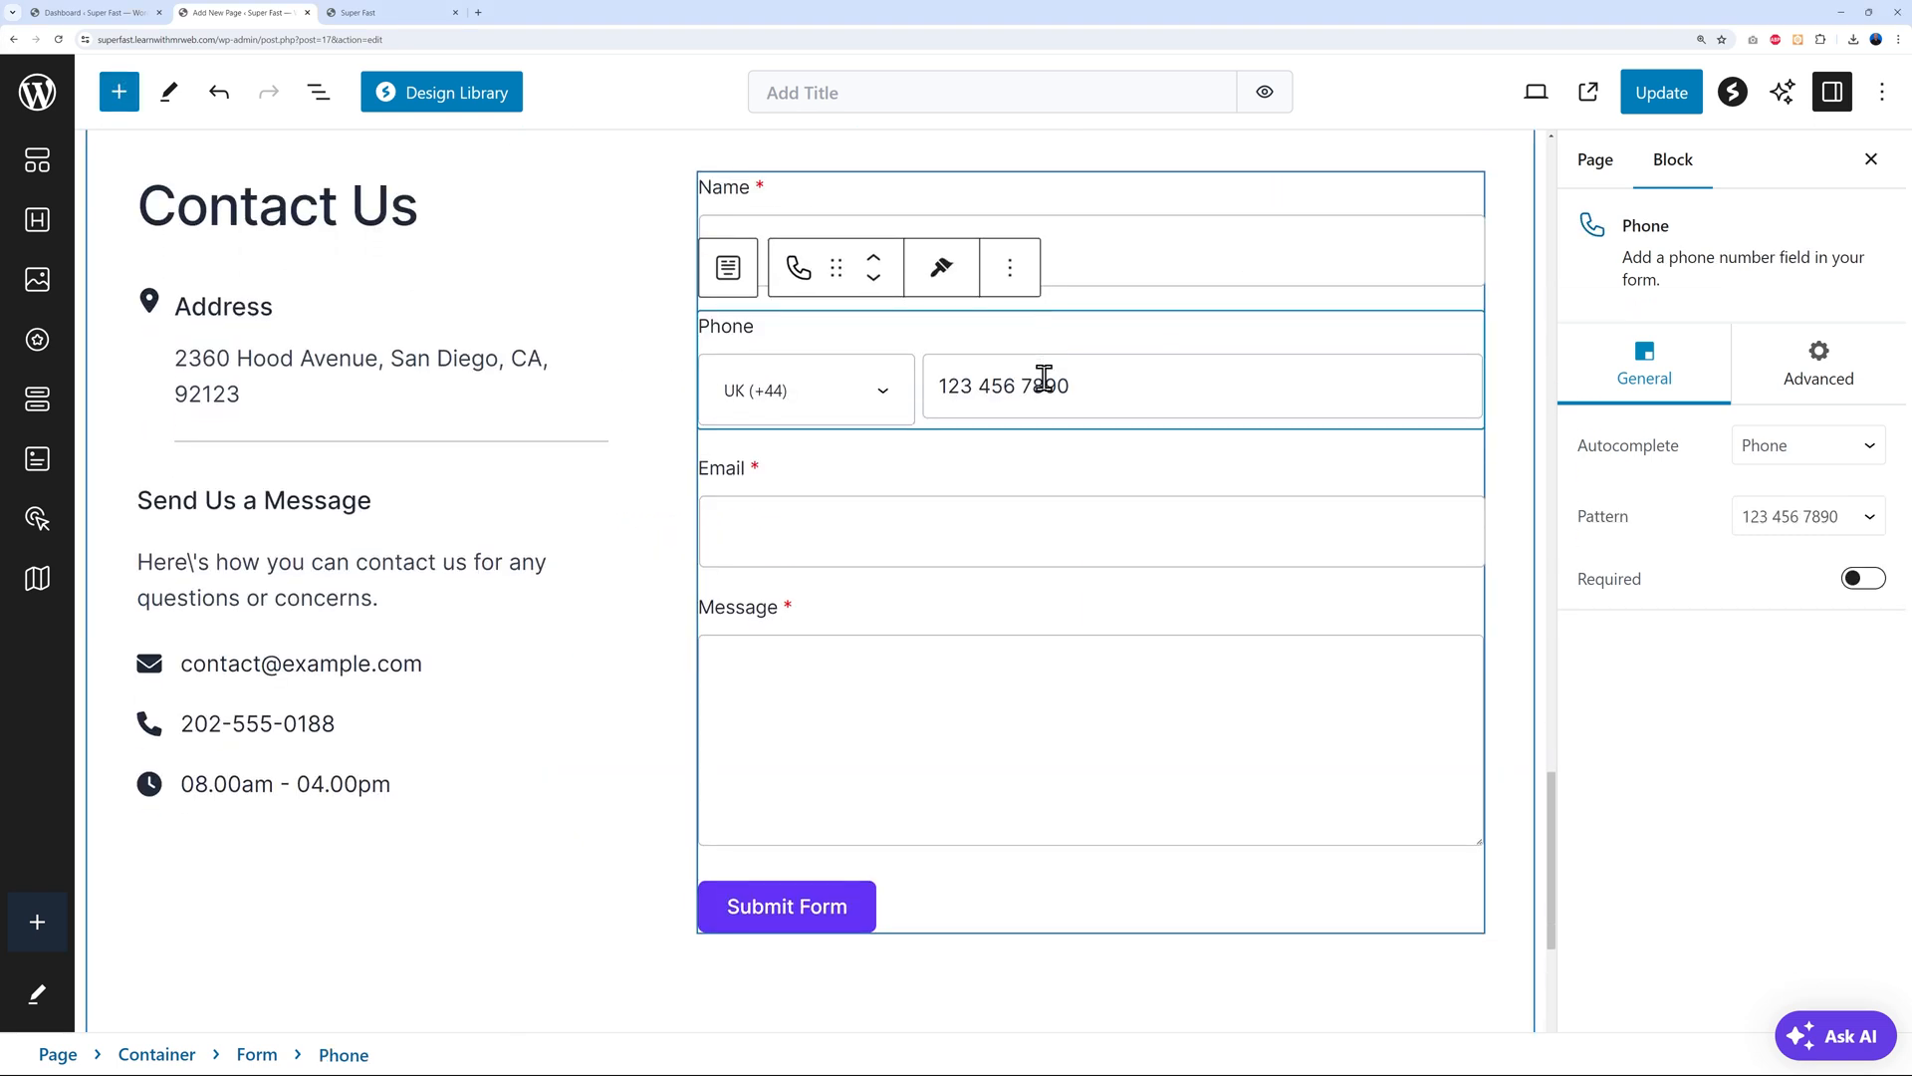
scroll(1046, 383, "up", 1)
left_click(885, 463)
left_click(883, 461)
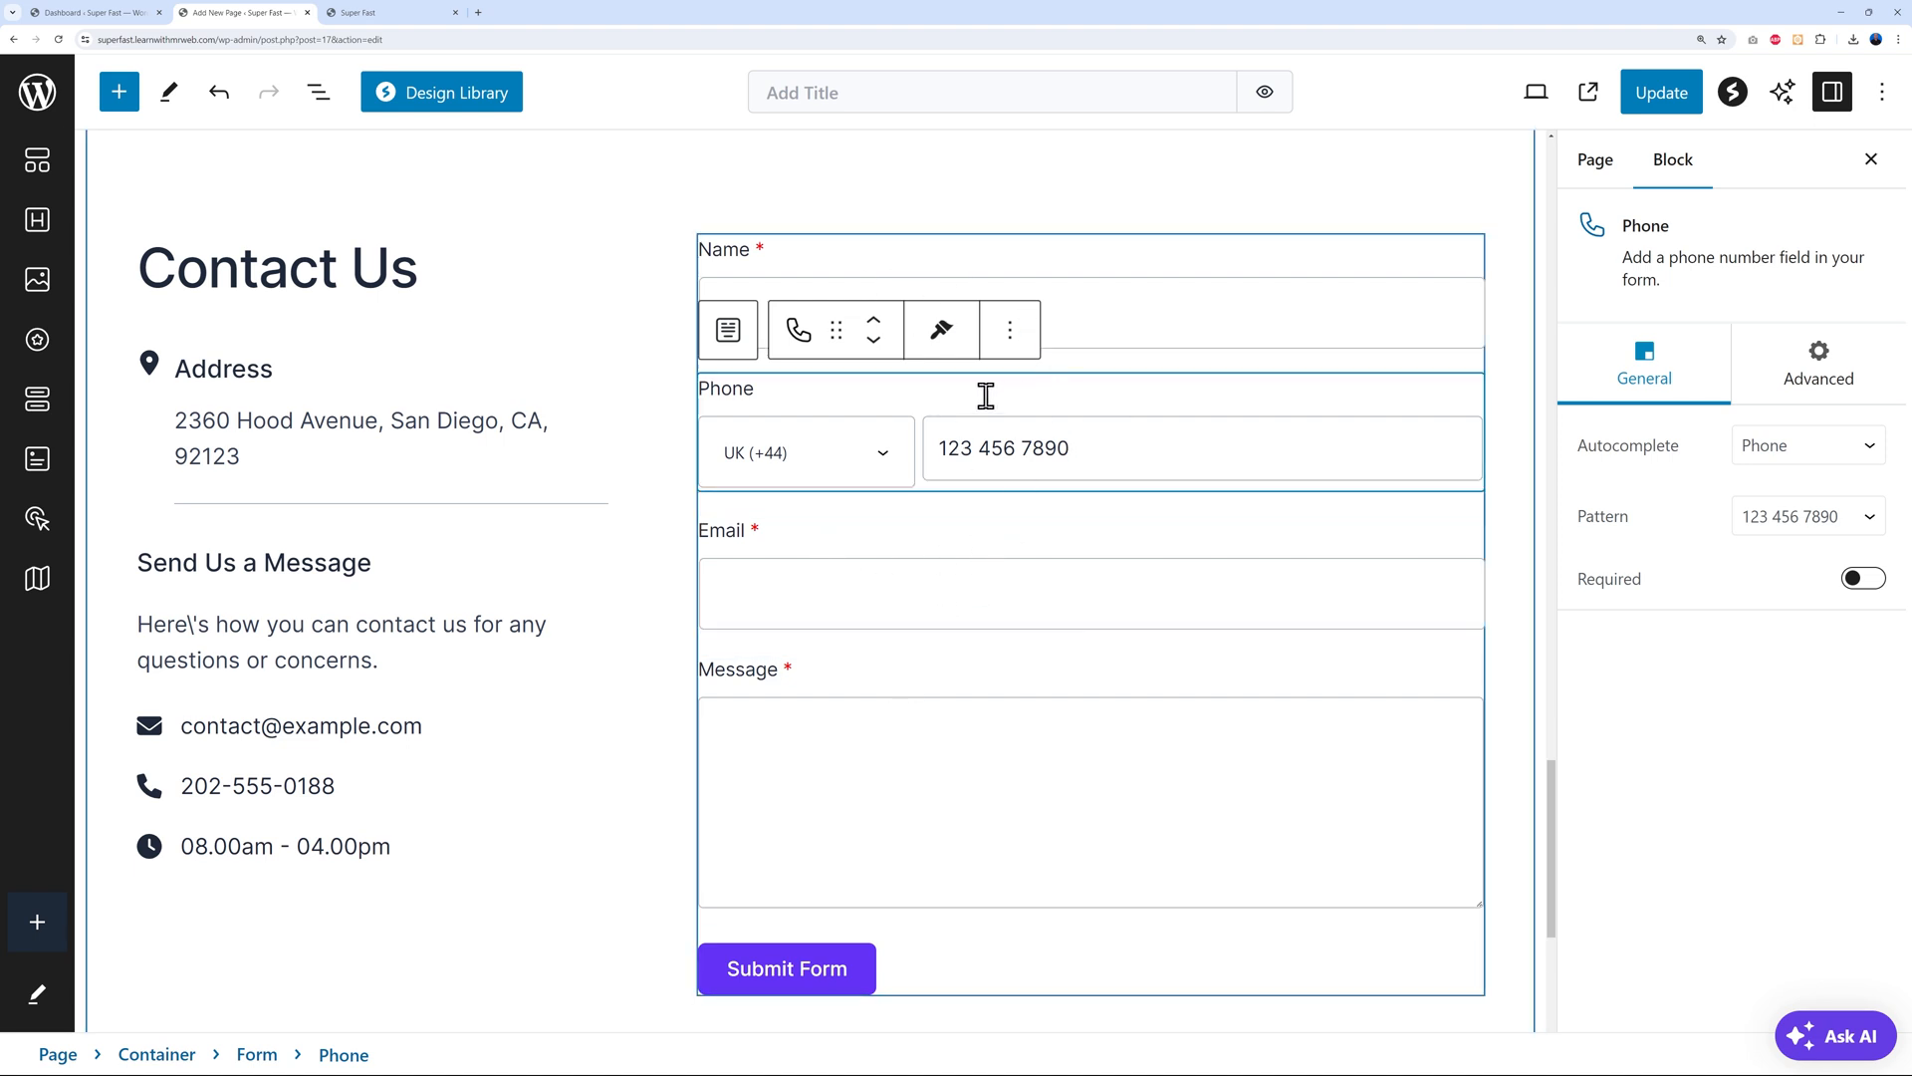
Move the Phone field below Email, make it required, and select the whole form
left_click(874, 343)
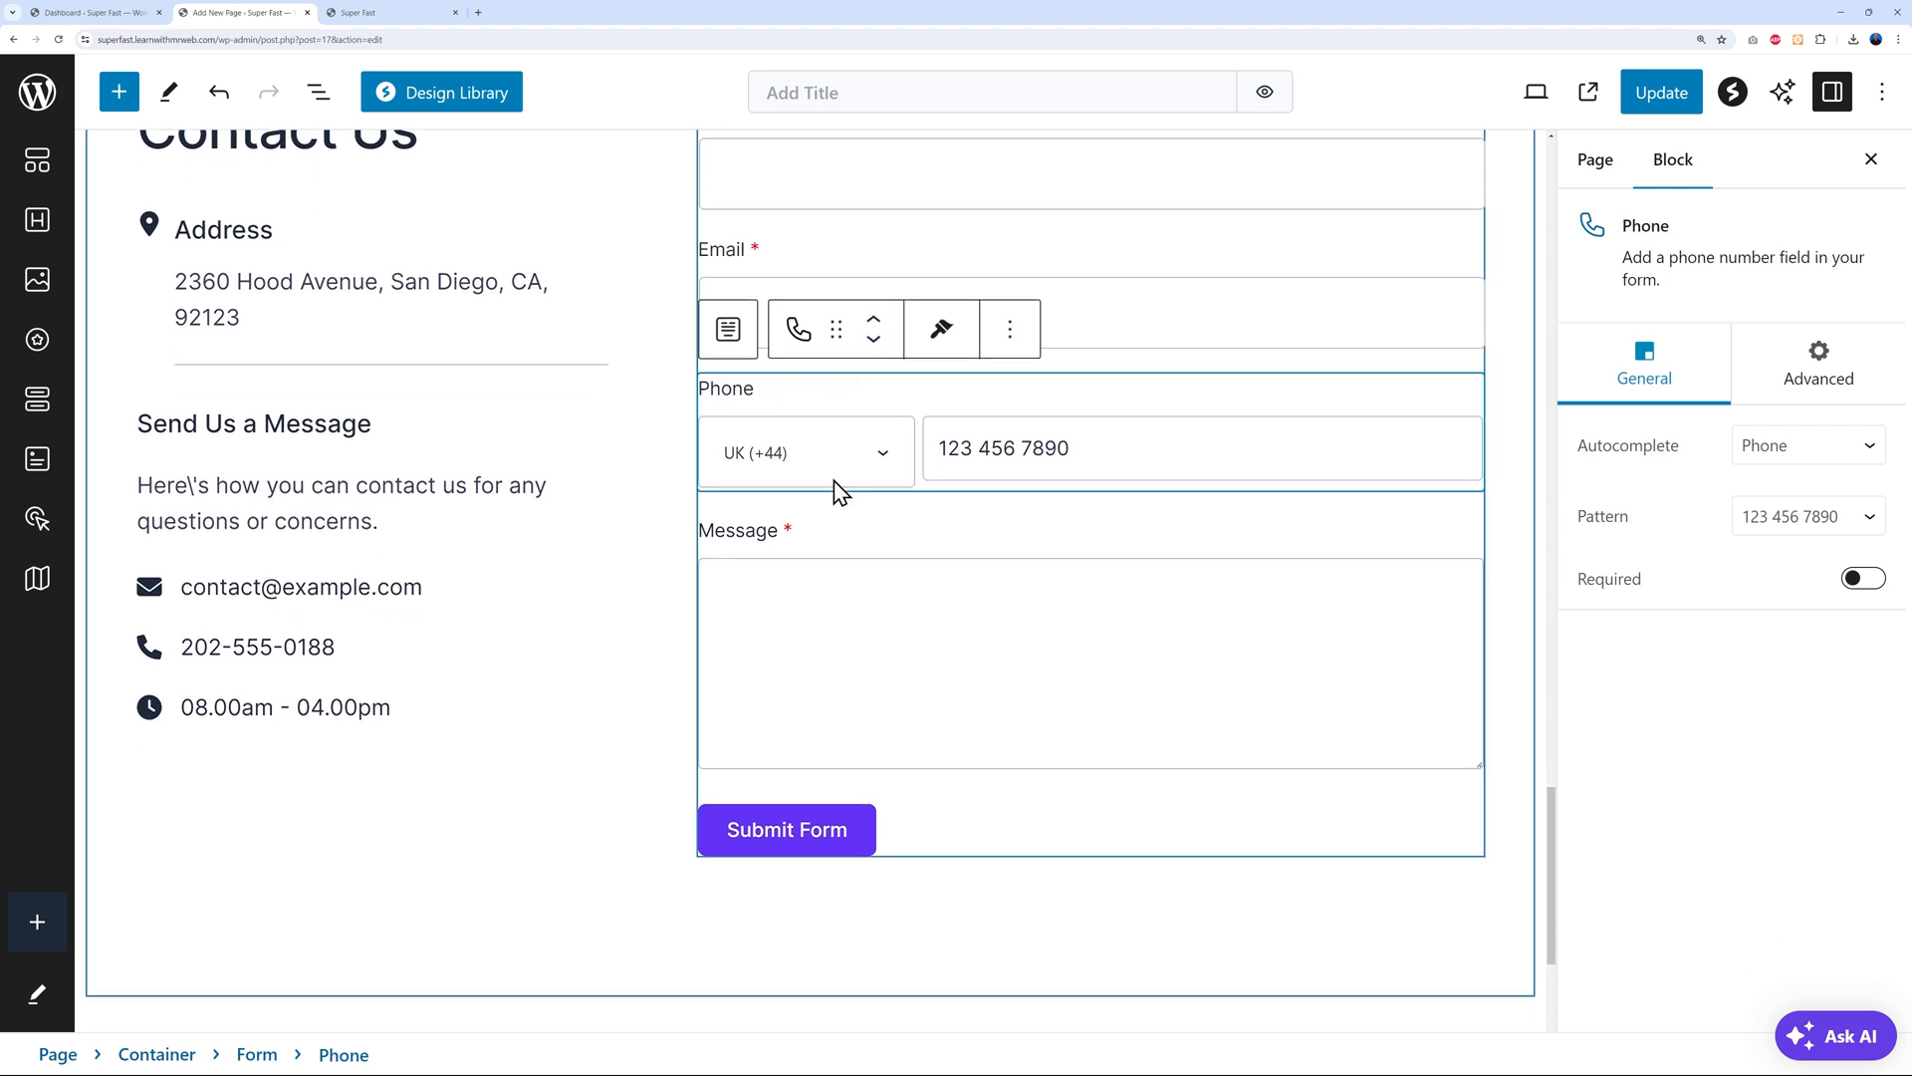
left_click(874, 320)
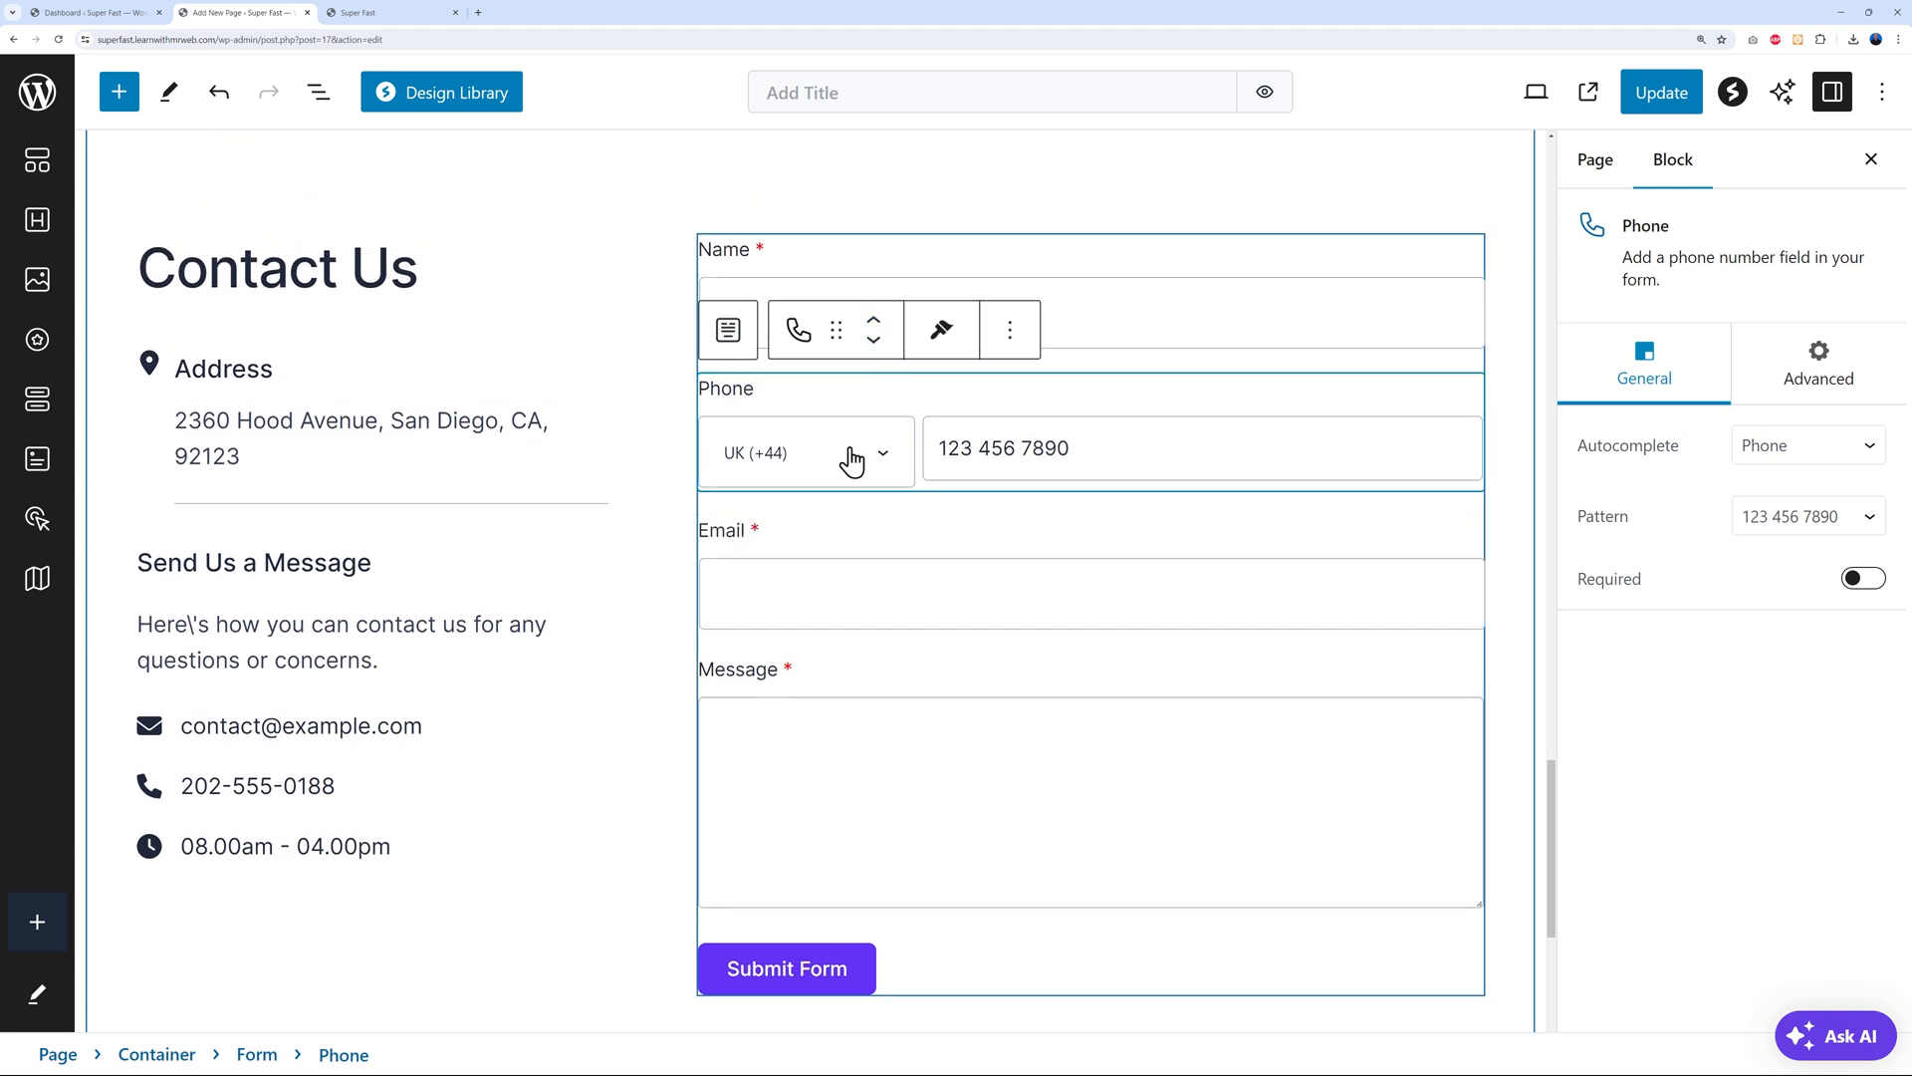
left_click(873, 344)
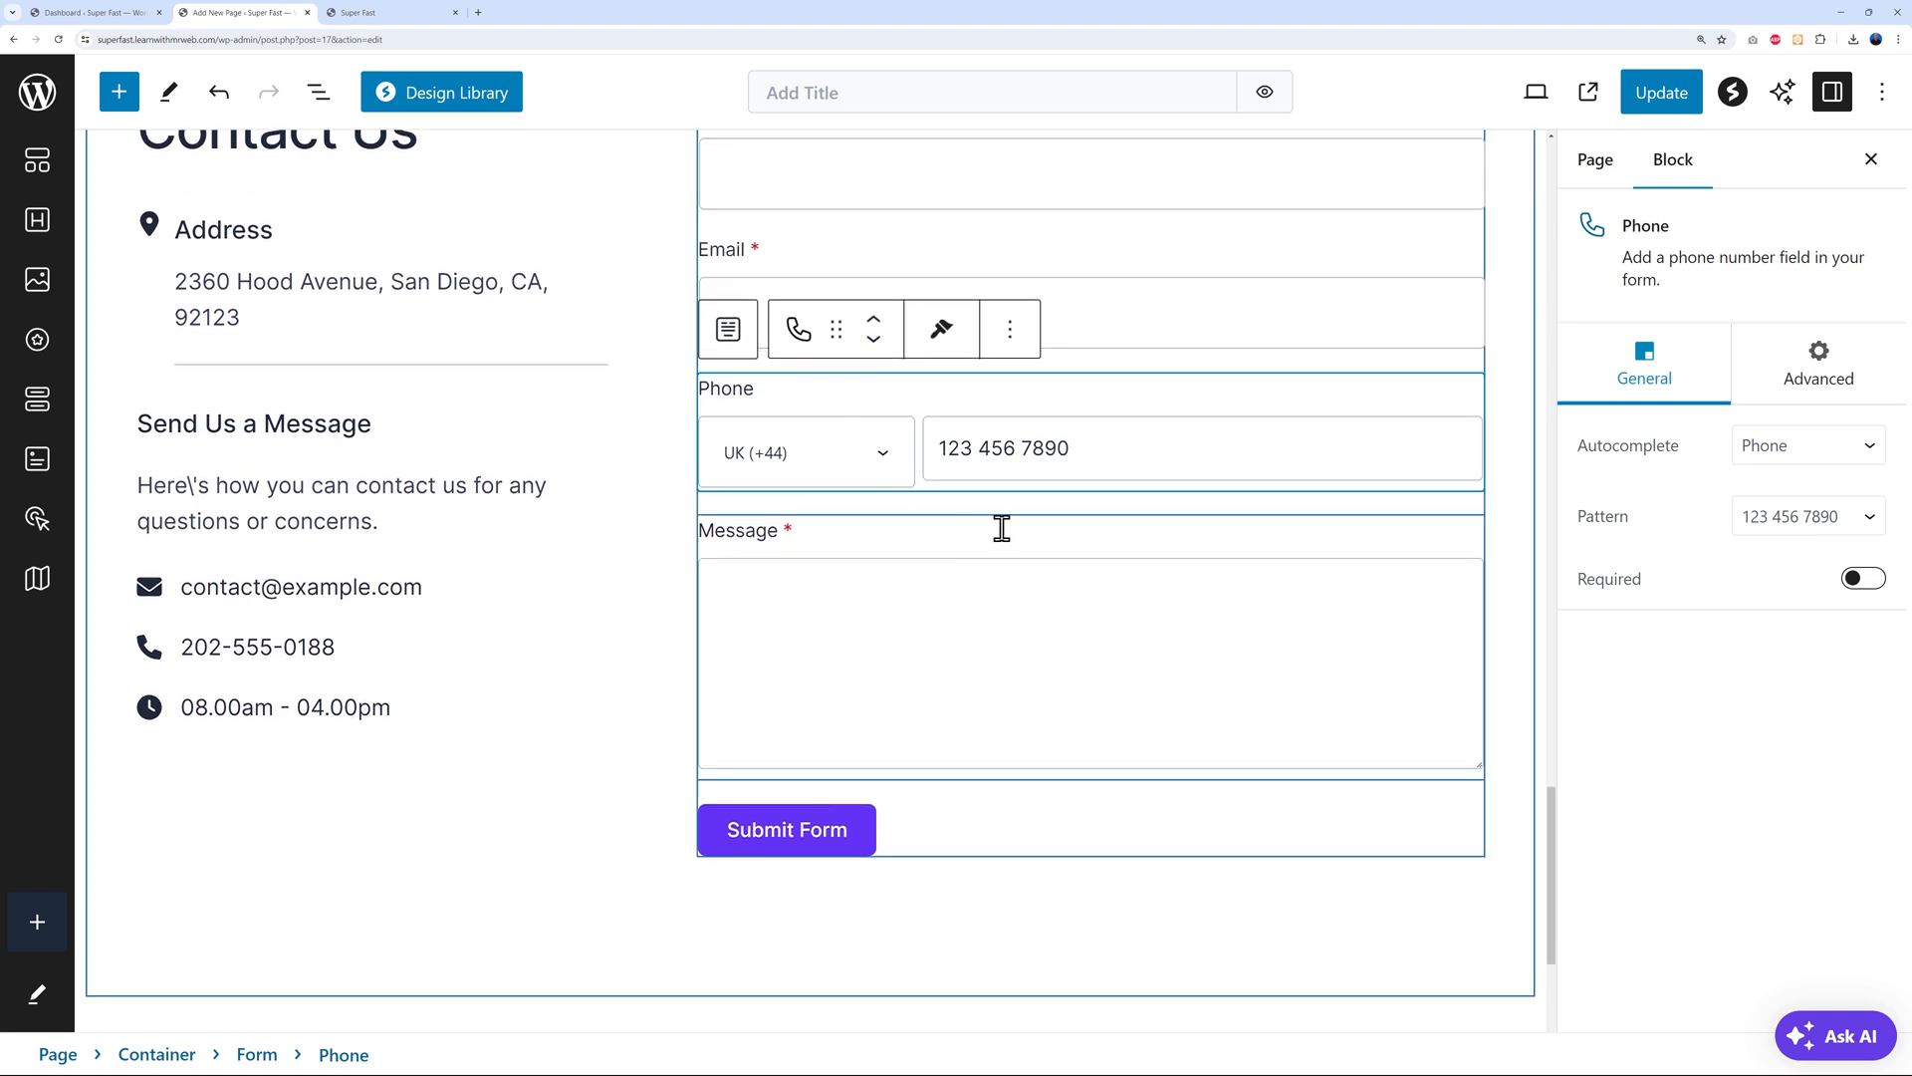
left_click(1092, 402)
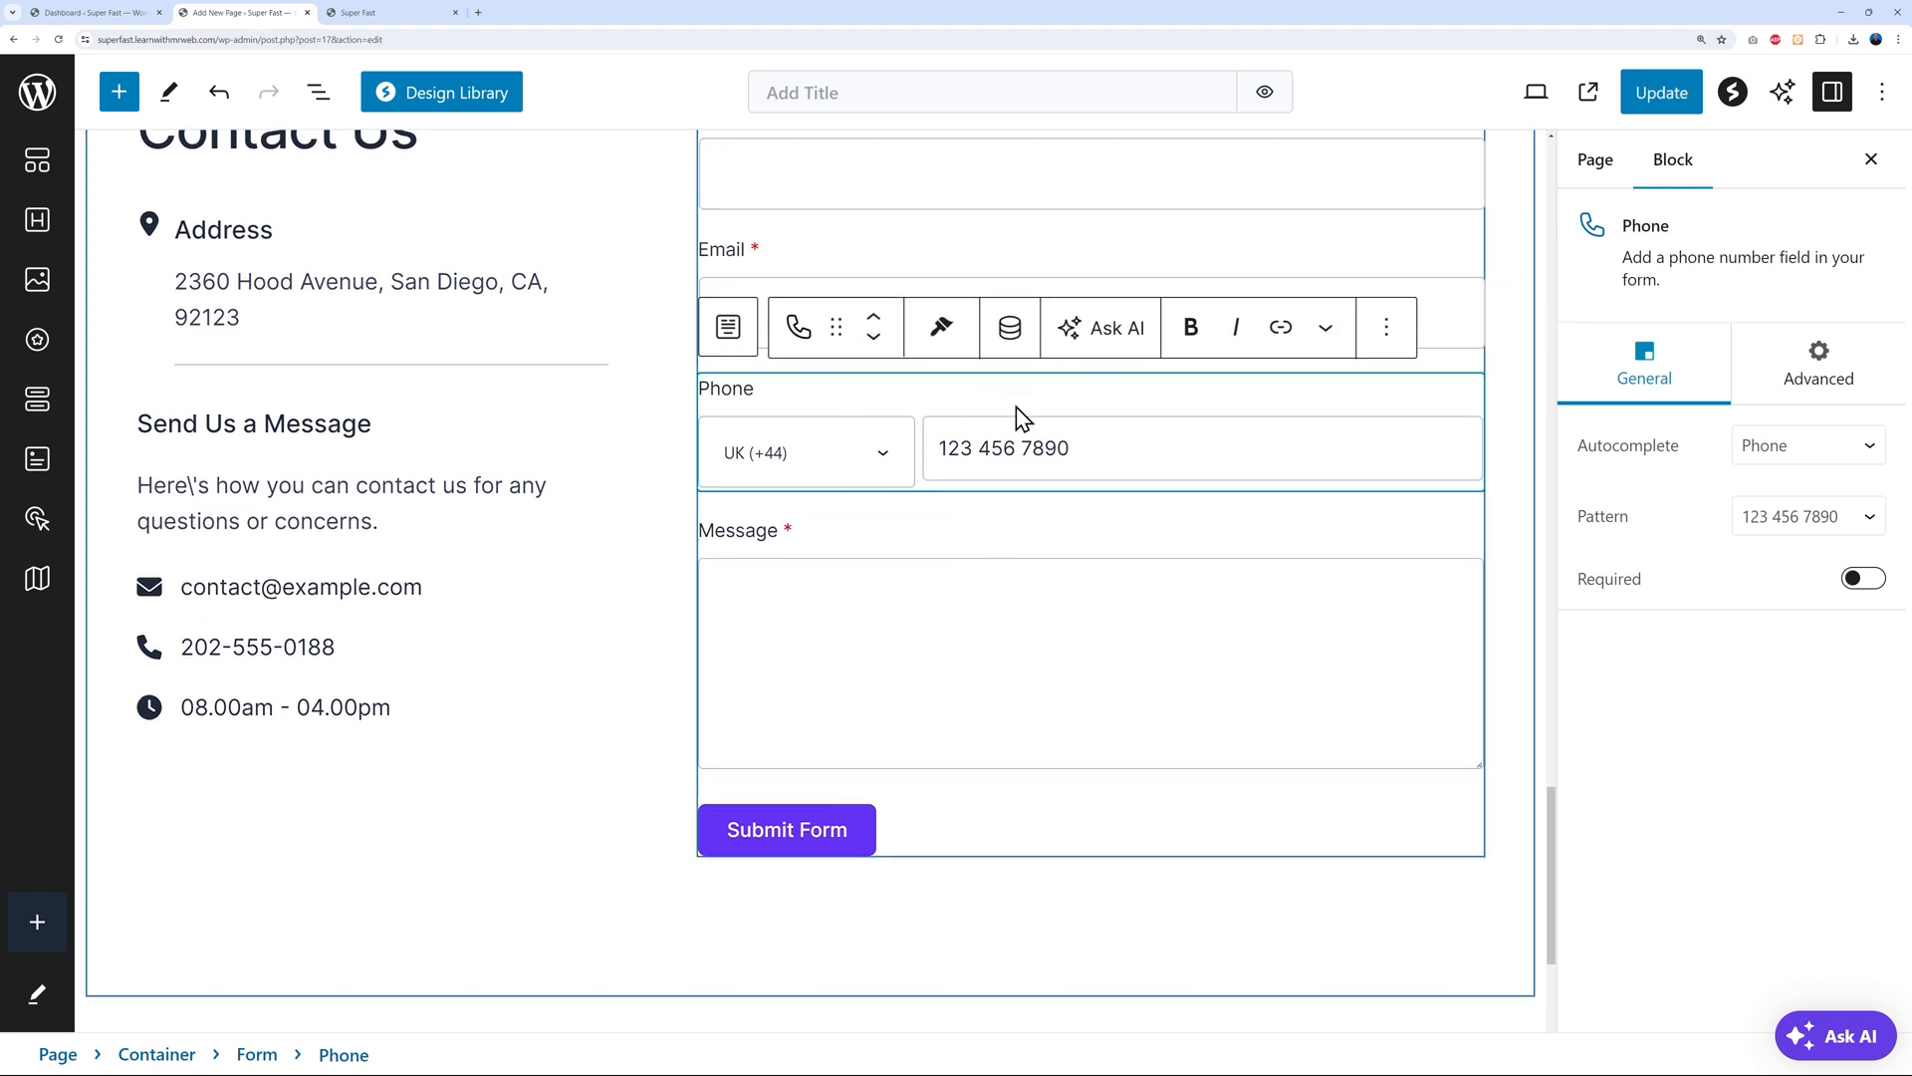
left_click(1863, 578)
scroll(1272, 828, "up", 1)
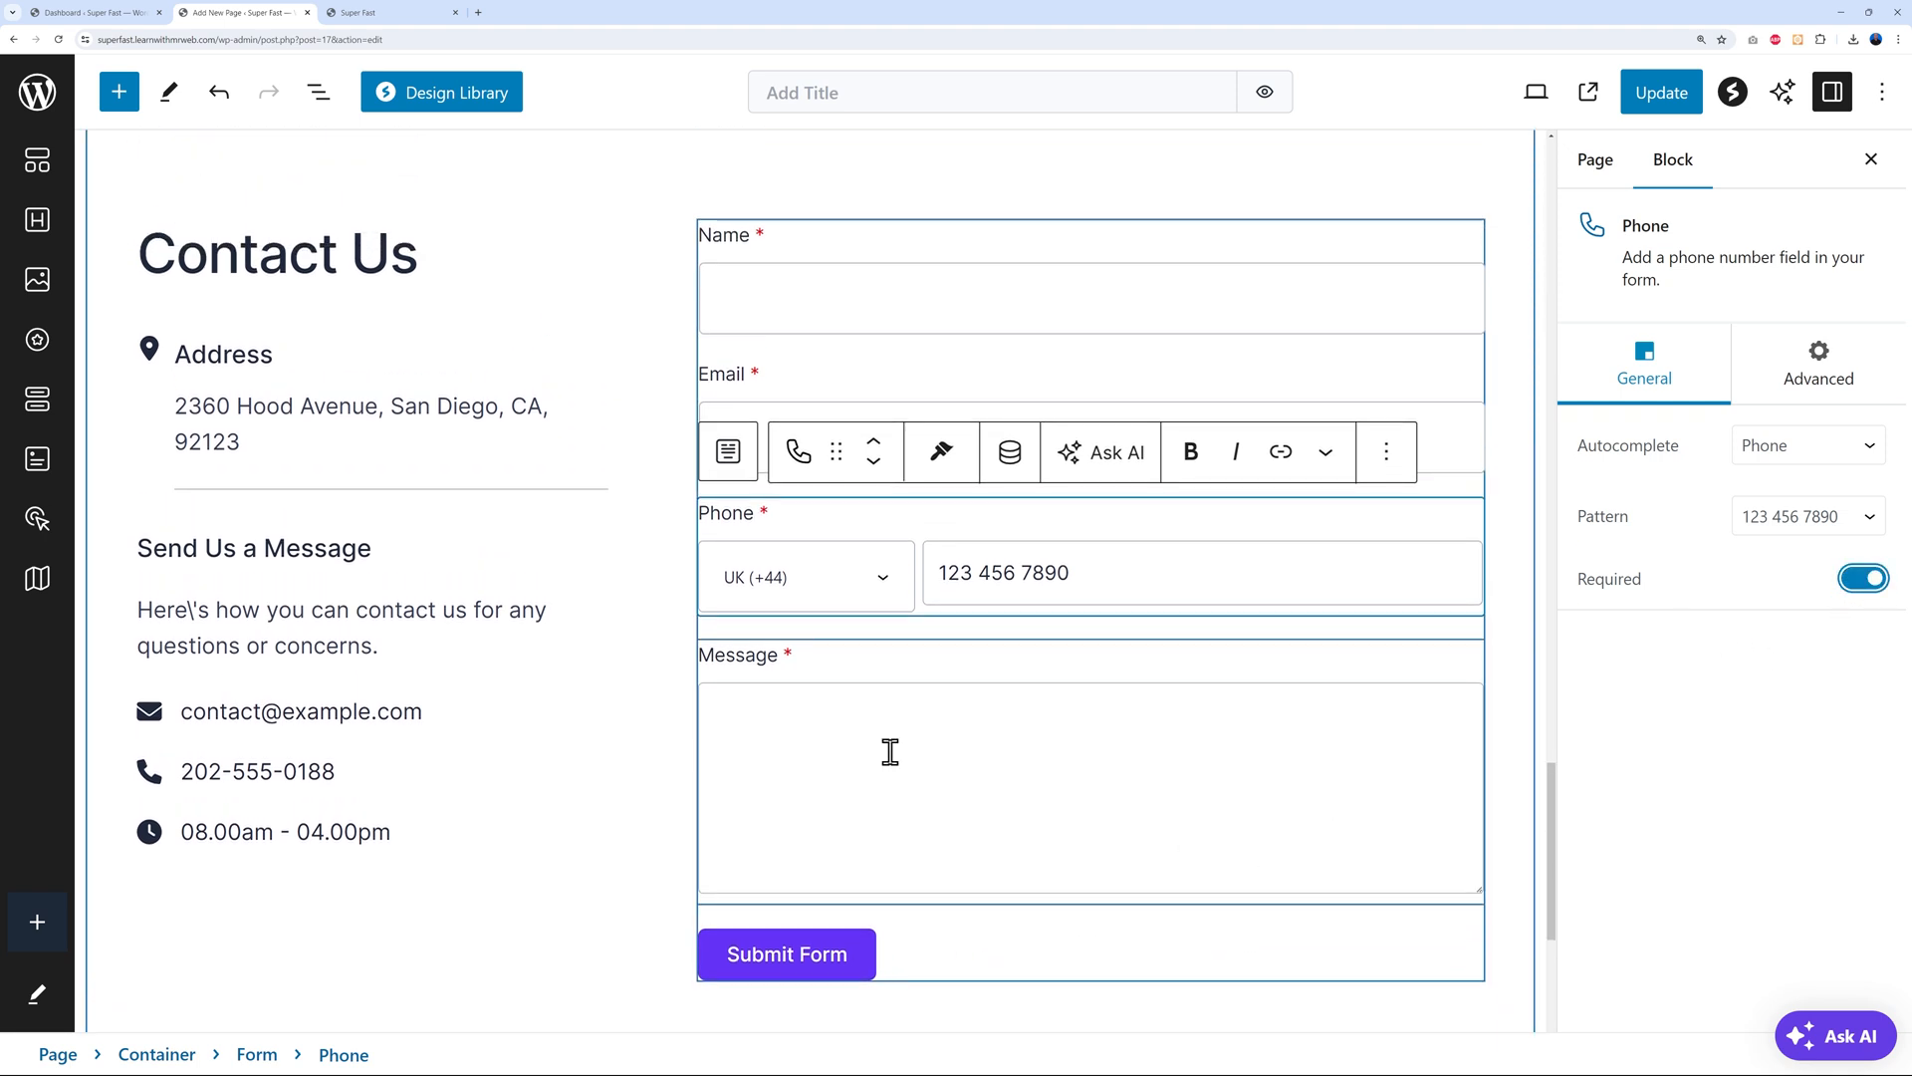
left_click(940, 949)
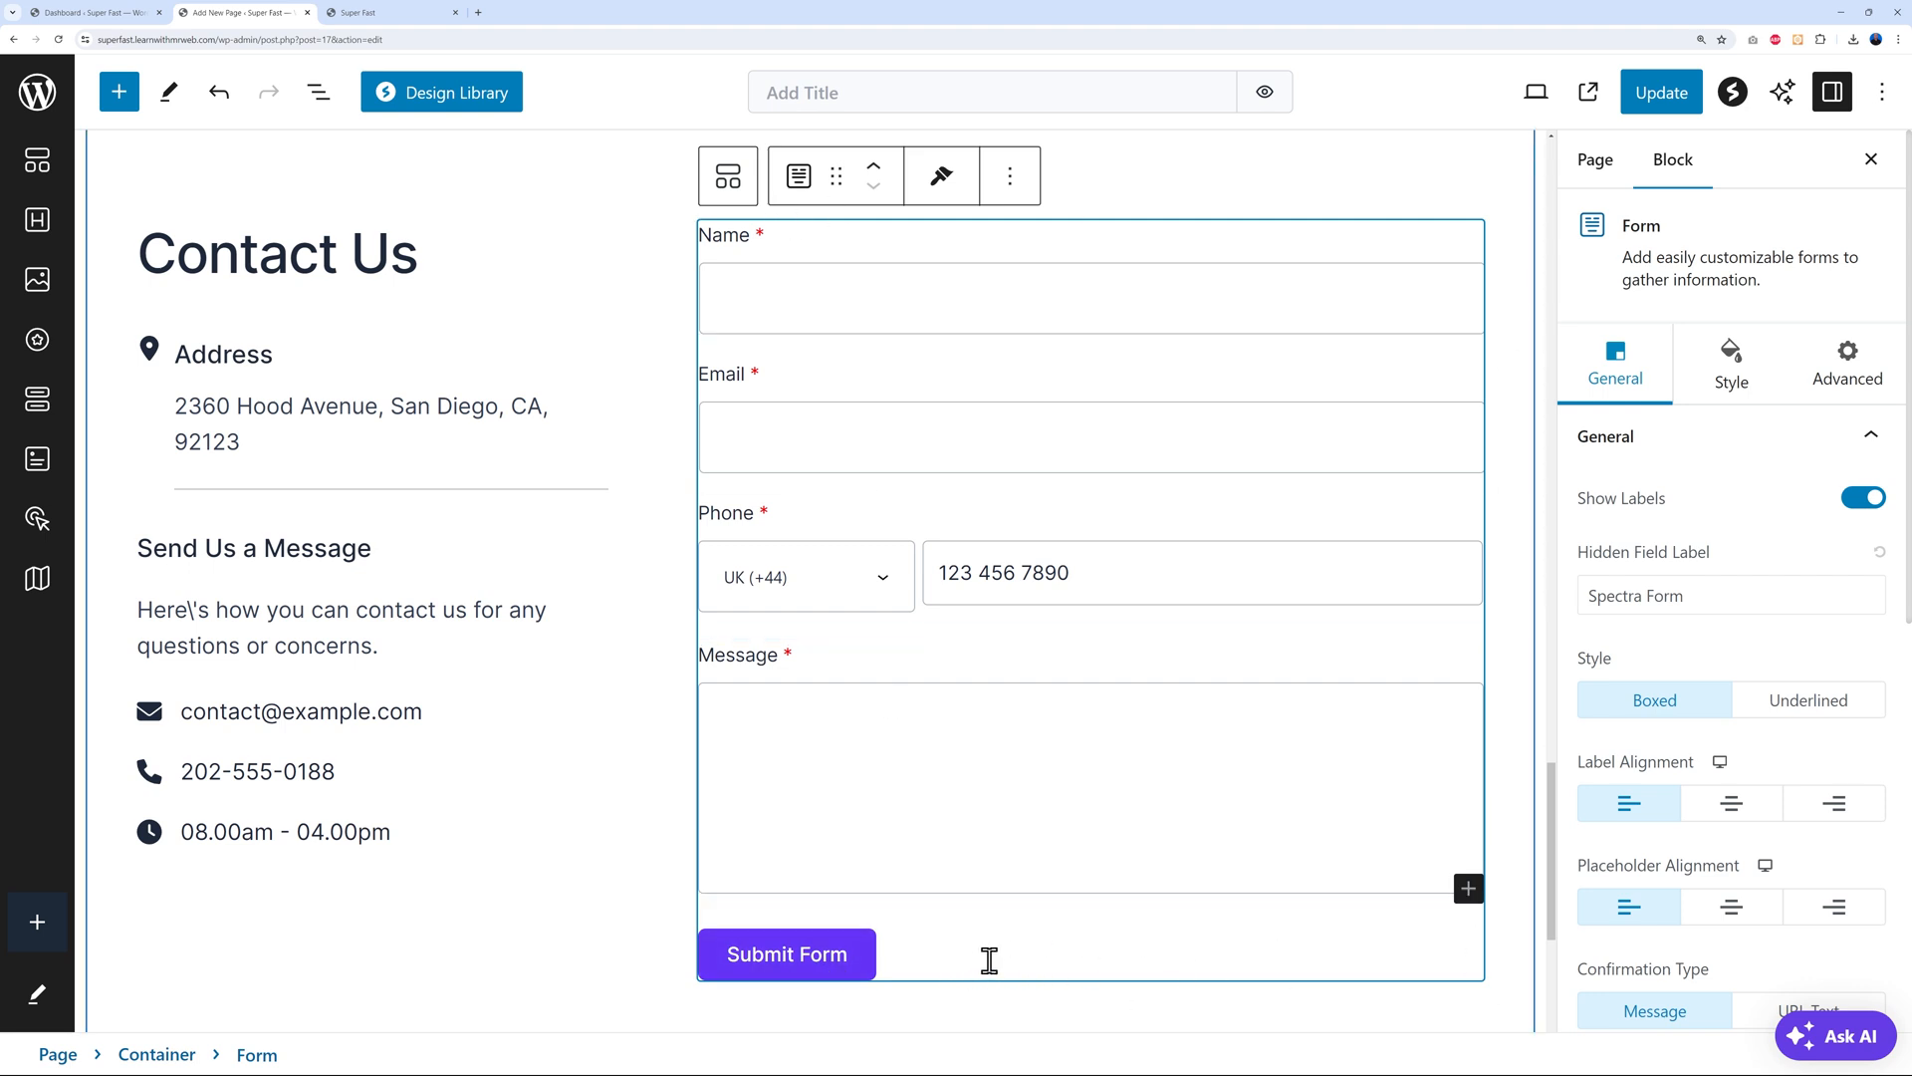
Select each form field in turn, then the whole form to review its General settings
left_click(899, 673)
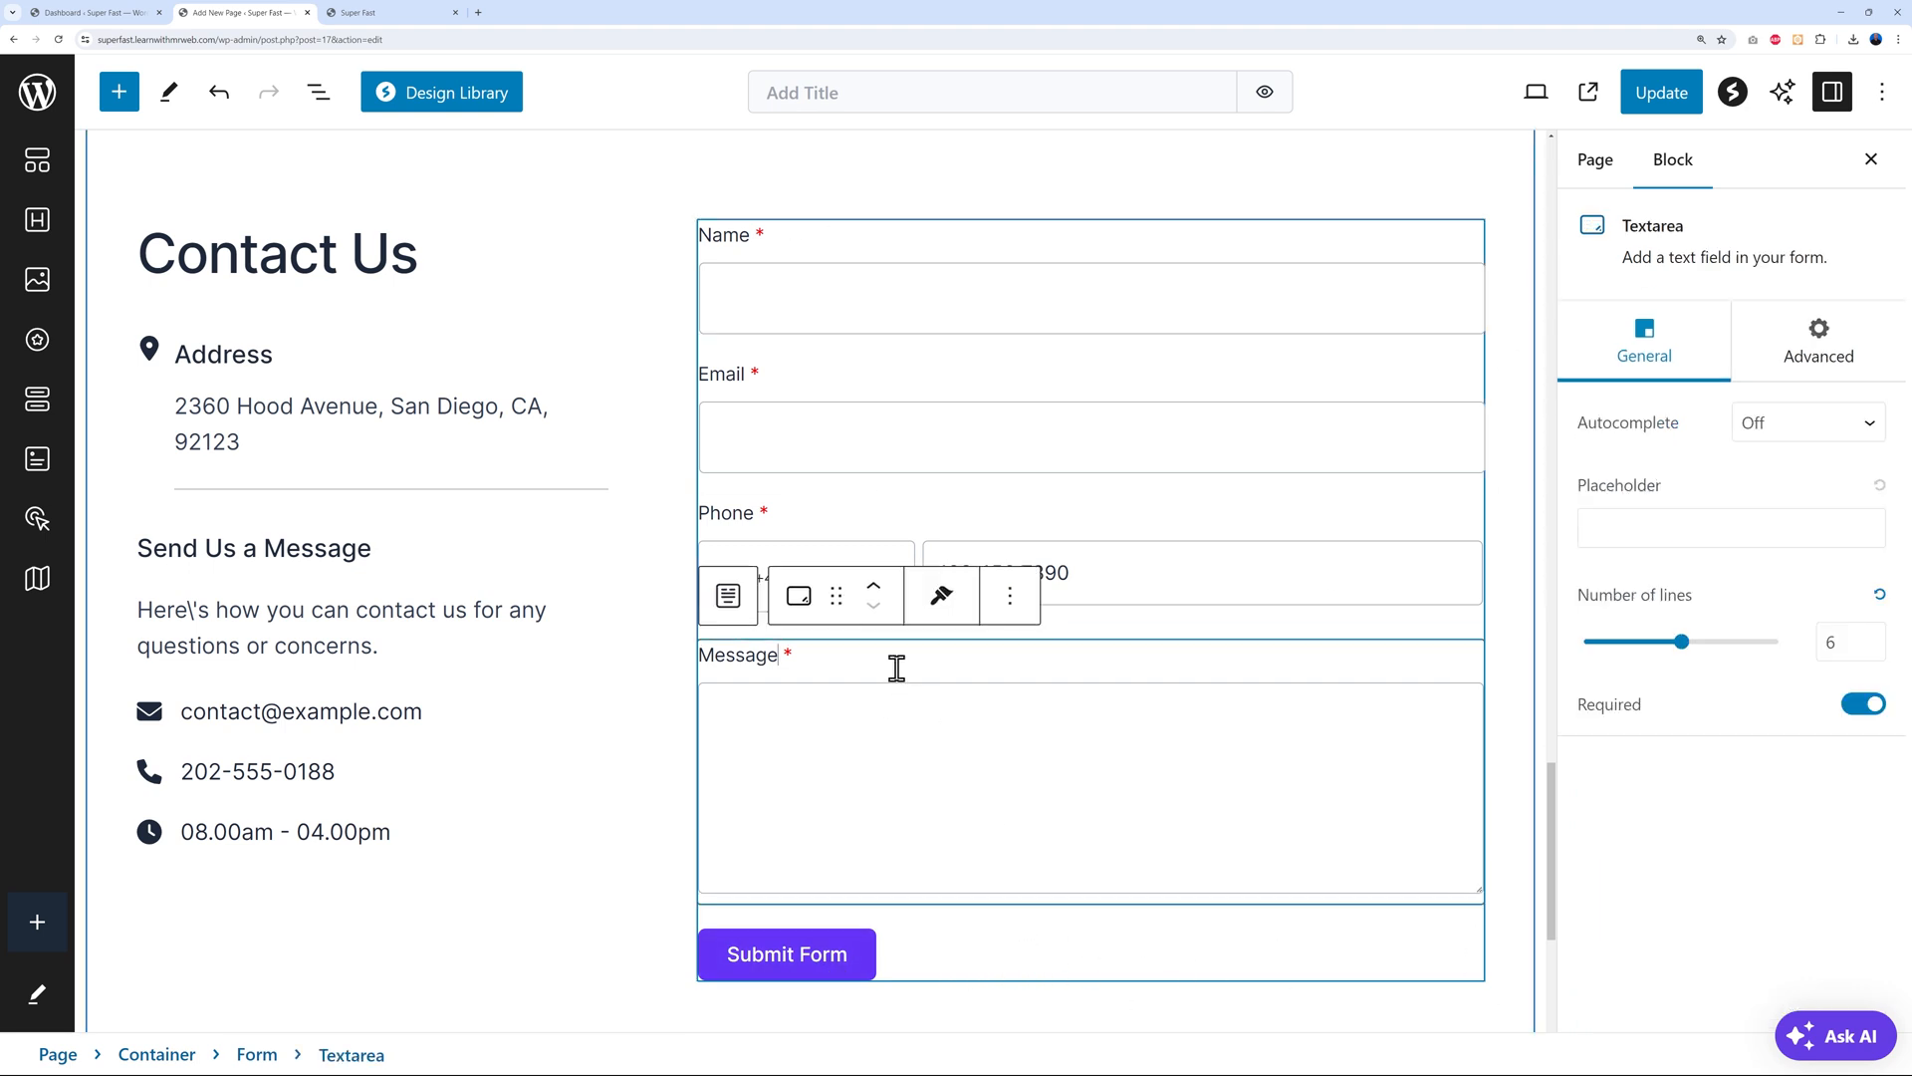
left_click(878, 523)
left_click(892, 358)
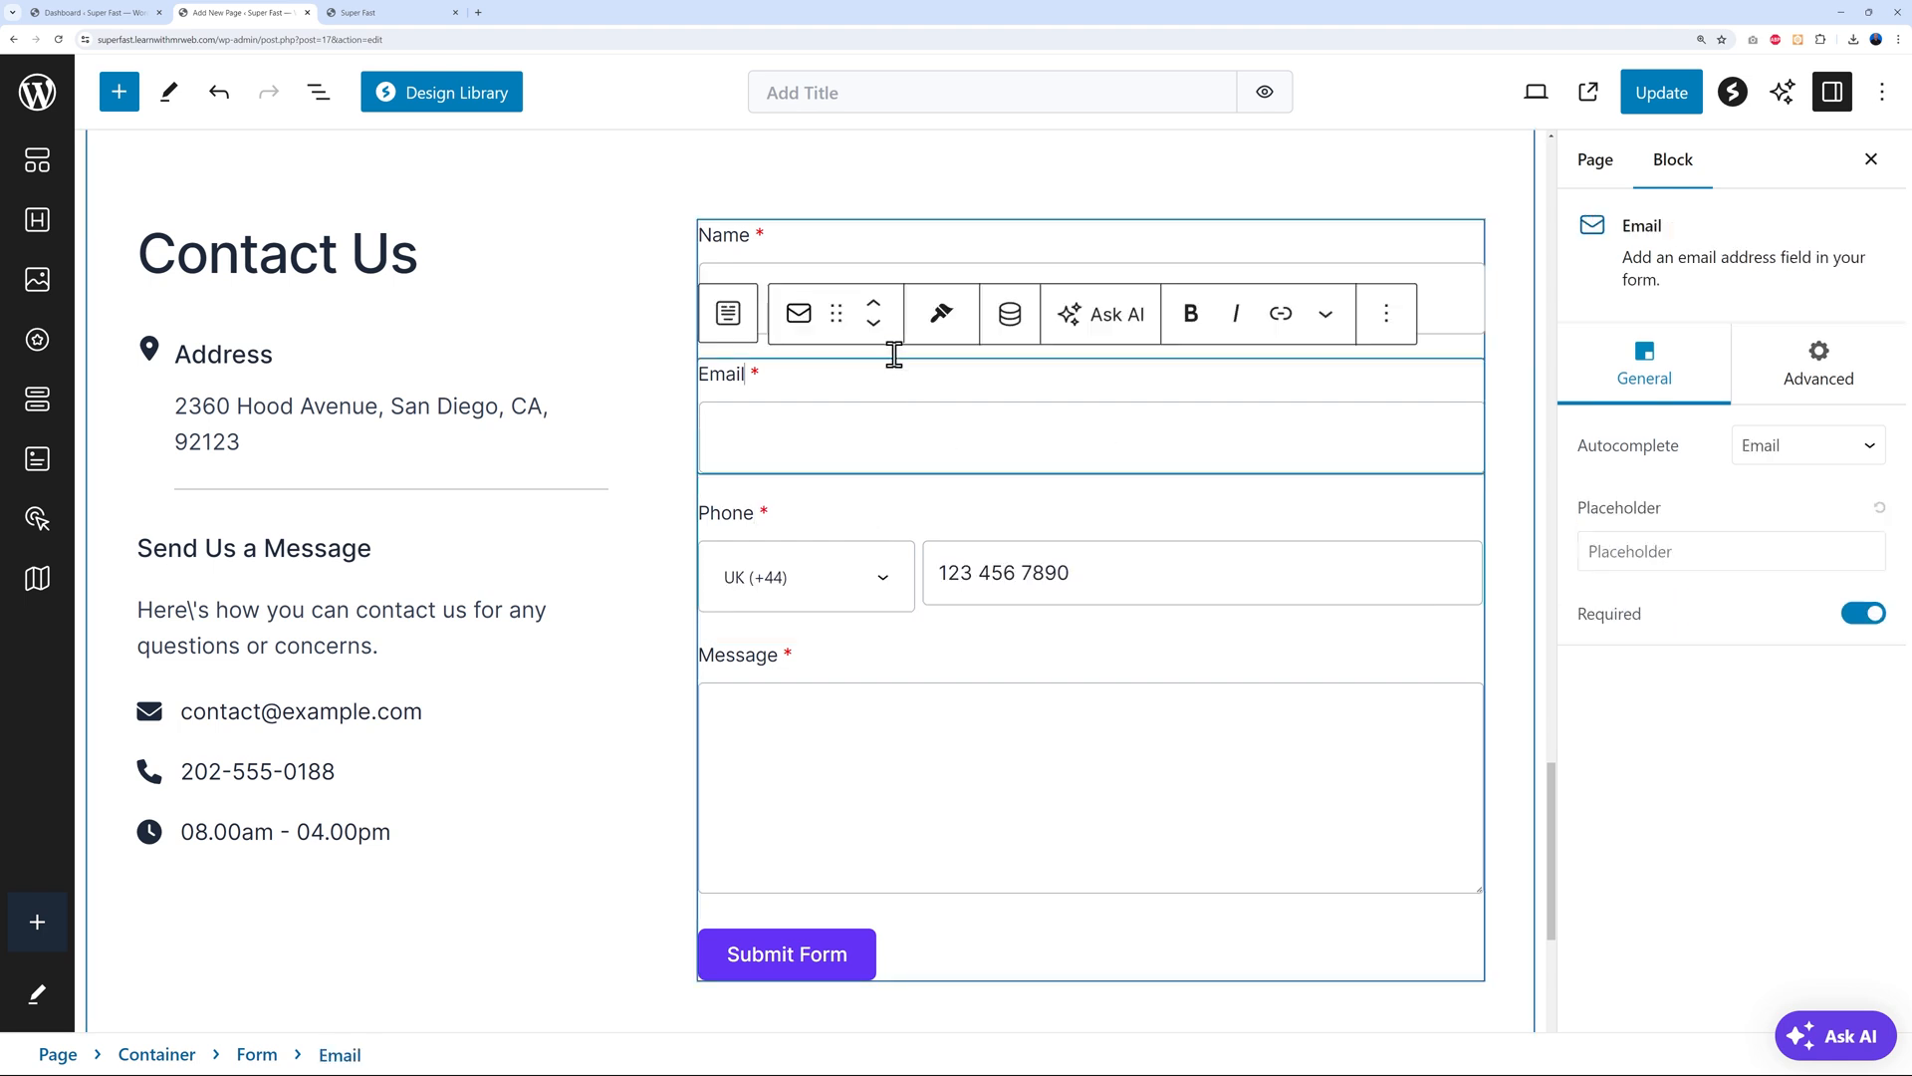
left_click(901, 248)
left_click(1062, 945)
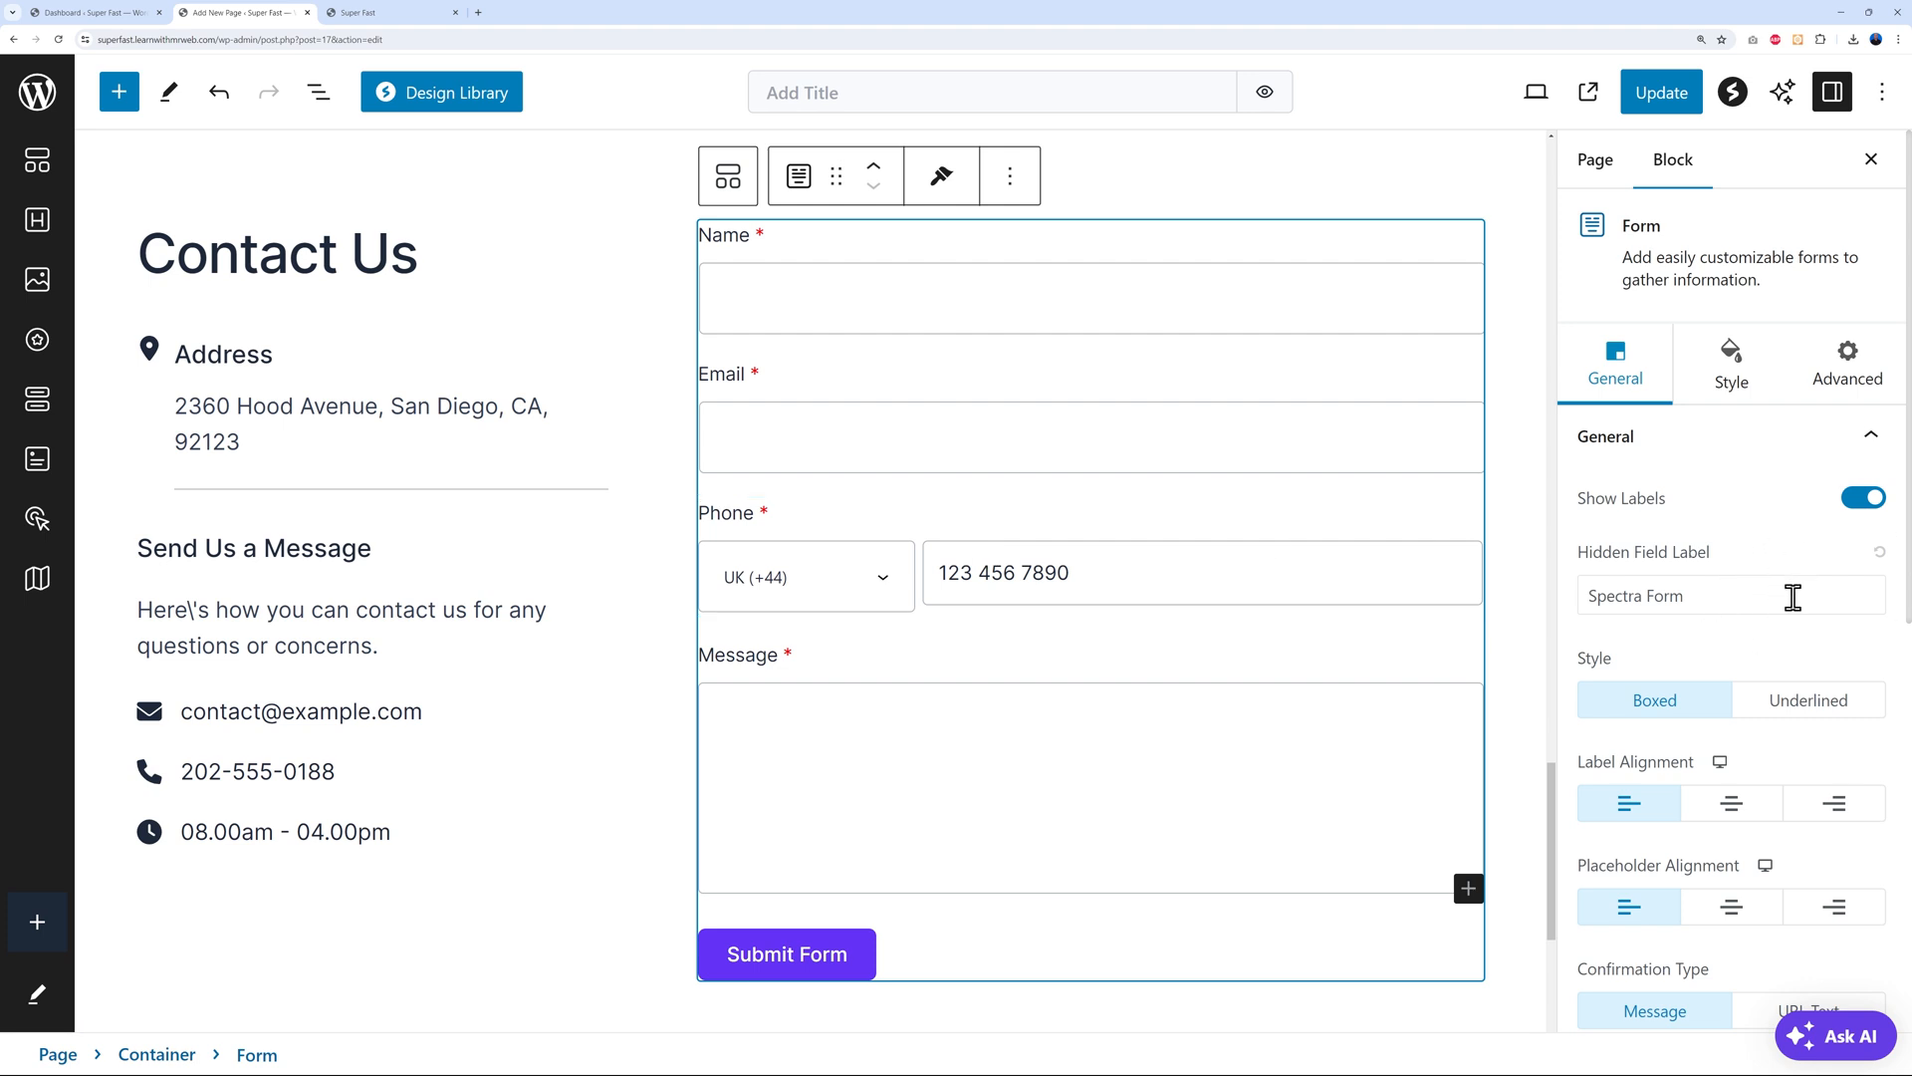
scroll(1826, 587, "down", 5)
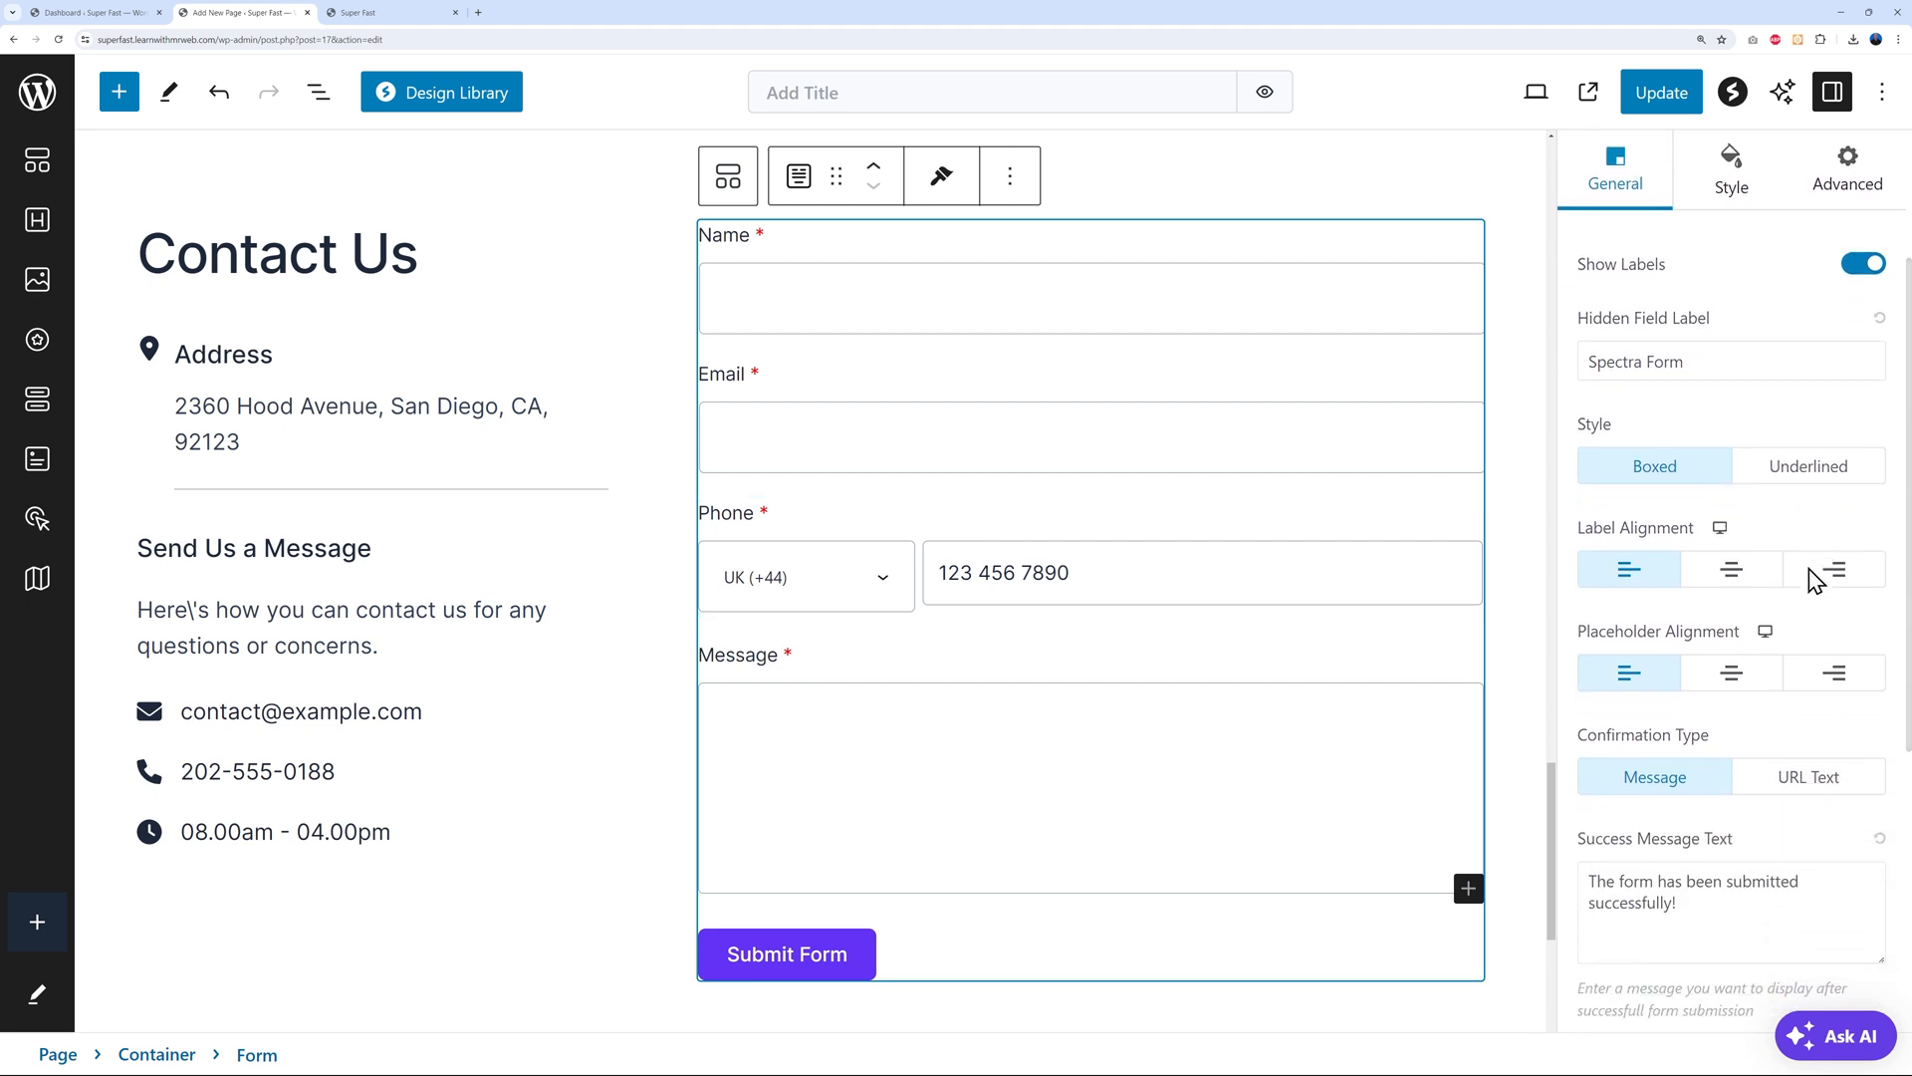
scroll(1814, 583, "down", 2)
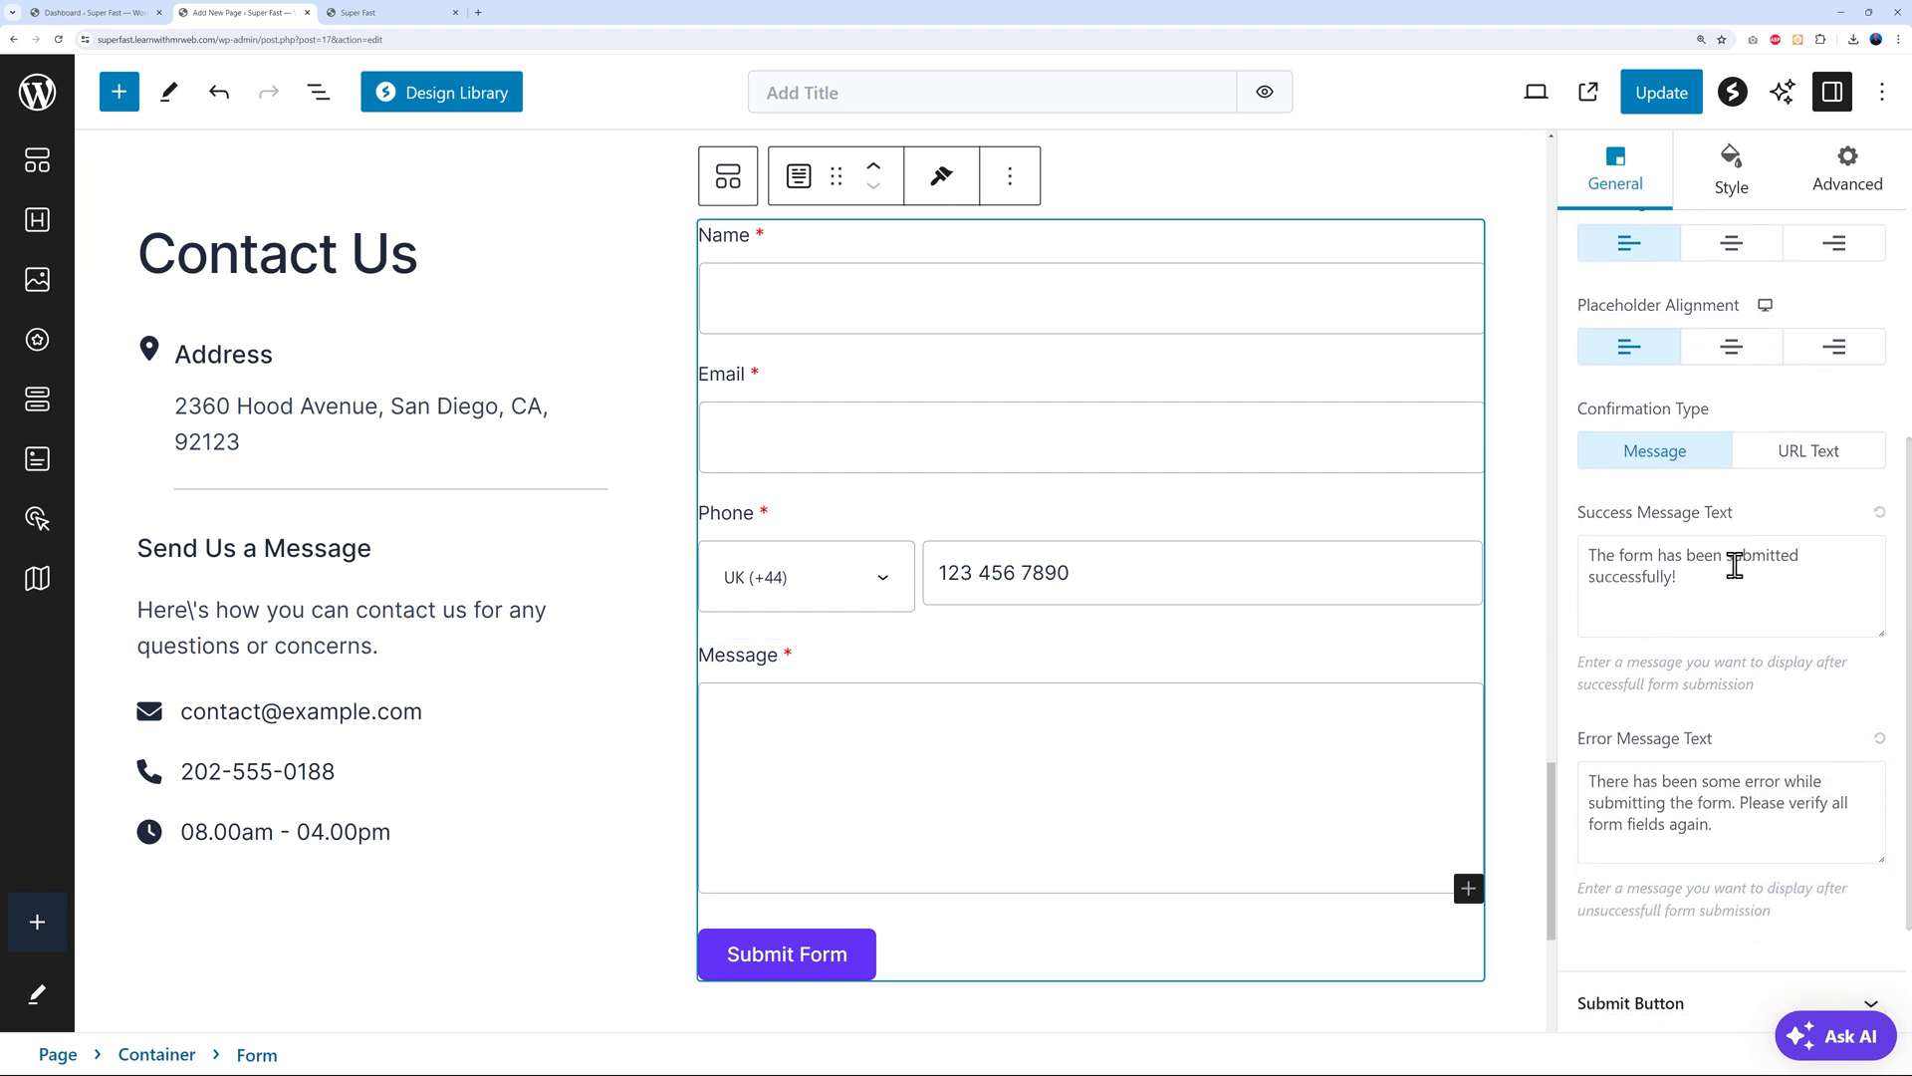
left_click_drag(1592, 554, 1705, 577)
left_click(1712, 582)
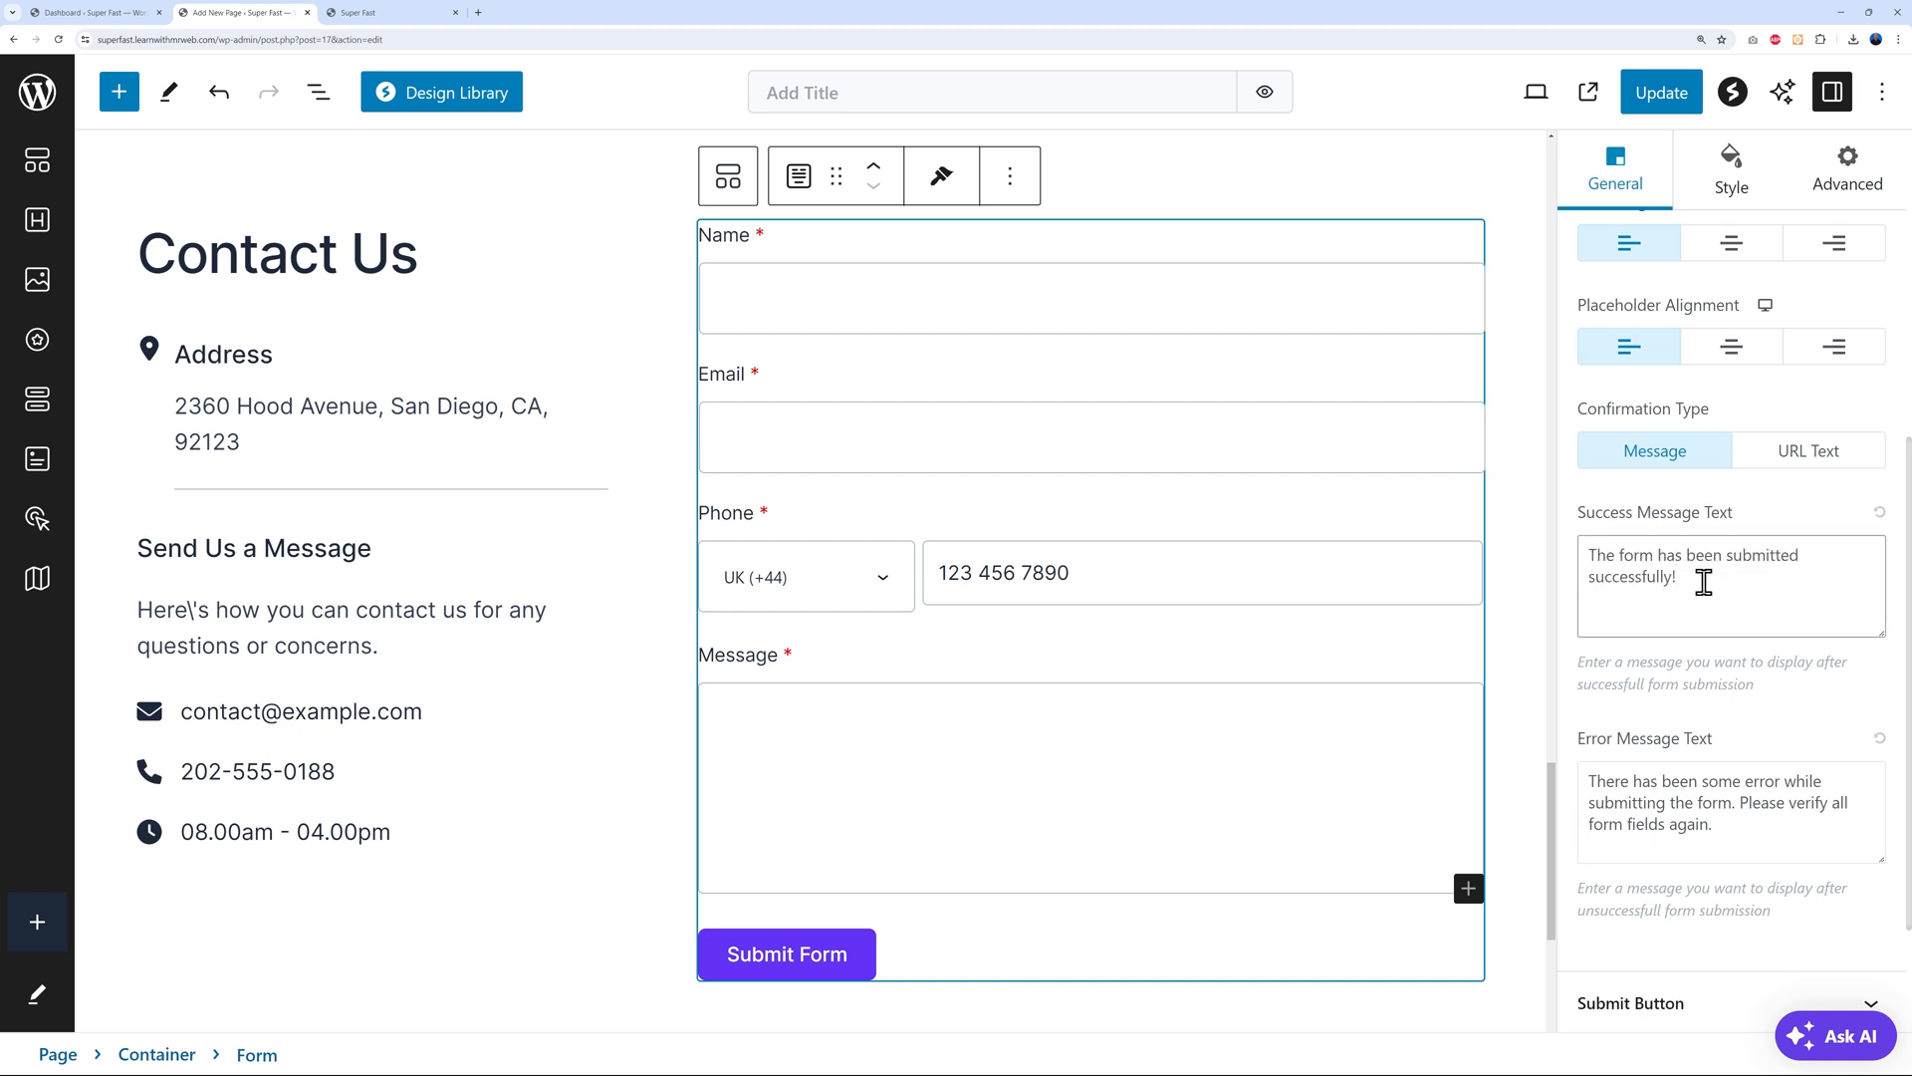
scroll(1872, 648, "down", 4)
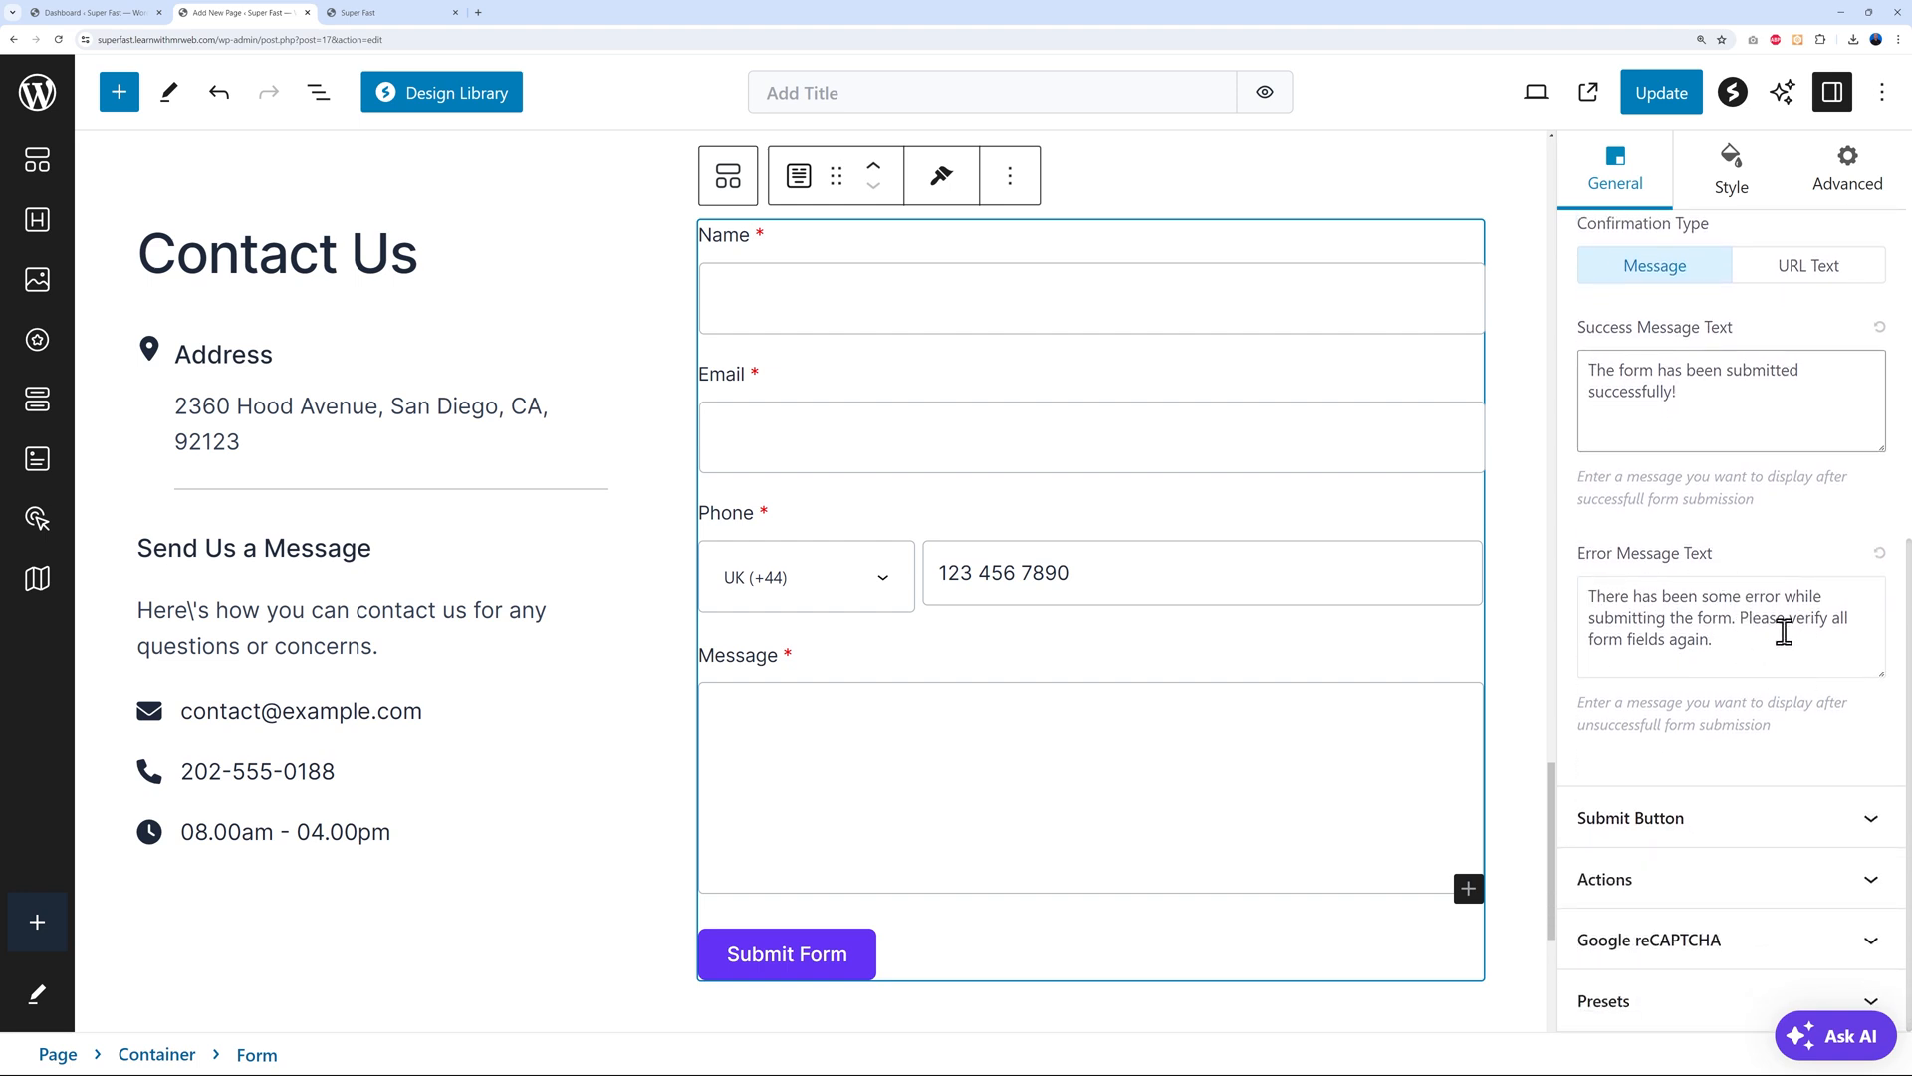
Set the Submit Form button alignment to Left and expand the Actions e-mail settings
left_click(1869, 821)
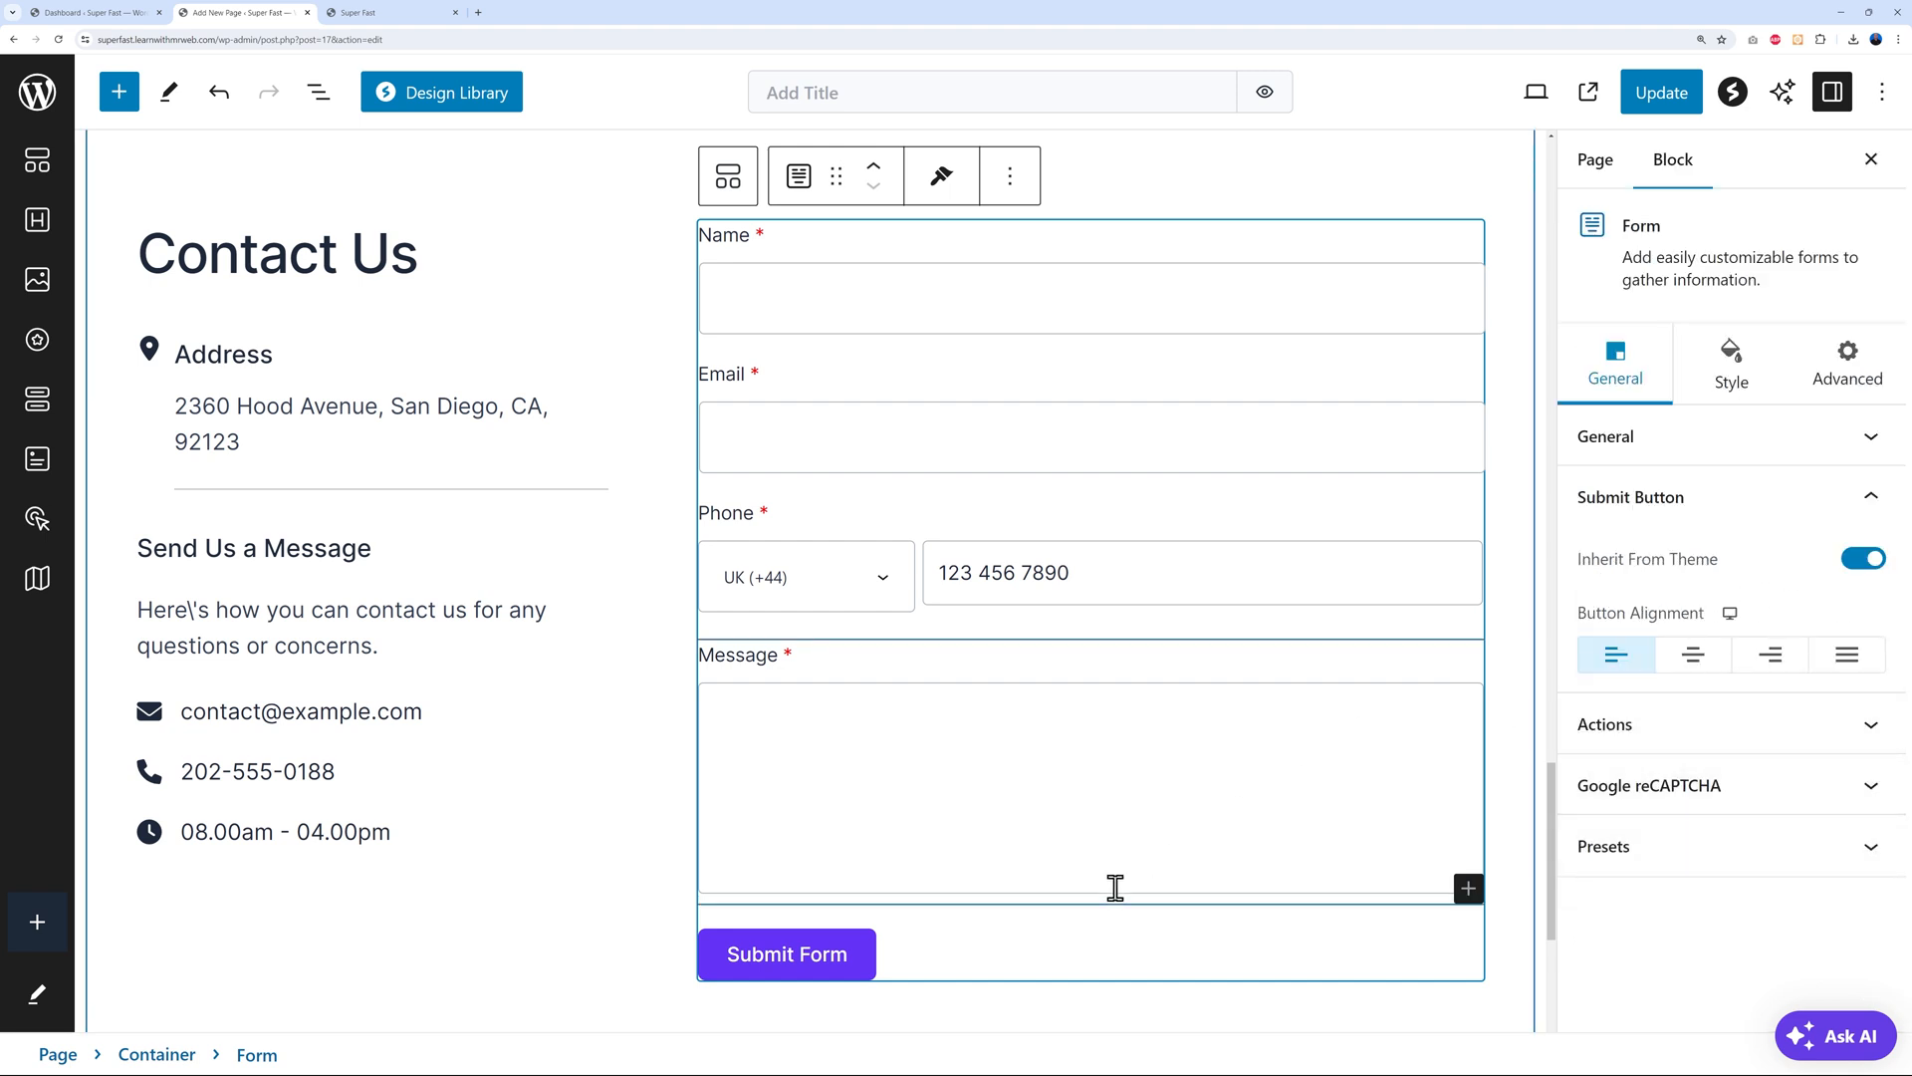
left_click(1697, 665)
left_click(1773, 669)
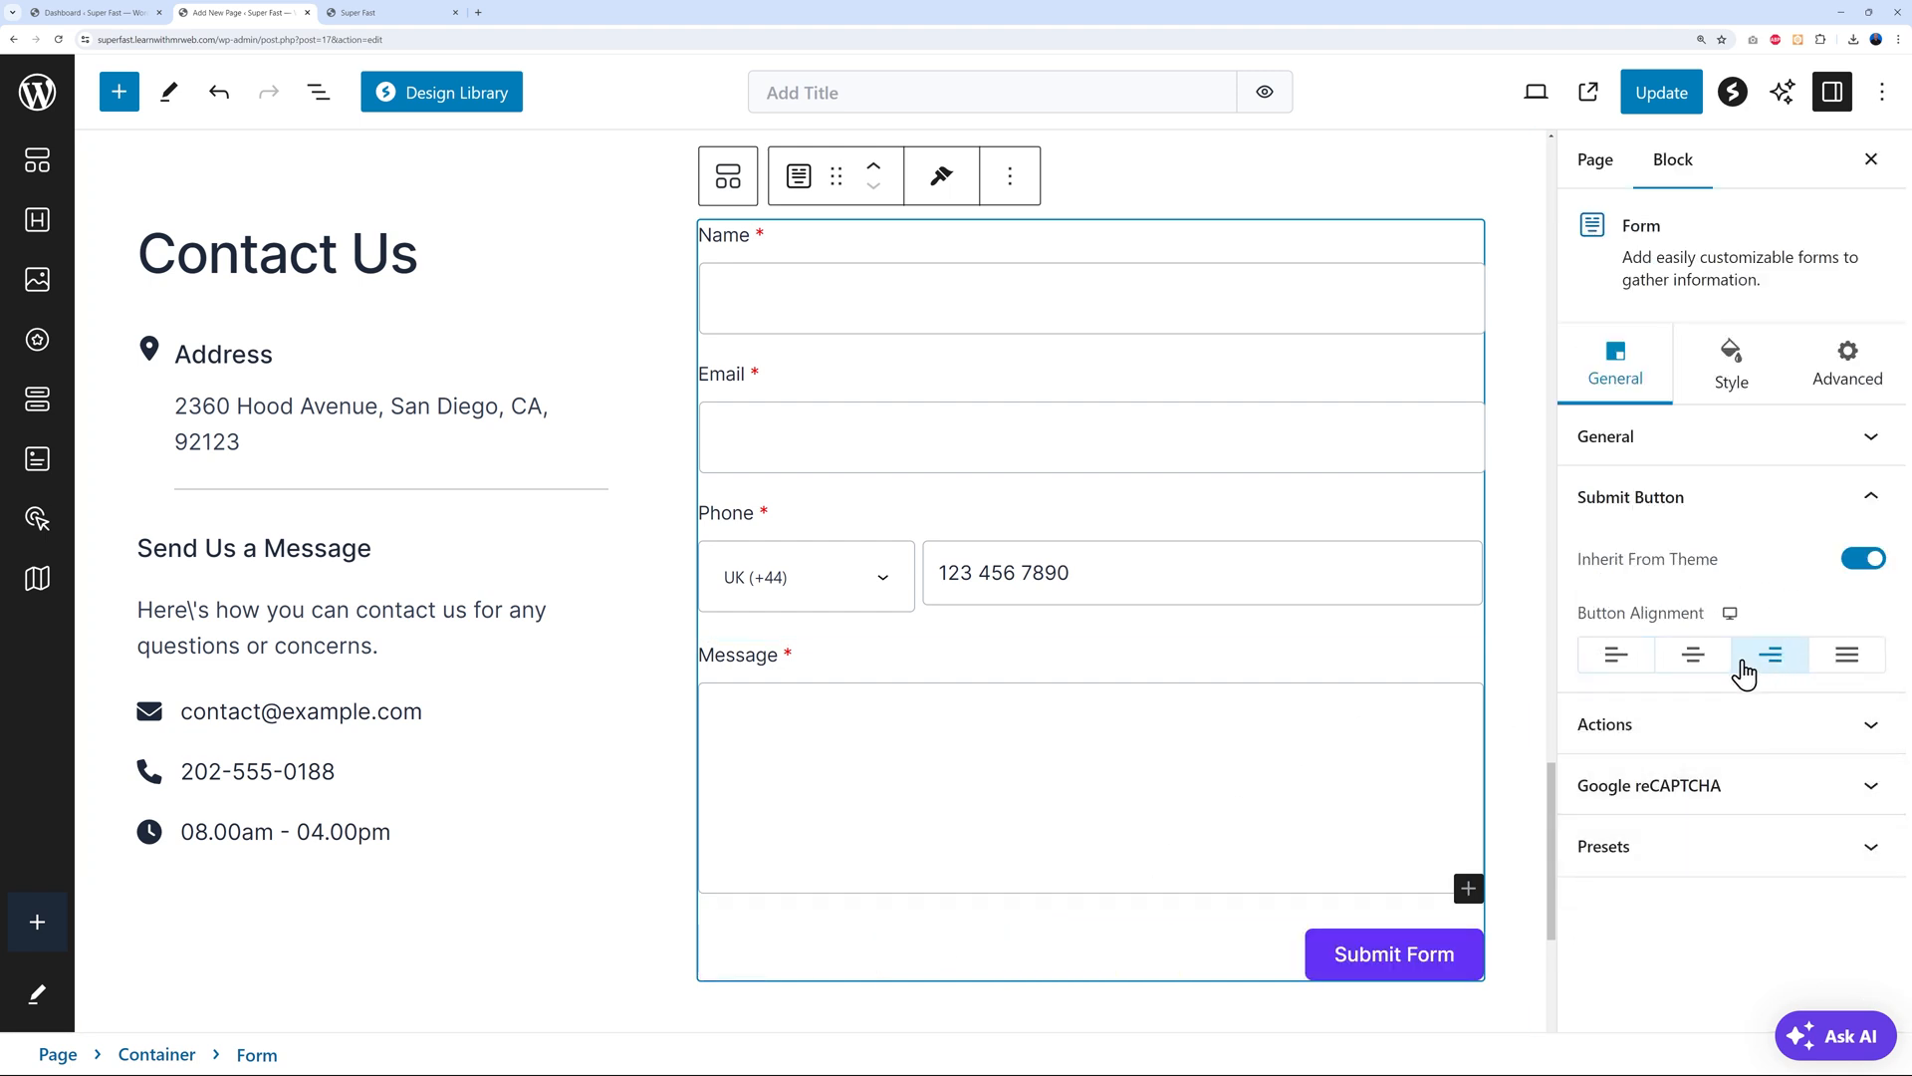
left_click(1851, 665)
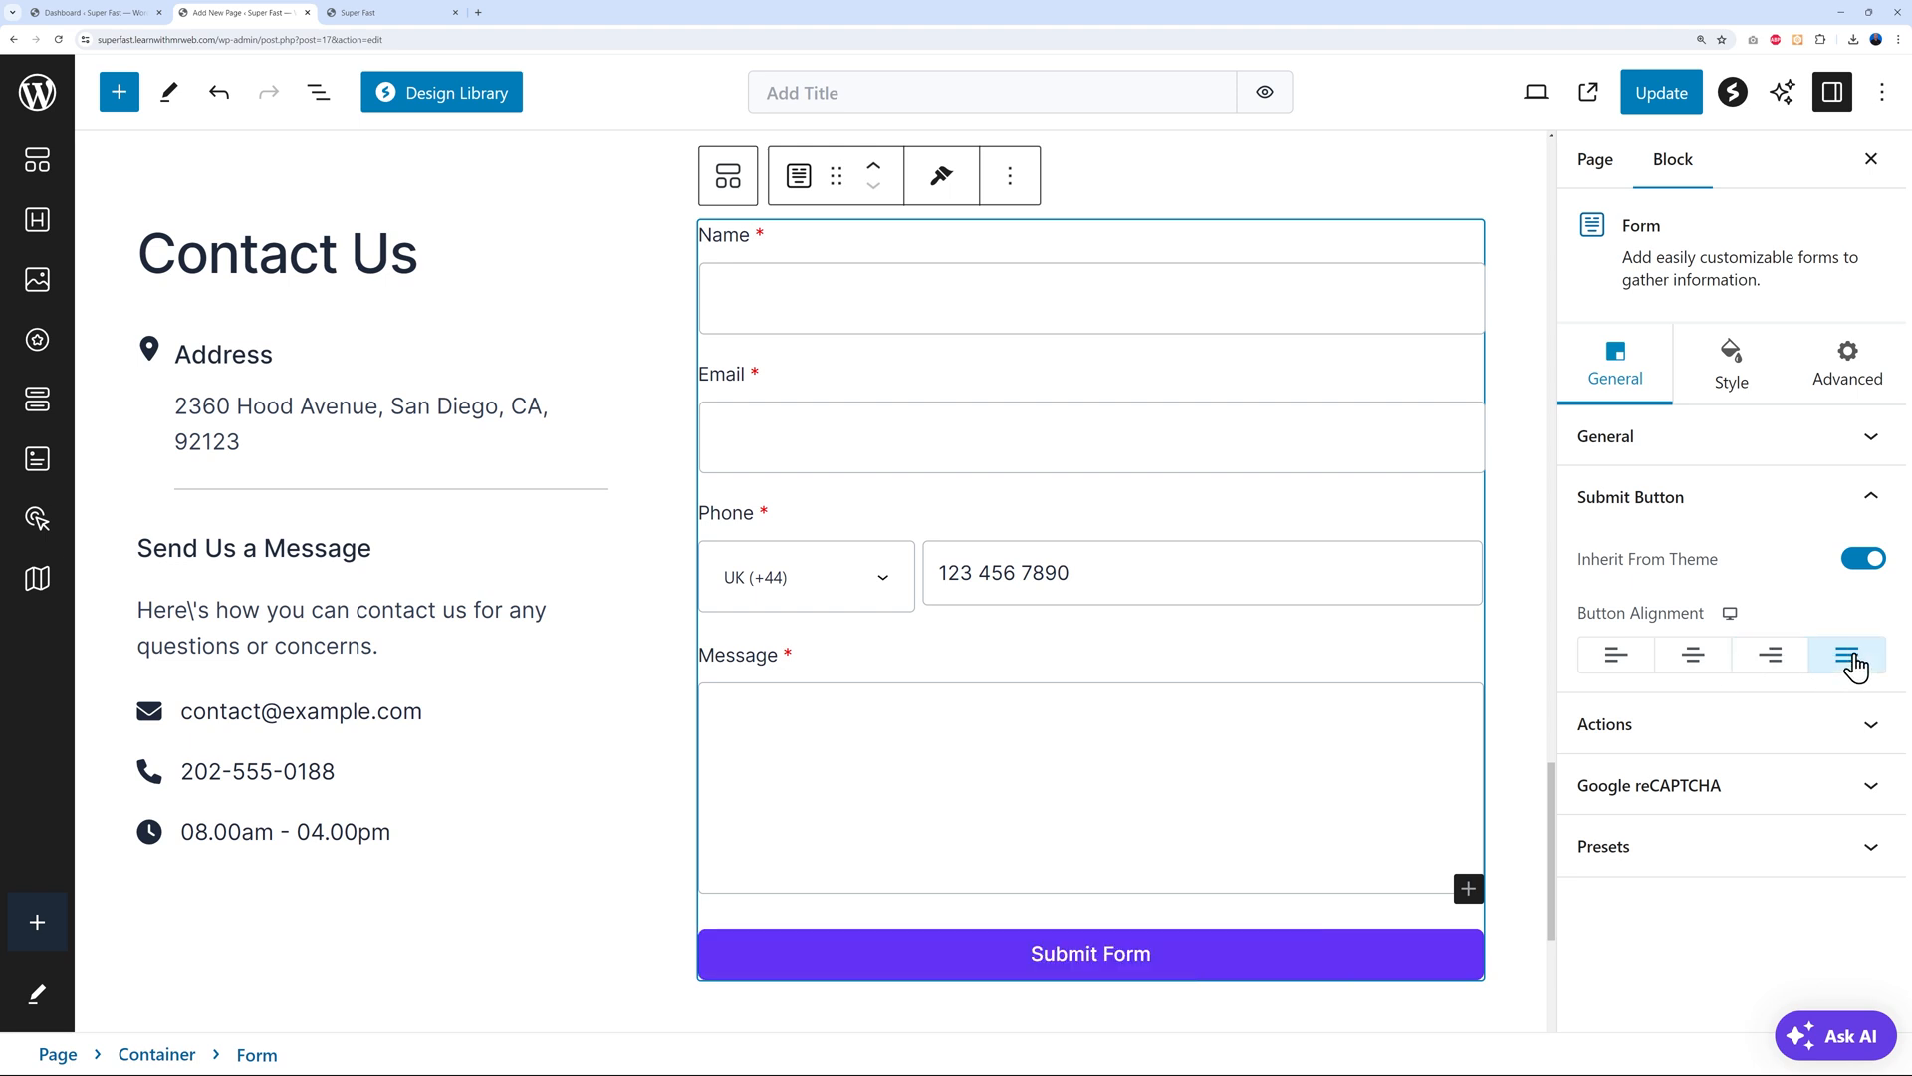
left_click(1616, 657)
left_click(1848, 655)
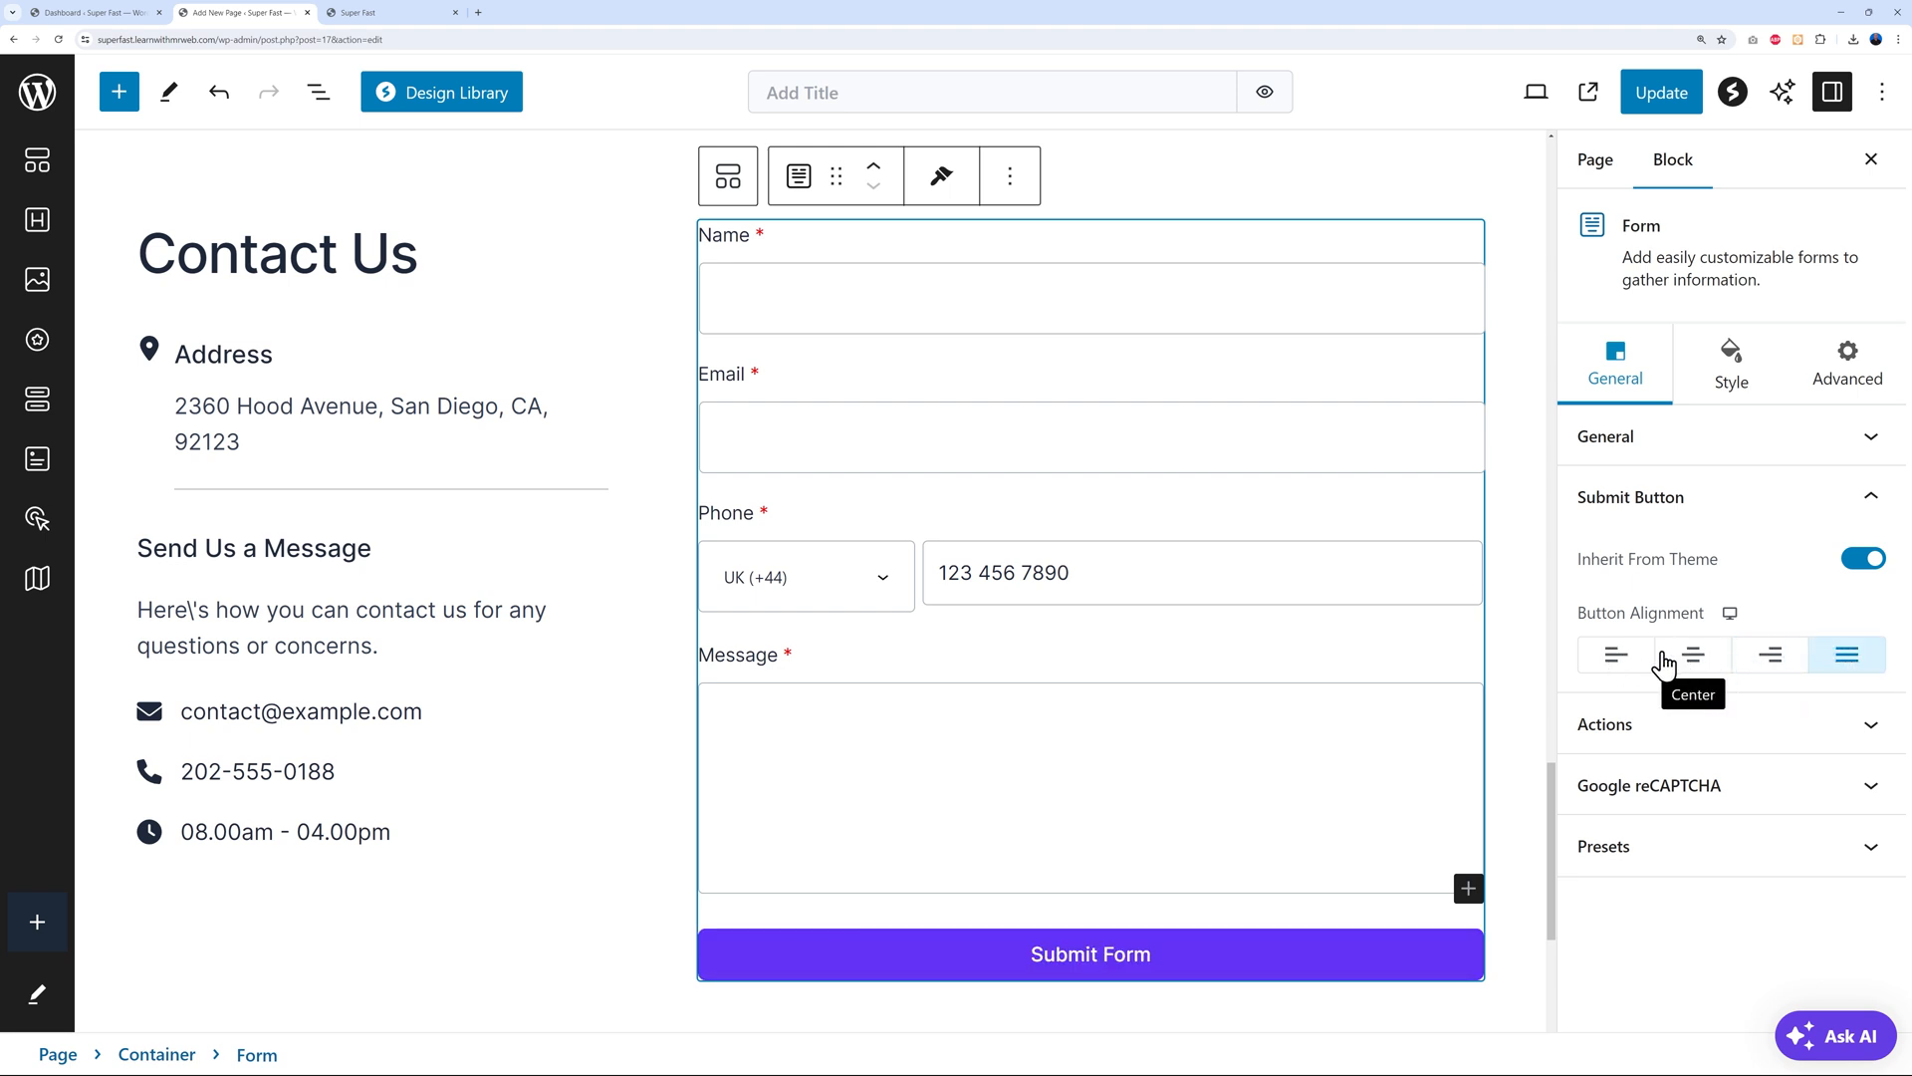
left_click(1624, 662)
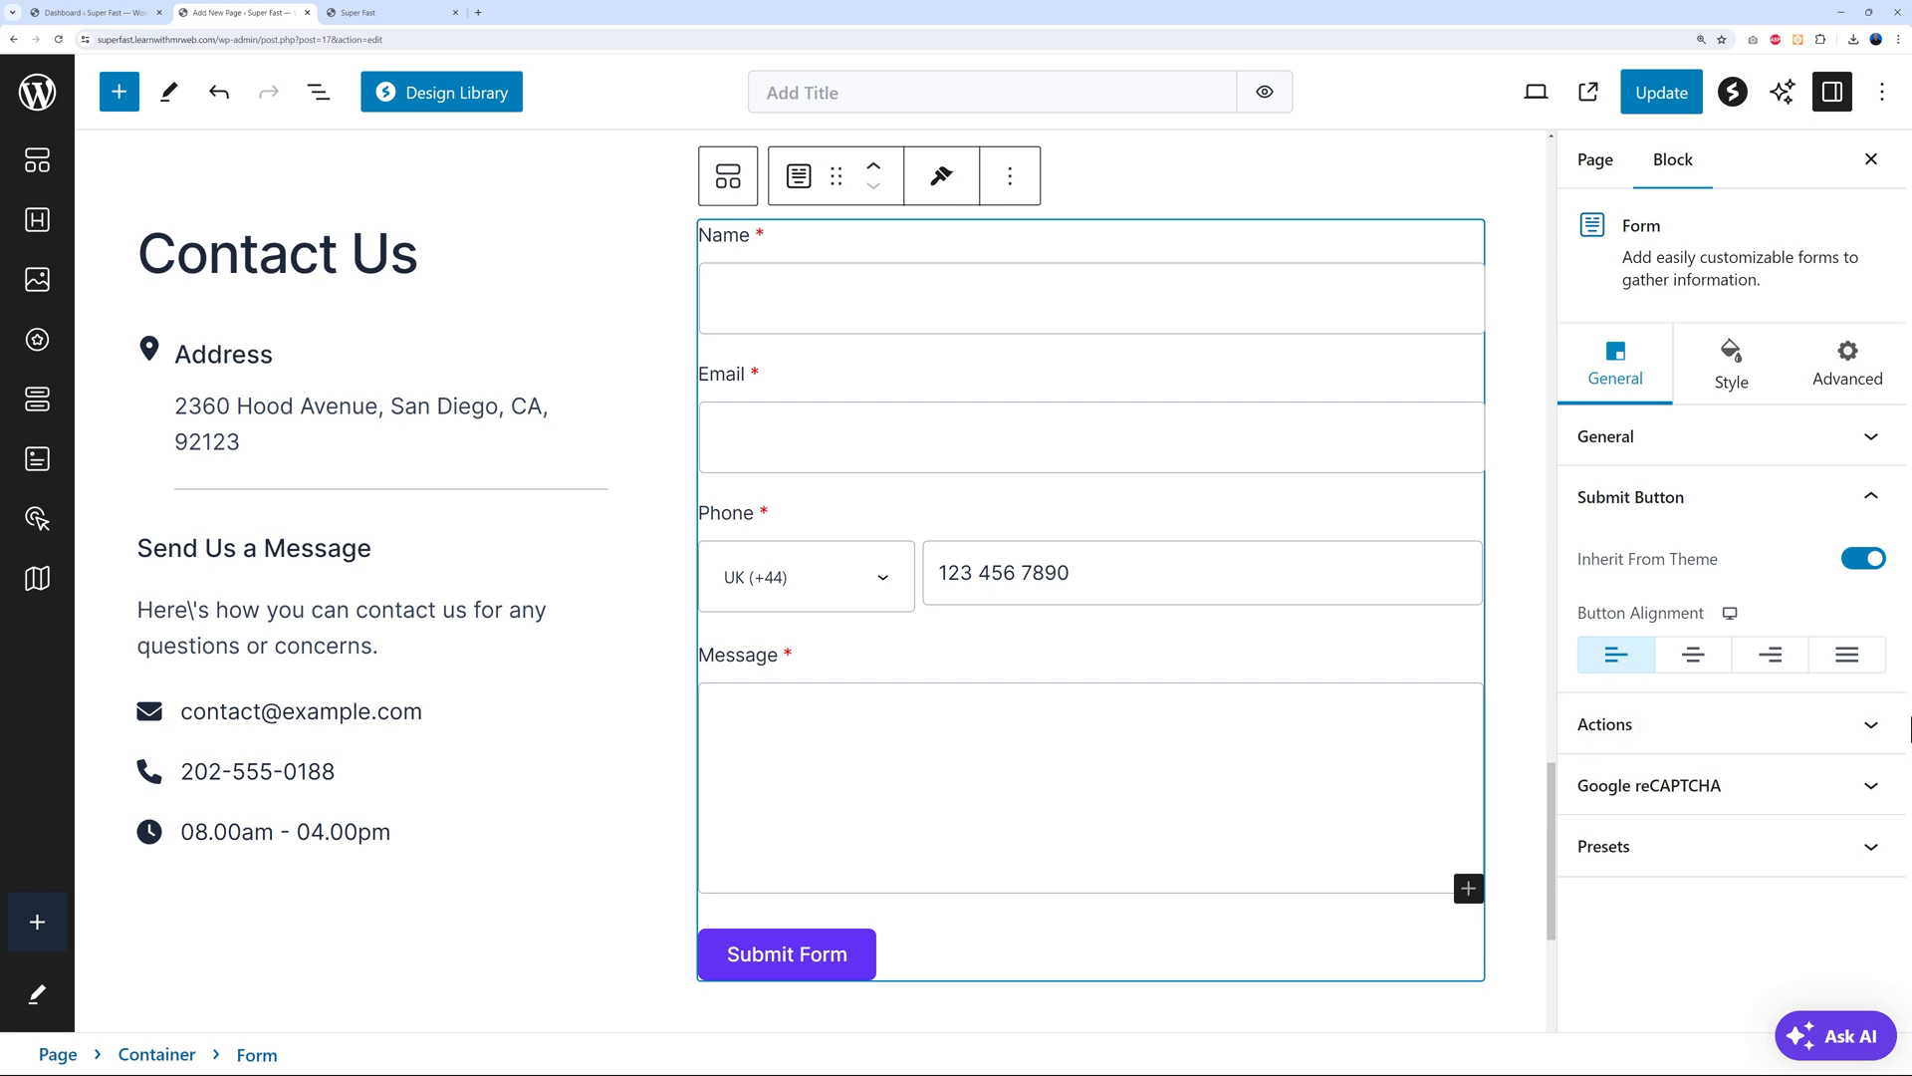
left_click(1871, 727)
Replace the Actions > To recipient with the new e-mail address and update the page
scroll(1793, 637, "down", 1)
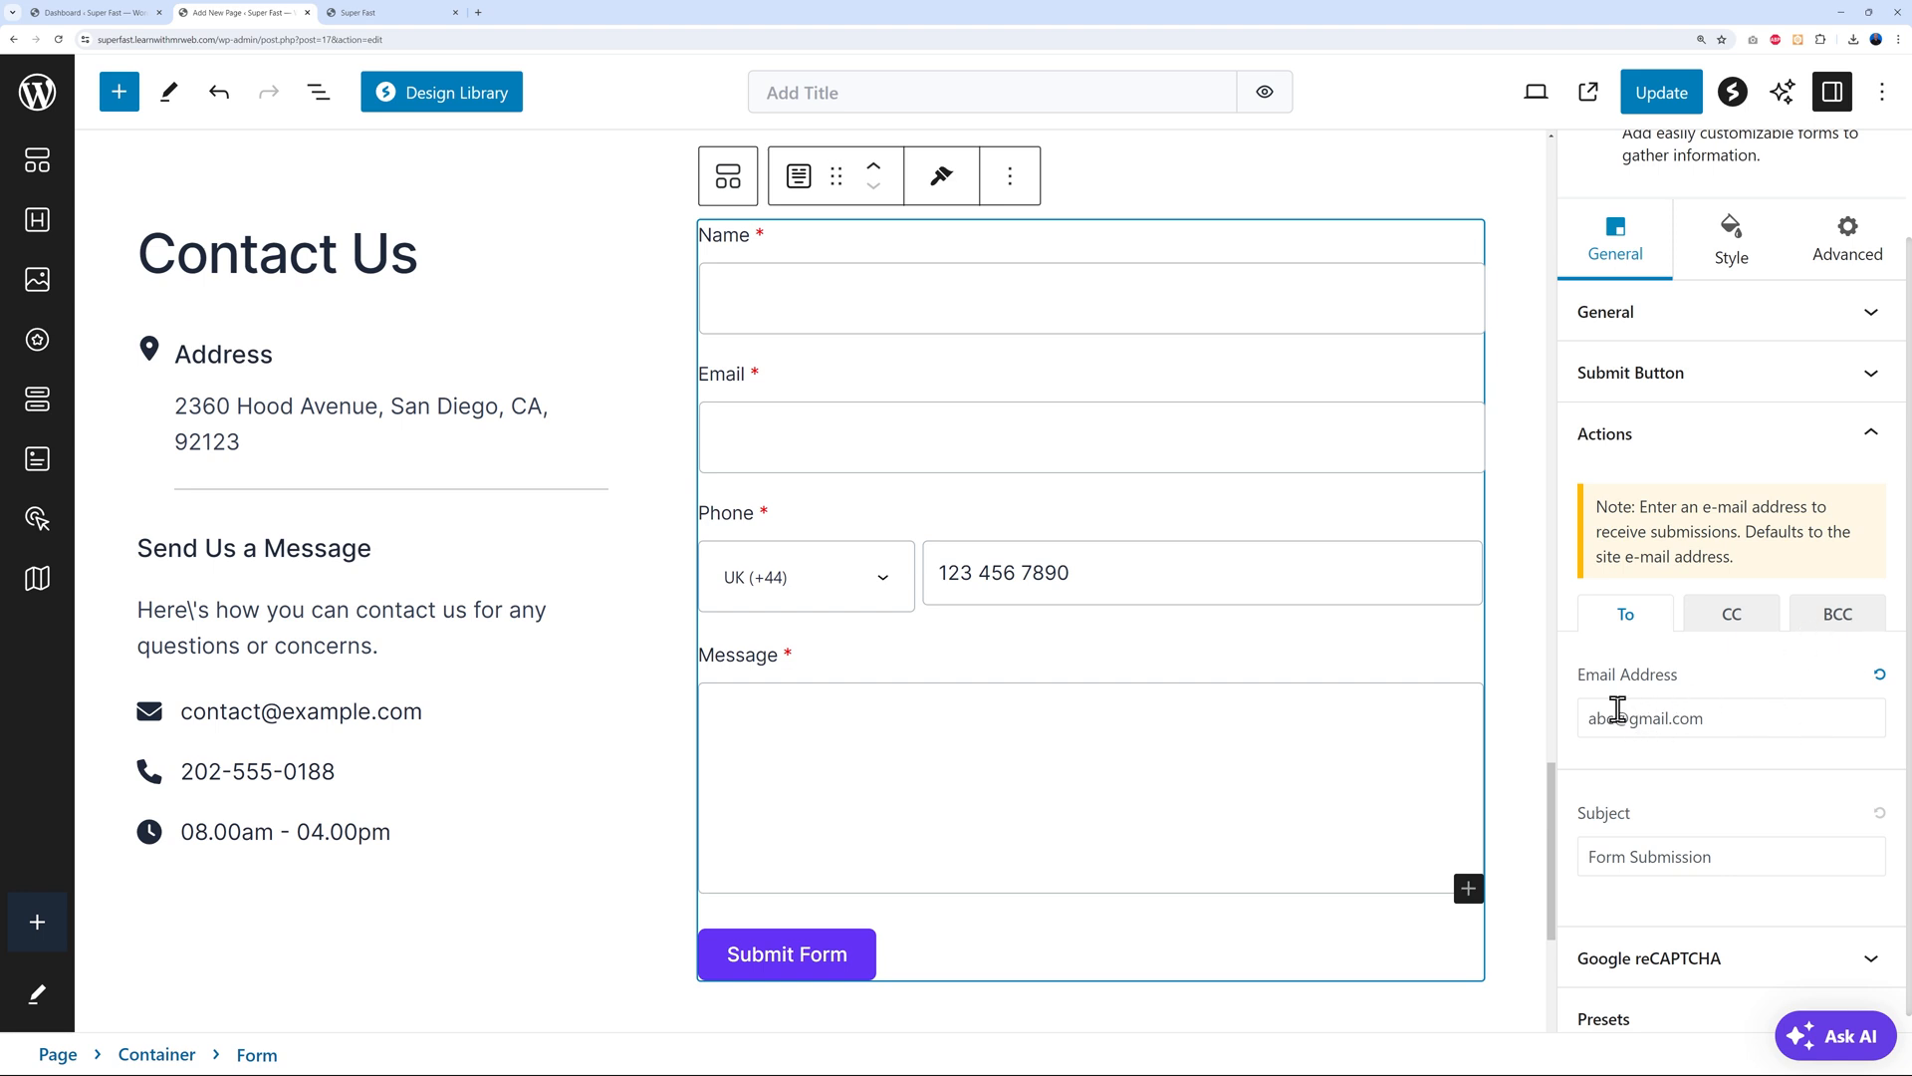
left_click_drag(1593, 721, 1734, 717)
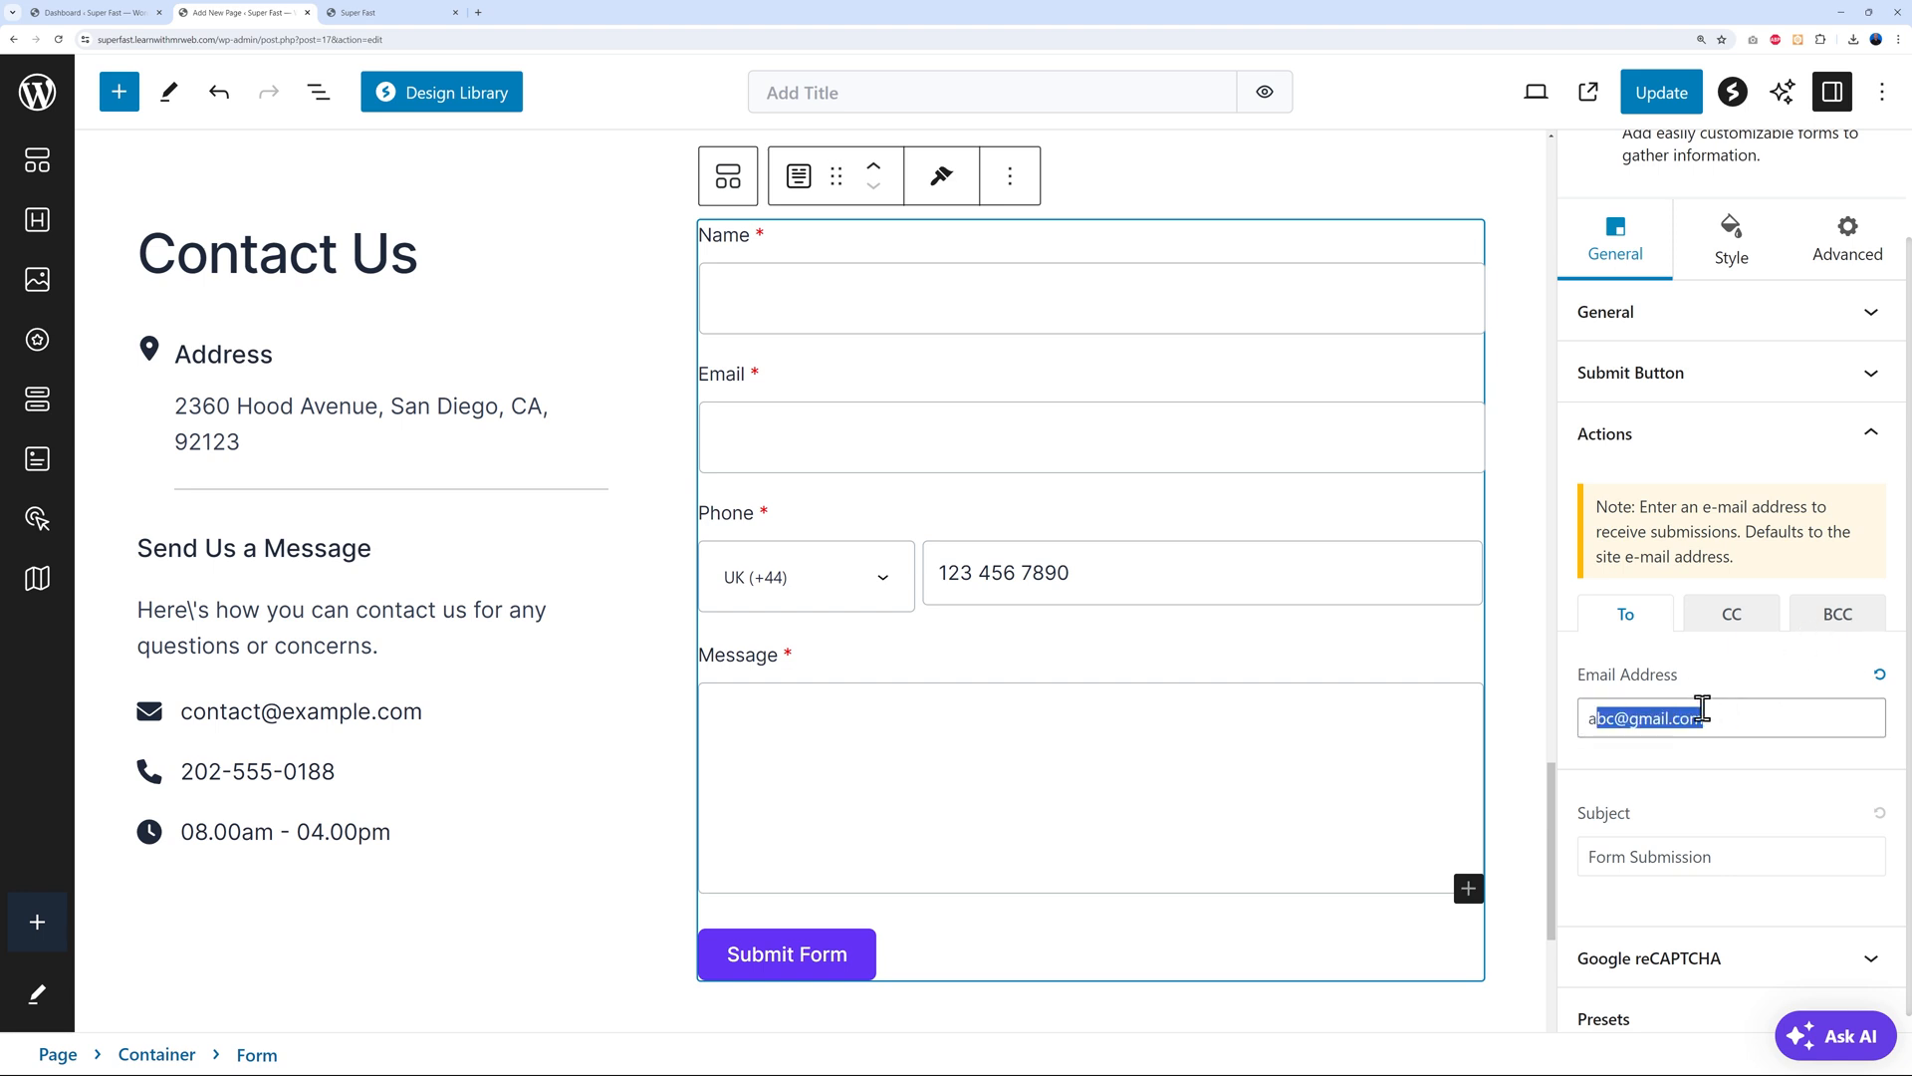
key("BackSpace")
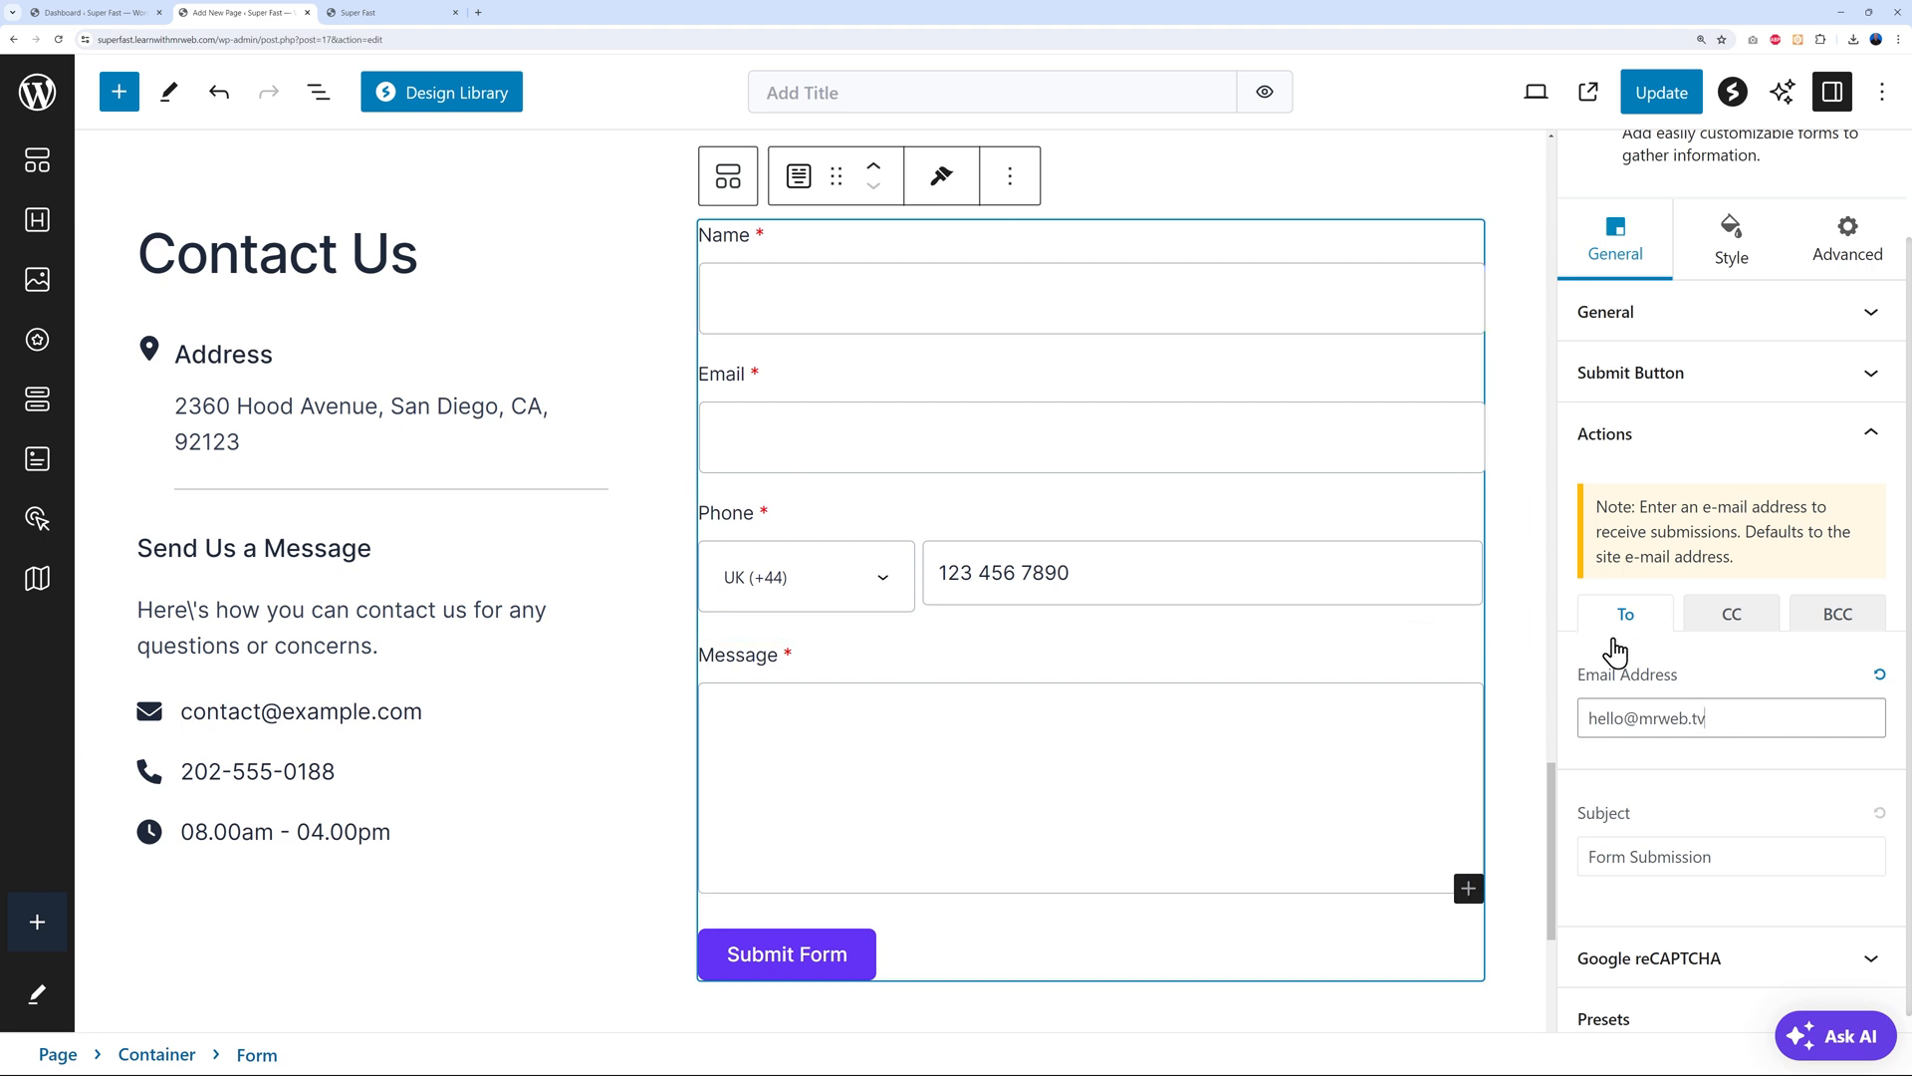
scroll(1804, 767, "down", 1)
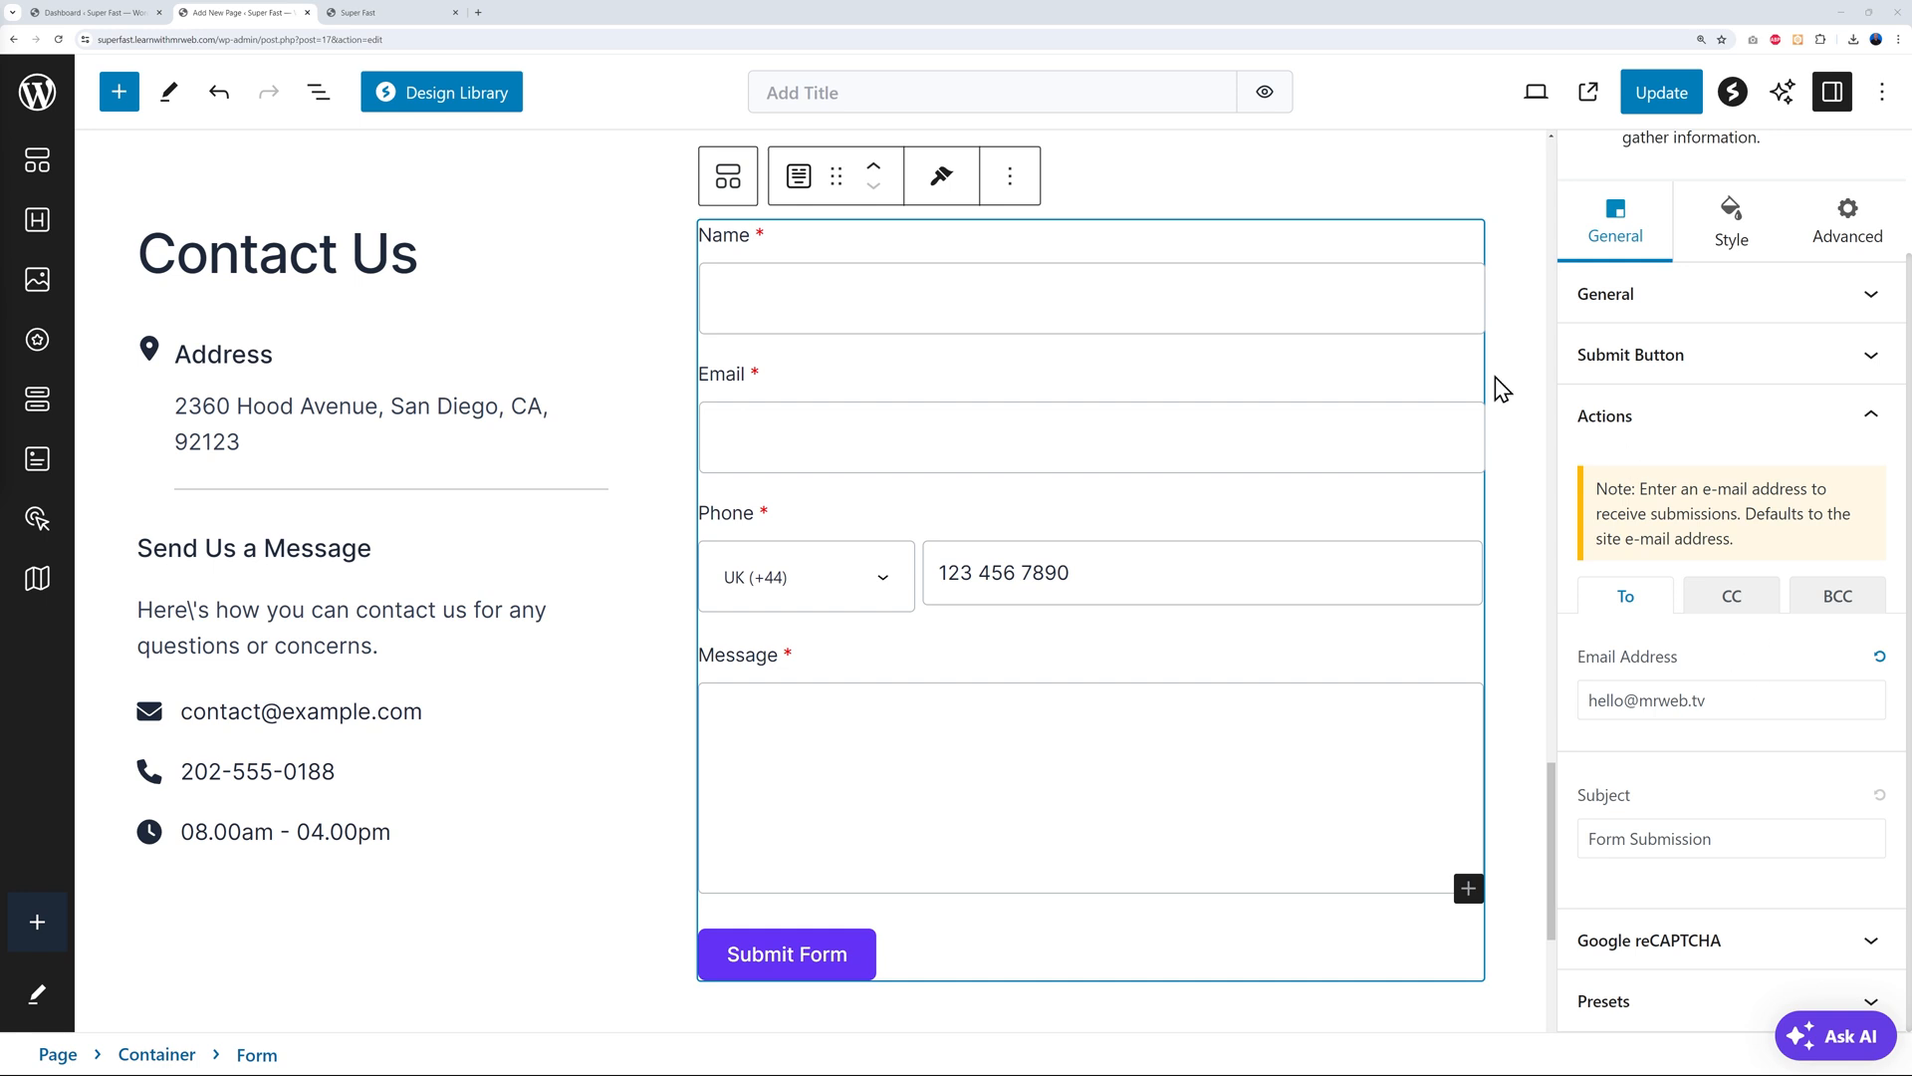
left_click(1653, 90)
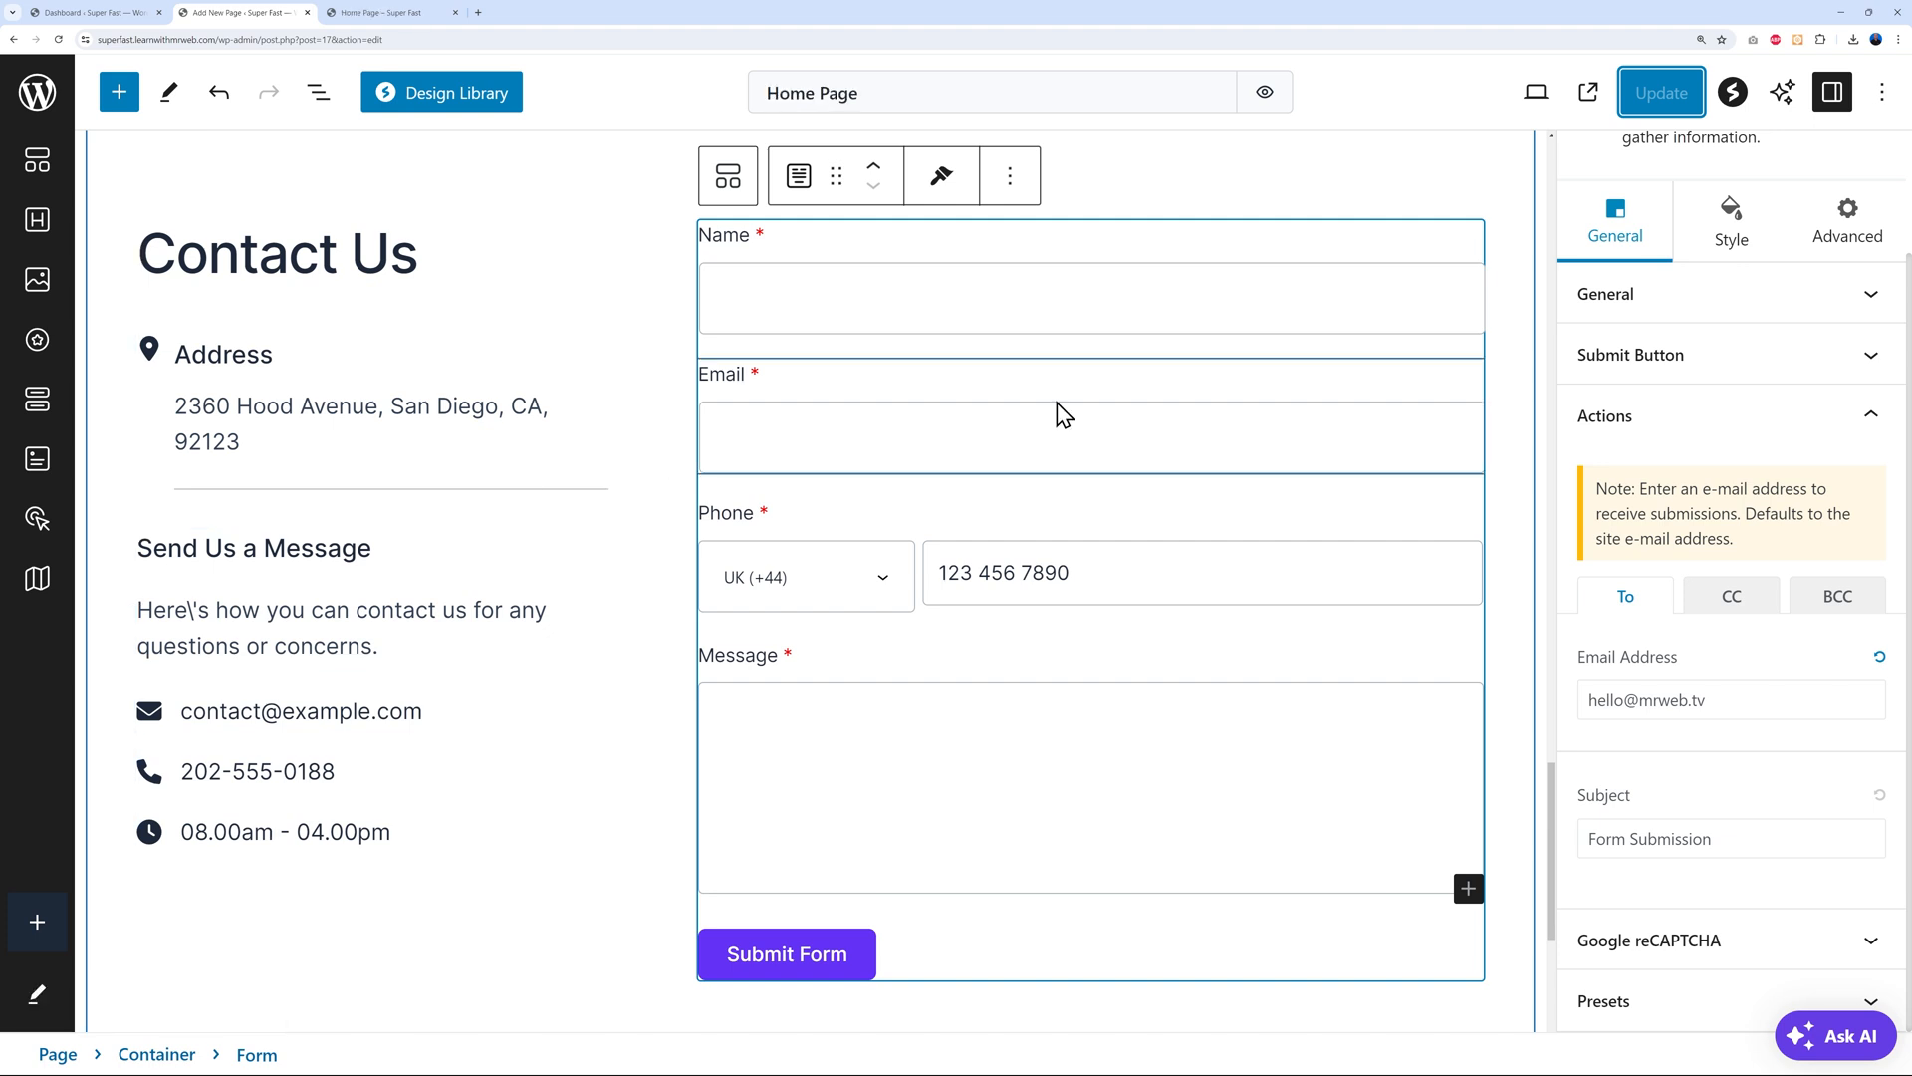
Check the live form's Phone country-code list, then go to the admin Pages list
left_click(360, 14)
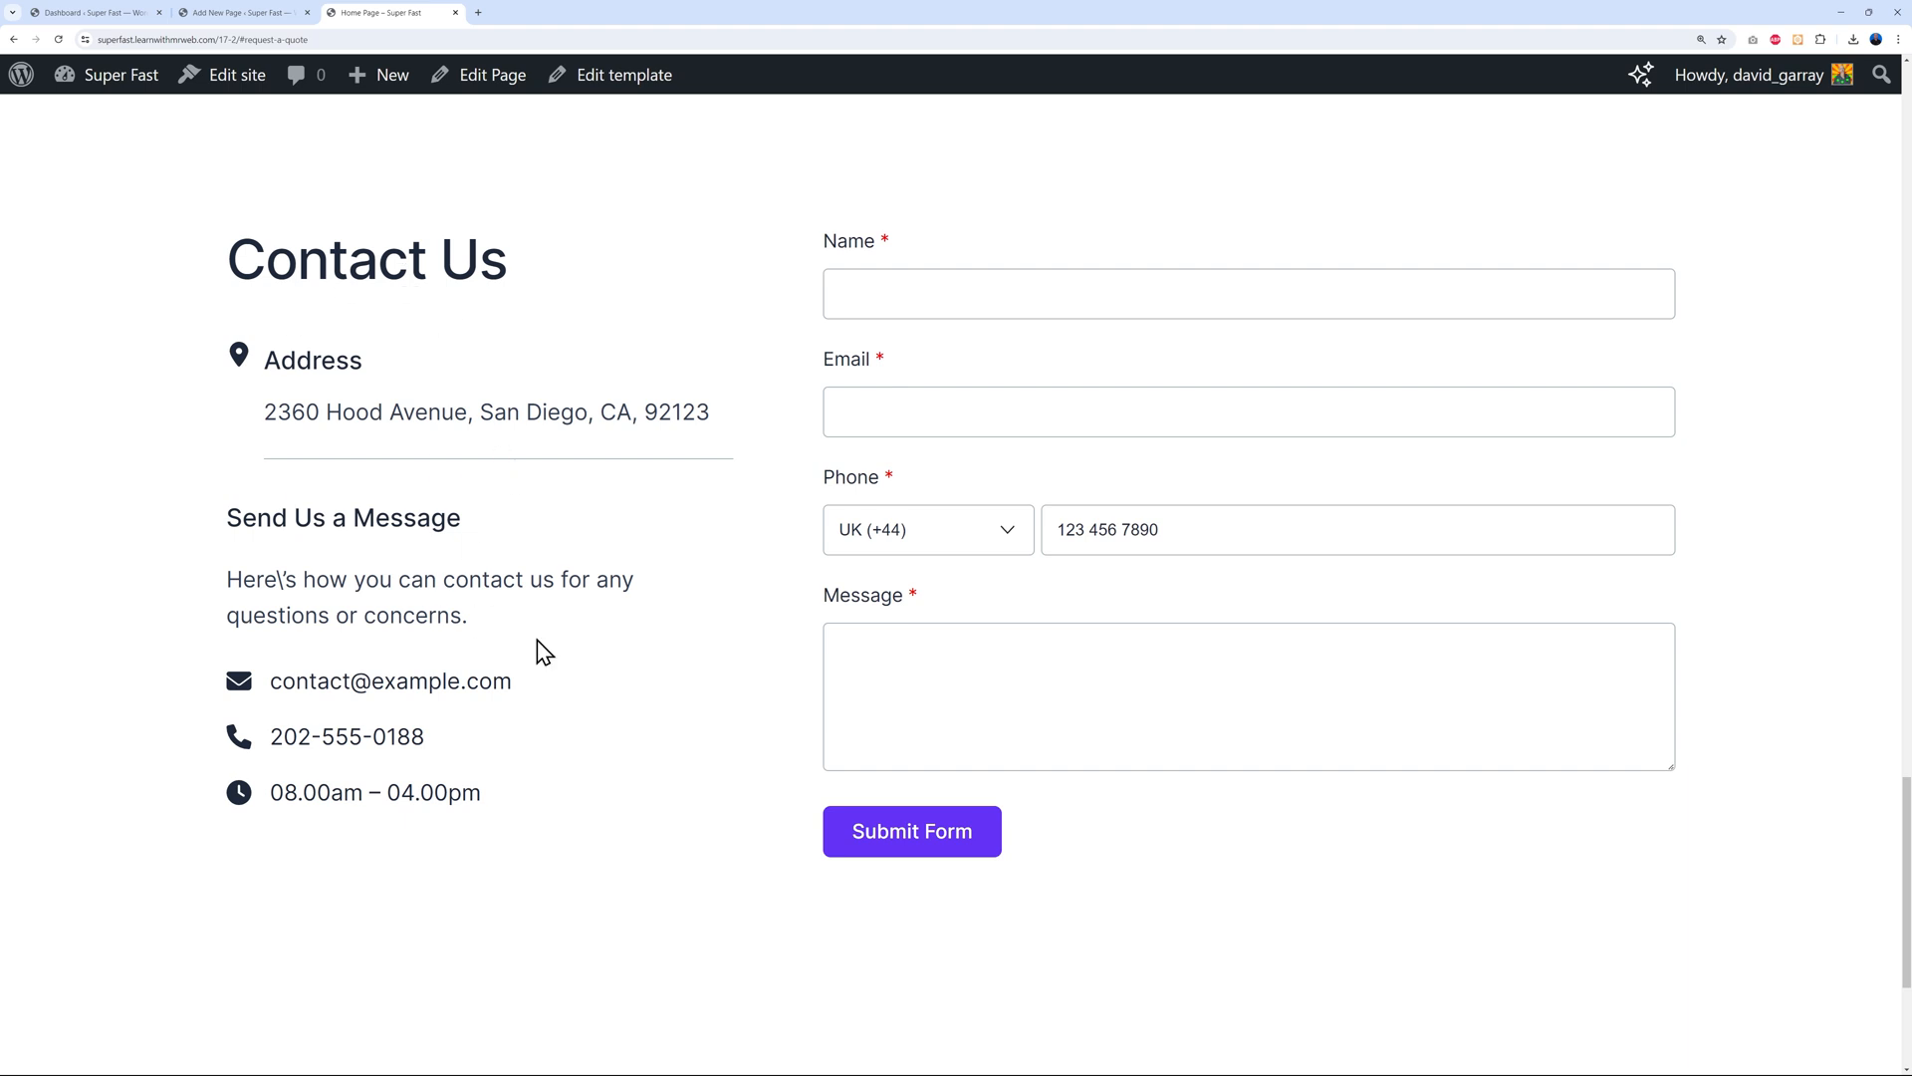
left_click(1007, 538)
left_click(1007, 538)
left_click(256, 14)
left_click(40, 90)
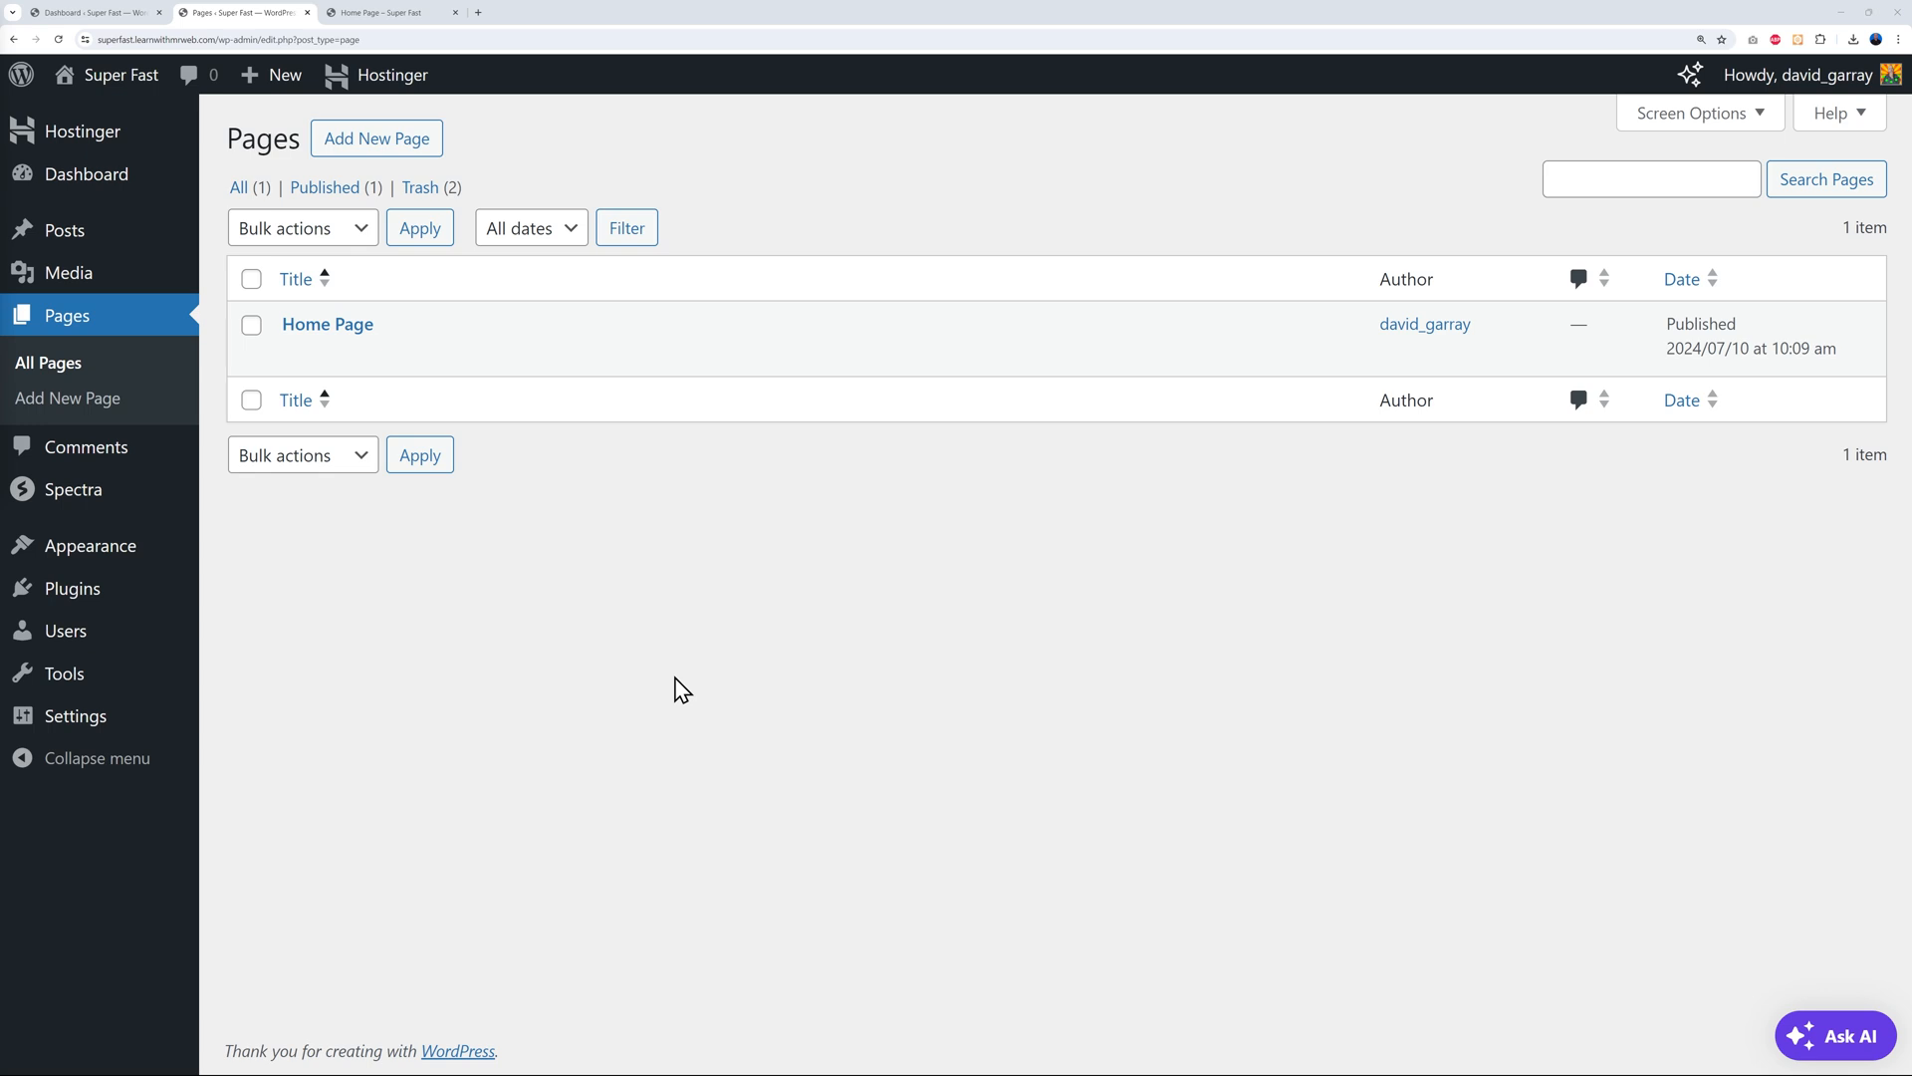
Create a new page titled 'About Us' and publish it
left_click(400, 160)
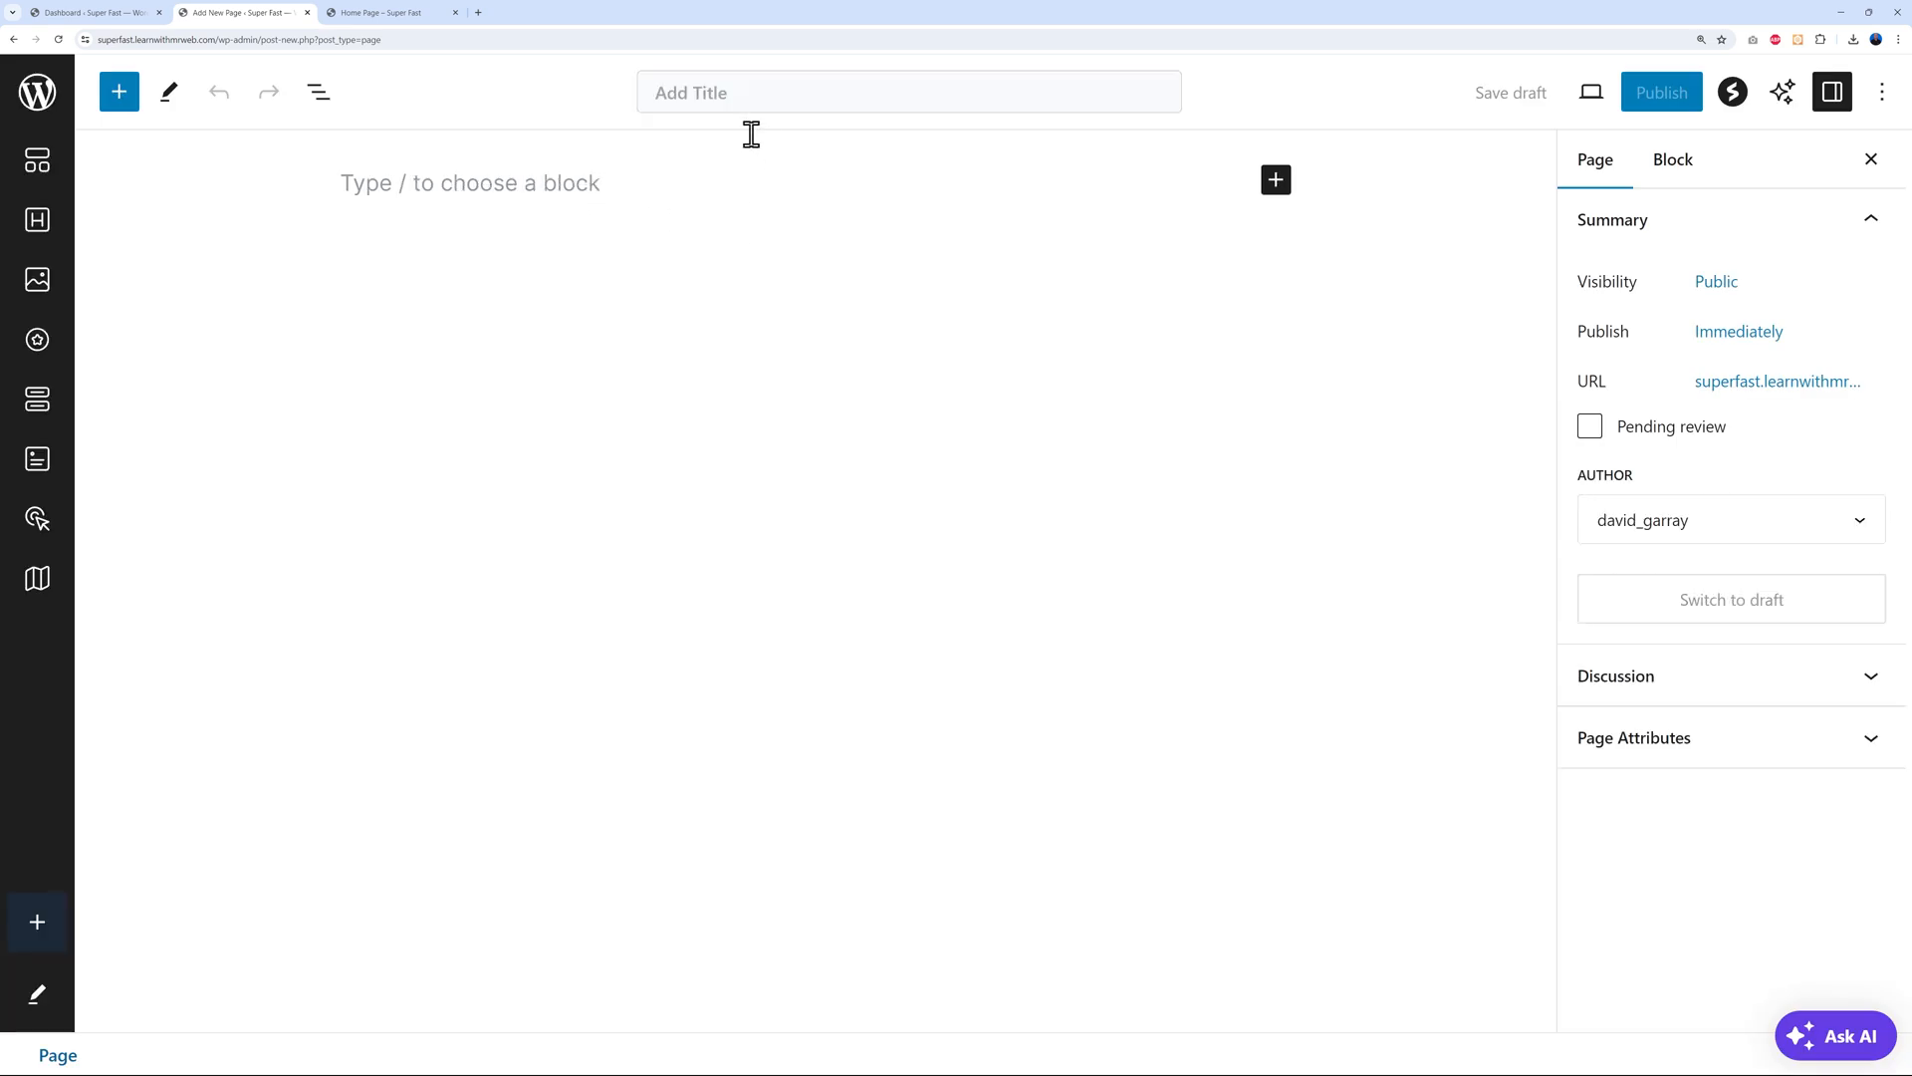
type("About")
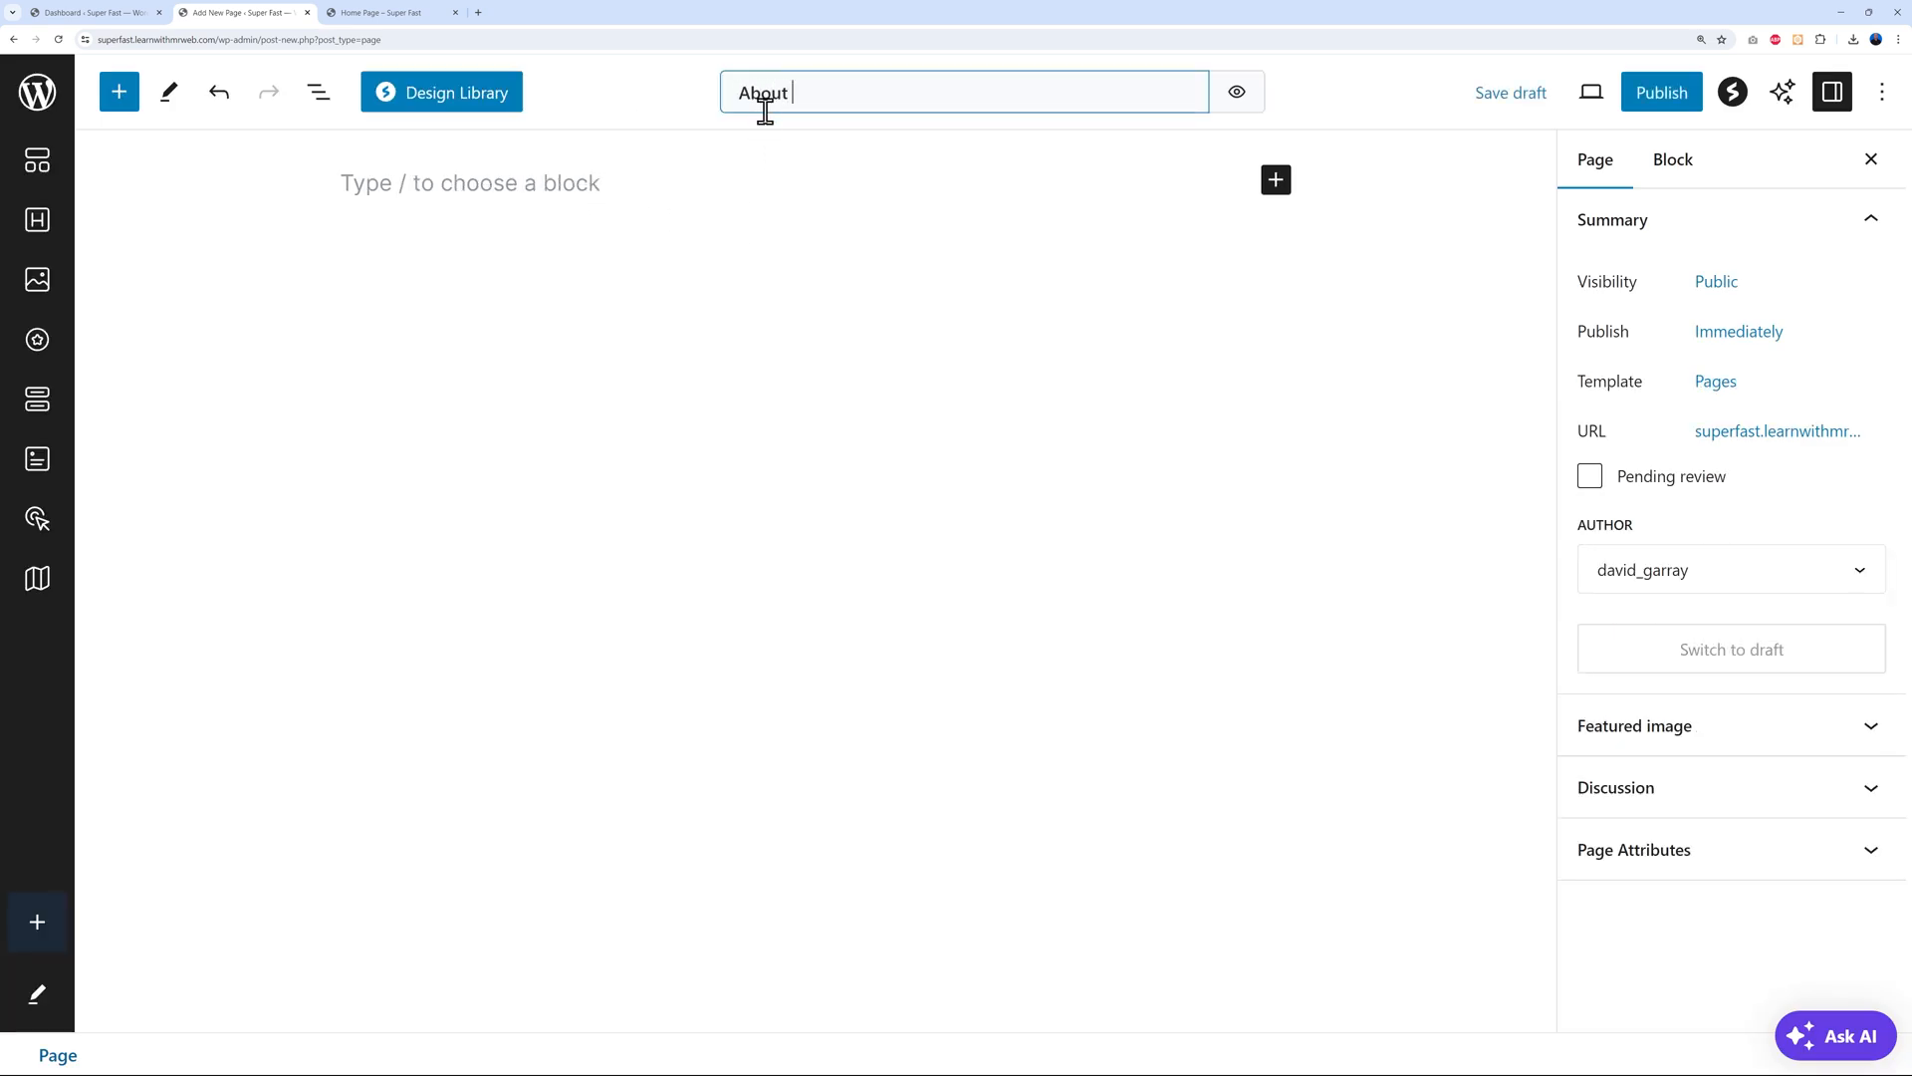
left_click(1643, 99)
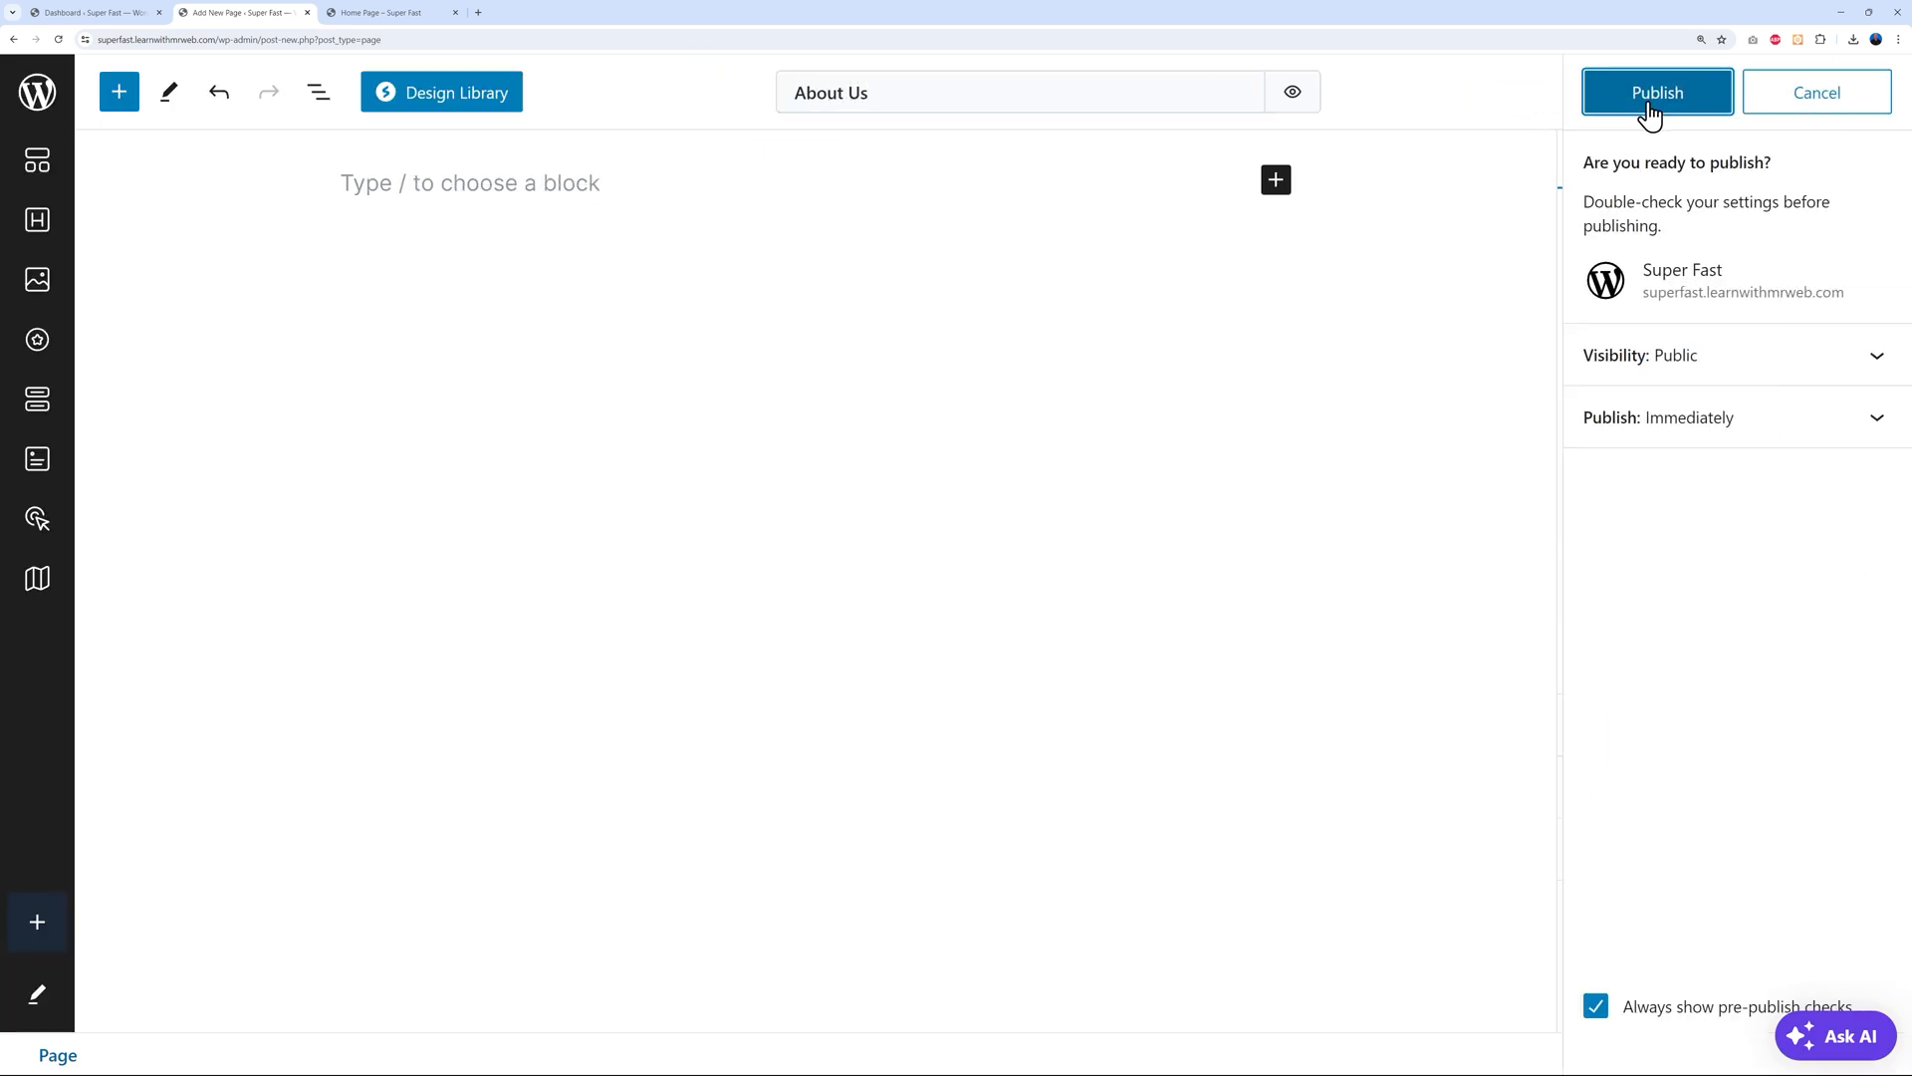
left_click(1654, 105)
left_click(1867, 92)
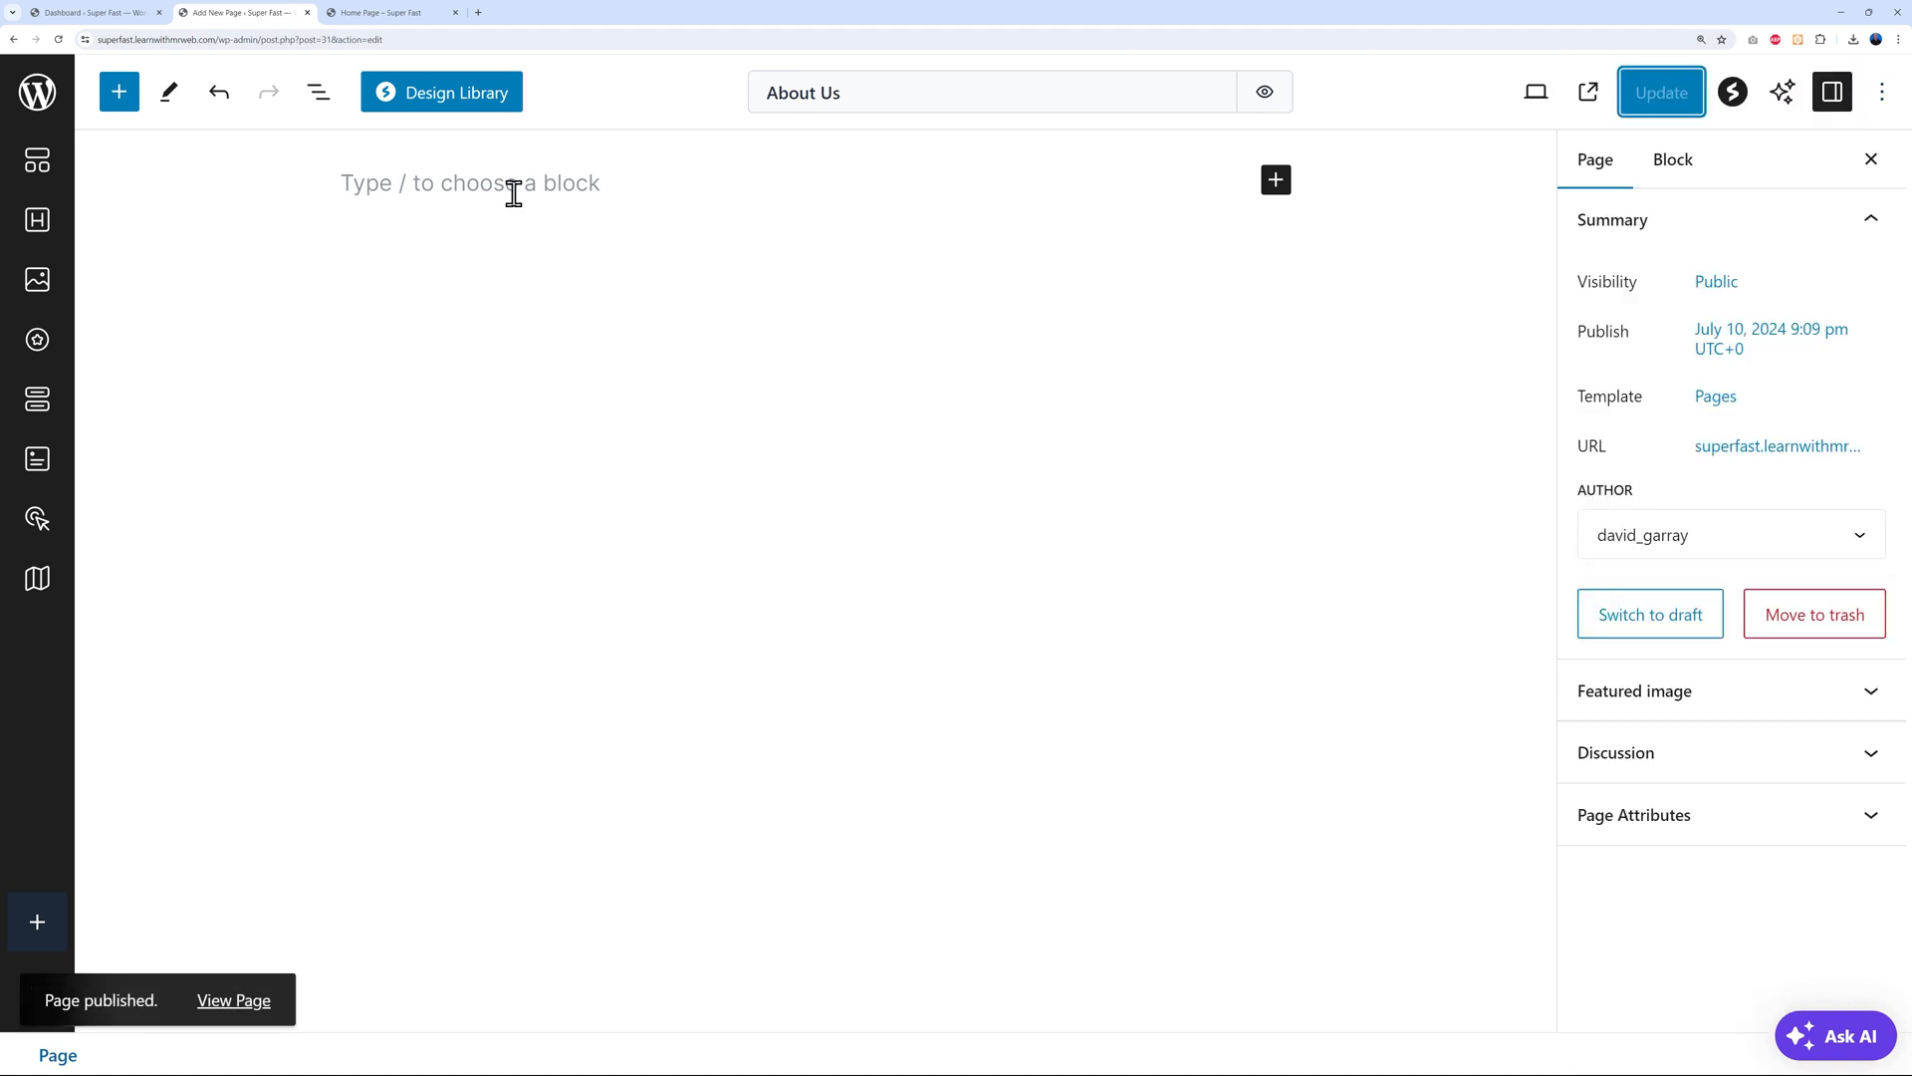
Insert the Spectra About Us page layout 'Our Inspiring Journey' and update the page
left_click(450, 100)
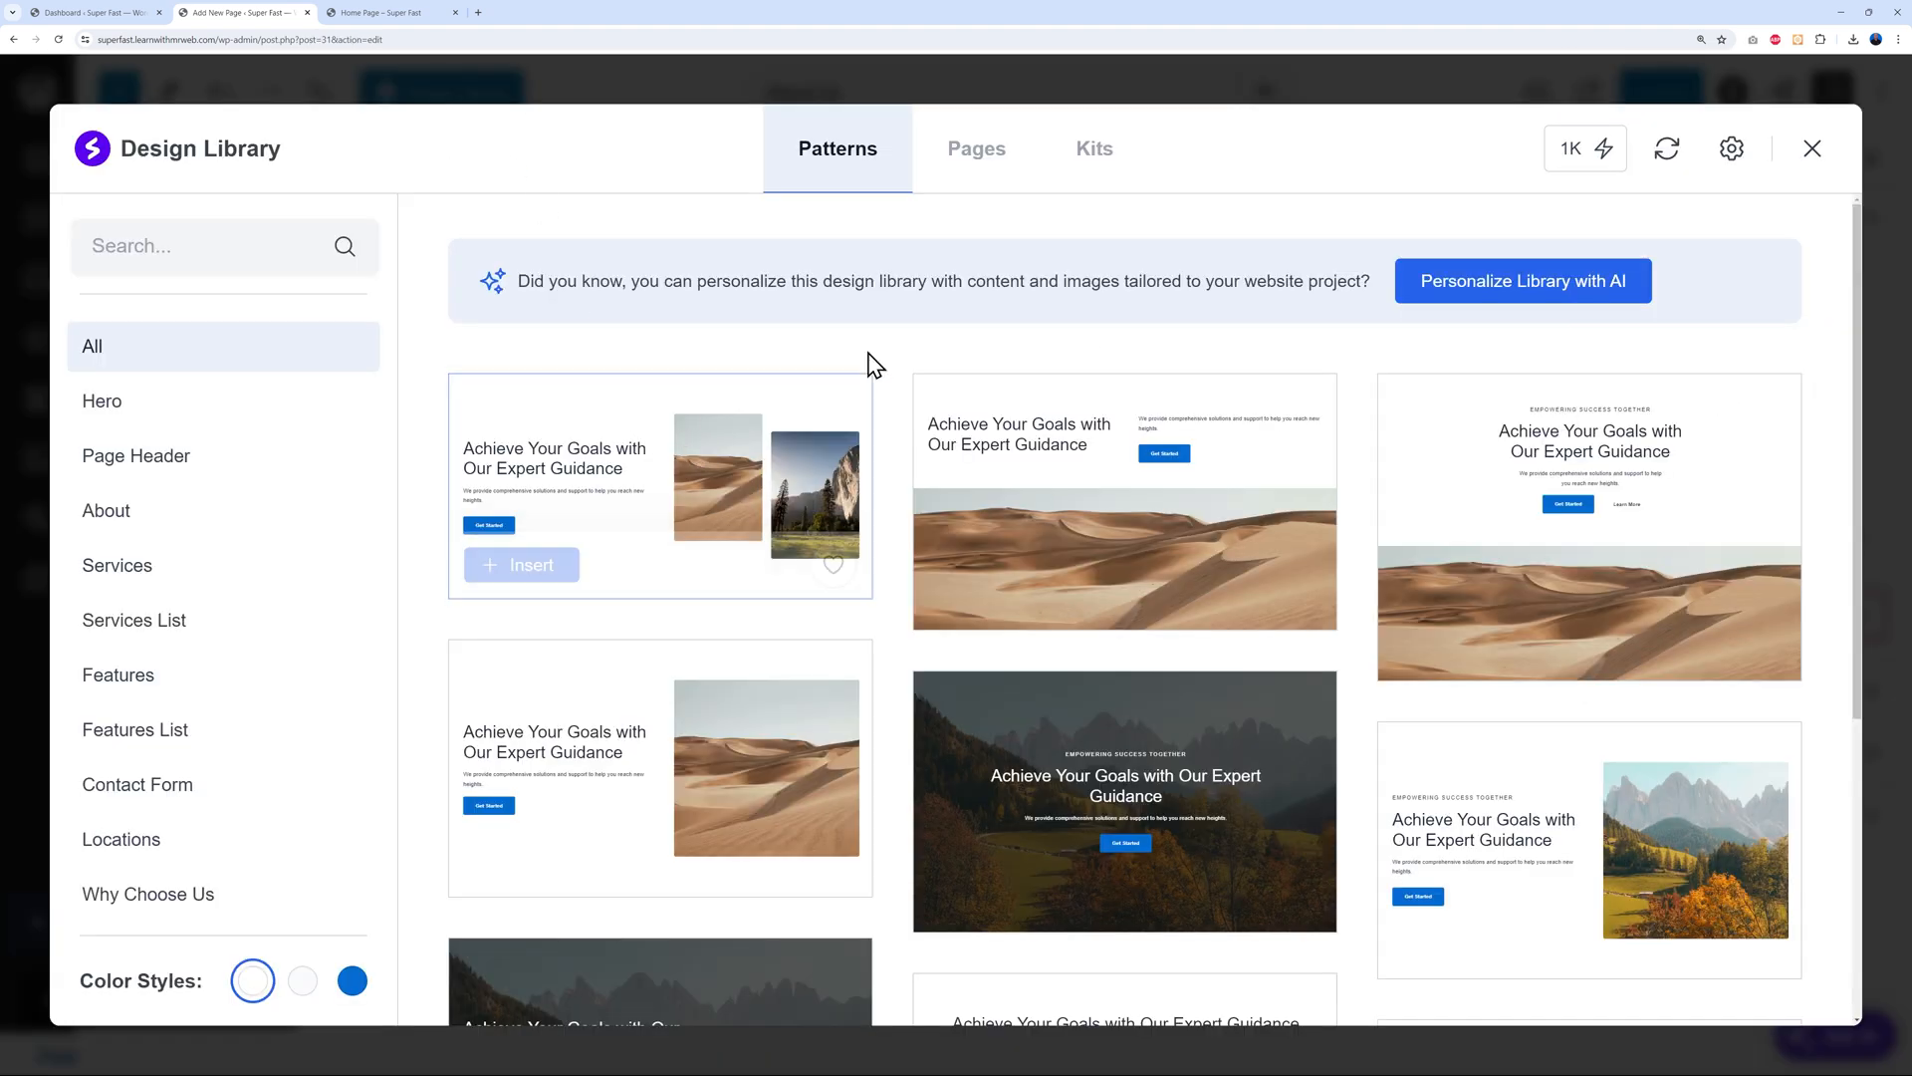
left_click(975, 169)
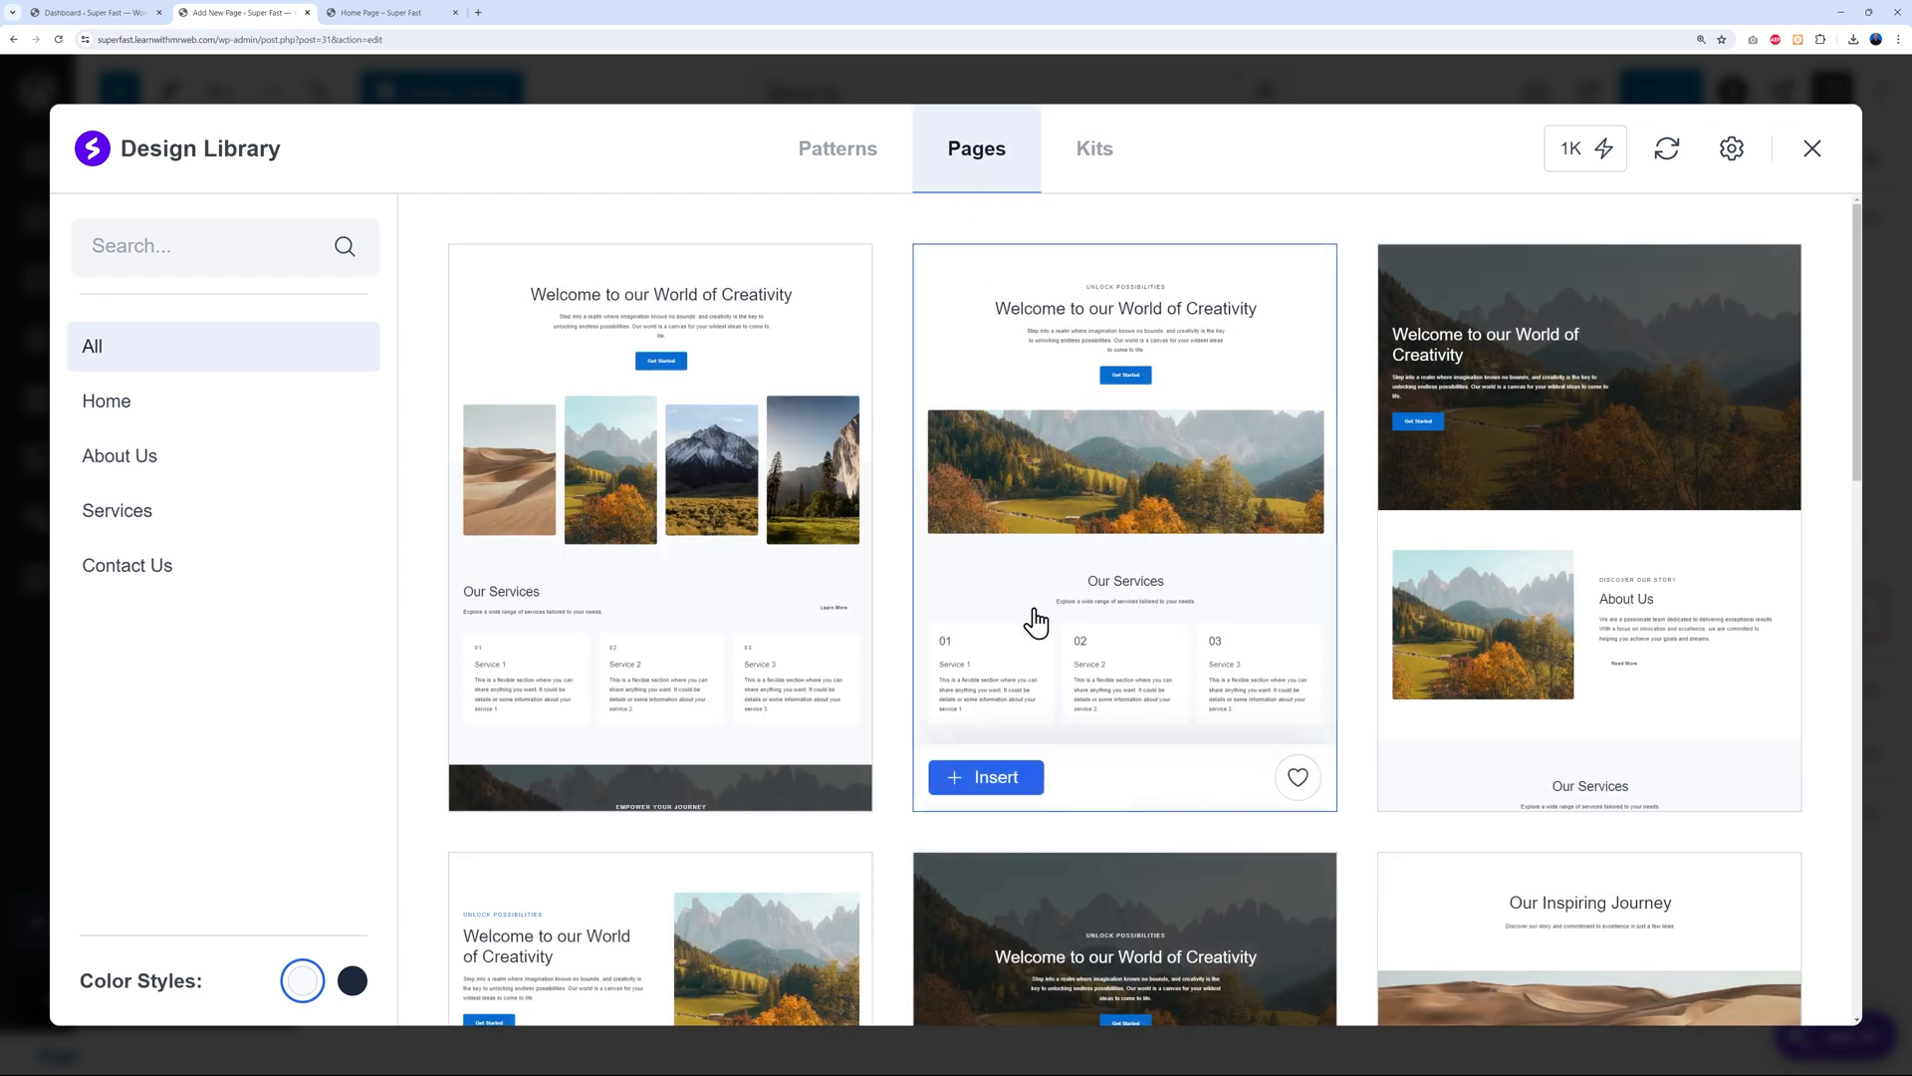
left_click(139, 463)
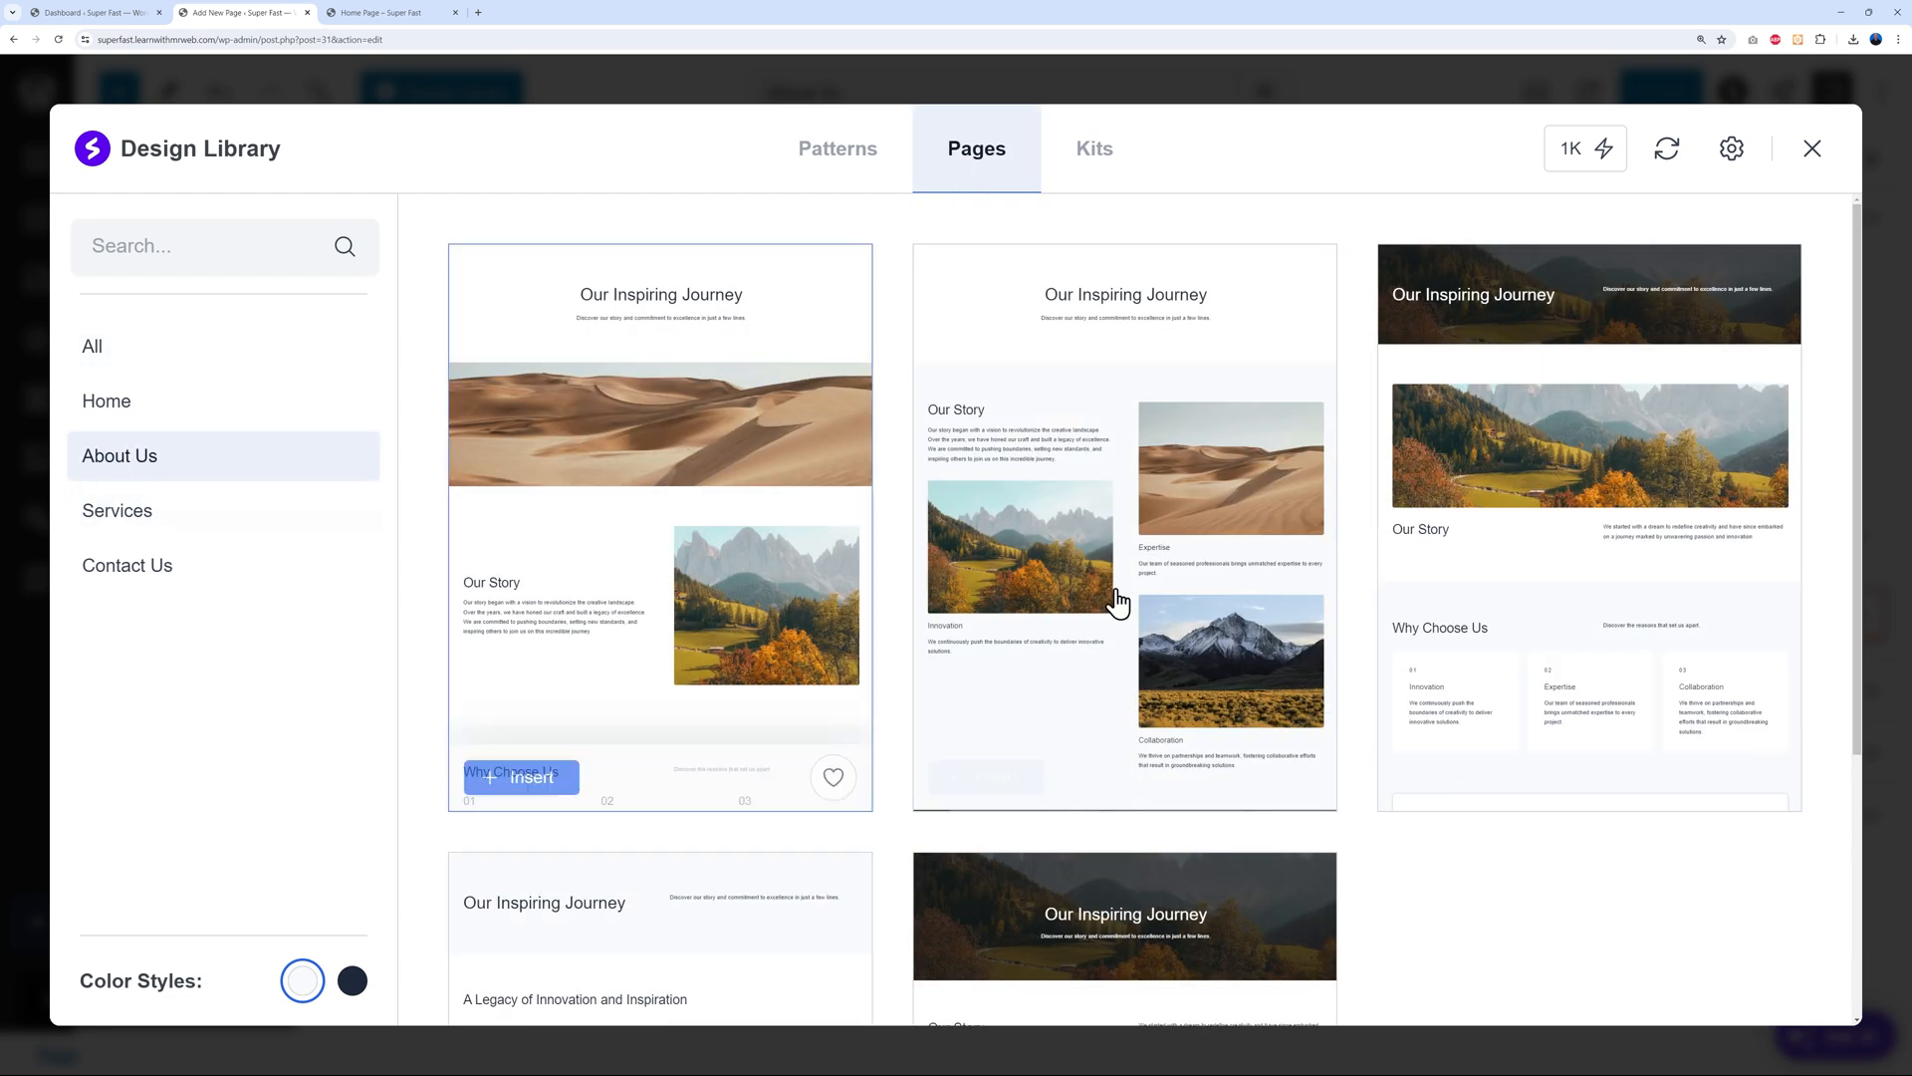
scroll(1635, 719, "down", 4)
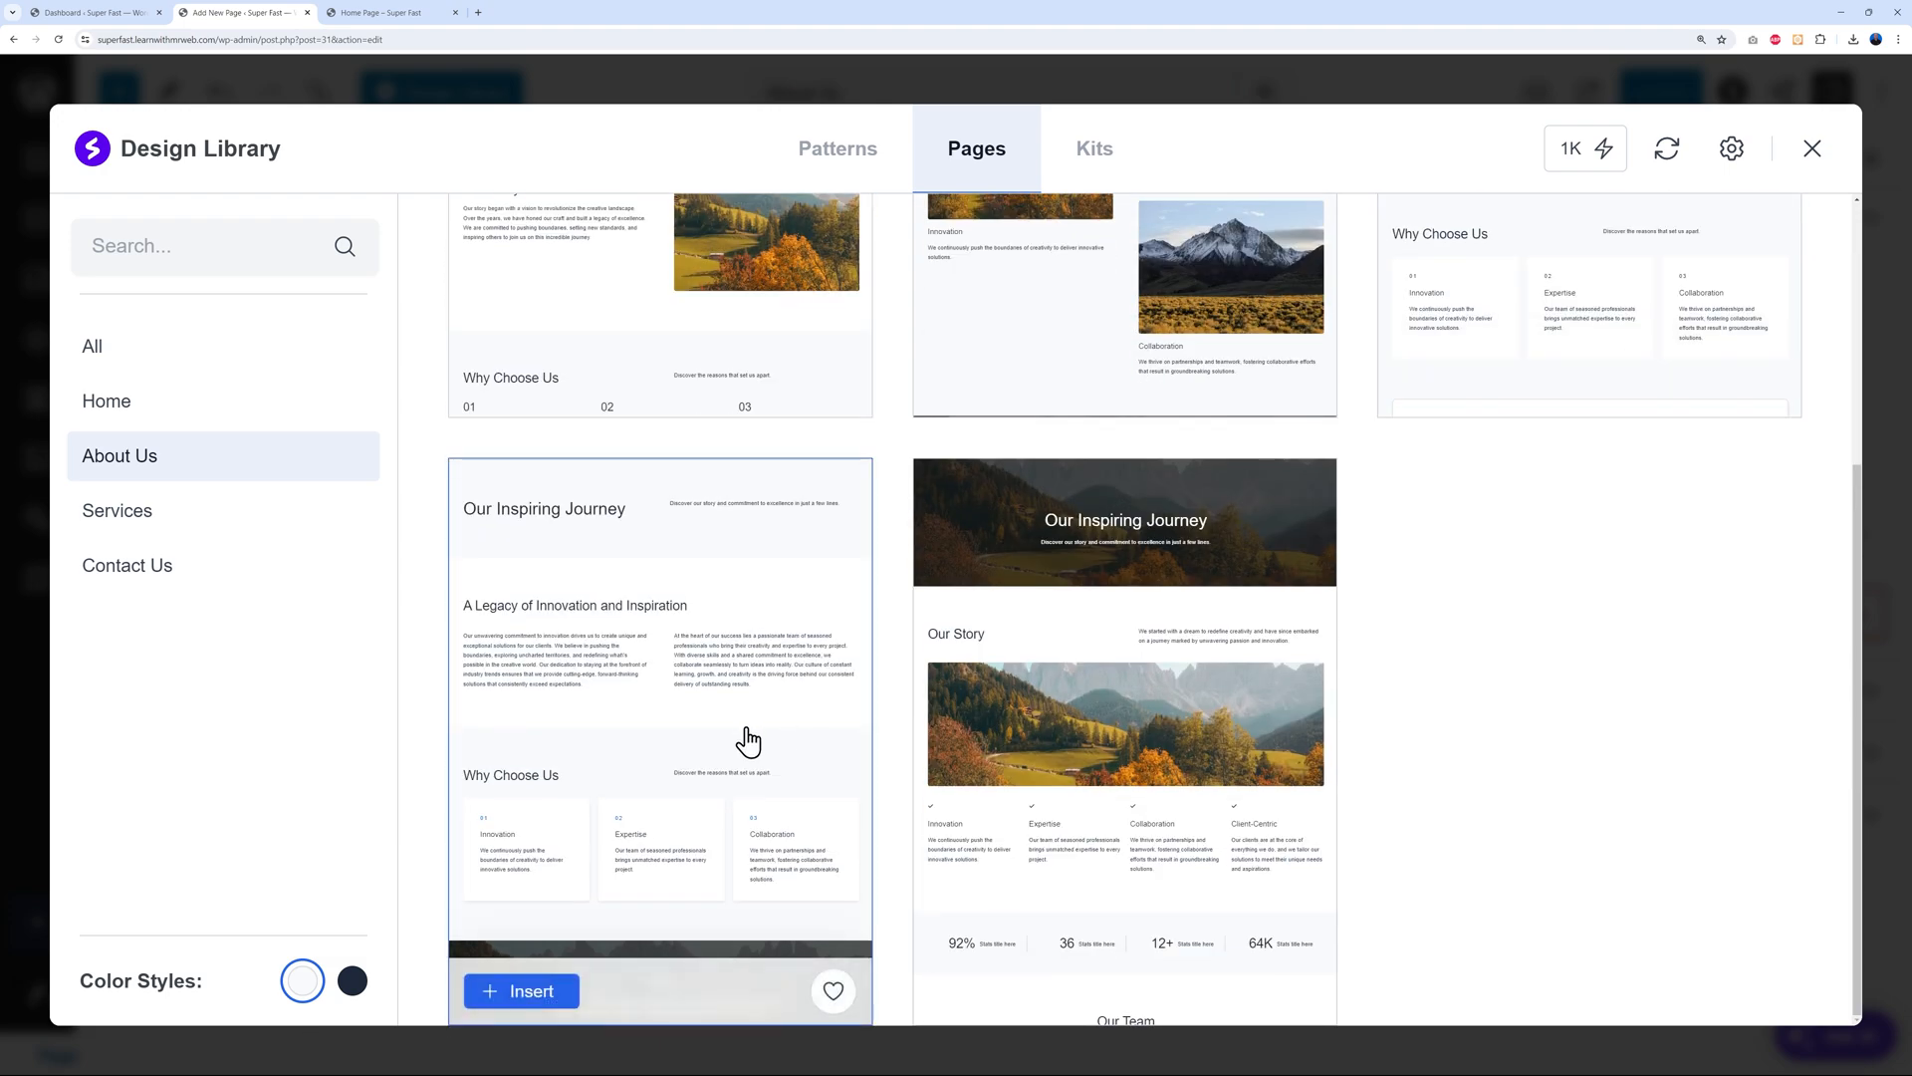
left_click(546, 999)
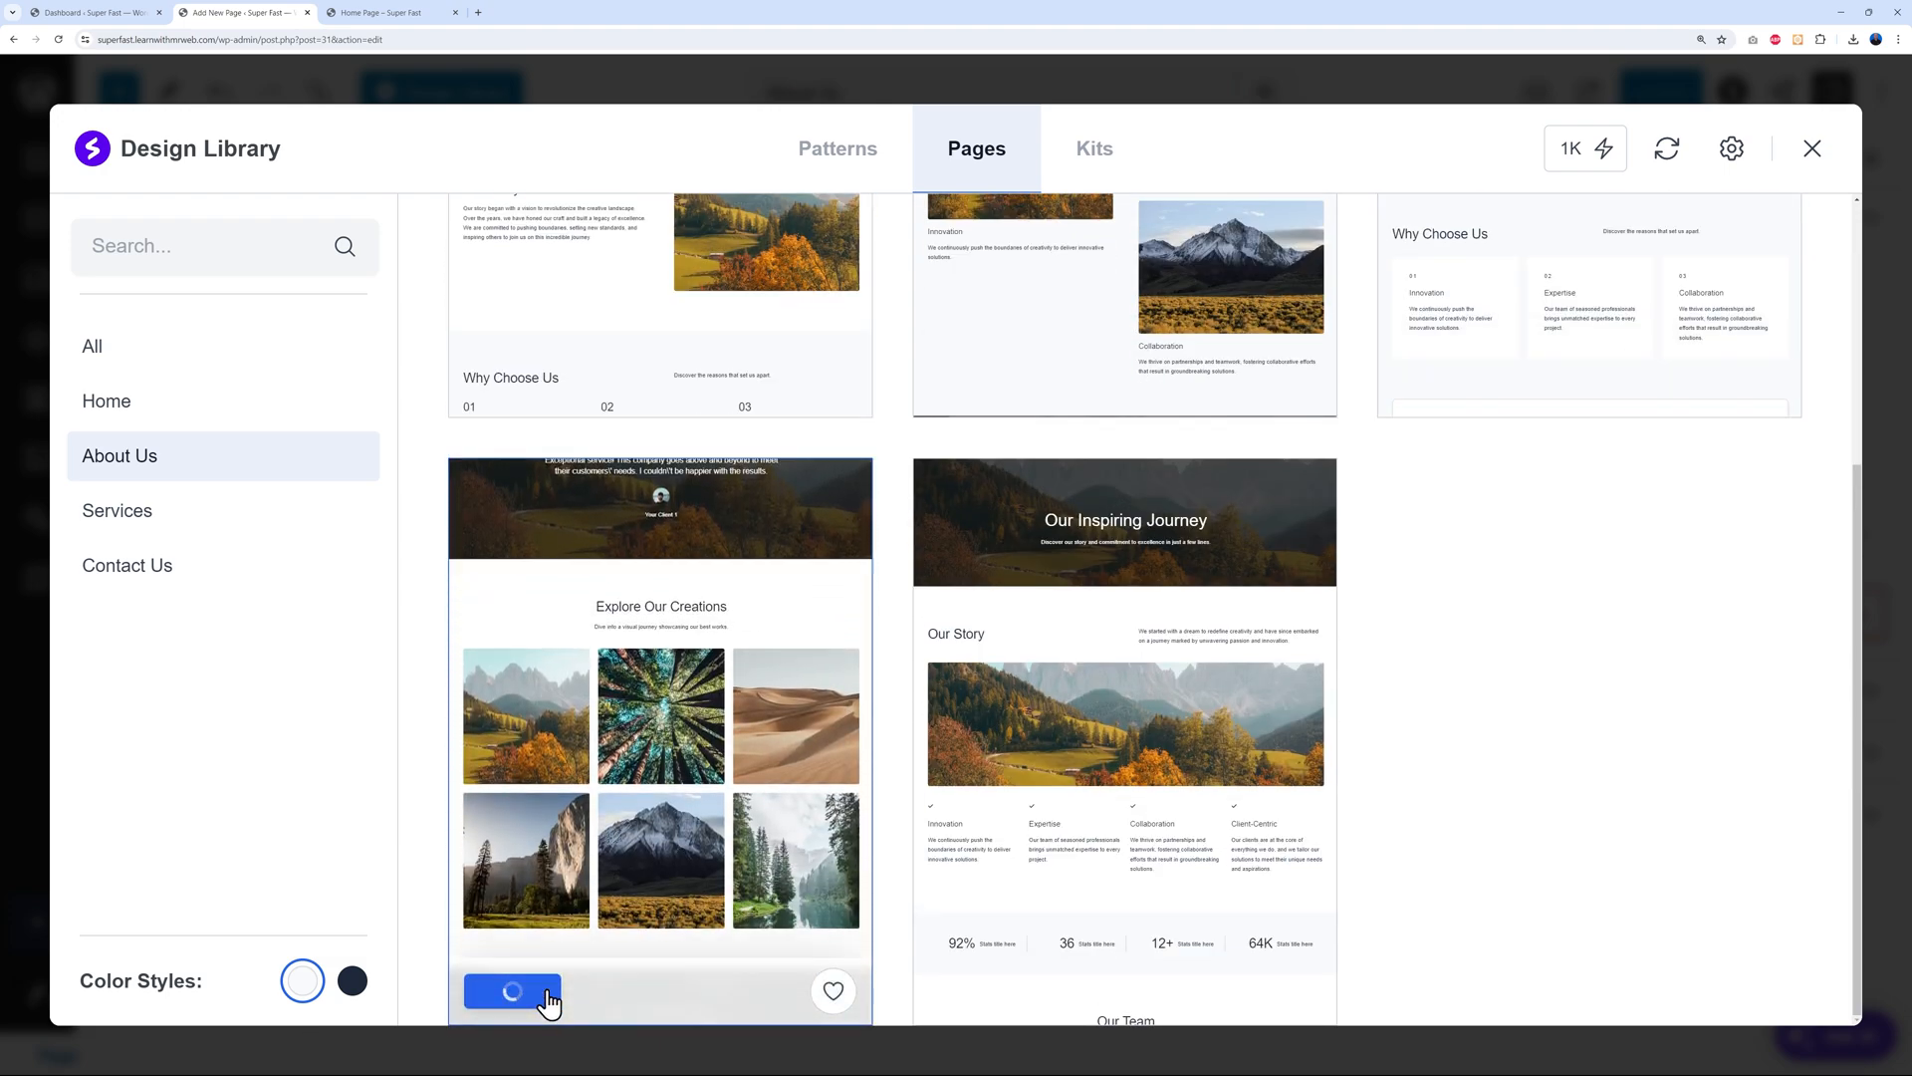
scroll(1199, 585, "down", 12)
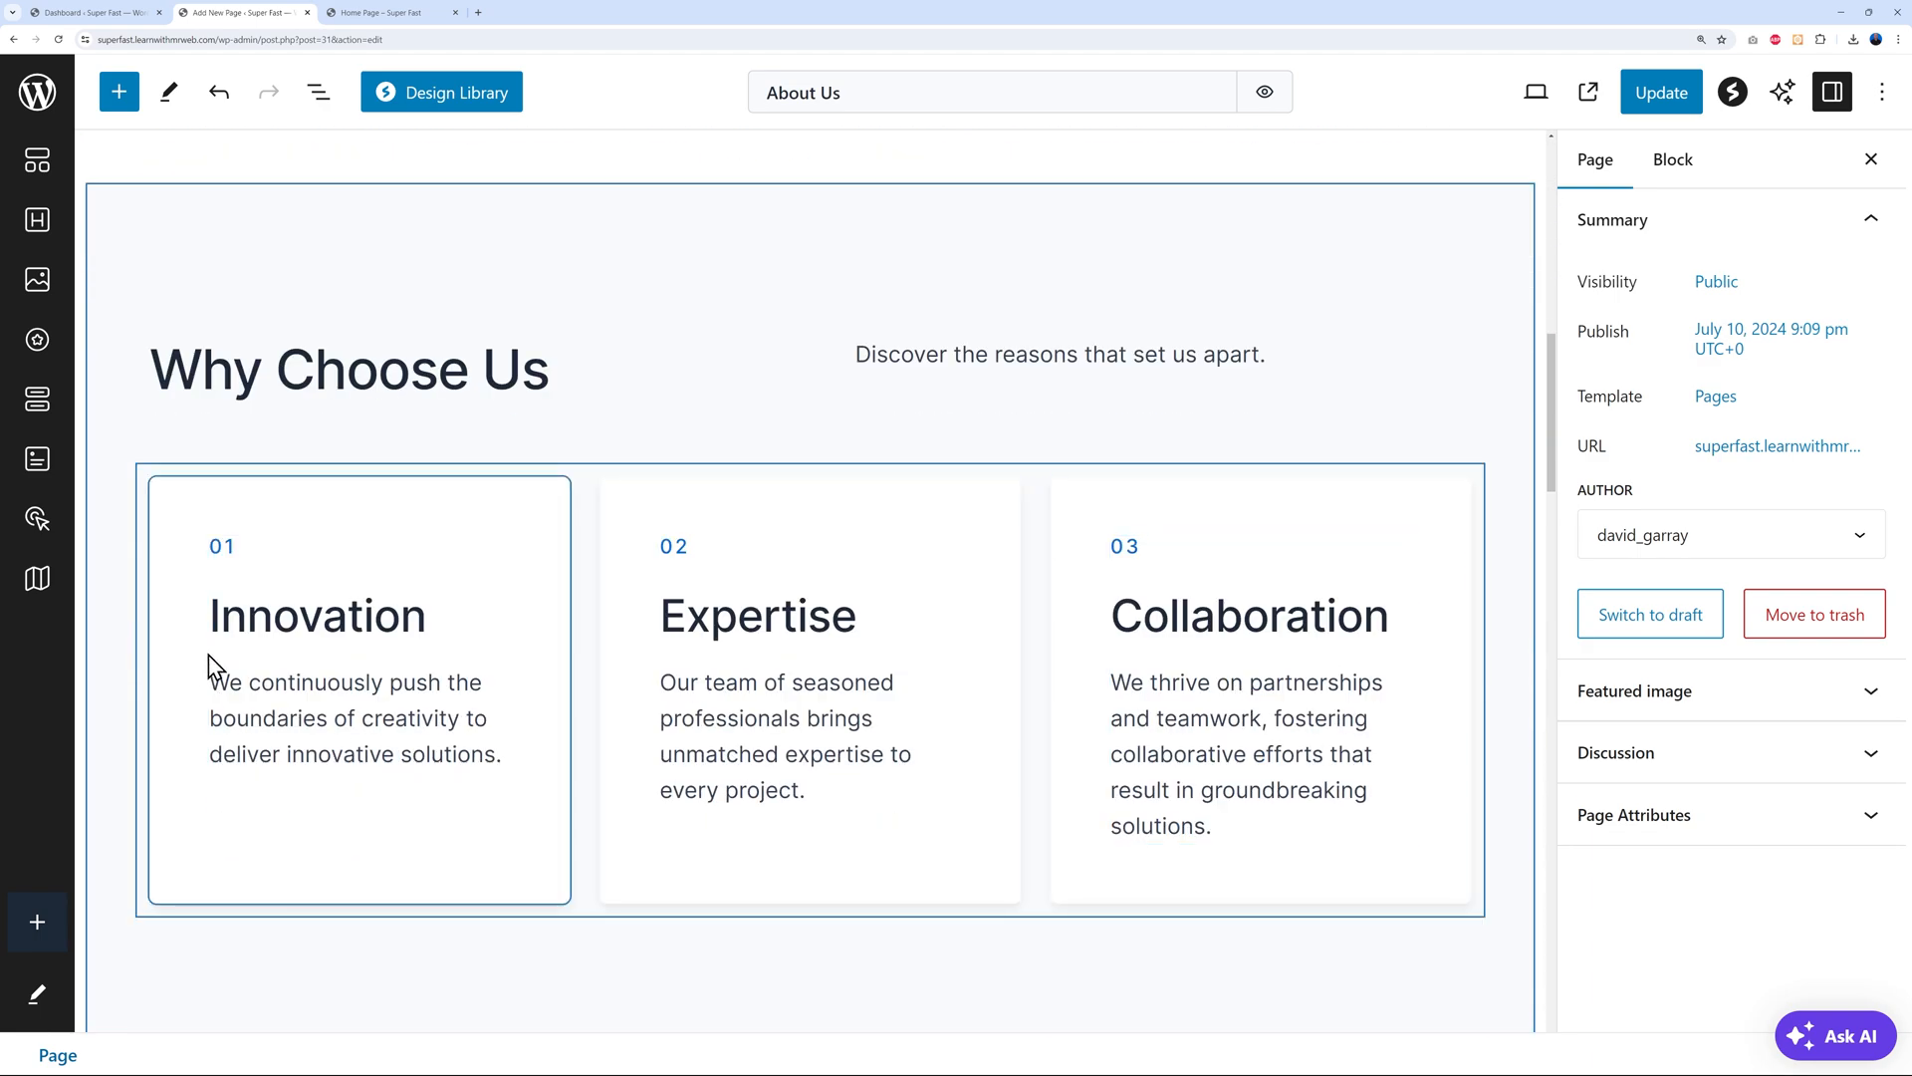
scroll(743, 837, "down", 5)
scroll(1106, 828, "down", 10)
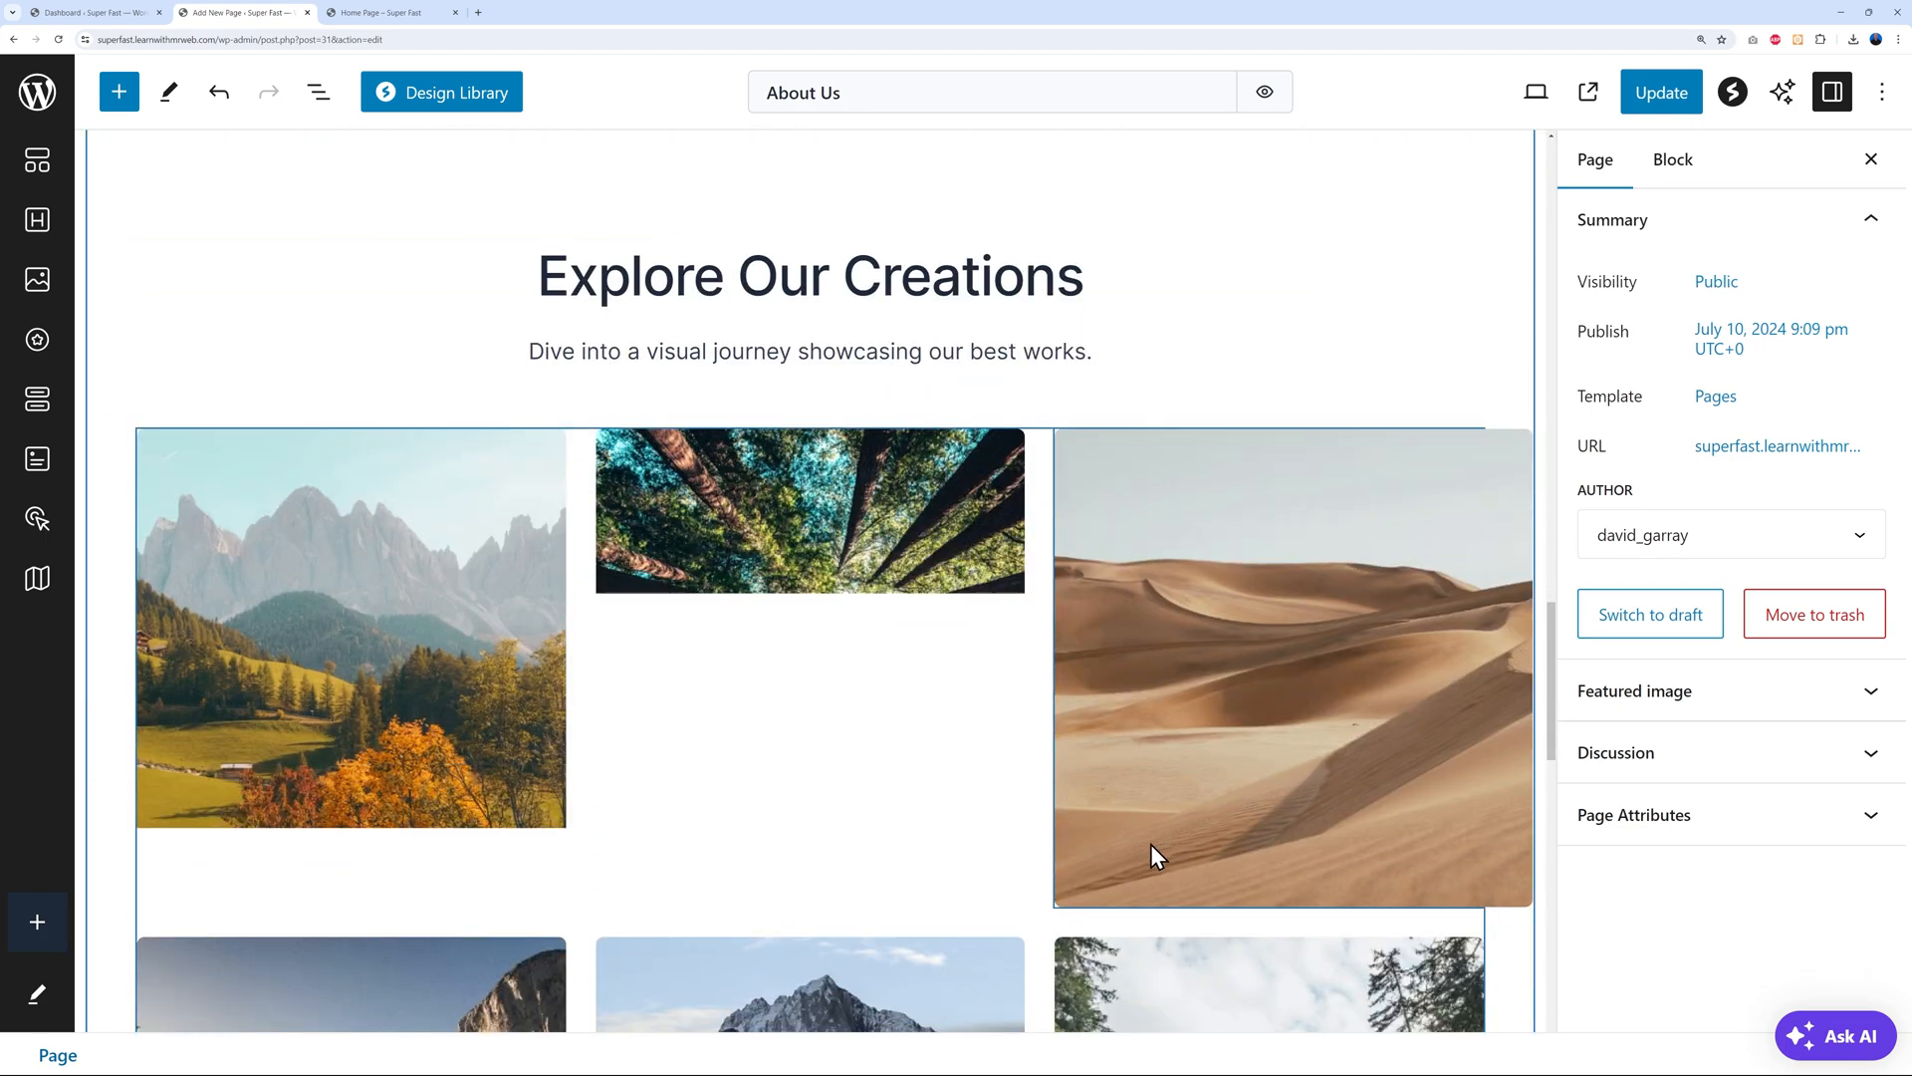
scroll(1156, 845, "down", 10)
scroll(1147, 845, "up", 20)
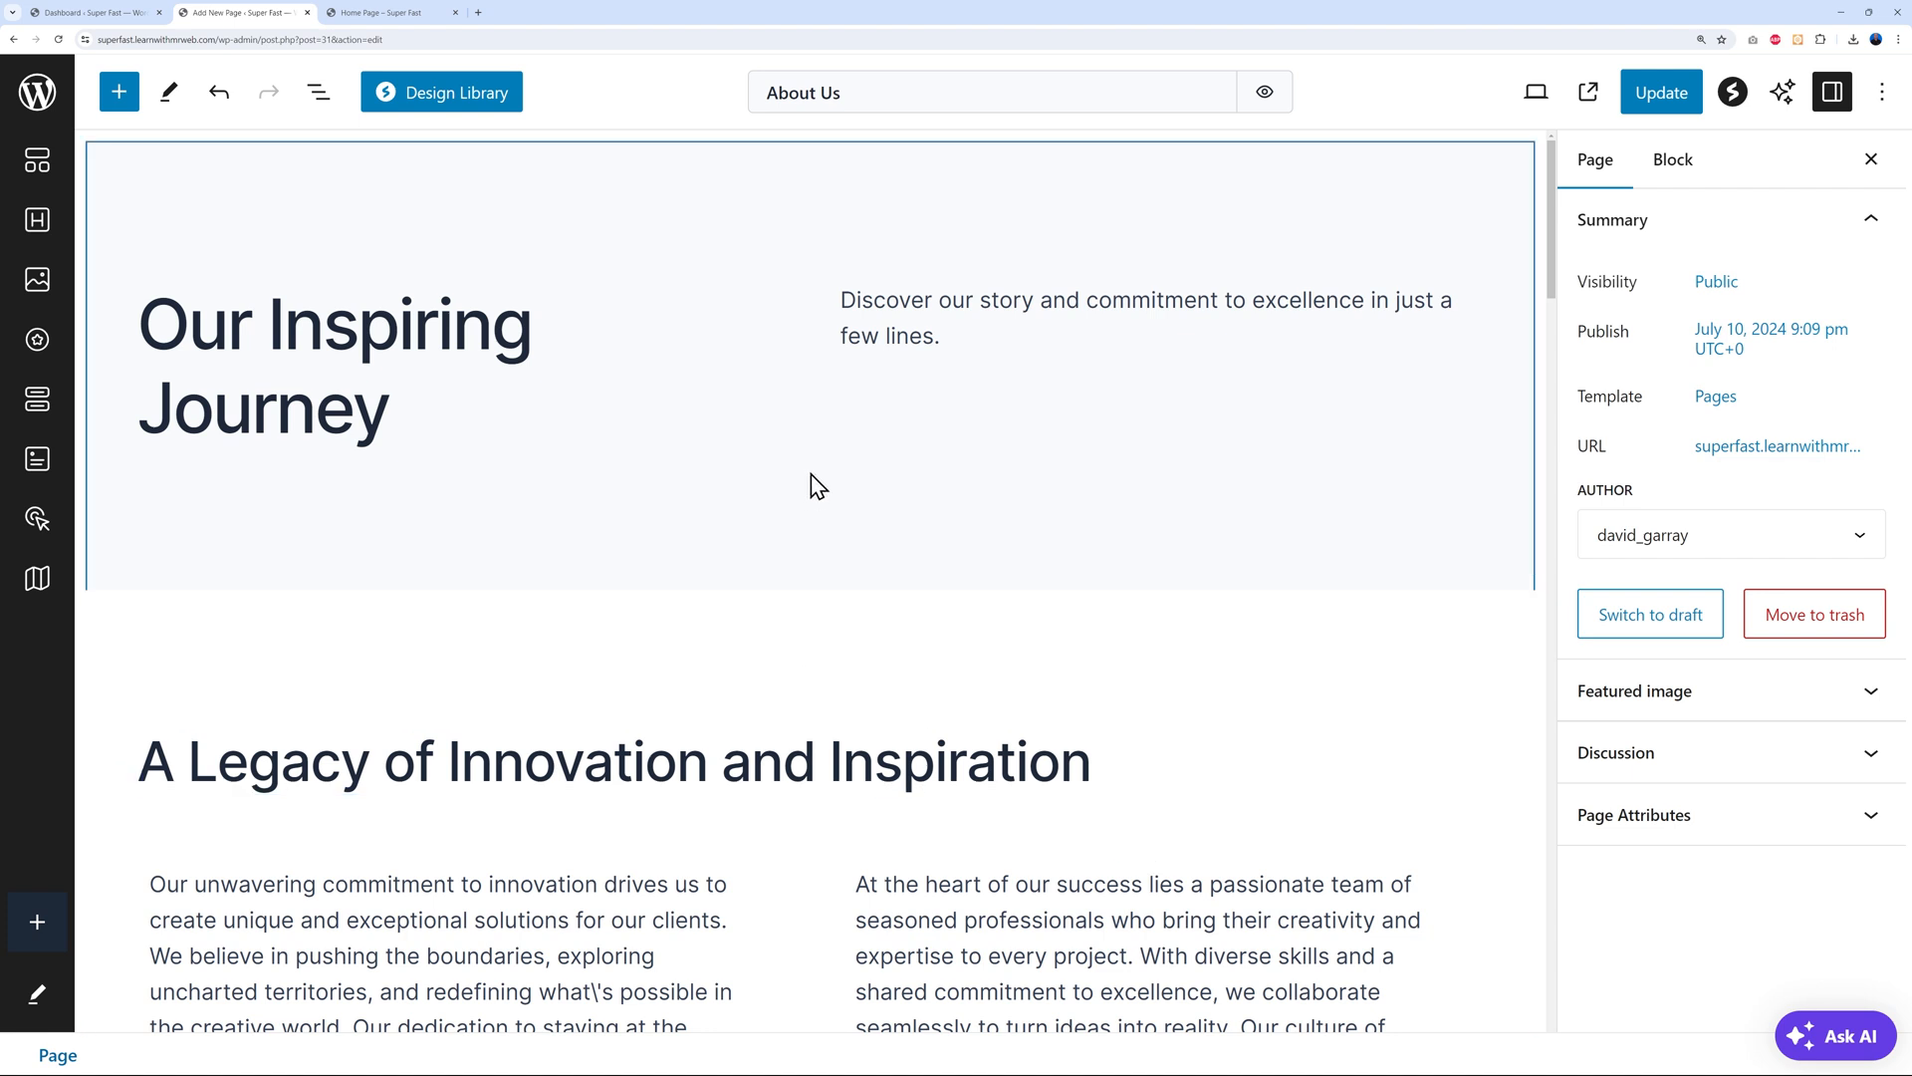
left_click(1659, 100)
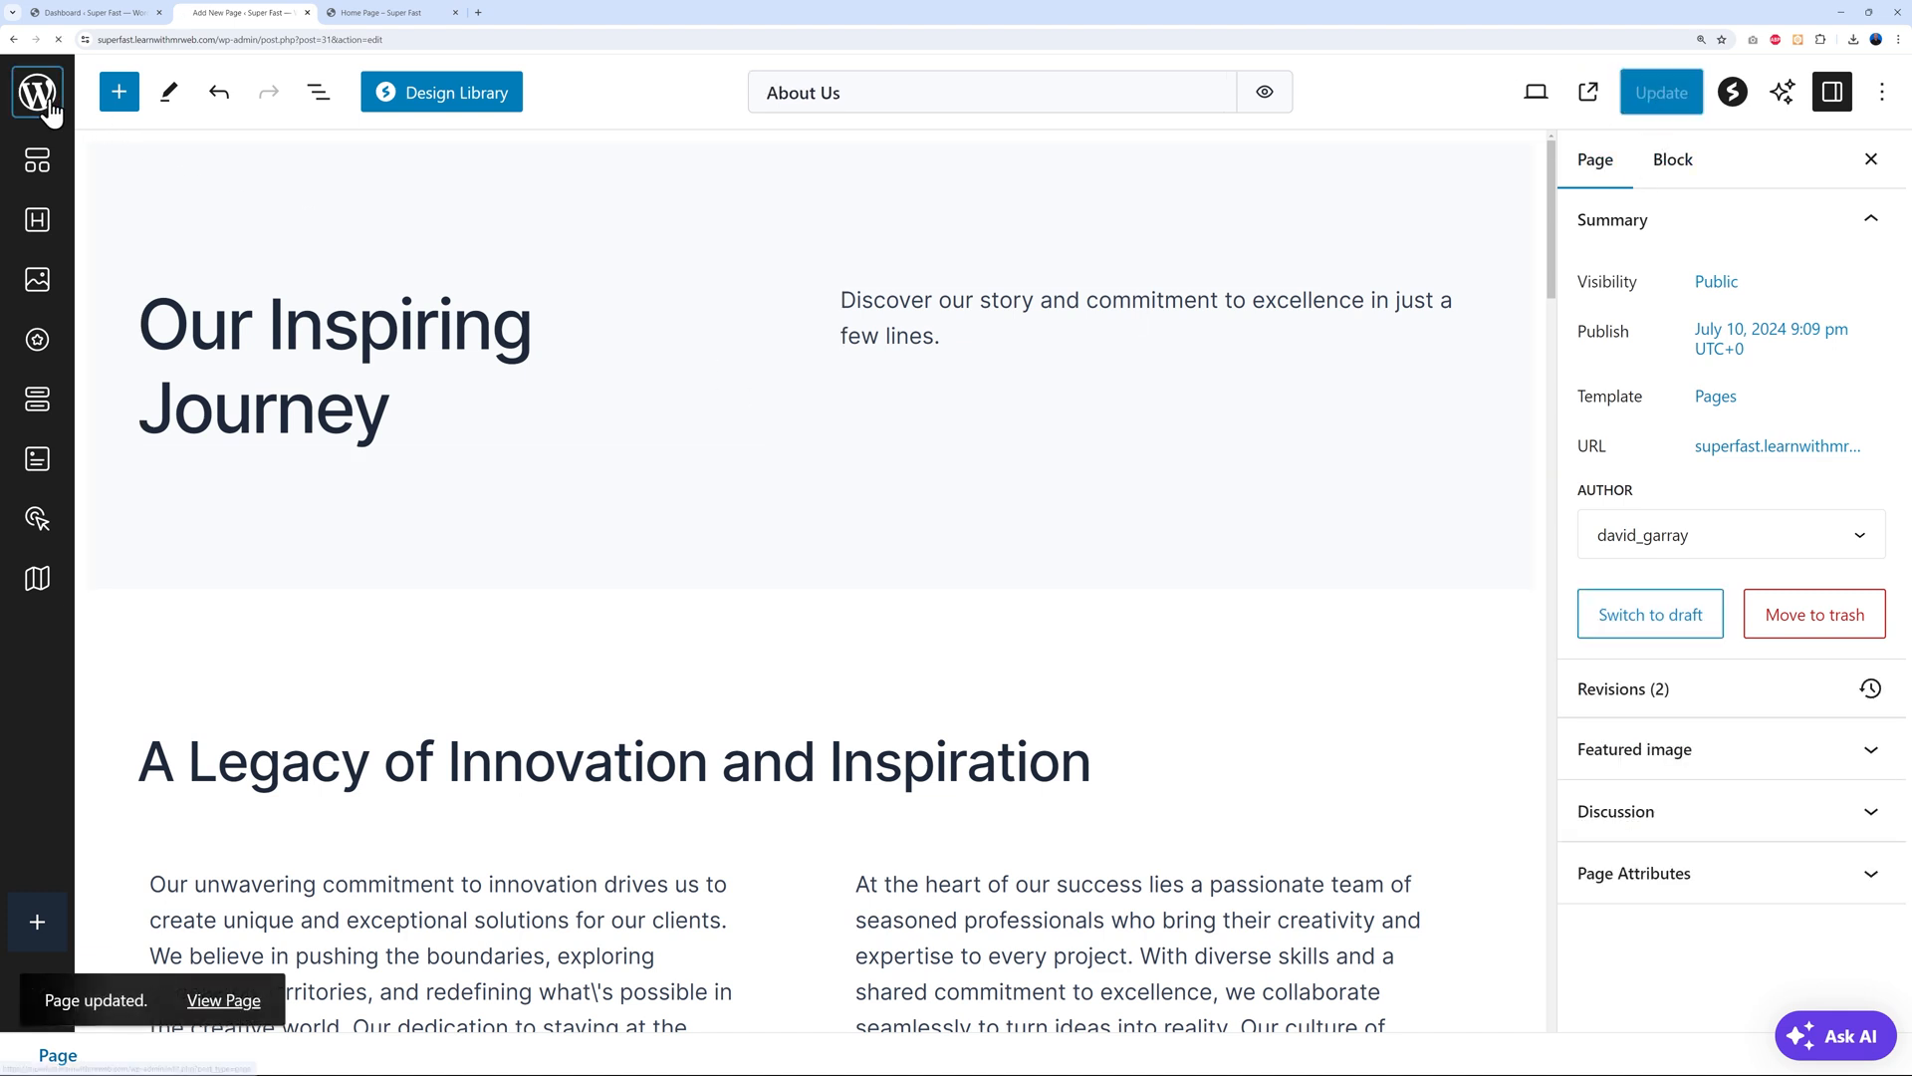
left_click(42, 95)
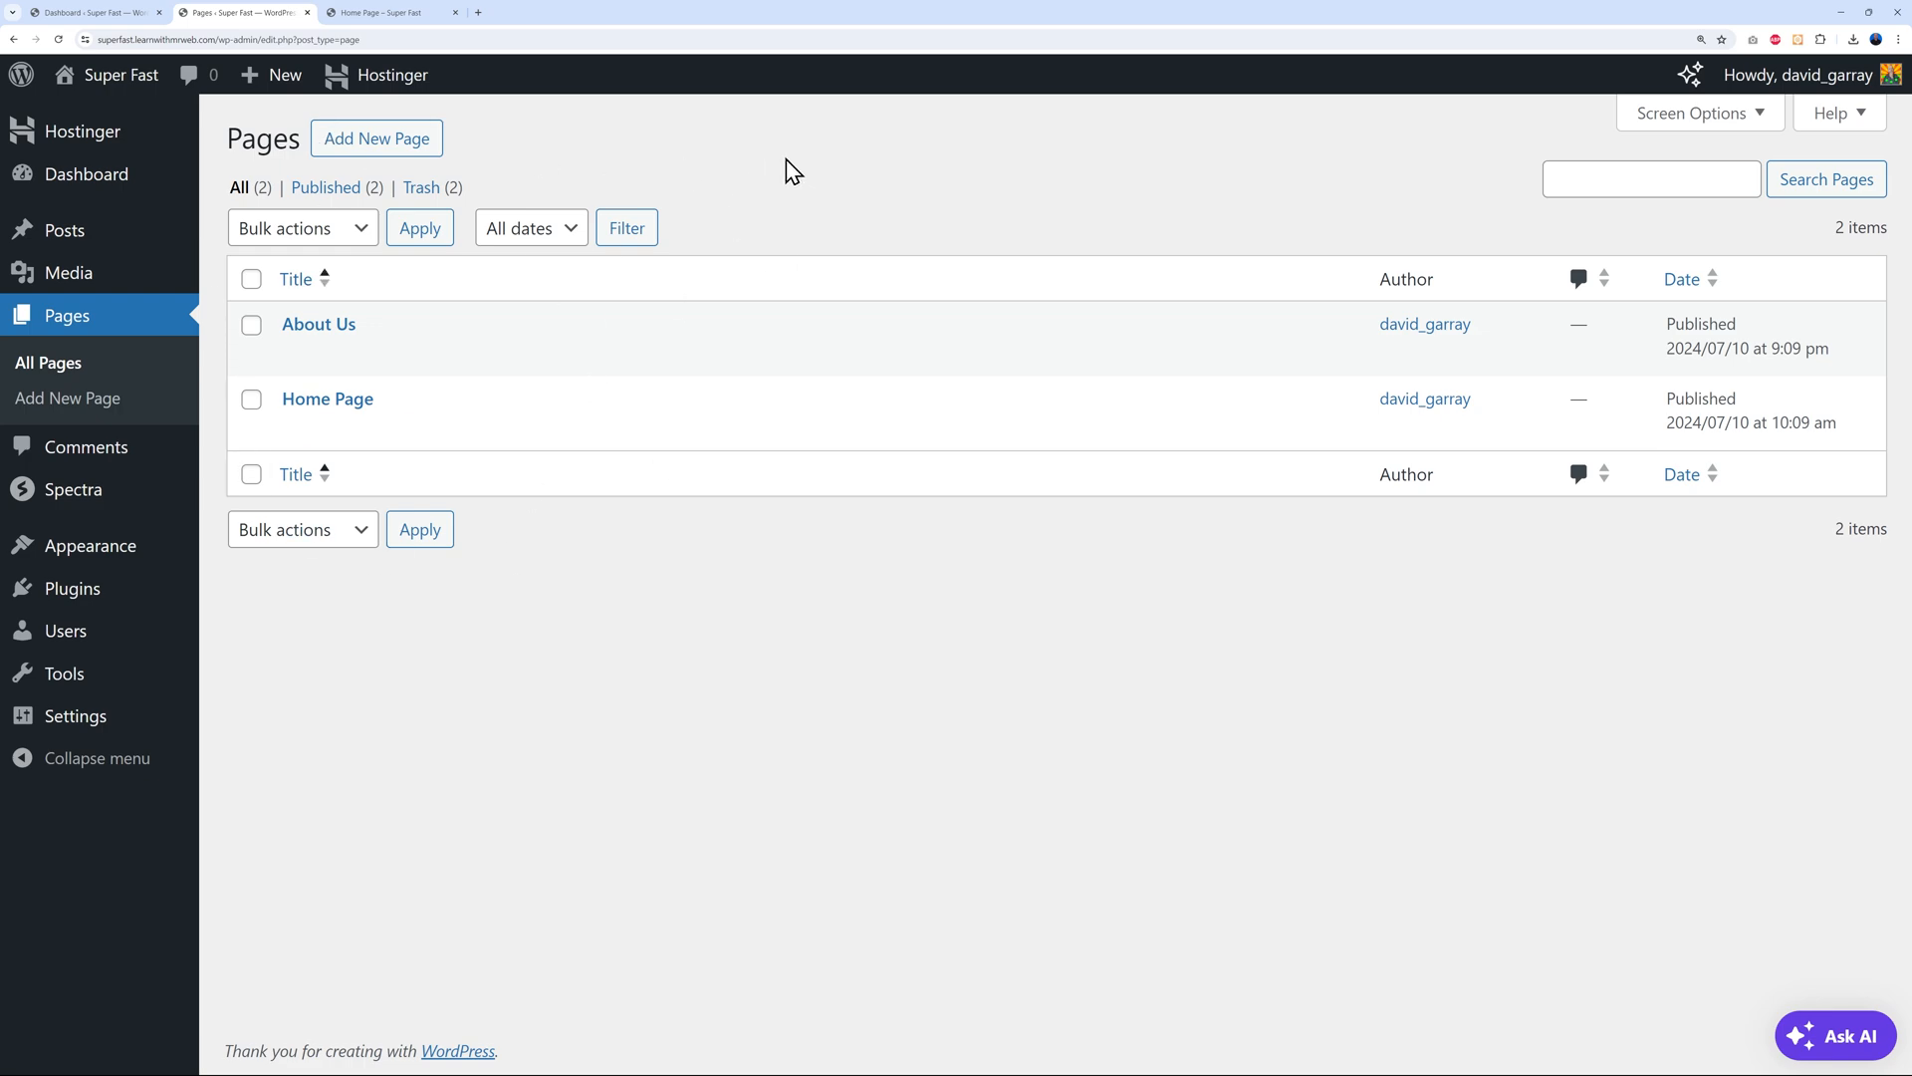
Scroll through the live Home Page down to the footer, then return to the Dashboard
left_click(422, 22)
scroll(709, 419, "up", 20)
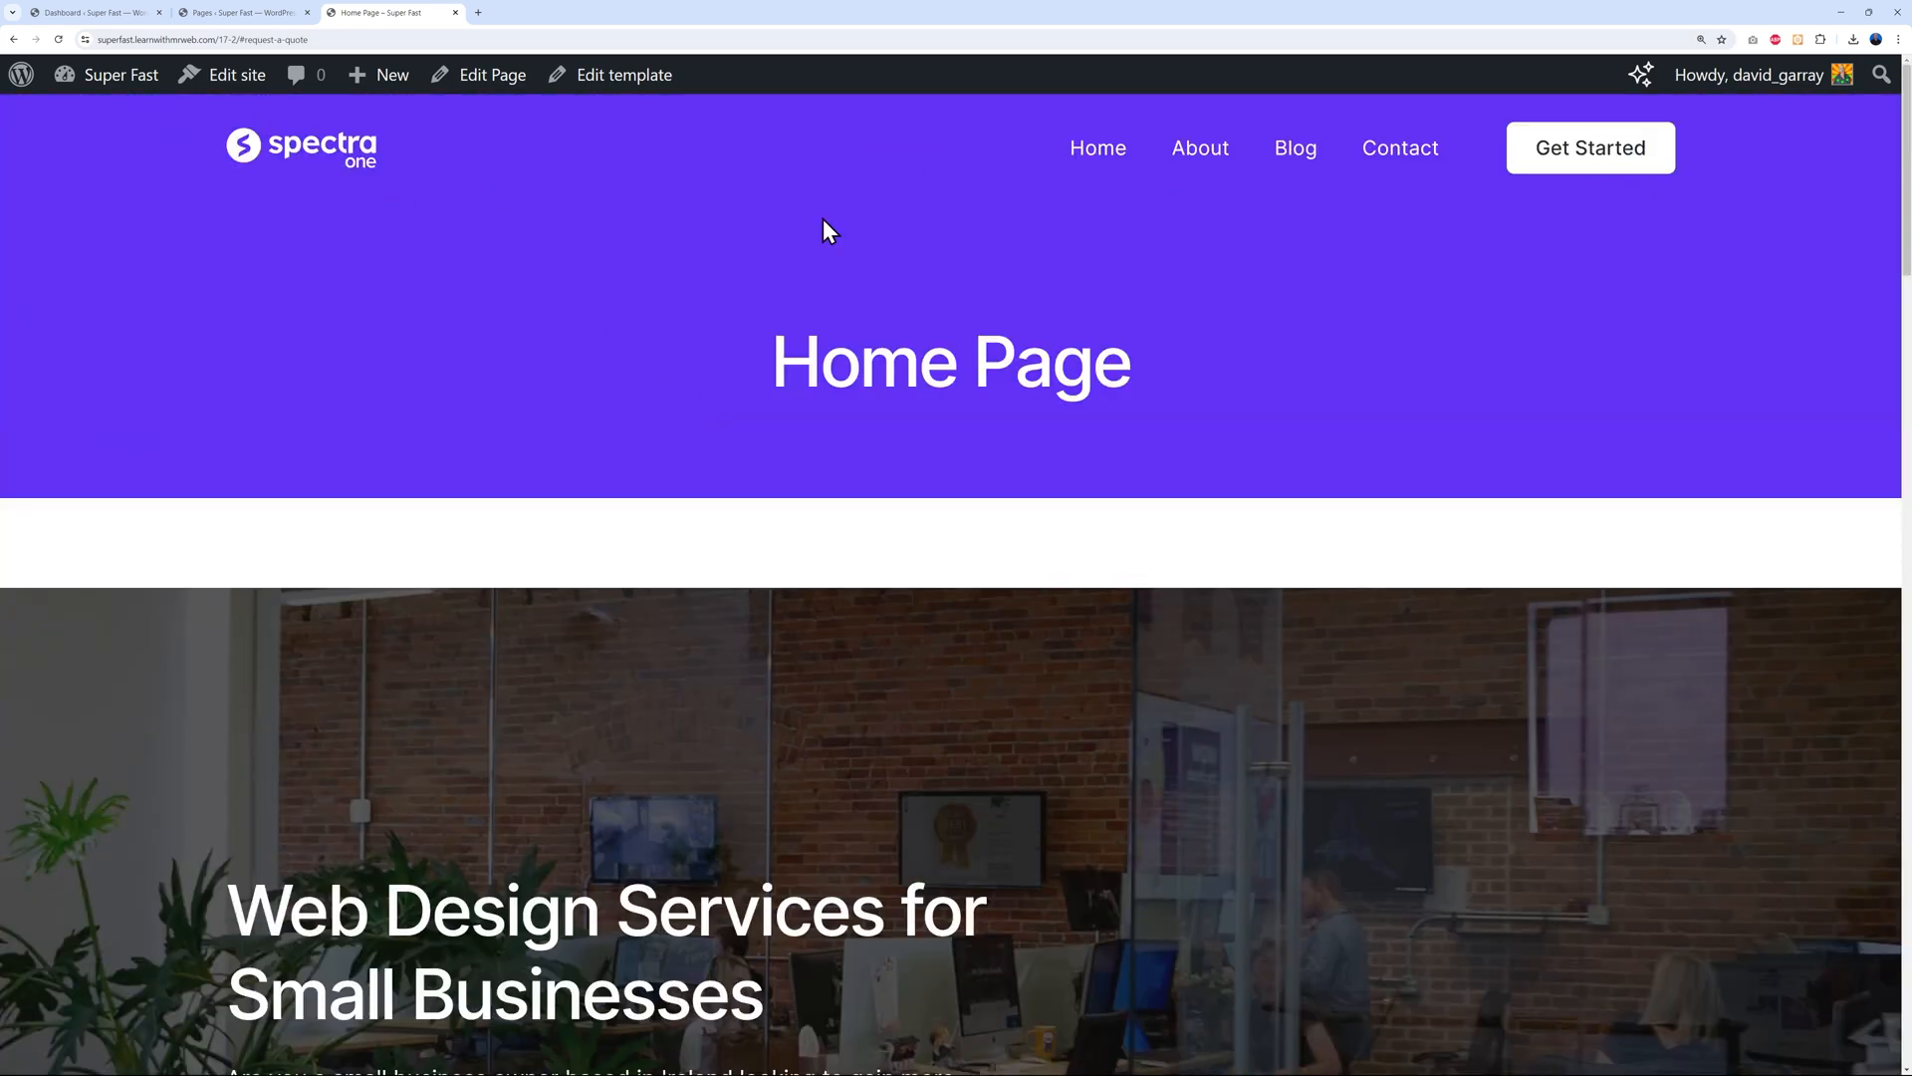
scroll(1788, 478, "down", 20)
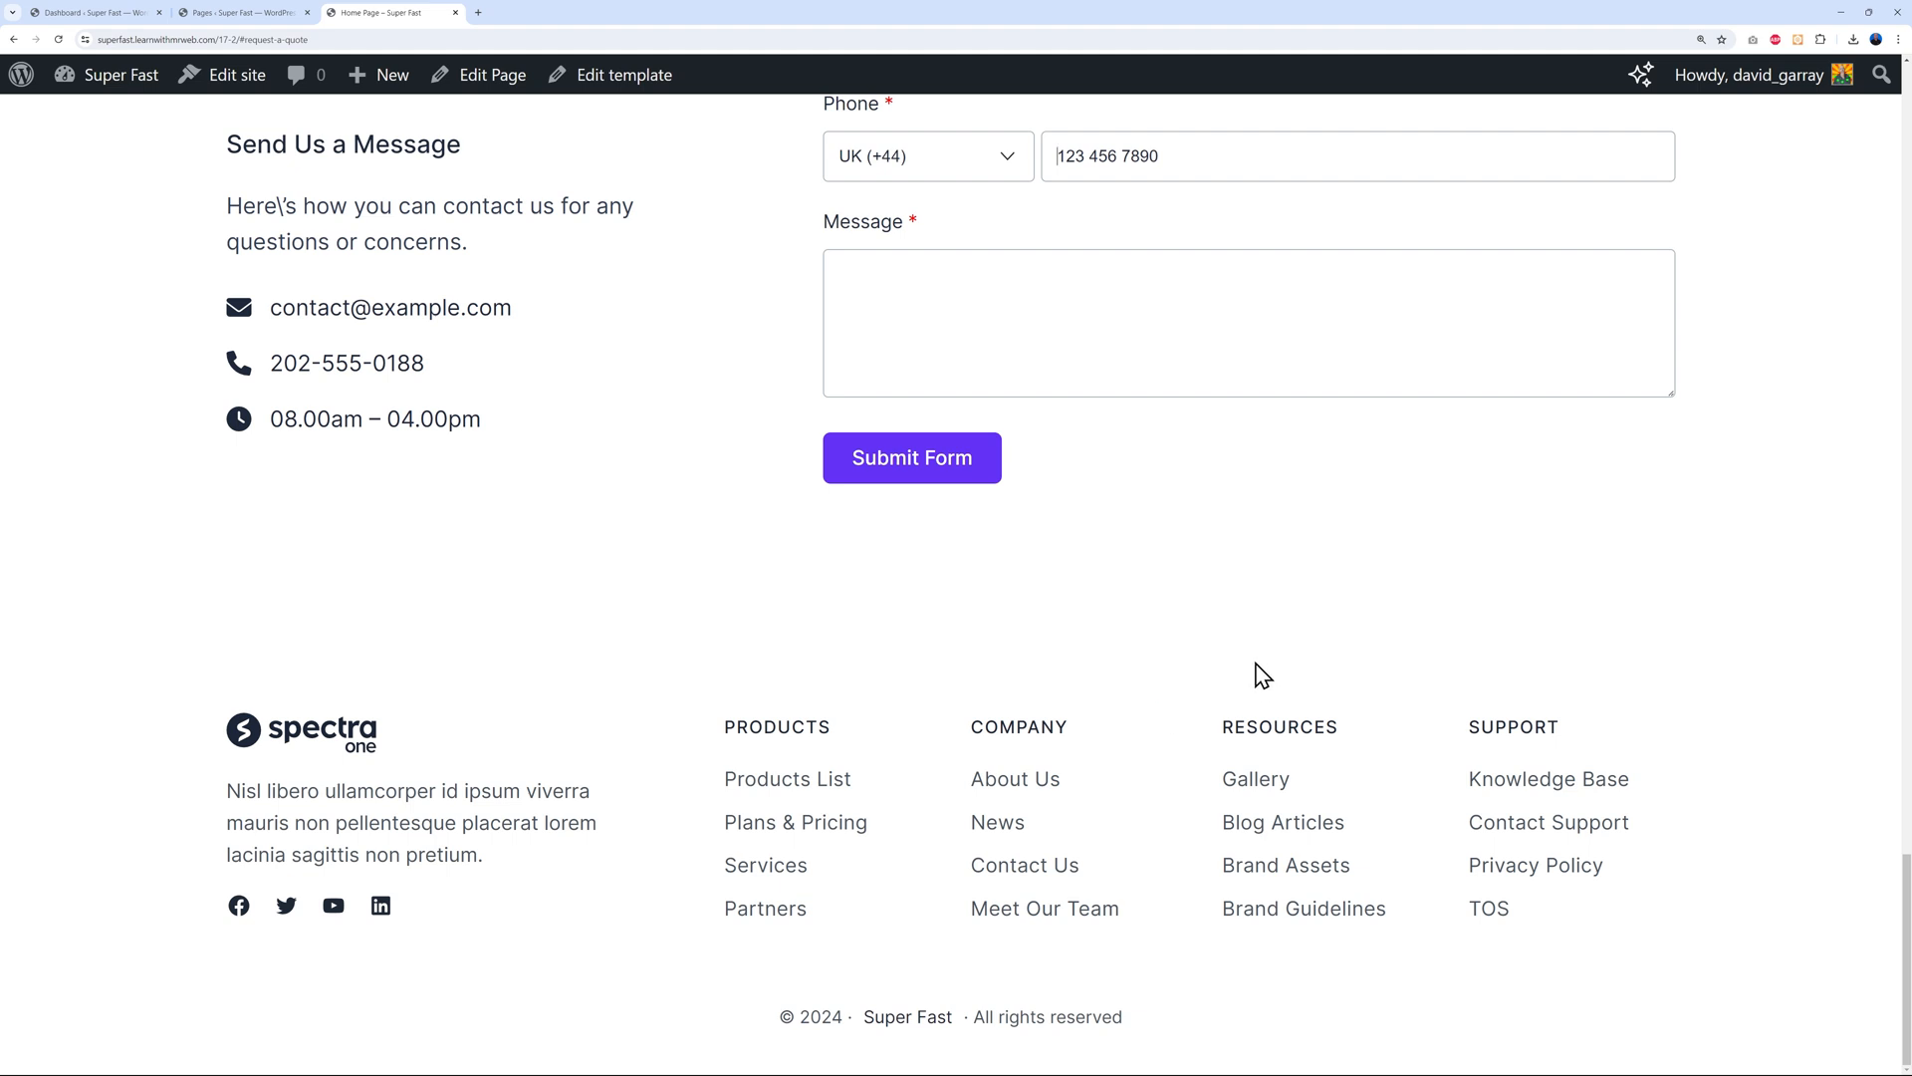
left_click(96, 13)
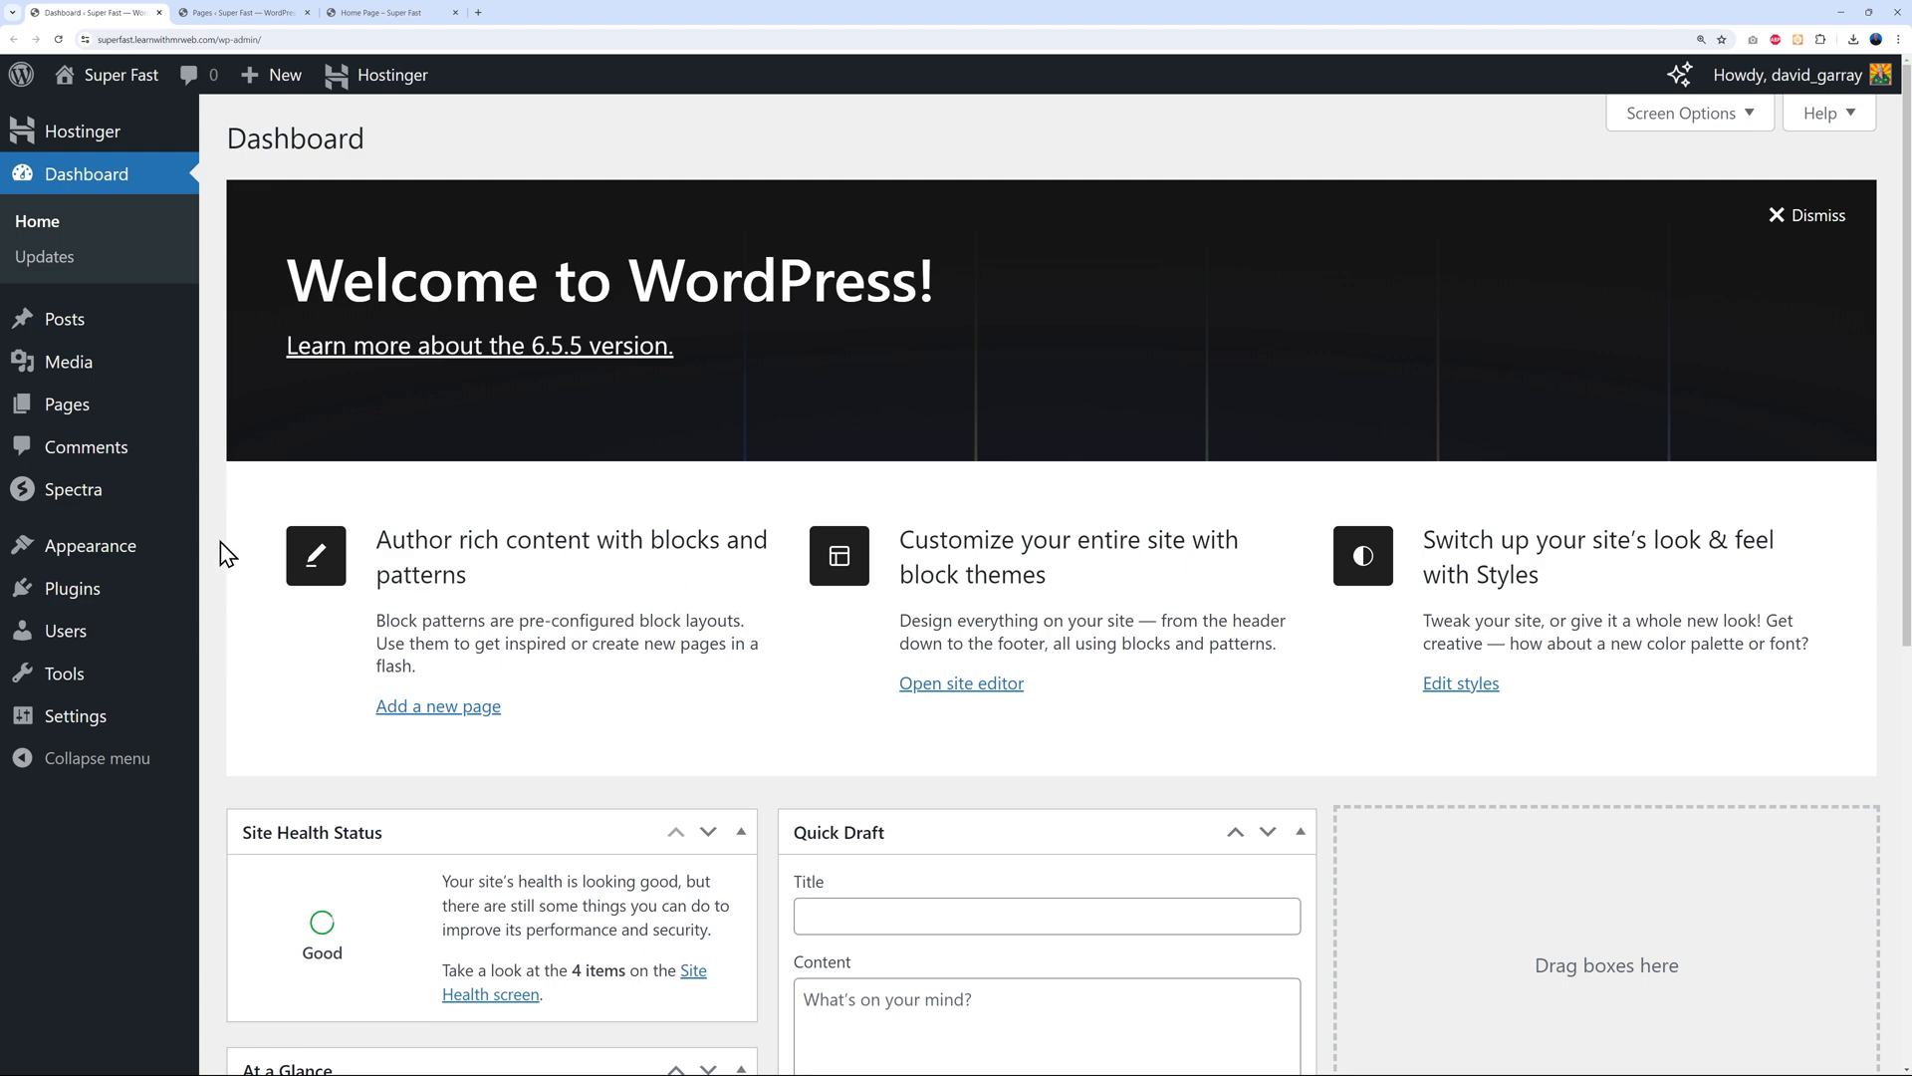
In Appearance > Editor Patterns, browse Footers and Headers, then show the Header template part
mouse_move(118, 556)
left_click(241, 588)
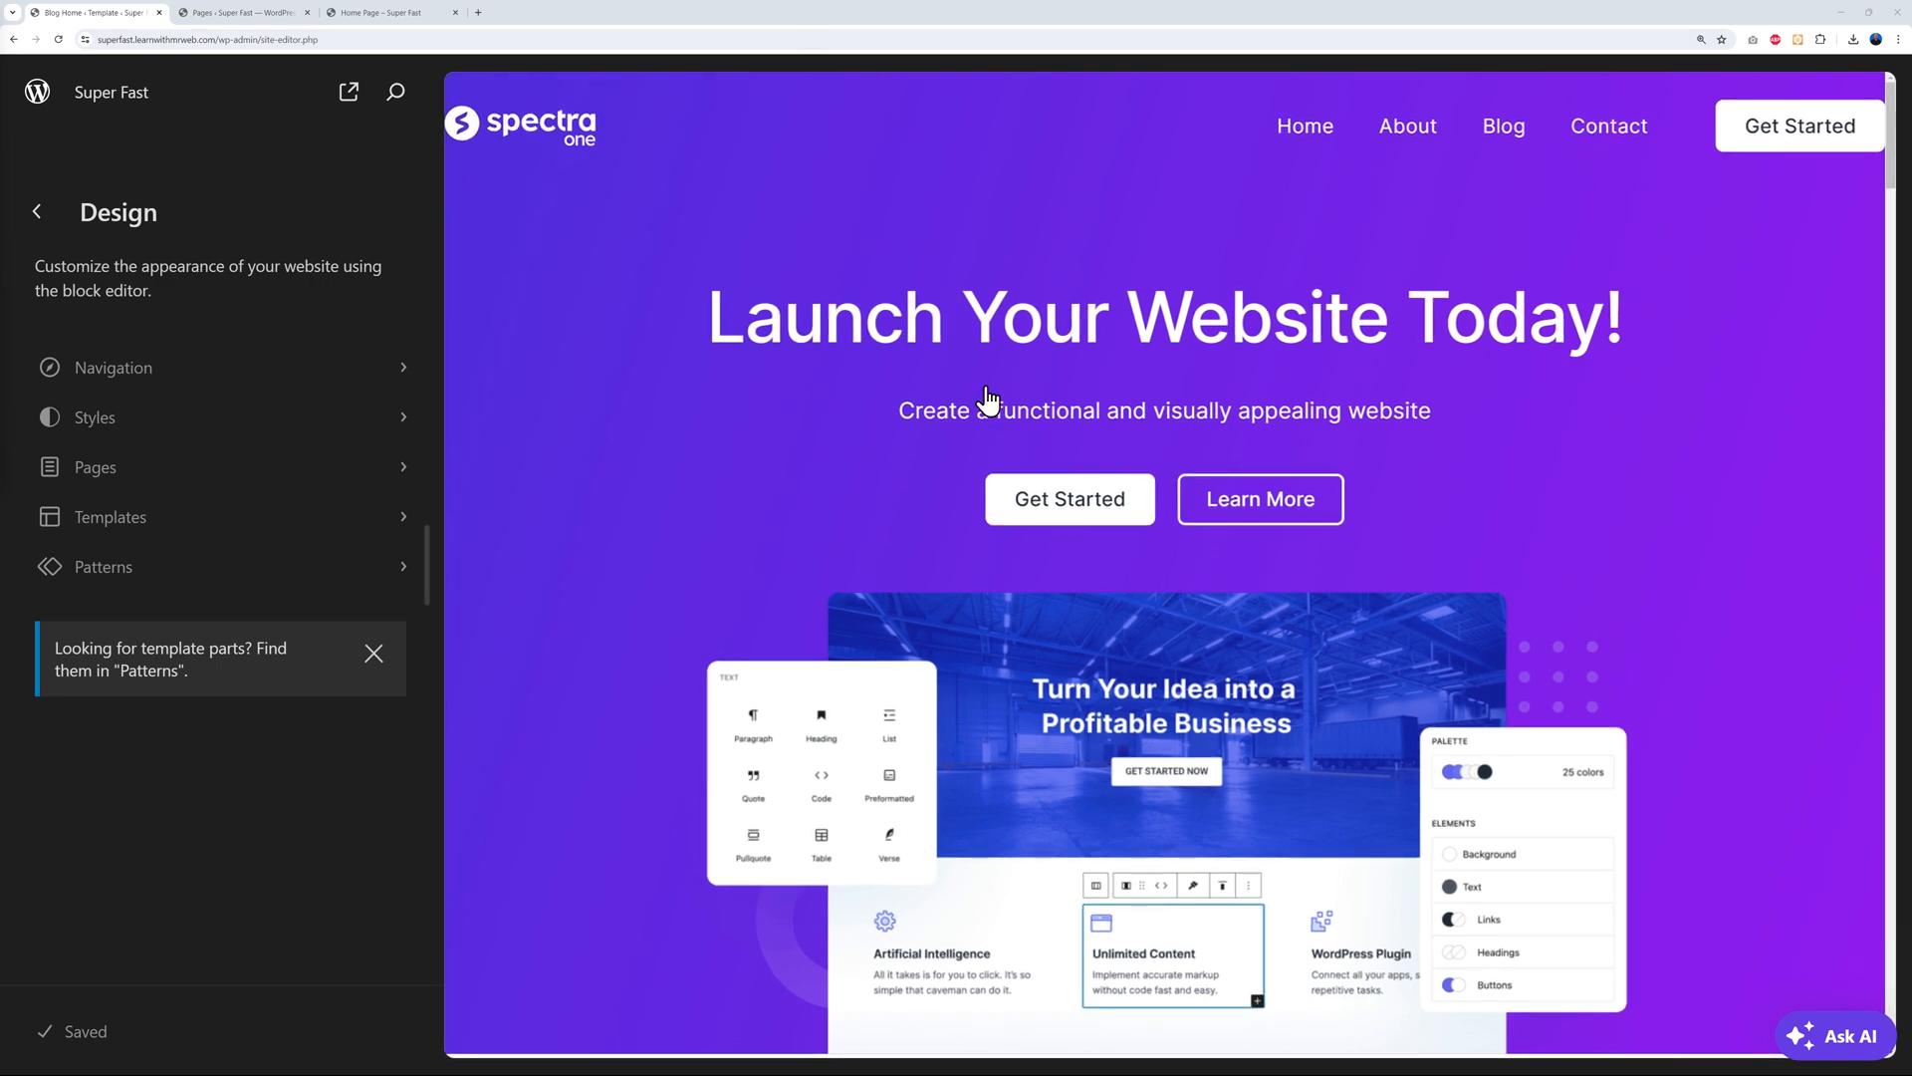
left_click(263, 372)
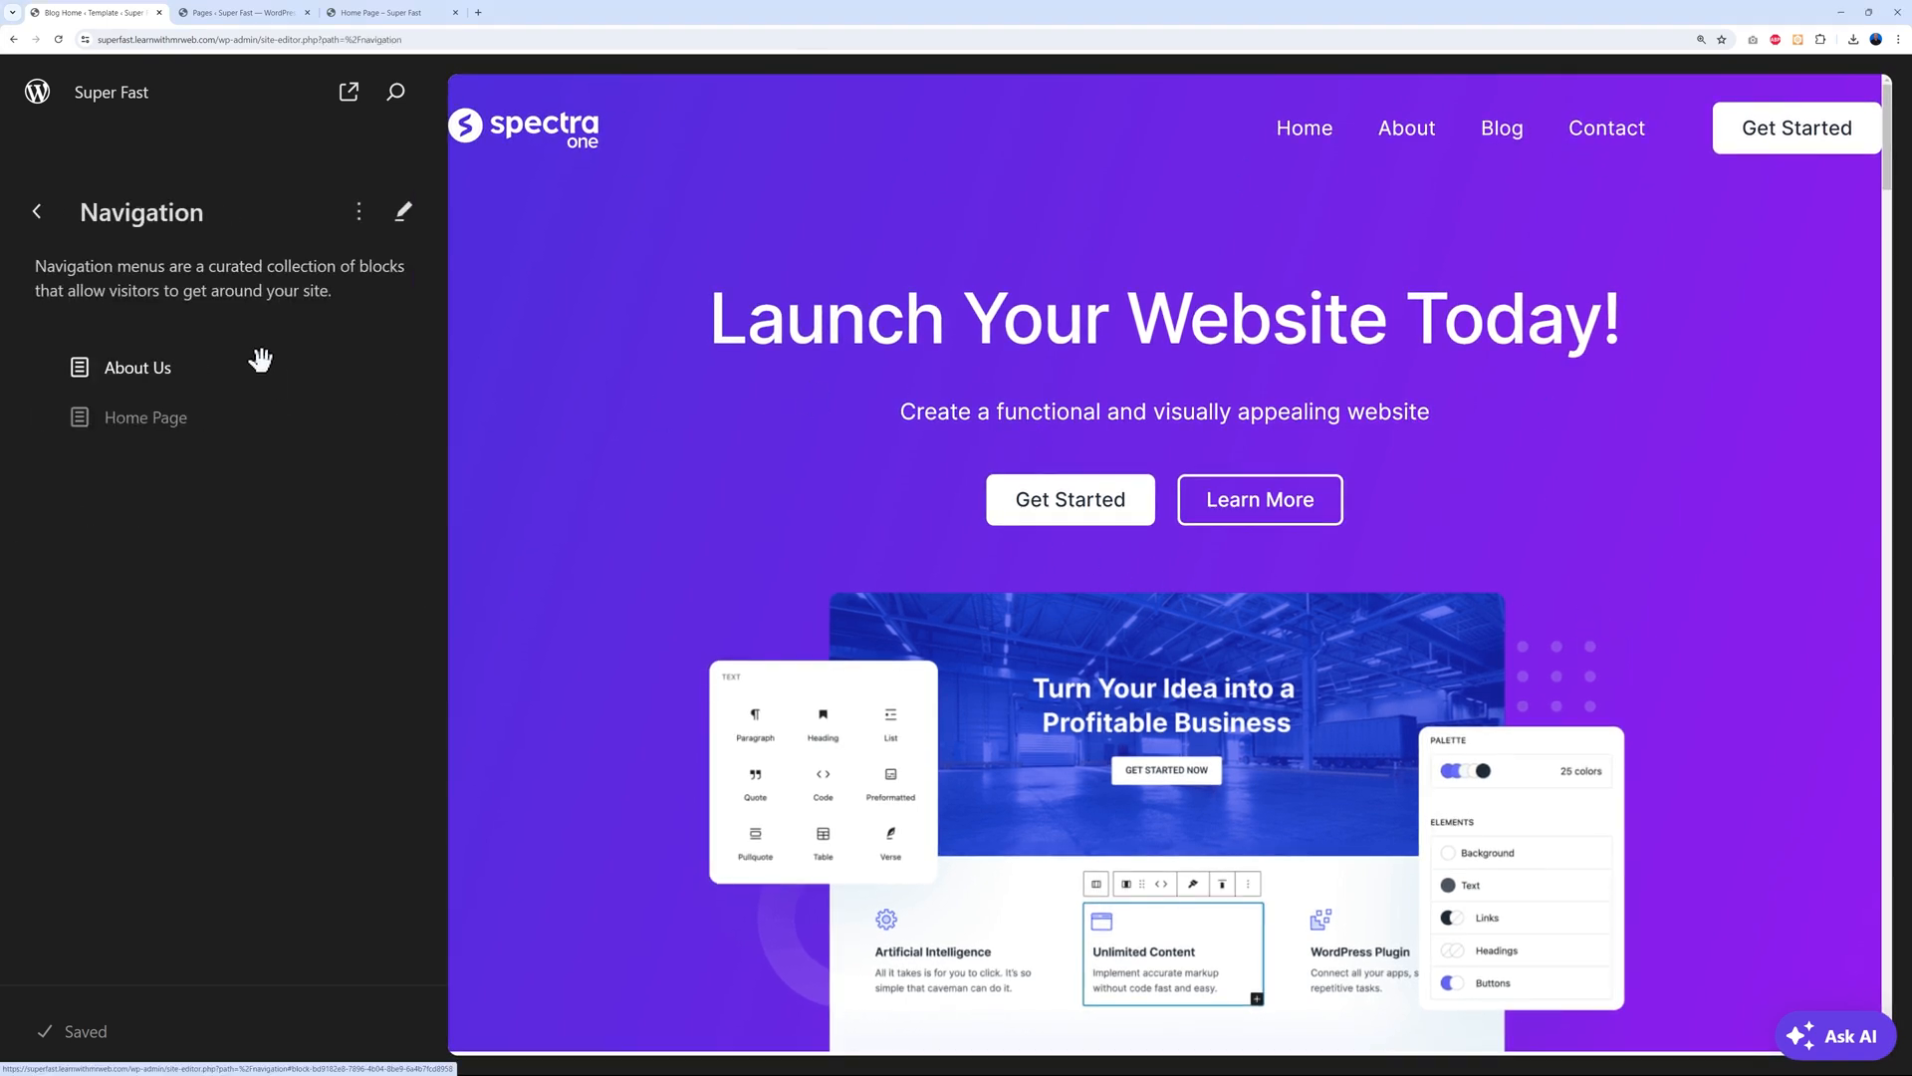
left_click(38, 212)
left_click(151, 577)
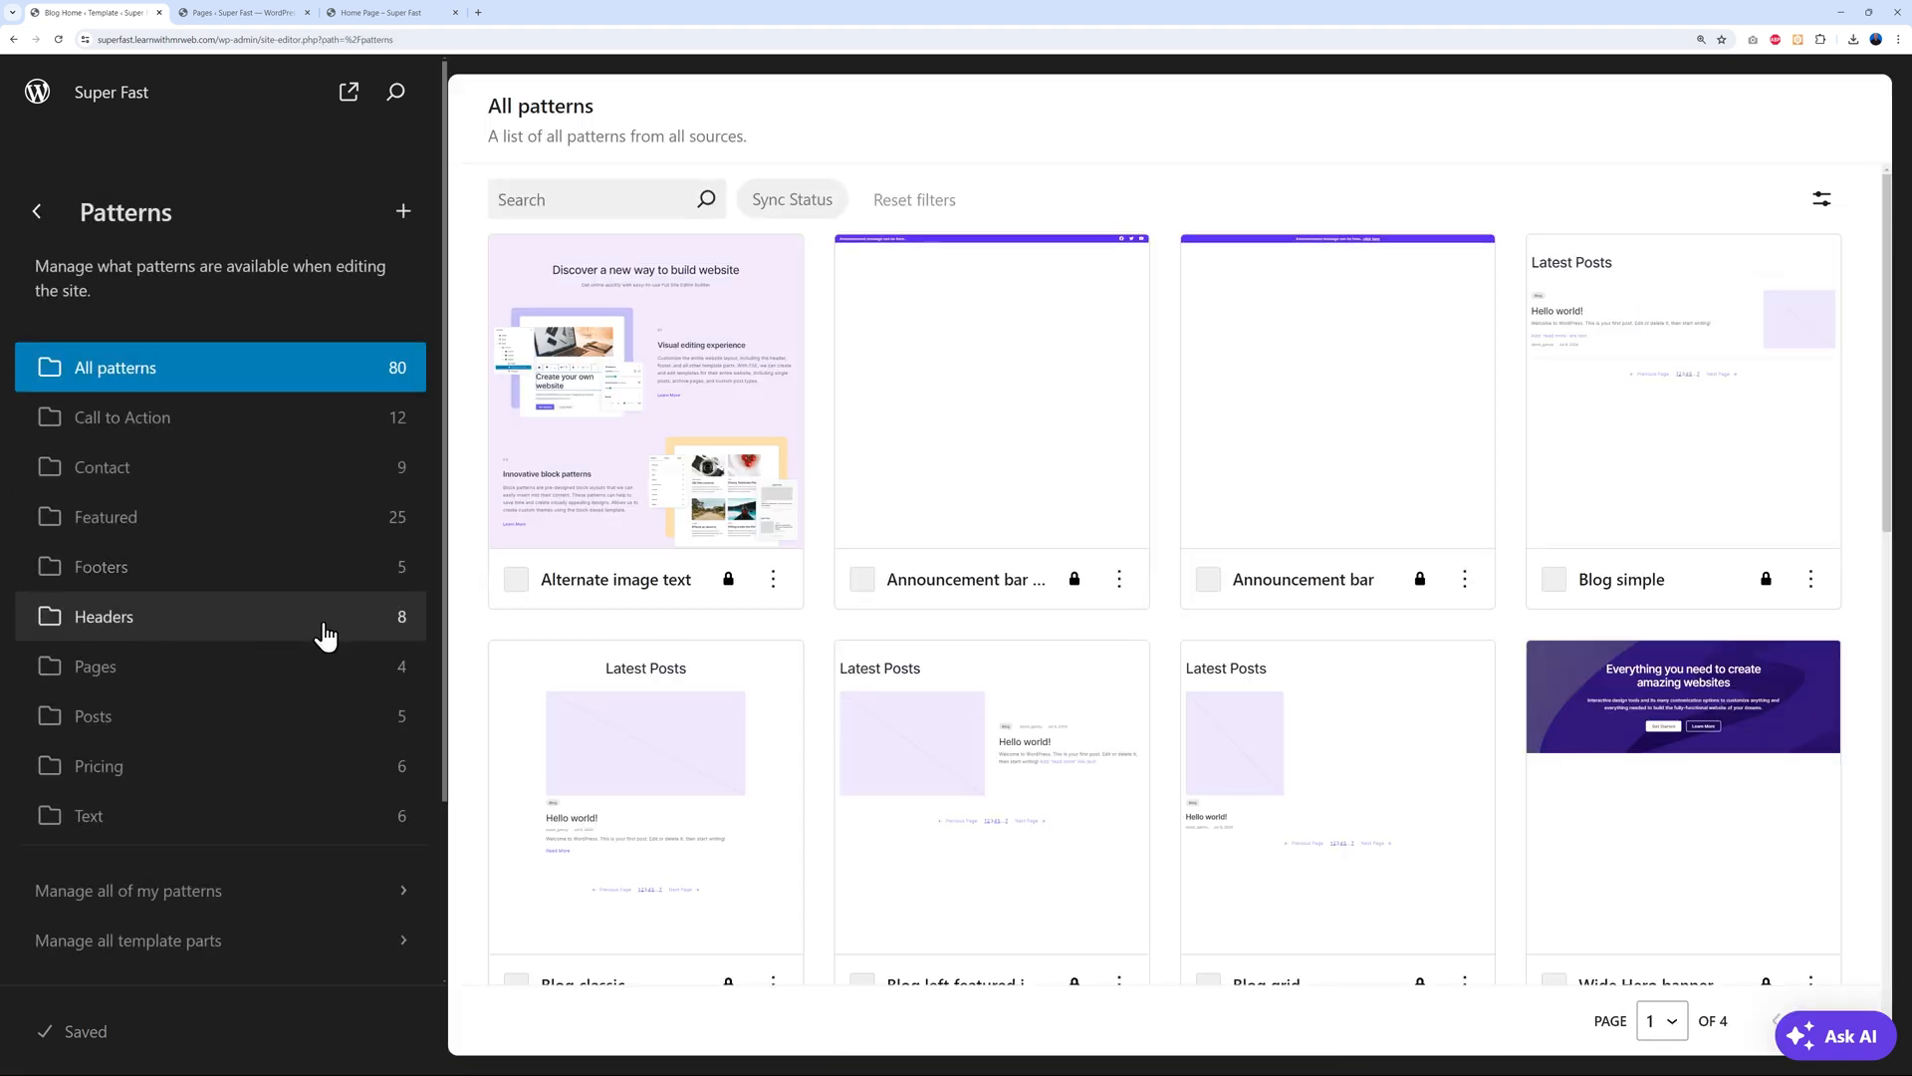
scroll(325, 634, "down", 2)
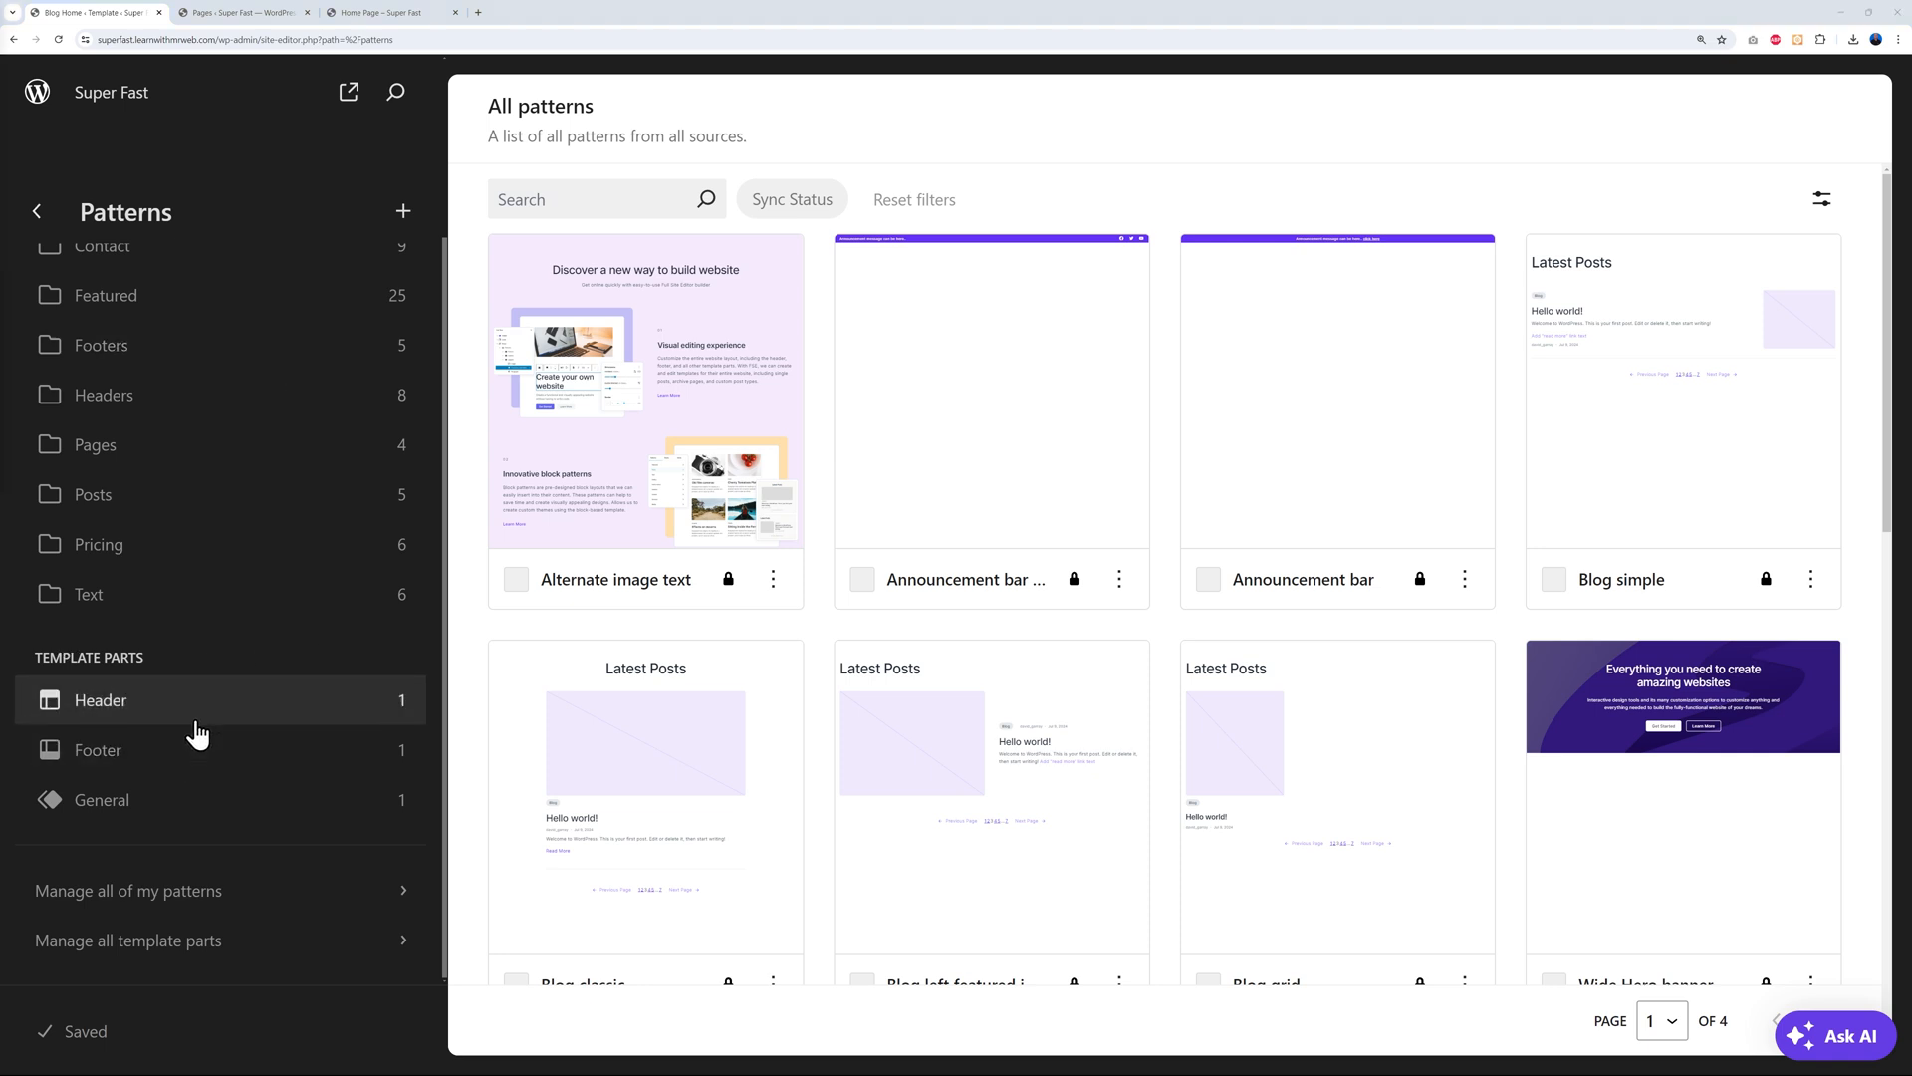
left_click(142, 362)
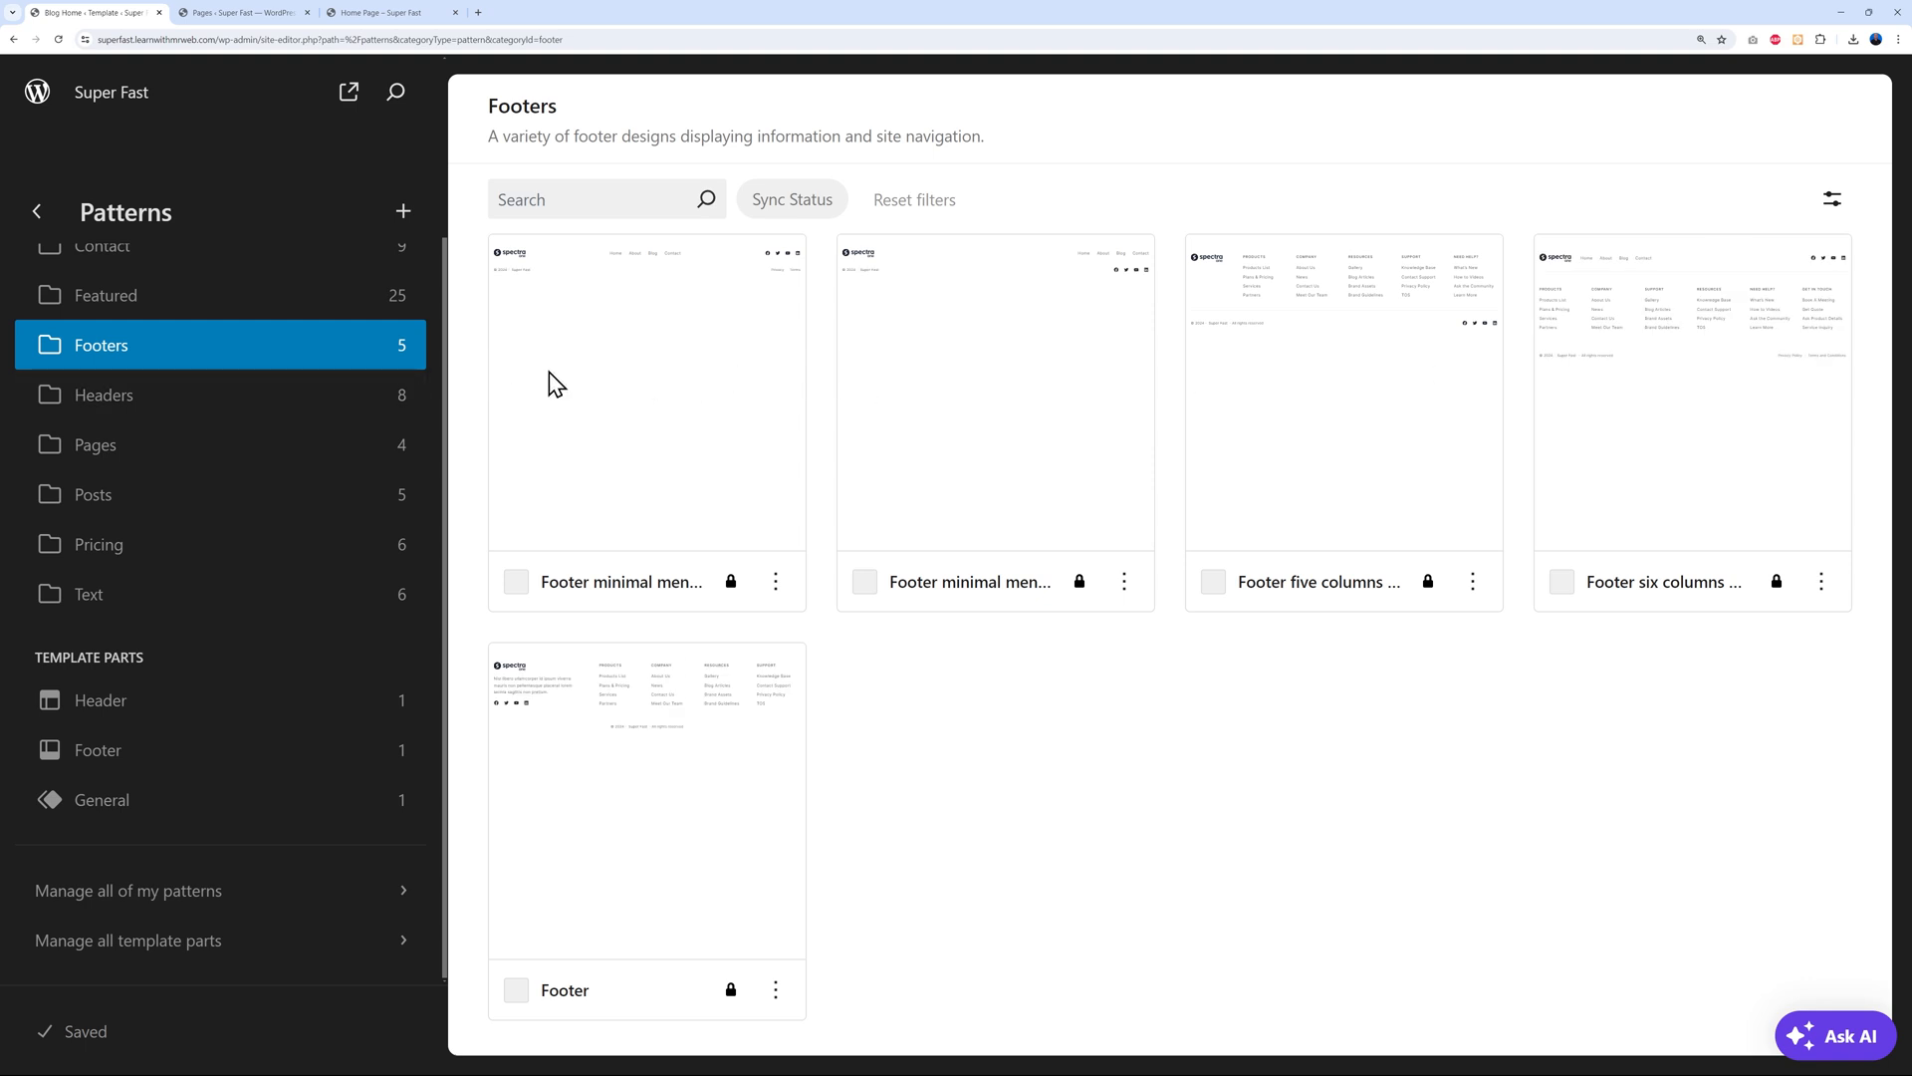
left_click(174, 407)
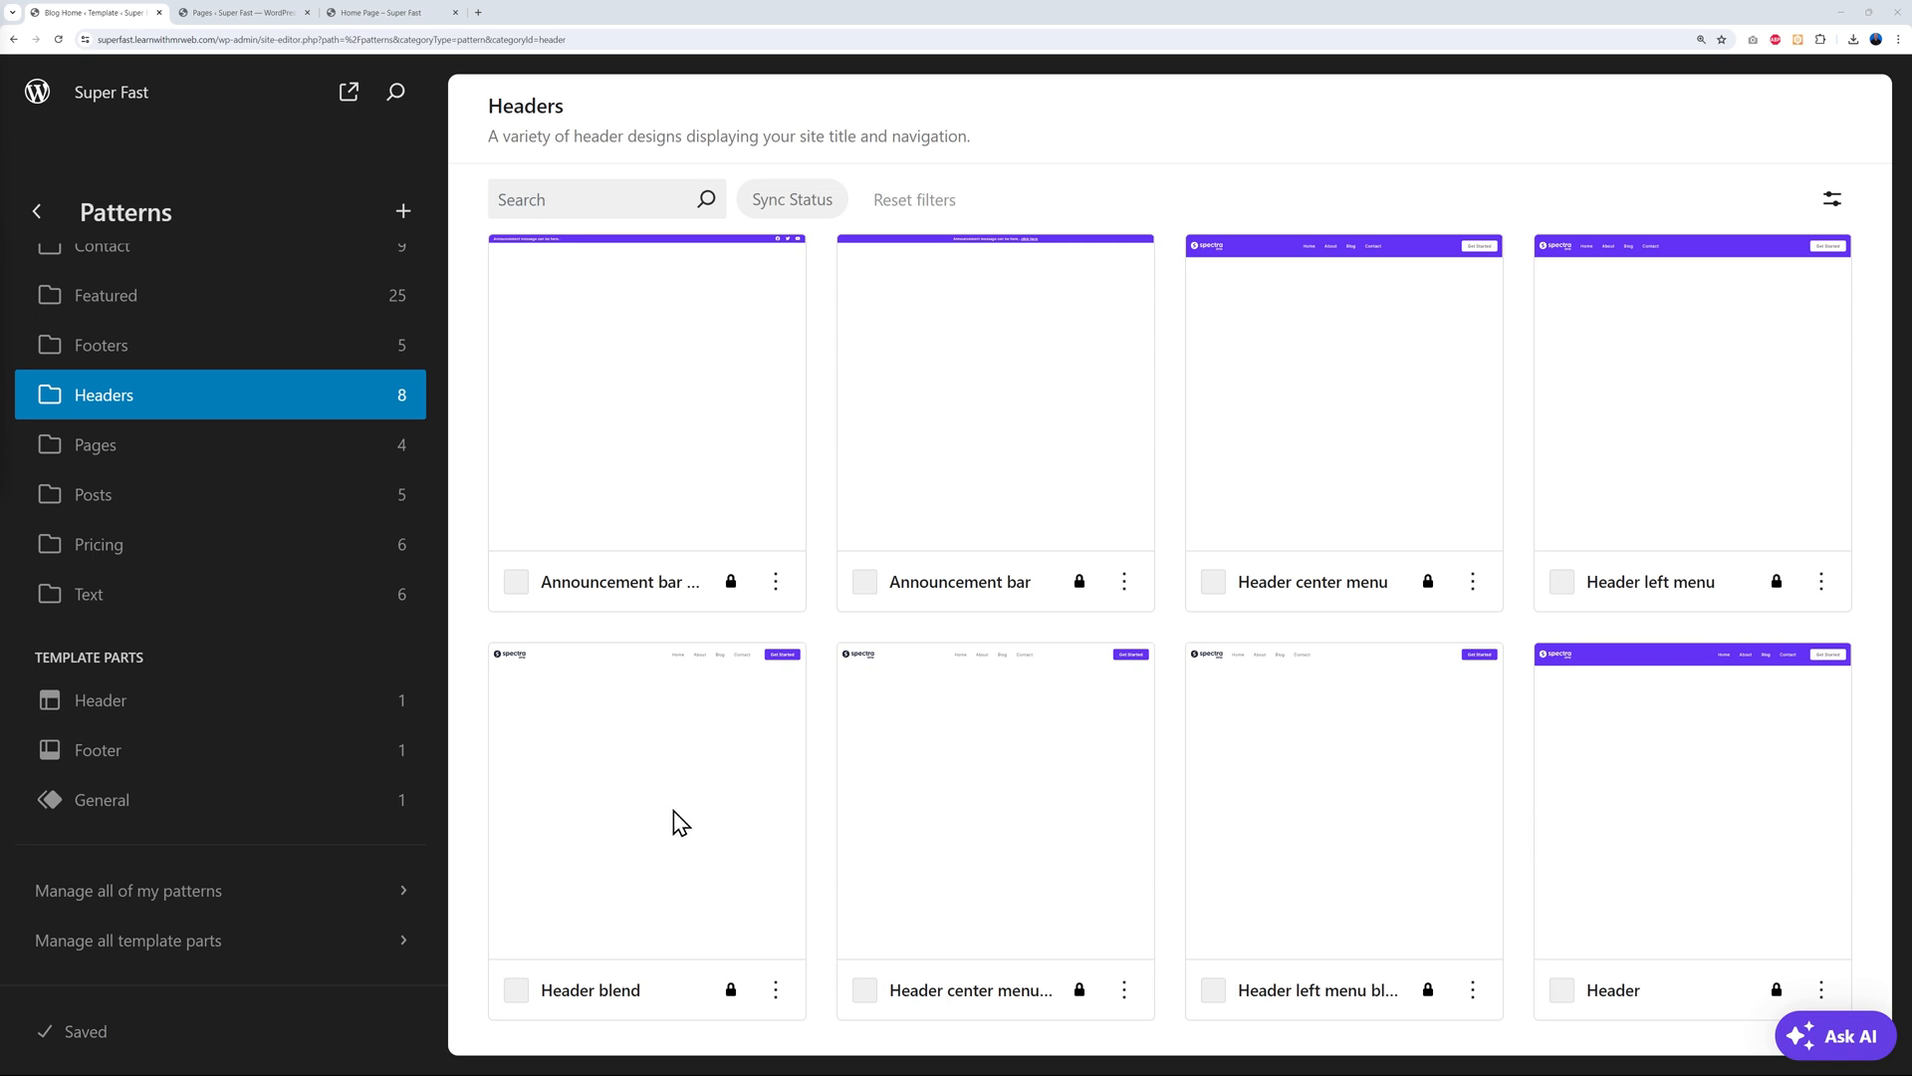
left_click(166, 707)
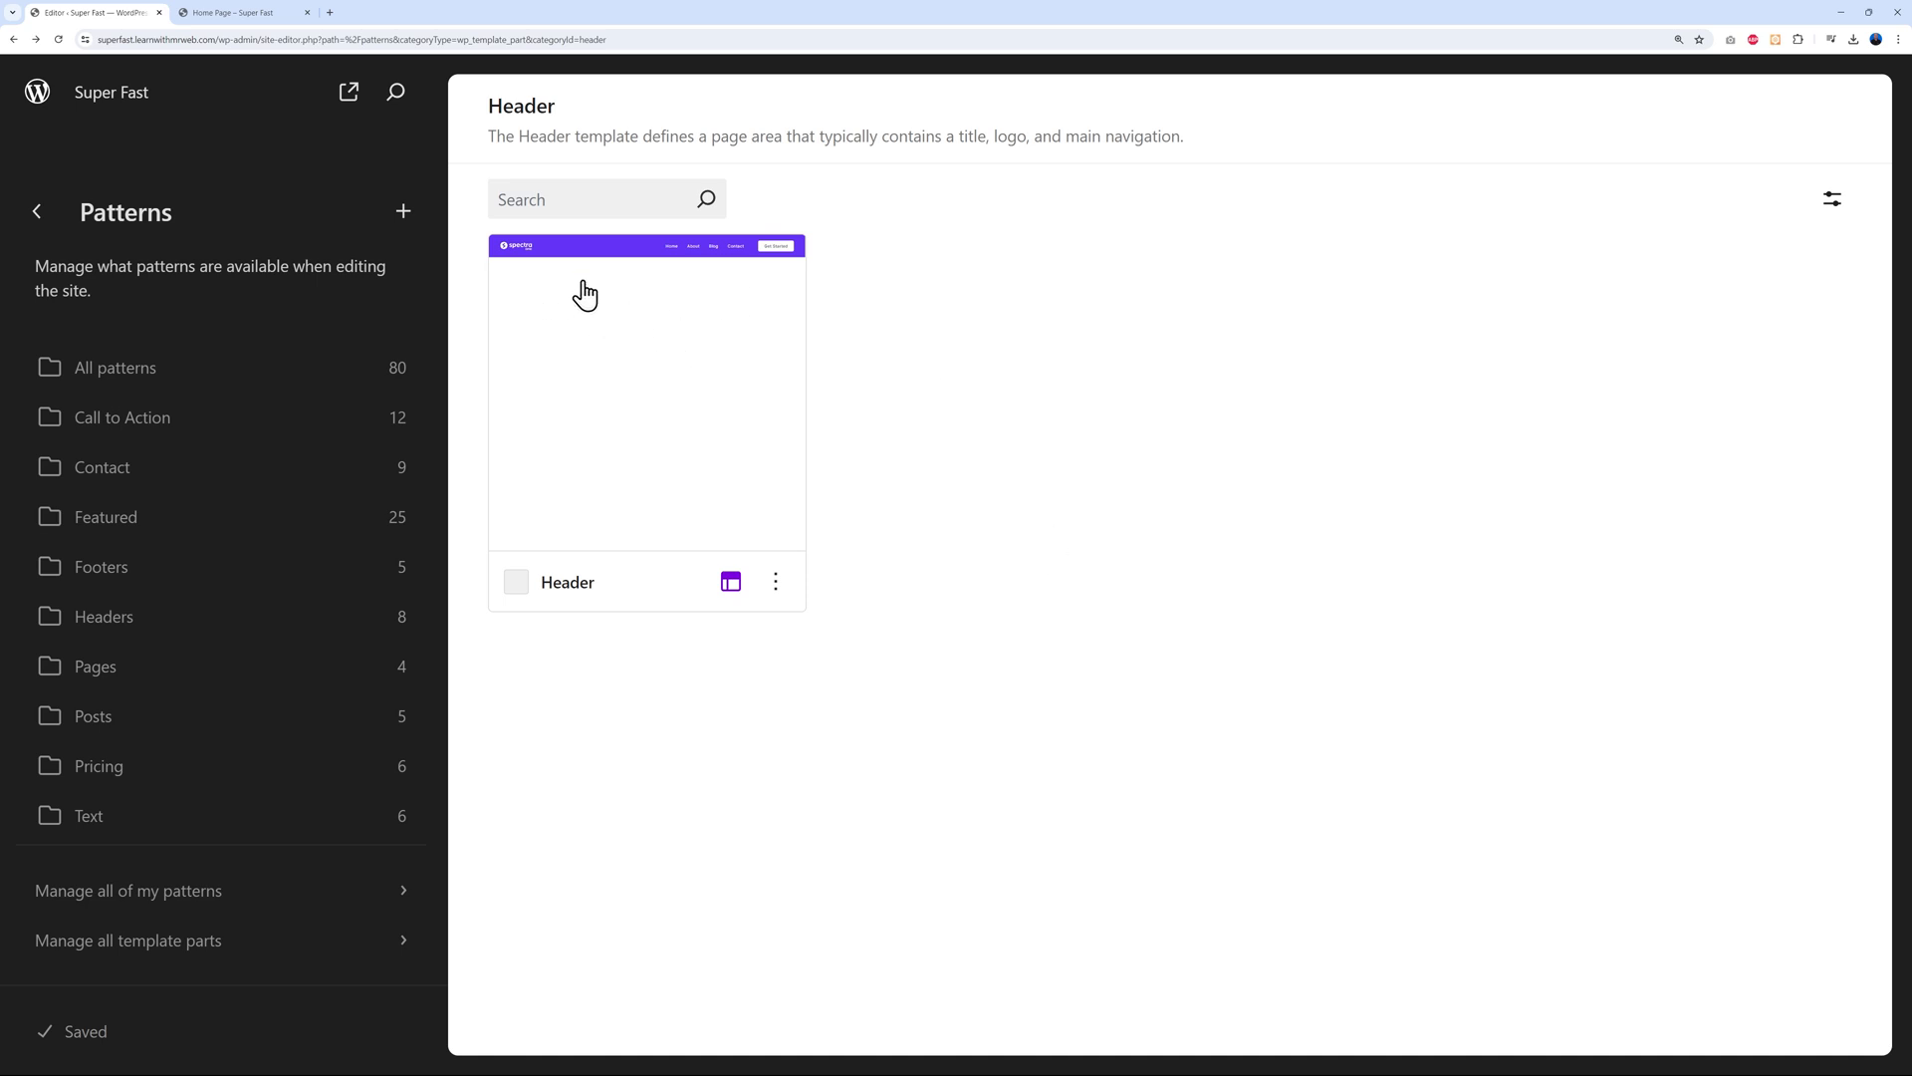
Open the Header template part for editing and delete its parent logo-and-menu Group block
left_click(679, 398)
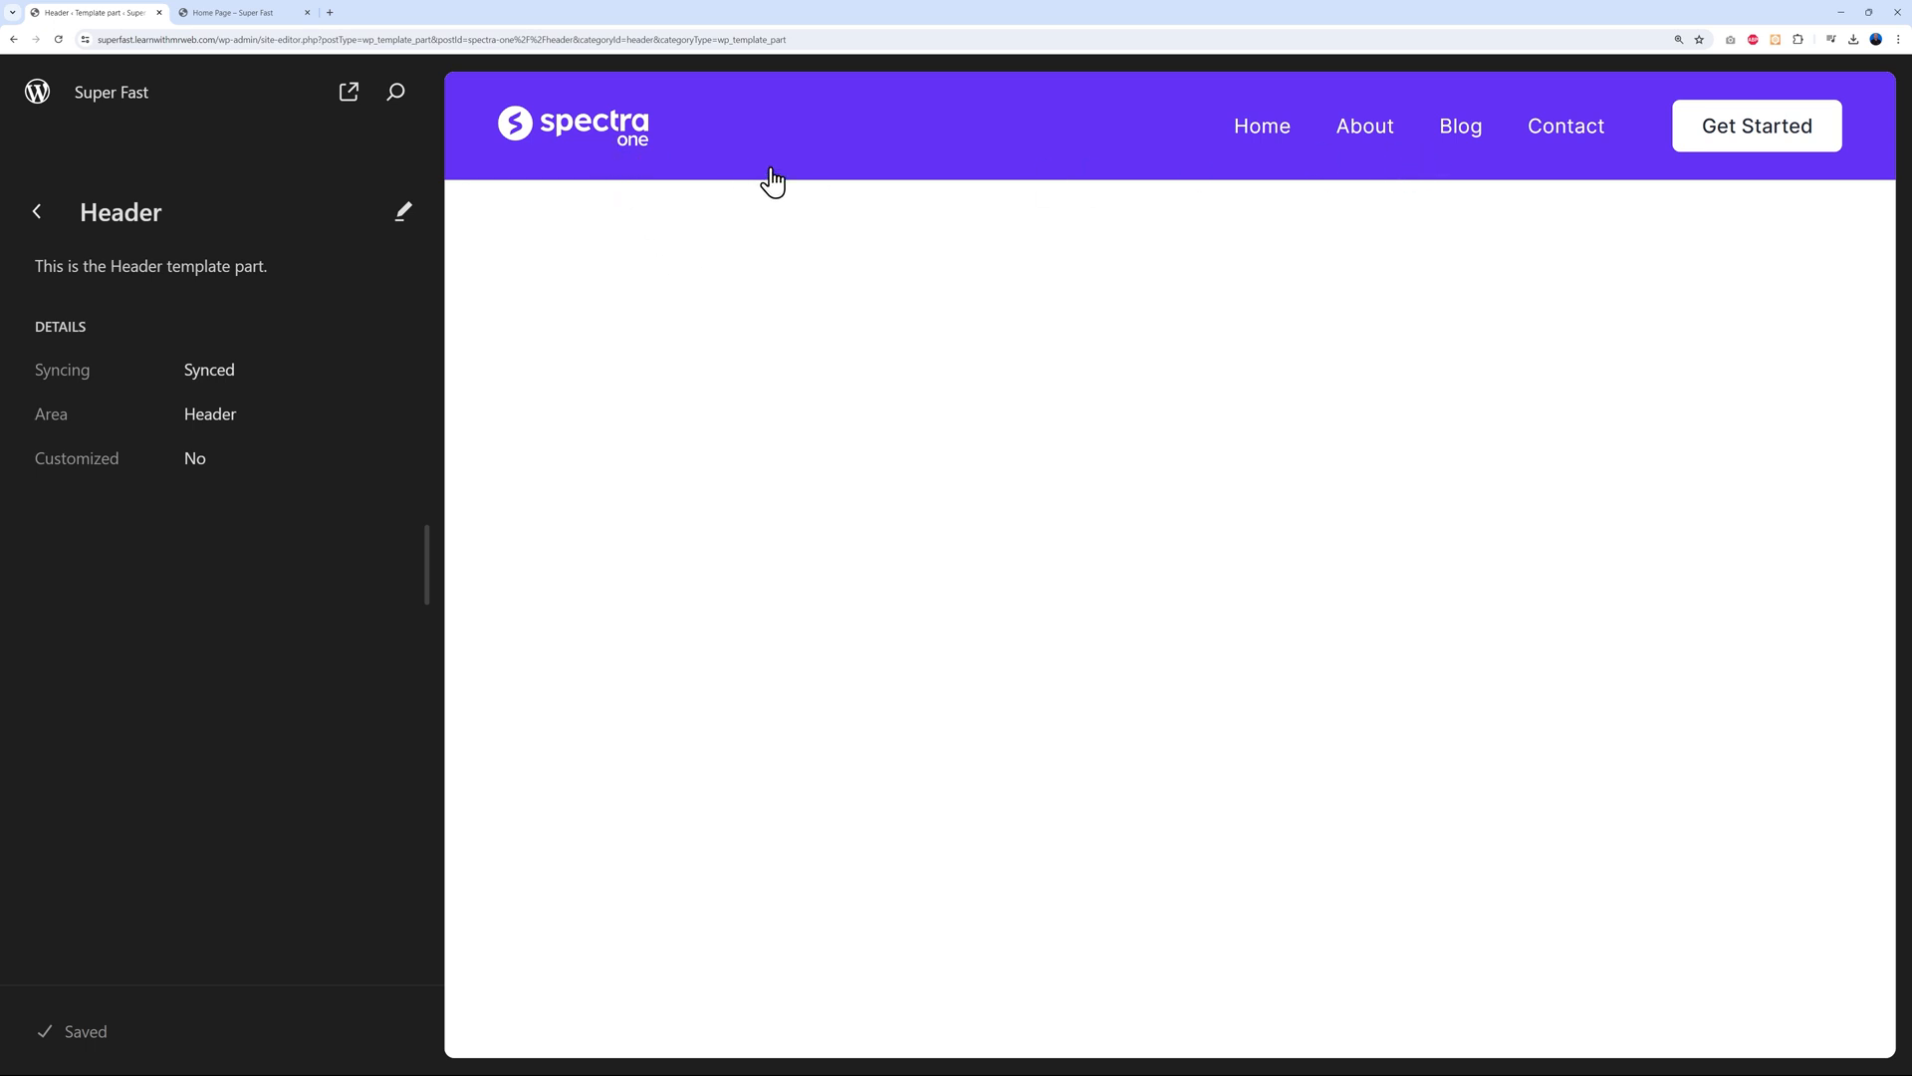
left_click(864, 156)
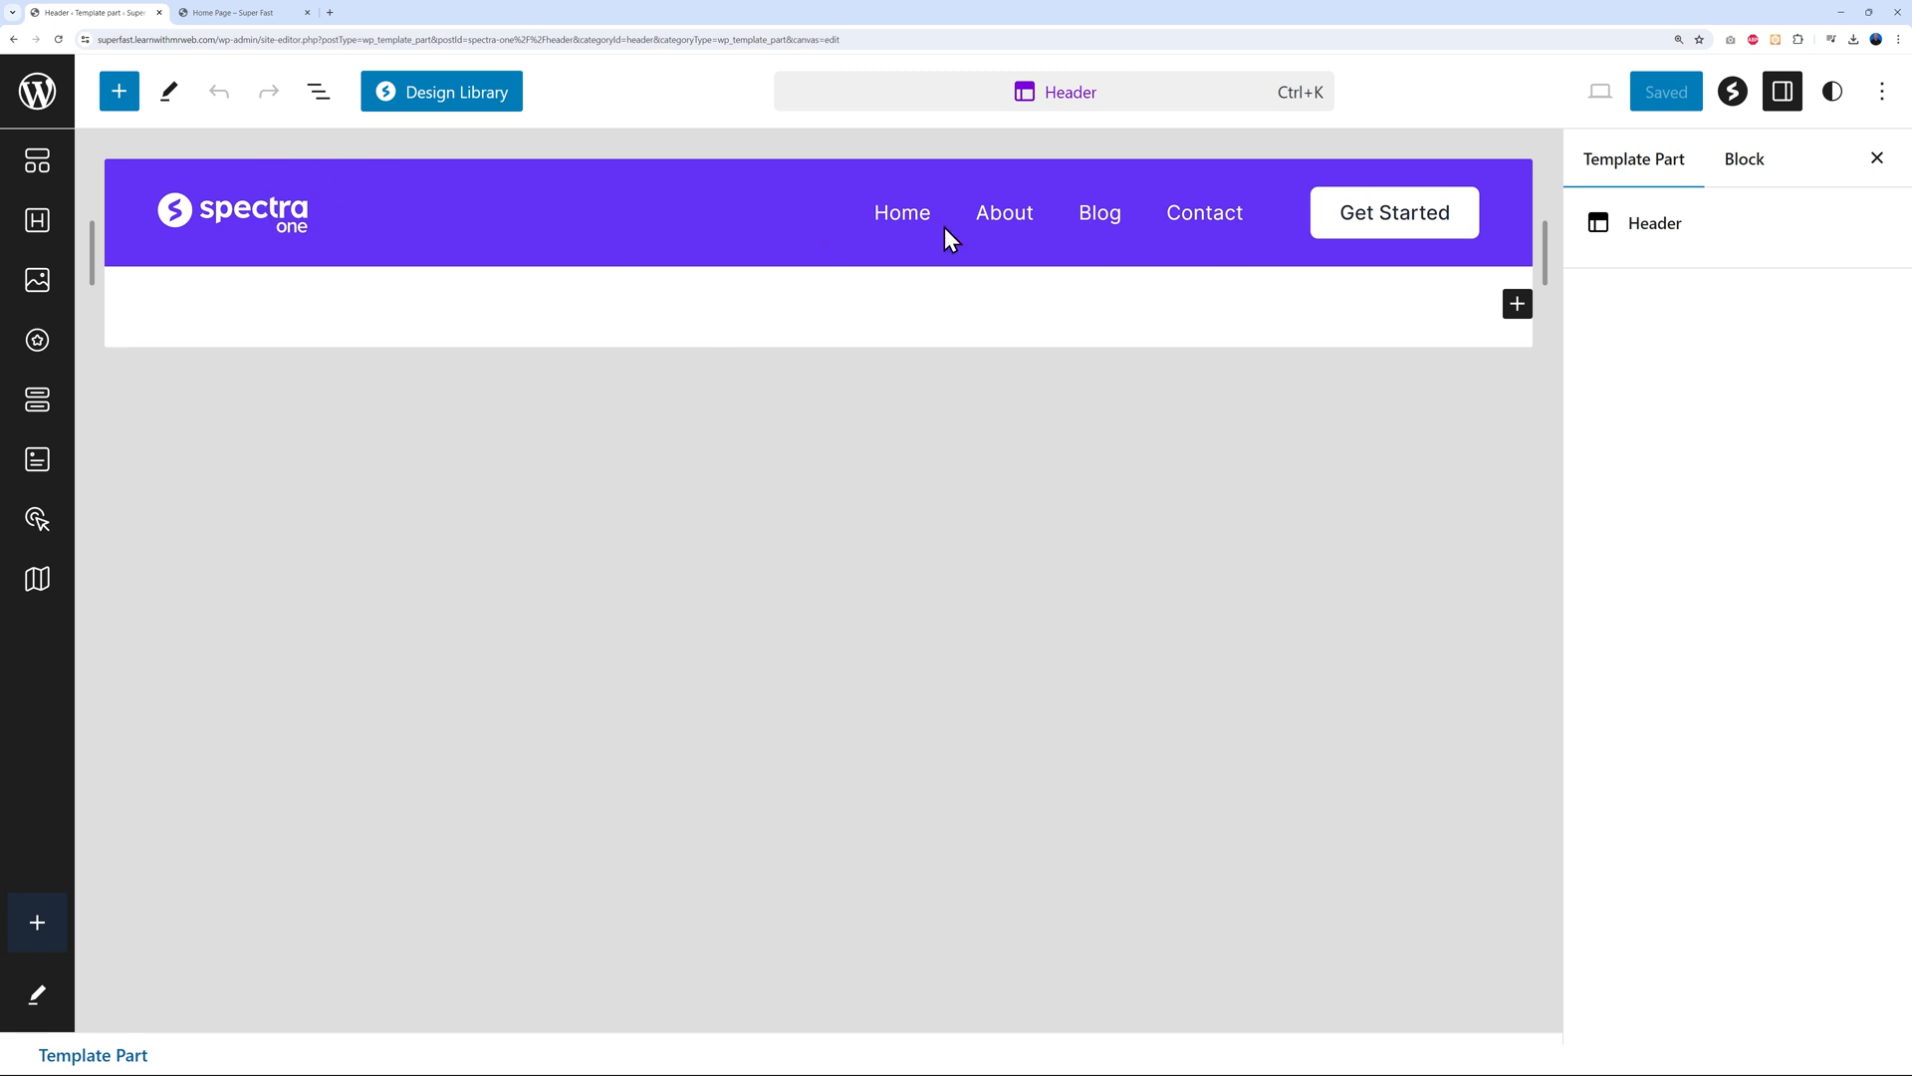
left_click(280, 219)
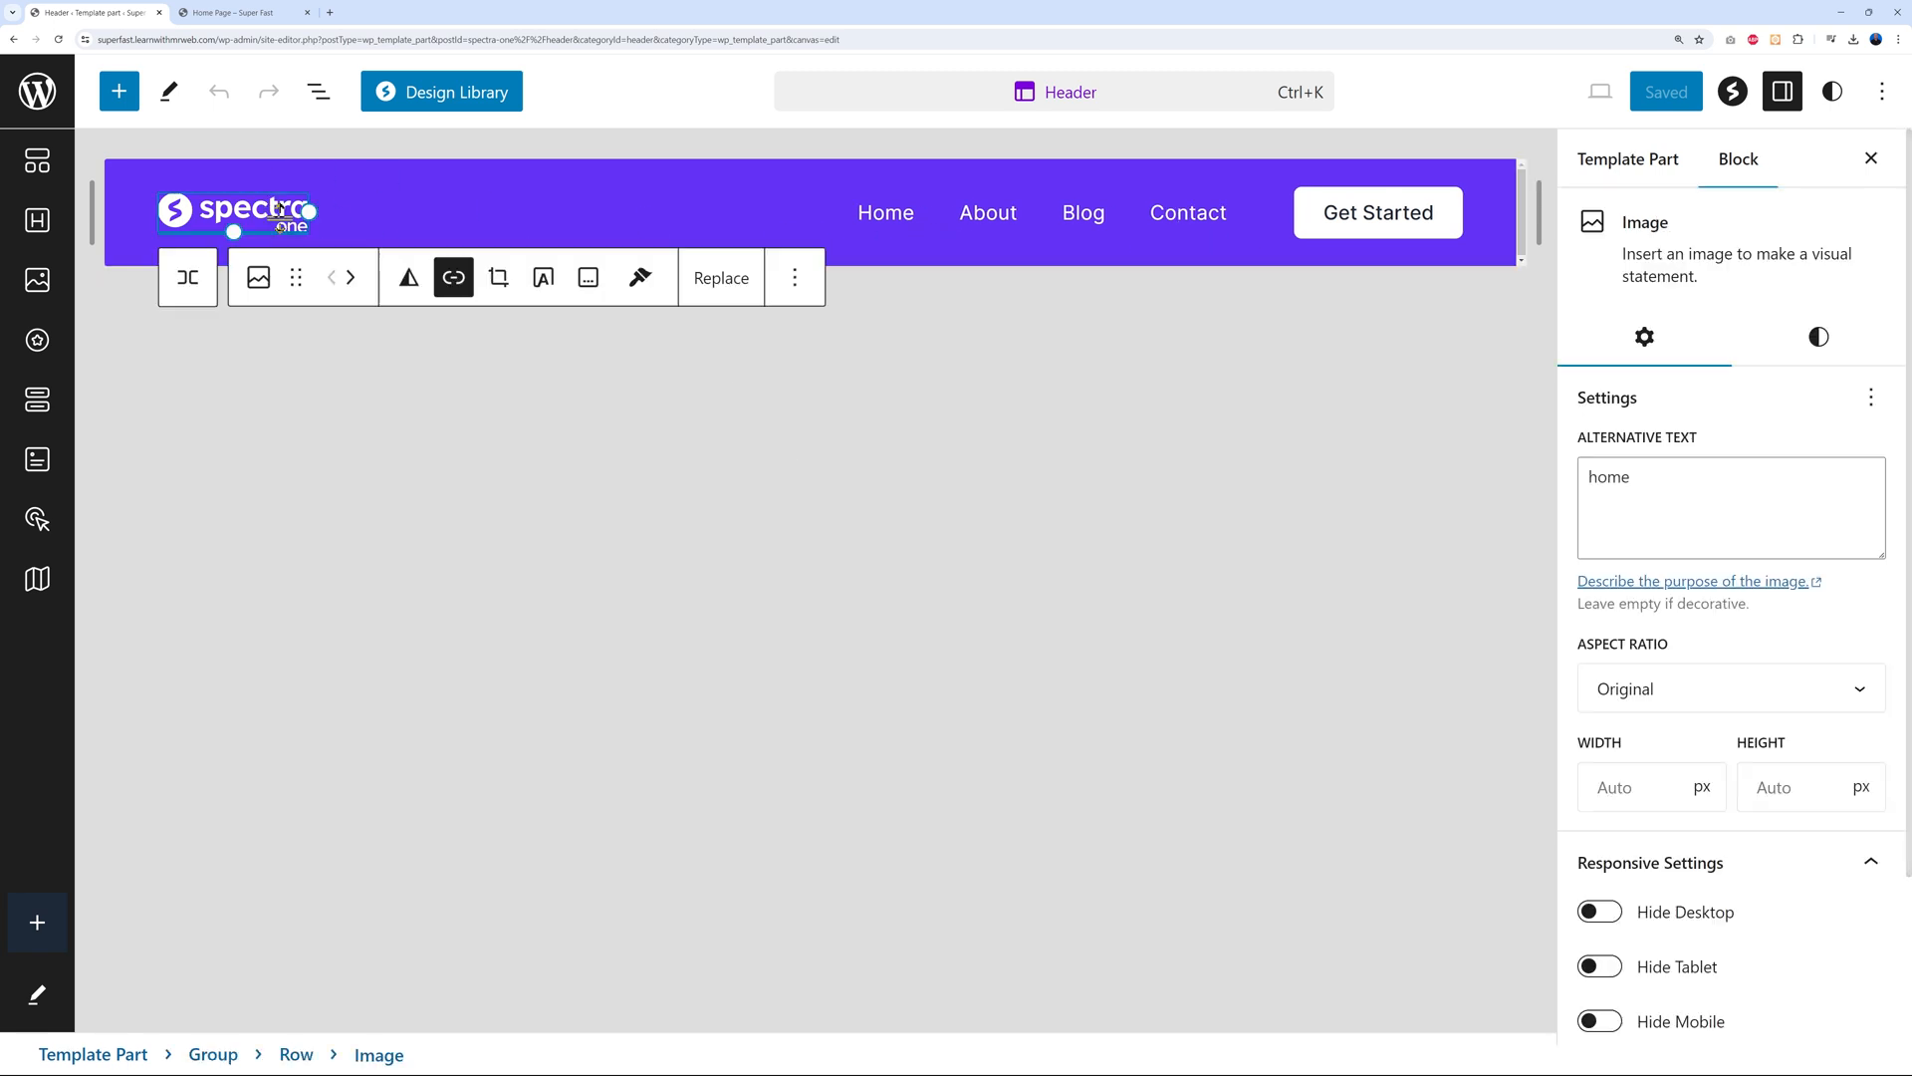
left_click(877, 219)
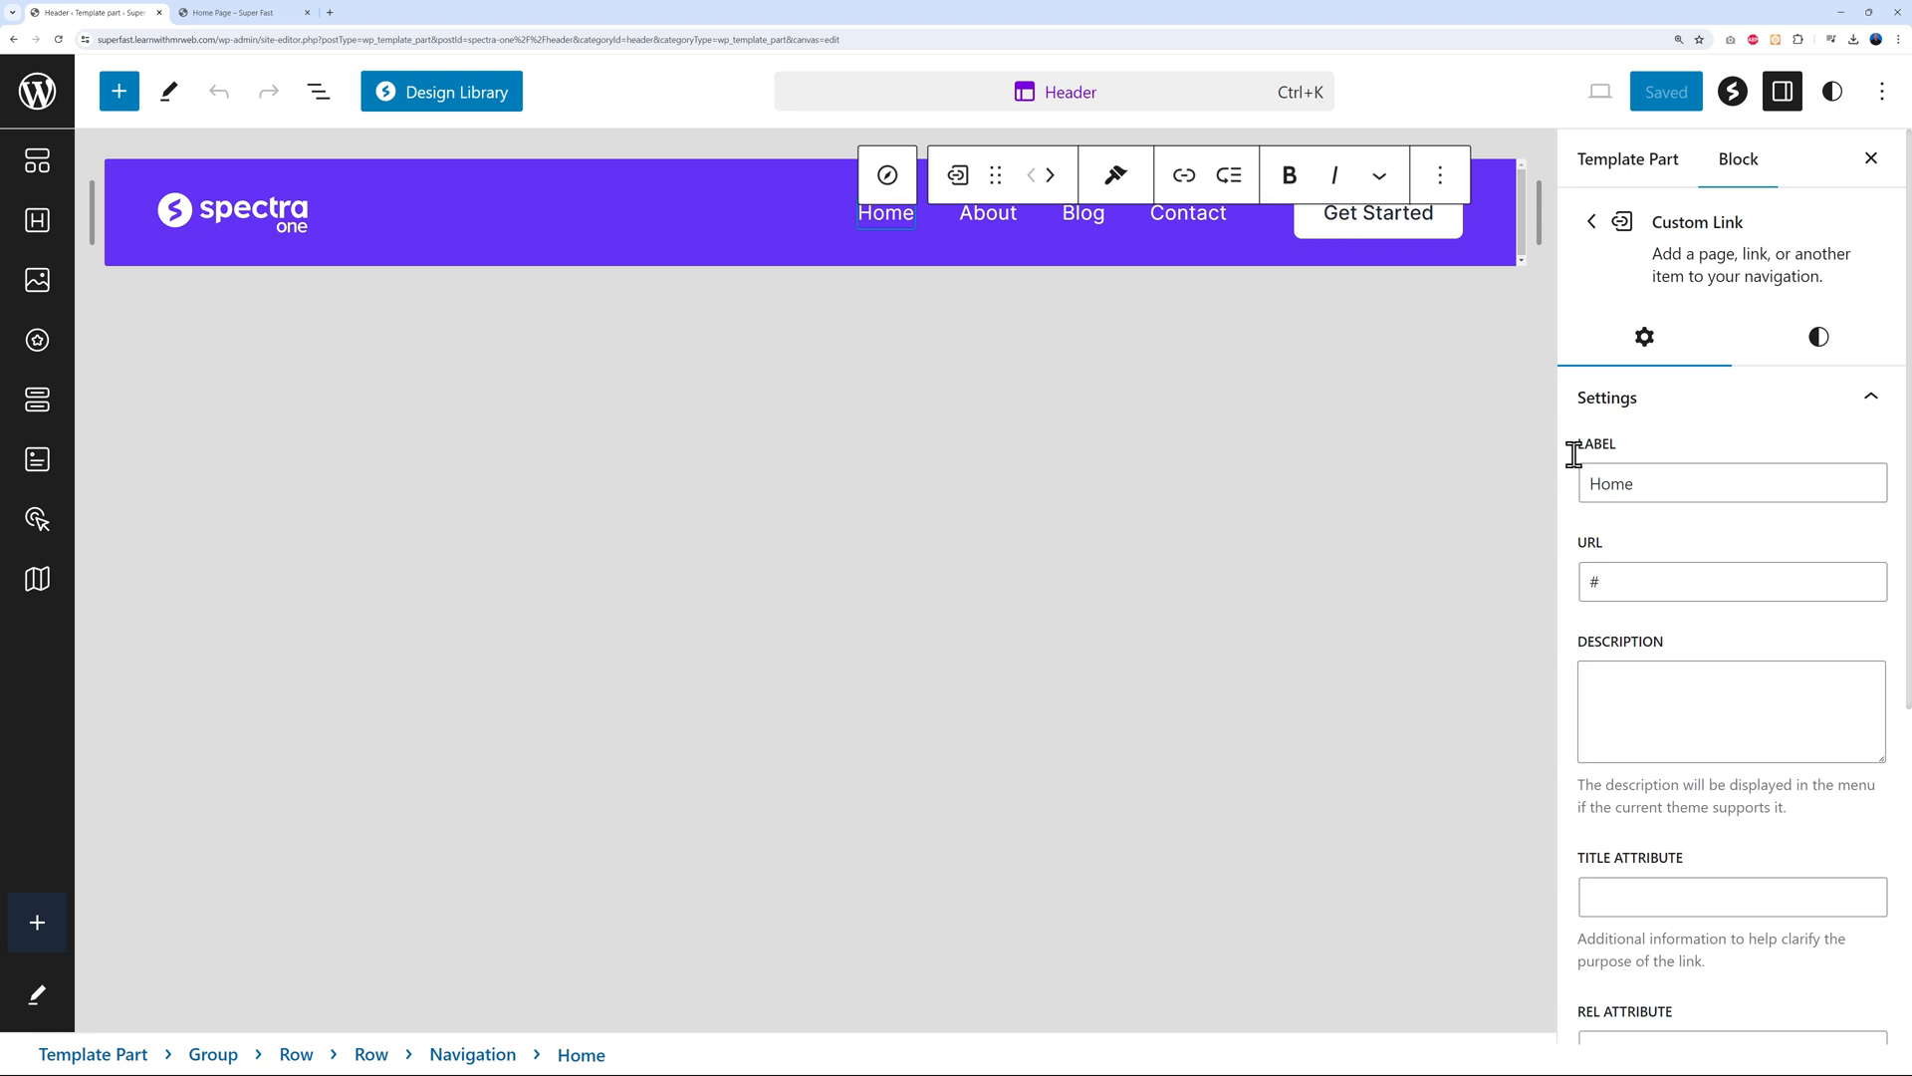
left_click(452, 233)
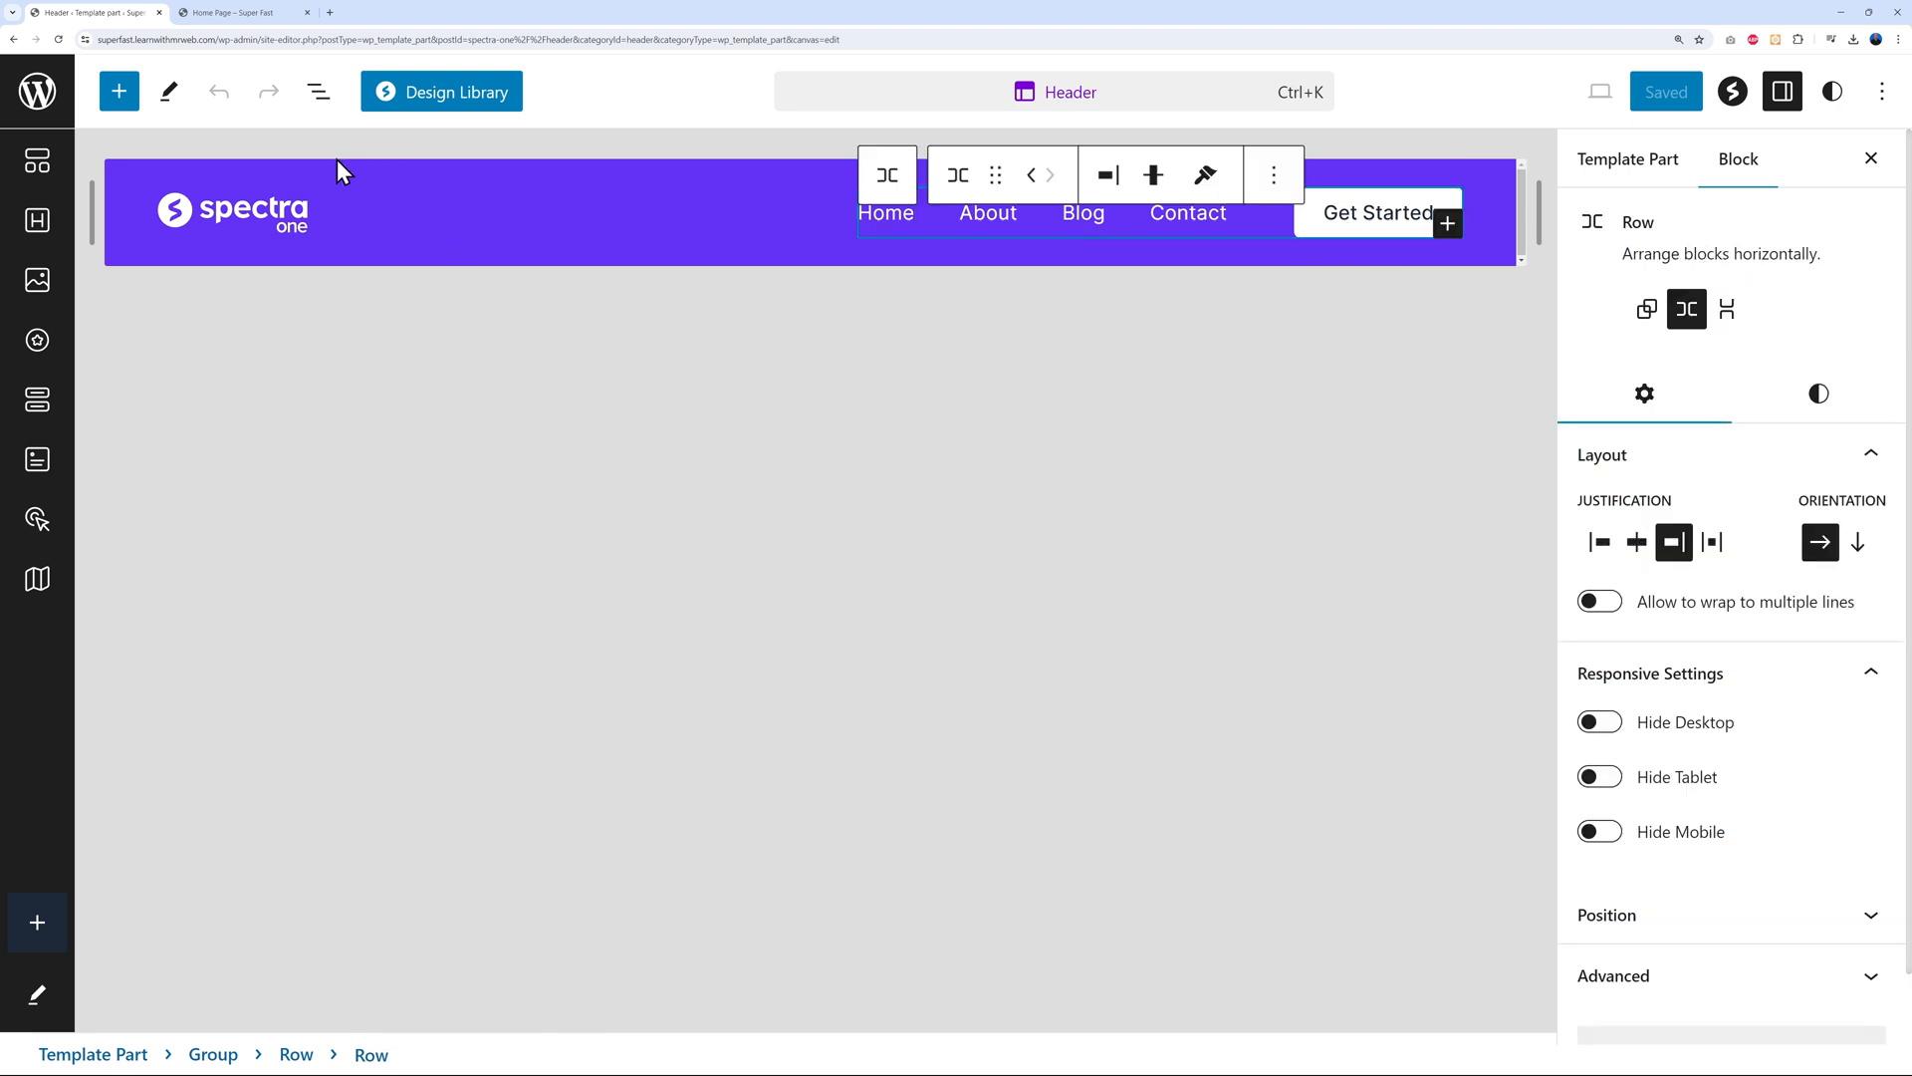
left_click(212, 166)
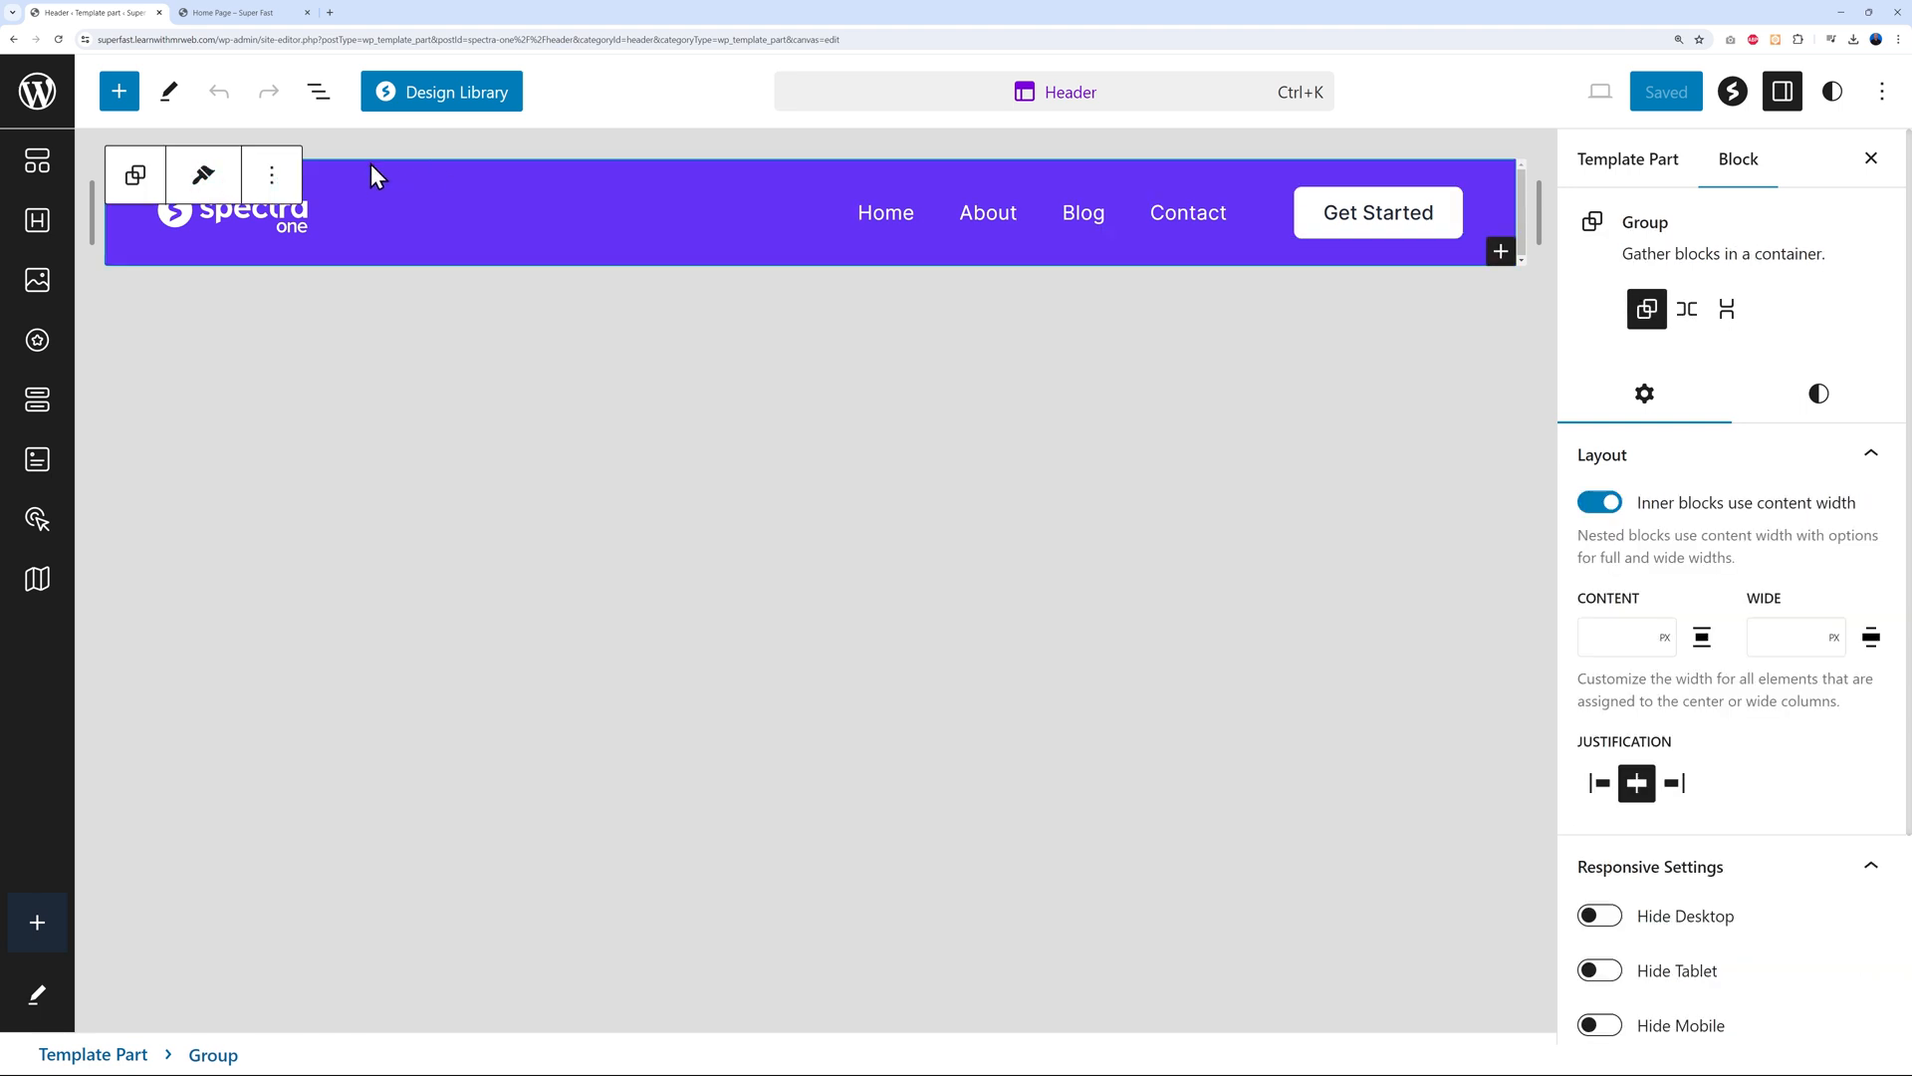
left_click(271, 175)
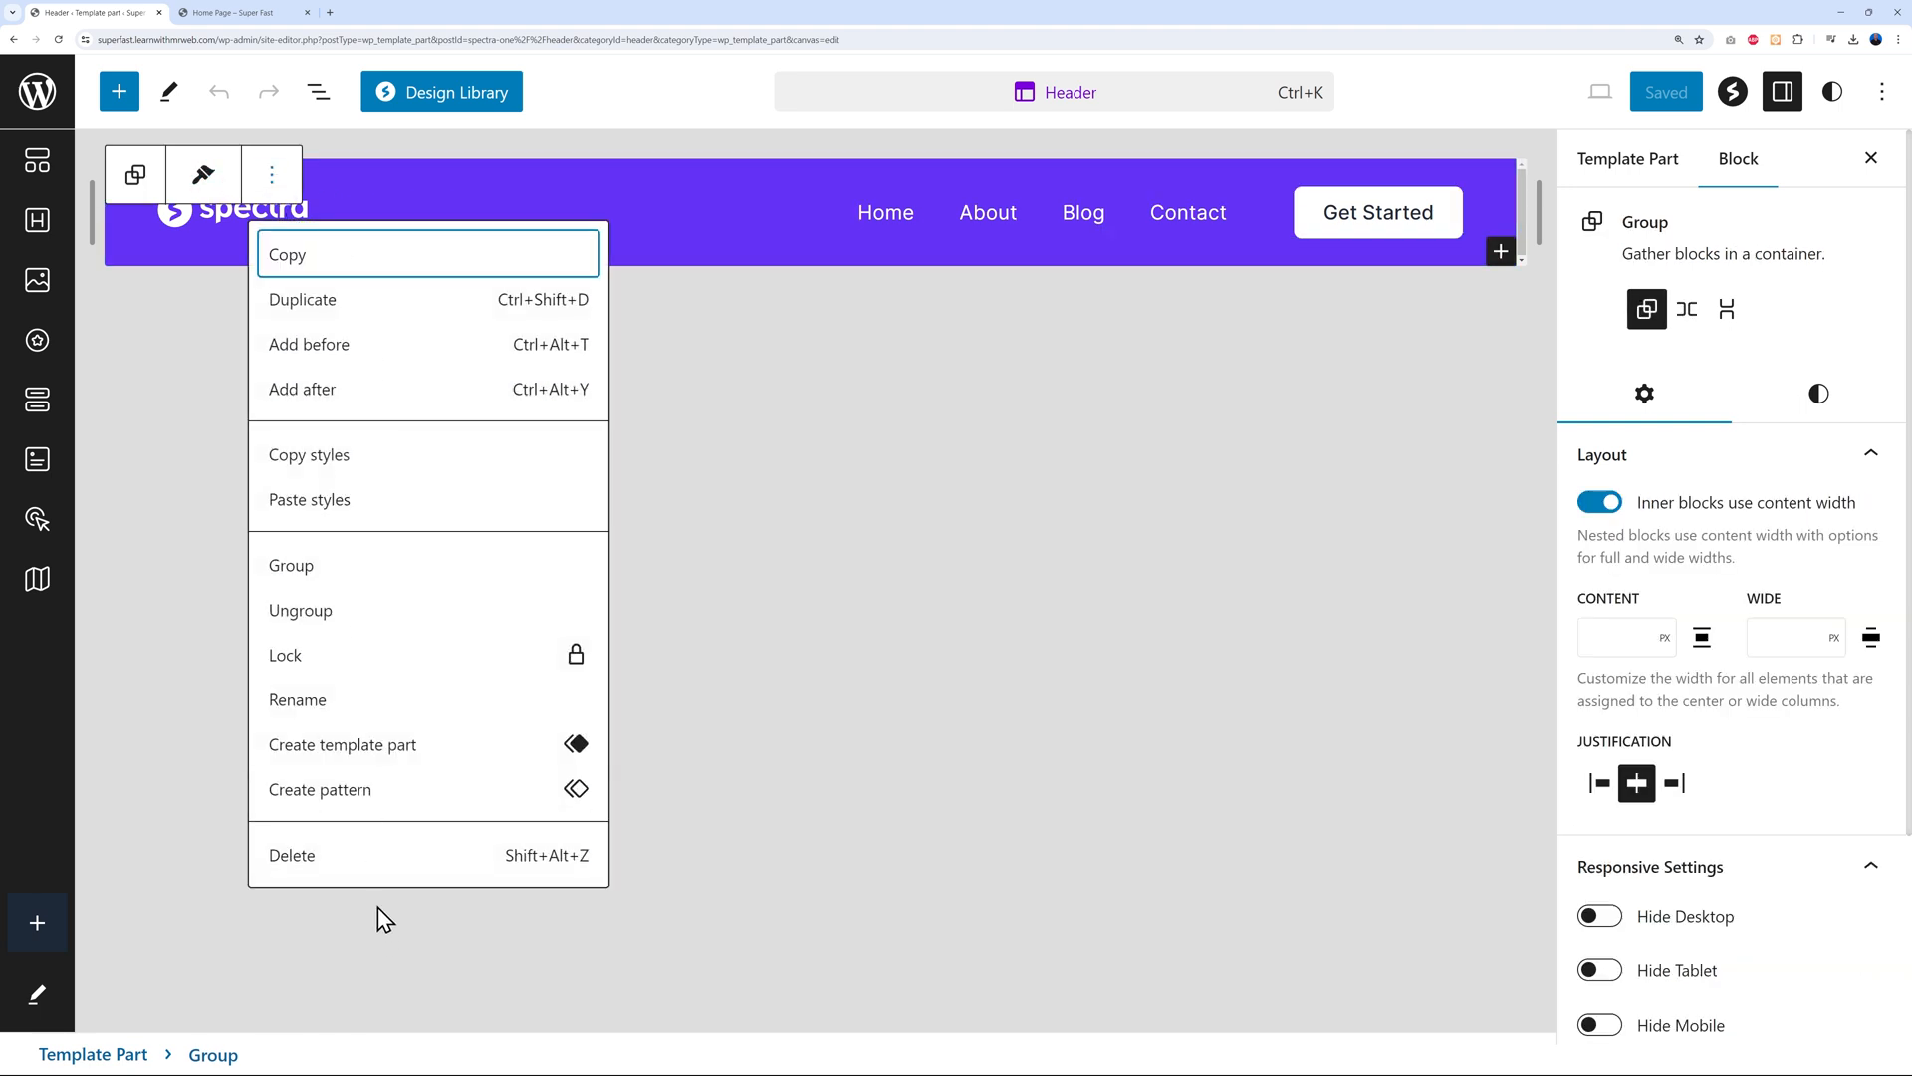
left_click(366, 856)
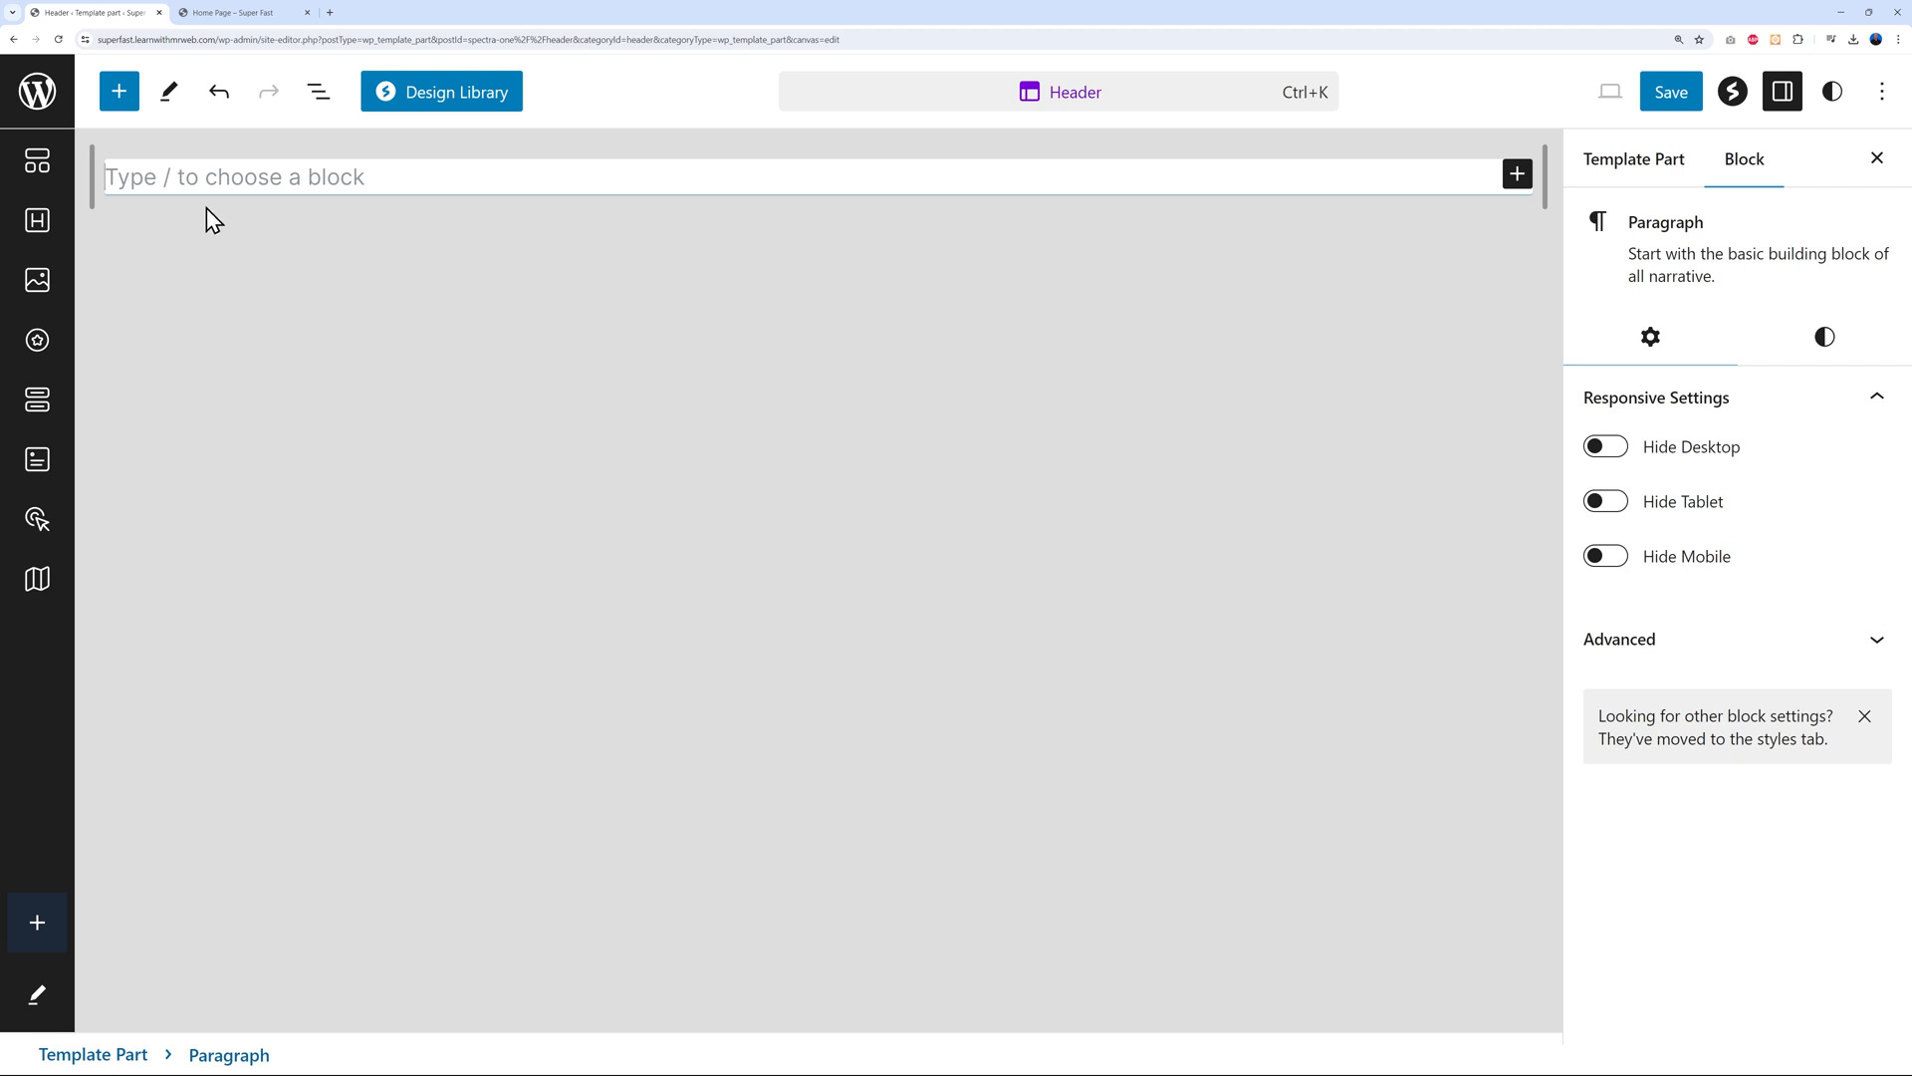
Insert the 'Header left menu blend' pattern from Patterns > Headers into the header part
left_click(119, 105)
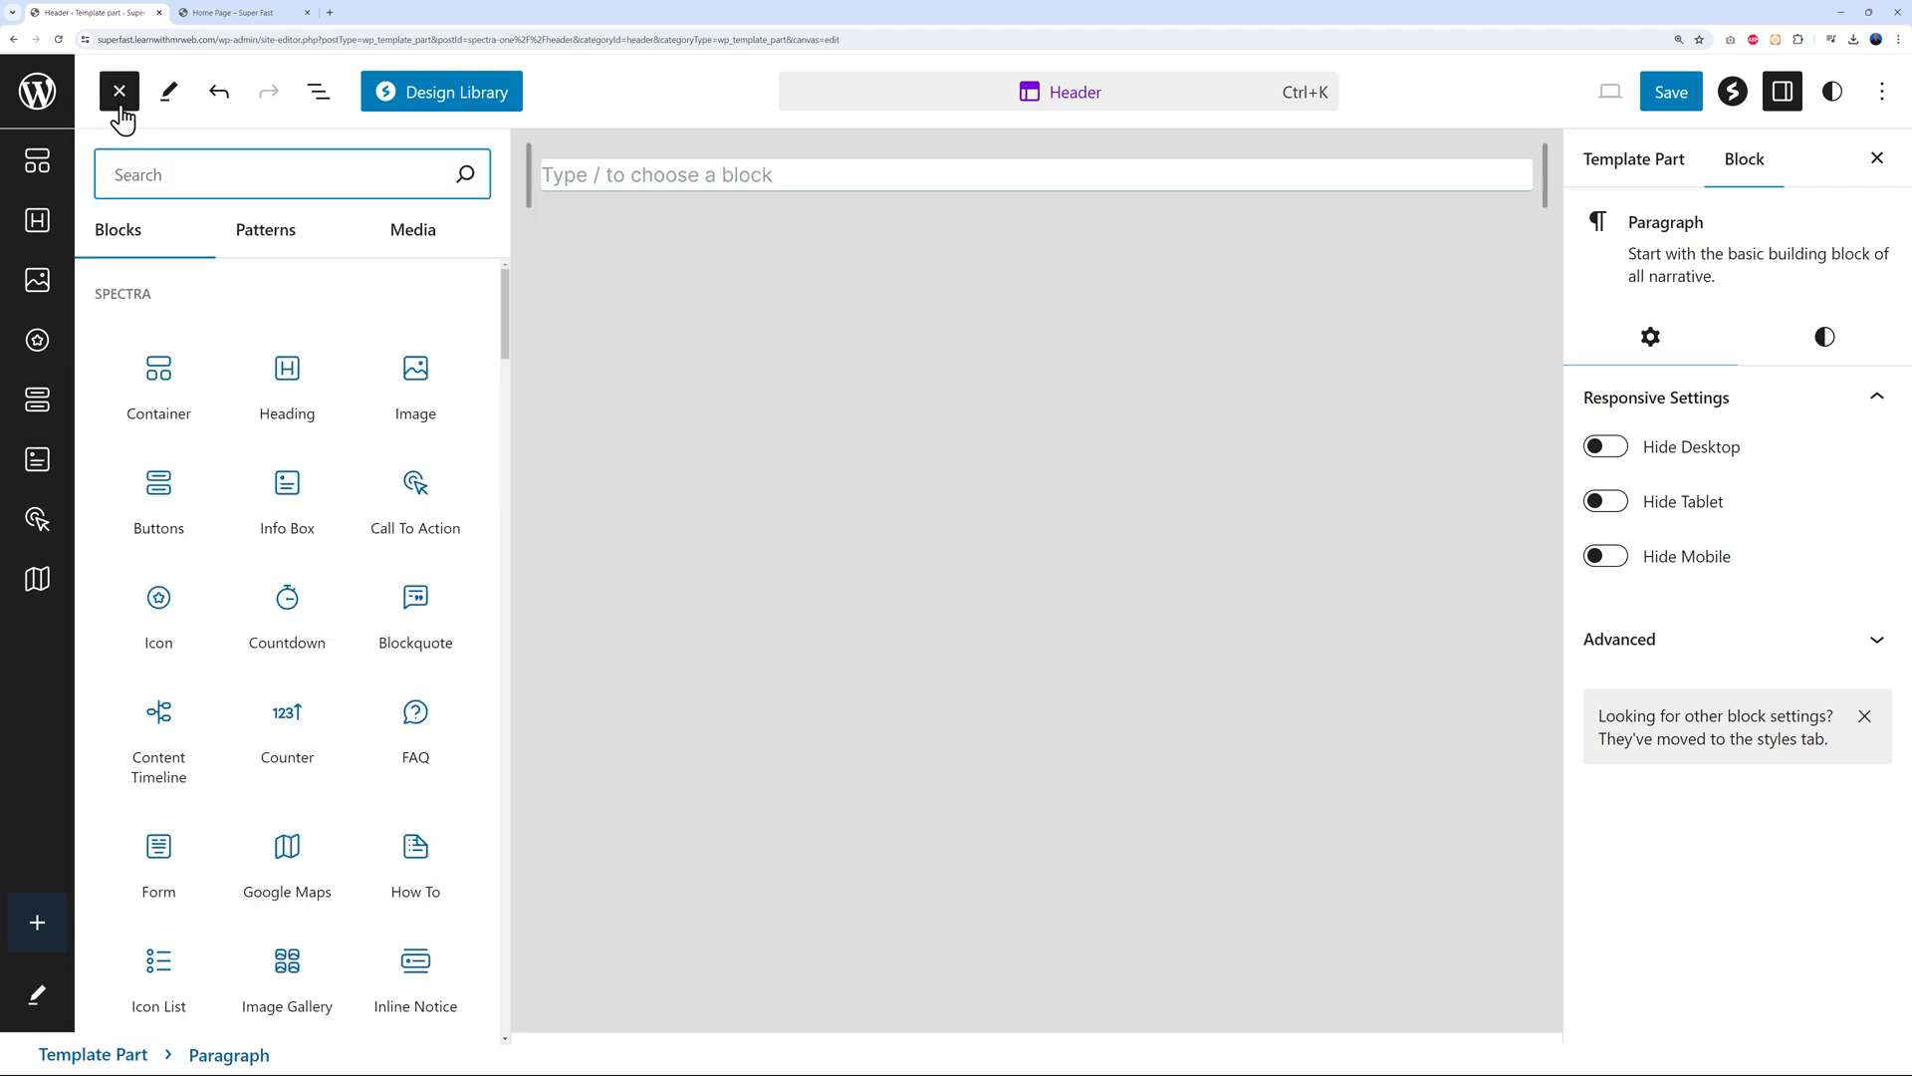
left_click(261, 239)
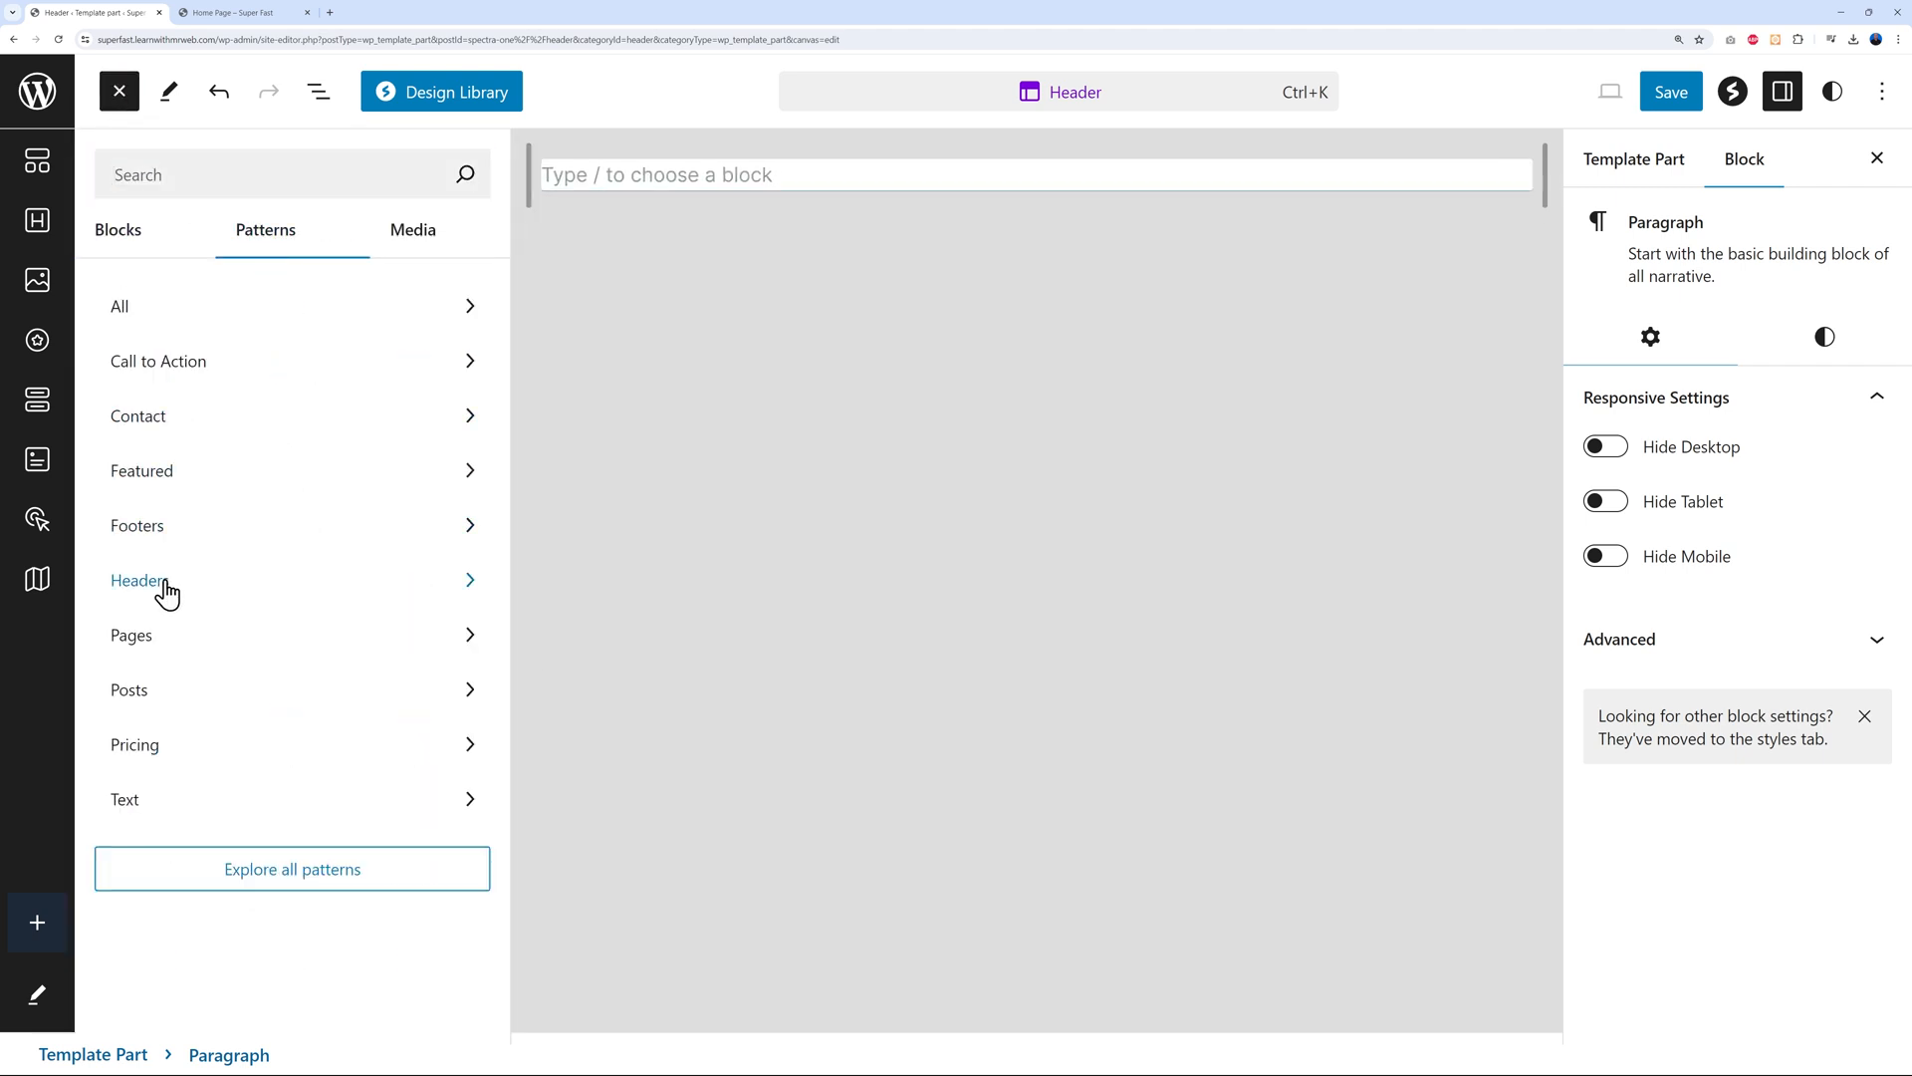
left_click(163, 587)
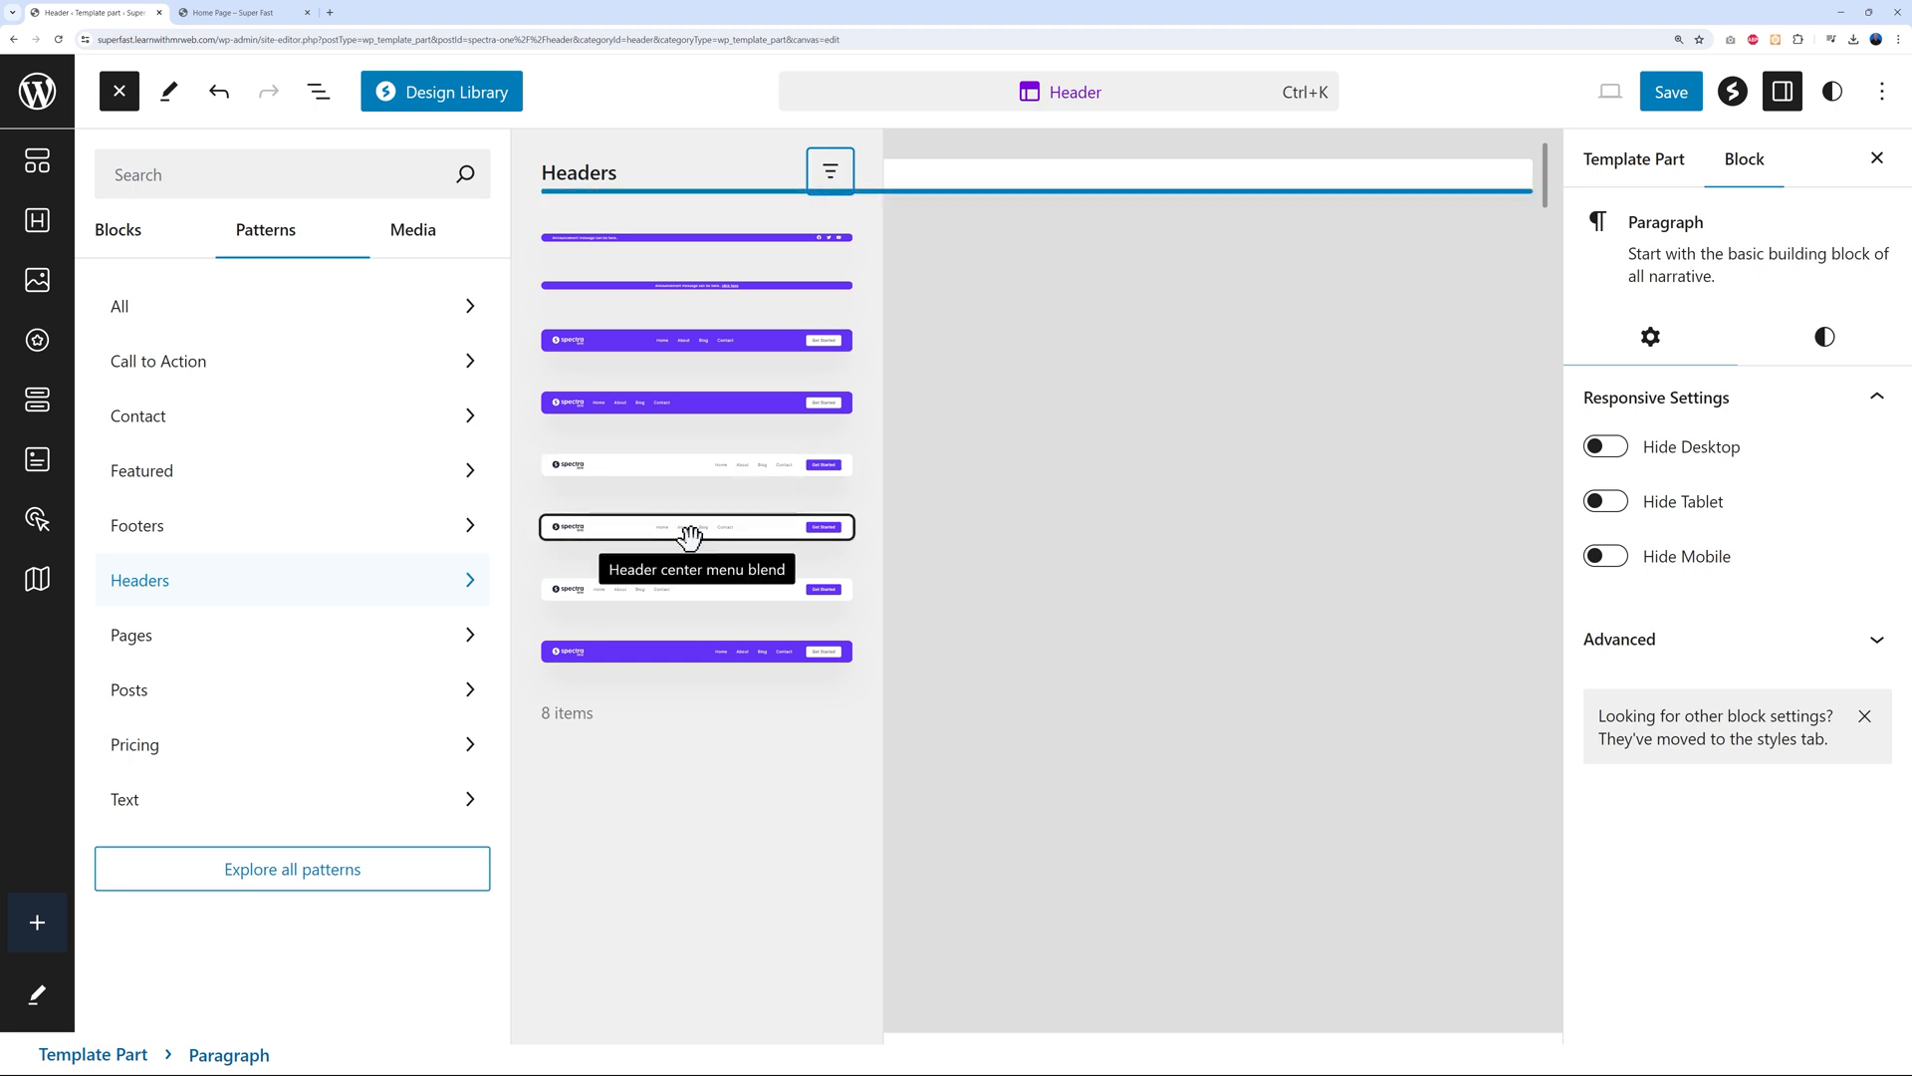
left_click(630, 591)
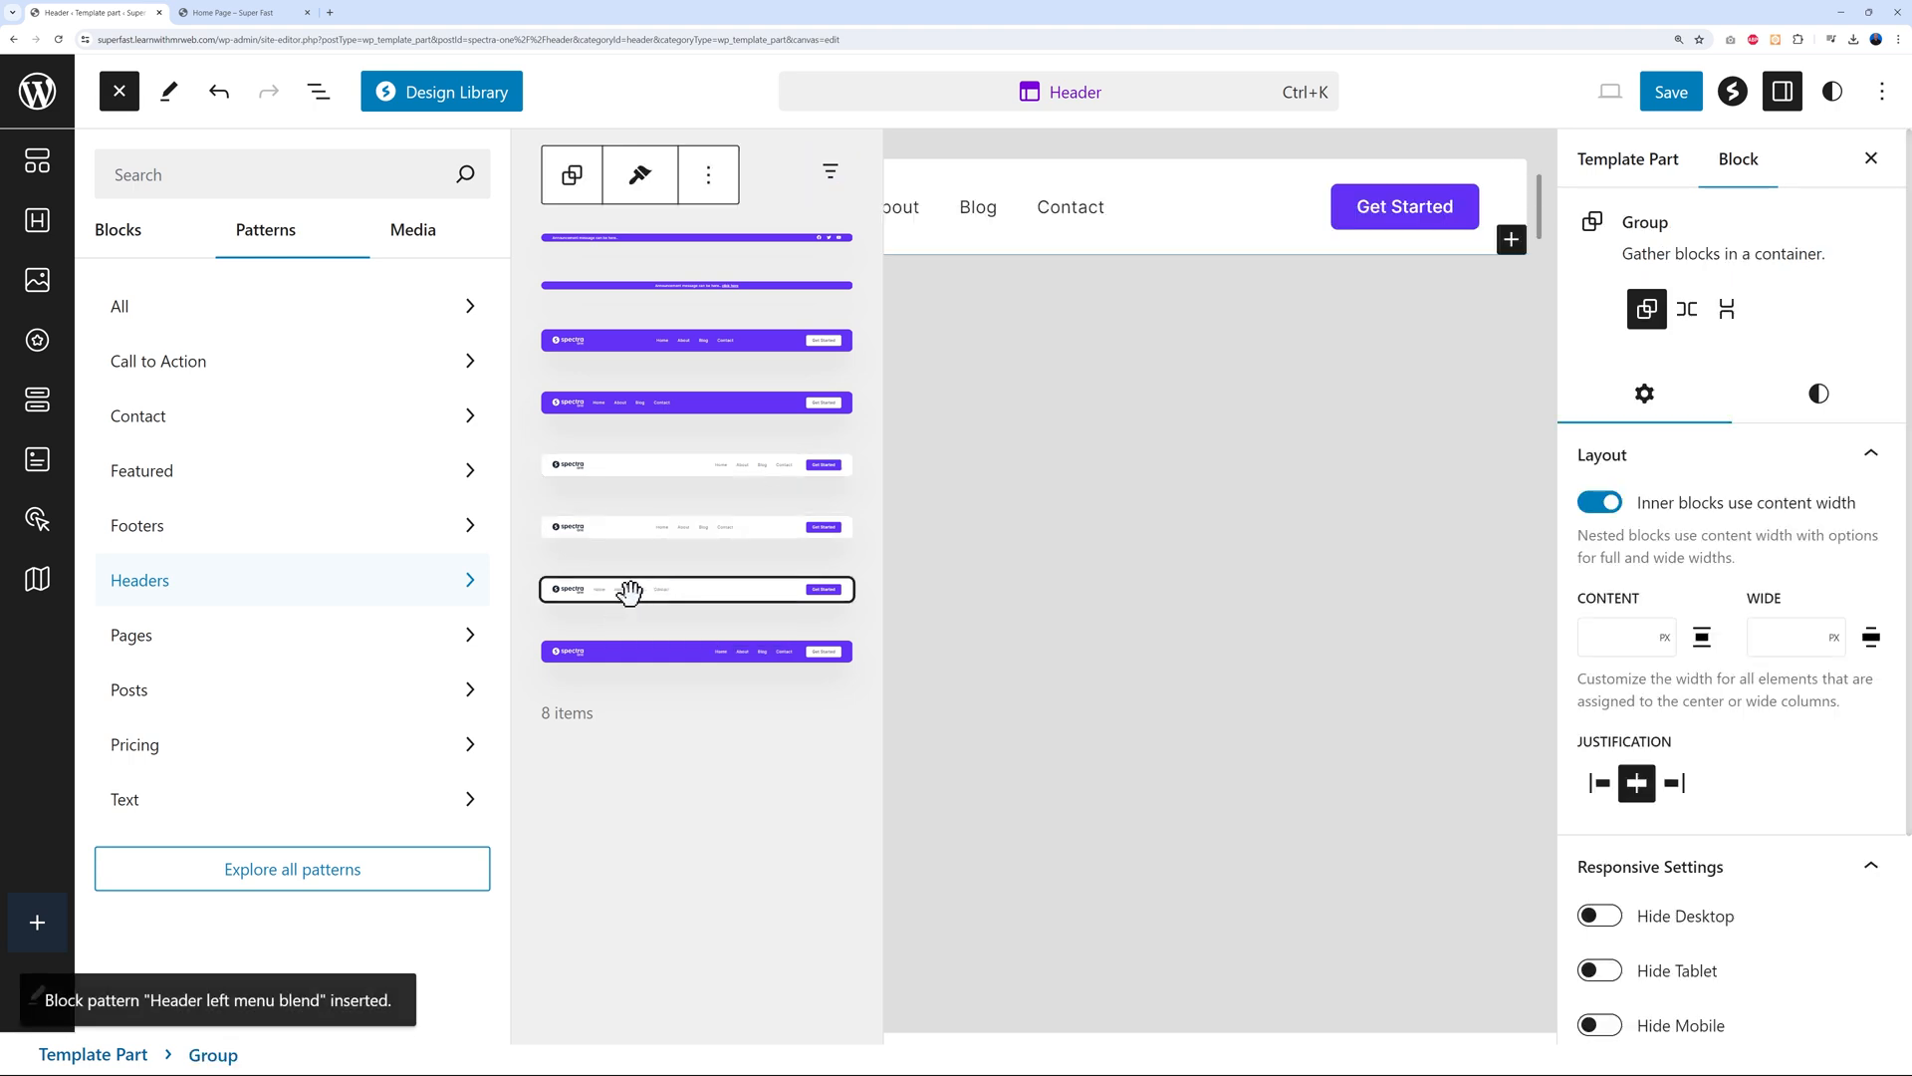
left_click(1056, 473)
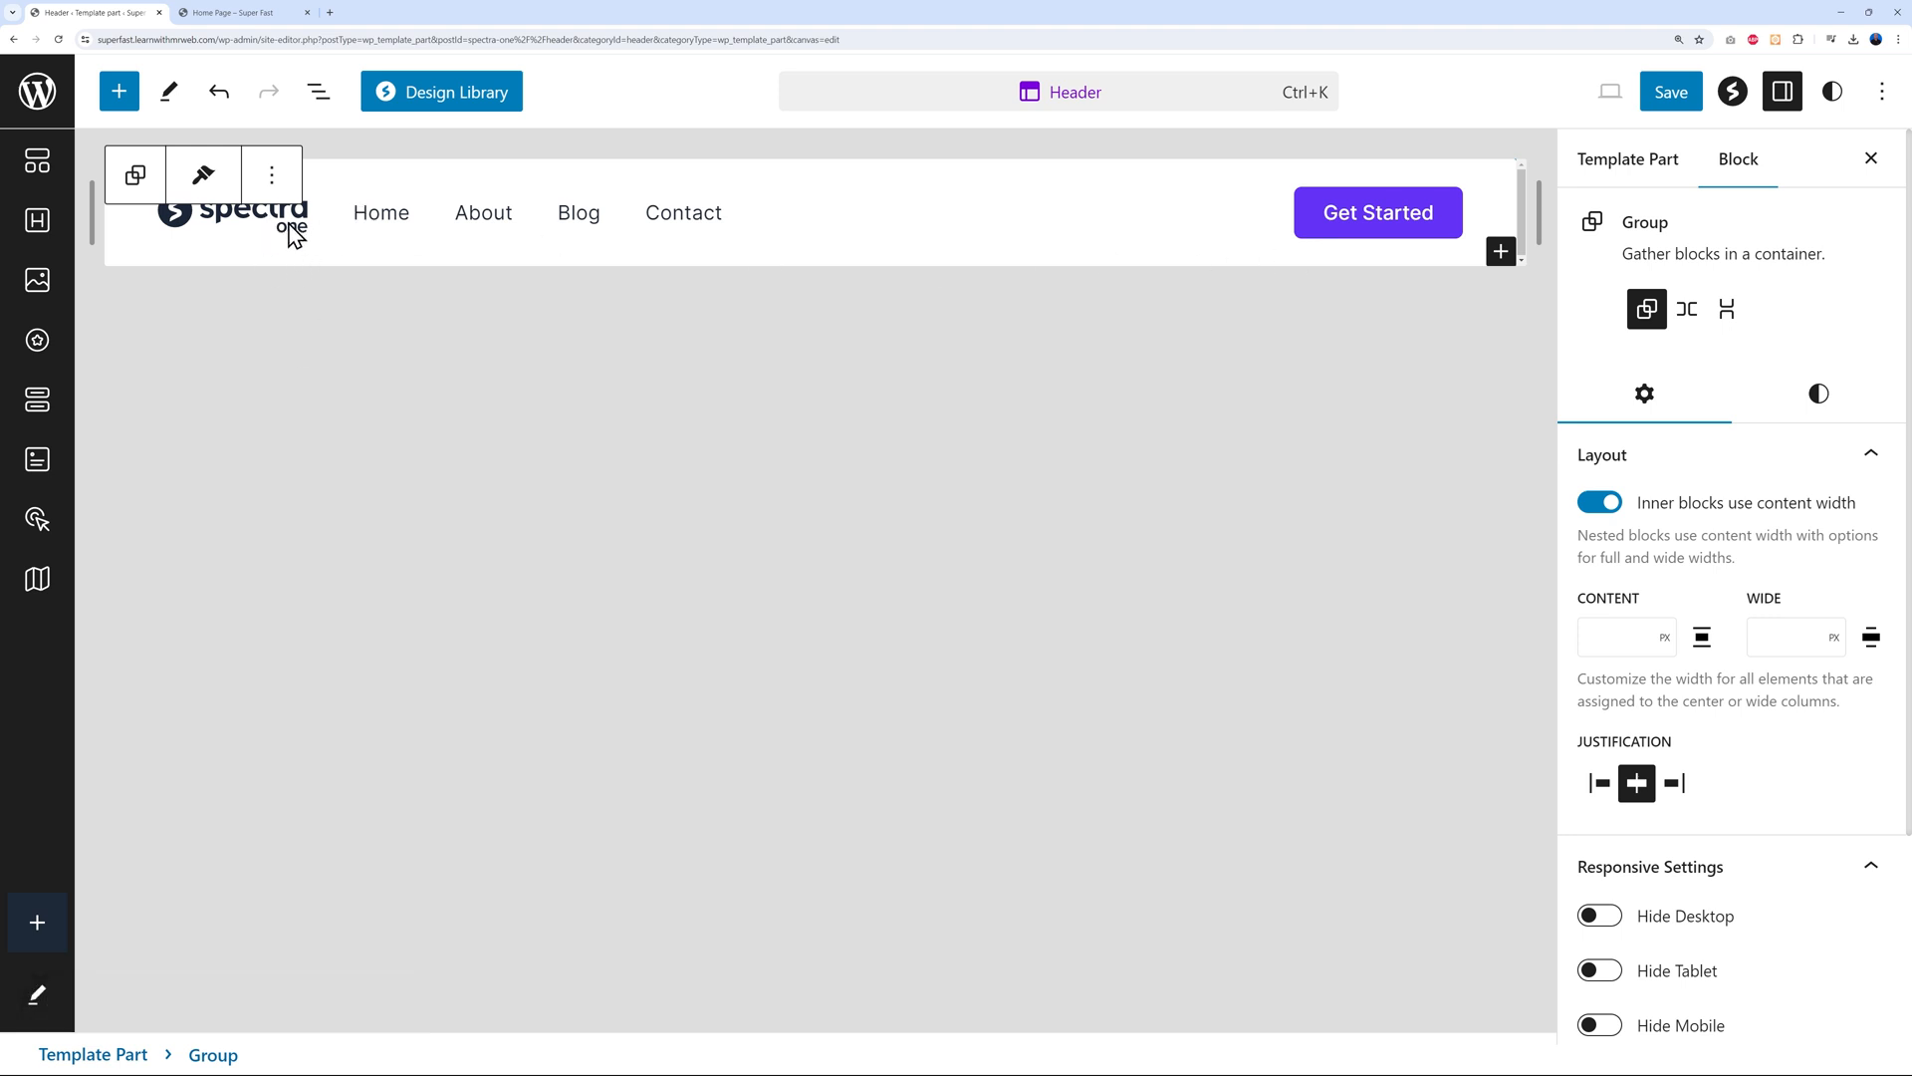
Replace the header's Spectra logo with the green mr web logo from the Media Library
left_click(284, 223)
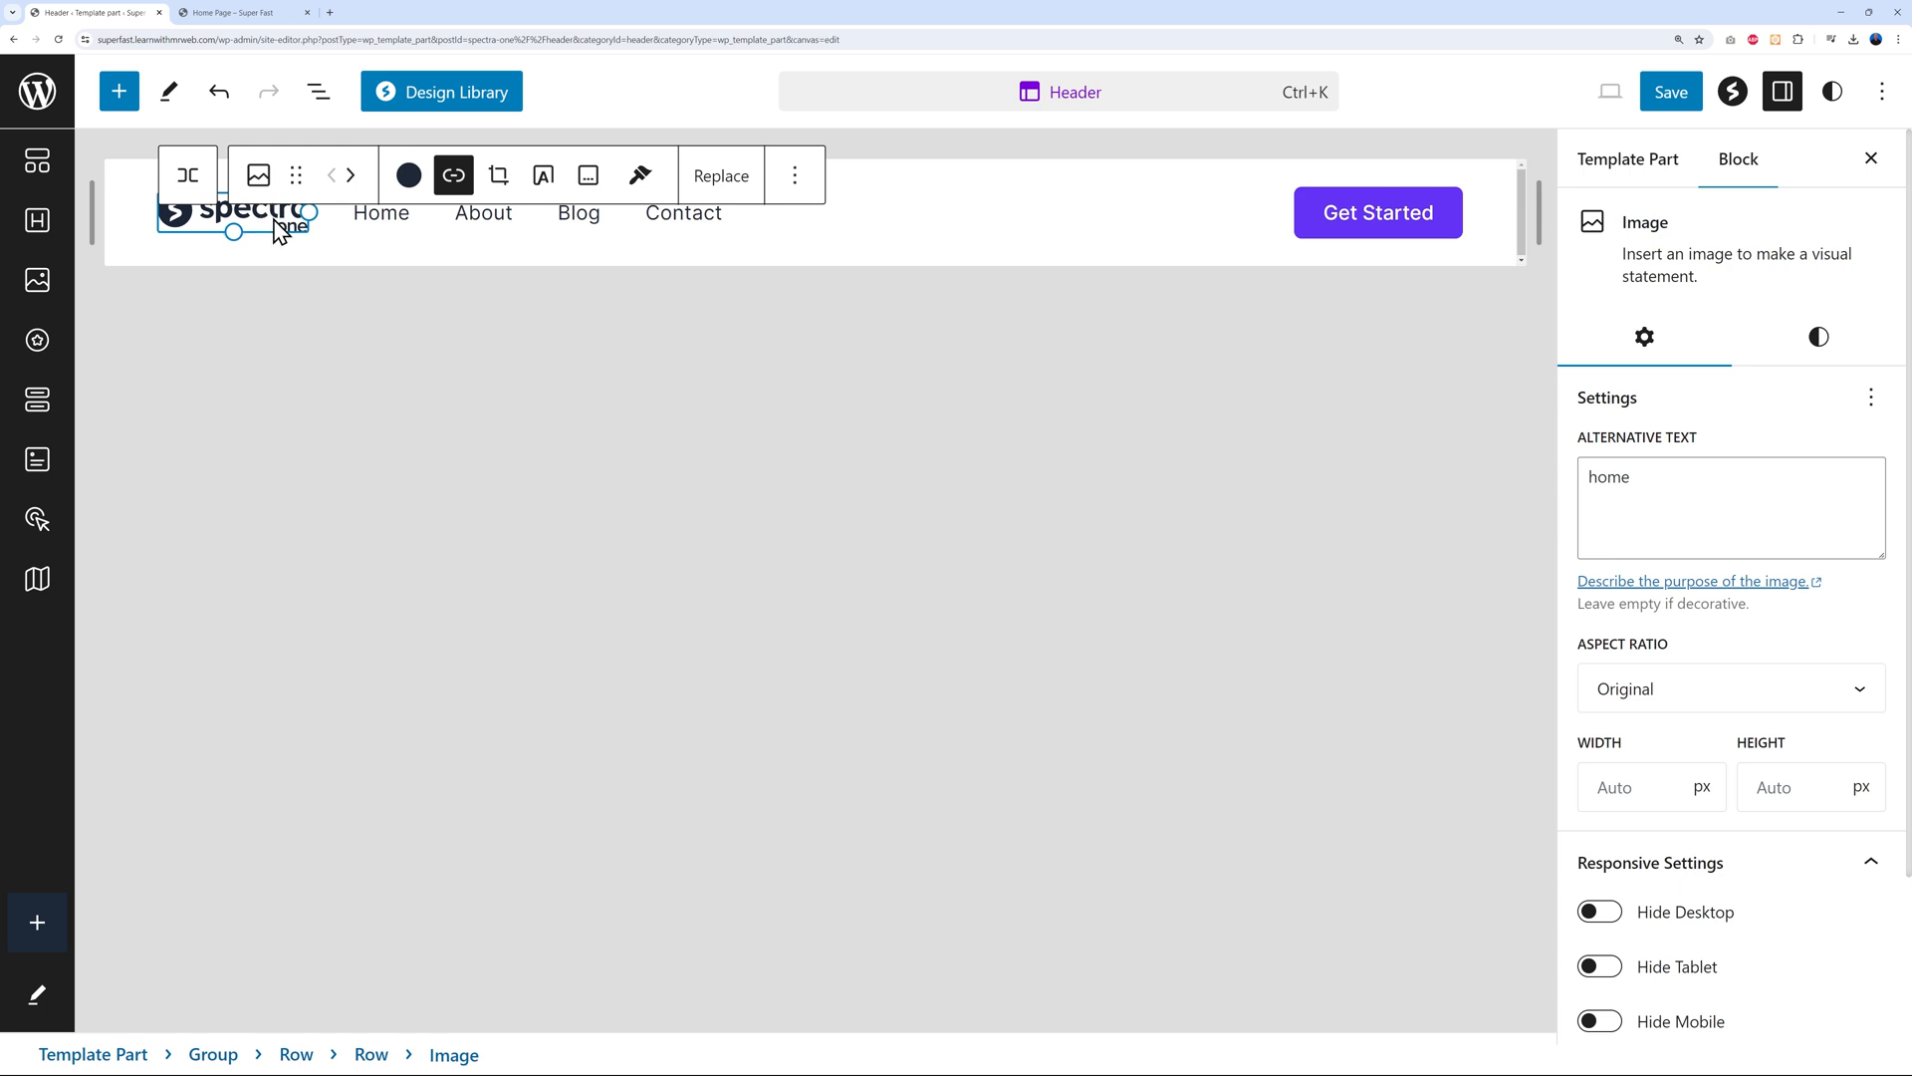
left_click(719, 177)
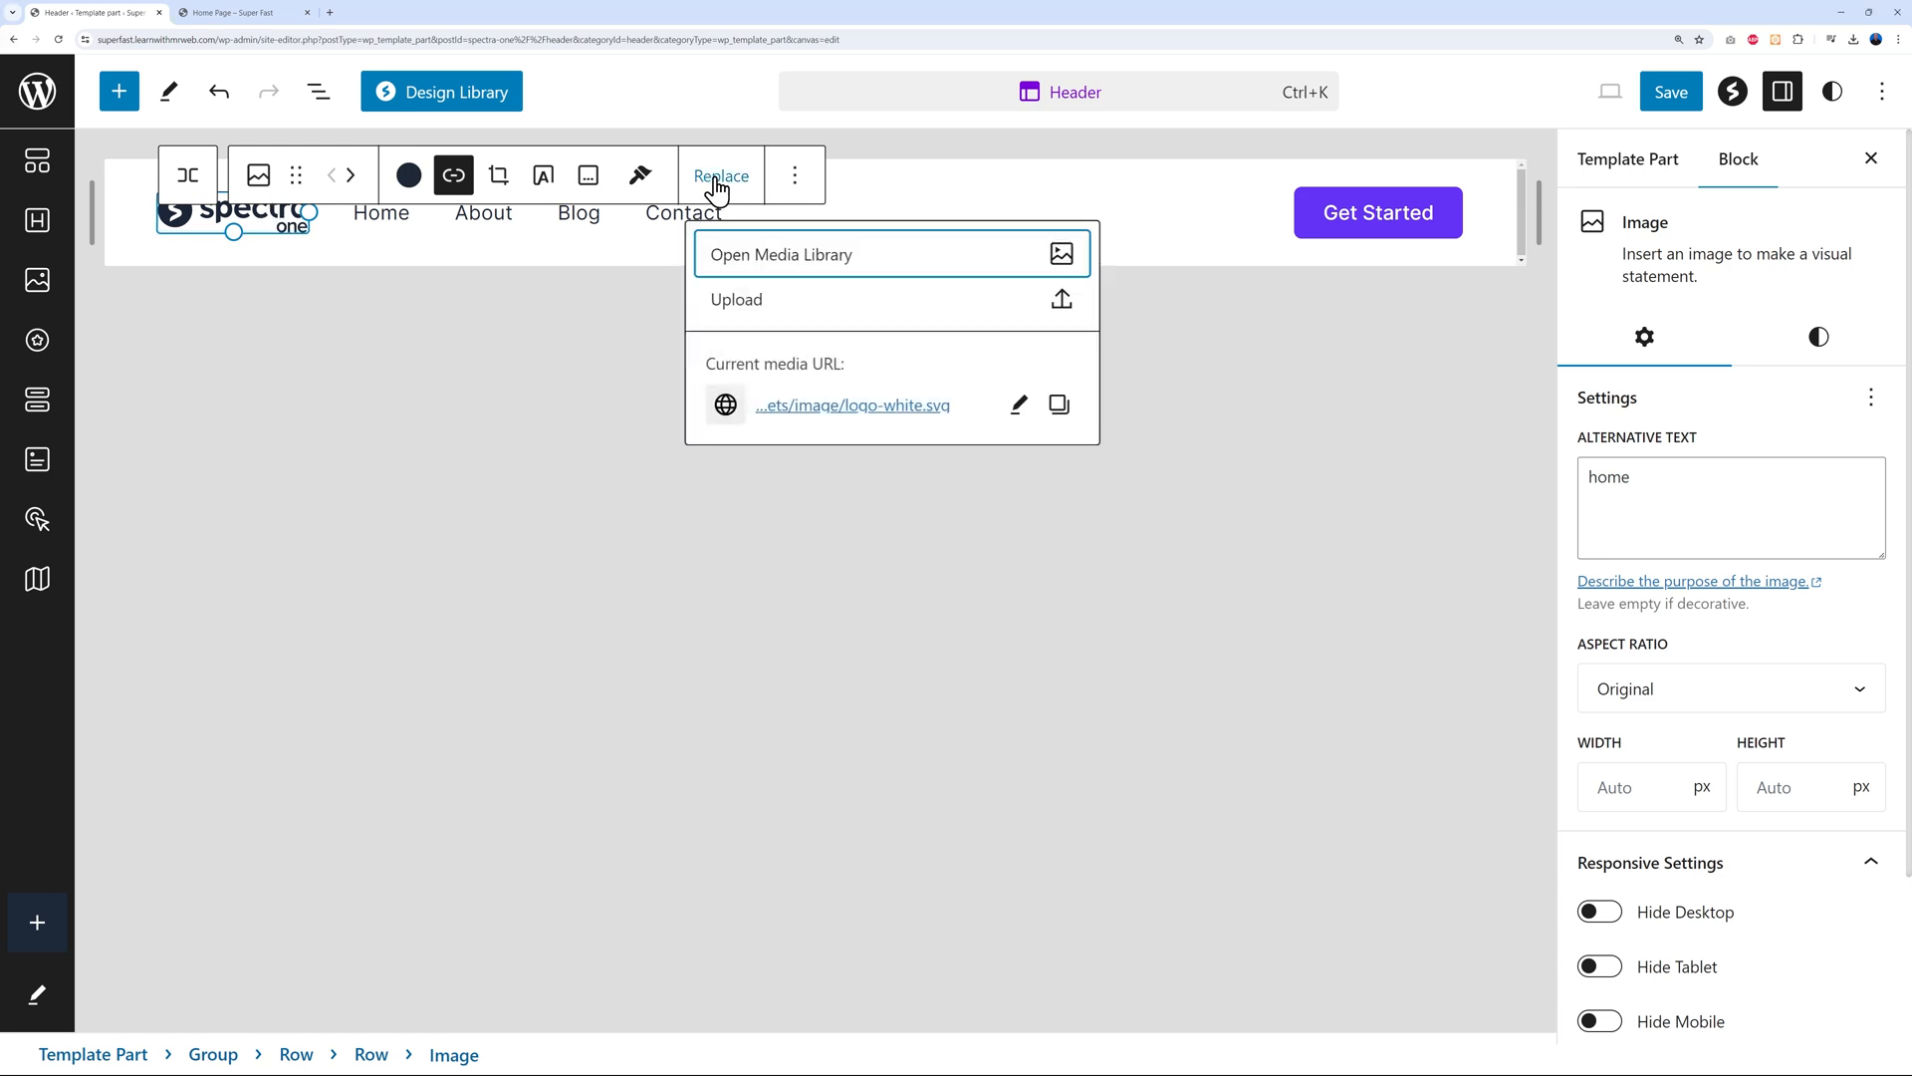
left_click(817, 267)
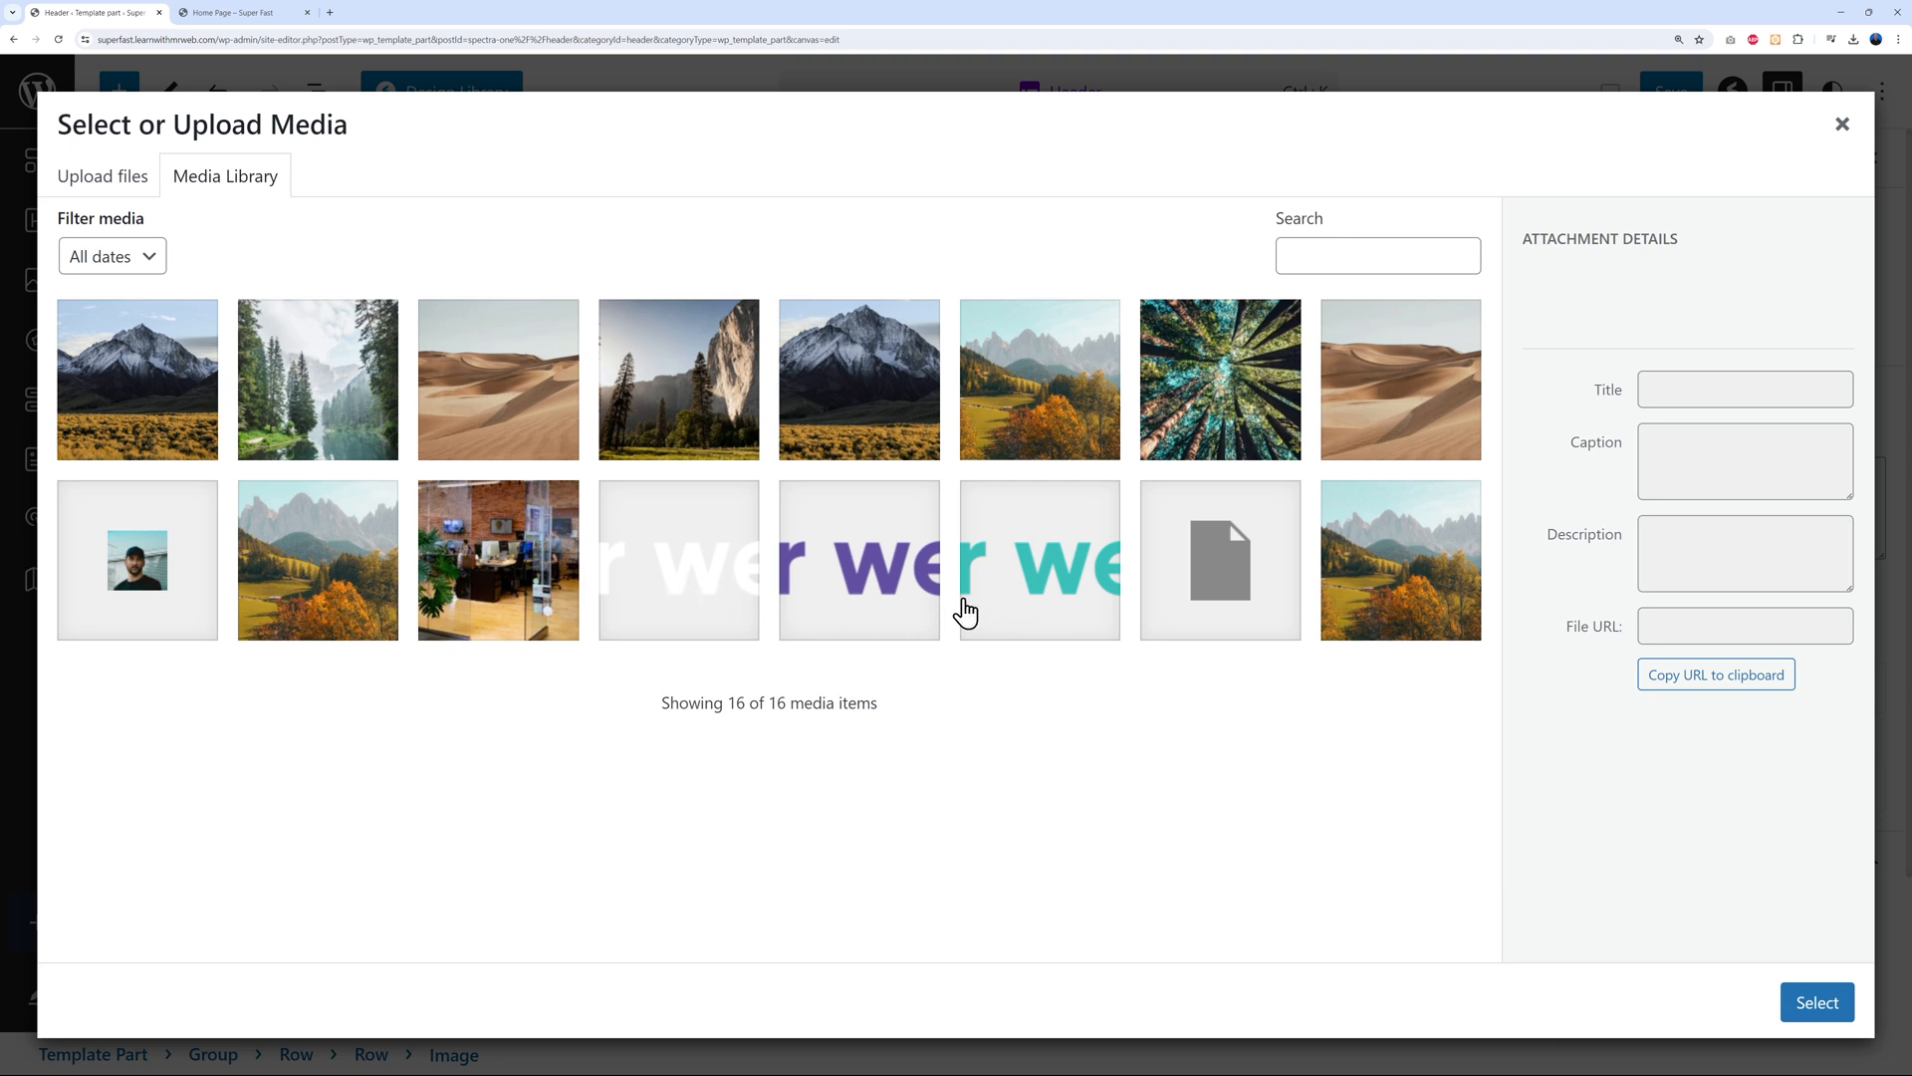
left_click(882, 587)
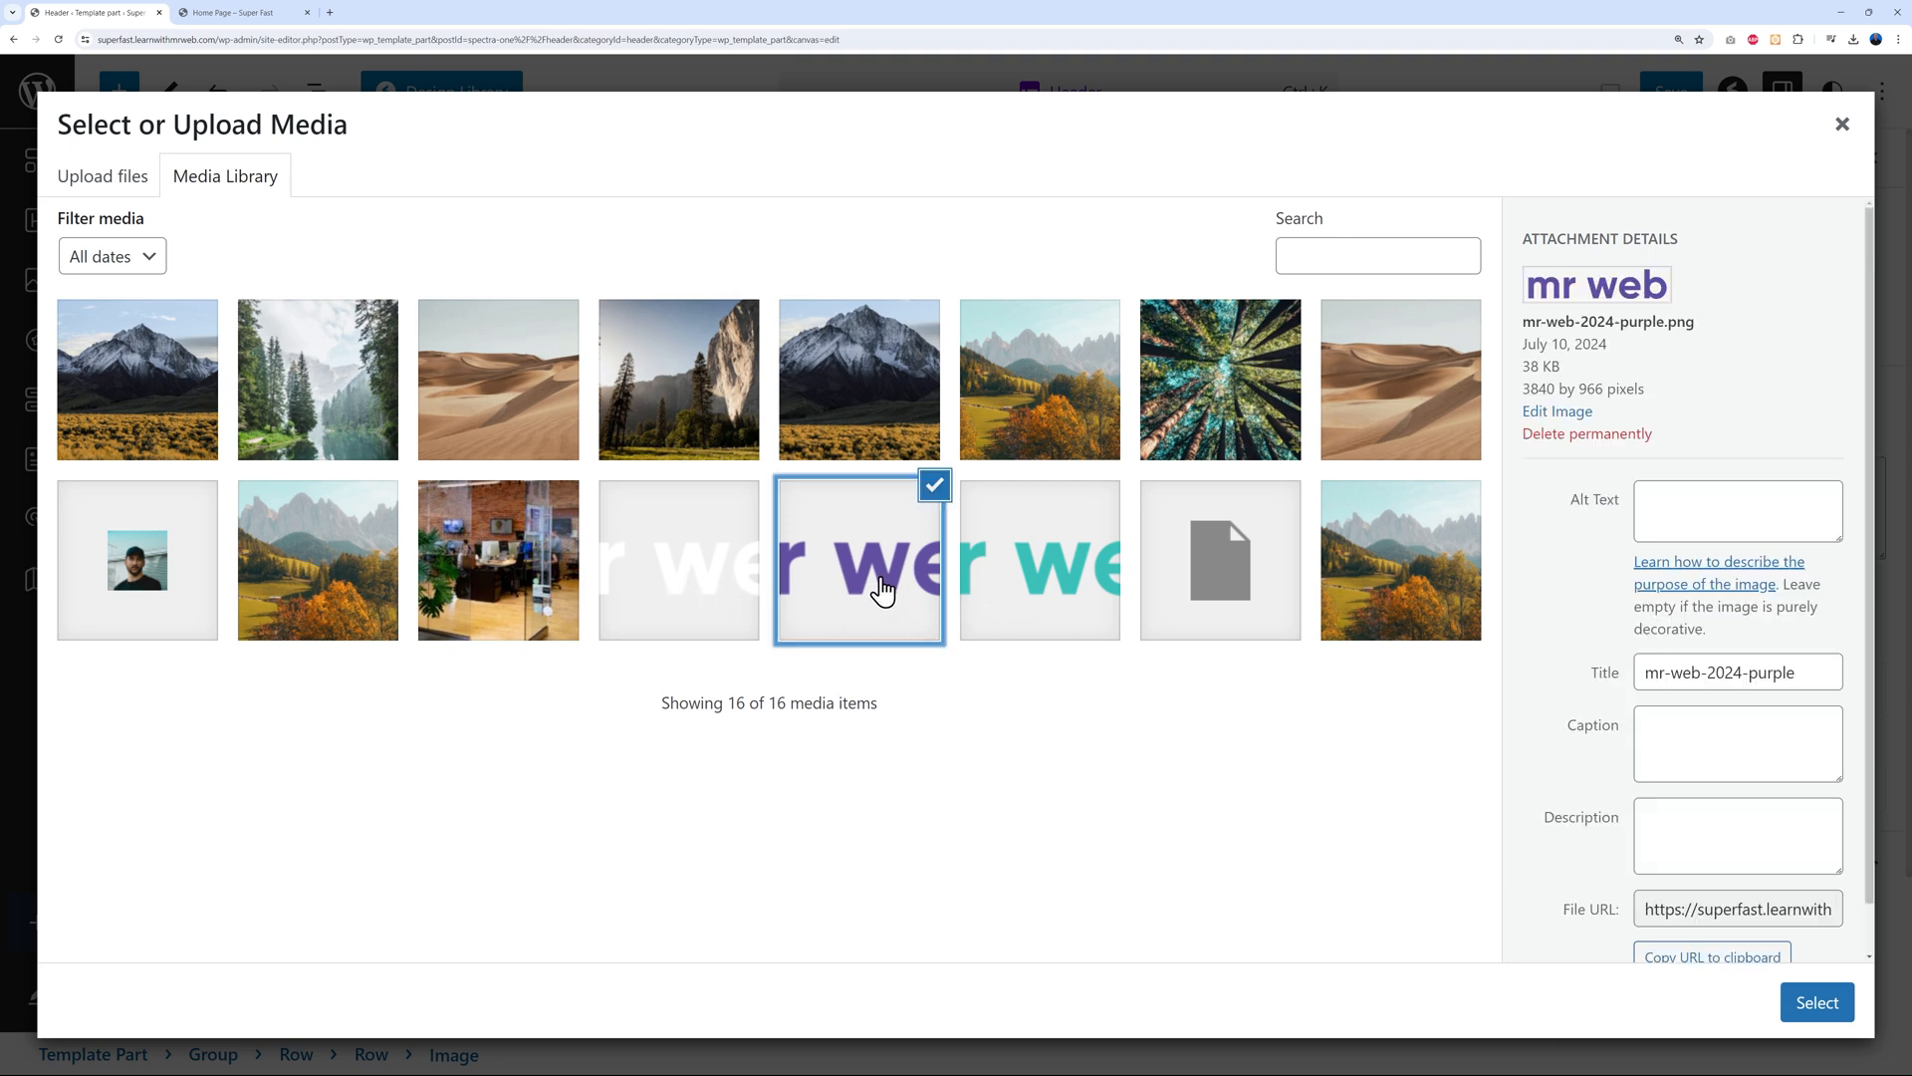
left_click(1046, 588)
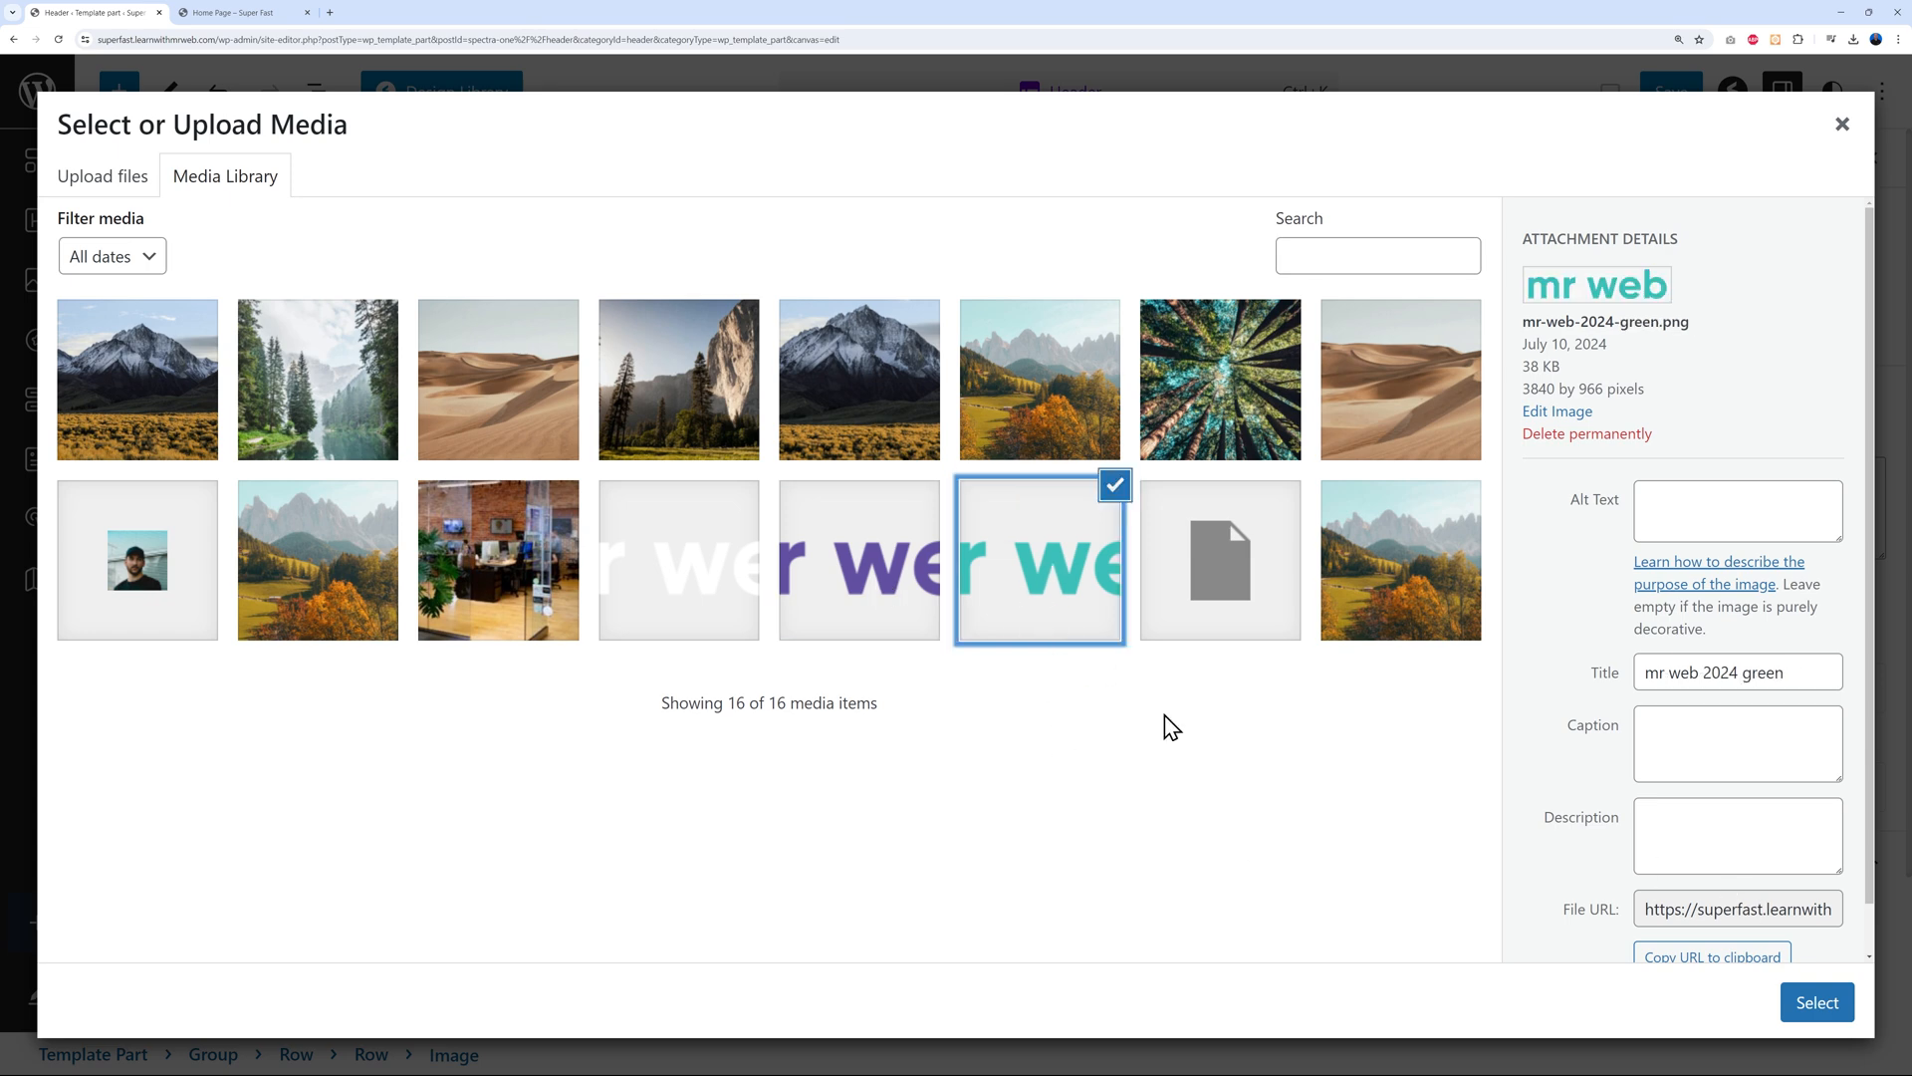
left_click(1816, 1002)
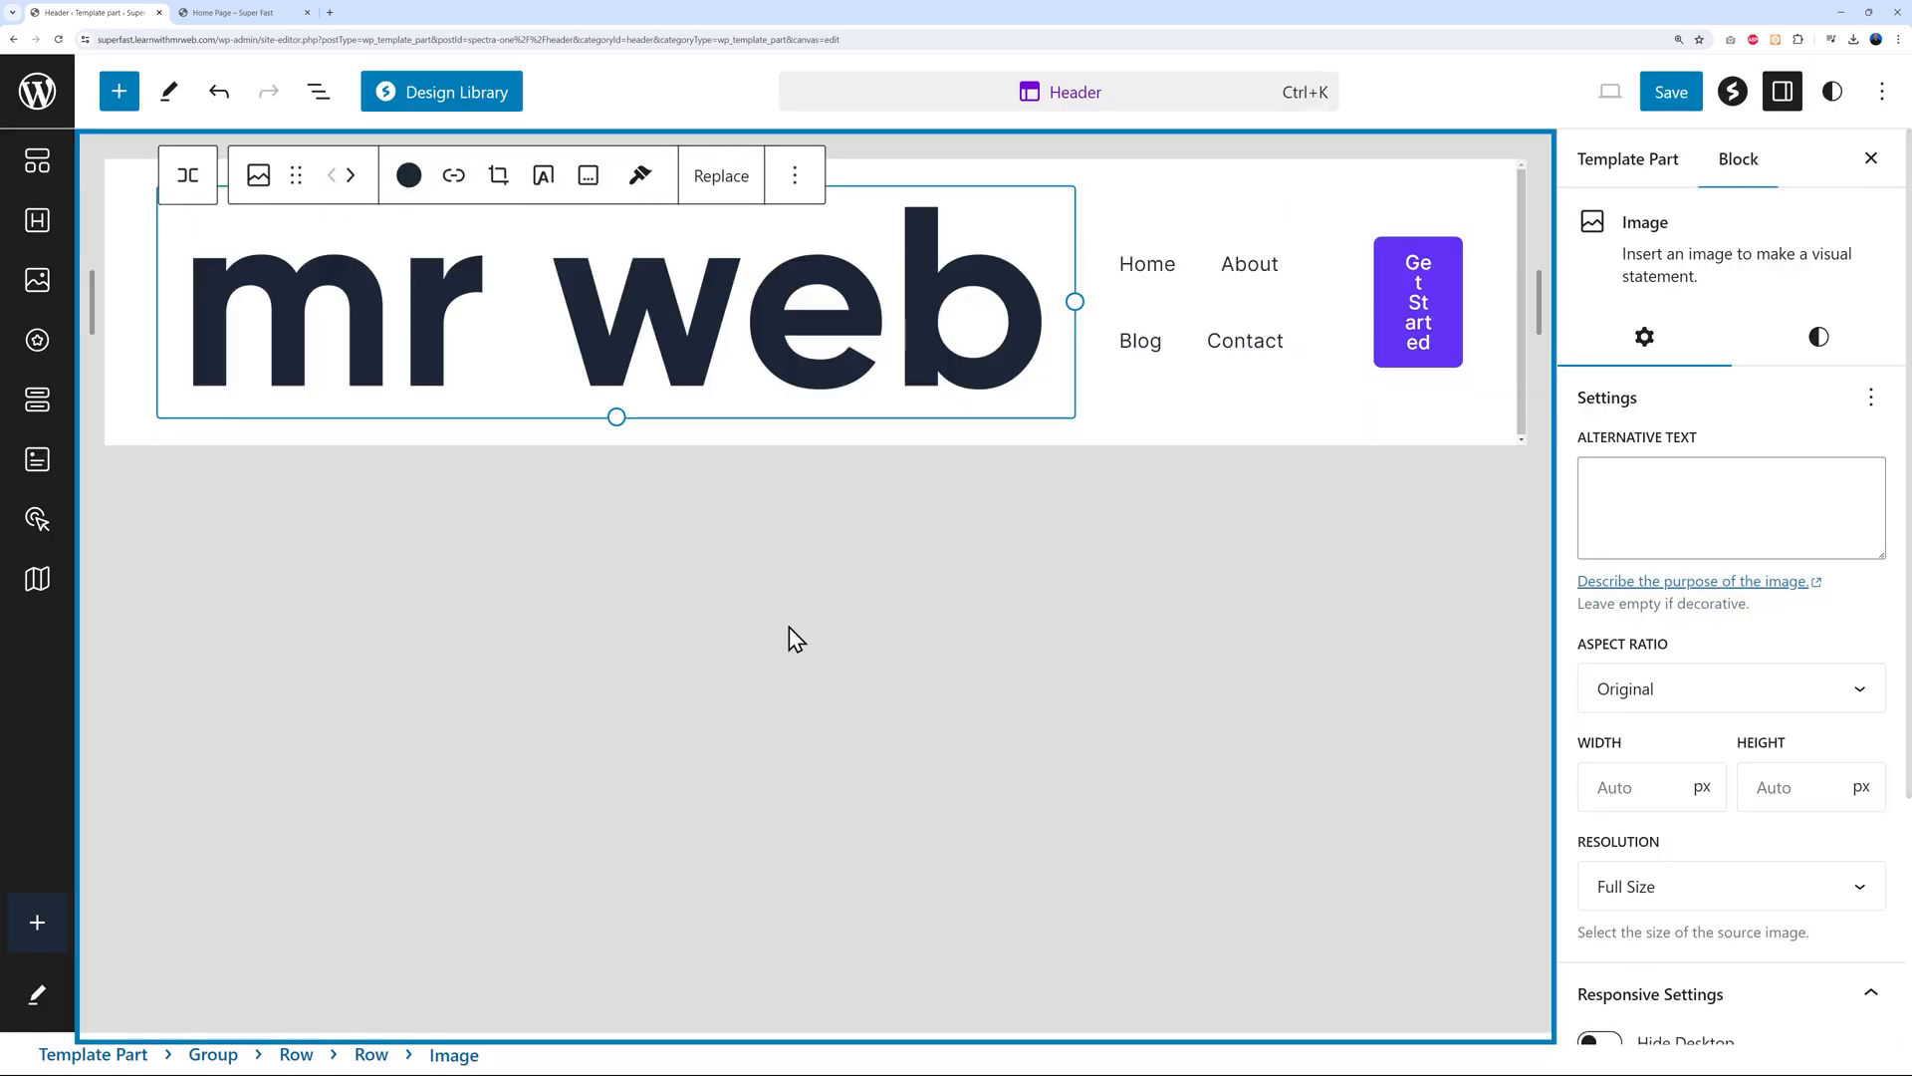
Shrink the mr web logo to about 180 px wide
left_click_drag(1073, 302, 383, 248)
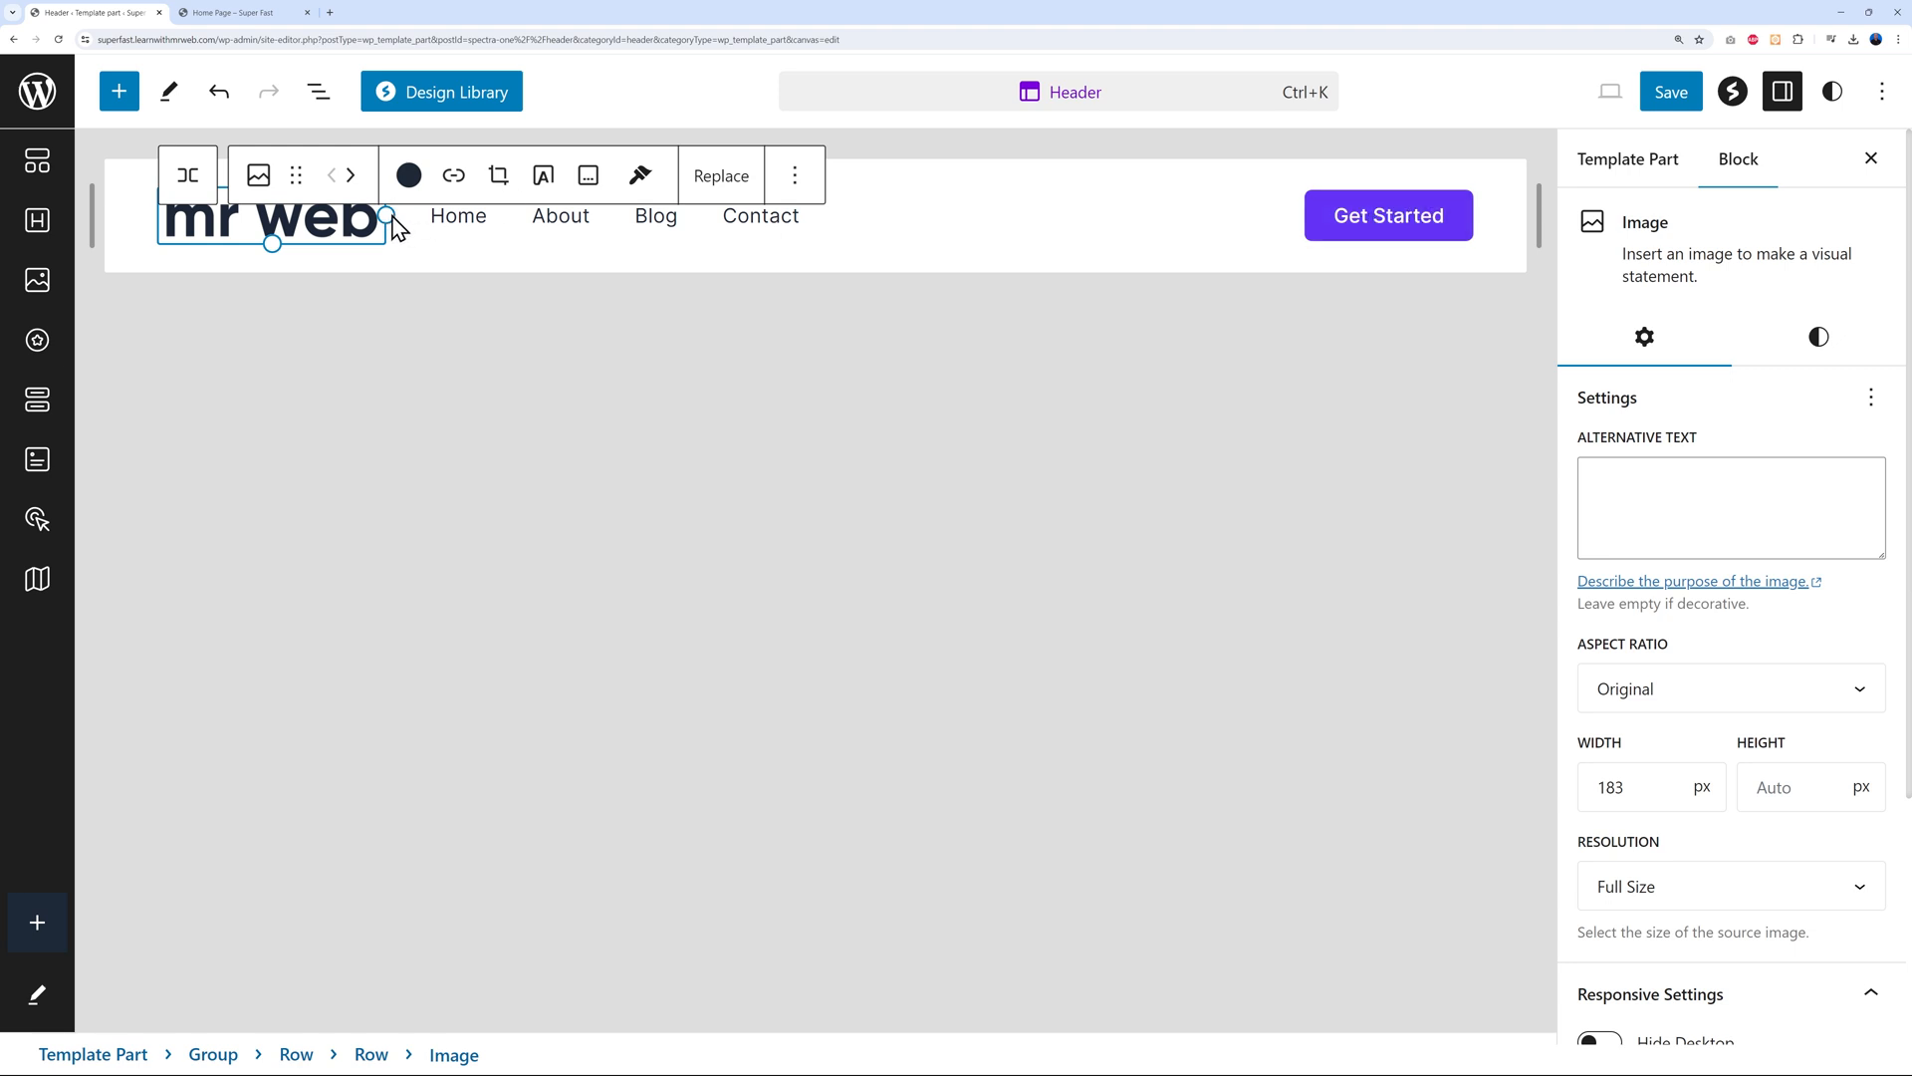
left_click_drag(386, 215, 379, 215)
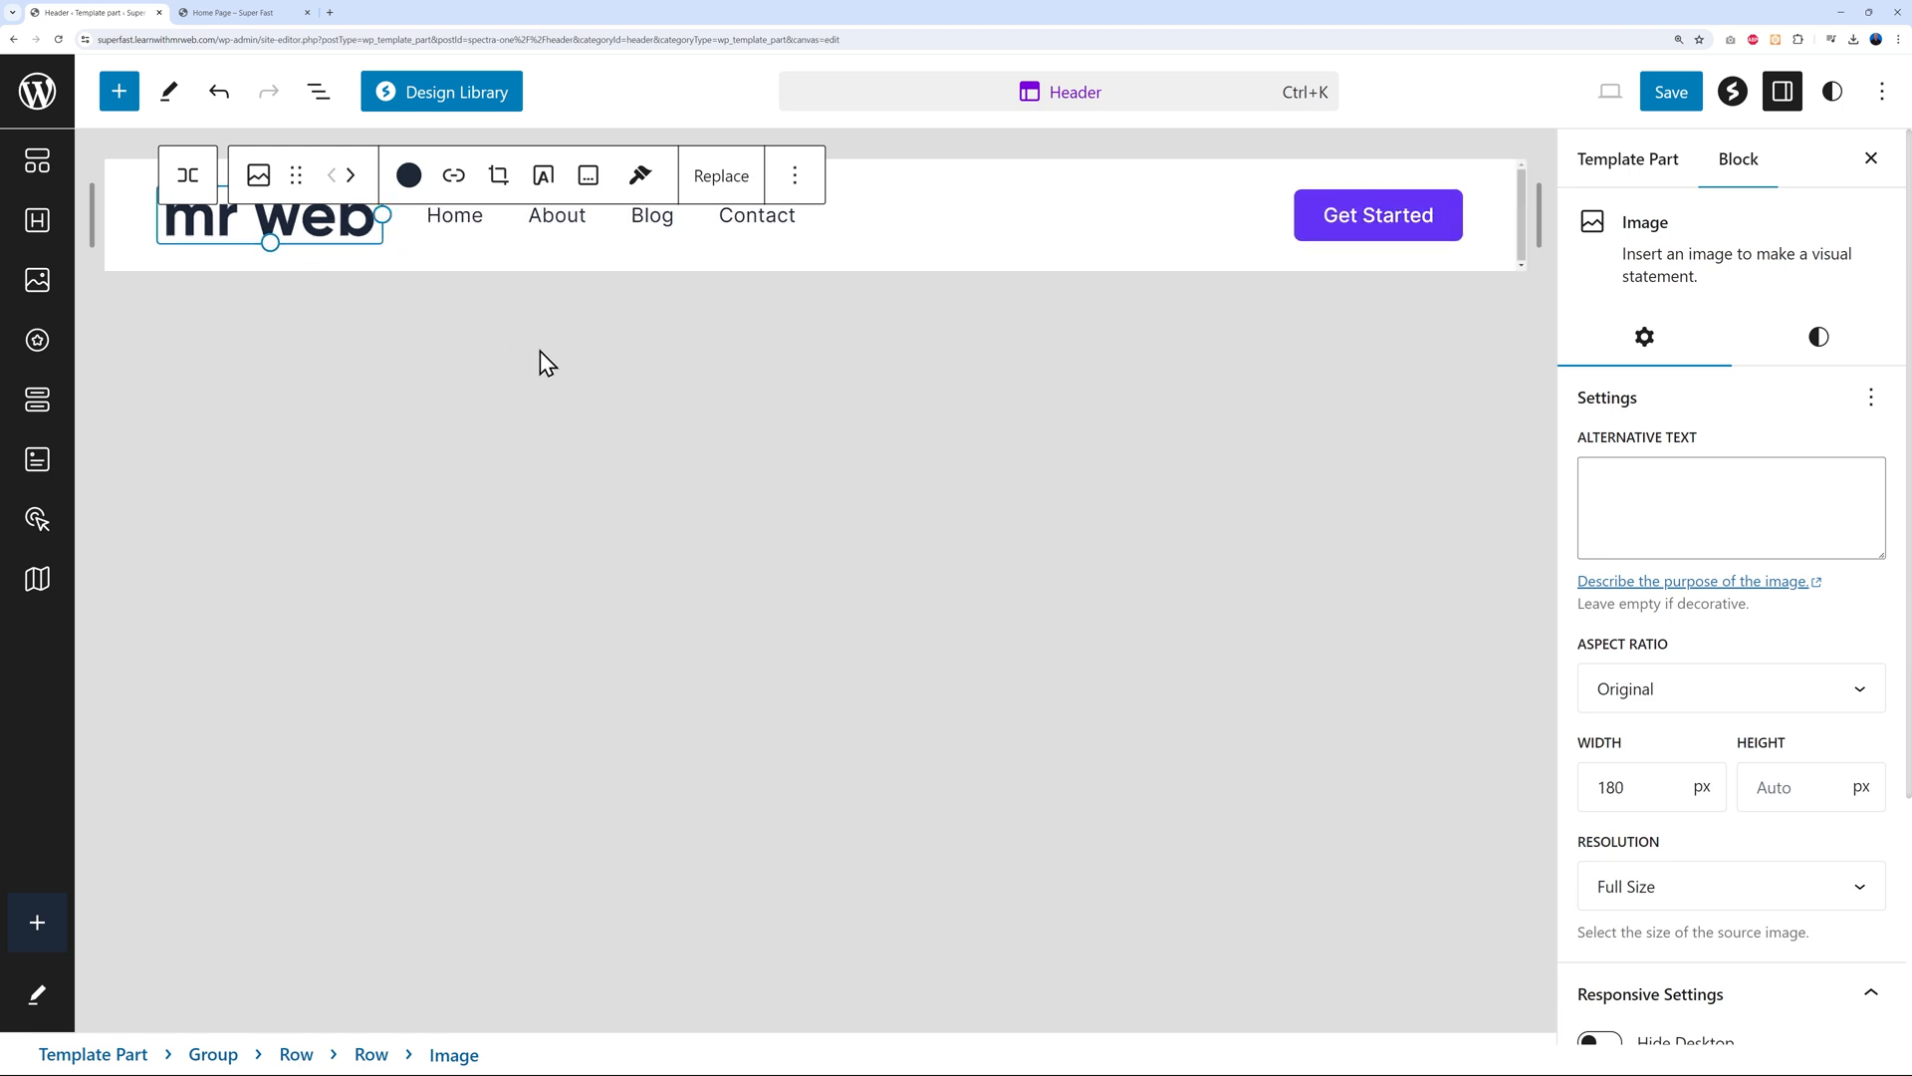
left_click(981, 228)
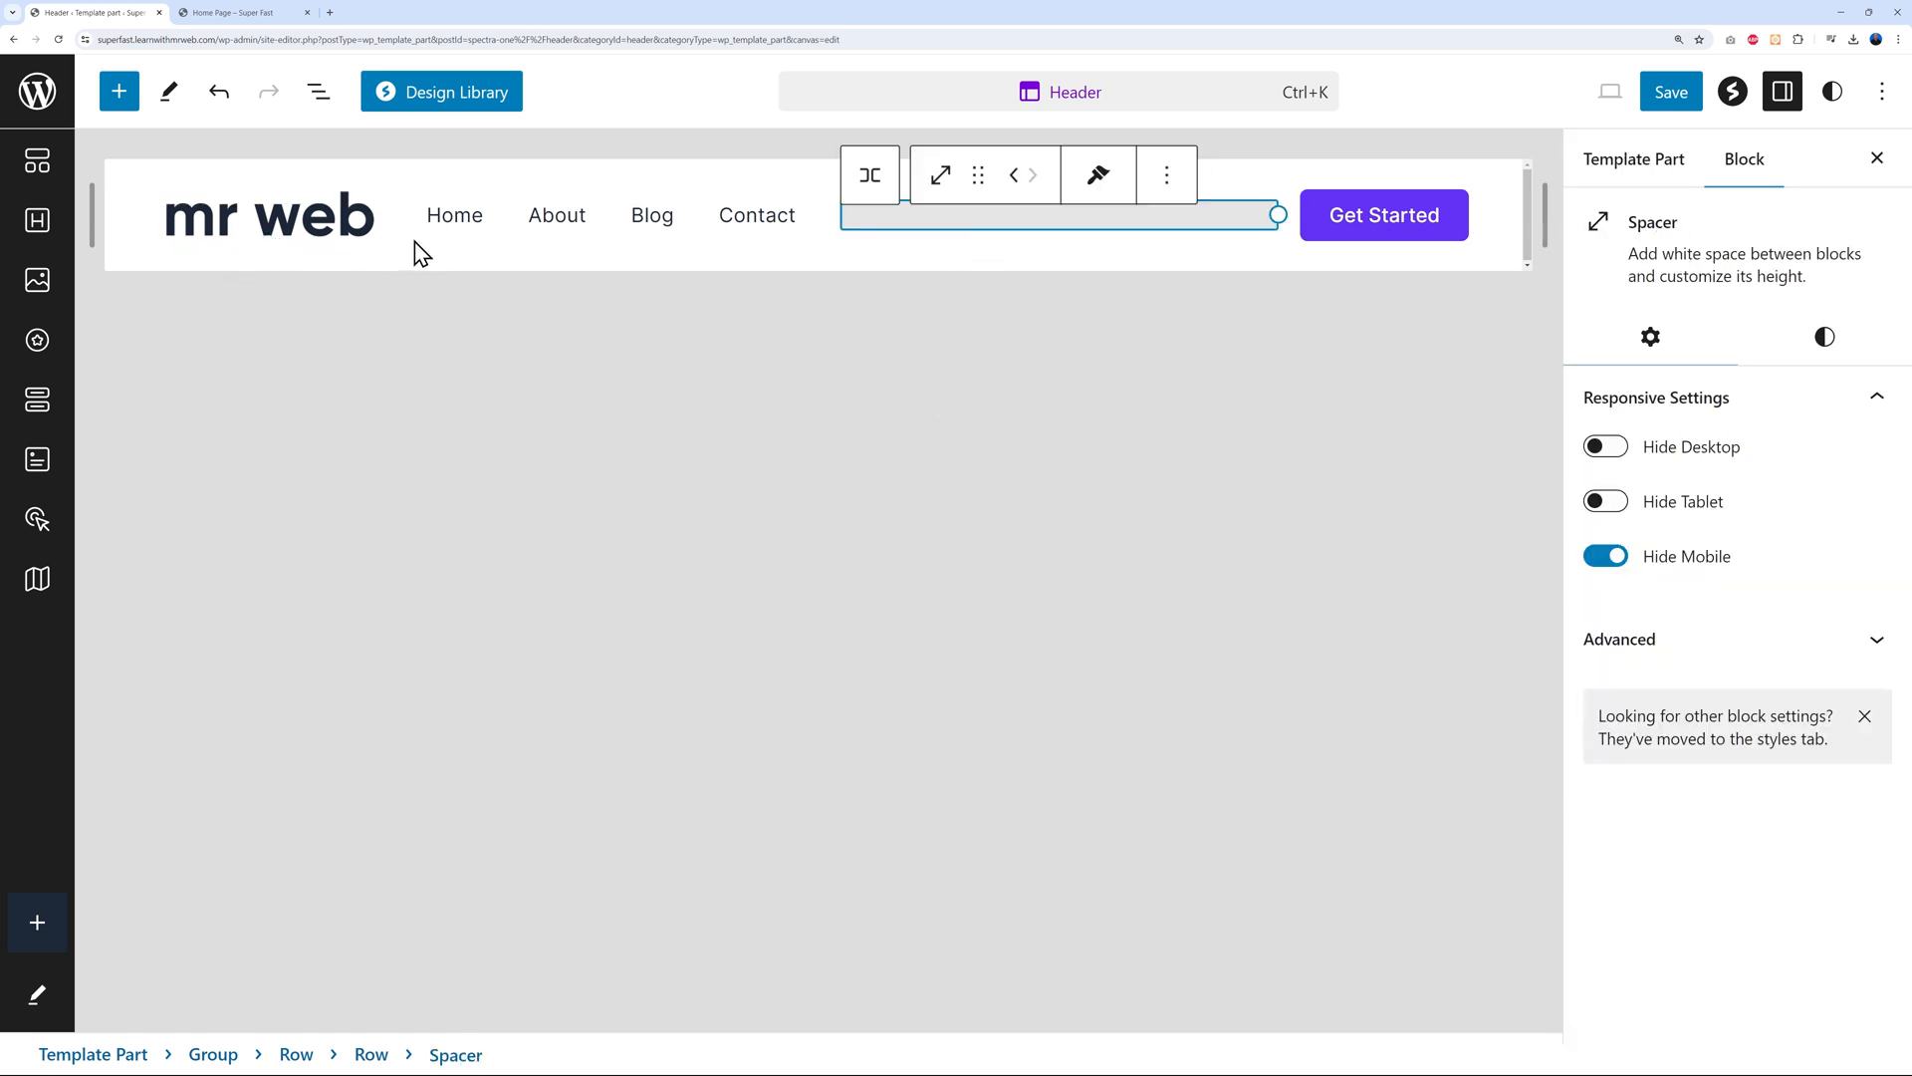
Try a purple duotone on the mr web logo, then settle on the dark navy duotone
left_click(319, 240)
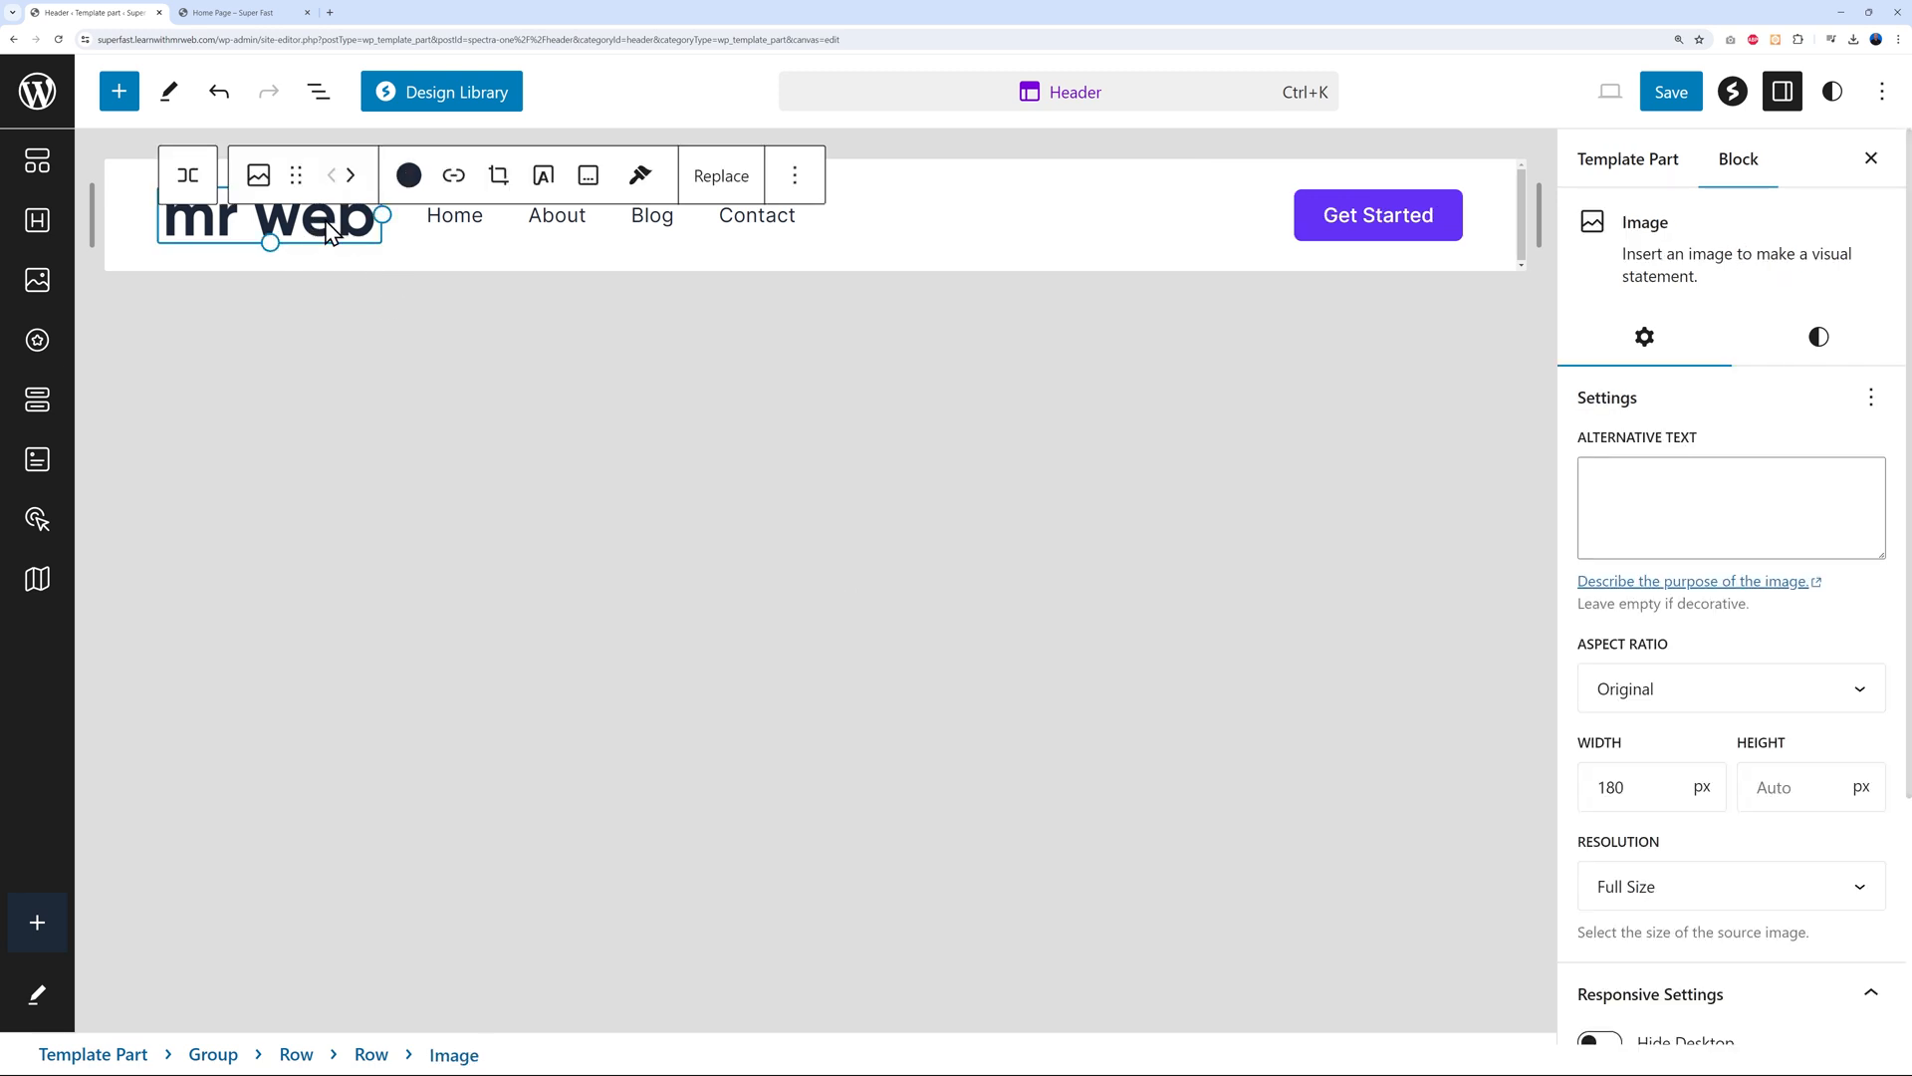
left_click(1830, 355)
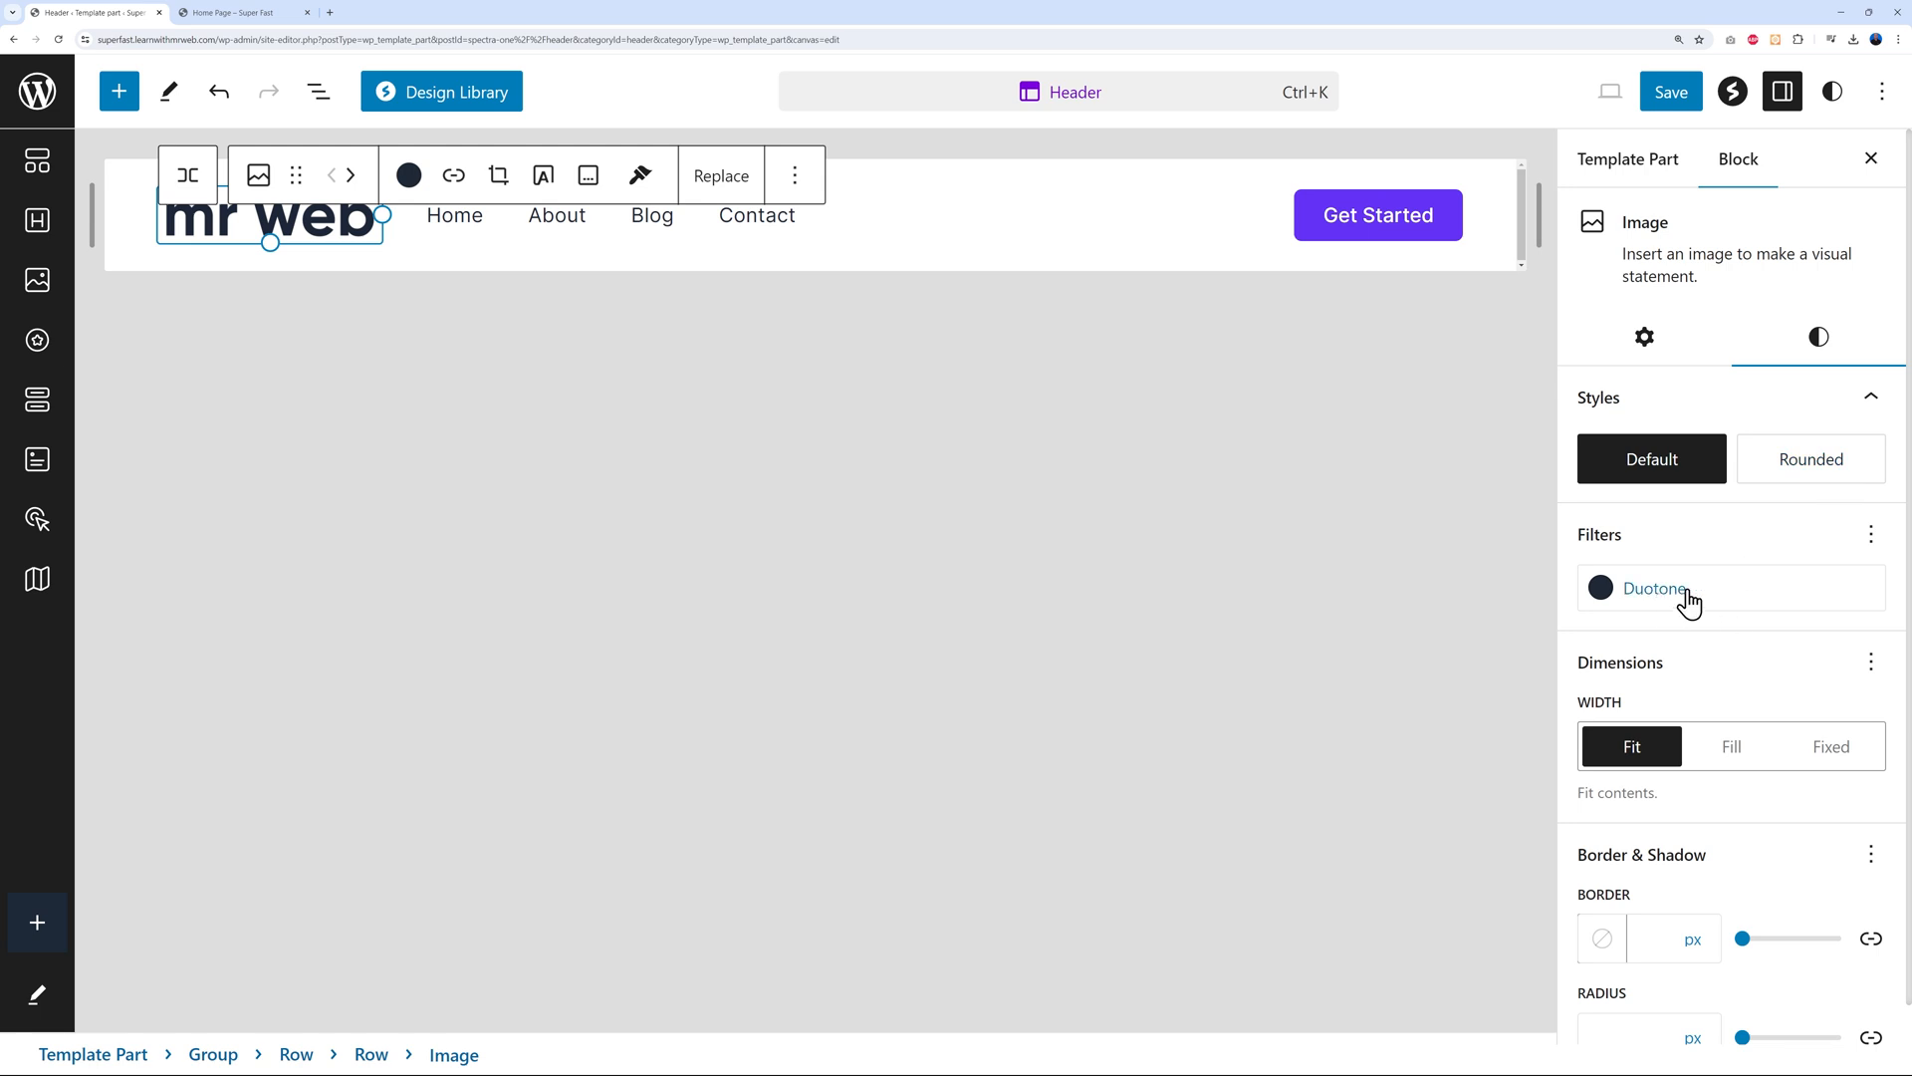
left_click(1749, 604)
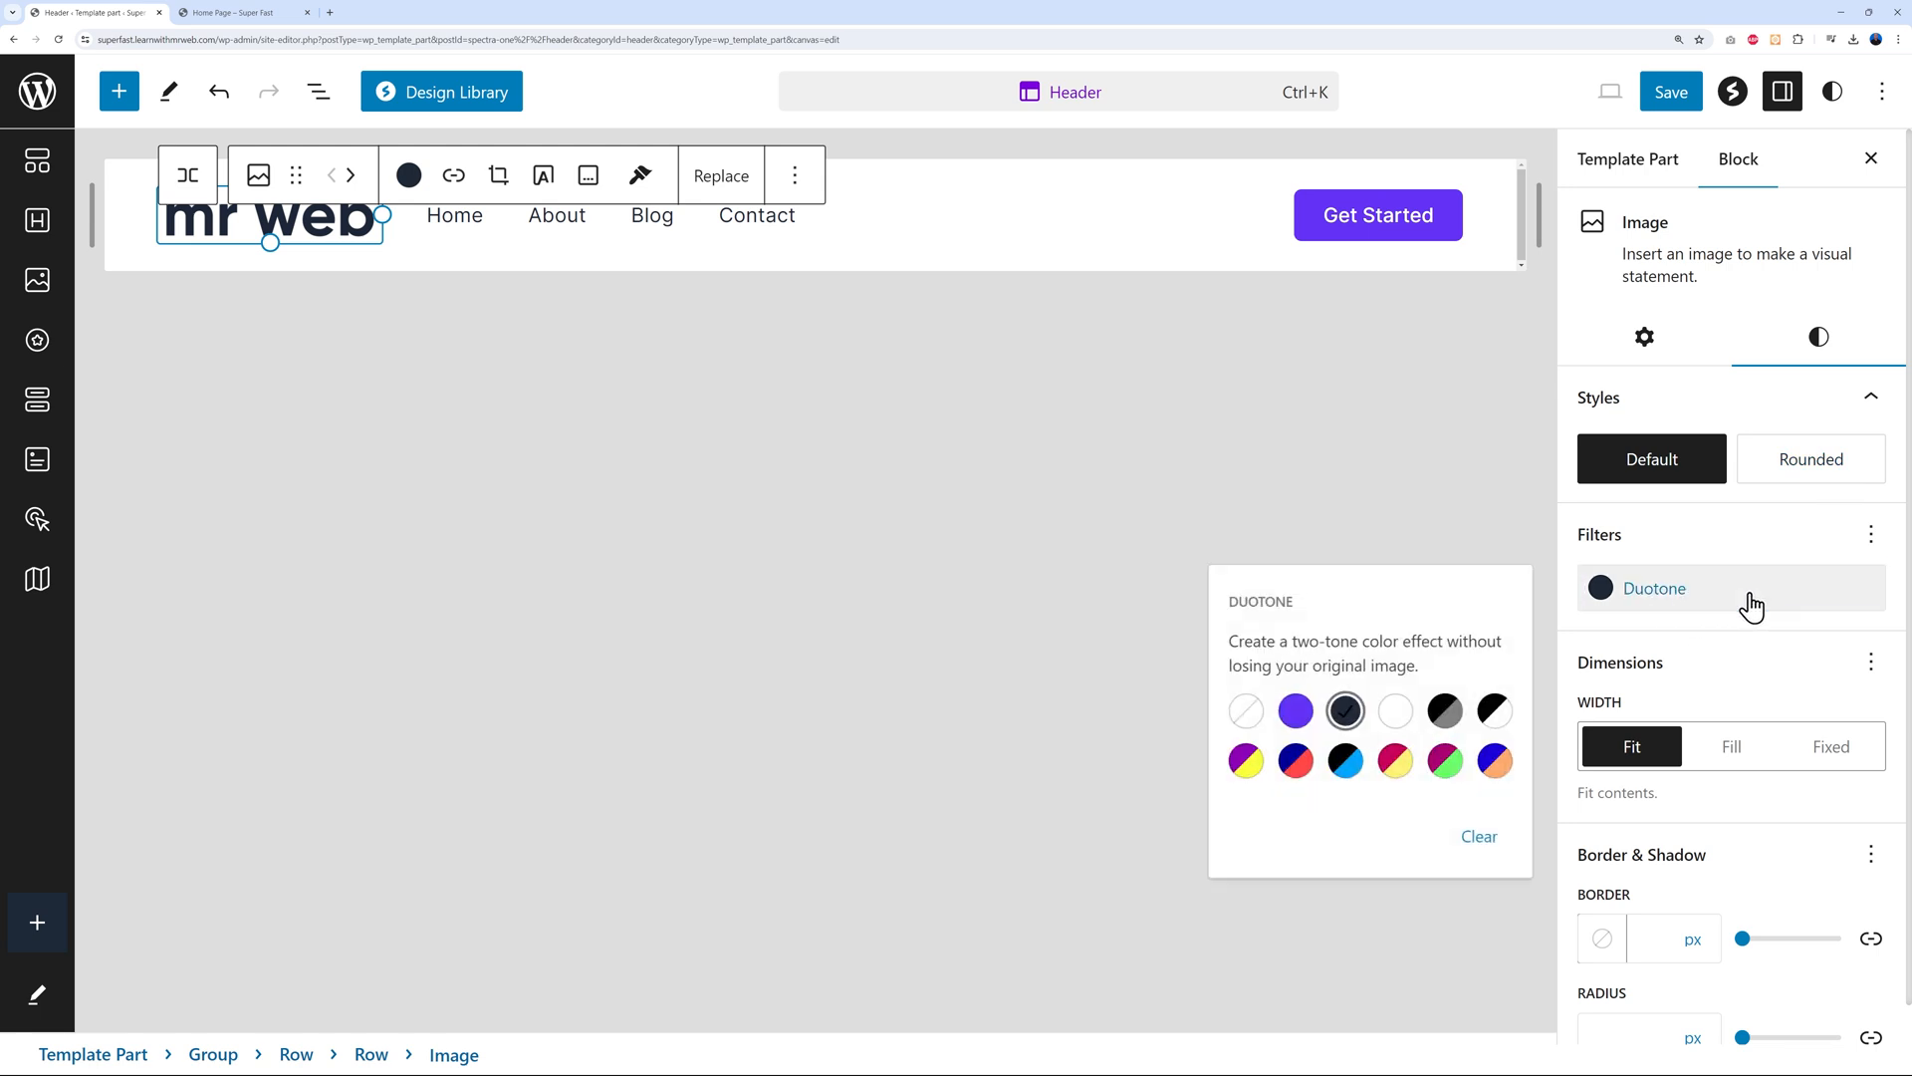
left_click(1297, 711)
left_click(1345, 713)
left_click(1394, 717)
left_click(1296, 711)
left_click(1355, 732)
left_click(957, 842)
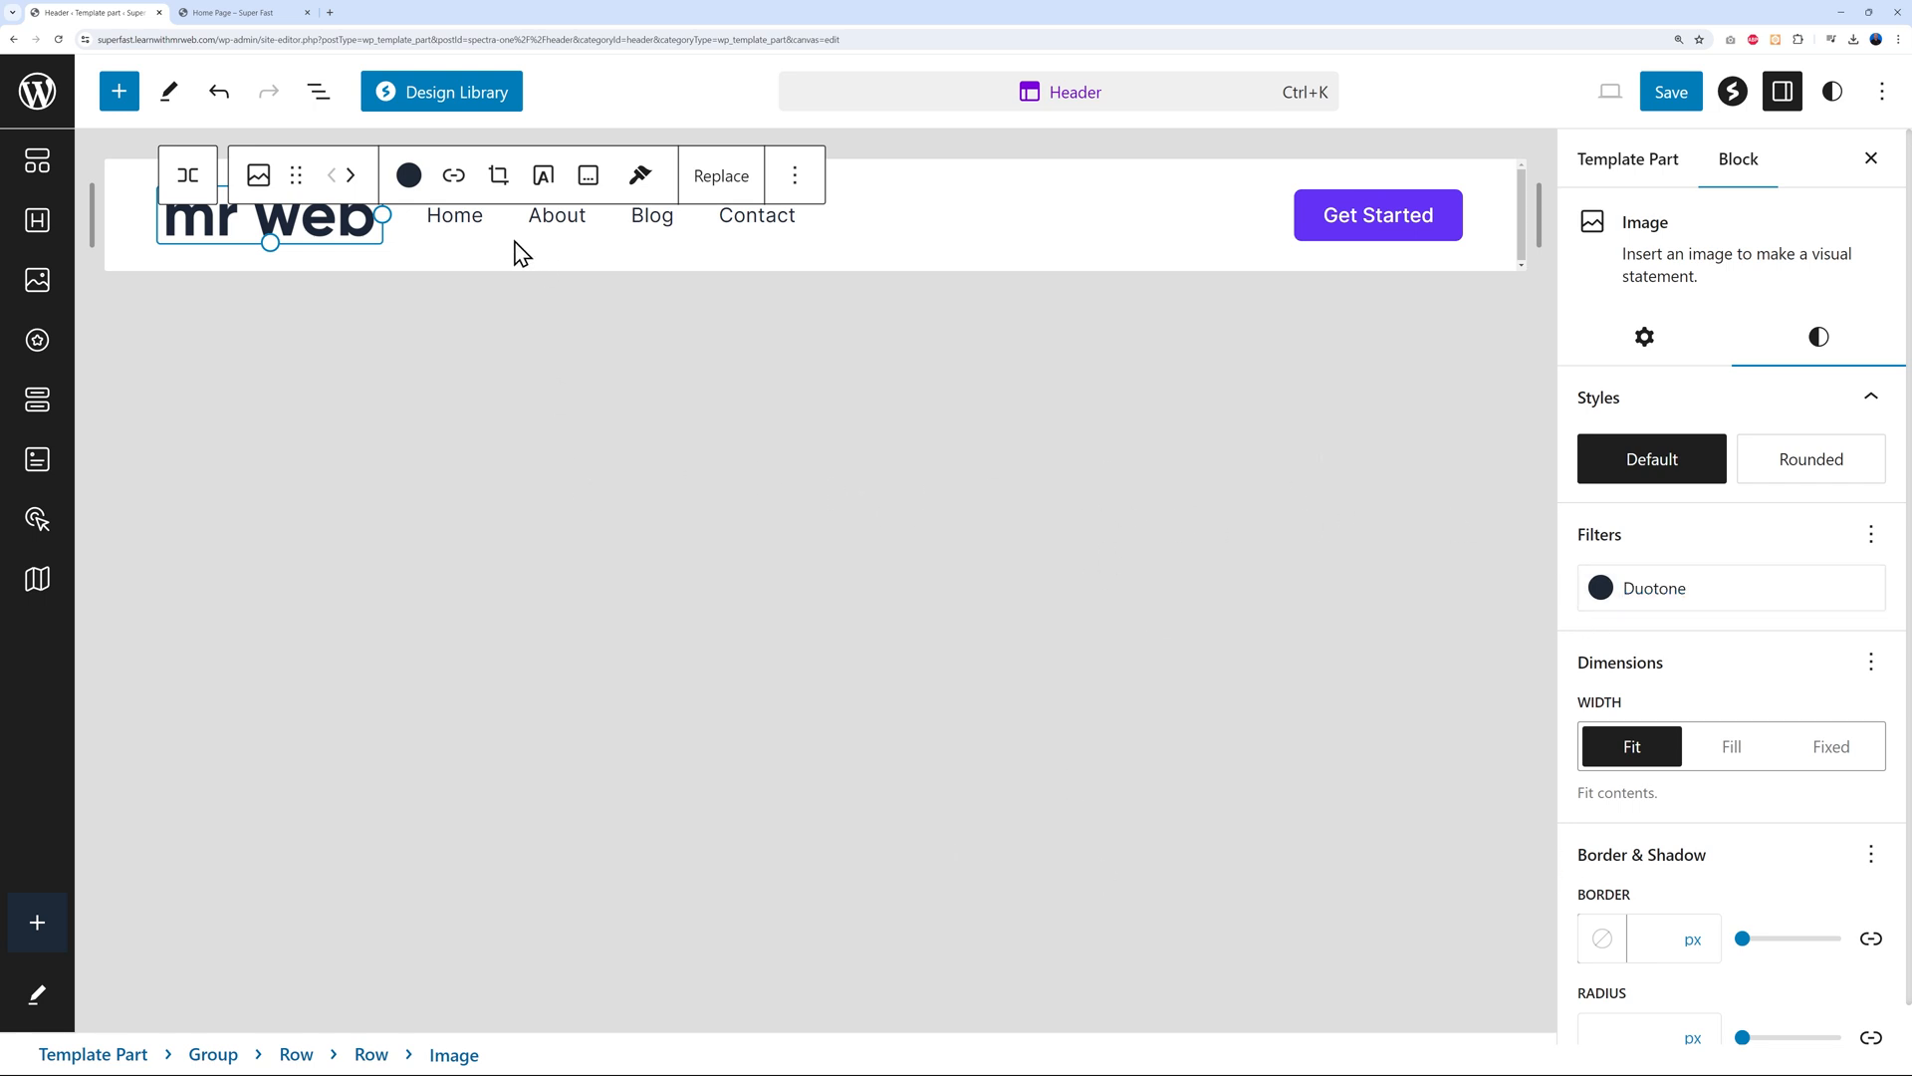
left_click(539, 224)
left_click(468, 221)
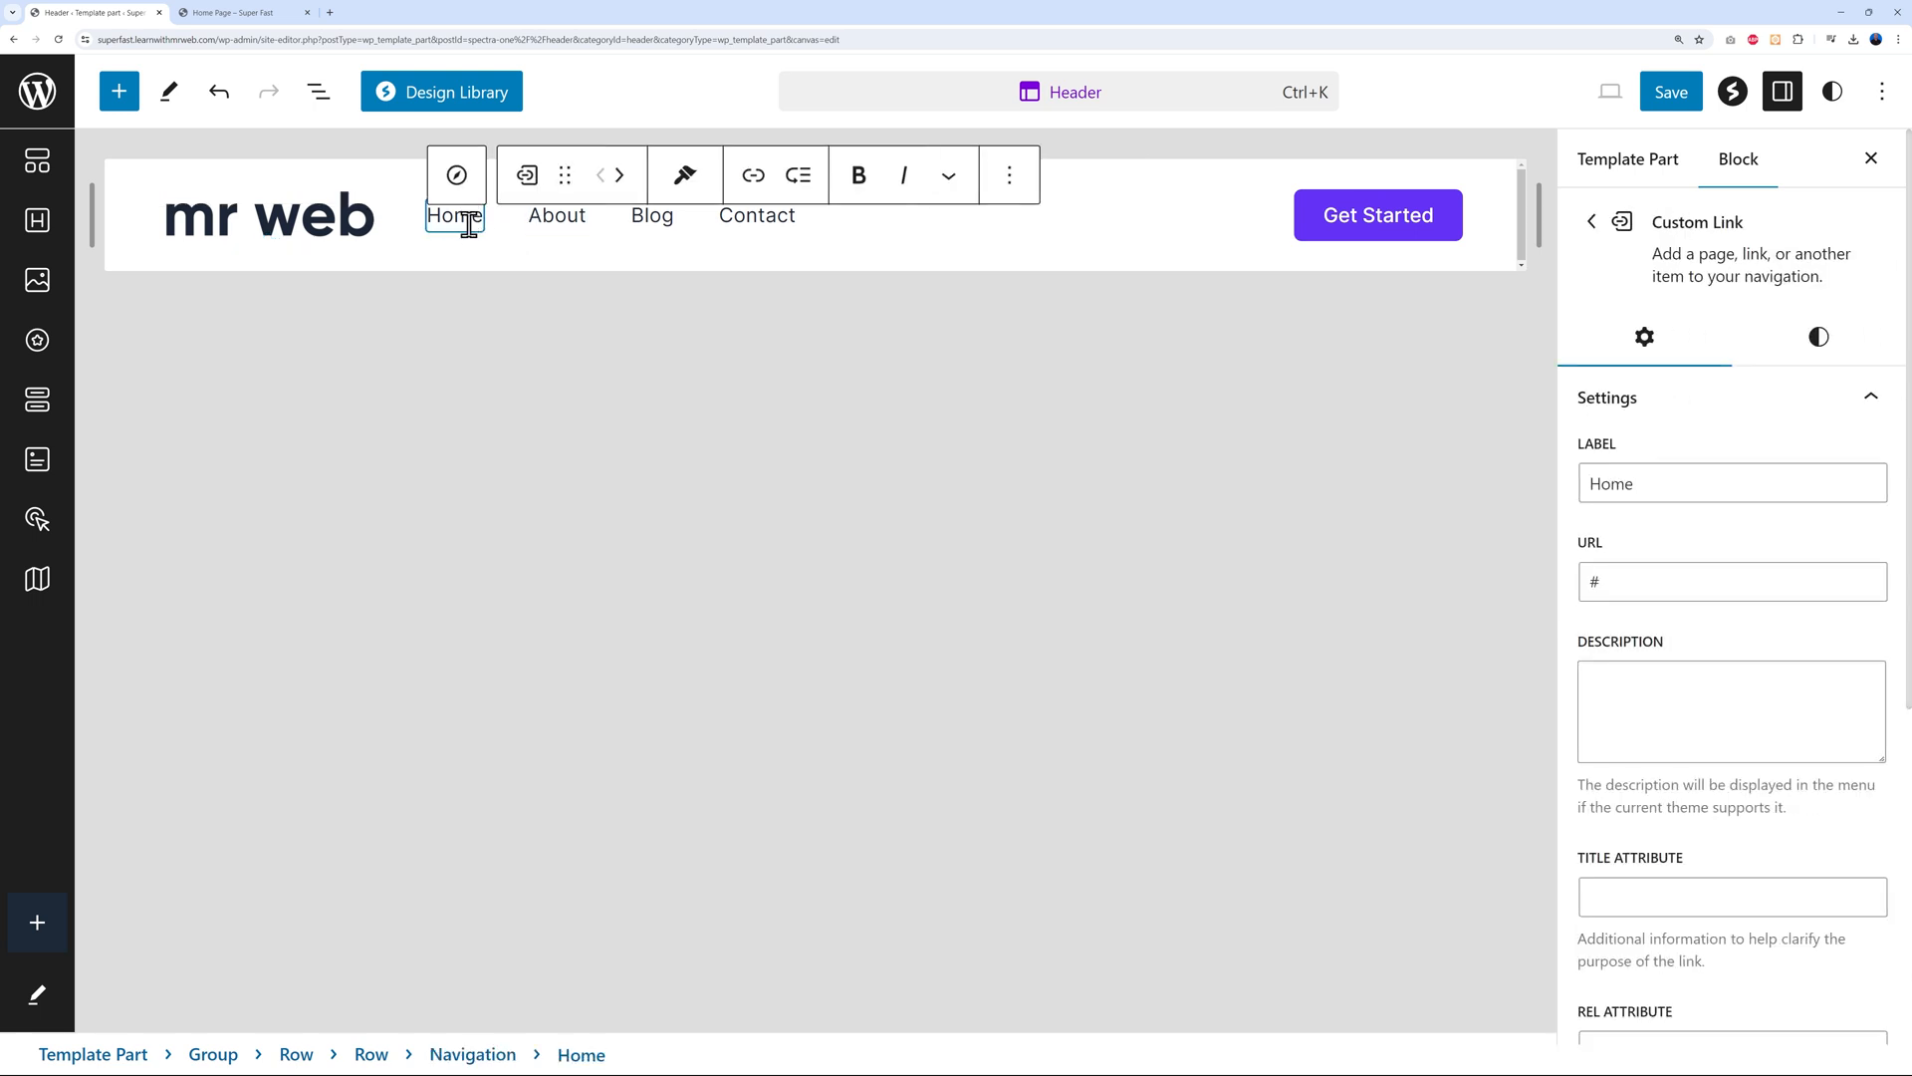
left_click(543, 218)
left_click(653, 218)
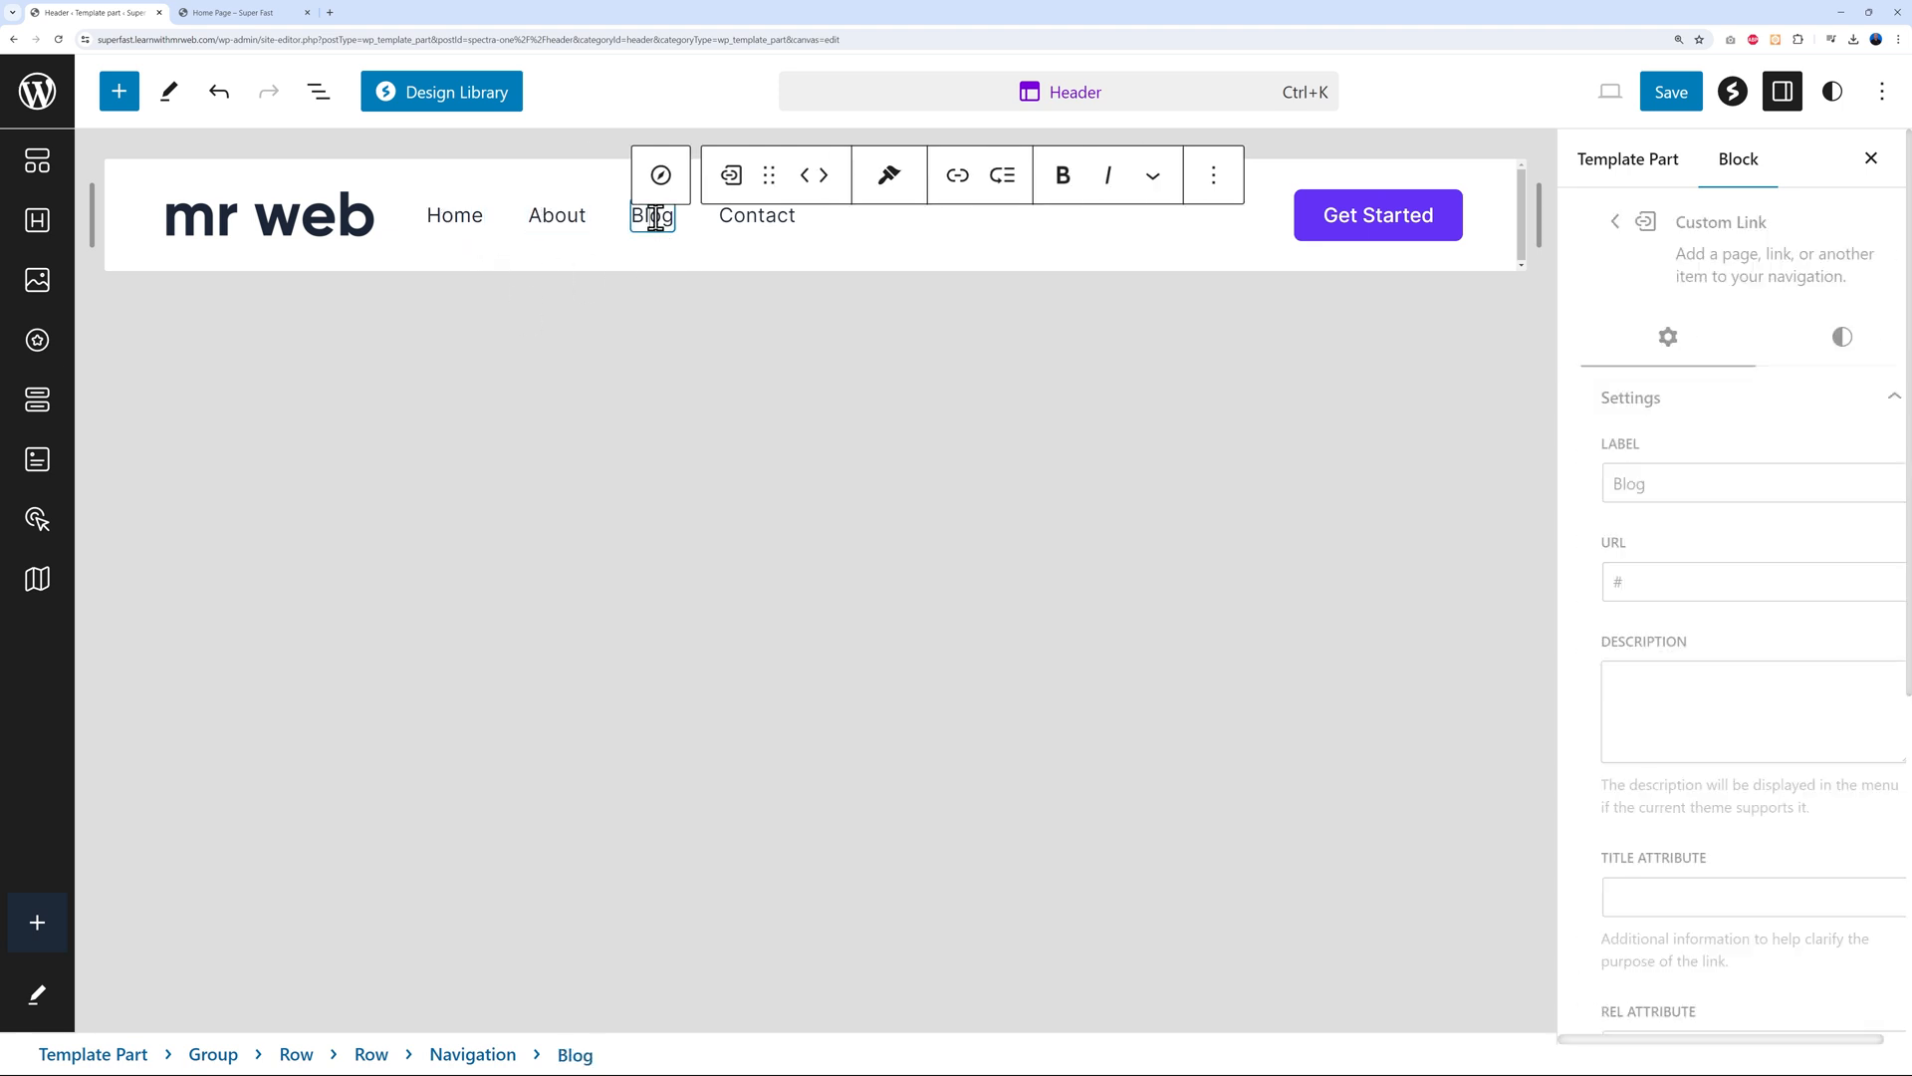
left_click(750, 221)
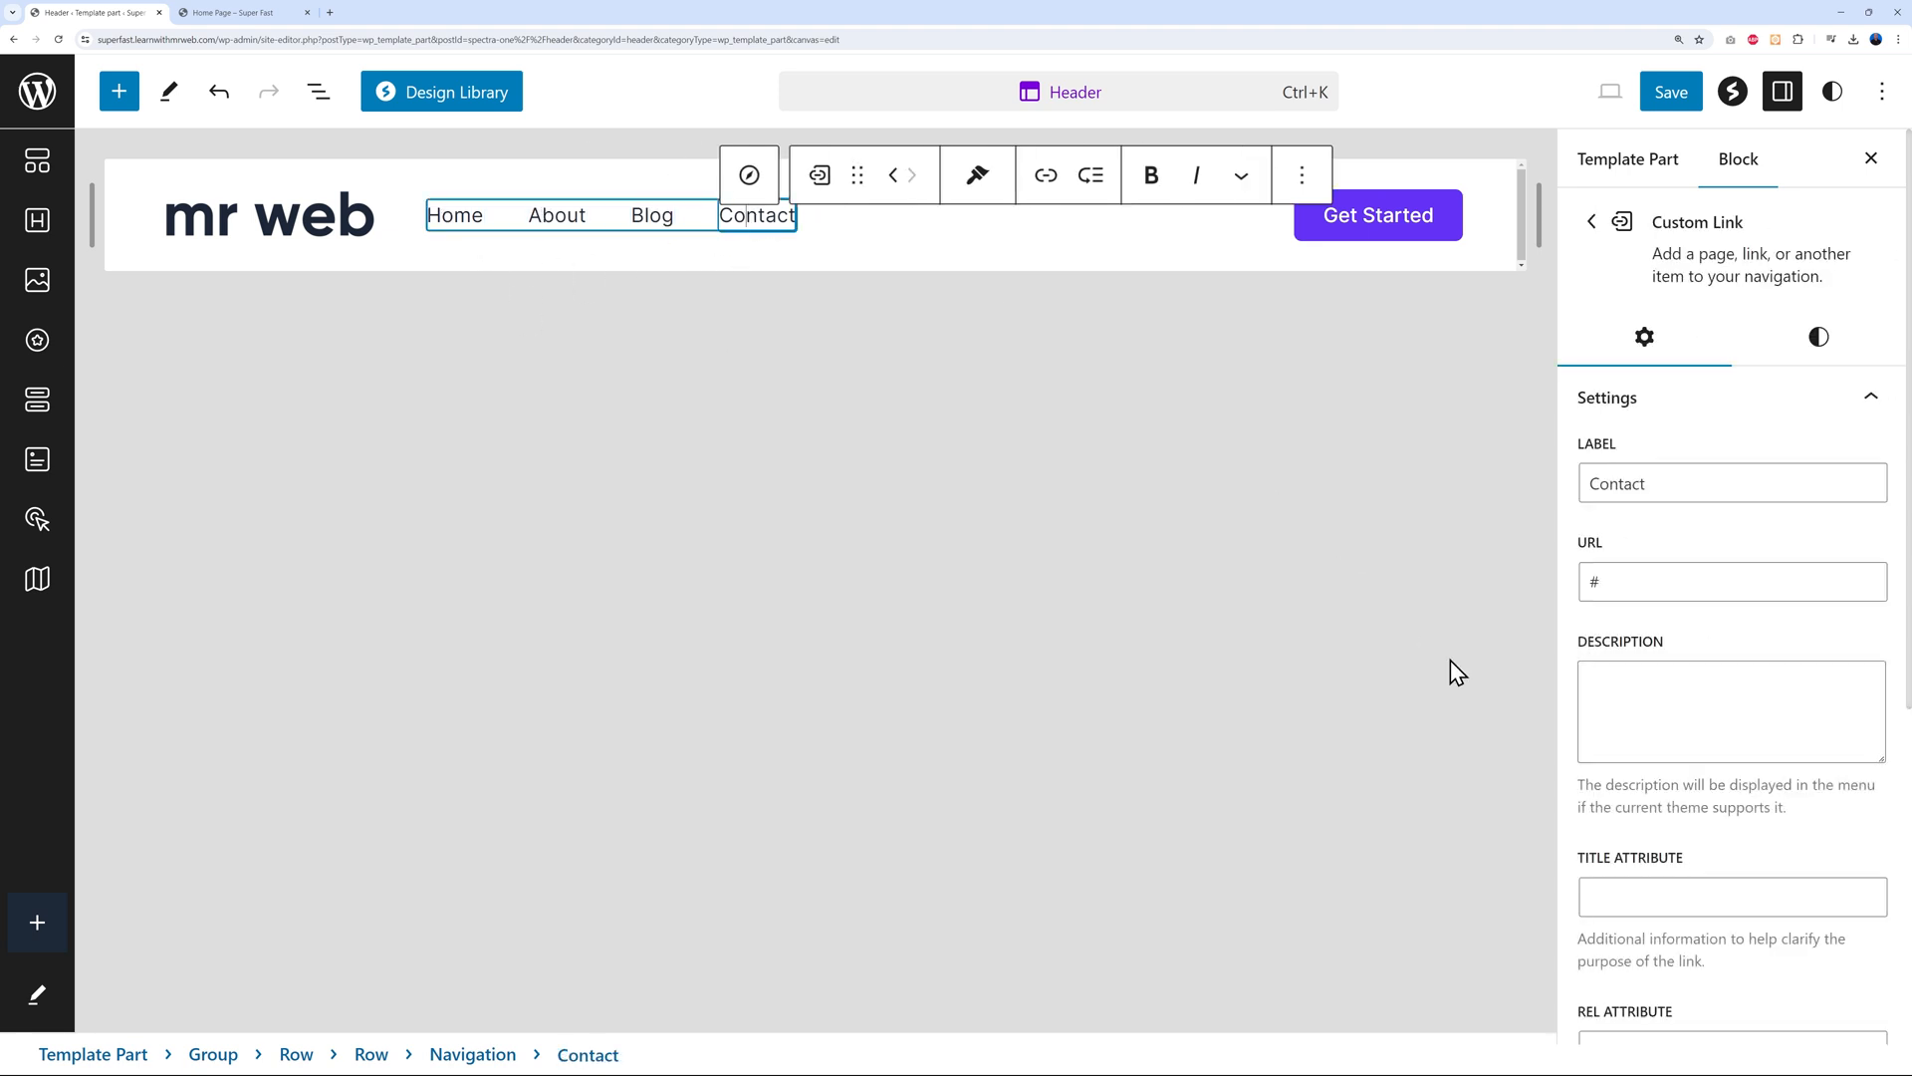
double_click(1622, 586)
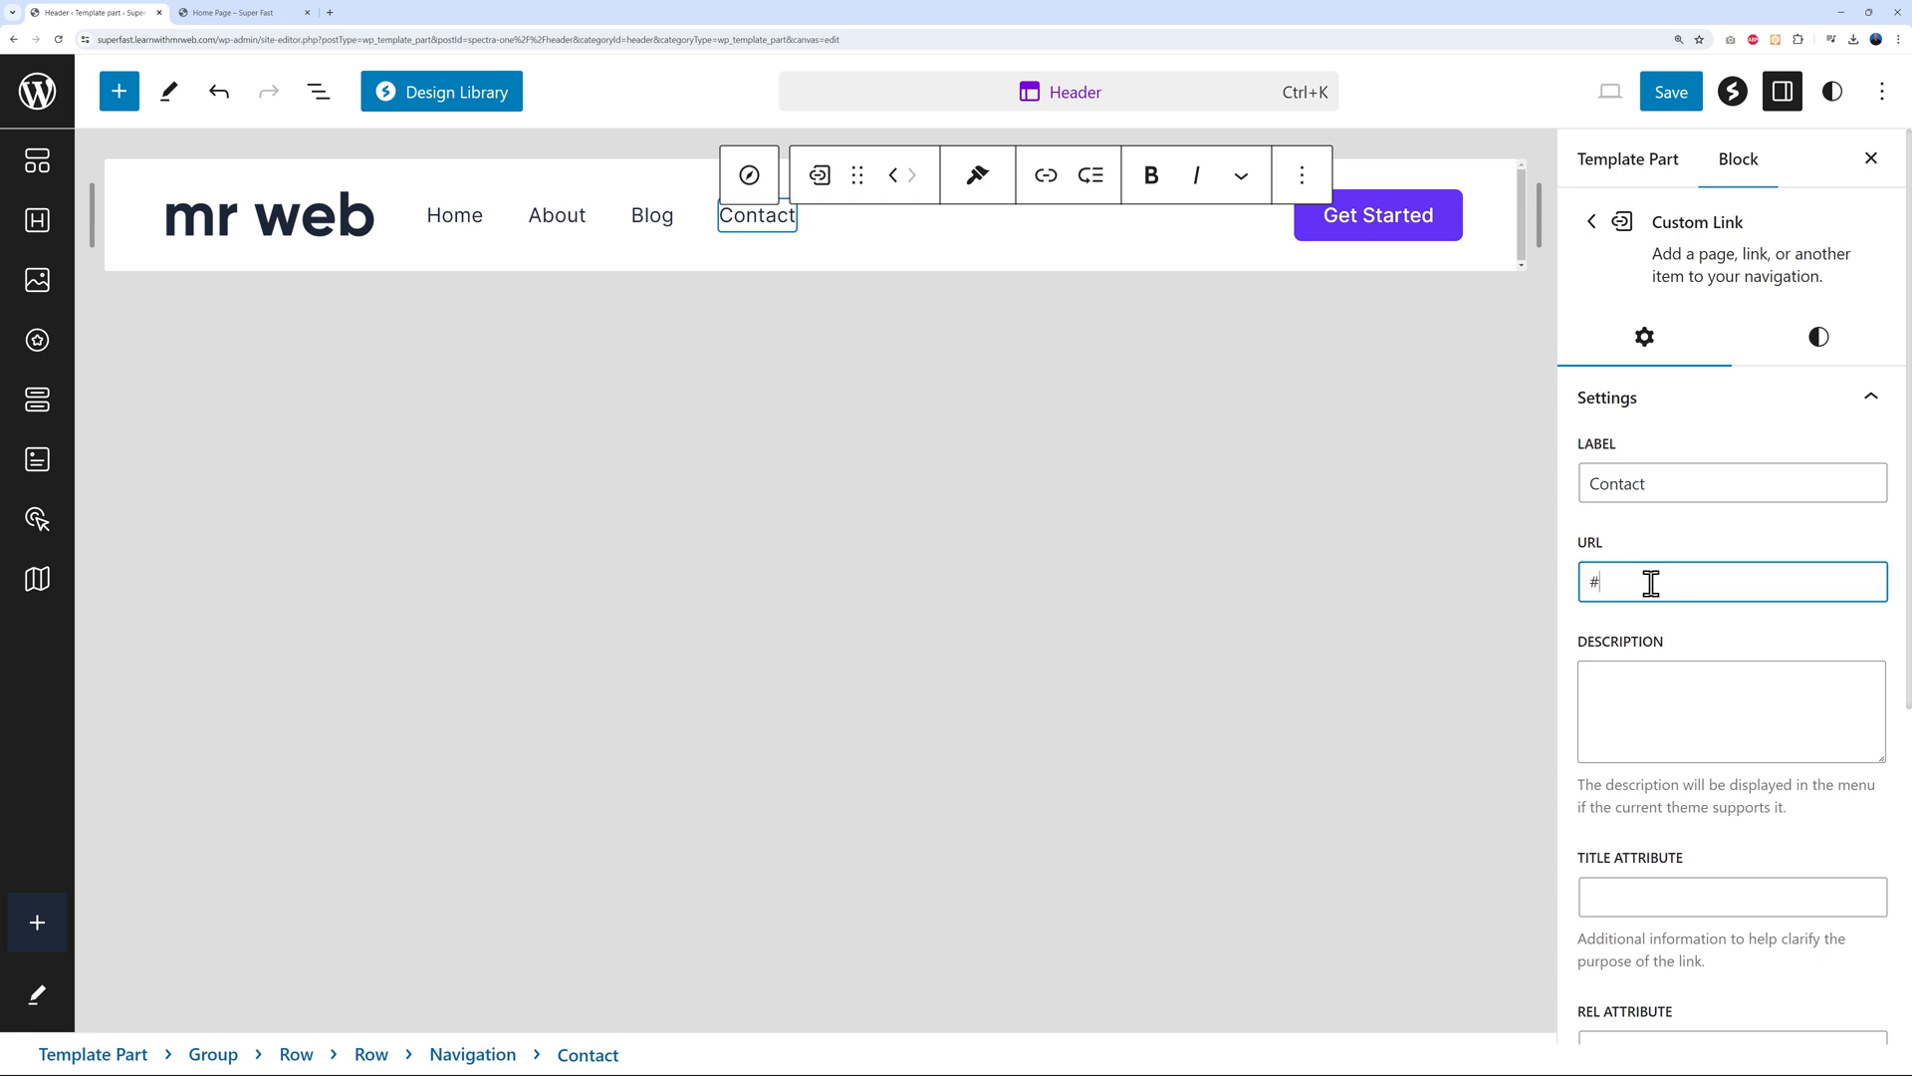
left_click(1366, 231)
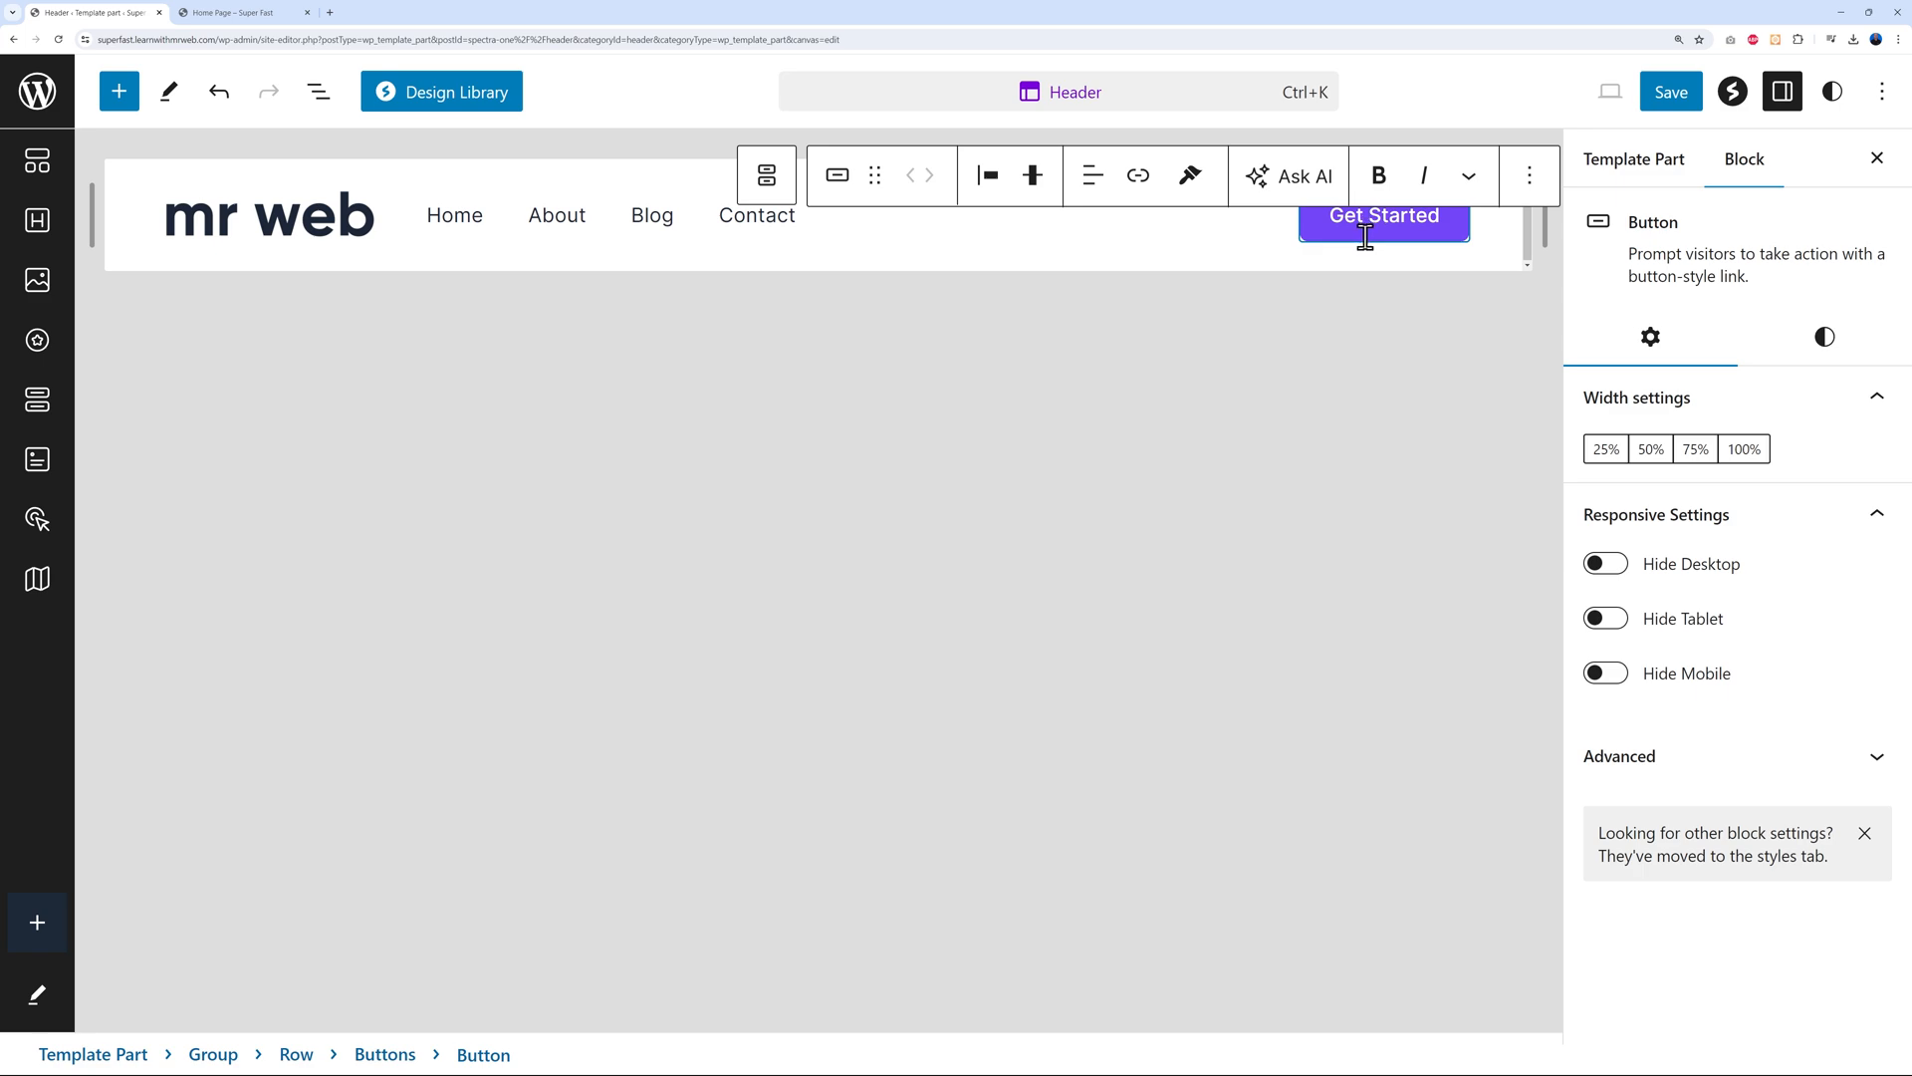
Relabel the header's Get Started button to 'FREE Consultation'
left_click(244, 13)
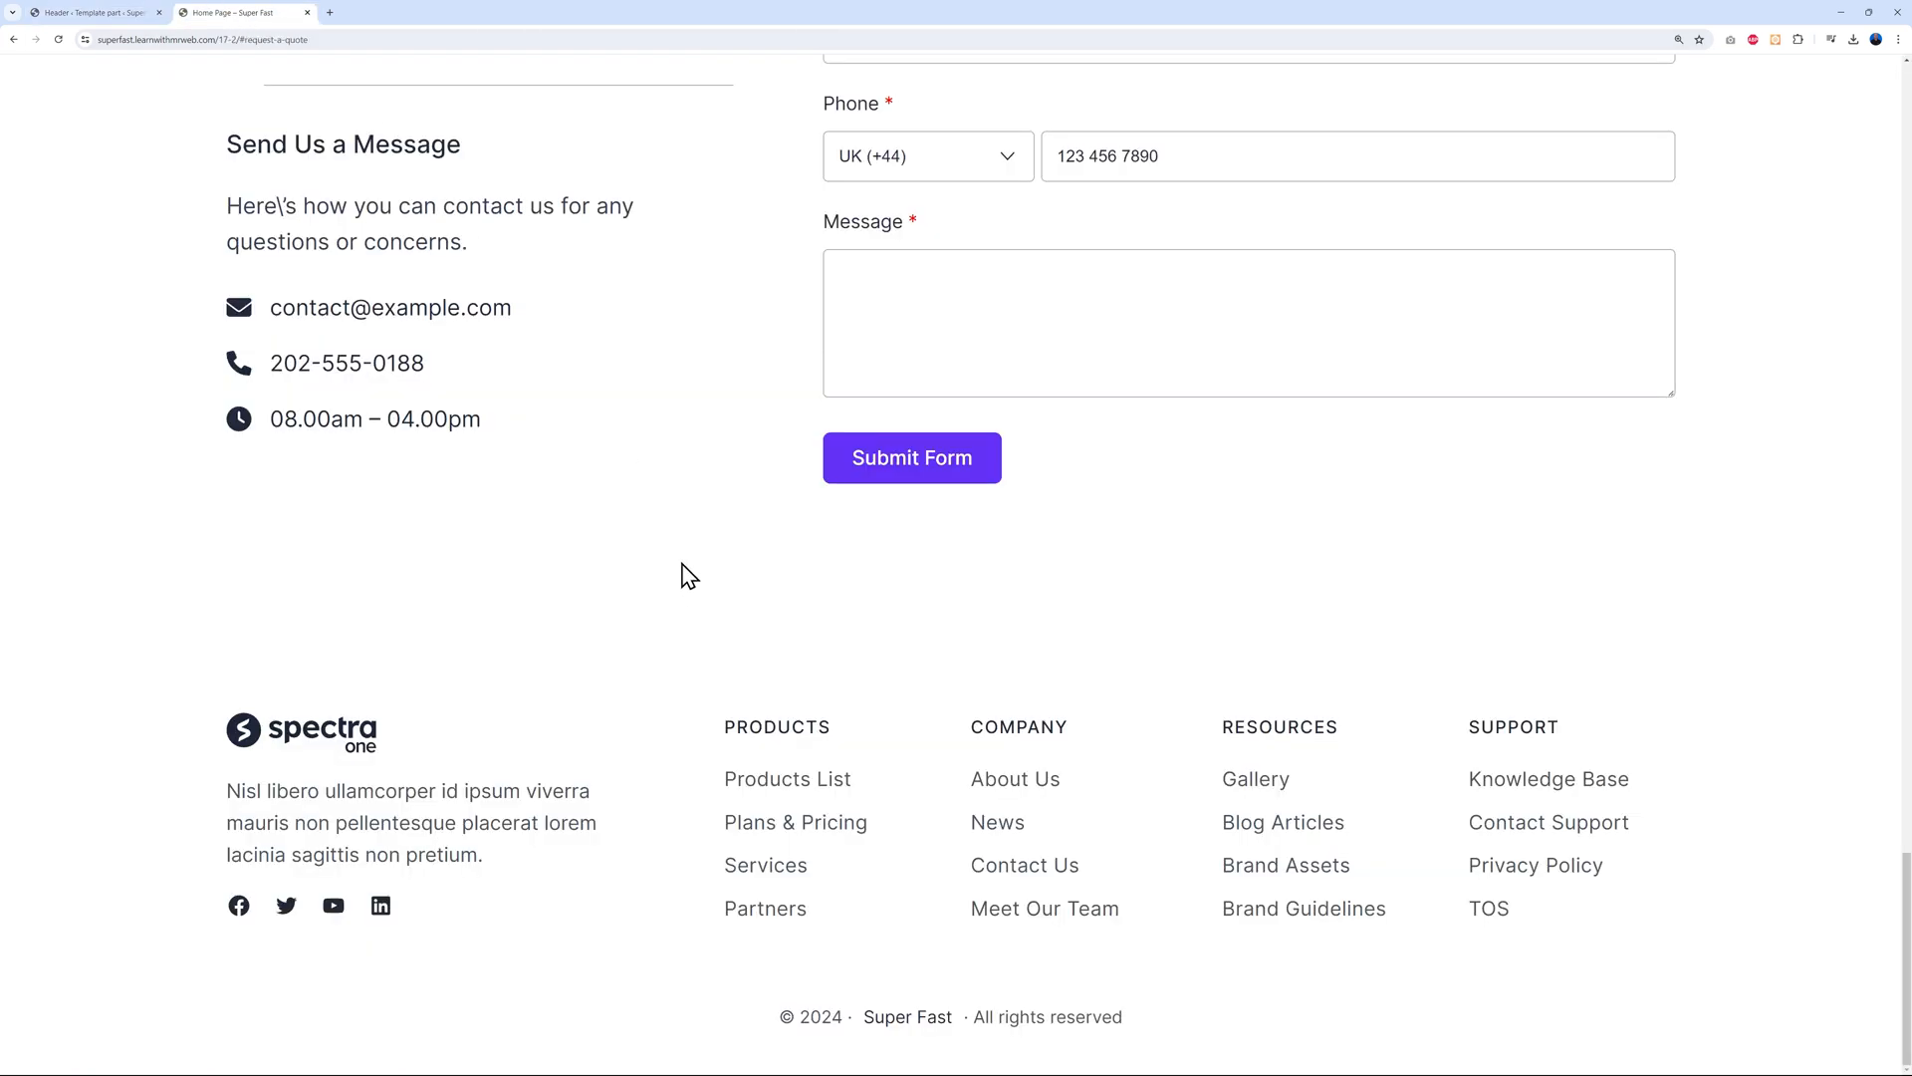
key("F5")
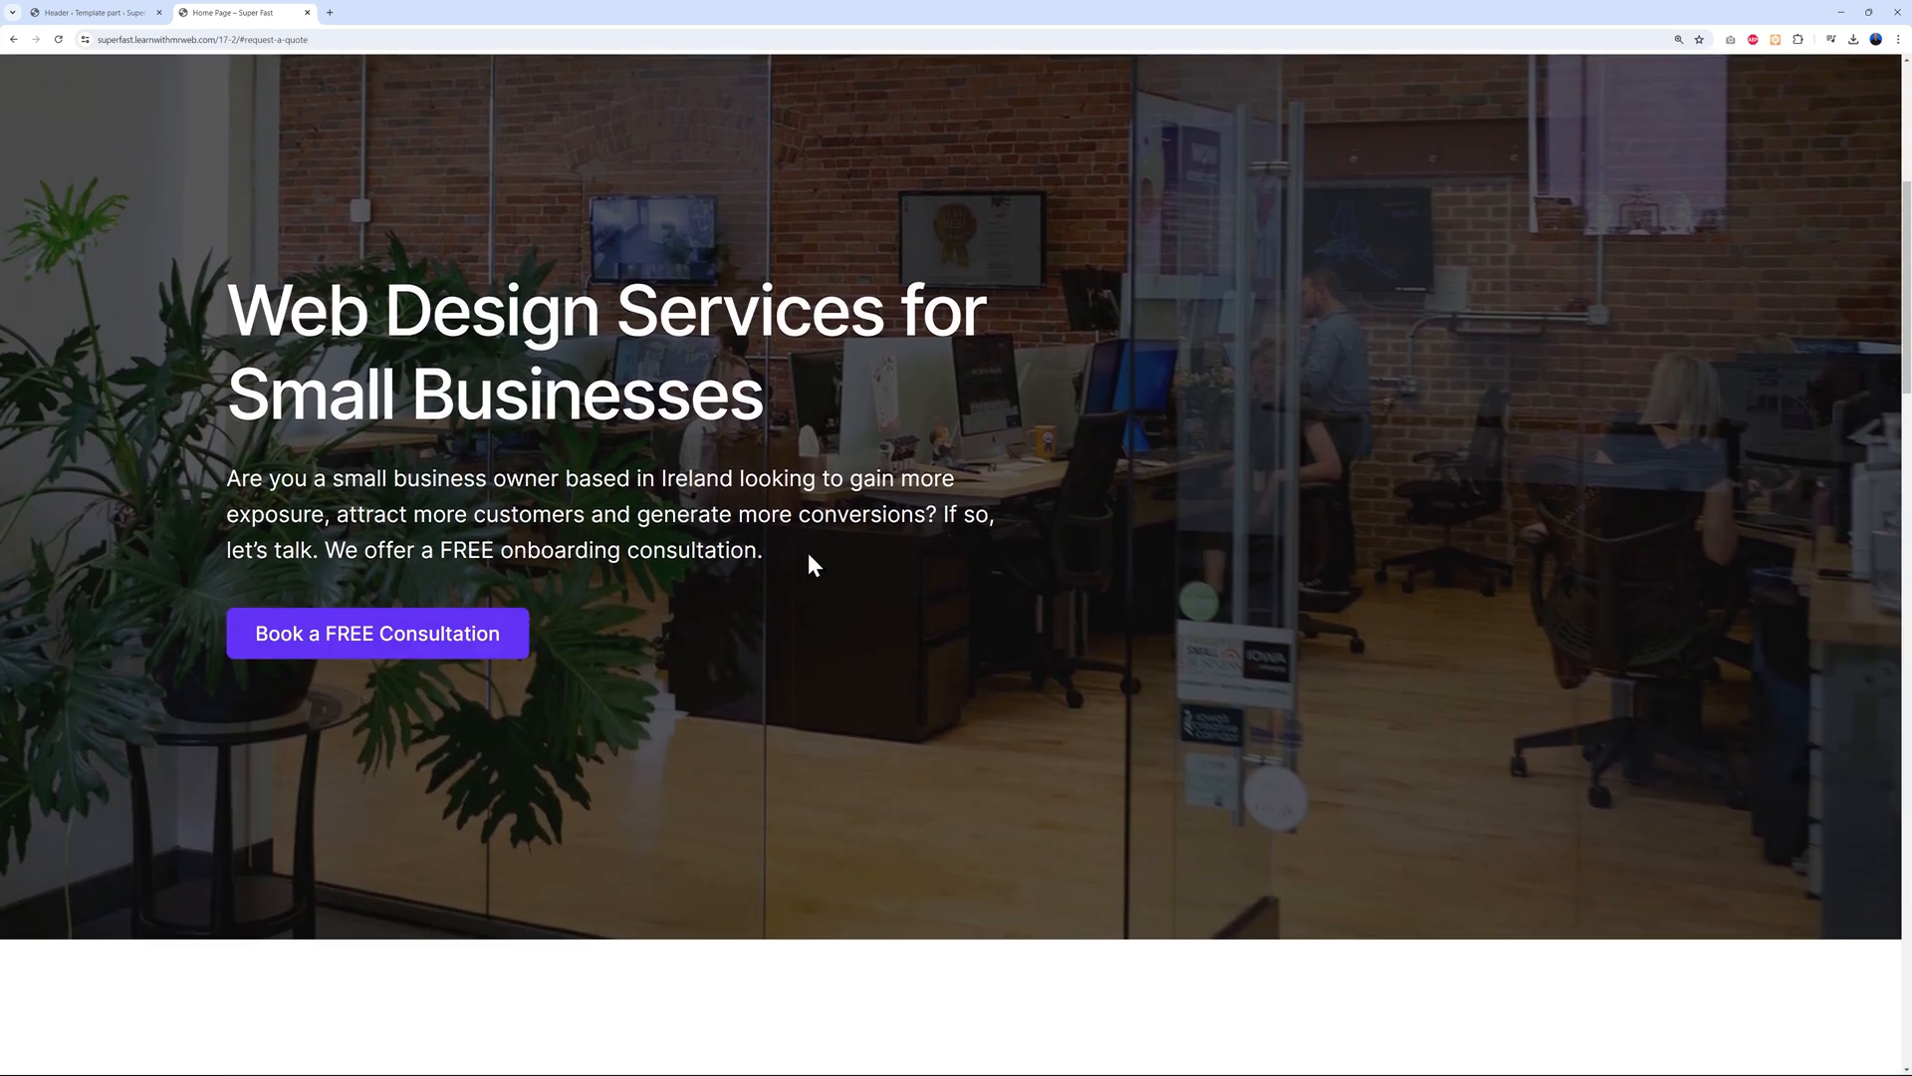
left_click(128, 14)
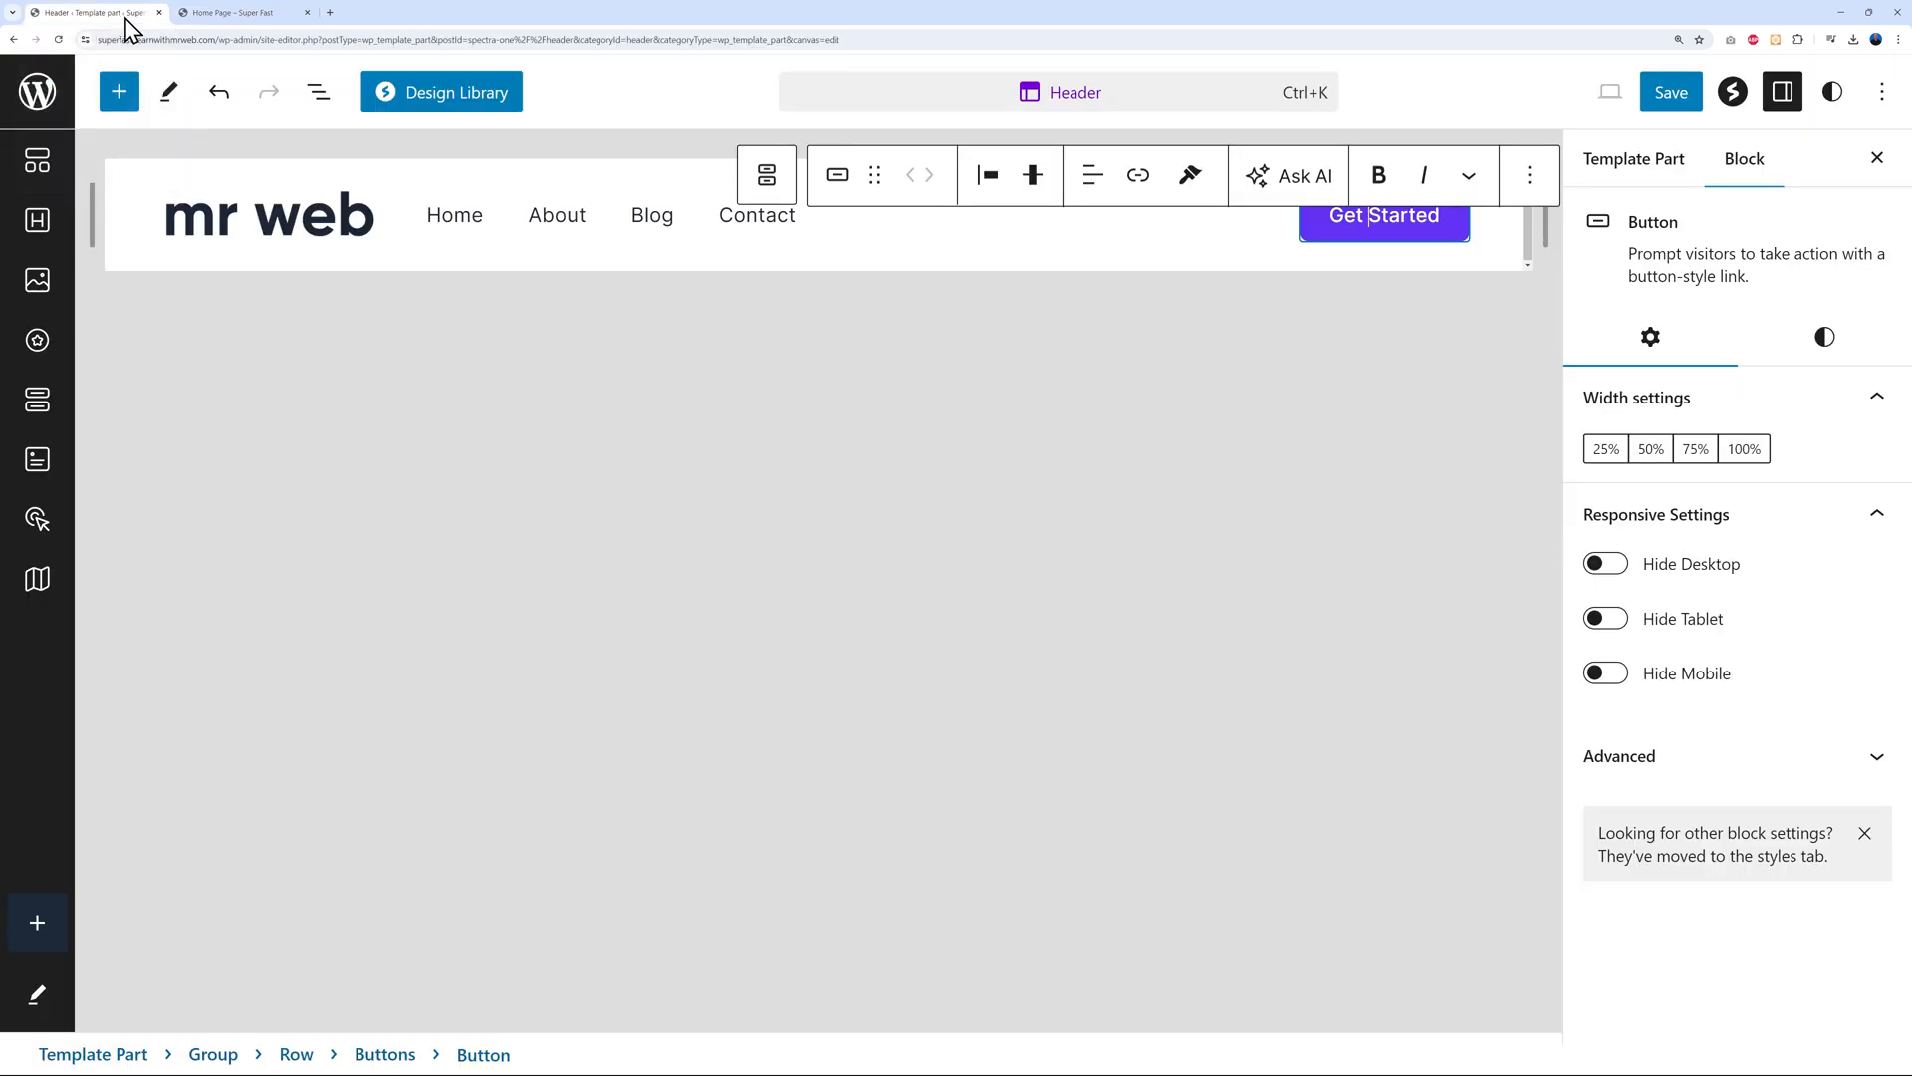
triple_click(1371, 220)
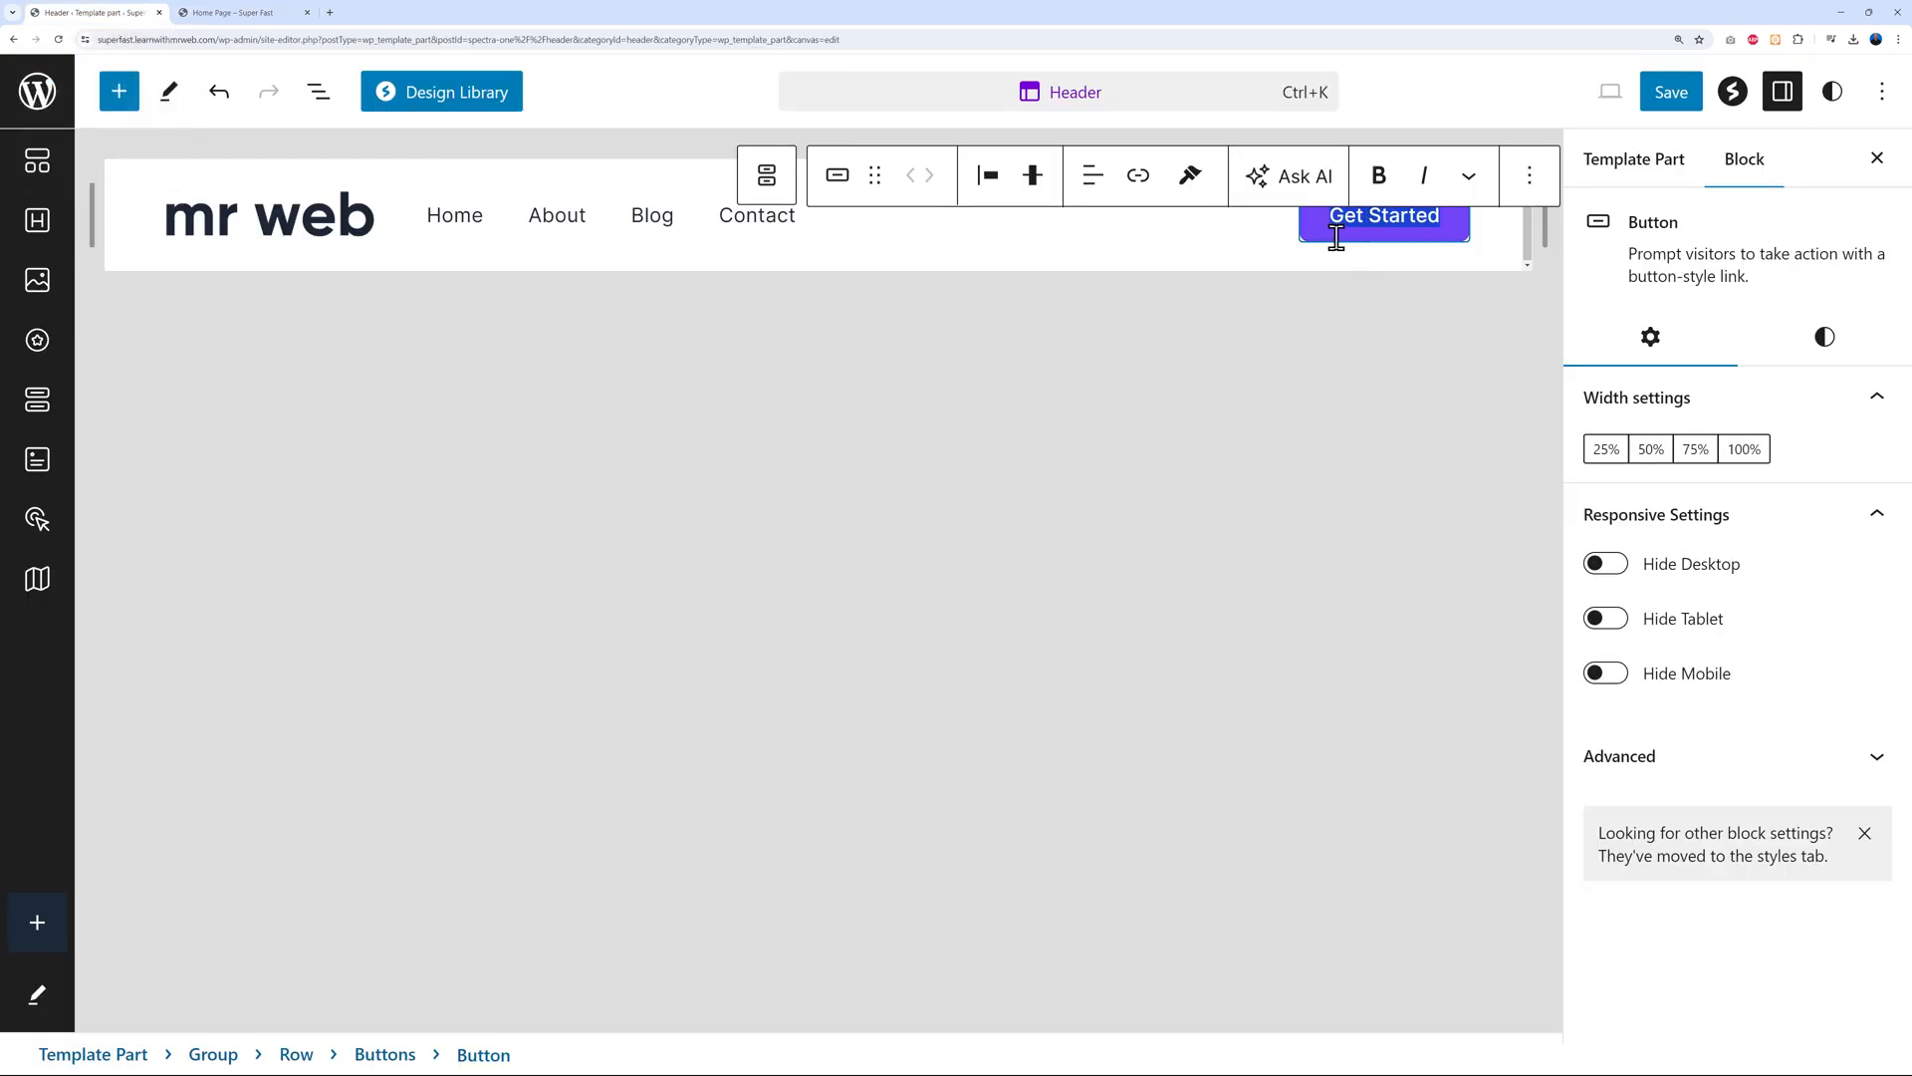
type("FREE Consultation")
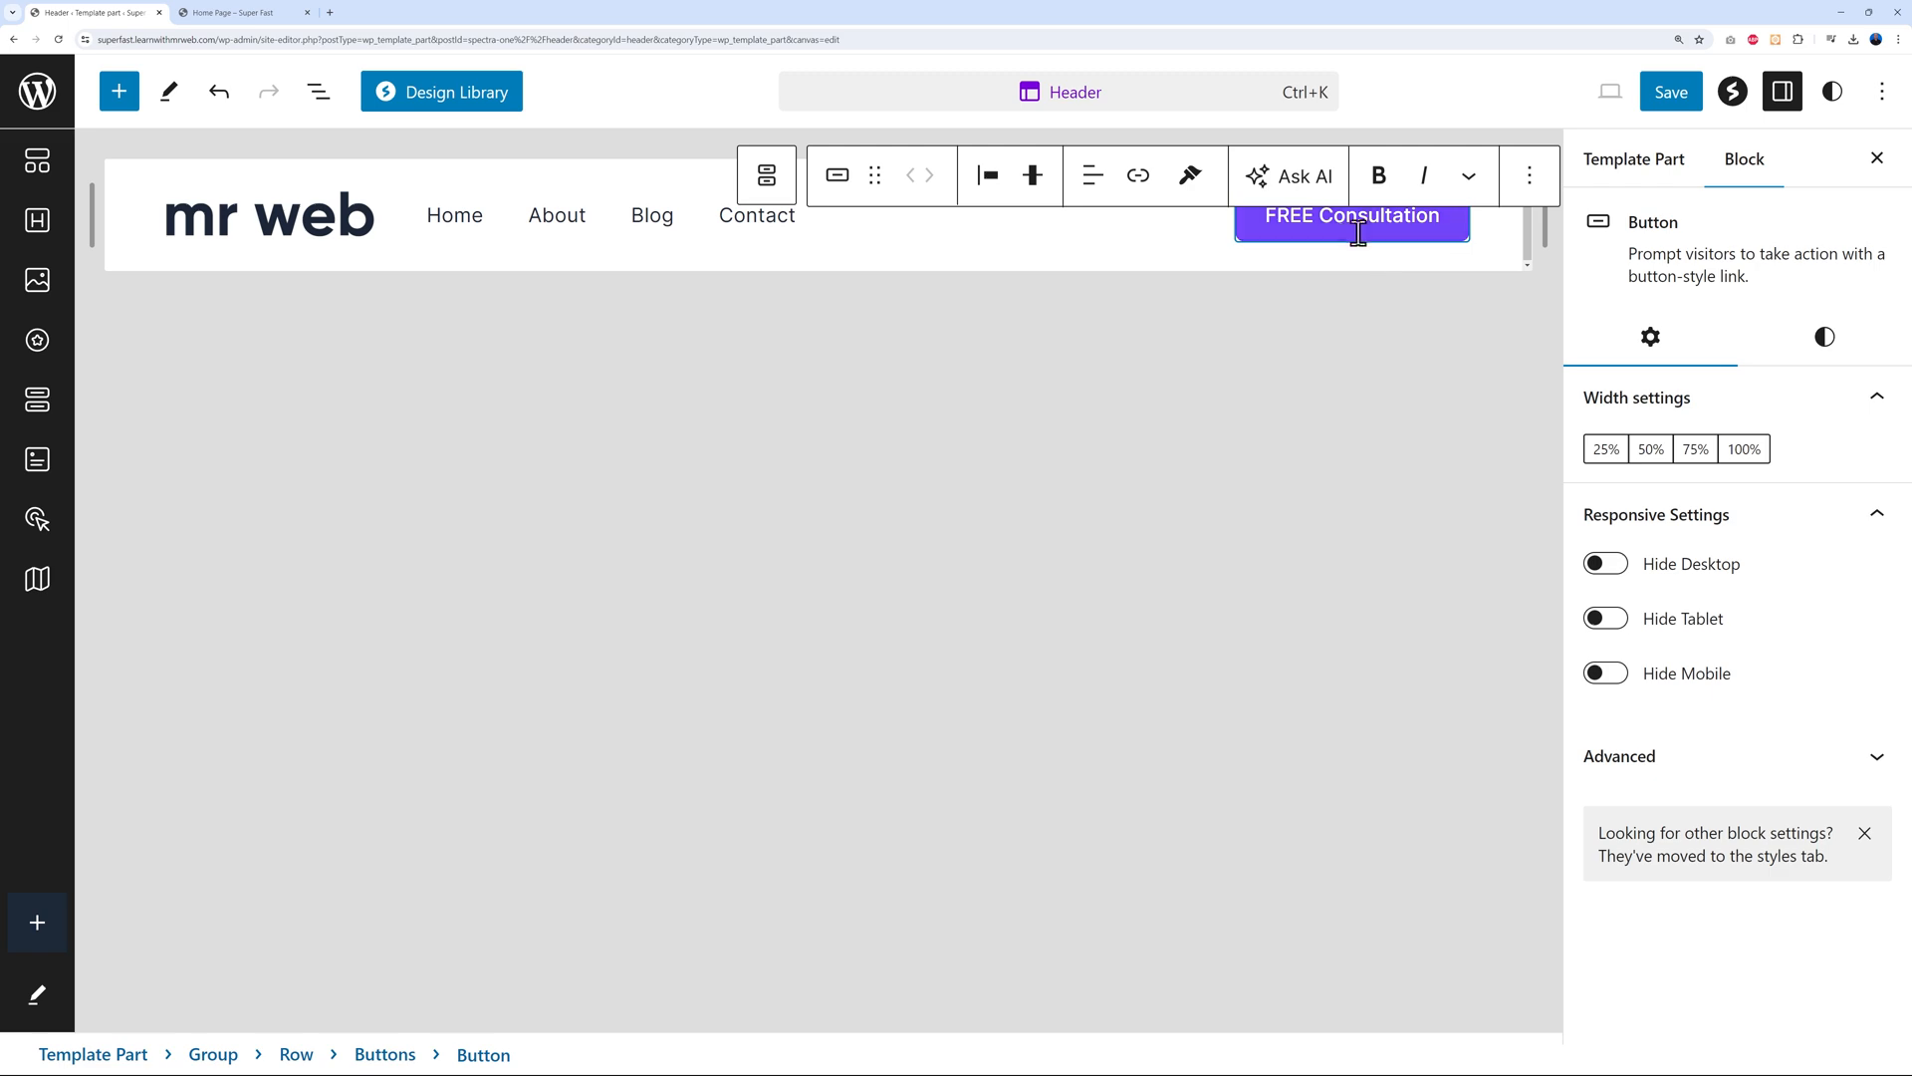
Link the FREE Consultation button to the #request-a-quote address copied from the live page
left_click(279, 14)
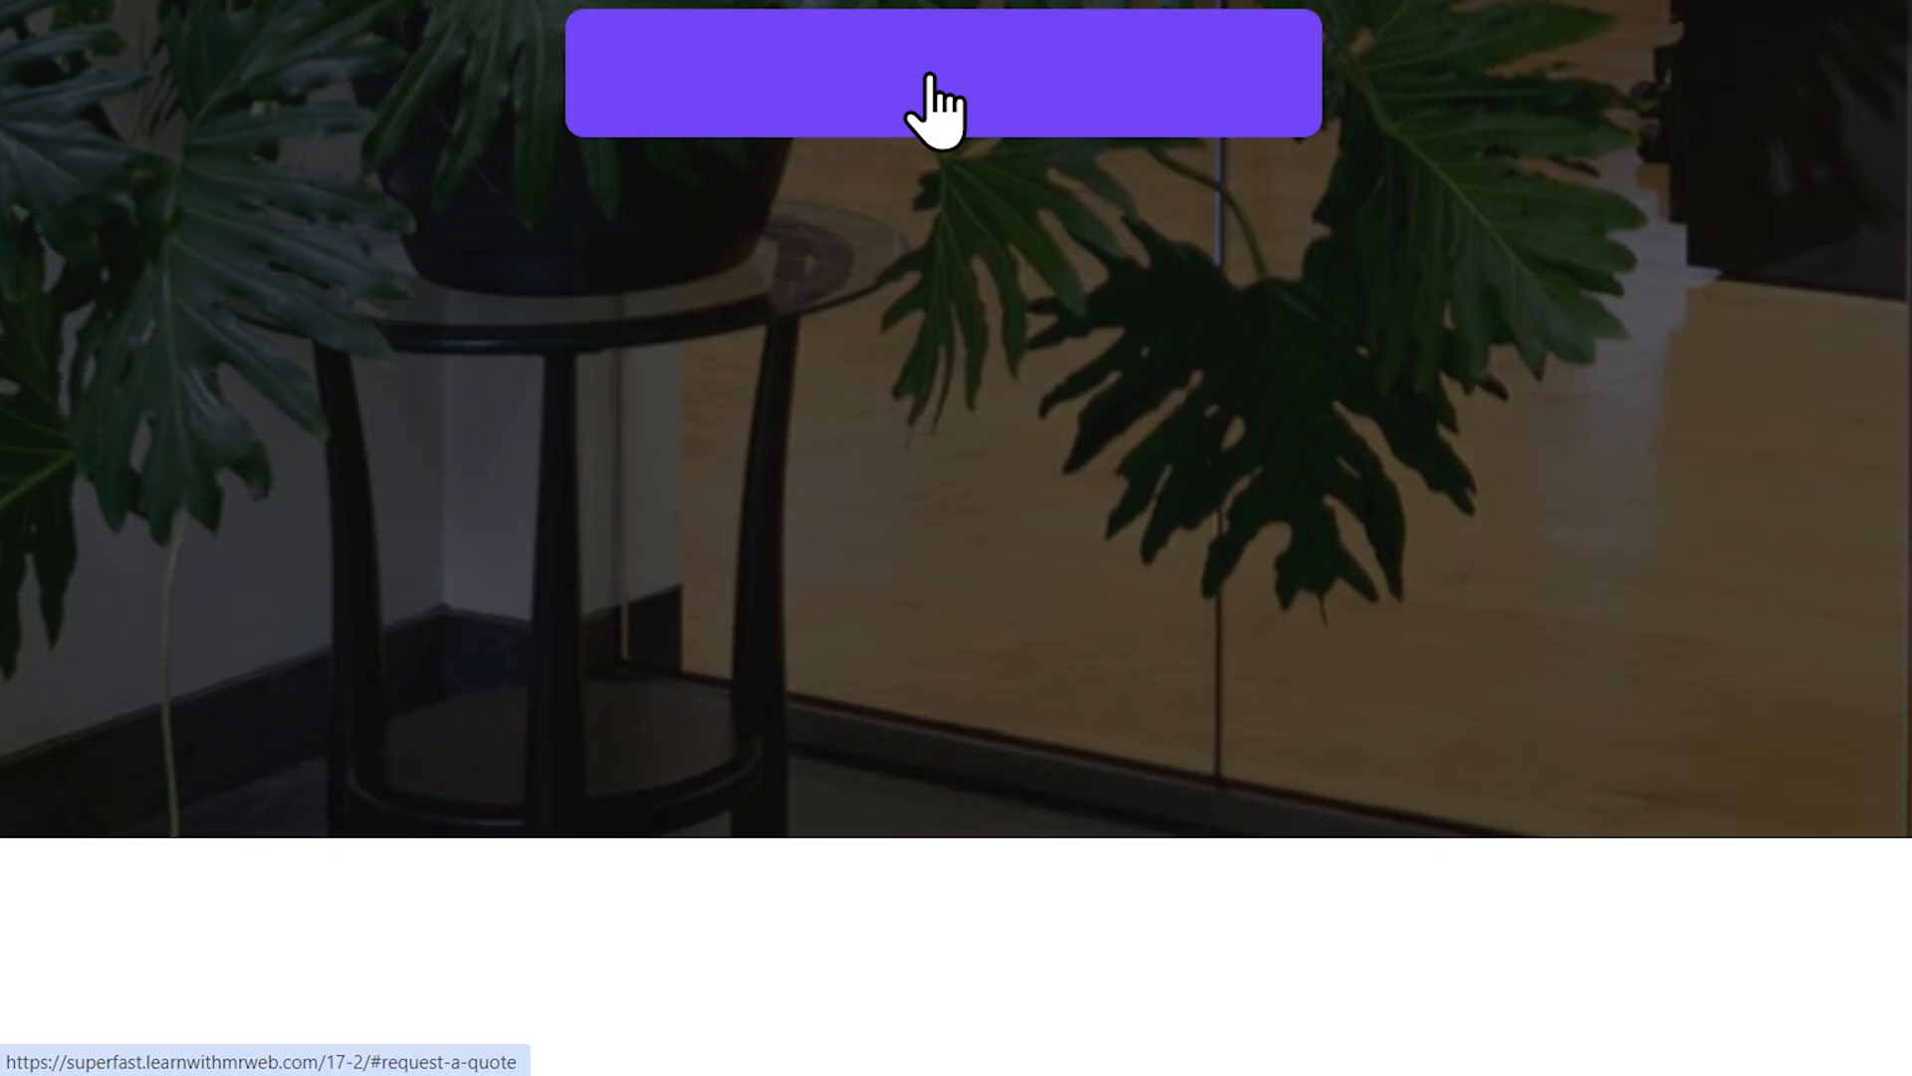
right_click(934, 95)
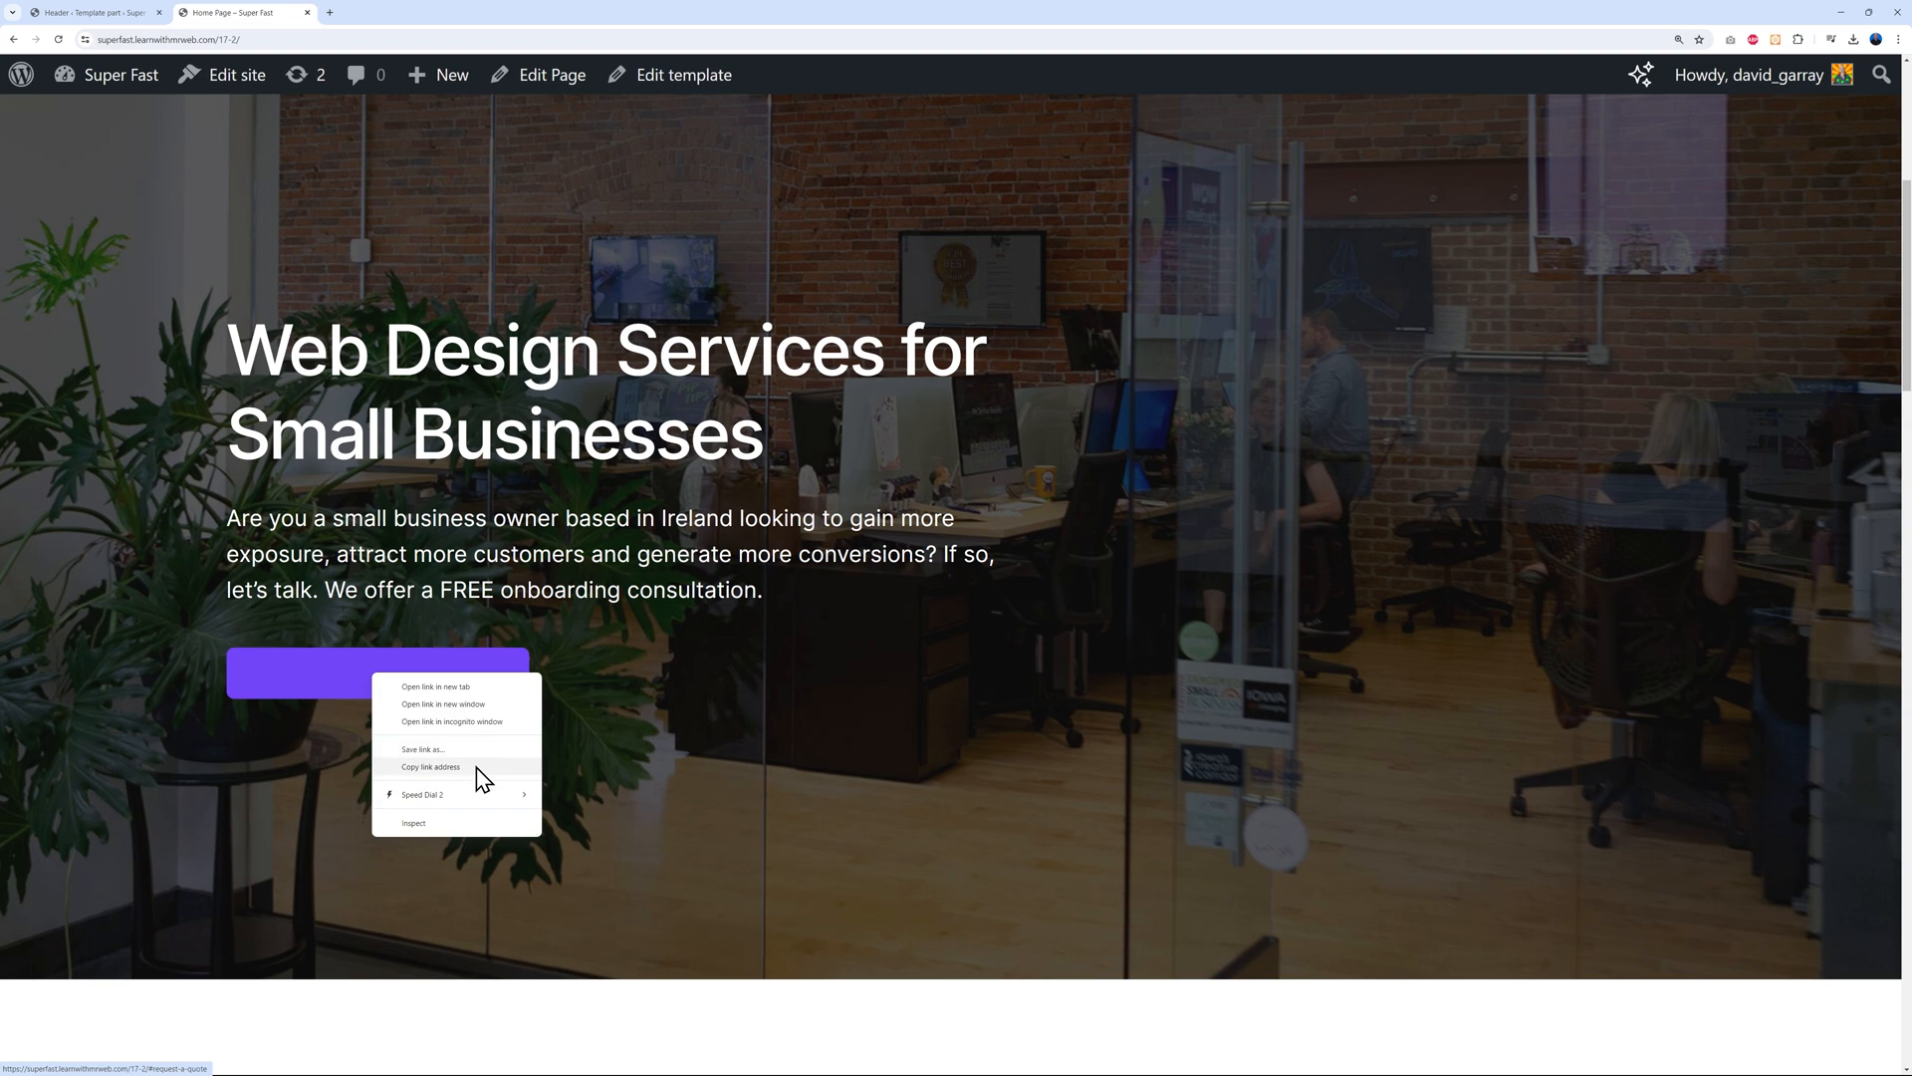
left_click(474, 778)
left_click(137, 16)
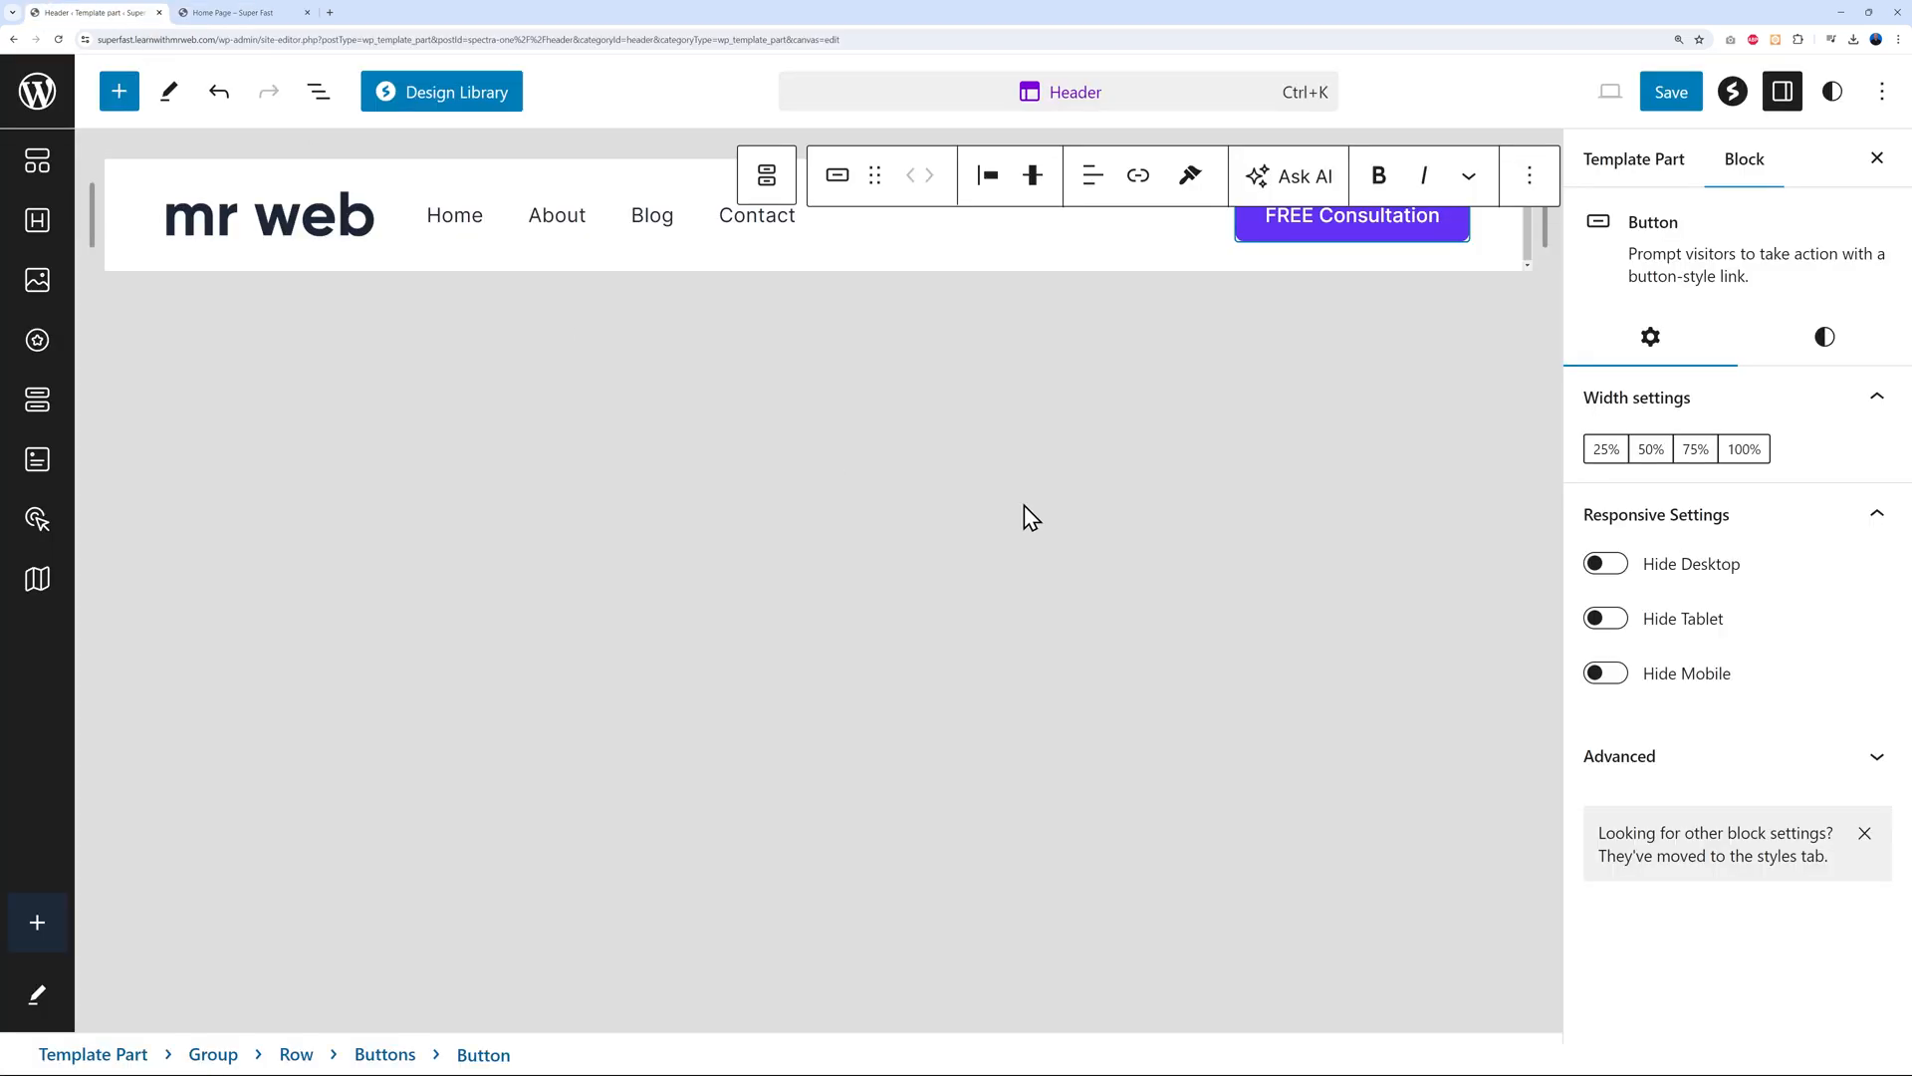
left_click(1142, 183)
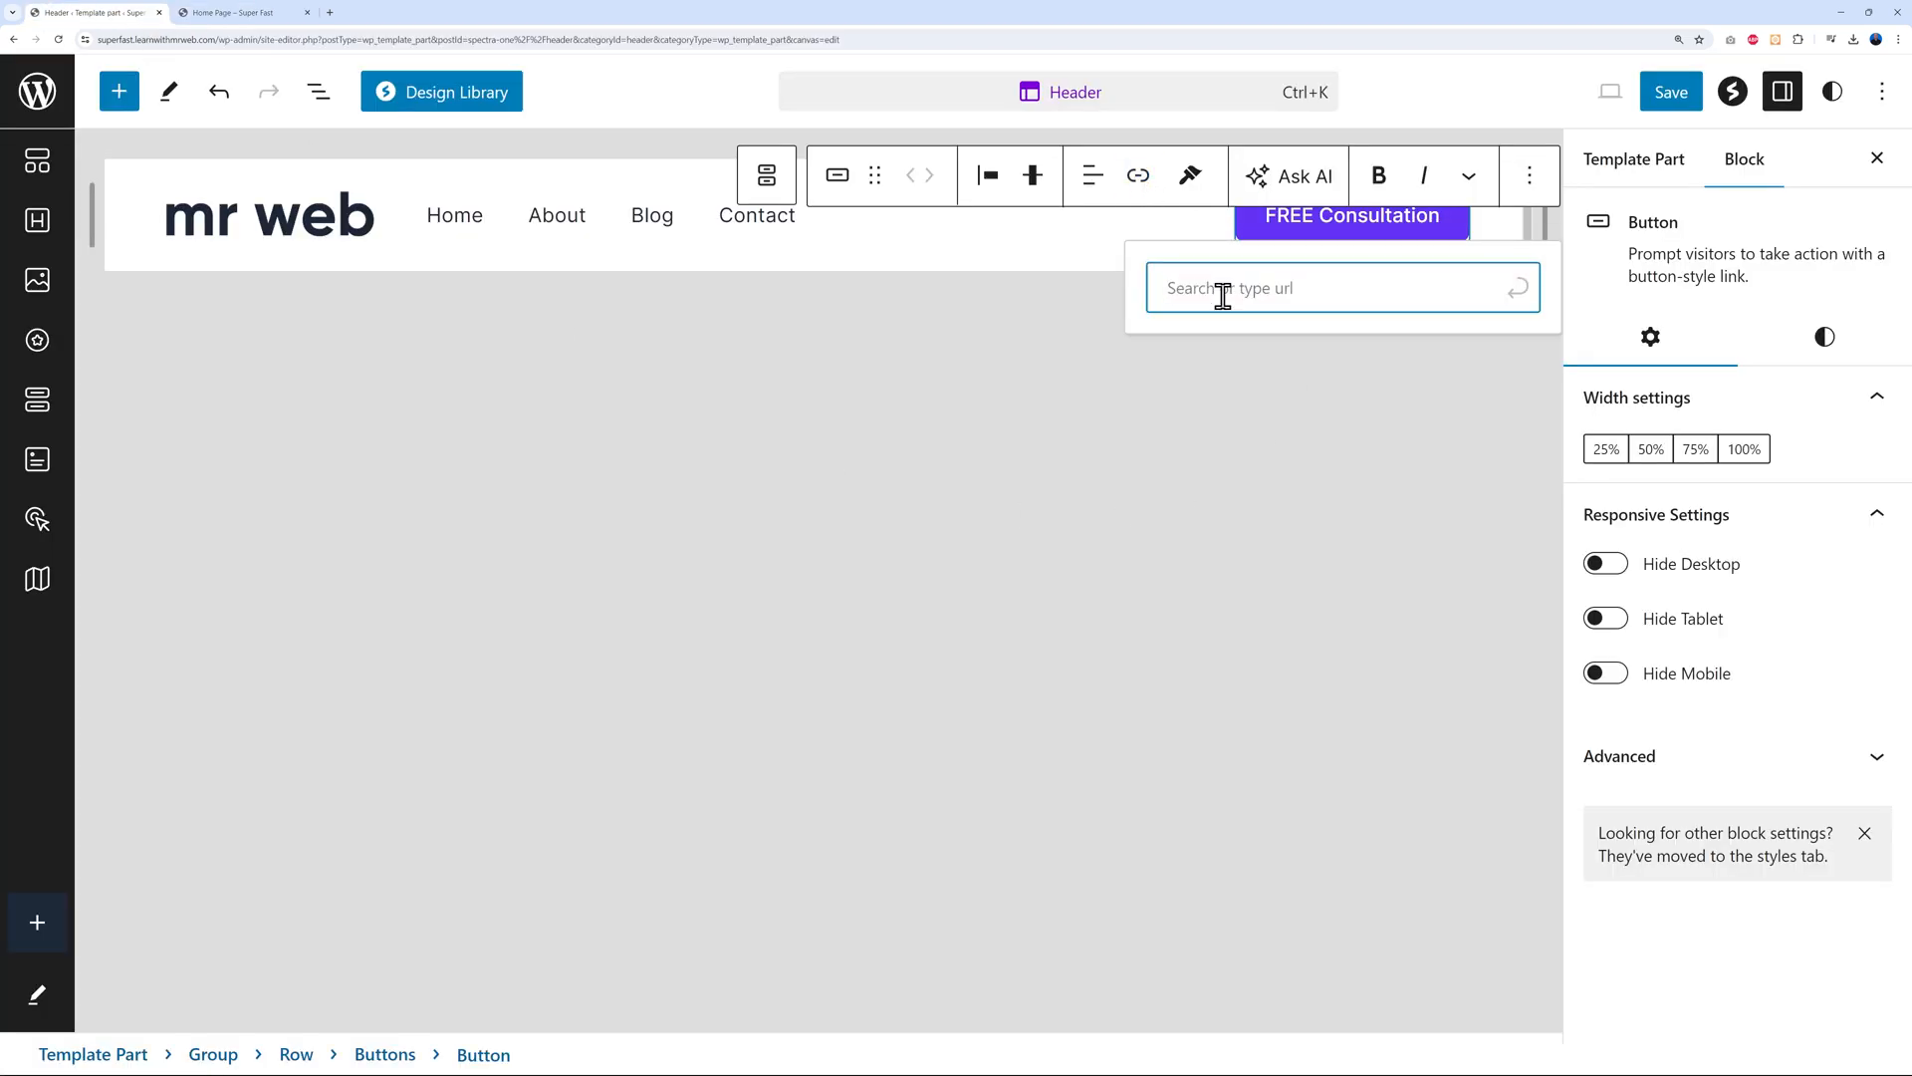
type("https://superfast.learnwithmrweb.com/17-2/#request-a-quote")
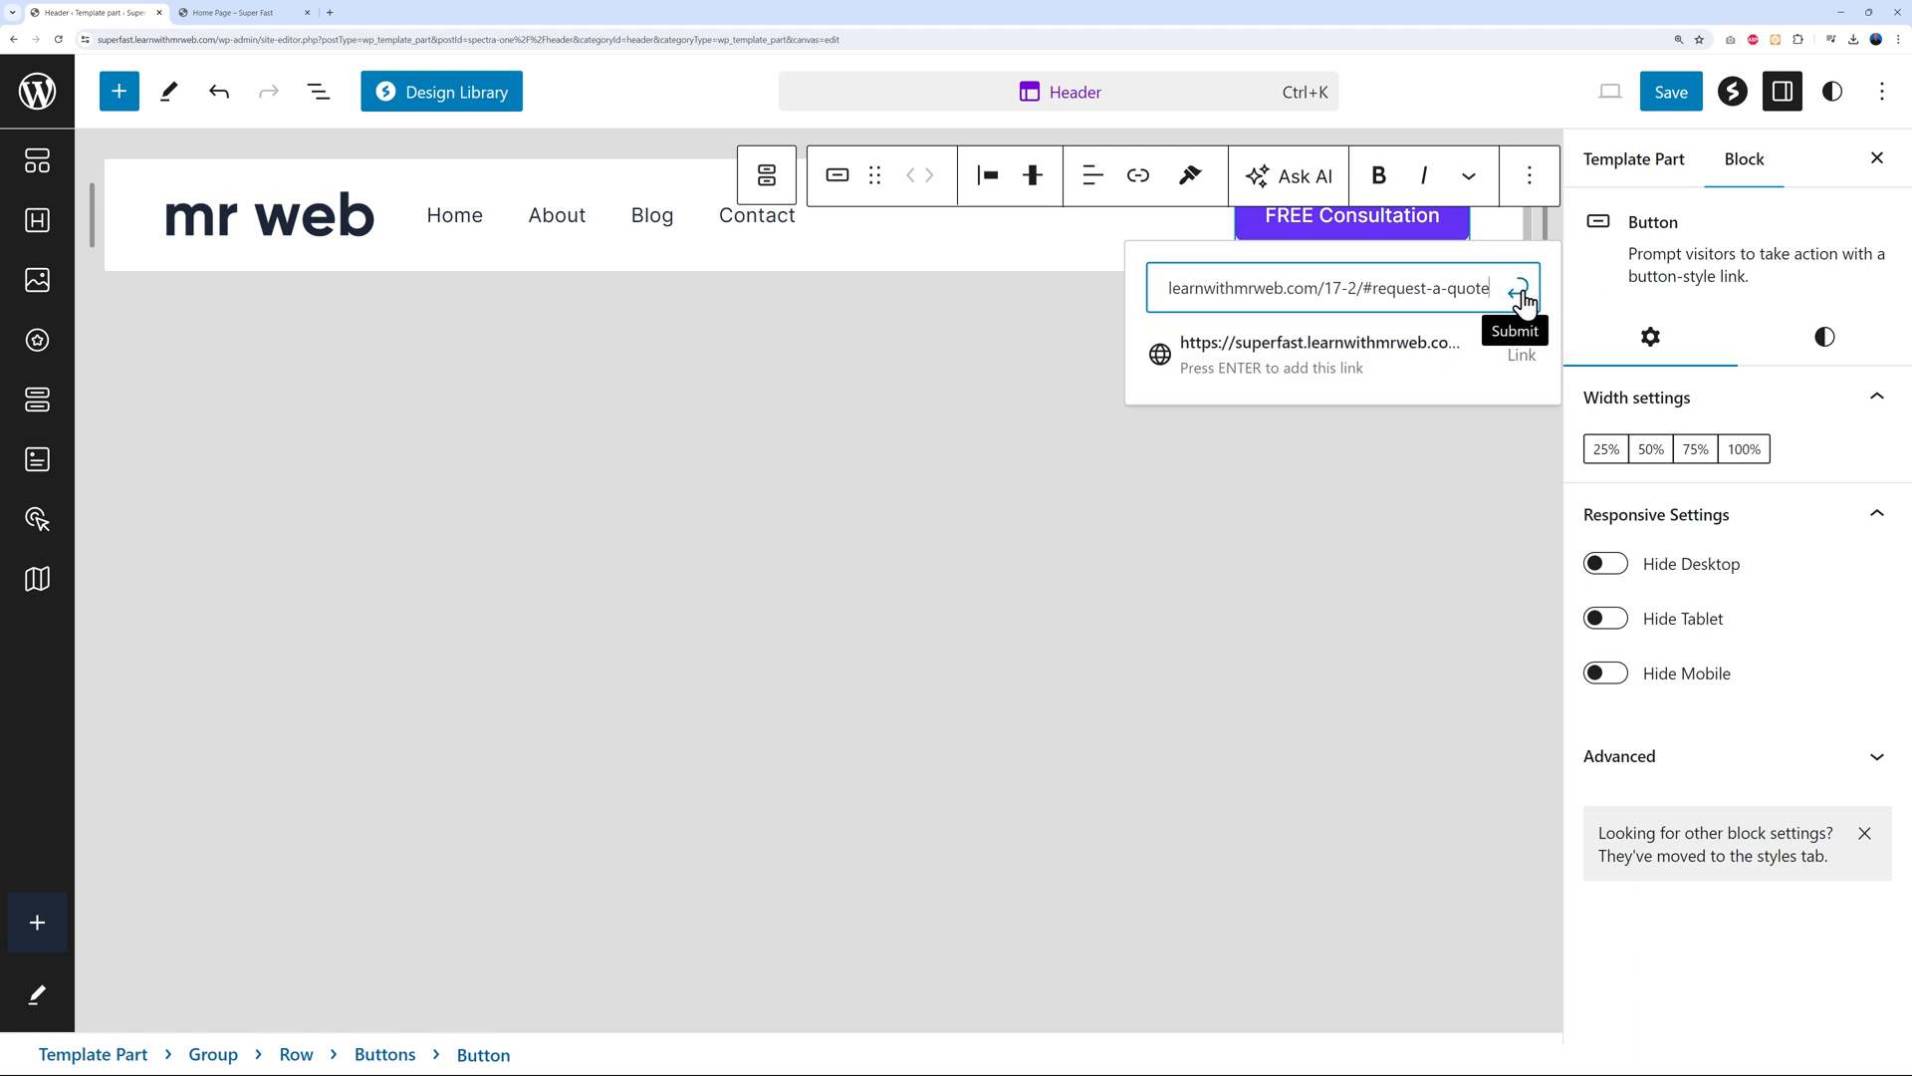
left_click(1519, 295)
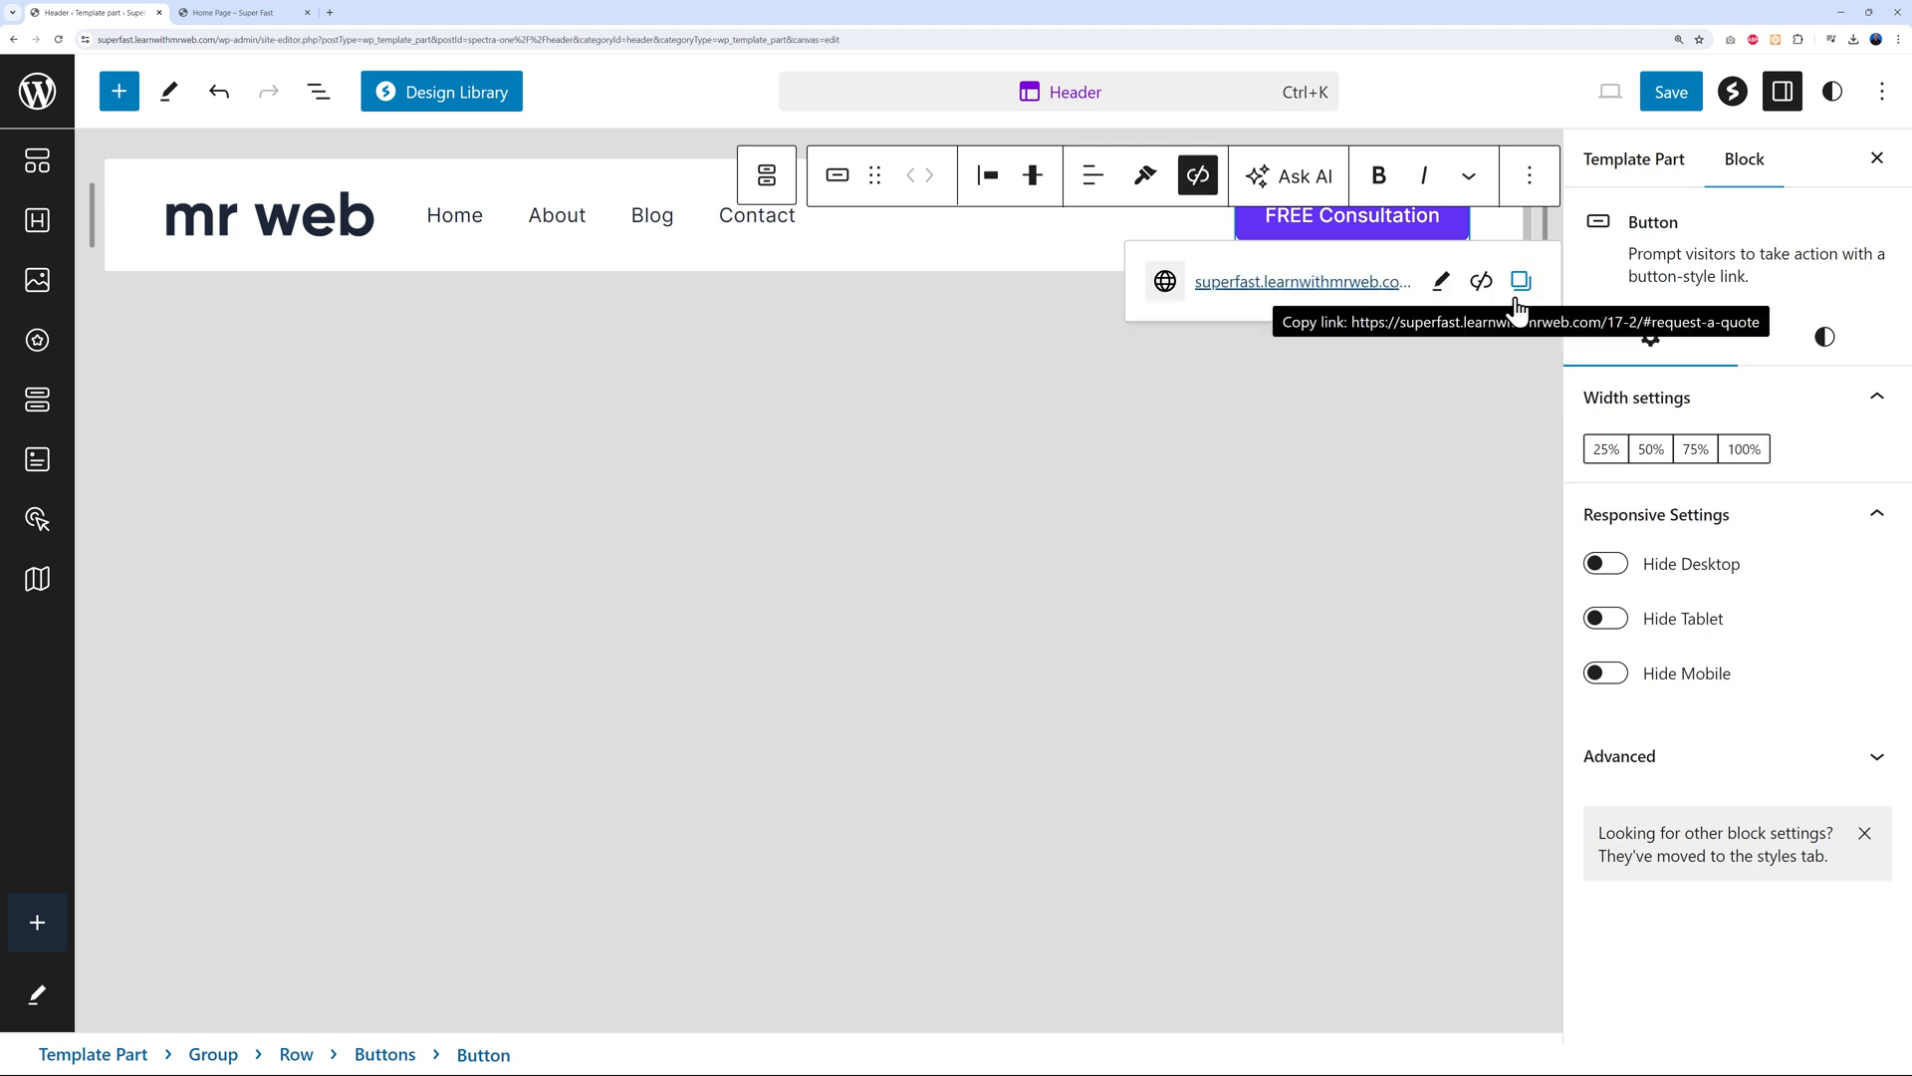
Save the header template part with the new button label and link
left_click(1673, 95)
left_click(1678, 106)
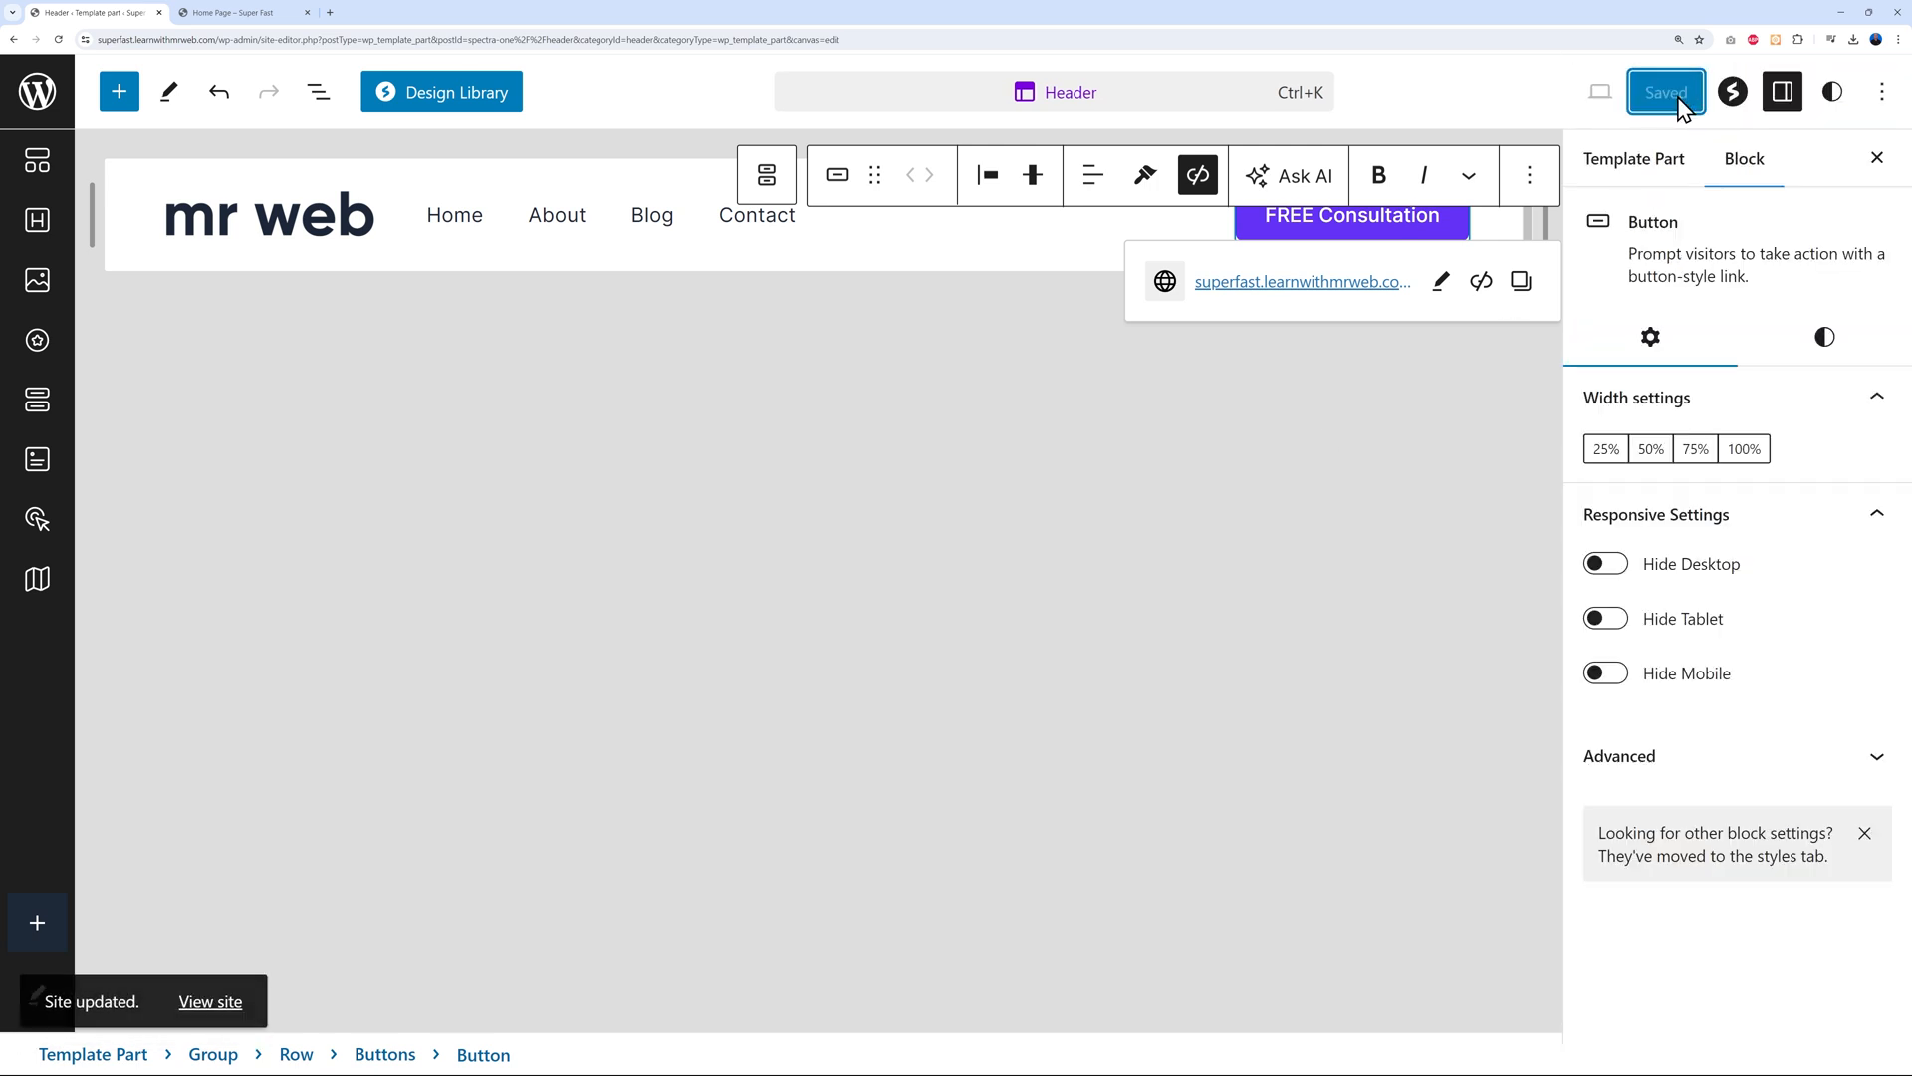
left_click(282, 14)
Reload the live home page and check that FREE Consultation jumps to the contact form
left_click(63, 42)
scroll(790, 610, "up", 1)
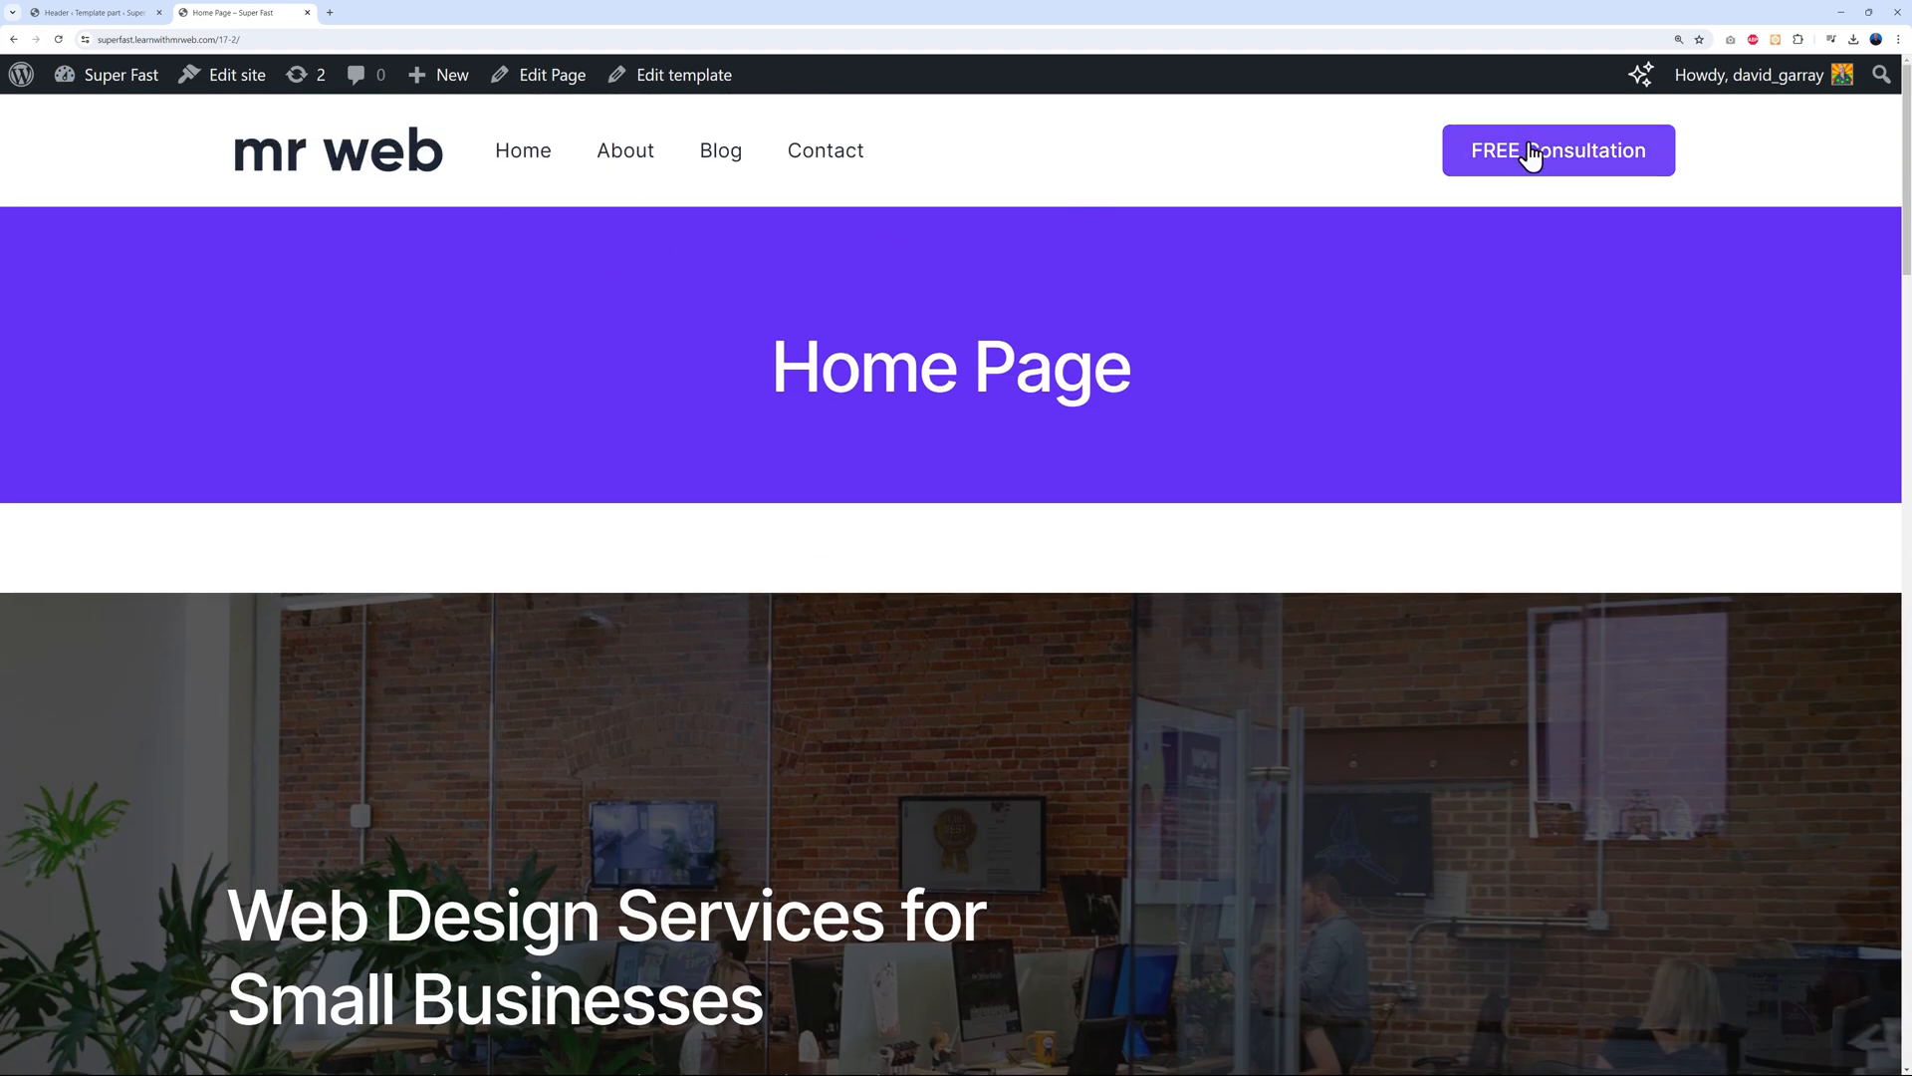
left_click(1584, 185)
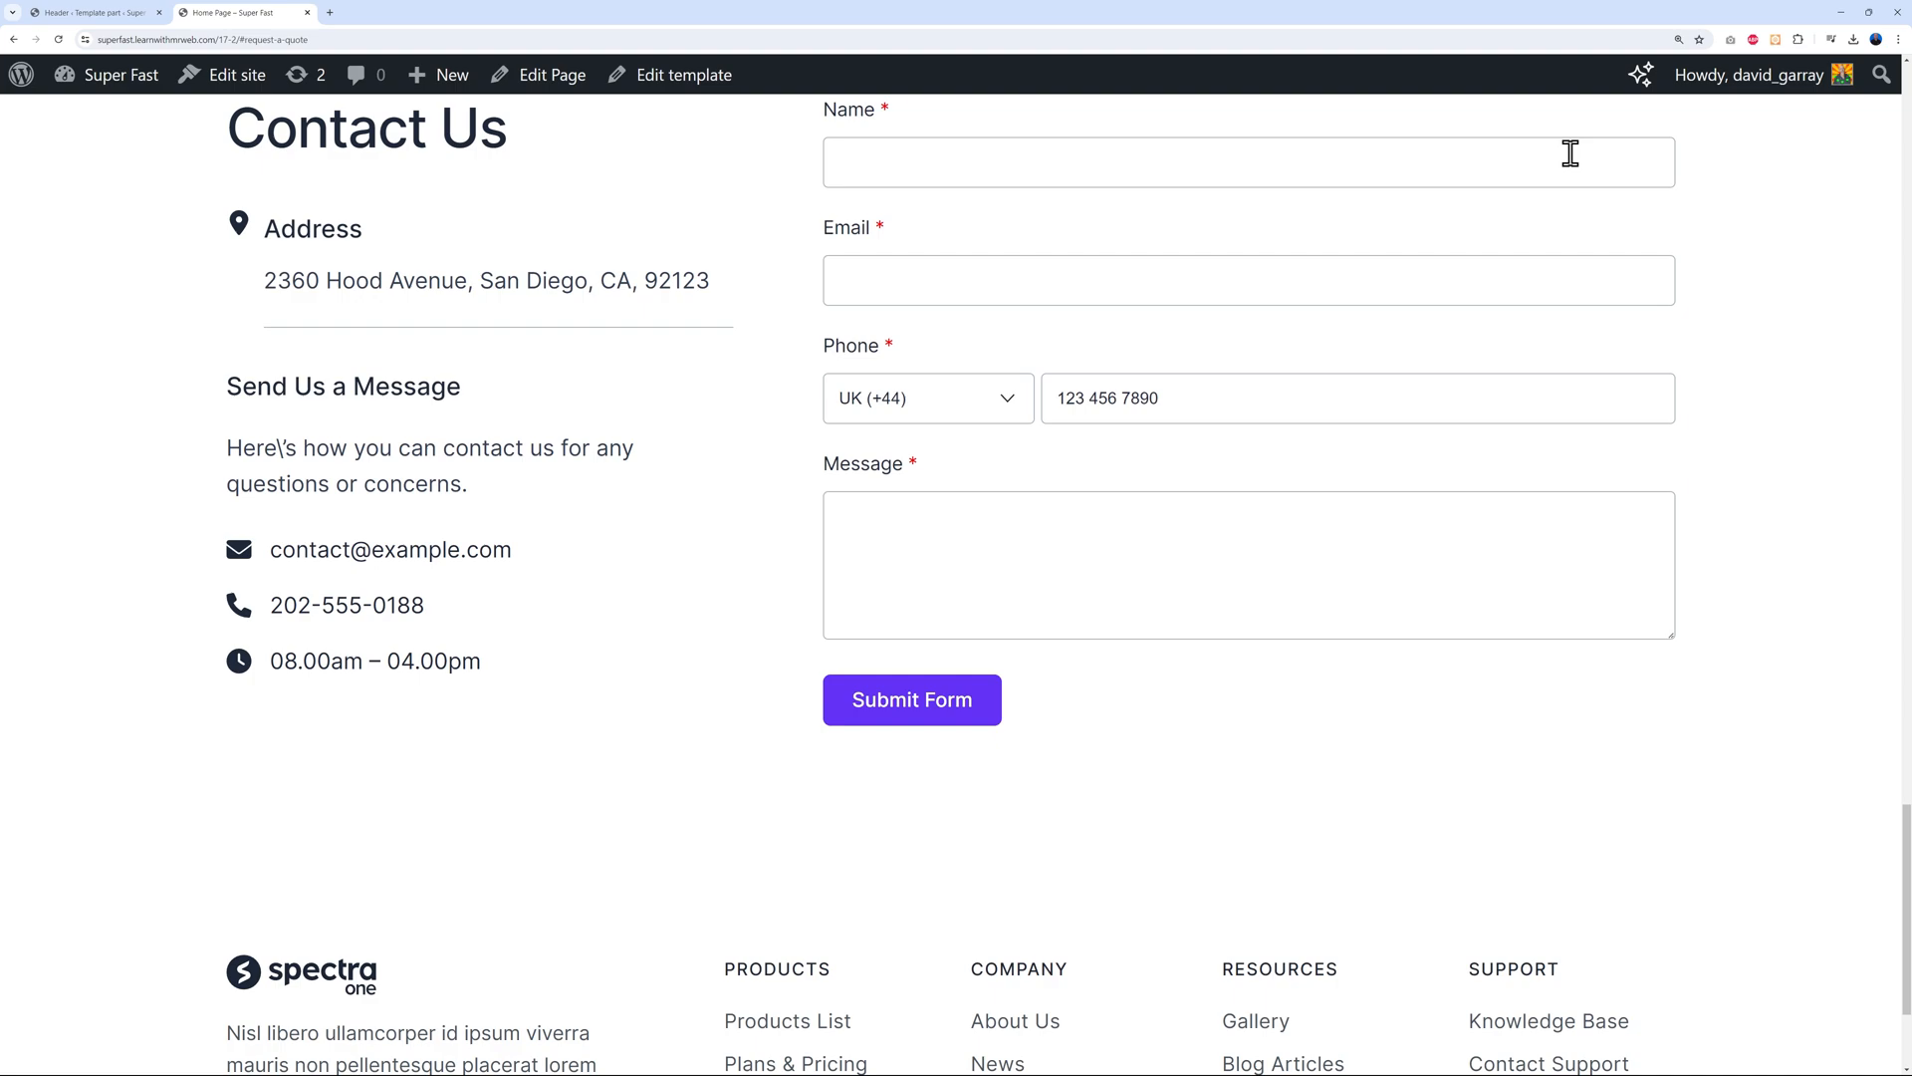
scroll(1487, 735, "up", 20)
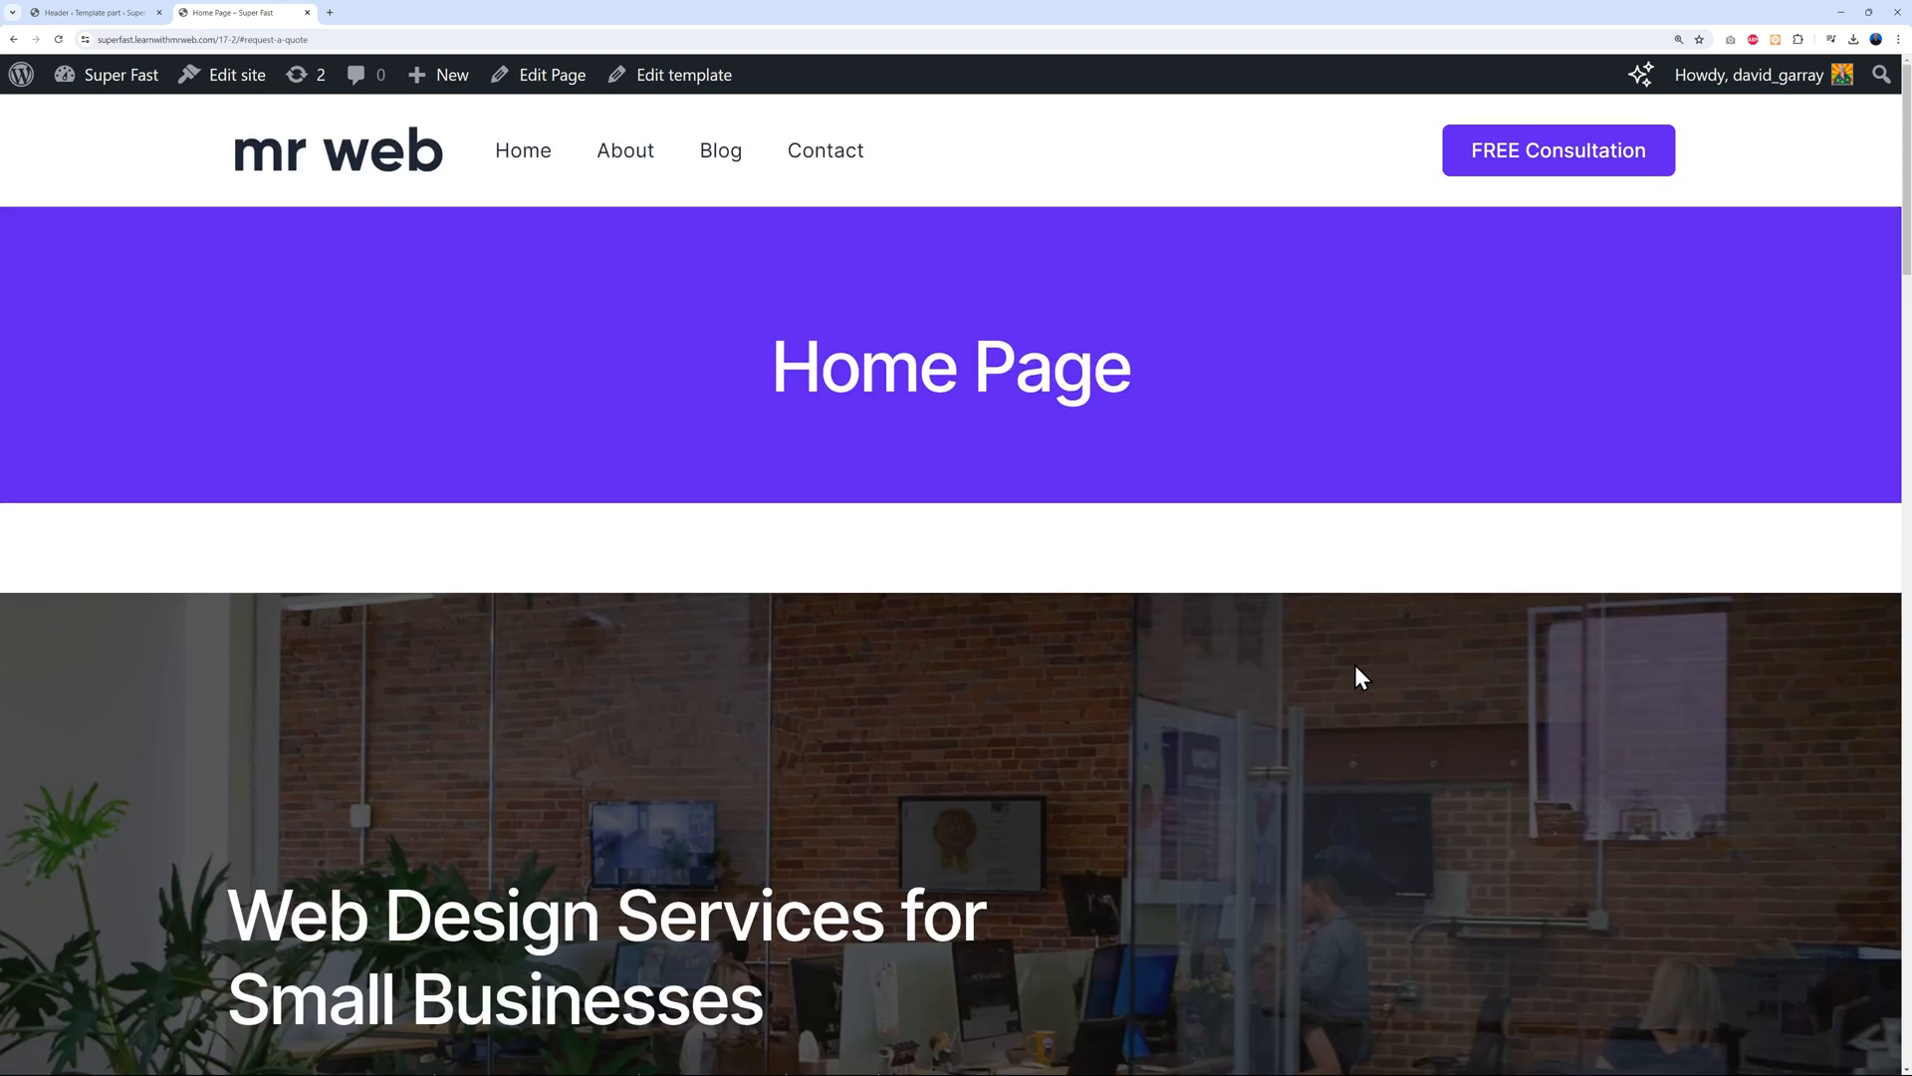
left_click(802, 171)
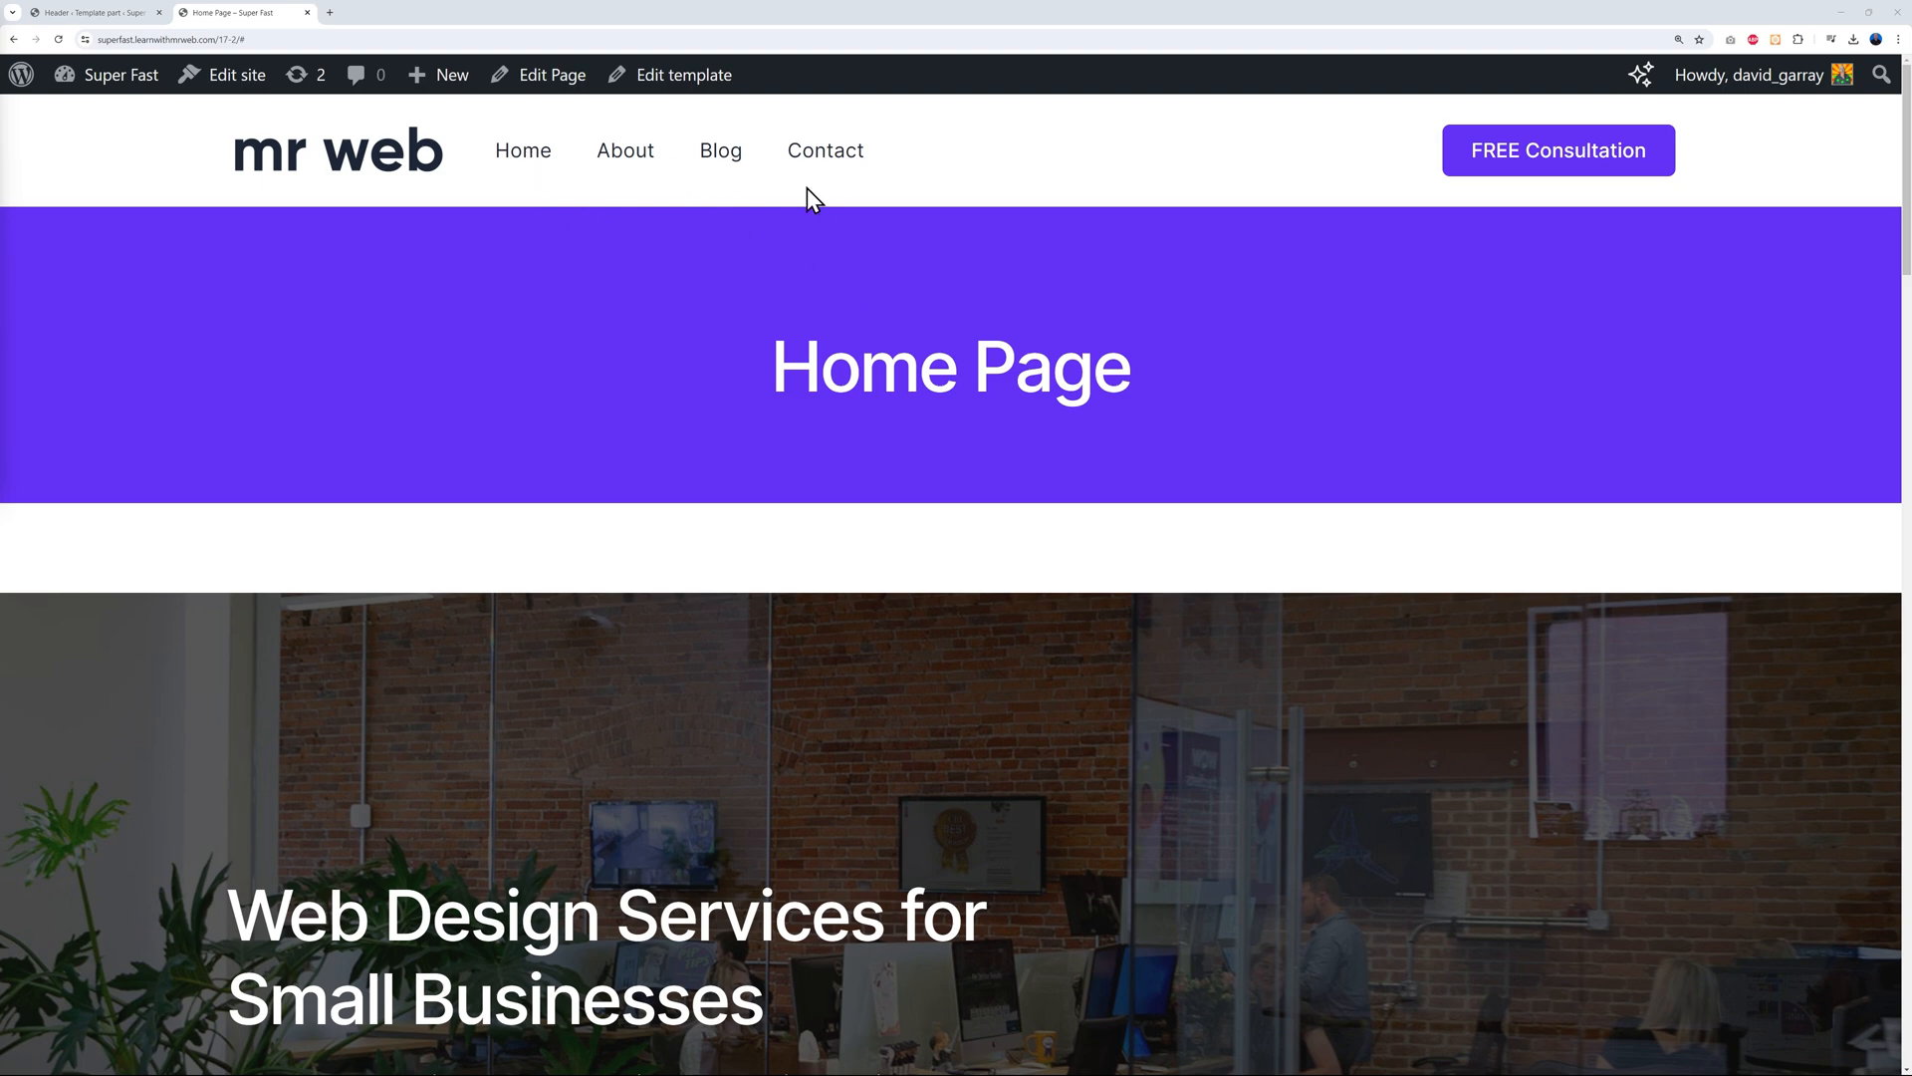
left_click(110, 13)
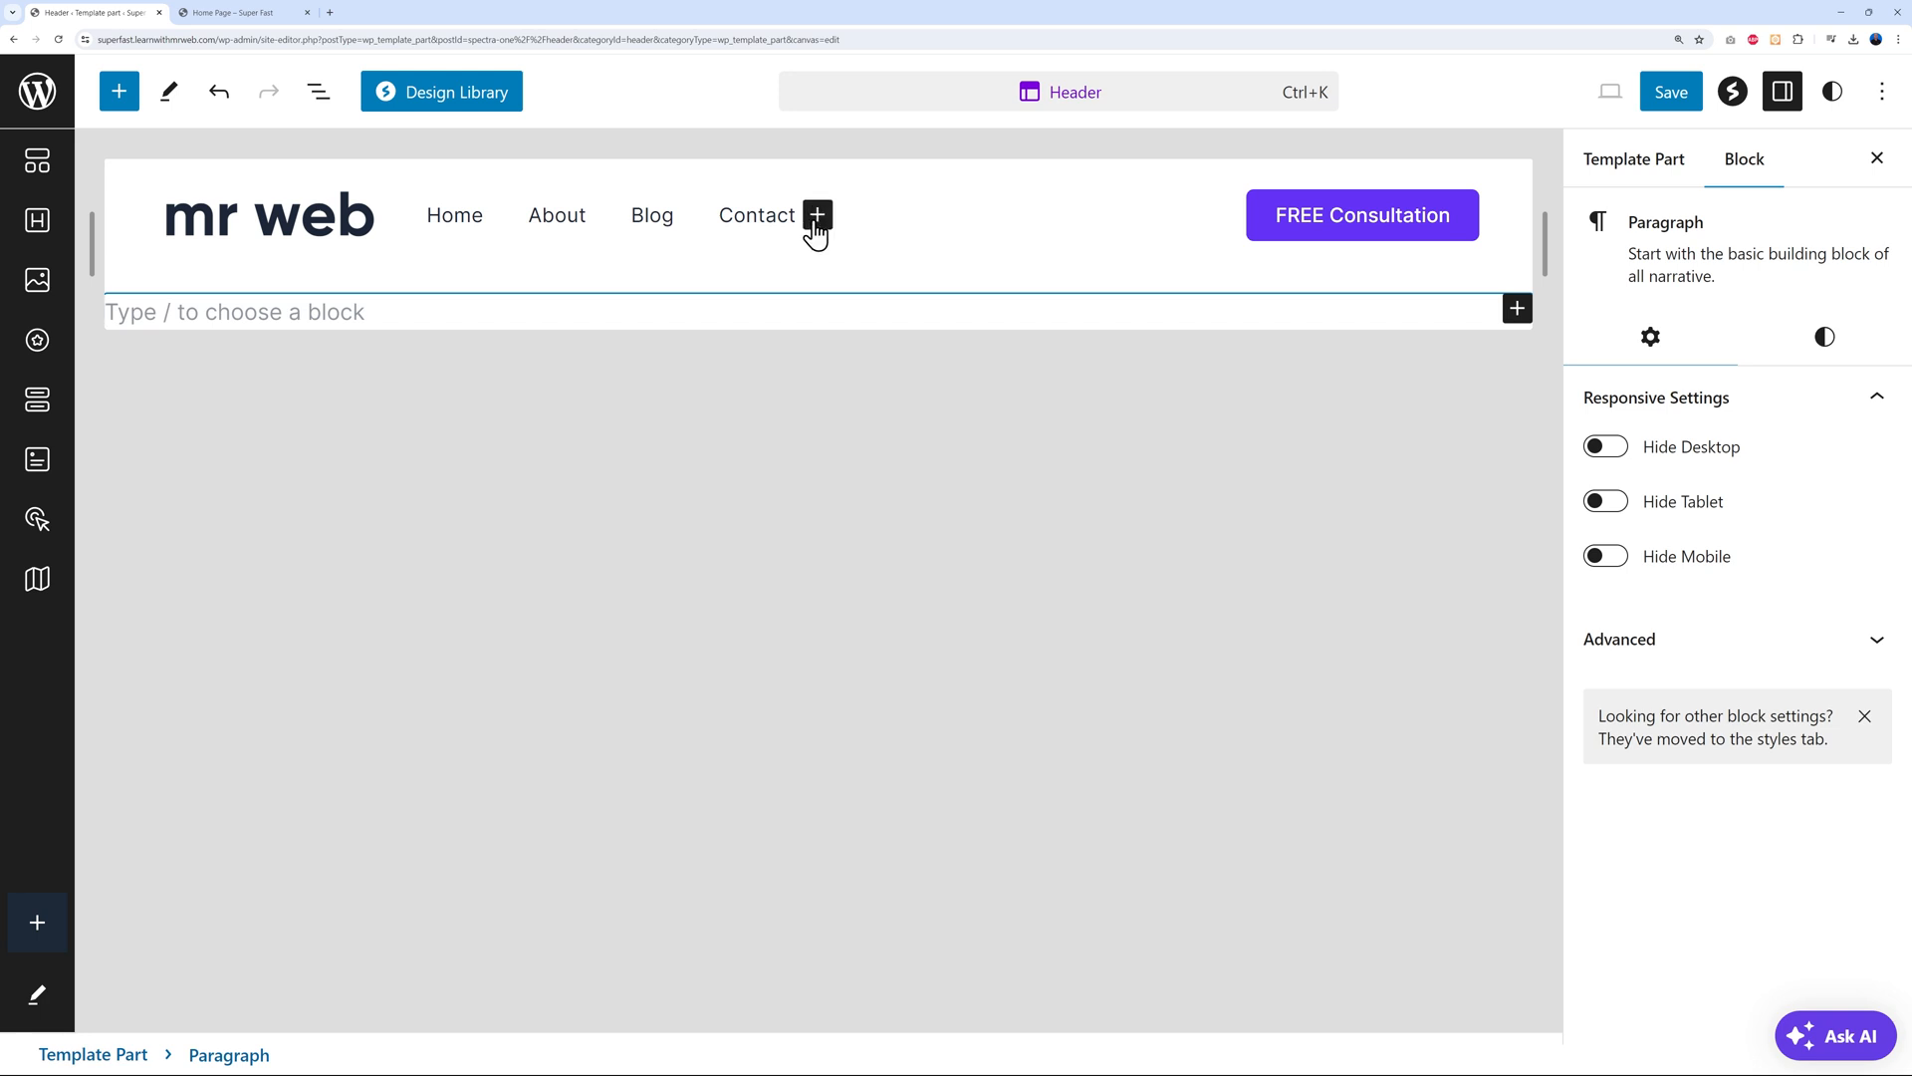
Insert a Navigation block after the Contact link, found by searching 'menu'
left_click(817, 217)
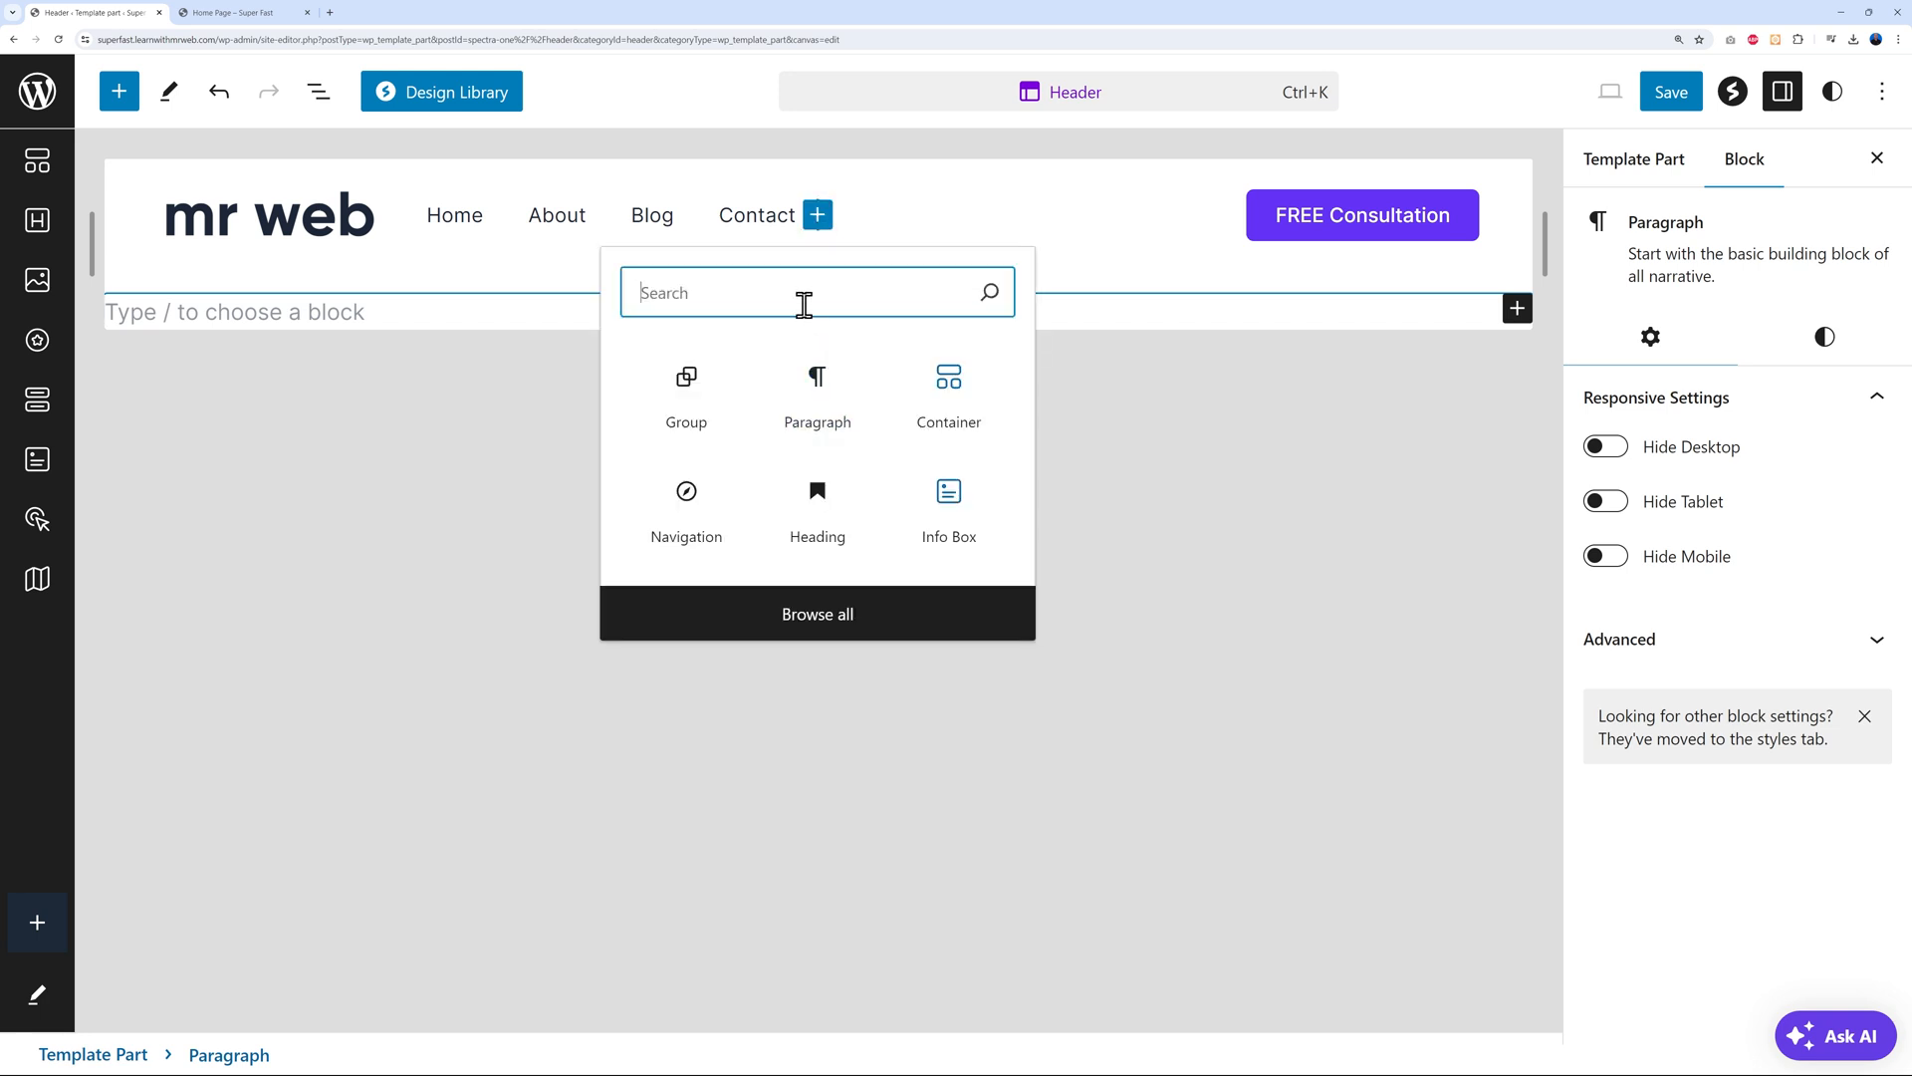
type("menu")
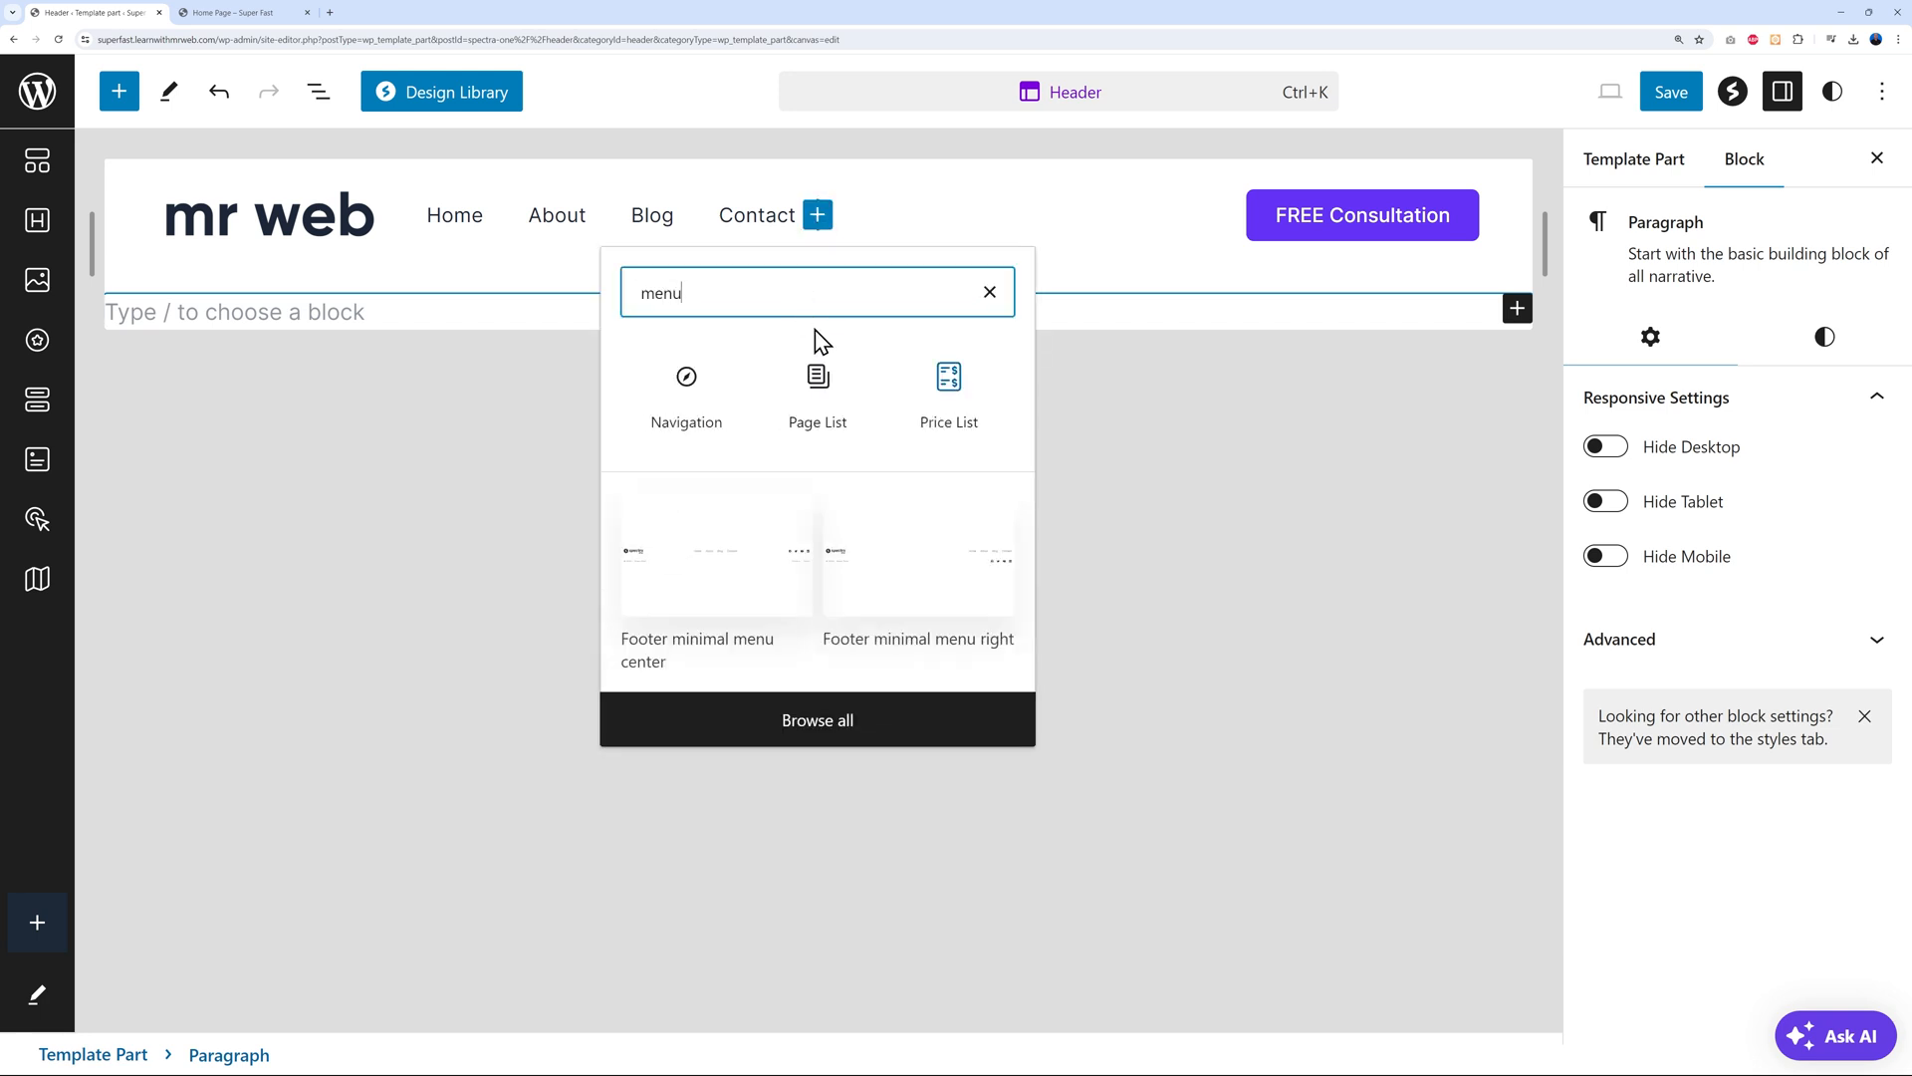
left_click(686, 422)
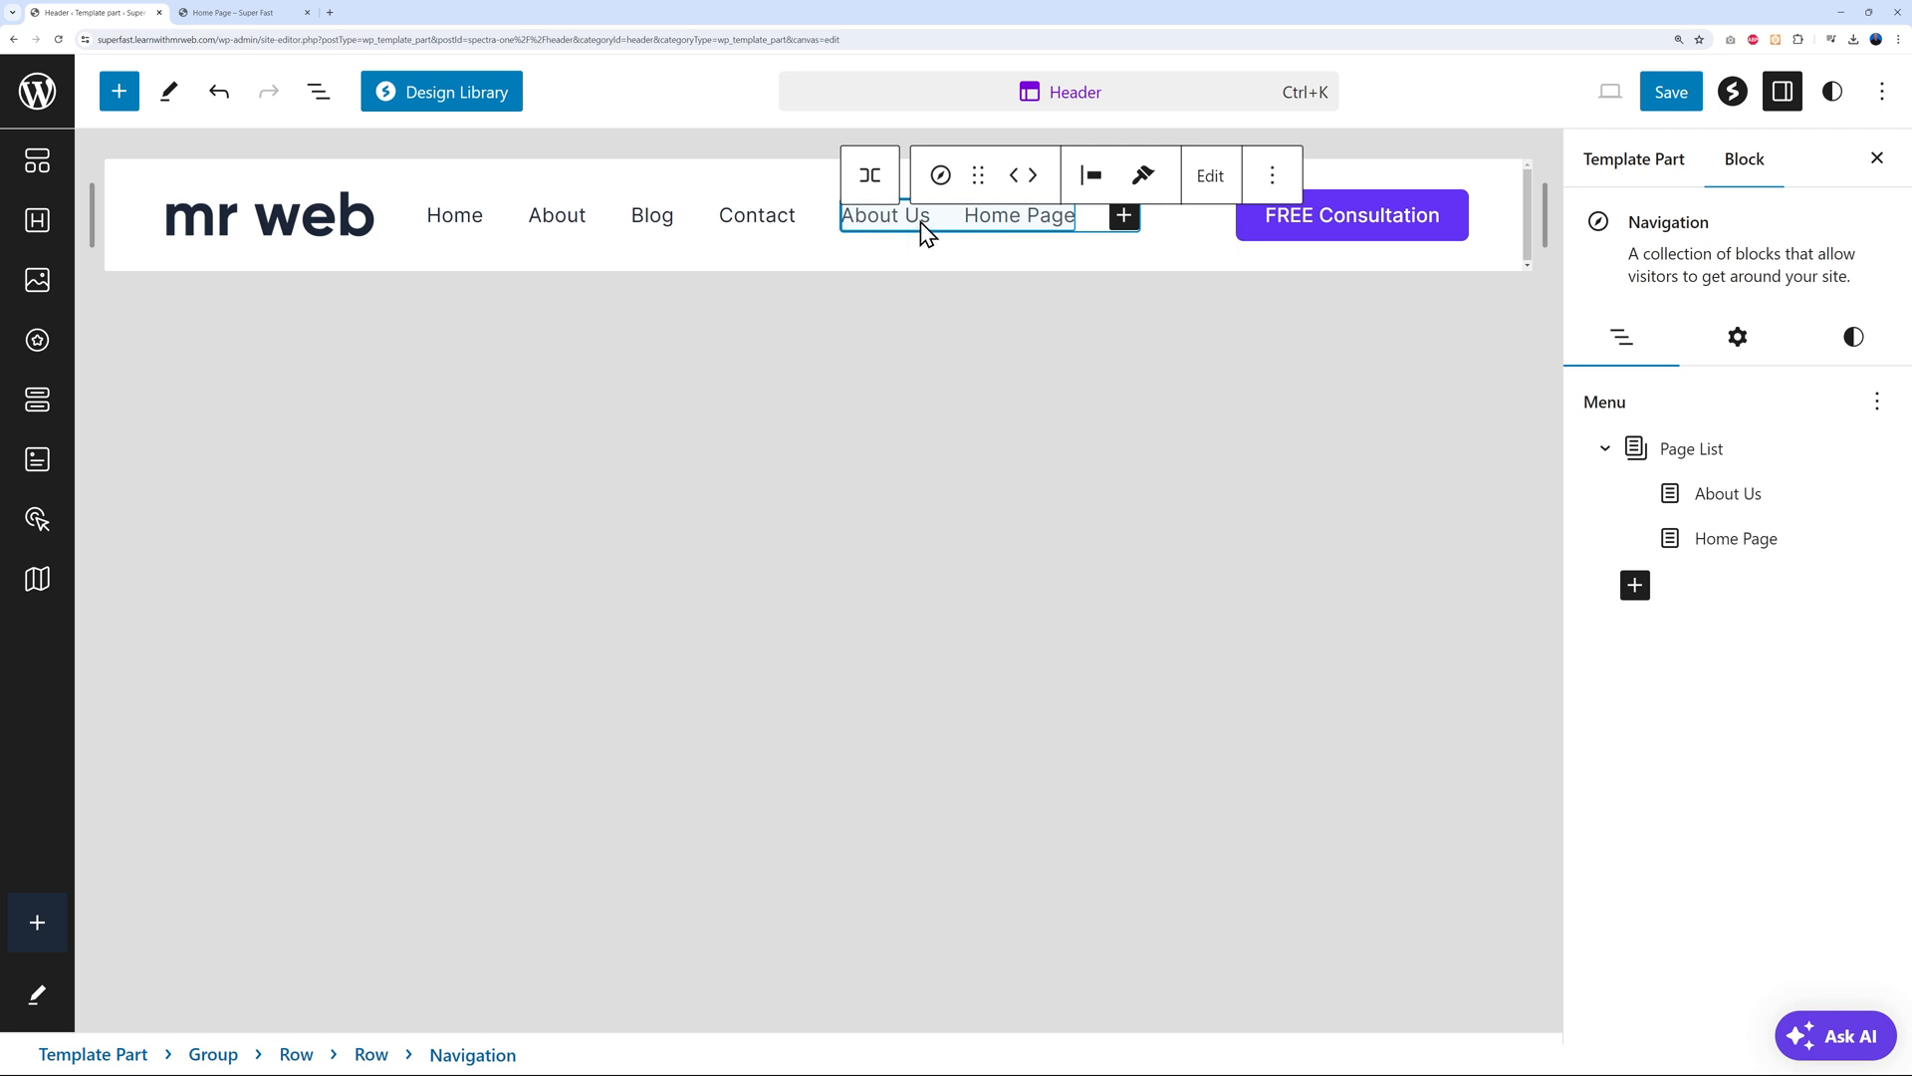
Delete the old Home/About/Blog/Contact navigation menu from the header
left_click(701, 229)
left_click(861, 175)
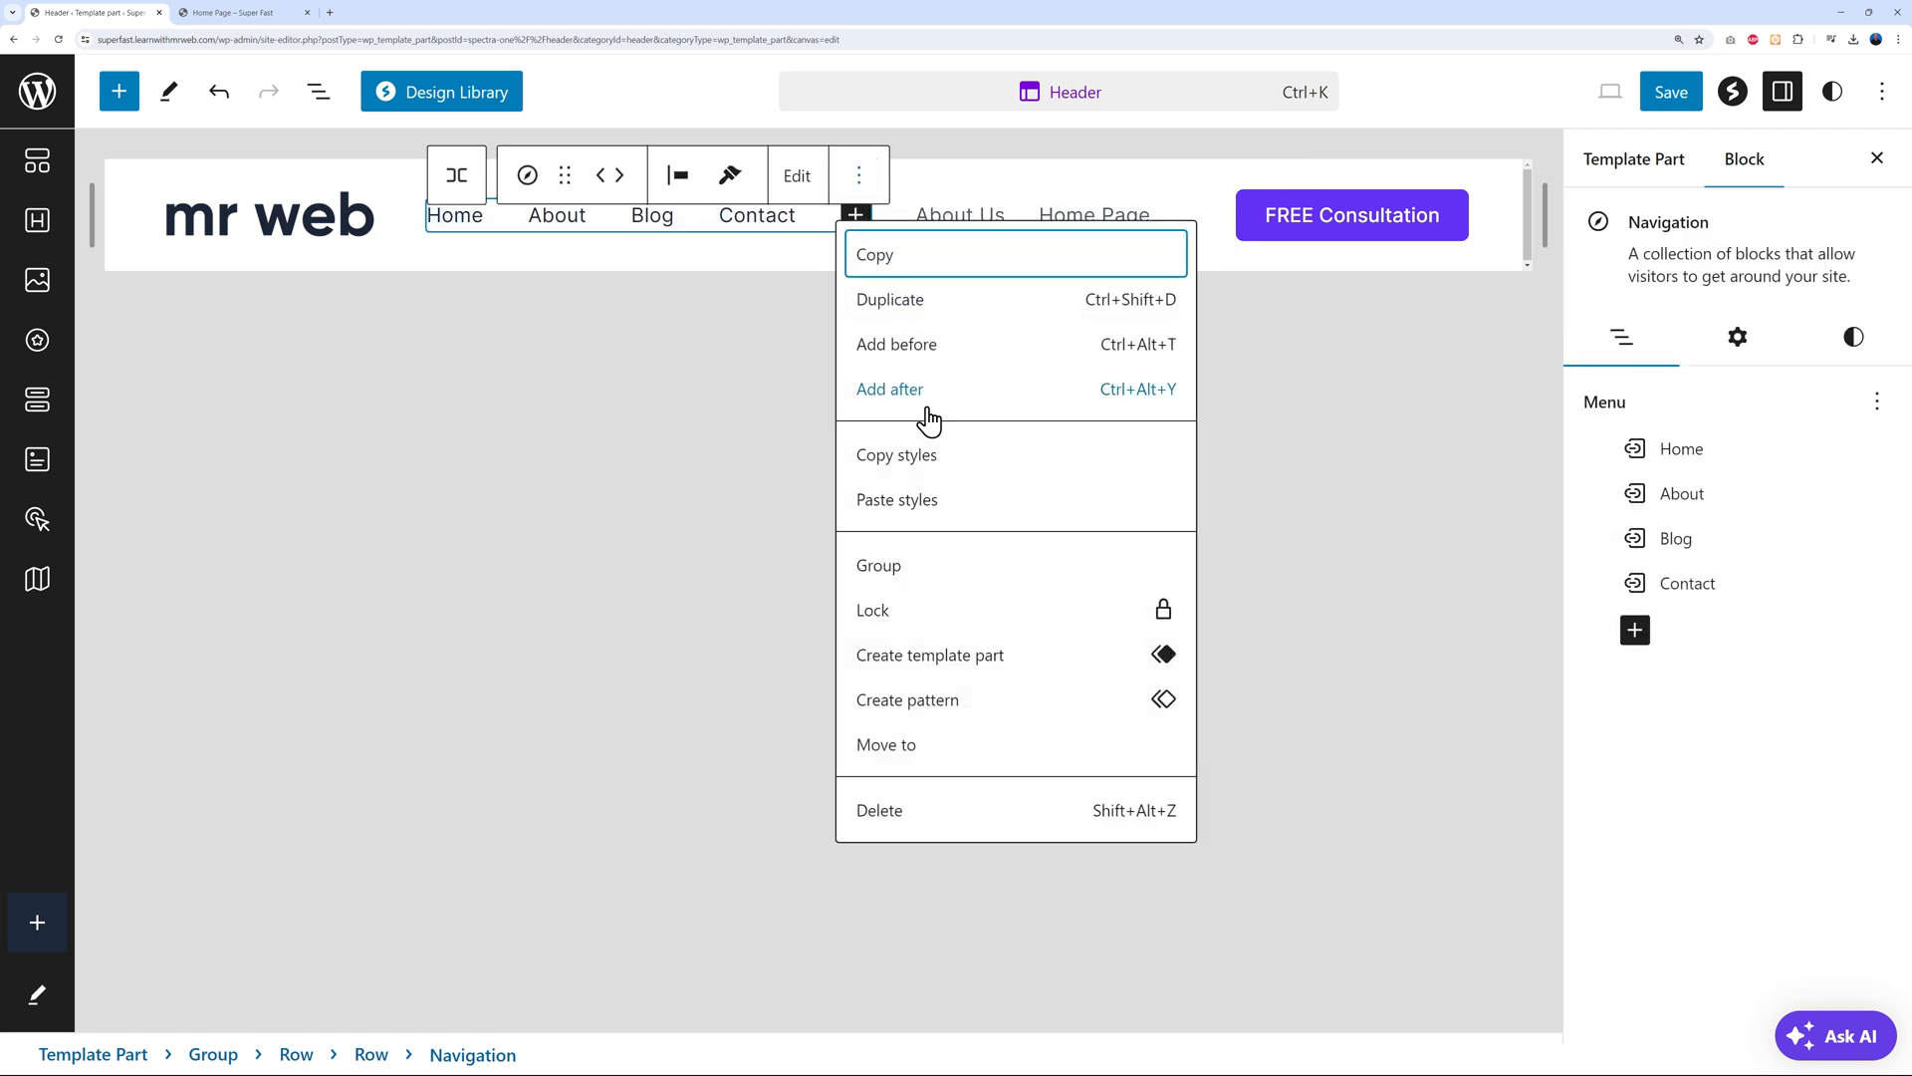
left_click(904, 815)
Open the Navigation menu's items in the site editor under Appearance > Editor
left_click(95, 13)
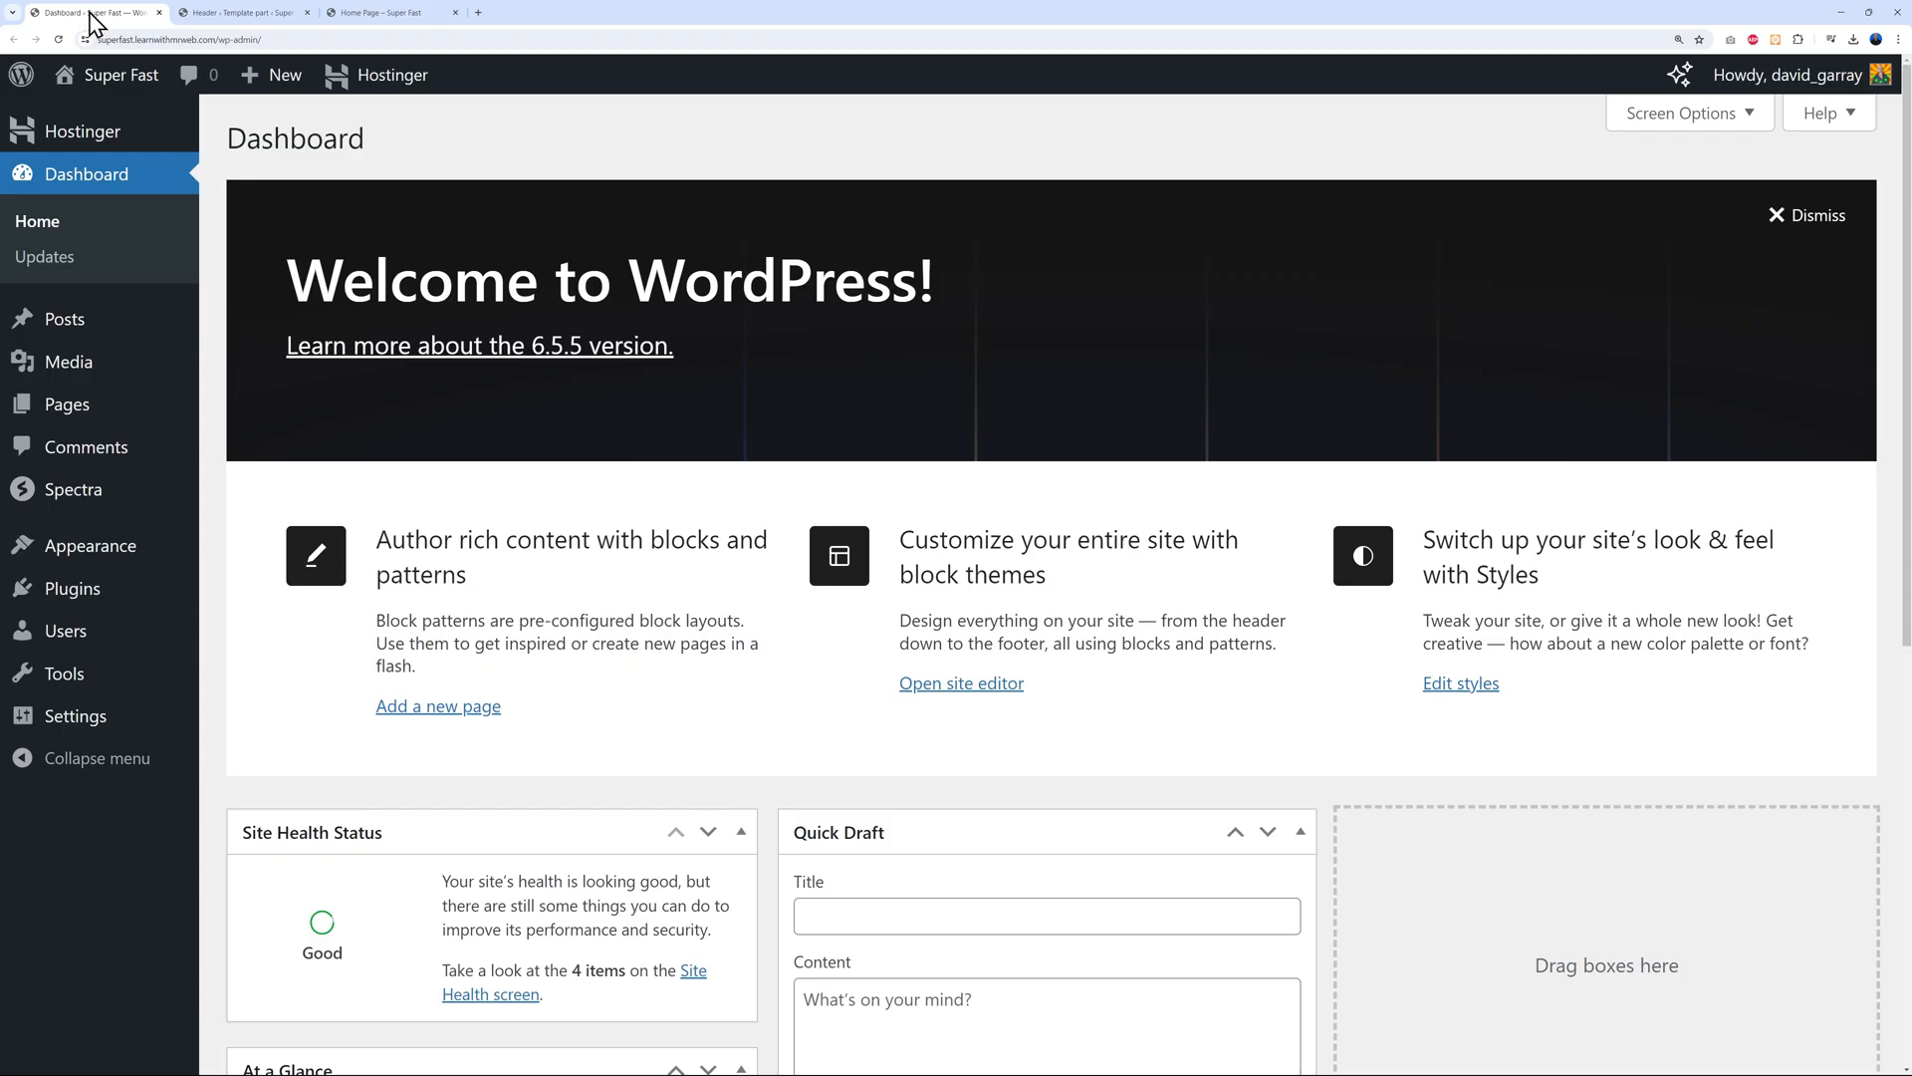
mouse_move(116, 566)
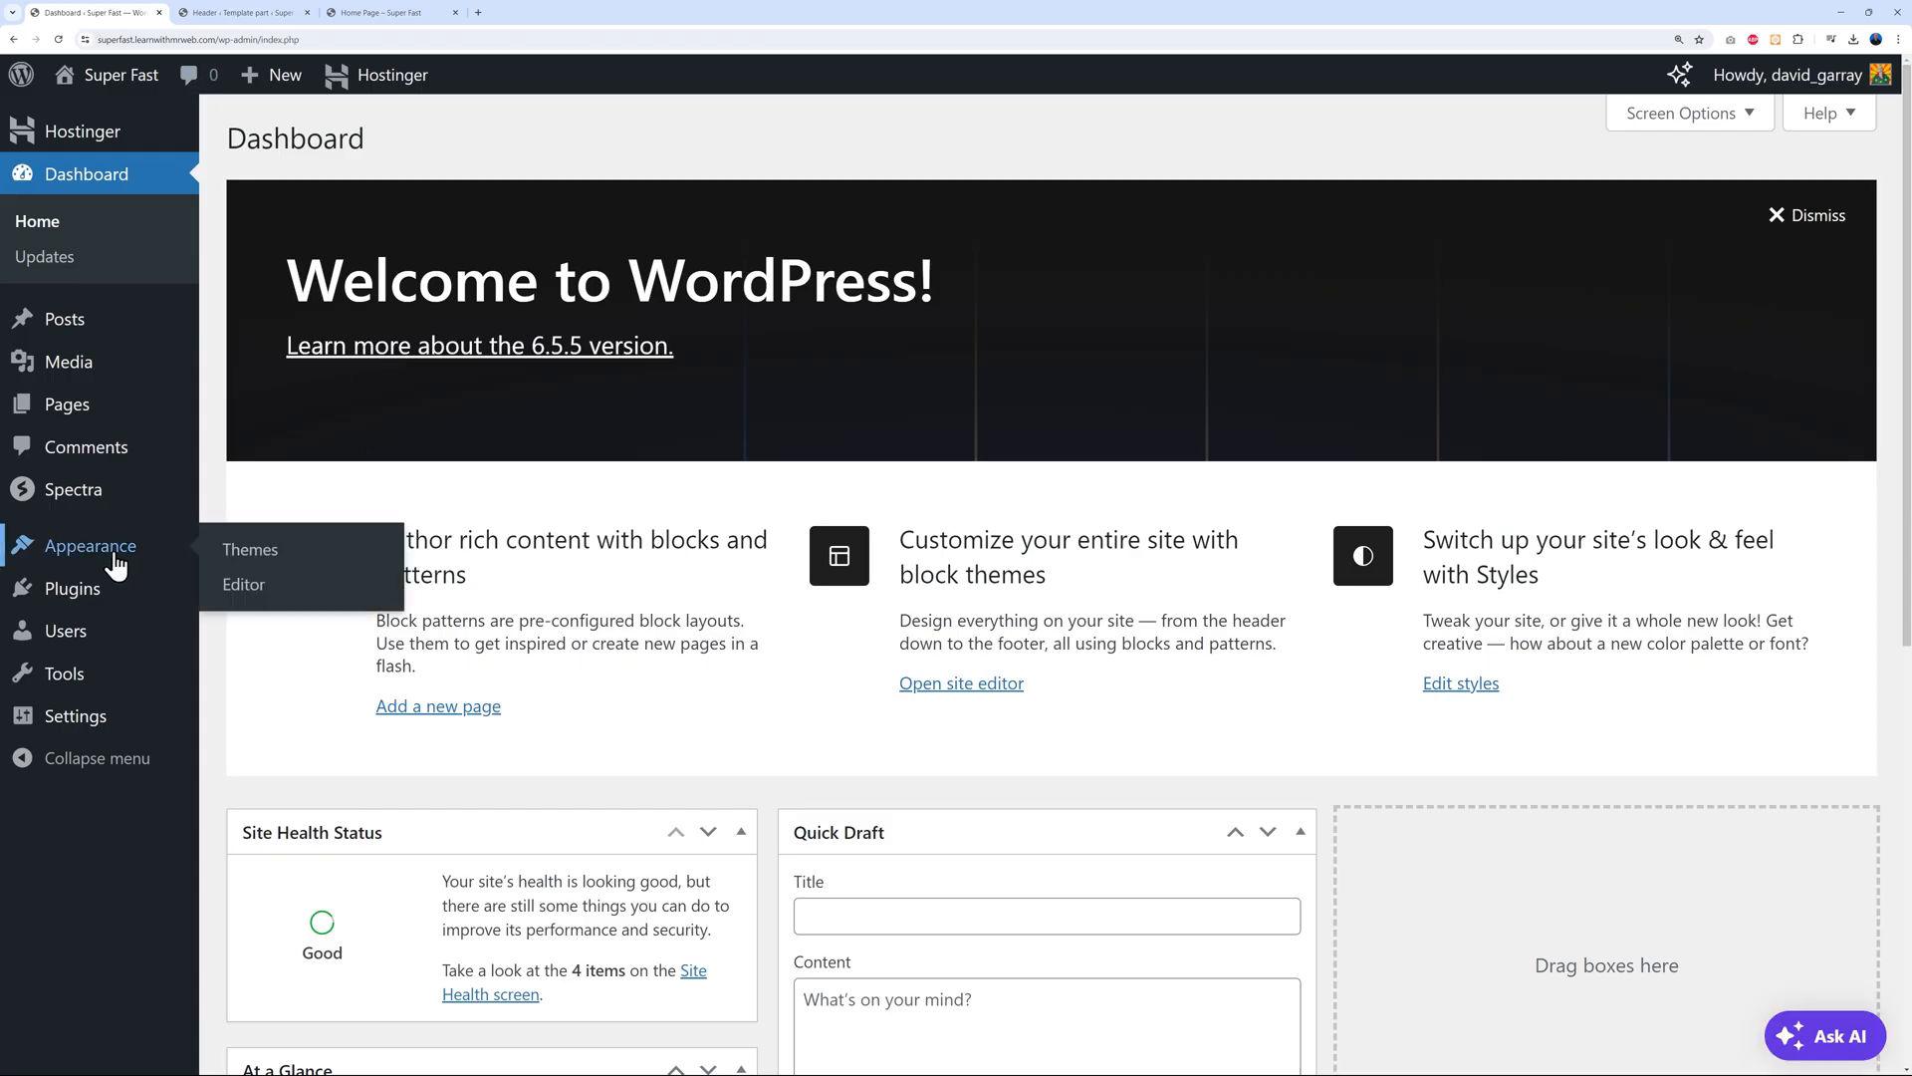
left_click(243, 599)
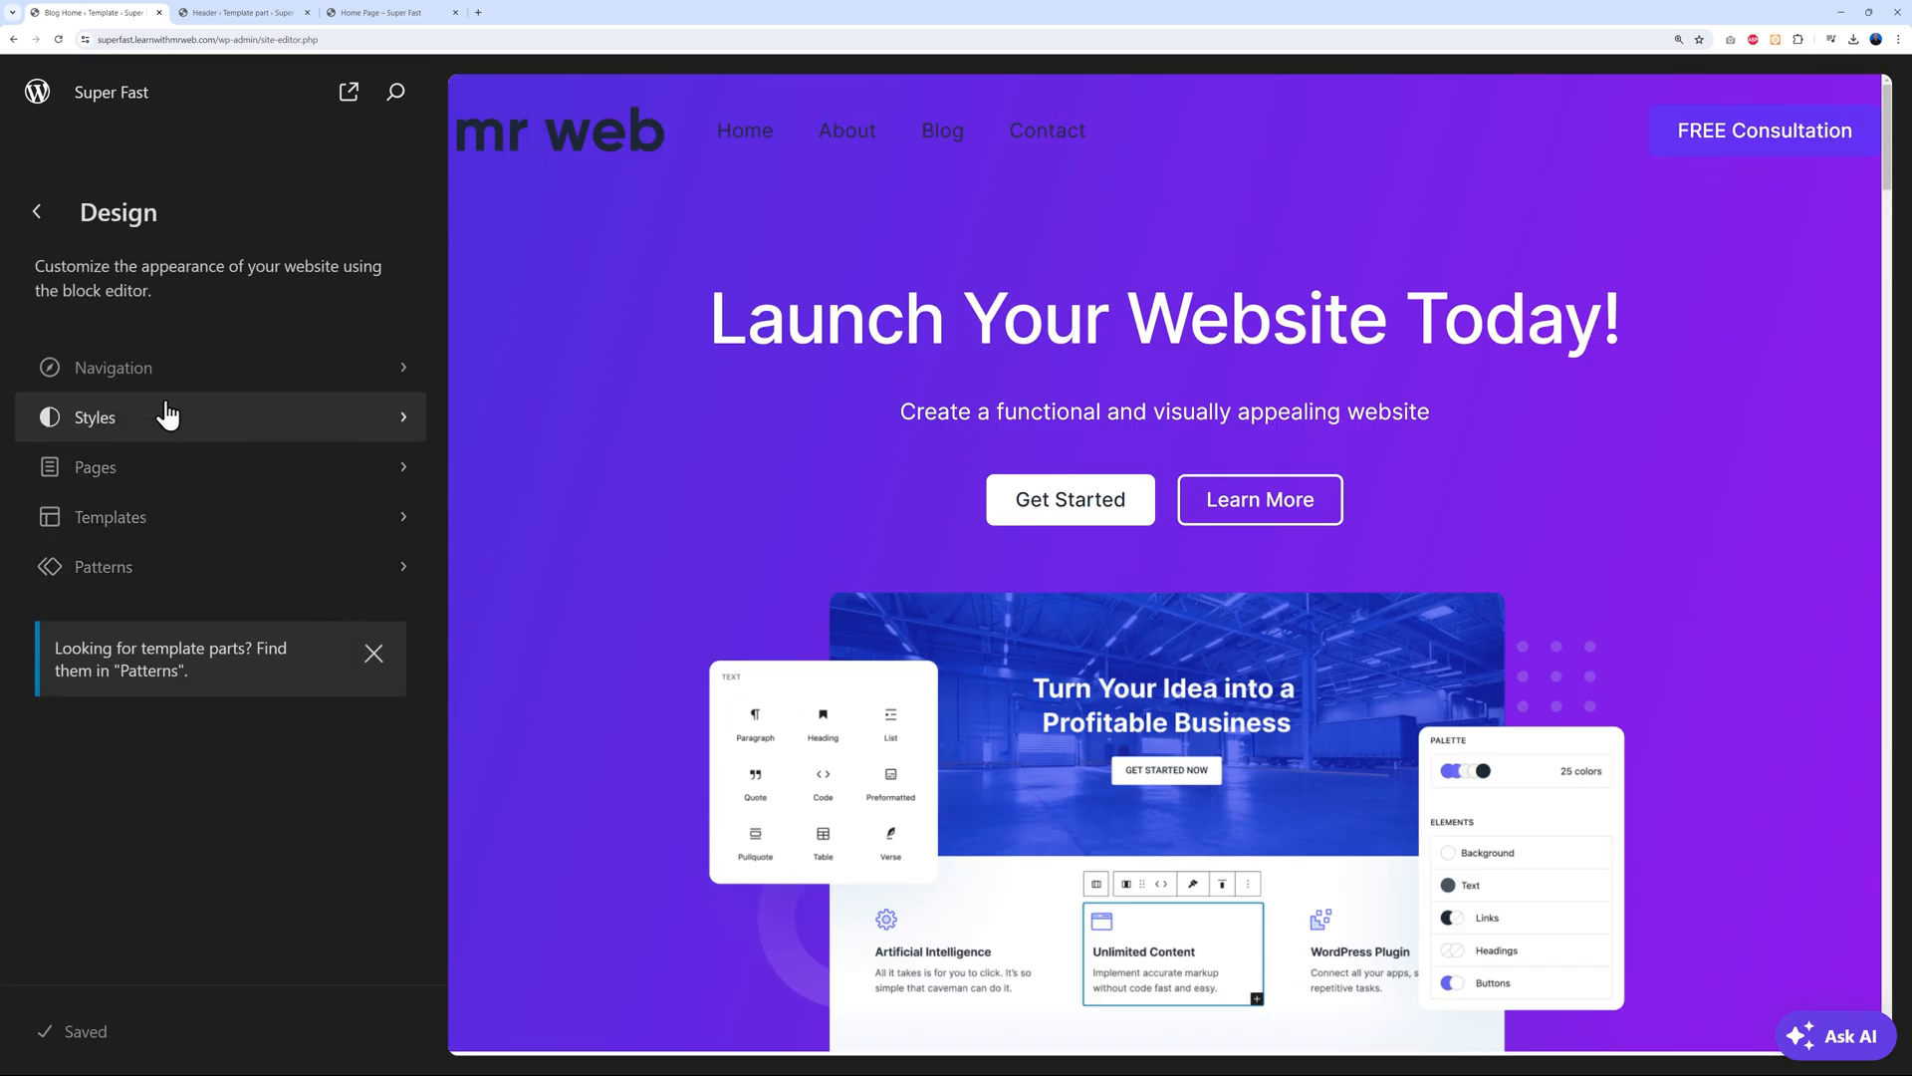
left_click(146, 372)
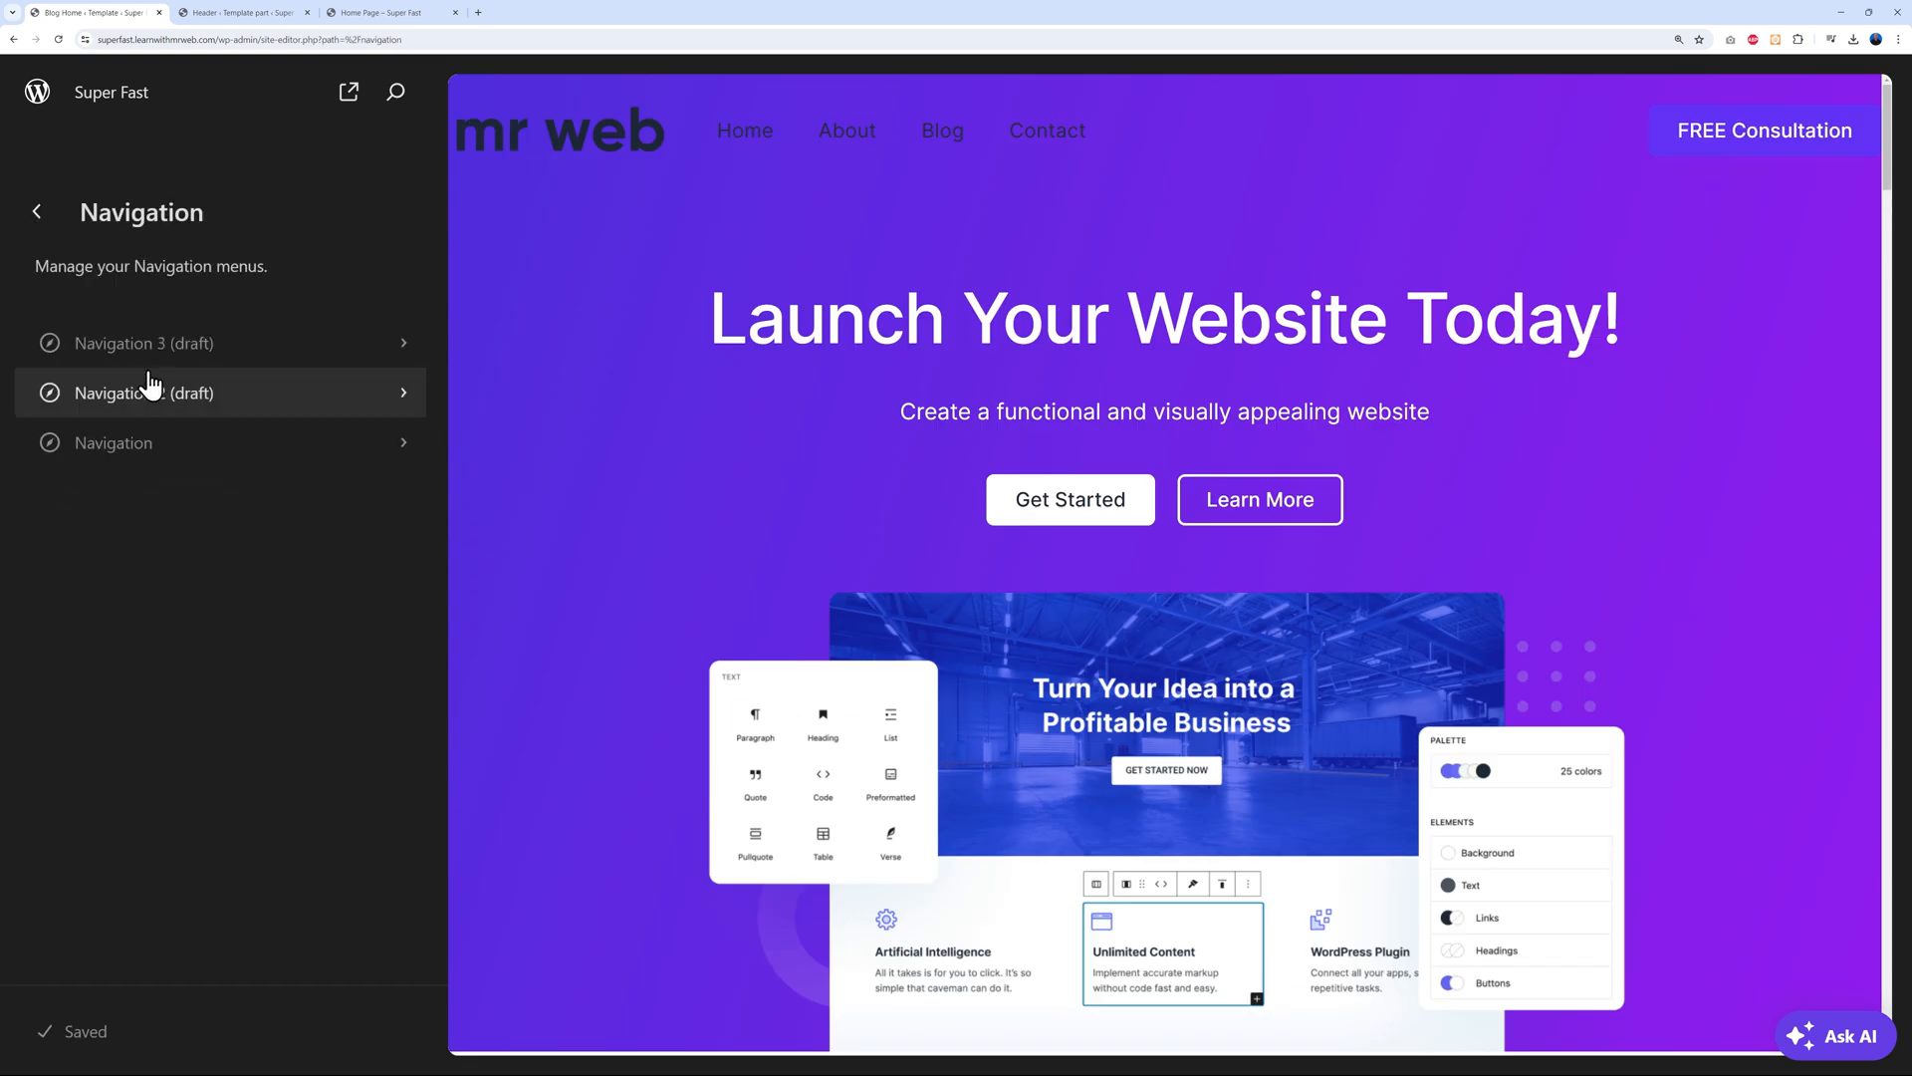
left_click(133, 448)
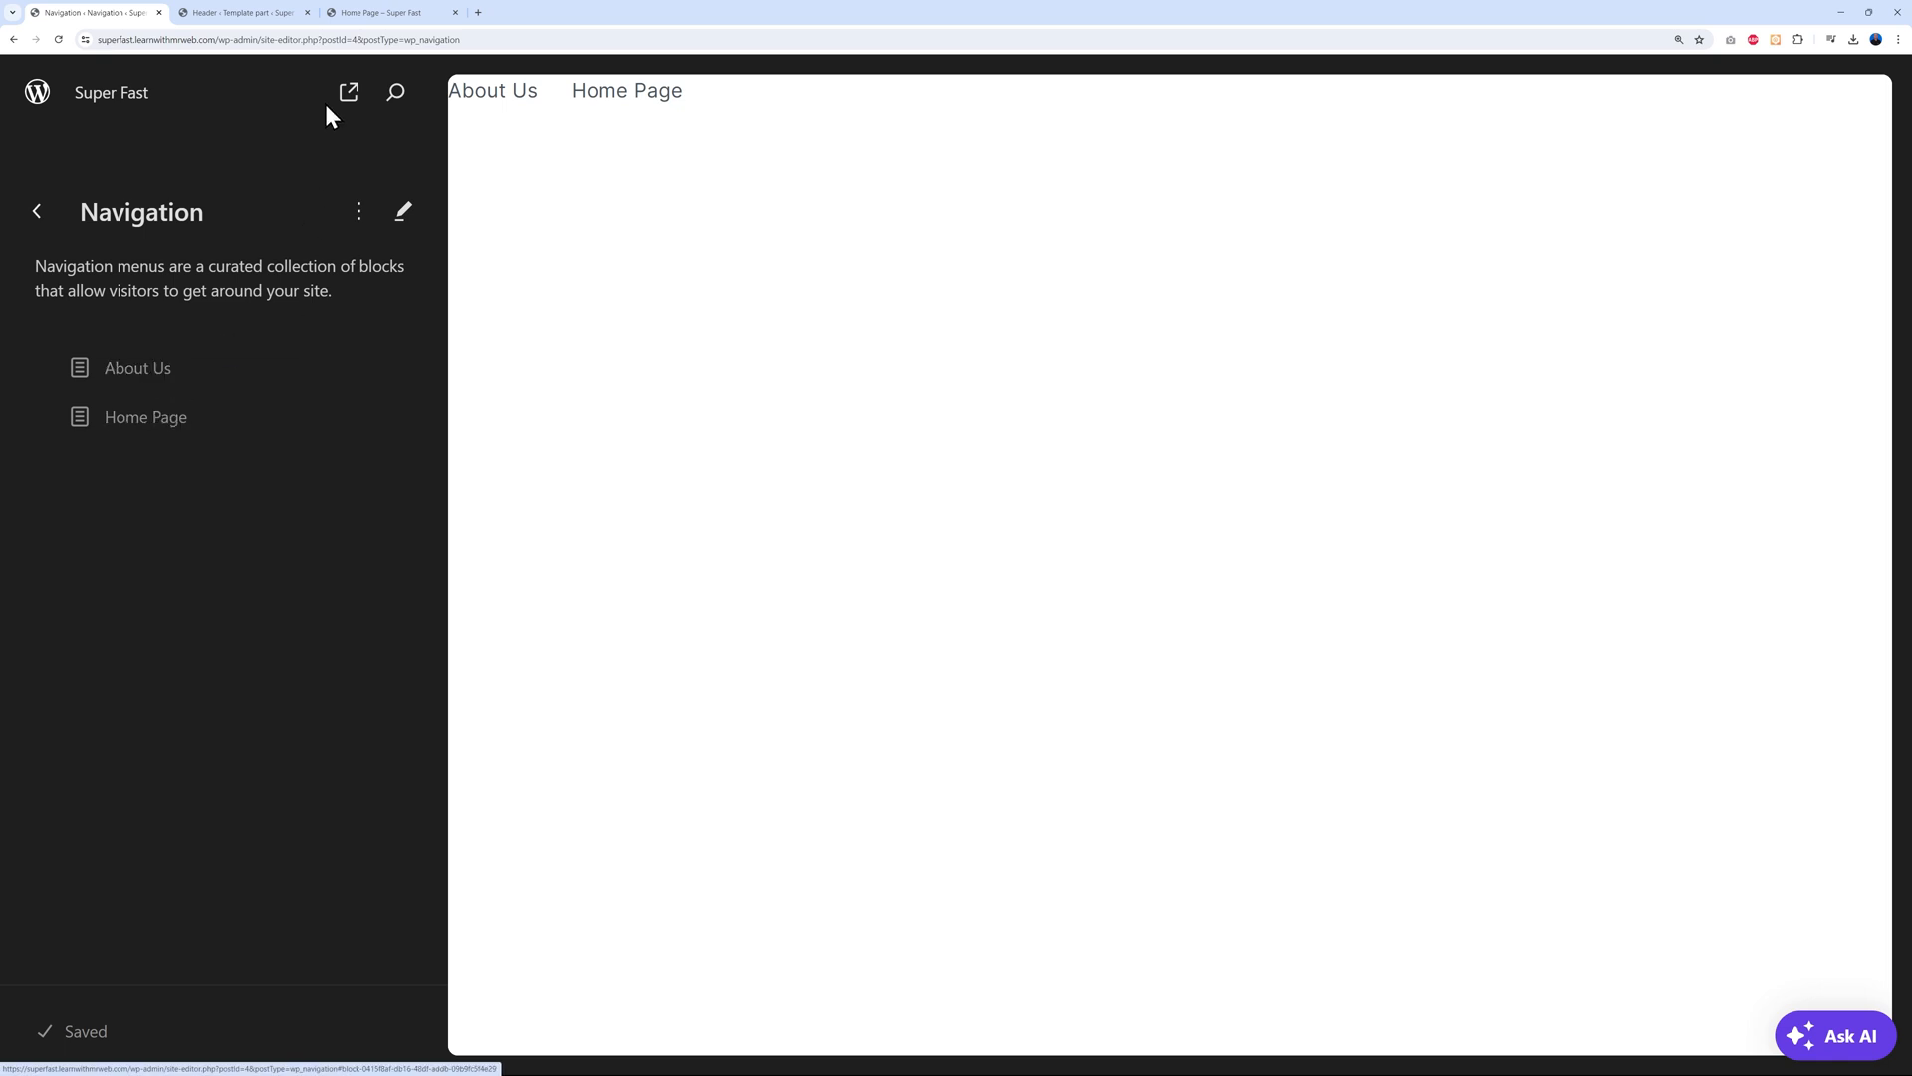
left_click(257, 13)
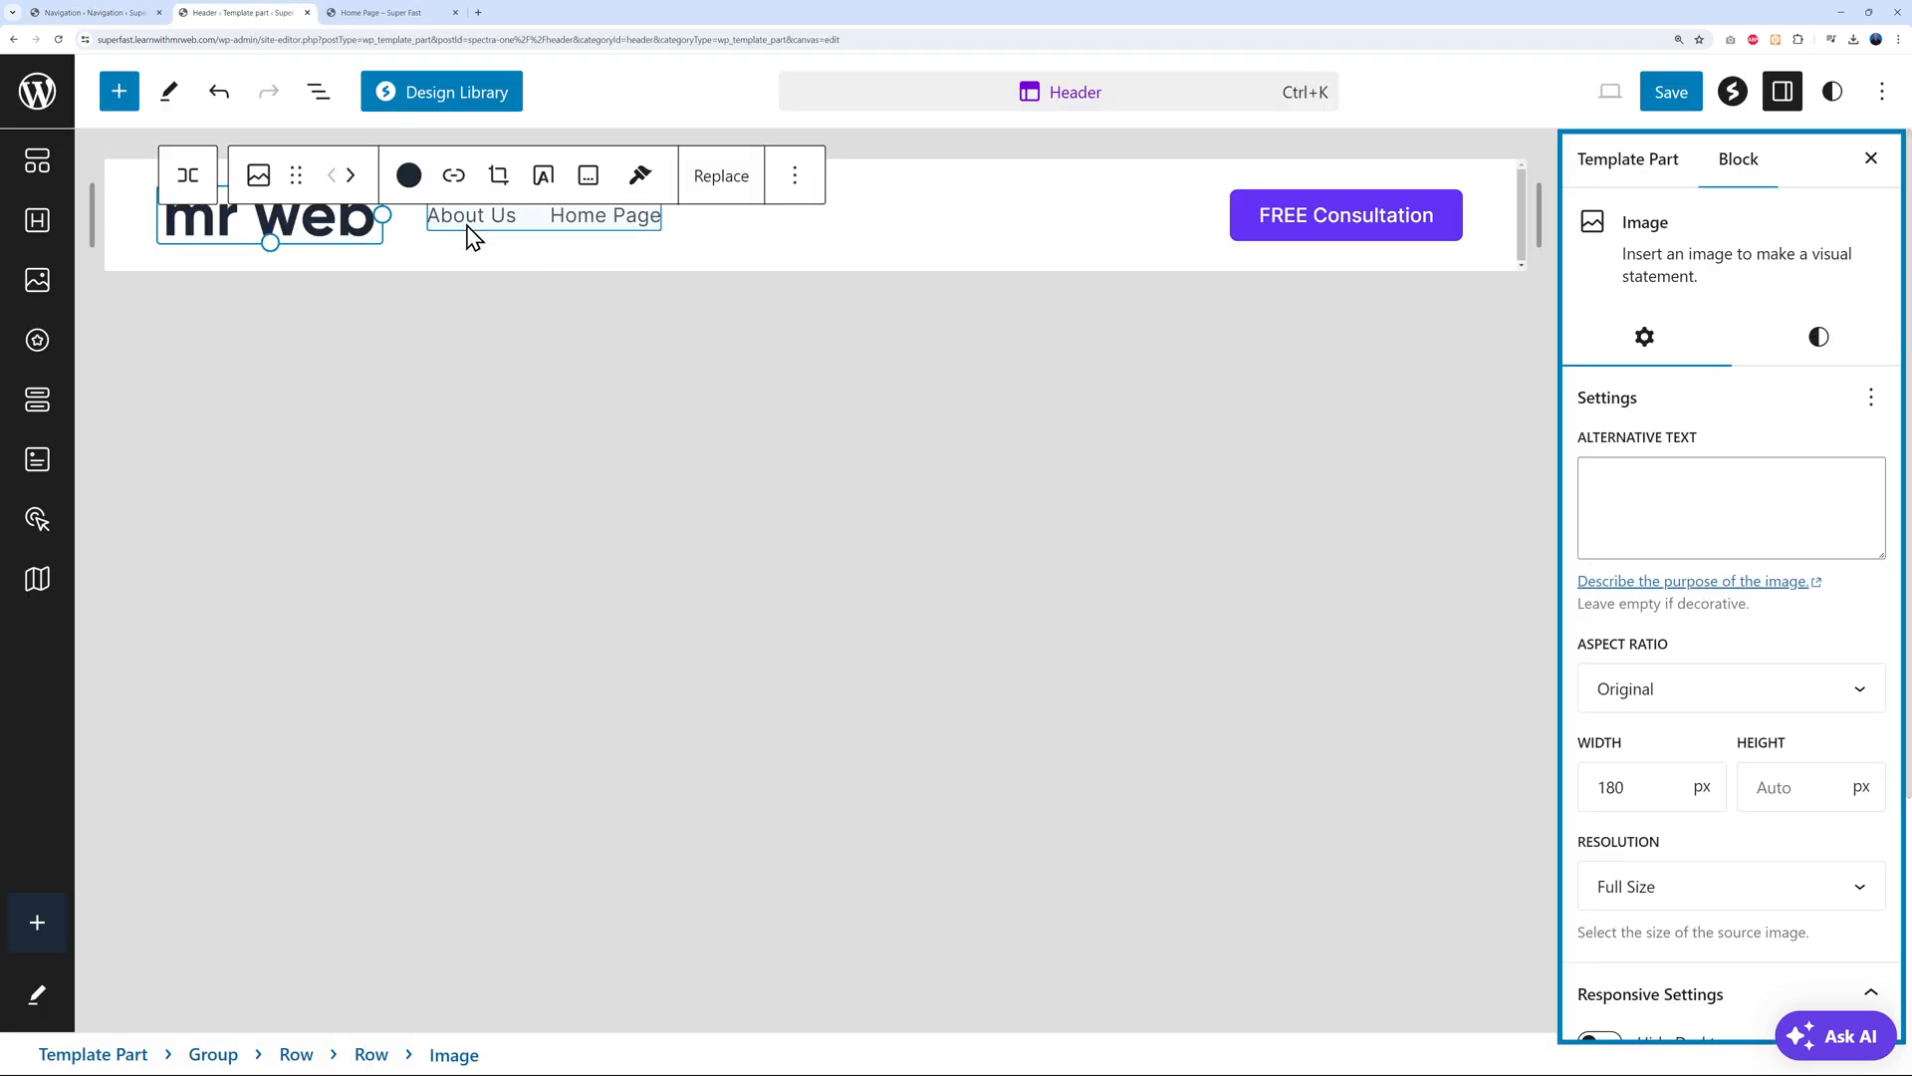
left_click(130, 14)
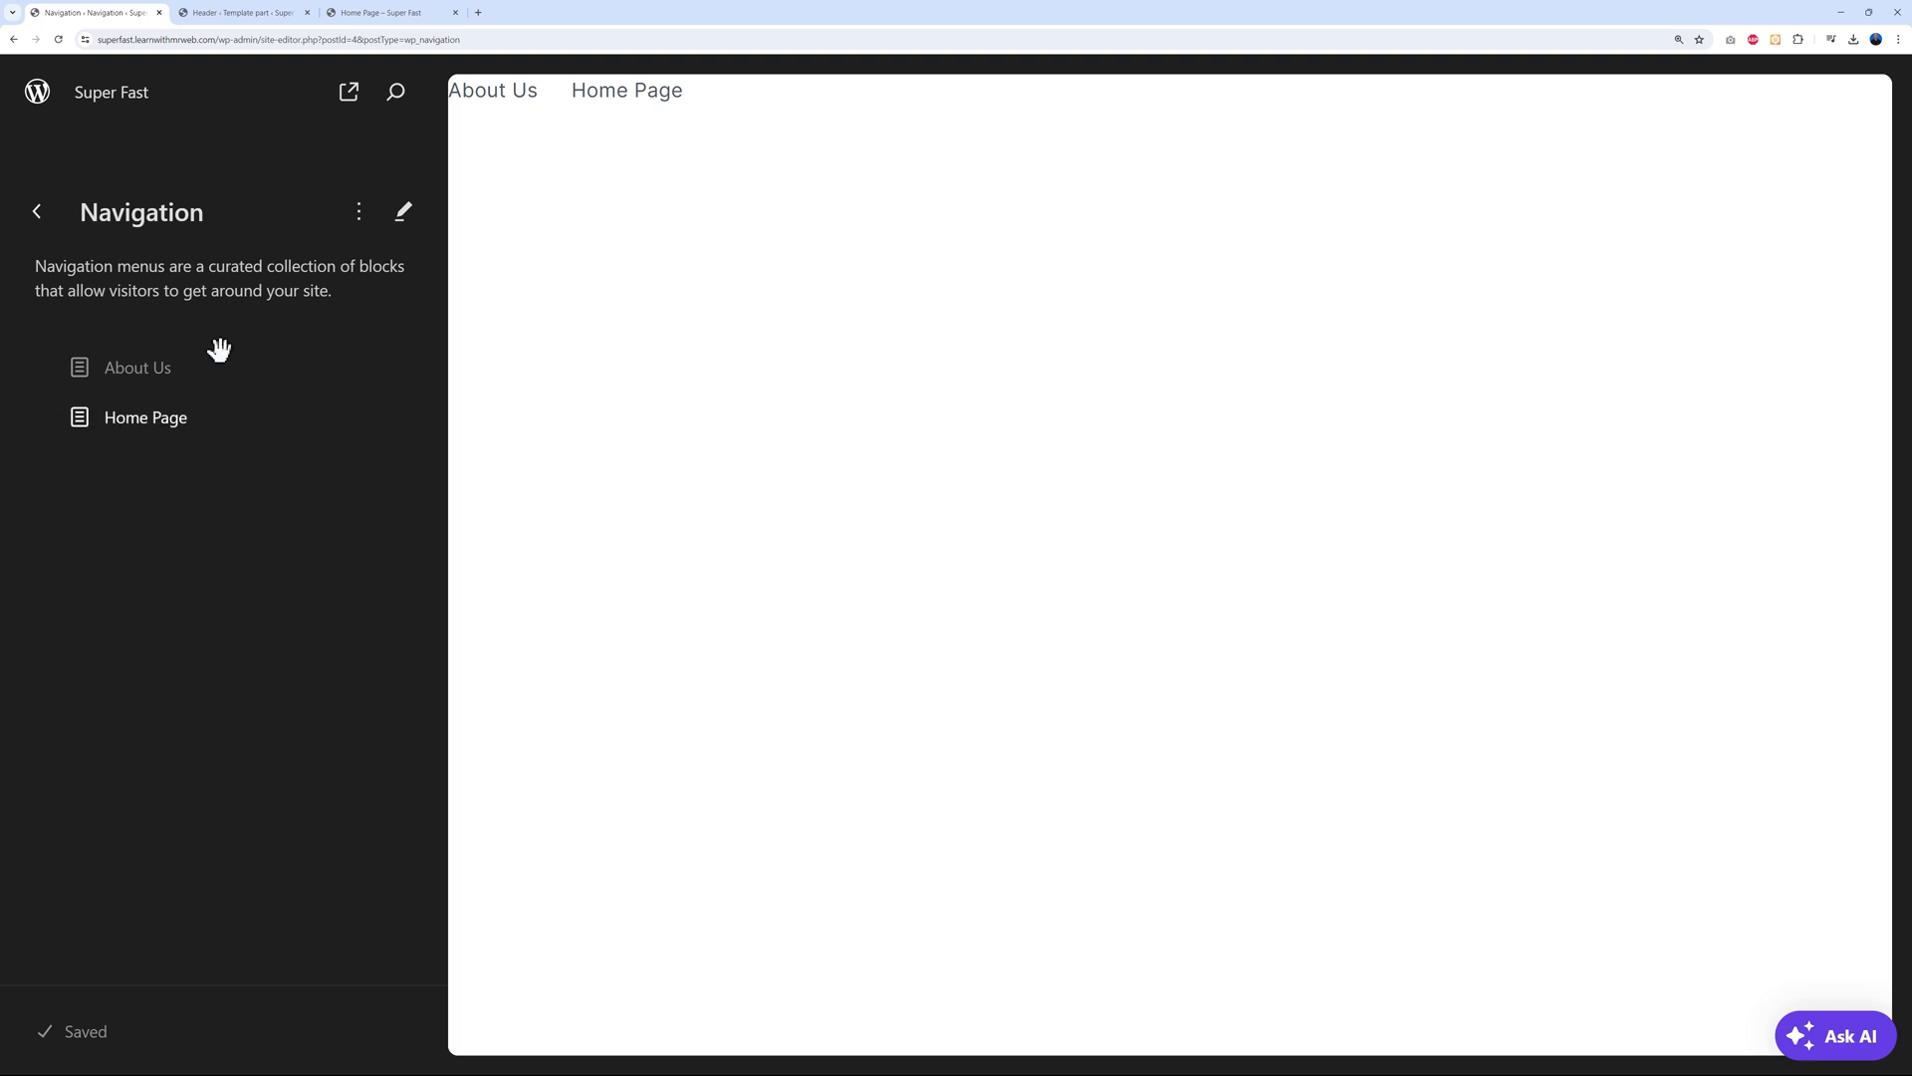
left_click(265, 14)
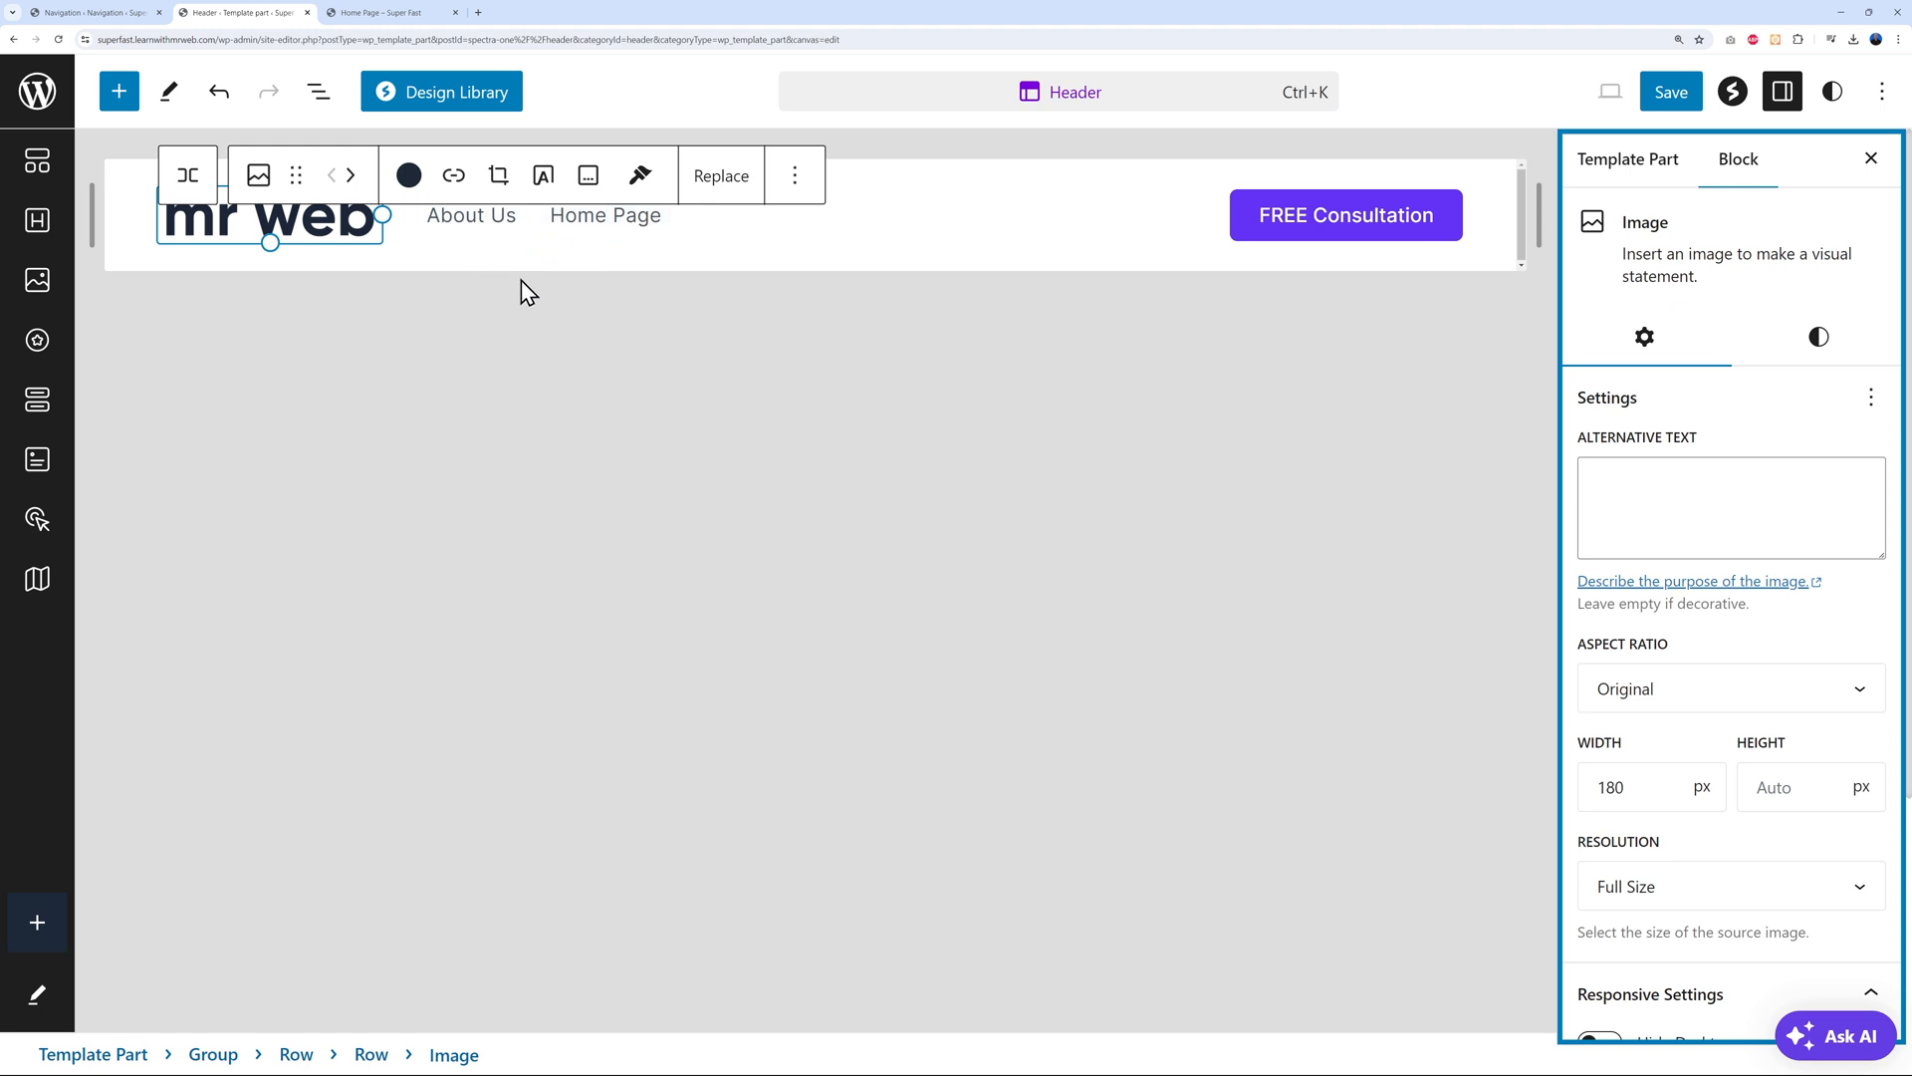
left_click(127, 15)
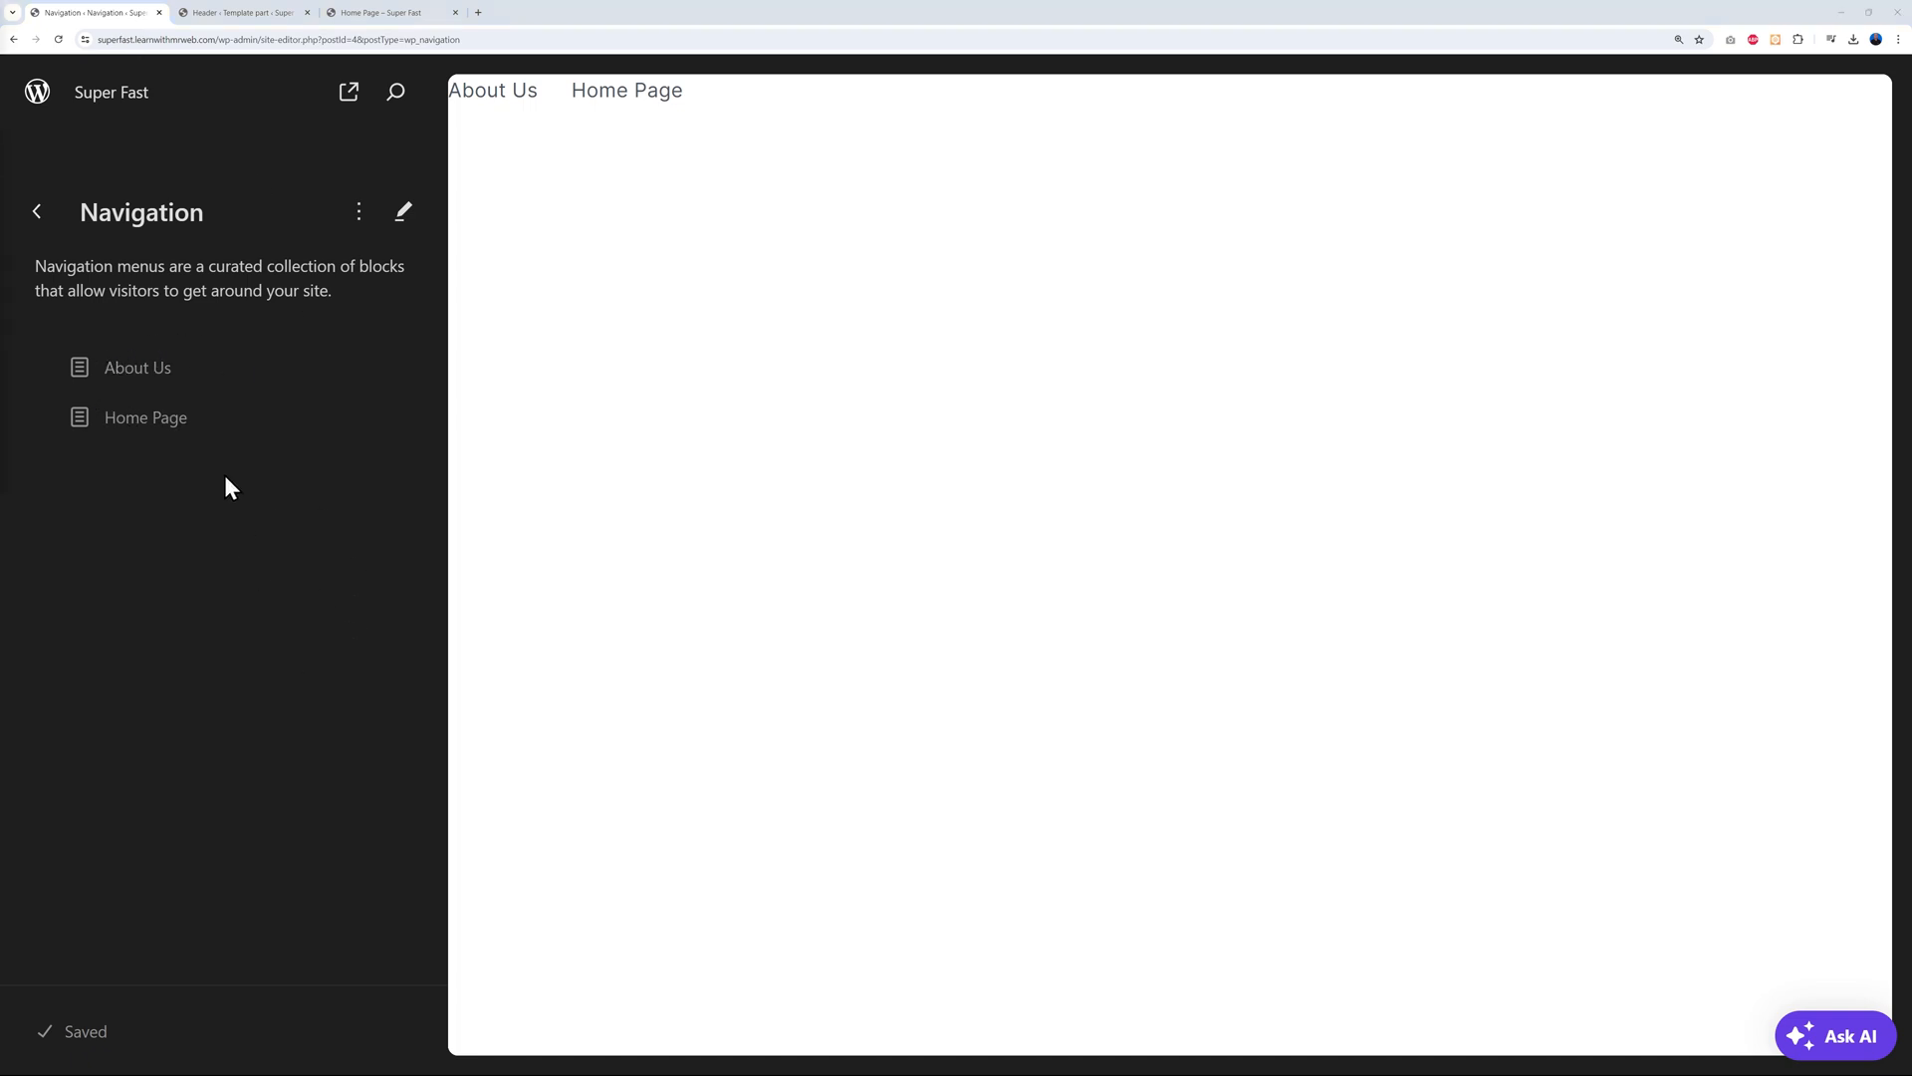
Move Home Page above About Us and save the navigation menu
left_click_drag(200, 415, 194, 356)
left_click(187, 371)
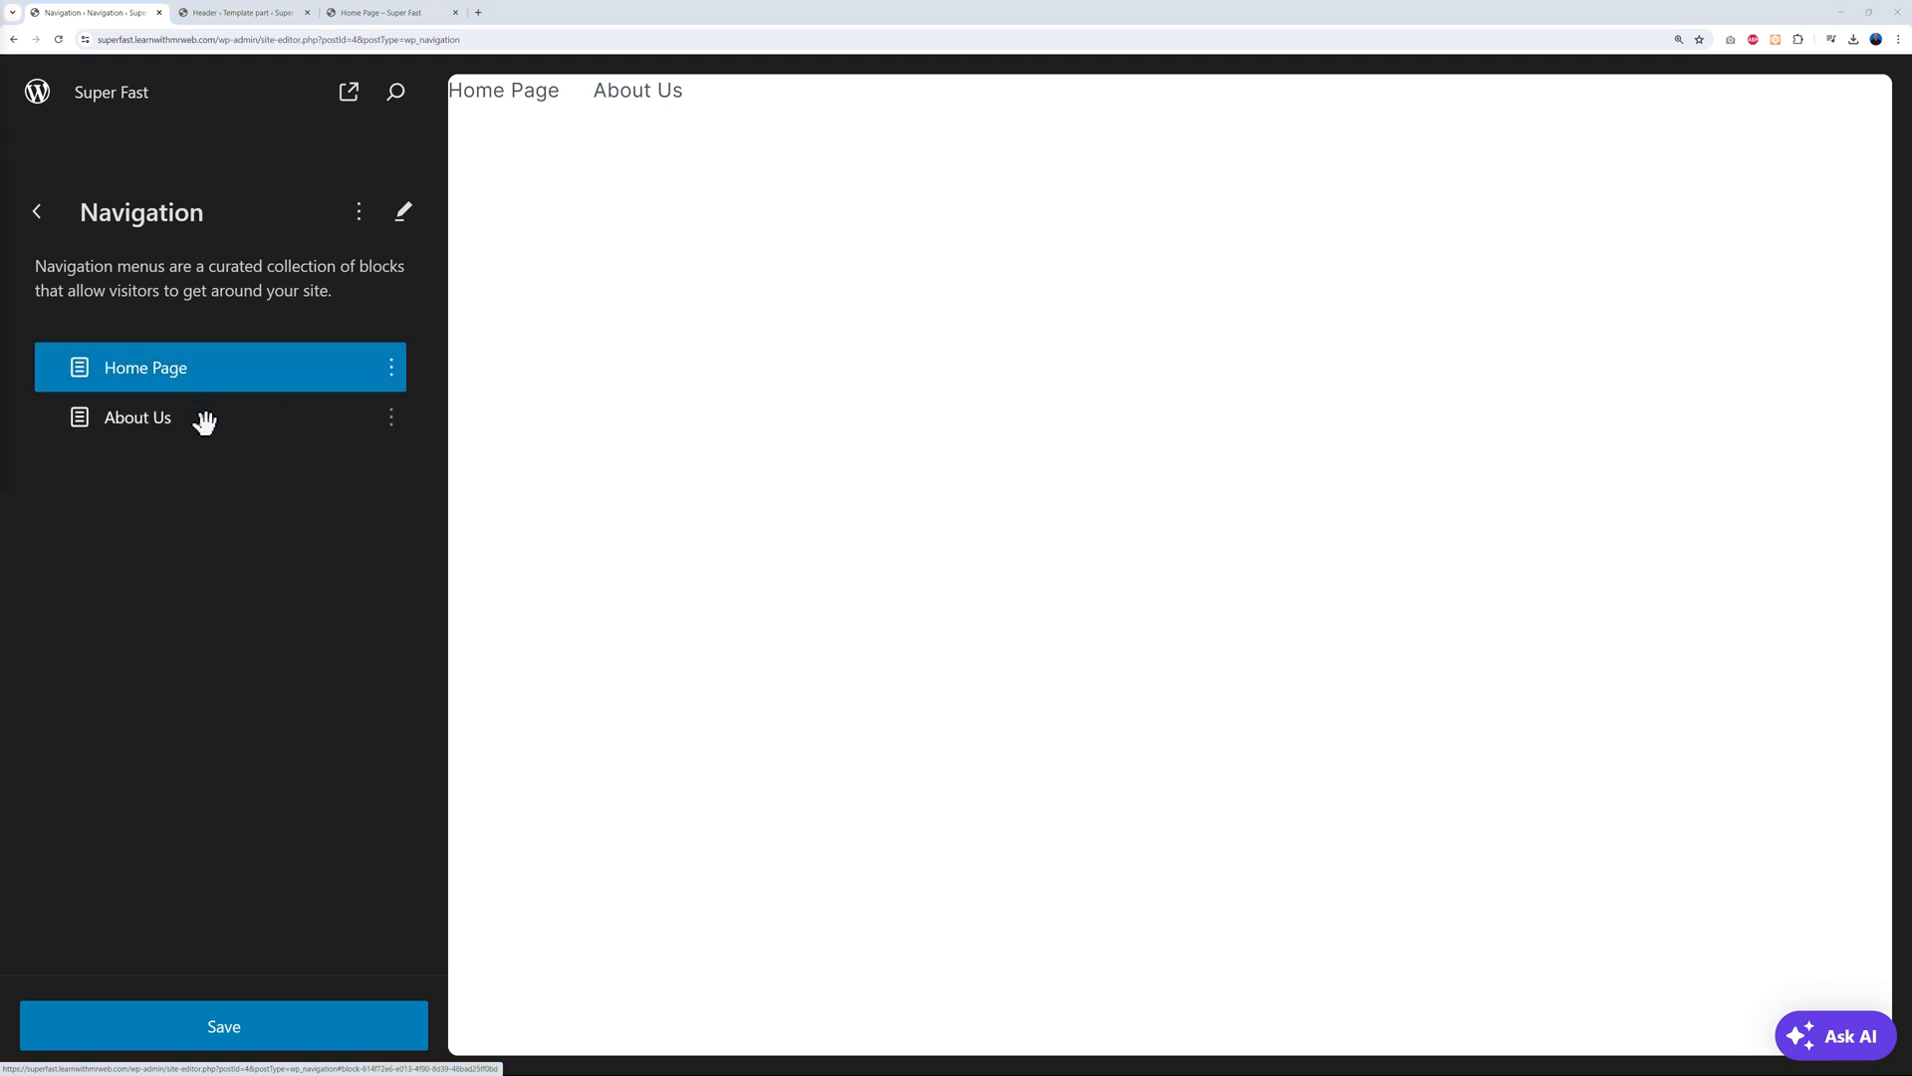
left_click(227, 1026)
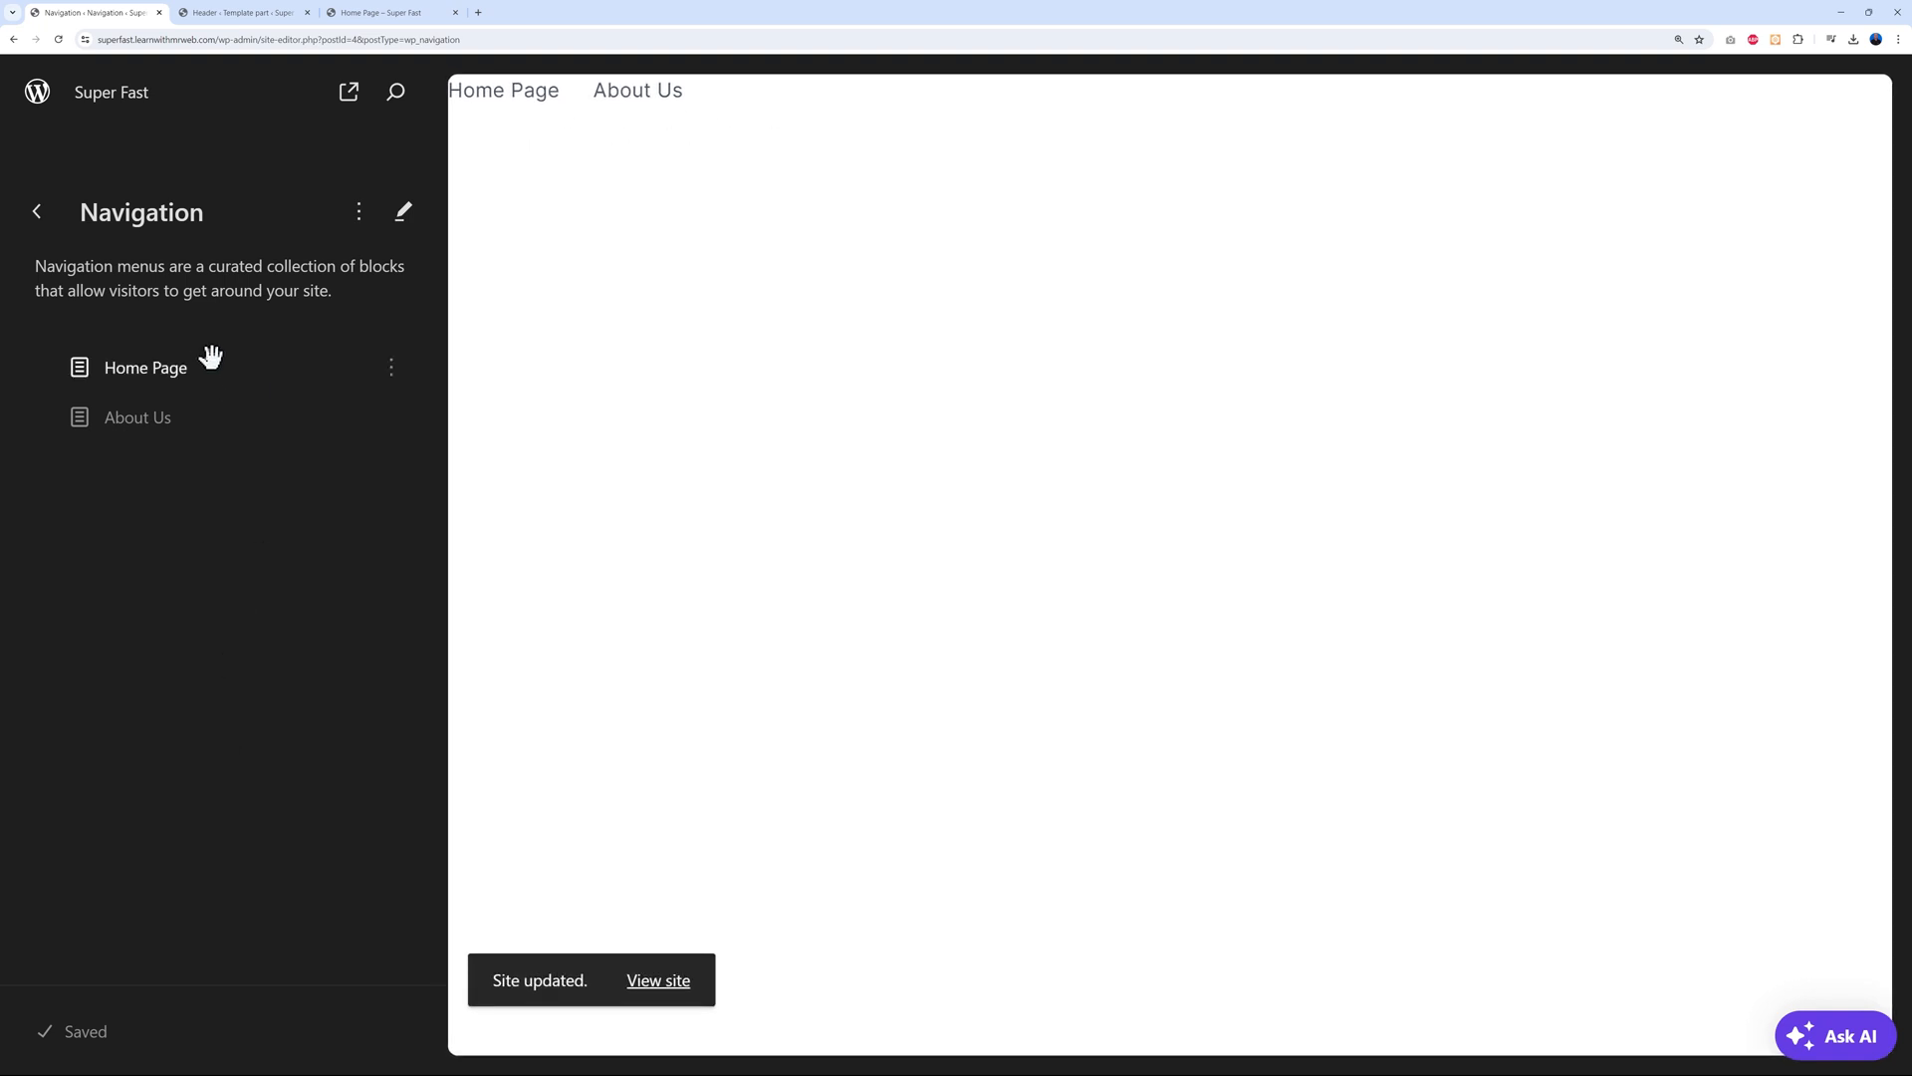
Save the header template and reload the live home page to confirm the new order
left_click(257, 13)
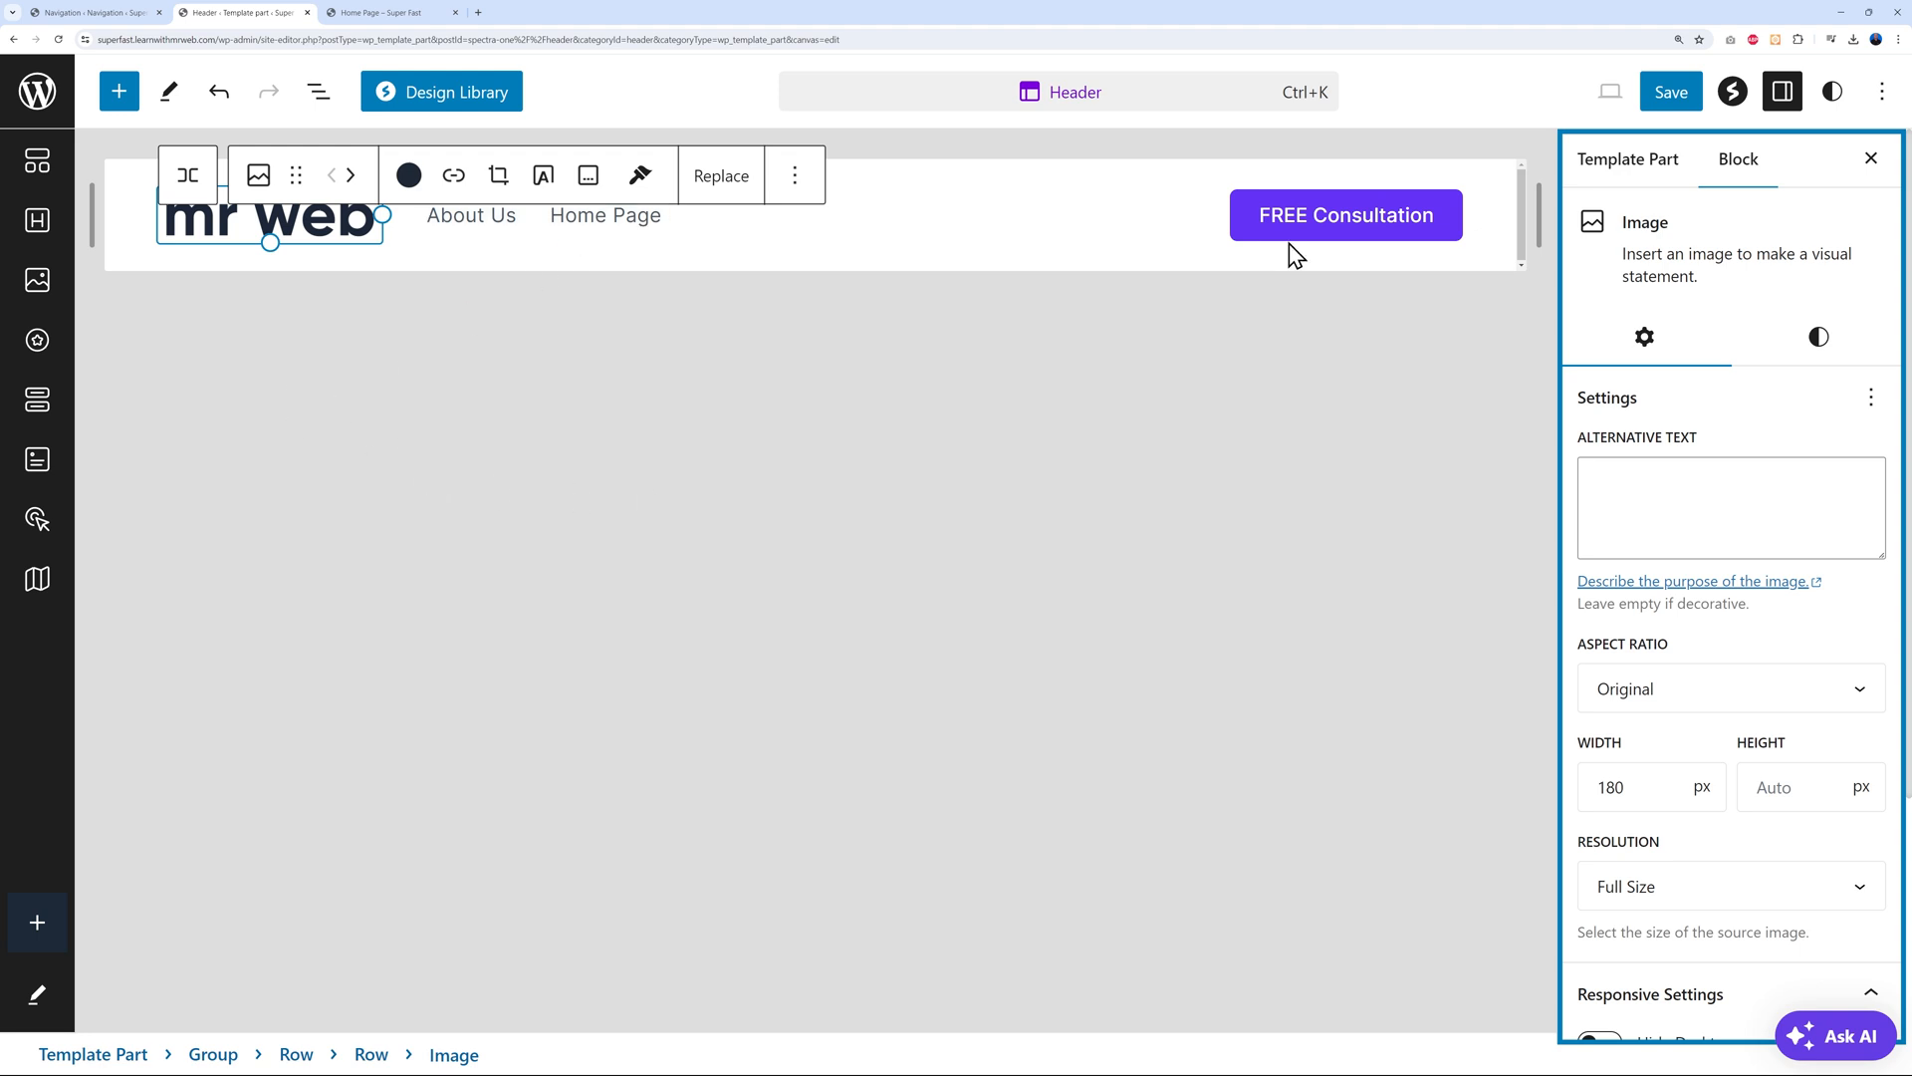
left_click(1671, 92)
left_click(1661, 95)
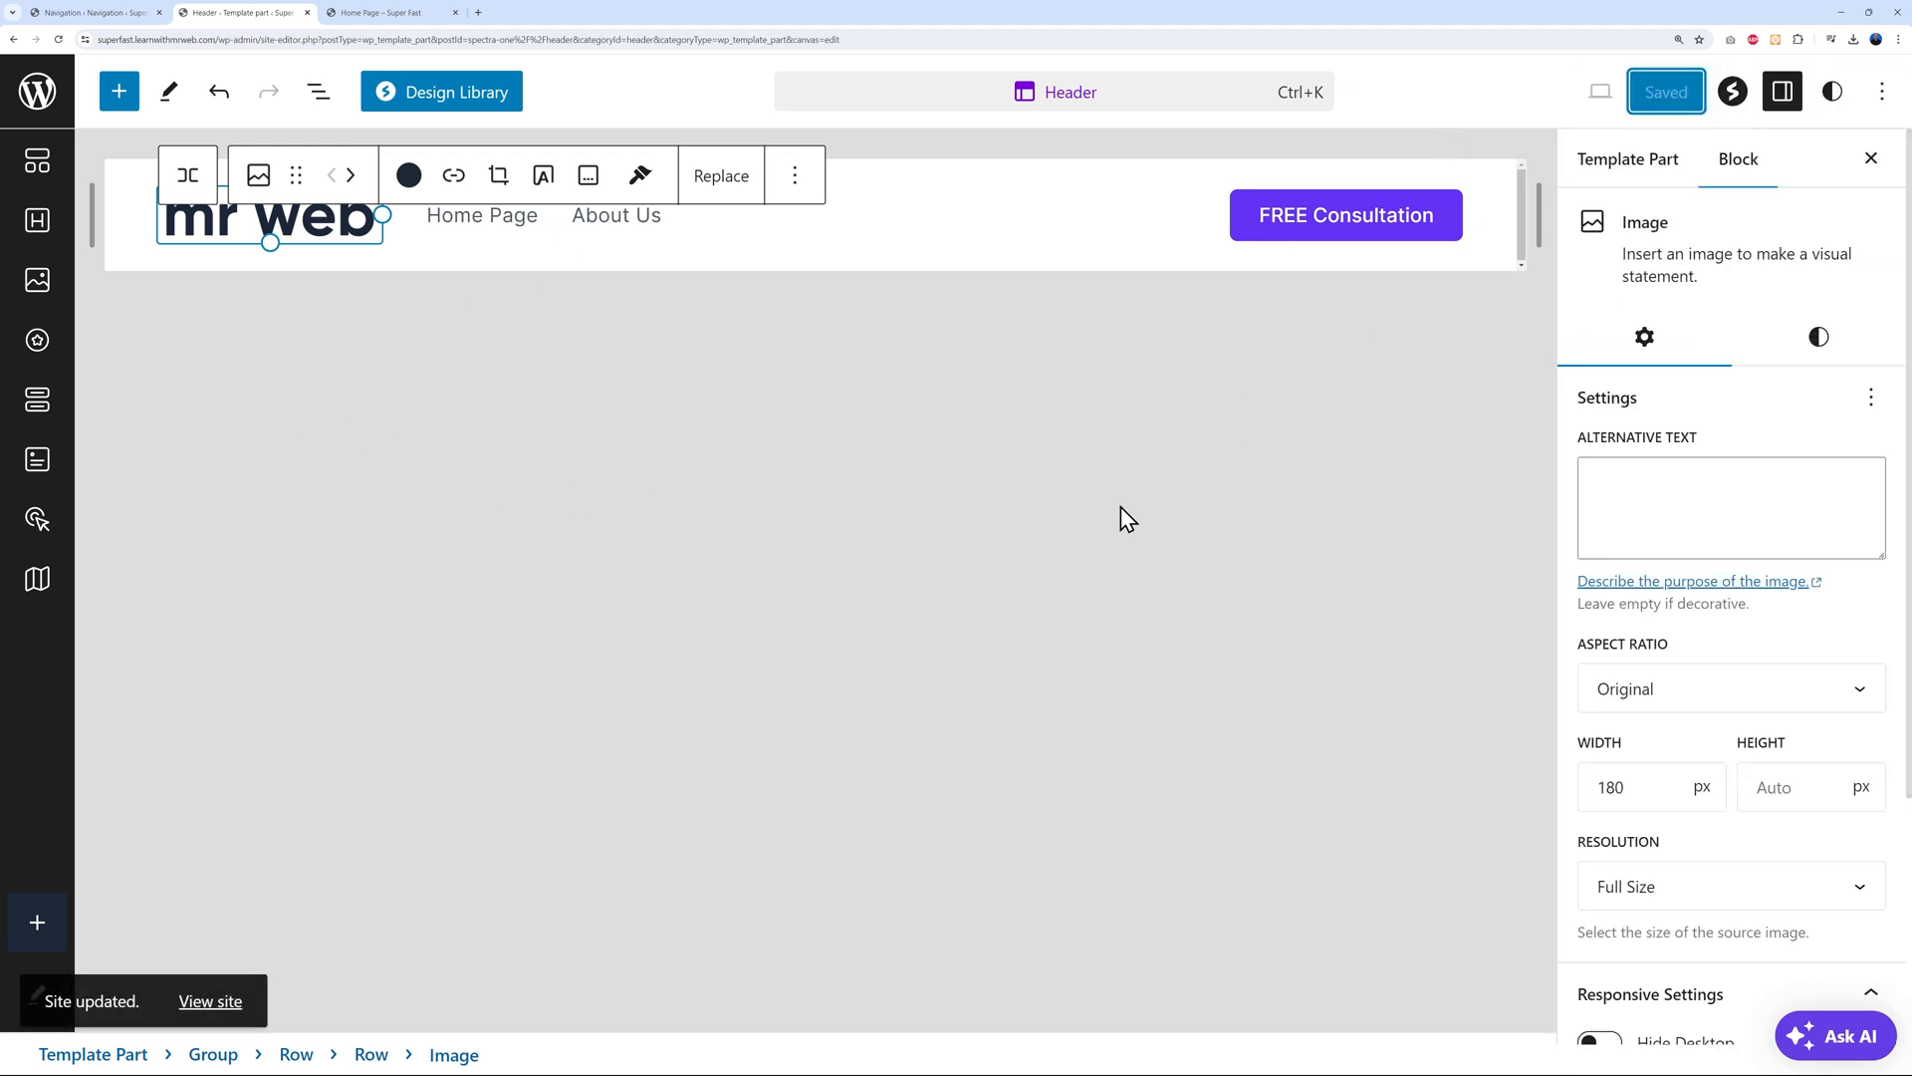
left_click(414, 14)
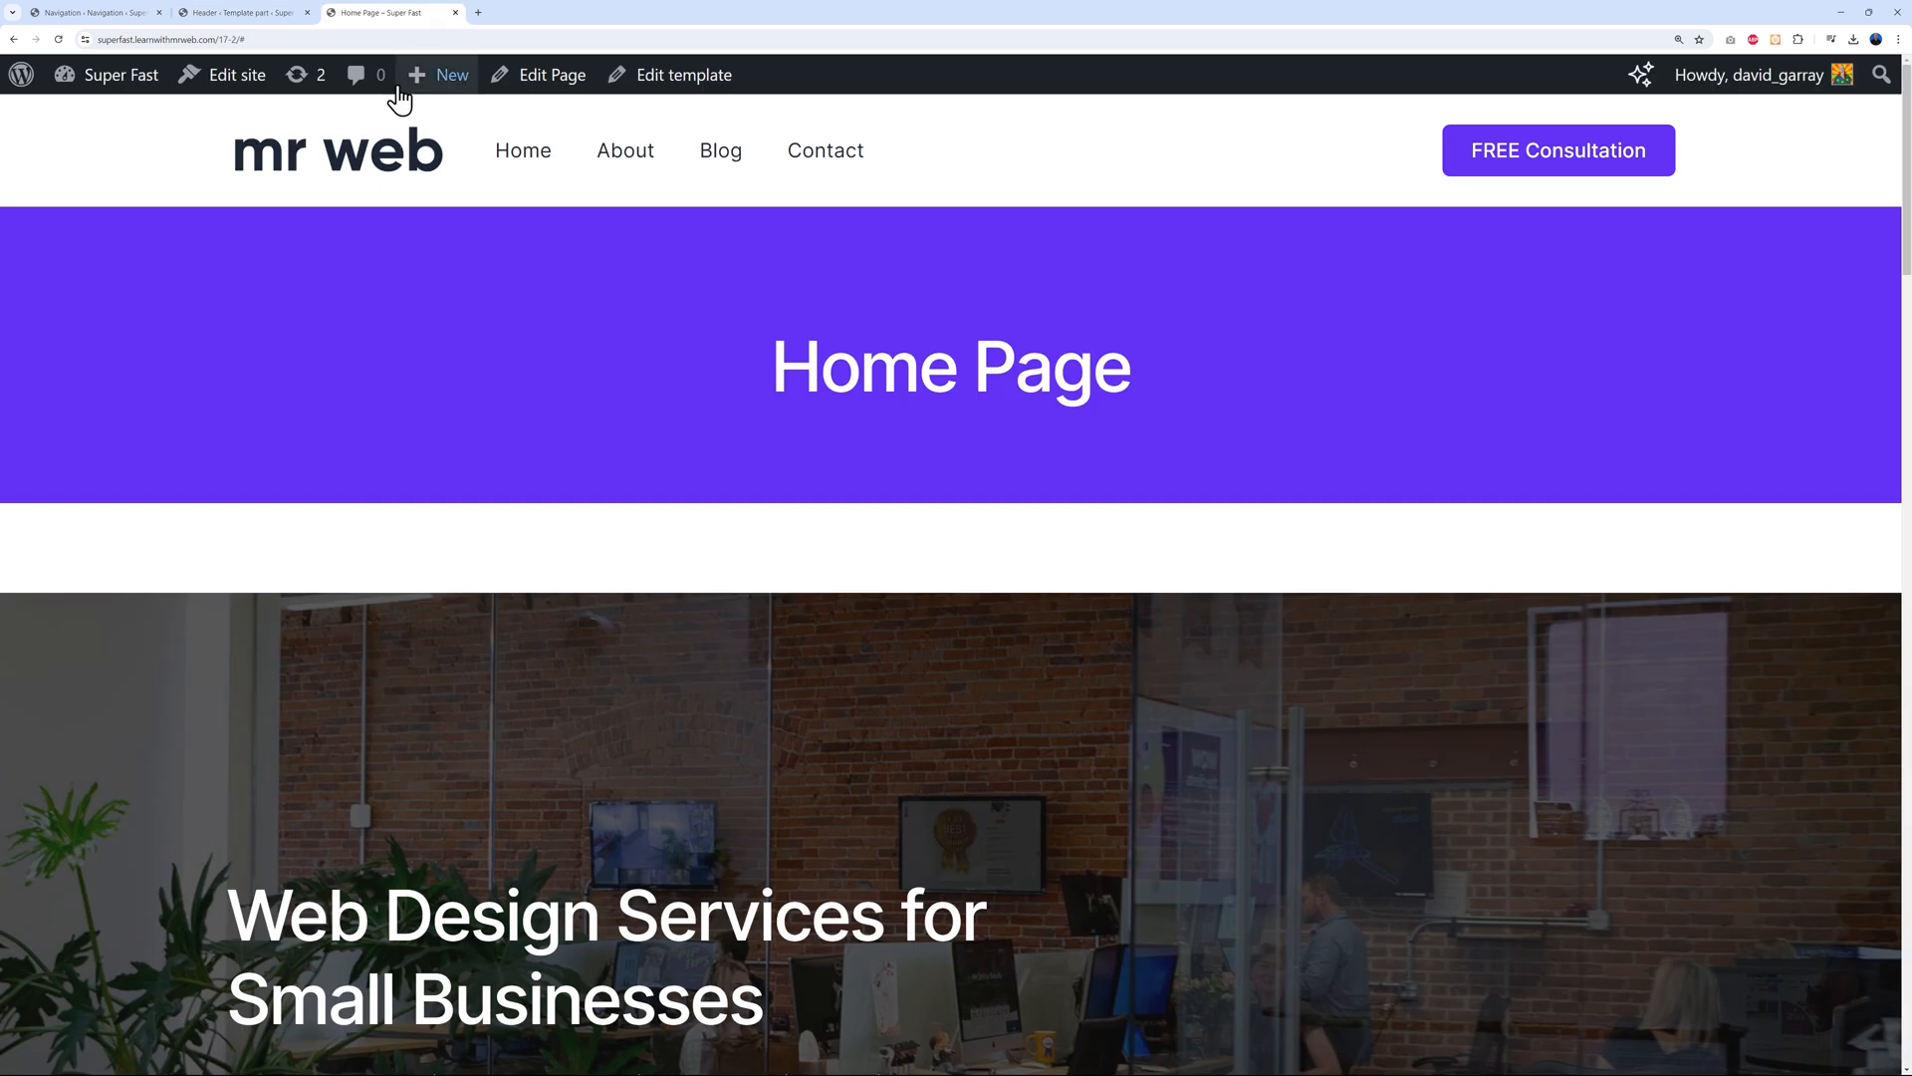
left_click(58, 39)
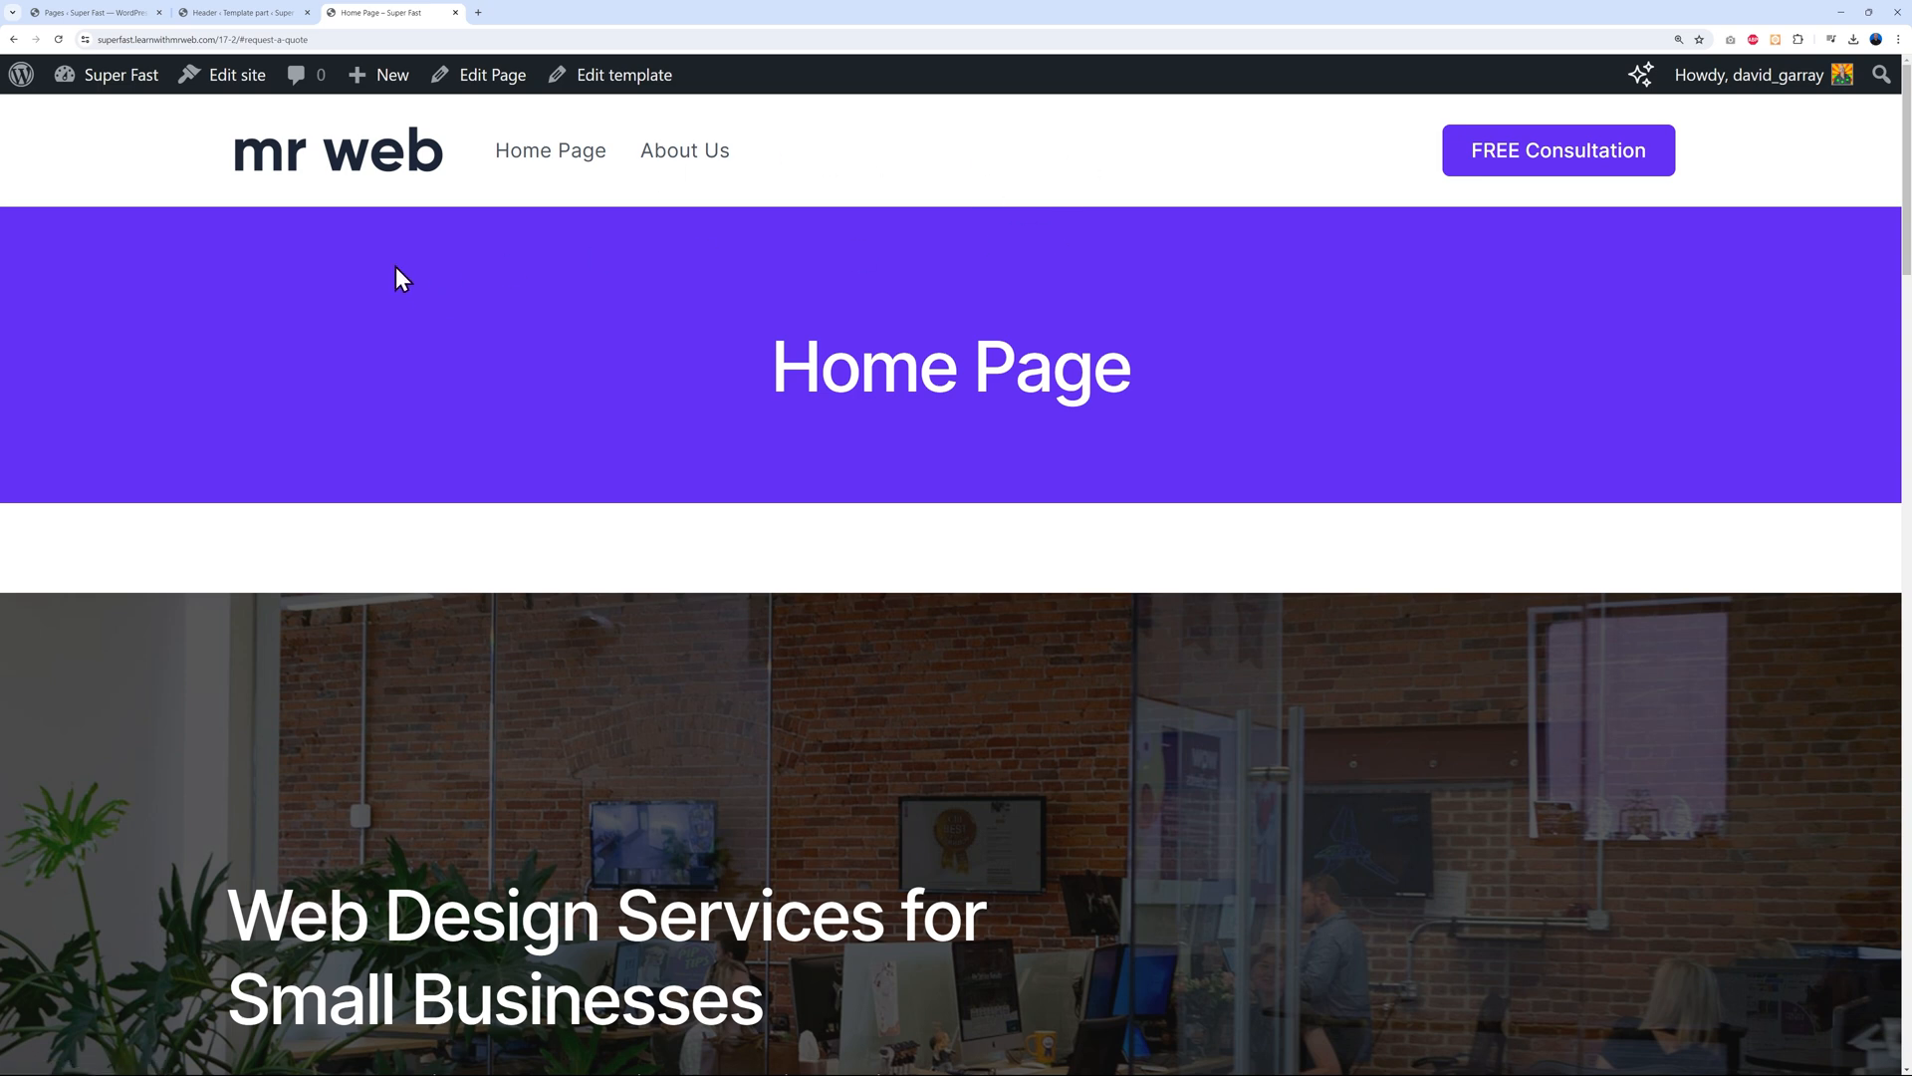
left_click(257, 12)
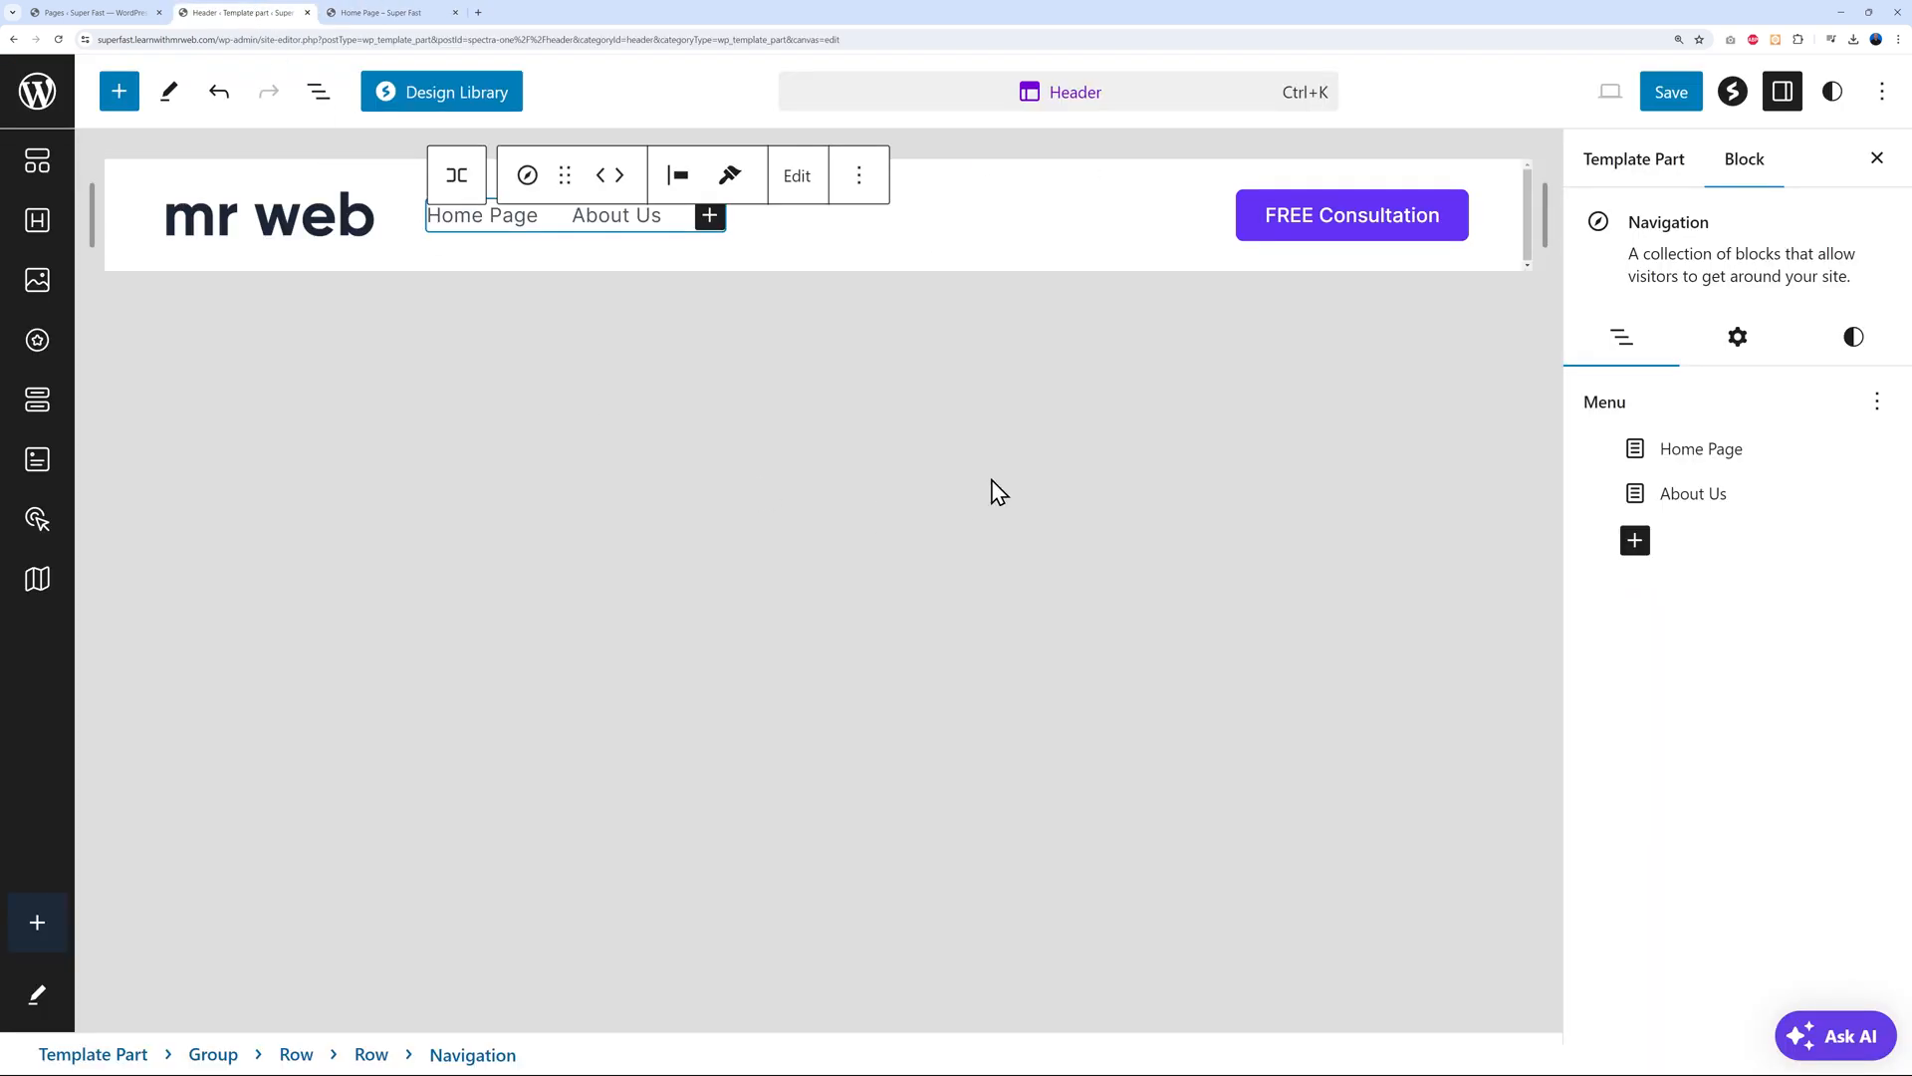
Add Services and Contact page links to the end of the header navigation menu
left_click(680, 223)
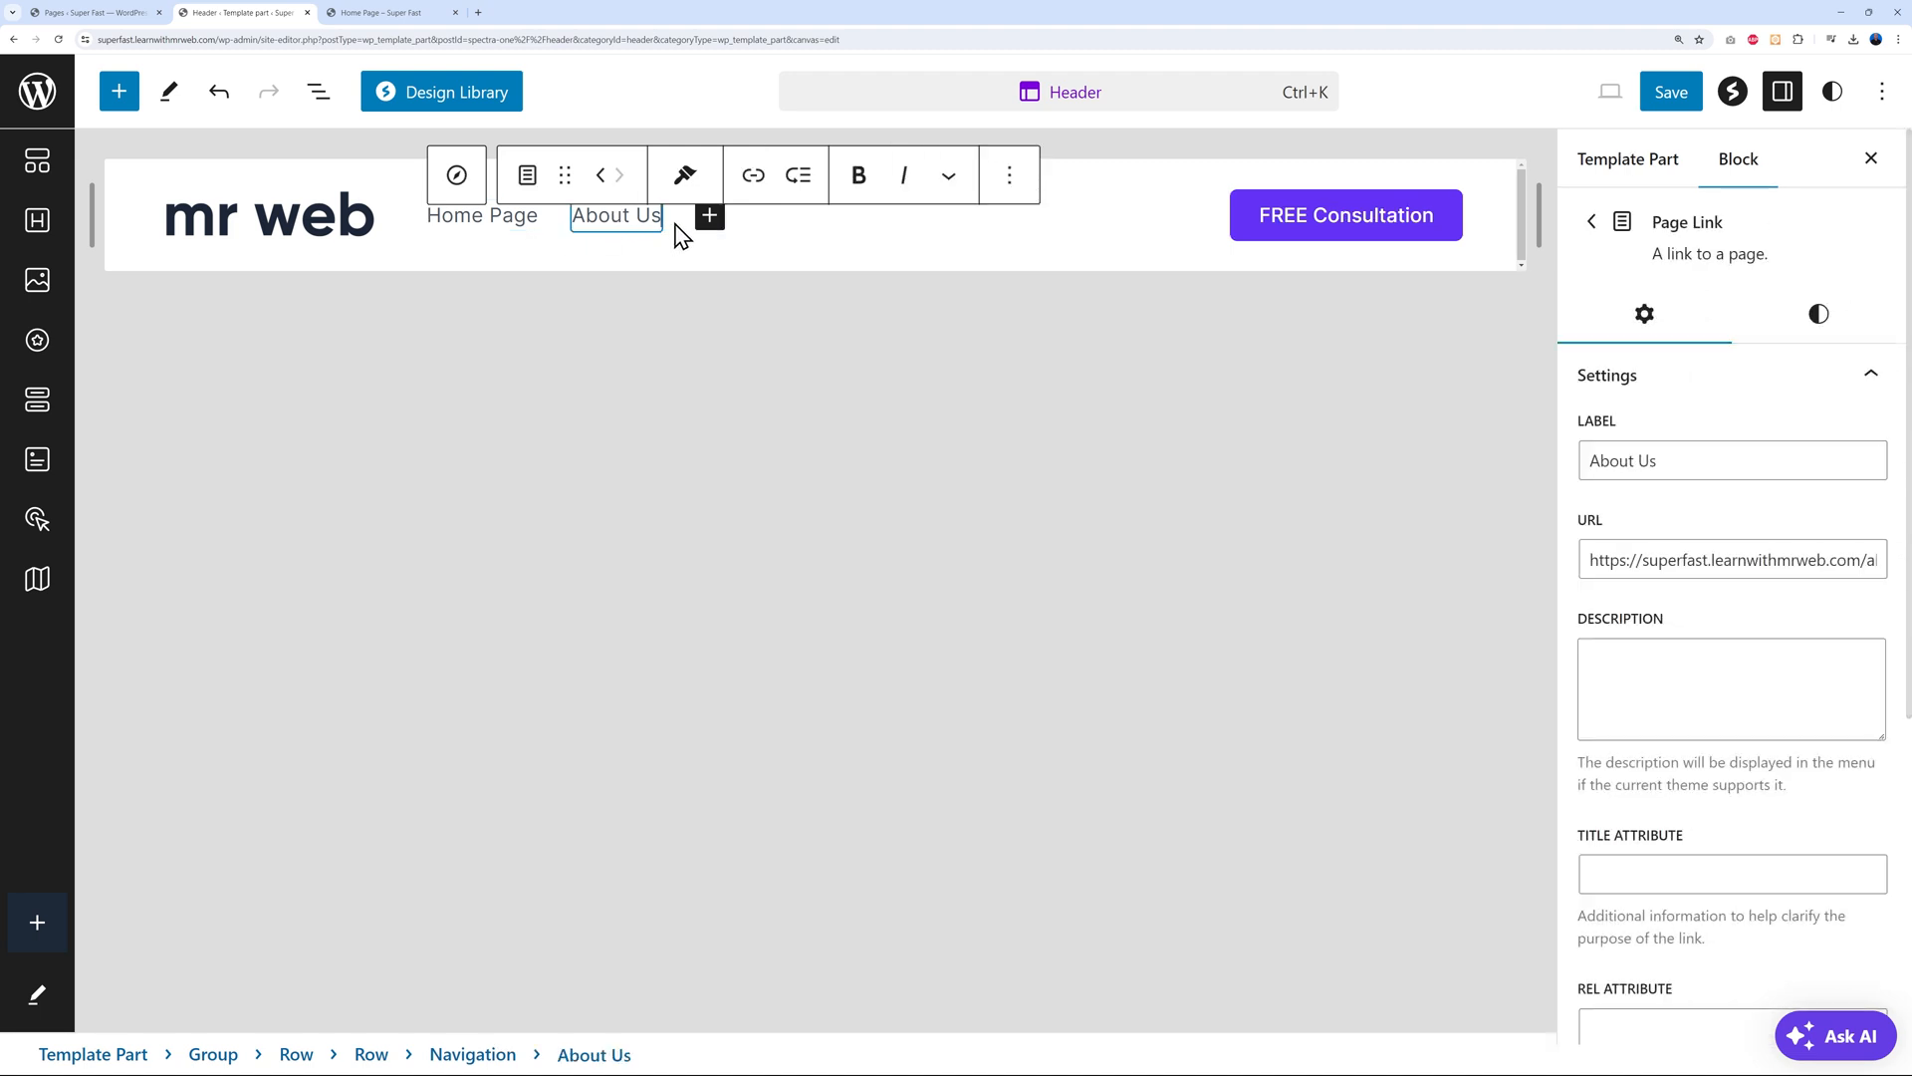
left_click(680, 223)
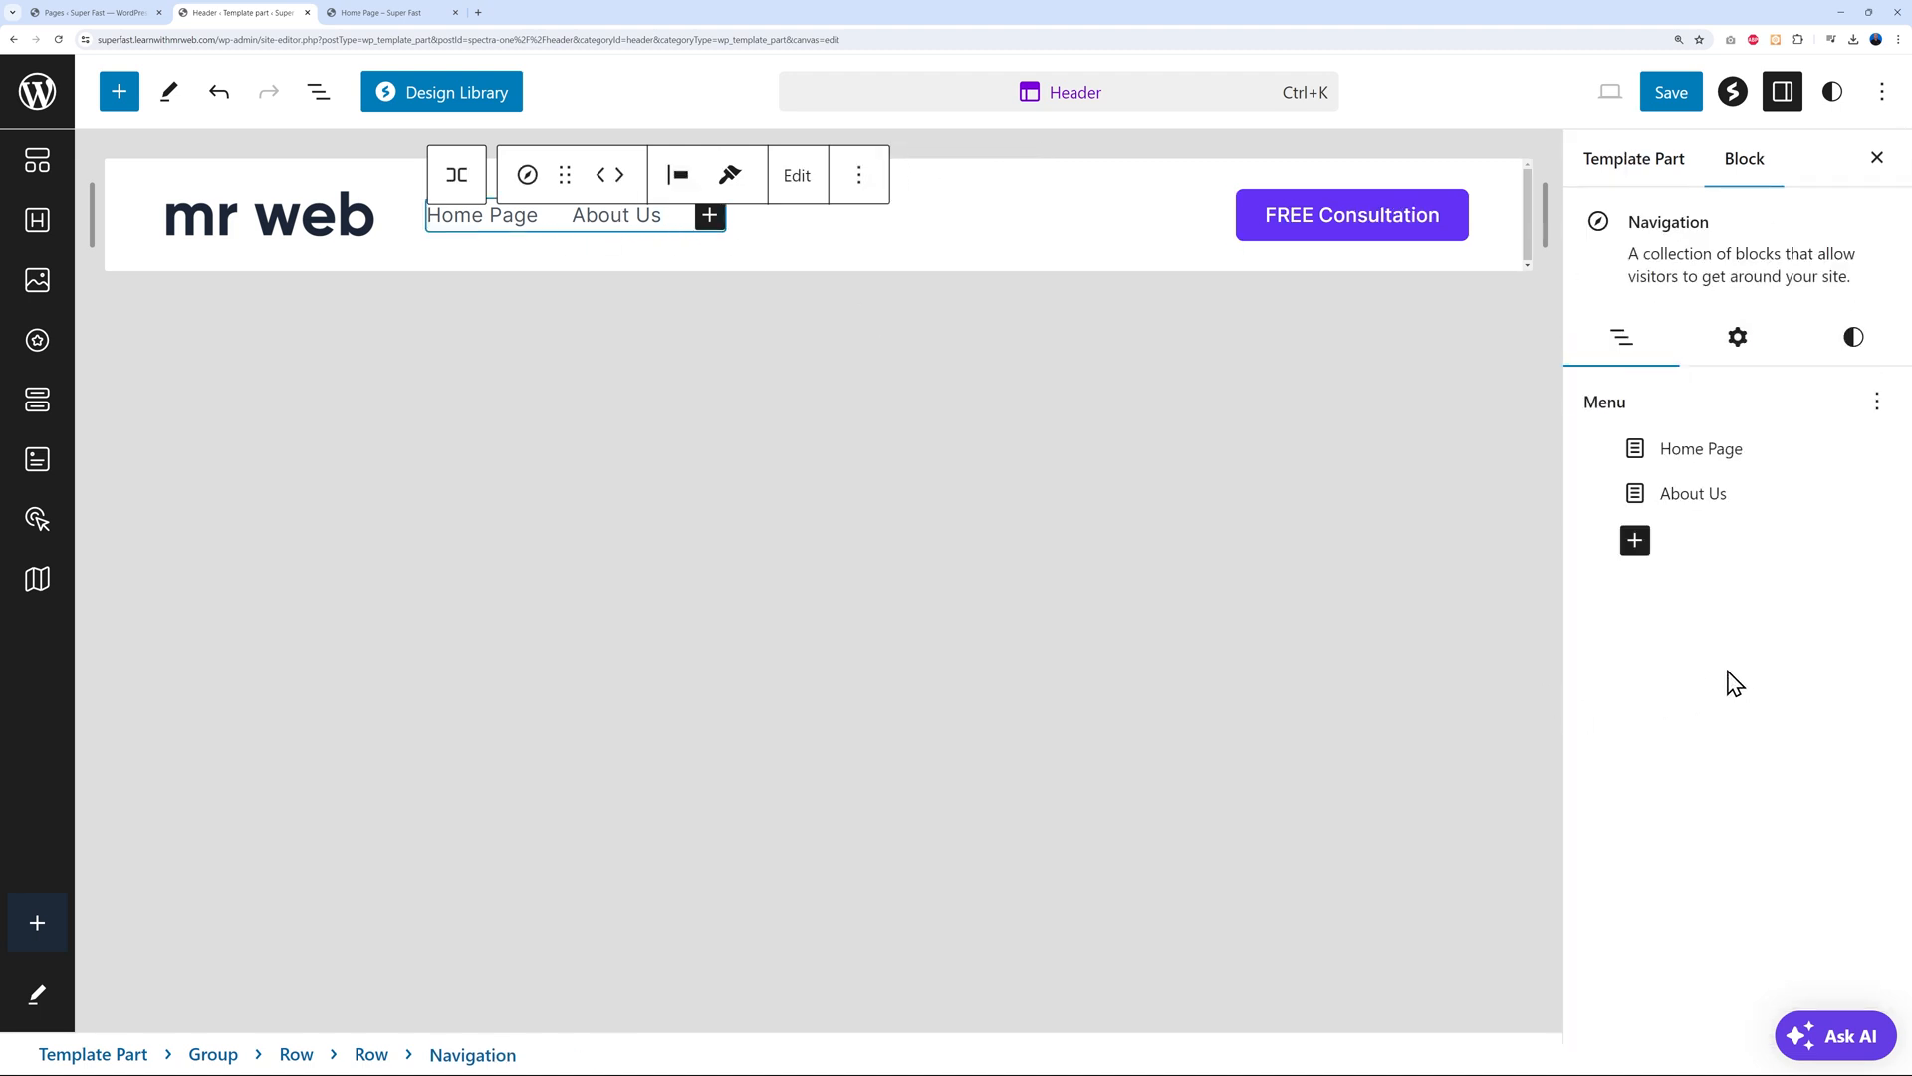
left_click(1635, 544)
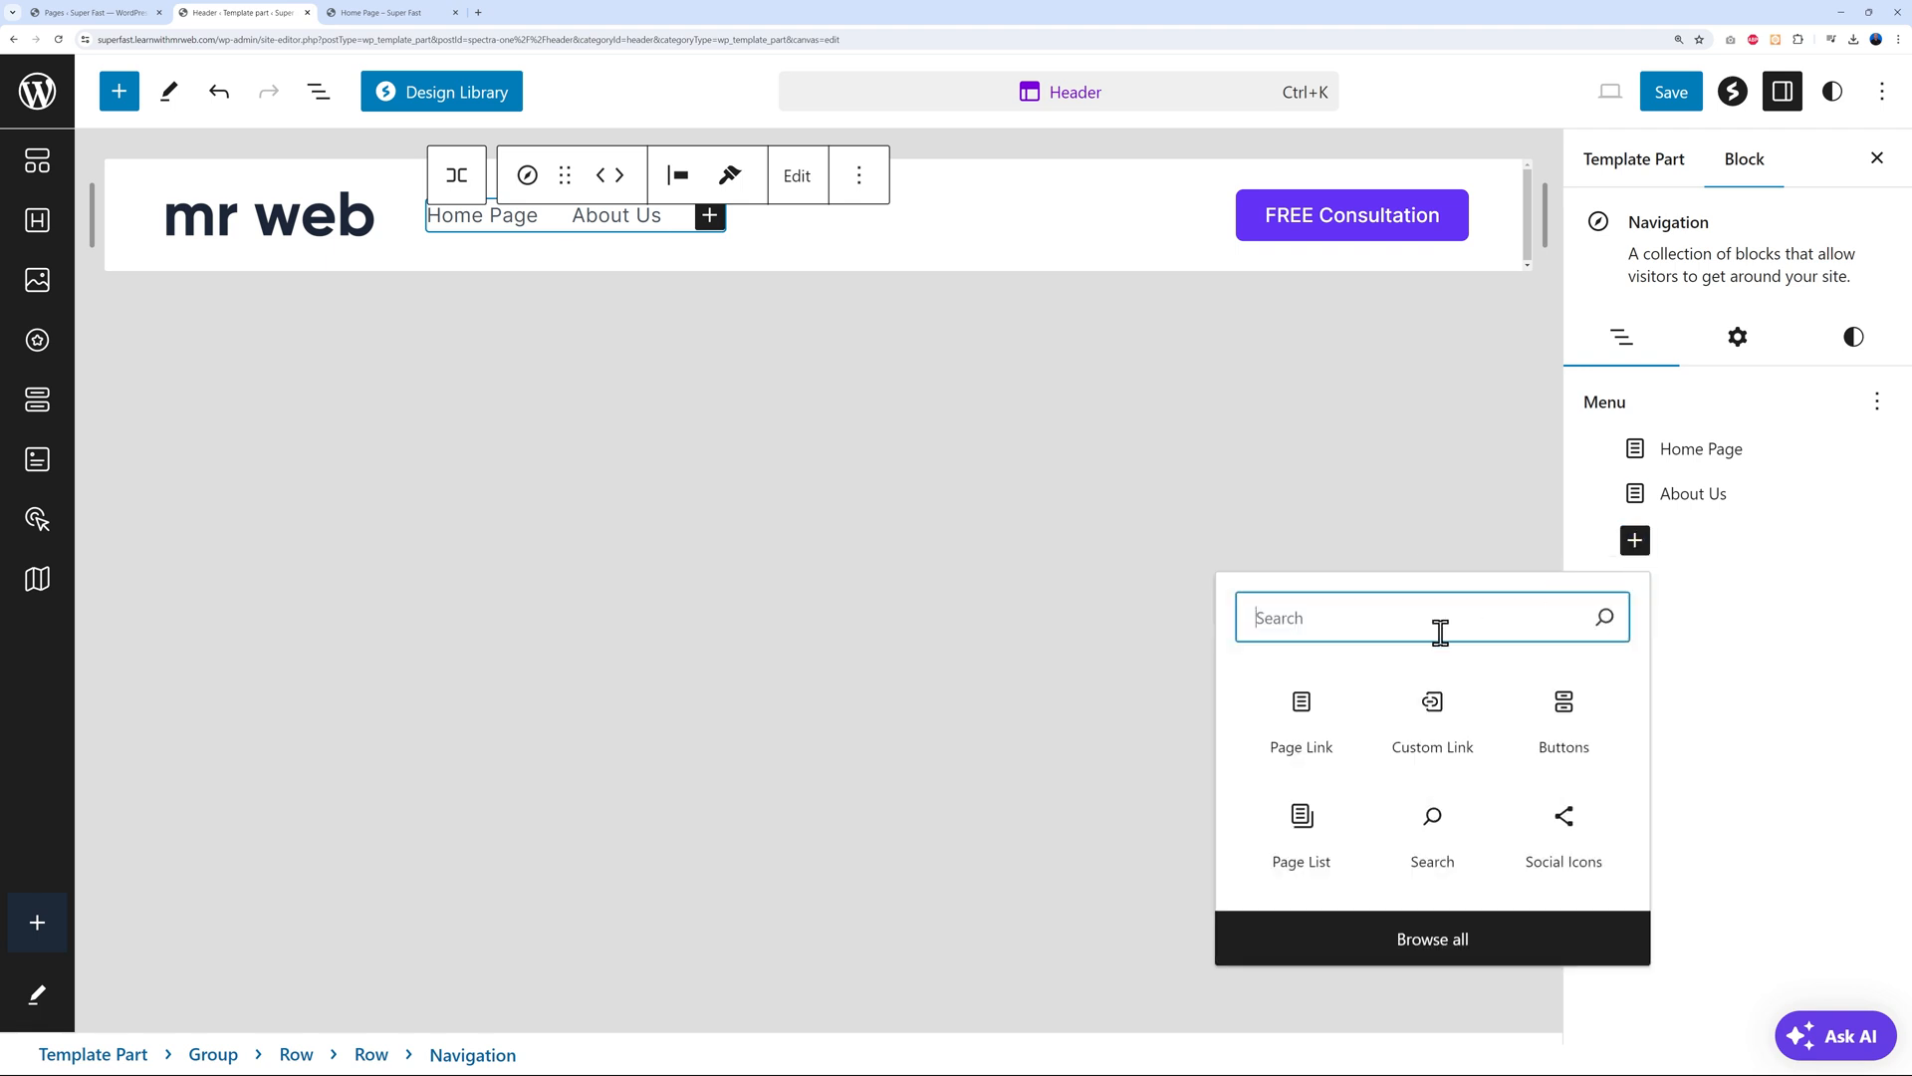
left_click(1302, 712)
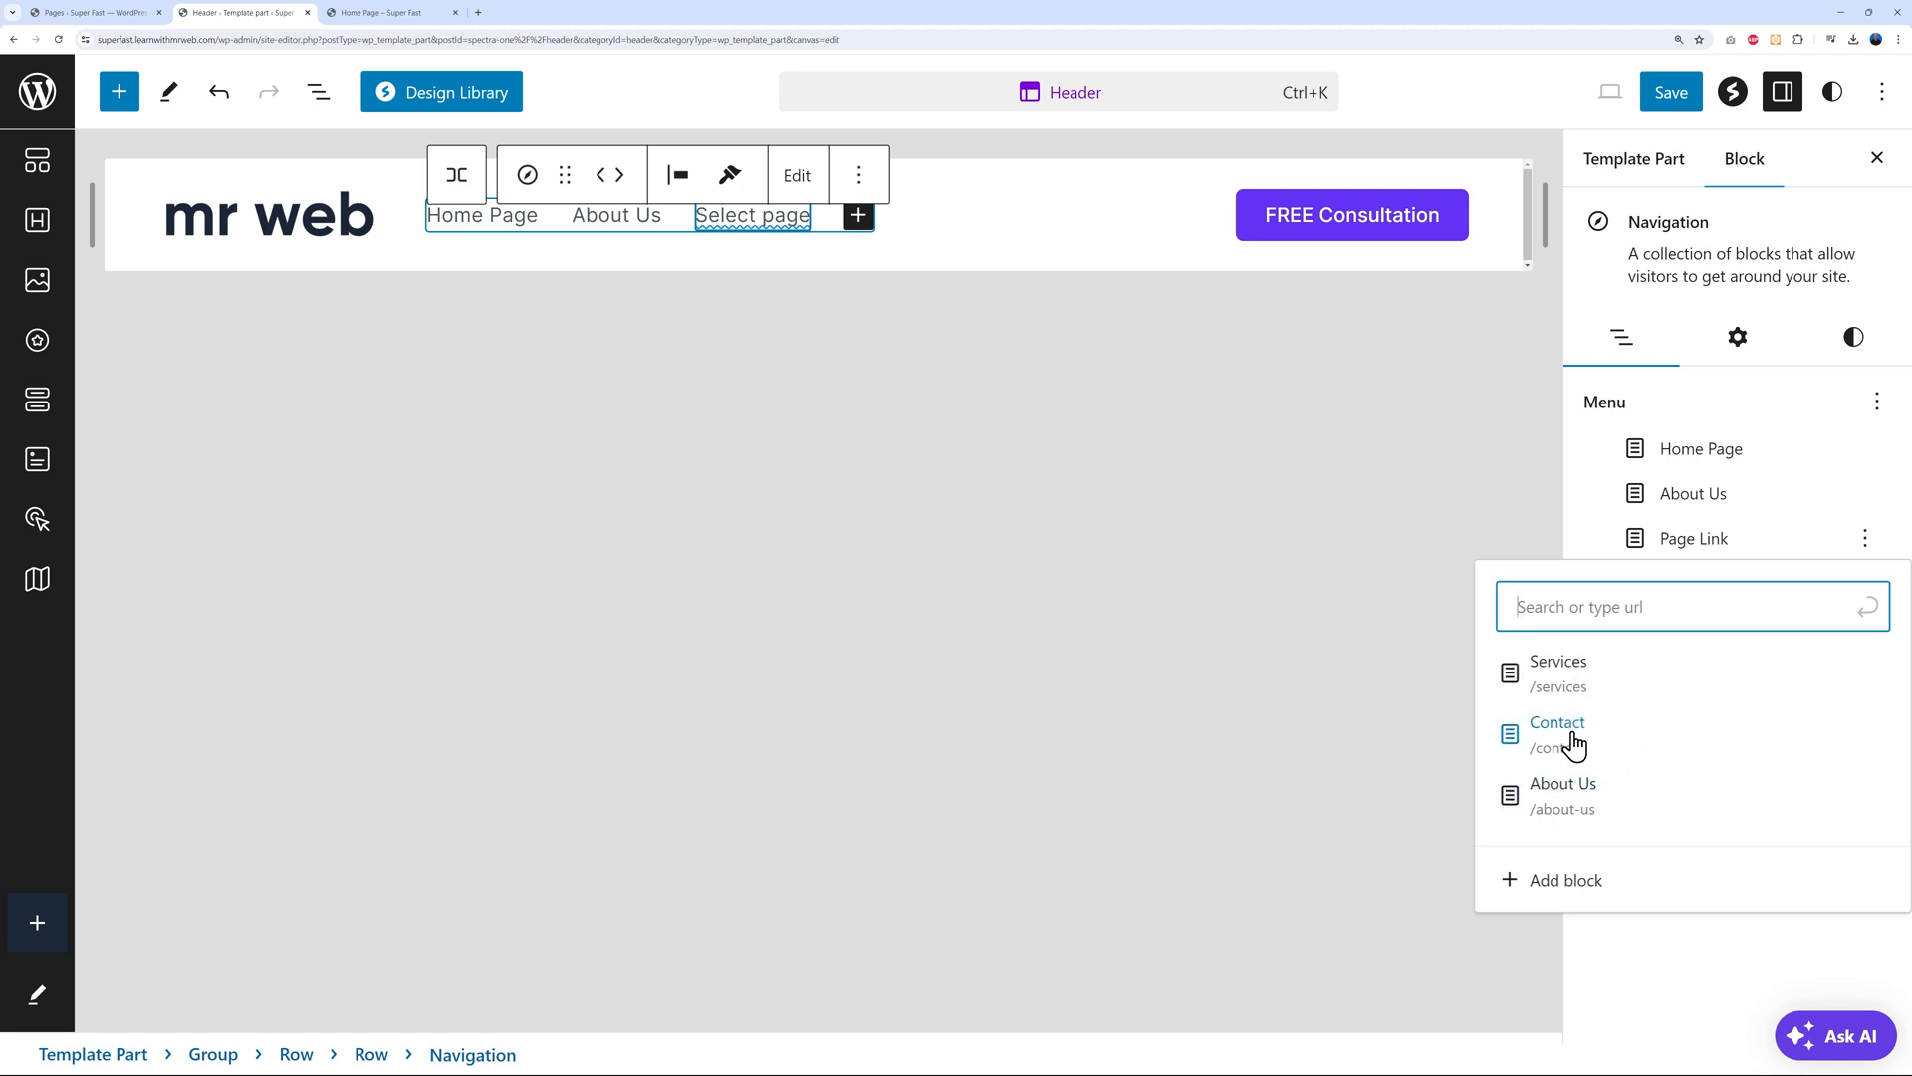
left_click(1563, 674)
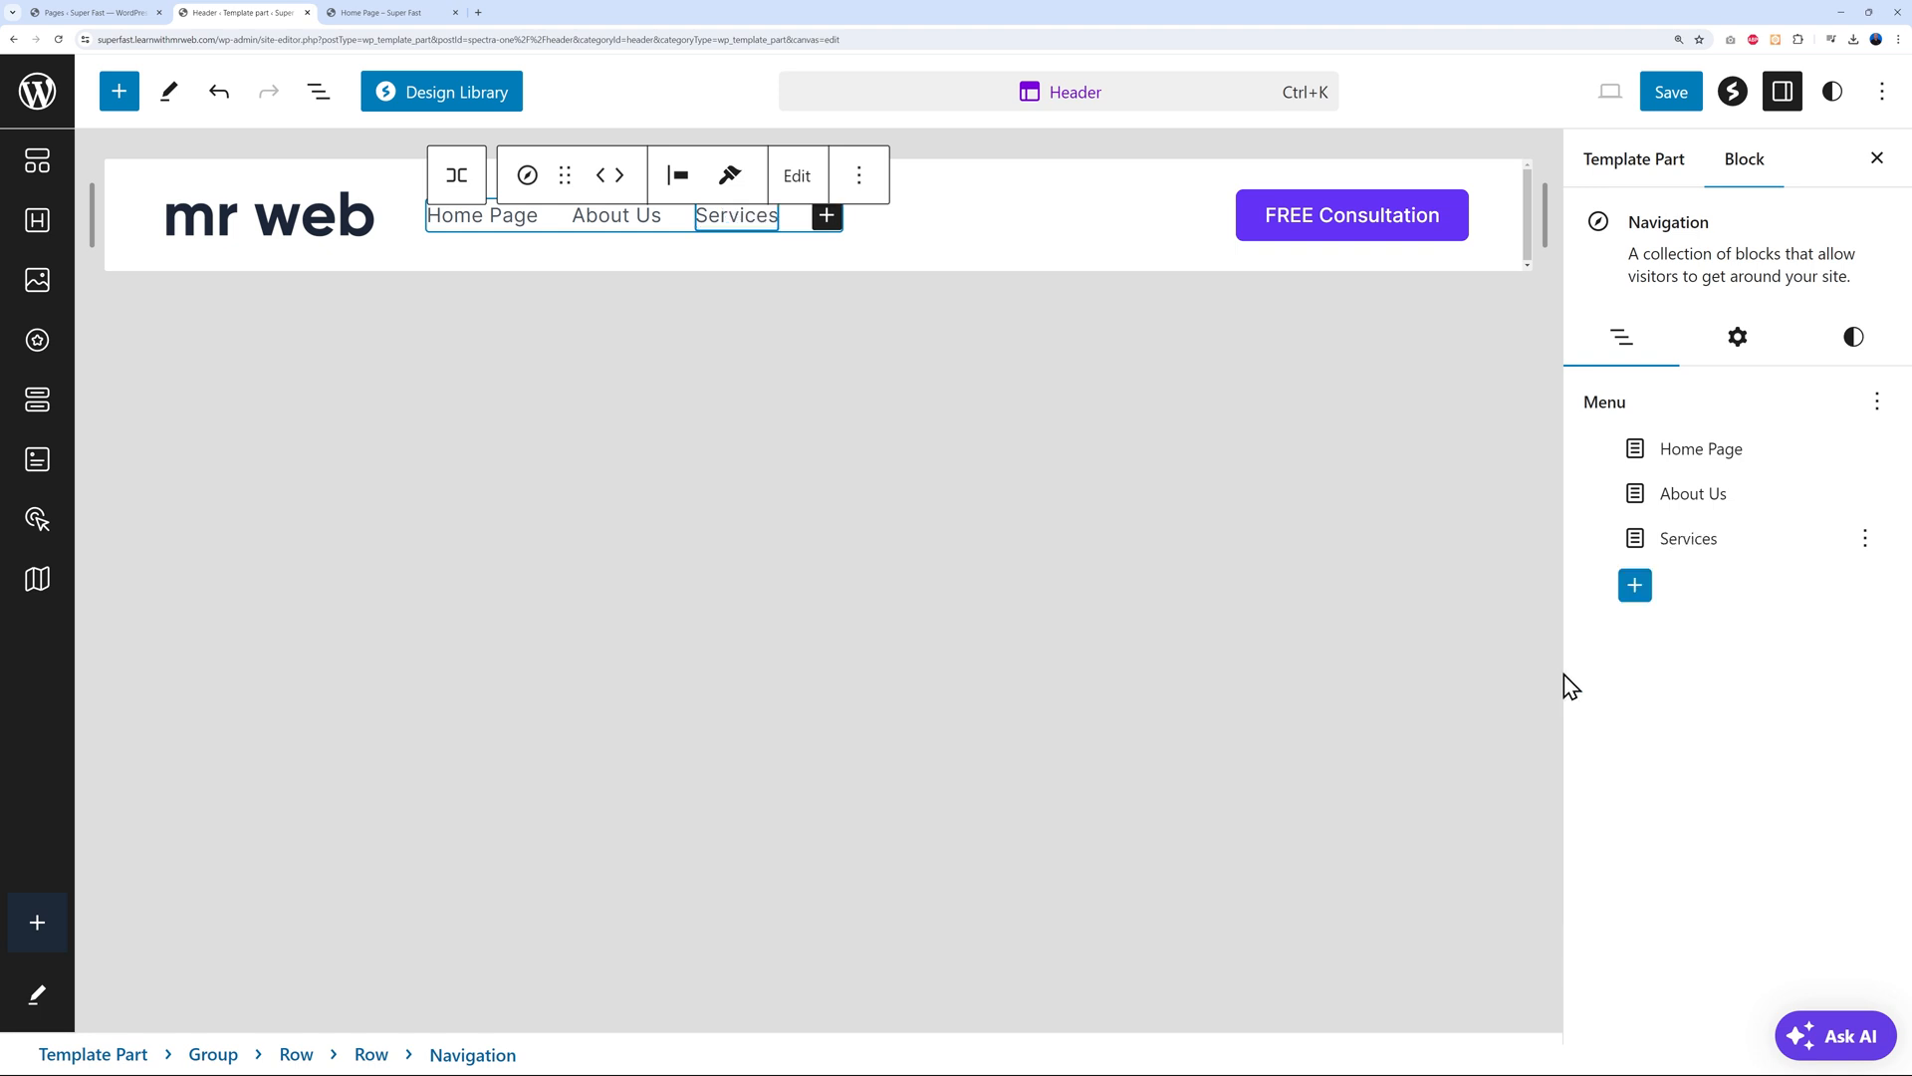
left_click(1634, 585)
left_click(1306, 765)
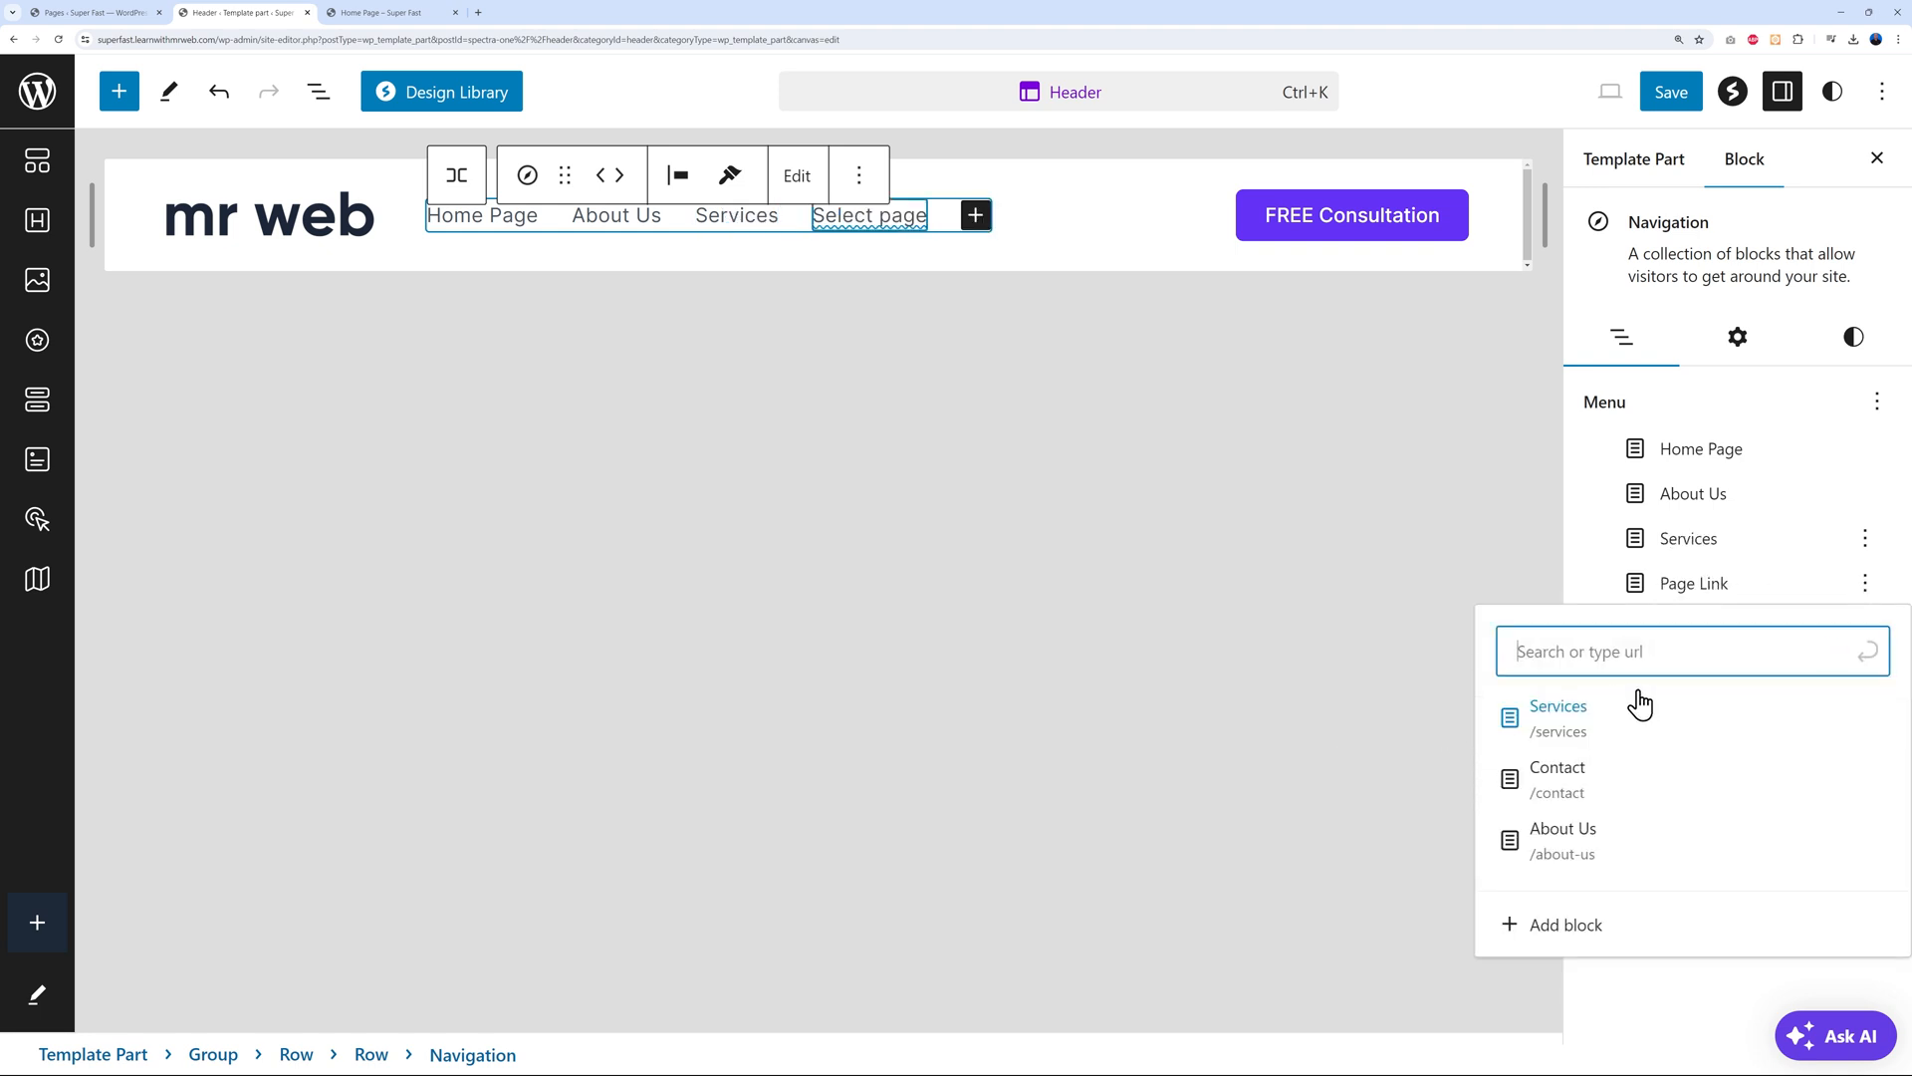
left_click(1594, 778)
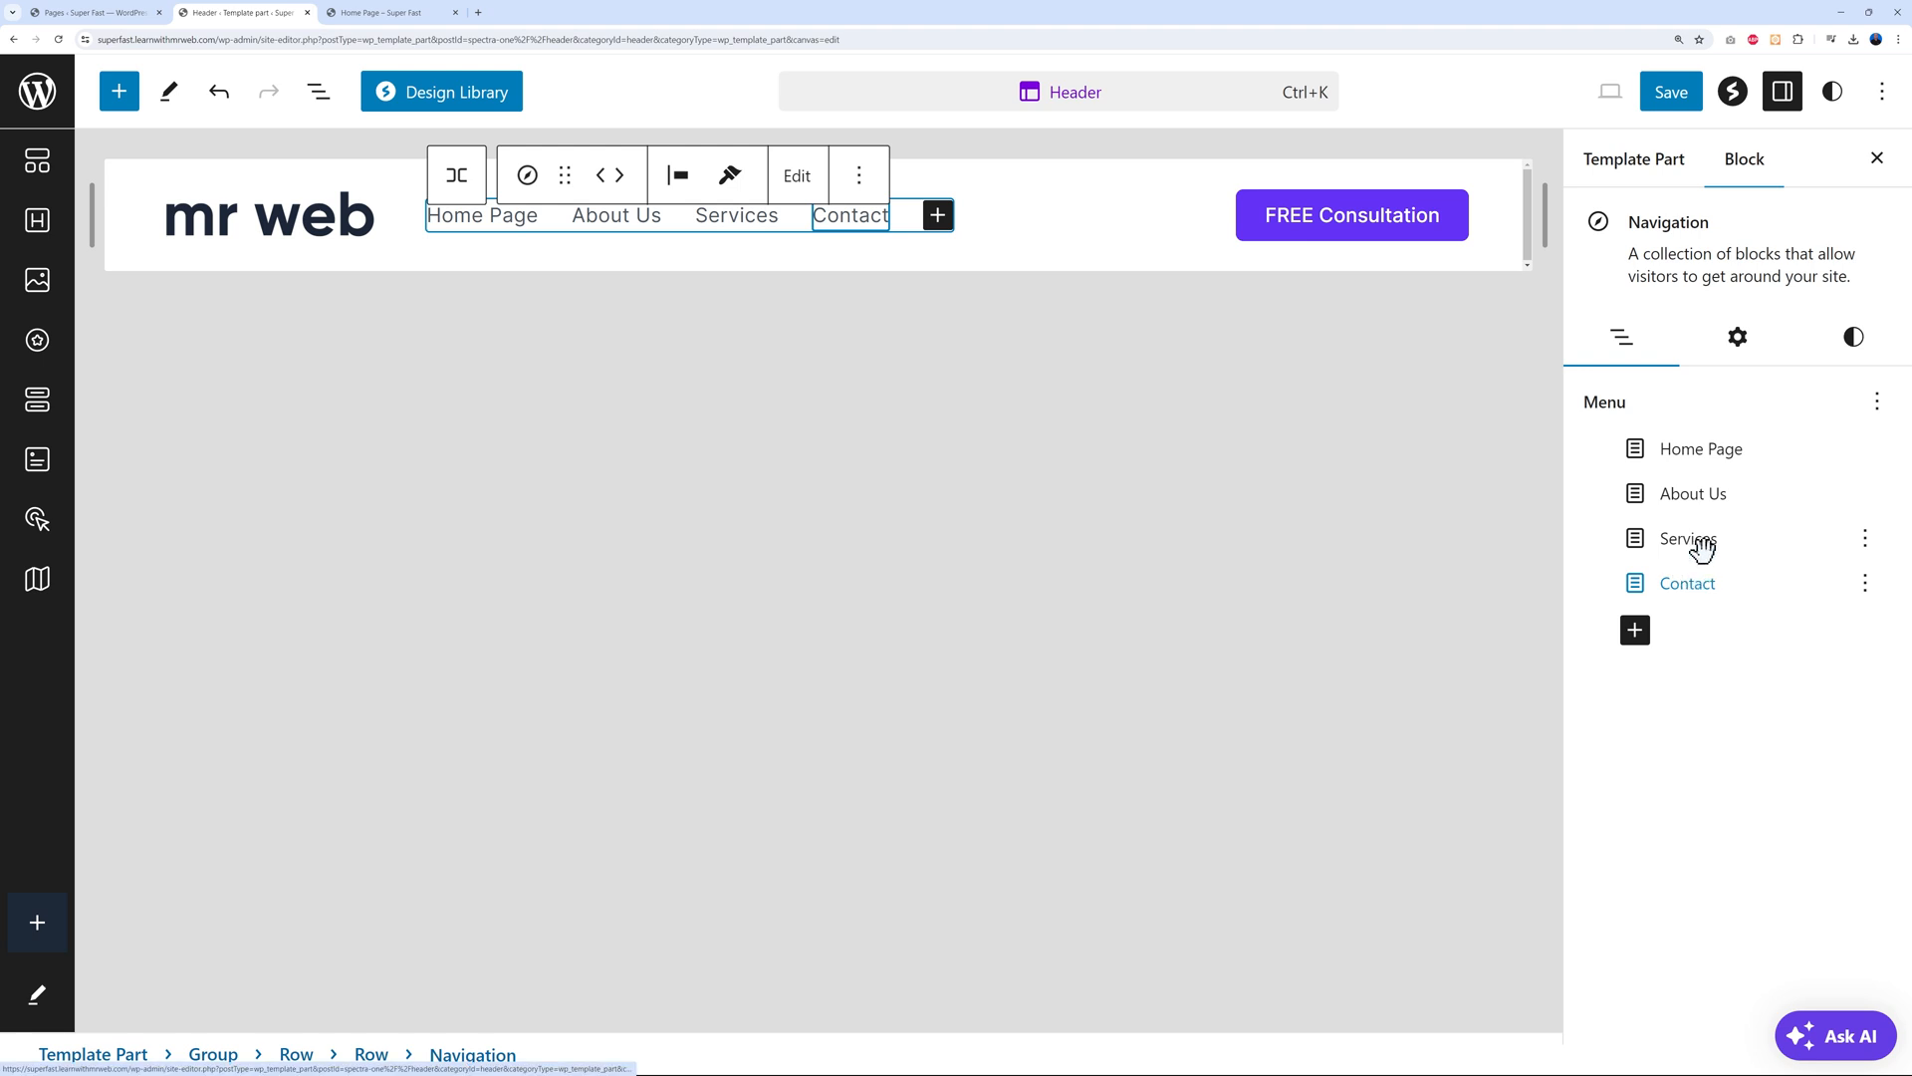
Save the Home Page, About Us, Services, Contact menu and view it on the live site
left_click(1709, 491)
left_click(1697, 448)
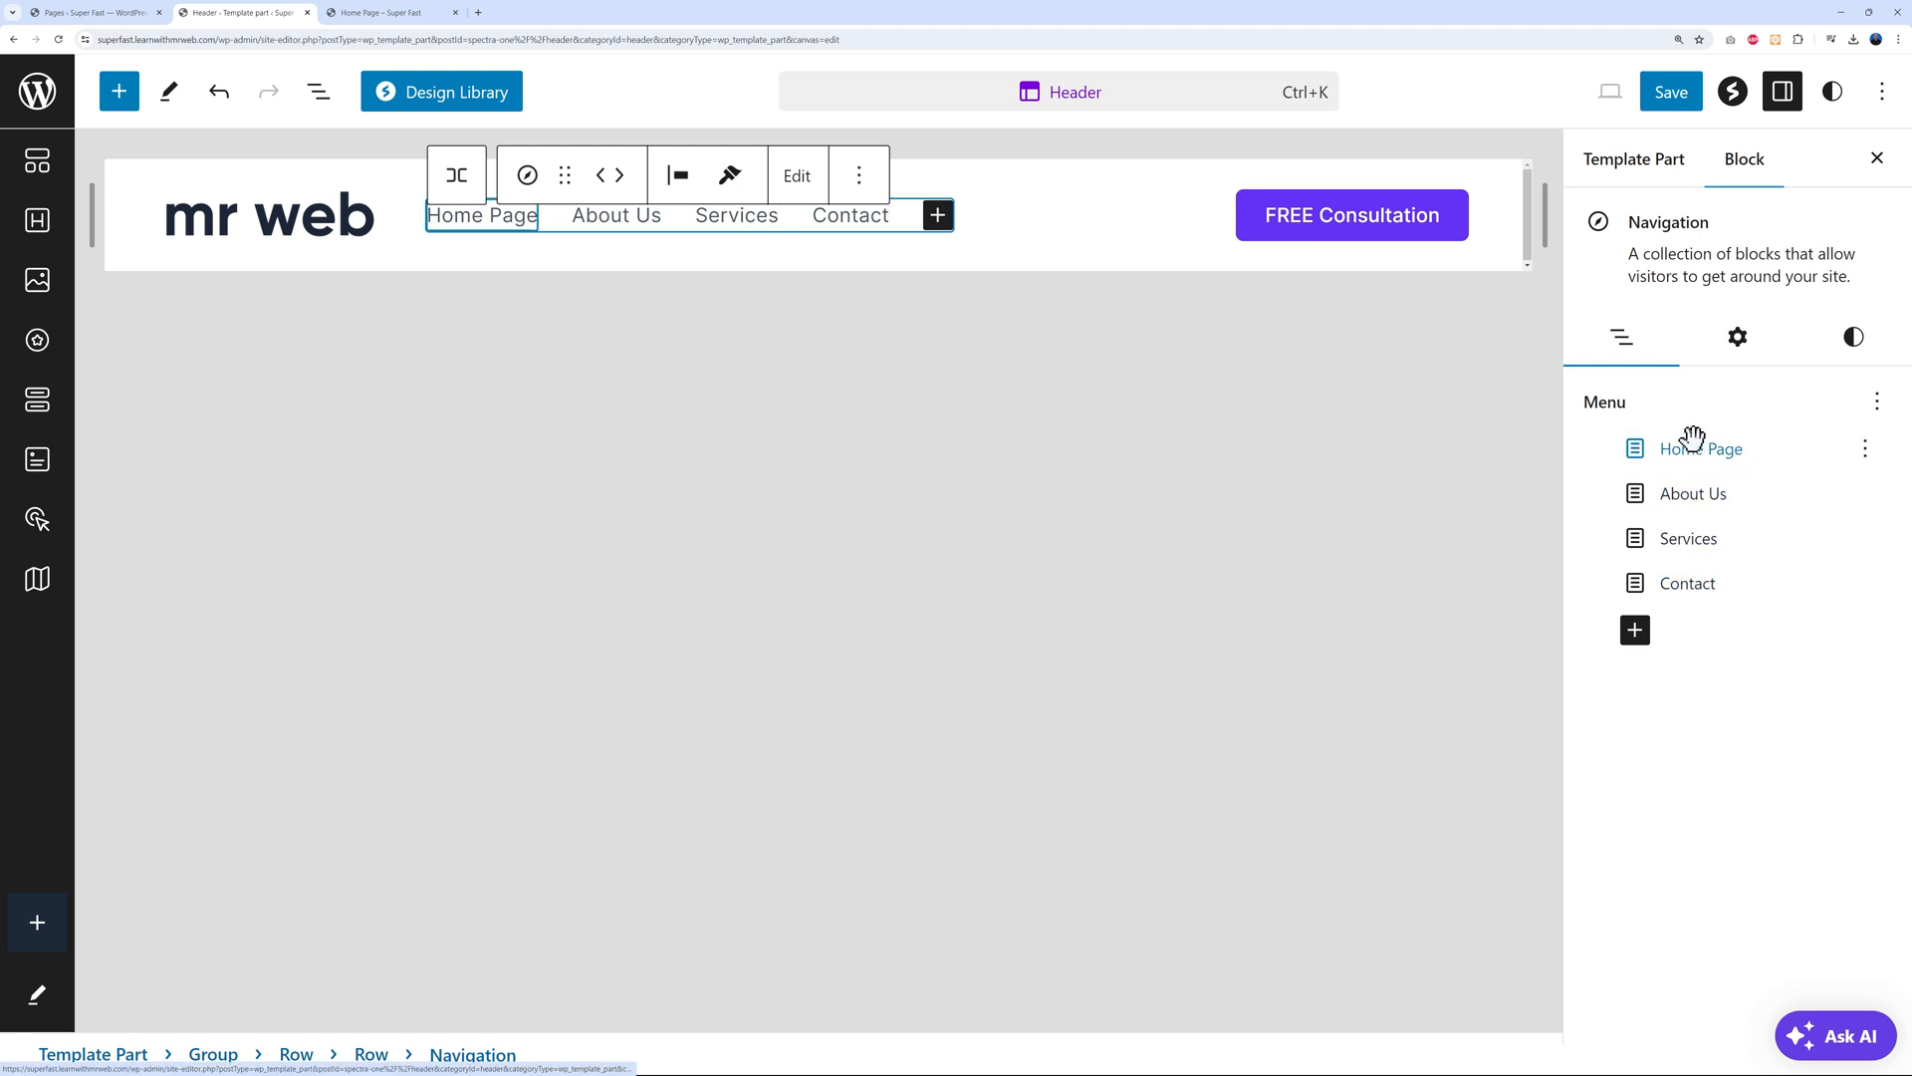
left_click(1670, 103)
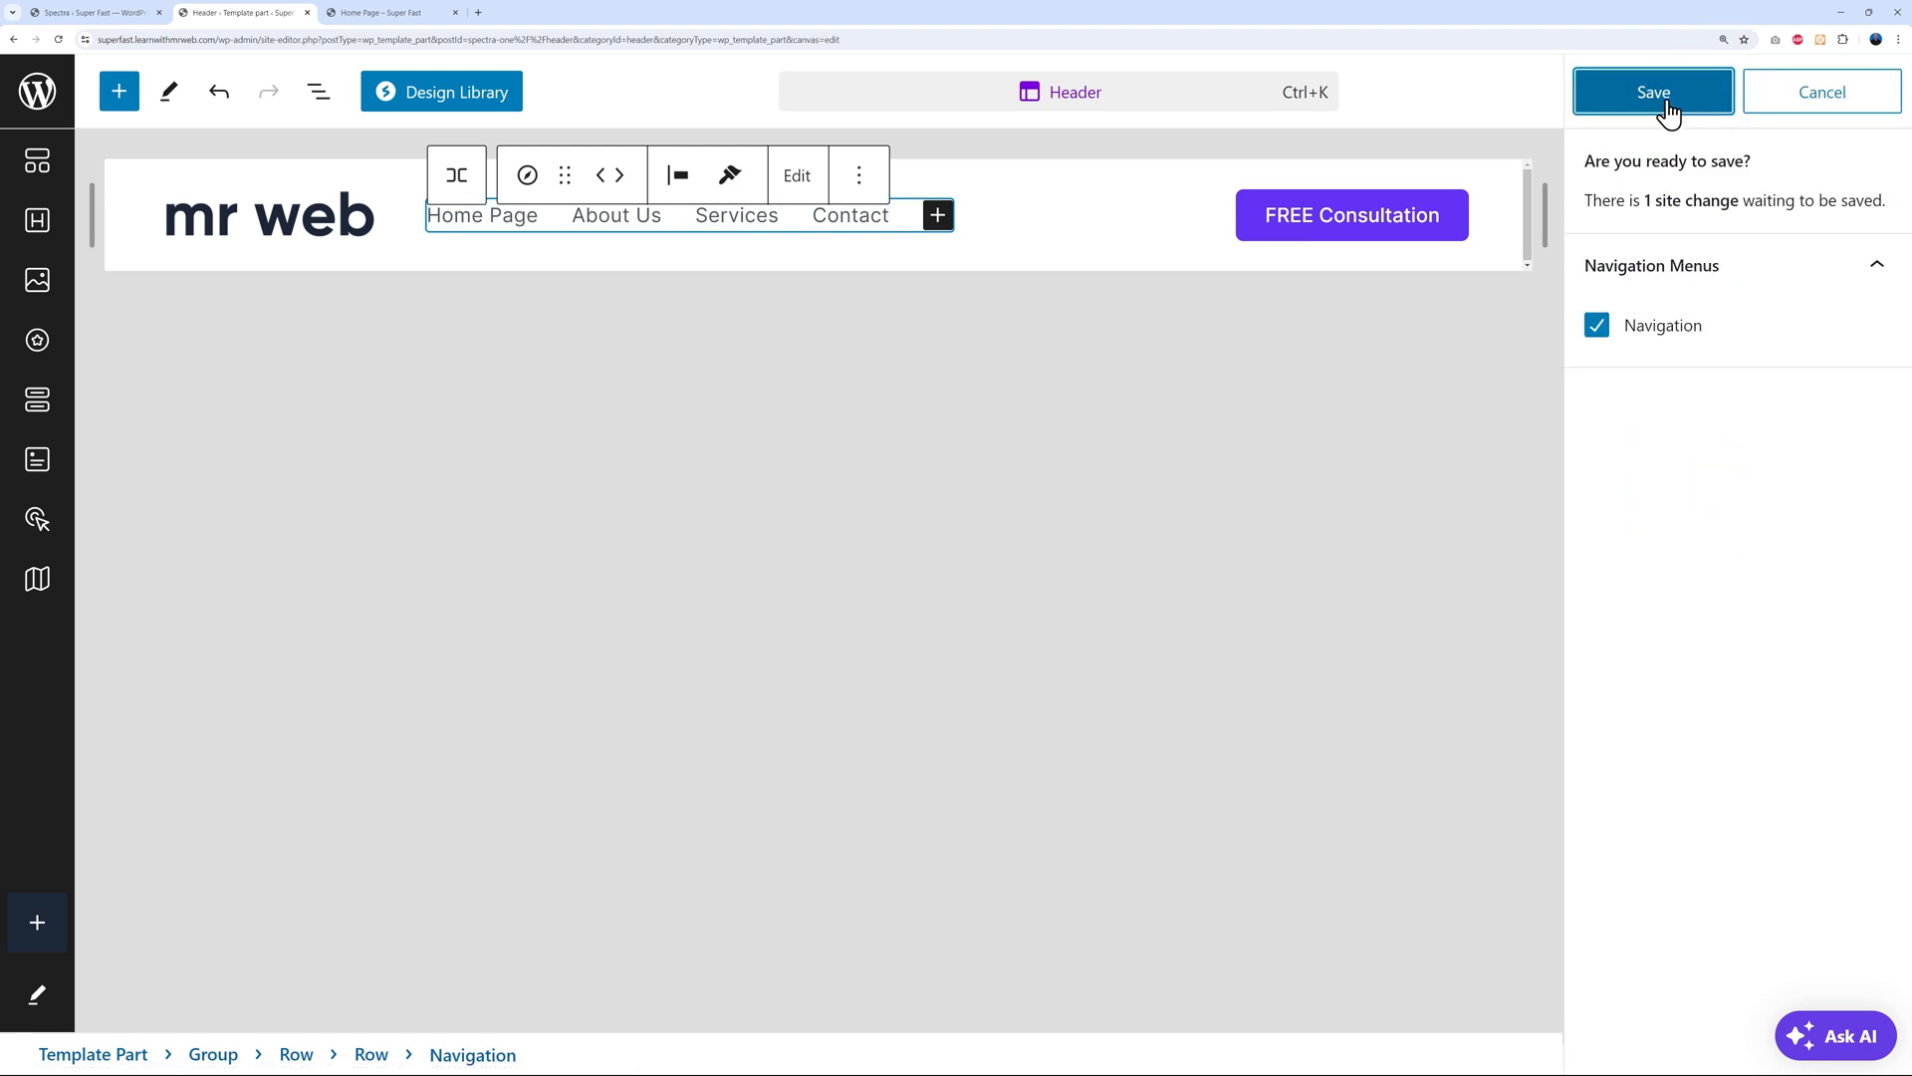
left_click(1665, 101)
left_click(389, 14)
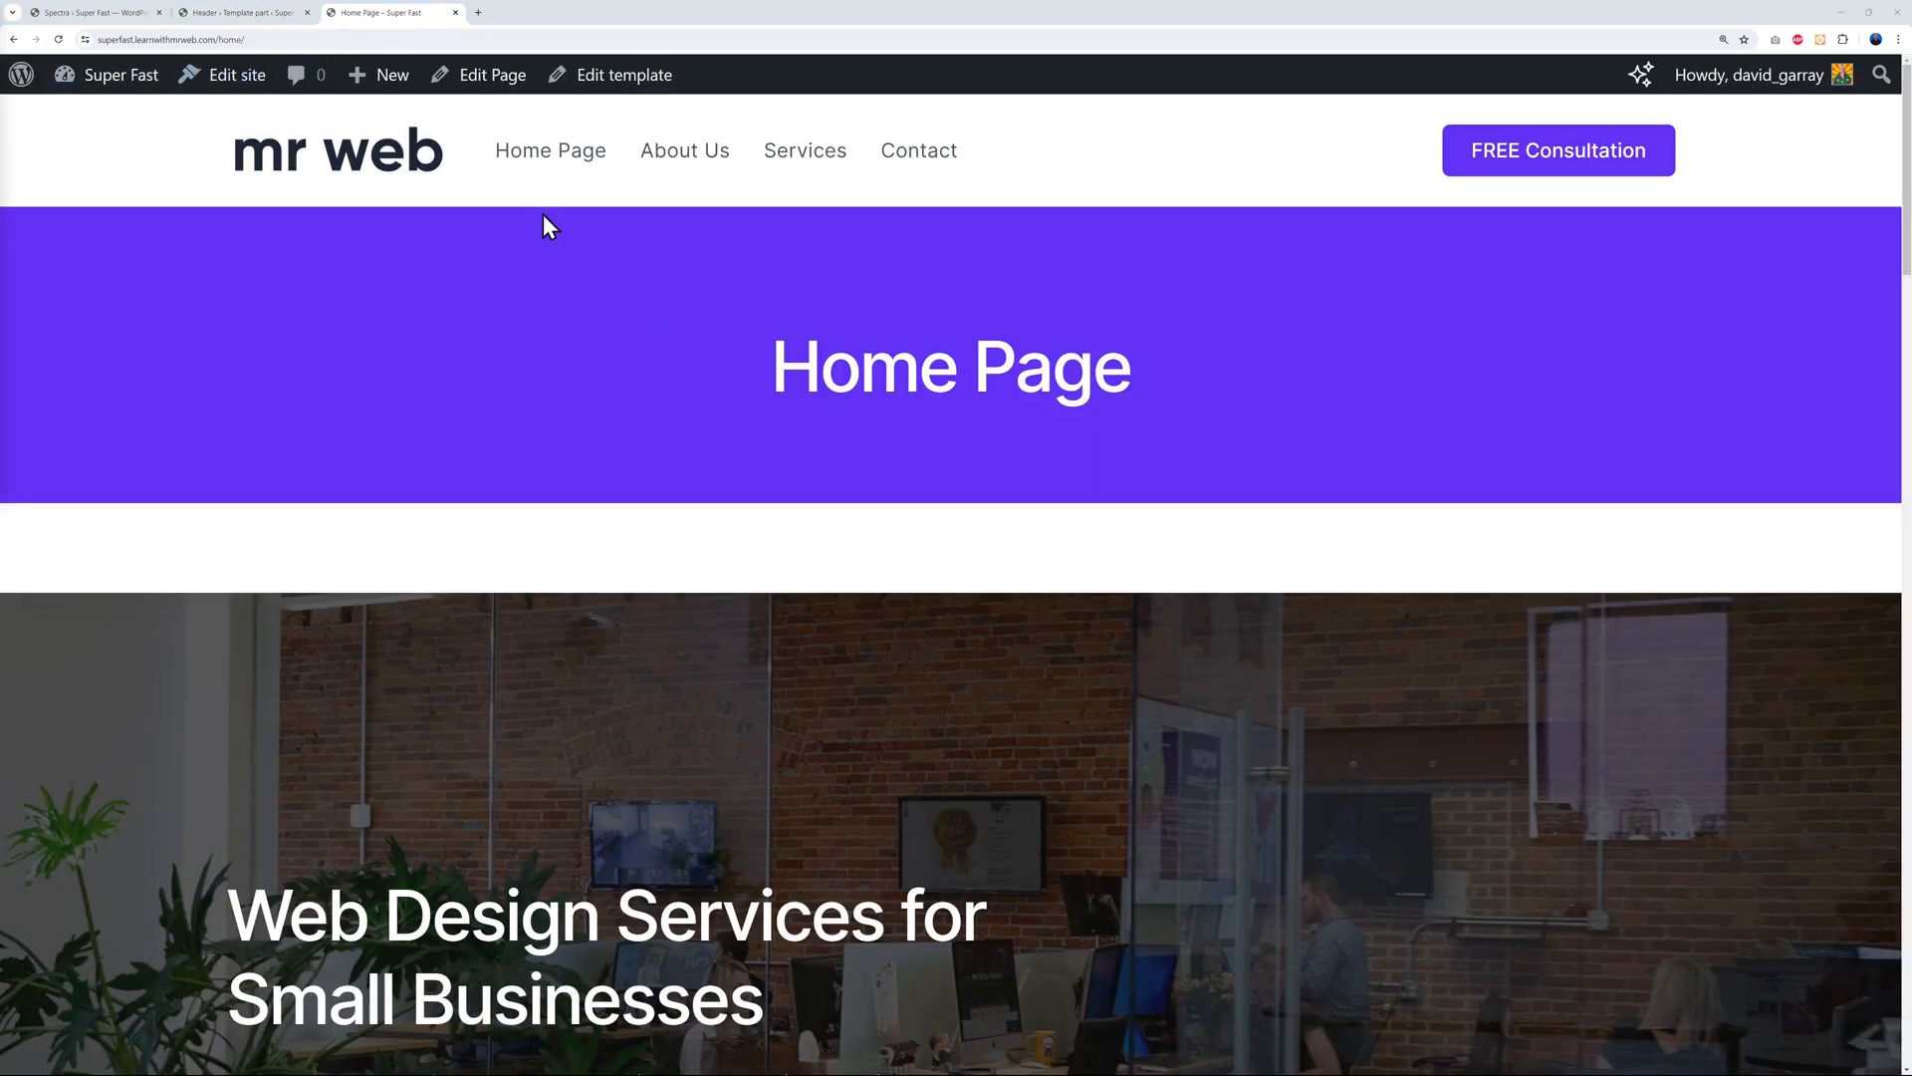
left_click(934, 169)
scroll(1374, 594, "down", 10)
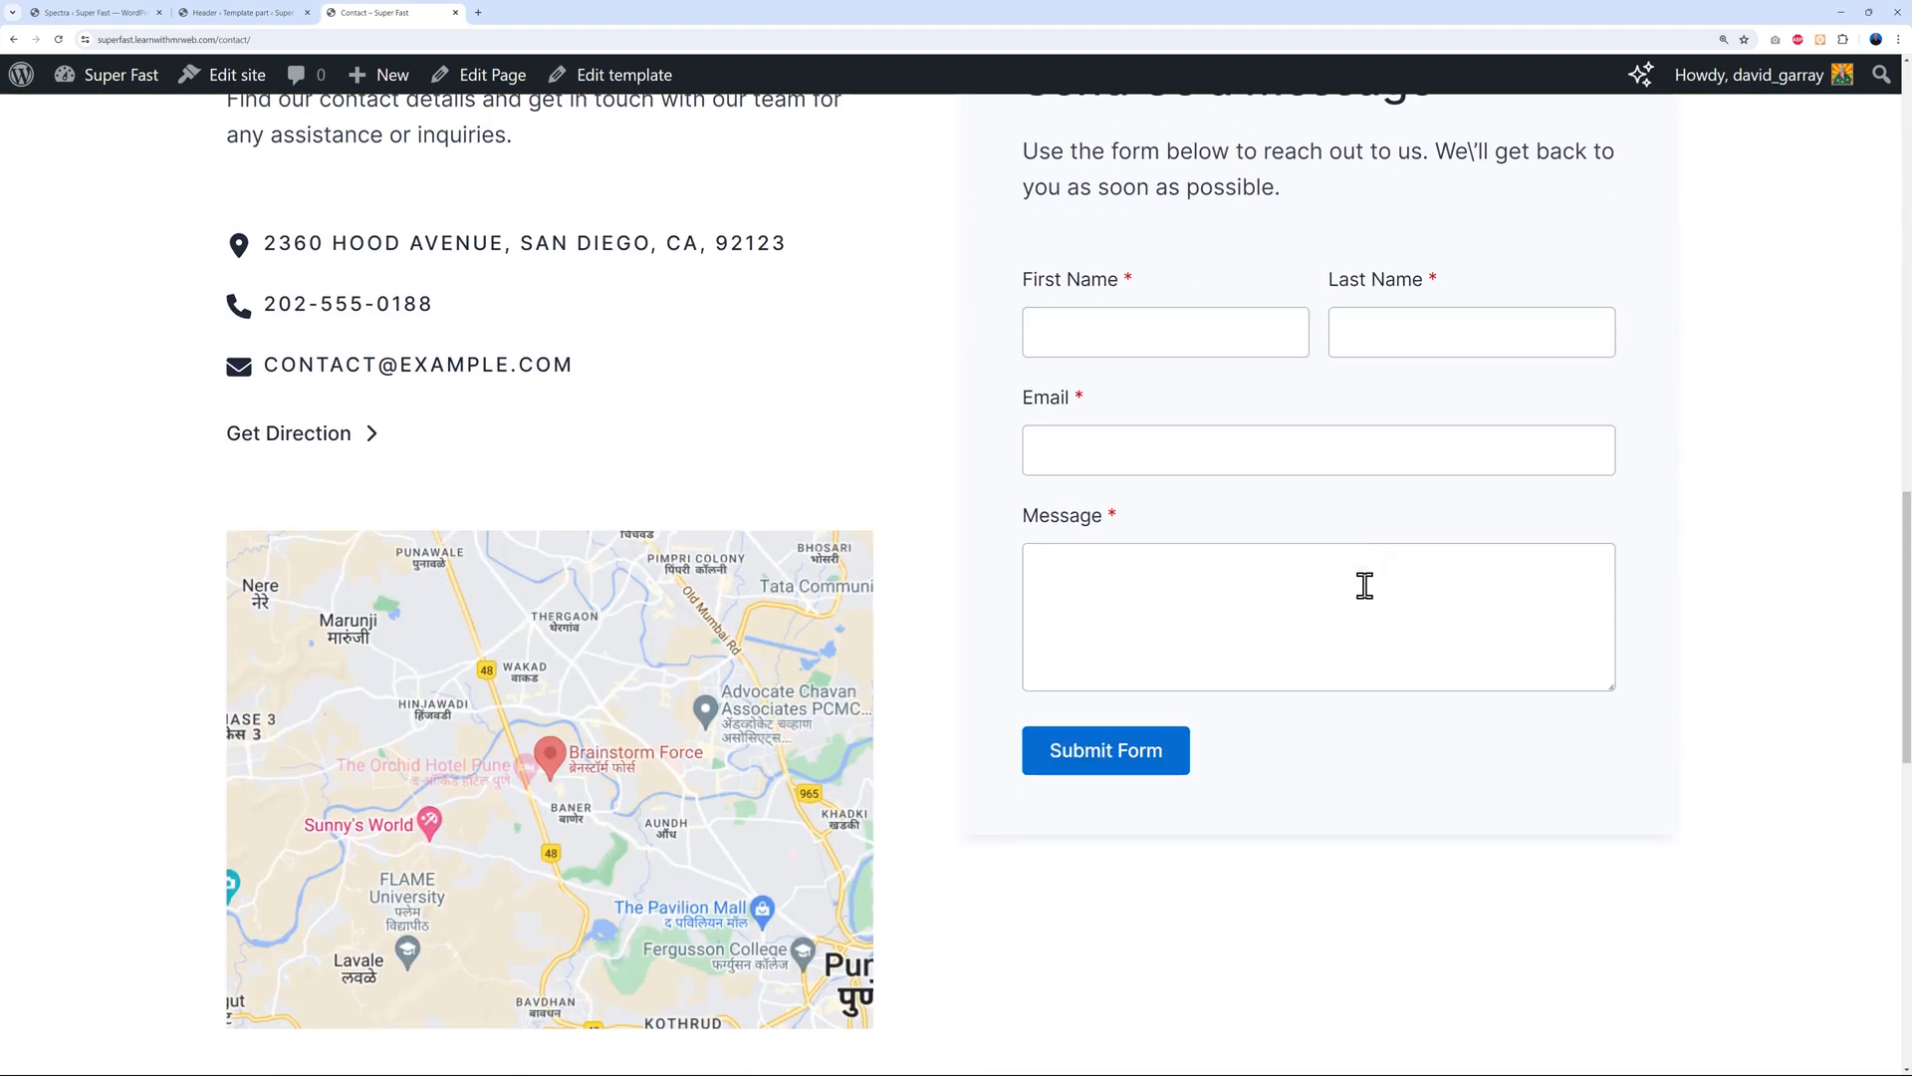
scroll(1365, 593, "up", 10)
left_click(812, 168)
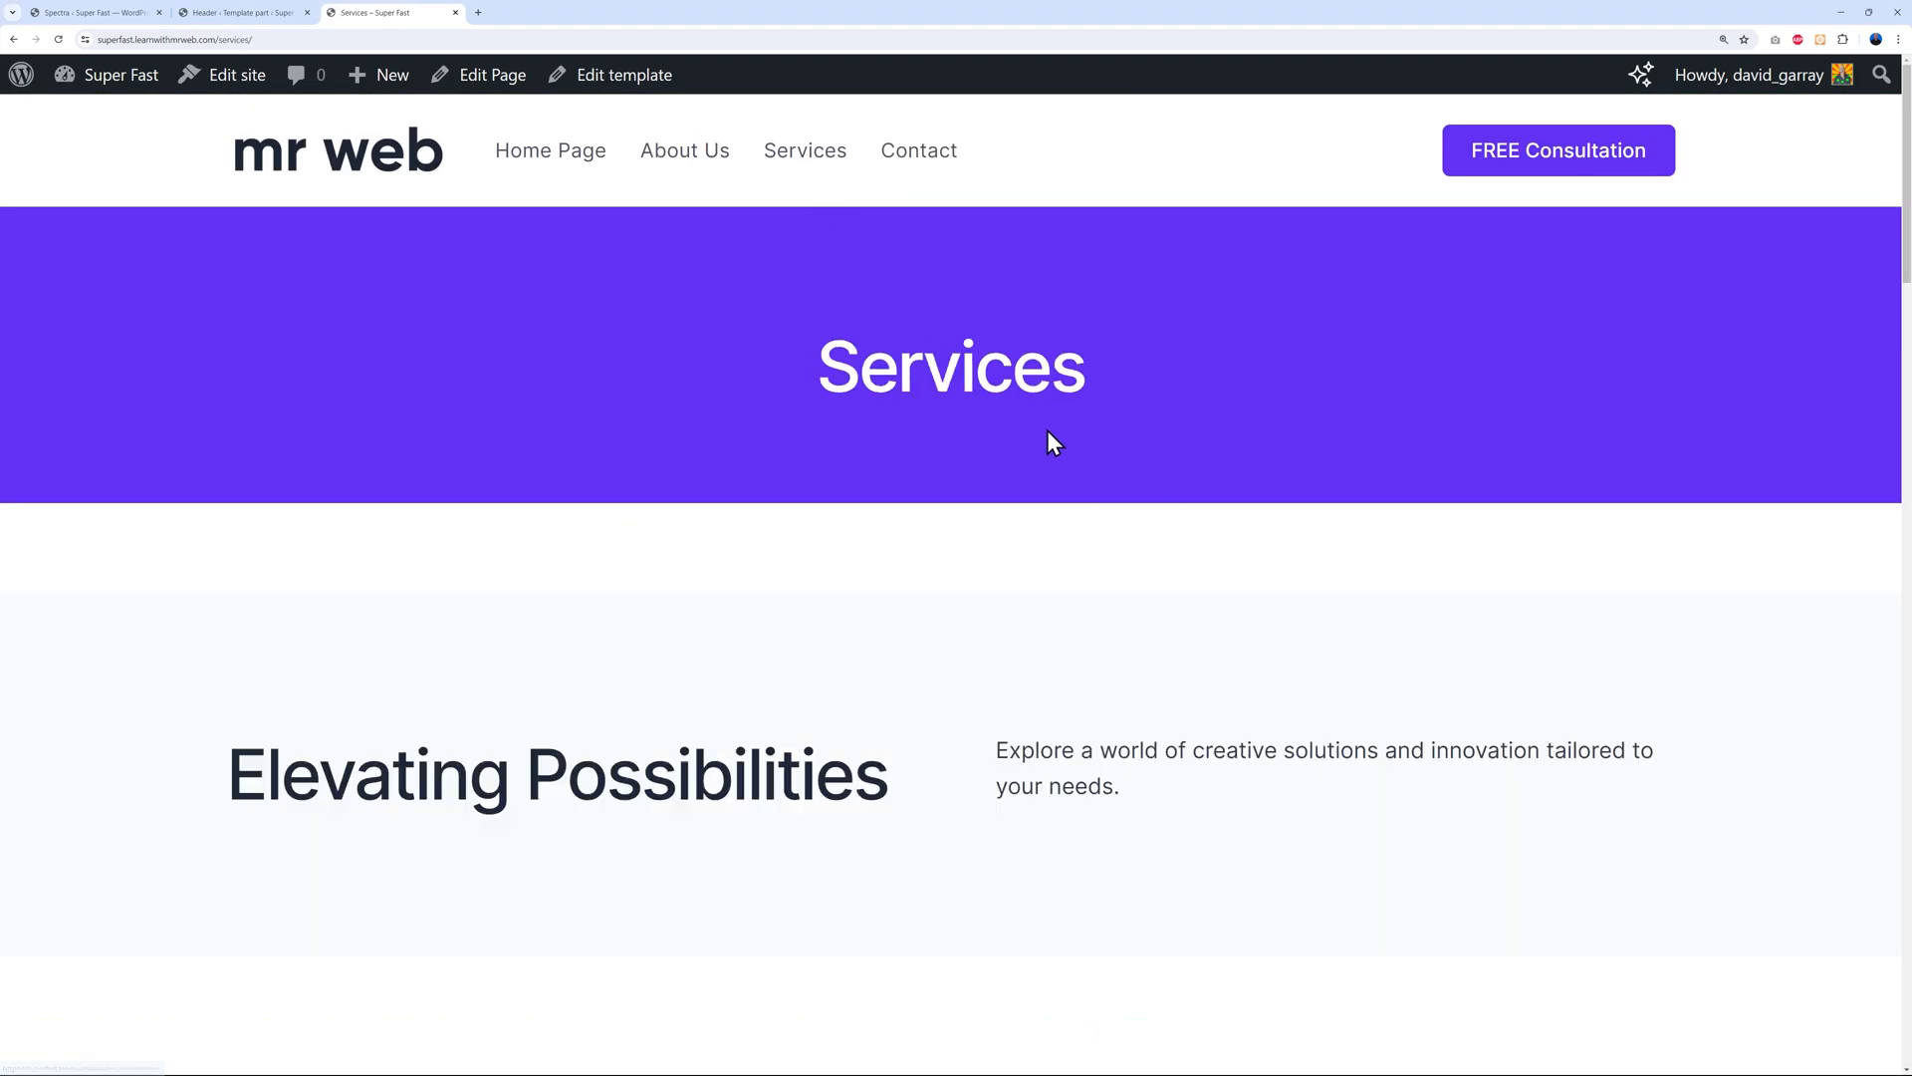
scroll(1048, 438, "down", 10)
scroll(1076, 468, "up", 10)
left_click(709, 168)
left_click(578, 177)
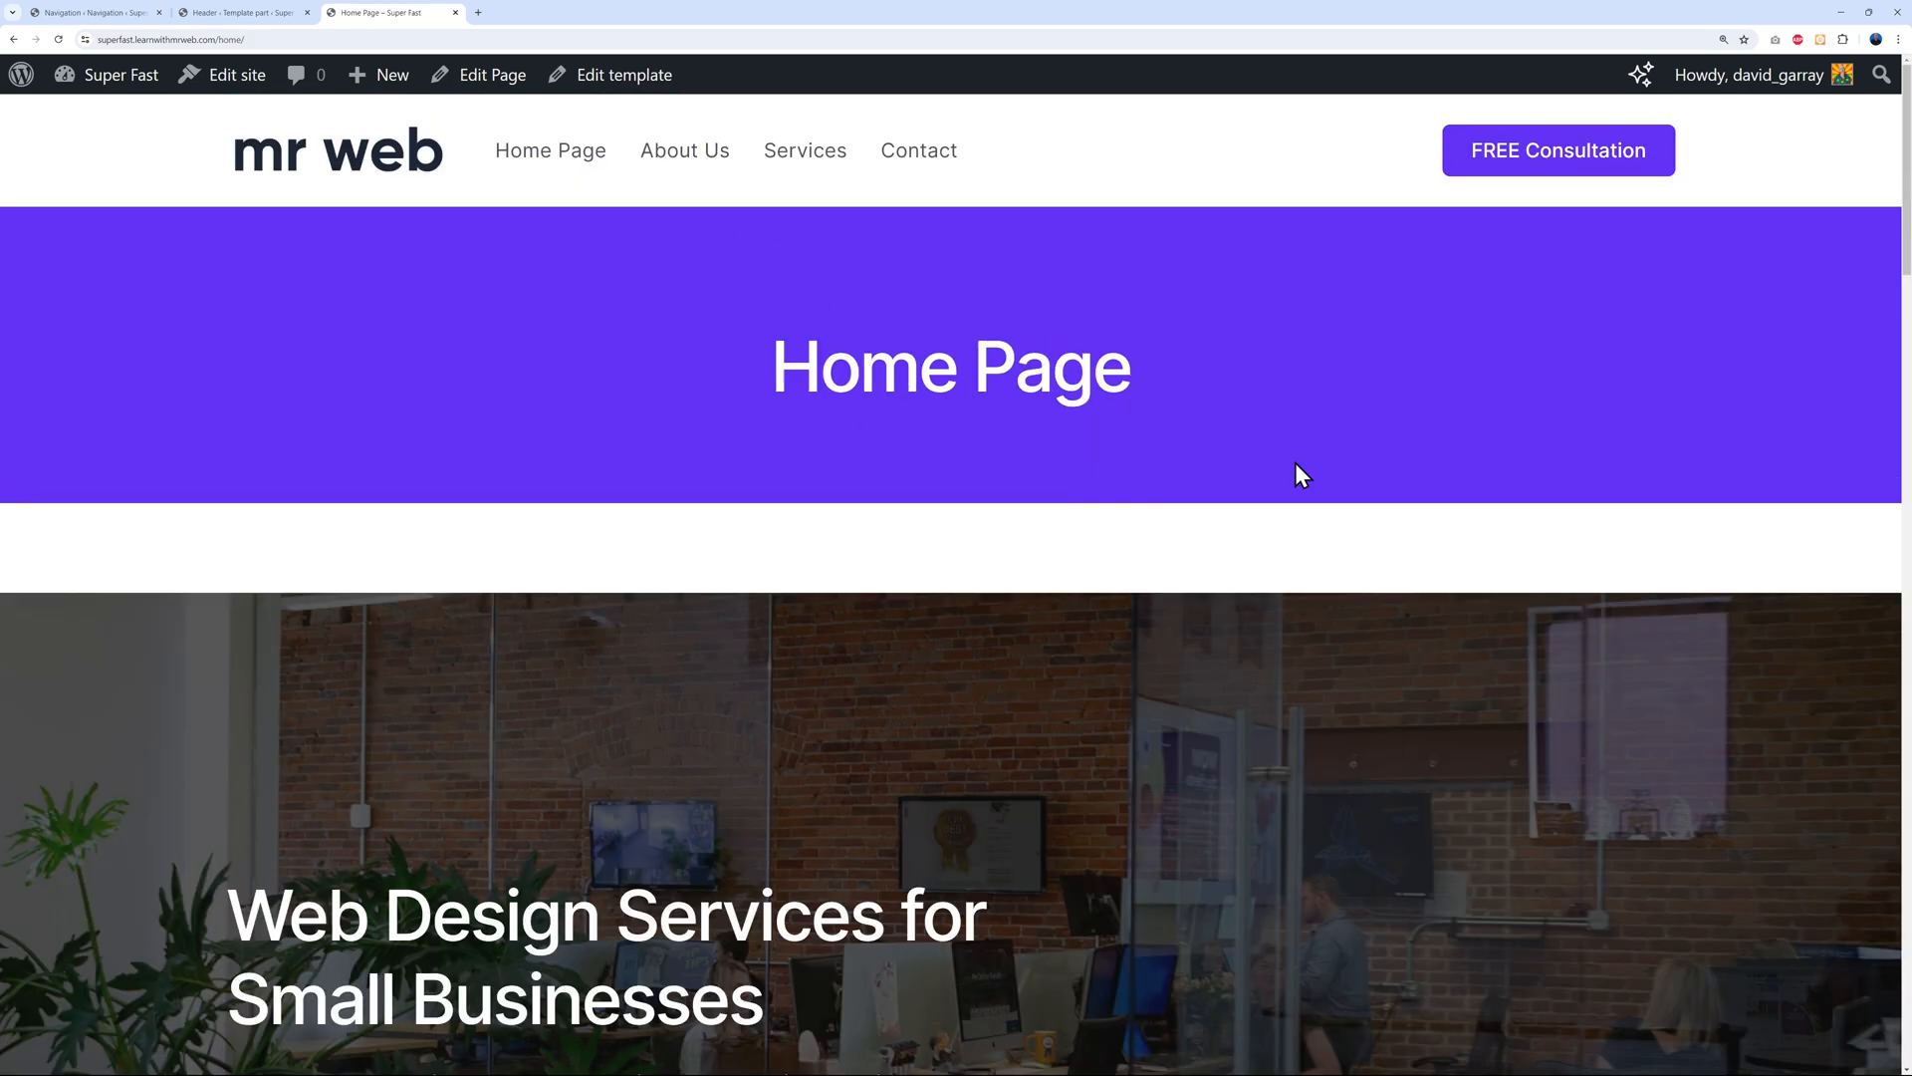
left_click(684, 159)
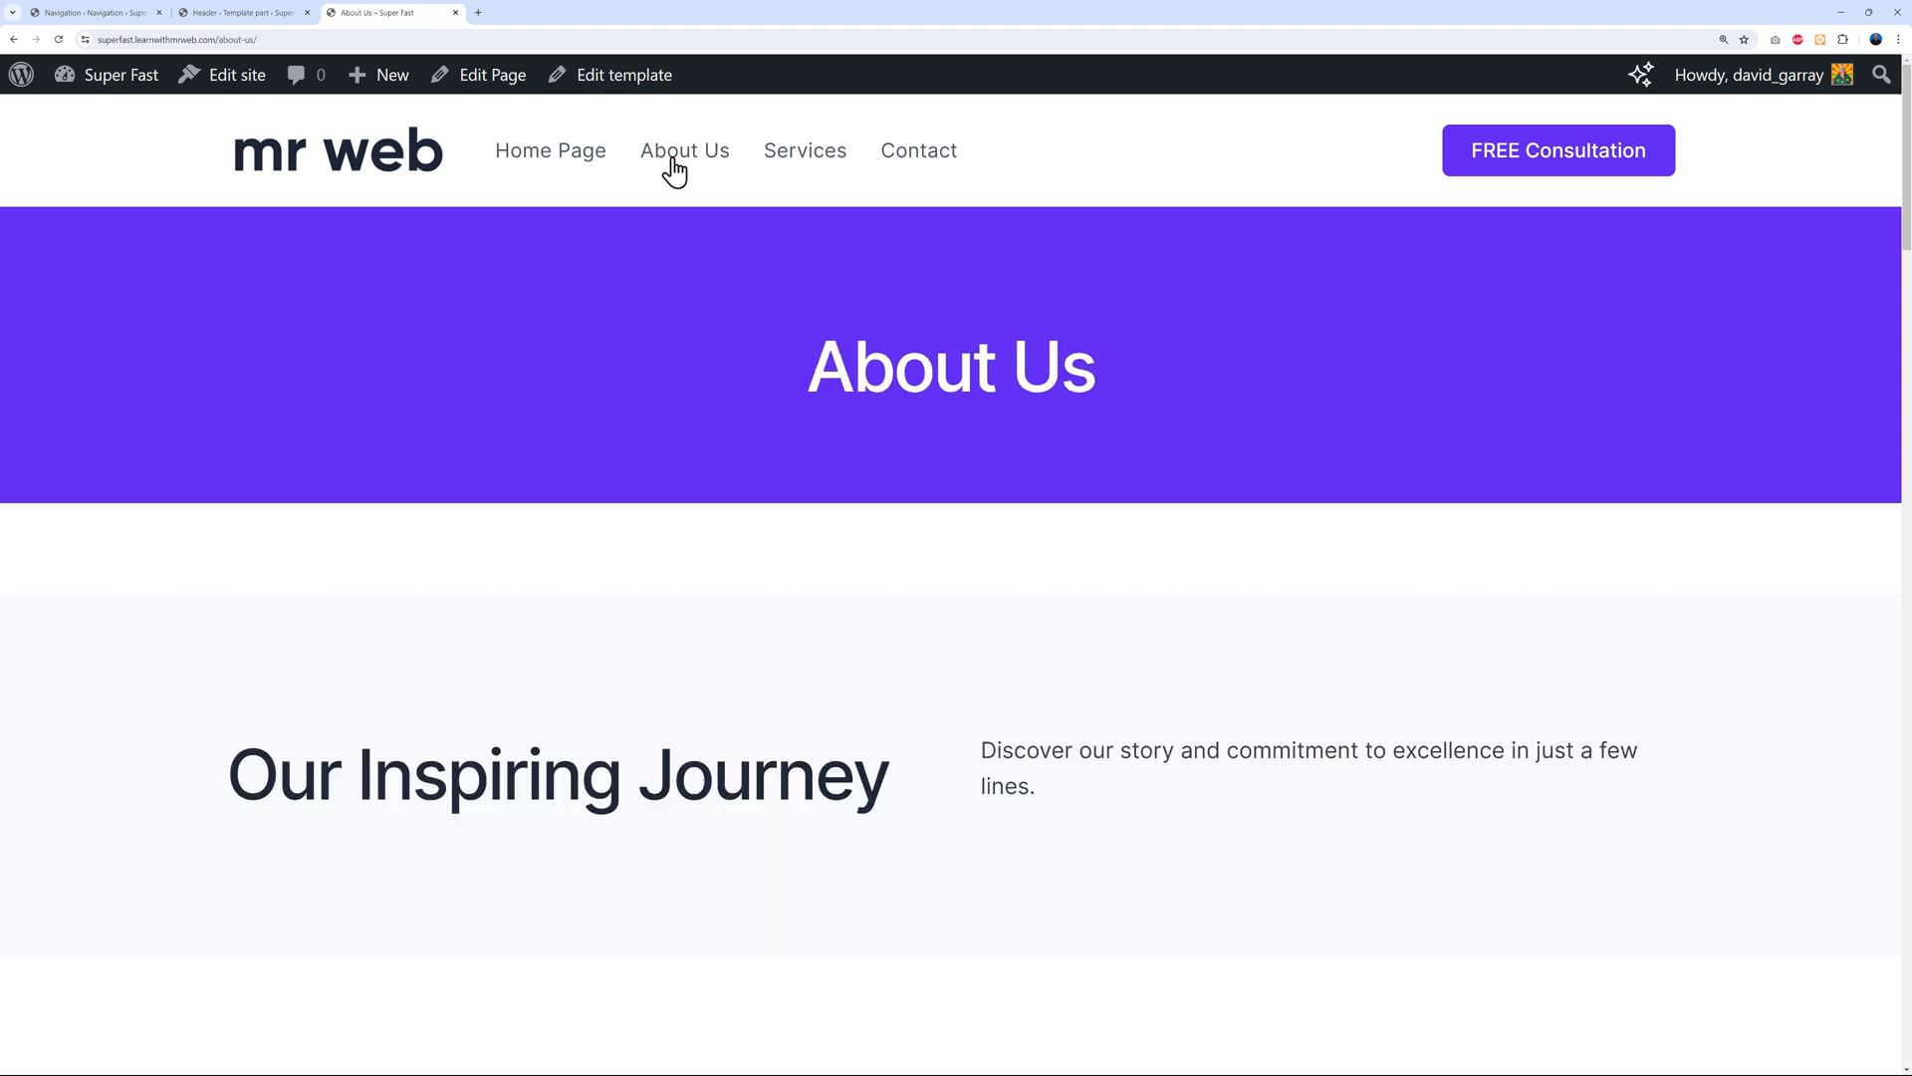
left_click(786, 150)
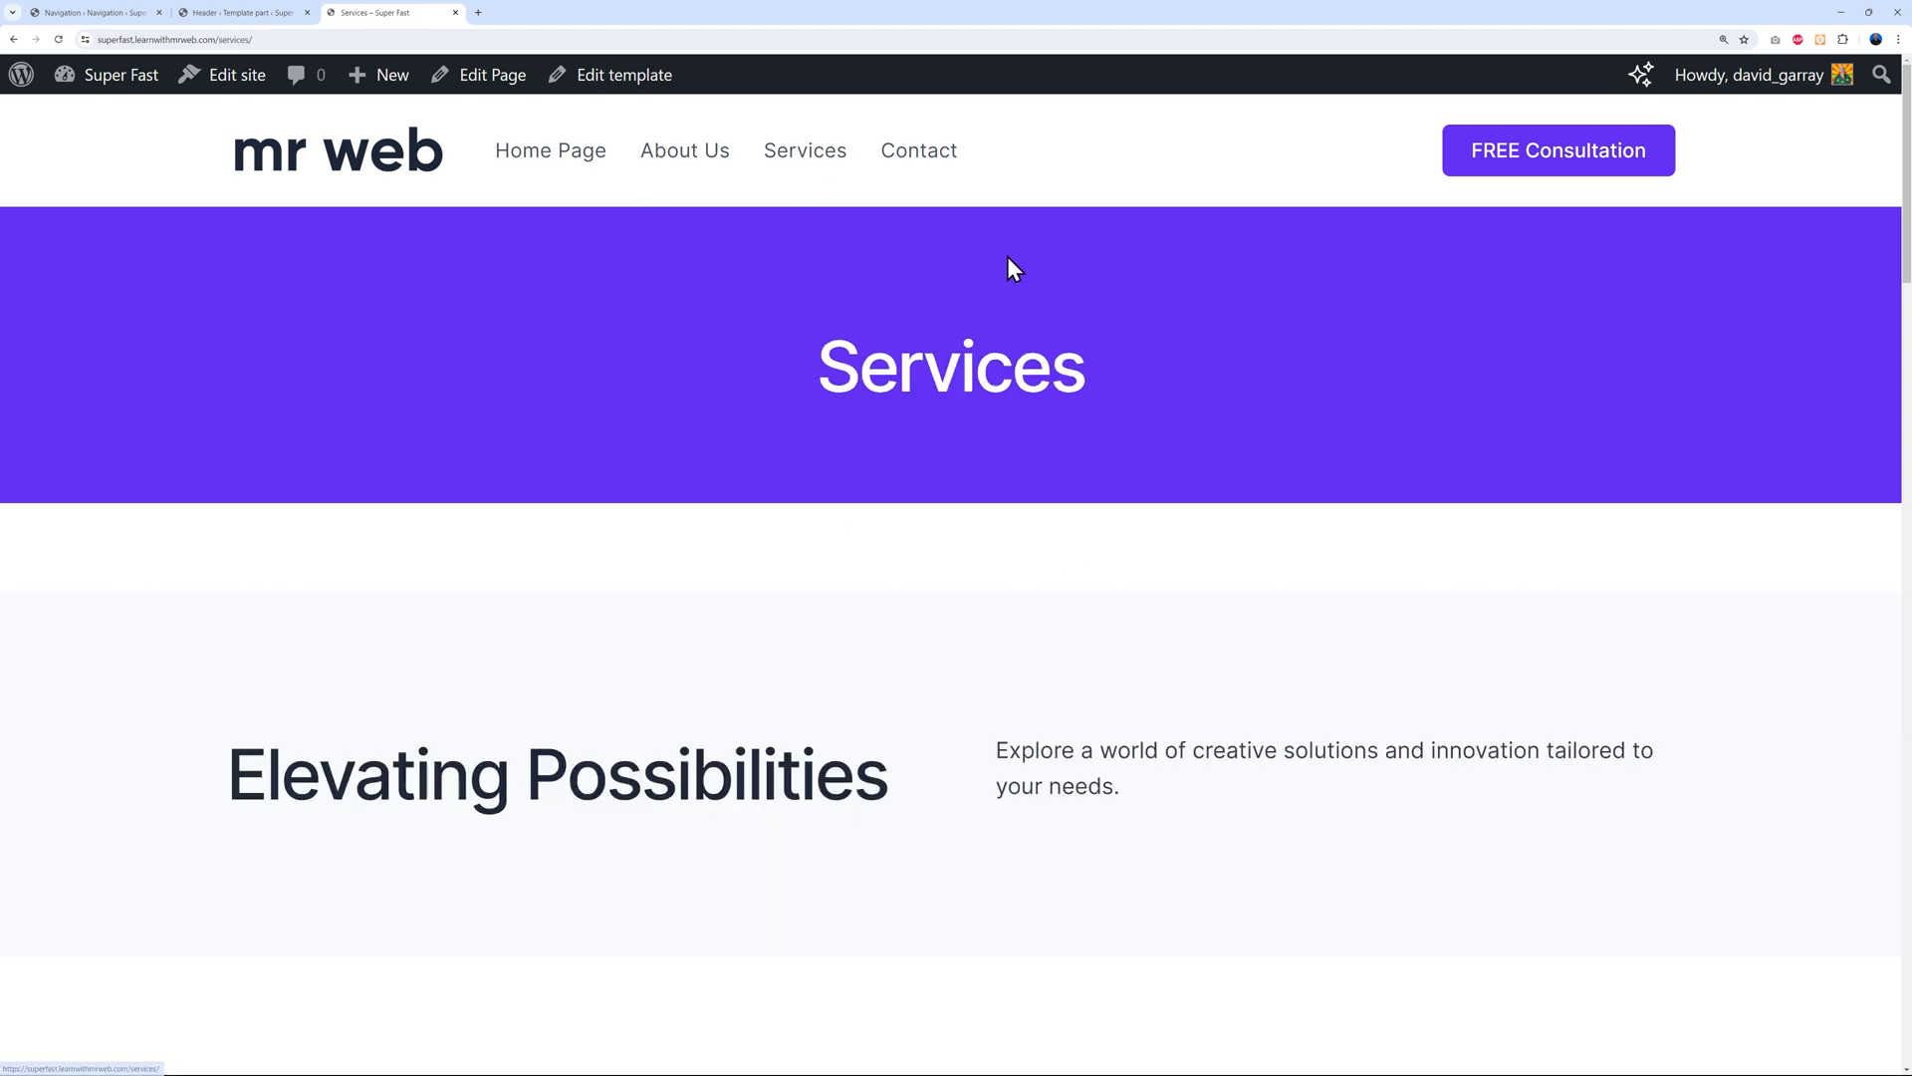
left_click(510, 165)
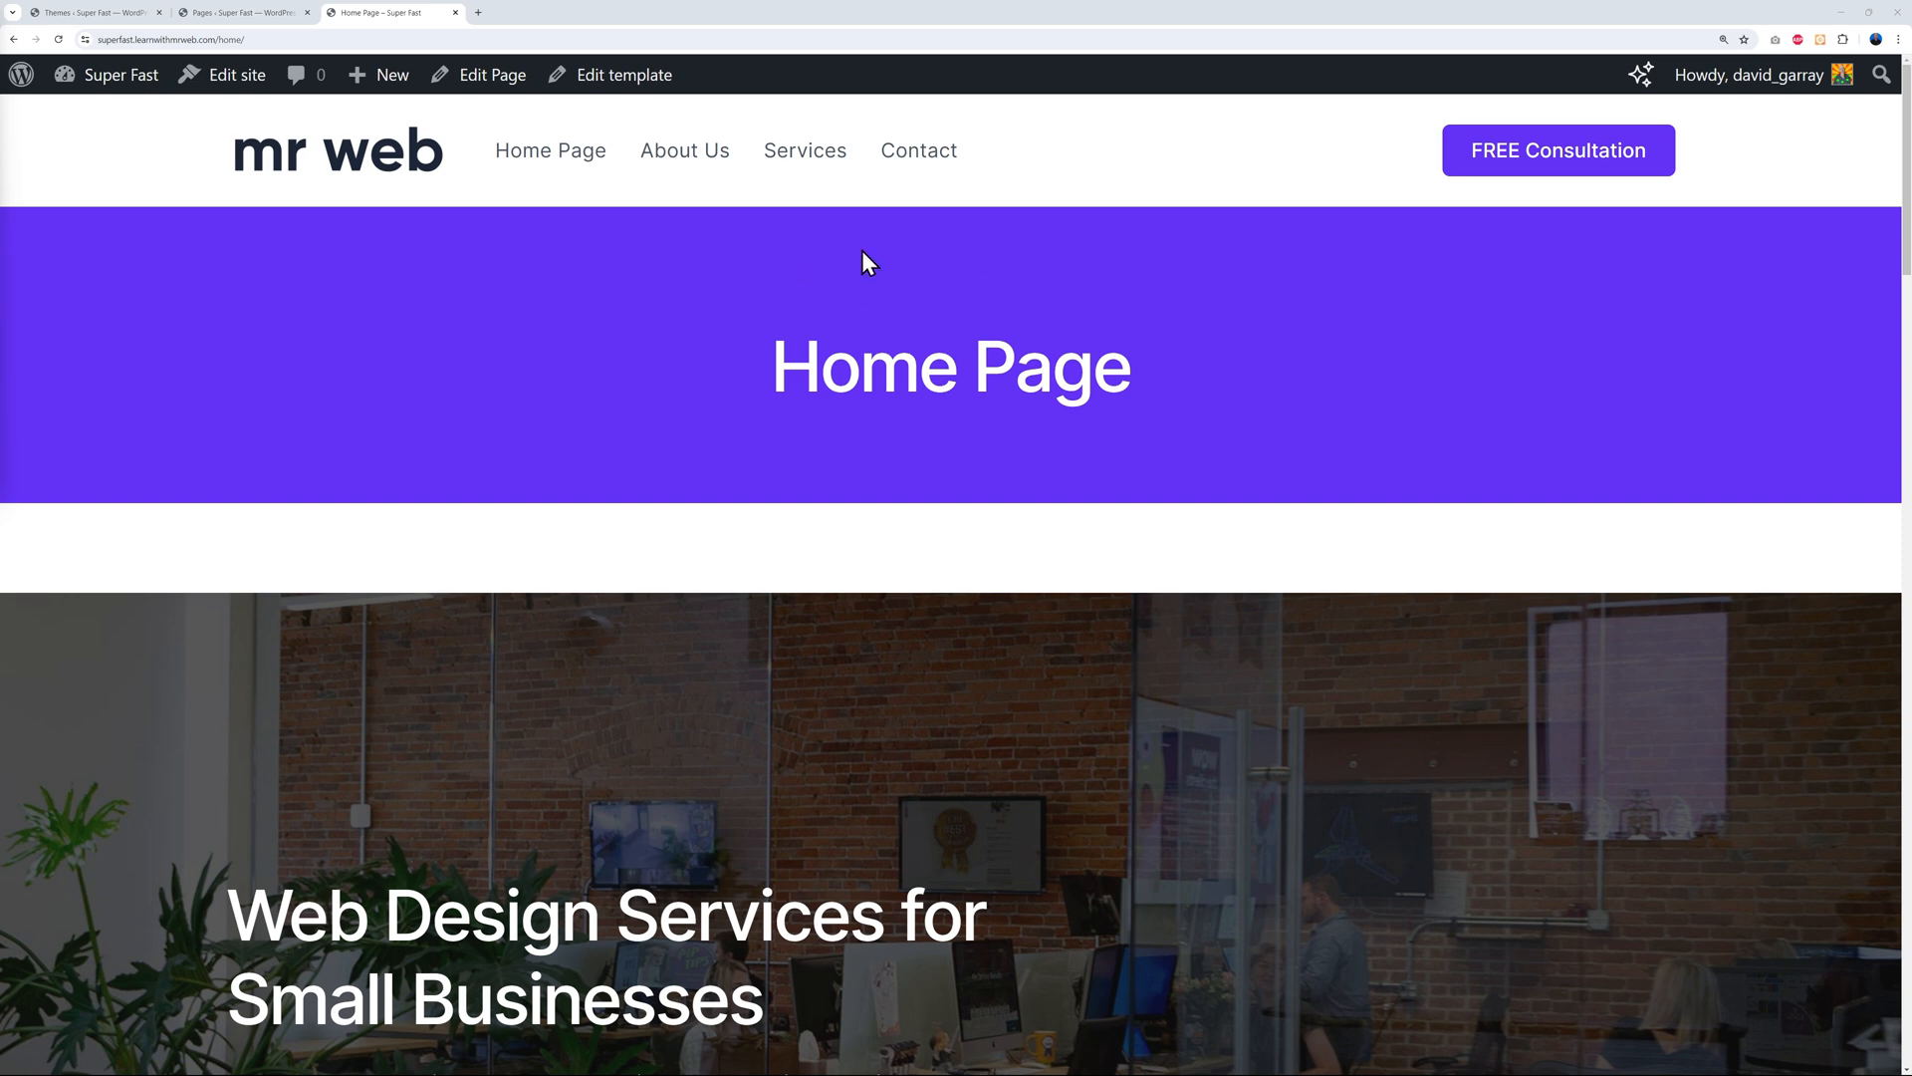
Open Home Page in the block editor and edit its Pages template from the sidebar
left_click(257, 14)
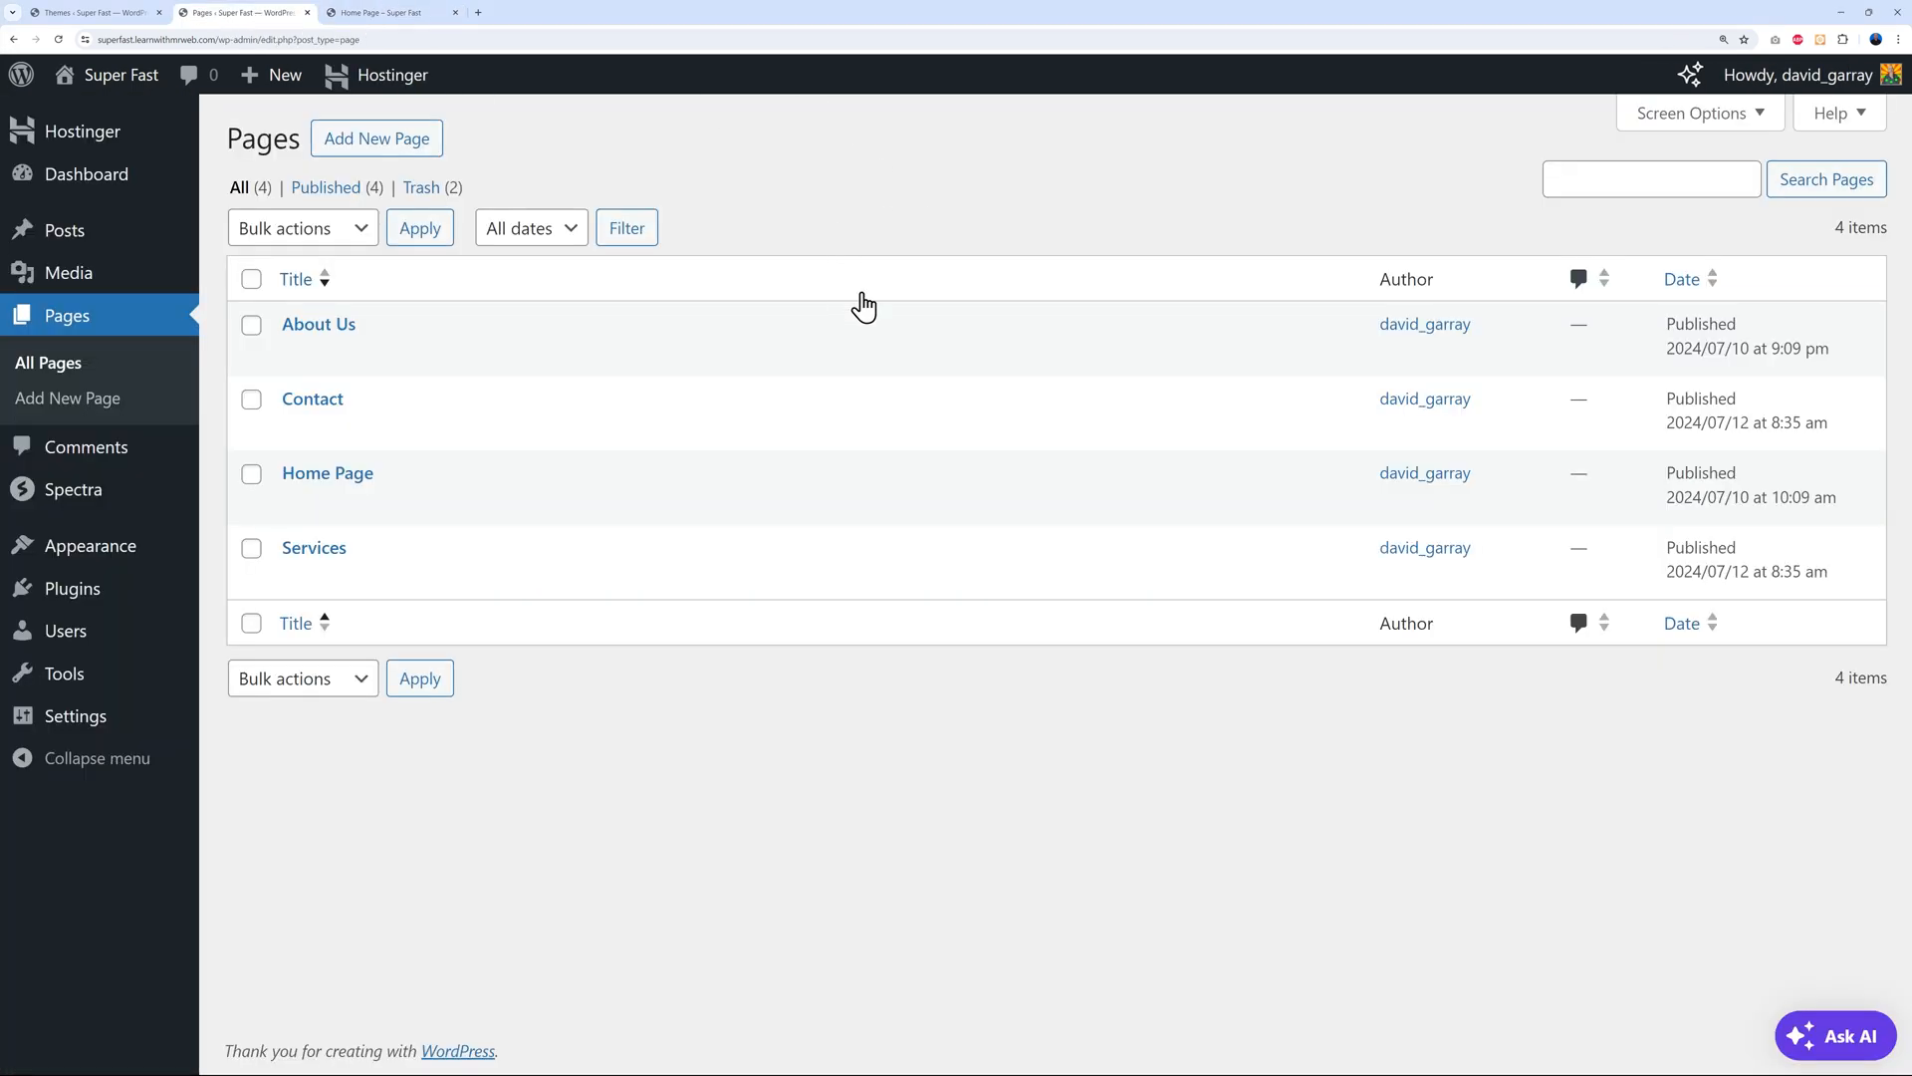
left_click(354, 478)
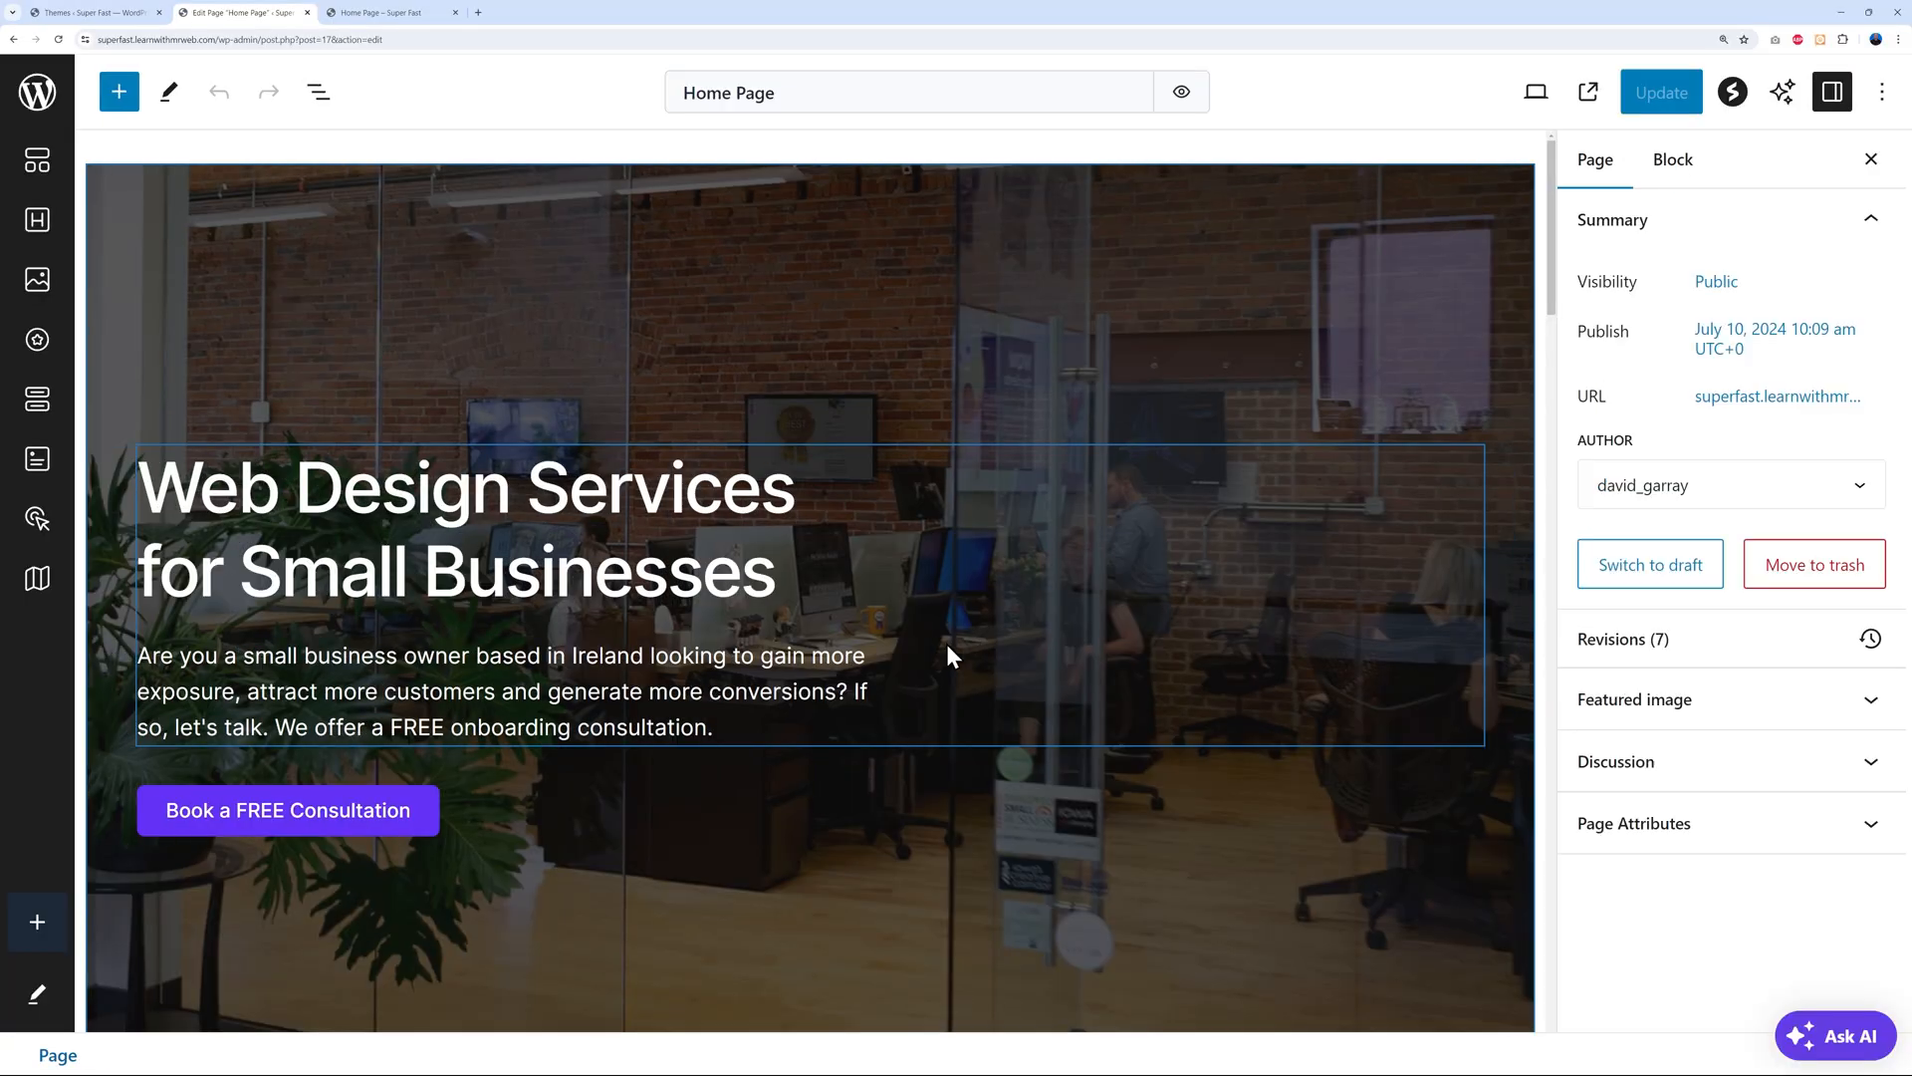
double_click(1611, 395)
left_click(1714, 408)
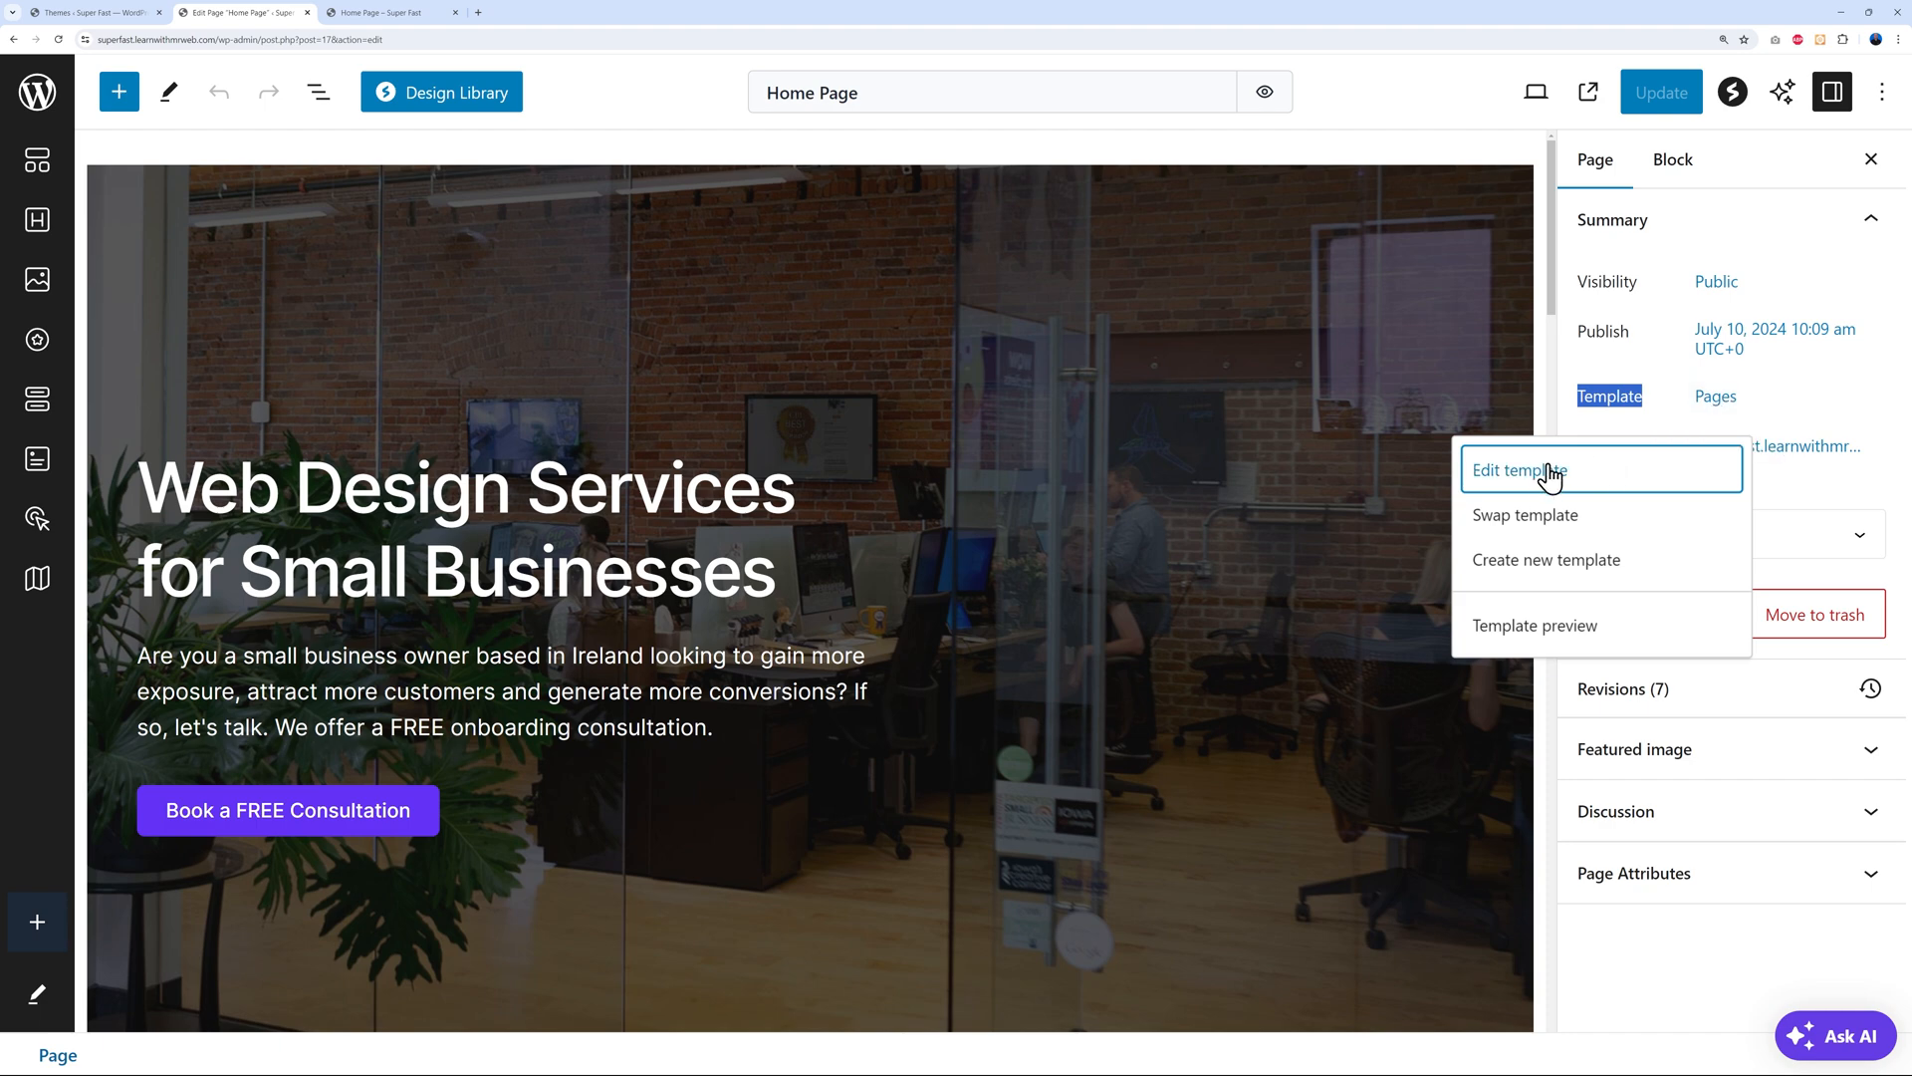
left_click(1571, 518)
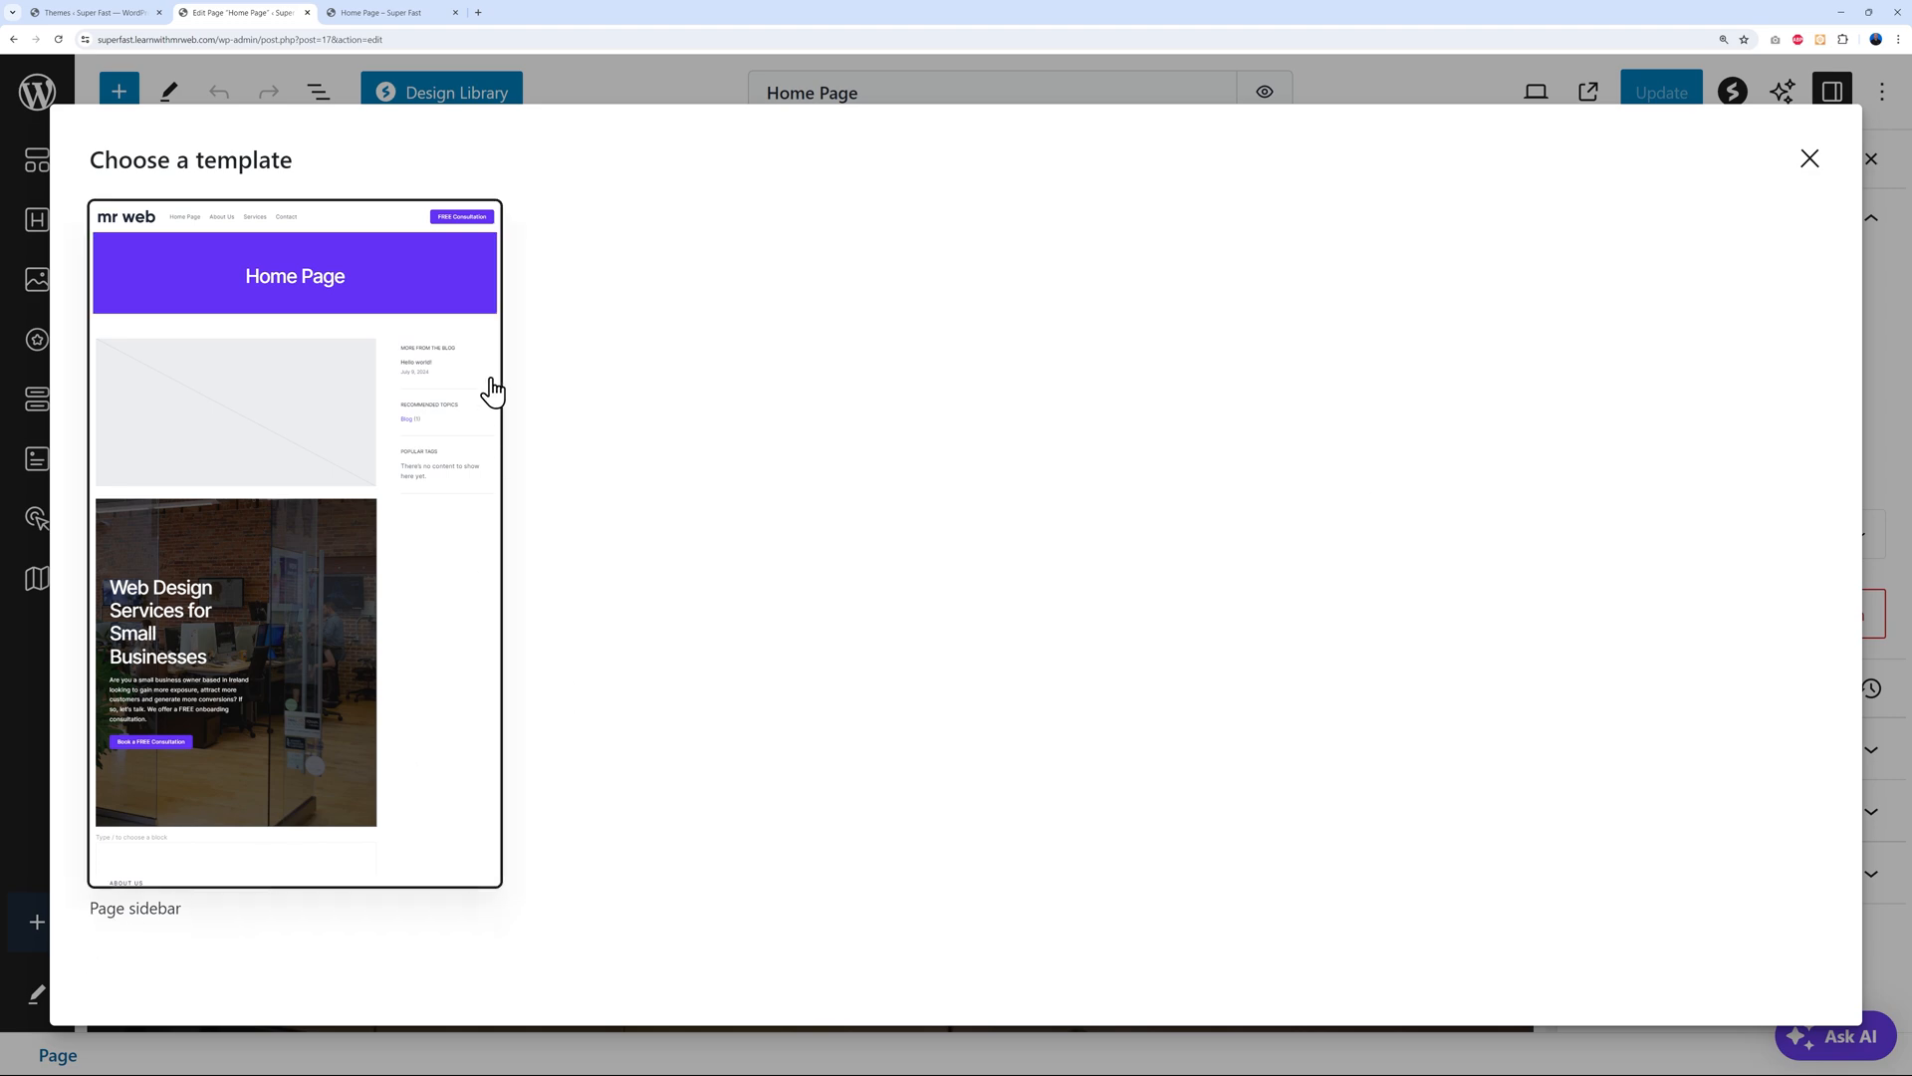
left_click(1811, 162)
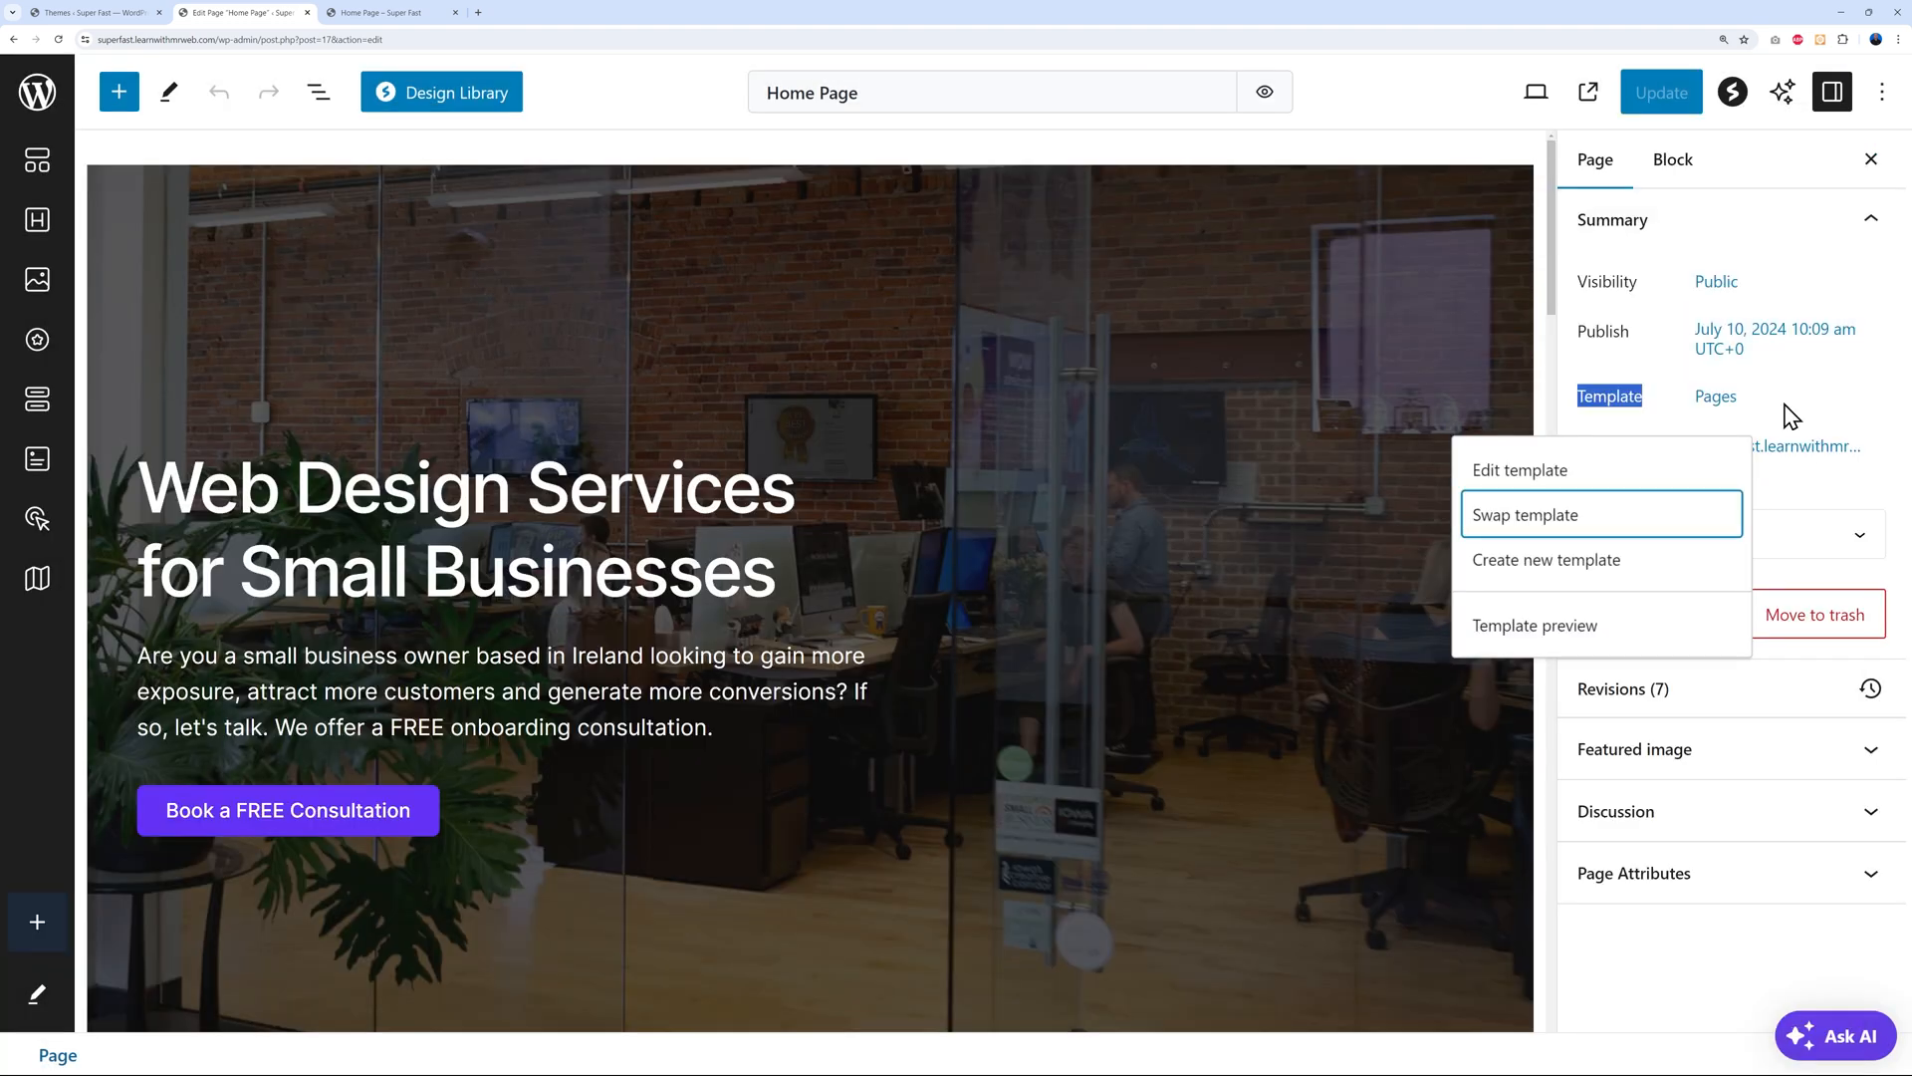
left_click(1539, 482)
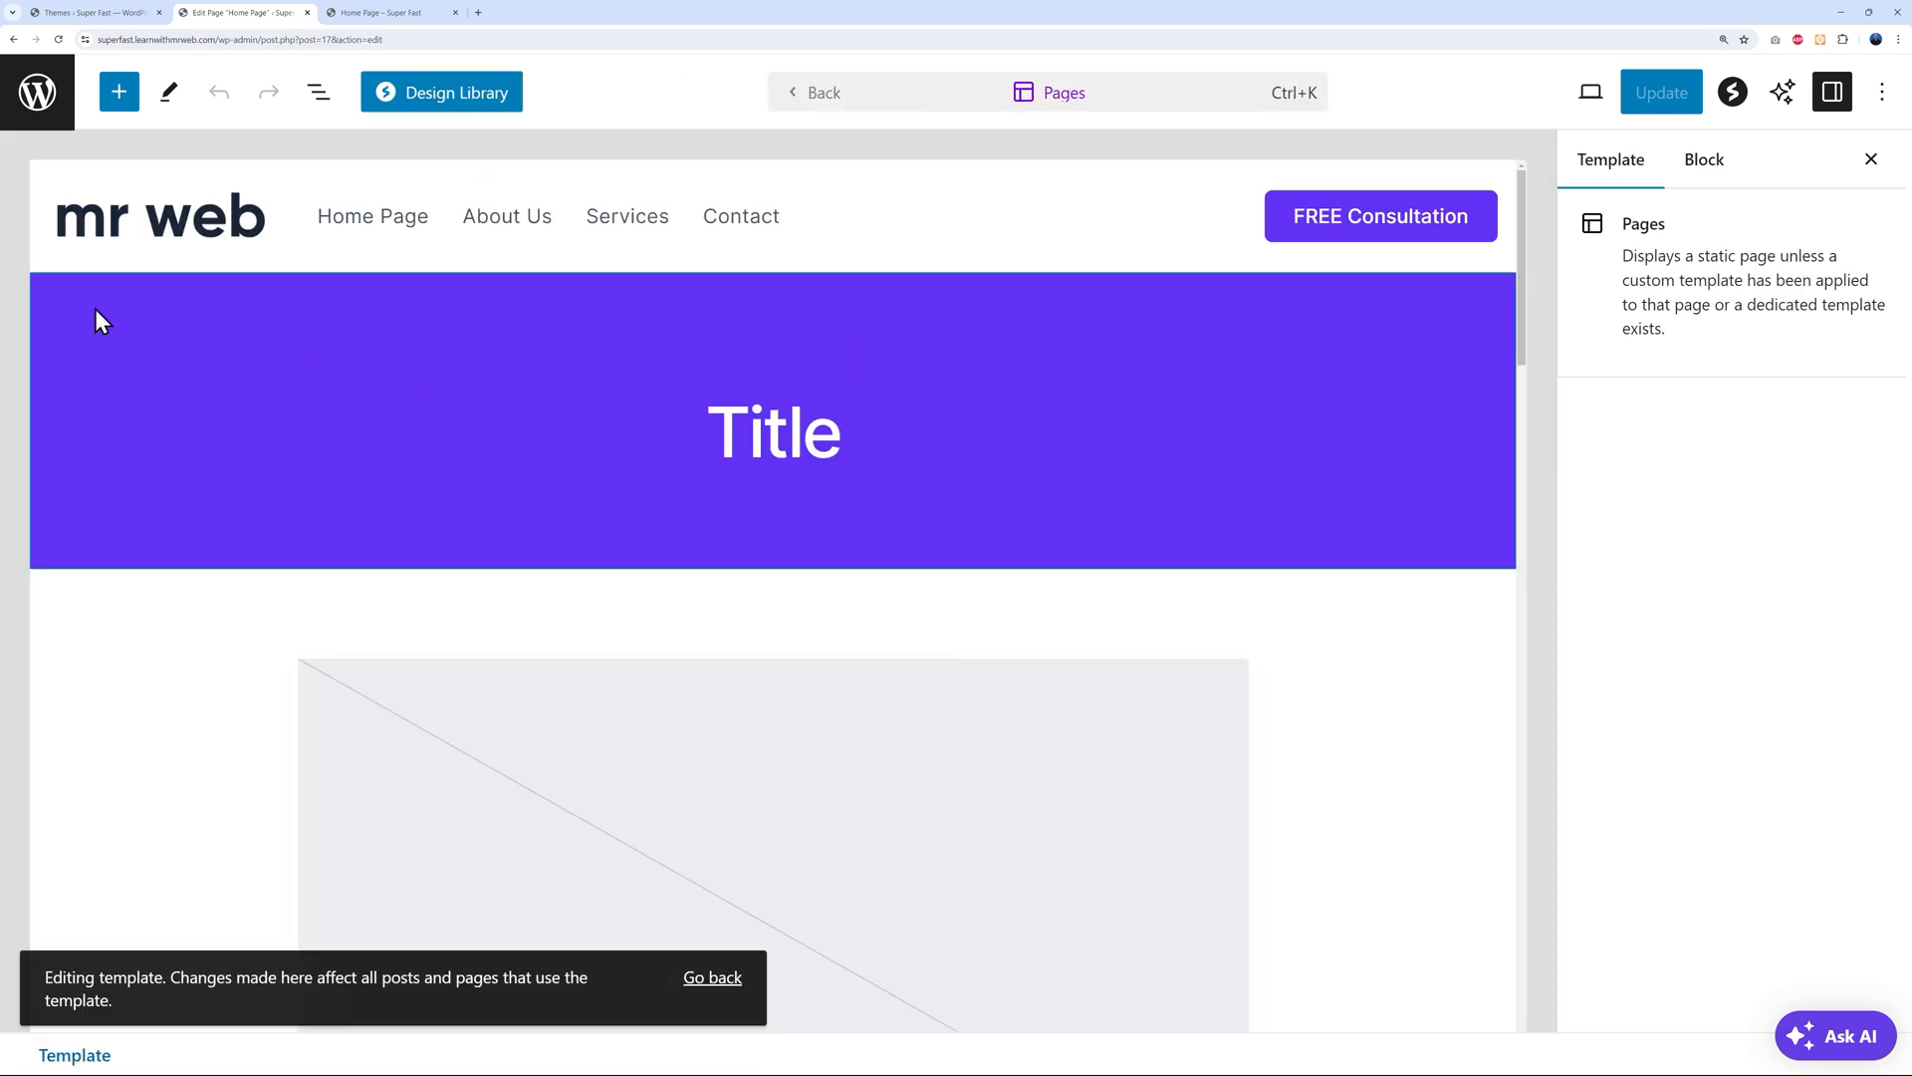
Delete the purple Title banner group from the Pages template and save it
left_click(101, 320)
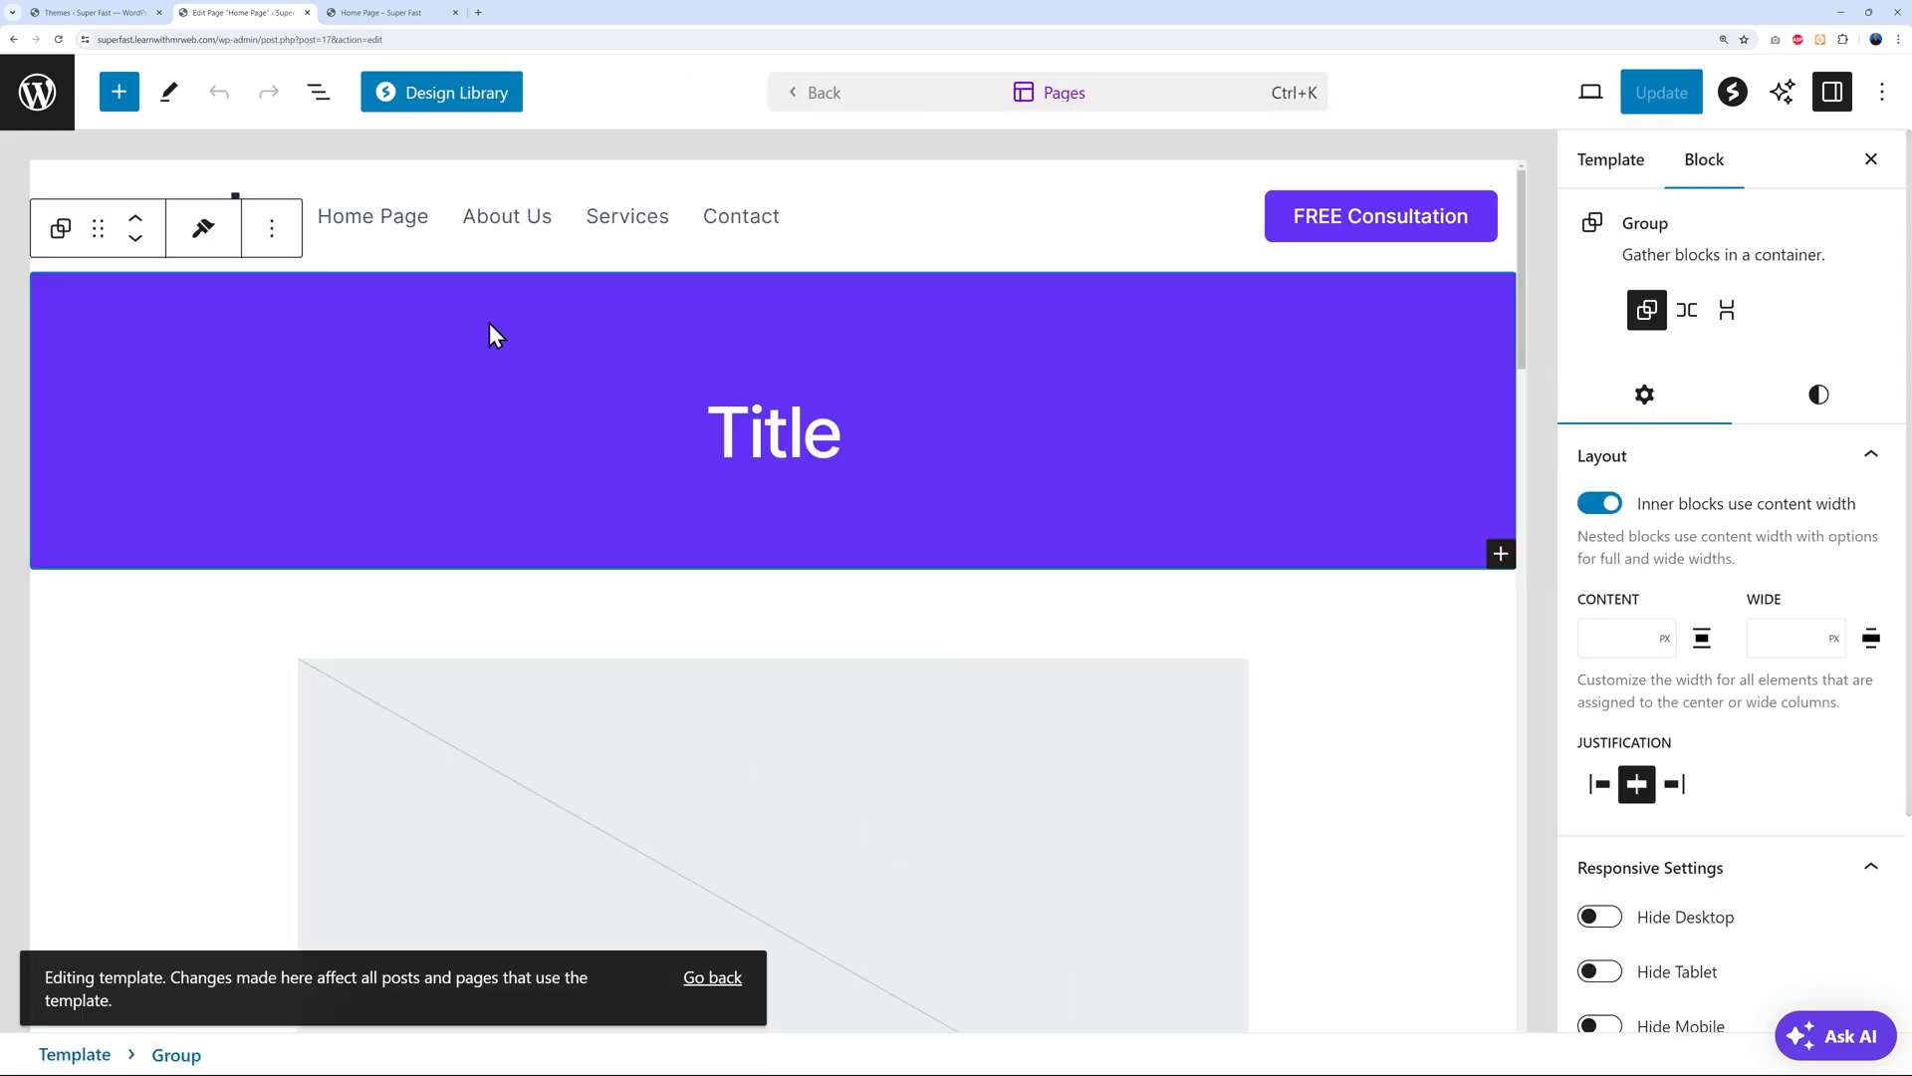
left_click(271, 228)
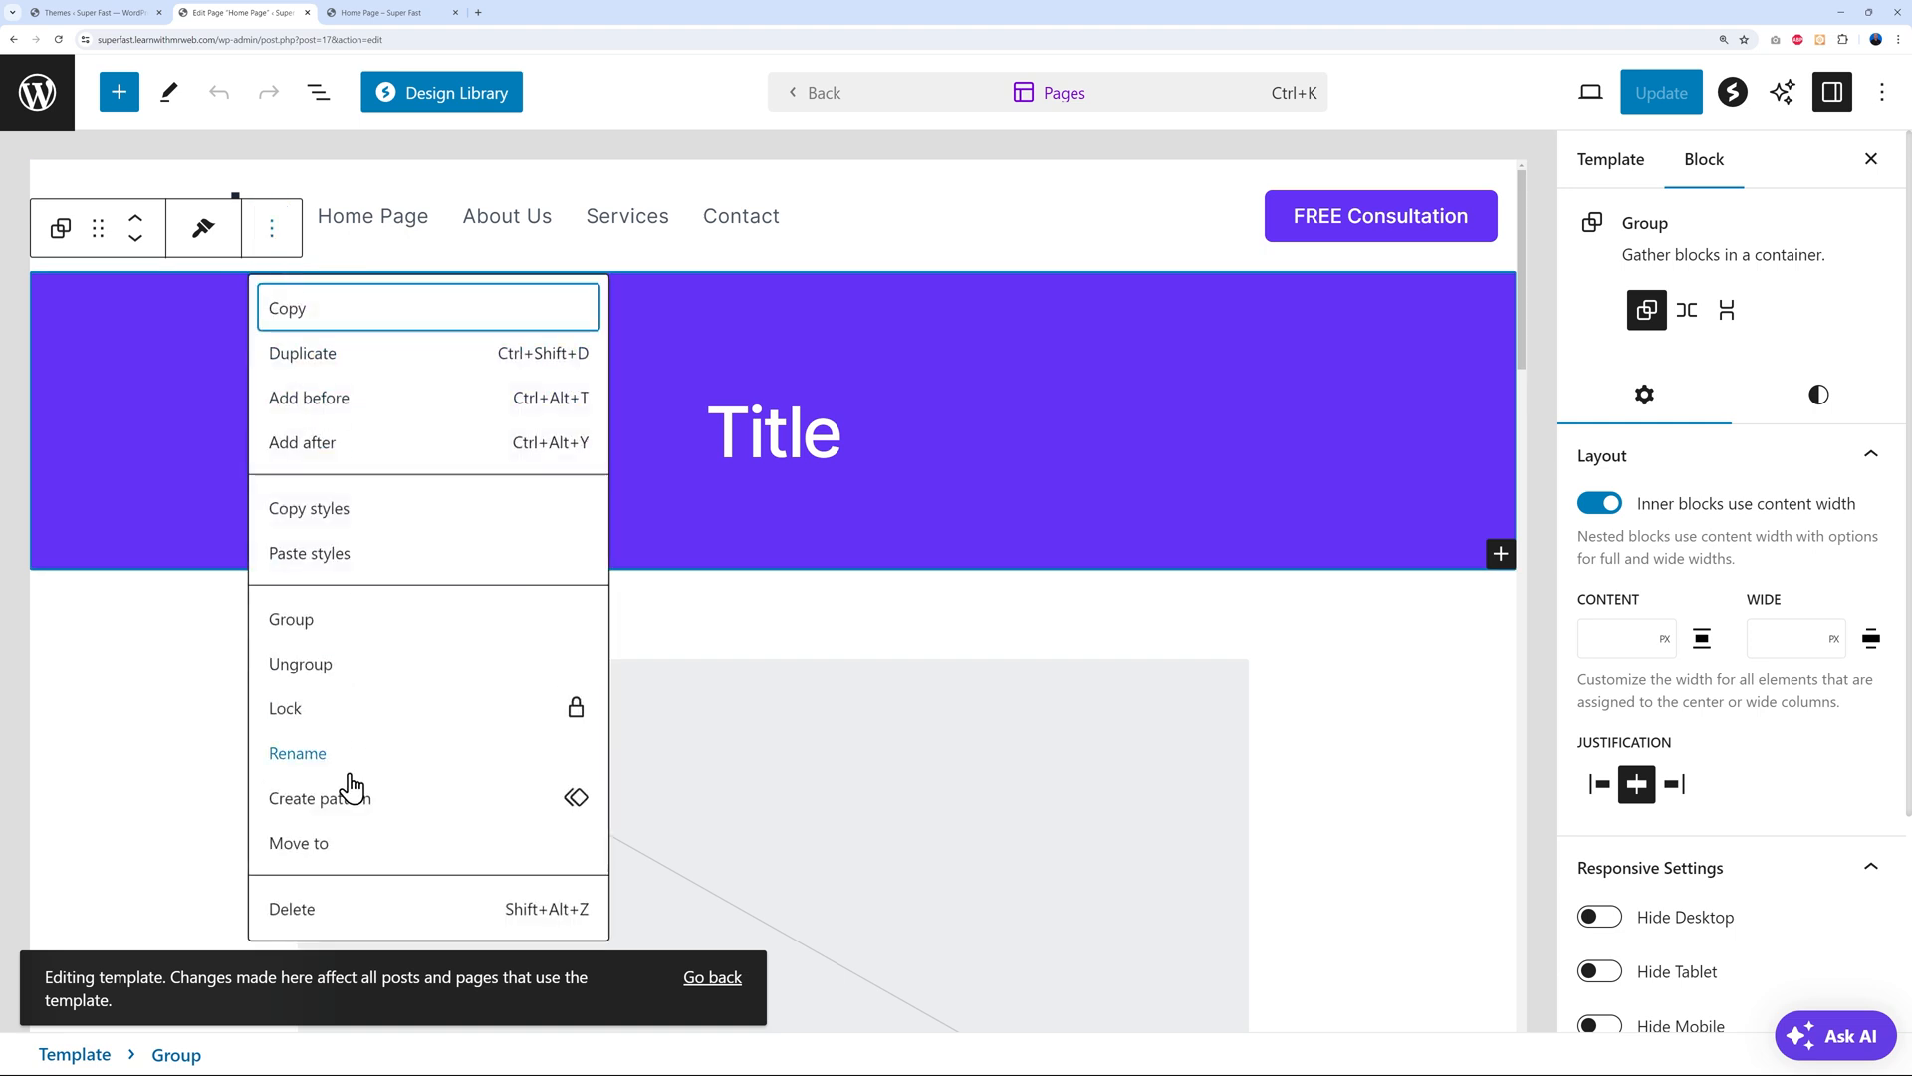
left_click(301, 908)
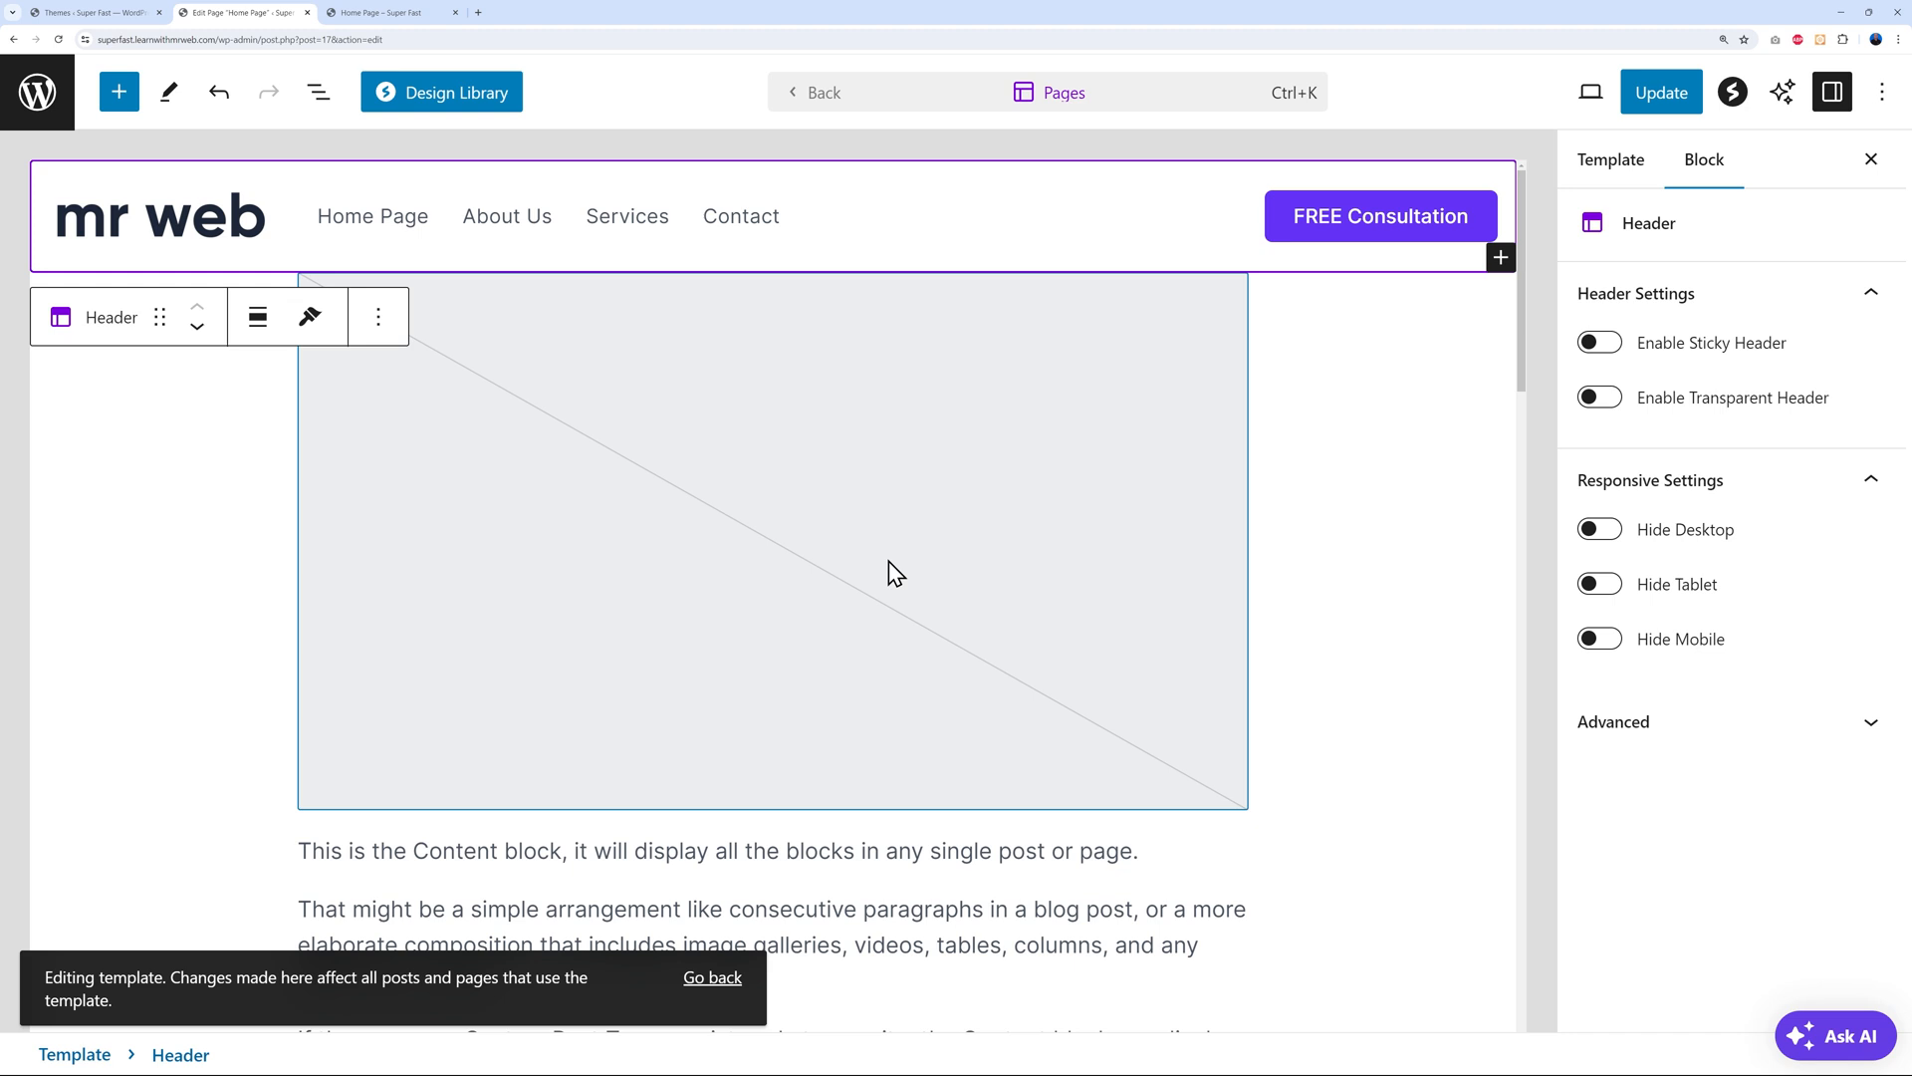
left_click(1661, 91)
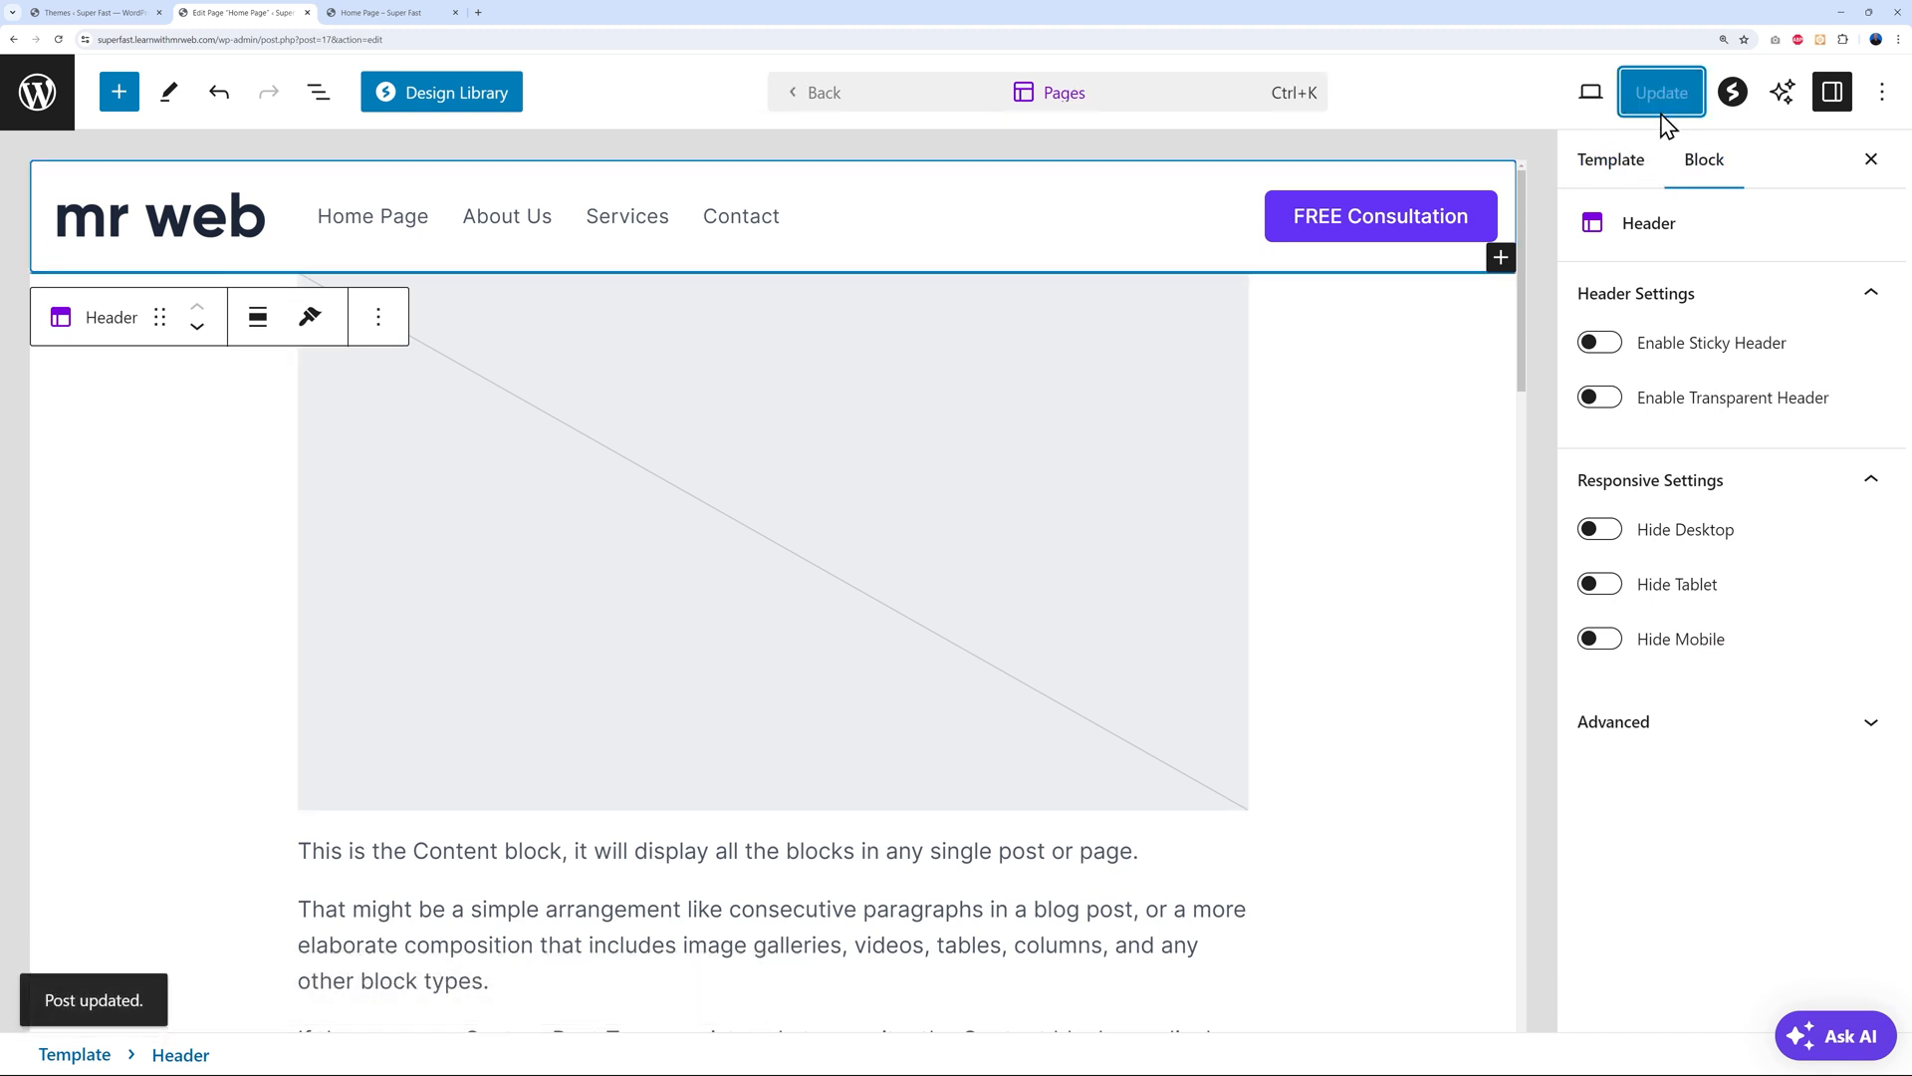
Reopen Home Page from the pages list and view the live home page
left_click(55, 111)
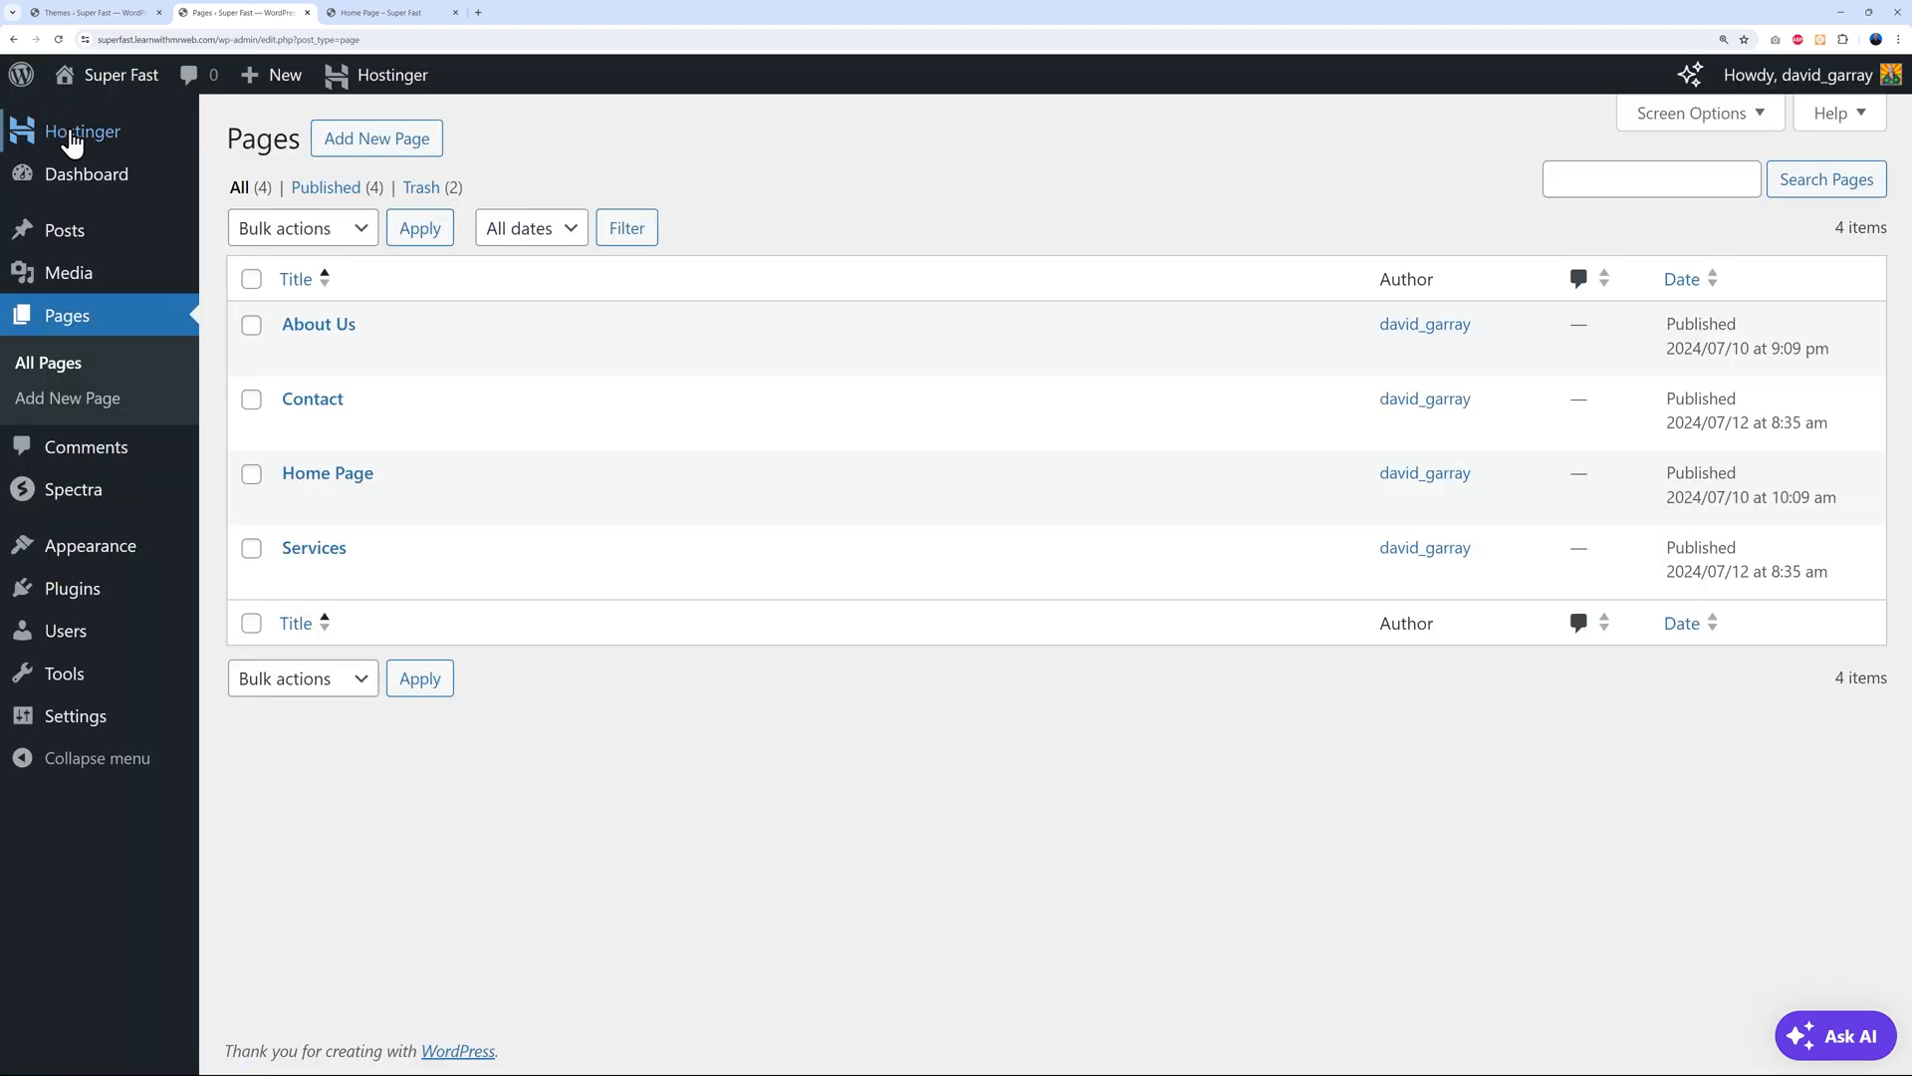
left_click(349, 481)
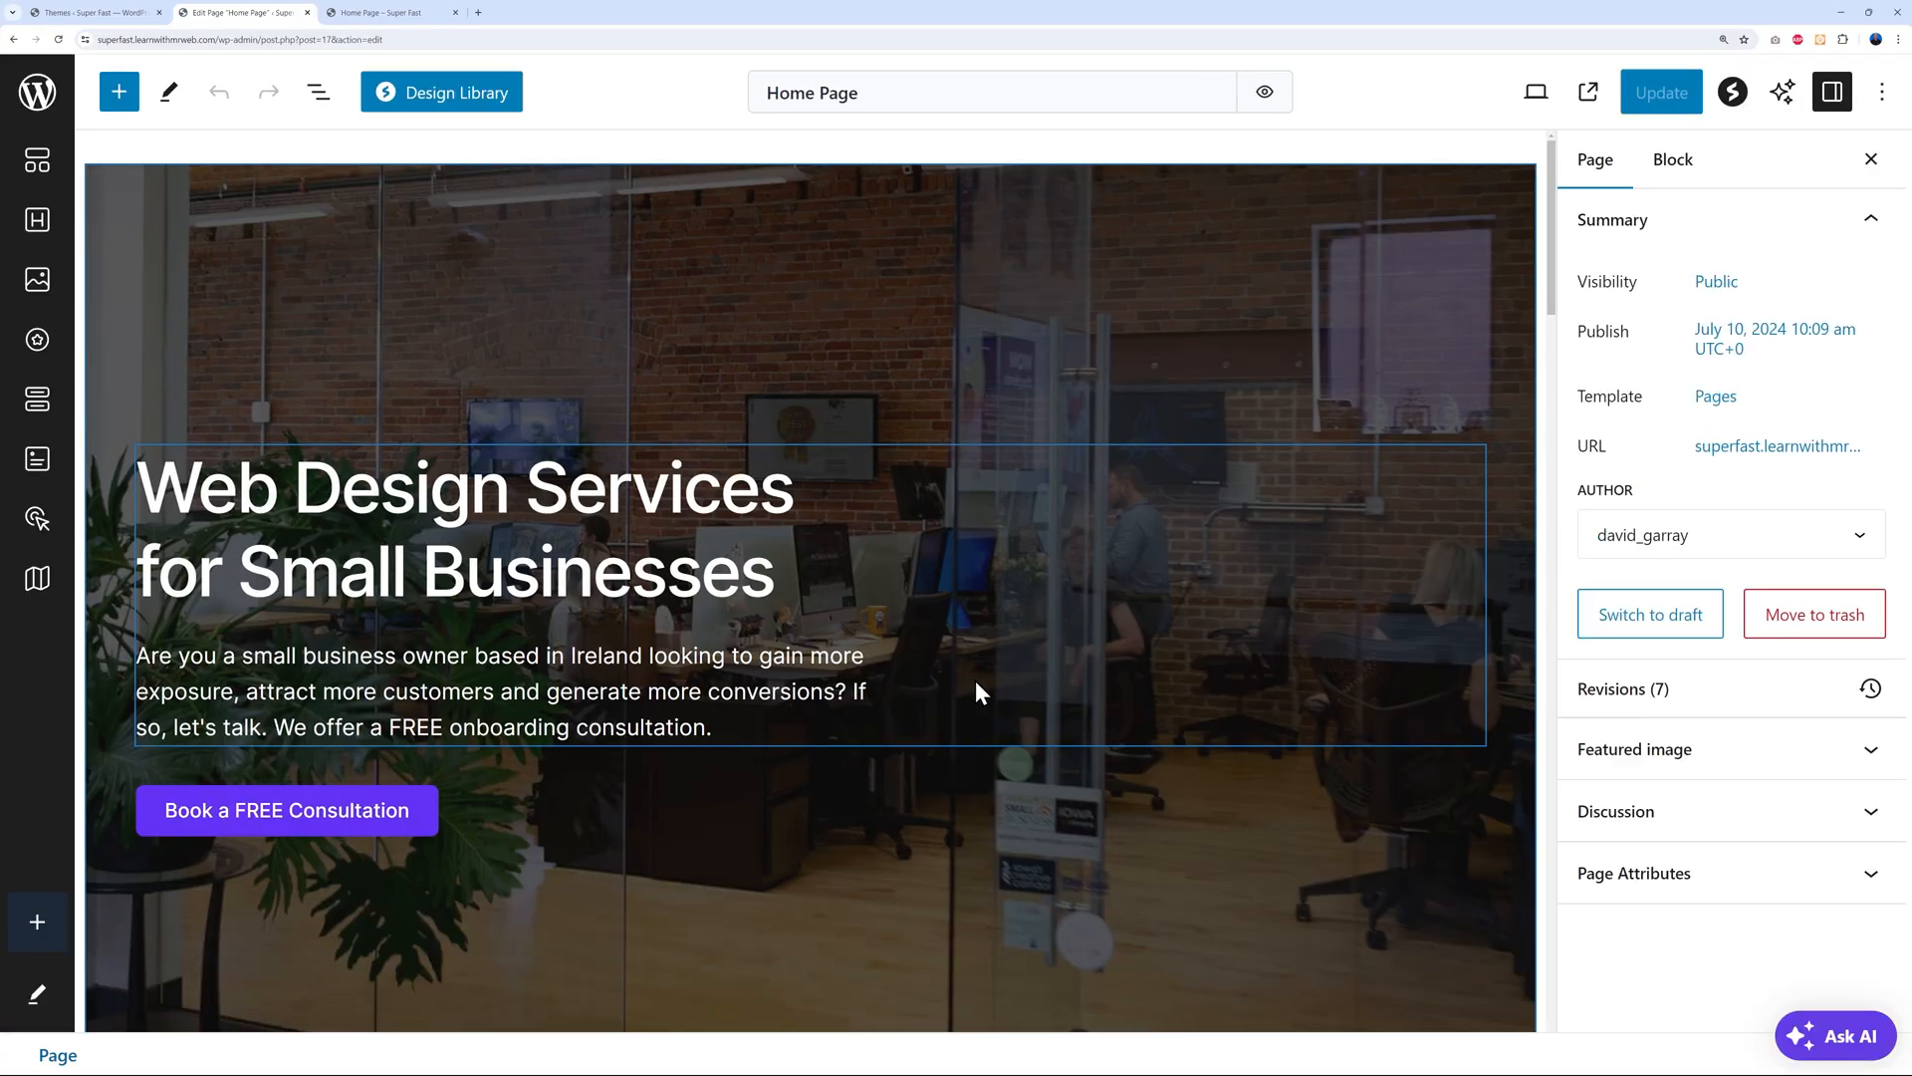
left_click(391, 13)
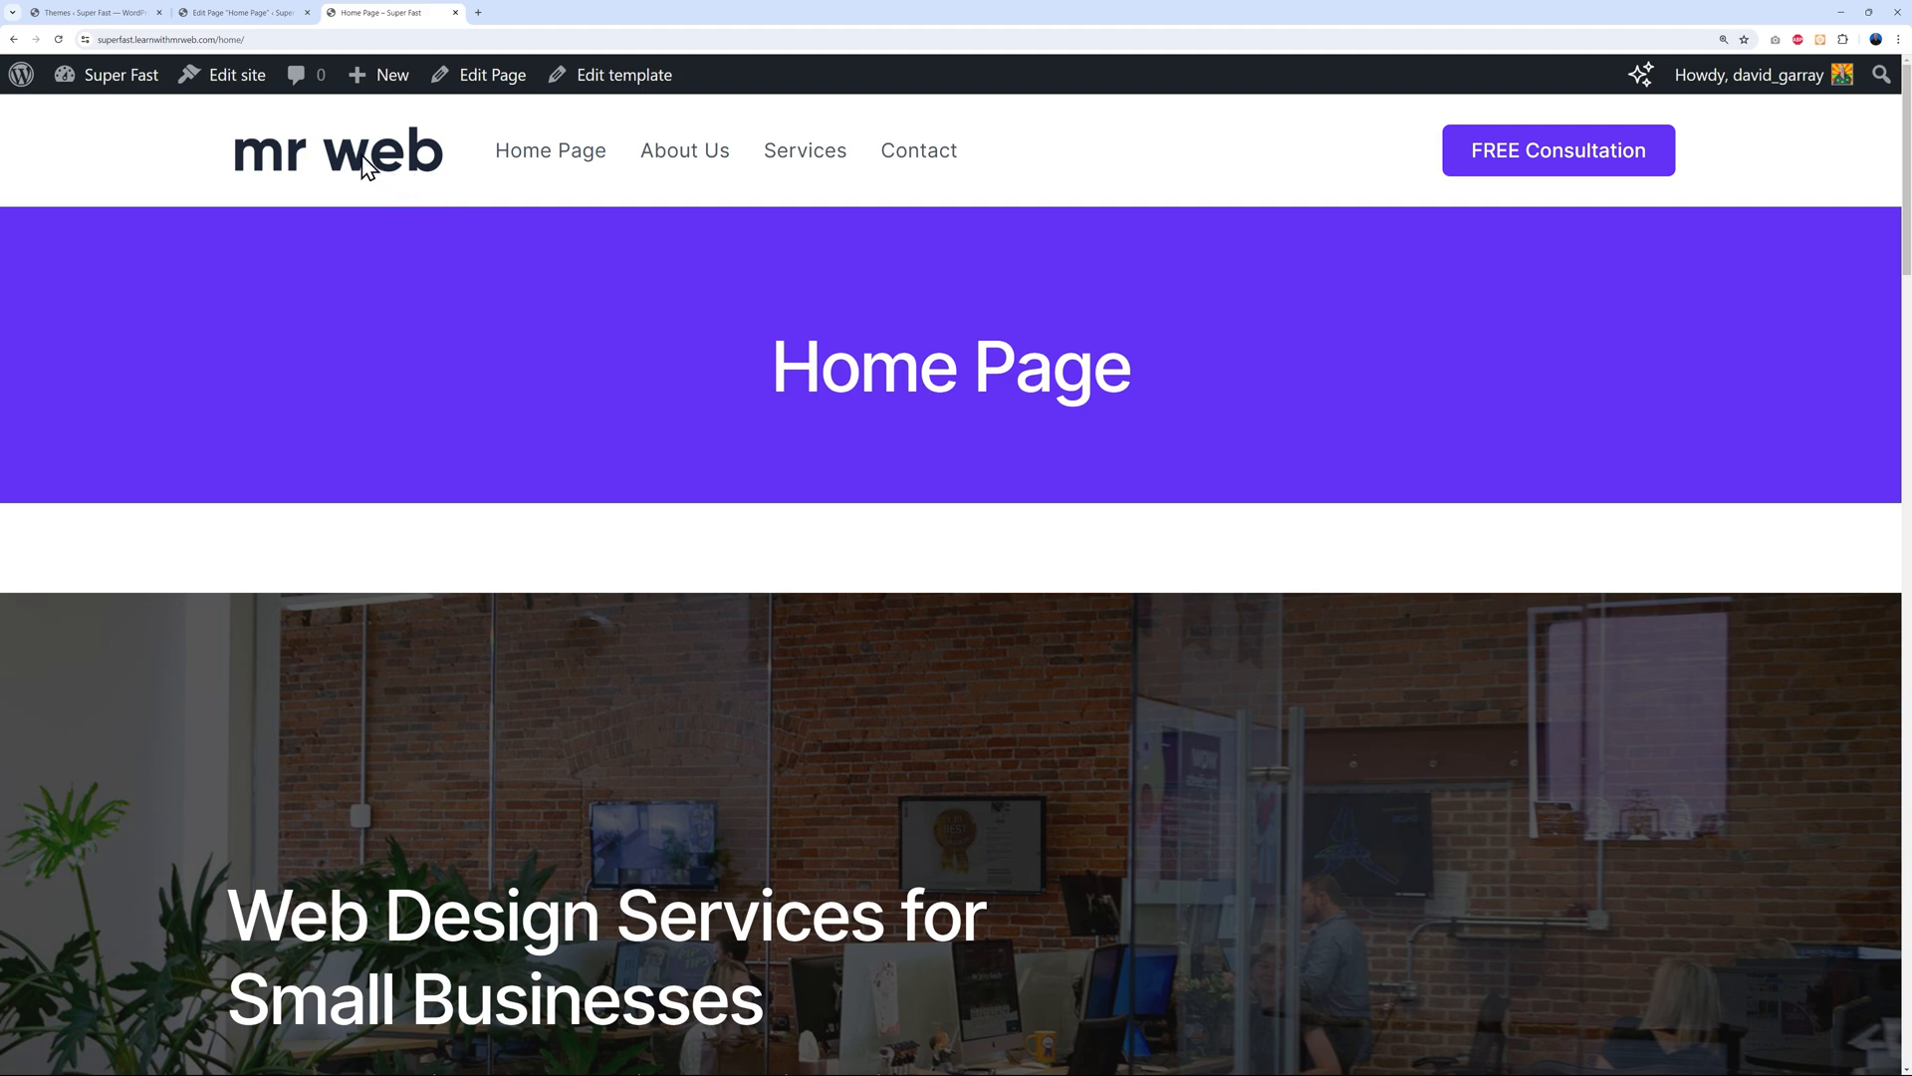
Reload the live home page, scroll through the contact form and footer, then return to the Dashboard
left_click(59, 41)
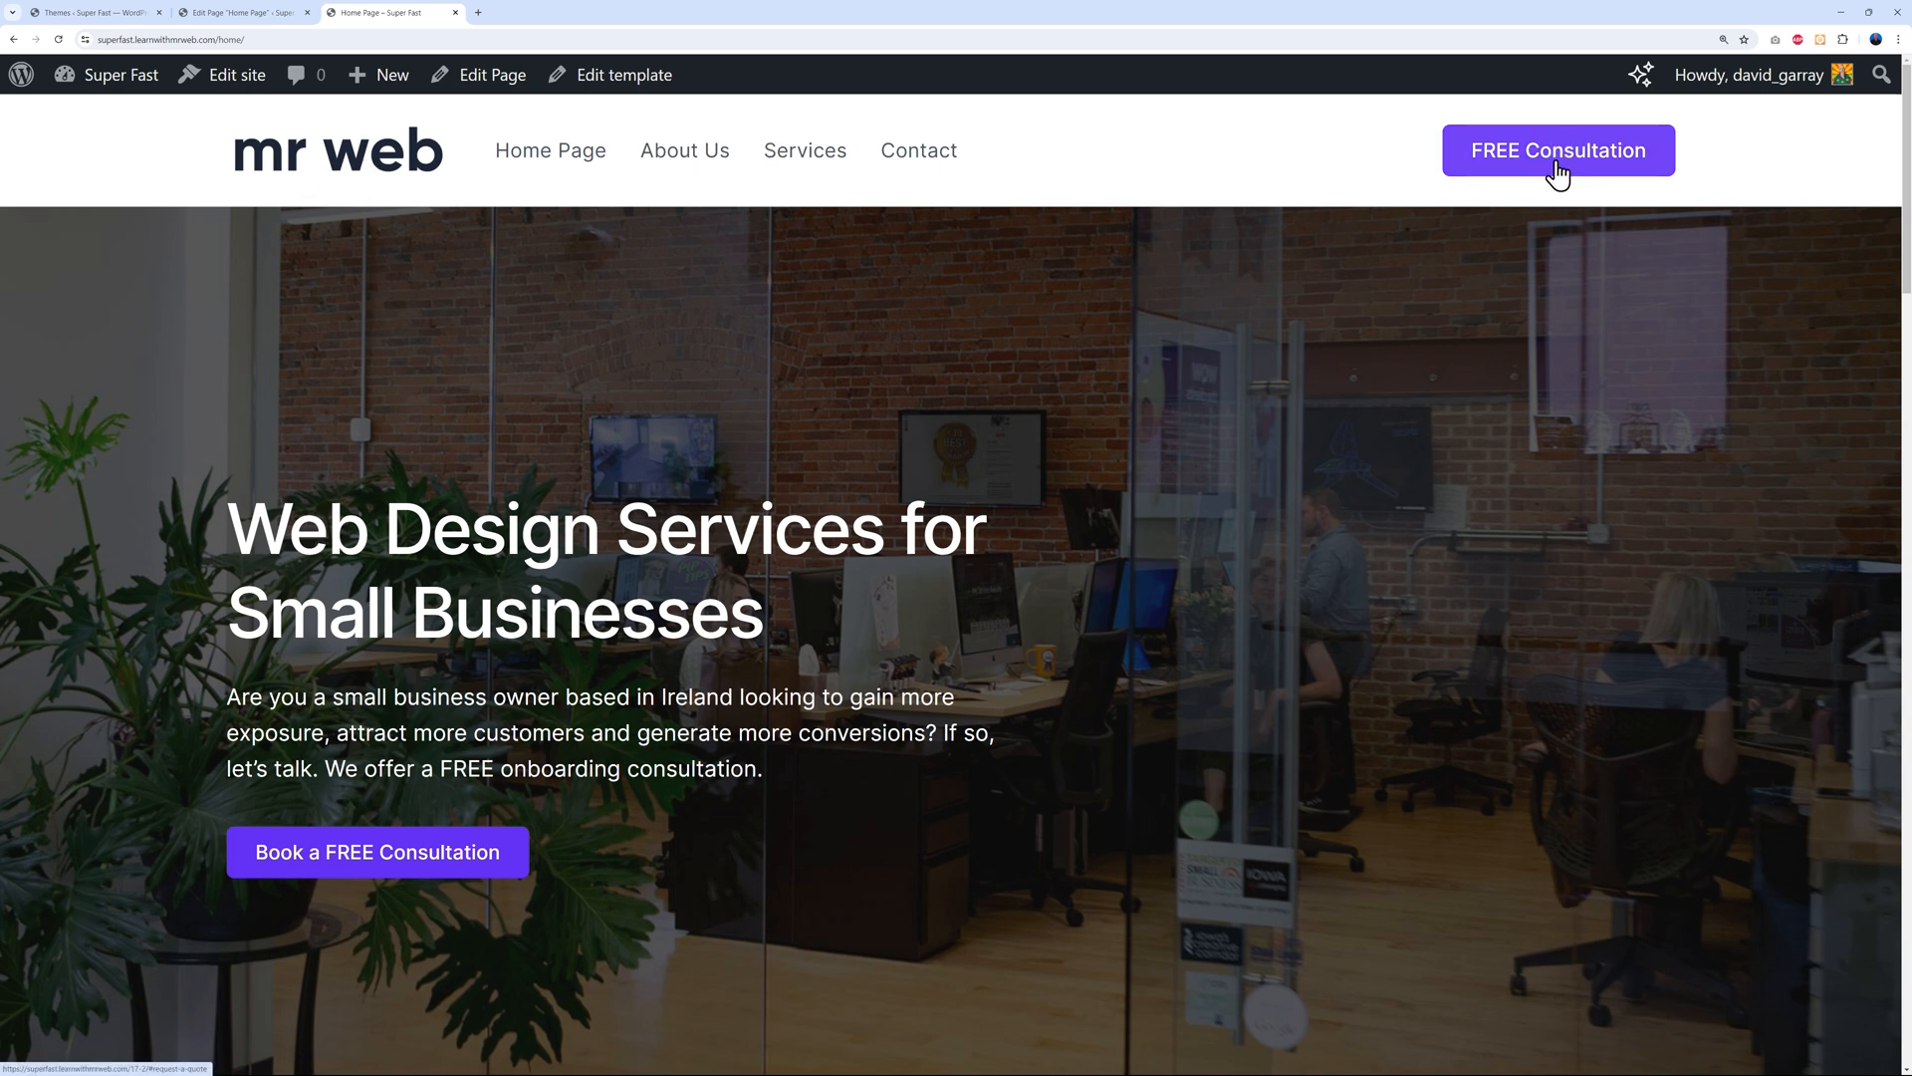
scroll(1726, 600, "down", 4)
scroll(1726, 601, "down", 20)
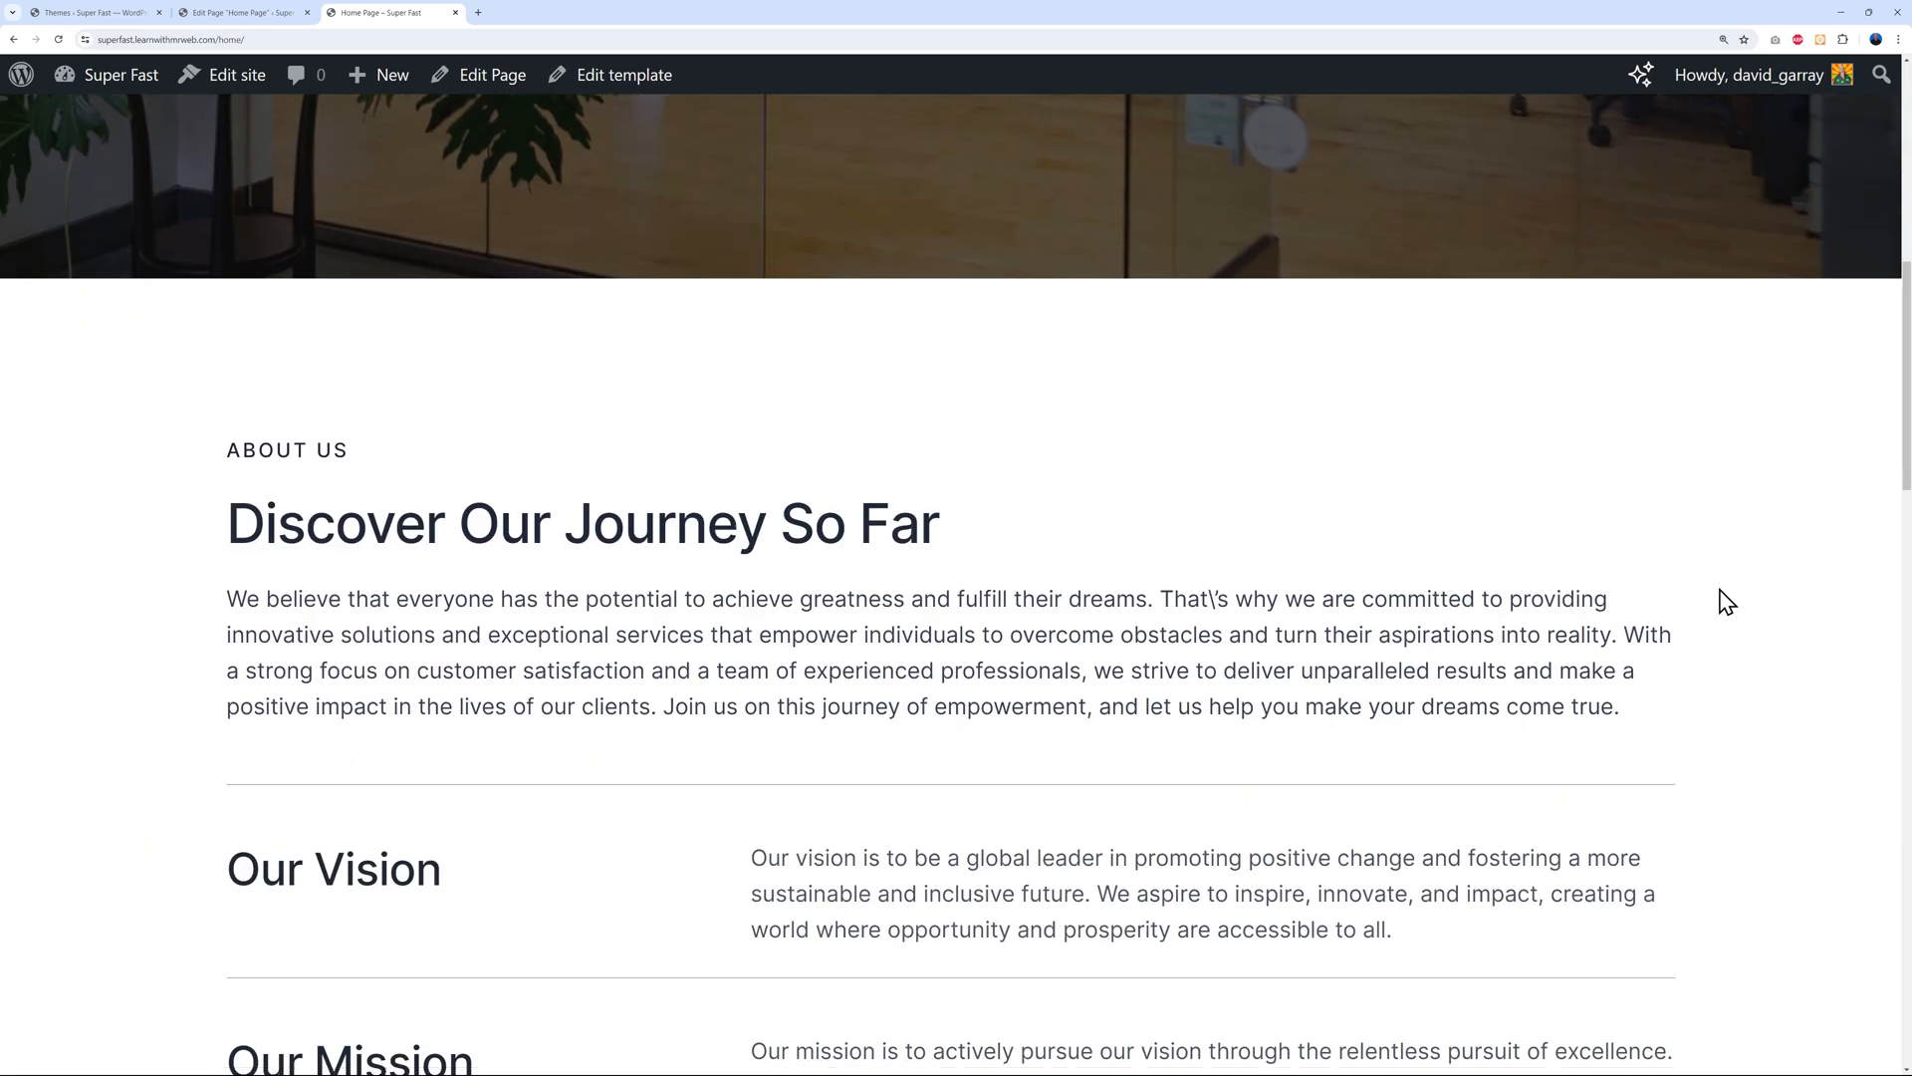
scroll(1702, 560, "down", 8)
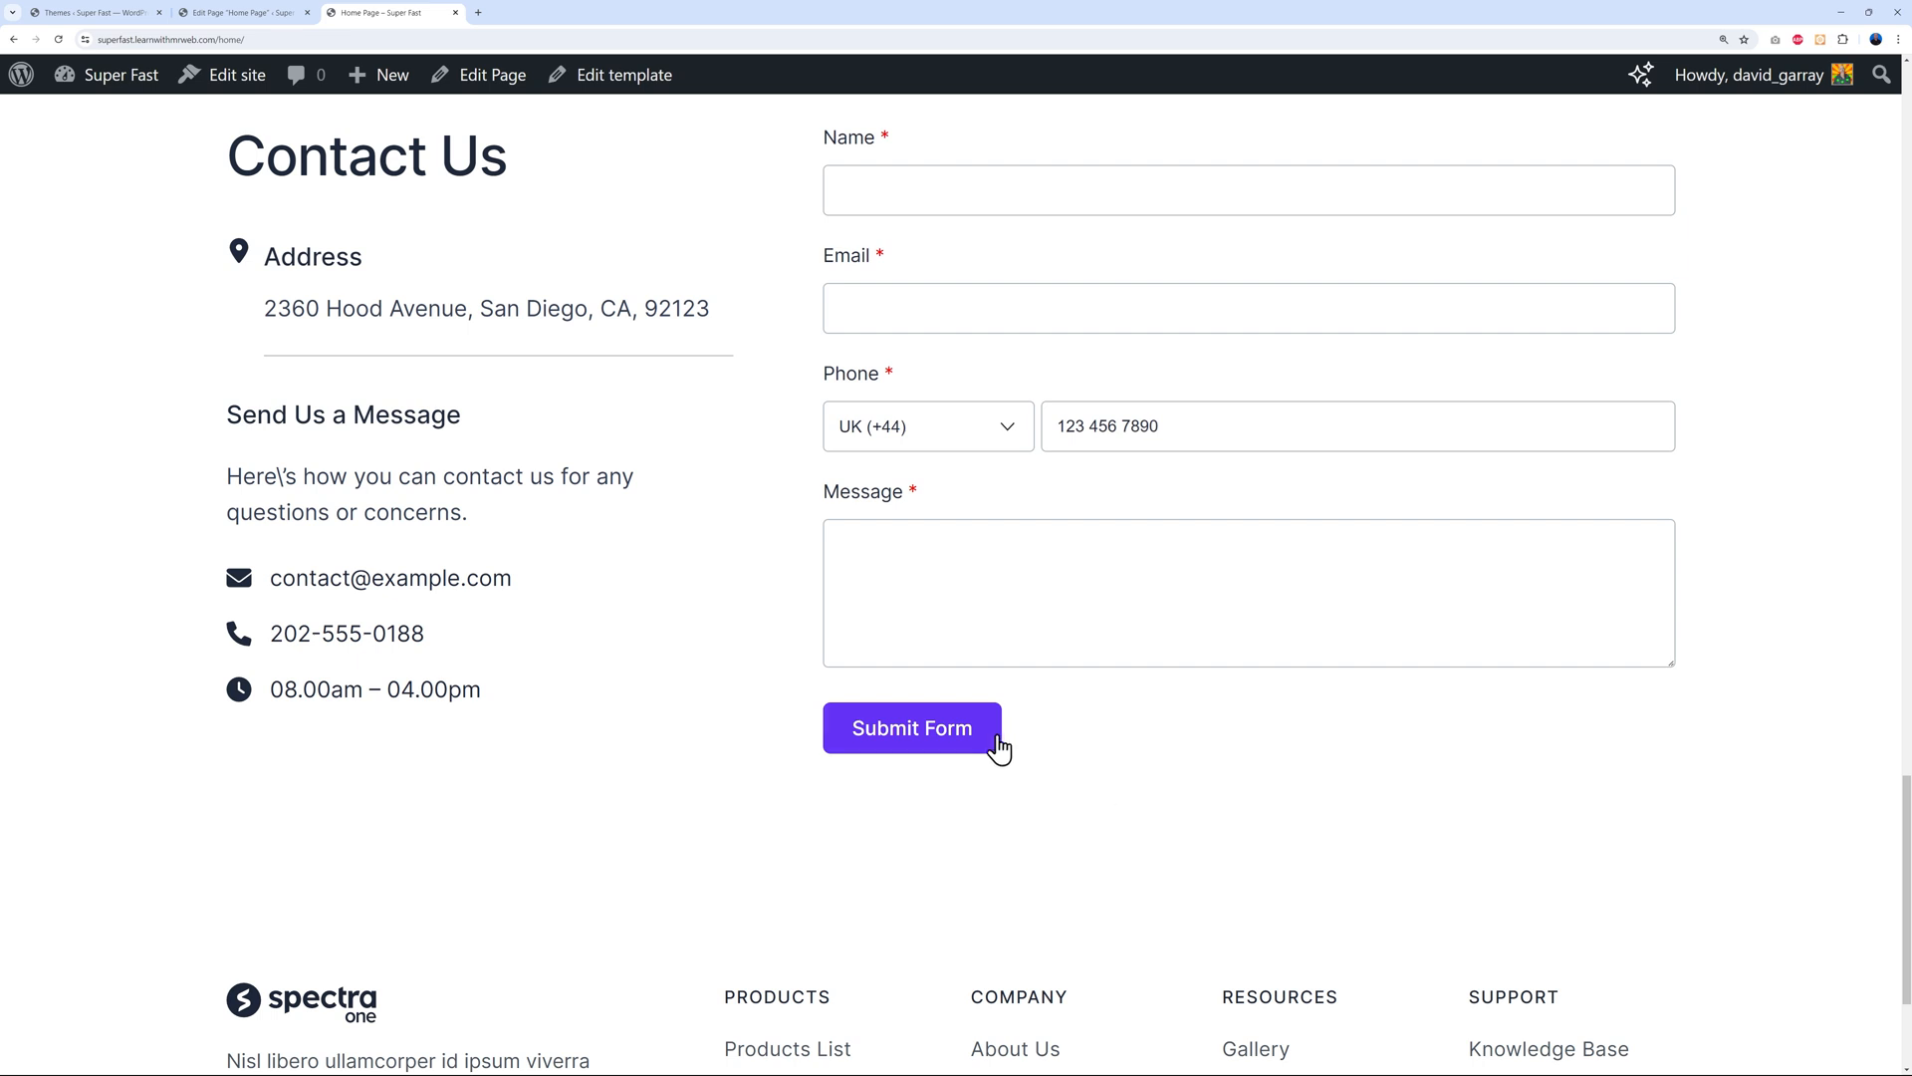
scroll(1806, 784, "down", 3)
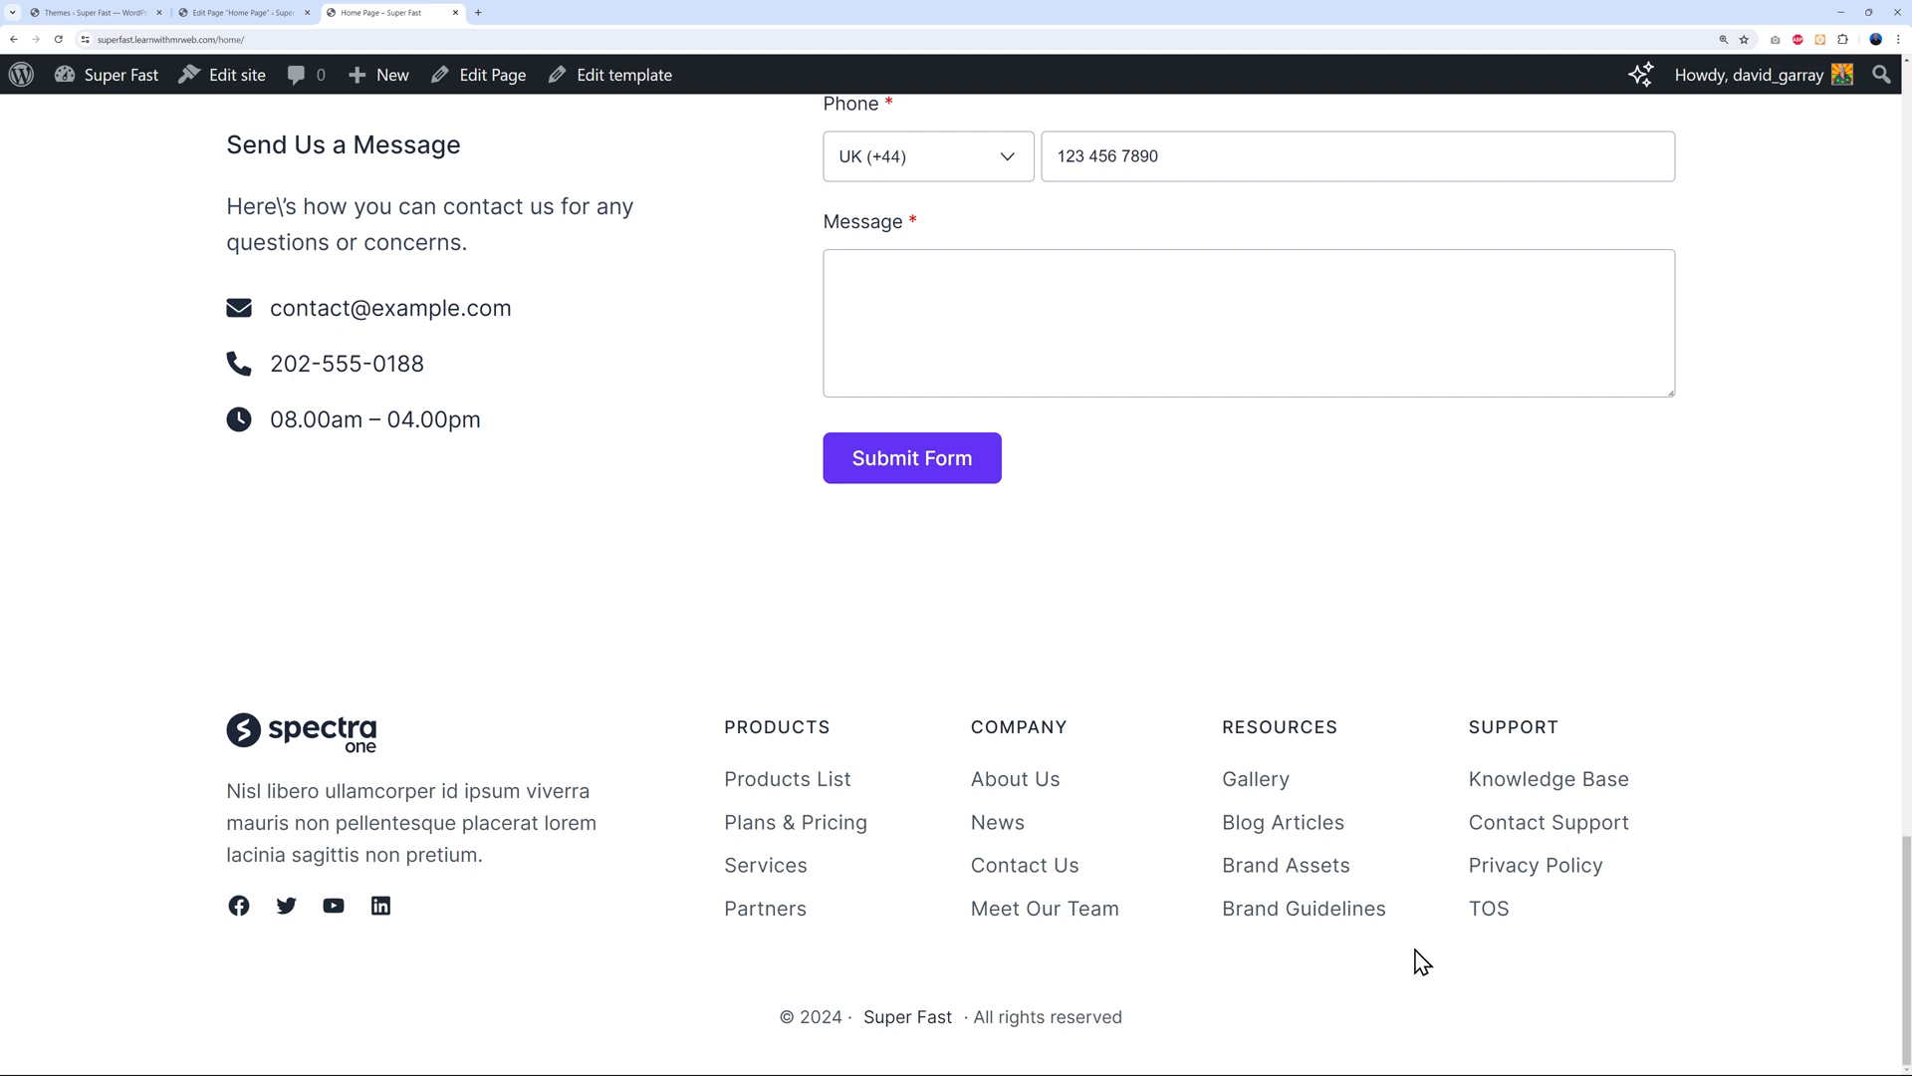
left_click(116, 10)
mouse_move(79, 546)
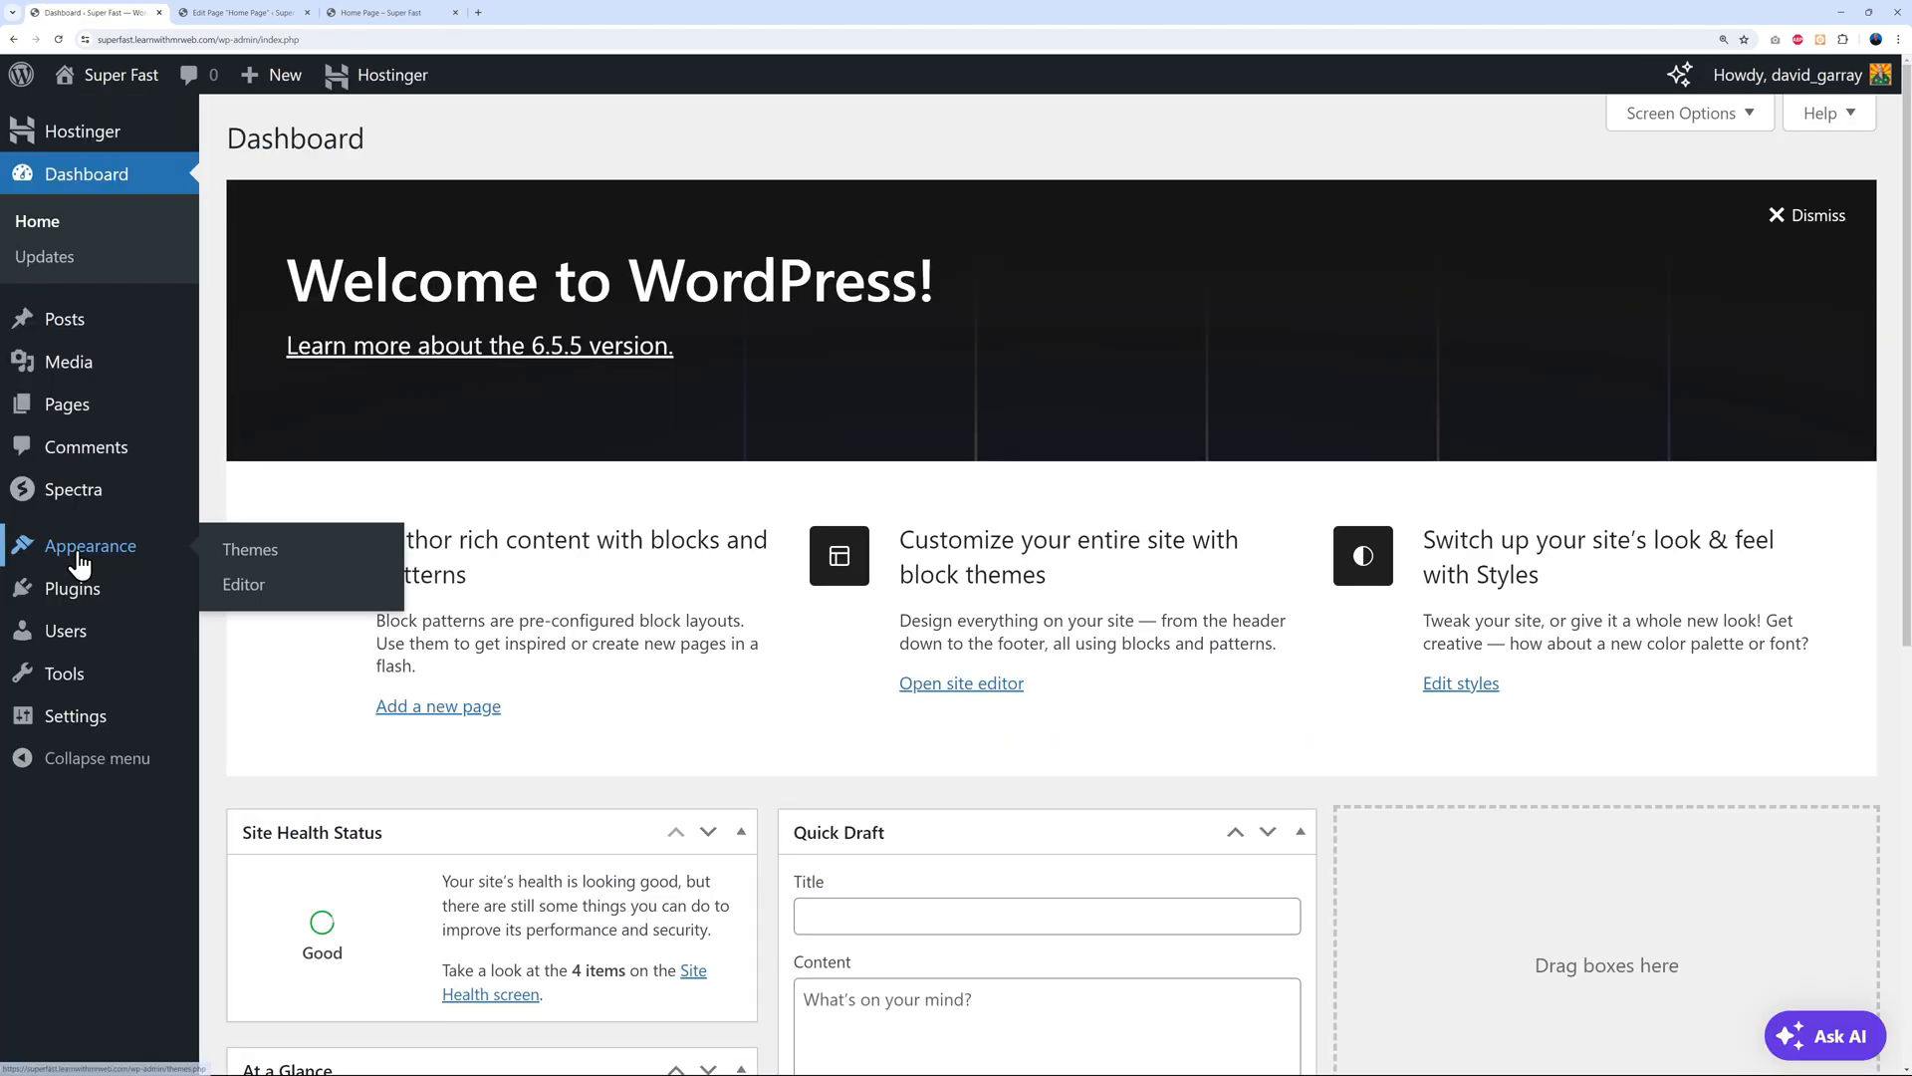
In the site editor's Patterns library, open the Footer template part from Template Parts in the editor
left_click(236, 587)
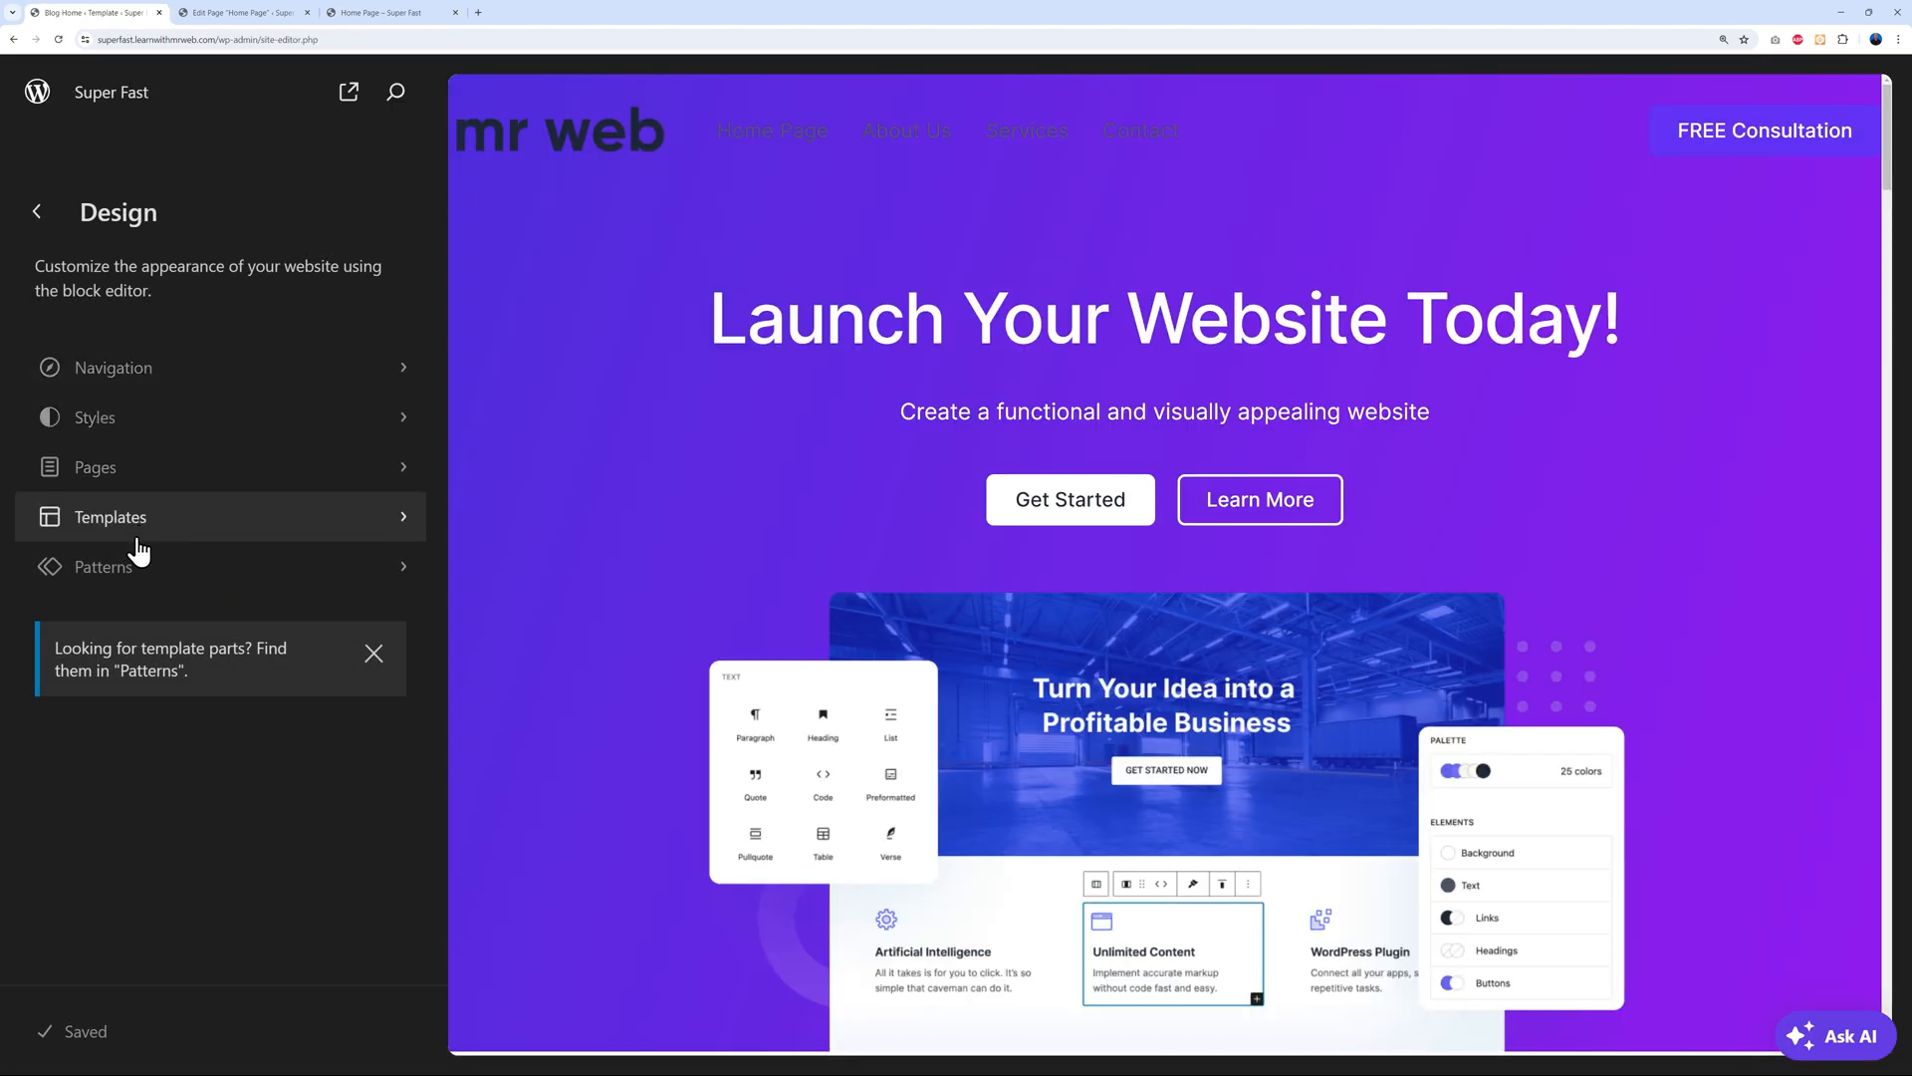
left_click(131, 586)
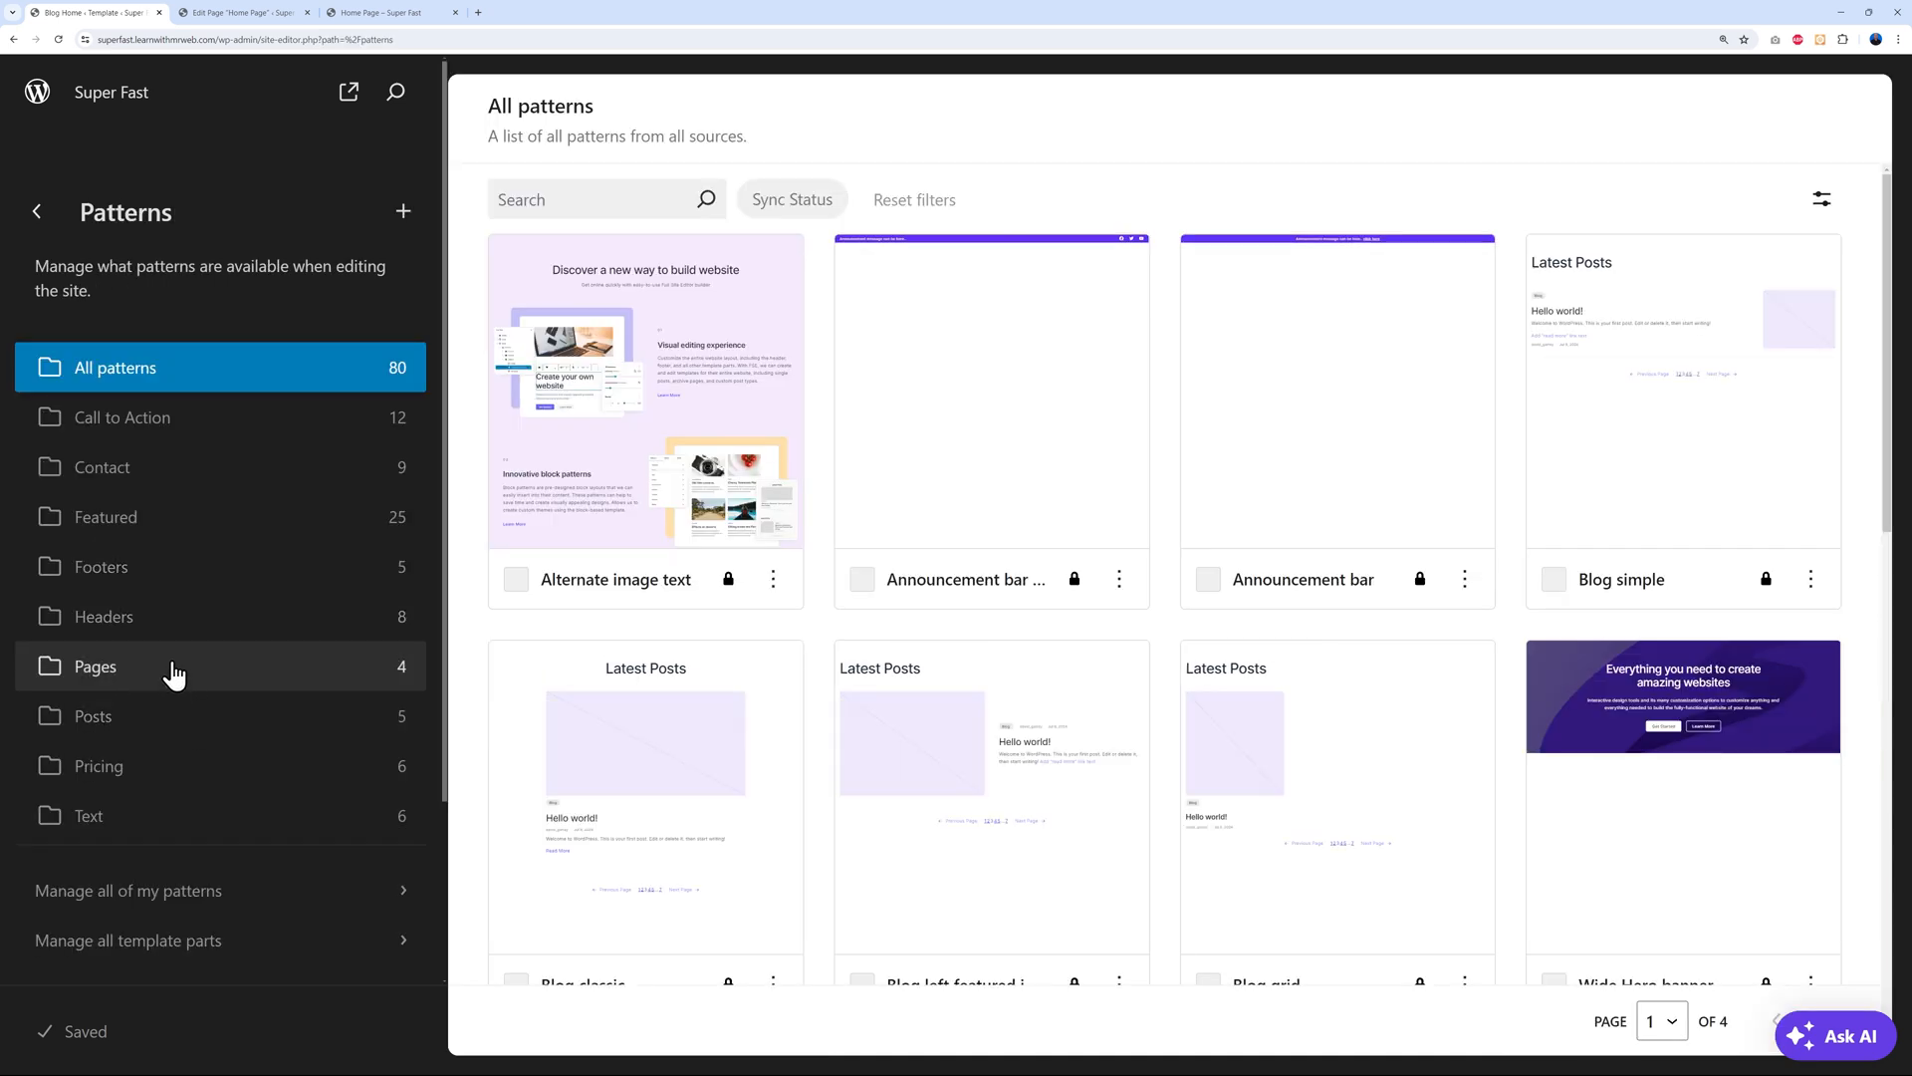
left_click(155, 579)
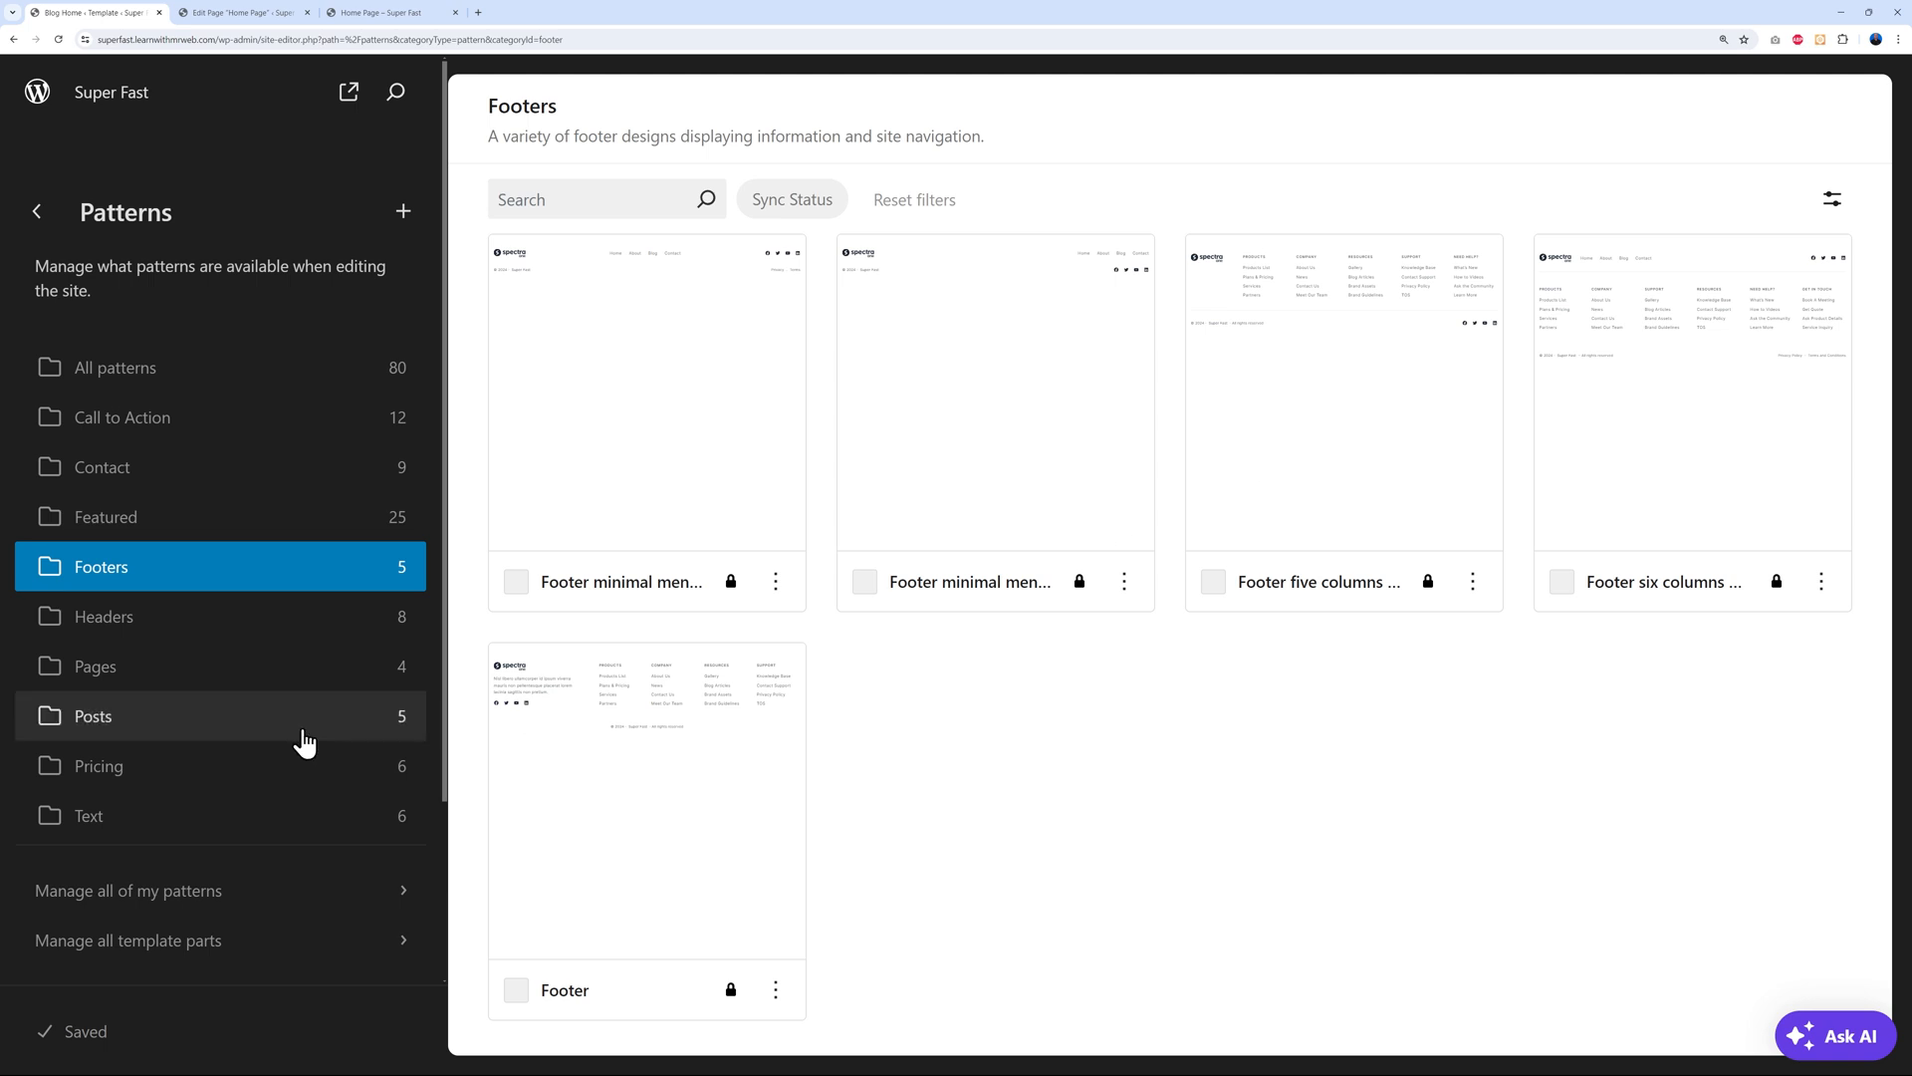
scroll(265, 713, "down", 3)
left_click(118, 760)
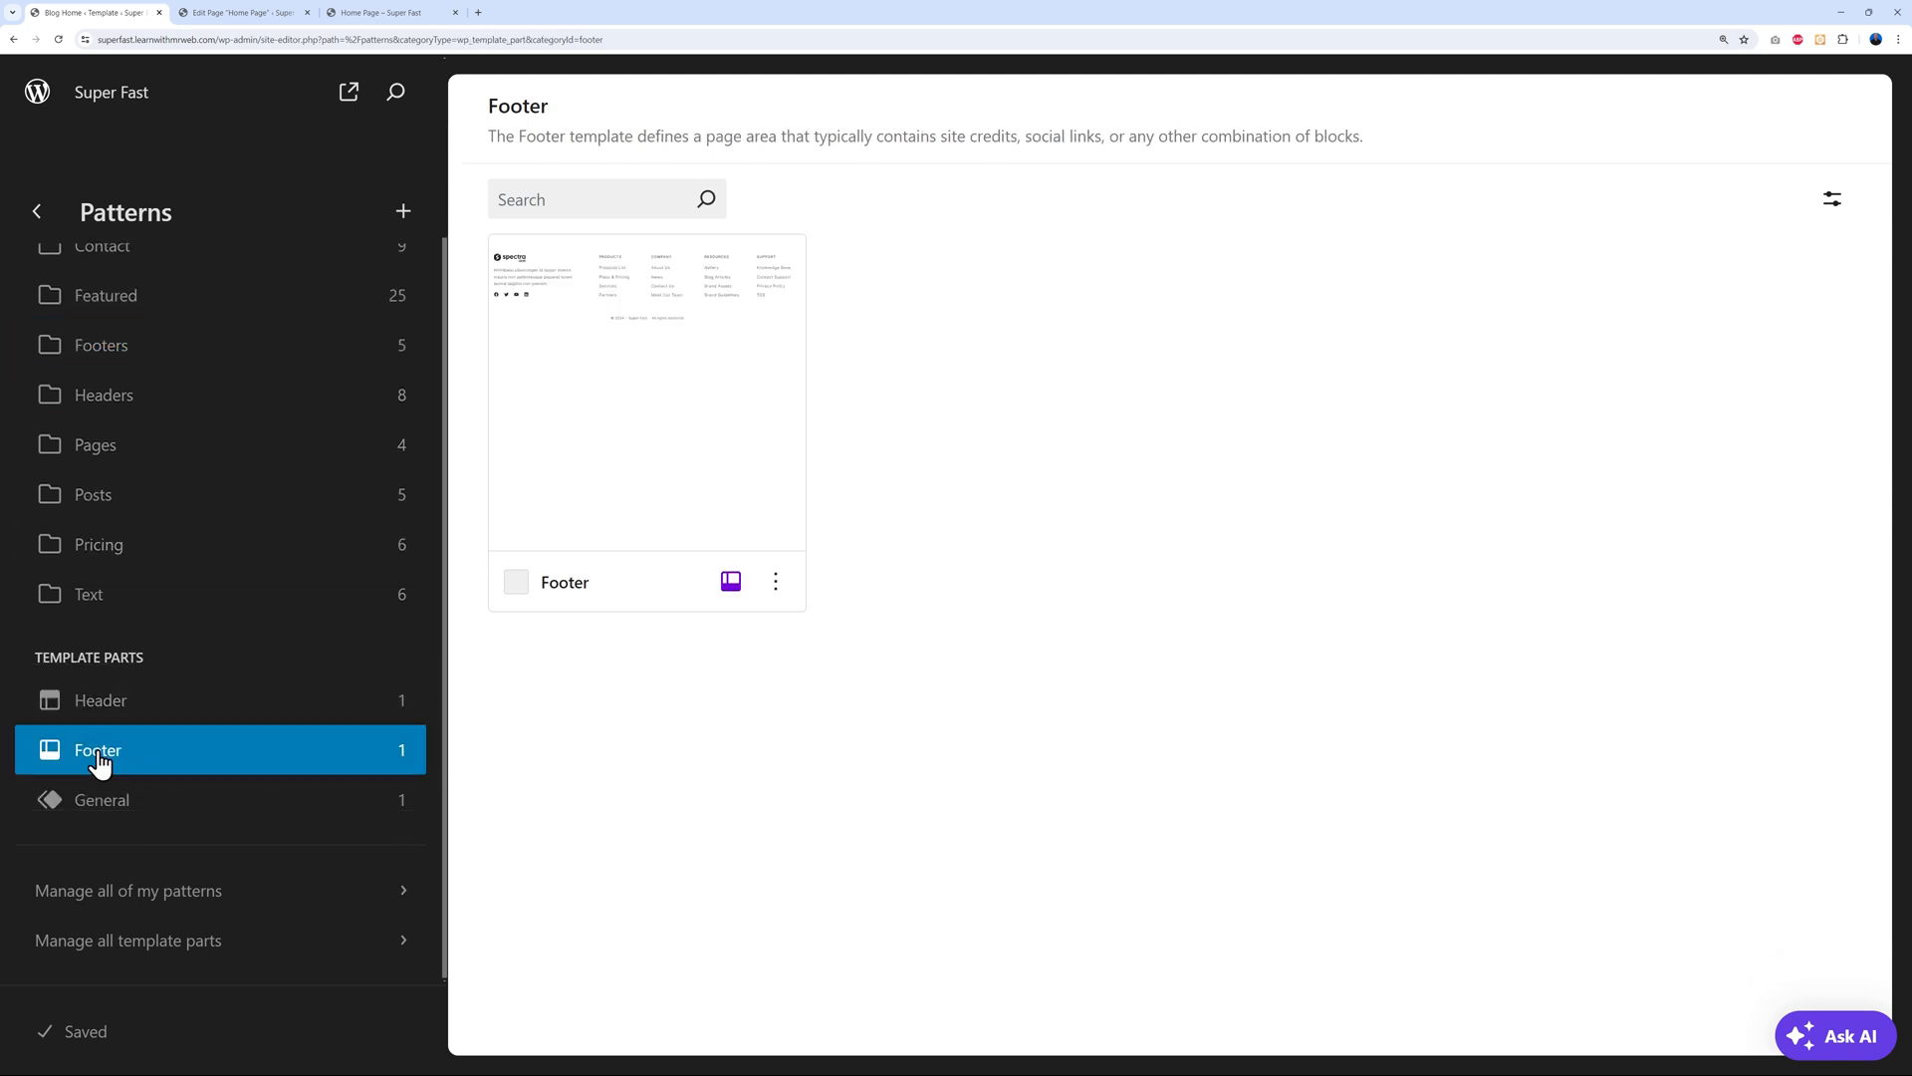
left_click(632, 405)
left_click(732, 223)
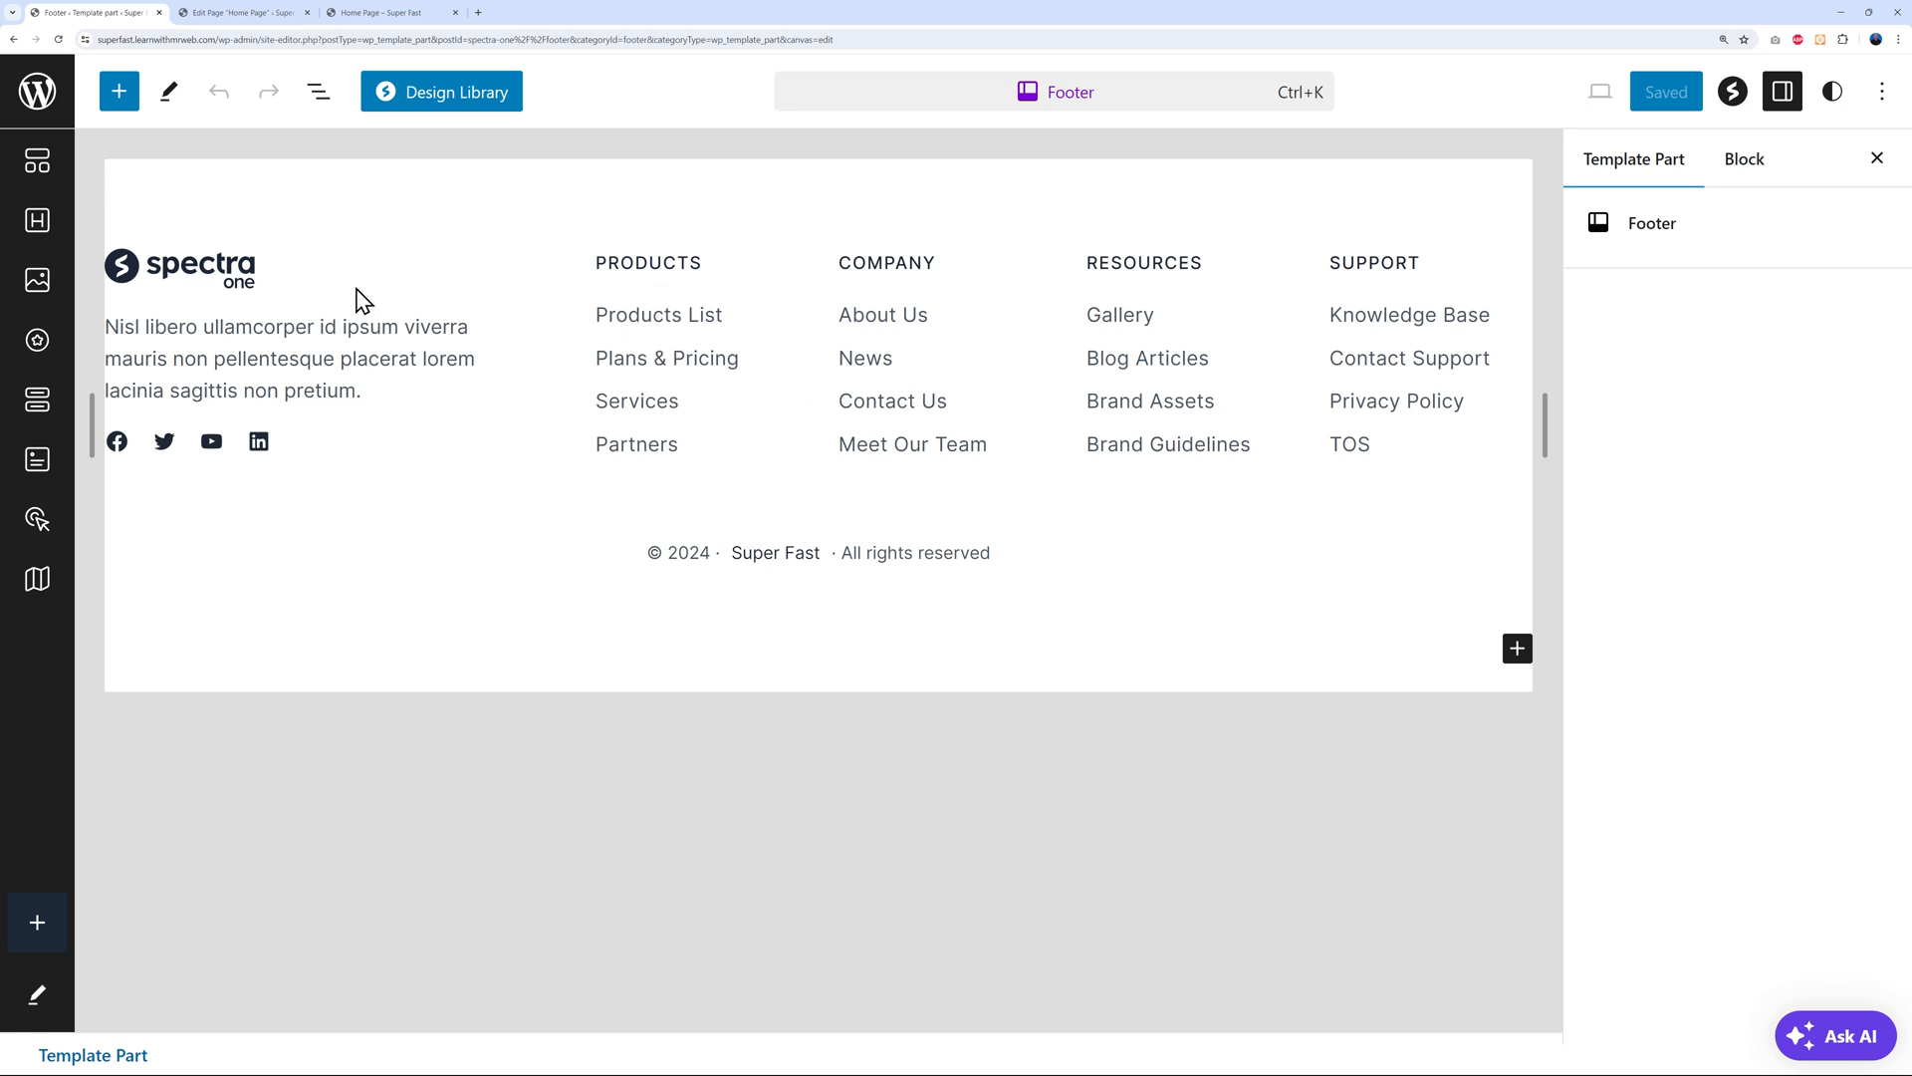
Delete the existing footer Group block
left_click(330, 251)
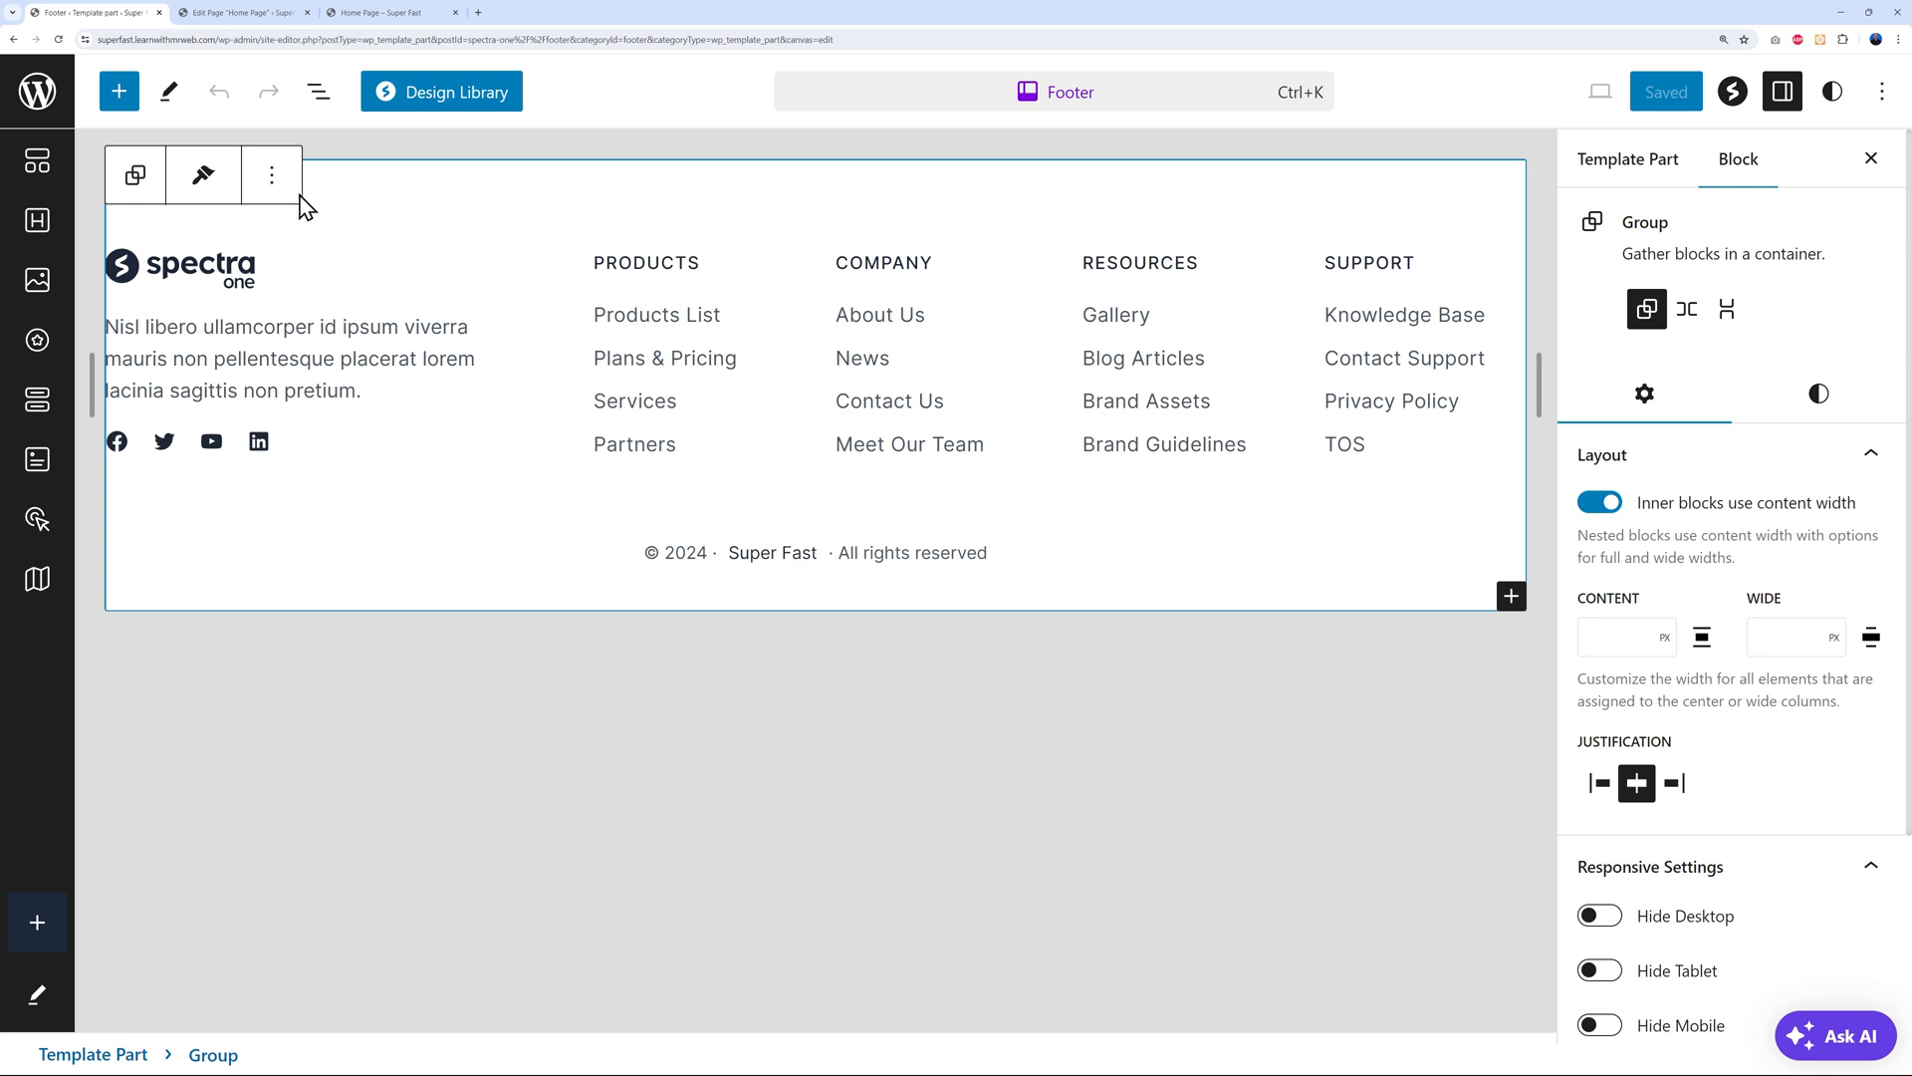
left_click(271, 175)
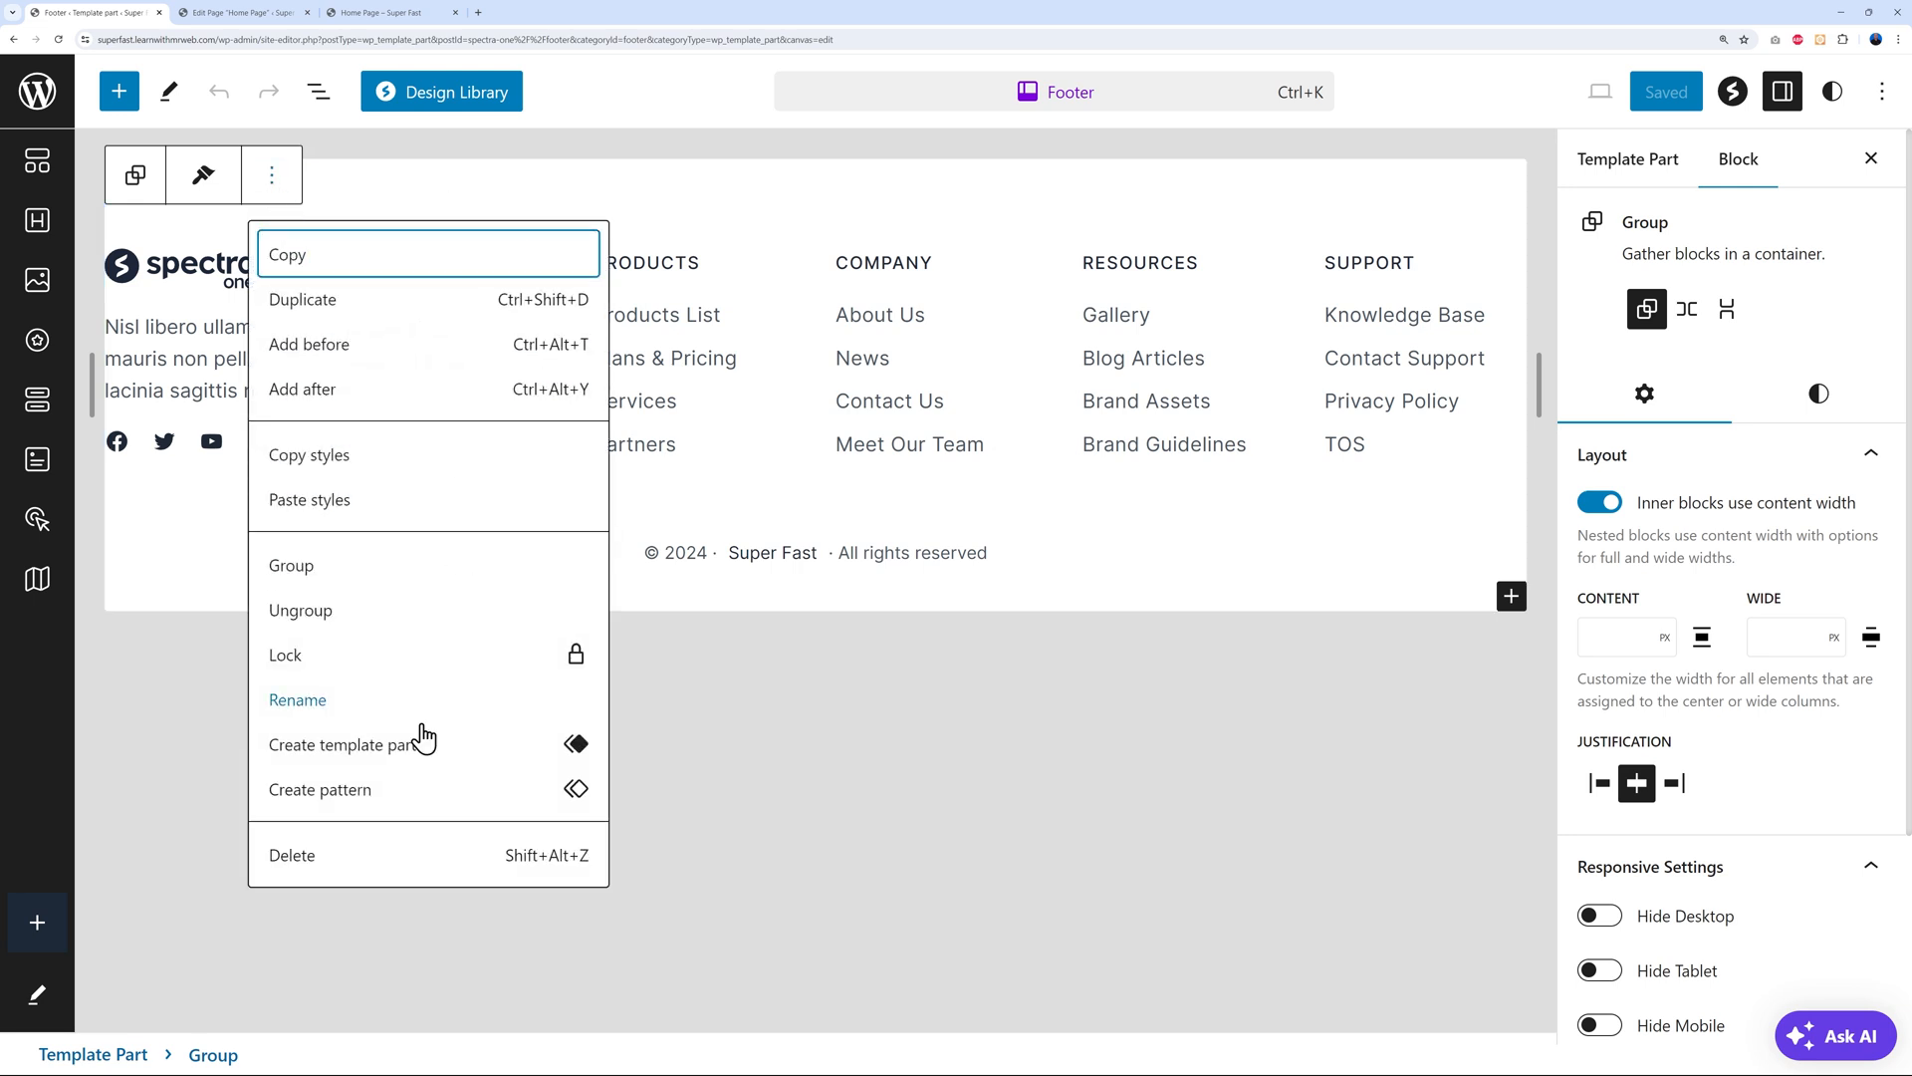
left_click(370, 857)
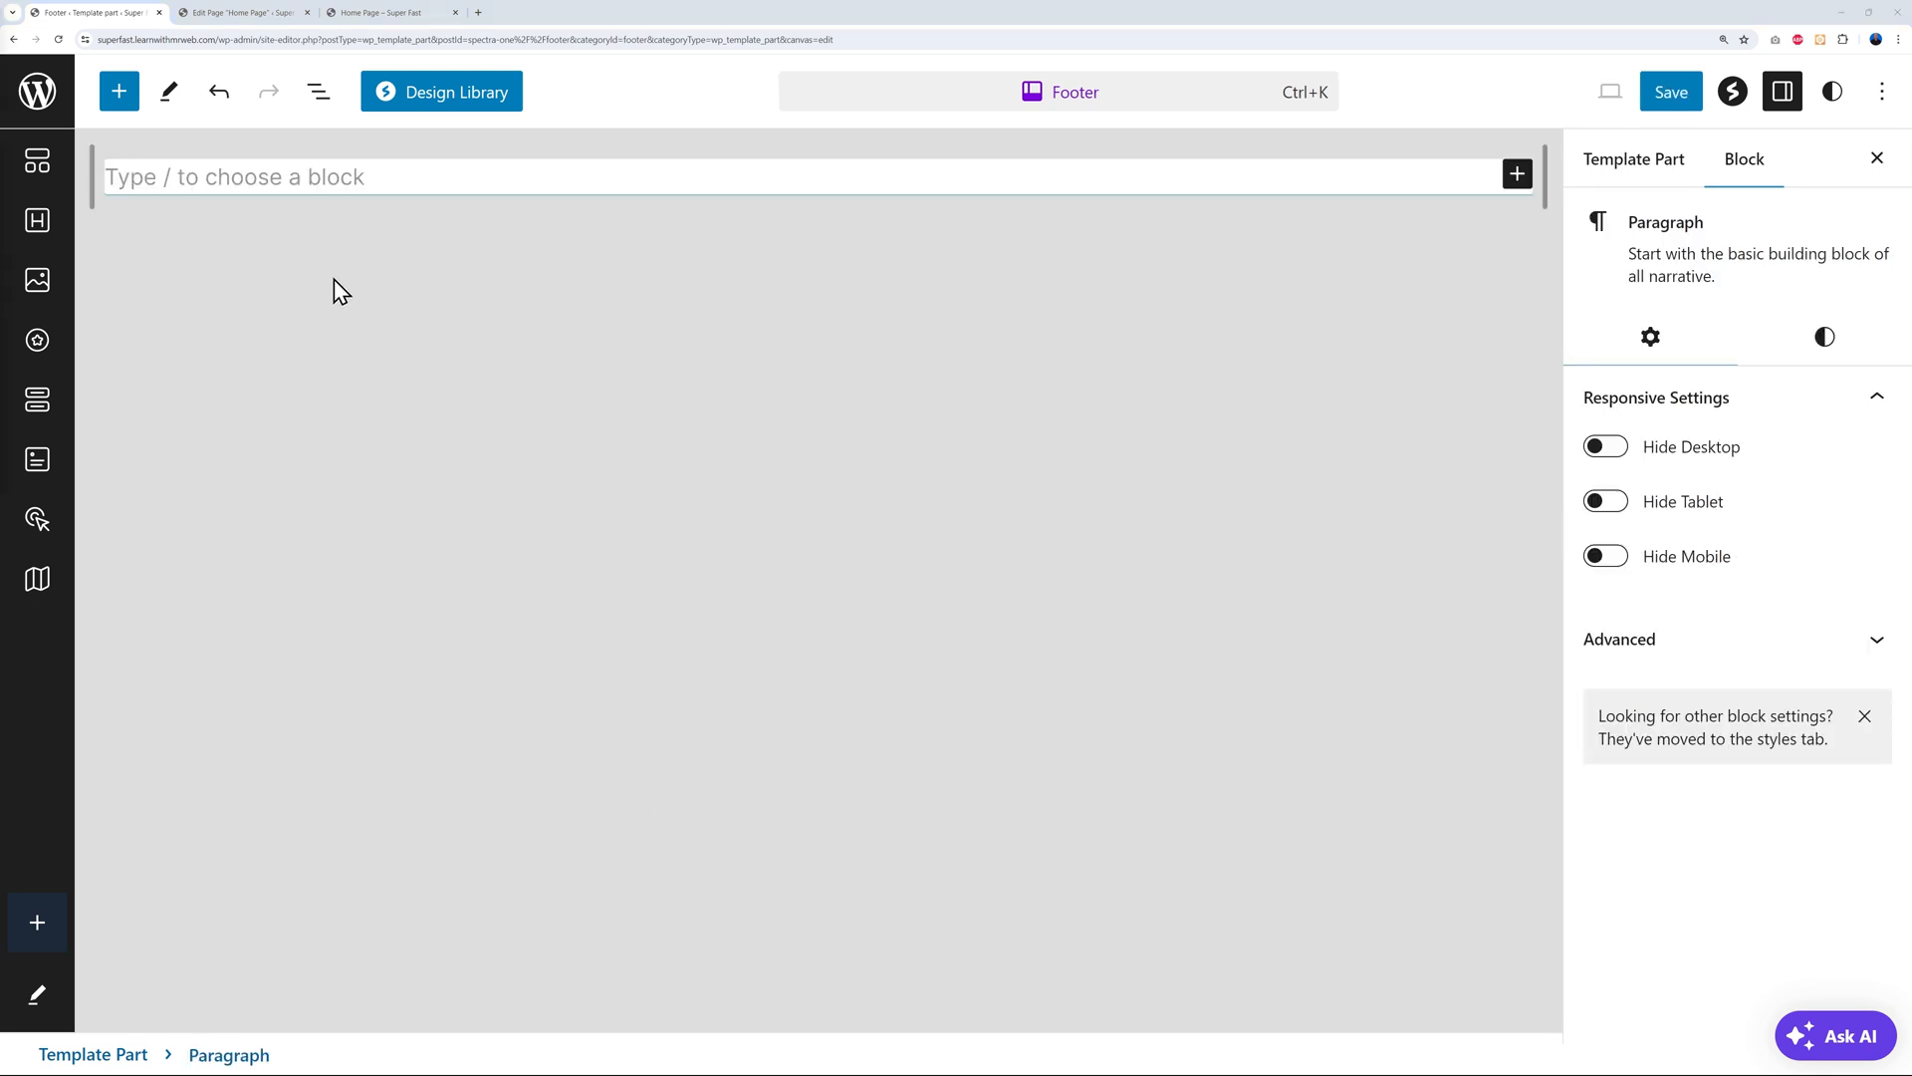
Insert the Footer minimal menu center pattern from Patterns > Footers
left_click(118, 89)
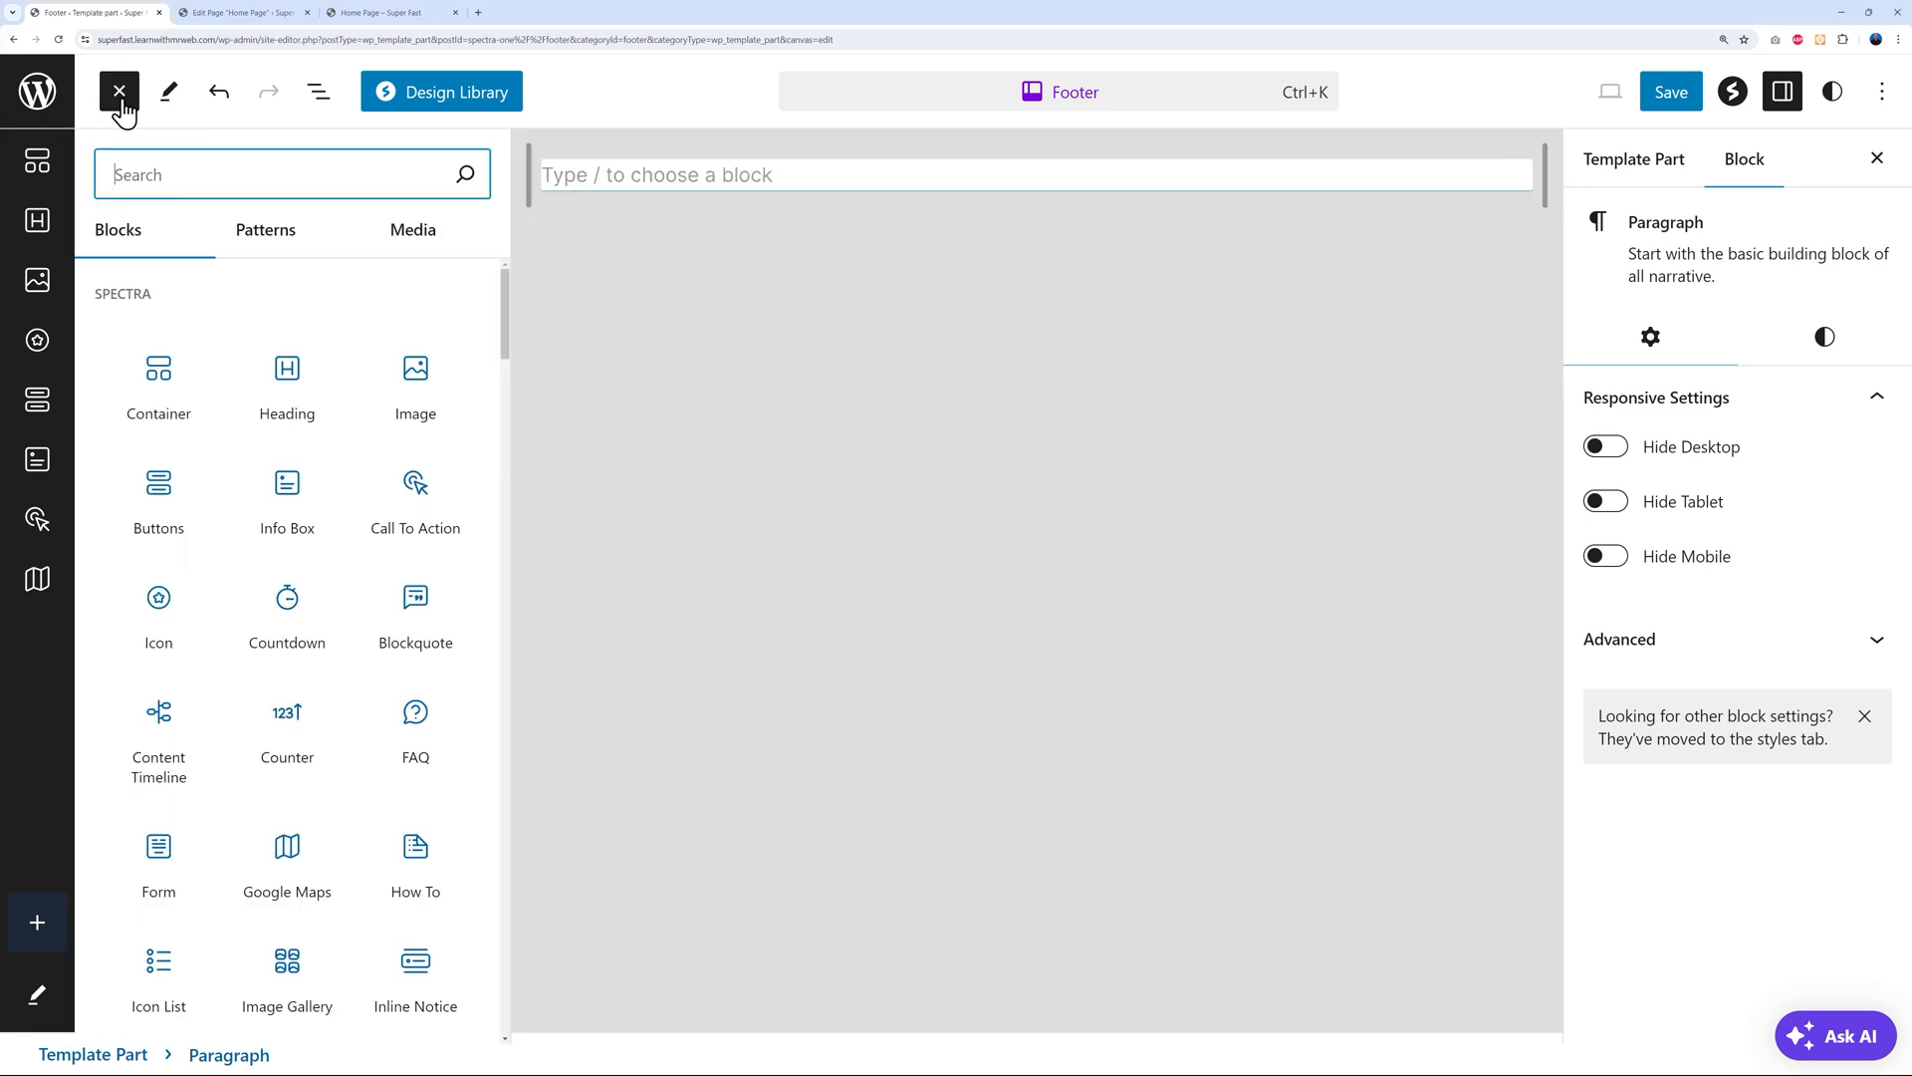
left_click(286, 251)
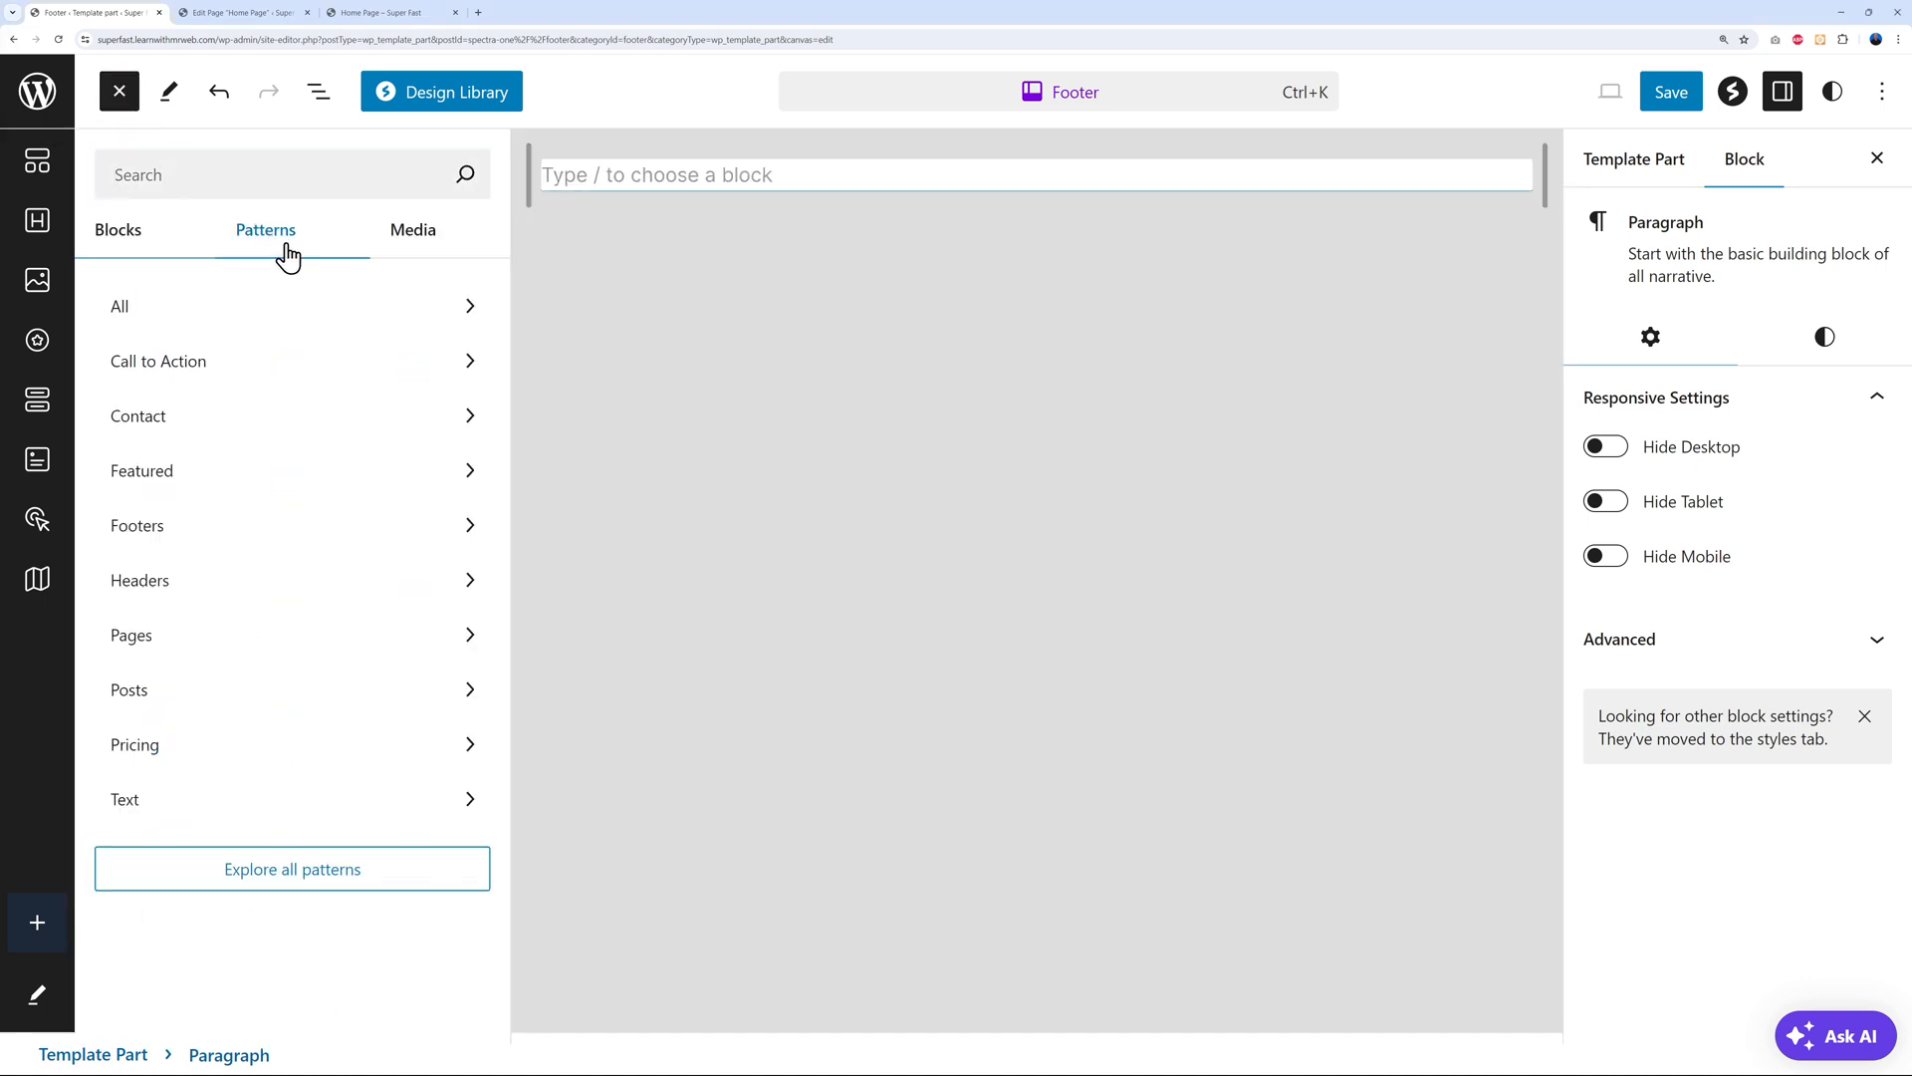
left_click(180, 528)
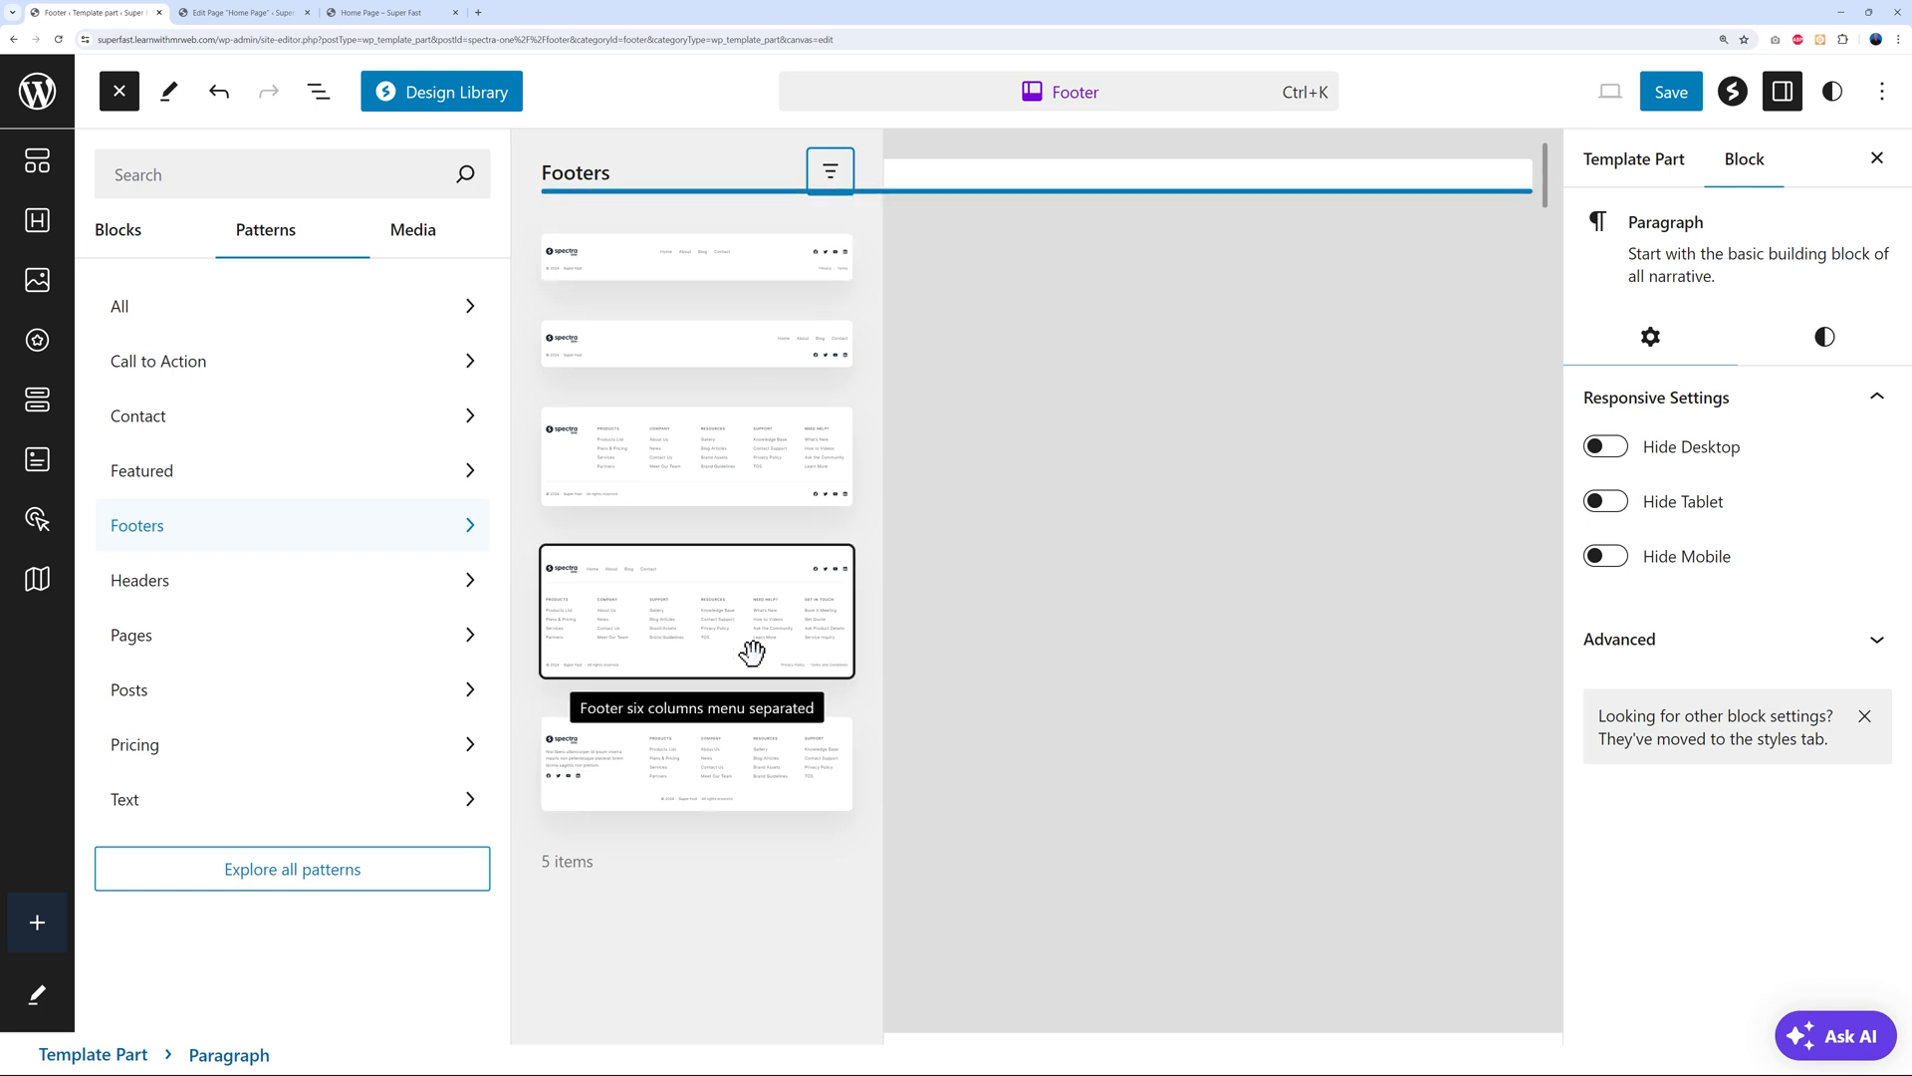
left_click(641, 262)
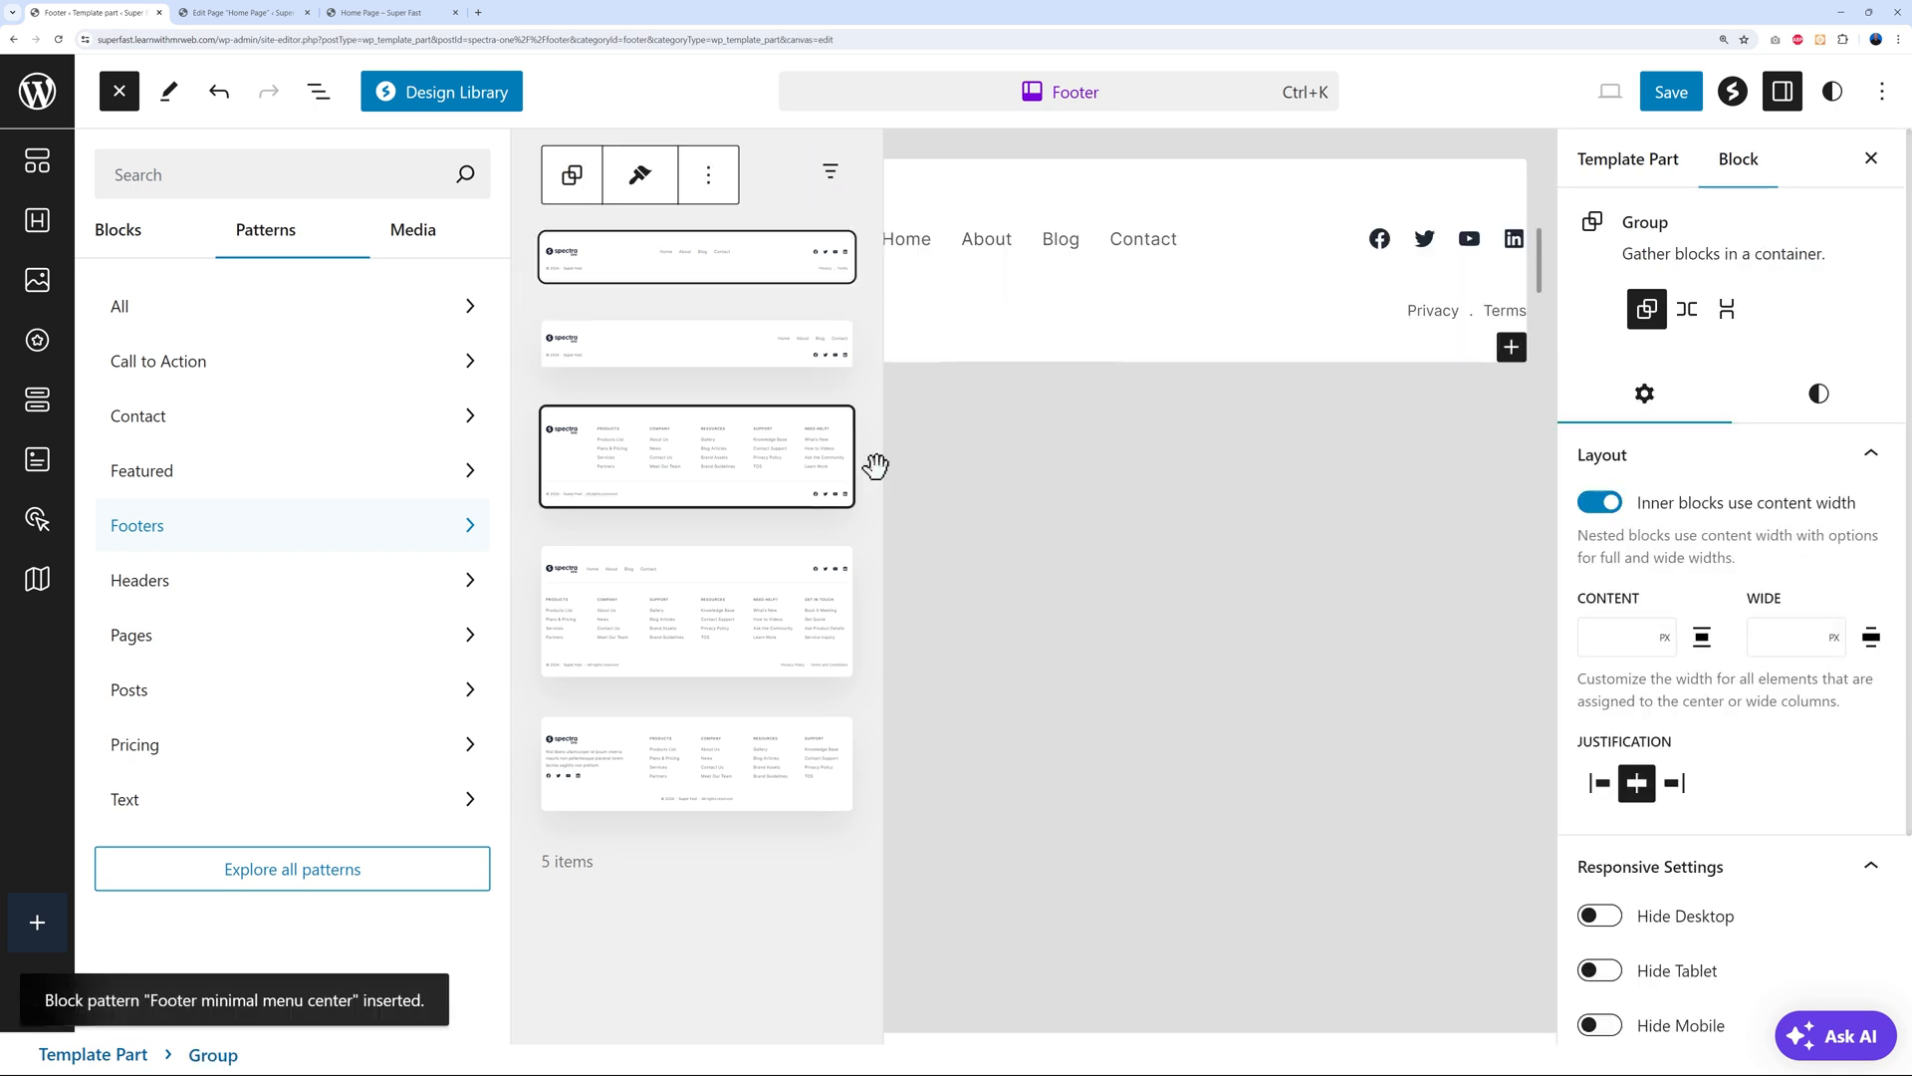
Replace the footer's Spectra logo with the mr-web-2024-purple image from the Media Library and shrink it
left_click(1056, 617)
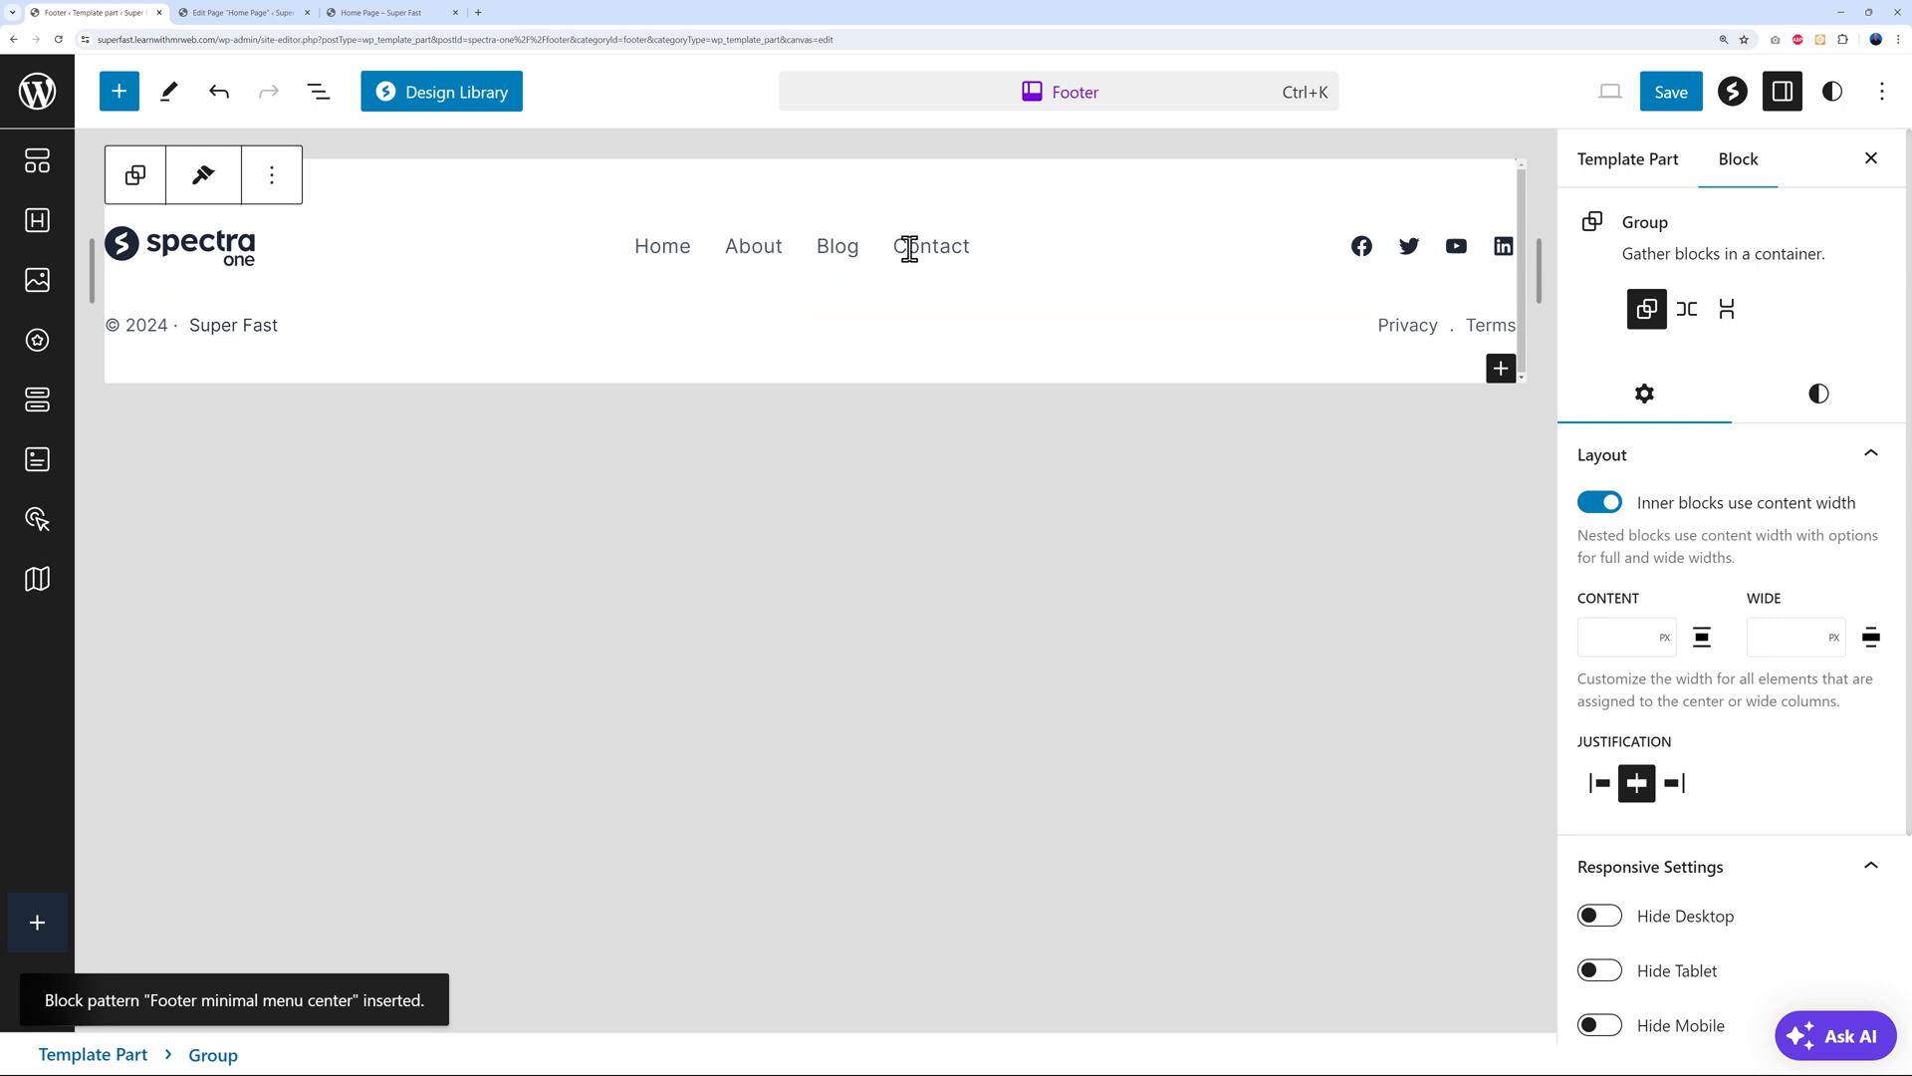
left_click(227, 255)
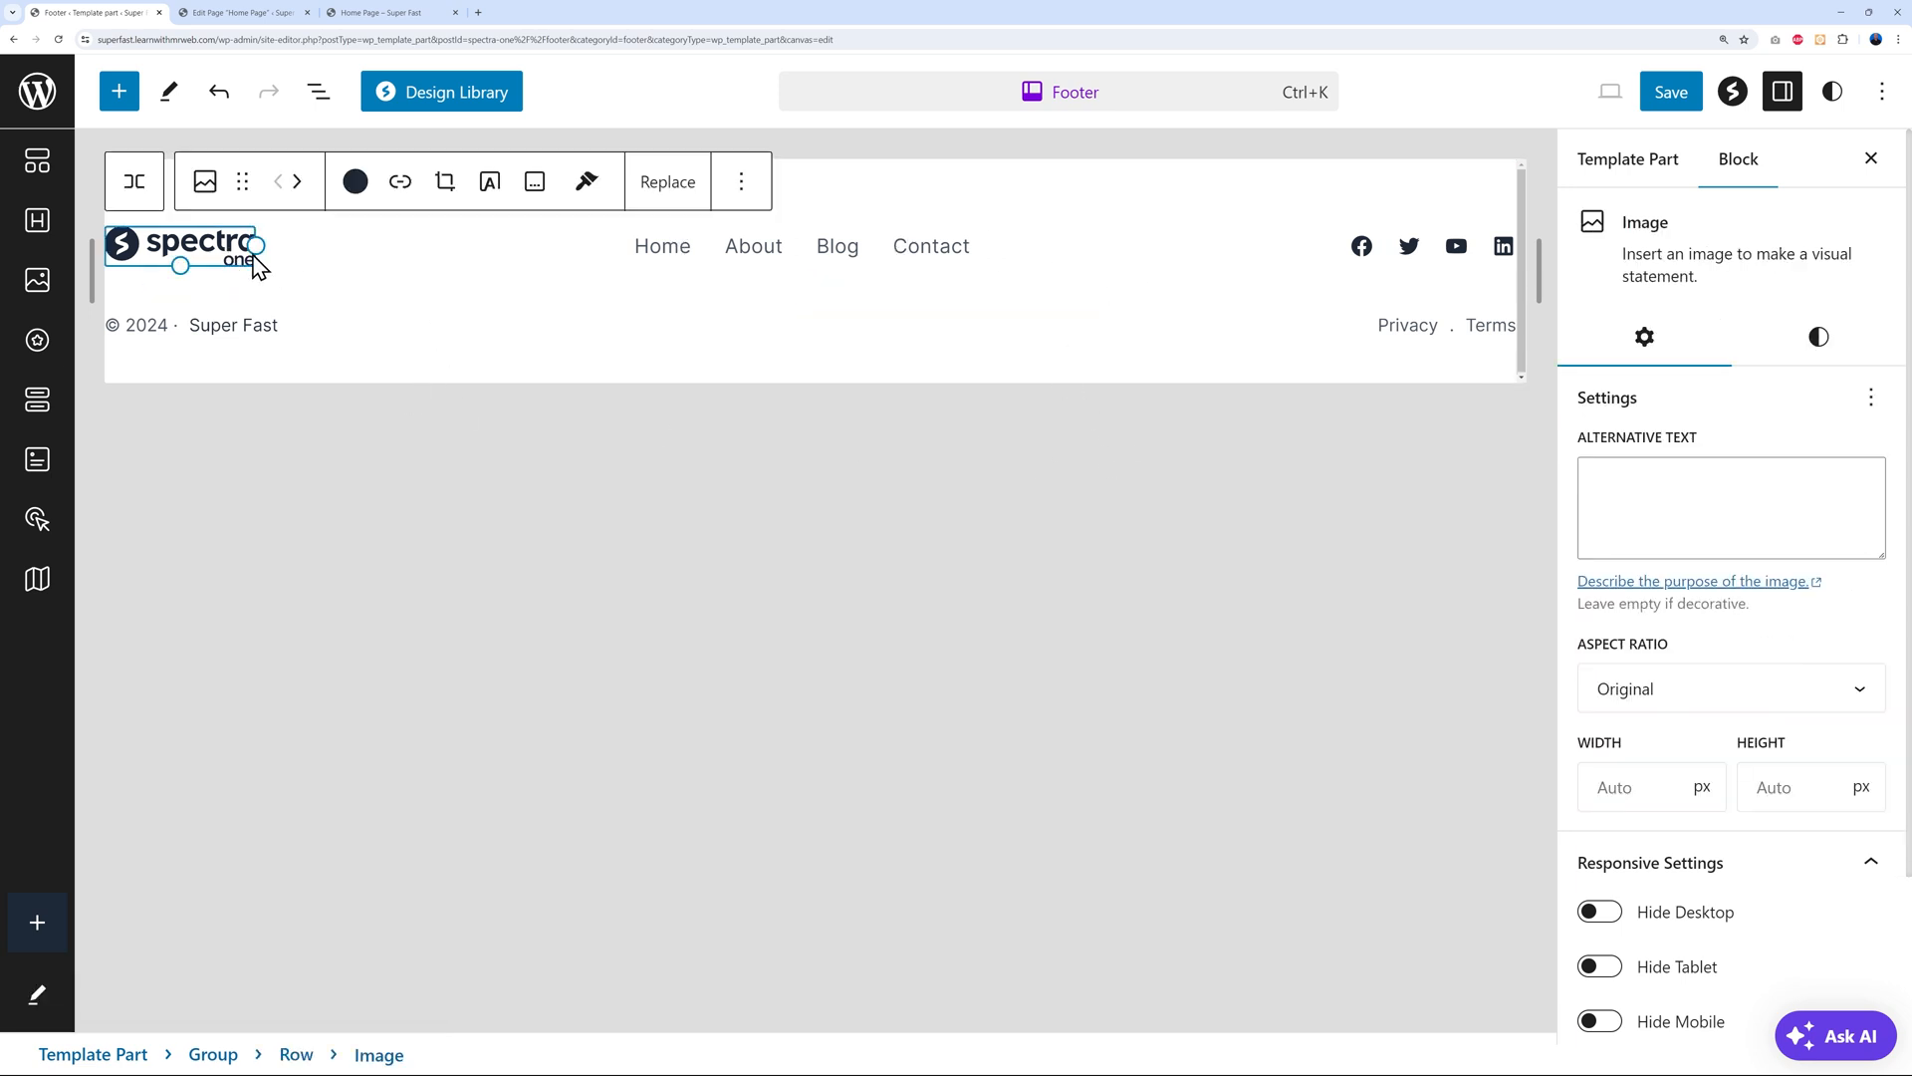
left_click(656, 199)
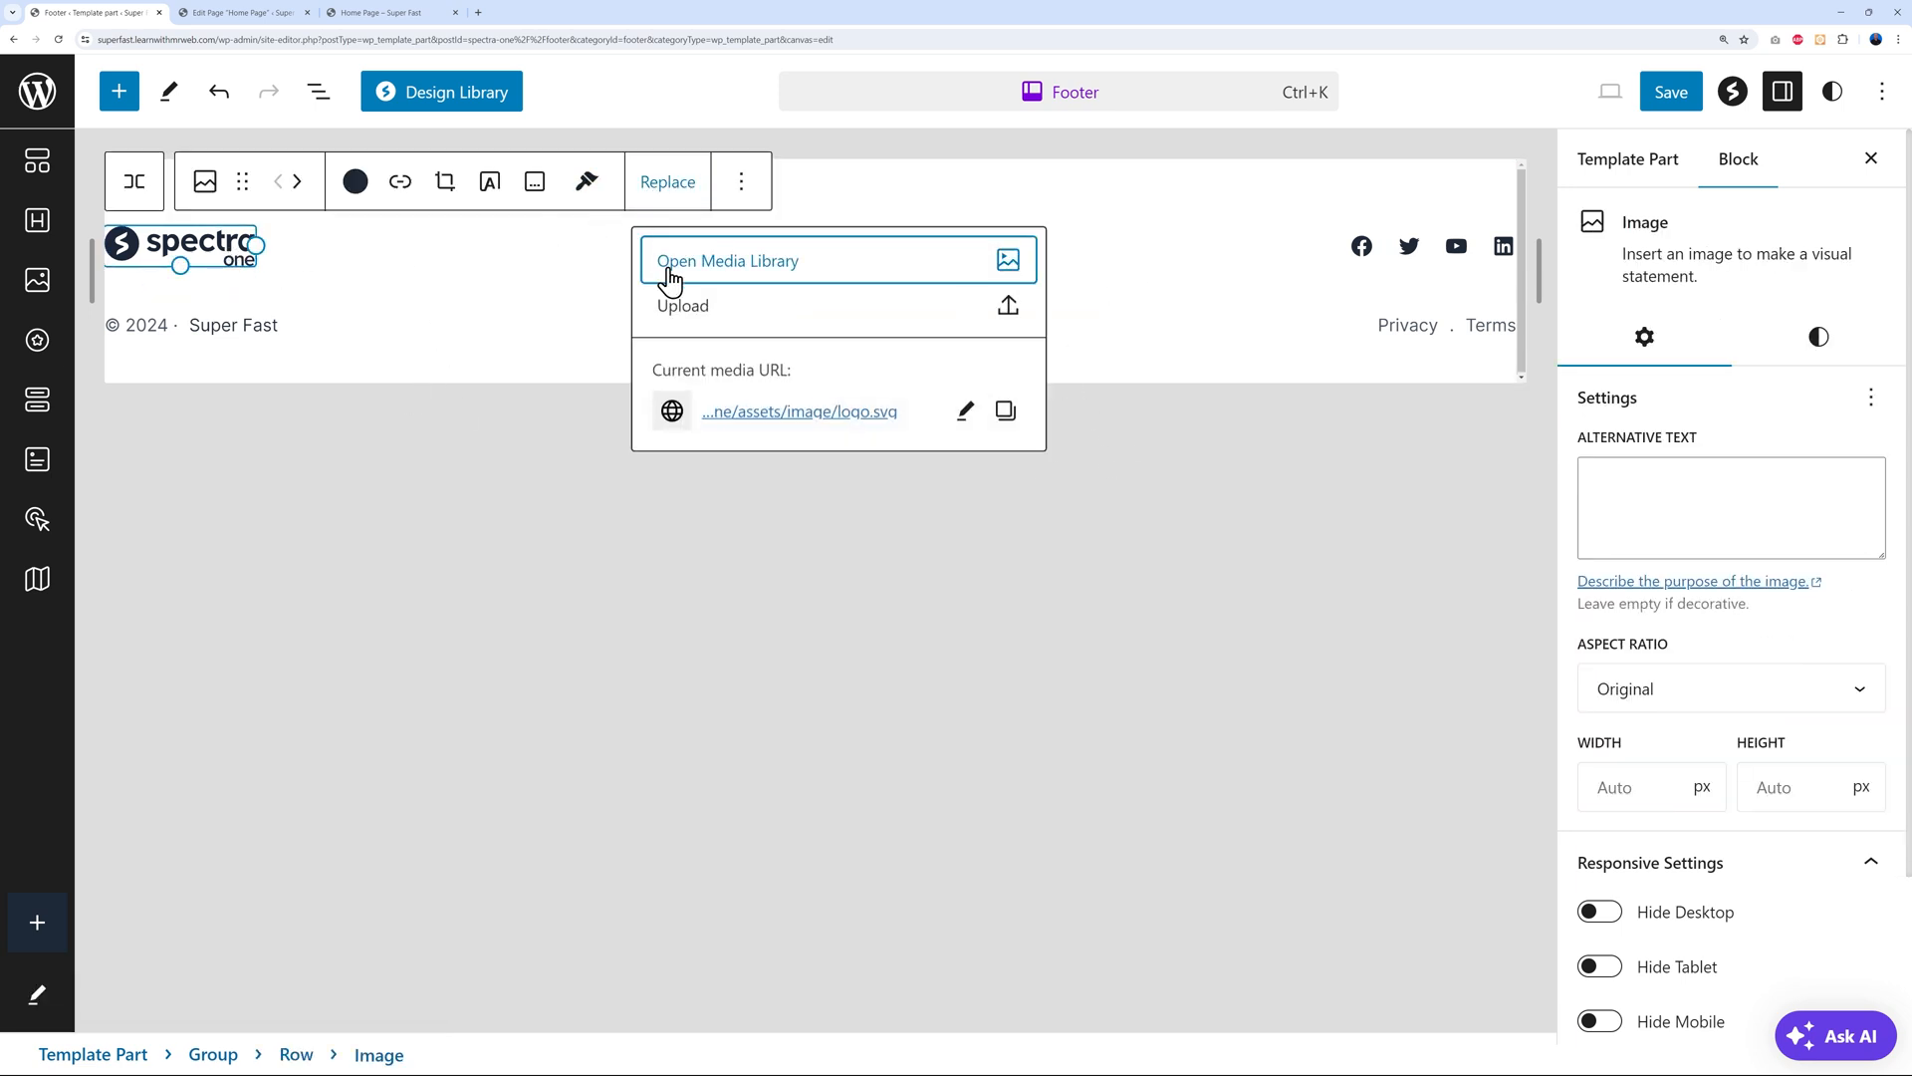
left_click(765, 276)
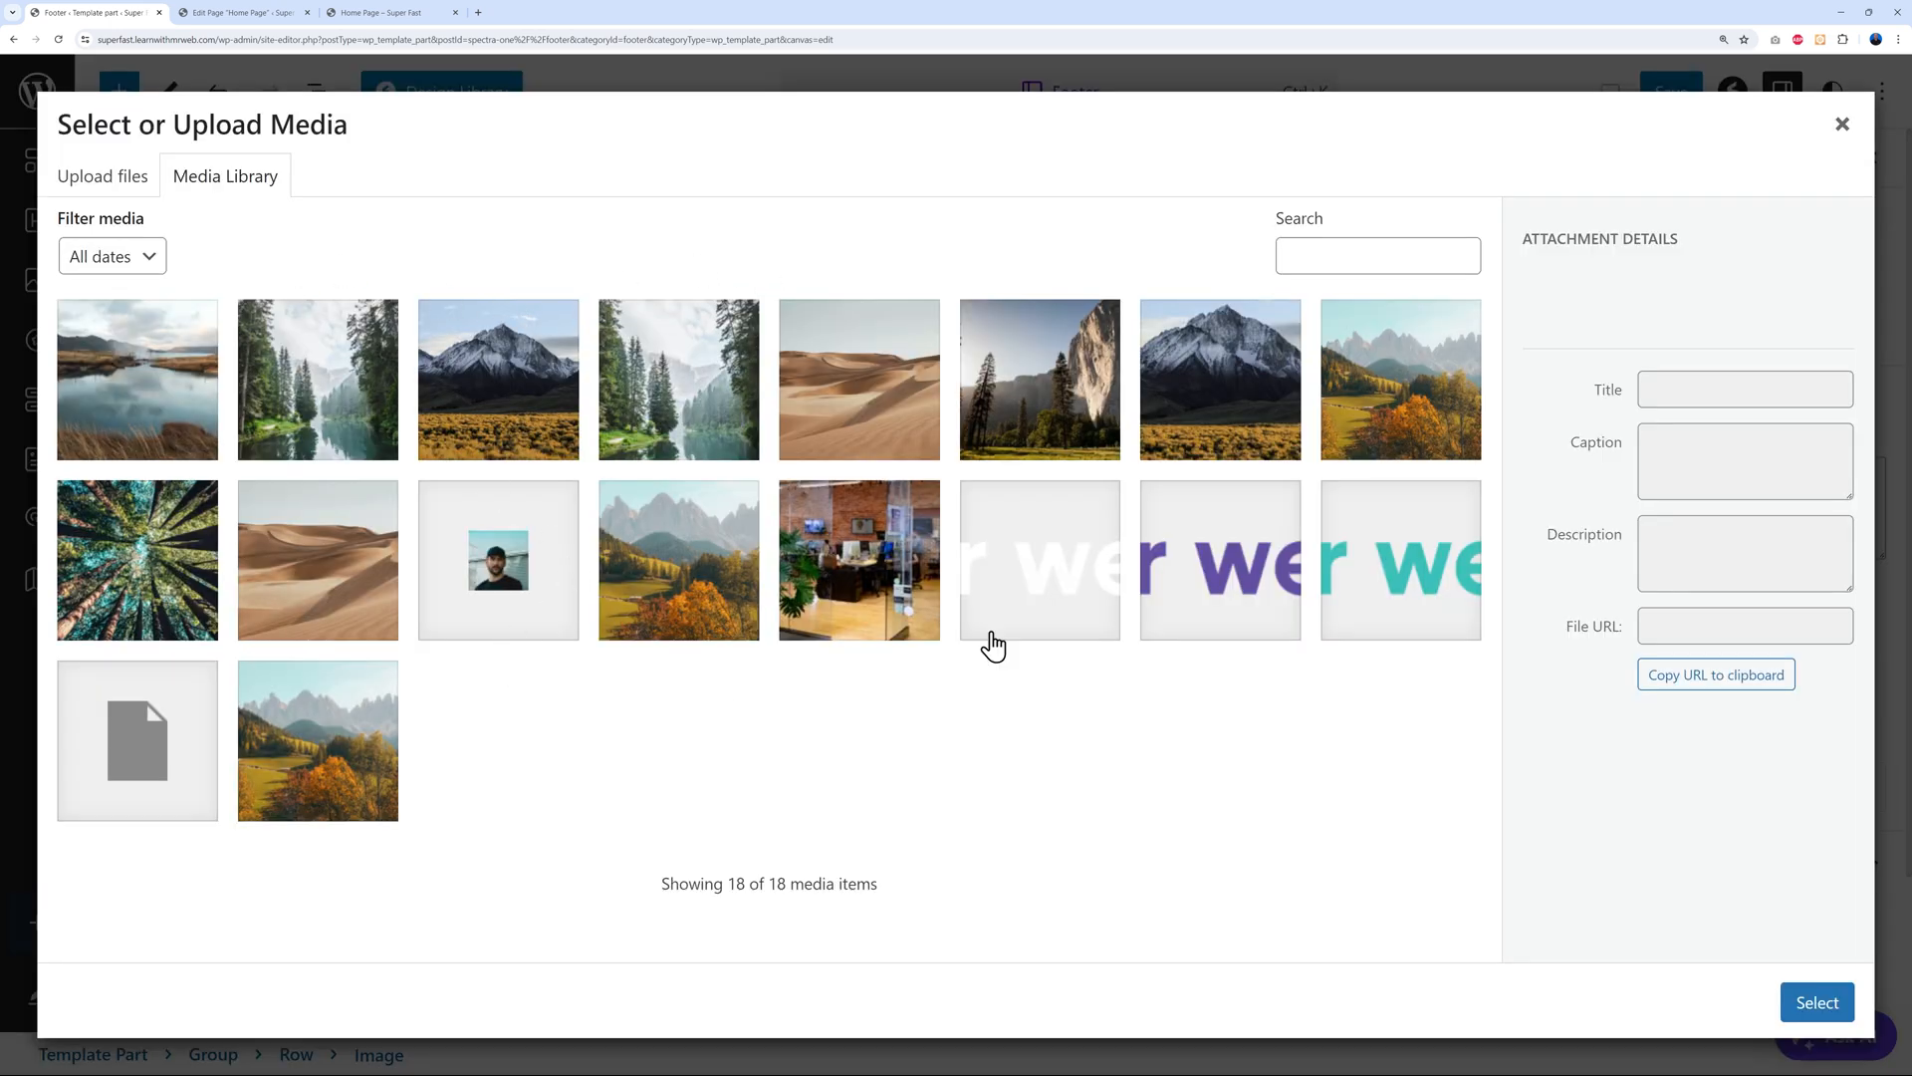
left_click(1201, 608)
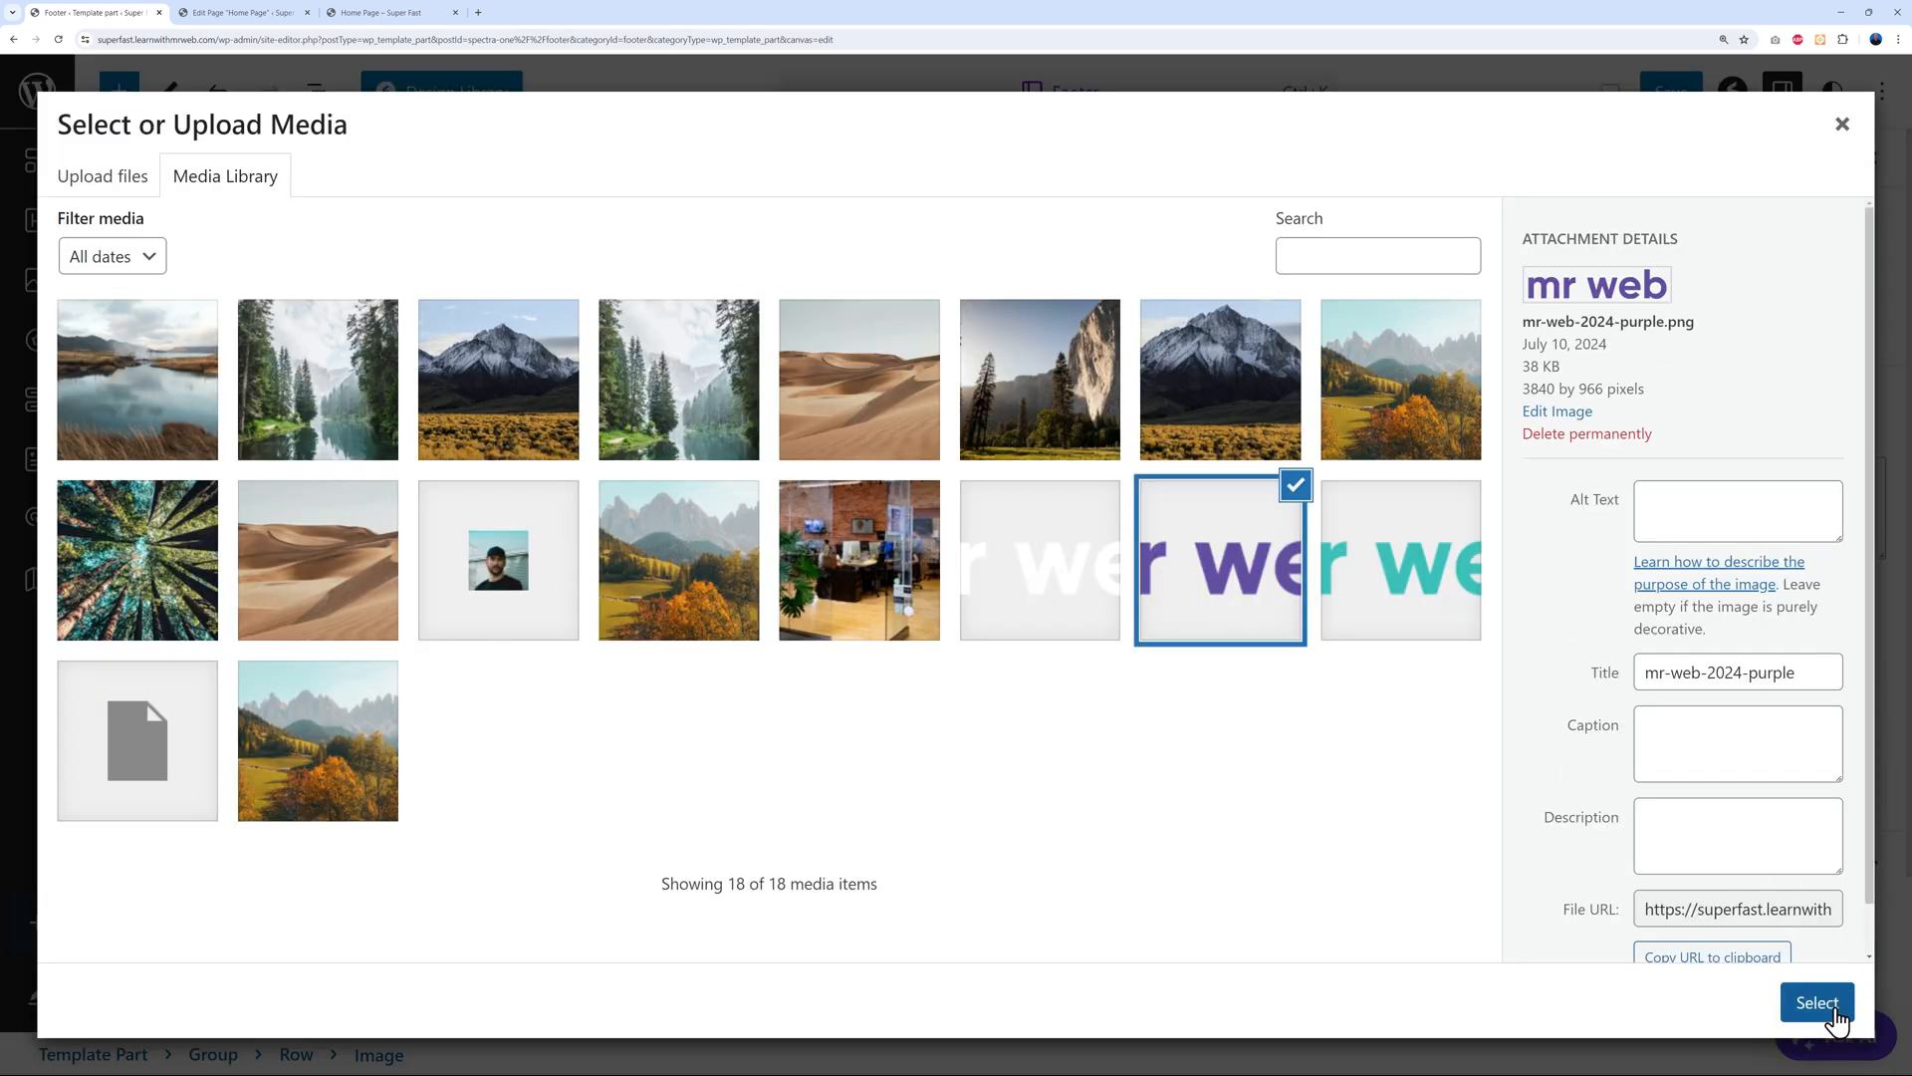
left_click(1832, 1003)
key("ctrl+`")
left_click_drag(1504, 407, 321, 308)
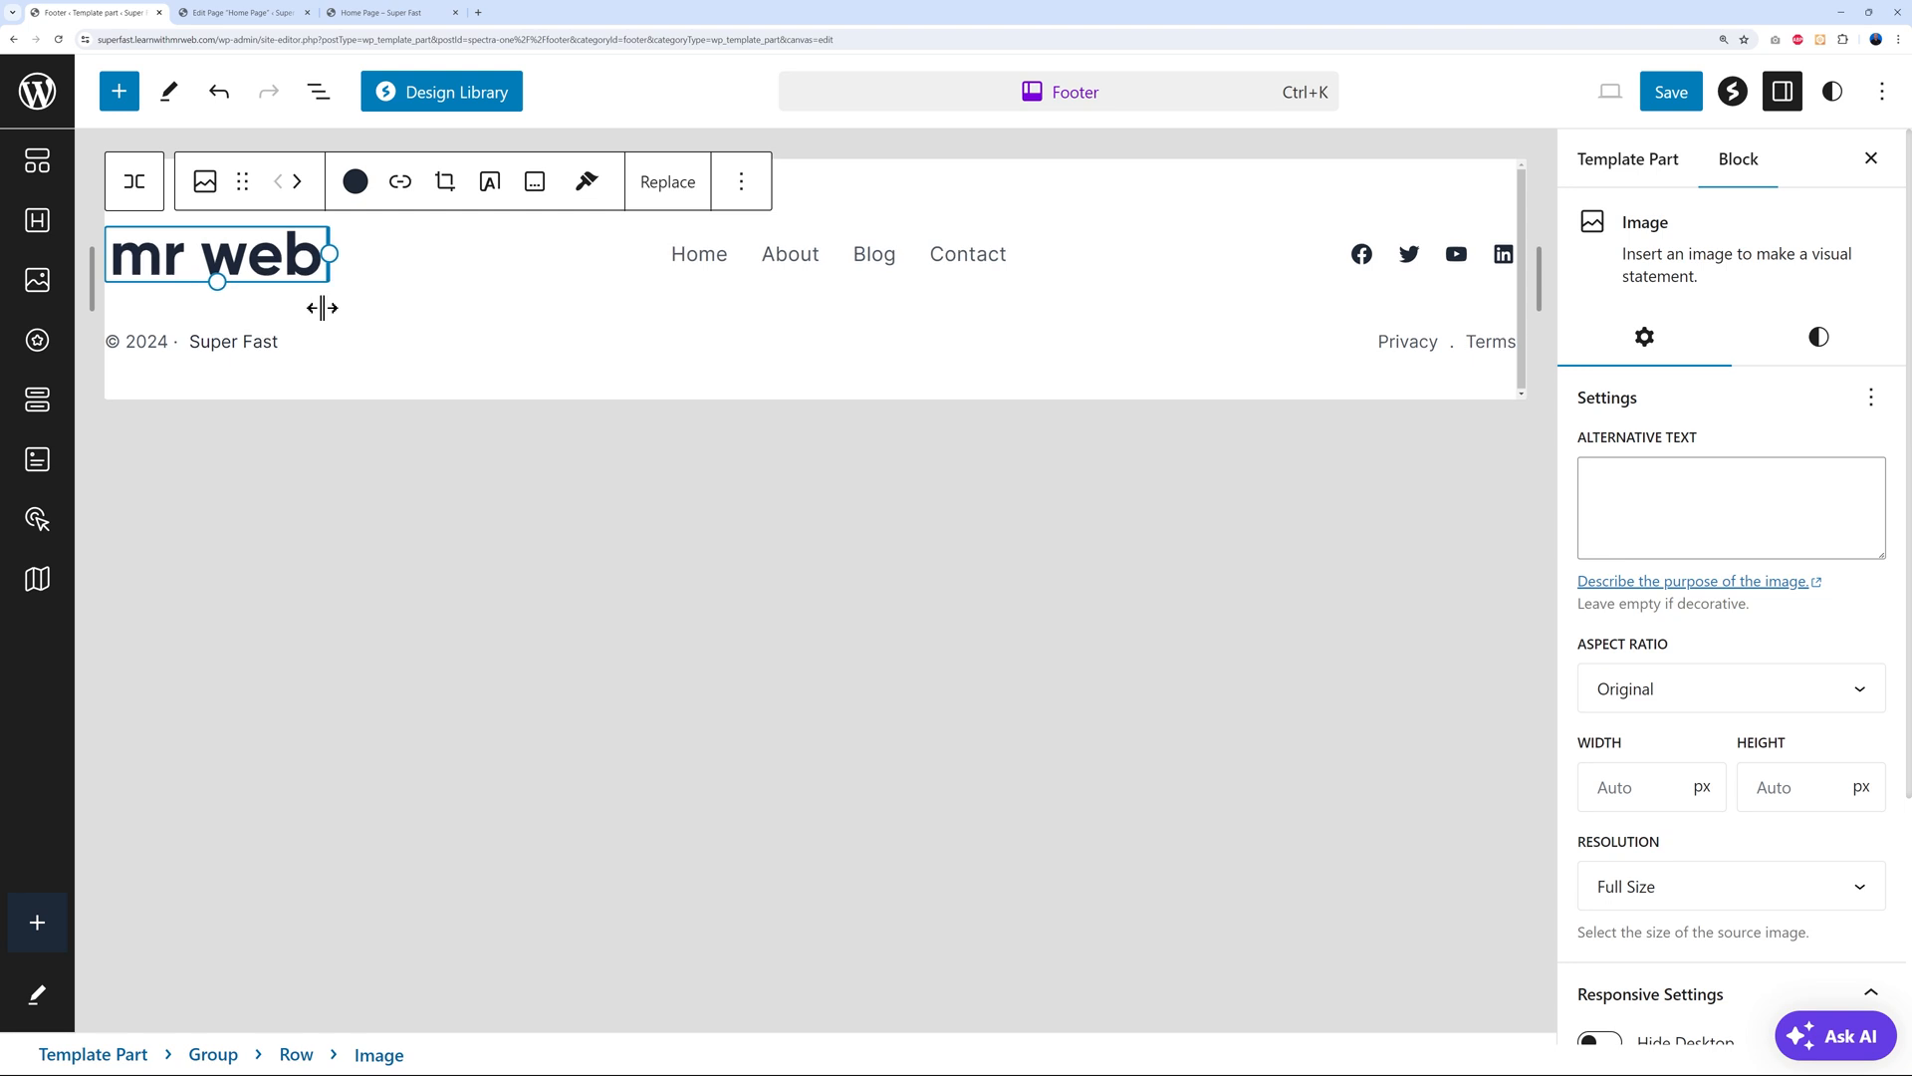
Check the Home, About, Blog and Contact links, then delete the footer Navigation block
left_click(704, 255)
left_click(787, 257)
left_click(881, 254)
left_click(986, 256)
left_click(730, 256)
left_click(797, 256)
left_click(881, 256)
left_click(949, 255)
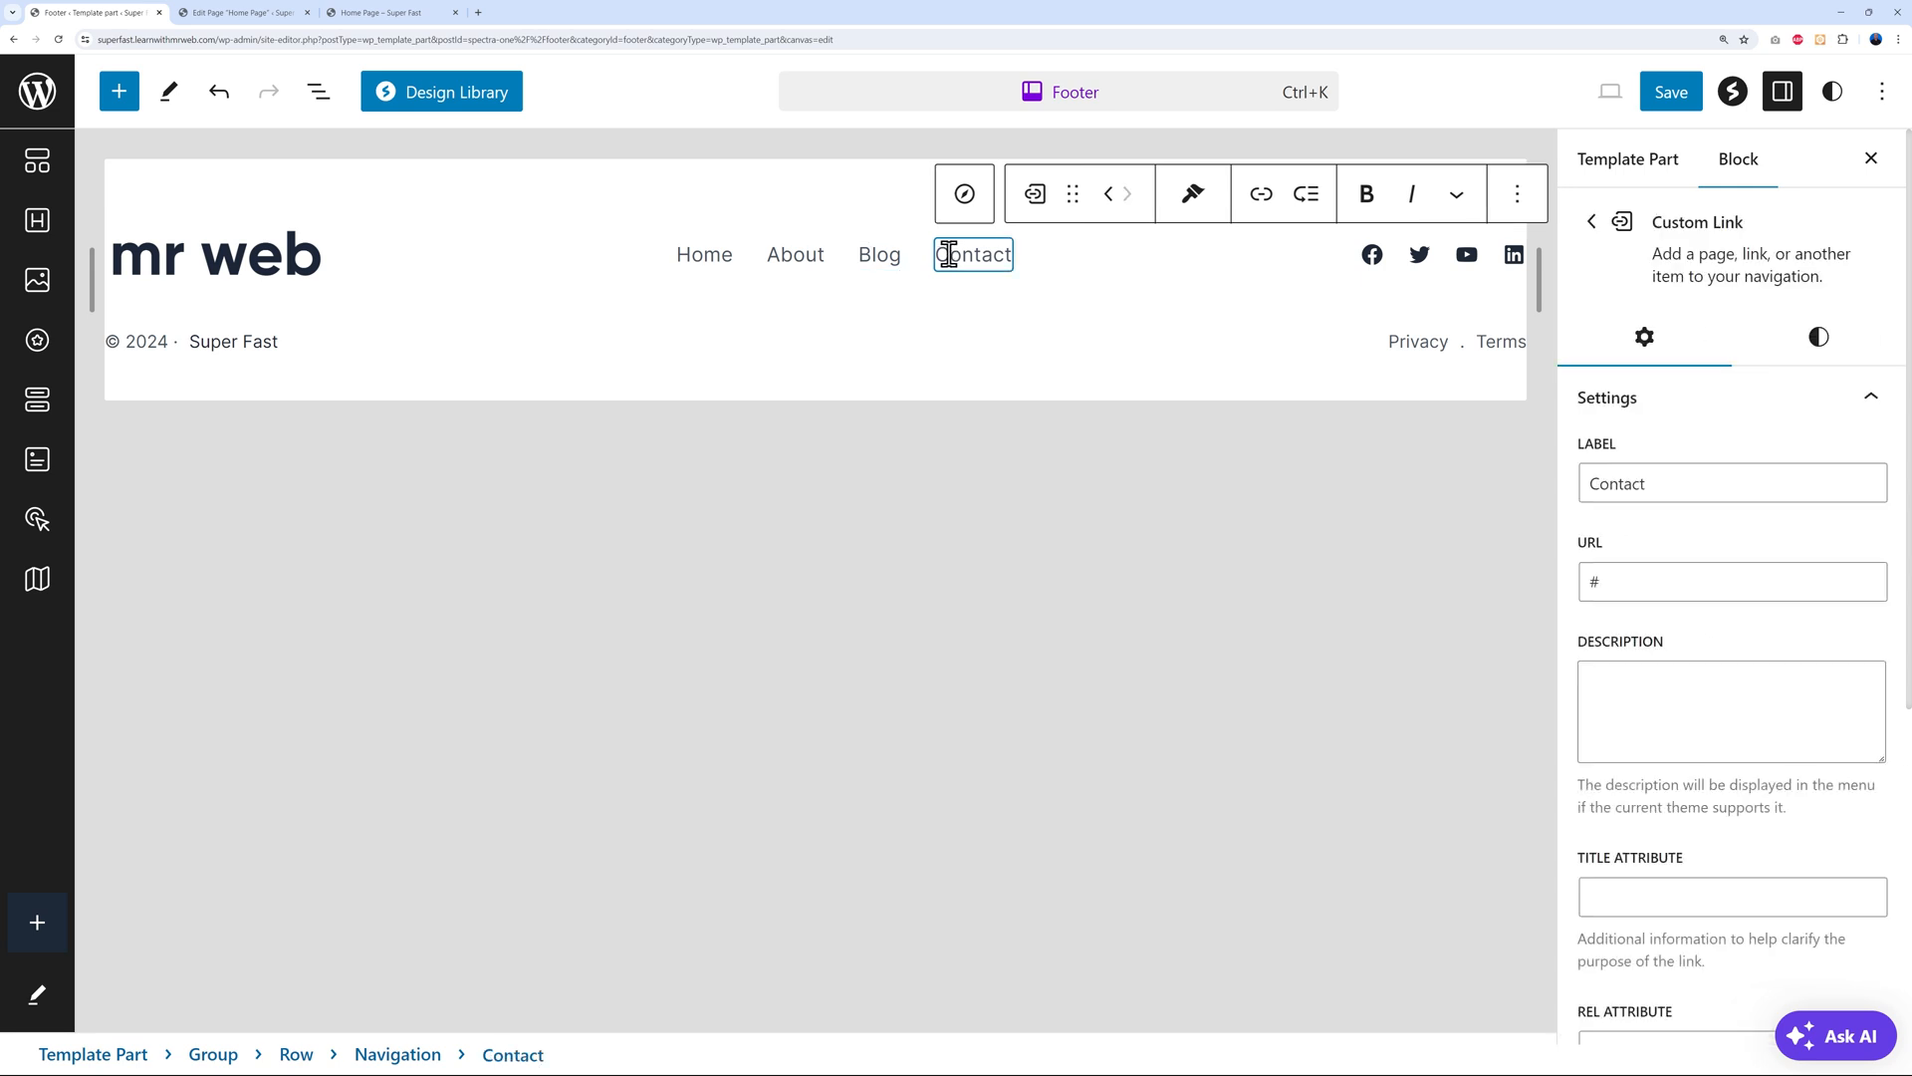
left_click(723, 256)
left_click(661, 261)
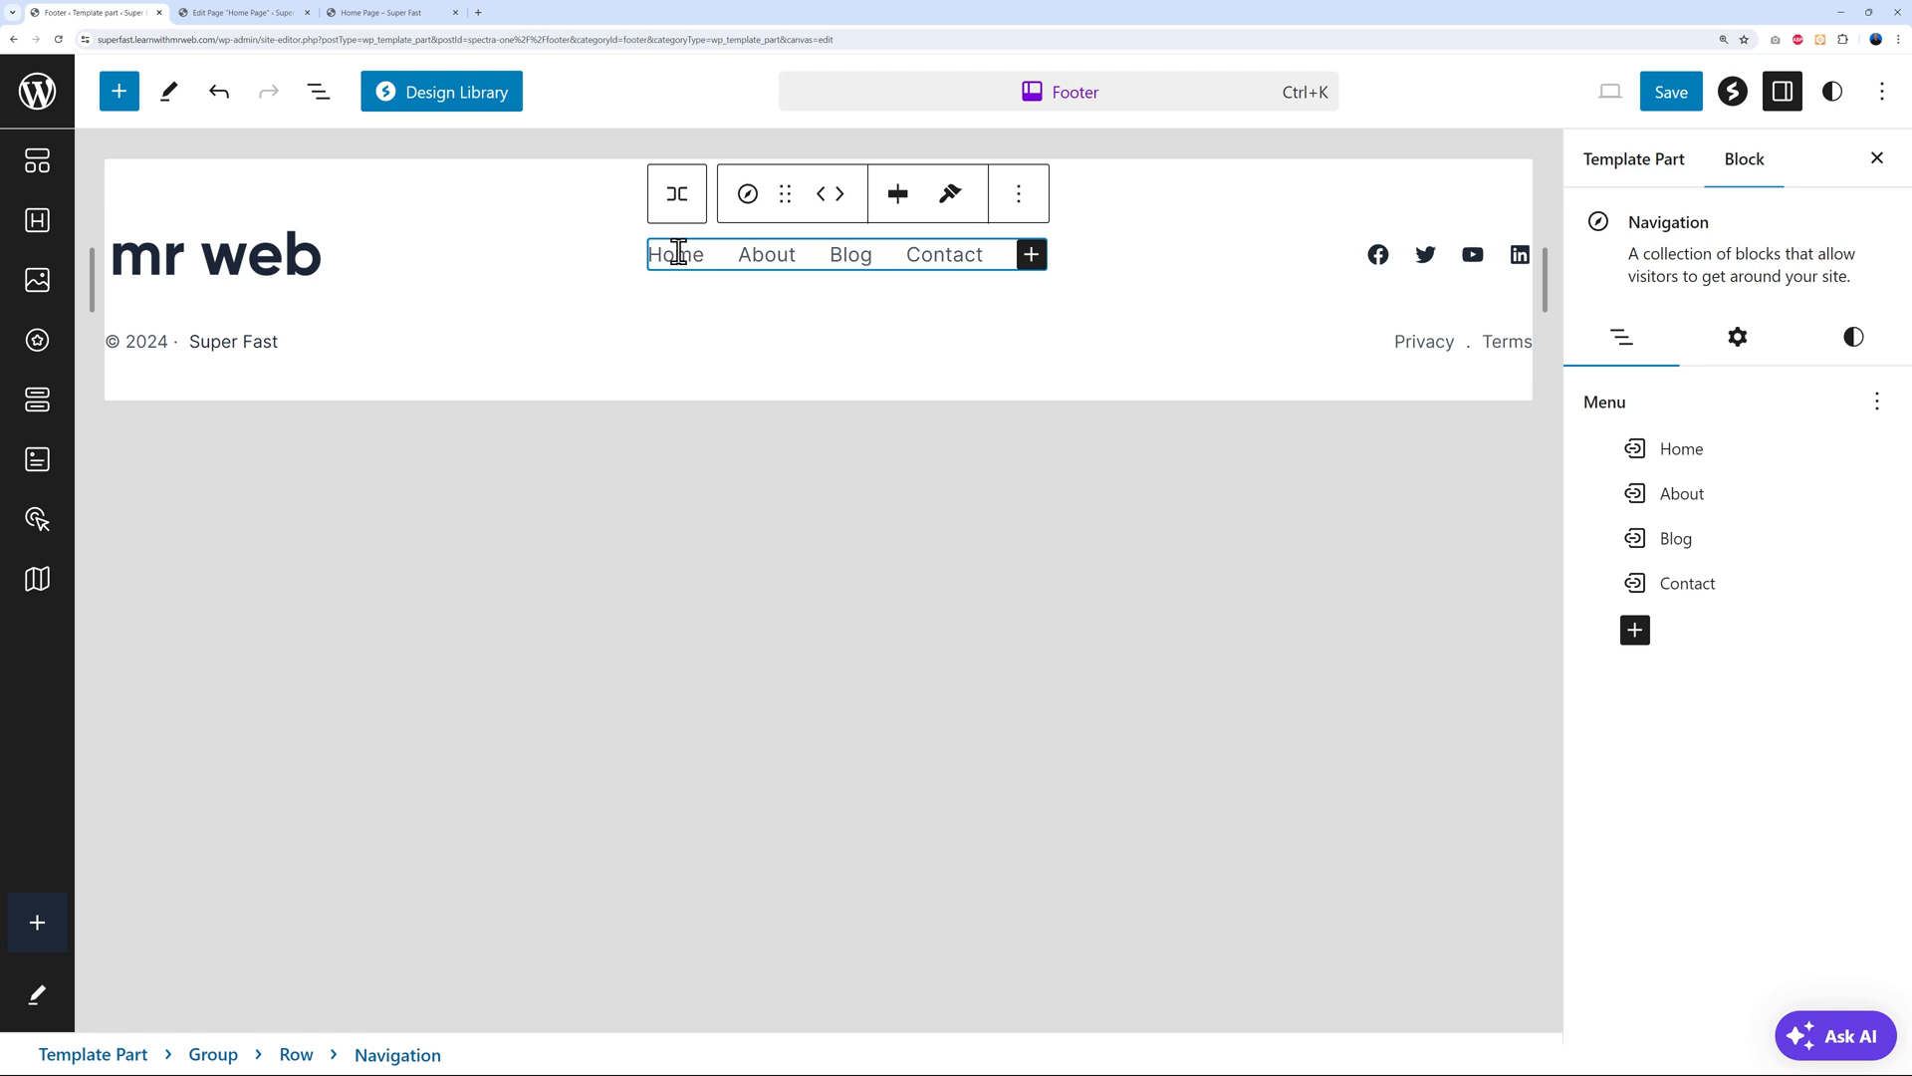
left_click(1017, 205)
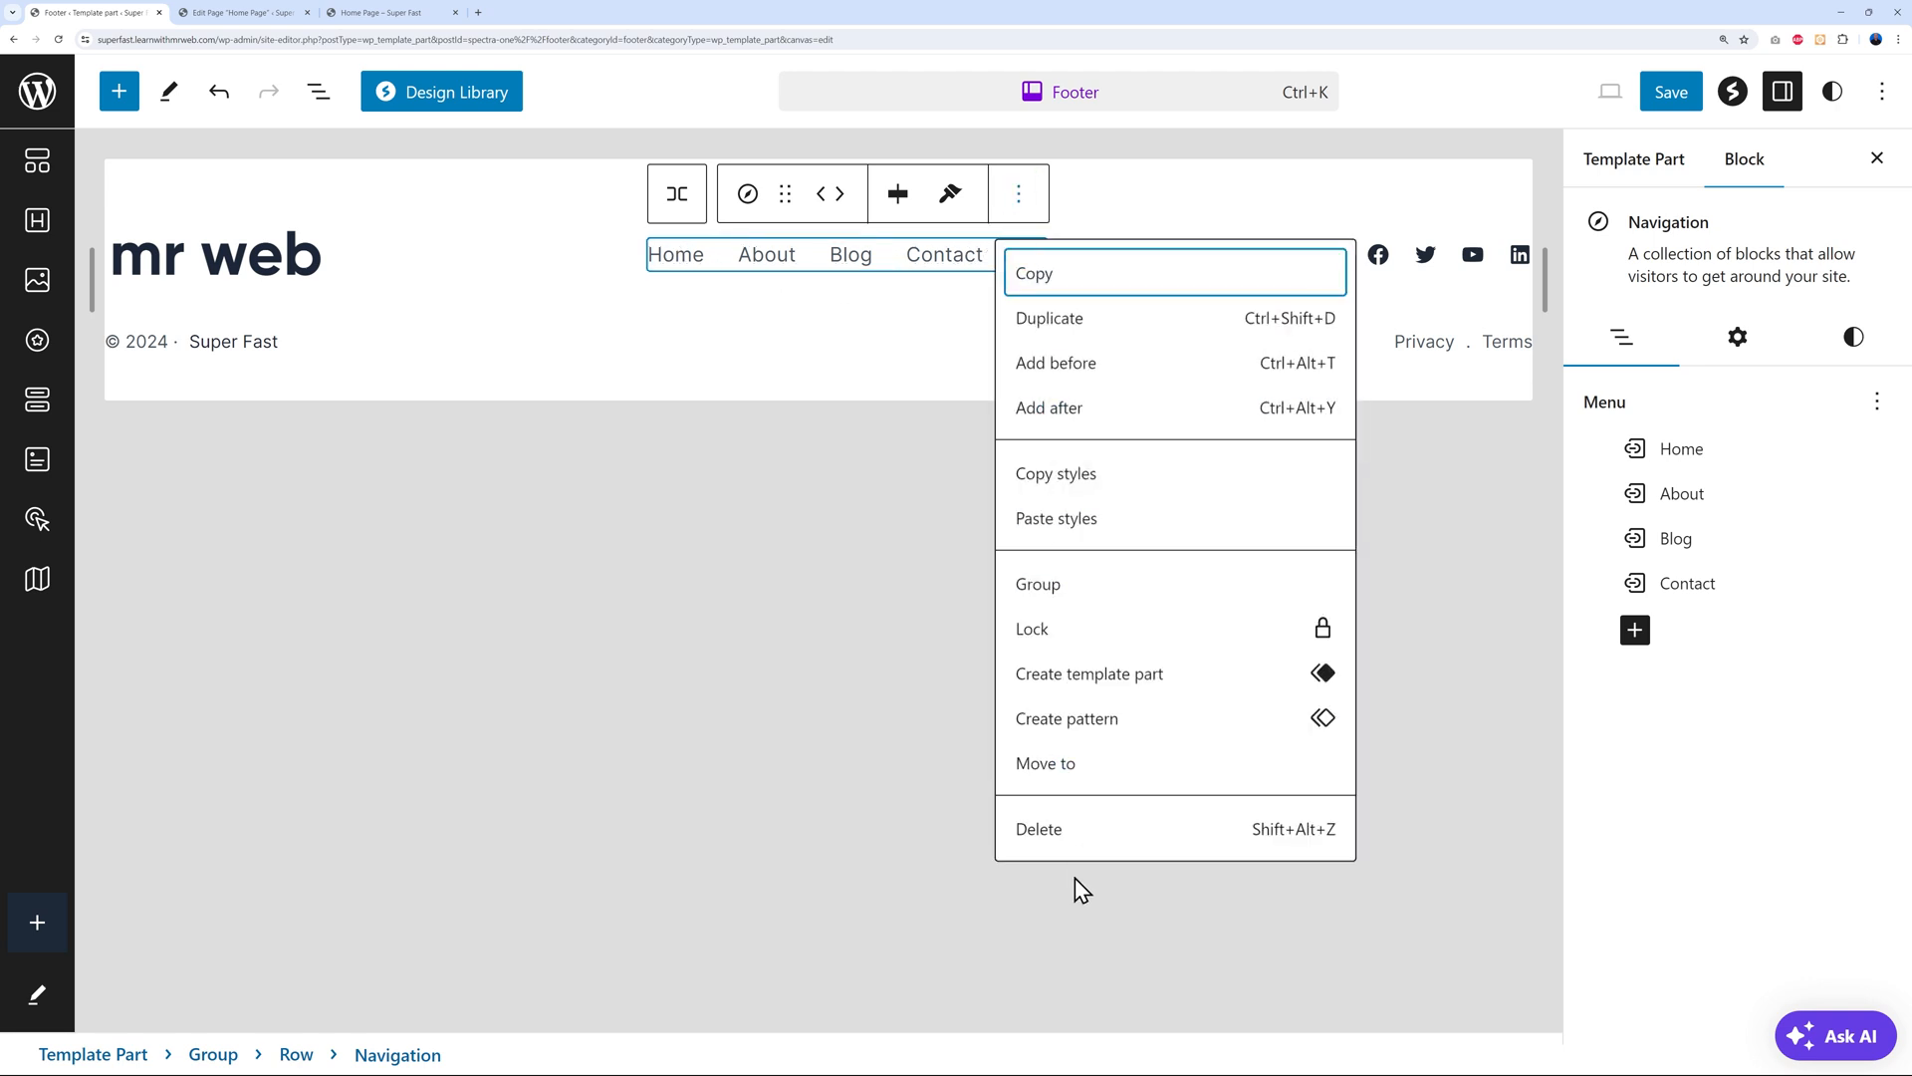
left_click(1068, 846)
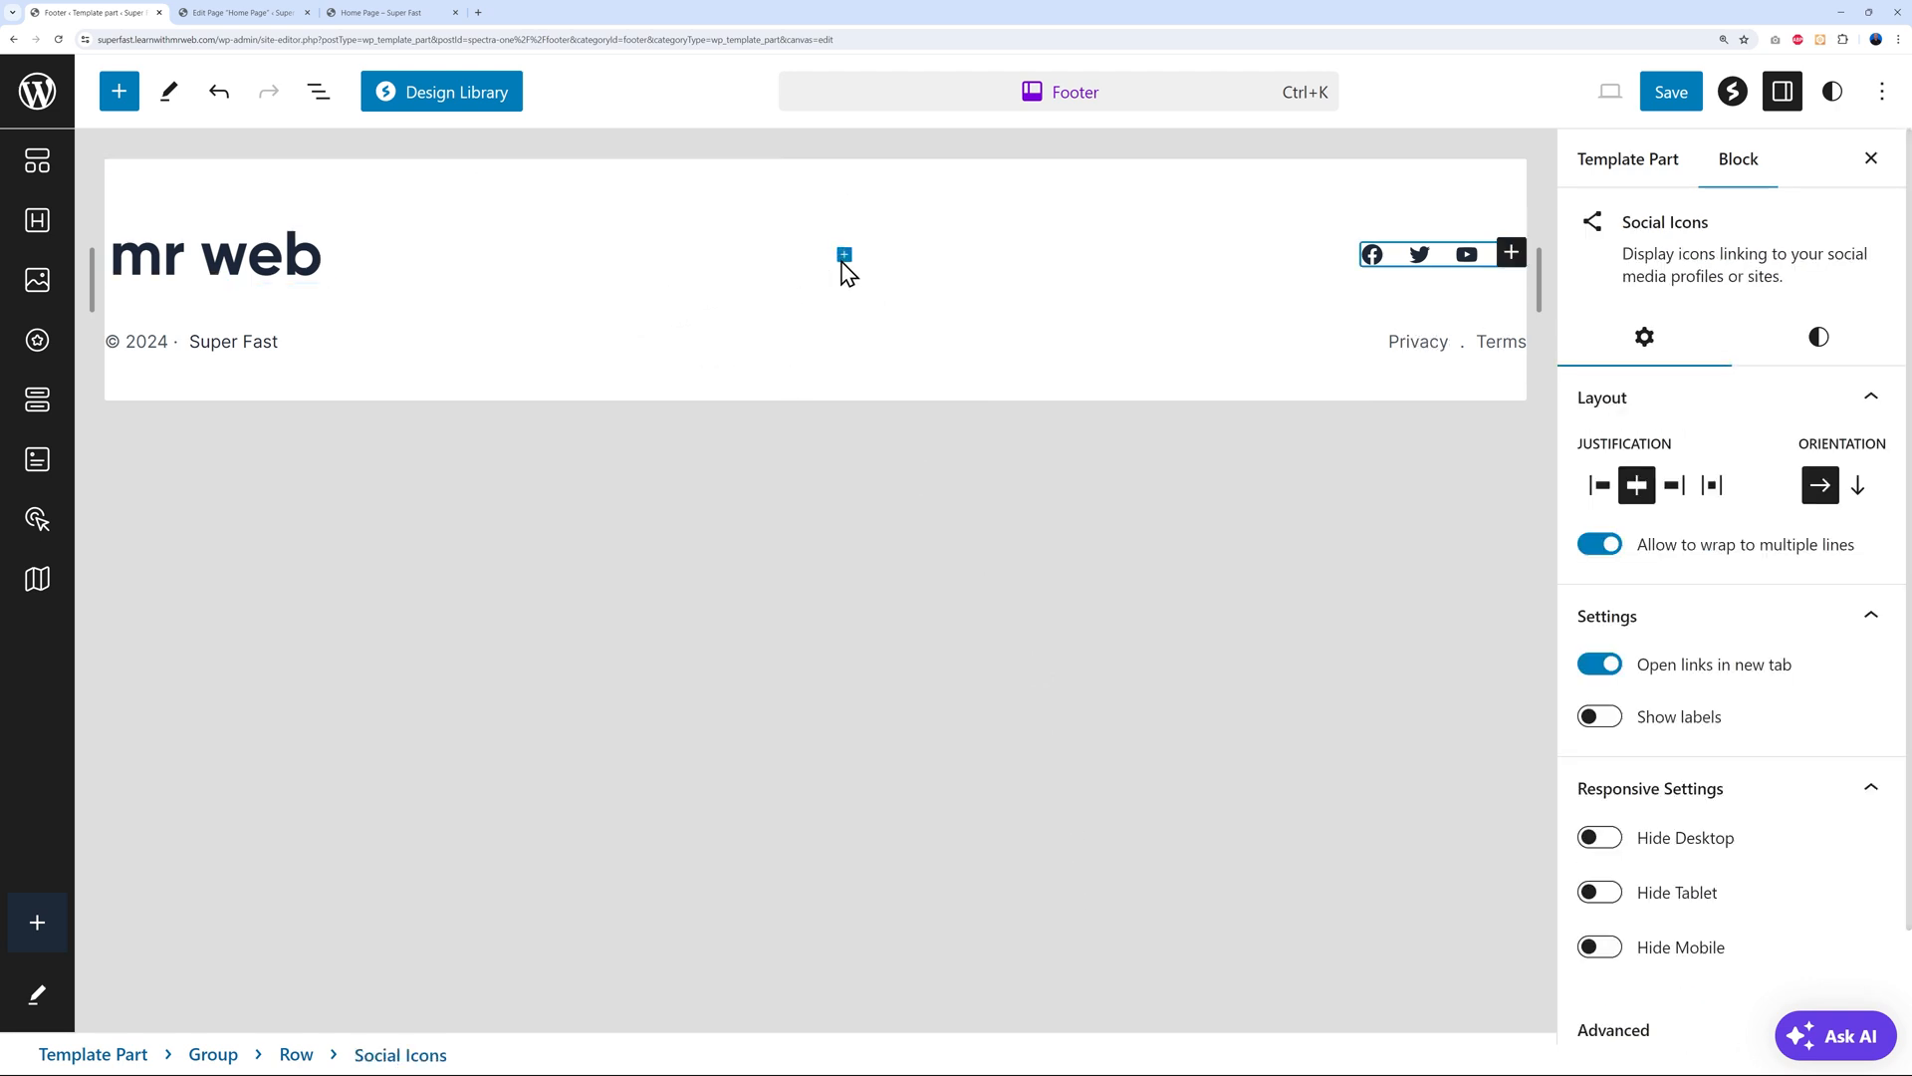
Insert a new Navigation block between the logo and social icons using the Navigation menu
left_click(845, 254)
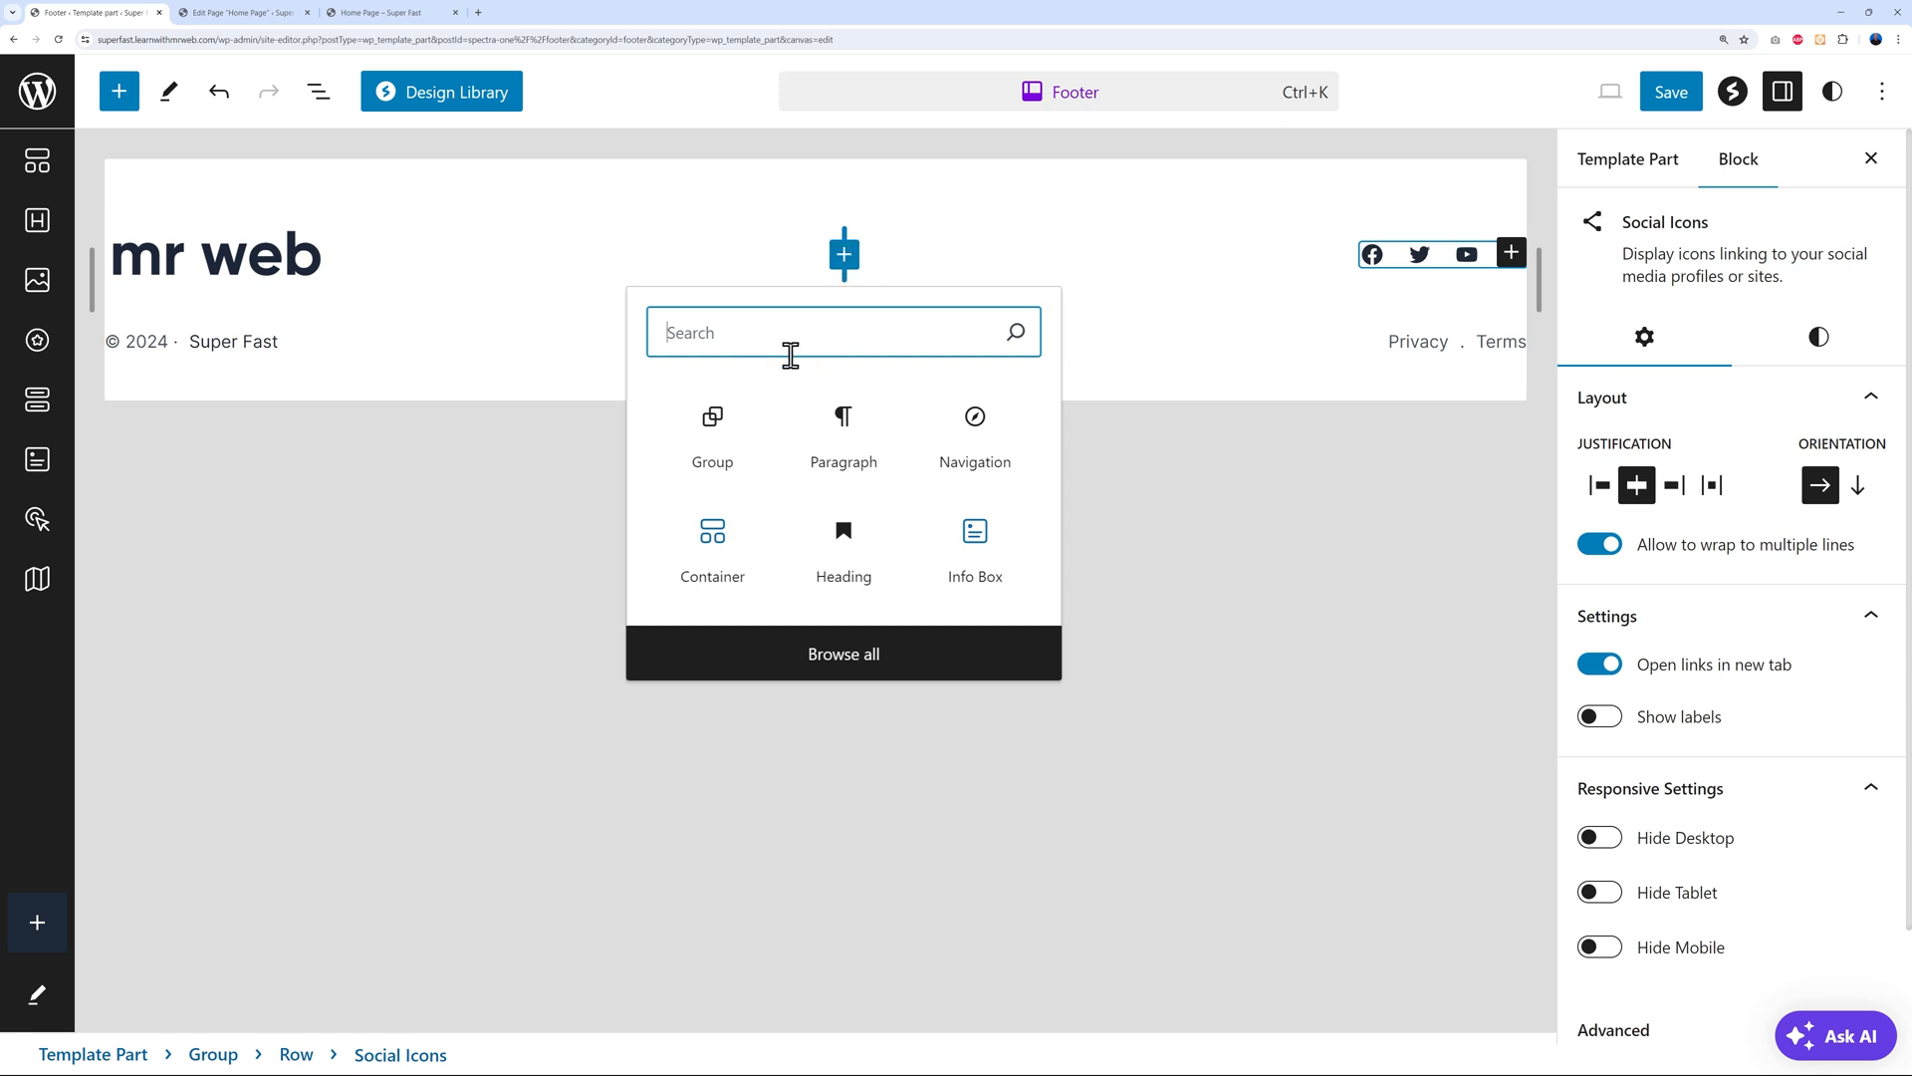
left_click(976, 445)
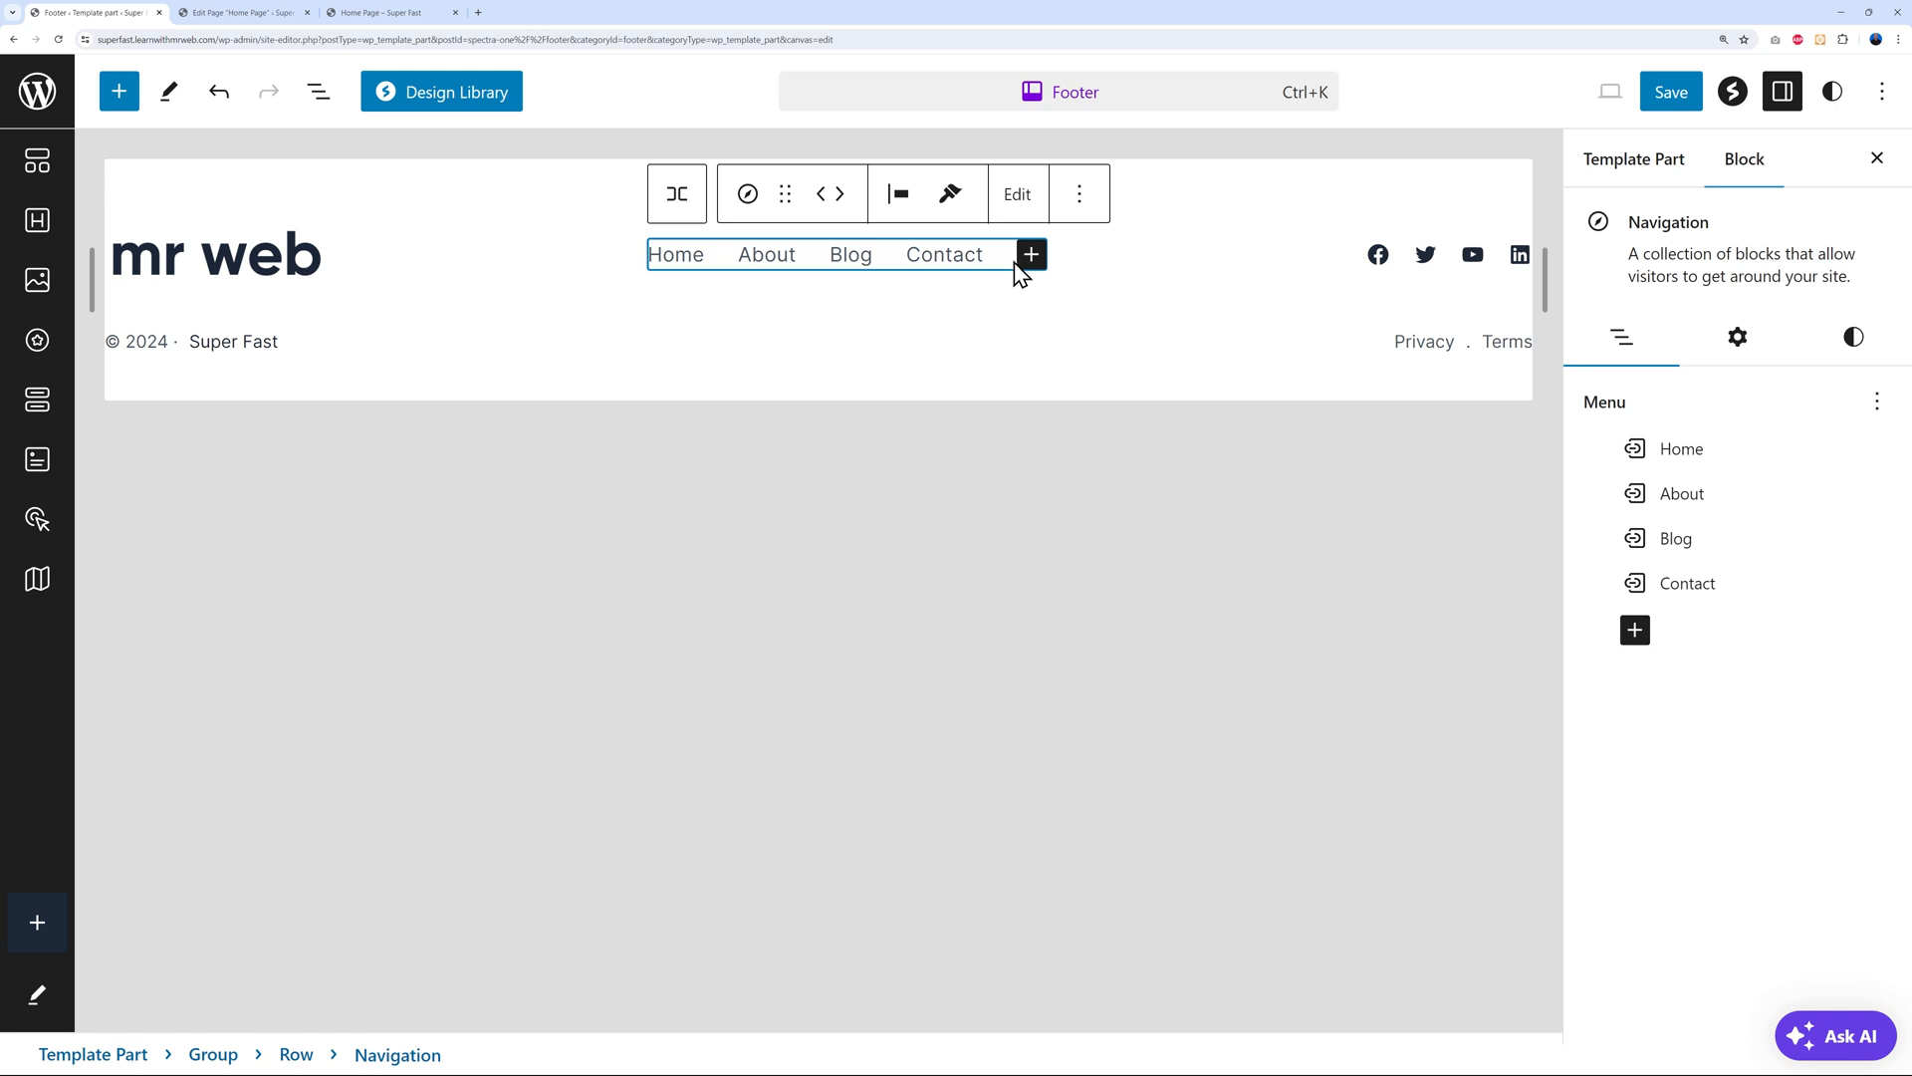
left_click(1877, 403)
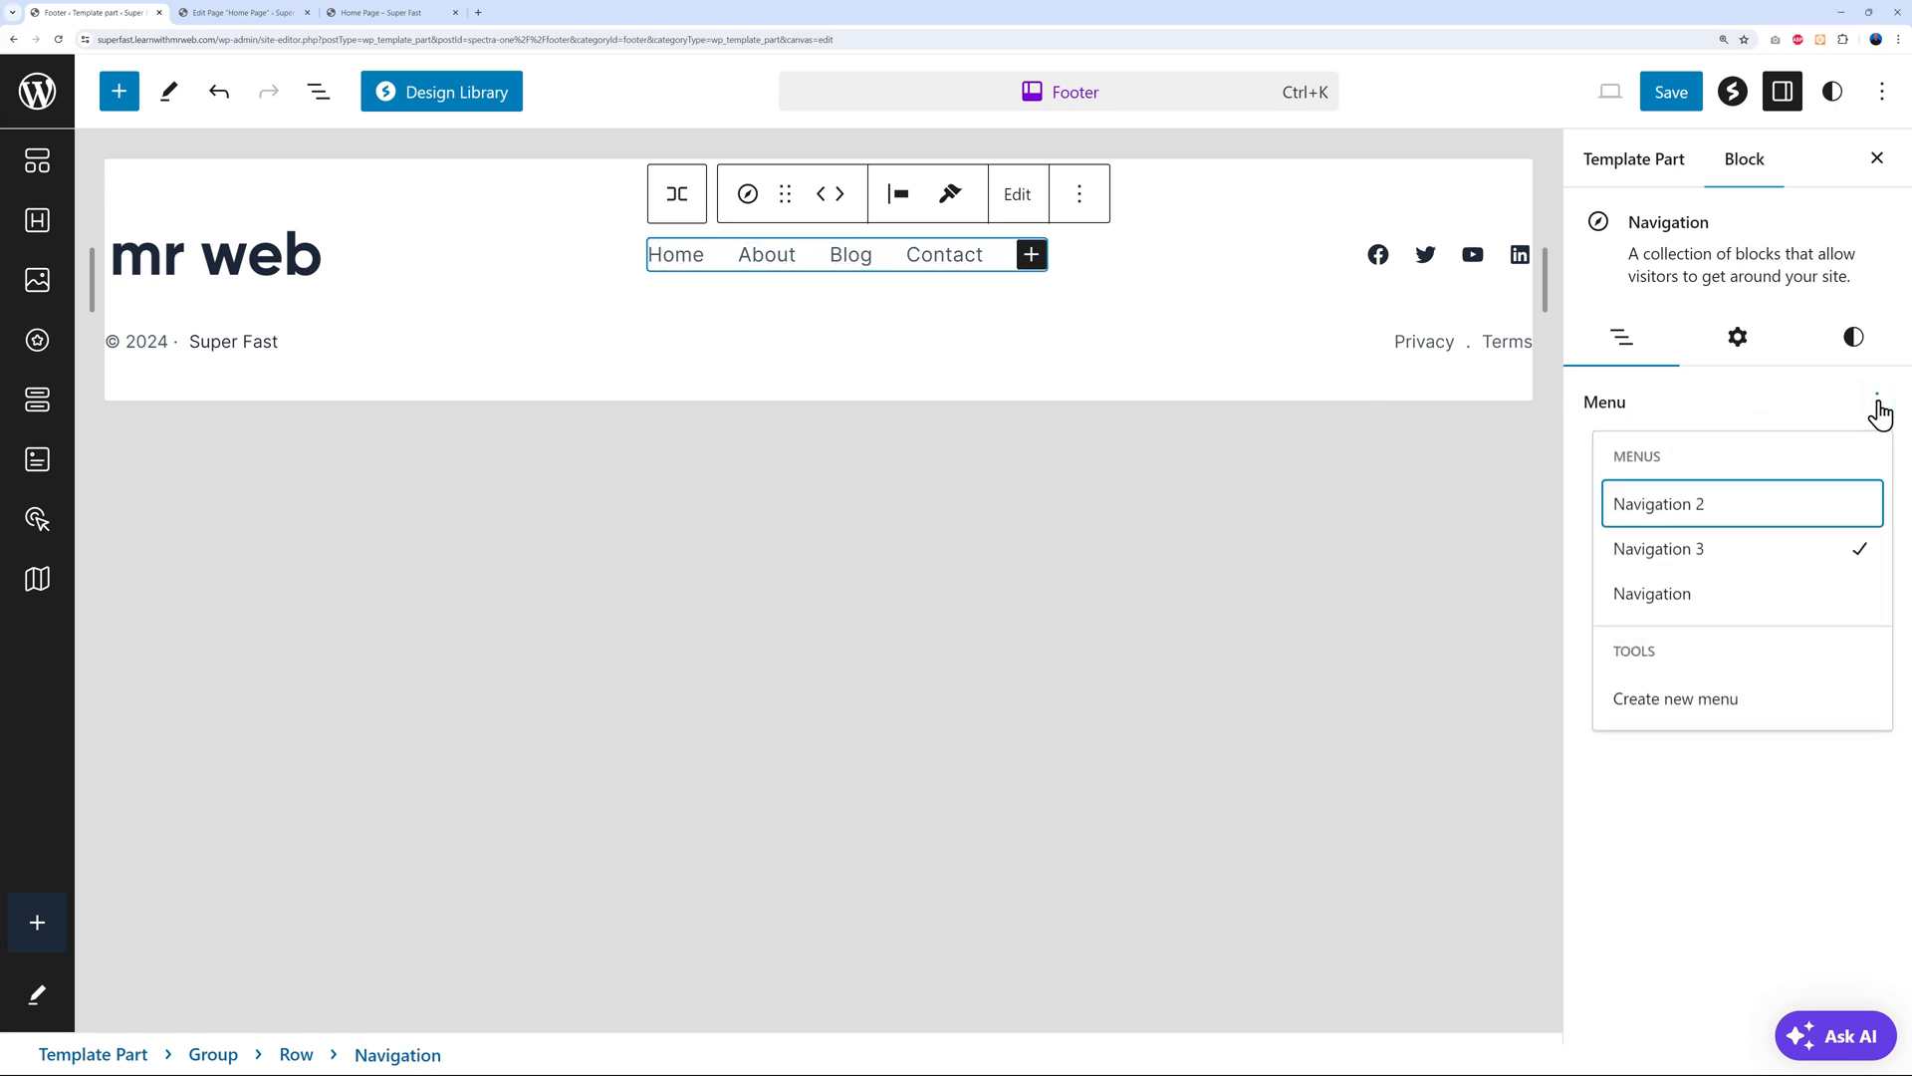
left_click(1668, 598)
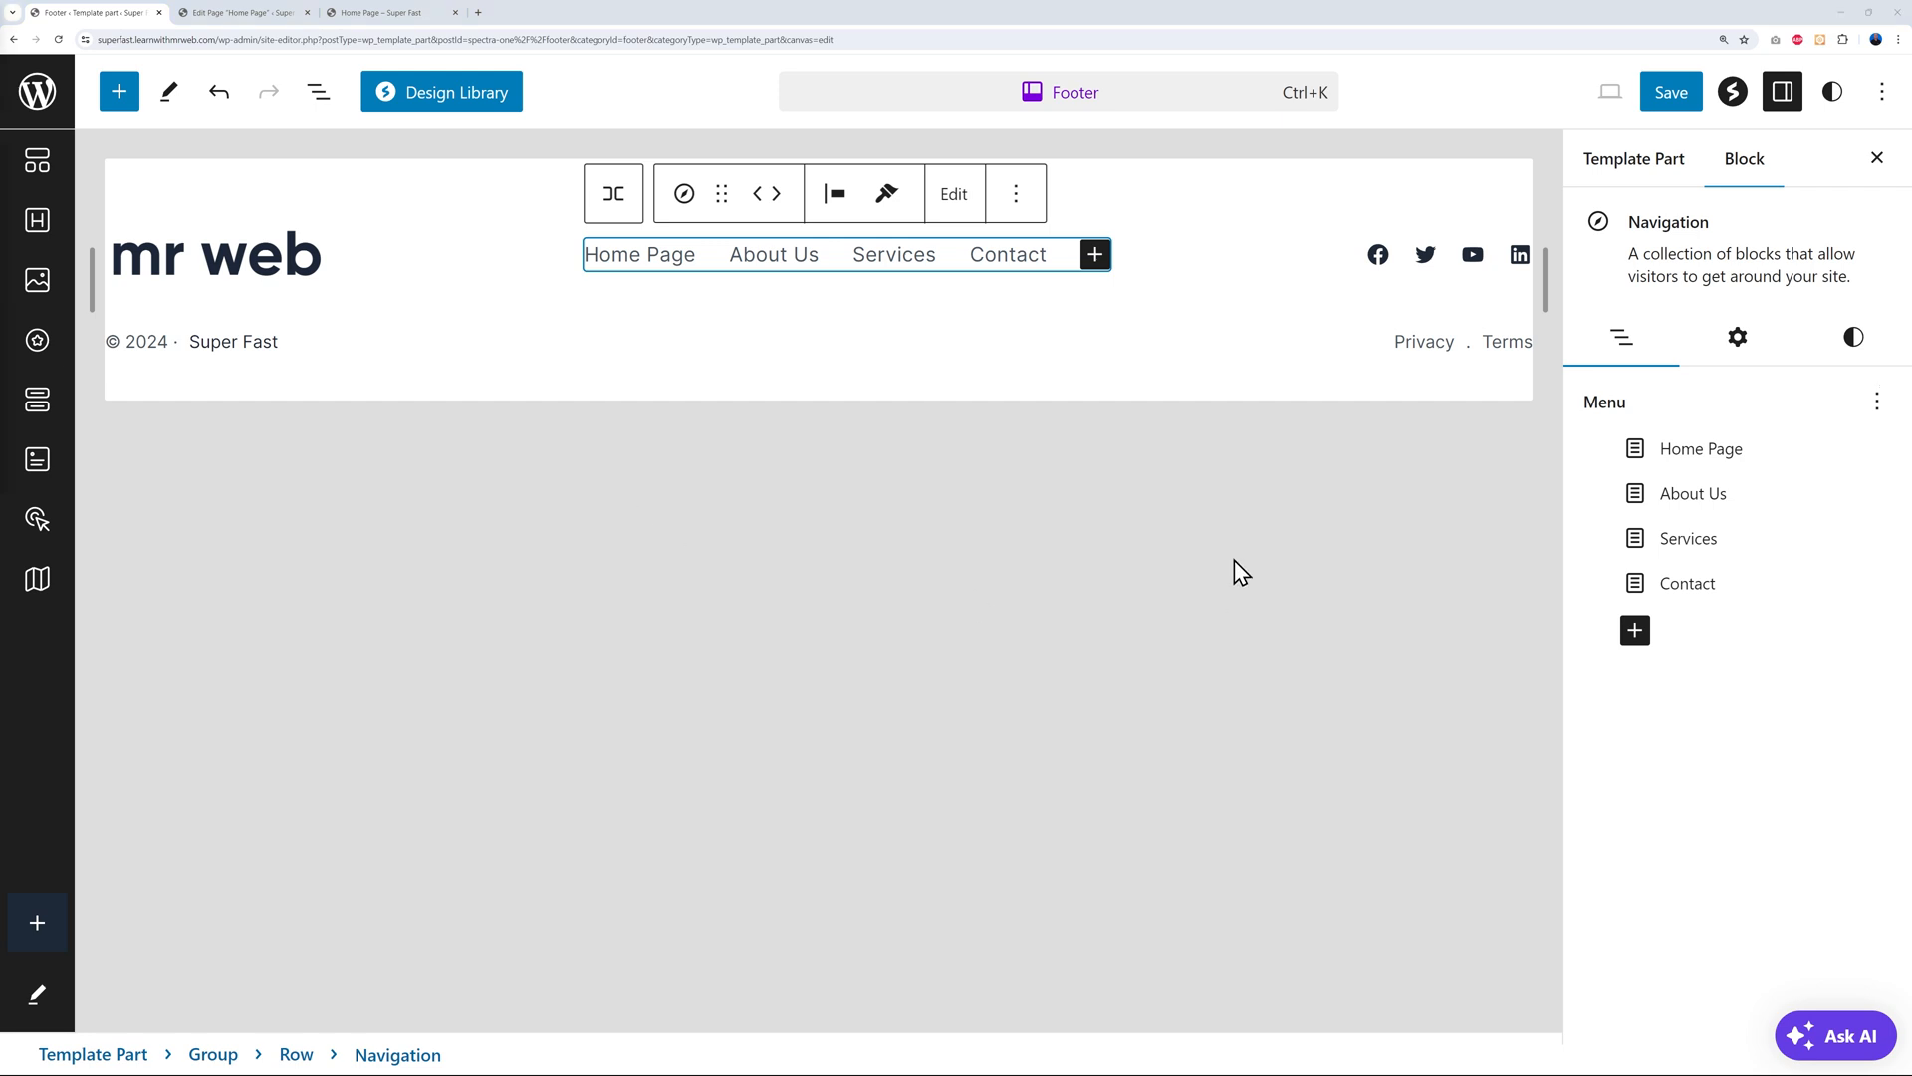
Review the Facebook, Twitter, YouTube and LinkedIn icons, then duplicate the Facebook icon
left_click(1381, 257)
left_click(1425, 256)
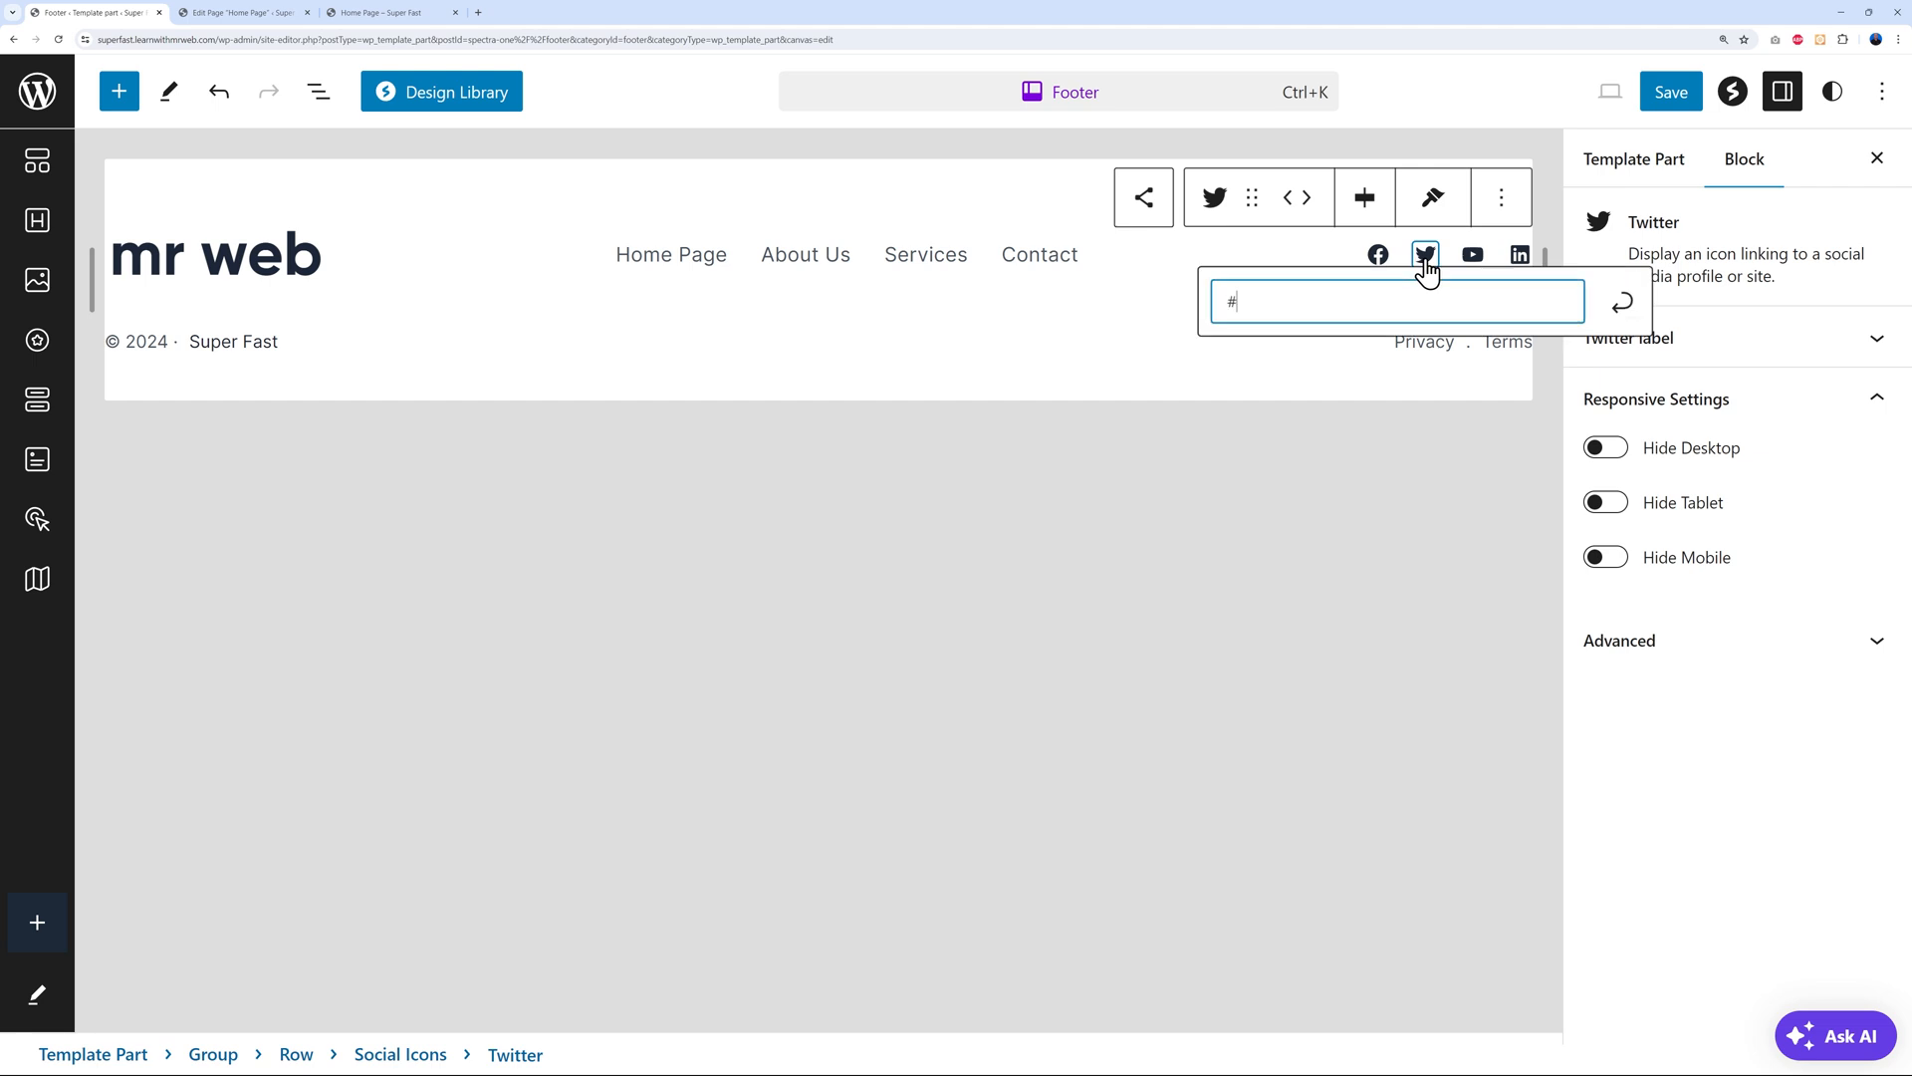
left_click(1473, 256)
left_click(1522, 259)
left_click(1426, 256)
left_click(1379, 257)
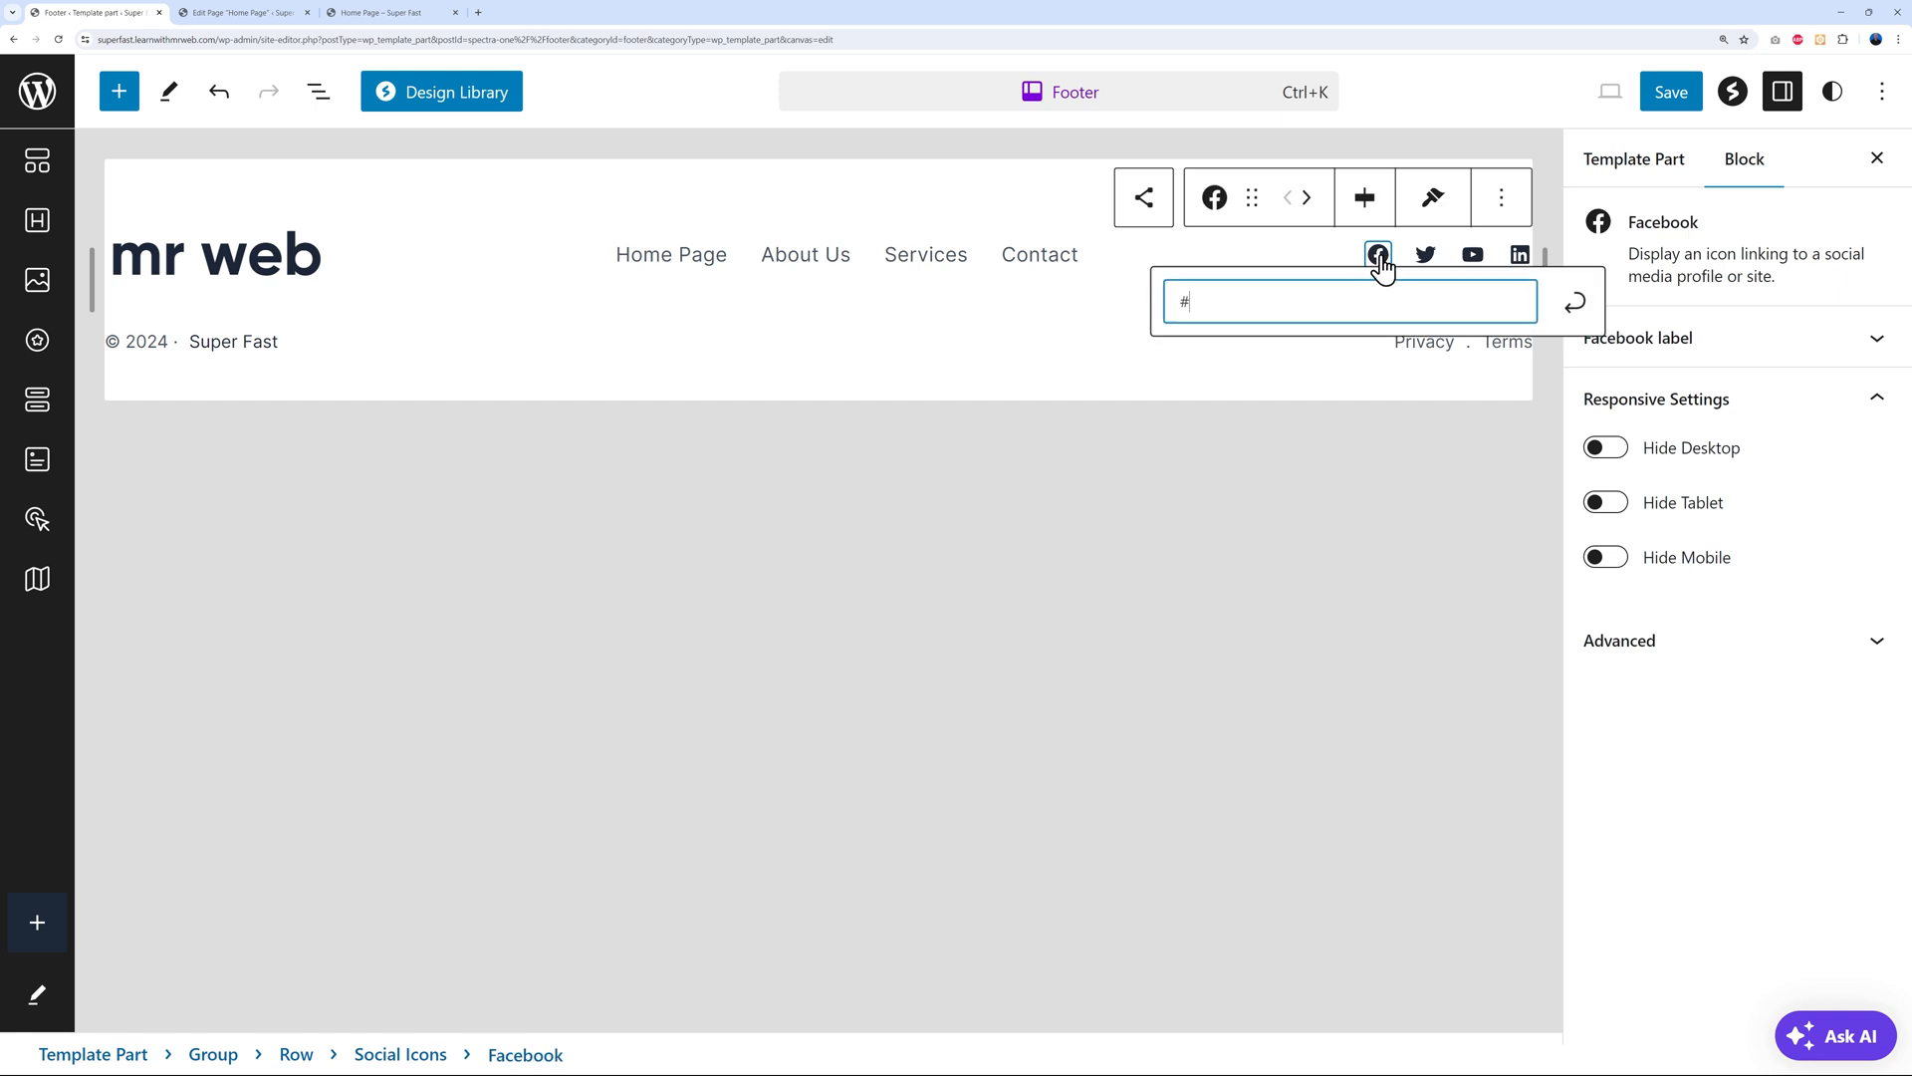
left_click(1502, 199)
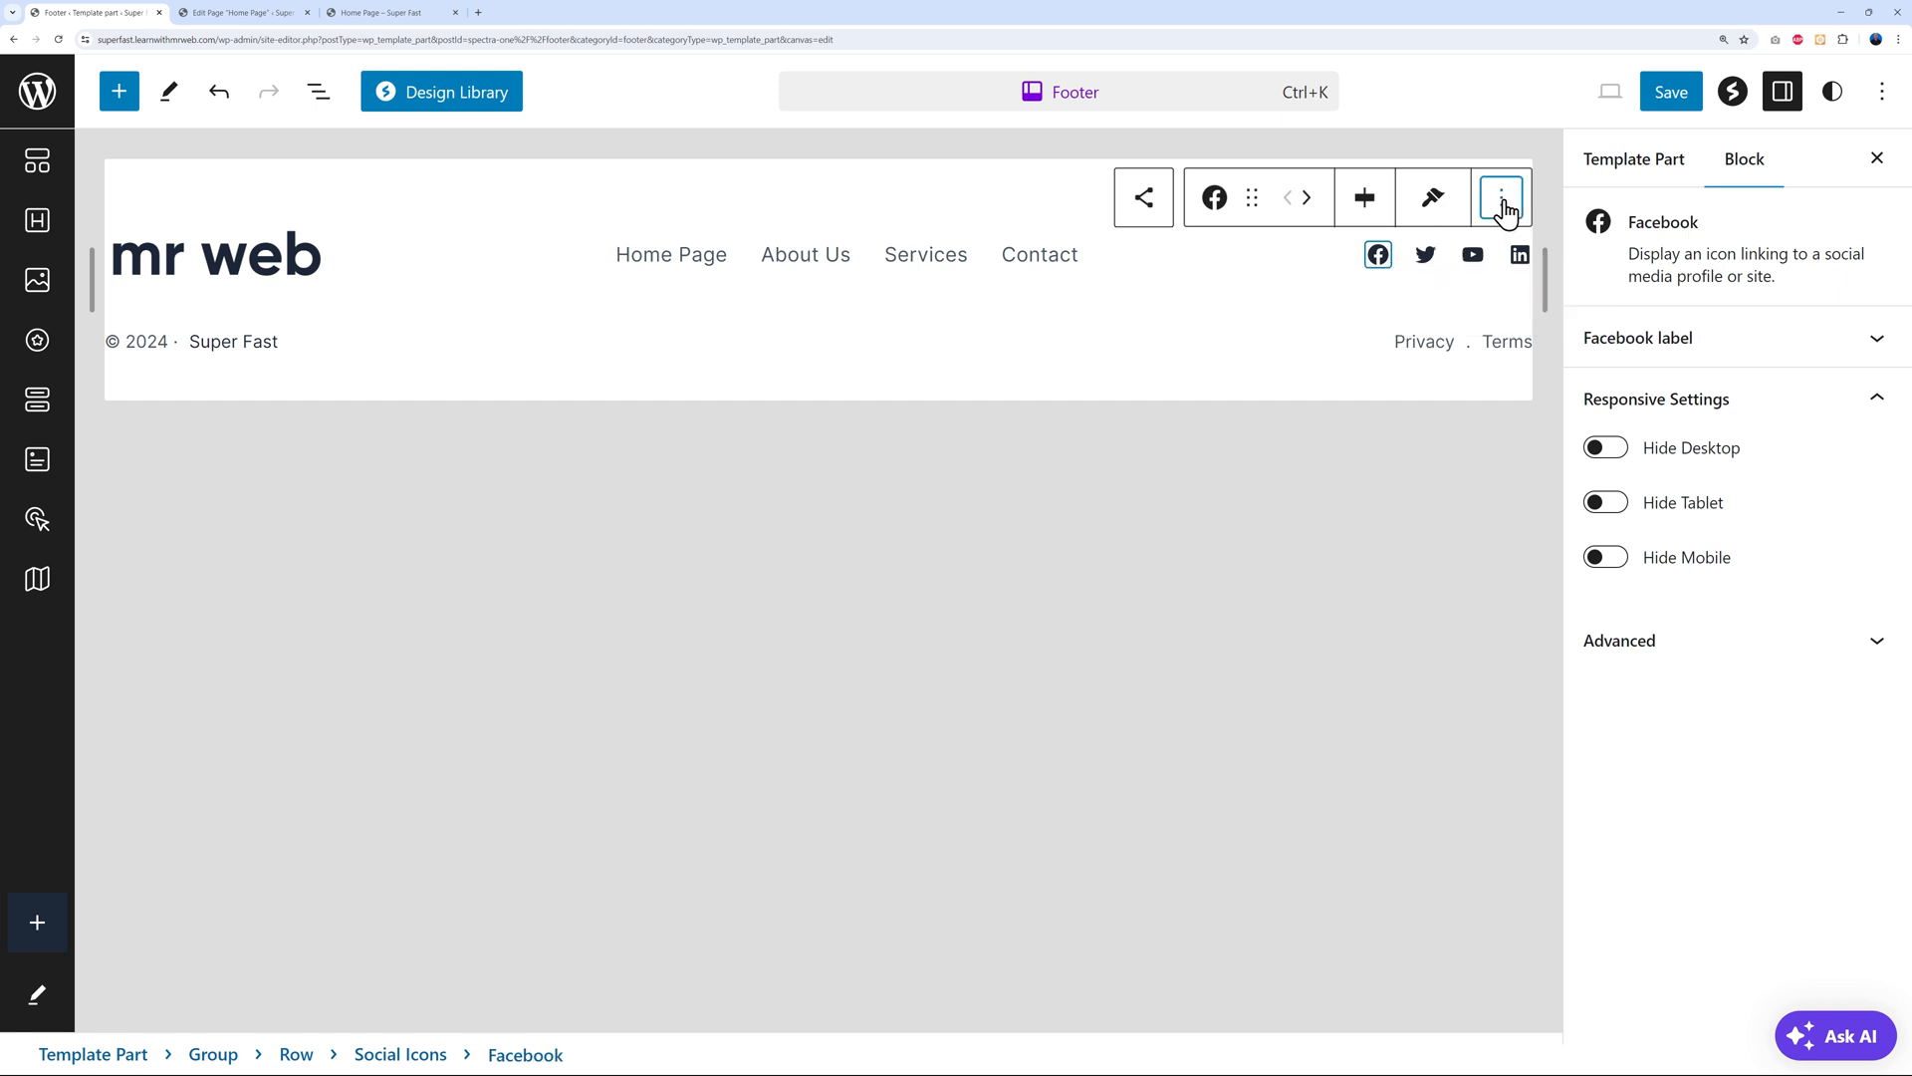
left_click(1533, 323)
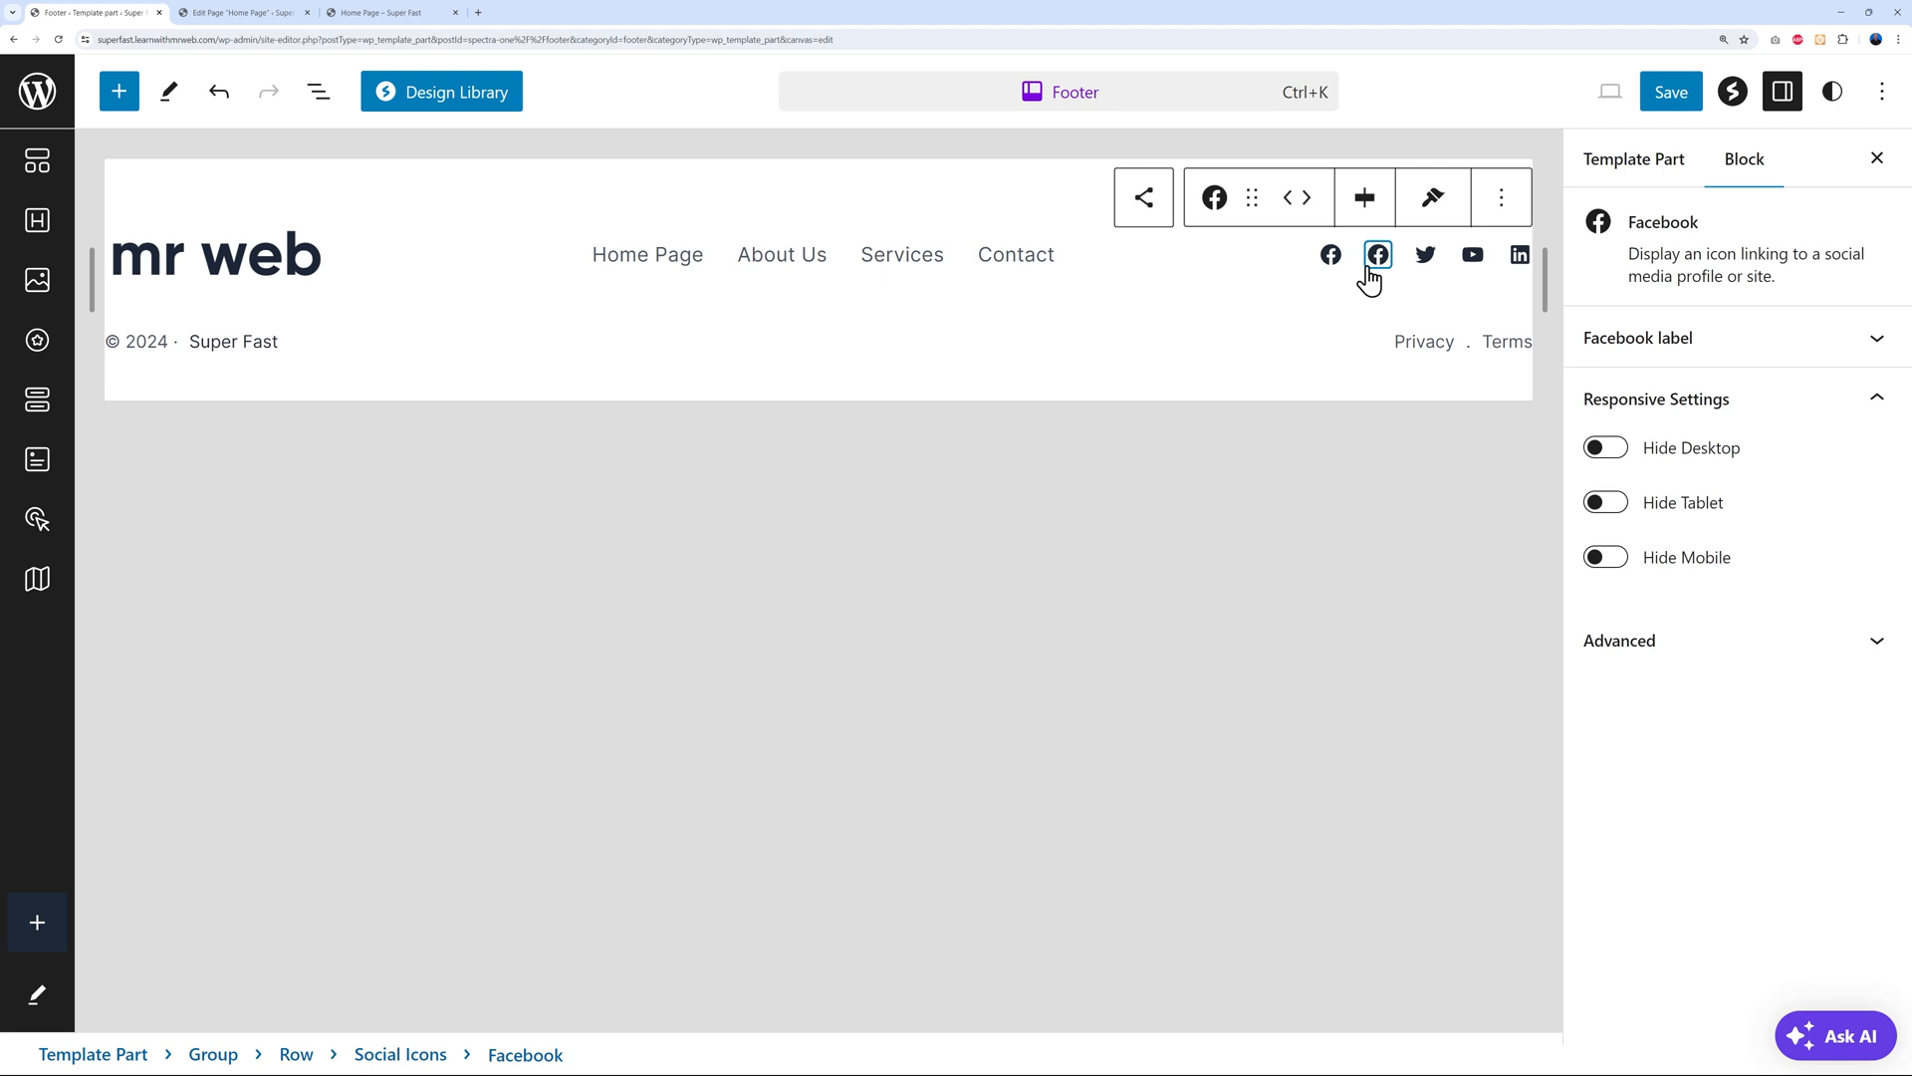
left_click(1330, 257)
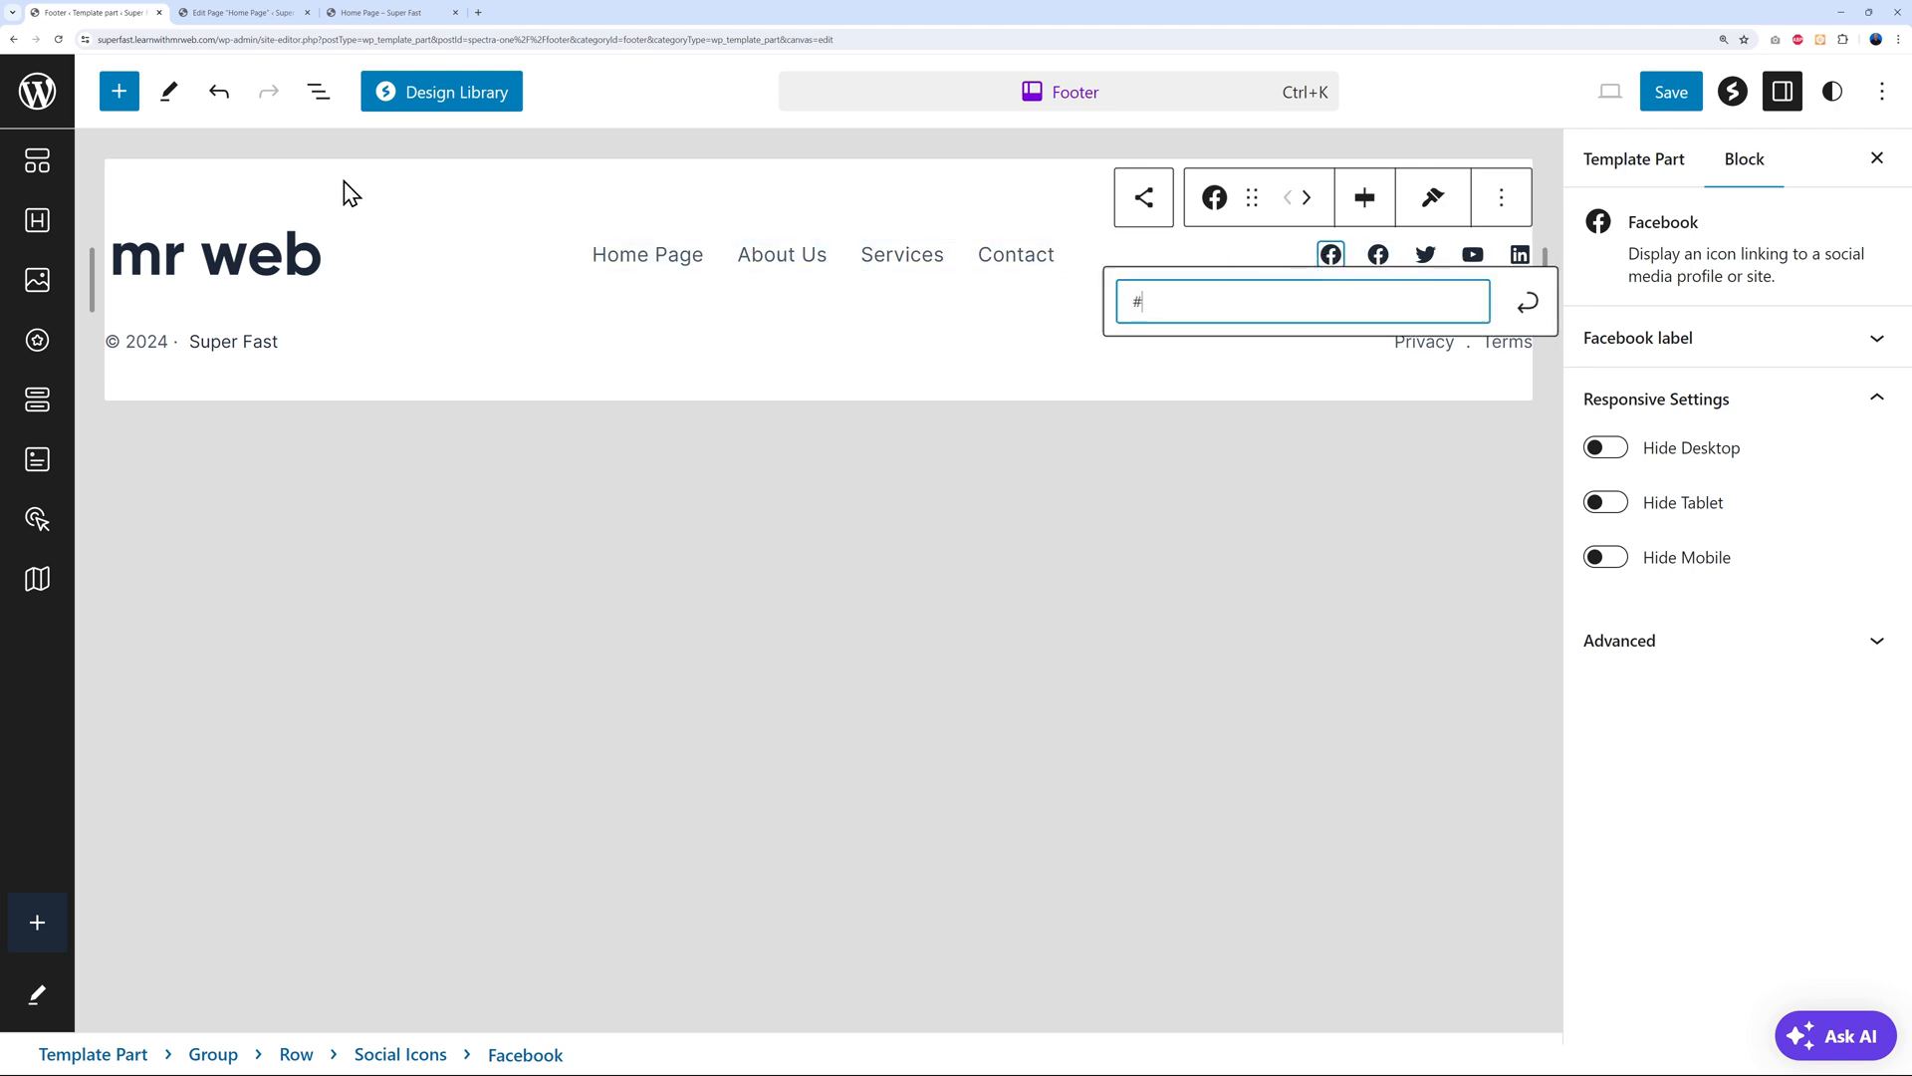
Add a Twitch icon to the footer social icons from the block inserter
left_click(120, 97)
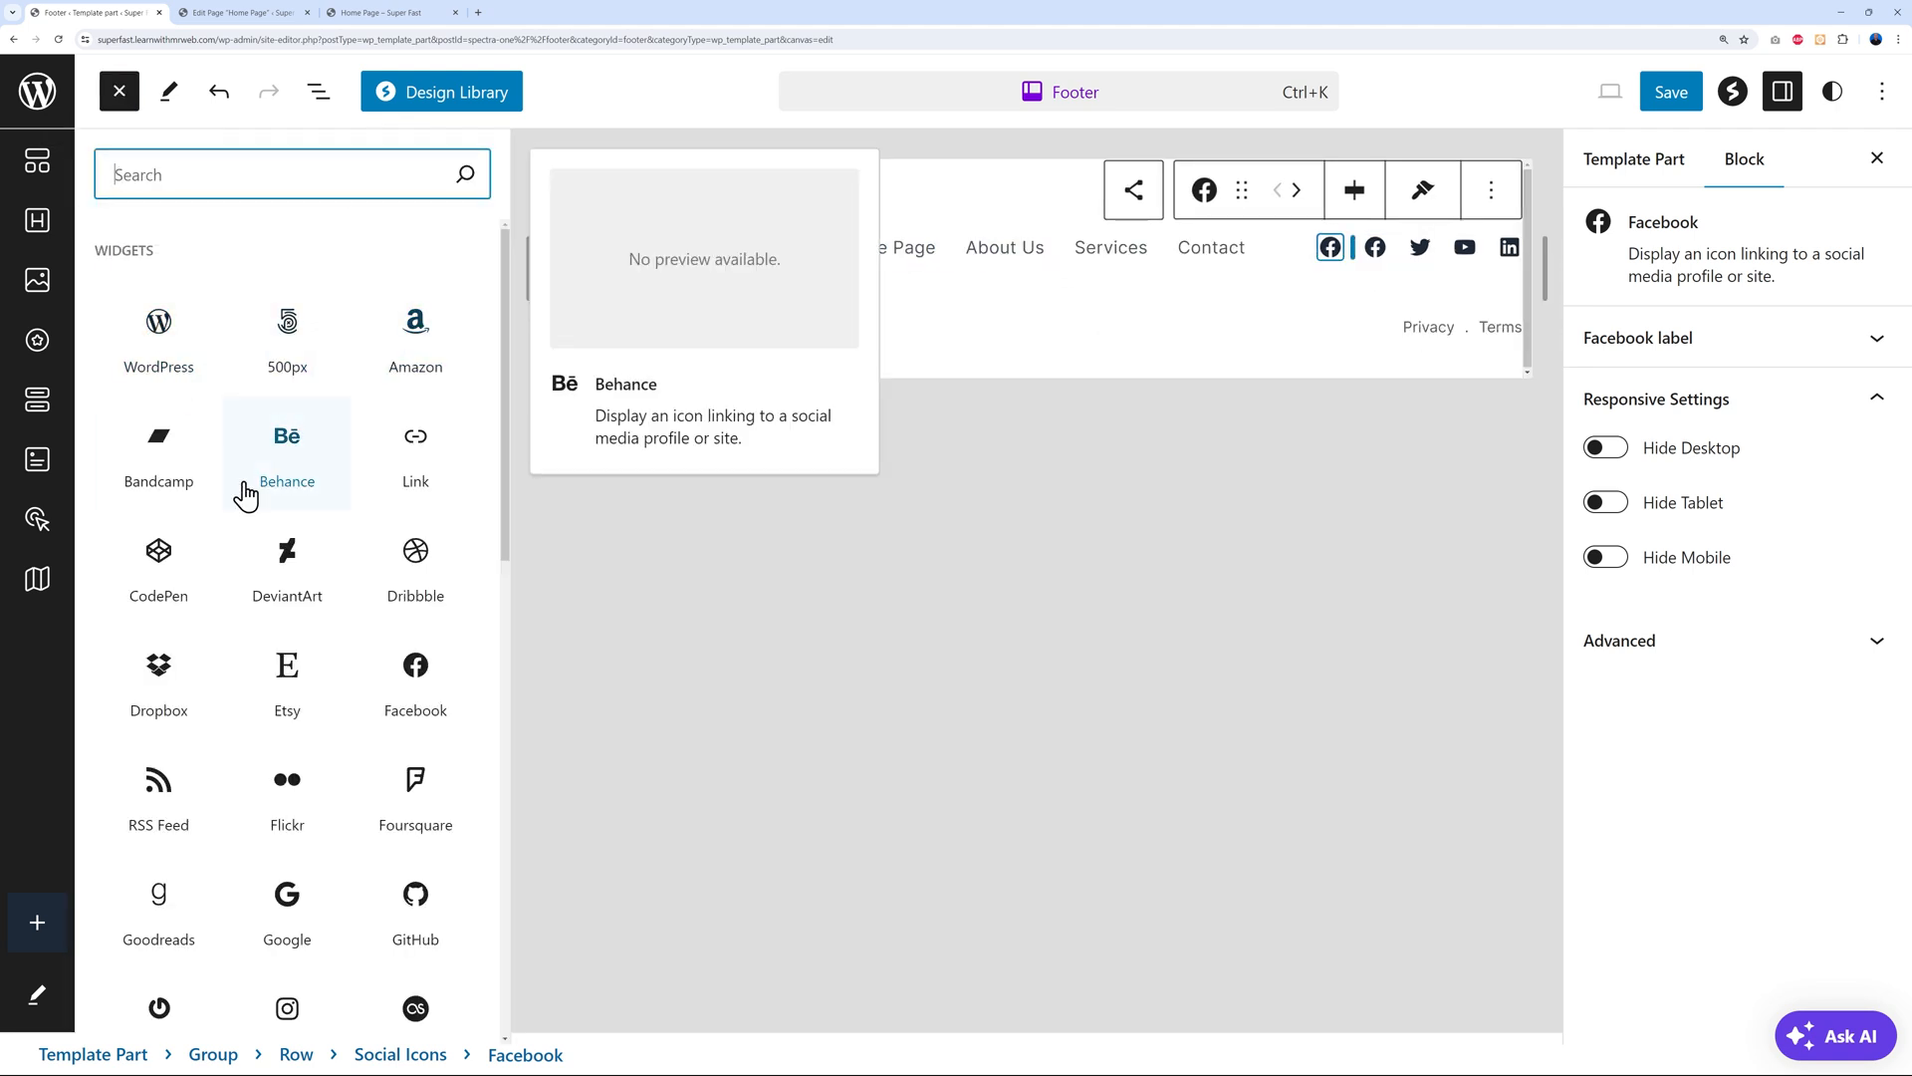
scroll(332, 707, "down", 5)
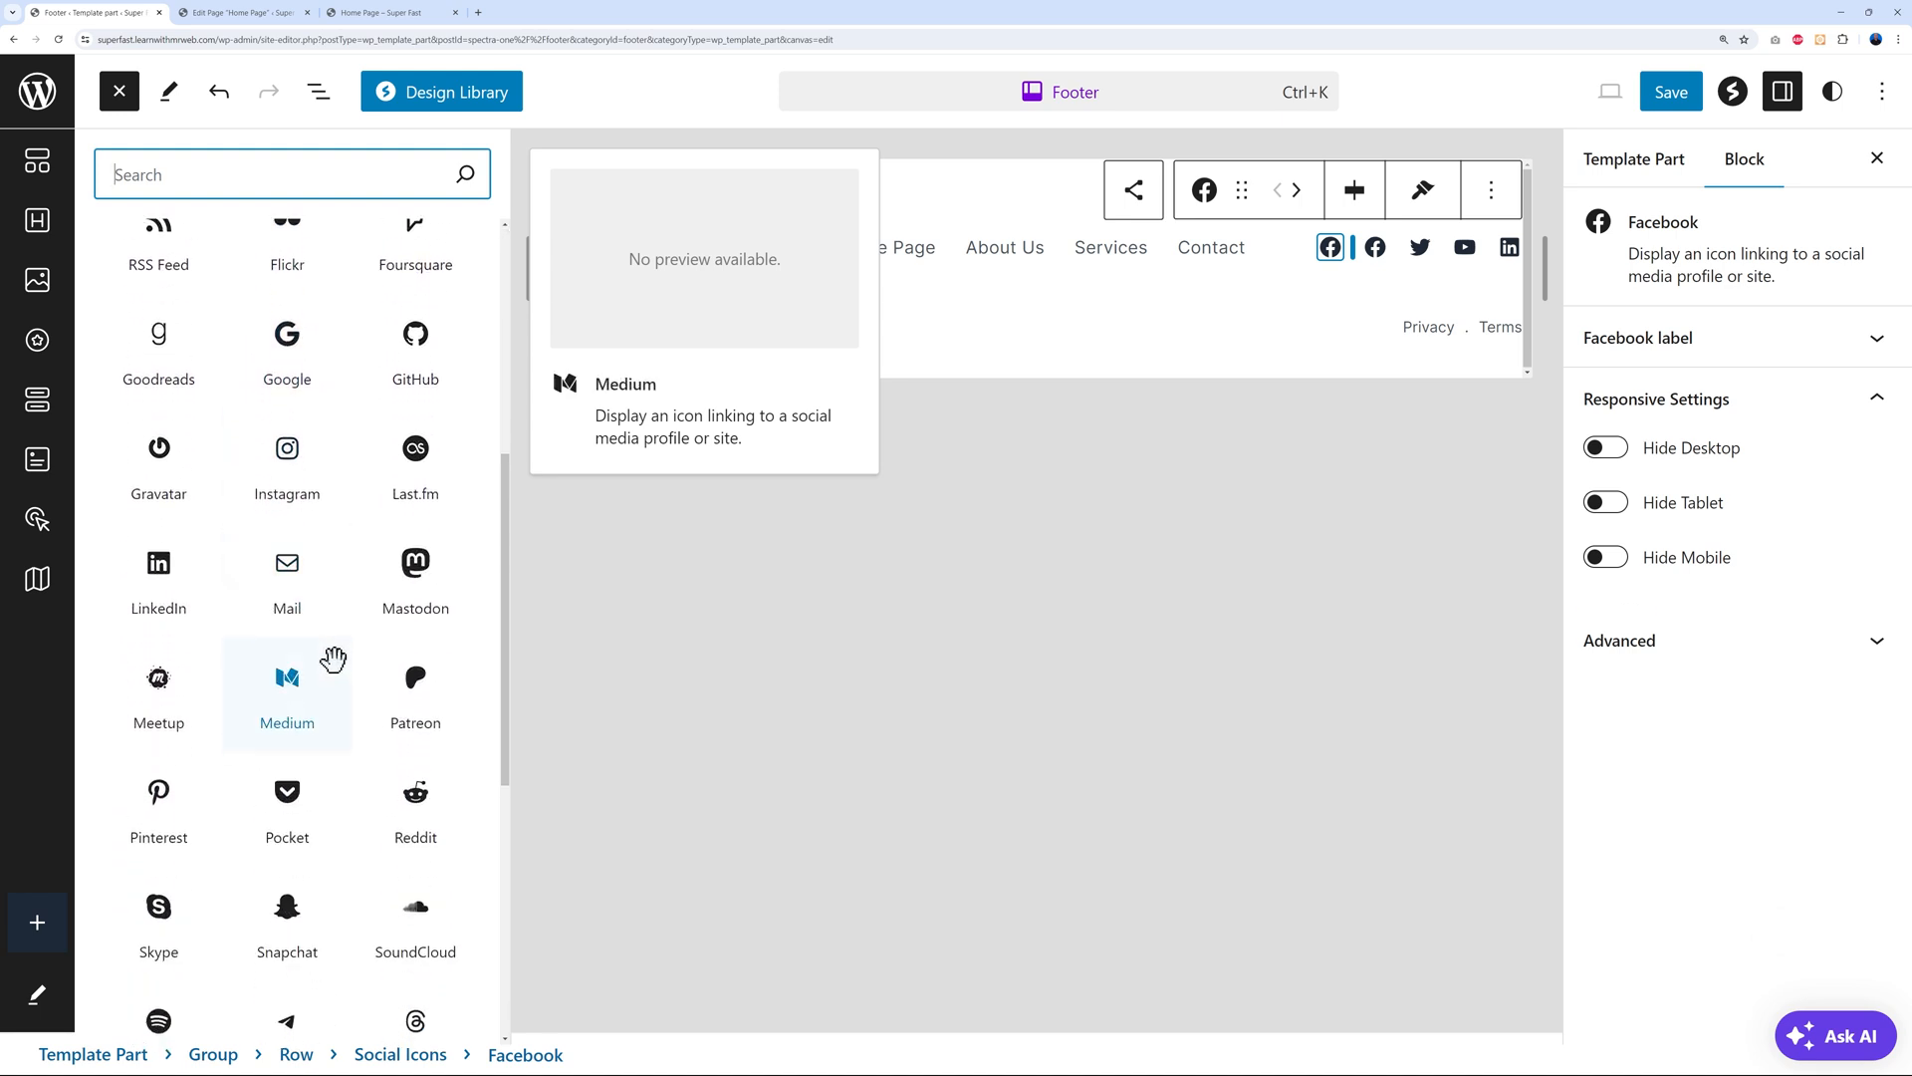
scroll(332, 658, "down", 2)
scroll(371, 642, "down", 1)
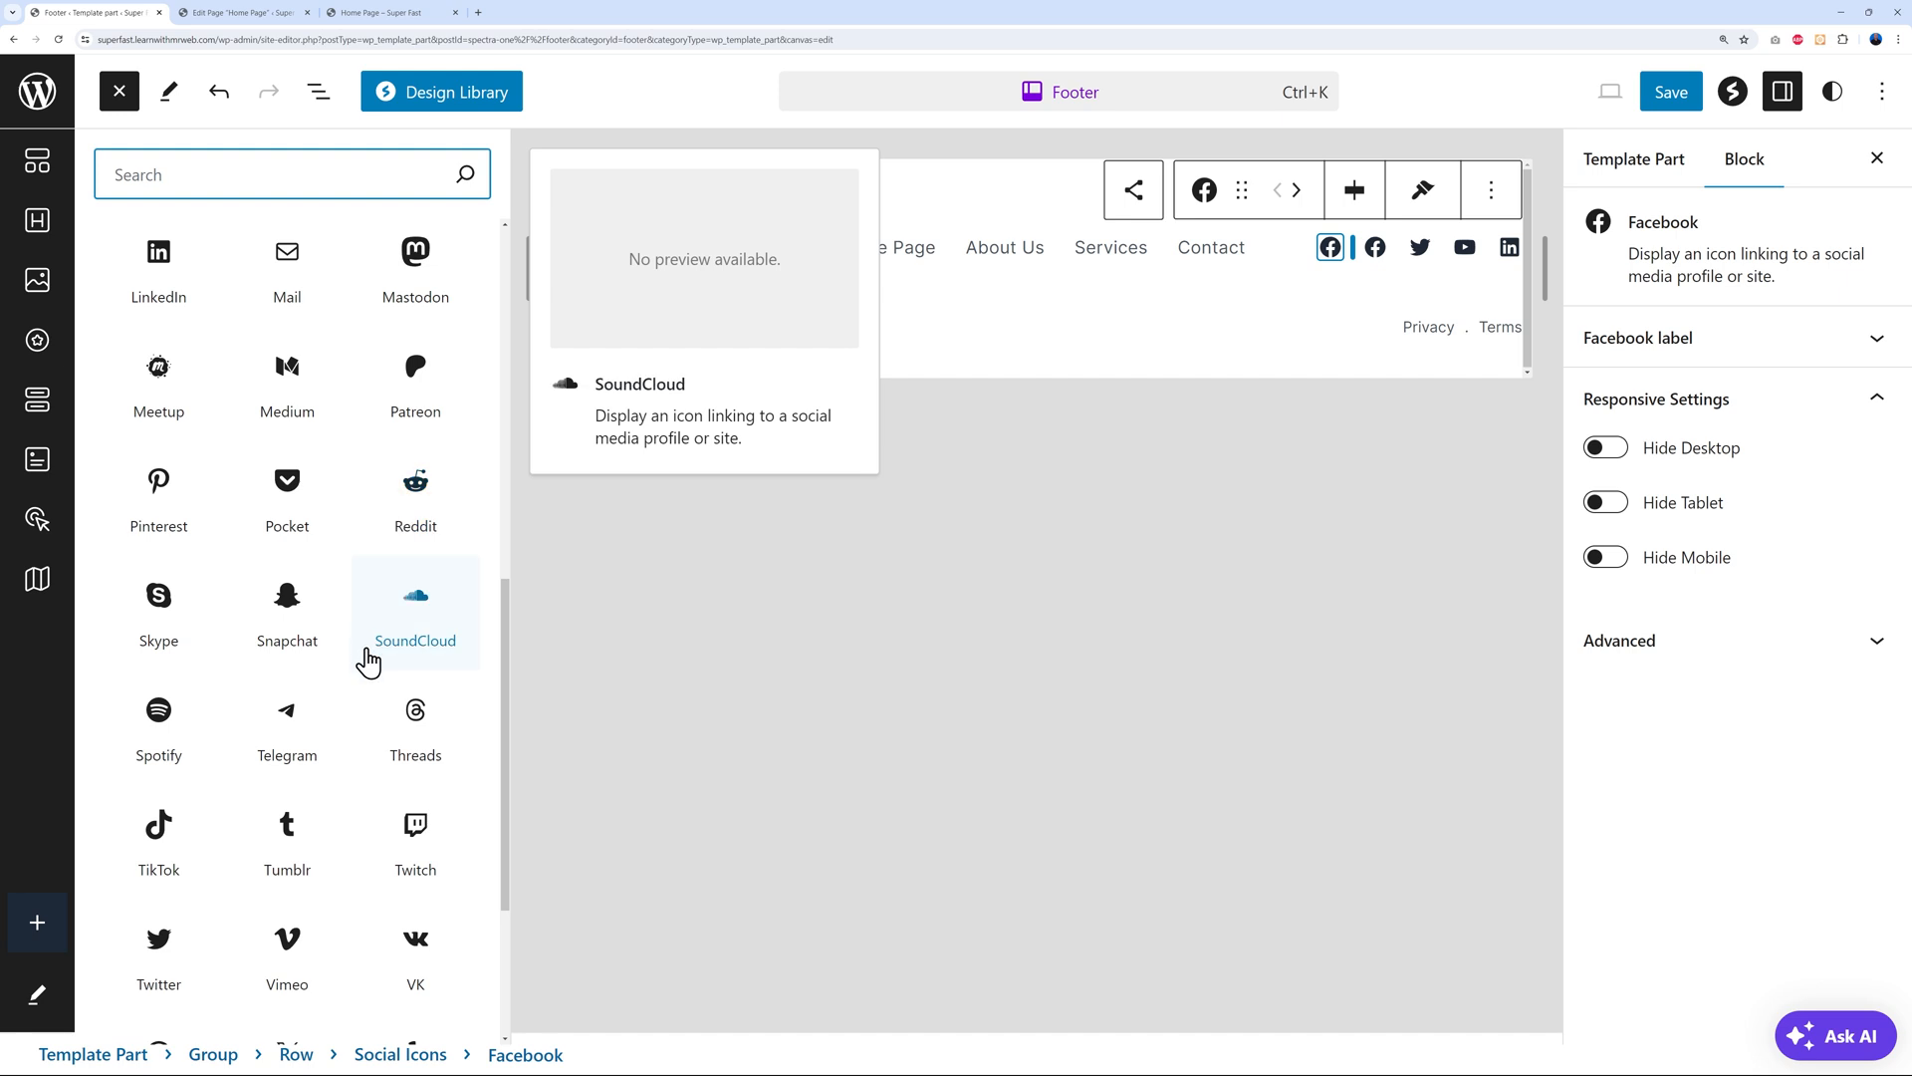
scroll(348, 633, "down", 1)
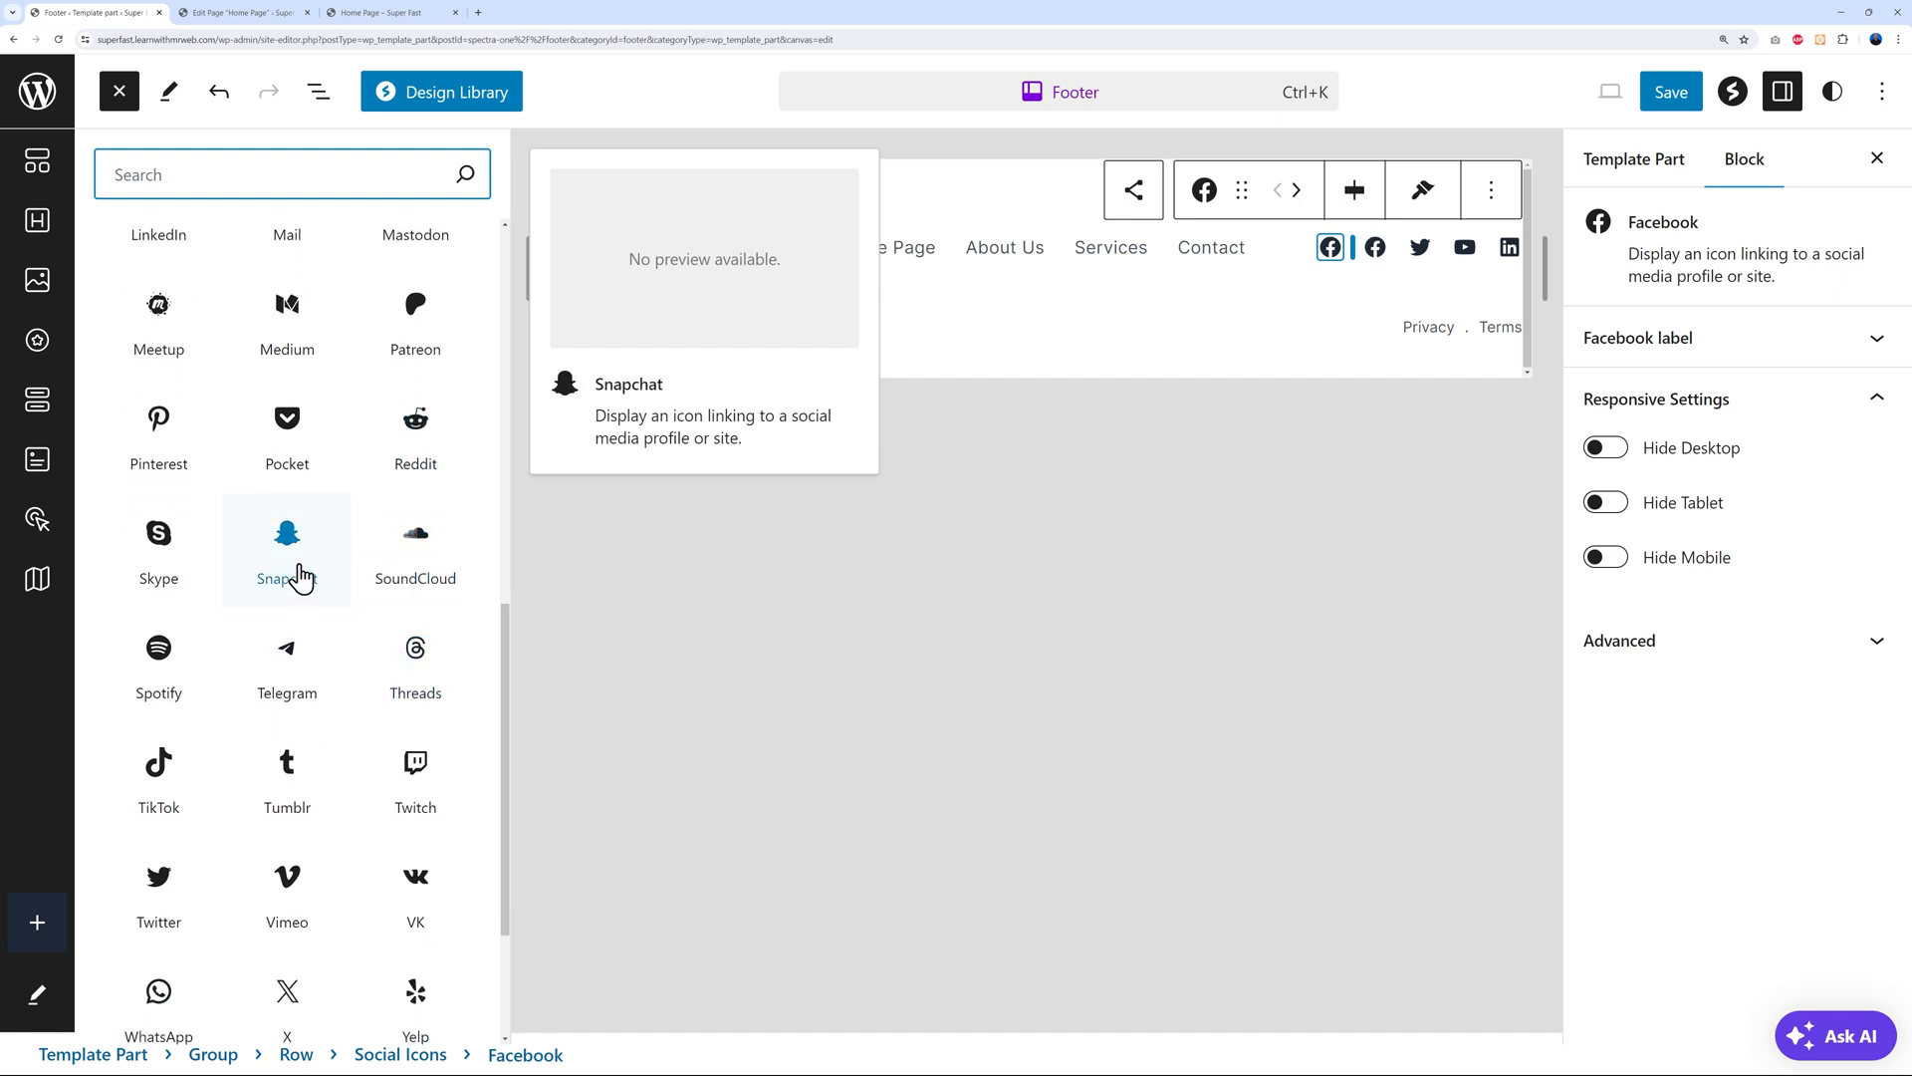
scroll(368, 645, "down", 1)
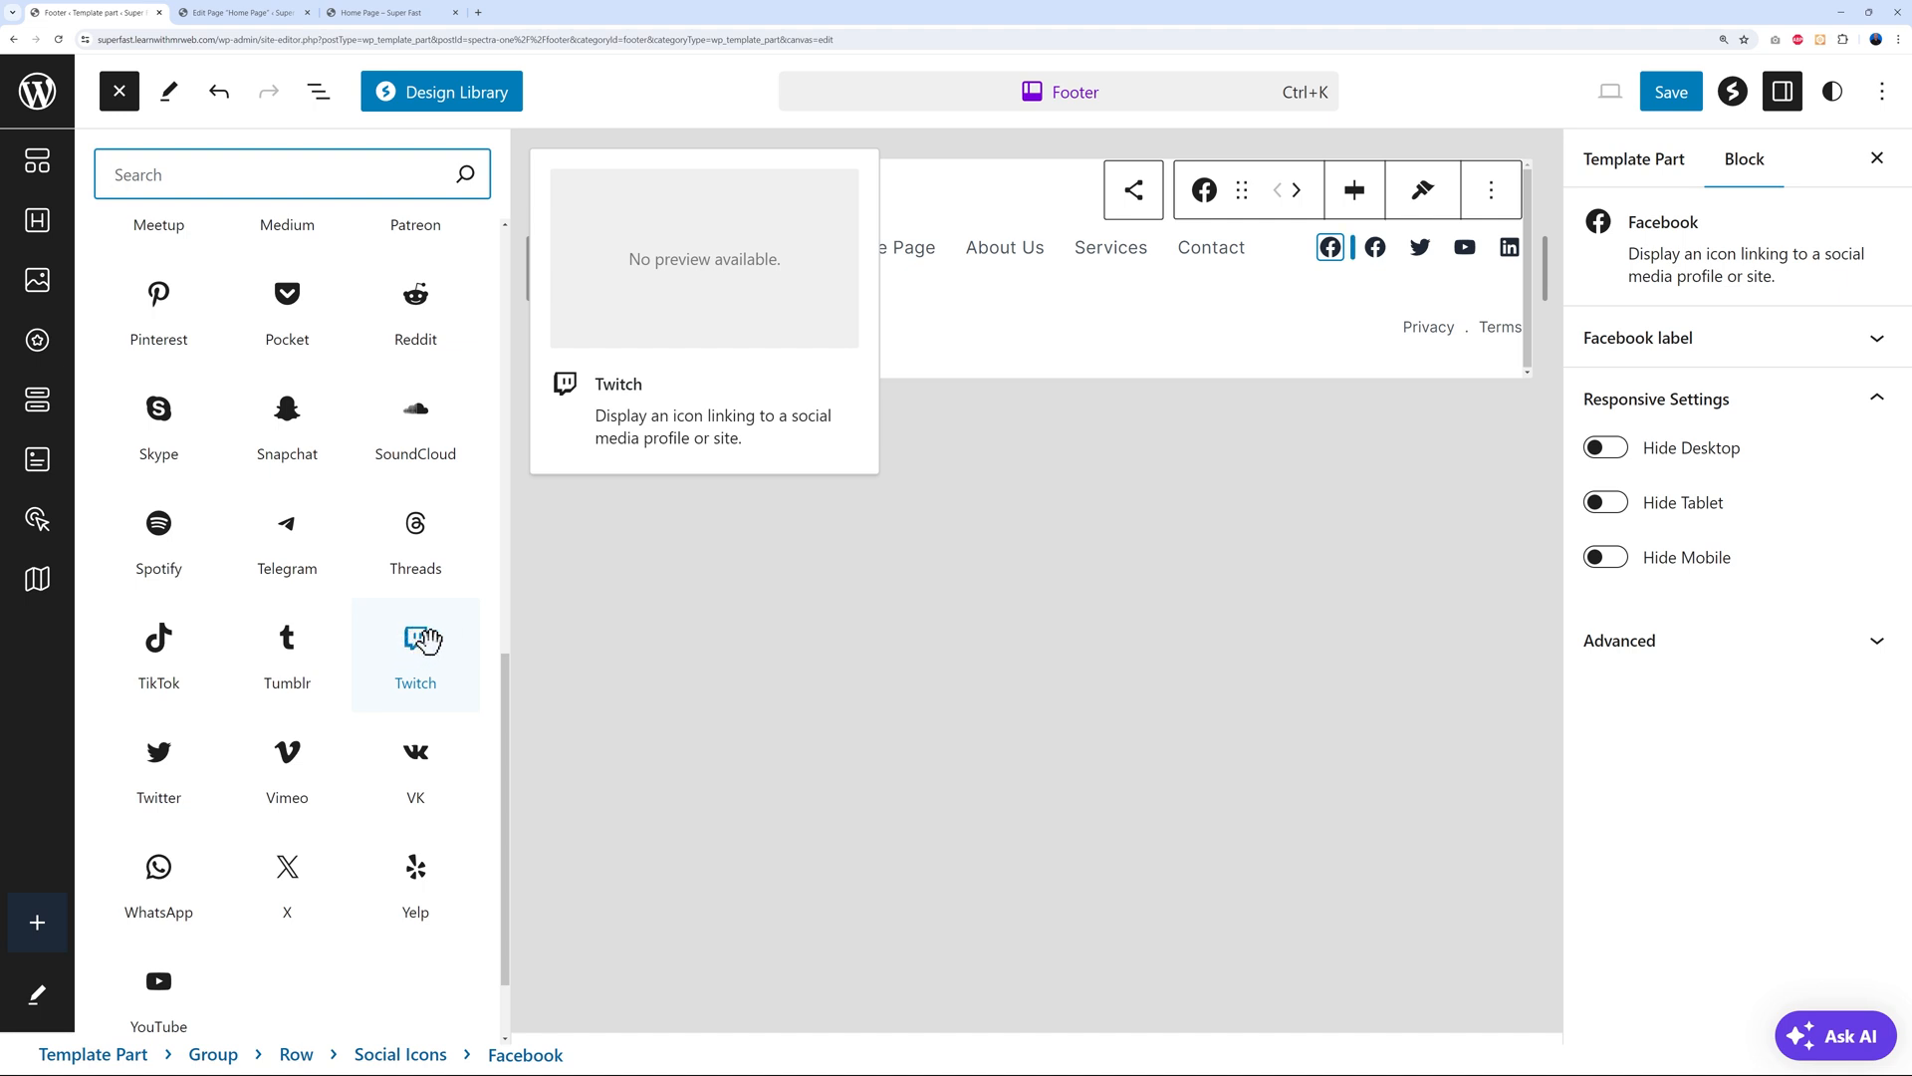
left_click(414, 640)
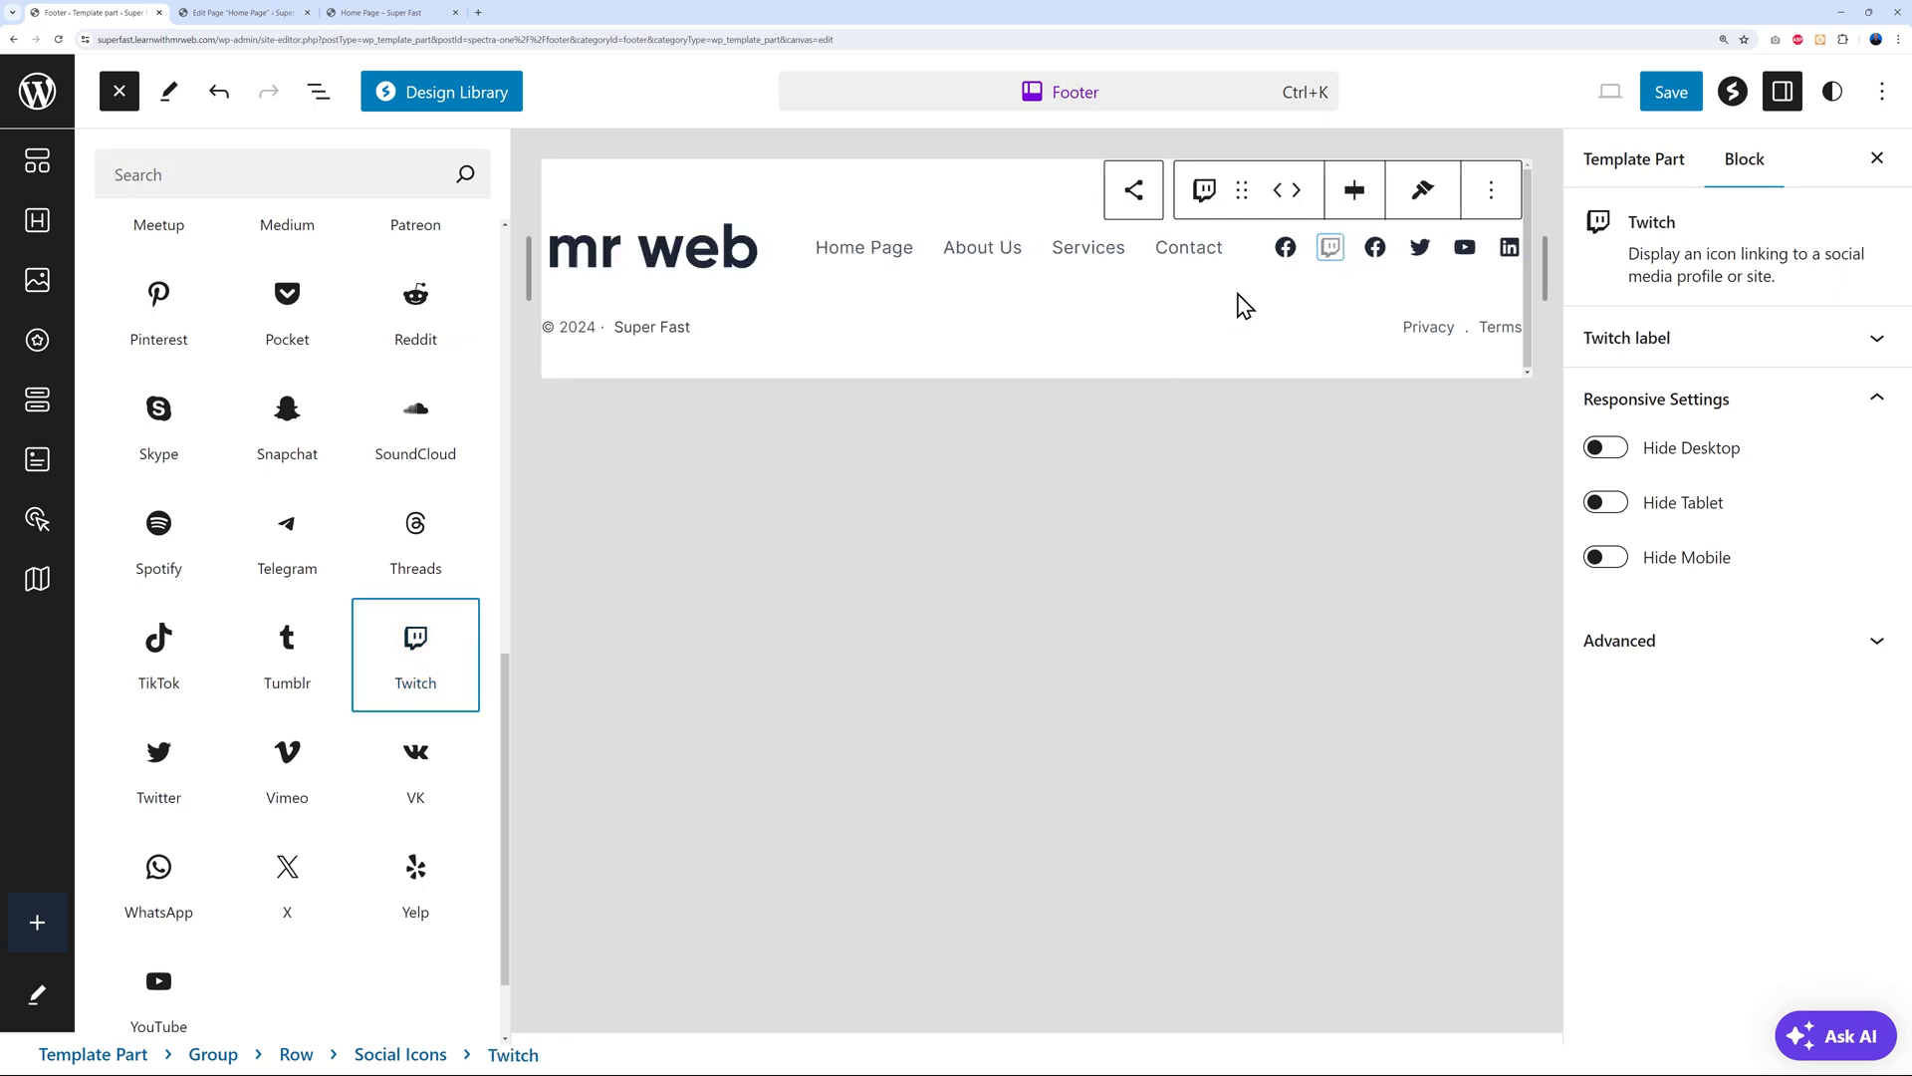
left_click(1330, 249)
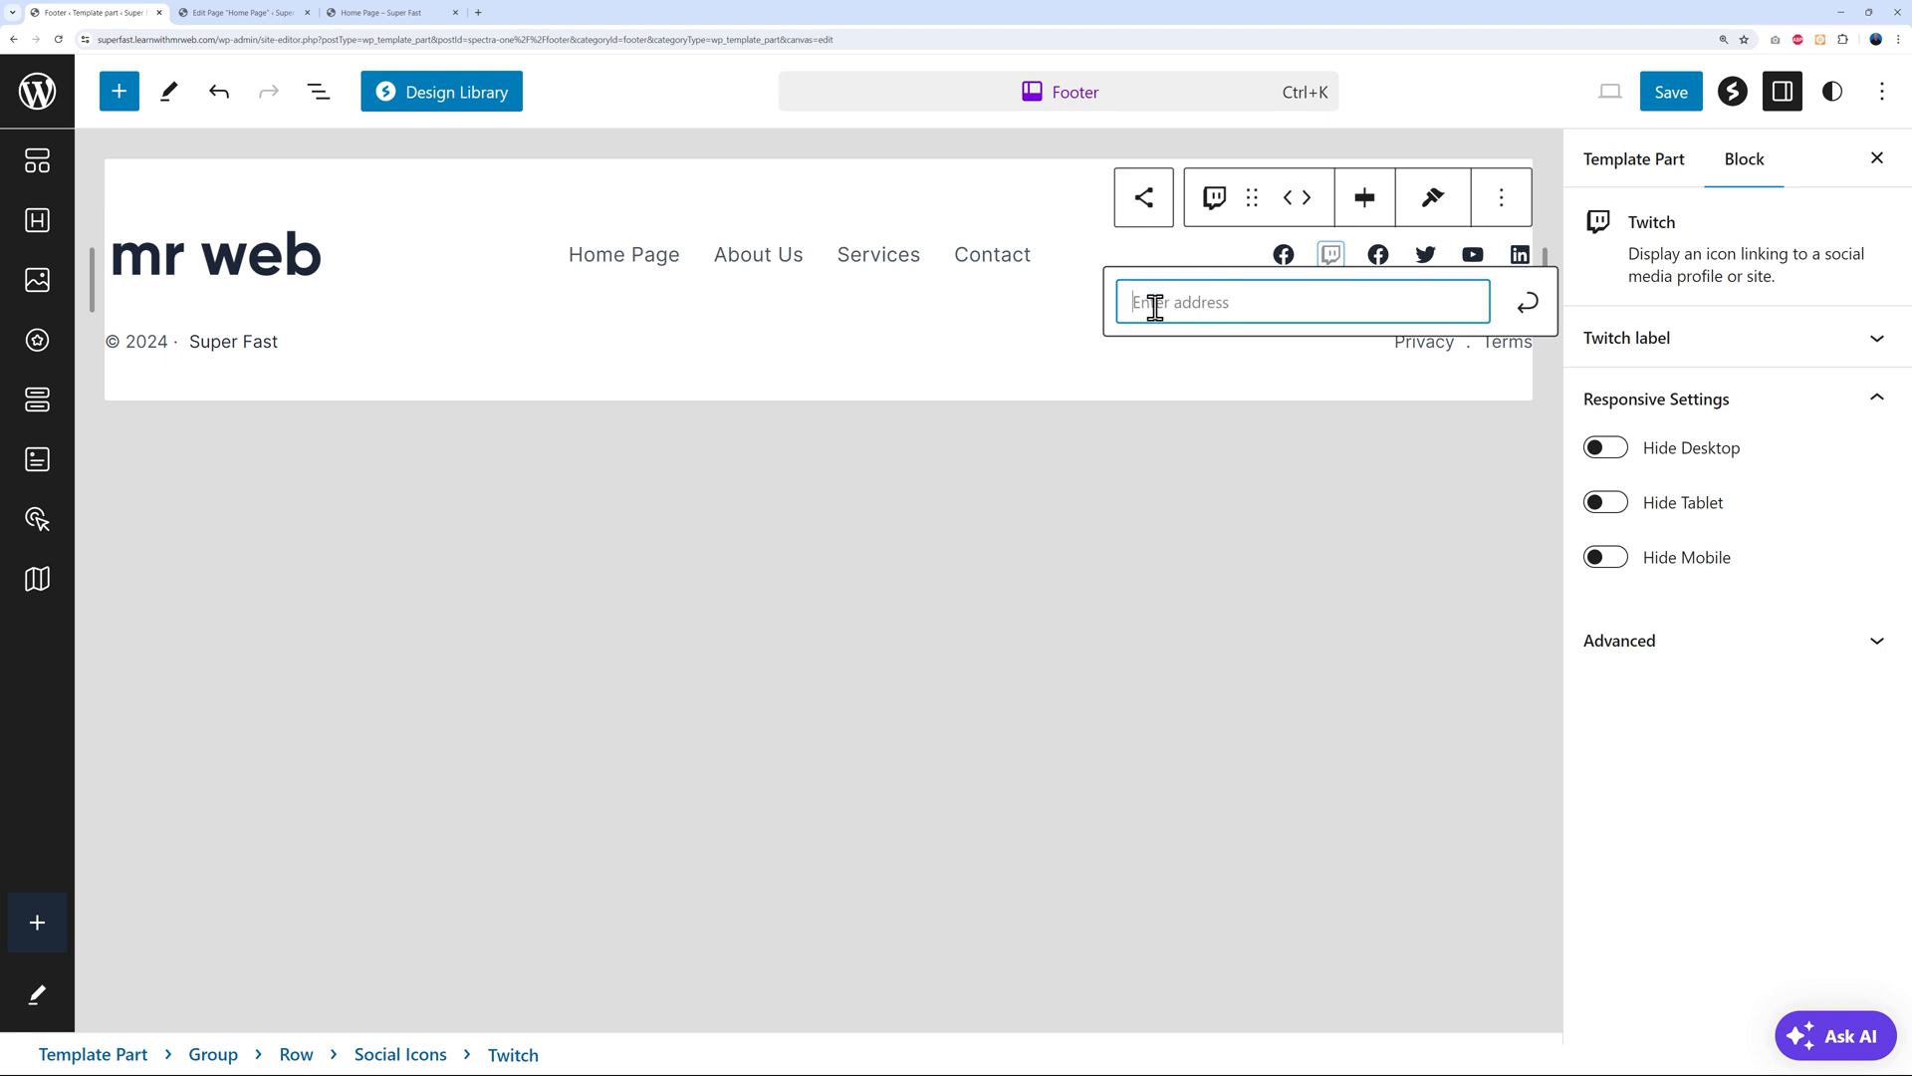
Delete the Twitch icon and the duplicate Facebook icon
left_click(1501, 204)
left_click(1516, 597)
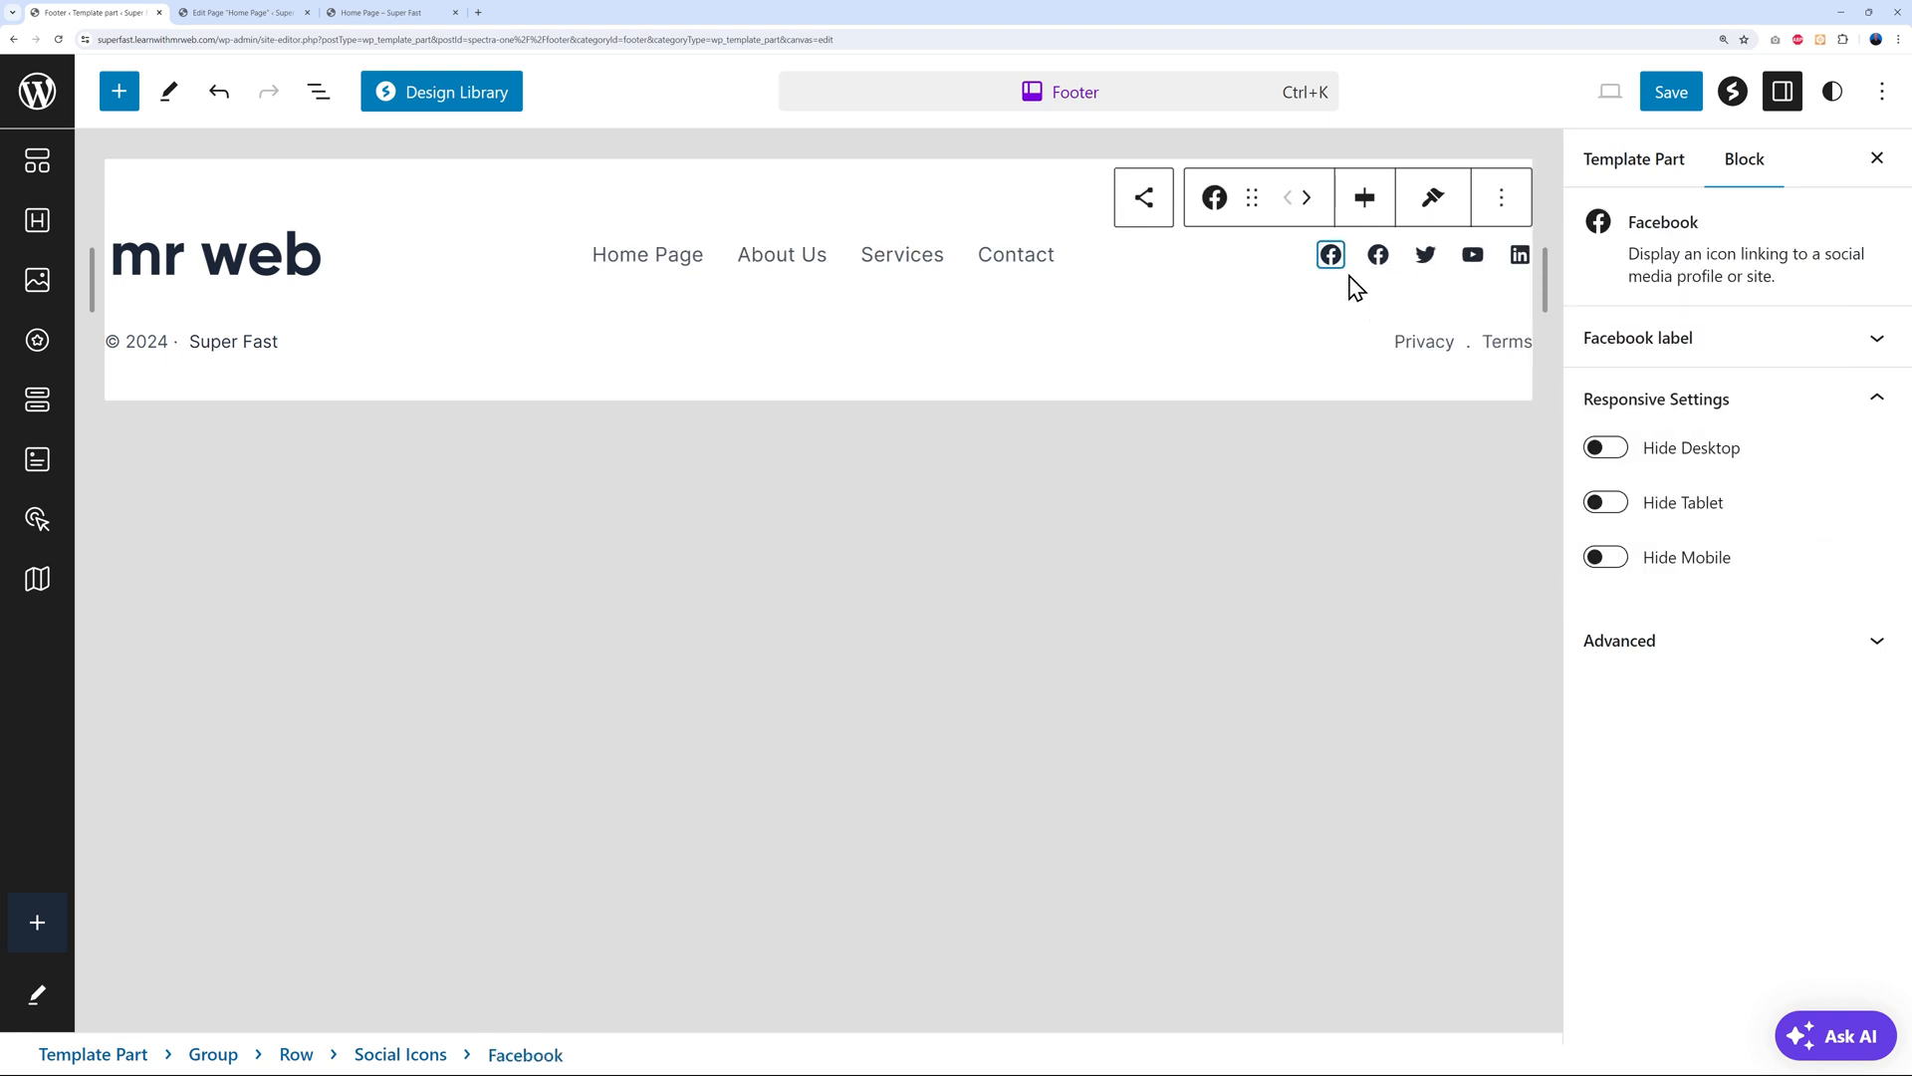
left_click(1501, 204)
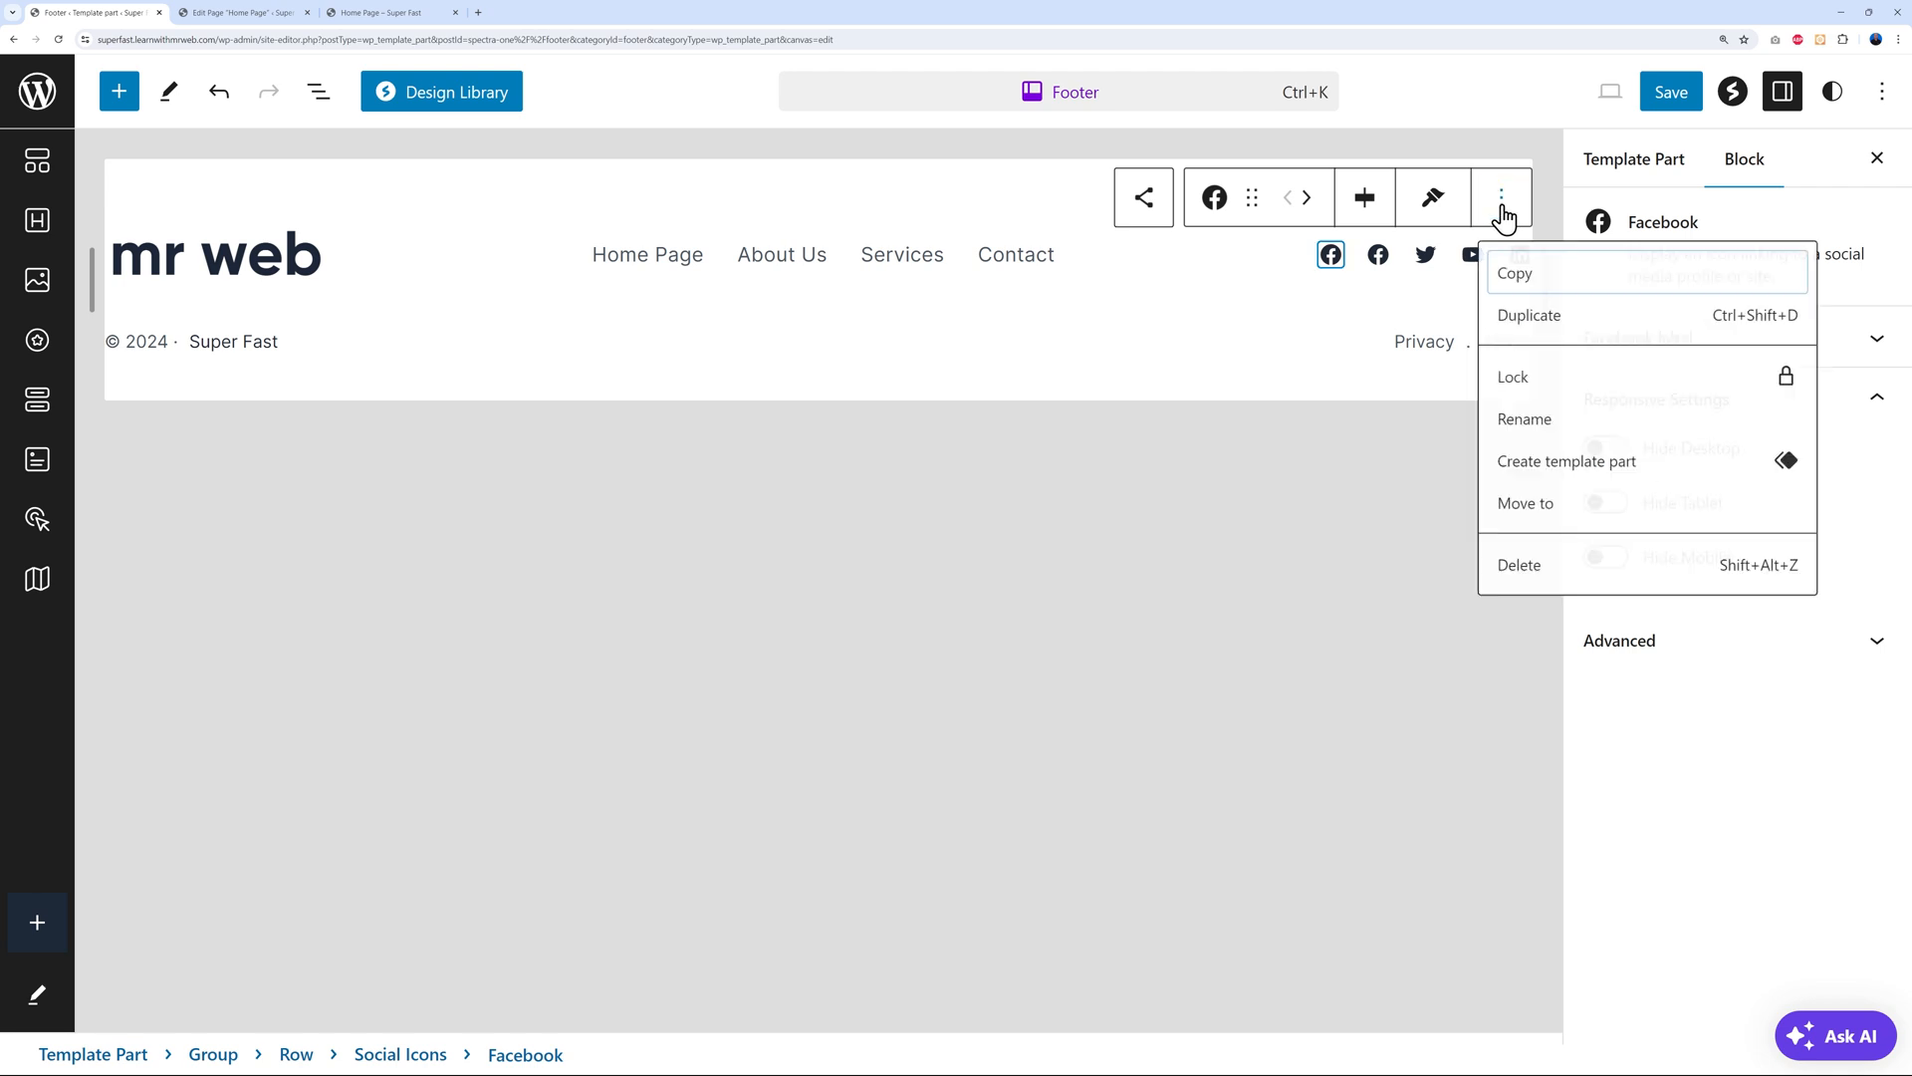
left_click(1528, 585)
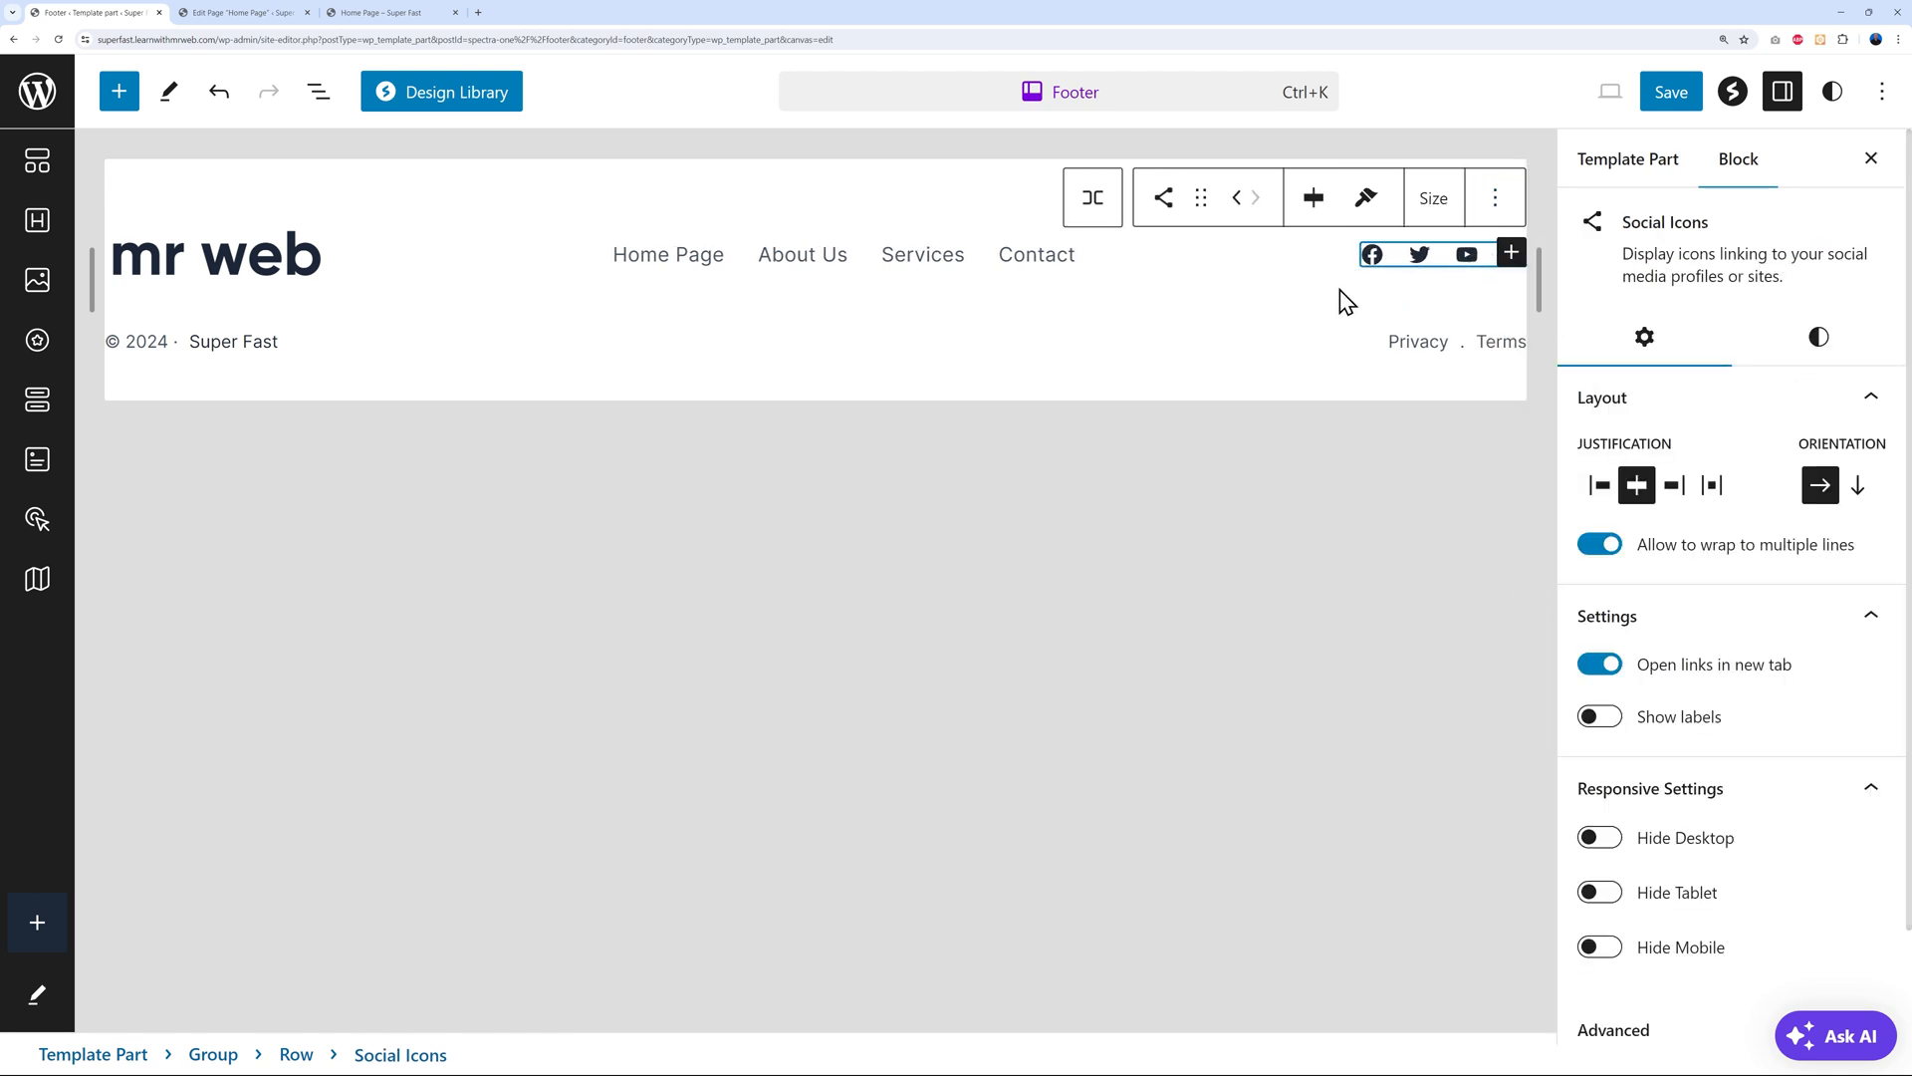
left_click(1500, 214)
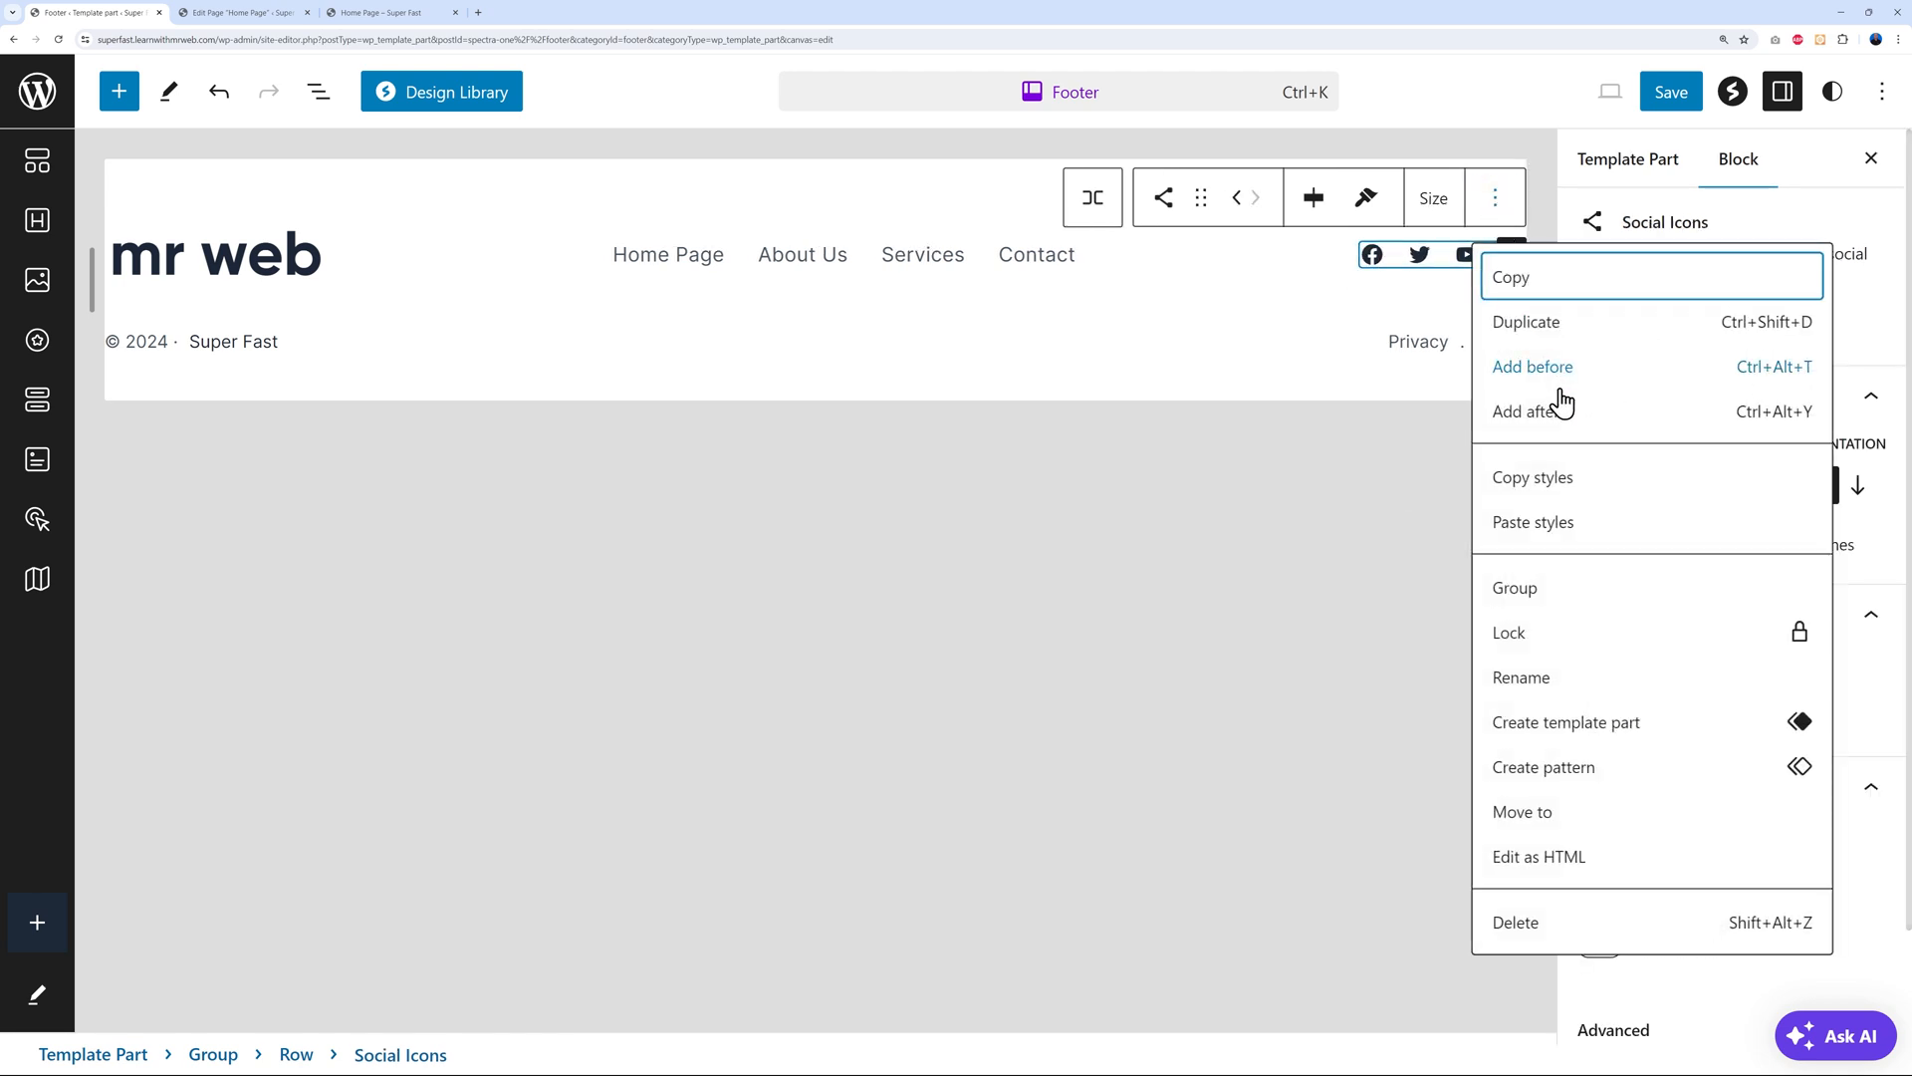
left_click(1497, 206)
Select the footer's Super Fast site title text, then save the Footer template part
left_click(1326, 281)
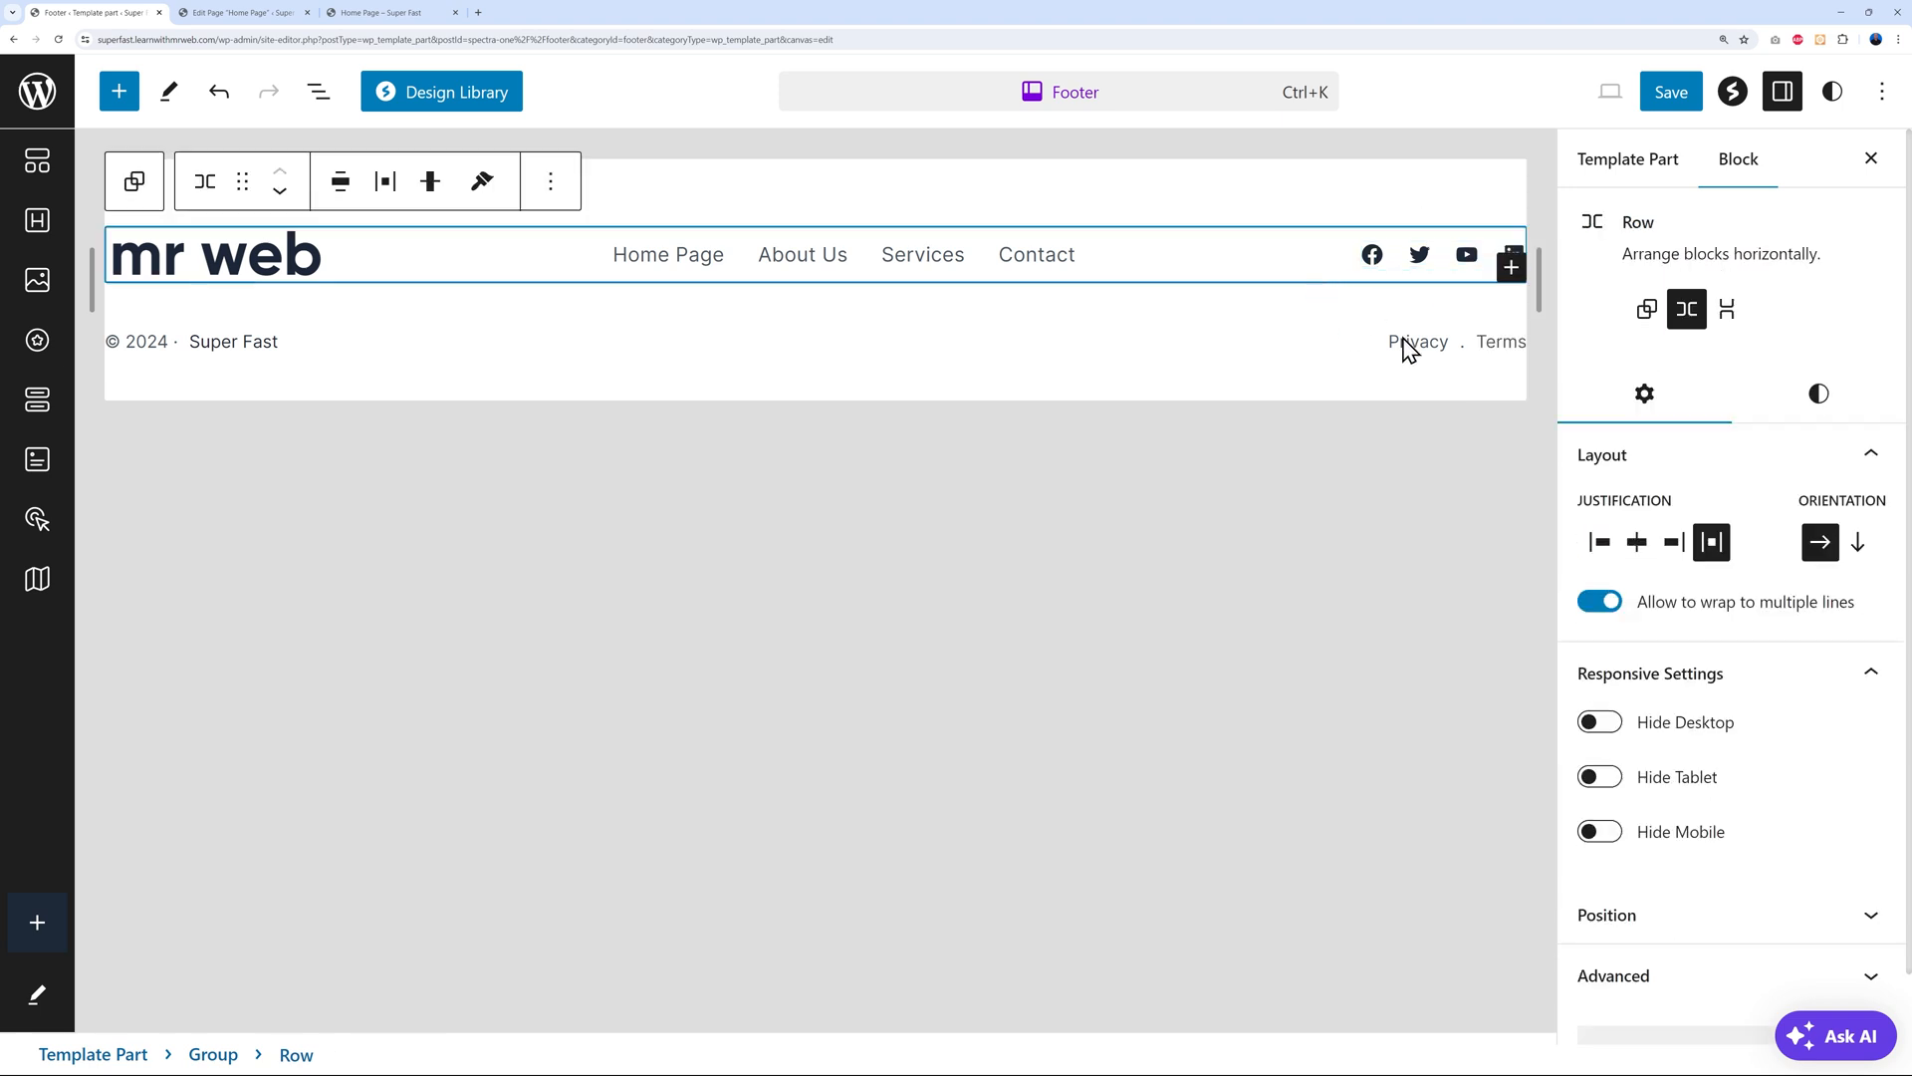
left_click(257, 356)
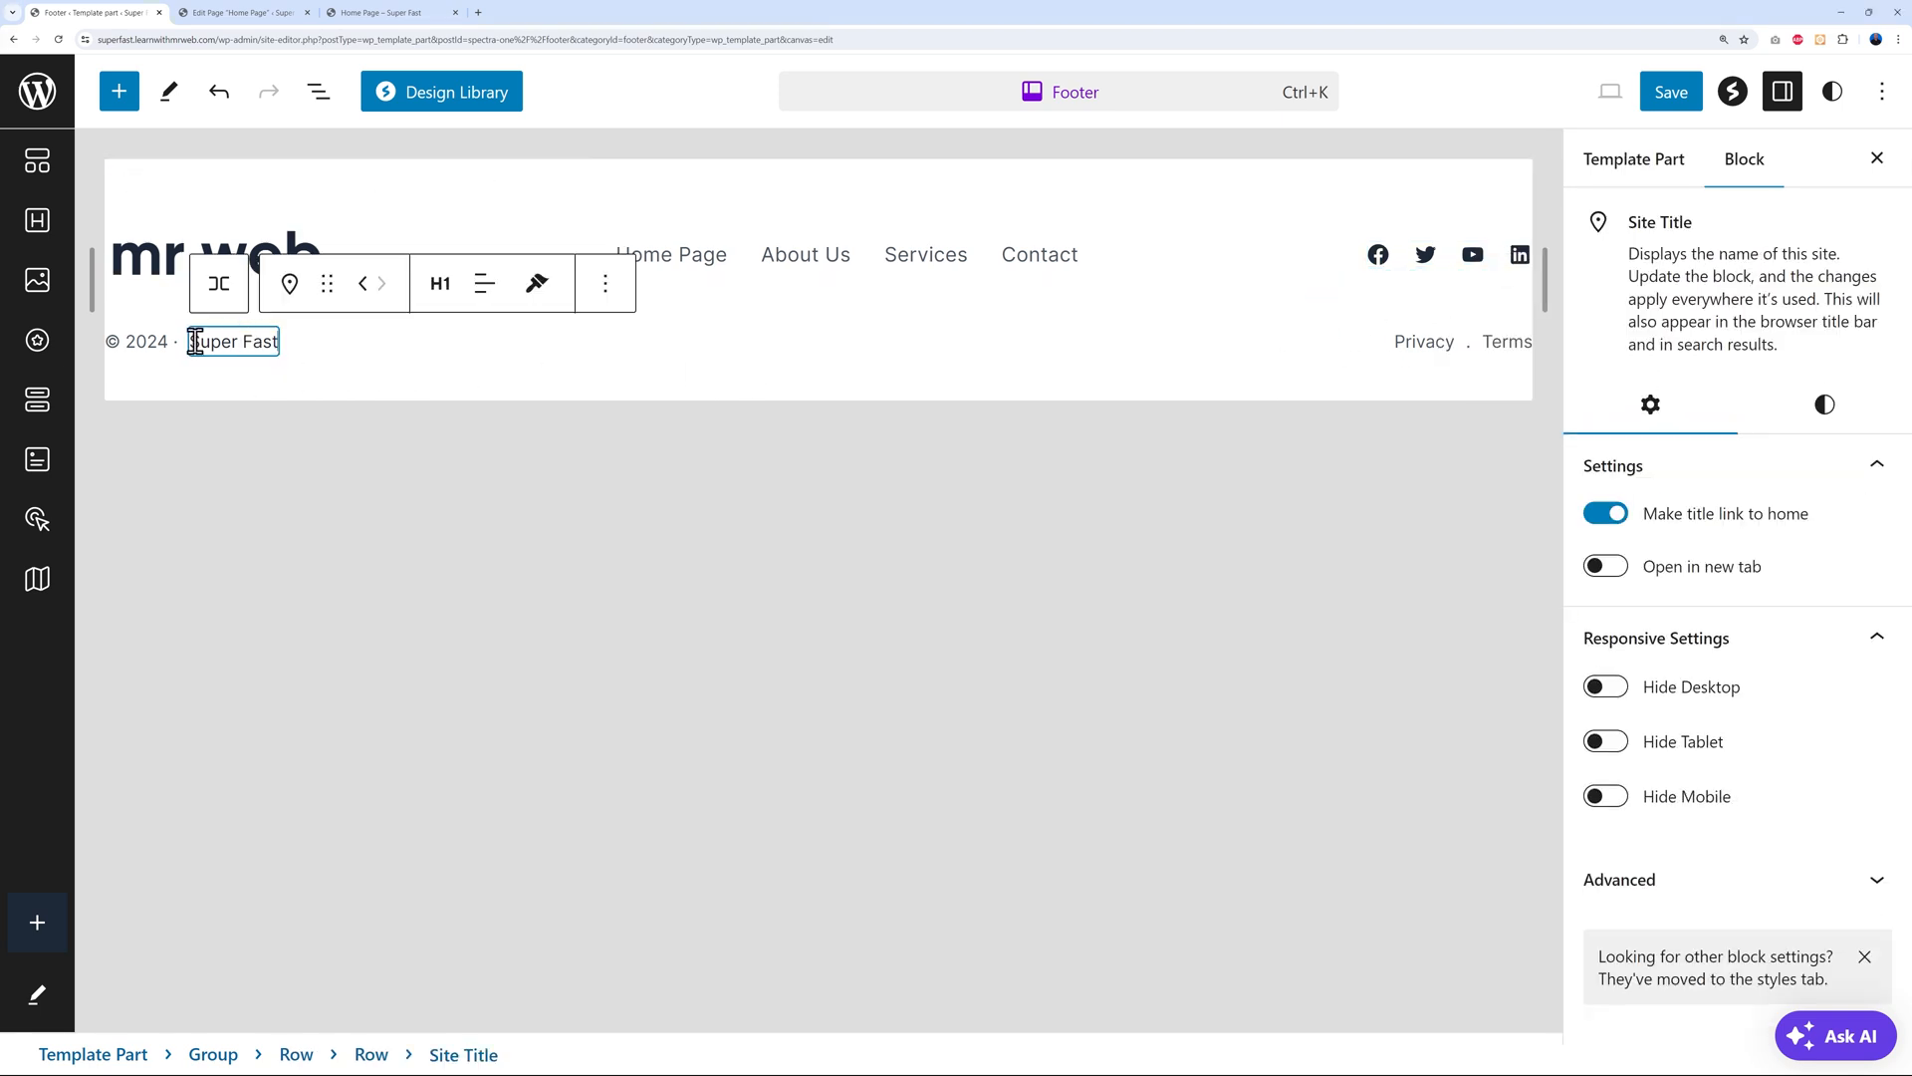
left_click_drag(193, 341, 290, 346)
left_click(1673, 100)
left_click(1665, 99)
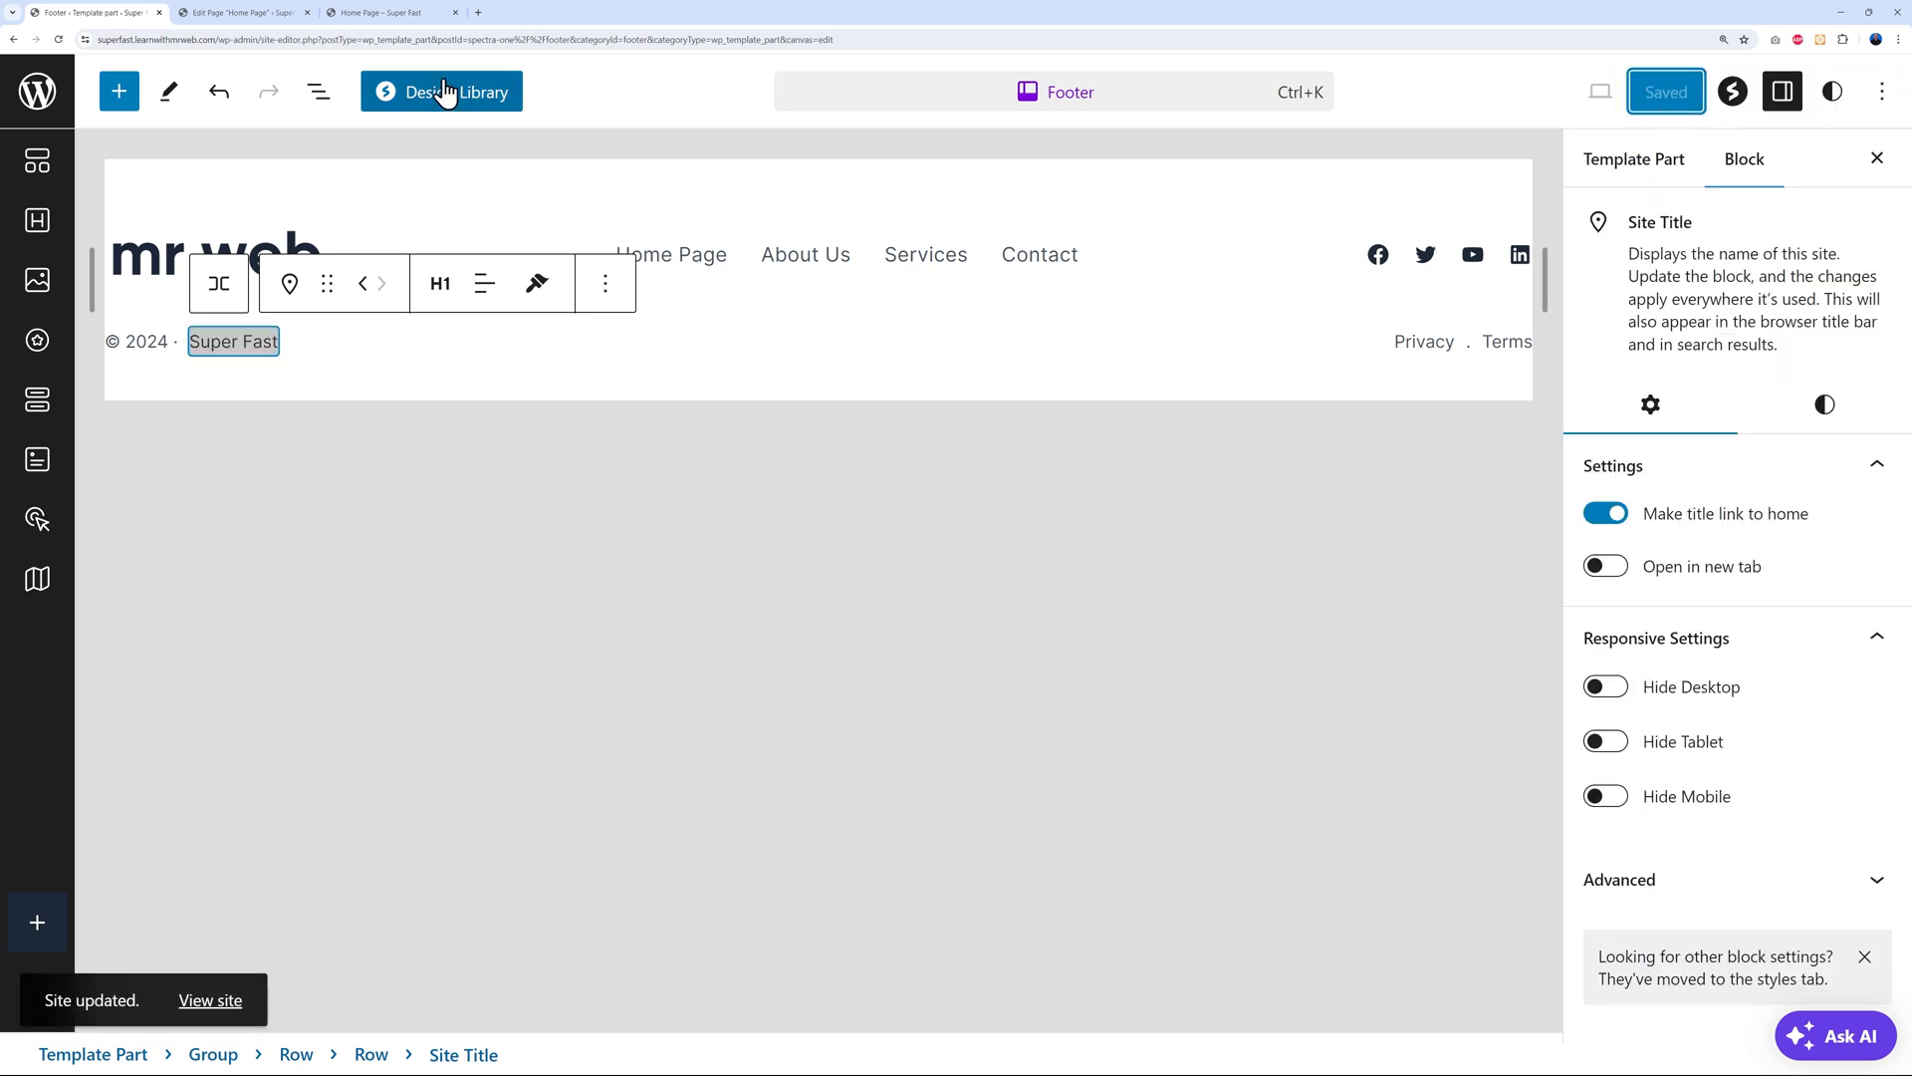
Reload the live Home Page and scroll back to the top to view the new footer
left_click(397, 20)
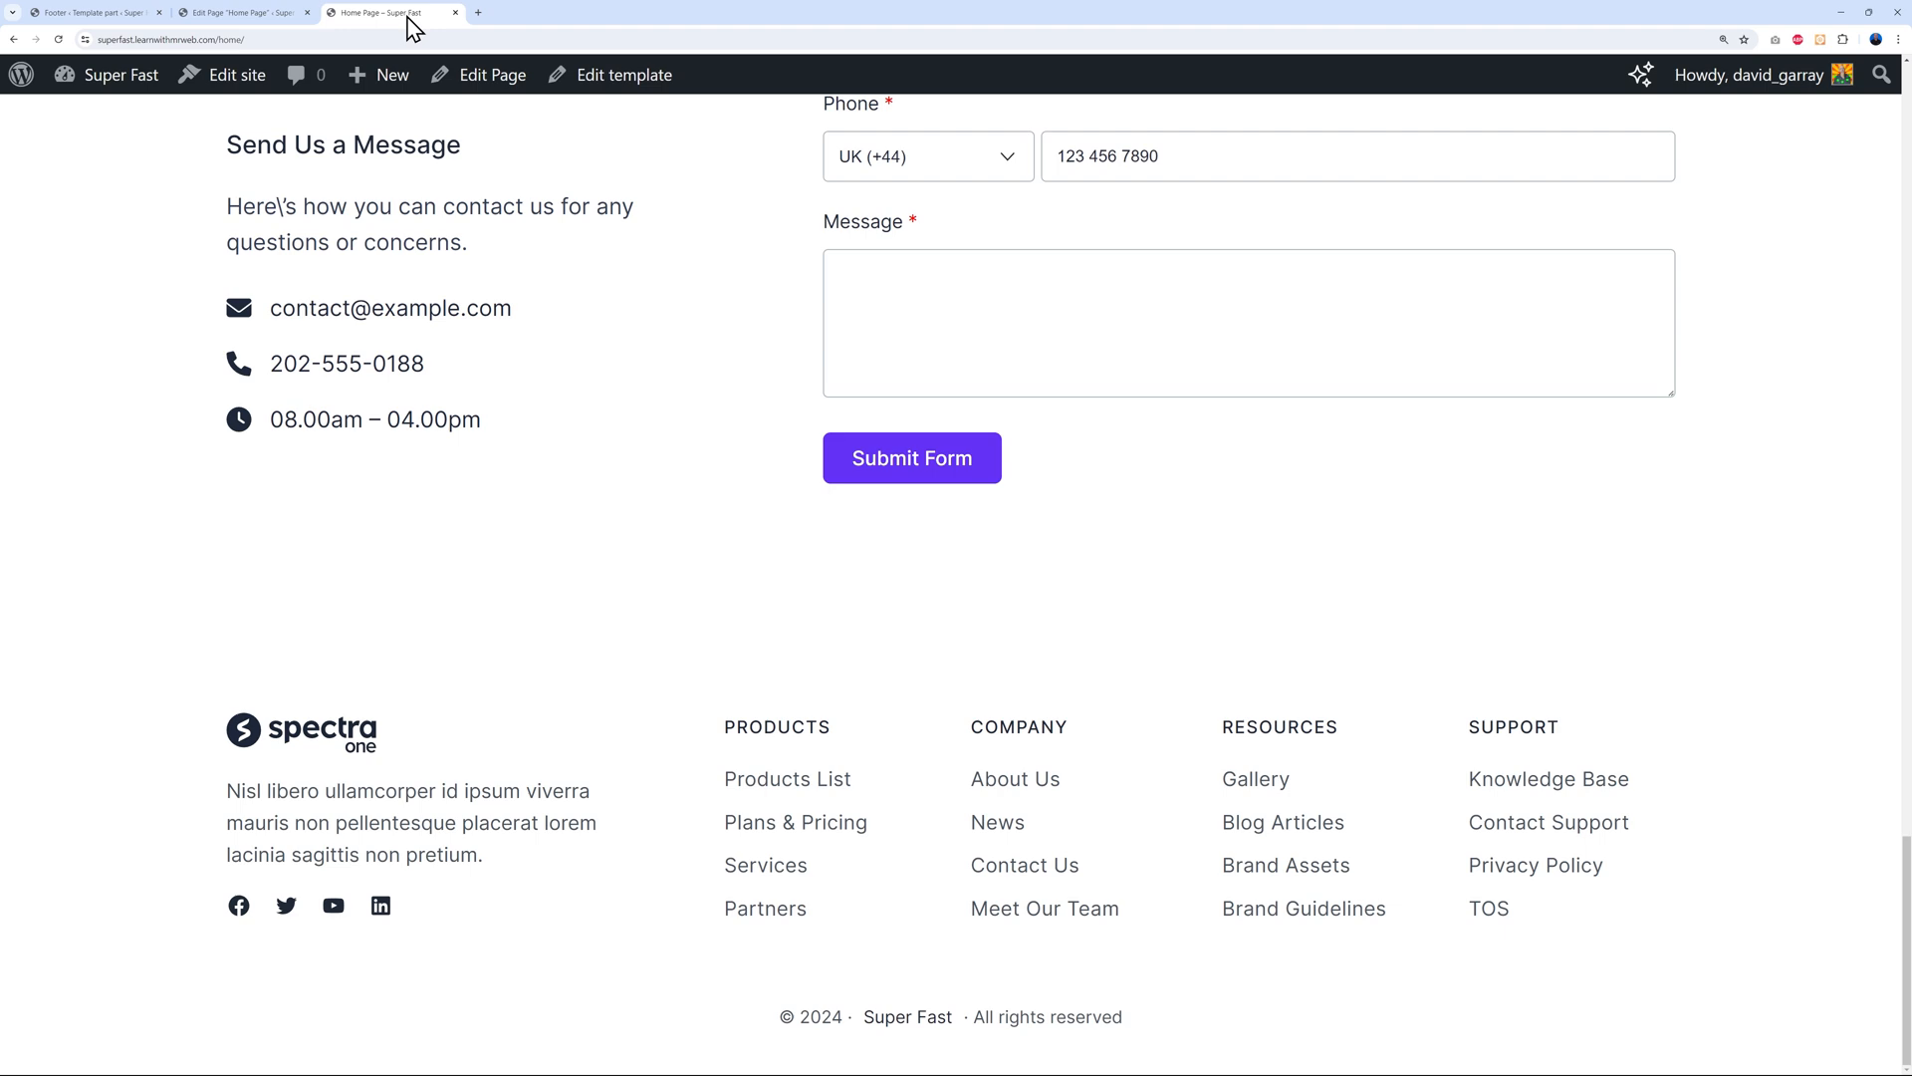
left_click(58, 40)
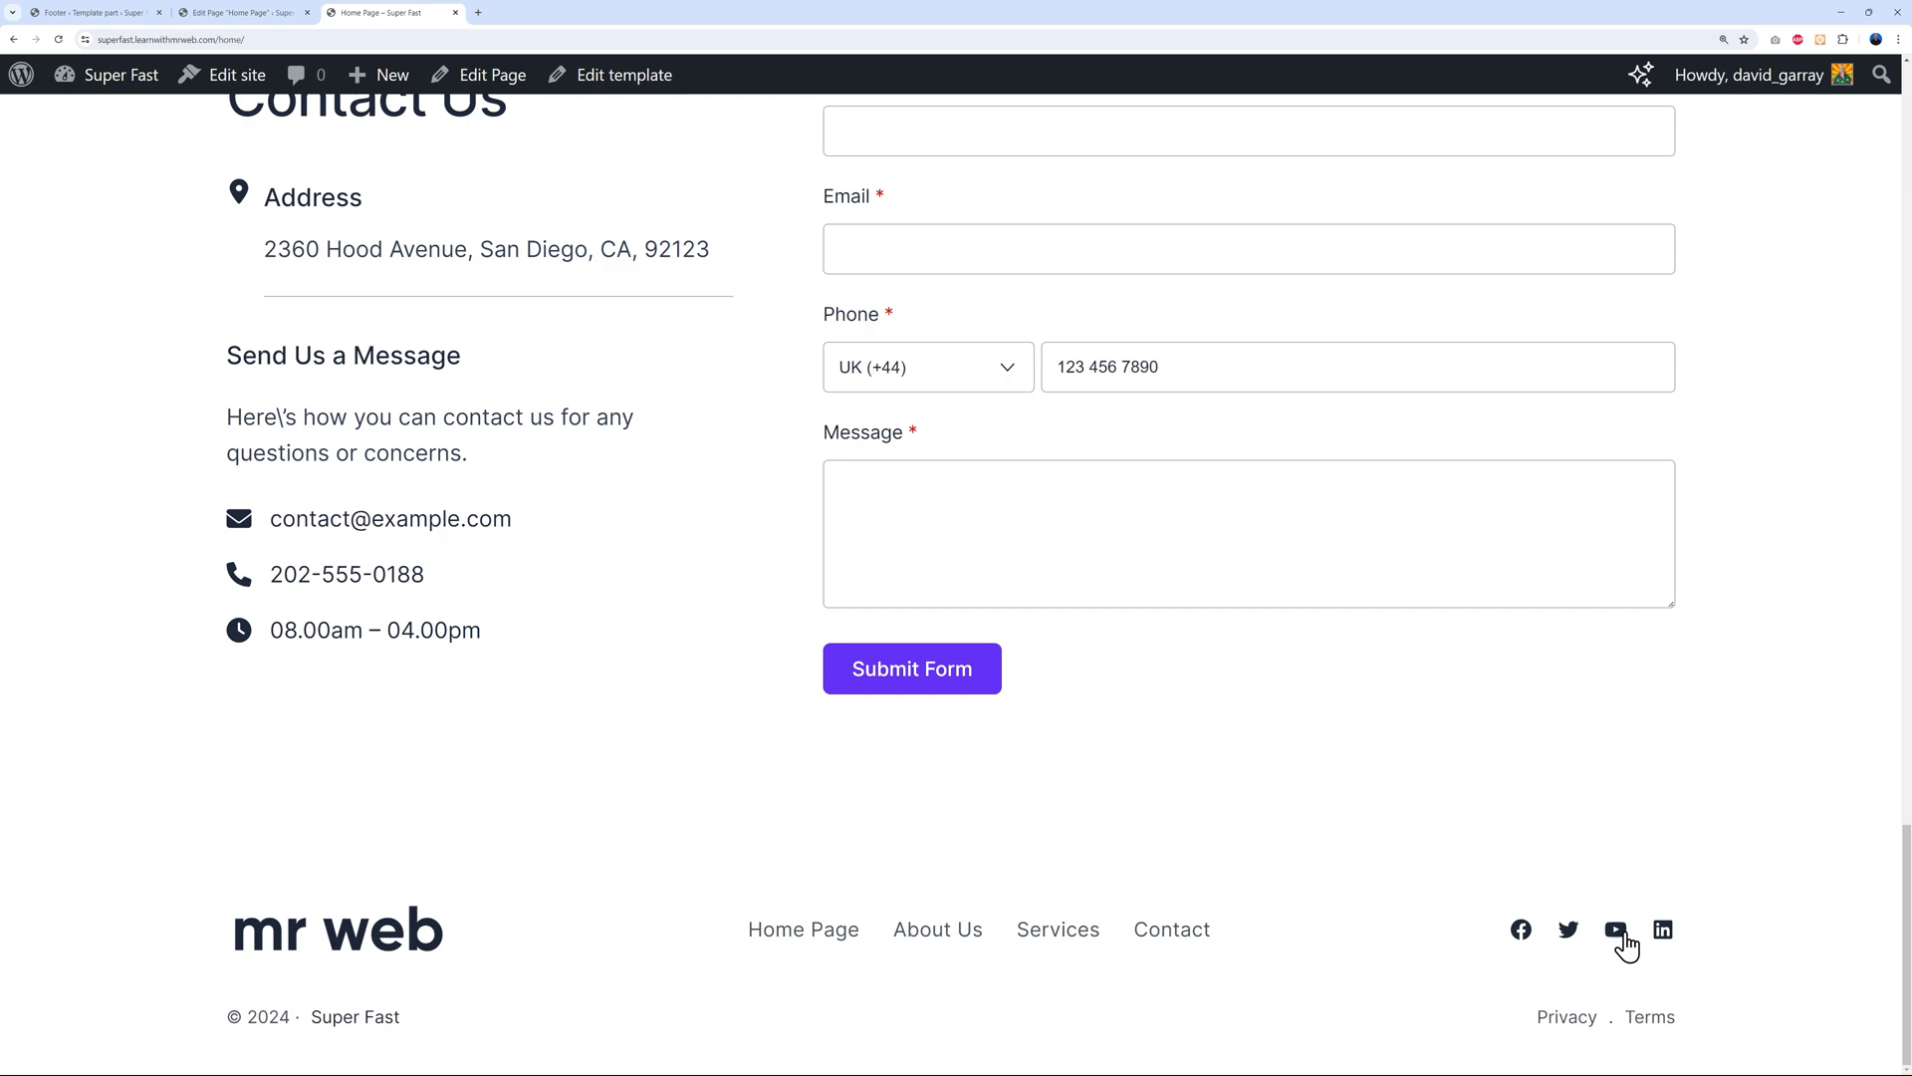
scroll(1683, 820, "up", 20)
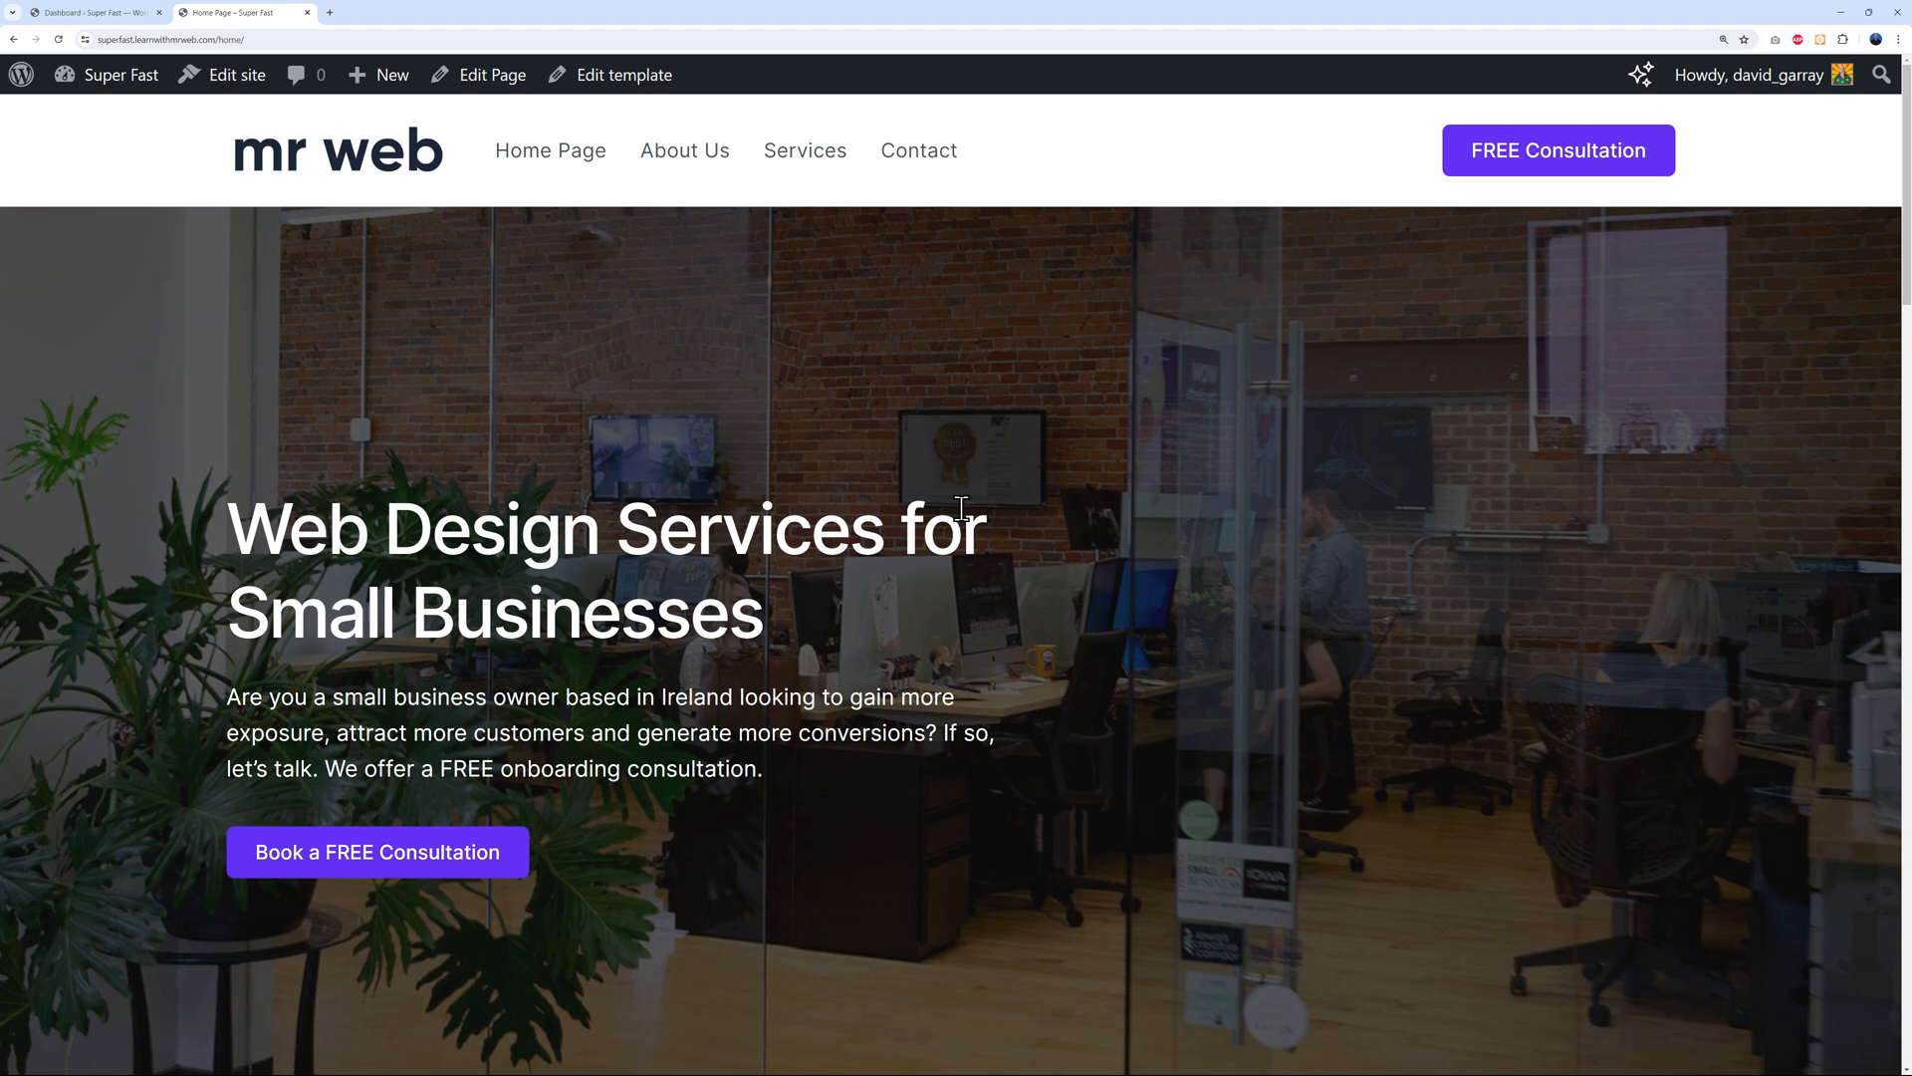
In Spectra's Popup Builder, start an Info Bar, leave it unsaved, then create a new popup
left_click(110, 13)
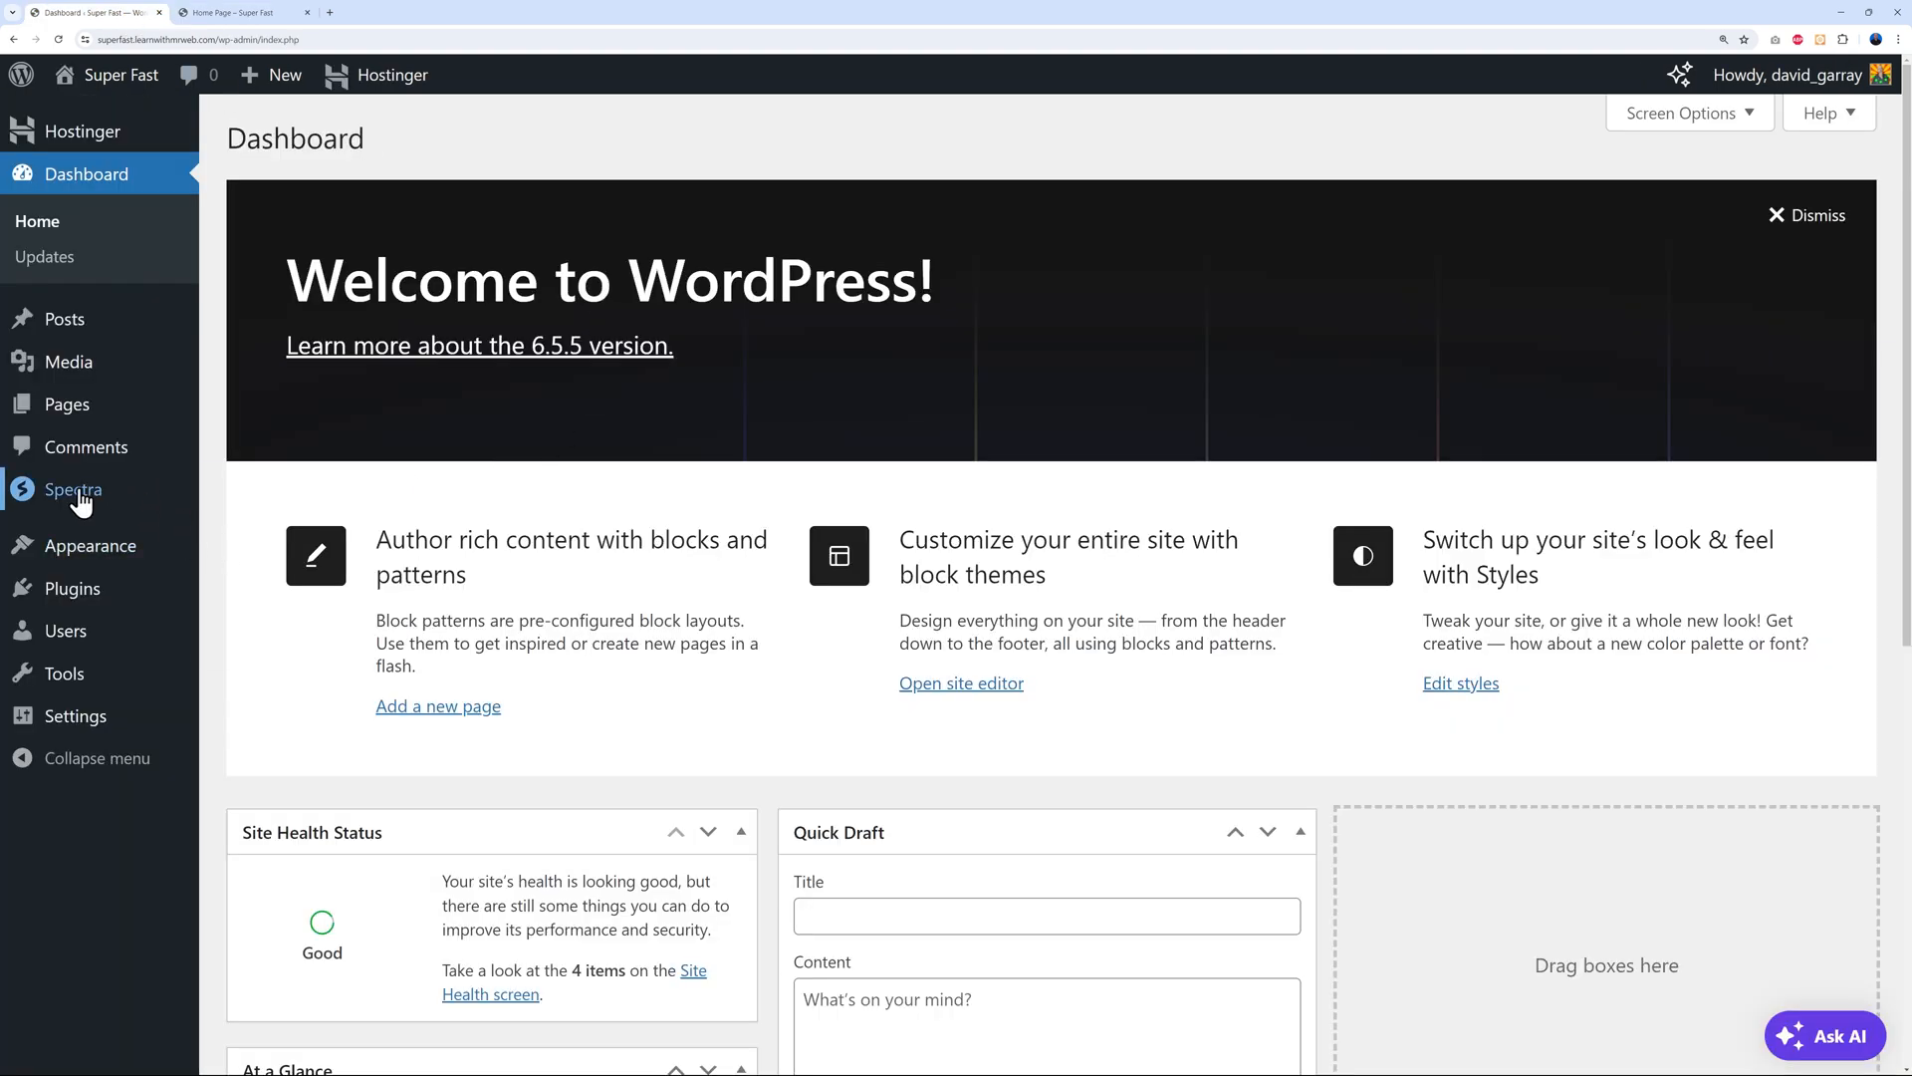
mouse_move(80, 502)
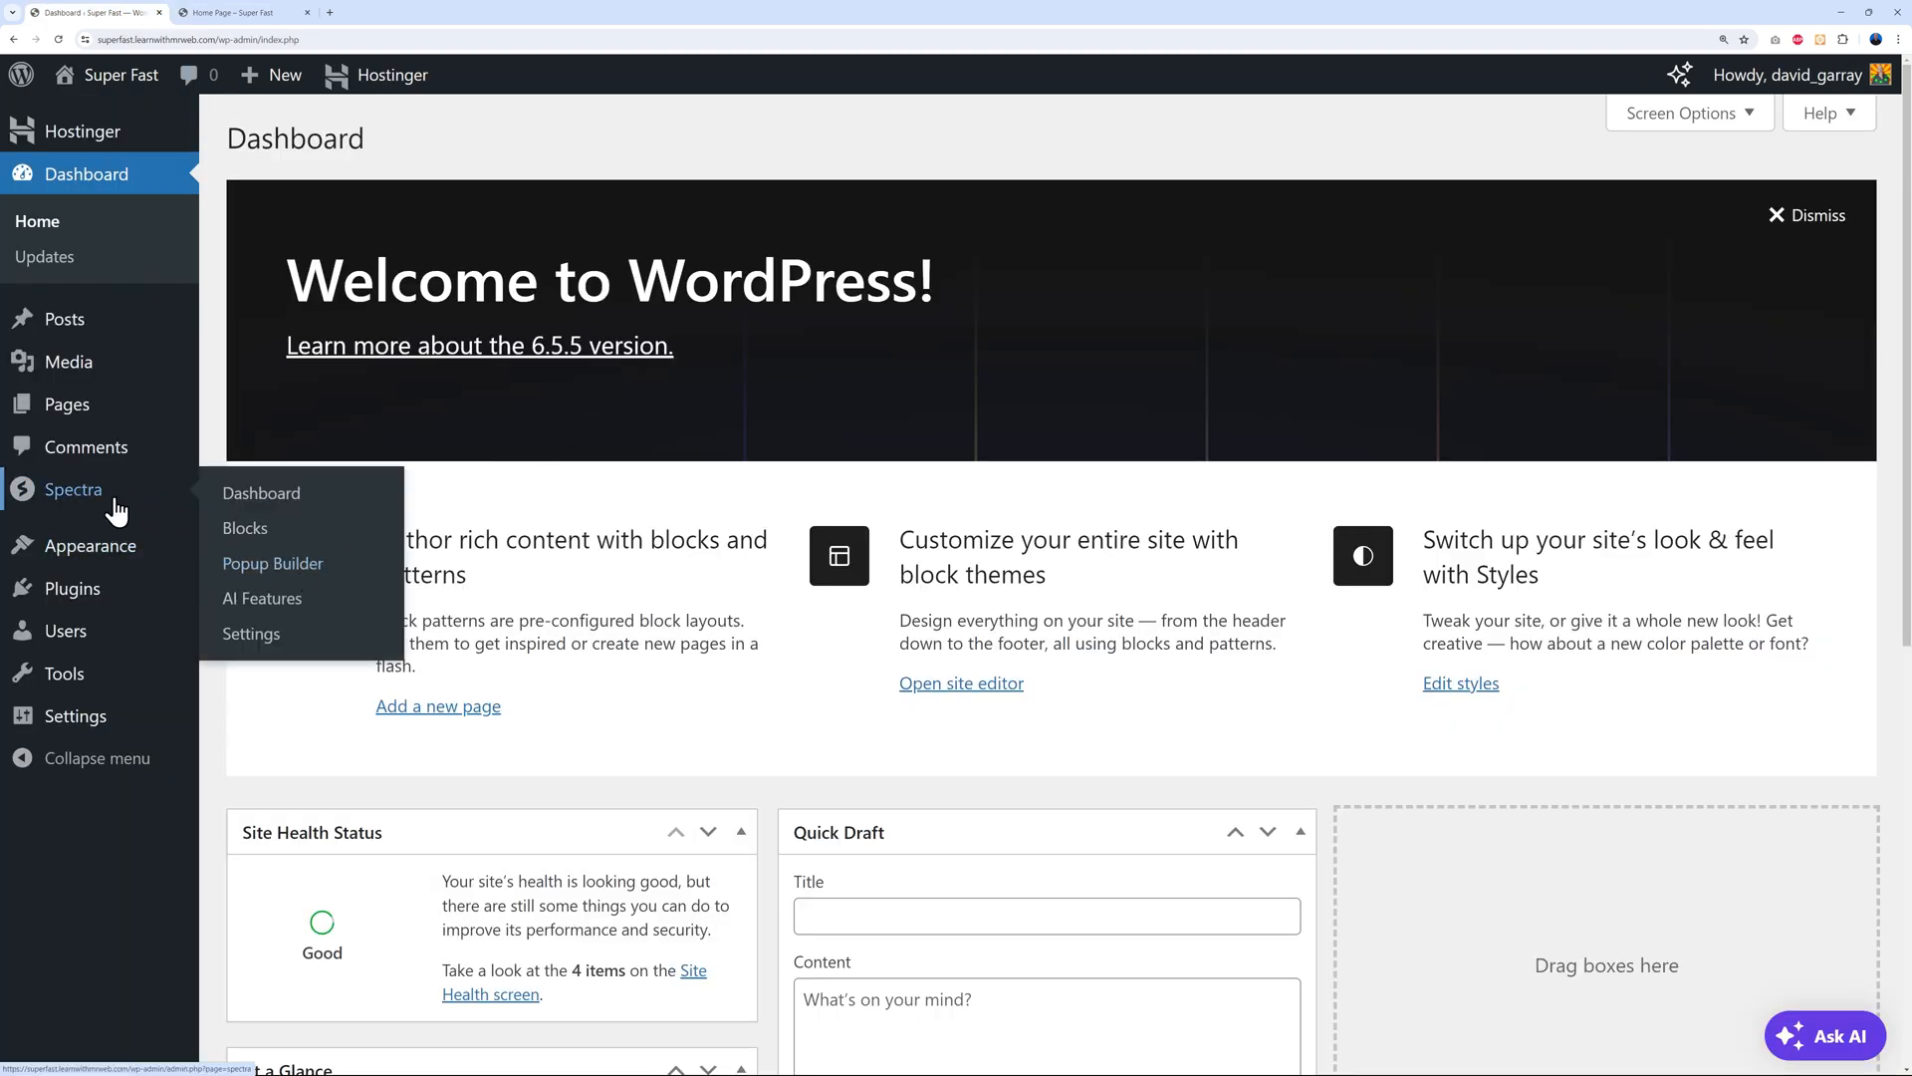
left_click(294, 578)
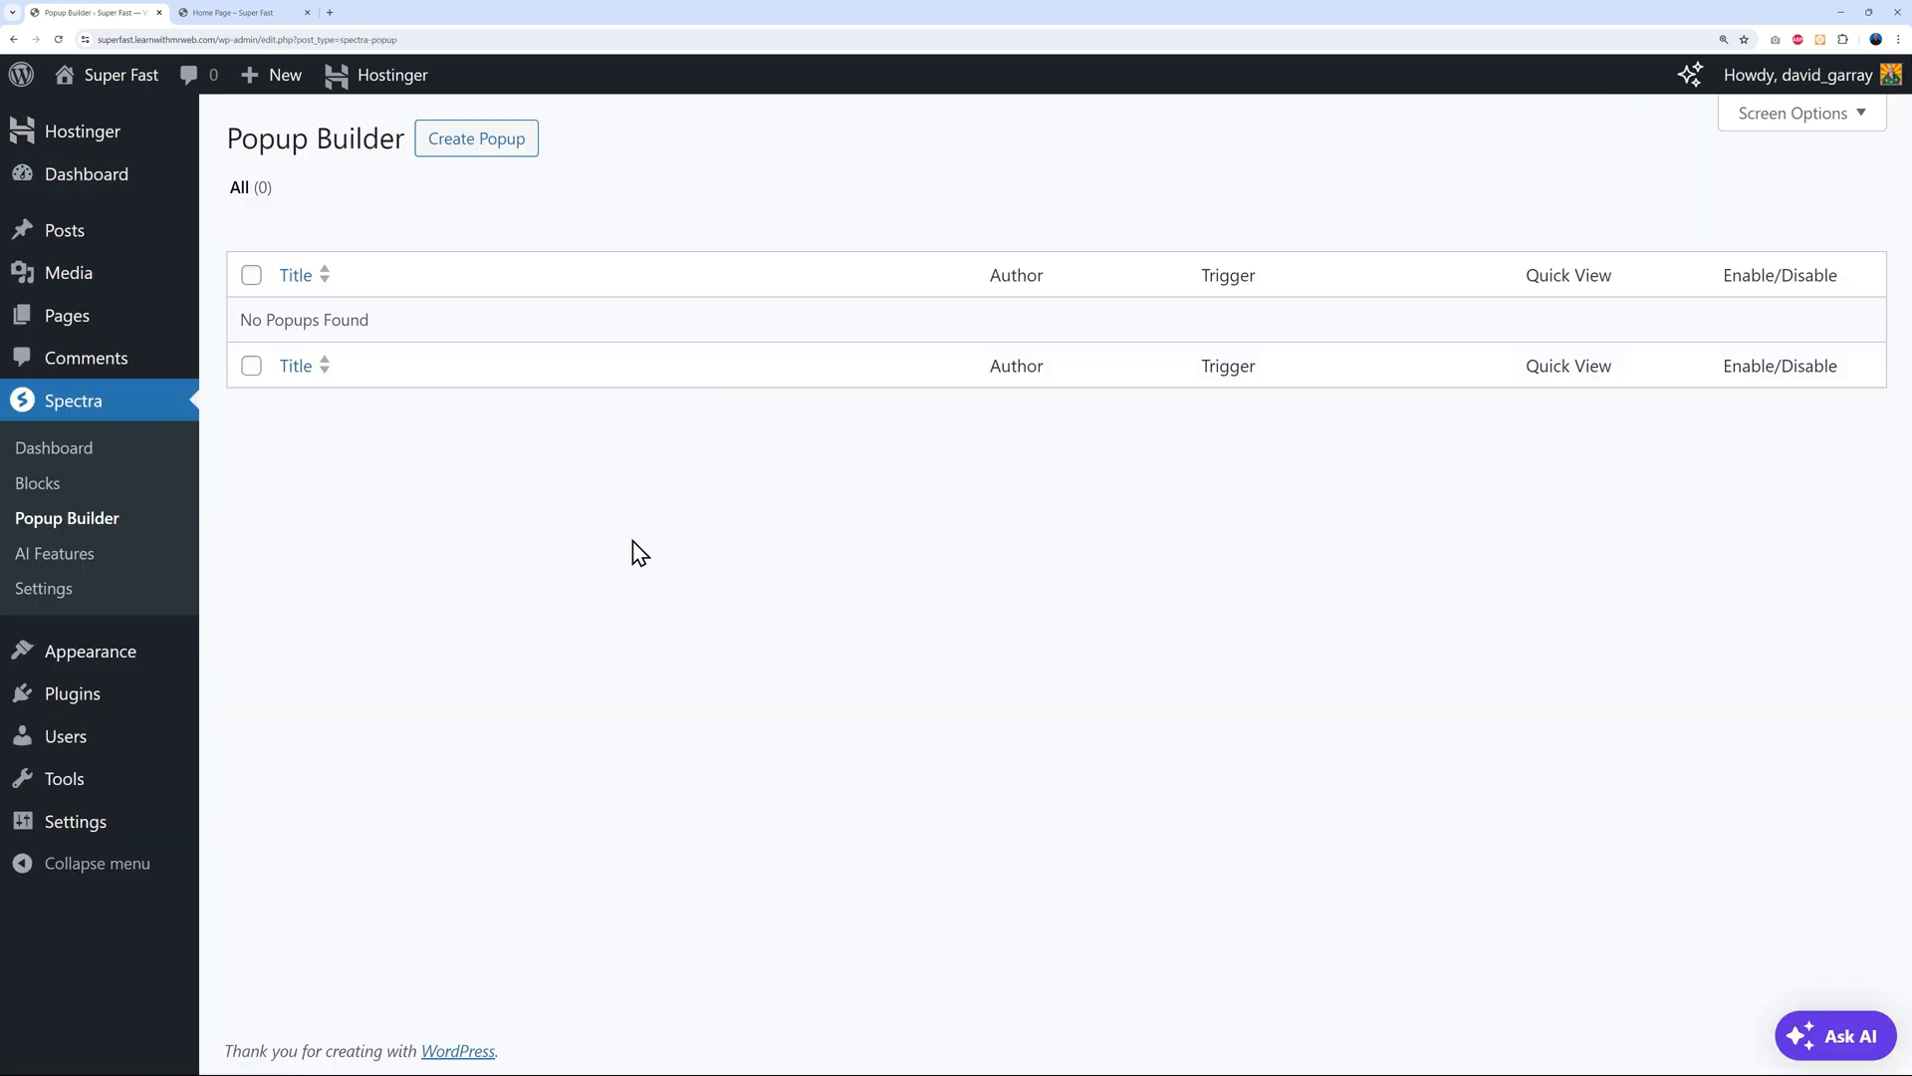
left_click(481, 147)
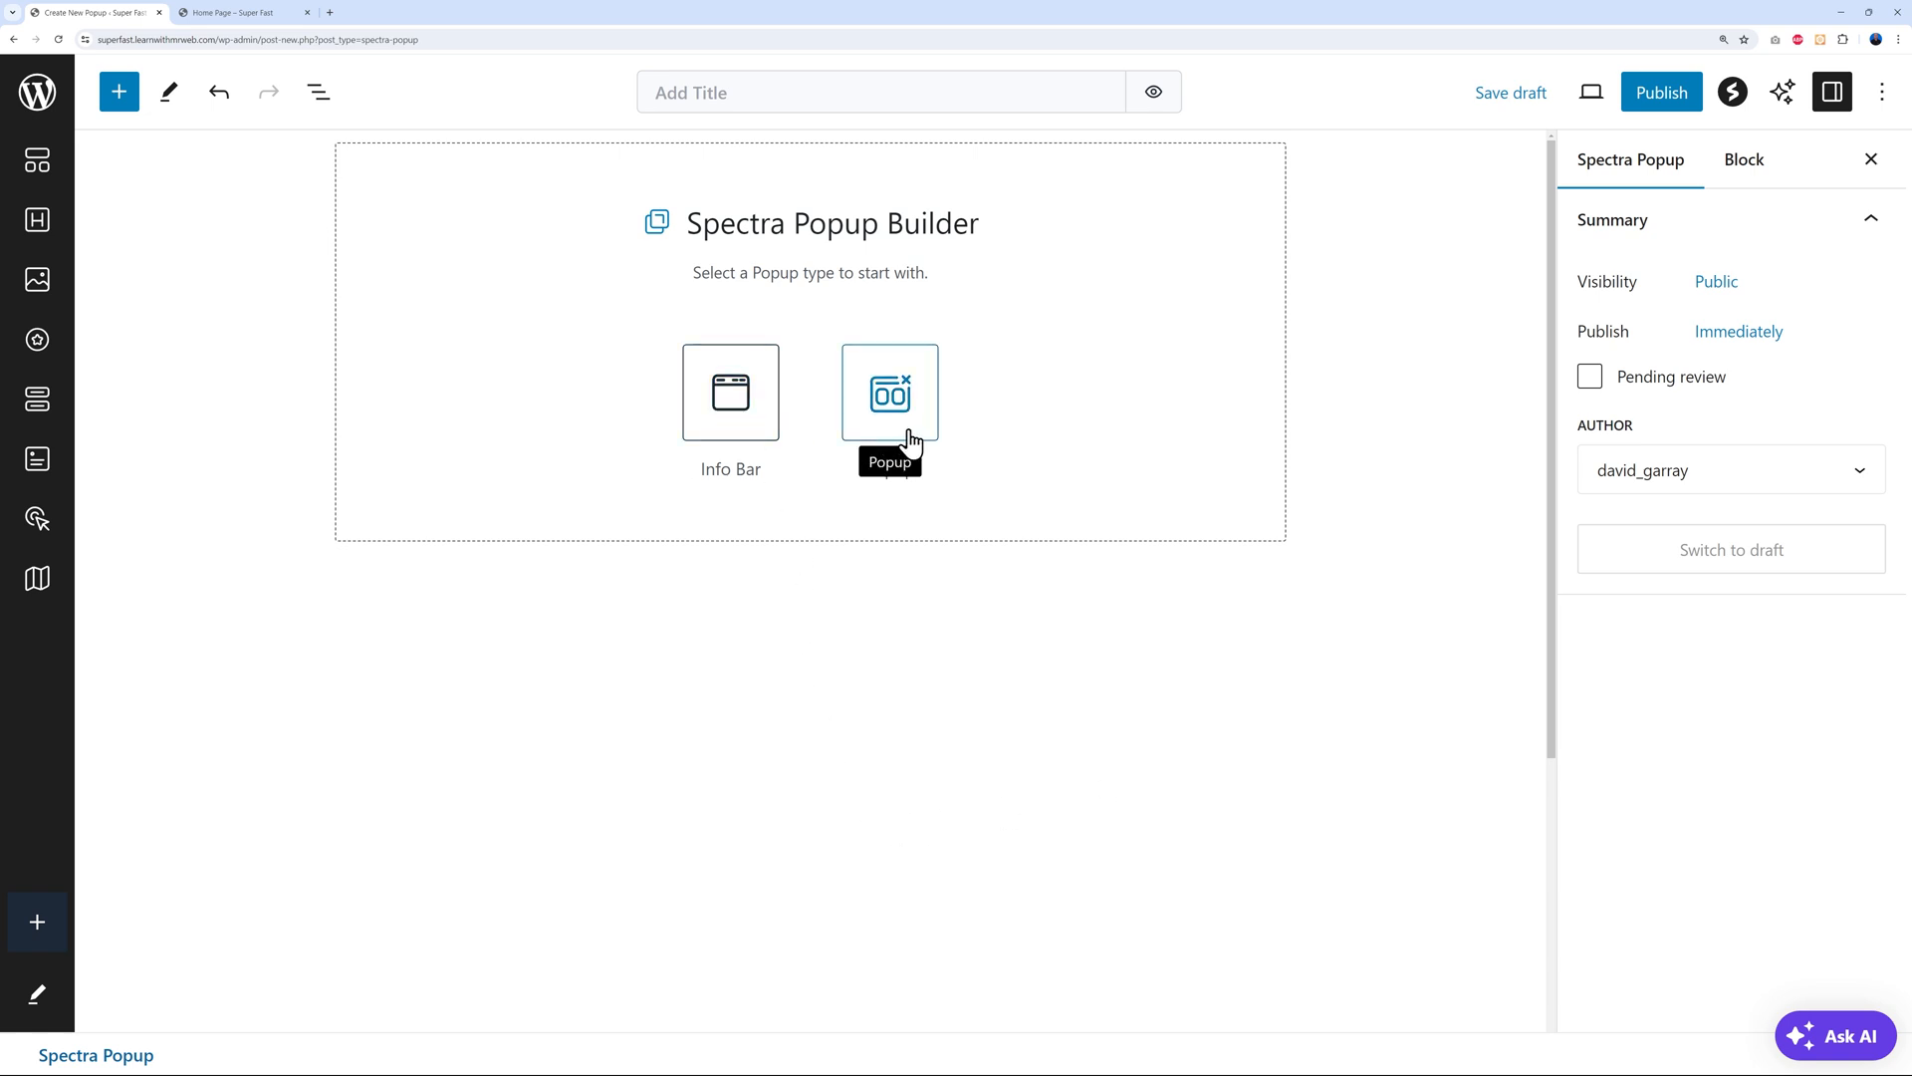
left_click(751, 409)
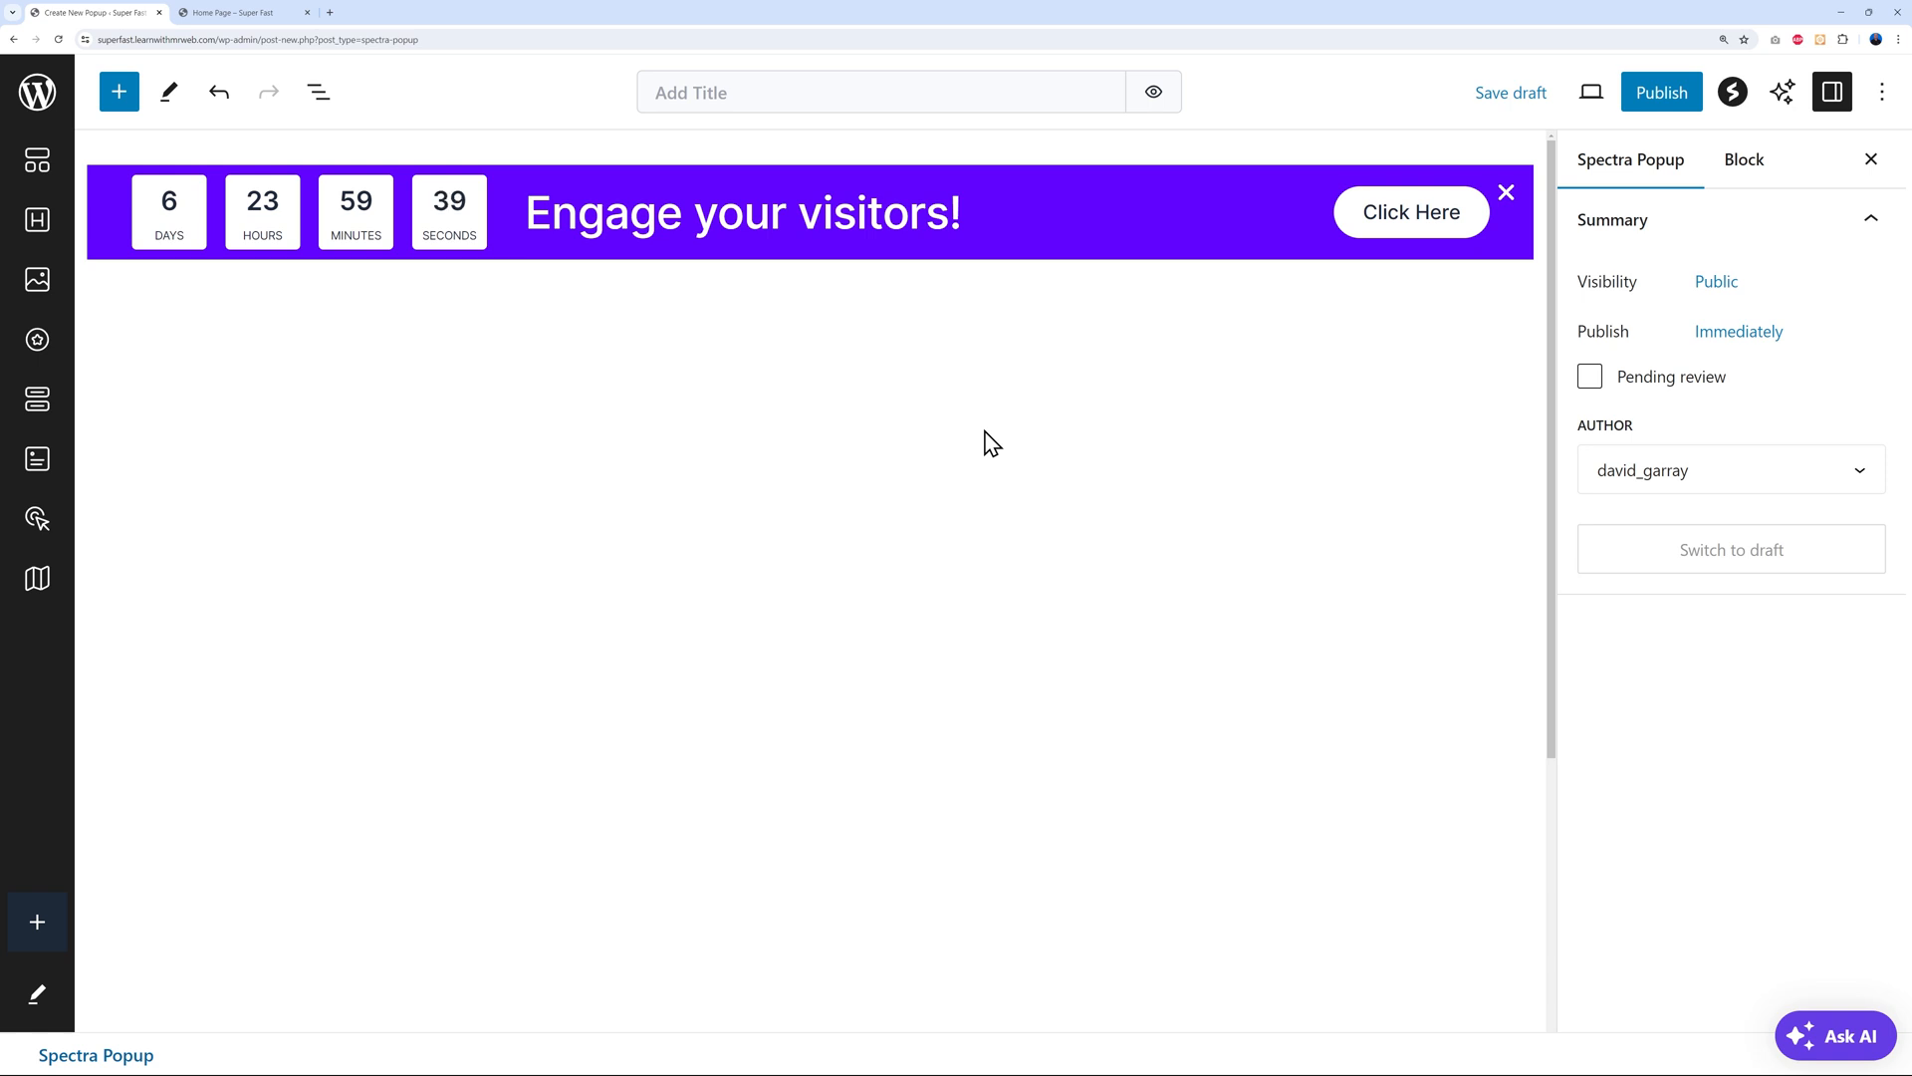
left_click(14, 40)
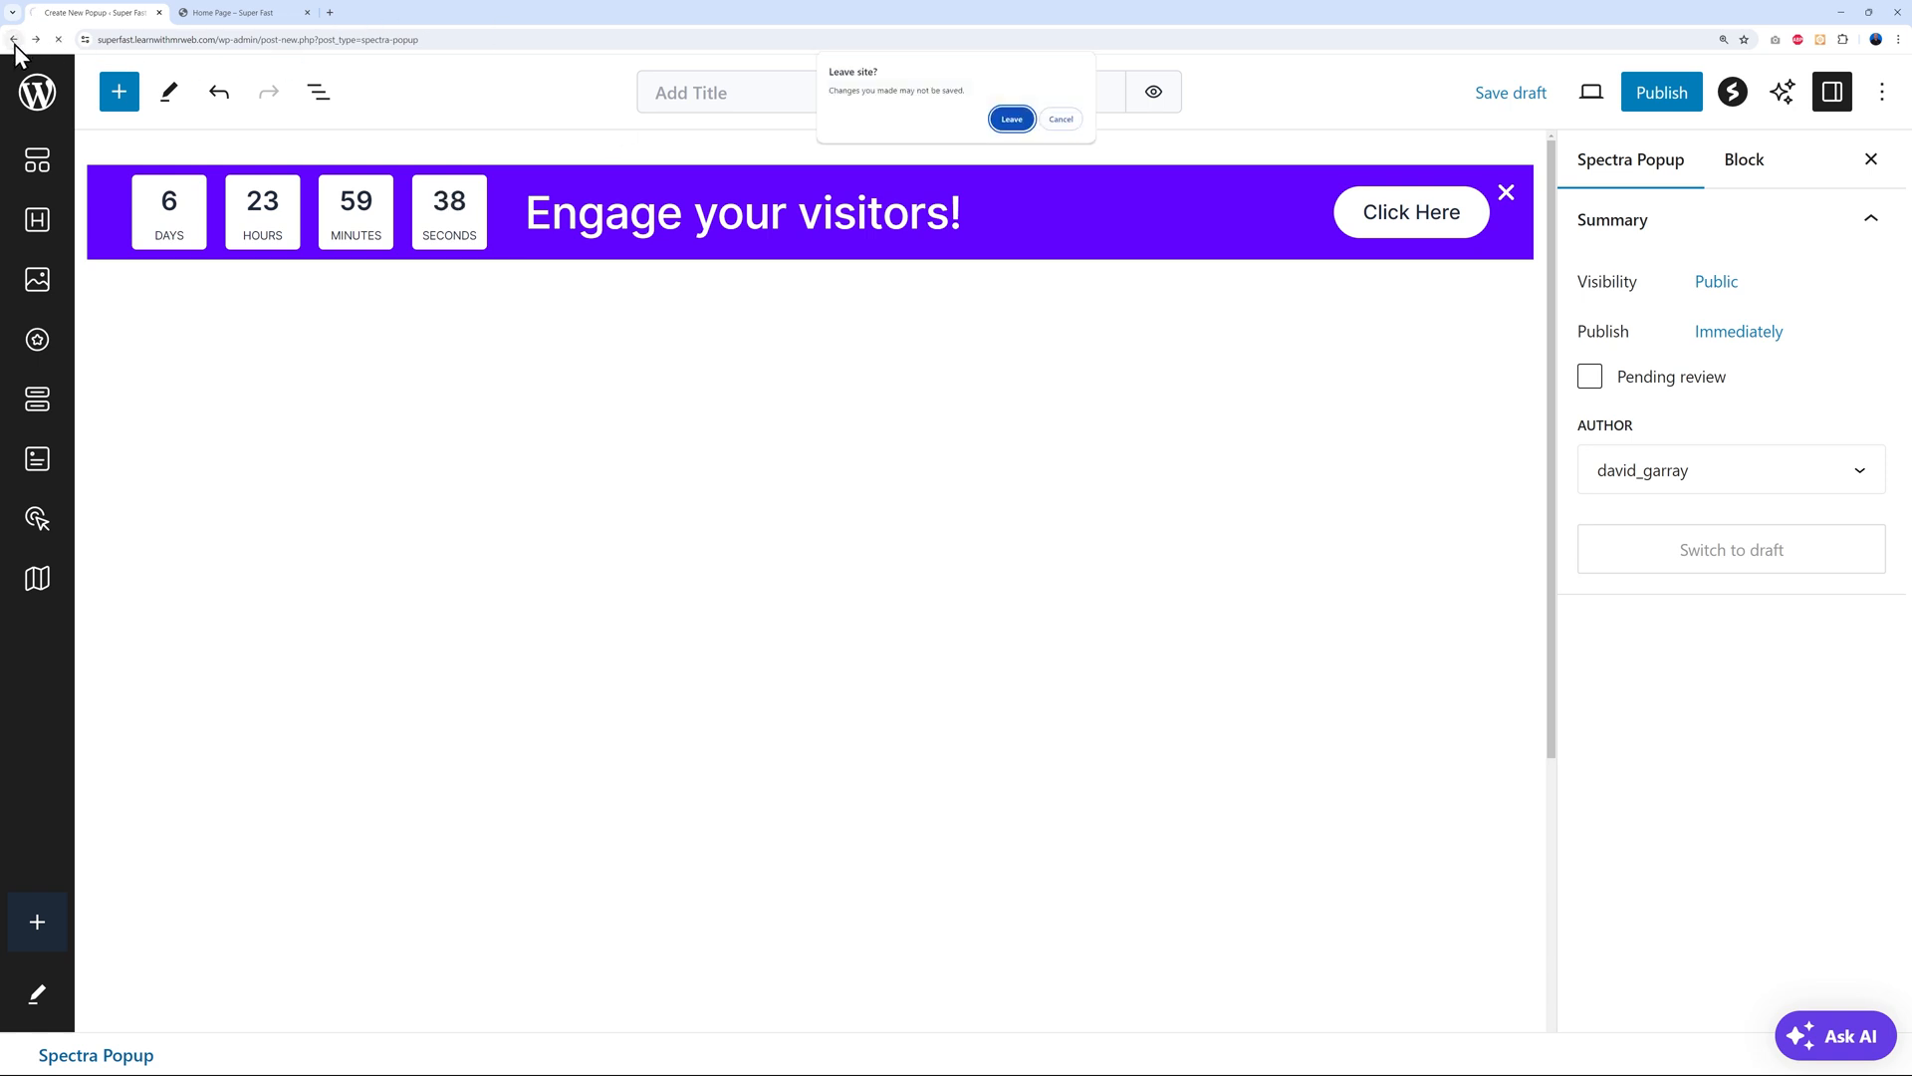
left_click(1008, 124)
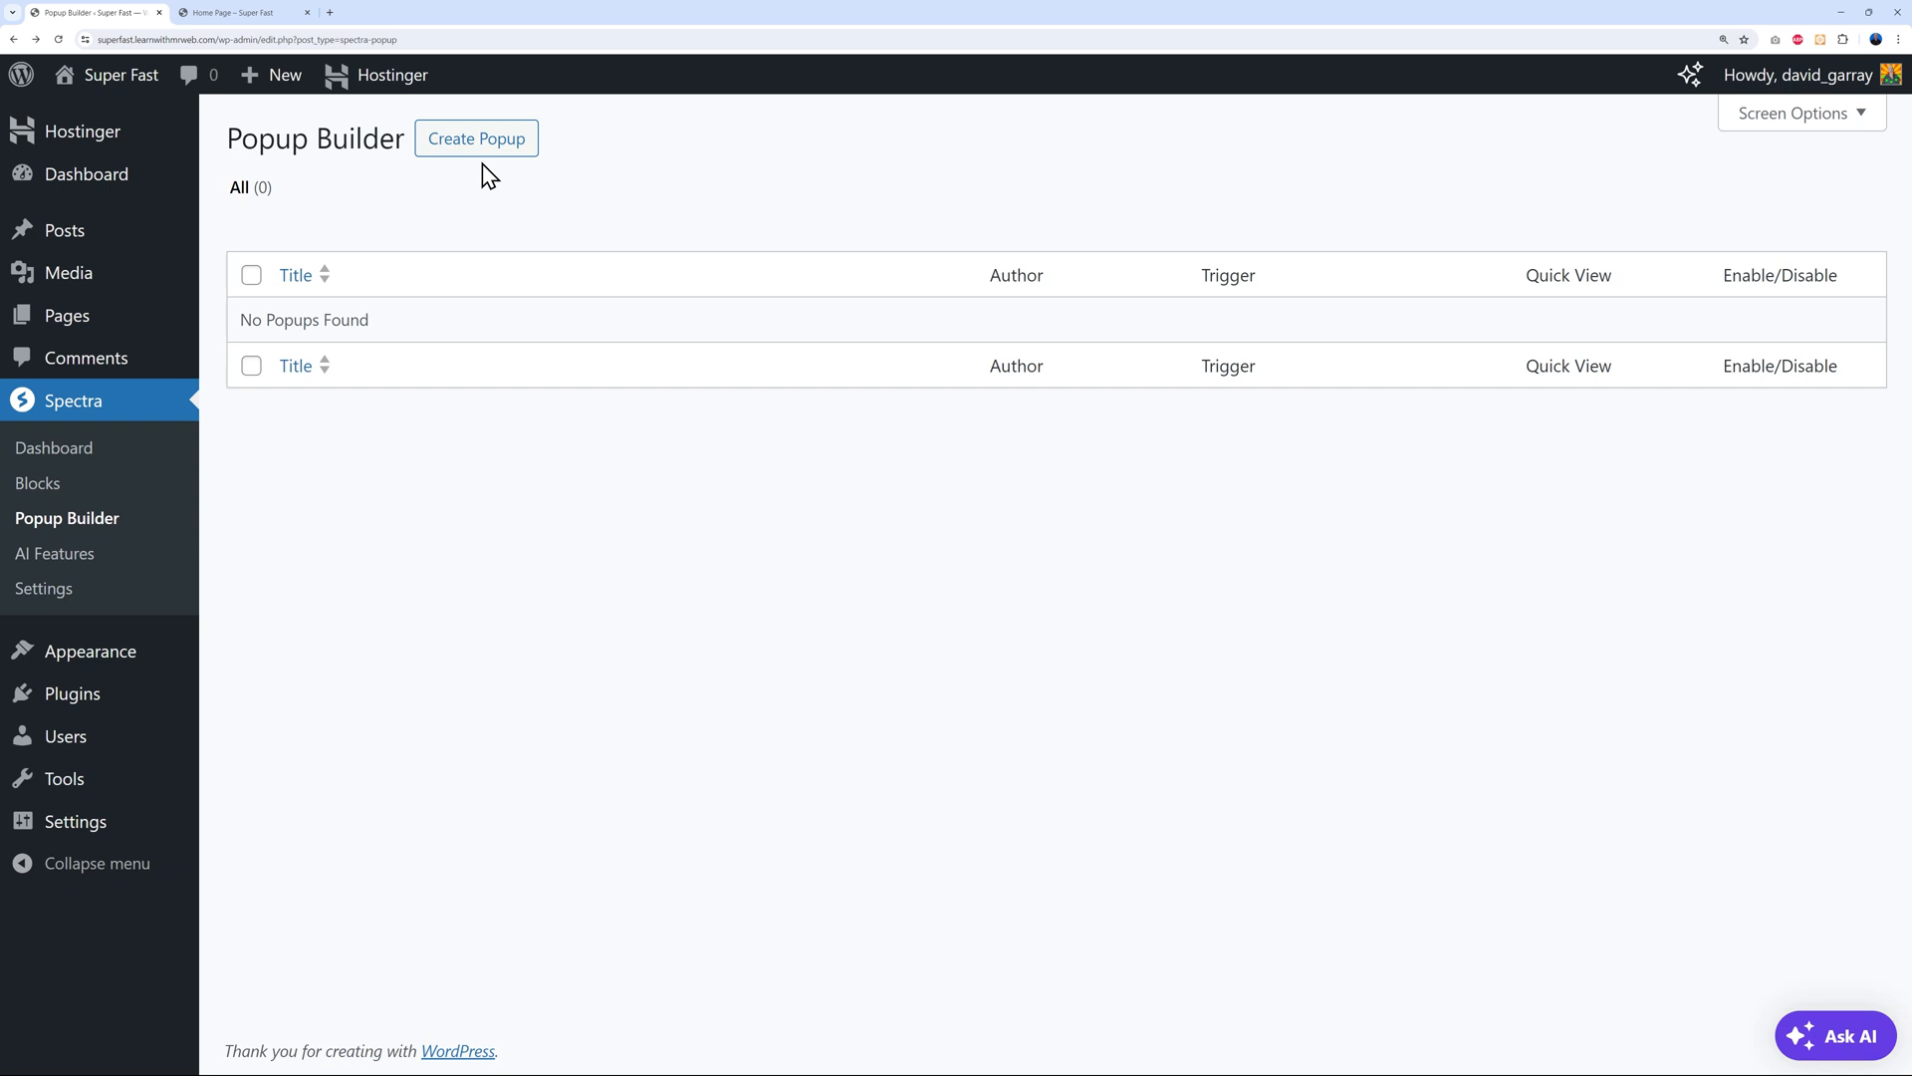
left_click(490, 147)
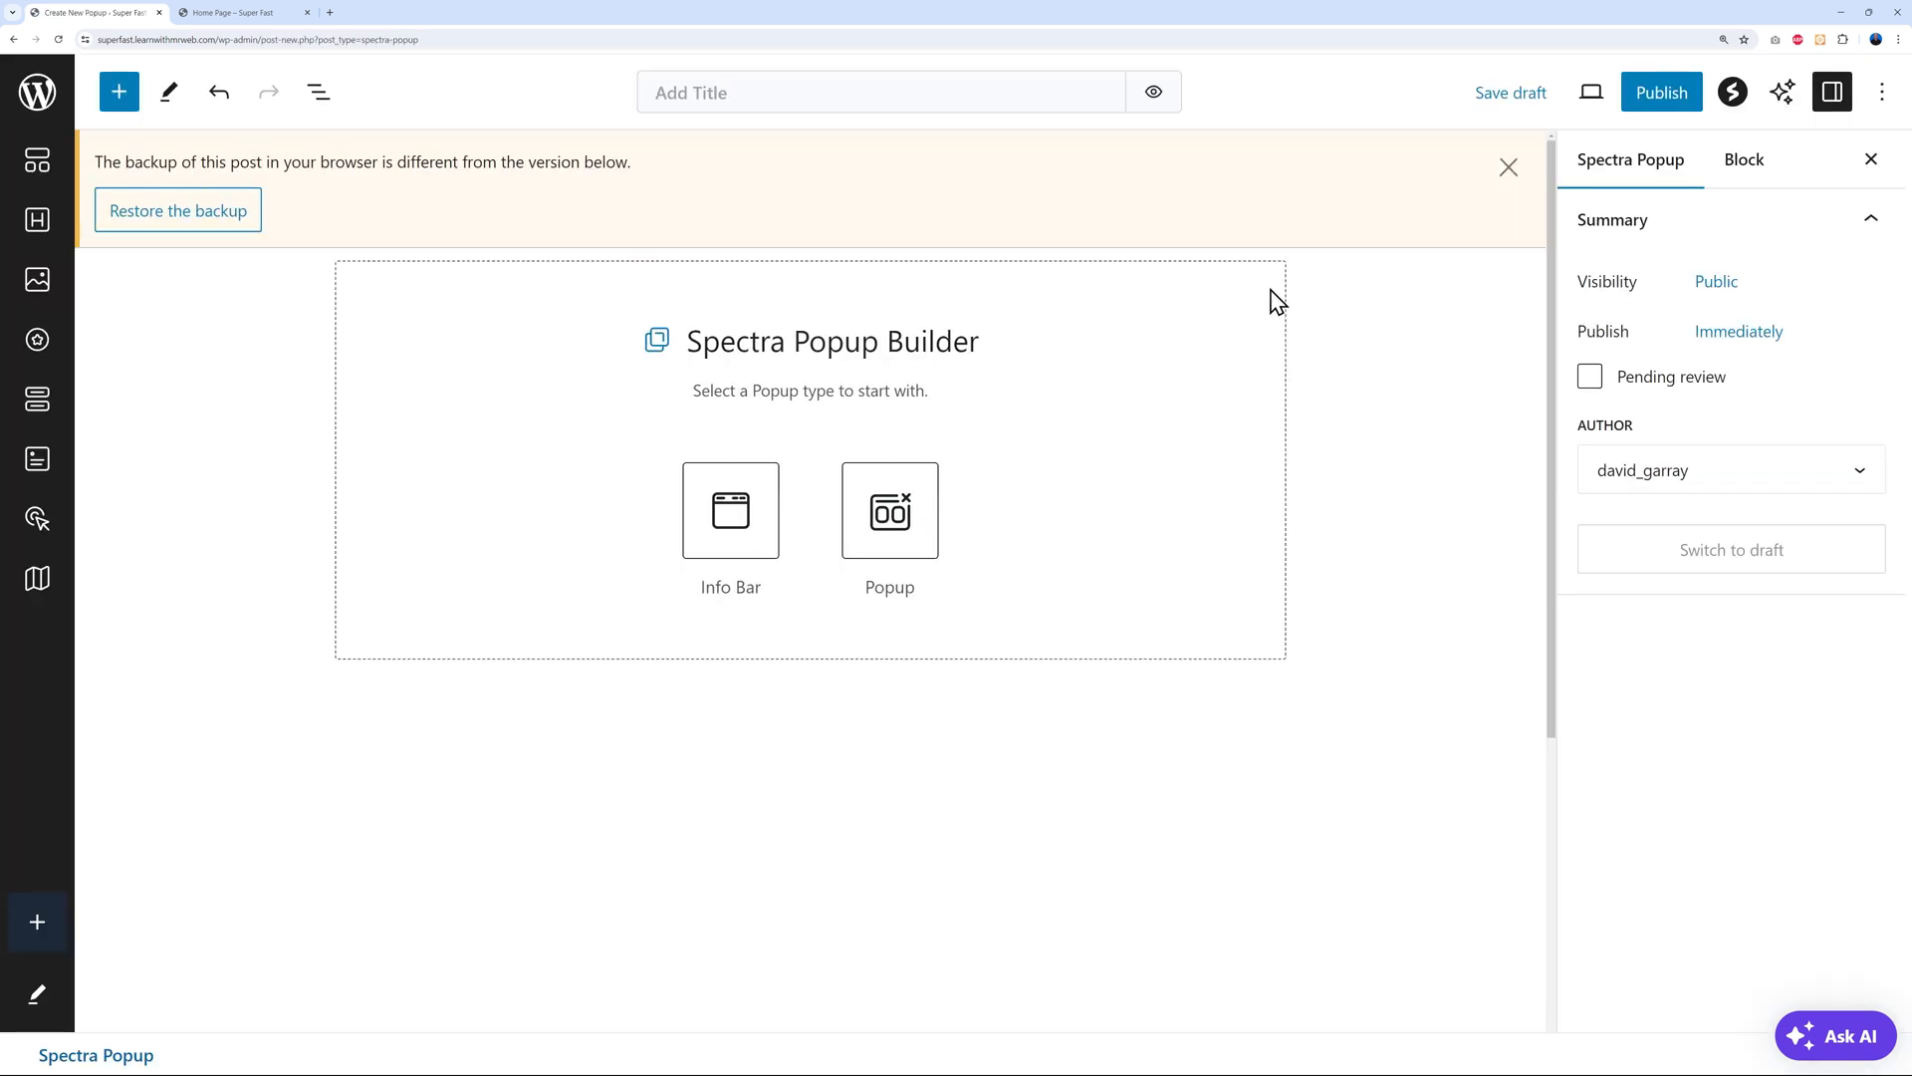
Dismiss the backup notice, choose the centred Popup type, and select the heading text for replacement
left_click(1508, 167)
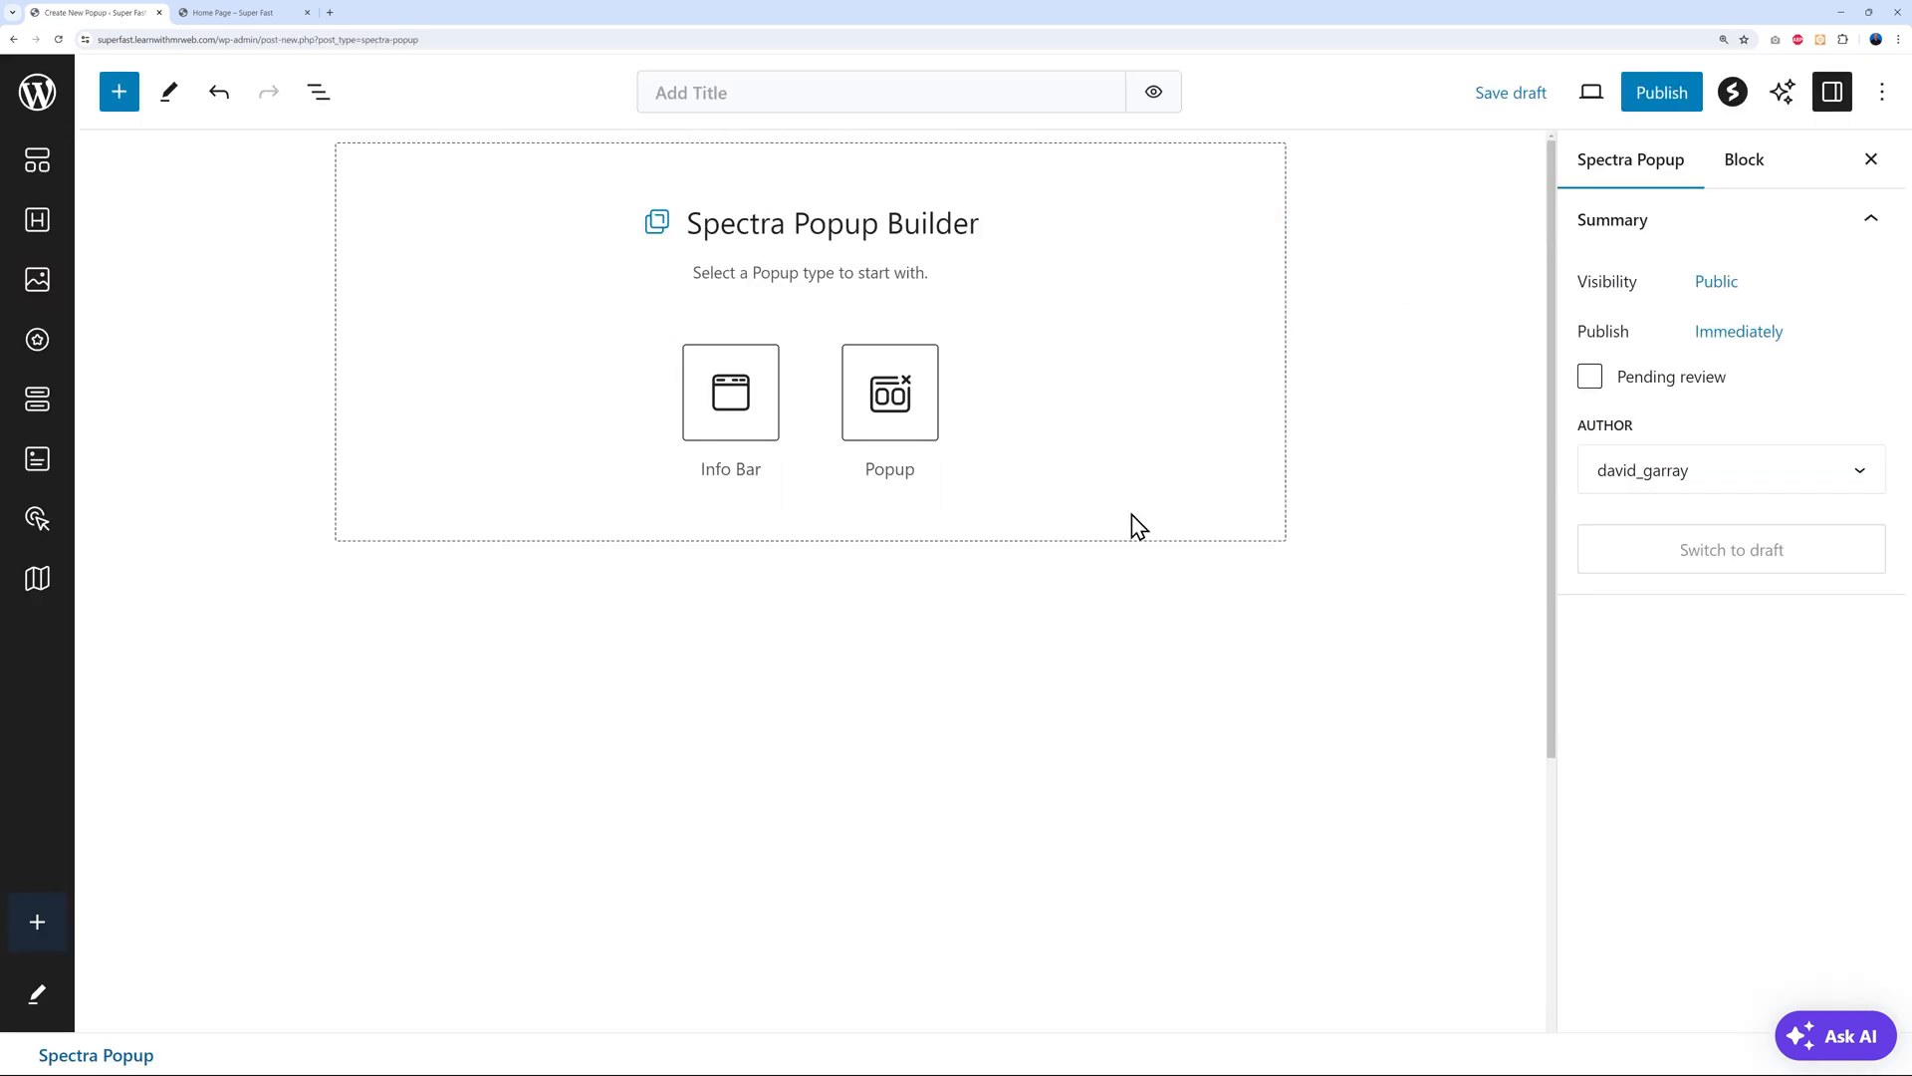
left_click(895, 404)
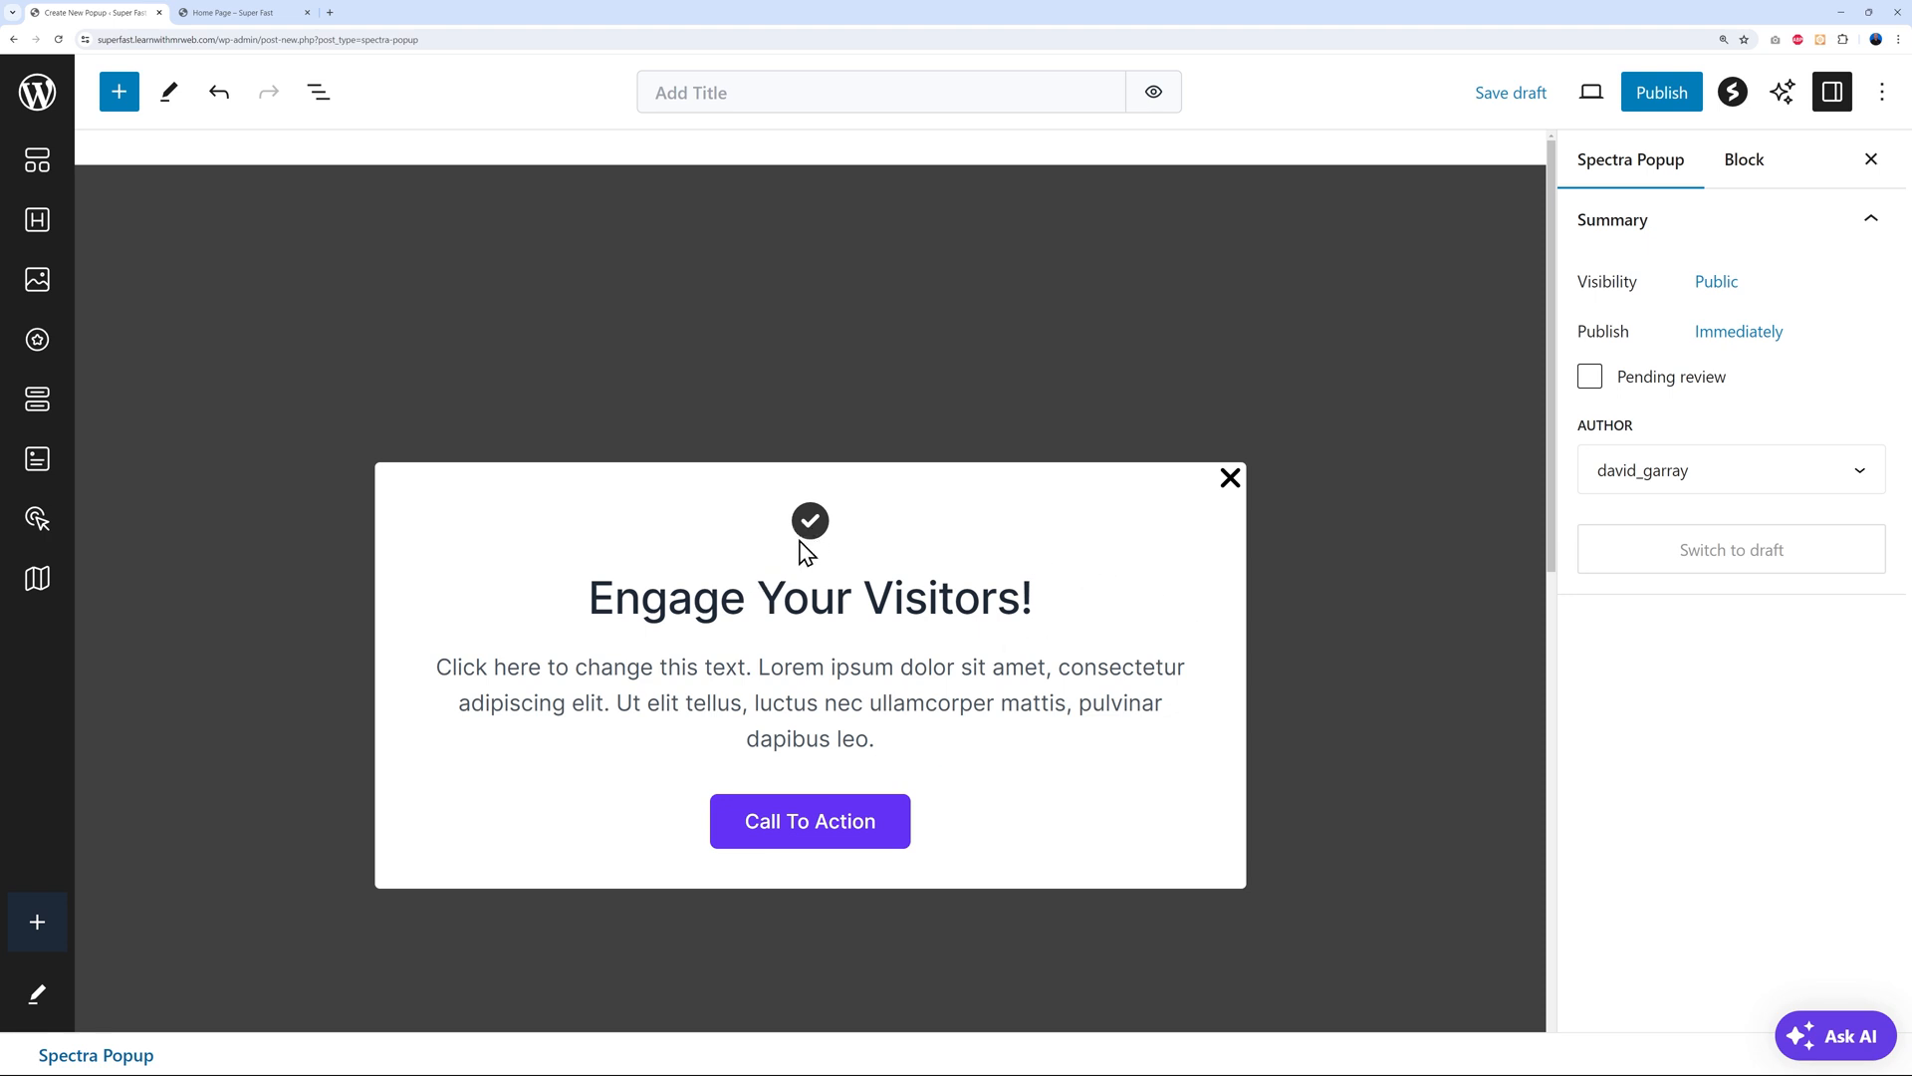
triple_click(627, 602)
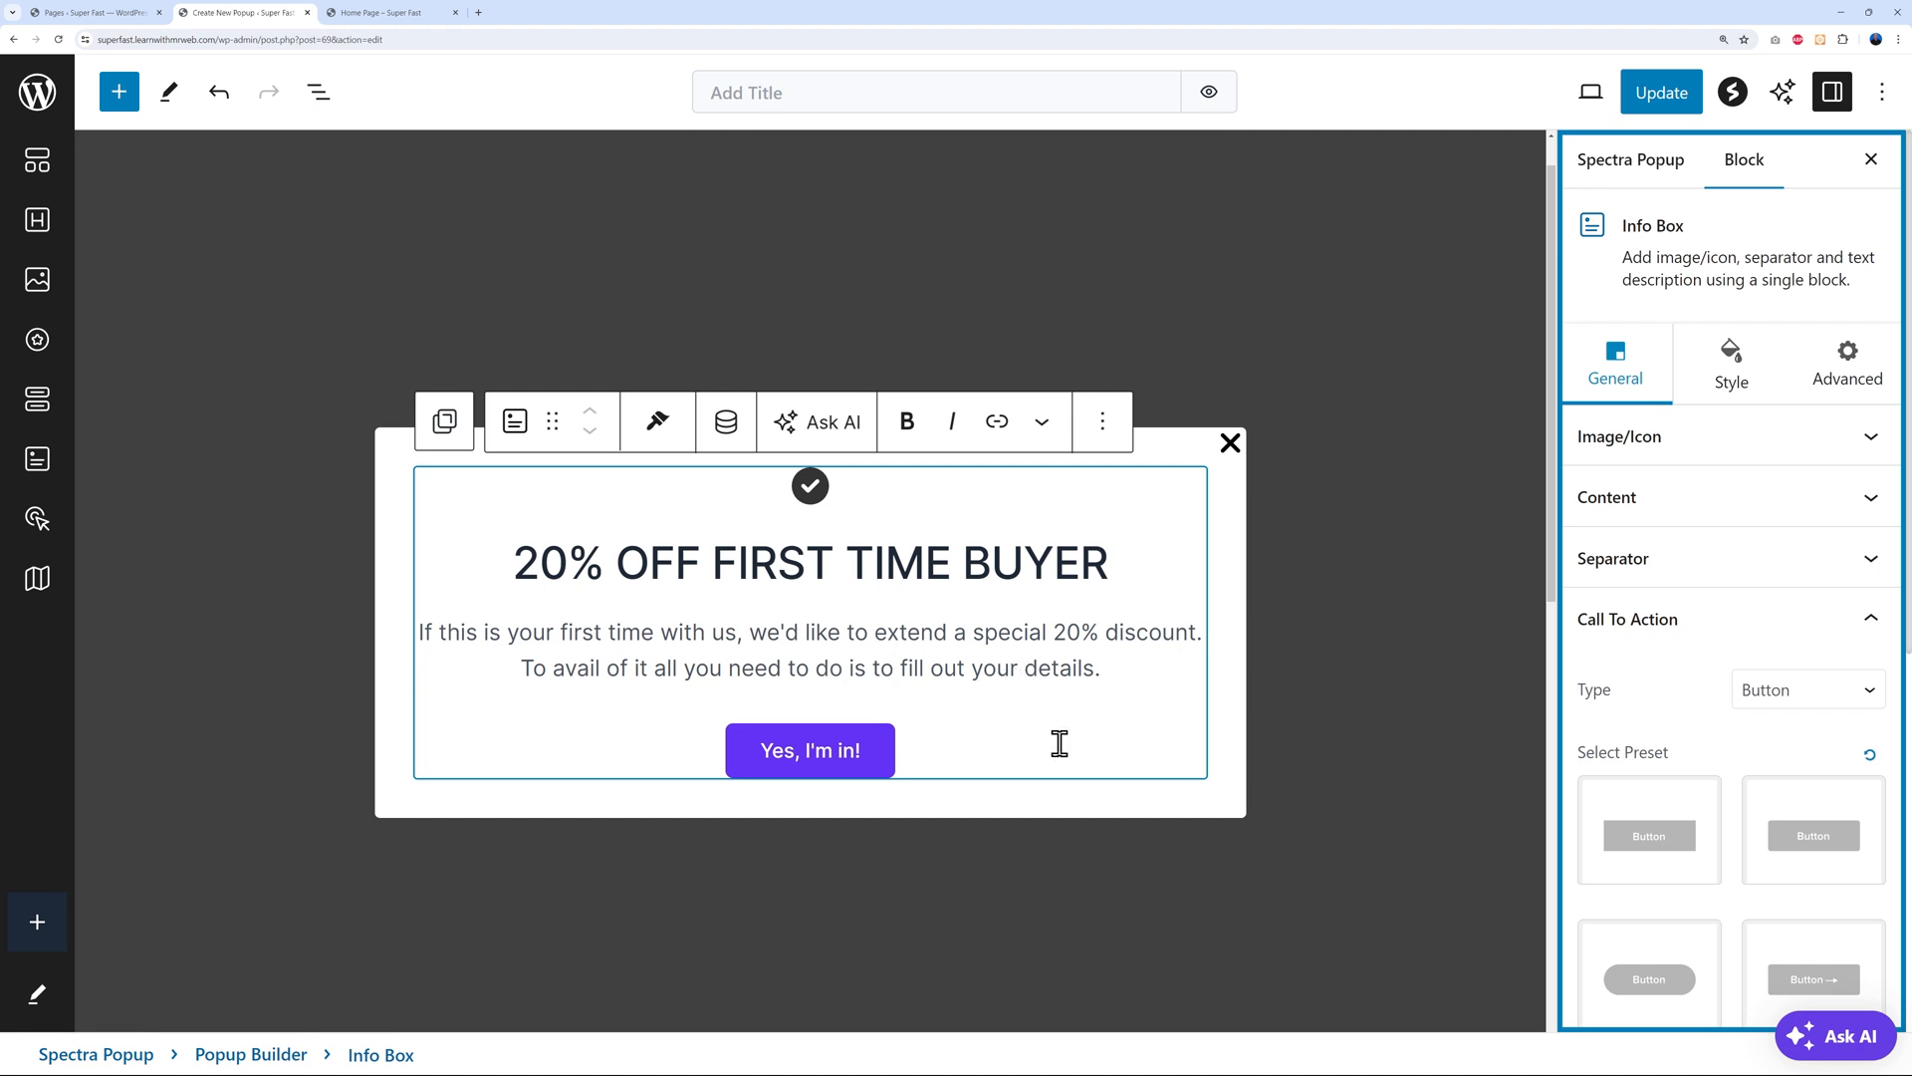
Open the 20% Discount page in a new tab and copy its web address
left_click(855, 762)
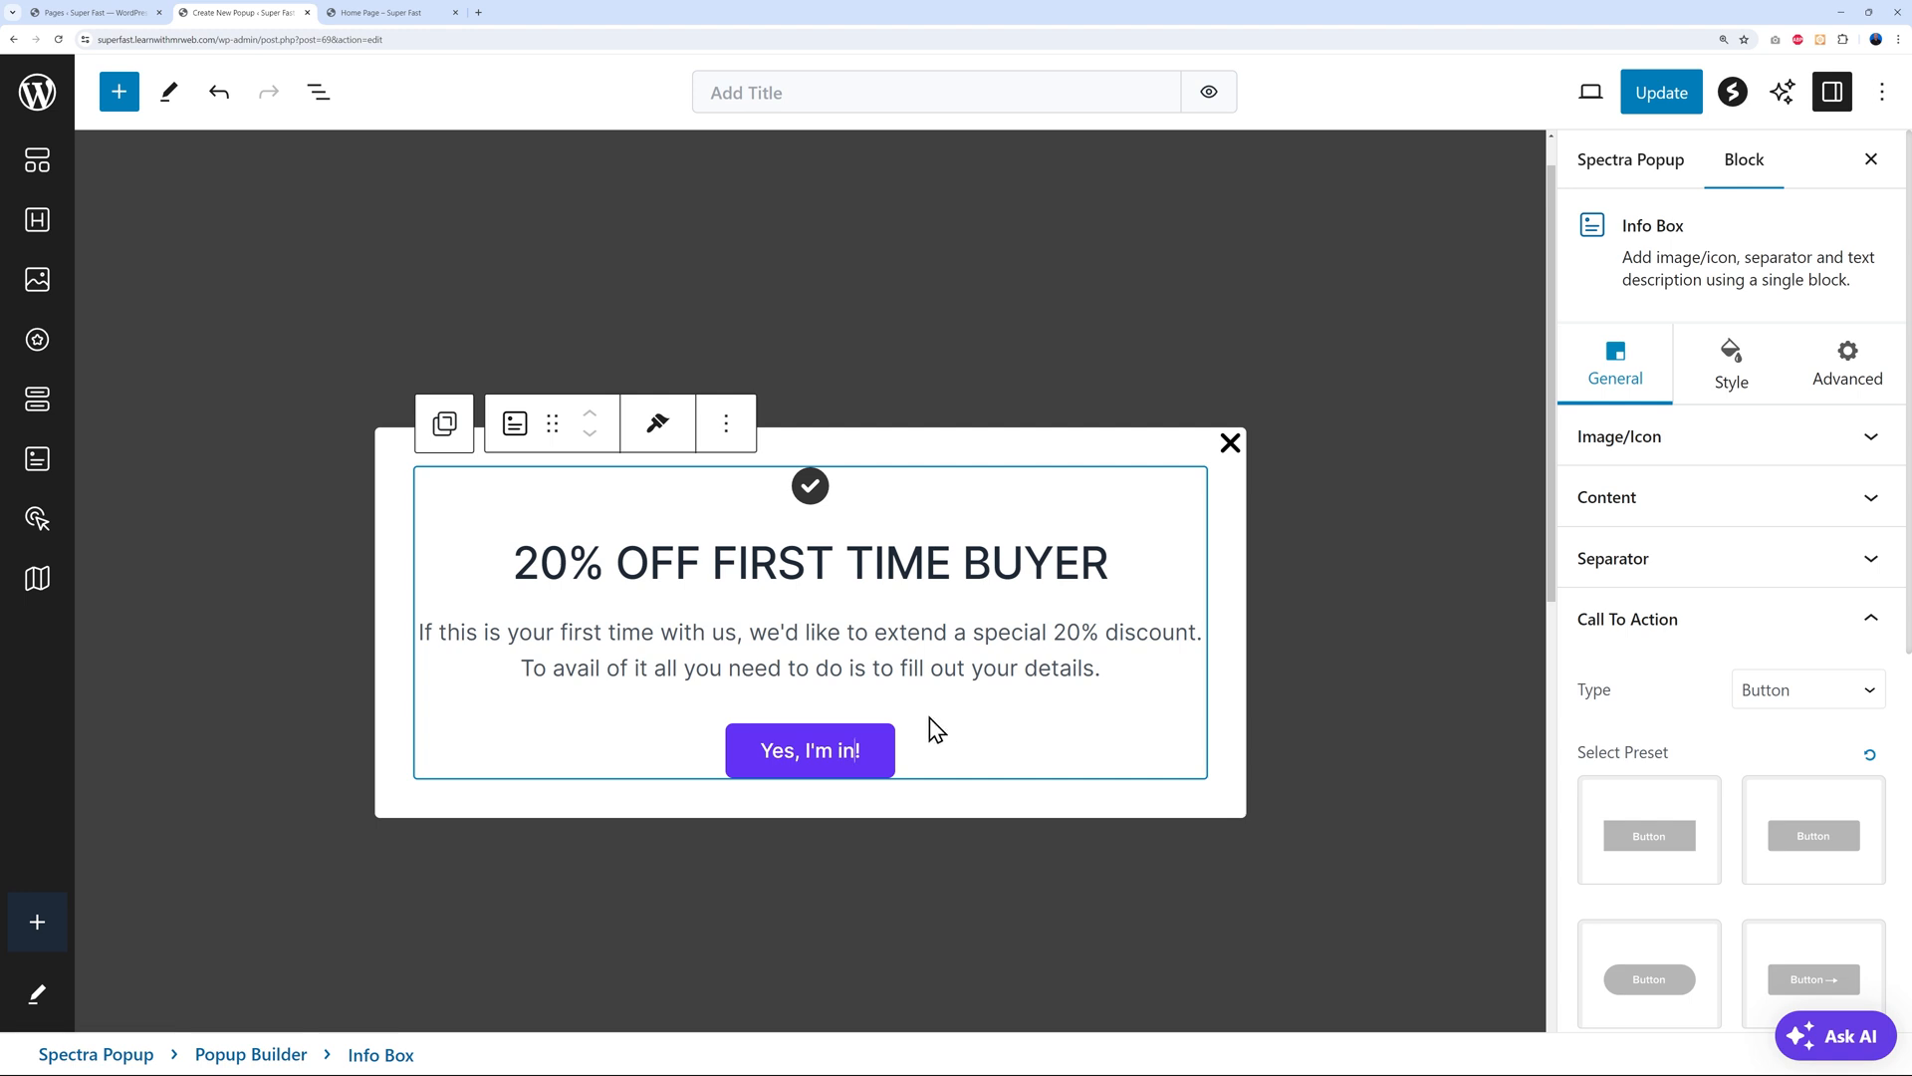
left_click(87, 14)
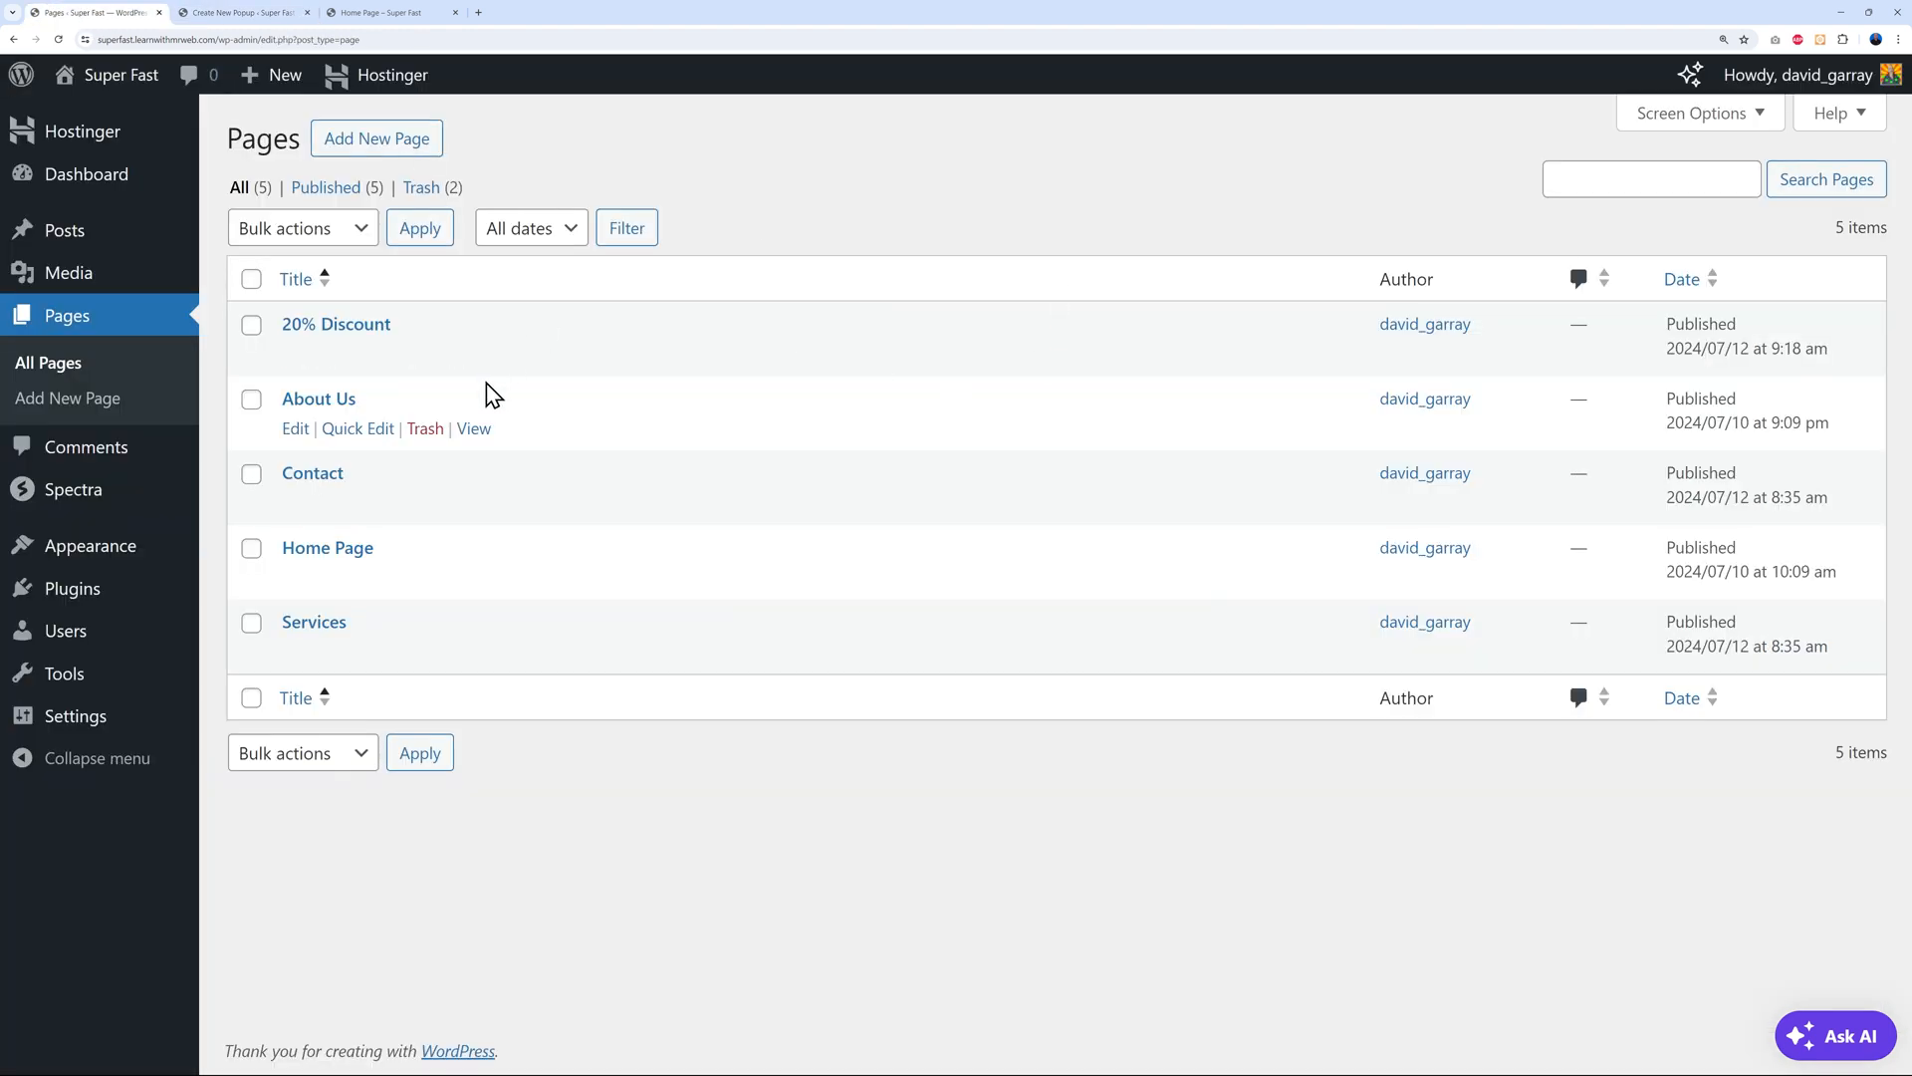
mouse_move(376, 333)
right_click(475, 355)
left_click(528, 372)
left_click(224, 12)
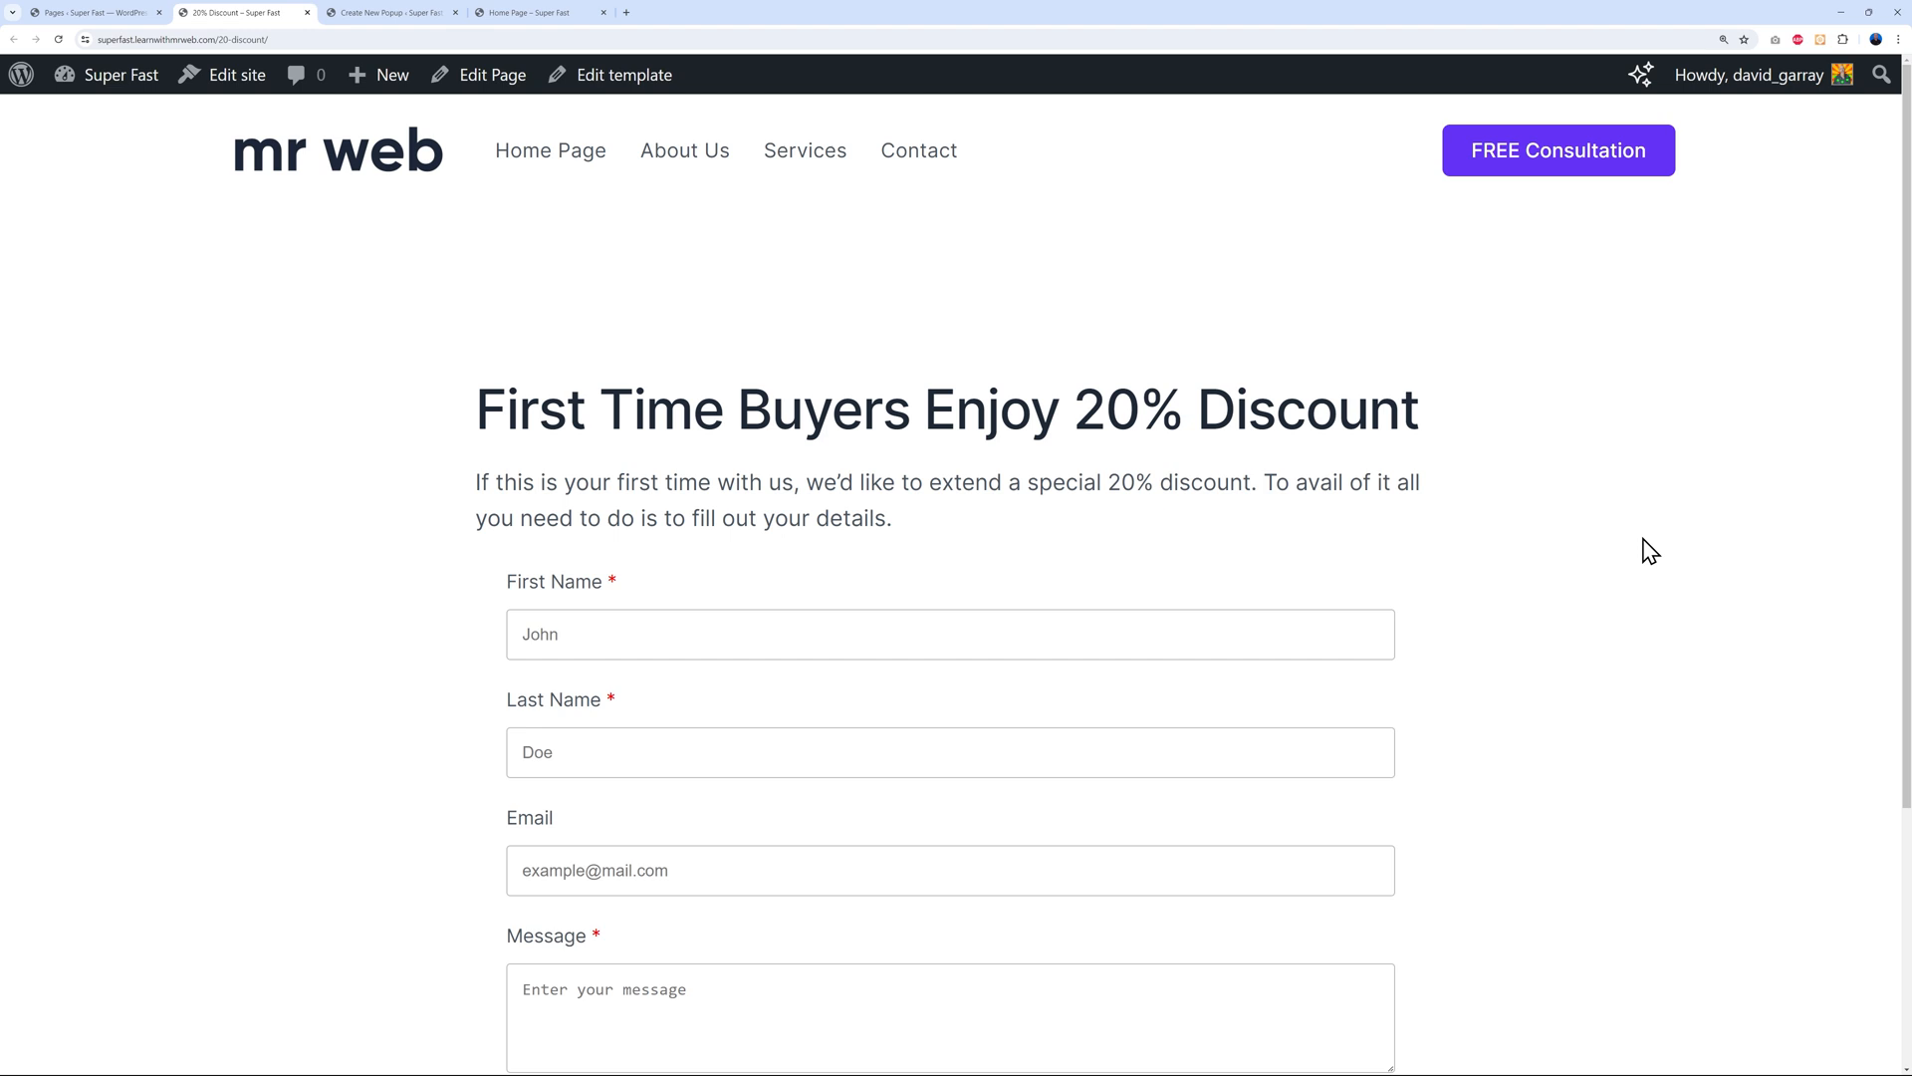
scroll(1643, 547, "down", 2)
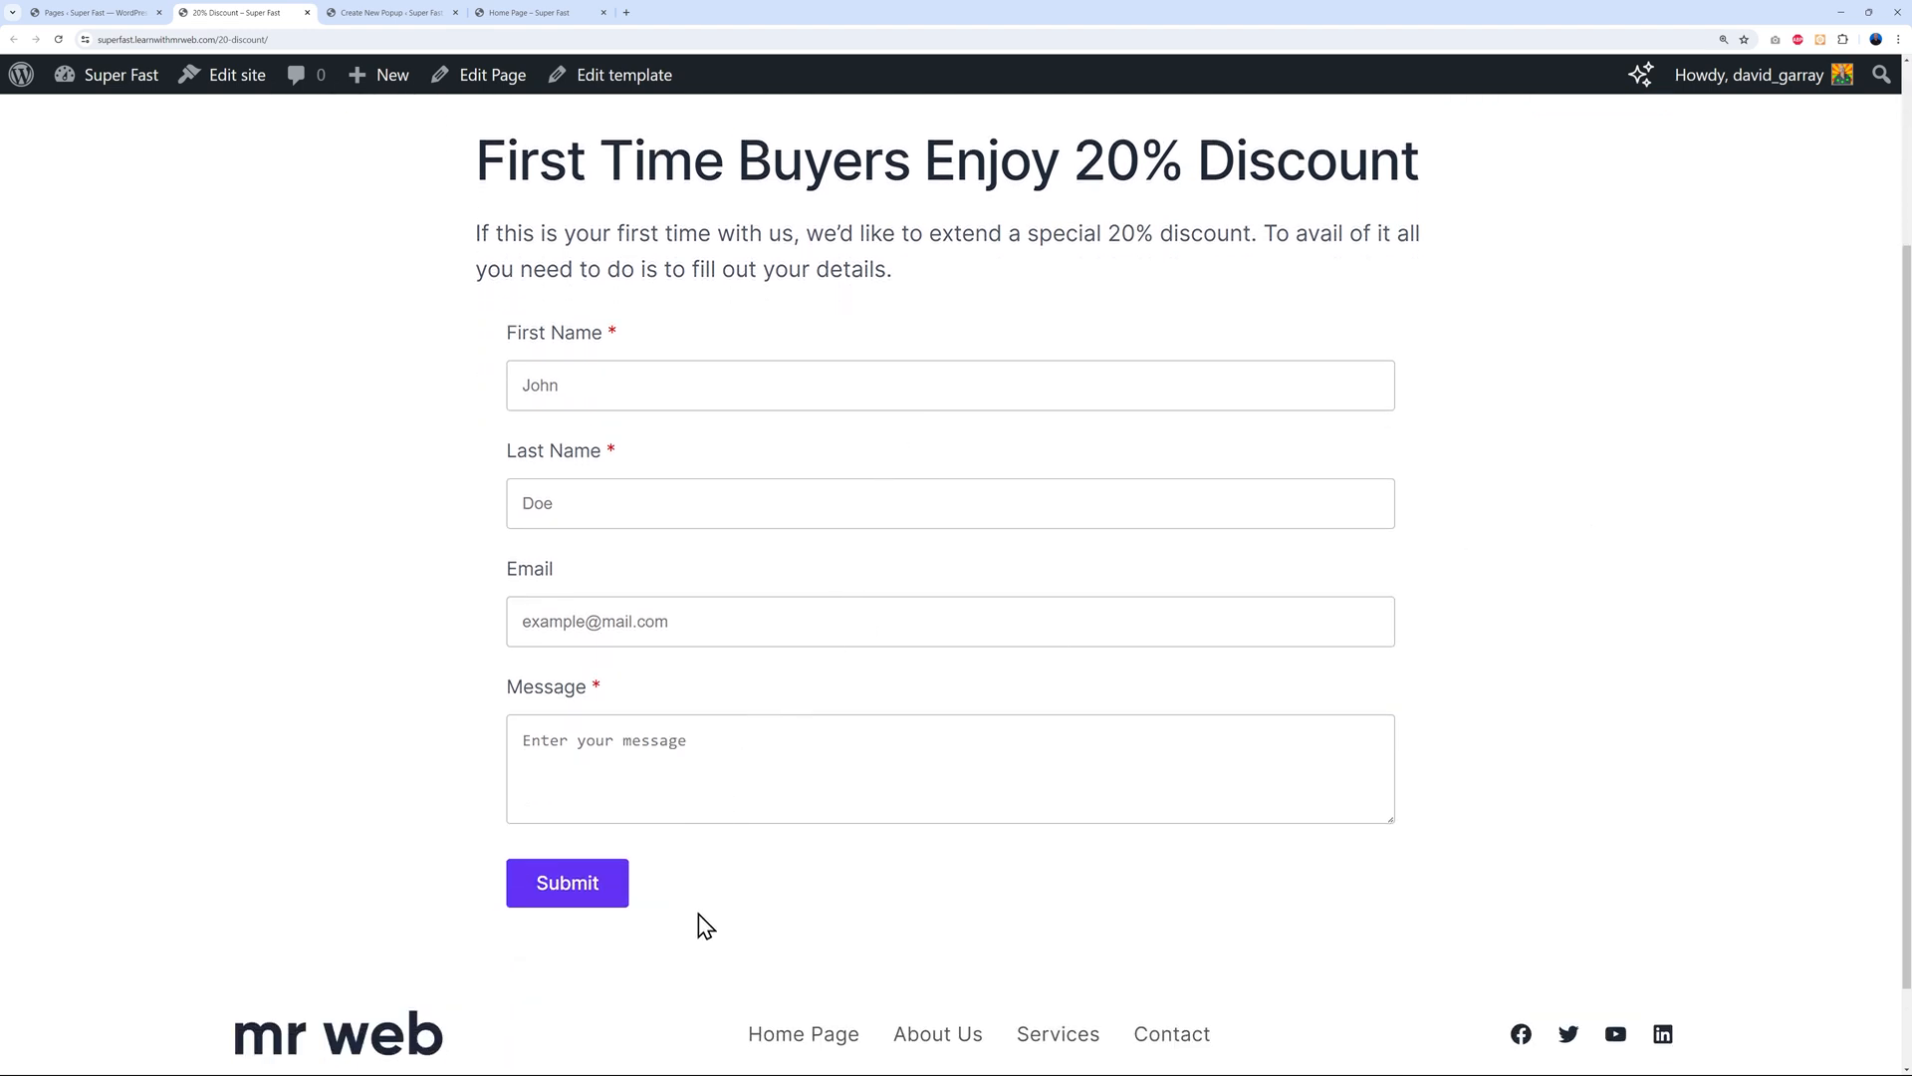
scroll(813, 844, "up", 2)
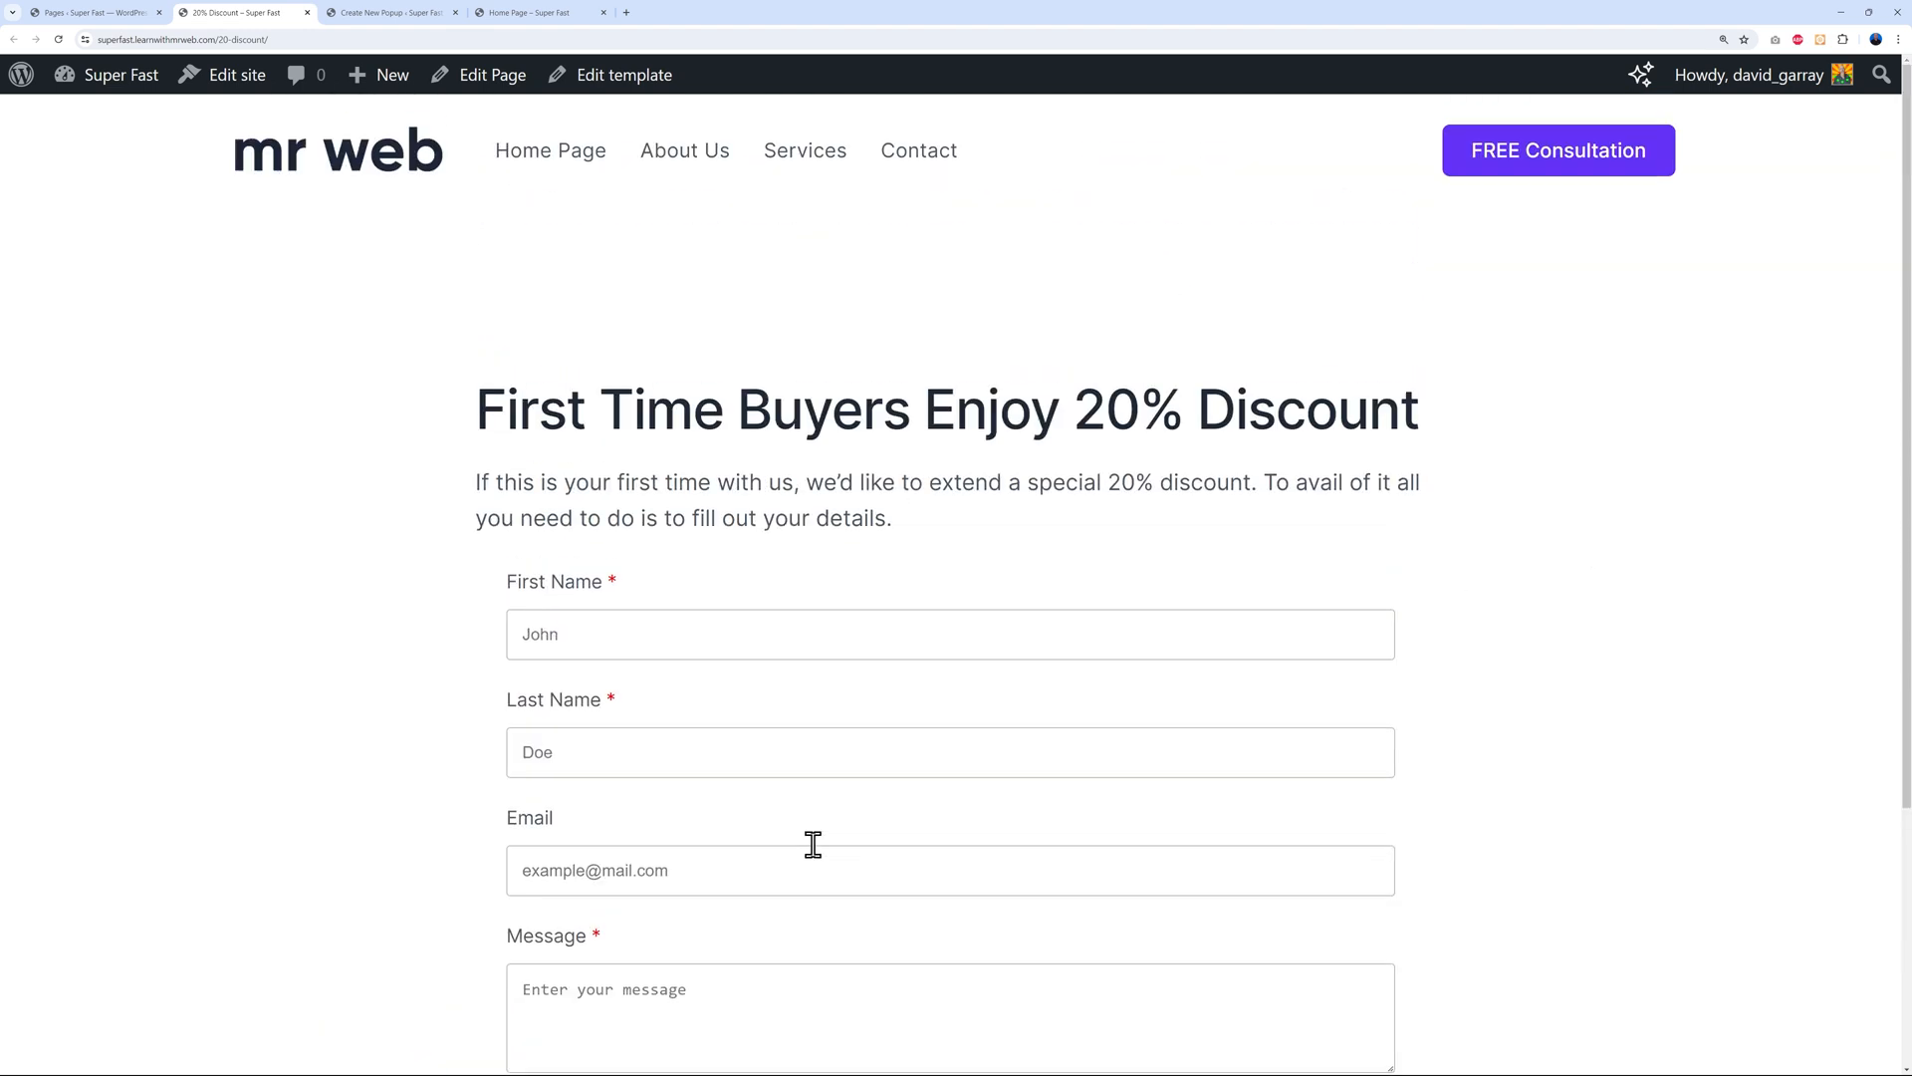
left_click(312, 39)
key("ctrl+c")
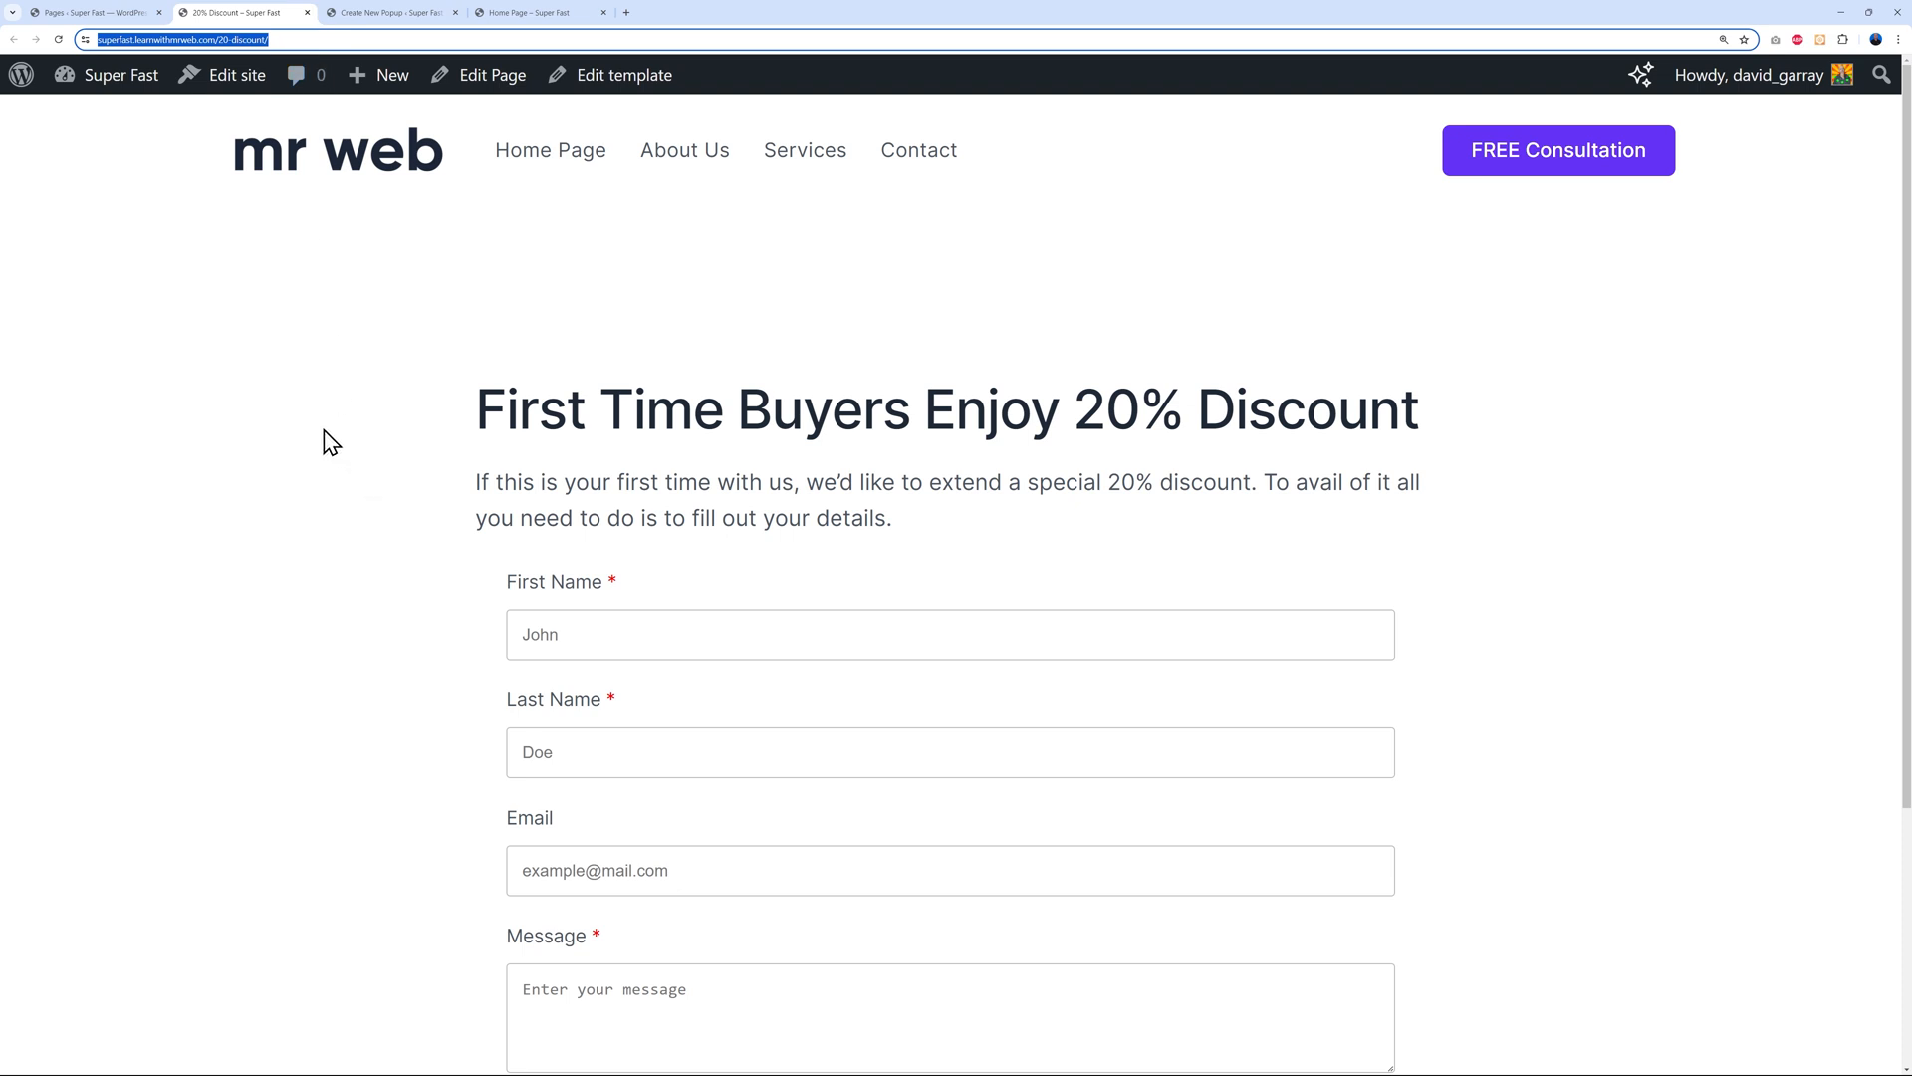
Link the 'Yes, I'm in!' button to the 20% Discount page and update the popup
left_click(379, 13)
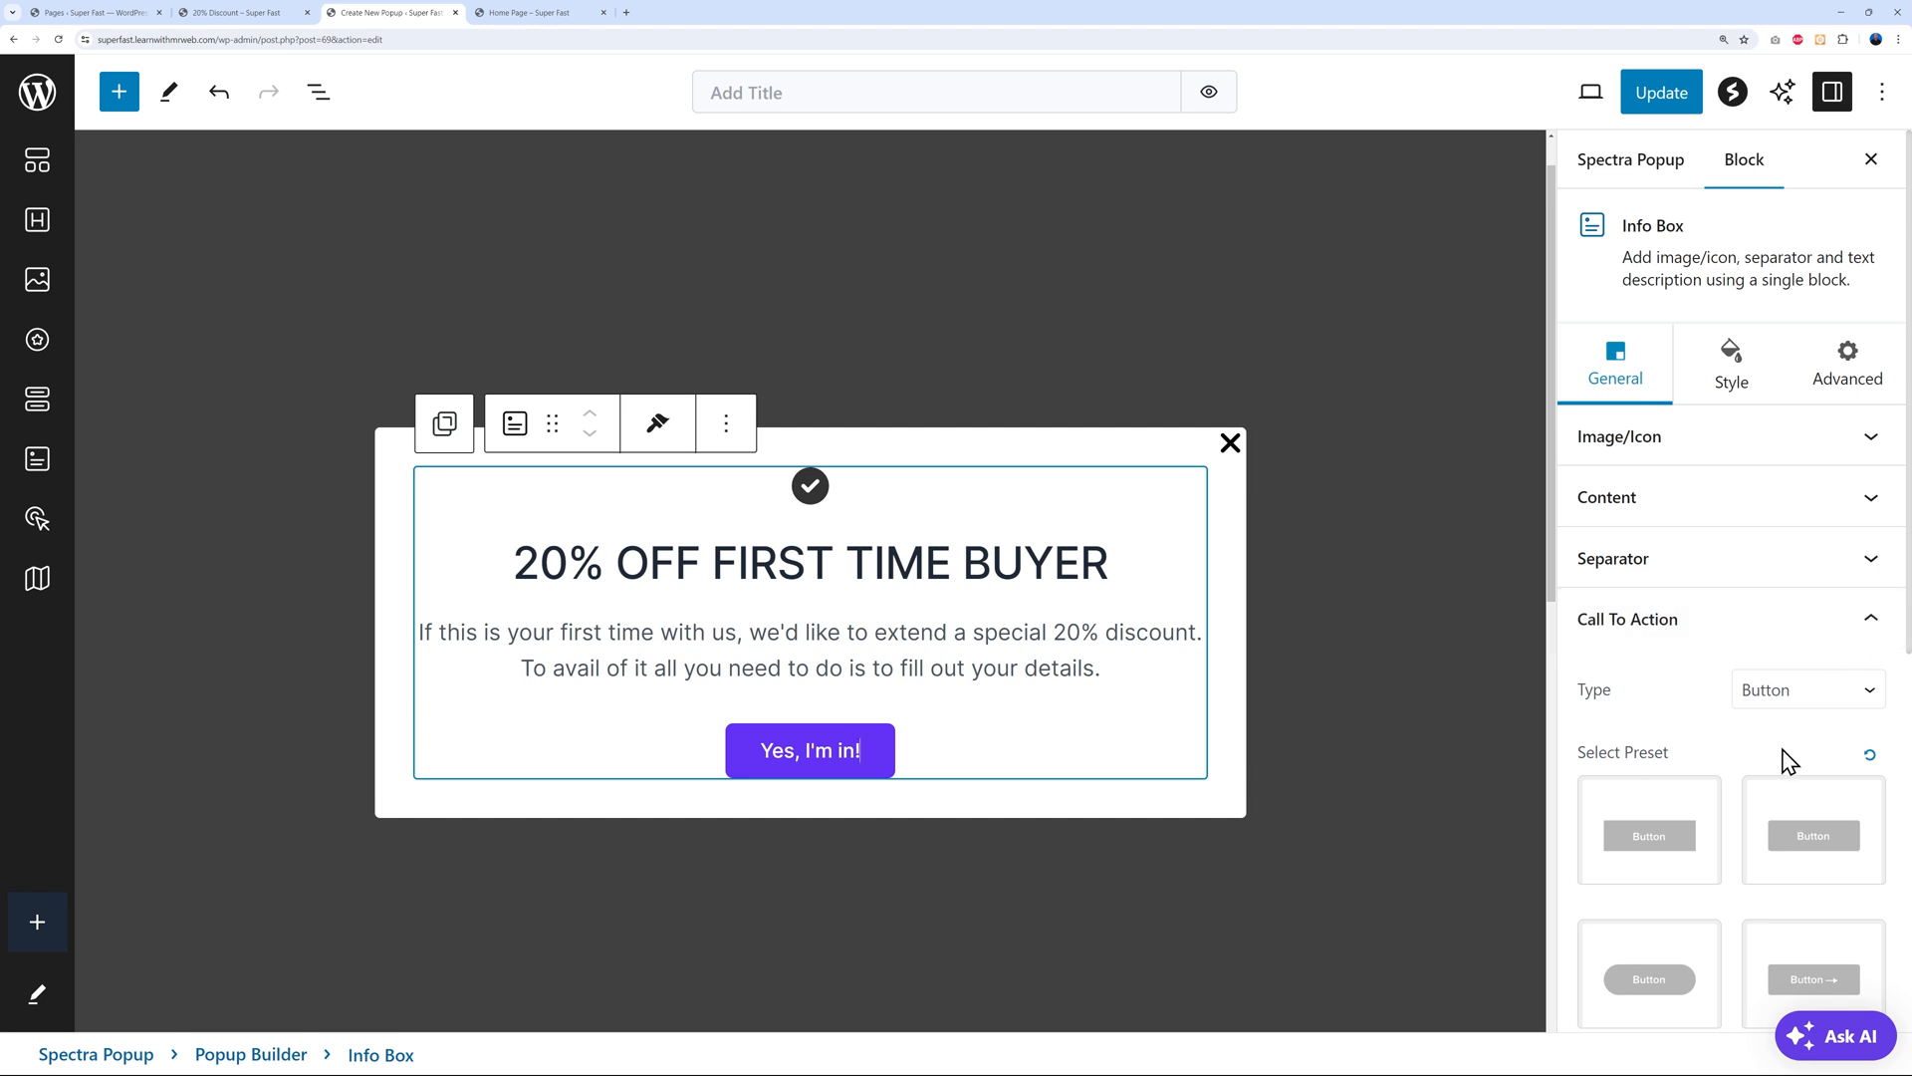
scroll(1807, 771, "down", 7)
left_click(1675, 865)
key("ctrl+v")
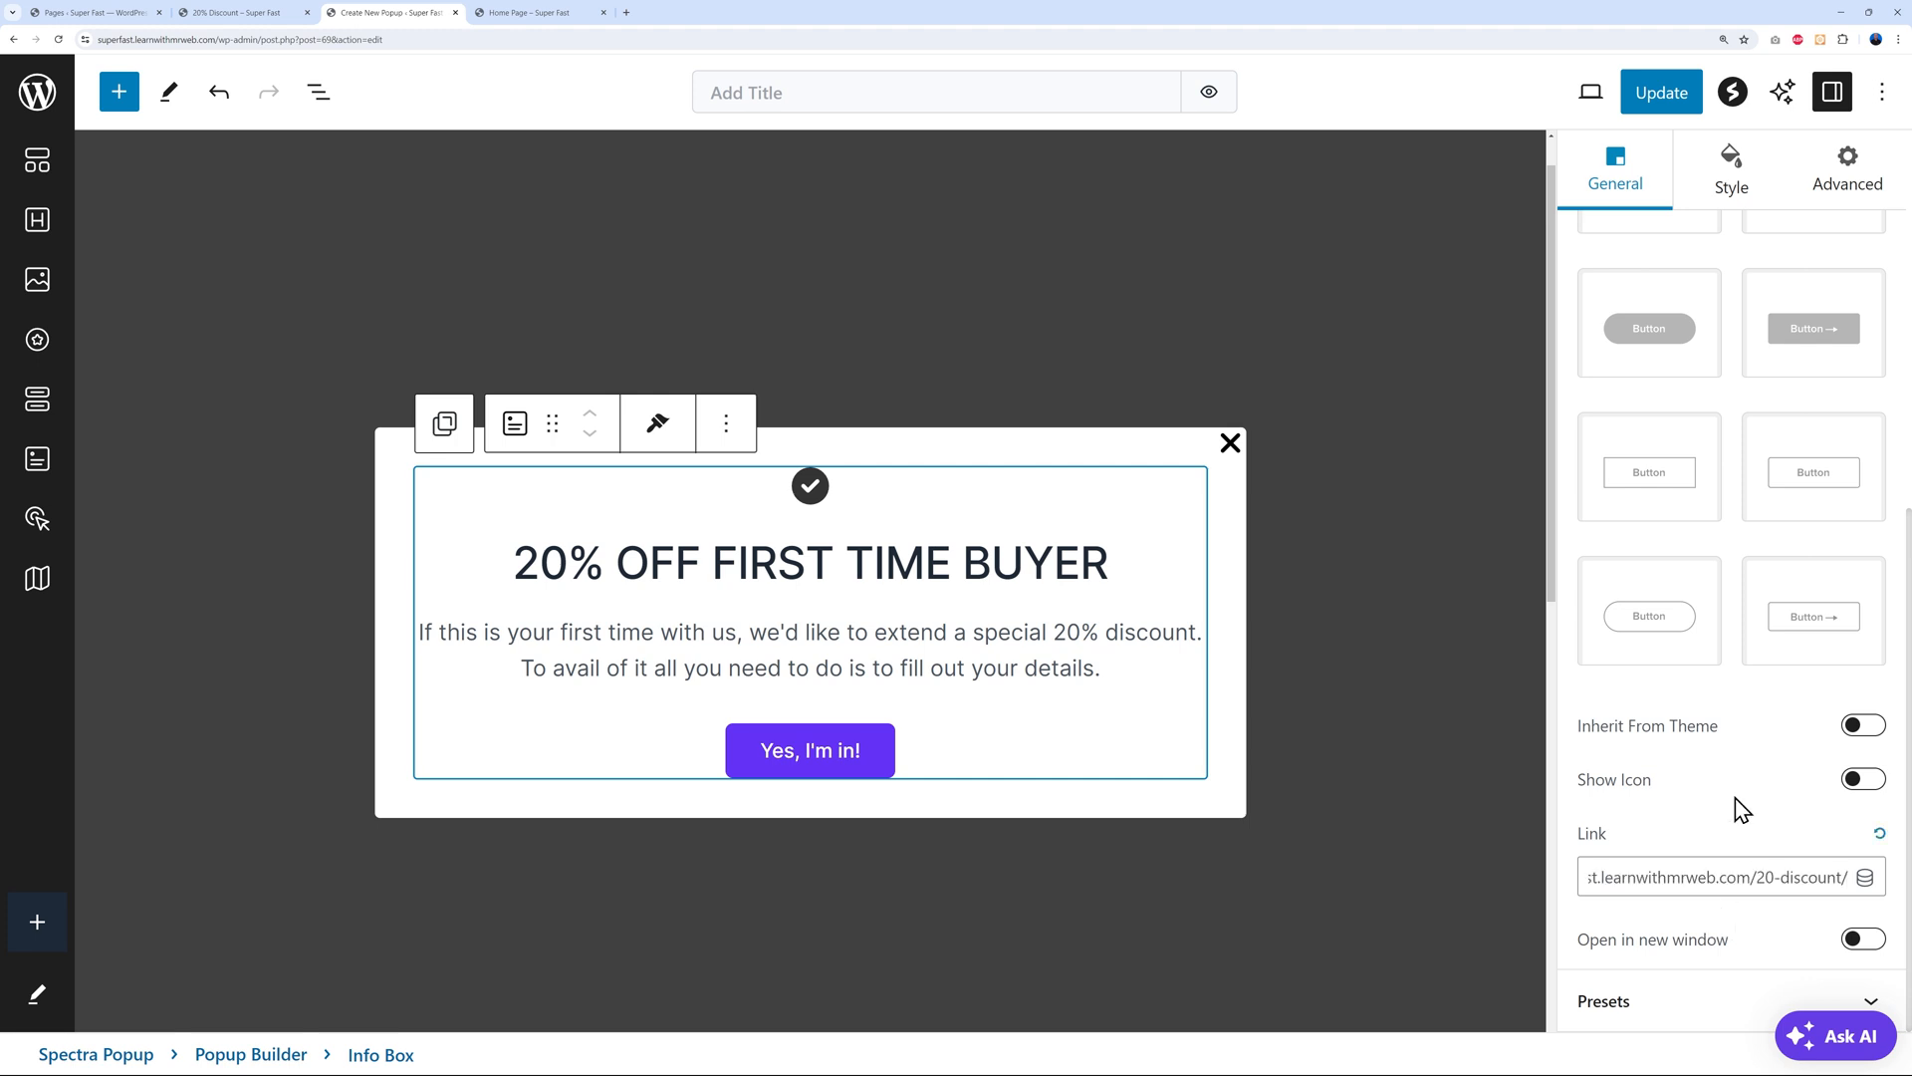
left_click(1664, 102)
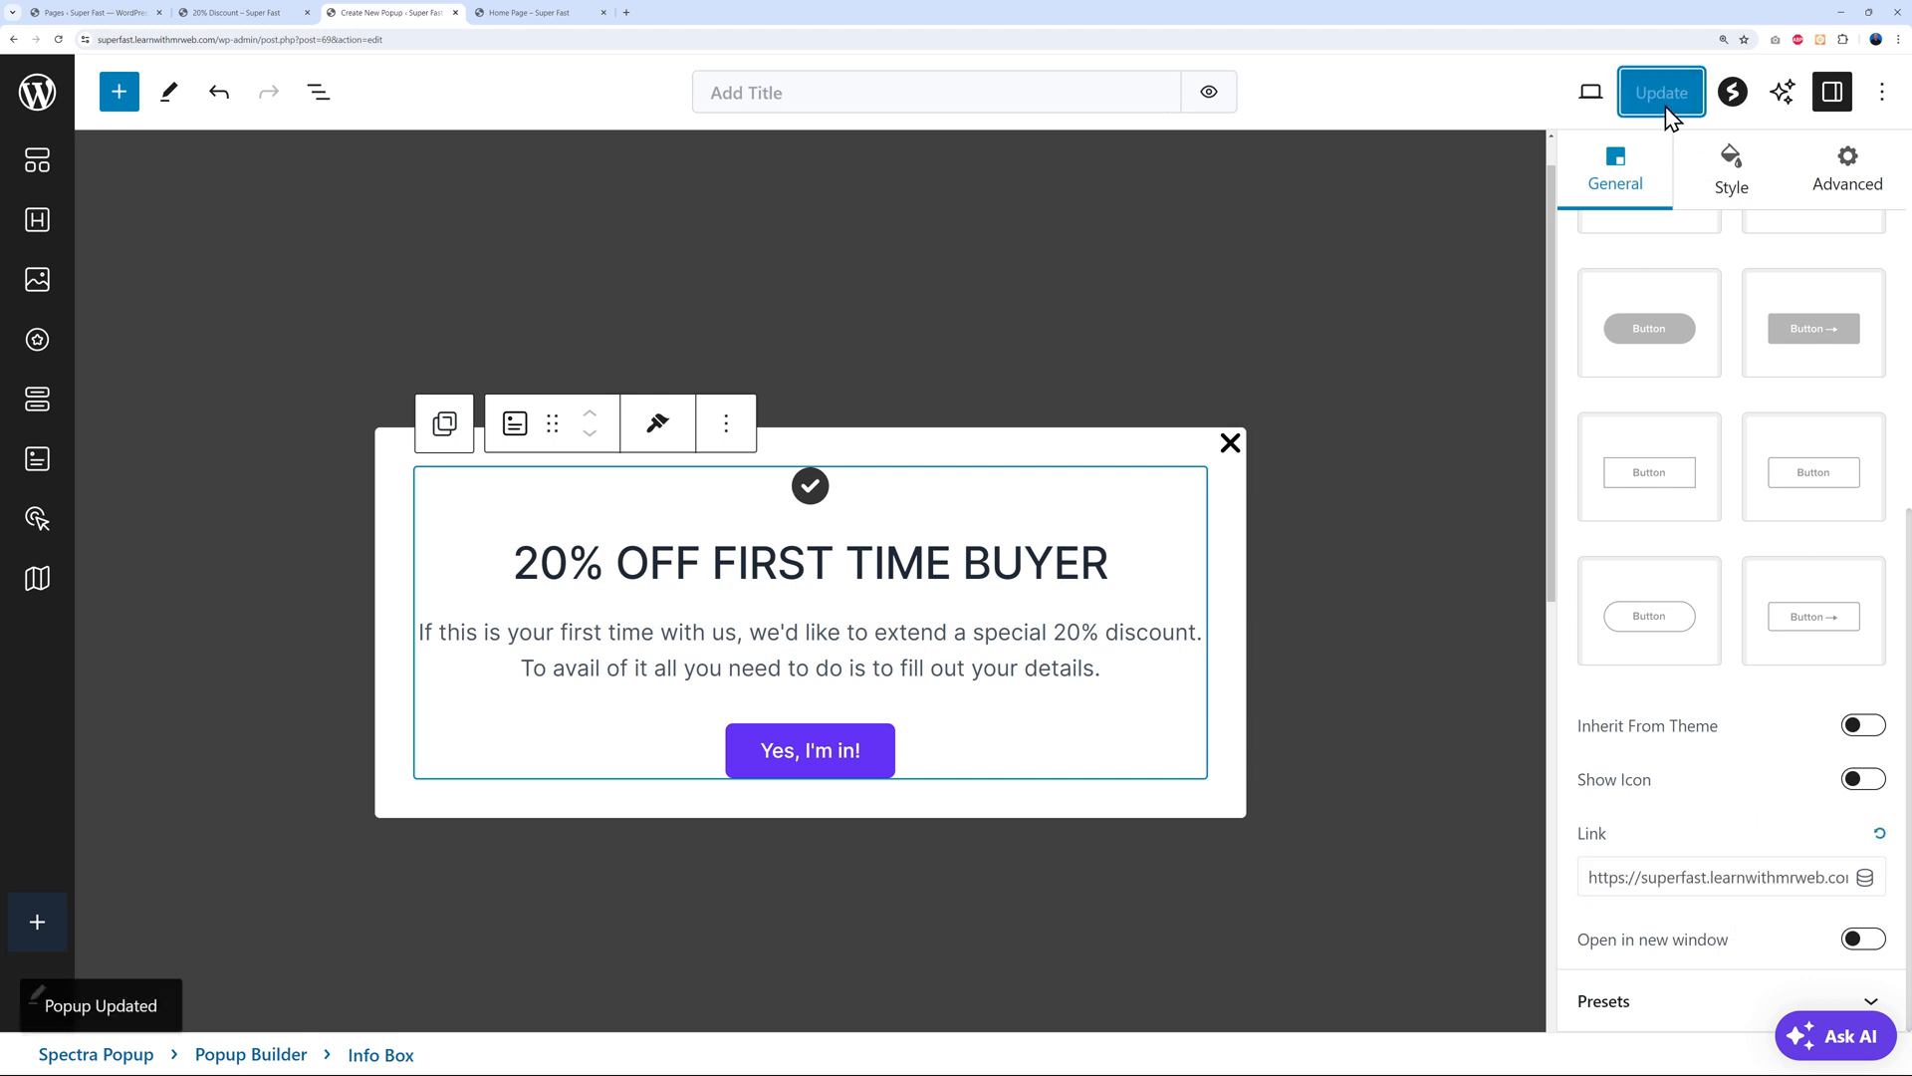
Check the live home page, then reveal the popup's visibility settings in the editor
left_click(548, 16)
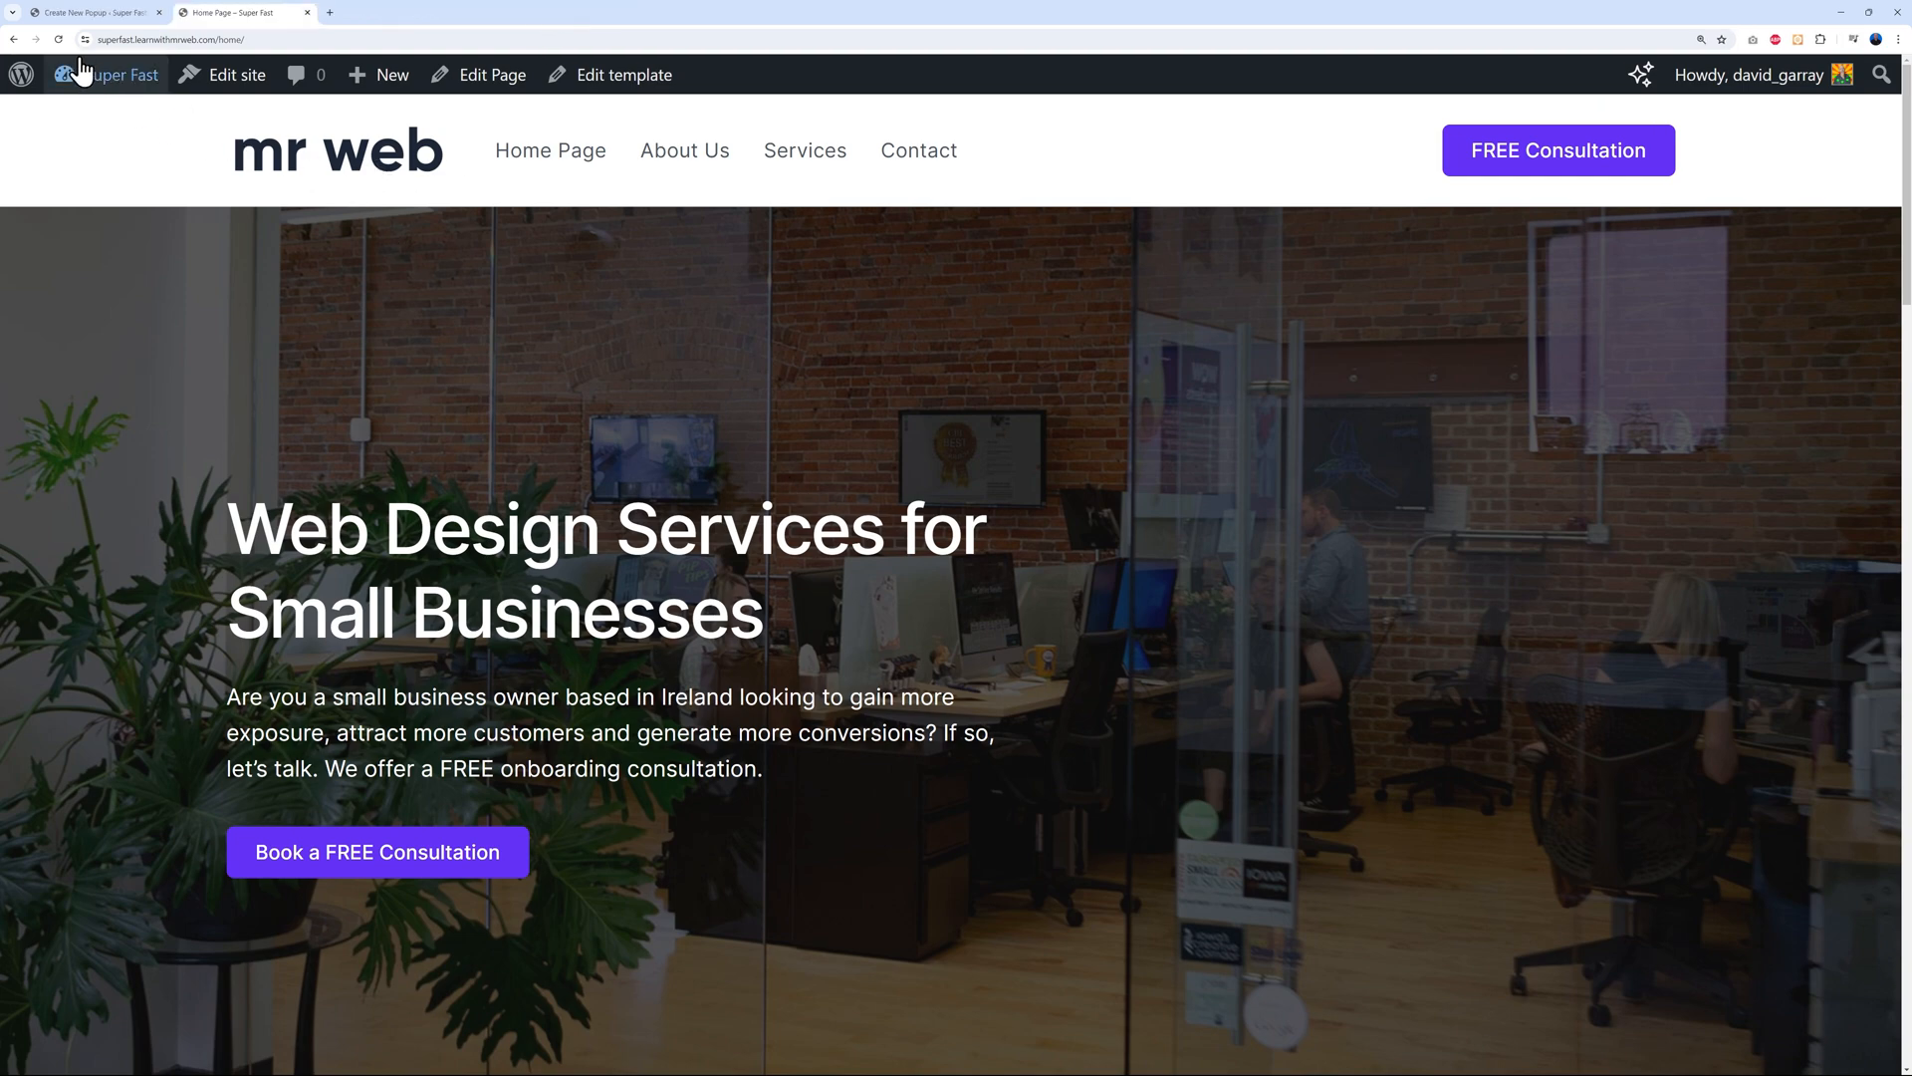
scroll(1079, 554, "down", 12)
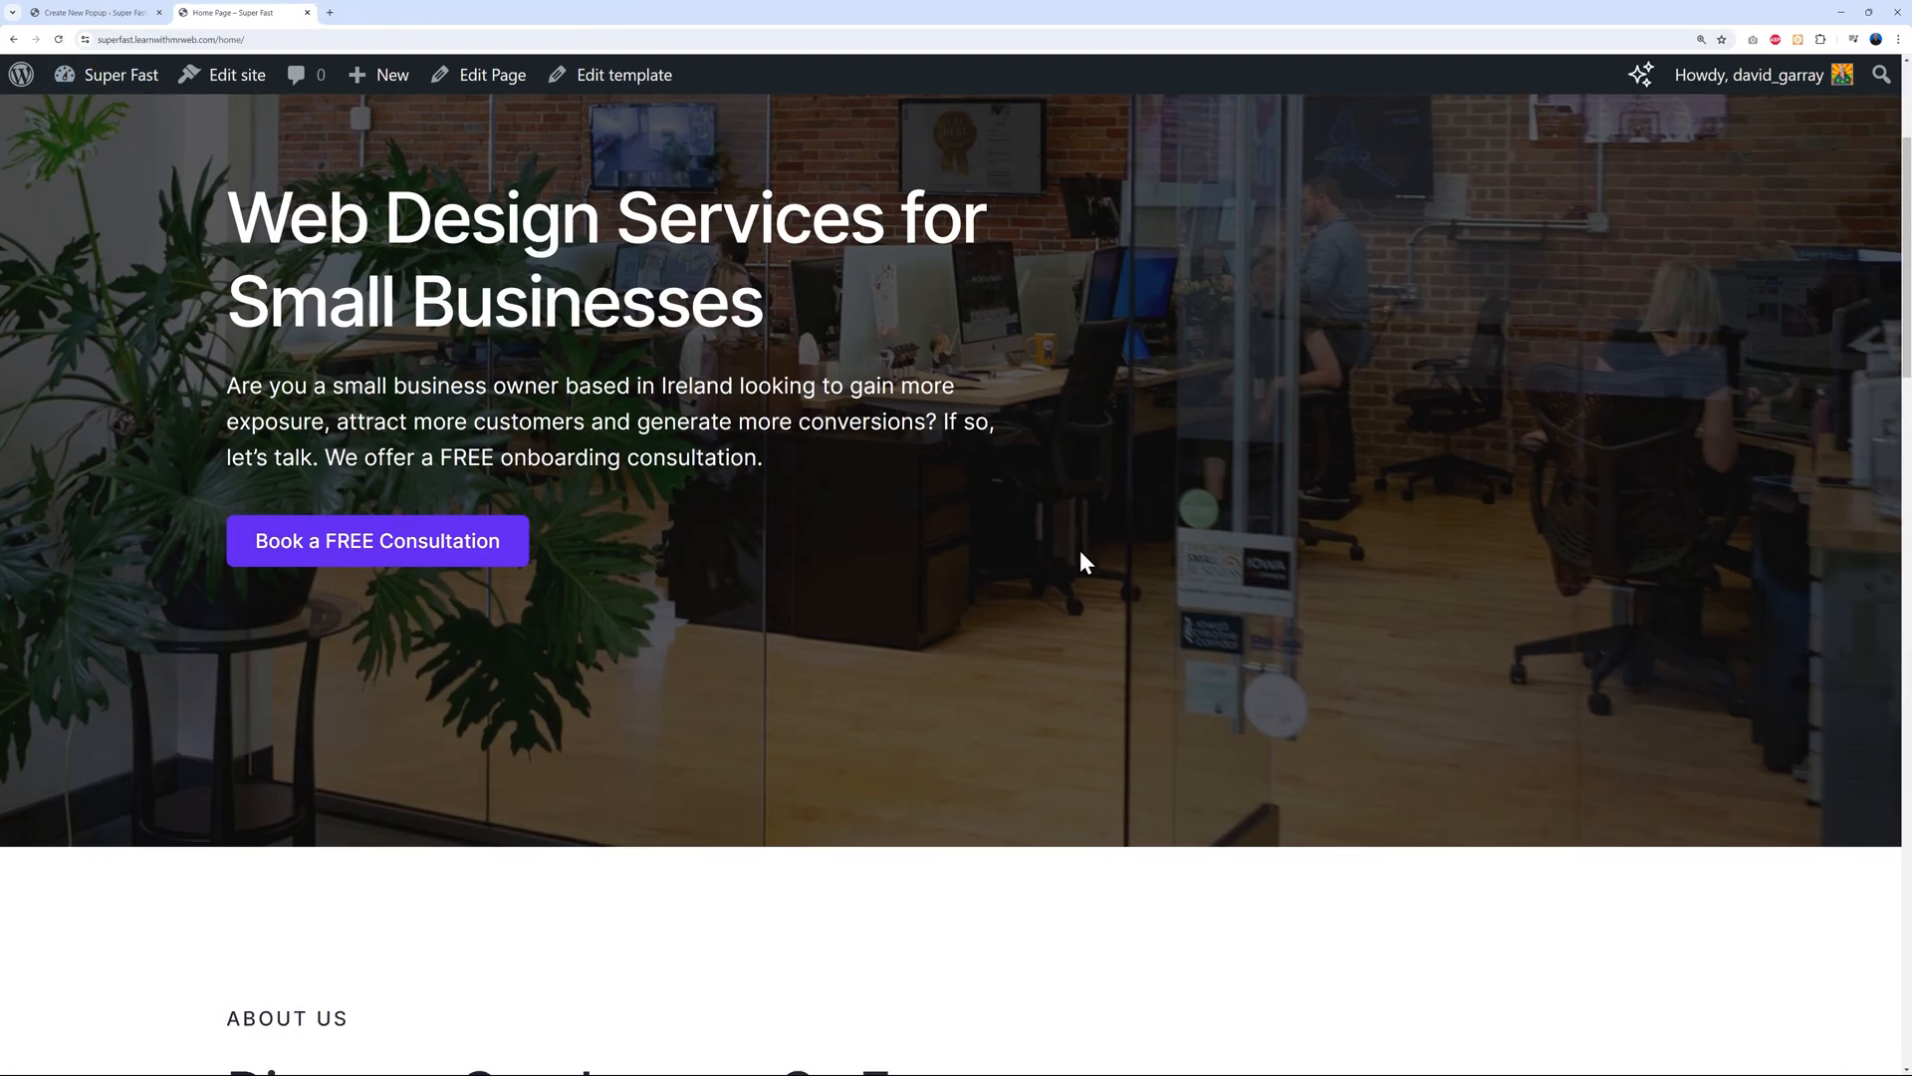
scroll(1281, 584, "down", 12)
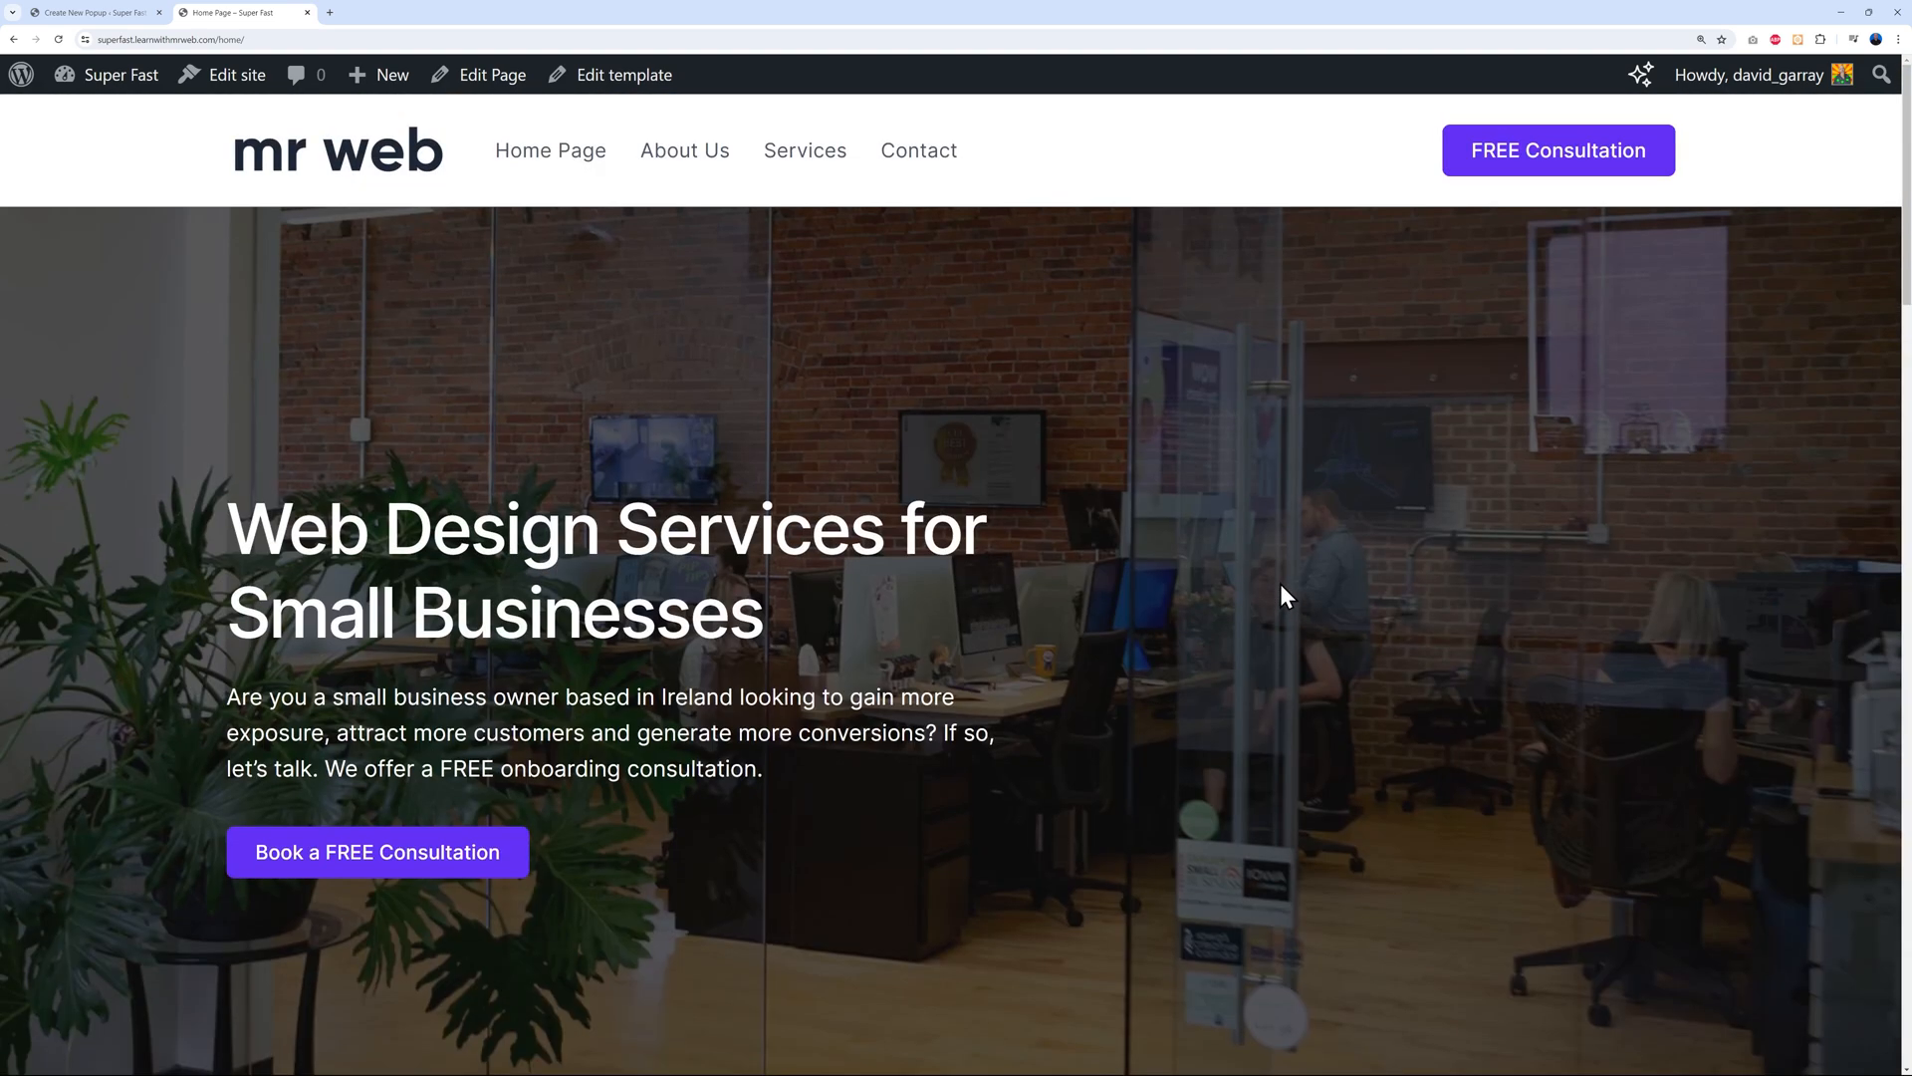
scroll(1281, 584, "down", 2)
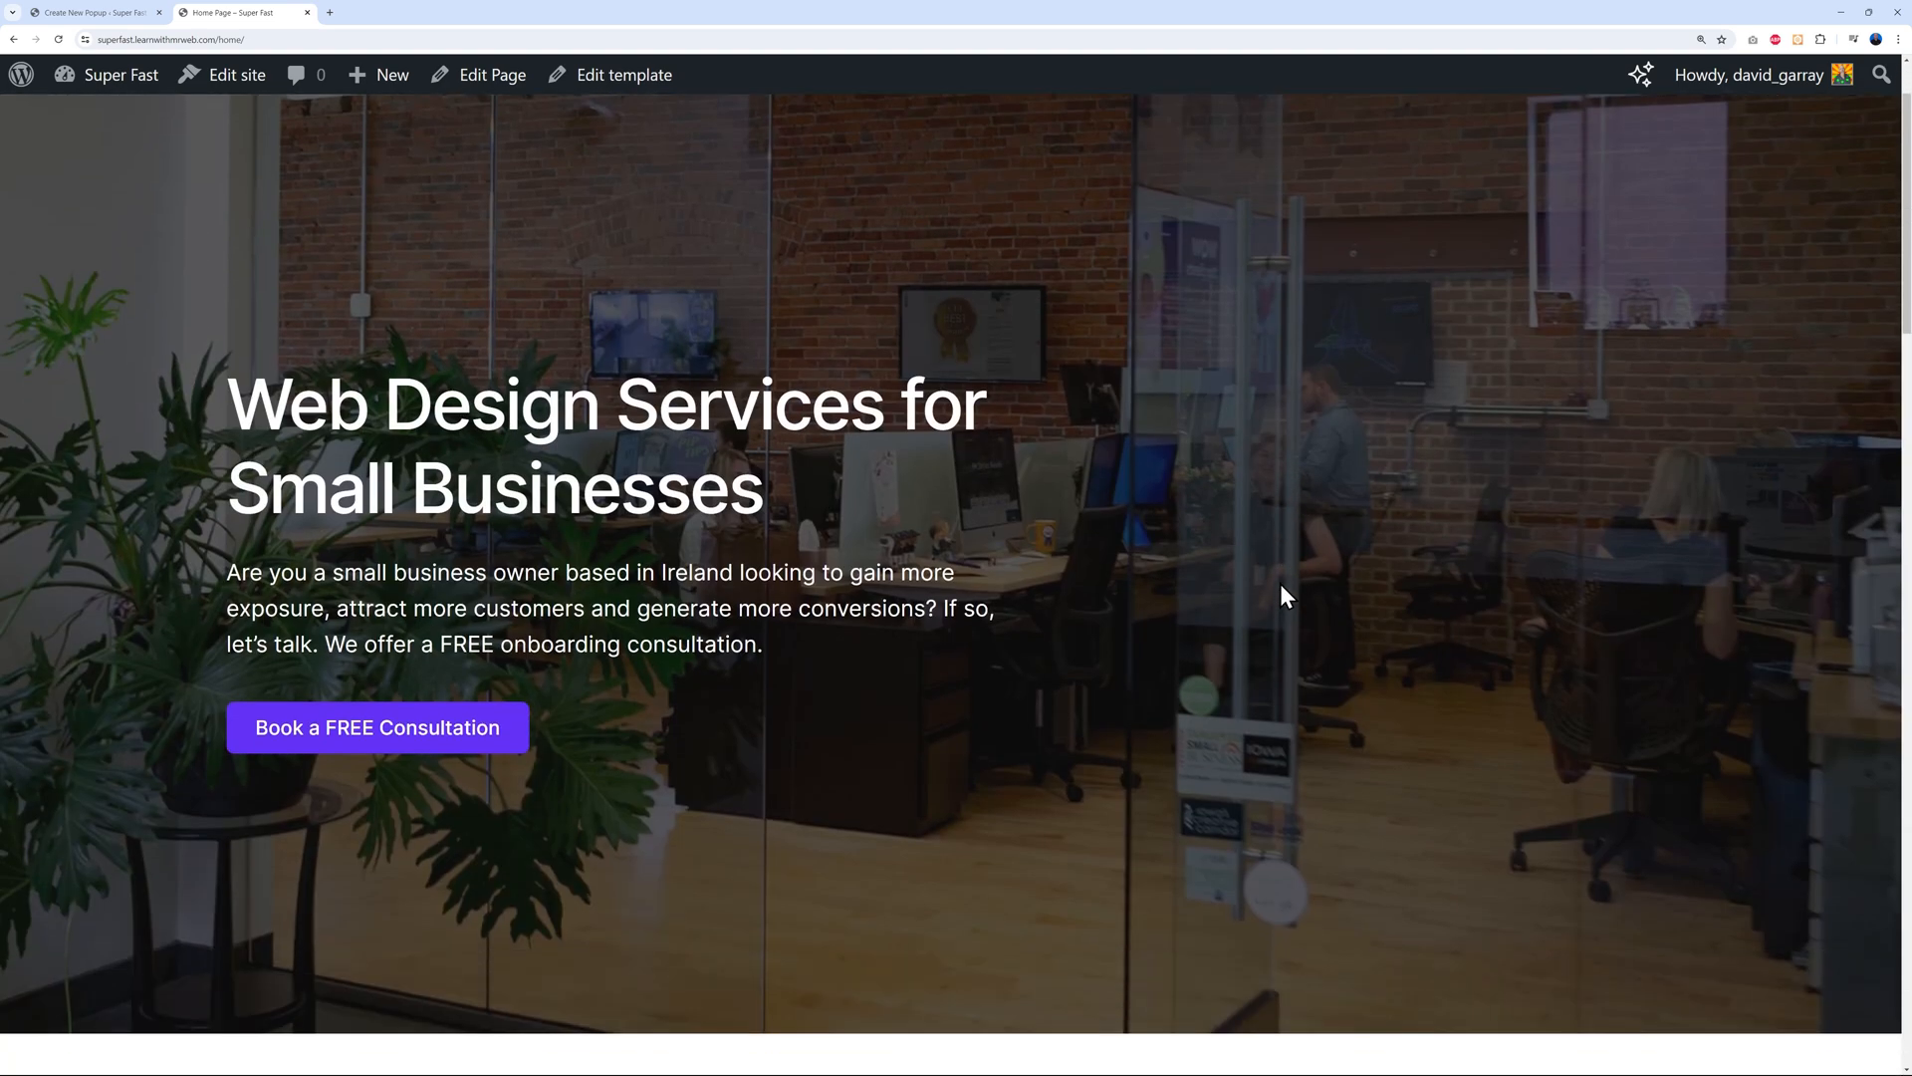
scroll(1281, 584, "up", 2)
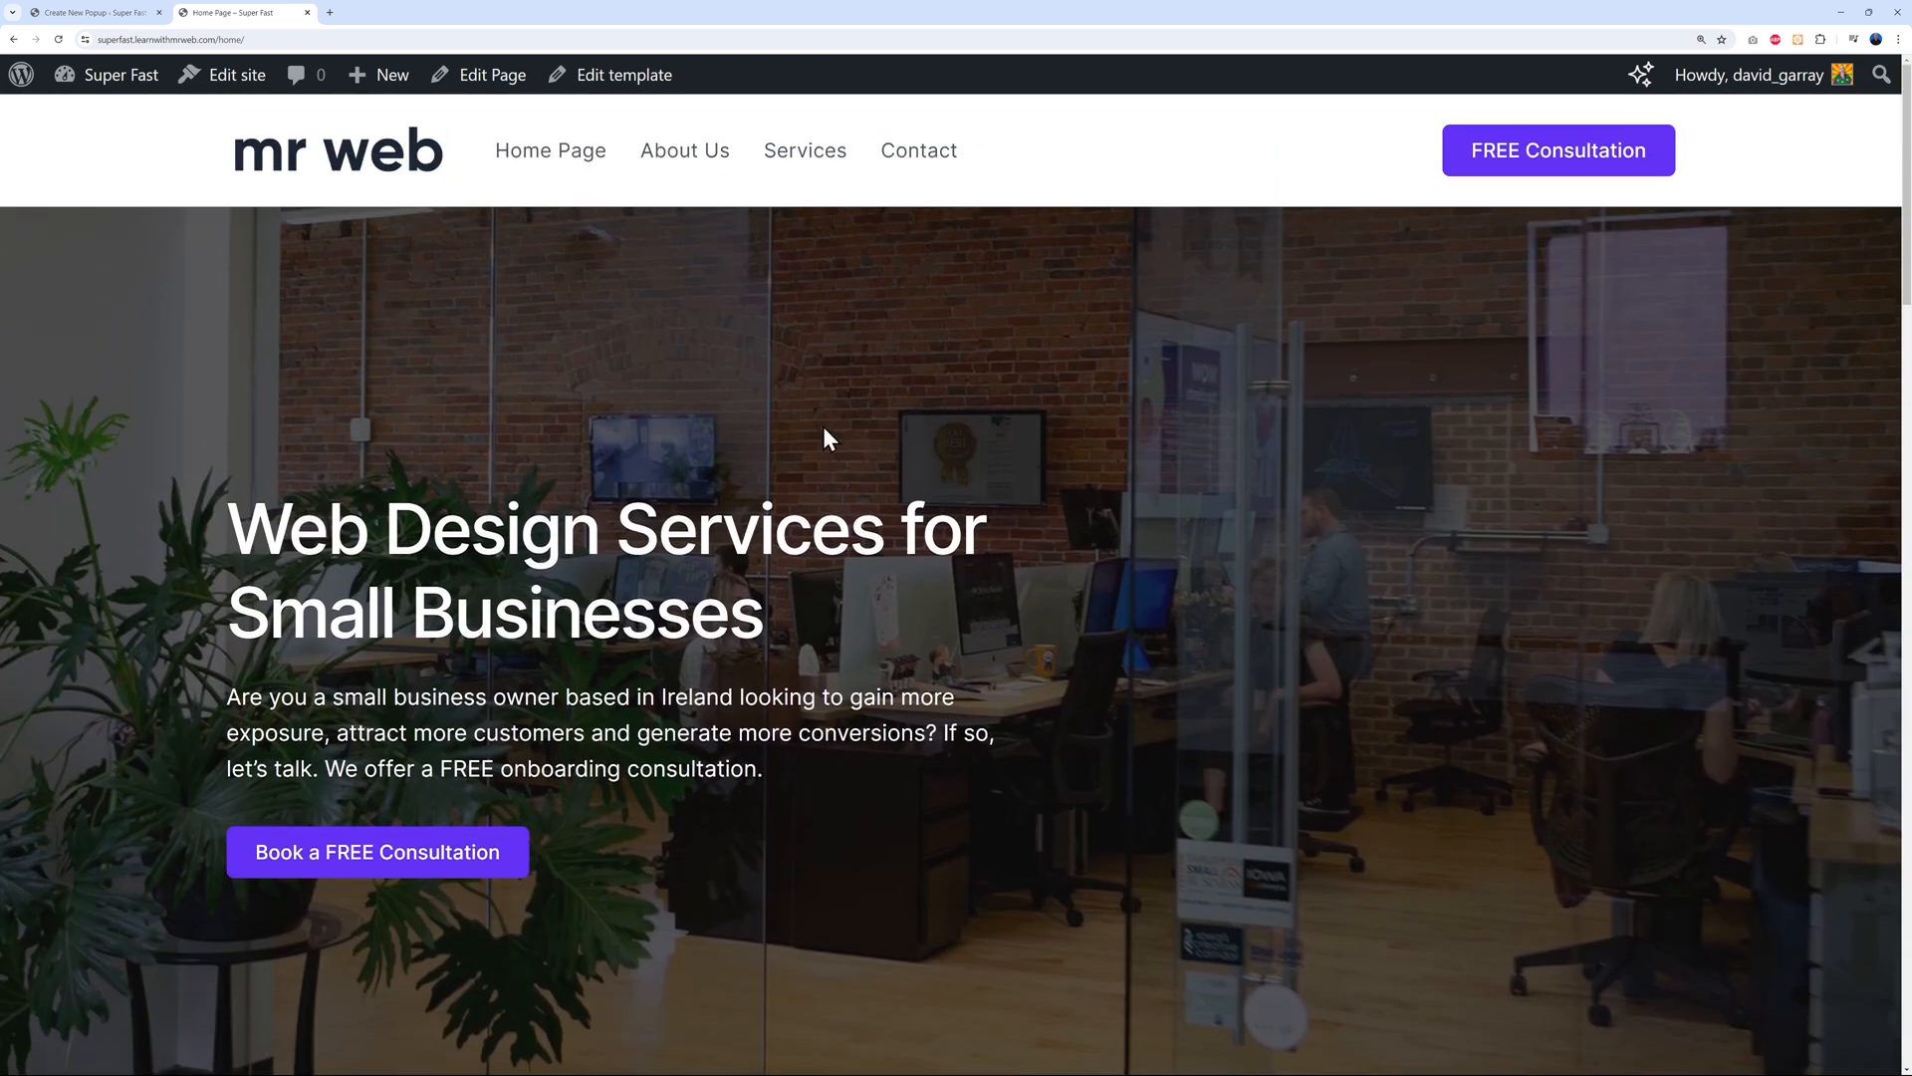
left_click(99, 13)
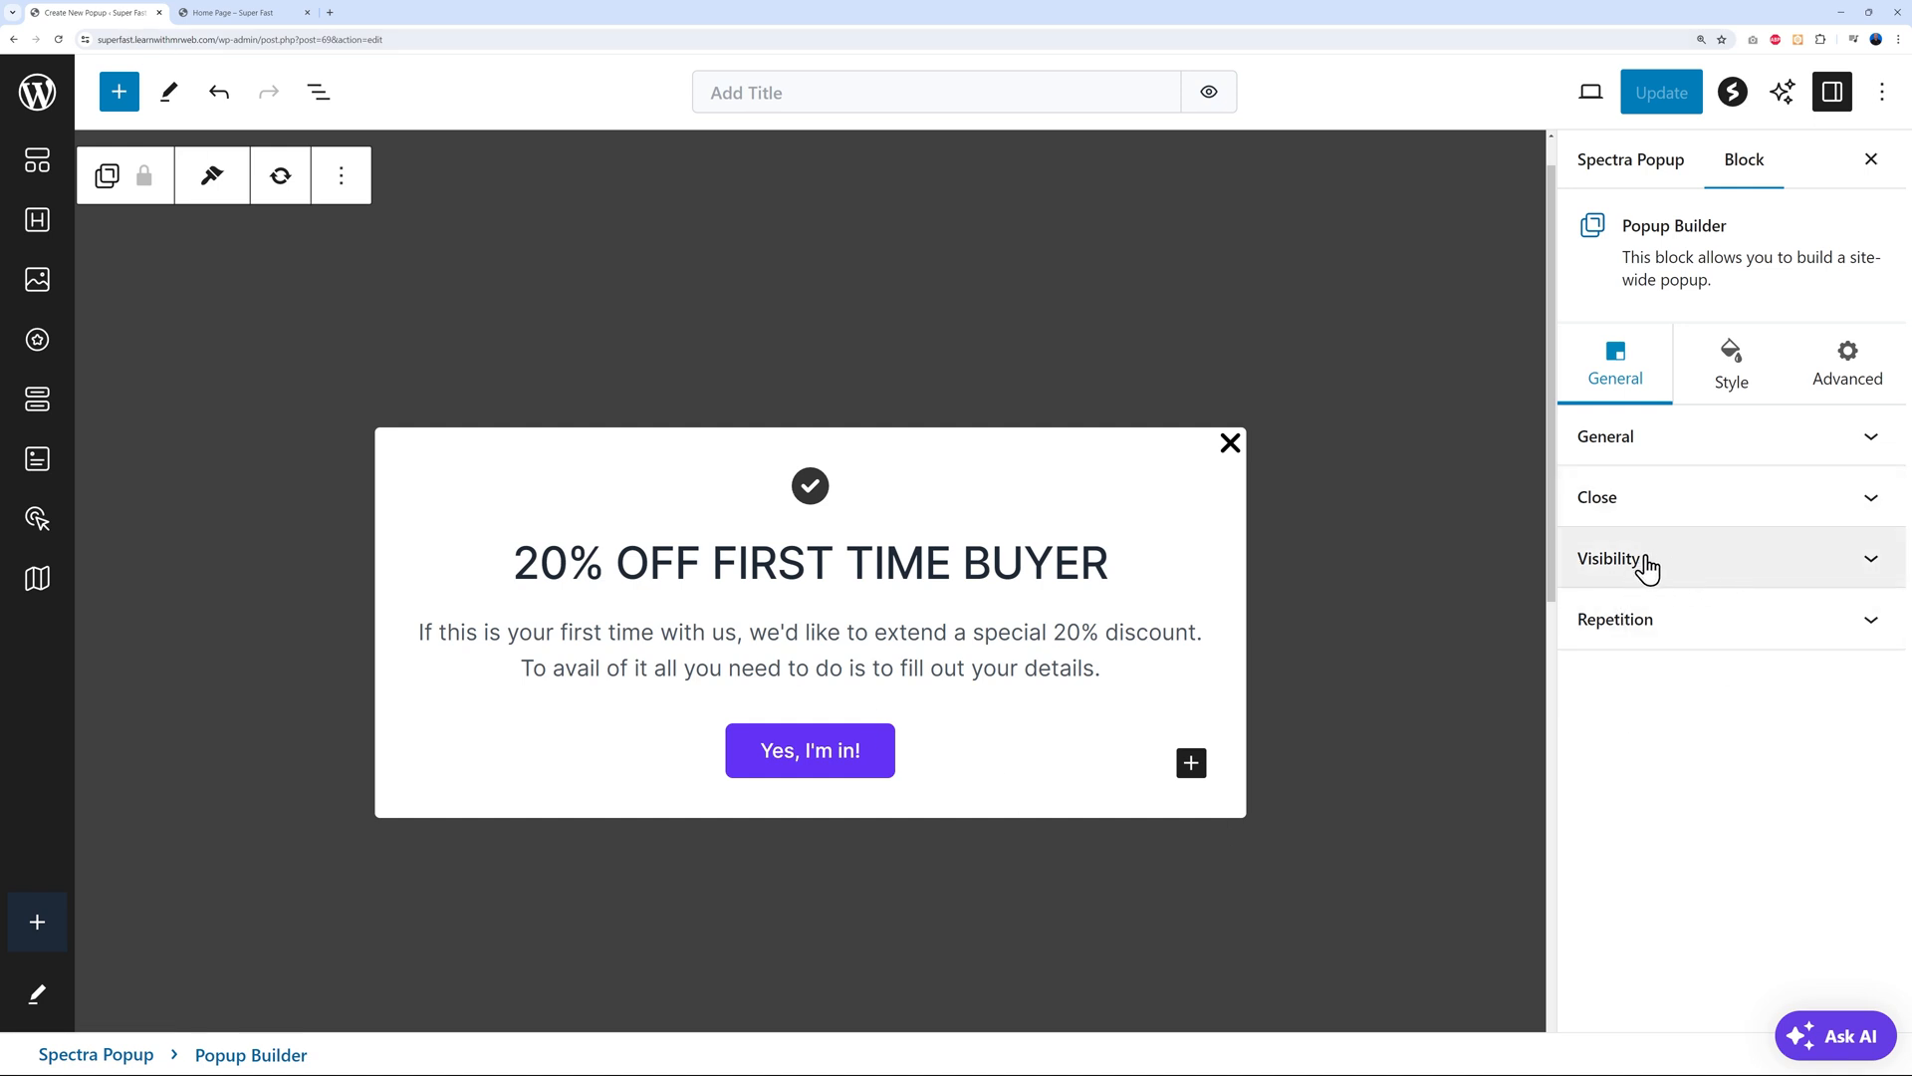
left_click(1869, 563)
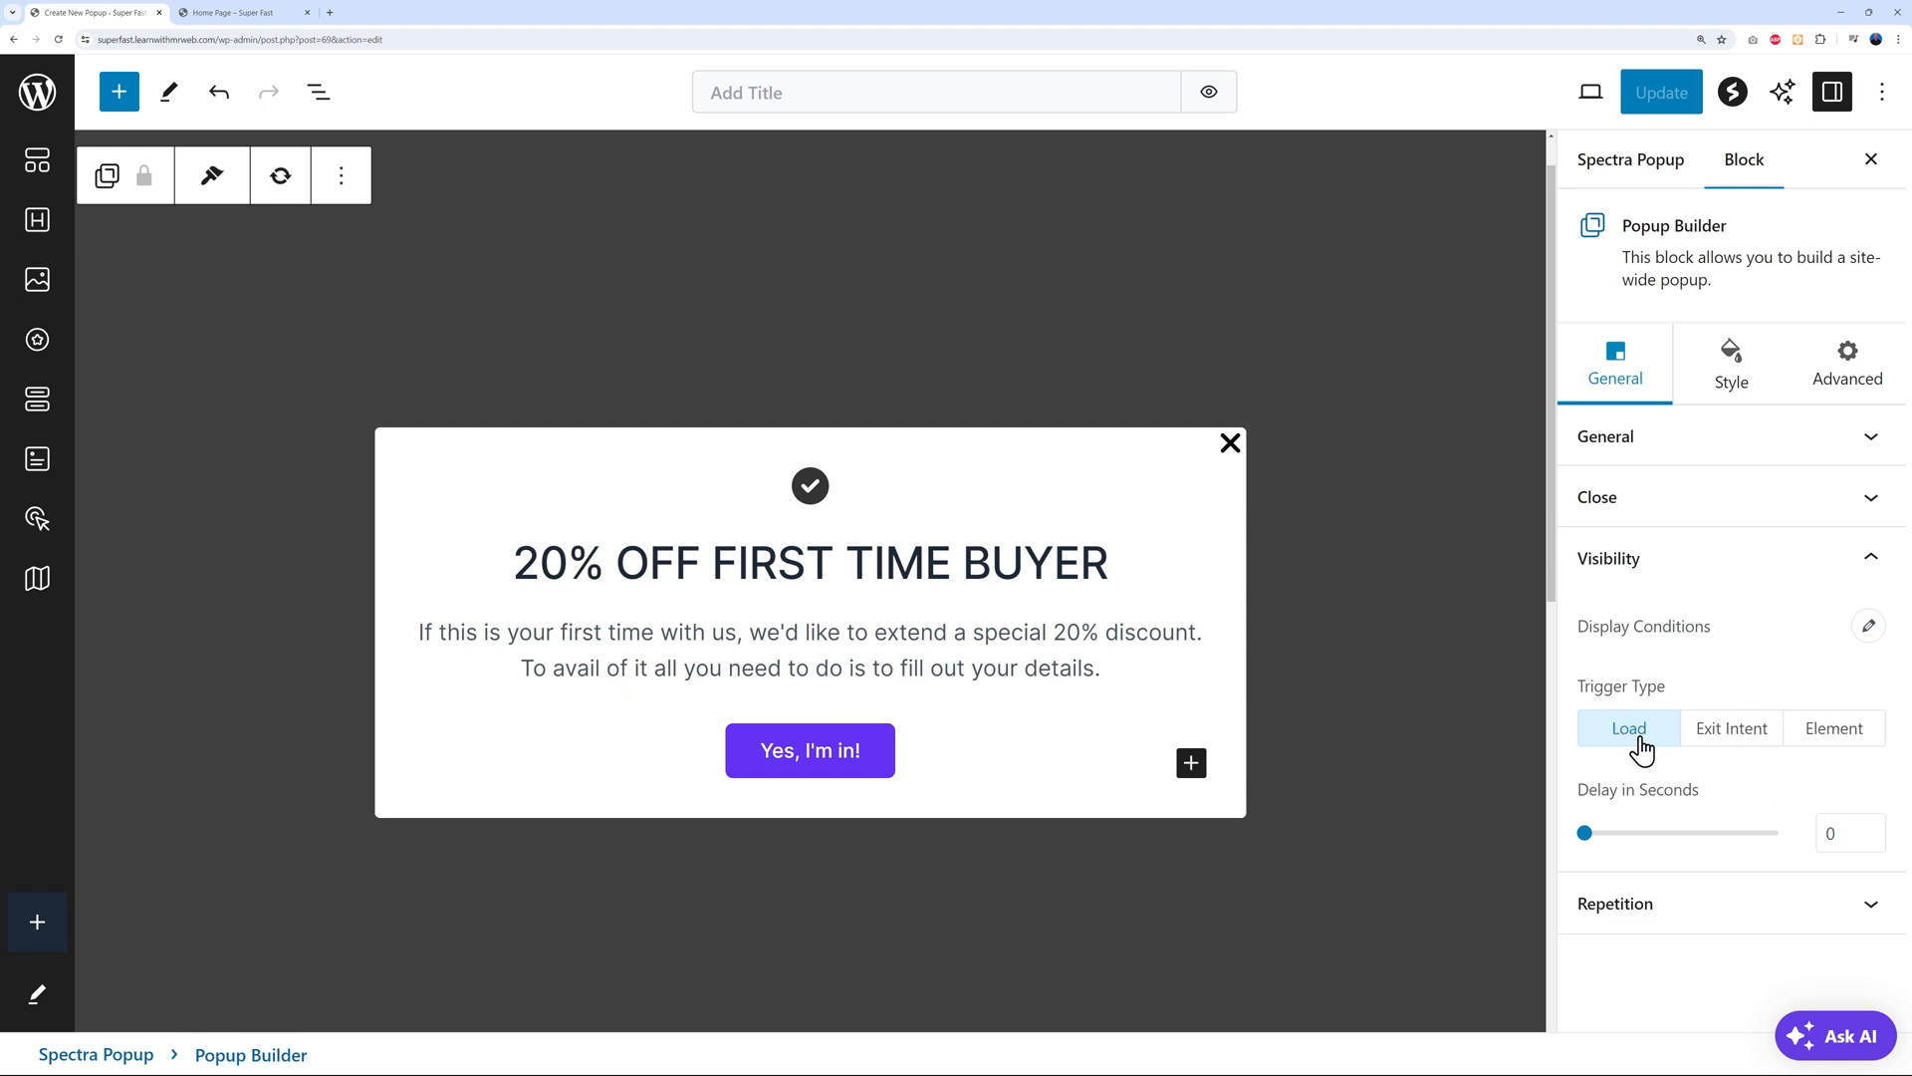
left_click(261, 13)
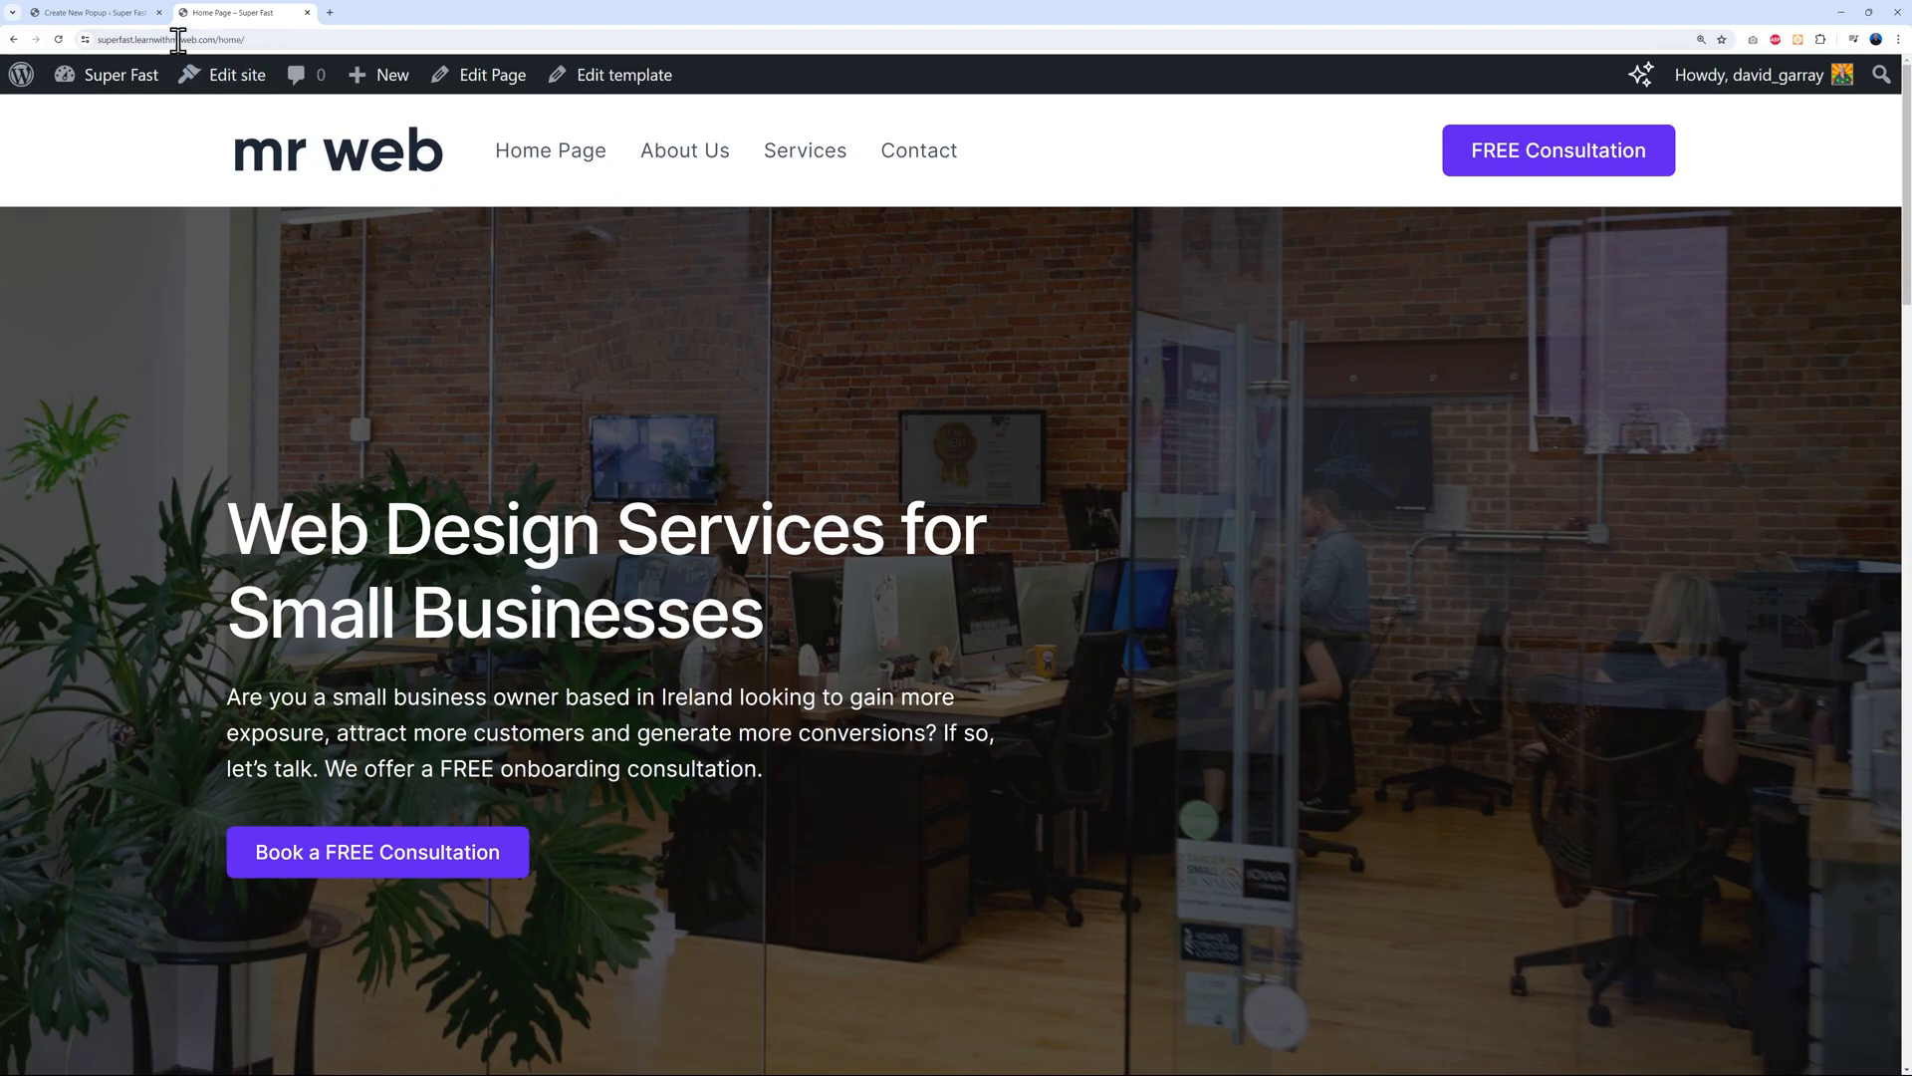
left_click(99, 13)
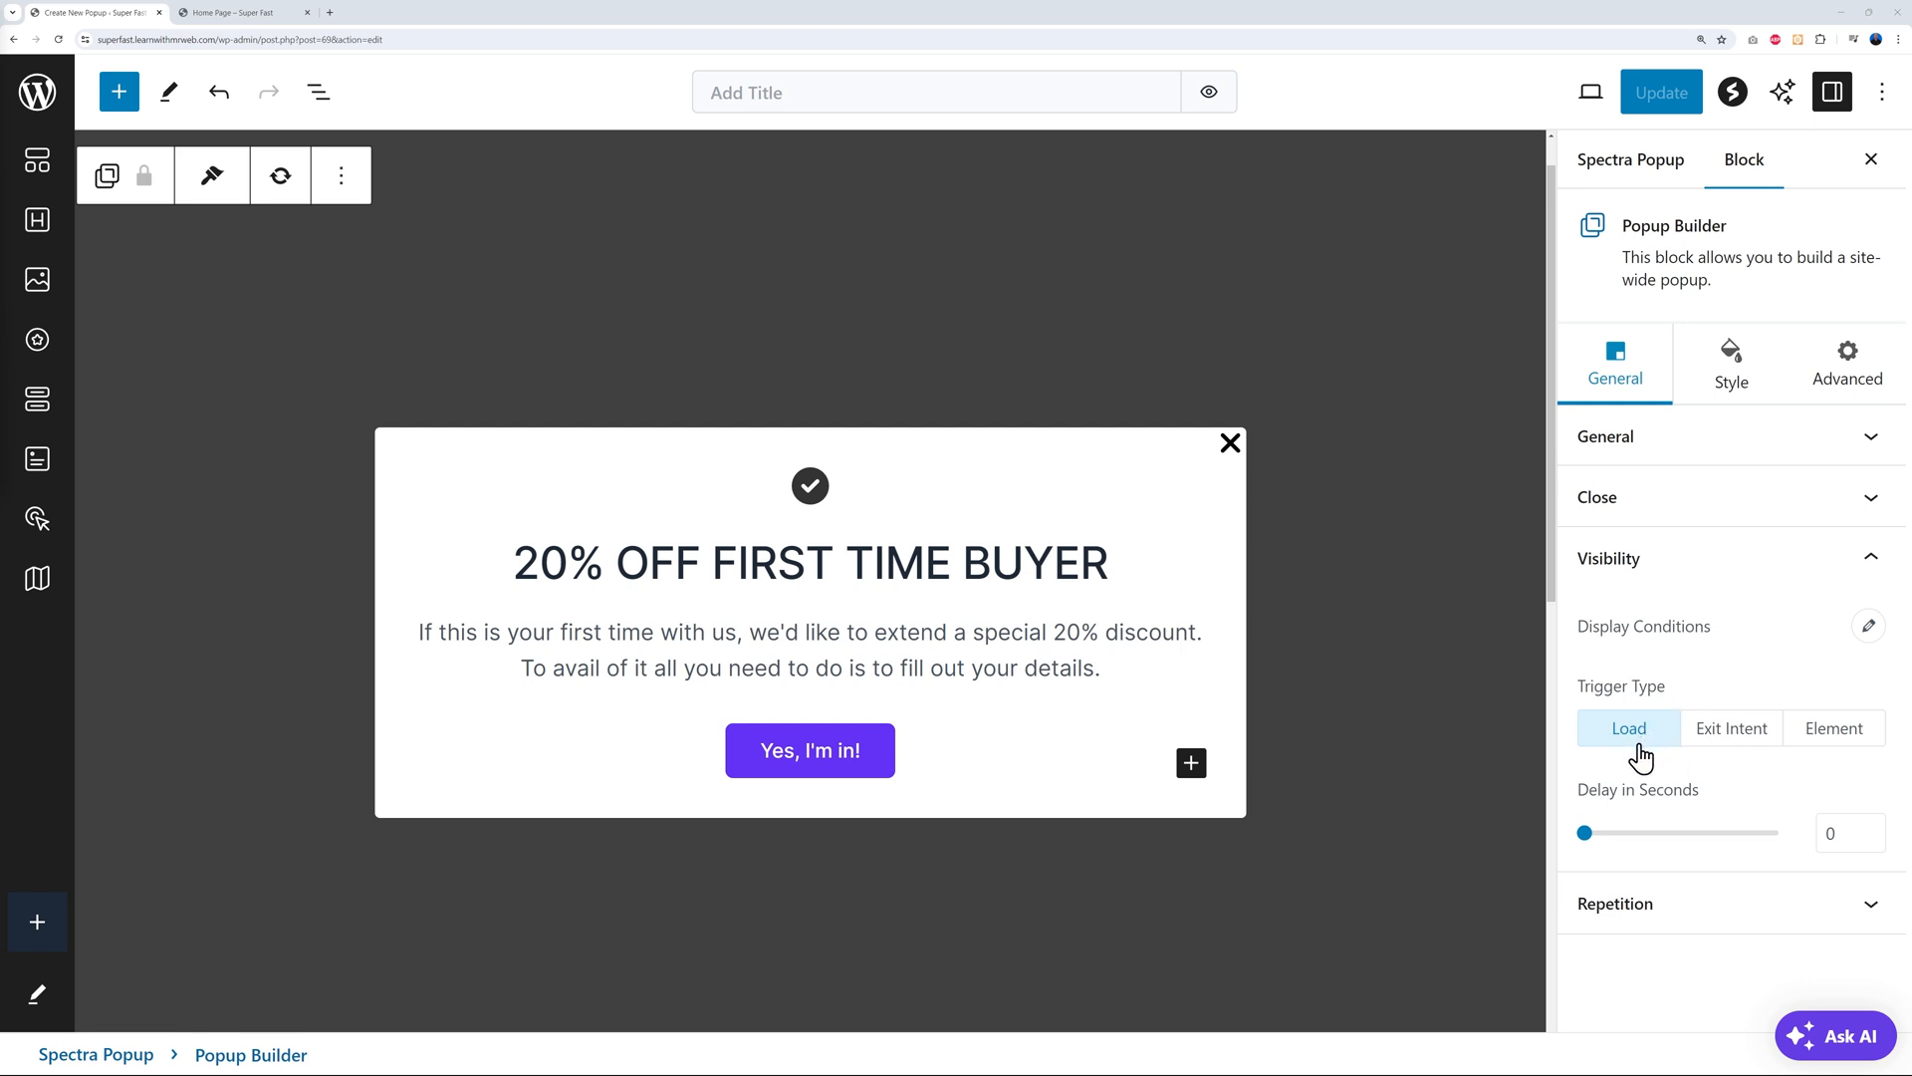
Set the popup's trigger type to Load with a 3-second delay
mouse_move(1590, 844)
left_mouse_down()
mouse_move(1617, 842)
mouse_move(1584, 837)
left_mouse_up()
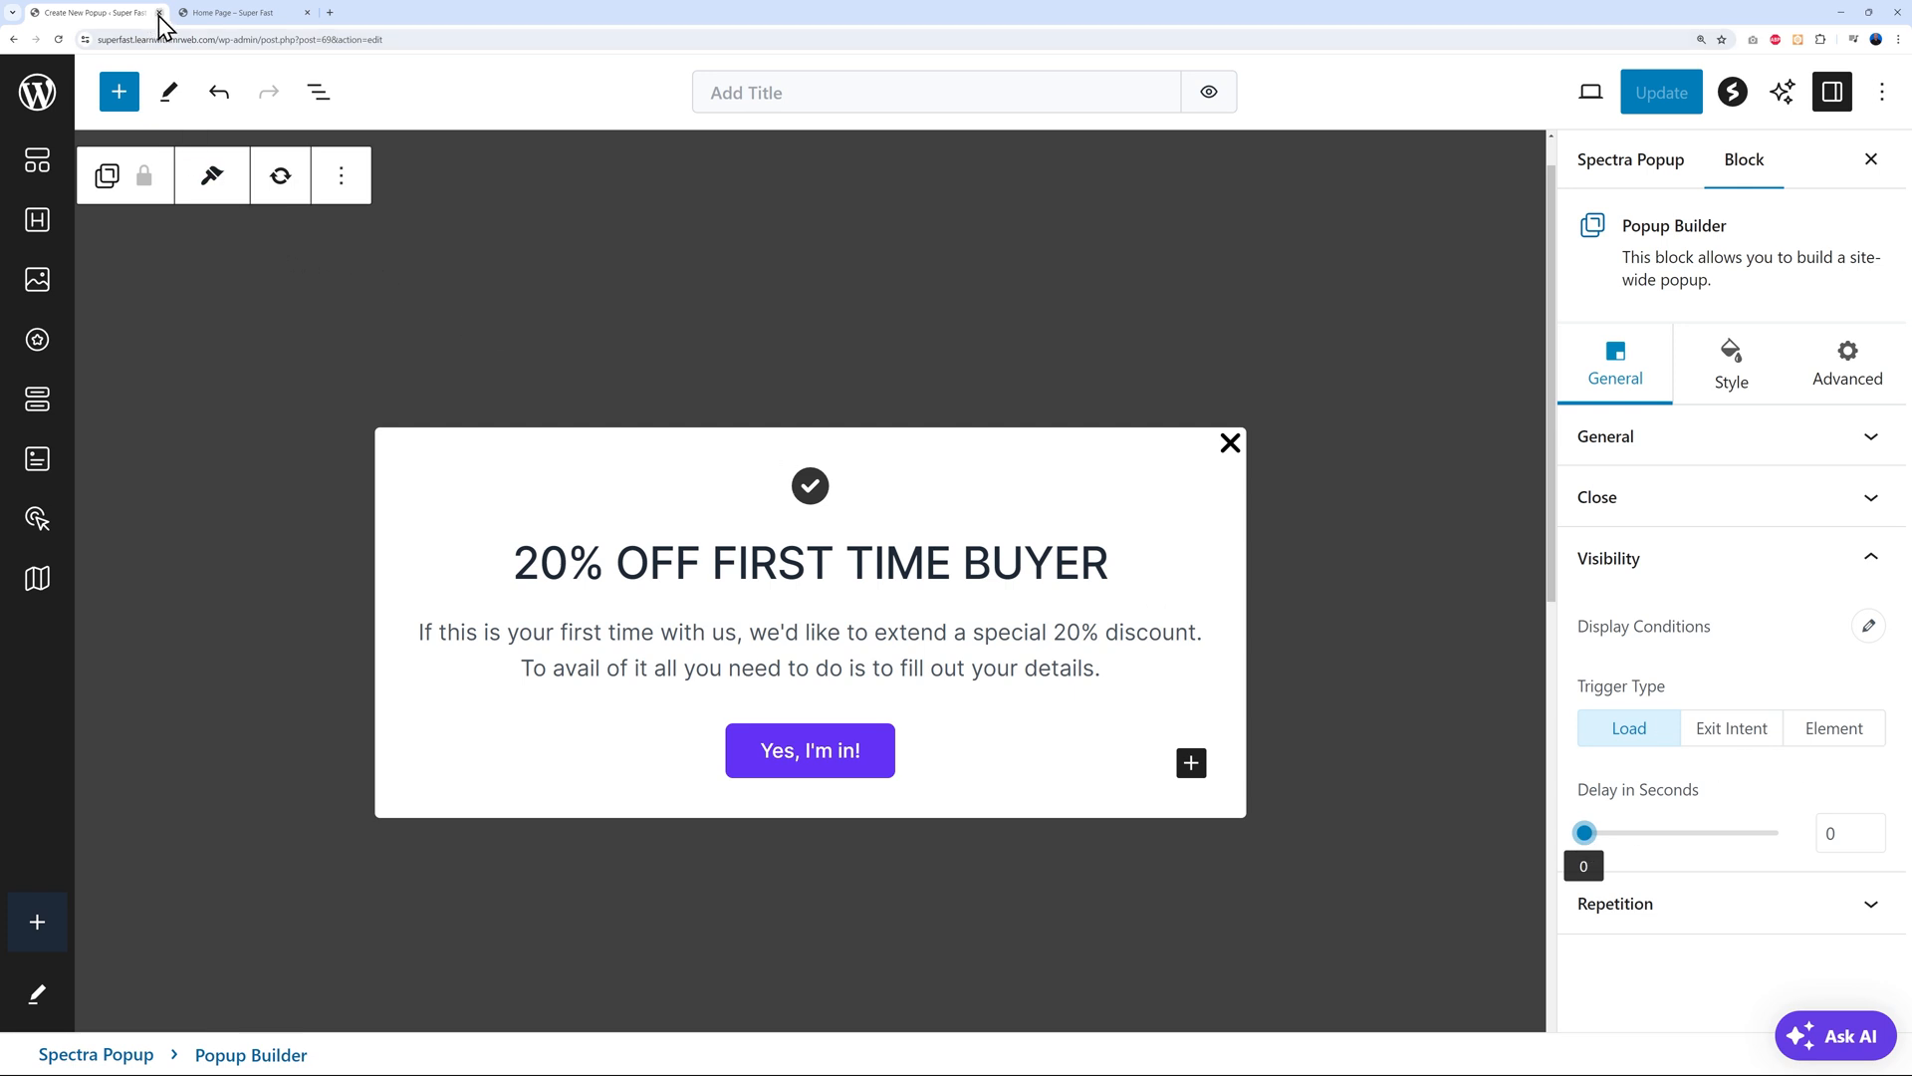
left_click(1742, 738)
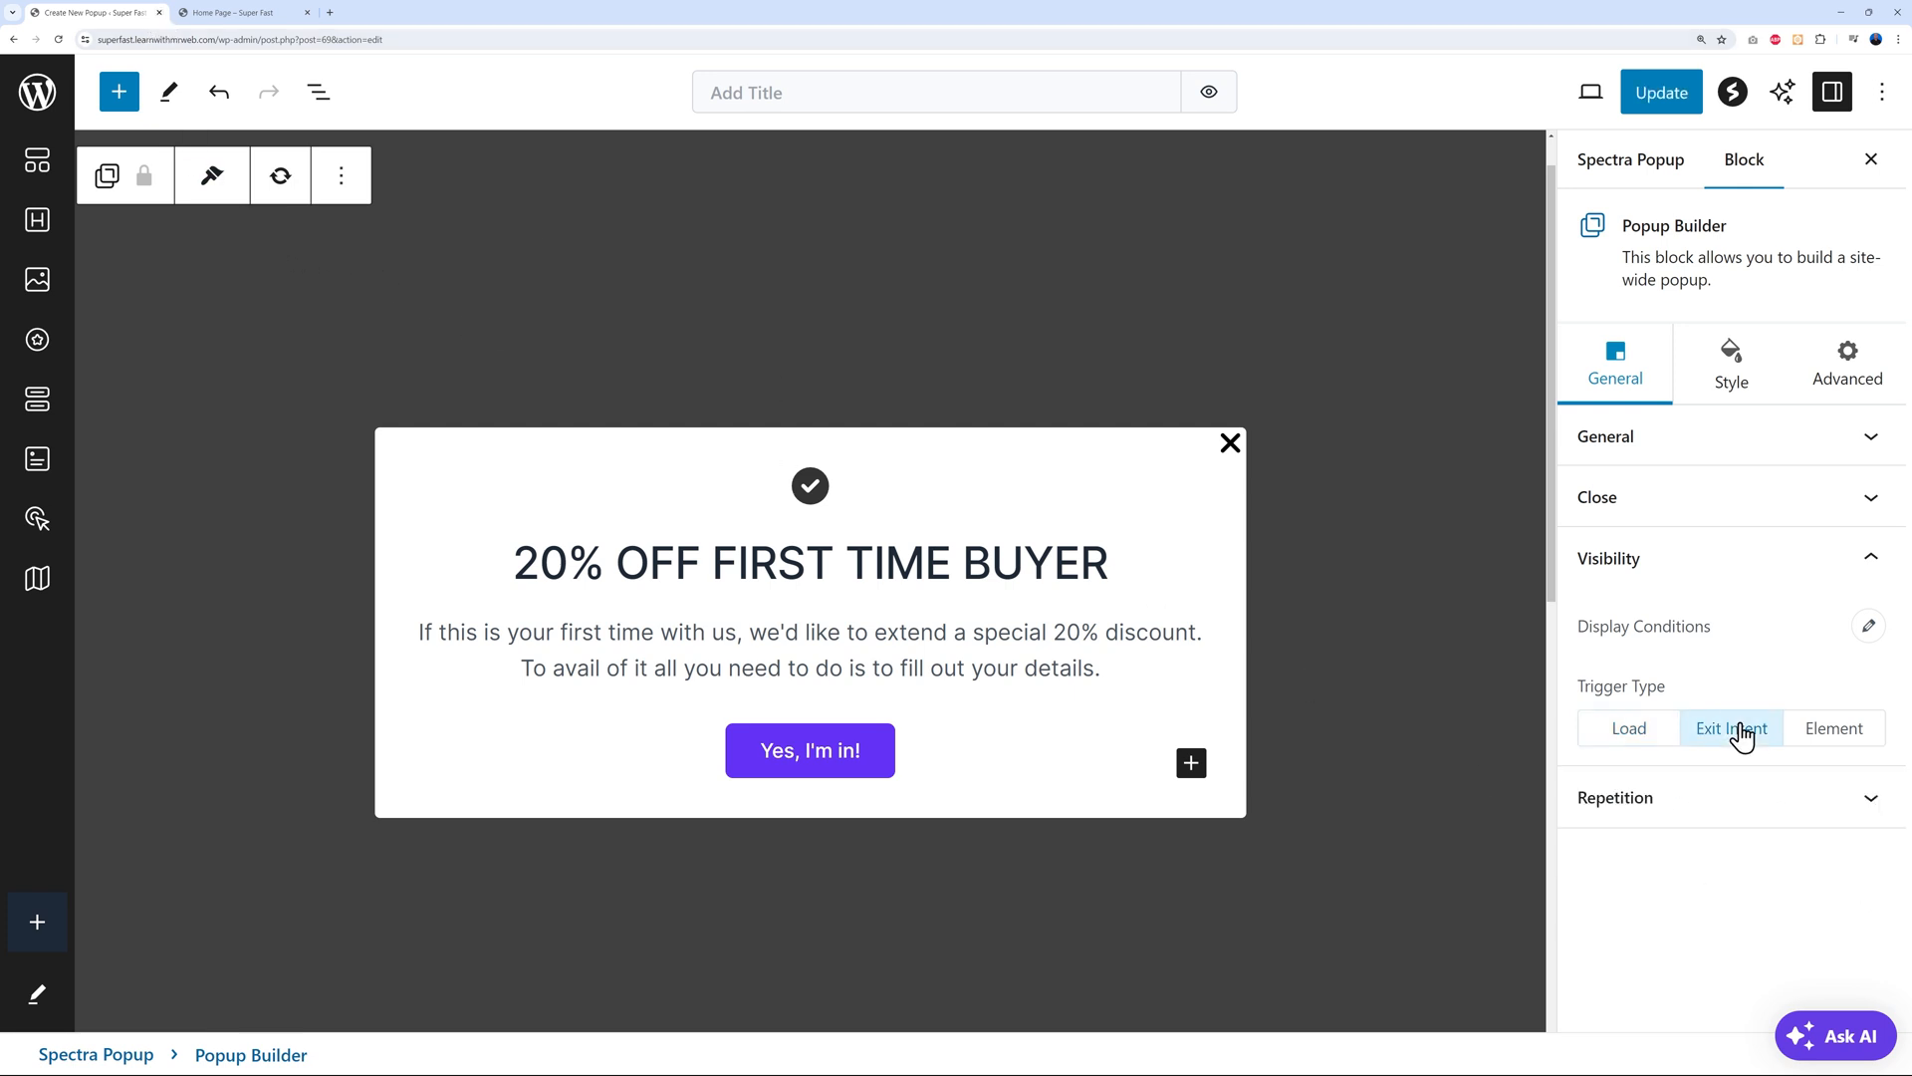
left_click(1828, 734)
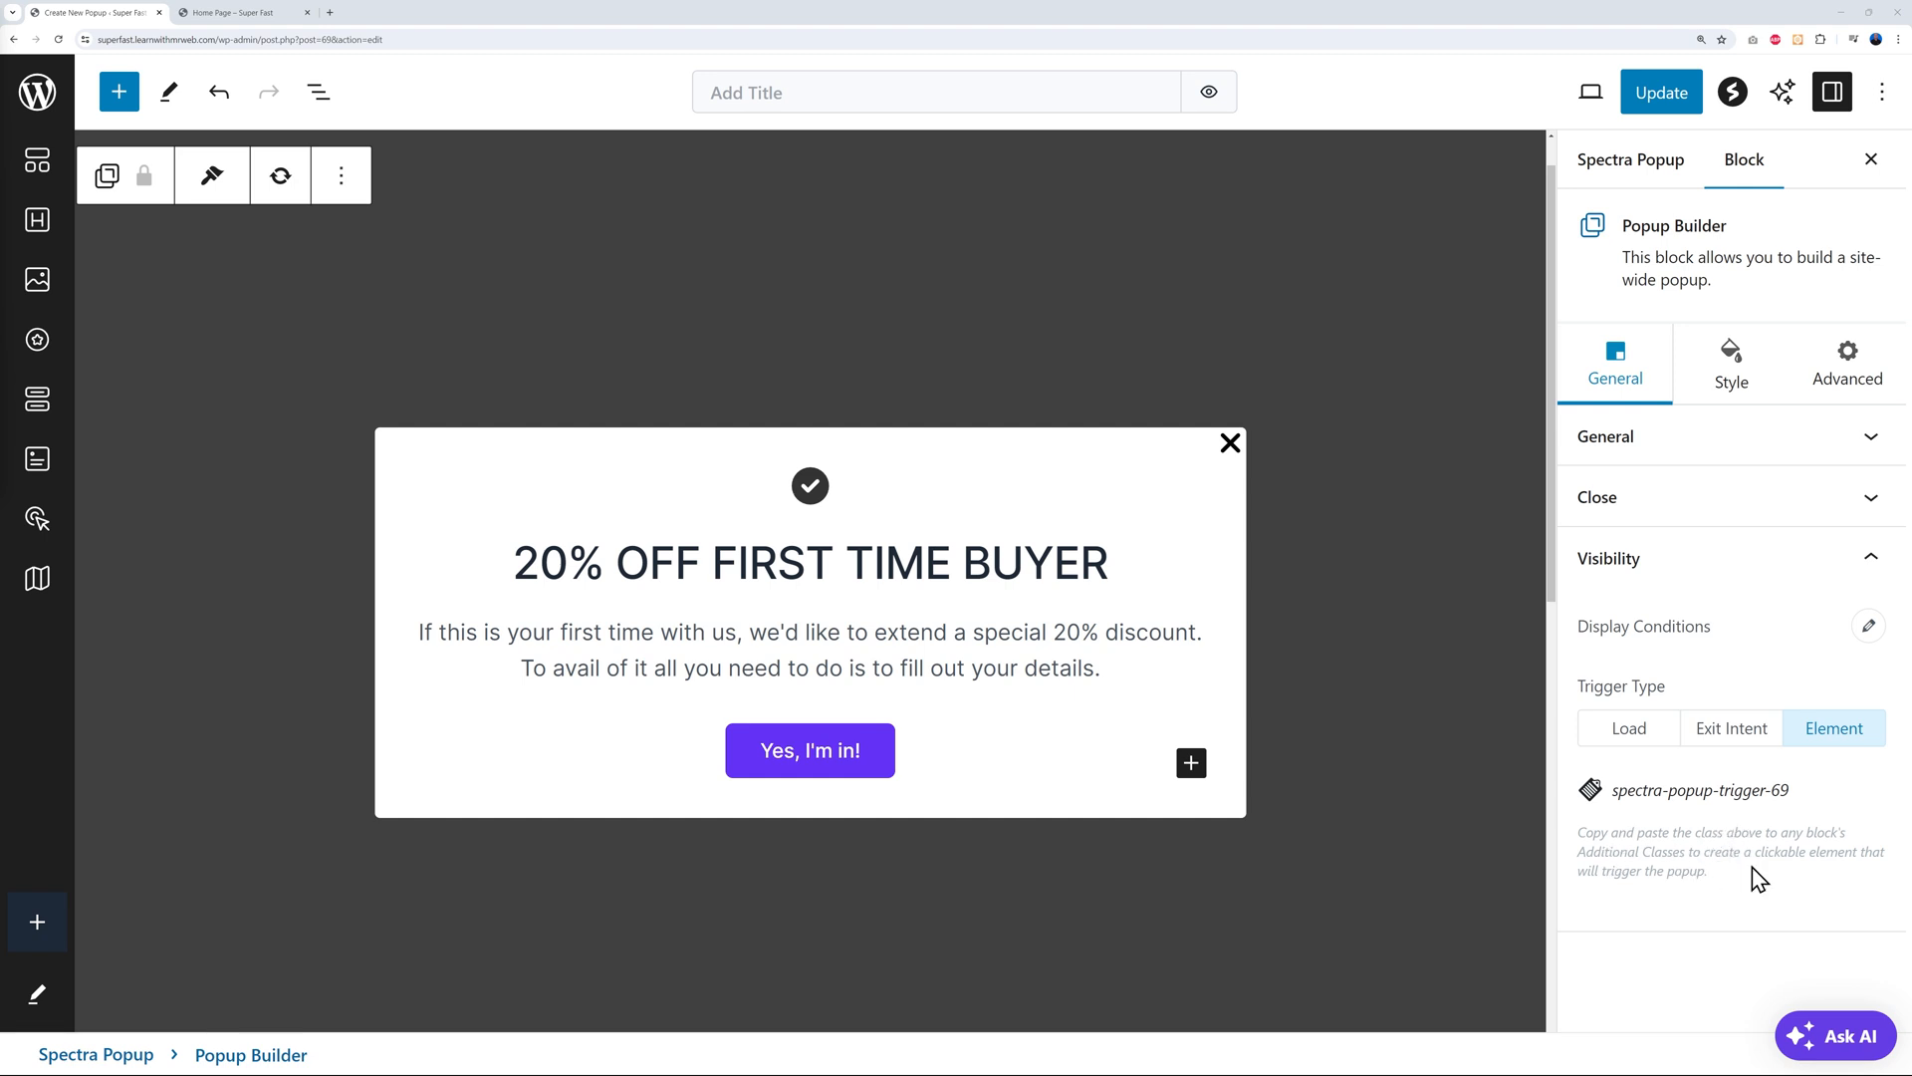
left_click(1629, 742)
left_click(1876, 827)
left_click(1876, 827)
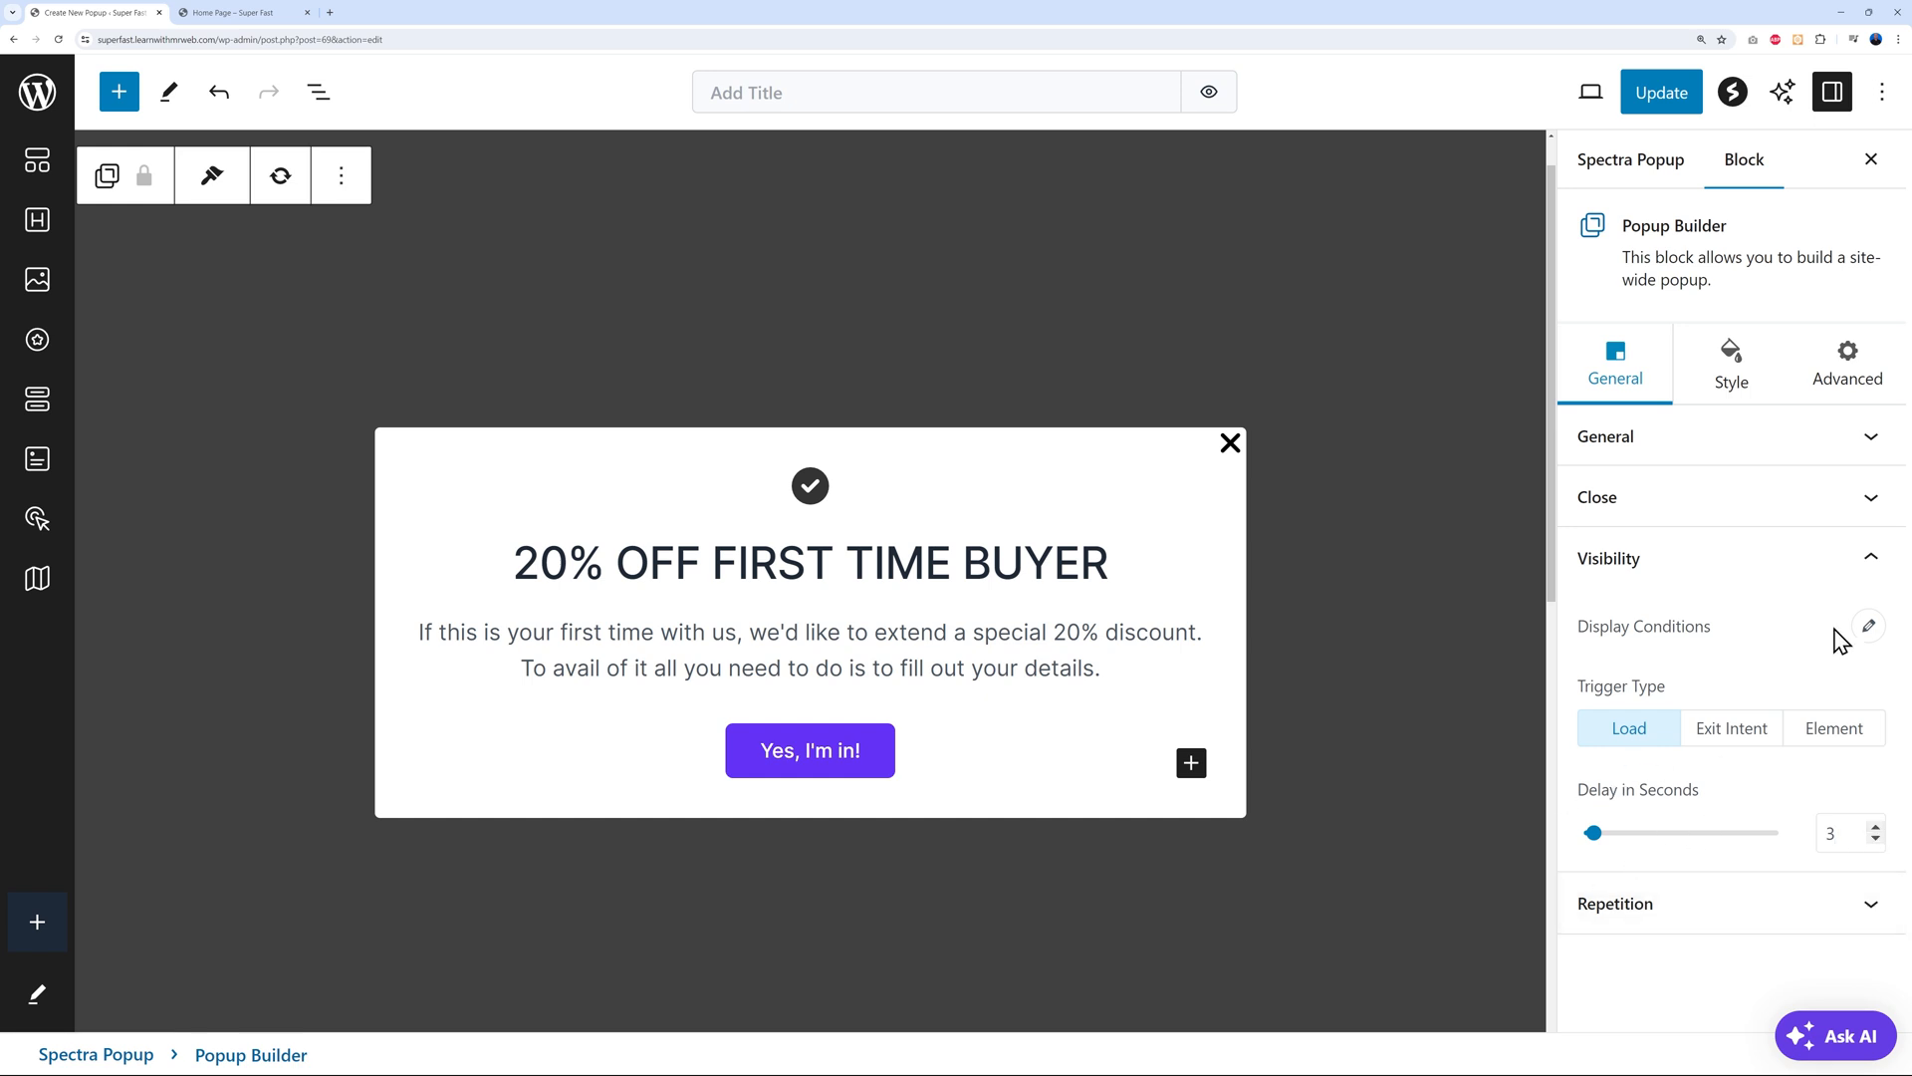
Open the popup's display conditions, trying and then removing All Singulars as the location
left_click(1868, 625)
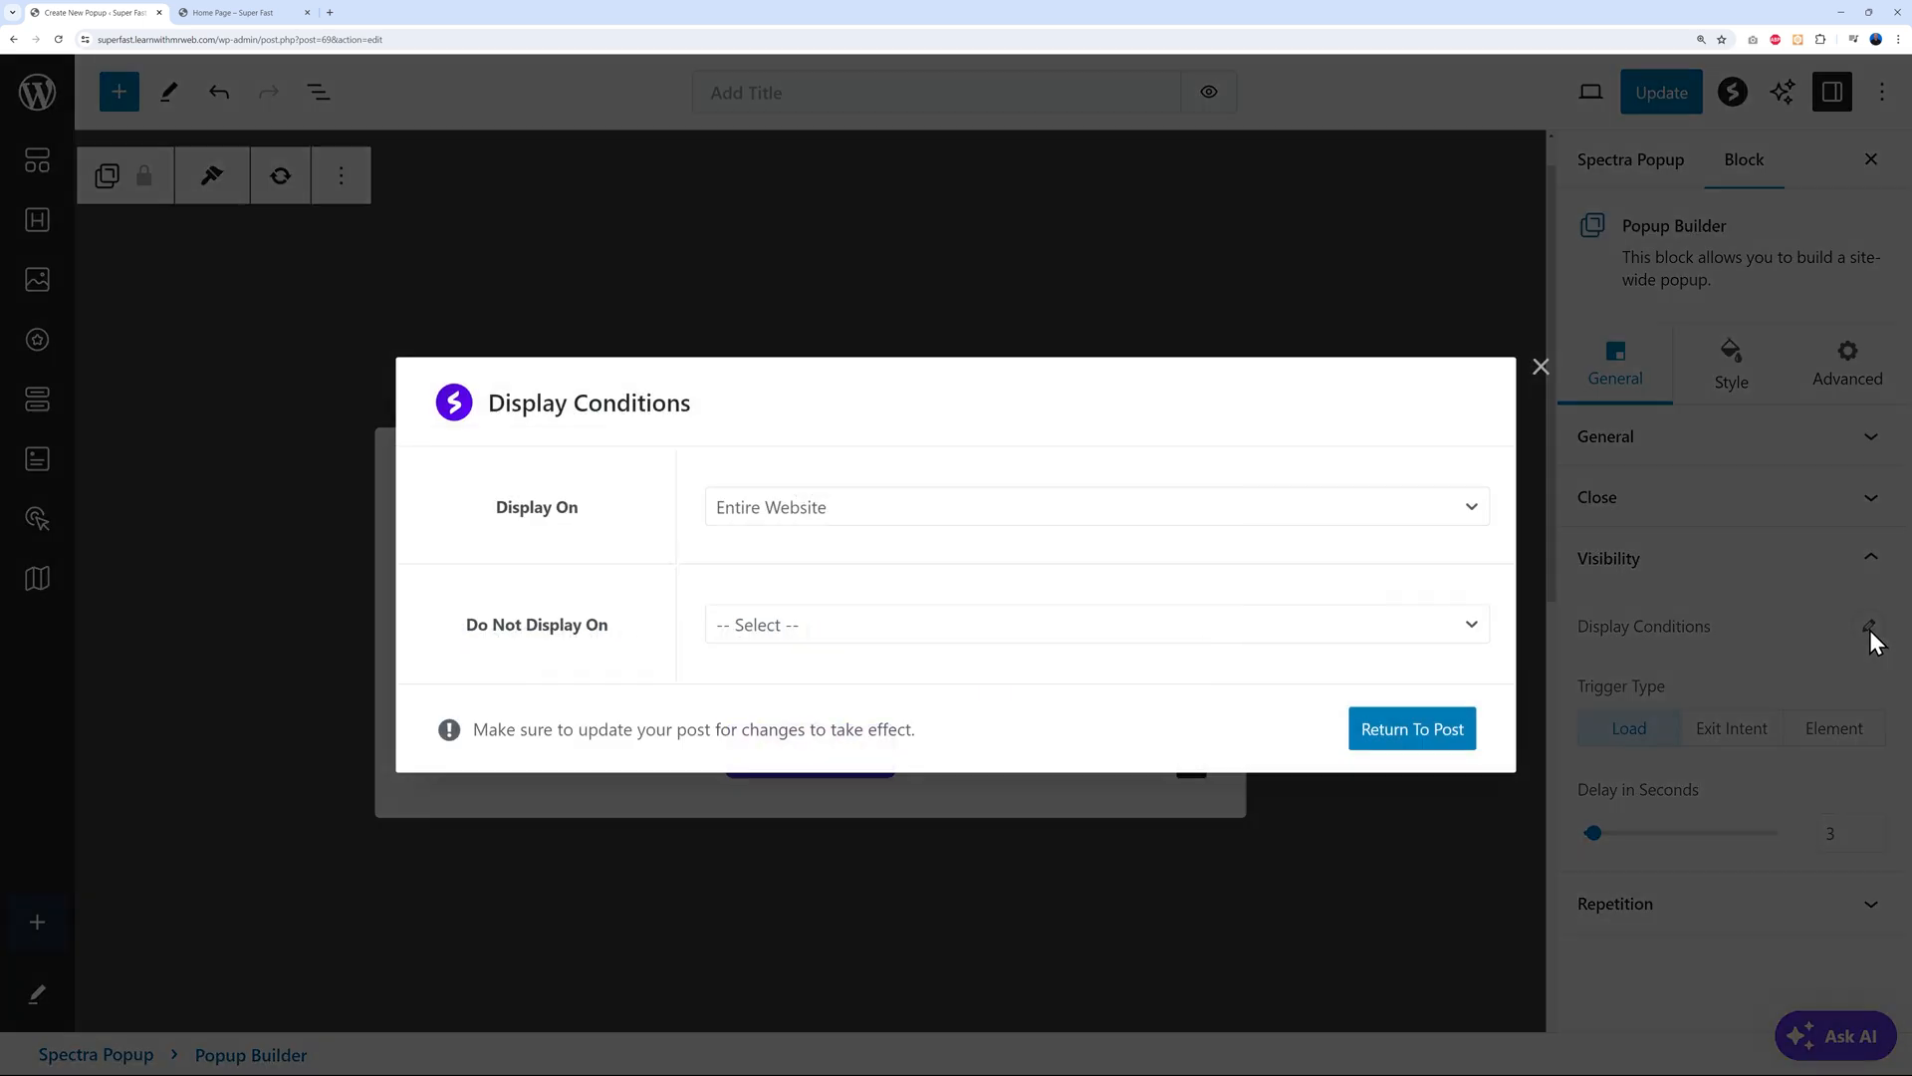
left_click(913, 513)
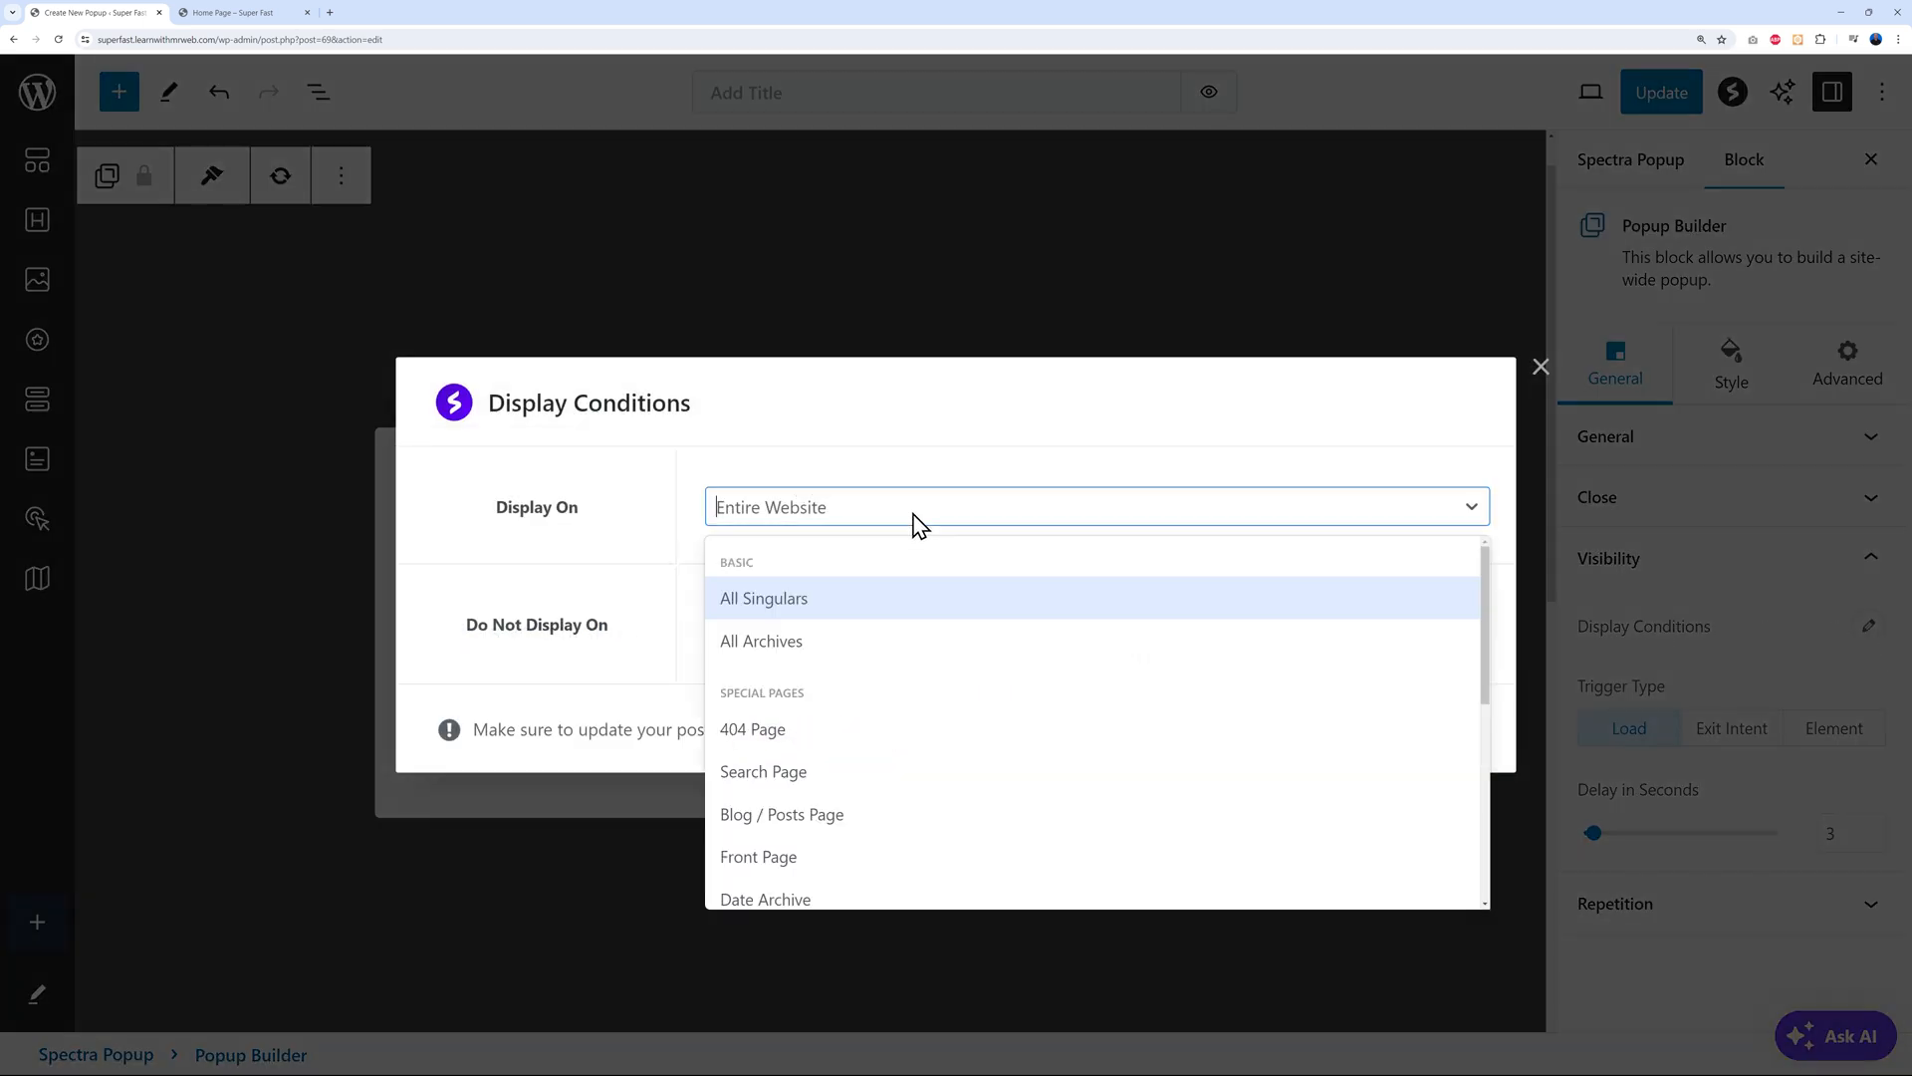
left_click(826, 603)
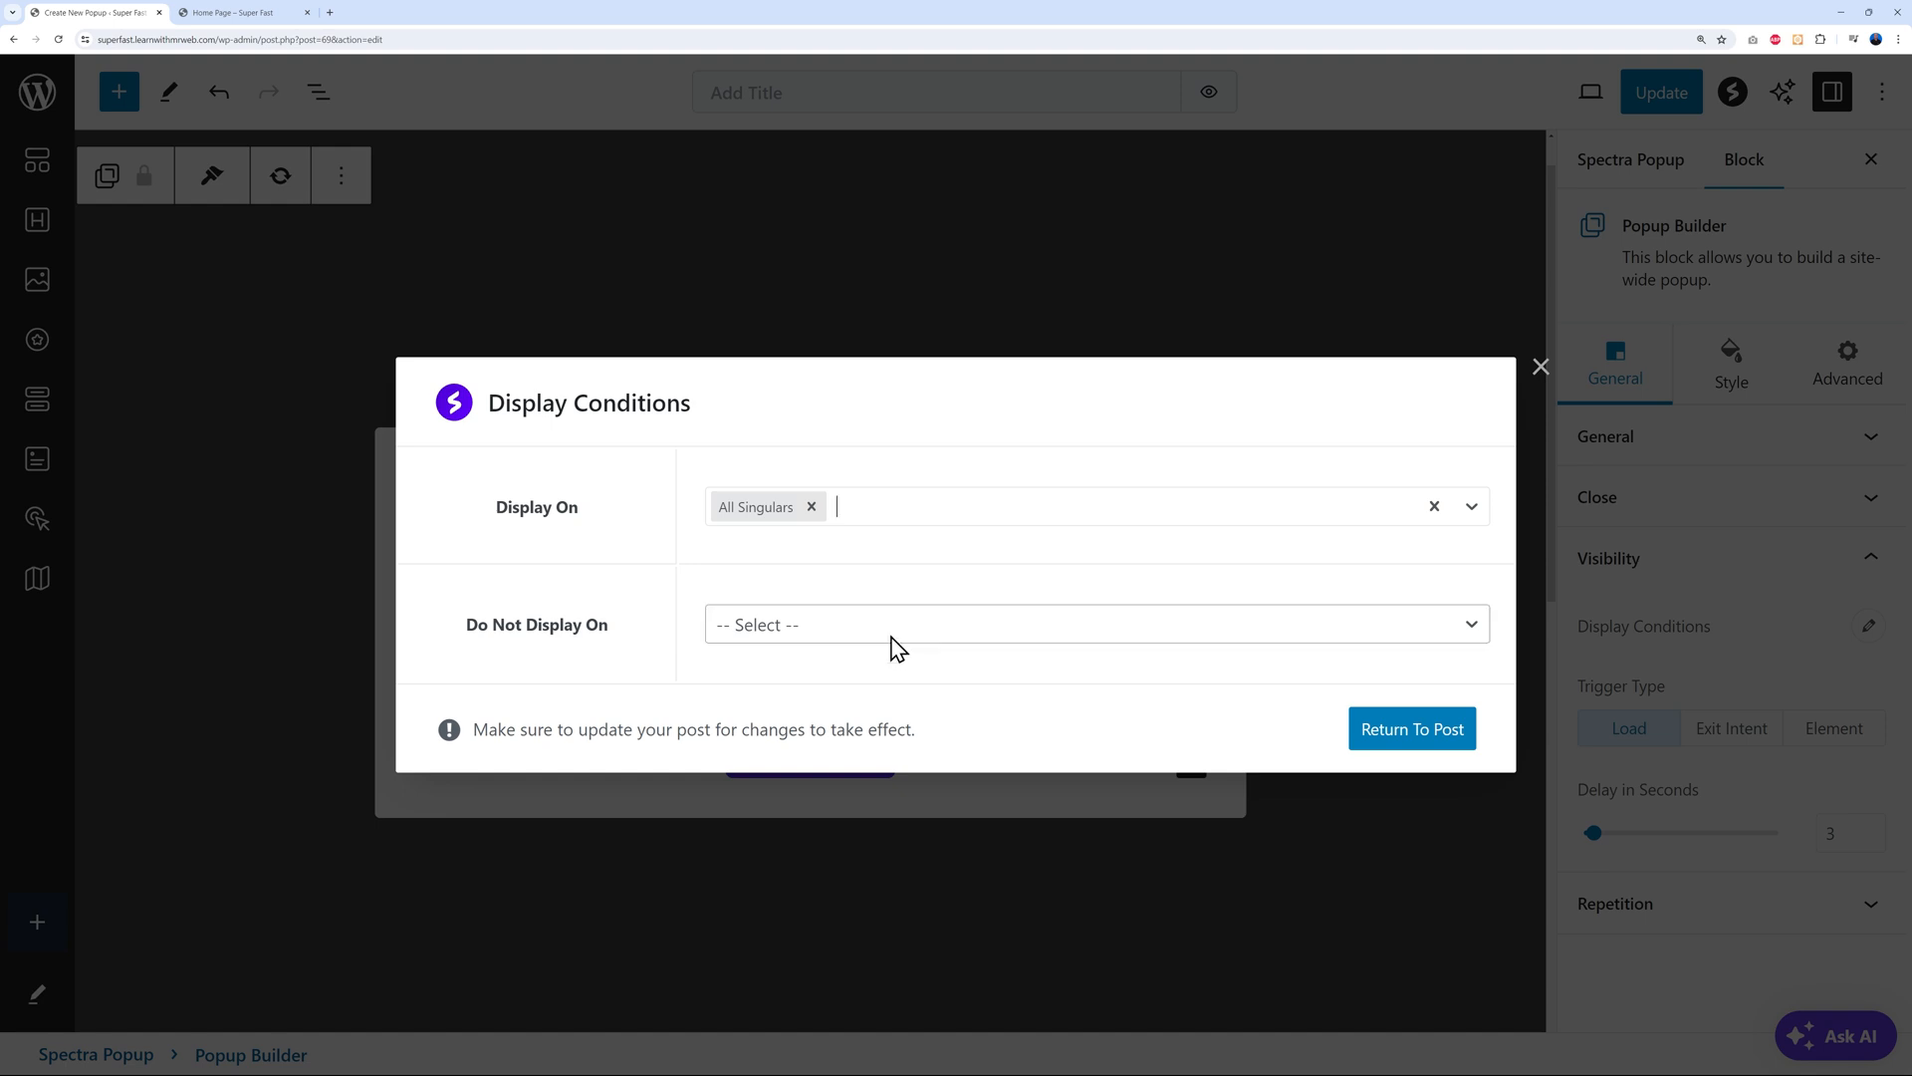
left_click(803, 631)
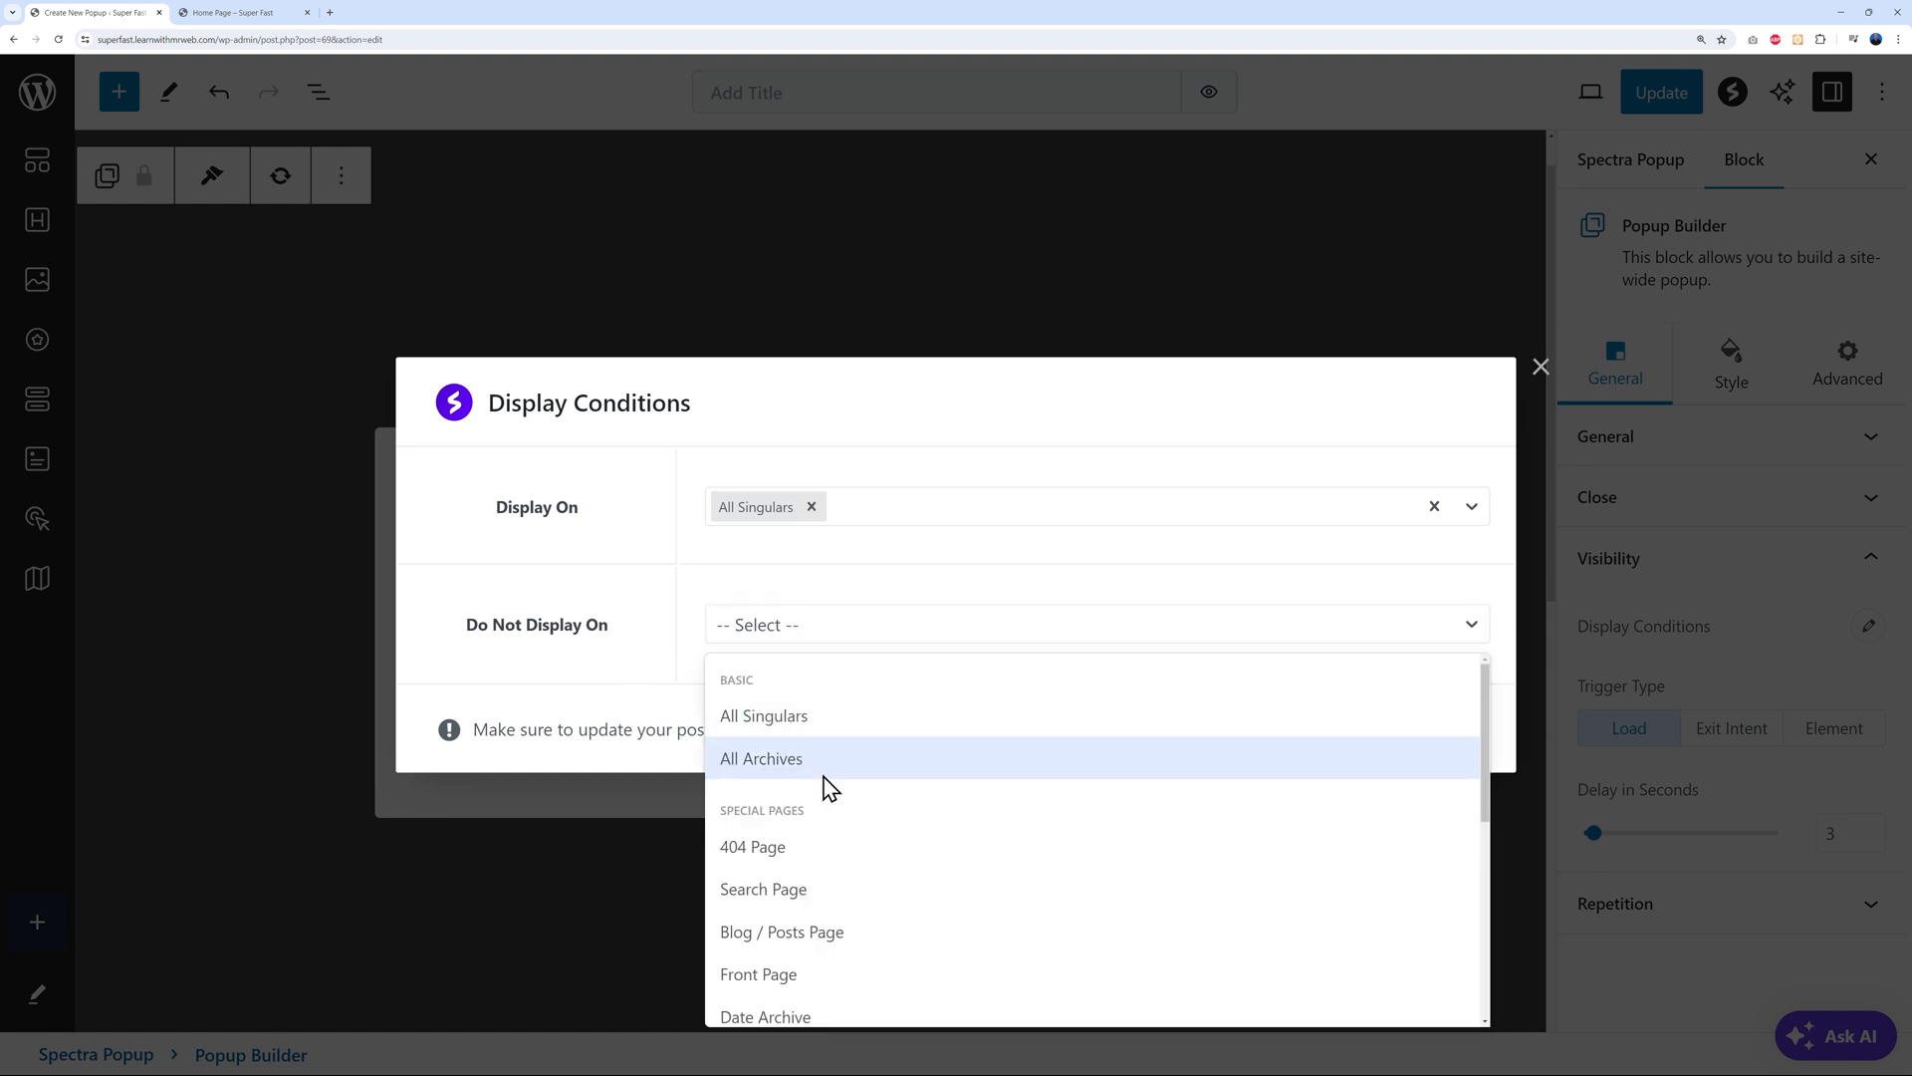
left_click(669, 627)
left_click(812, 506)
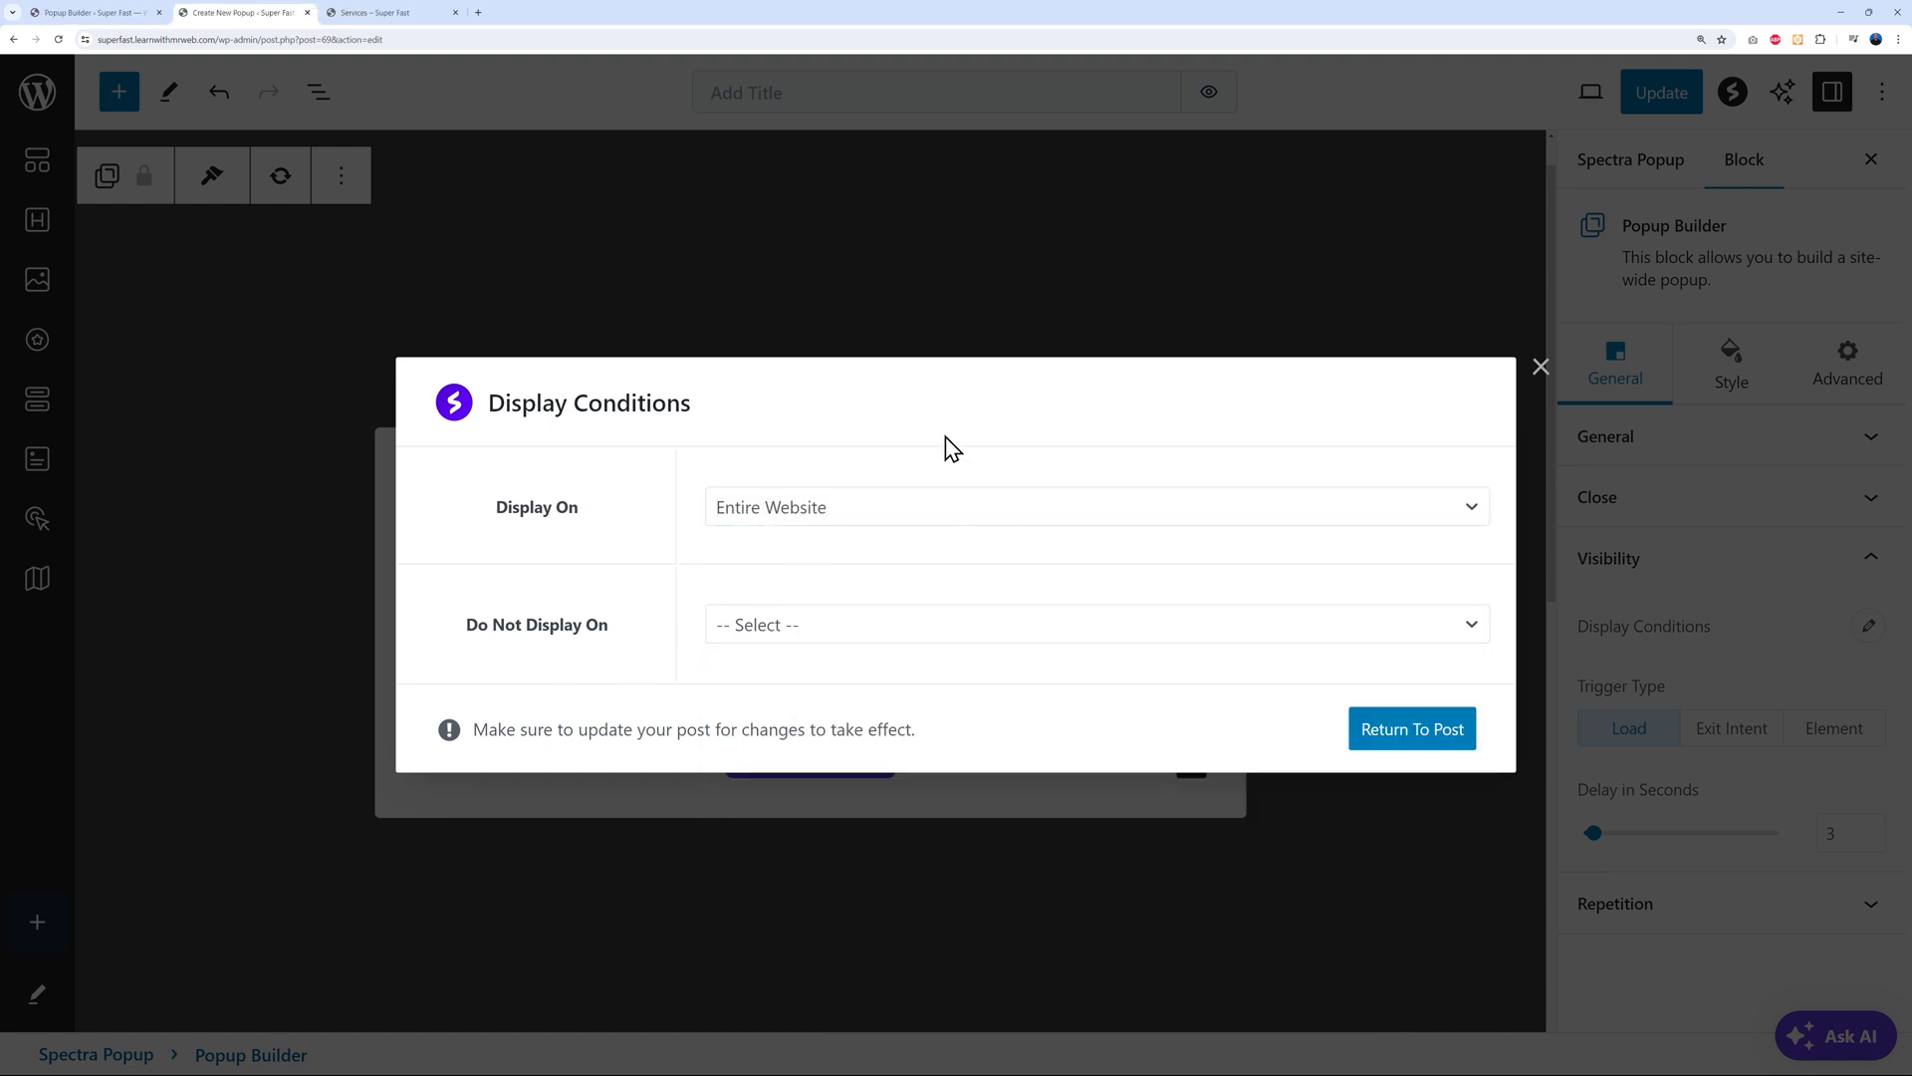
Set Display On to All Pages, update the popup, and switch to the live site
left_click(1449, 523)
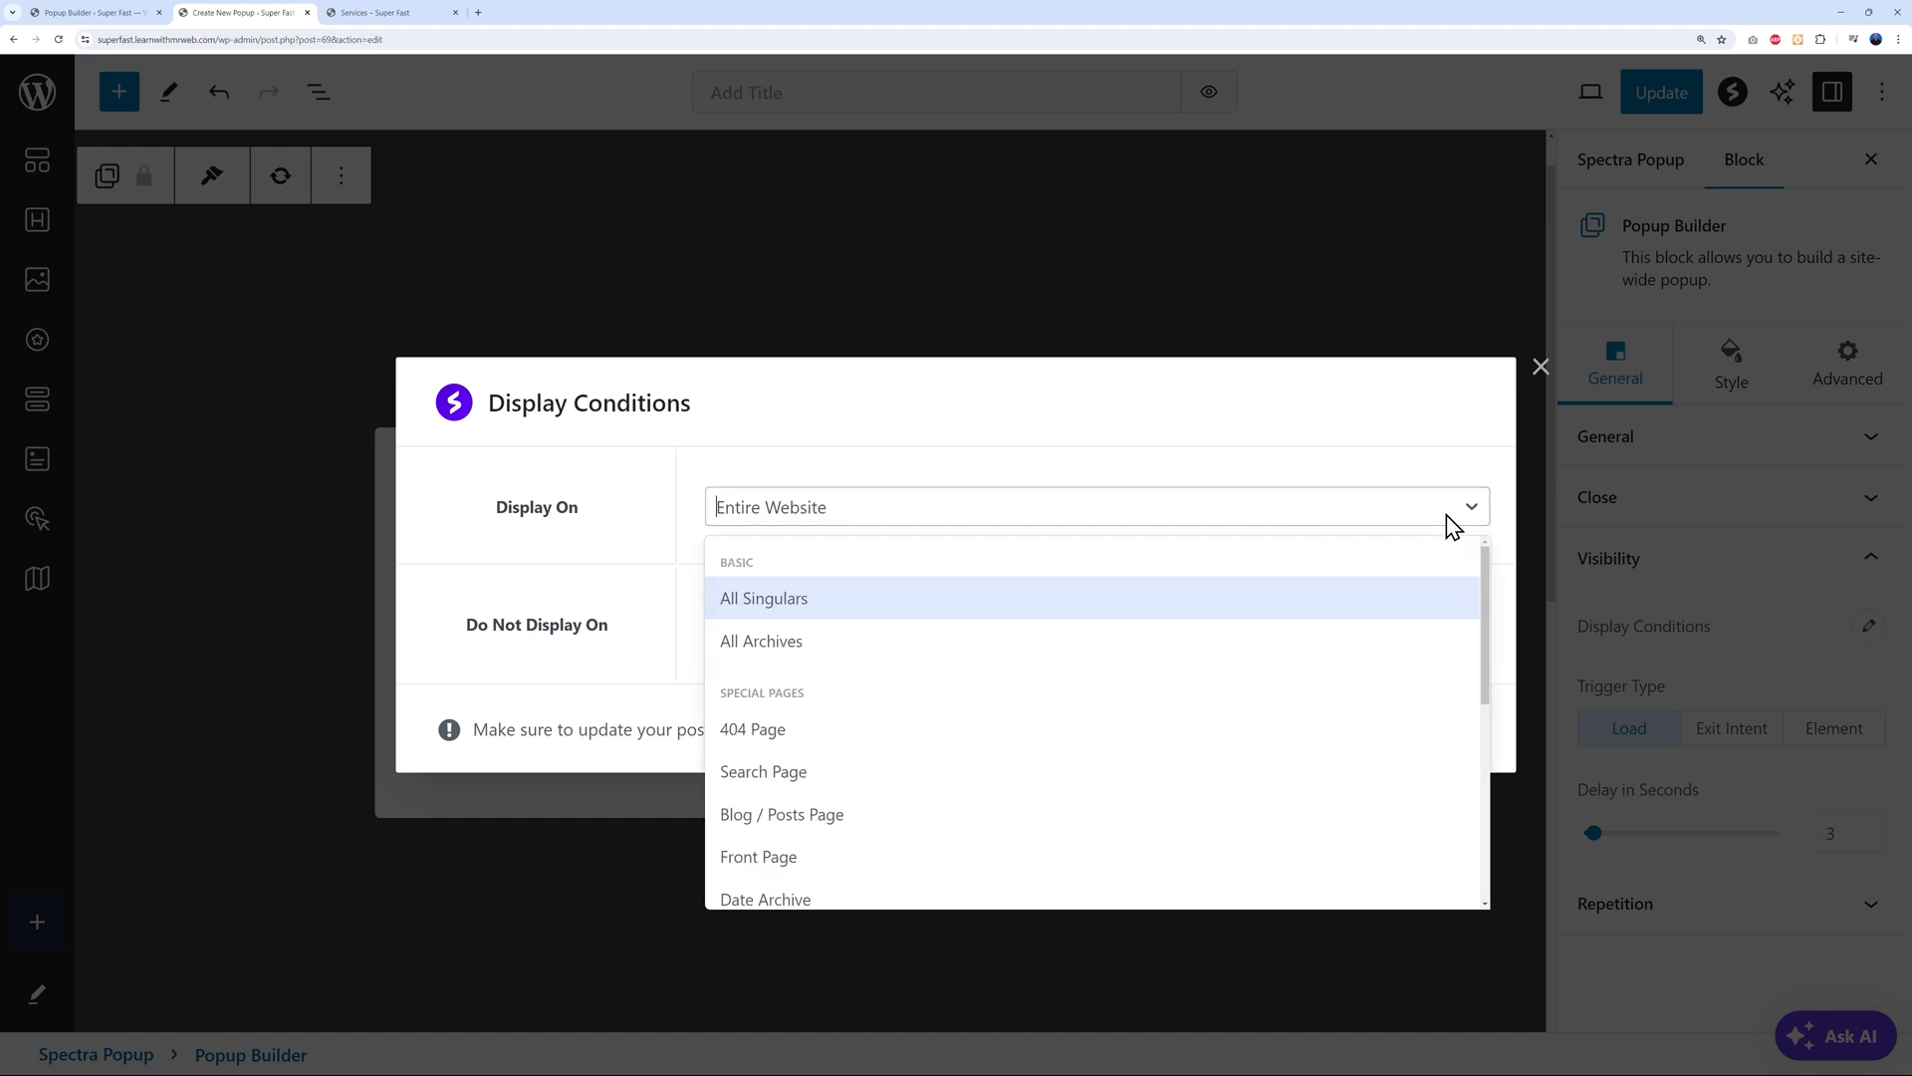
scroll(1006, 757, "down", 1)
scroll(966, 772, "down", 5)
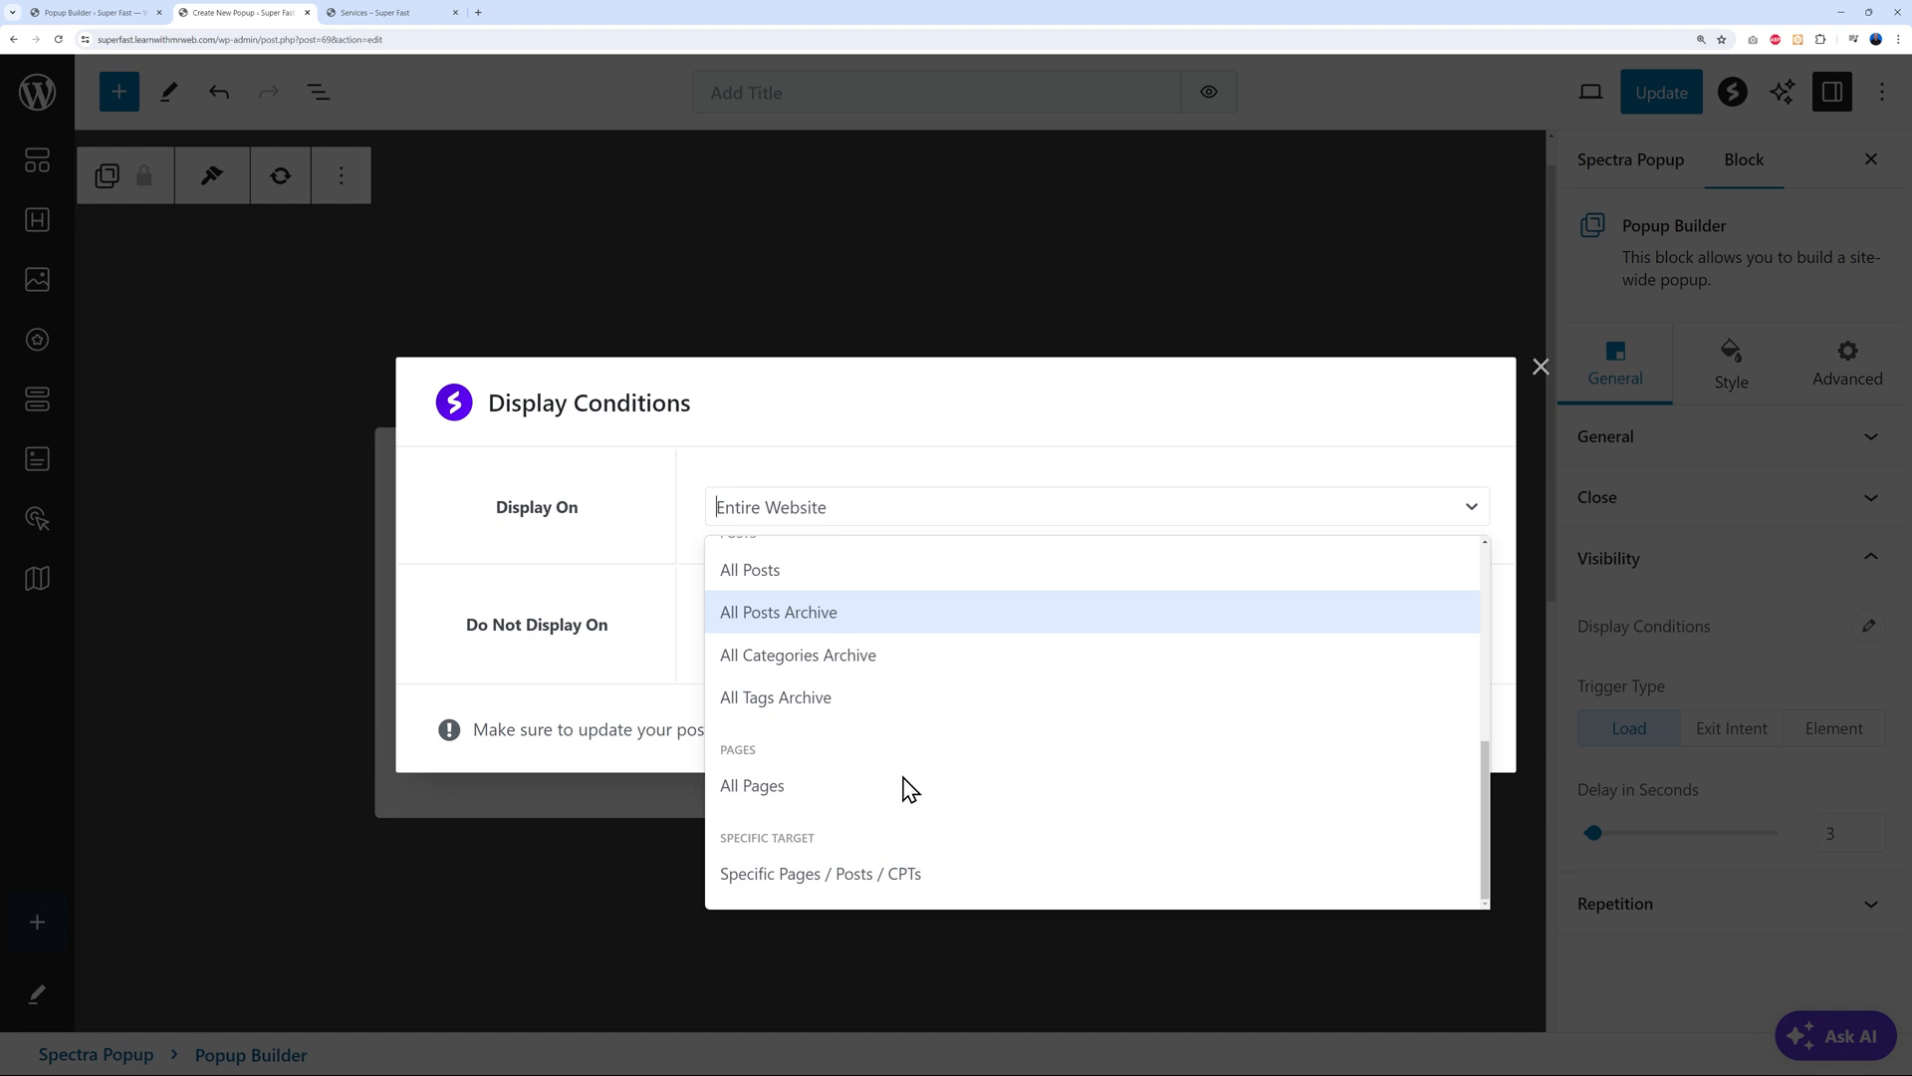
left_click(787, 791)
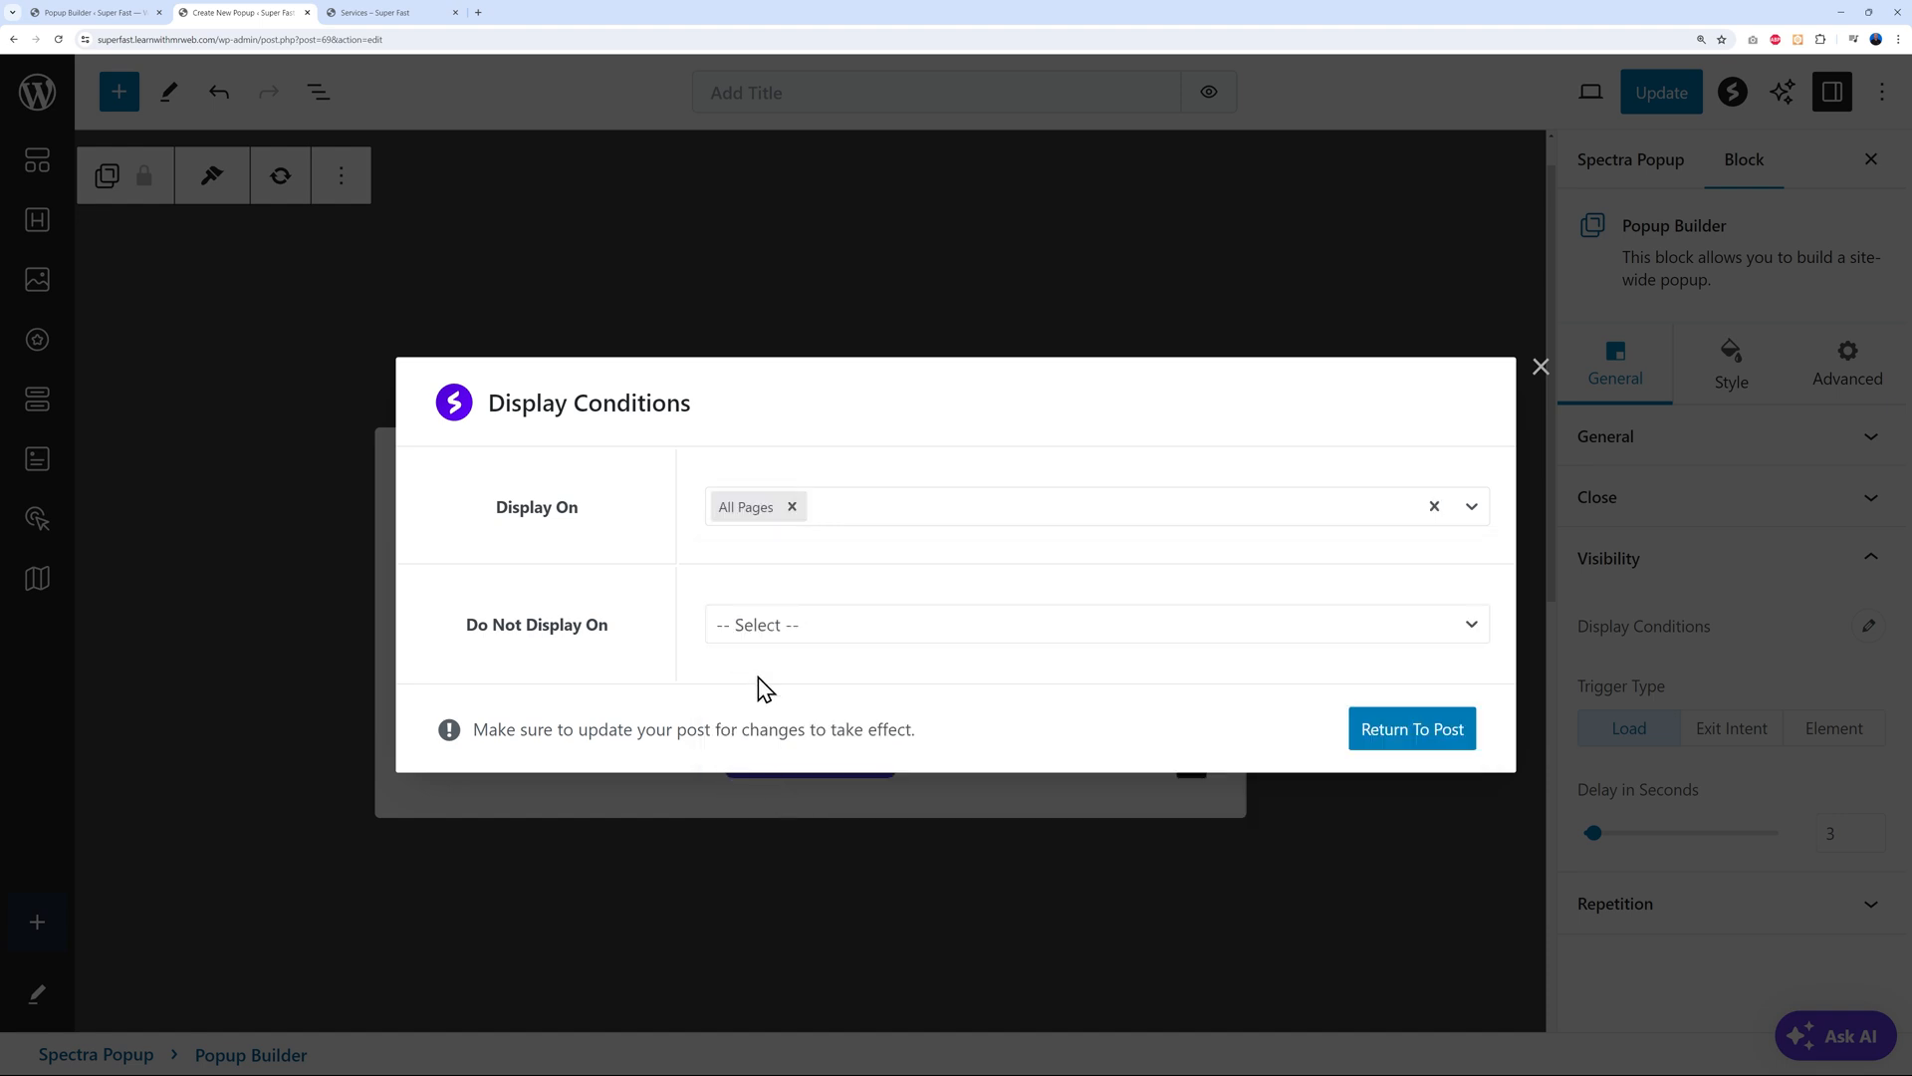
left_click(1379, 735)
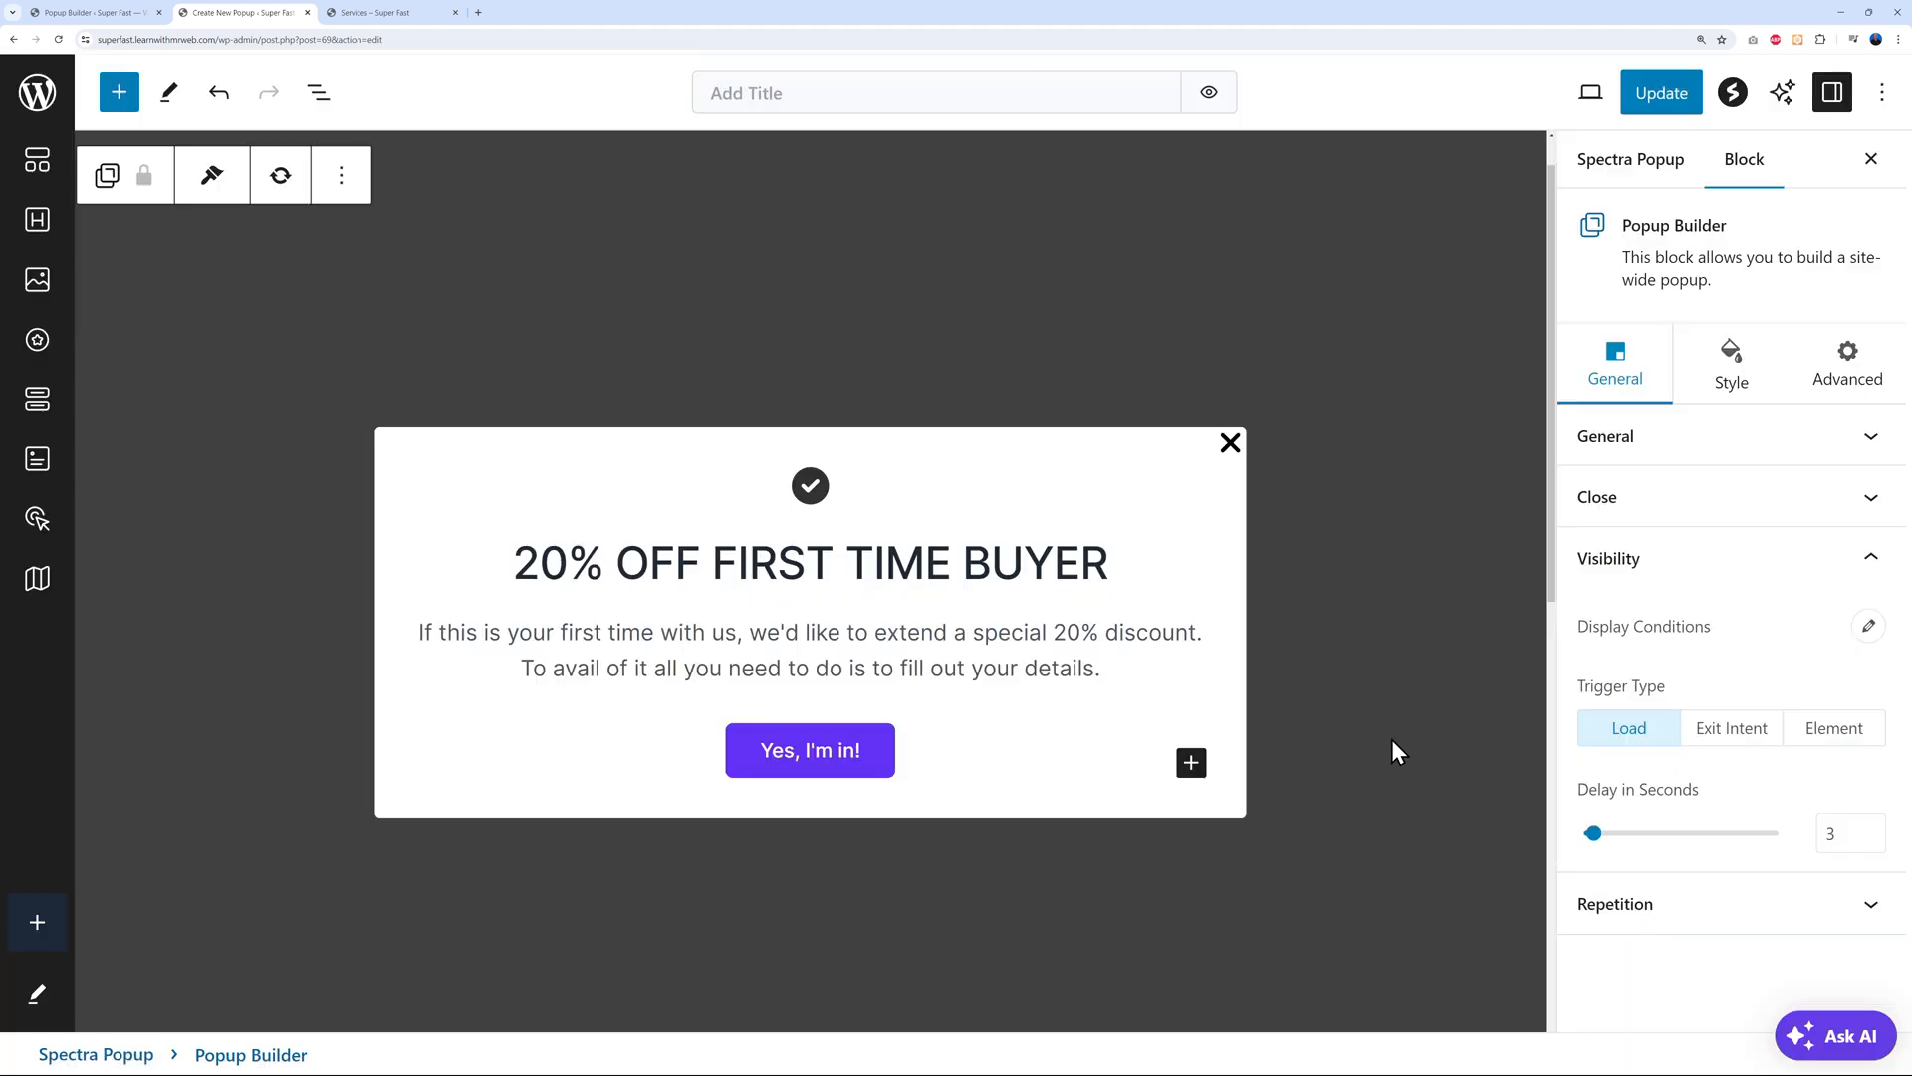
left_click(1660, 96)
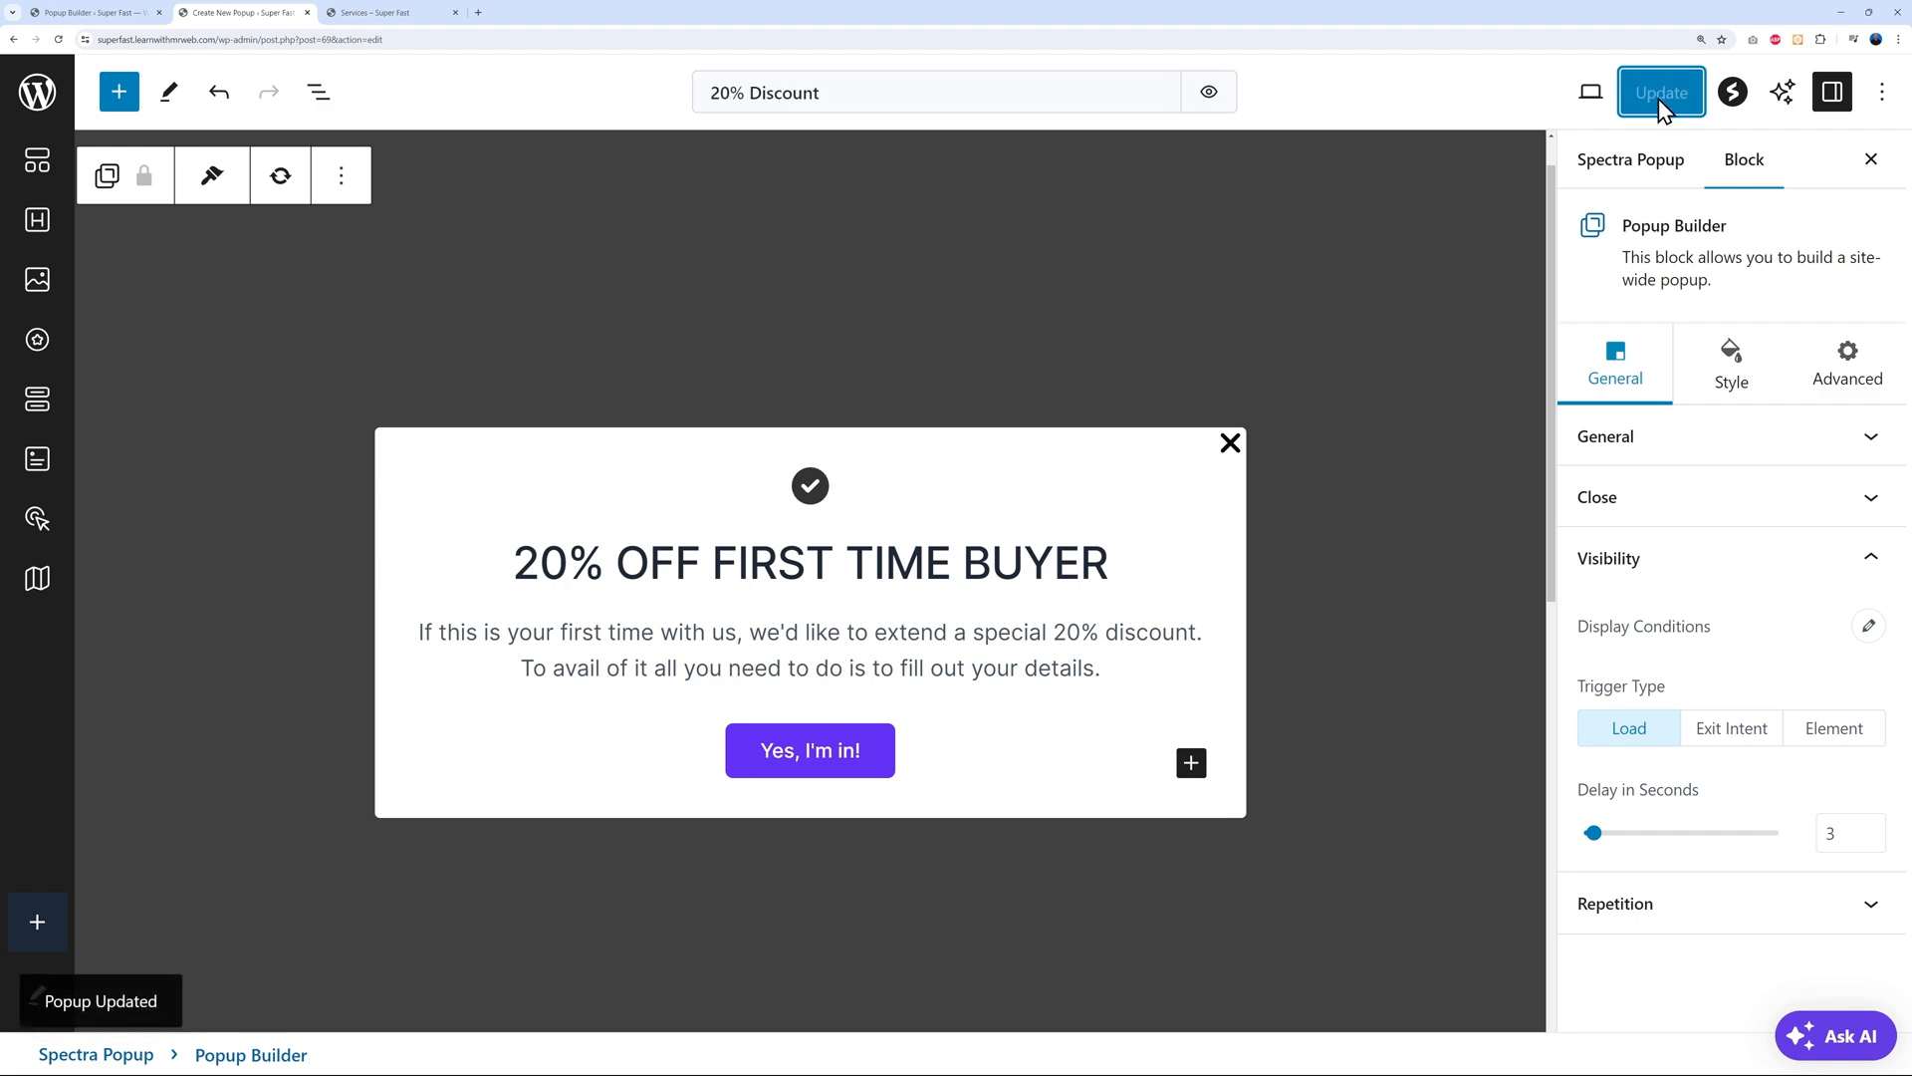
left_click(409, 14)
Analyze the site's address in PageSpeed Insights and view the desktop scores, Performance 100
left_click(536, 160)
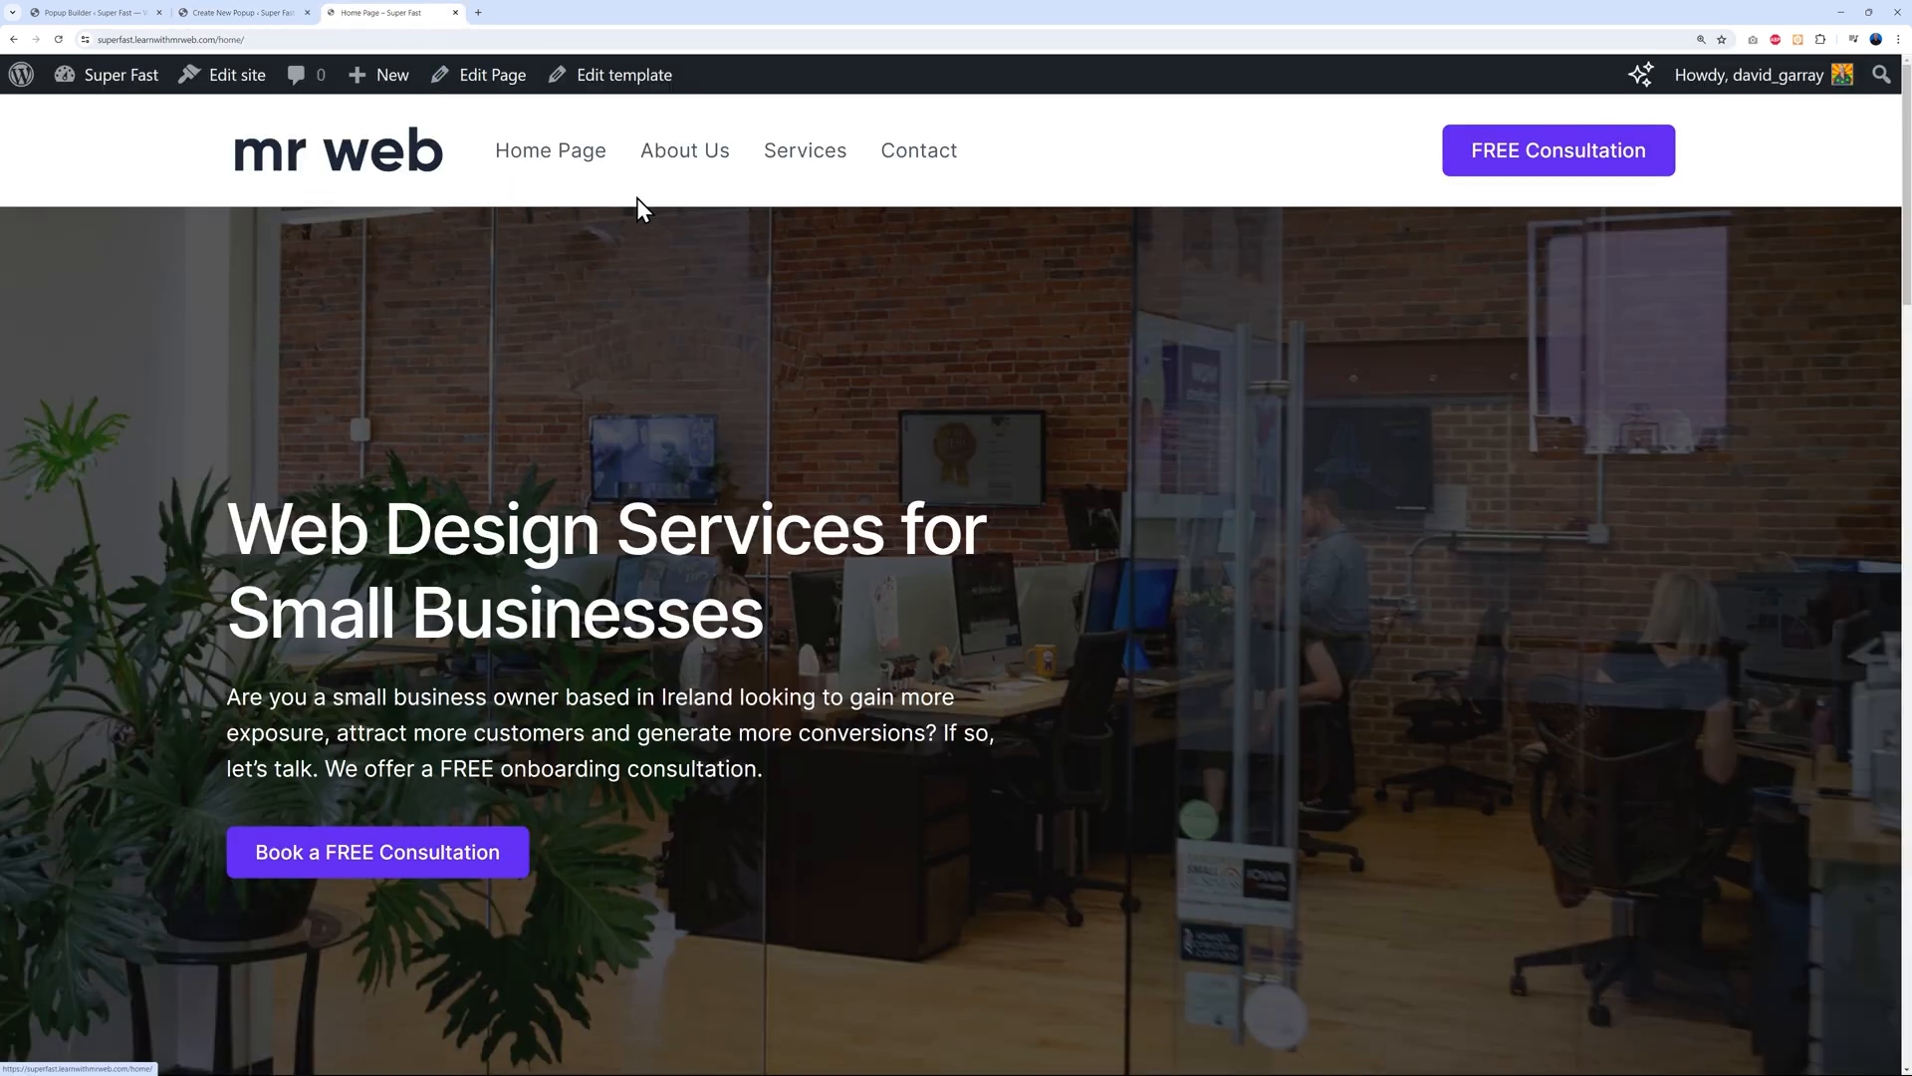
scroll(1599, 522, "down", 5)
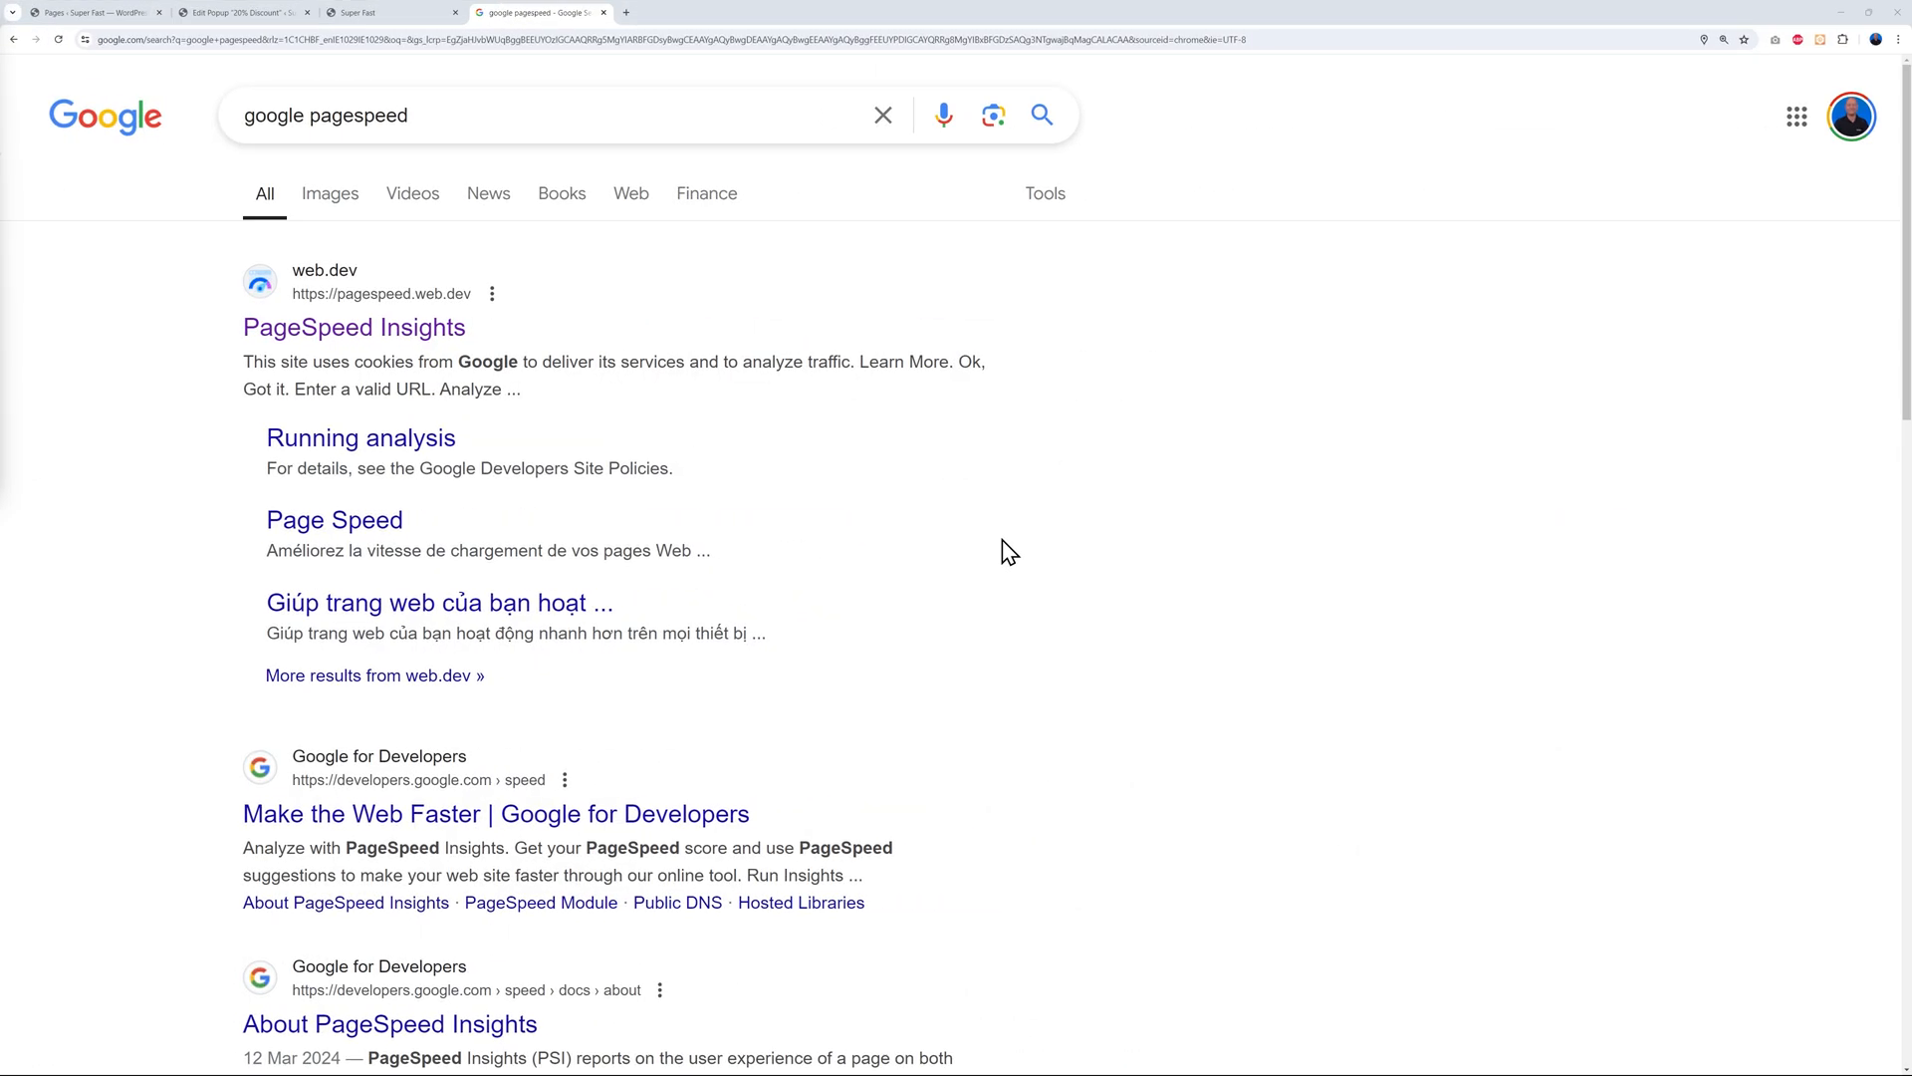
left_click(402, 344)
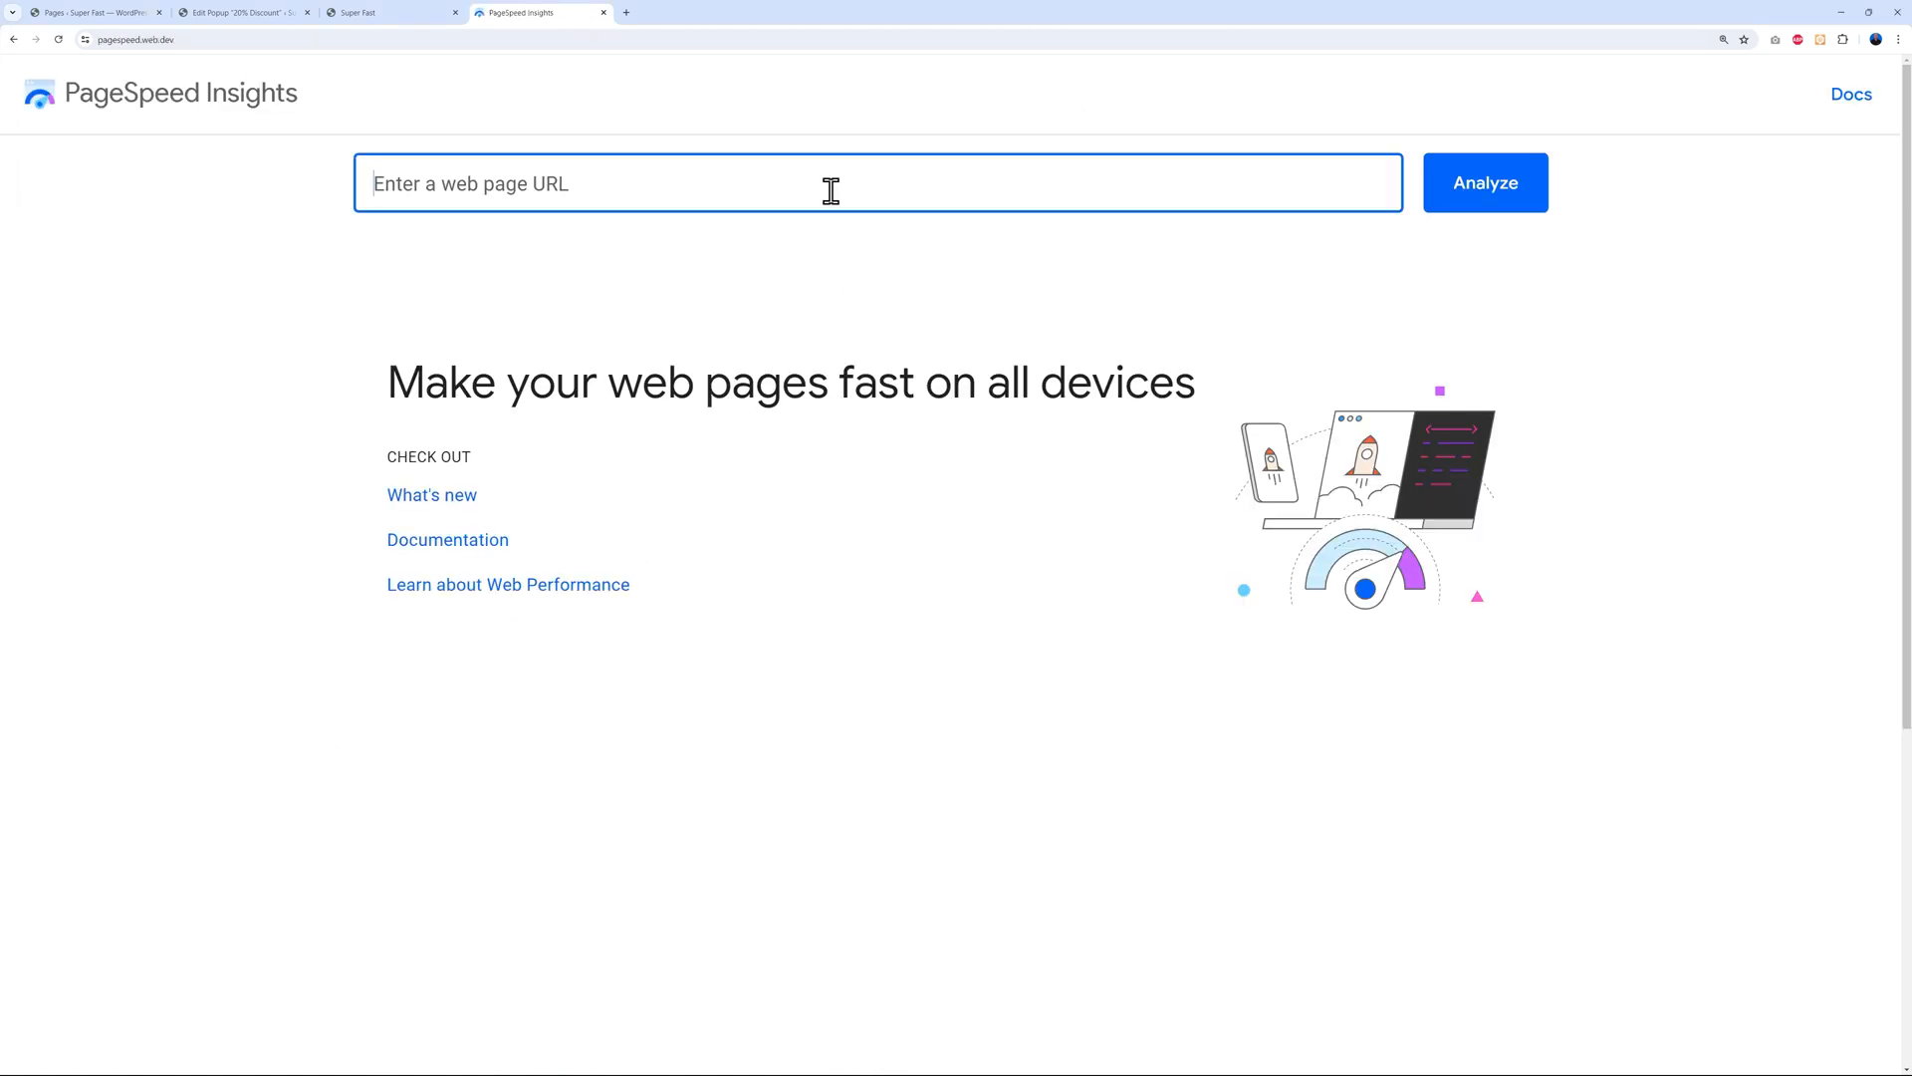
type("https://superfast.learnwithmrweb.com/")
left_click(1524, 211)
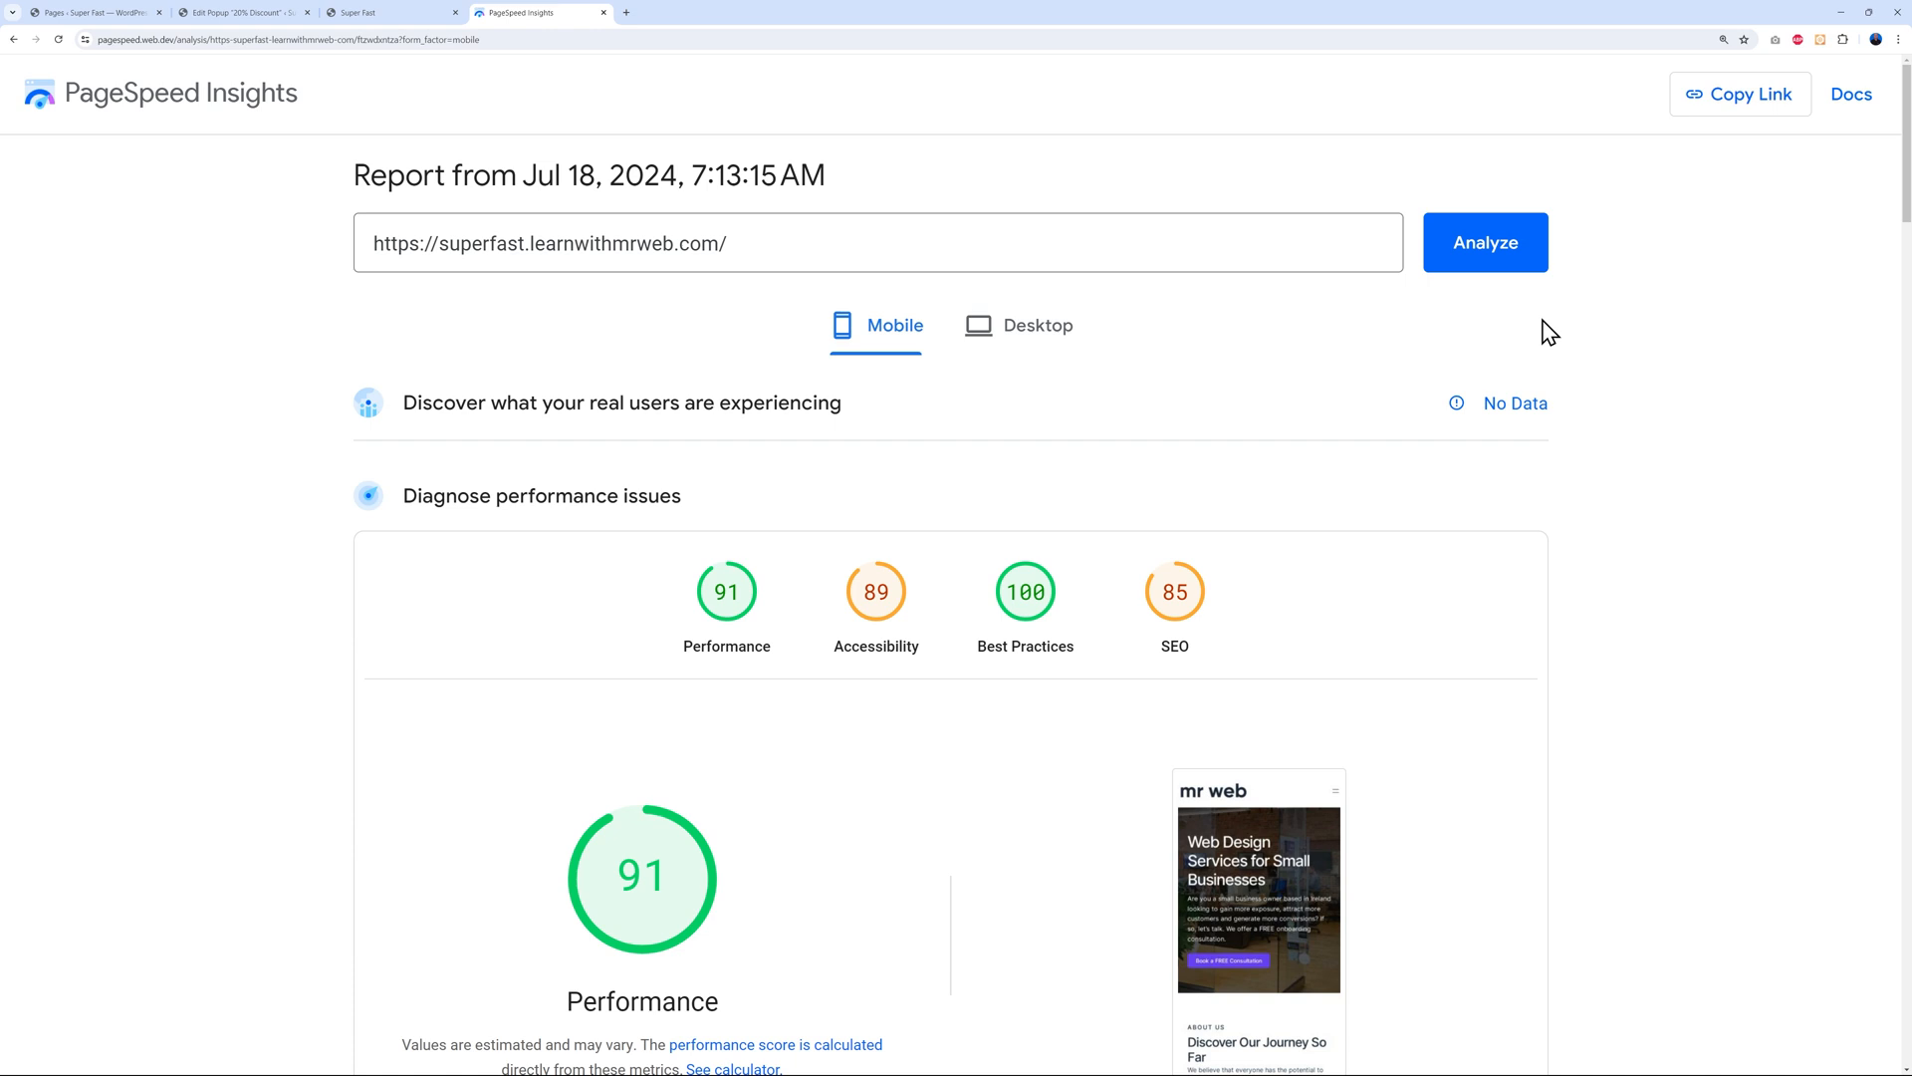
left_click(1090, 337)
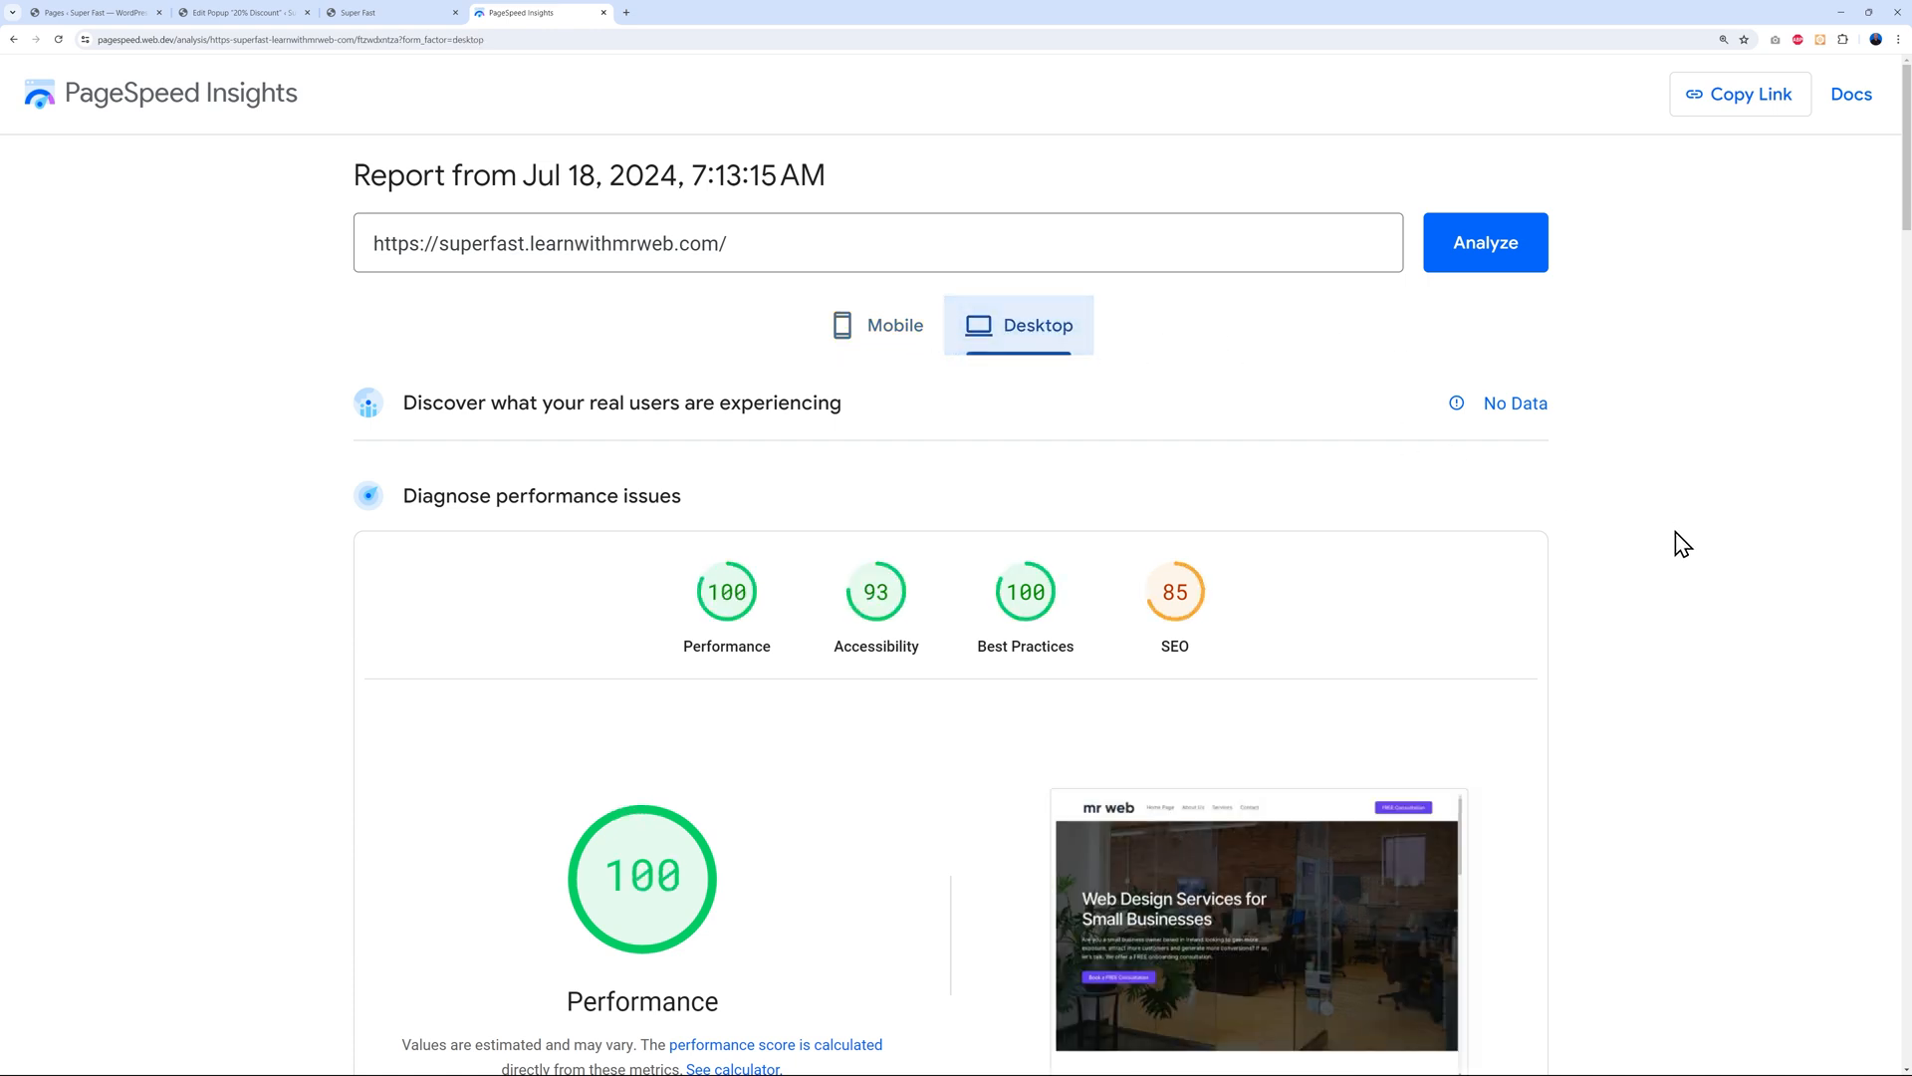